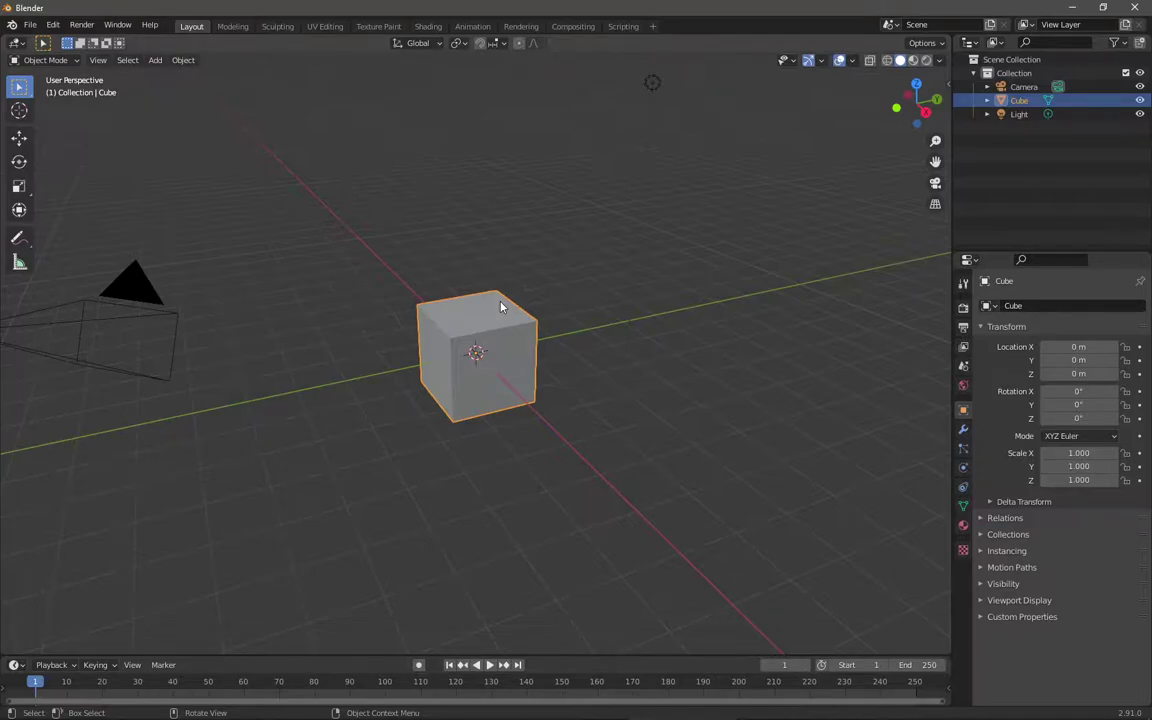
Step: Hide the camera, cube and light, and turn off the floor grid and the X and Y axis overlays
key("a")
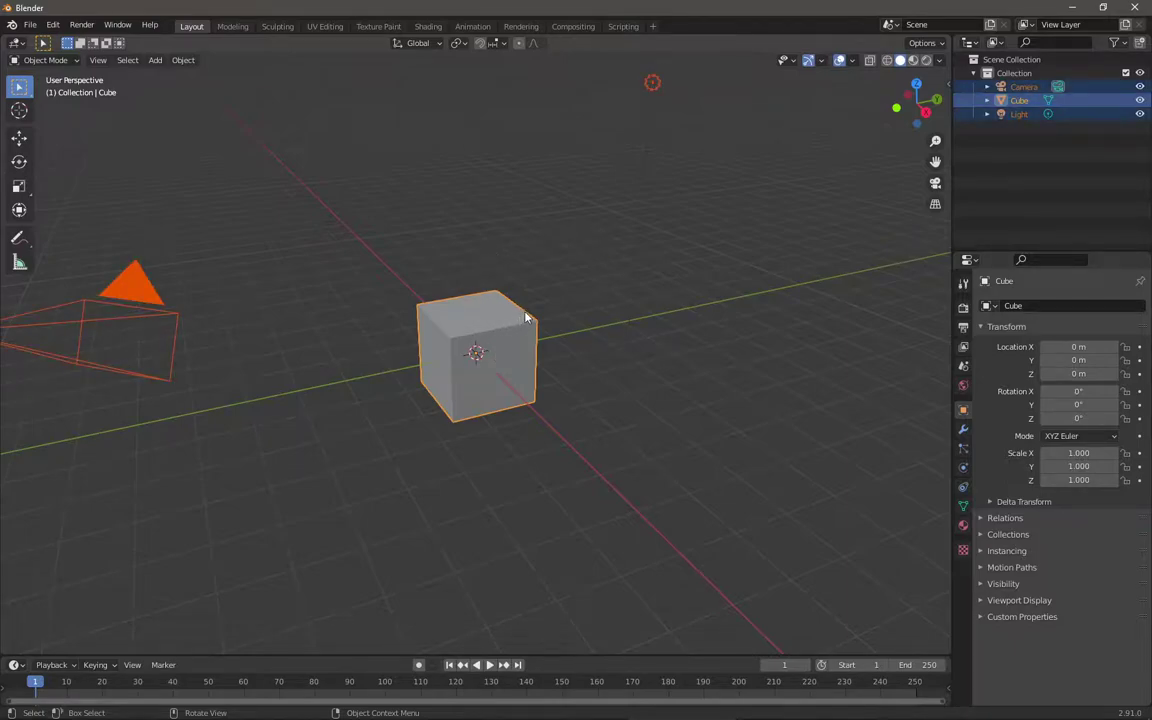
key("Delete")
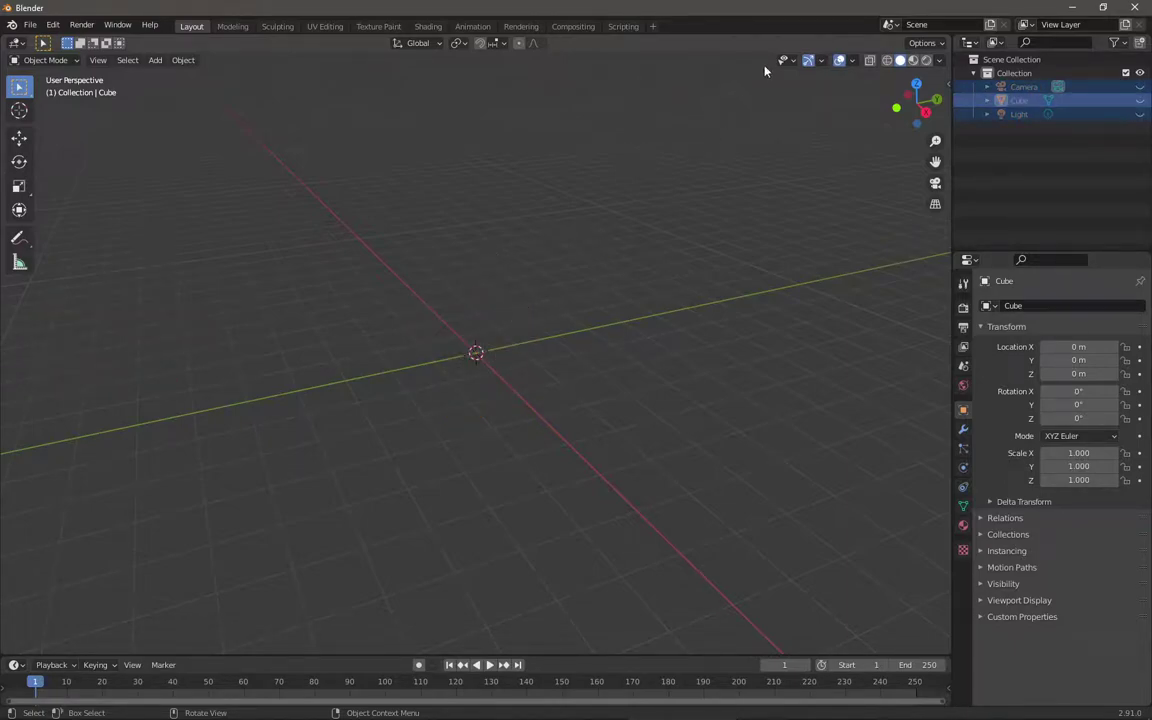
left_click(850, 61)
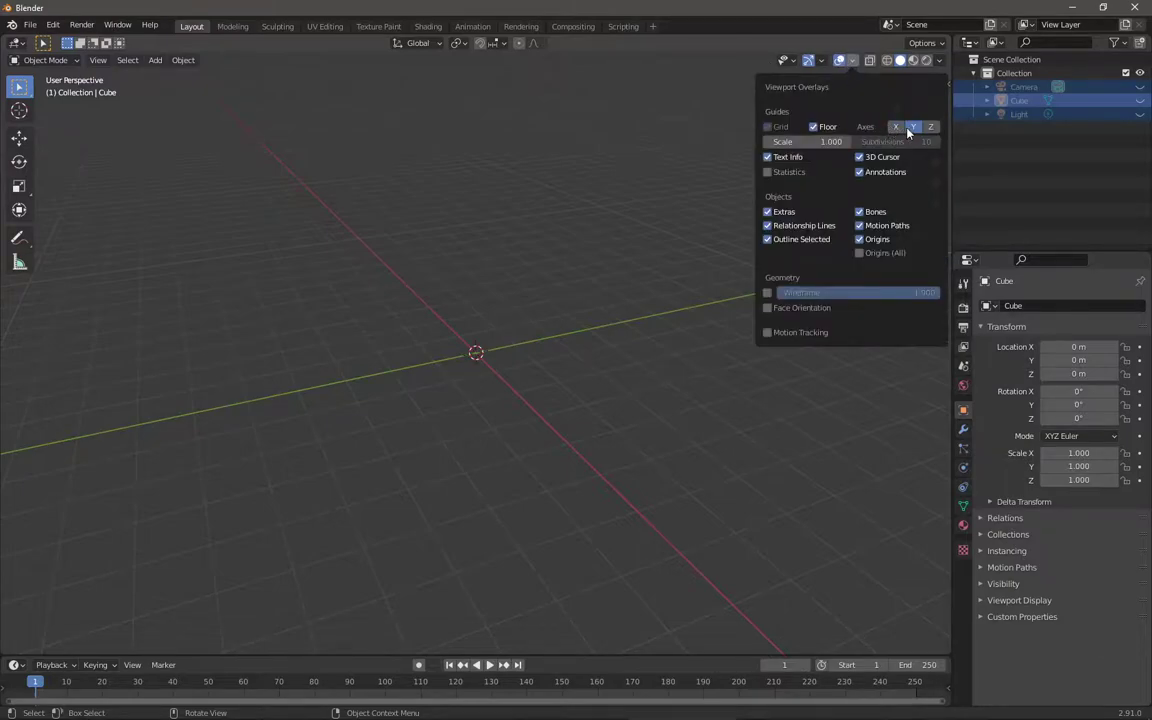
left_click_drag(913, 127, 892, 127)
left_click(813, 127)
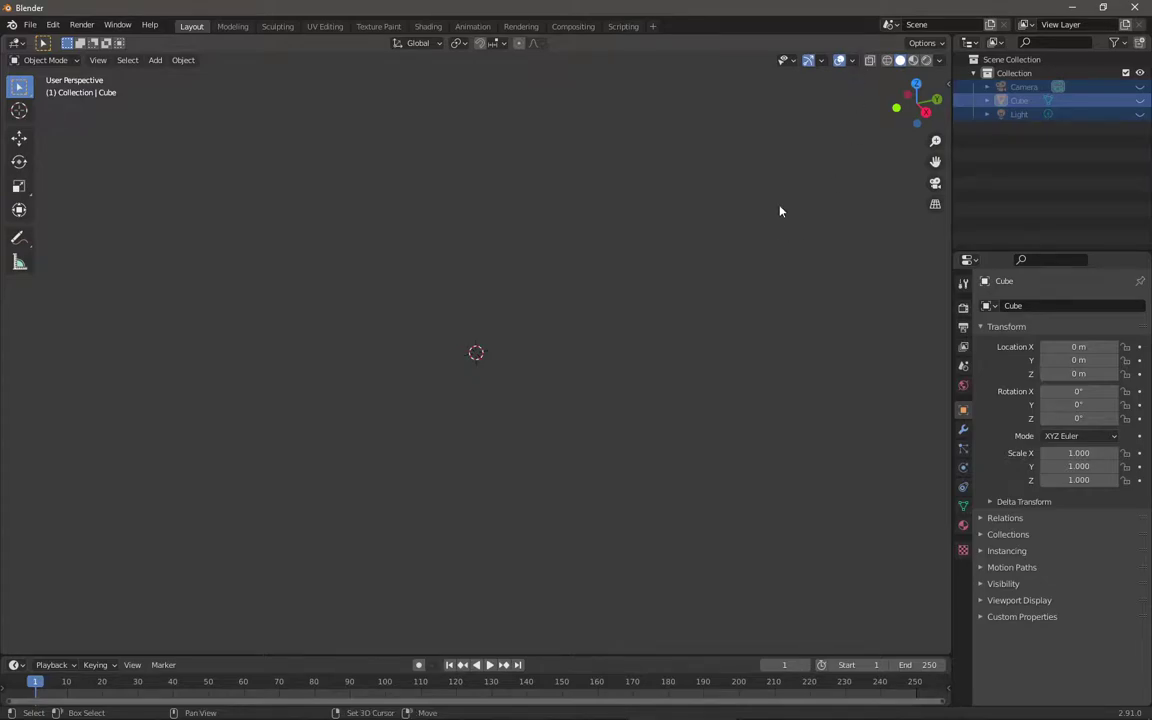
Step: Move the 3D cursor away from the scene centre to just beside the navigation gizmo's Z axis handle
key("g")
right_click_drag(898, 81, 898, 81, "shift")
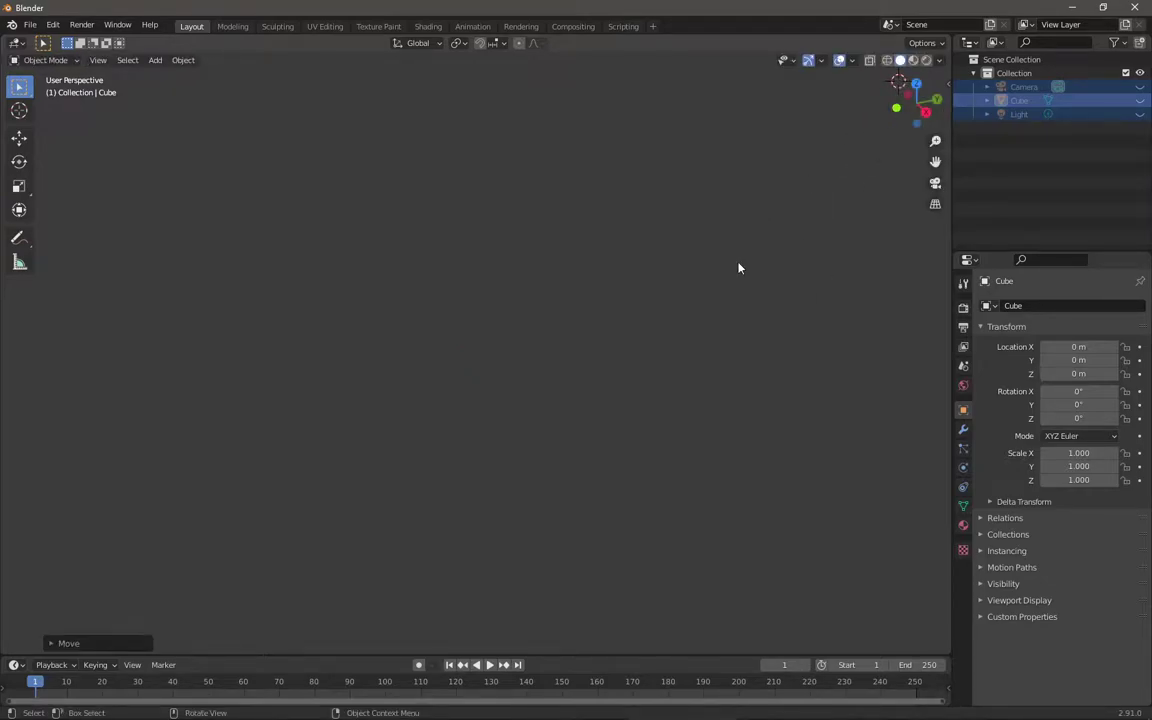
key("g")
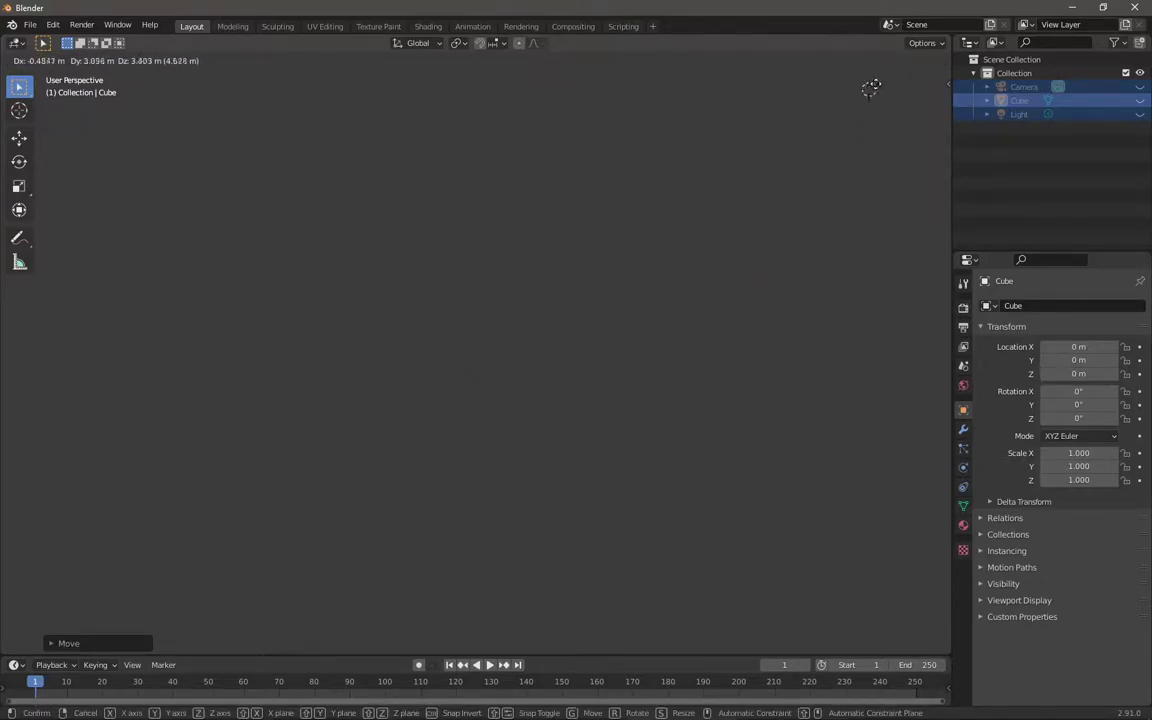
right_click_drag(908, 77, 912, 77, "shift")
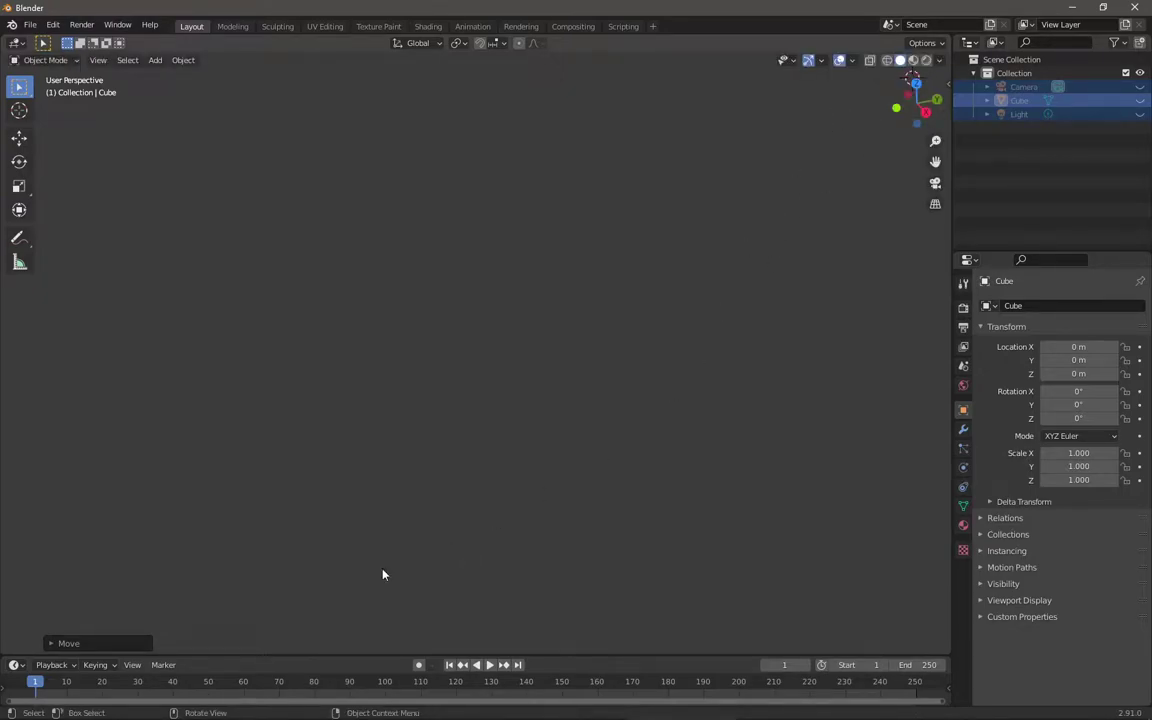
Step: Using the Annotate tool with the tool shelf hidden, handwrite the underlined heading "1. Blender Philosophy" in the empty viewport
left_click_drag(19, 237, 66, 243)
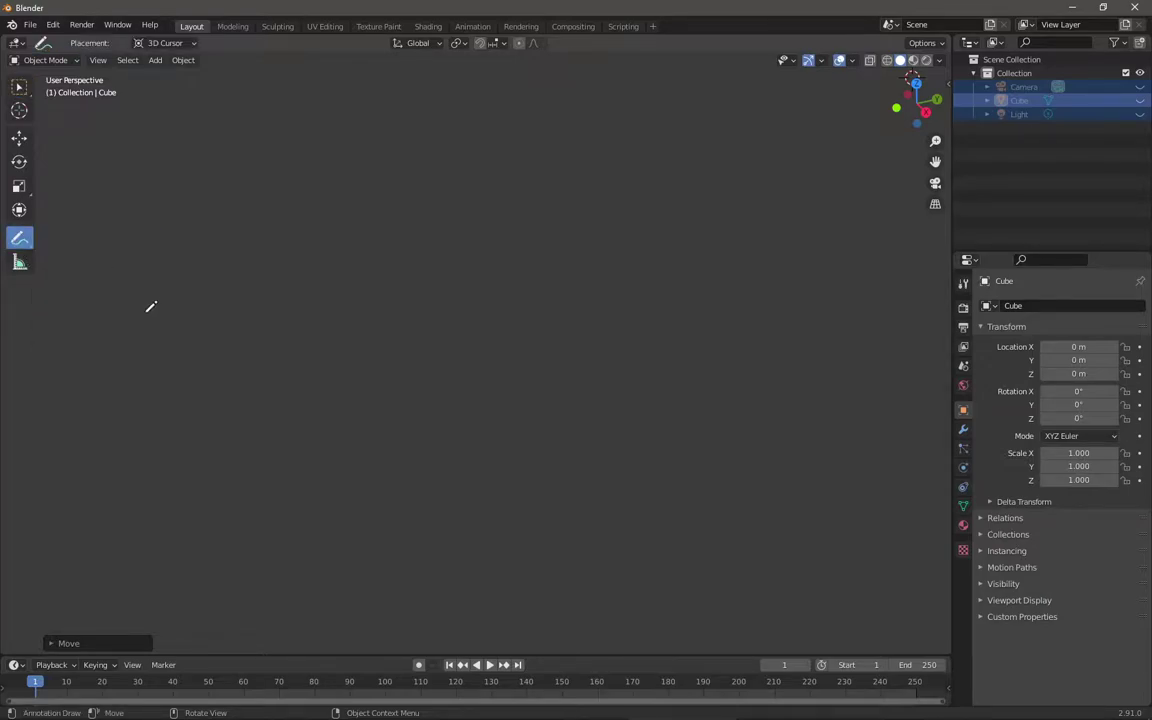
key("t")
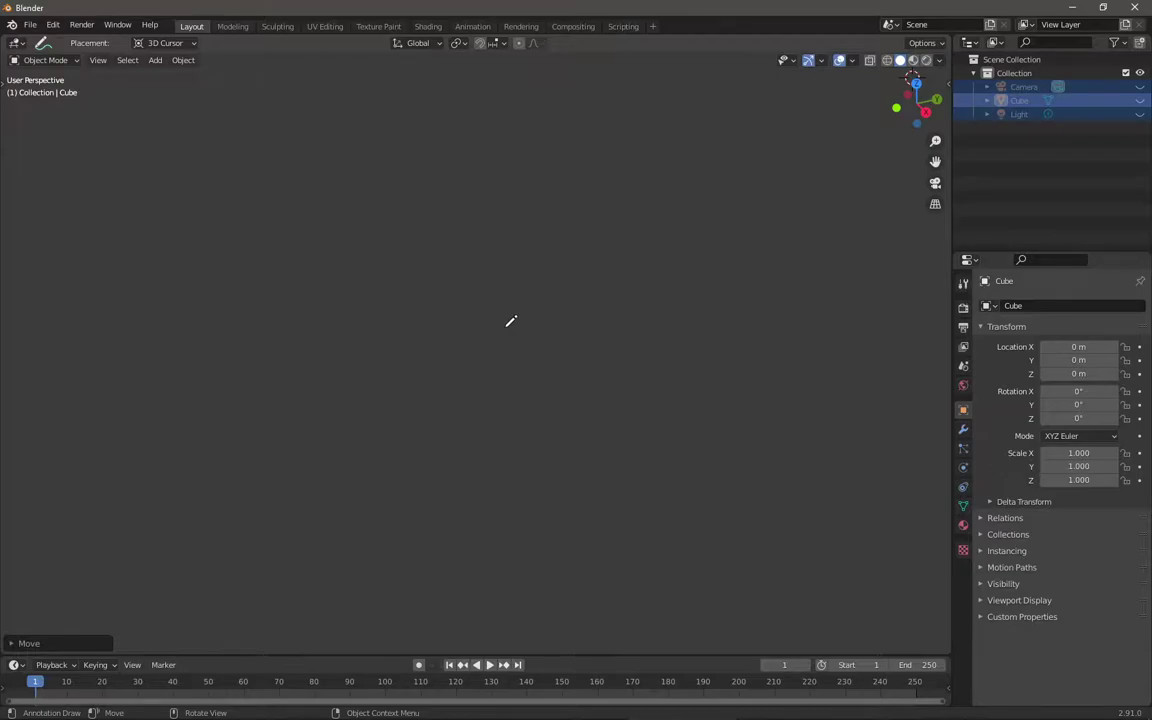
mouse_move(178, 138)
left_mouse_down()
mouse_move(178, 176)
mouse_move(213, 176)
mouse_move(224, 155)
mouse_move(214, 176)
mouse_move(272, 162)
mouse_move(296, 129)
mouse_move(308, 159)
mouse_move(360, 168)
left_mouse_up()
left_click(191, 176)
right_click(288, 144)
key("Escape")
mouse_move(357, 141)
left_mouse_down()
mouse_move(371, 141)
mouse_move(360, 155)
left_mouse_up()
mouse_move(372, 147)
left_mouse_down()
mouse_move(373, 166)
mouse_move(387, 168)
left_mouse_up()
mouse_move(390, 158)
left_mouse_down()
mouse_move(405, 171)
mouse_move(418, 156)
mouse_move(427, 168)
mouse_move(466, 152)
mouse_move(482, 166)
left_mouse_up()
mouse_move(488, 150)
left_mouse_down()
mouse_move(494, 164)
mouse_move(479, 175)
left_mouse_up()
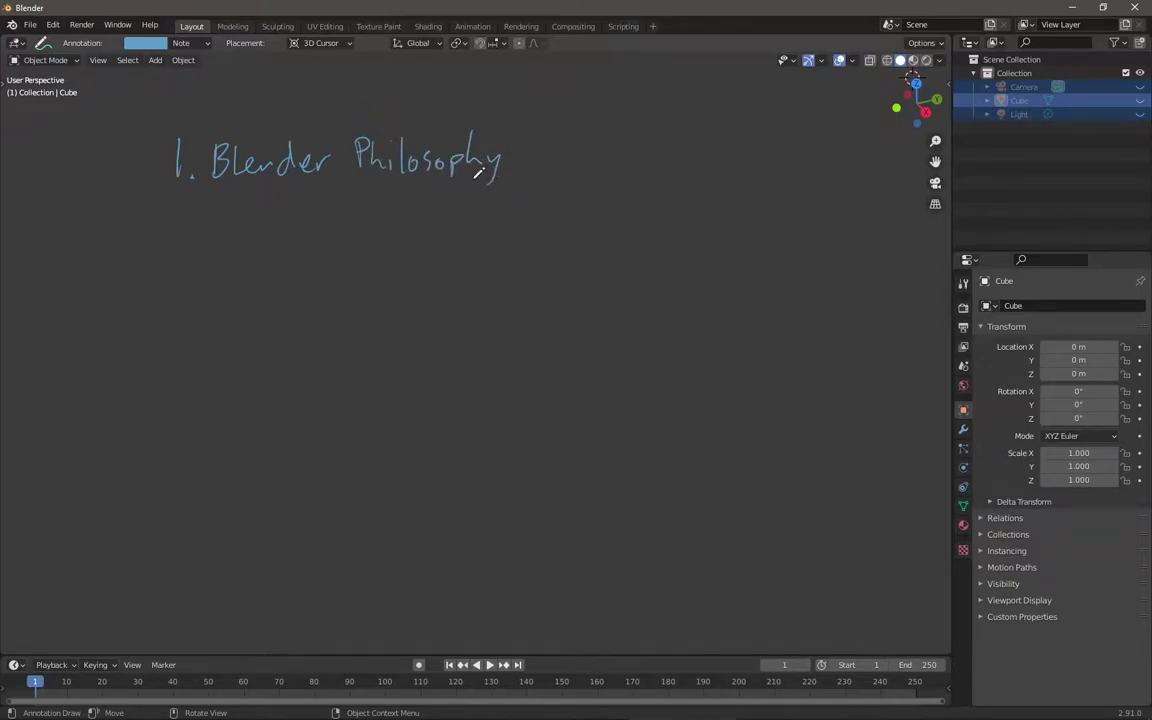
left_click_drag(161, 191, 556, 190)
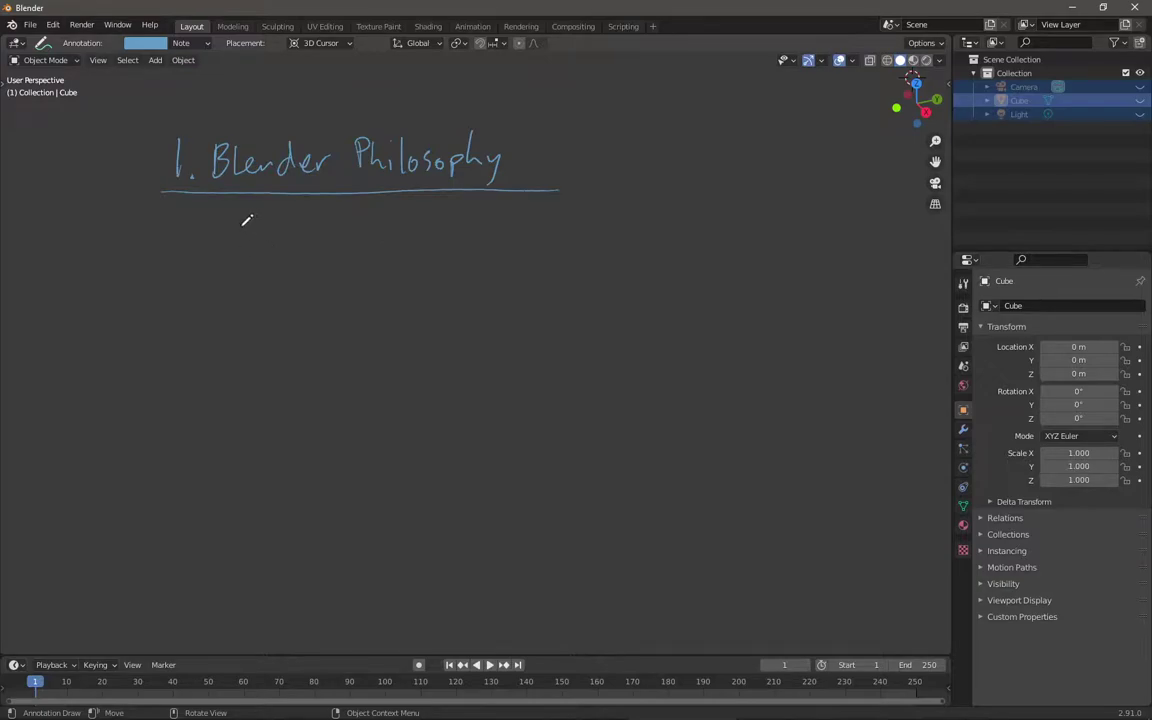
Step: Handwrite the bullets "- Free = tons of ressources" and "- Adaptable = easy to work" beneath the heading
mouse_move(243, 236)
left_mouse_down()
mouse_move(273, 216)
mouse_move(310, 240)
mouse_move(615, 217)
mouse_move(714, 228)
mouse_move(674, 222)
left_mouse_up()
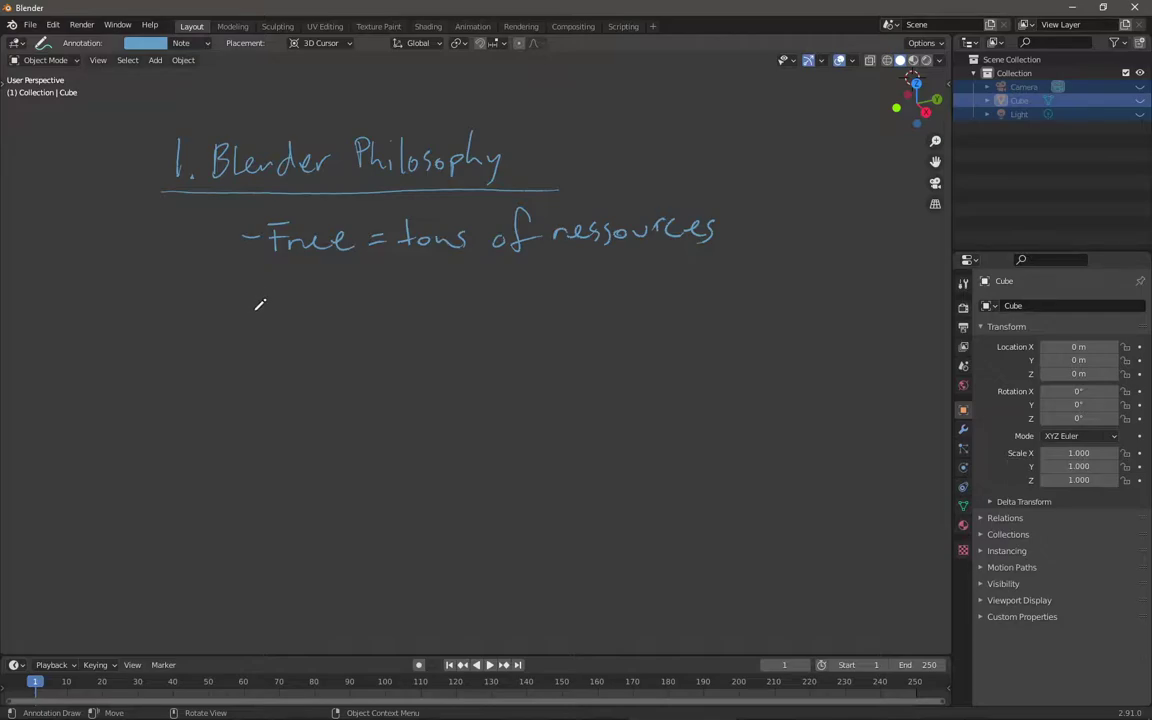
mouse_move(237, 303)
left_mouse_down()
mouse_move(284, 283)
mouse_move(293, 316)
left_mouse_up()
mouse_move(277, 303)
left_mouse_down()
mouse_move(314, 283)
mouse_move(314, 316)
mouse_move(336, 315)
mouse_move(352, 292)
mouse_move(366, 310)
mouse_move(376, 291)
left_mouse_up()
left_click_drag(392, 296, 393, 312)
mouse_move(402, 278)
left_mouse_down()
mouse_move(401, 312)
mouse_move(438, 287)
mouse_move(449, 305)
left_mouse_up()
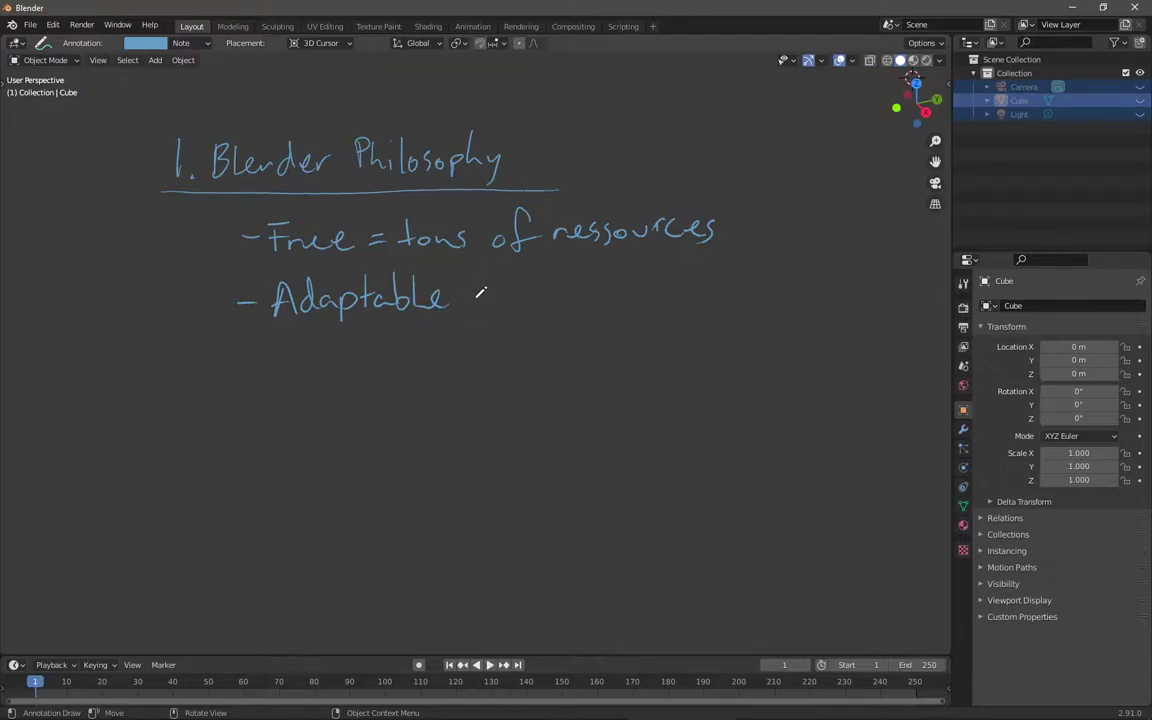
mouse_move(466, 307)
left_mouse_down()
mouse_move(556, 305)
mouse_move(578, 326)
left_mouse_up()
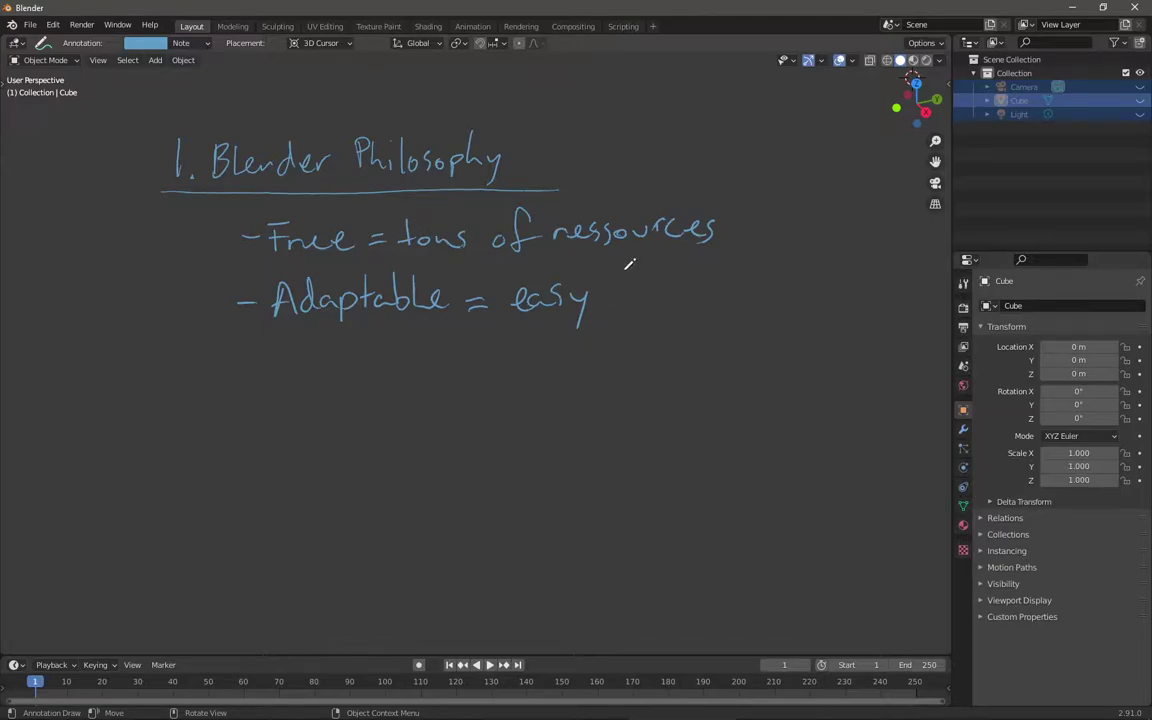
mouse_move(624, 280)
left_mouse_down()
mouse_move(621, 308)
mouse_move(631, 290)
left_mouse_up()
left_click_drag(638, 291, 746, 301)
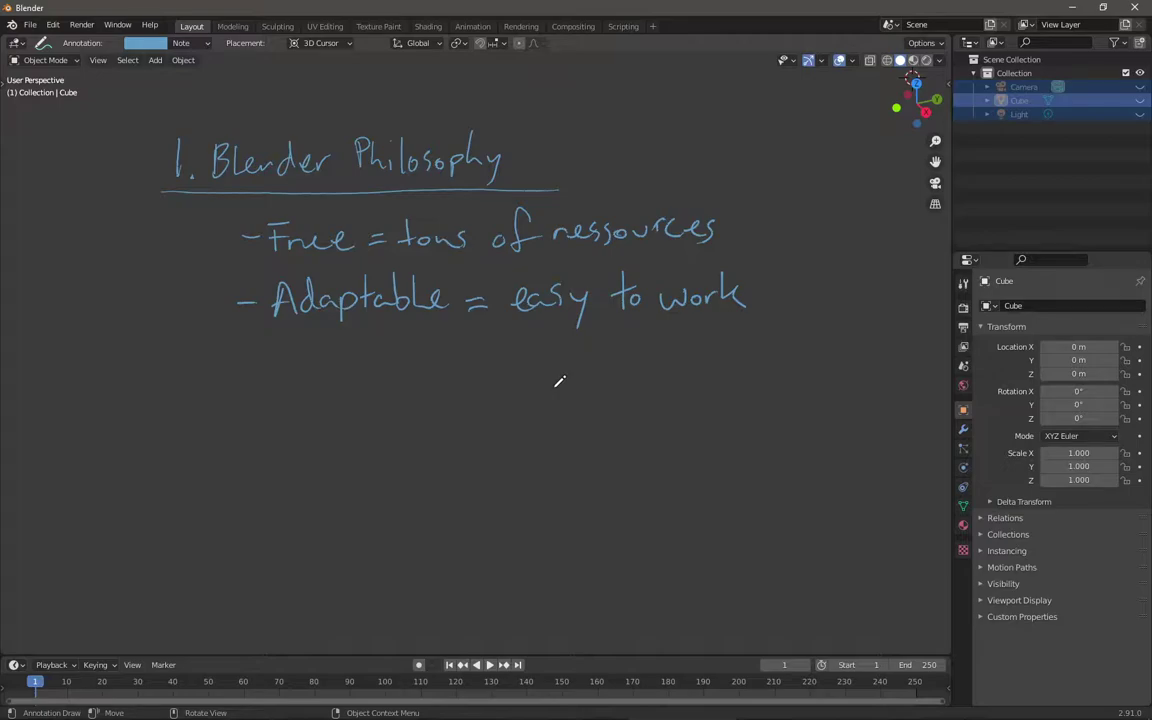
Step: Handwrite a third bullet reading "- Flexible Tools" below the Adaptable line
mouse_move(234, 372)
left_mouse_down()
mouse_move(257, 368)
mouse_move(272, 388)
mouse_move(300, 348)
mouse_move(290, 367)
mouse_move(305, 386)
left_mouse_up()
mouse_move(316, 378)
left_mouse_down()
mouse_move(341, 371)
mouse_move(356, 385)
left_mouse_up()
mouse_move(356, 365)
left_mouse_down()
mouse_move(343, 386)
mouse_move(362, 386)
mouse_move(363, 352)
left_mouse_up()
mouse_move(374, 347)
left_mouse_down()
mouse_move(386, 385)
mouse_move(466, 386)
mouse_move(486, 350)
mouse_move(492, 367)
mouse_move(515, 362)
mouse_move(528, 381)
left_mouse_up()
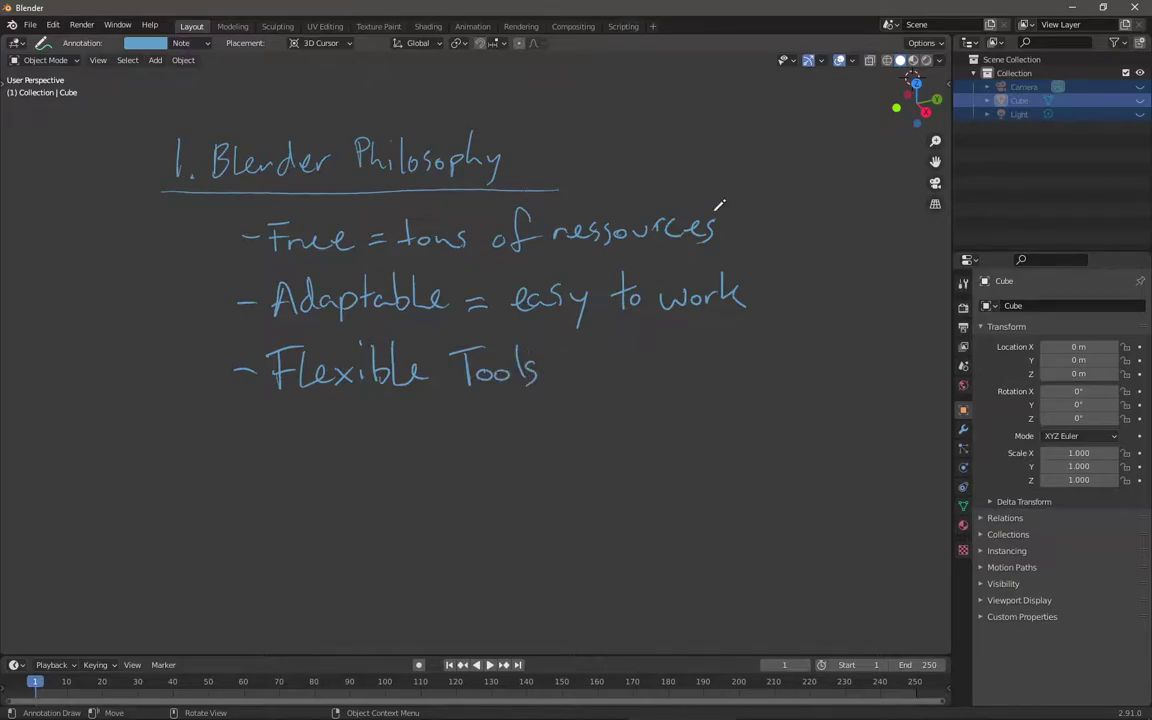
Step: Move the 3D cursor below the navigation gizmo and extend the third bullet with "such as 3D Cursor"
key("g")
left_click(873, 200)
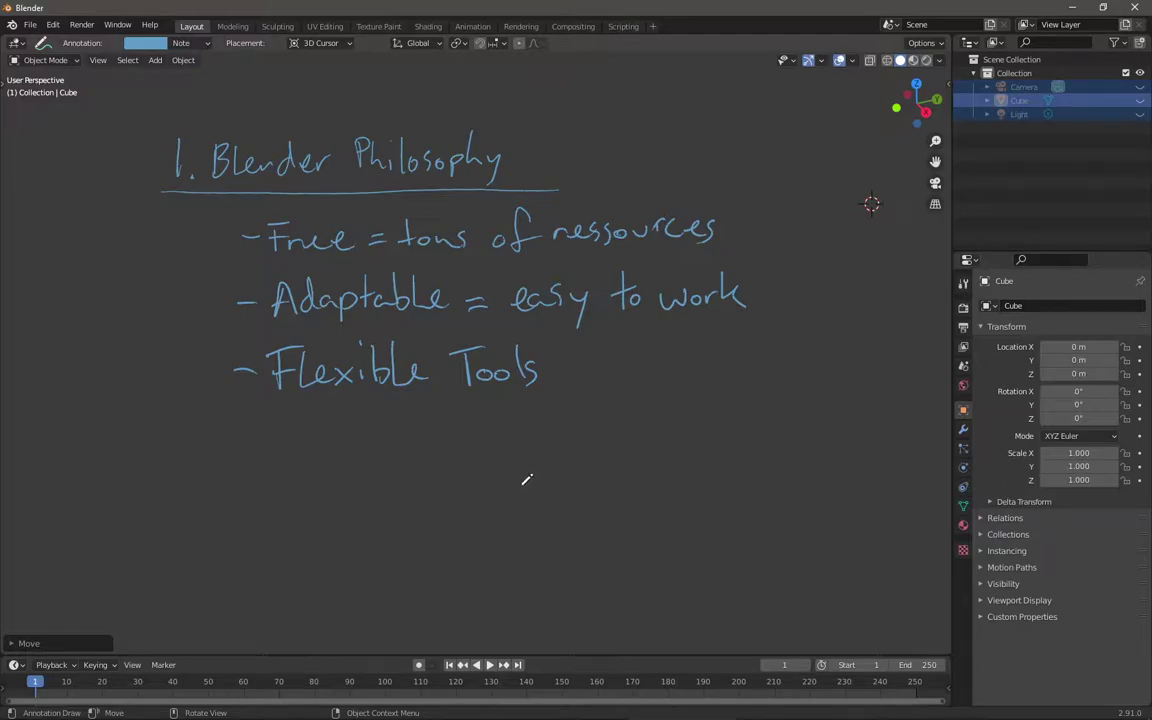
mouse_move(583, 362)
left_mouse_down()
mouse_move(572, 381)
mouse_move(614, 381)
left_mouse_up()
mouse_move(628, 356)
left_mouse_down()
mouse_move(646, 380)
mouse_move(747, 377)
left_mouse_up()
left_click(735, 377)
mouse_move(746, 352)
left_mouse_down()
mouse_move(763, 356)
mouse_move(747, 378)
mouse_move(799, 378)
left_mouse_up()
left_click_drag(802, 366, 815, 377)
mouse_move(818, 365)
left_mouse_down()
mouse_move(843, 378)
mouse_move(880, 362)
left_mouse_up()
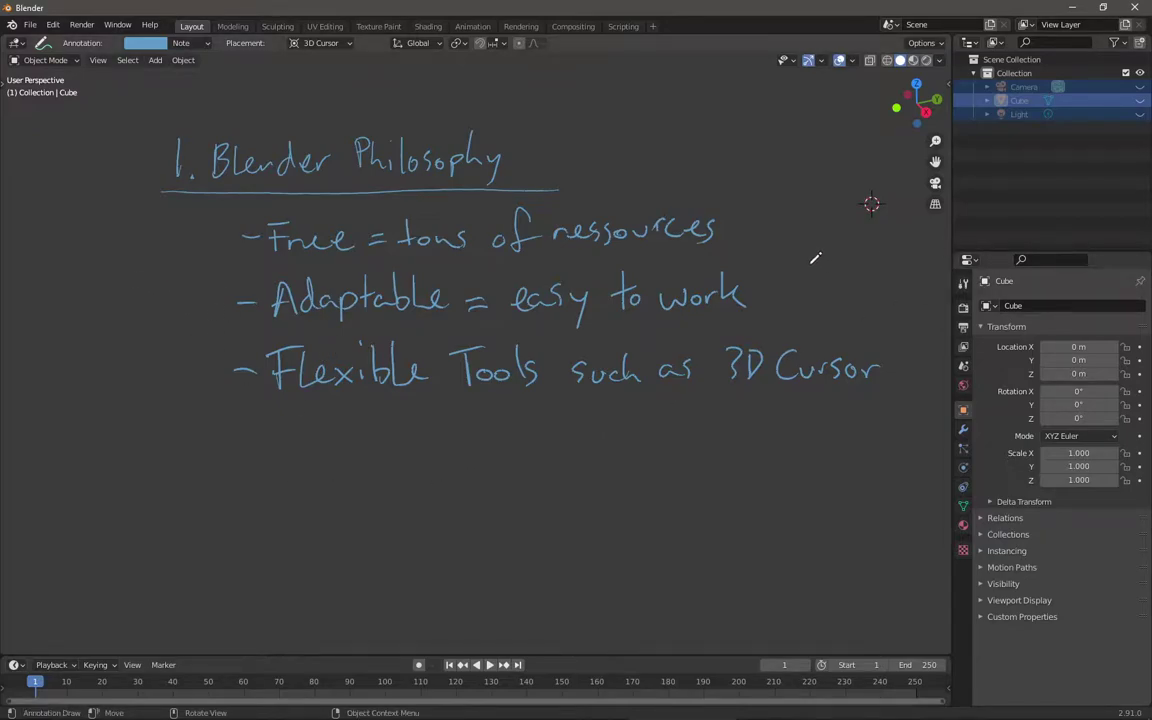
Step: Show the viewport sidebar's View settings and collapse the View, 3D Cursor, Collections and Annotations sections
key("n")
left_click(942, 116)
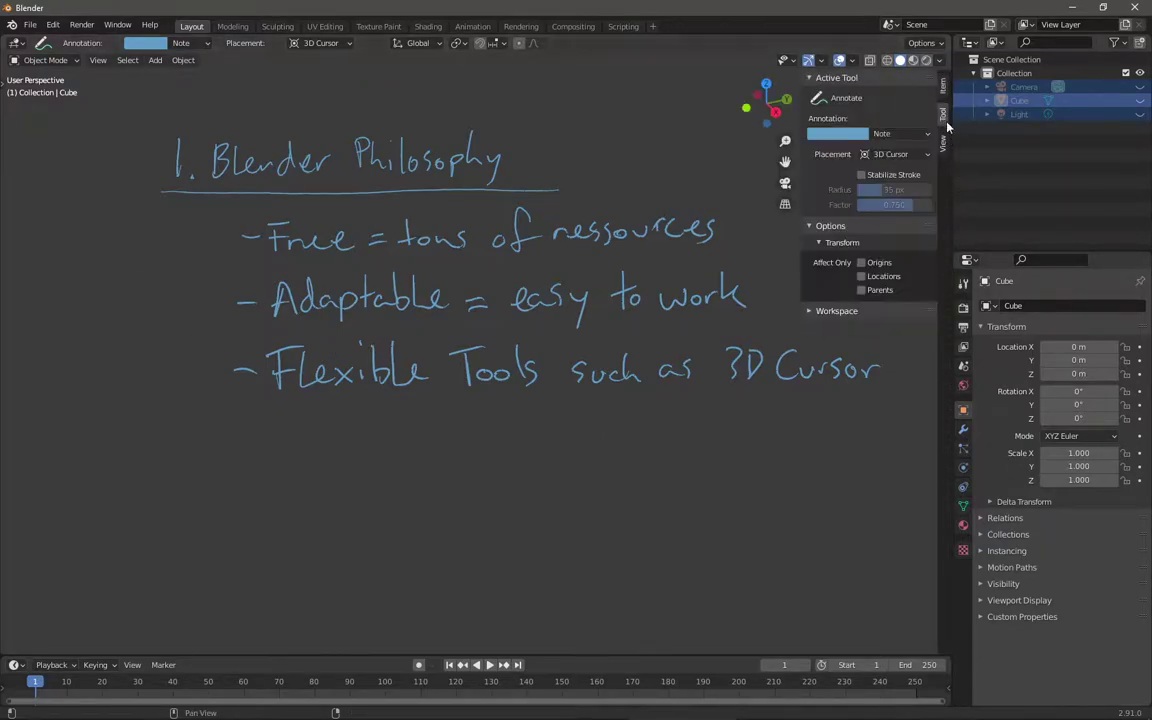
left_click(942, 142)
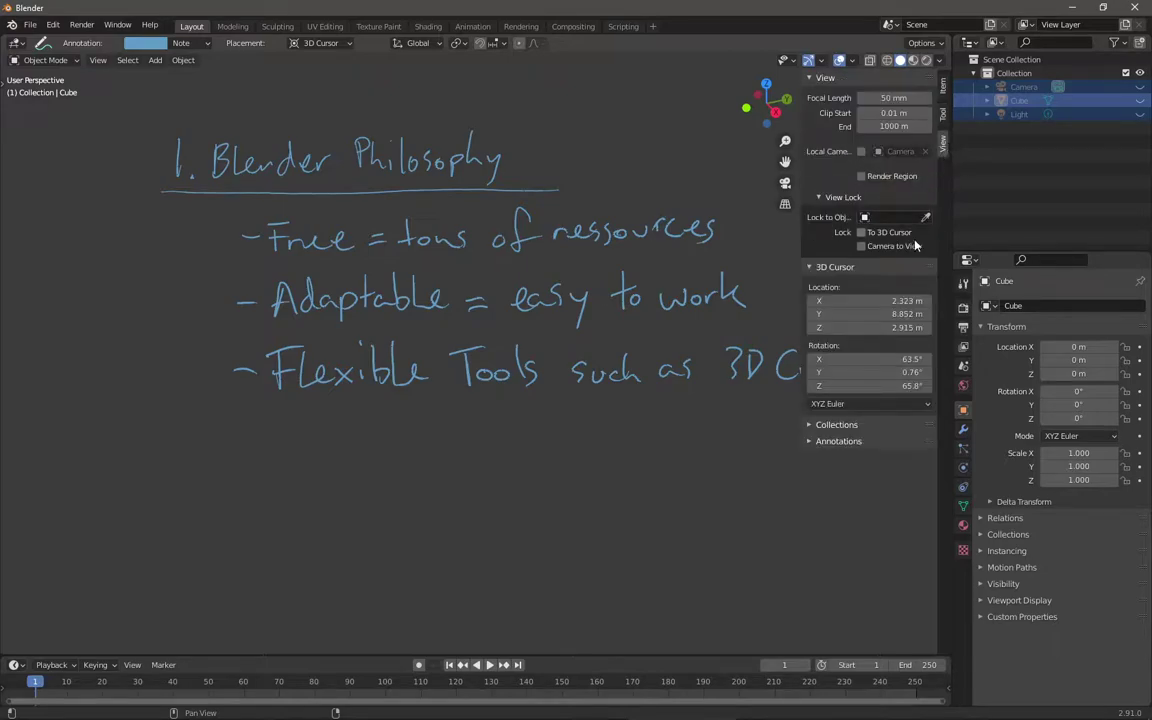
left_click(840, 440)
left_click(820, 425)
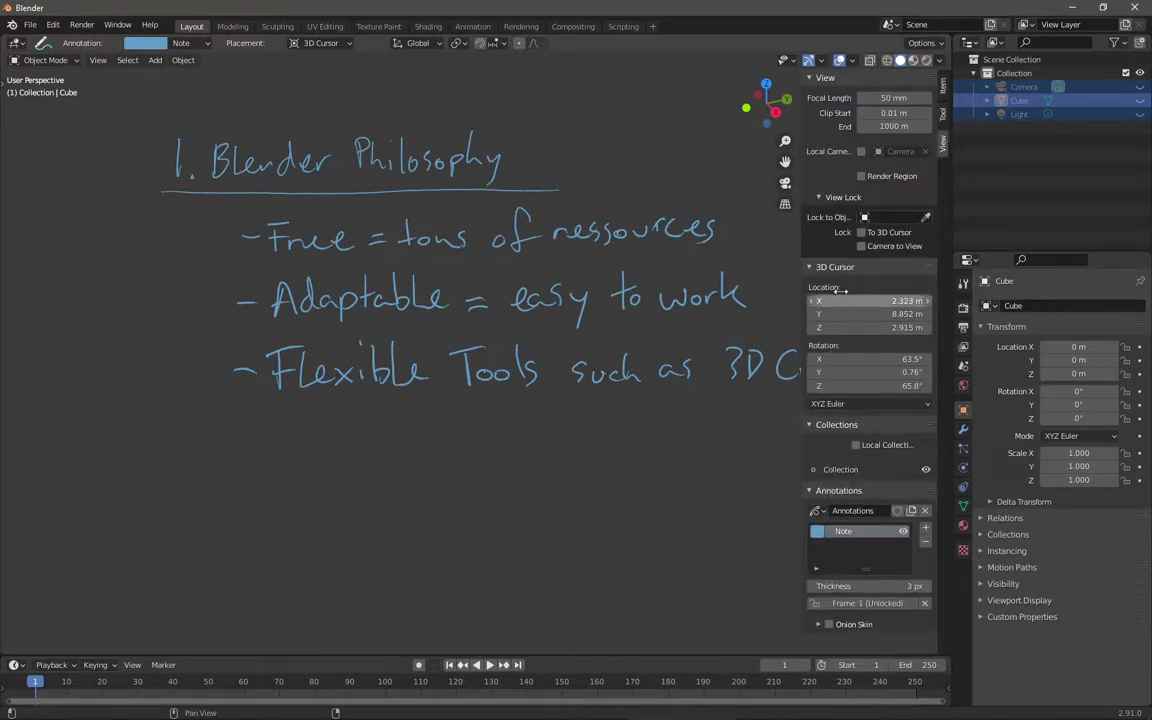
left_click_drag(818, 267, 819, 311)
left_click(843, 197)
left_click(825, 77)
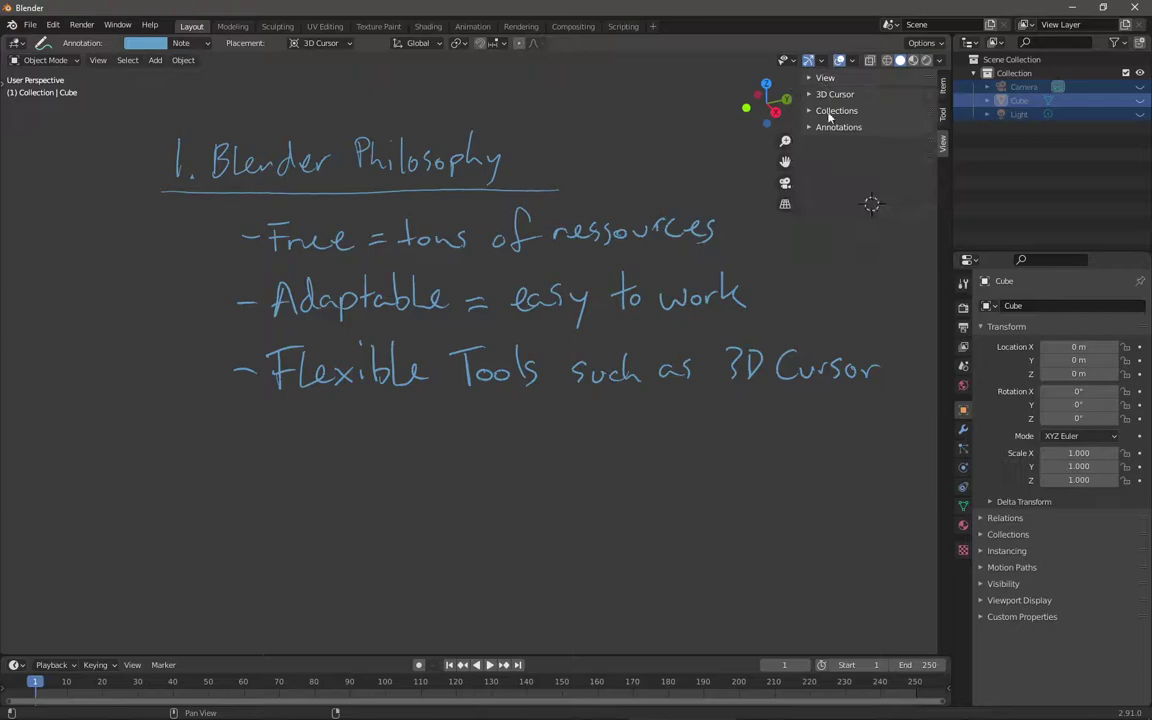
Step: Hide the Note annotation layer, show it again, and close the viewport sidebar
left_click(838, 127)
left_click(903, 168)
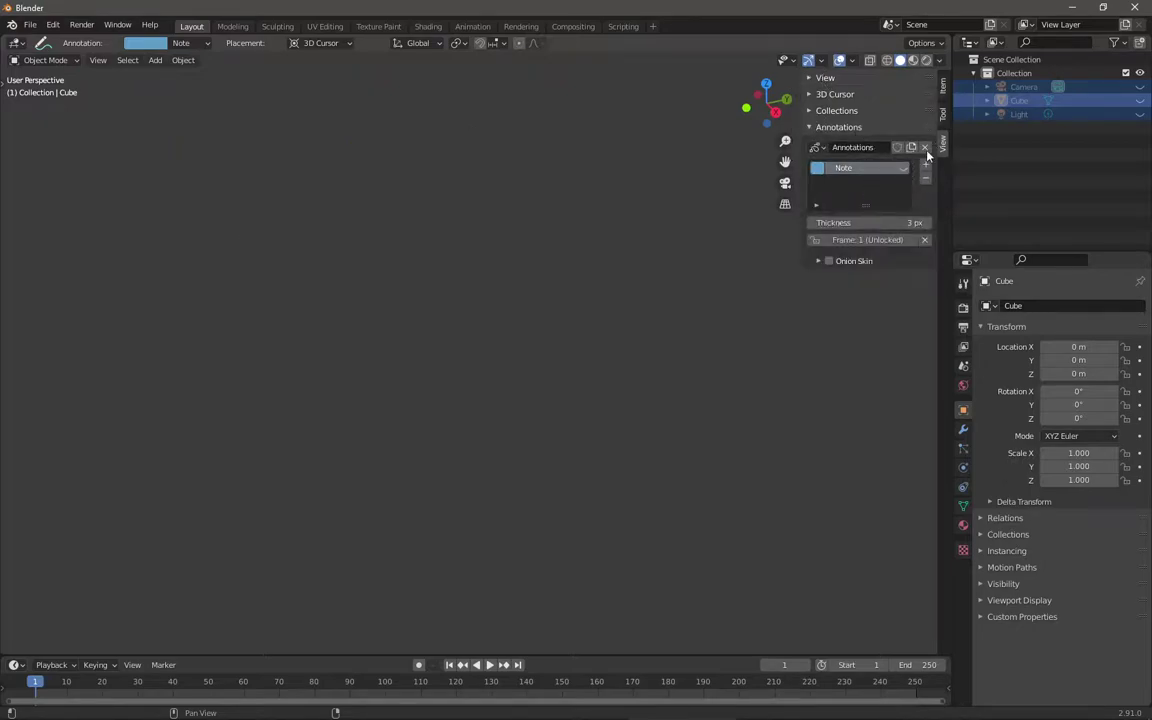
left_click(904, 168)
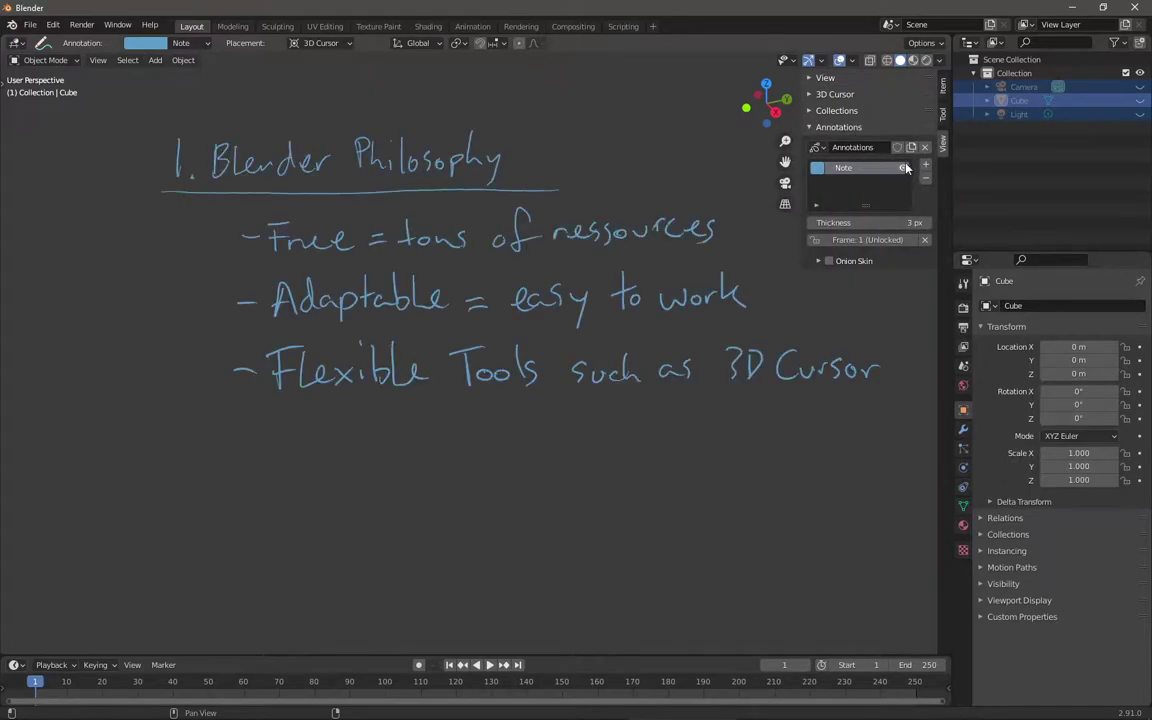
left_click(832, 127)
key("n")
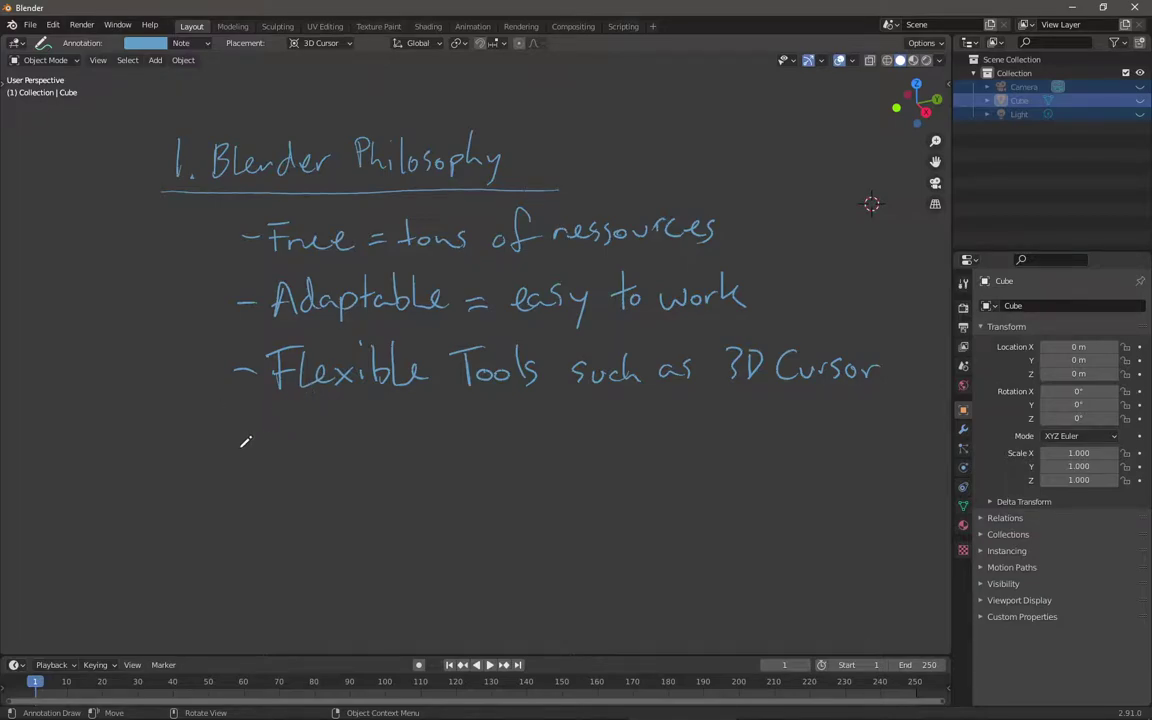
Step: Handwrite a fourth bullet reading "File System" in quotation marks below the Flexible Tools line
mouse_move(233, 449)
left_mouse_down()
mouse_move(273, 459)
mouse_move(292, 430)
mouse_move(290, 445)
mouse_move(312, 458)
mouse_move(352, 456)
mouse_move(396, 430)
mouse_move(380, 474)
mouse_move(404, 456)
mouse_move(478, 455)
mouse_move(490, 431)
left_mouse_up()
left_click_drag(251, 417, 262, 427)
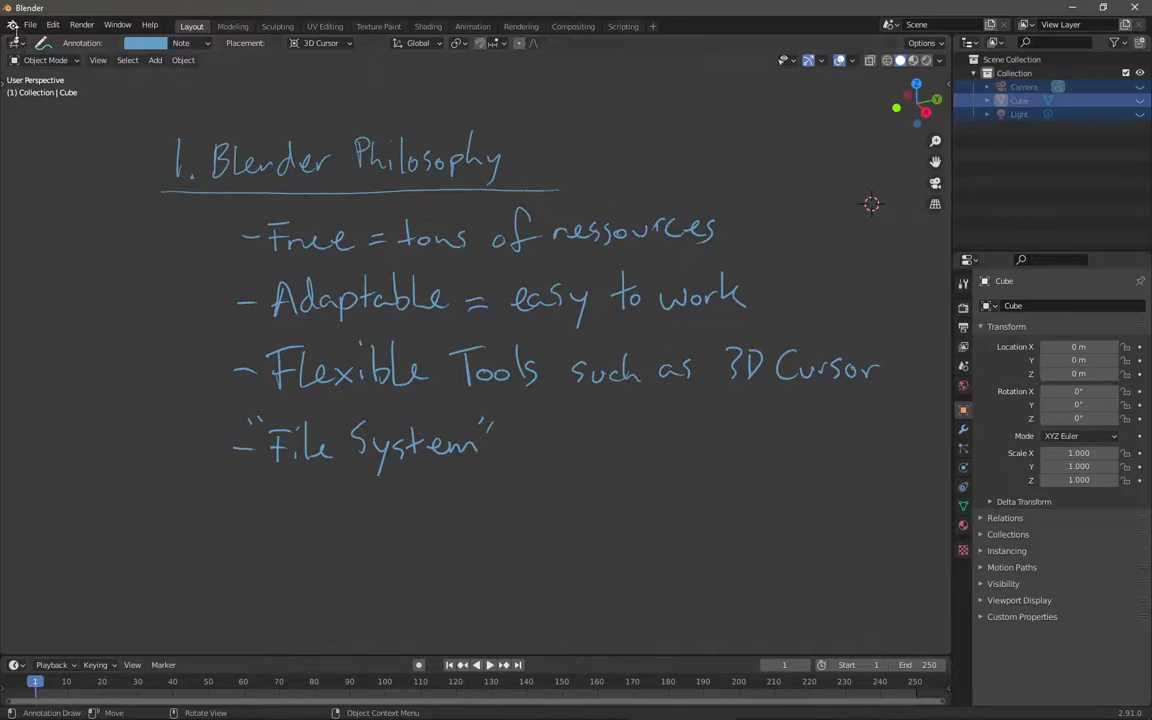
Step: Start an Append and look through the .blend files in the BlenderProjects folder
left_click(31, 25)
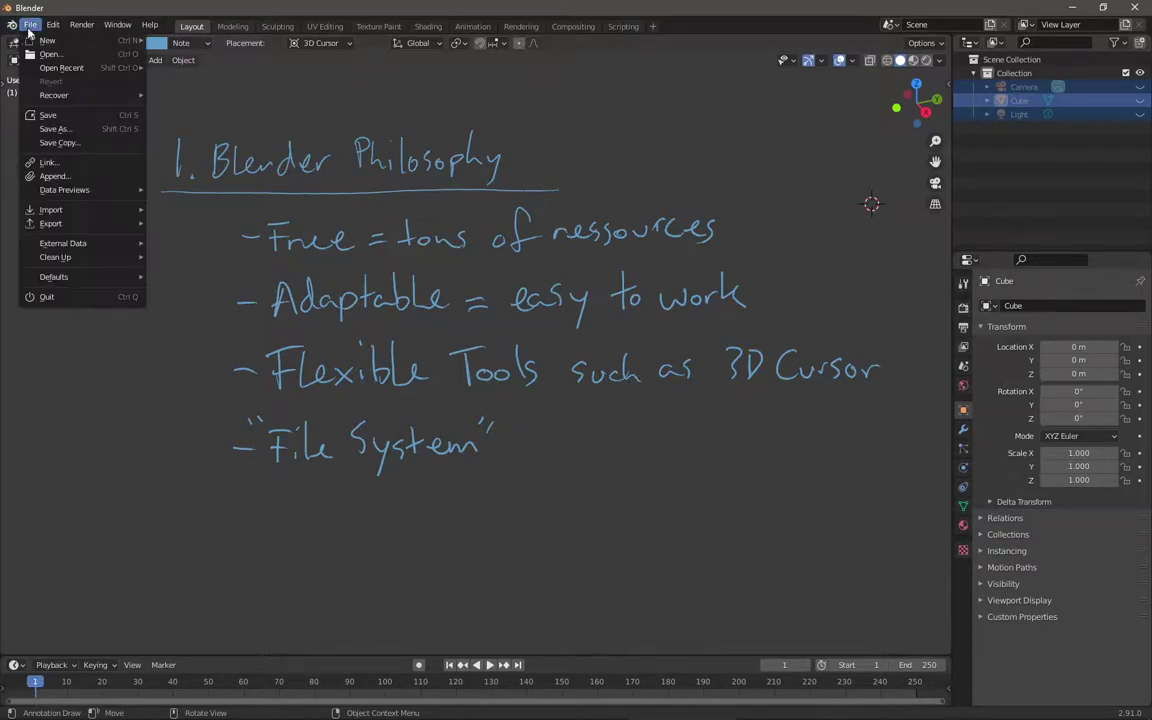
left_click(55, 177)
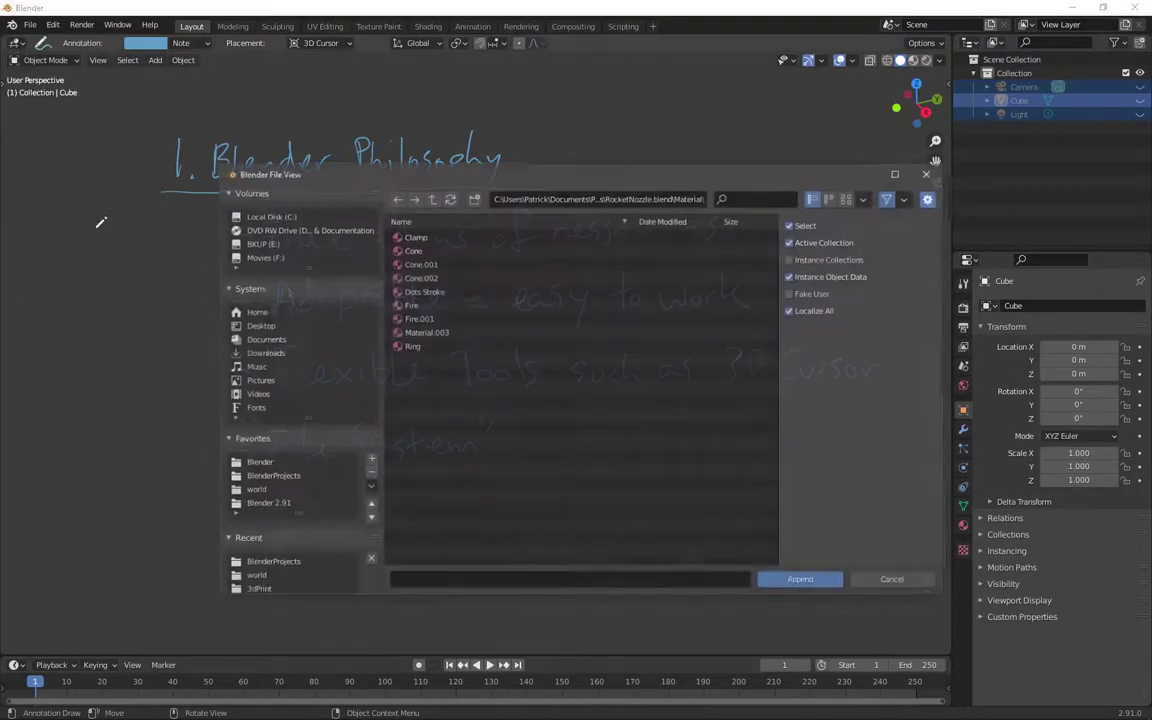
double_click(415, 298)
left_click(431, 198)
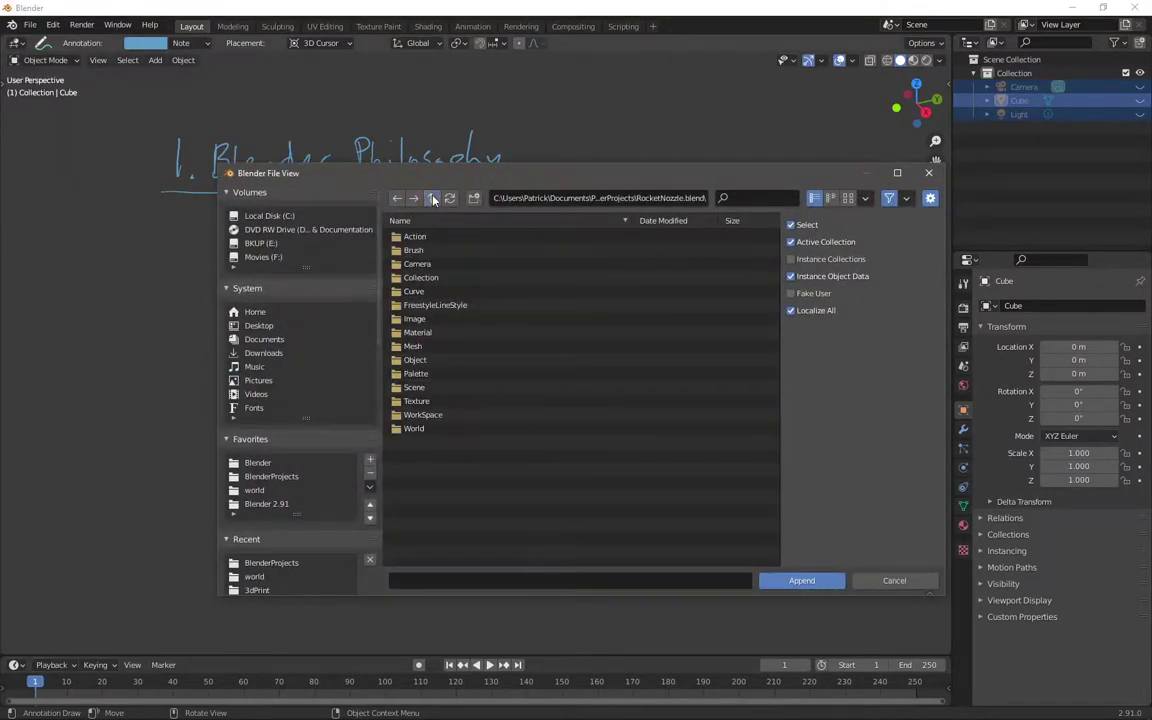
left_click(431, 198)
scroll(460, 390, "down", 5)
scroll(506, 287, "down", 3)
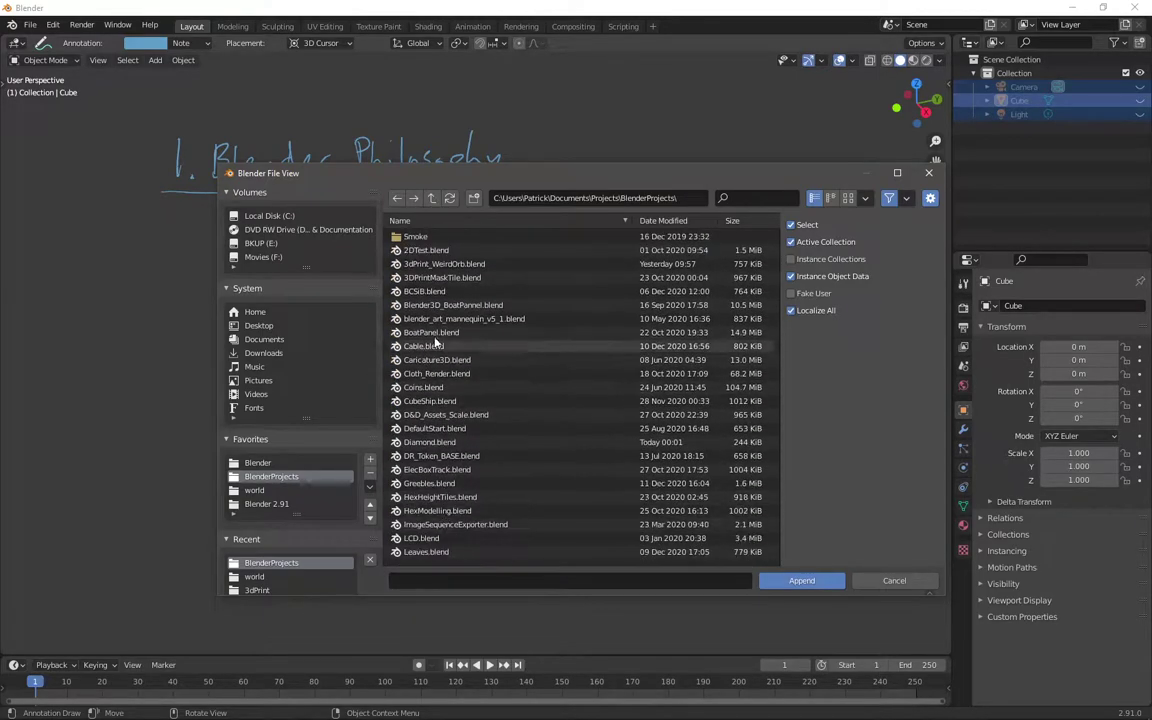
scroll(440, 465, "down", 3)
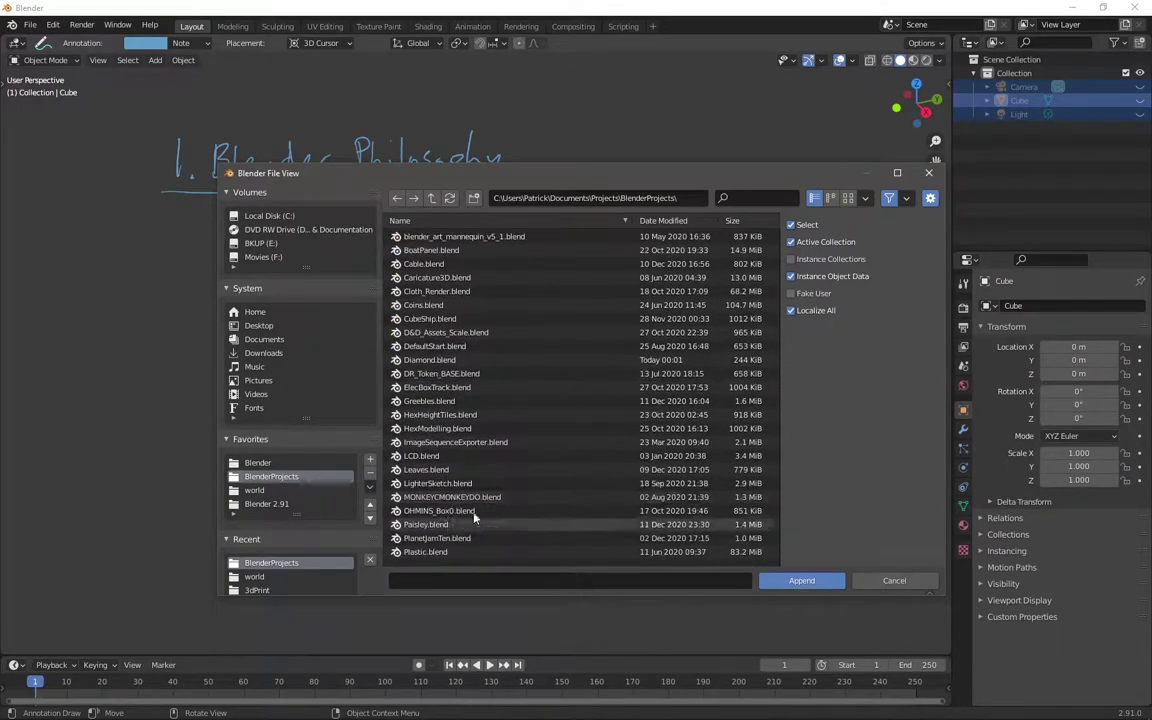
scroll(479, 420, "down", 7)
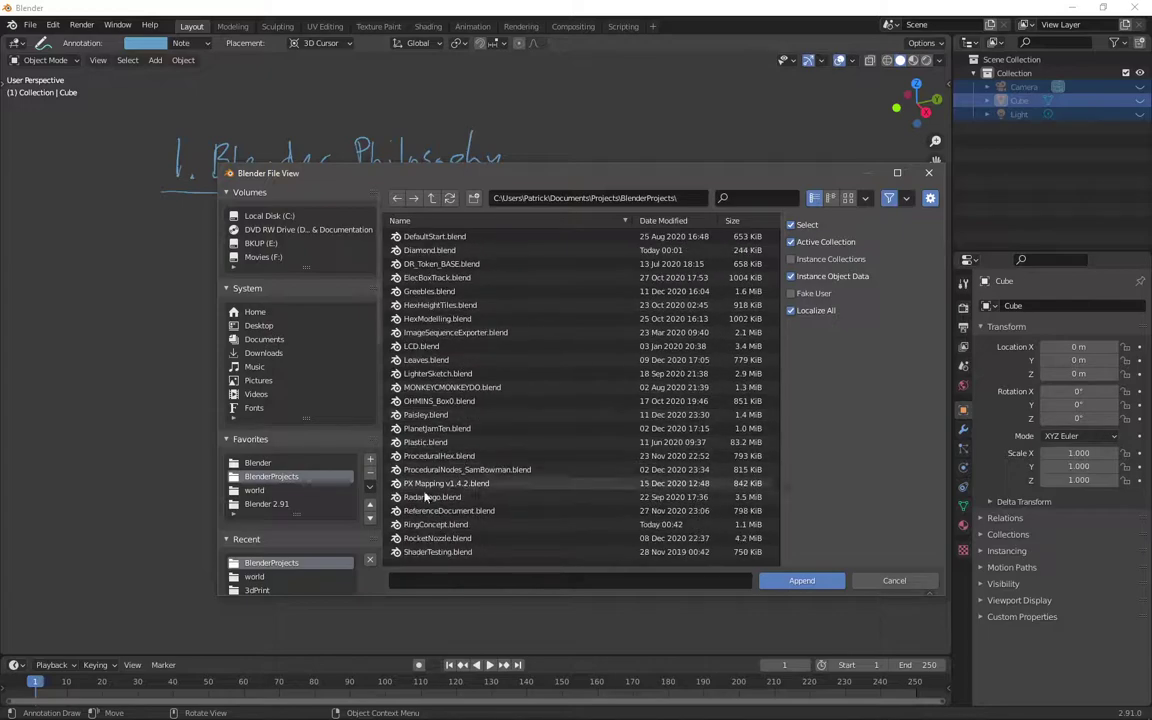
Step: Open RocketNozzle.blend, inspect its Material folder with the Cone material selected, and return to its data-block folders
double_click(450, 456)
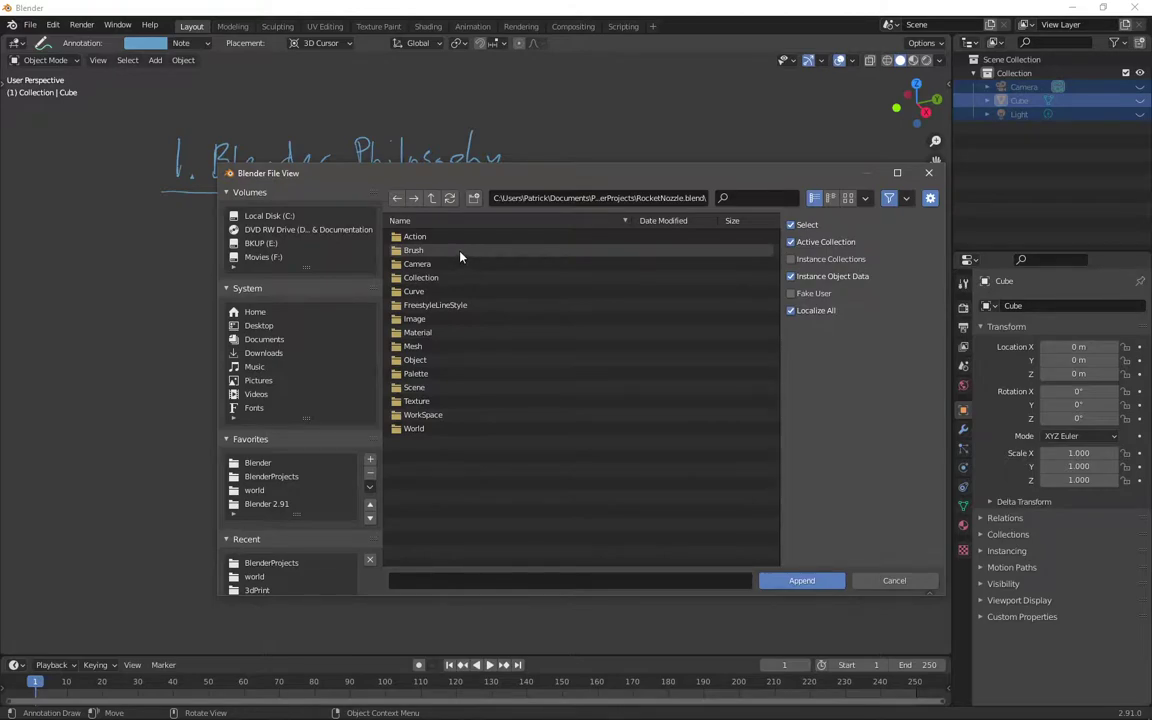
left_click(443, 336)
double_click(443, 338)
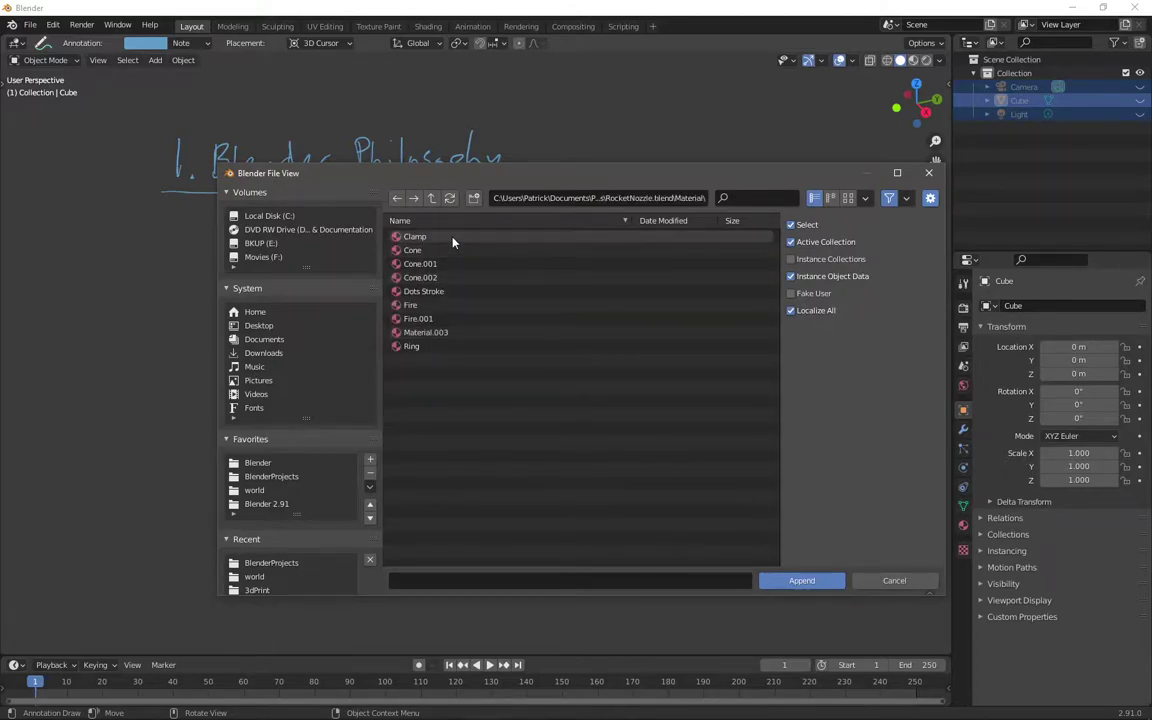
left_click(446, 252)
left_click(431, 197)
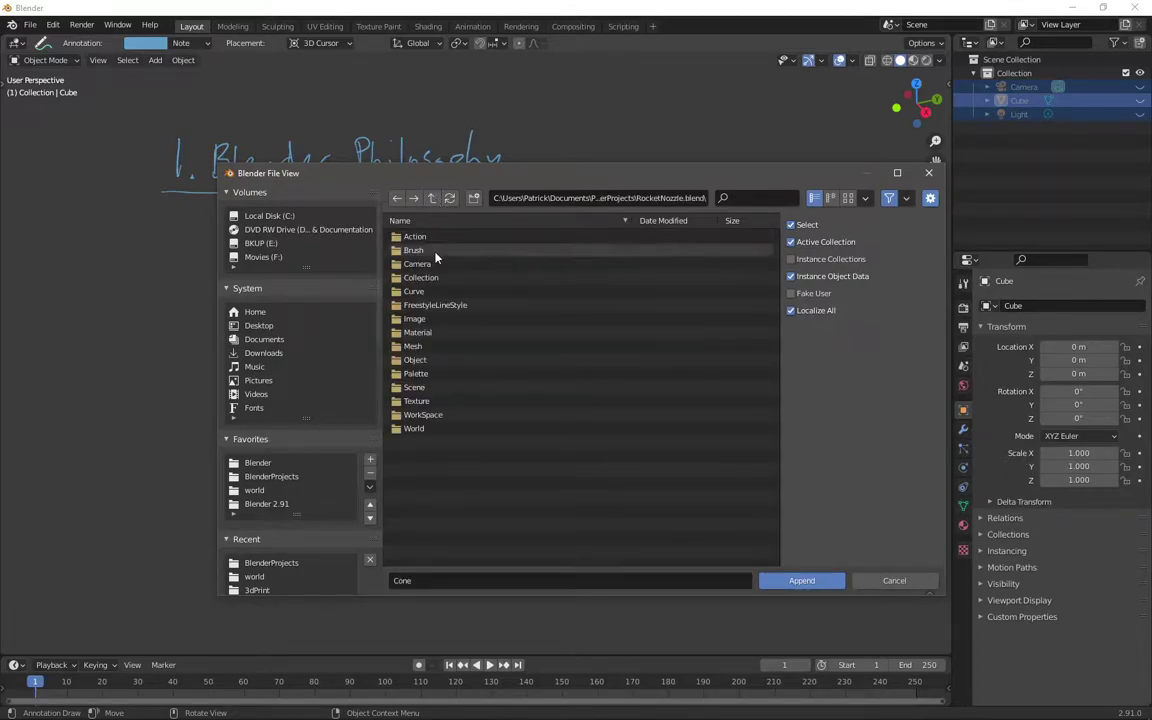
Step: Inspect the Mesh folder of RocketNozzle.blend, return to the data-block folders, highlight Collection, and cancel the Append
double_click(425, 357)
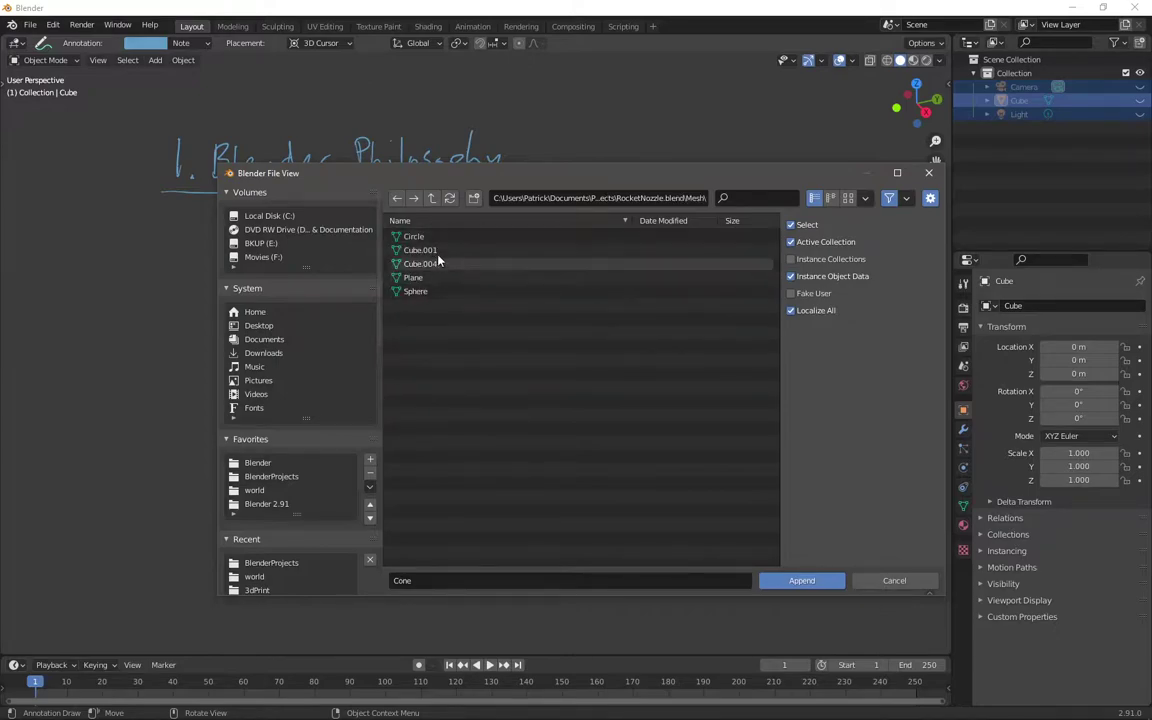
left_click(431, 197)
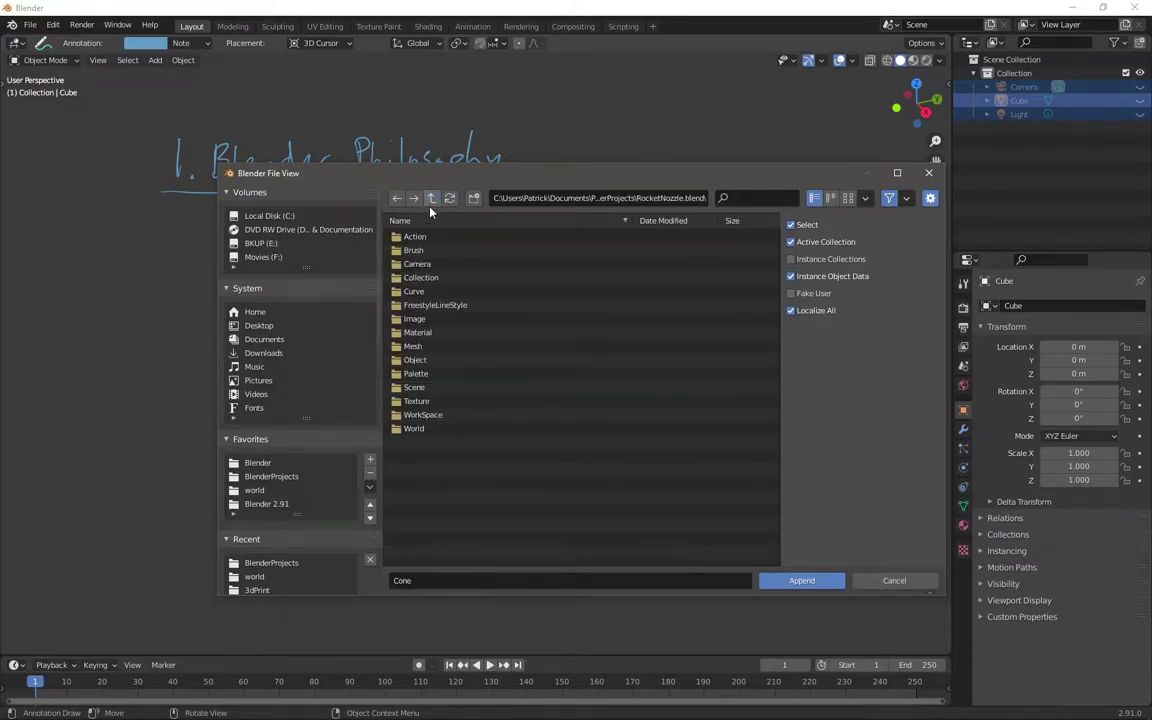
left_click(431, 278)
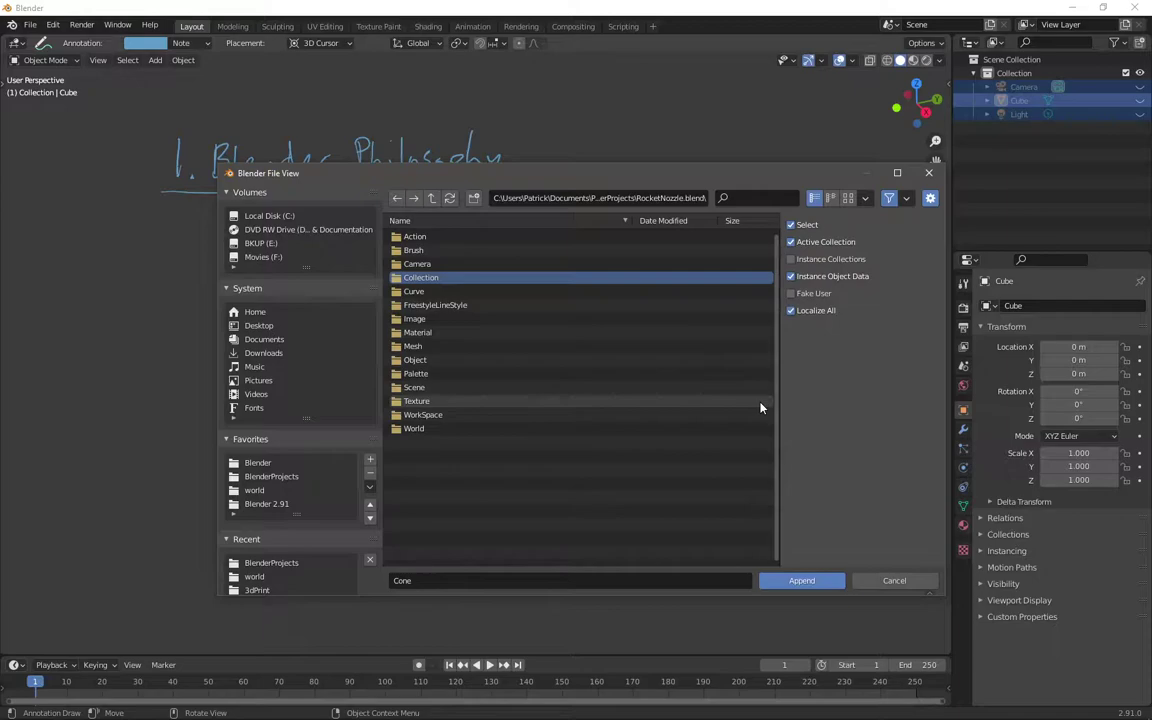
key("Escape")
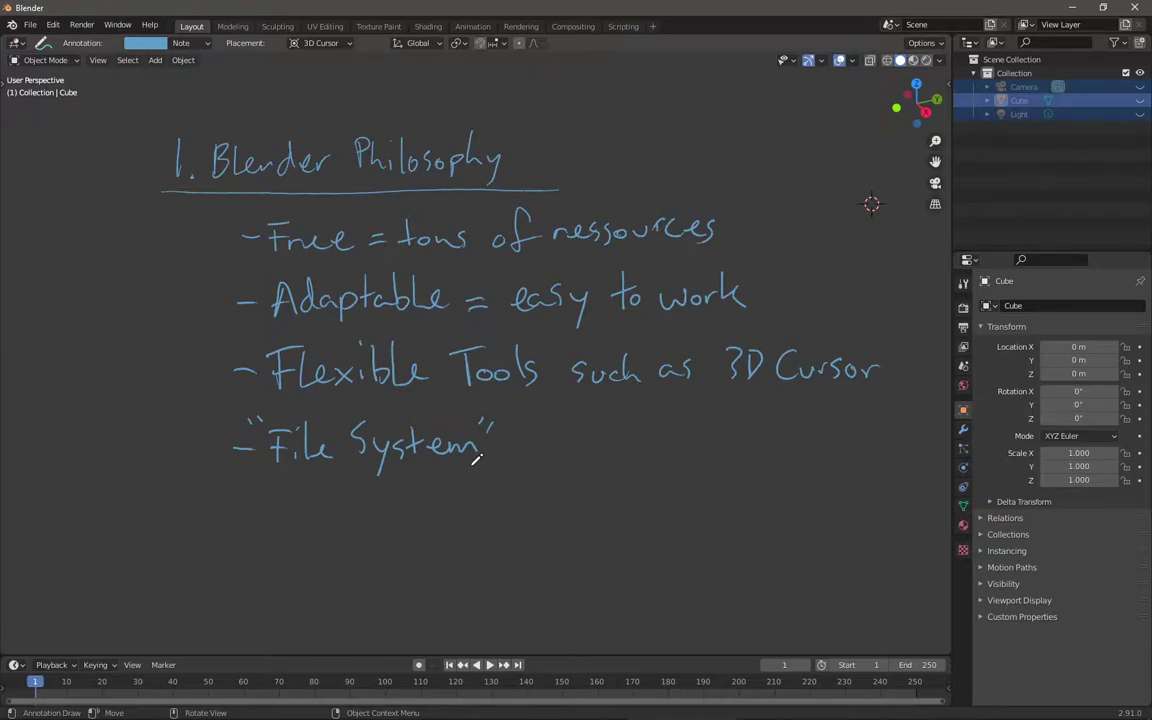
Step: Draw a check mark after the "File System" bullet and hide the Note annotation layer
left_click_drag(517, 435, 556, 416)
key("n")
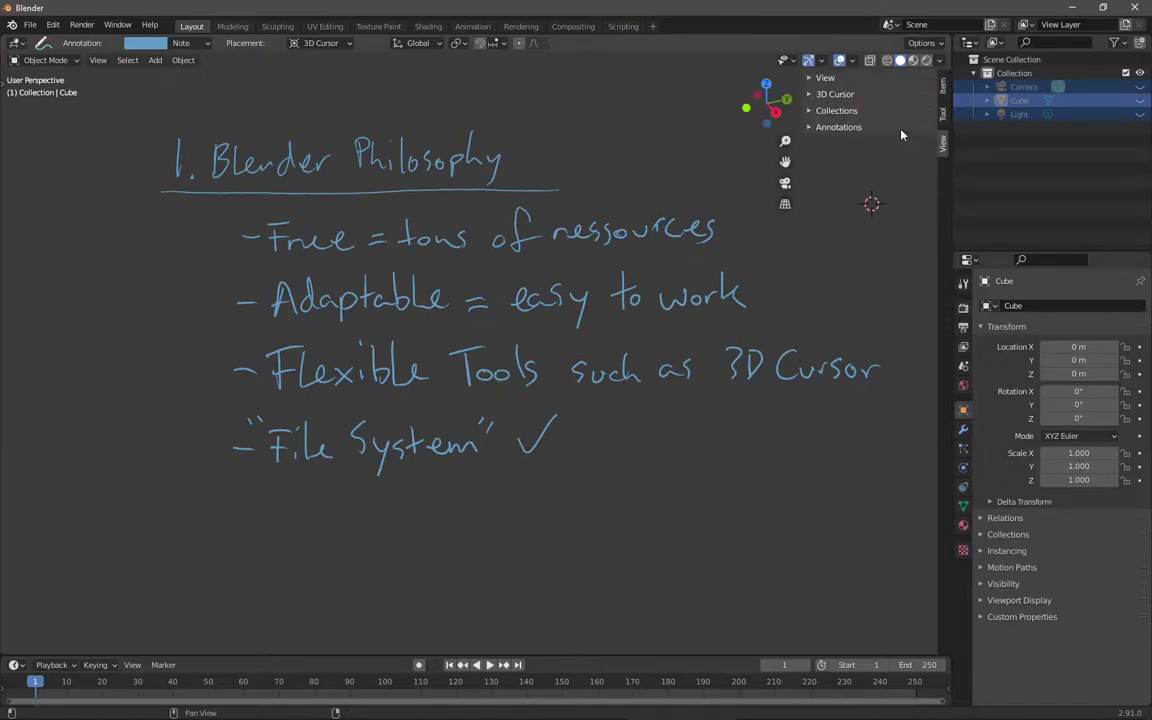
left_click(815, 125)
left_click(903, 170)
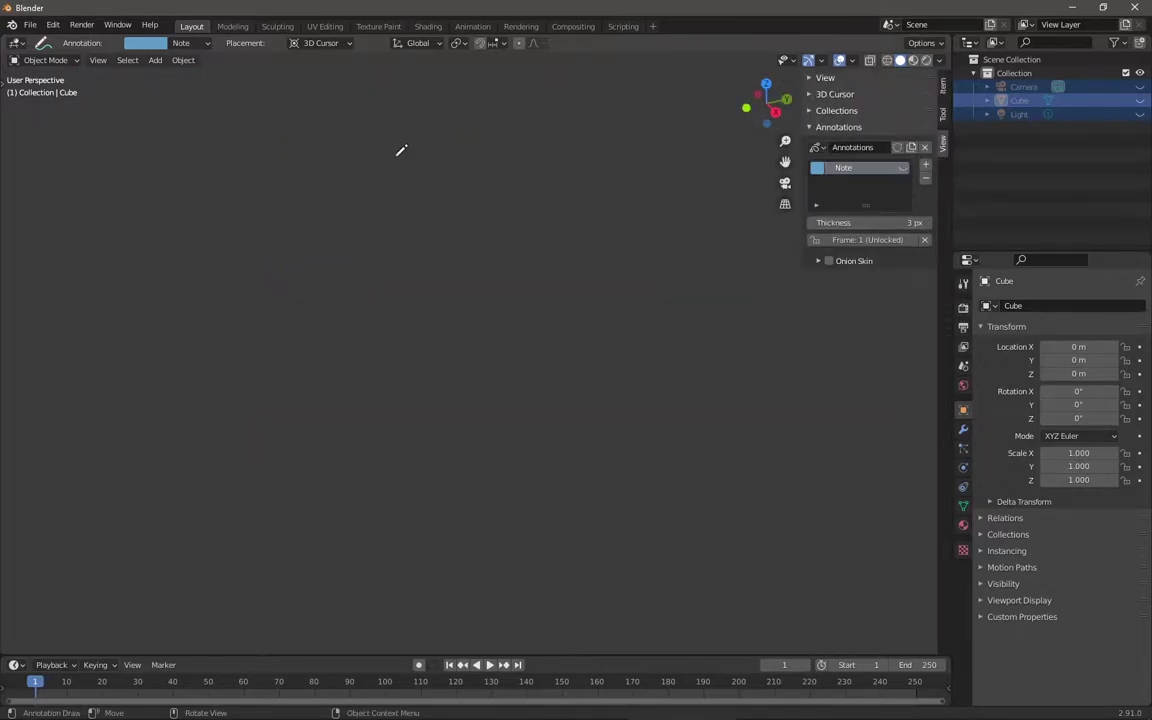
Step: Show the viewport toolbar, switch from the Annotate tool to Select Box, and close the sidebar
key("t")
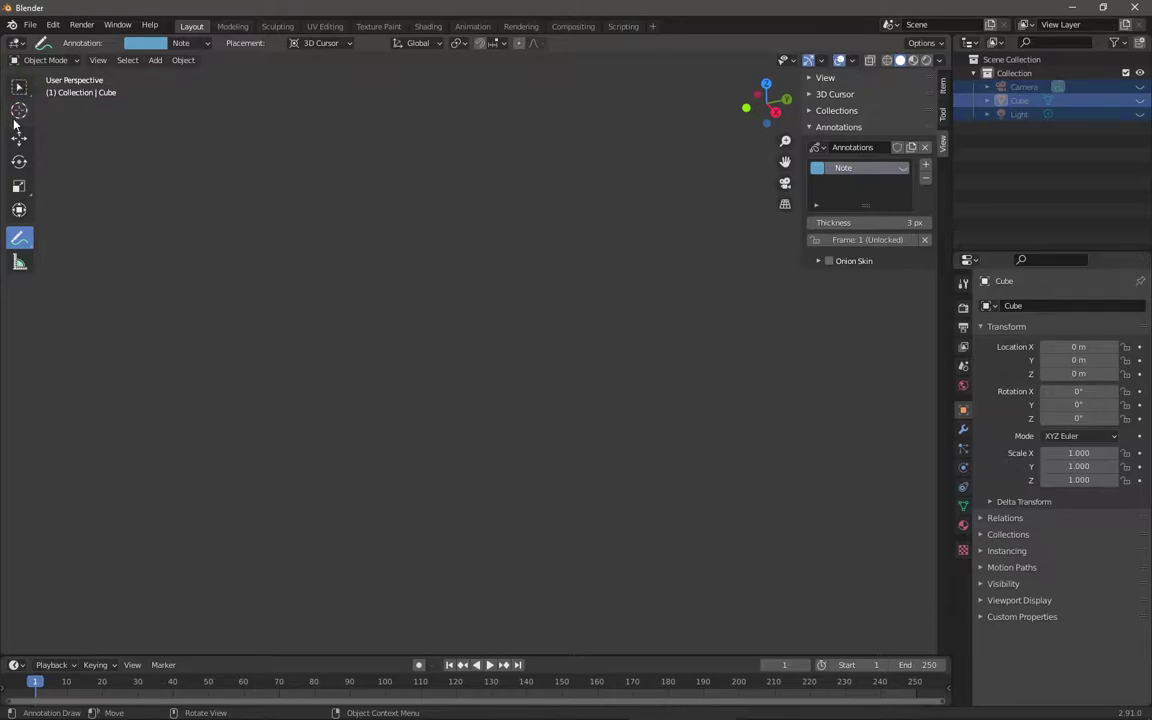
left_click(18, 89)
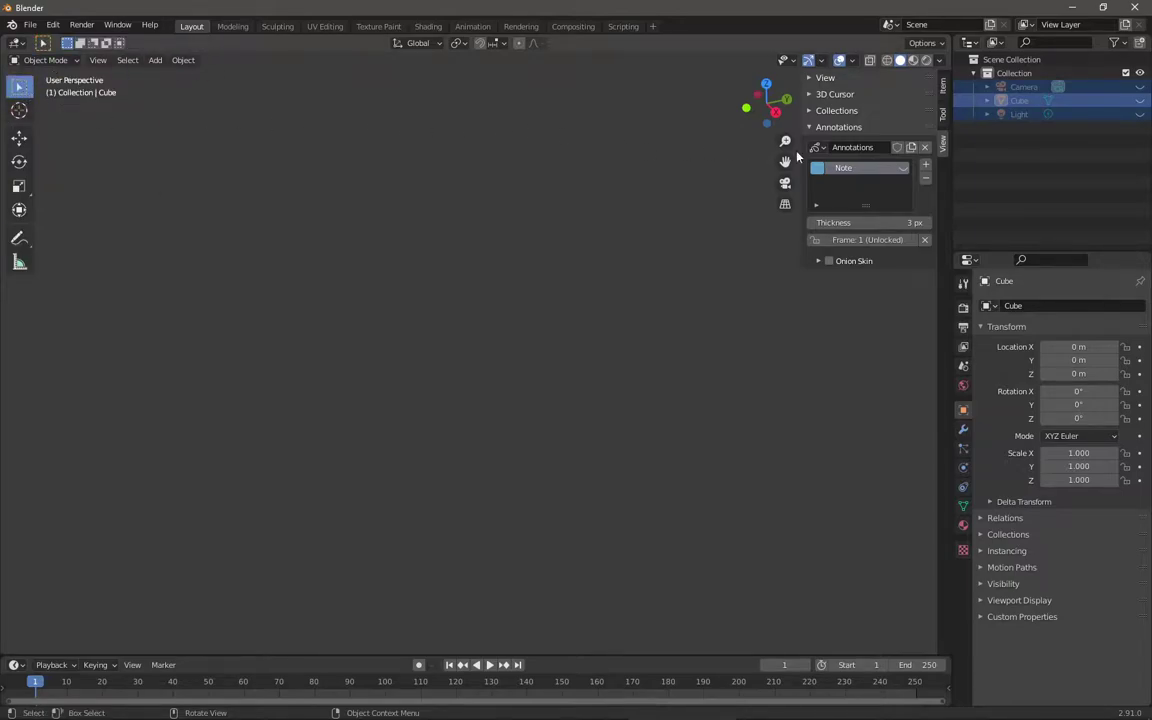
key("n")
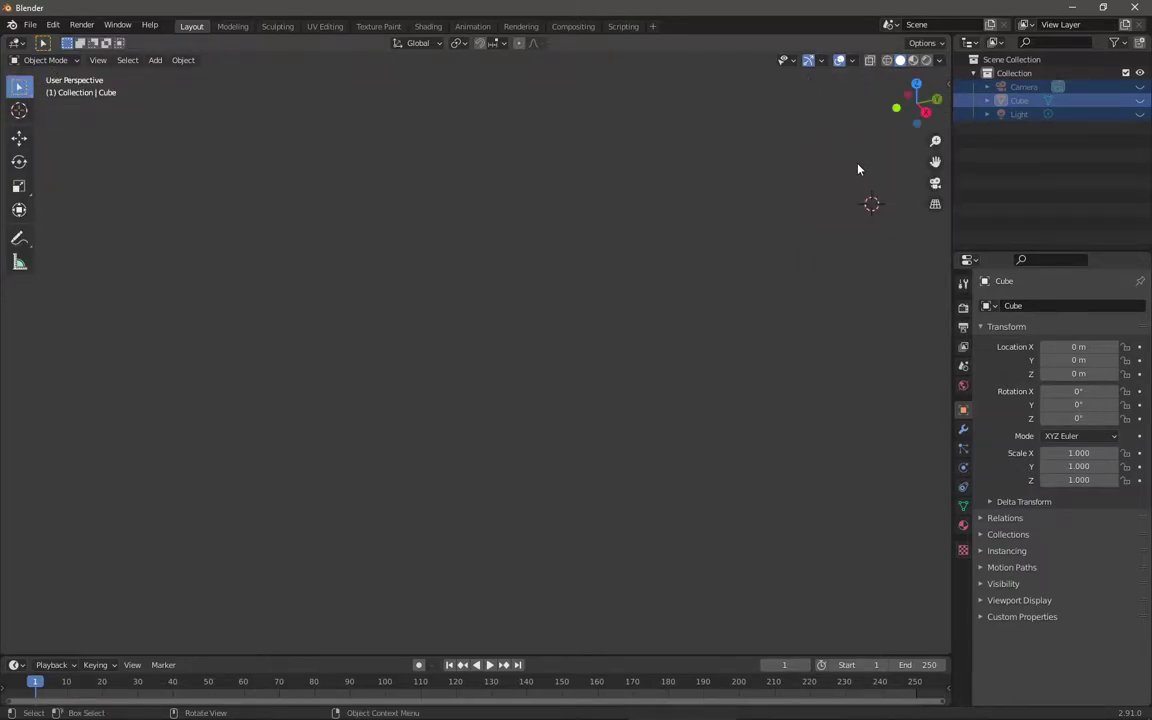
Step: Turn on the X and Y axes and the floor grid in the viewport overlays
left_click(854, 61)
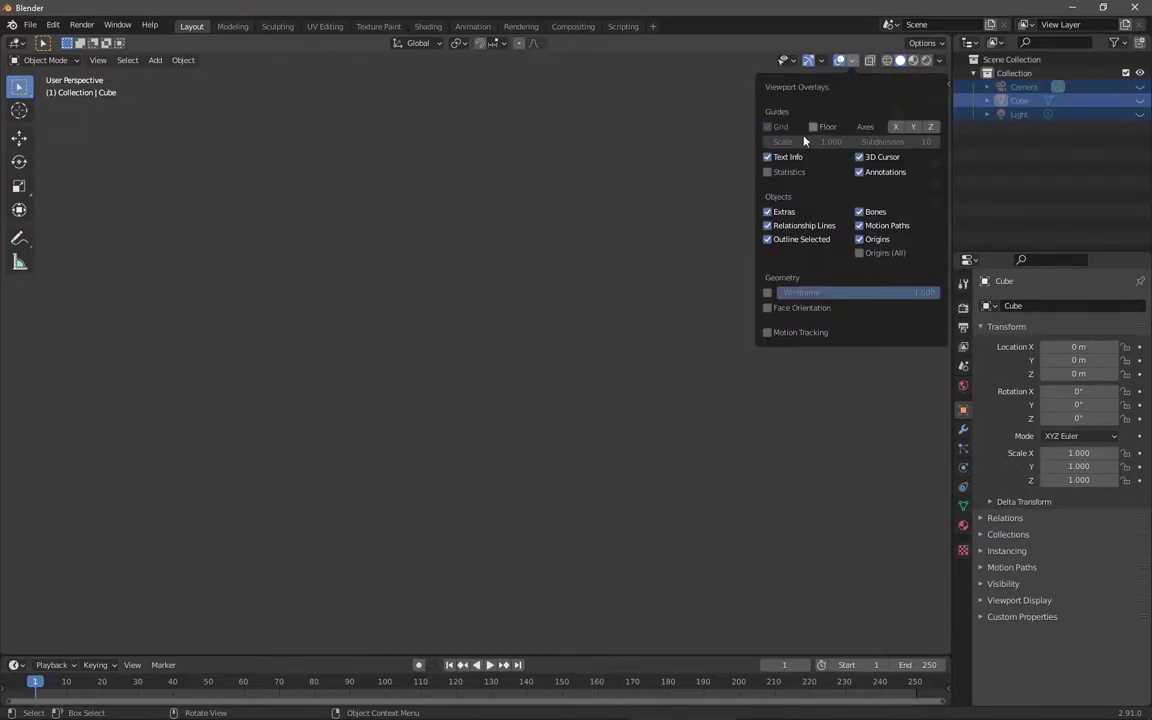
left_click(896, 127)
left_click(913, 127)
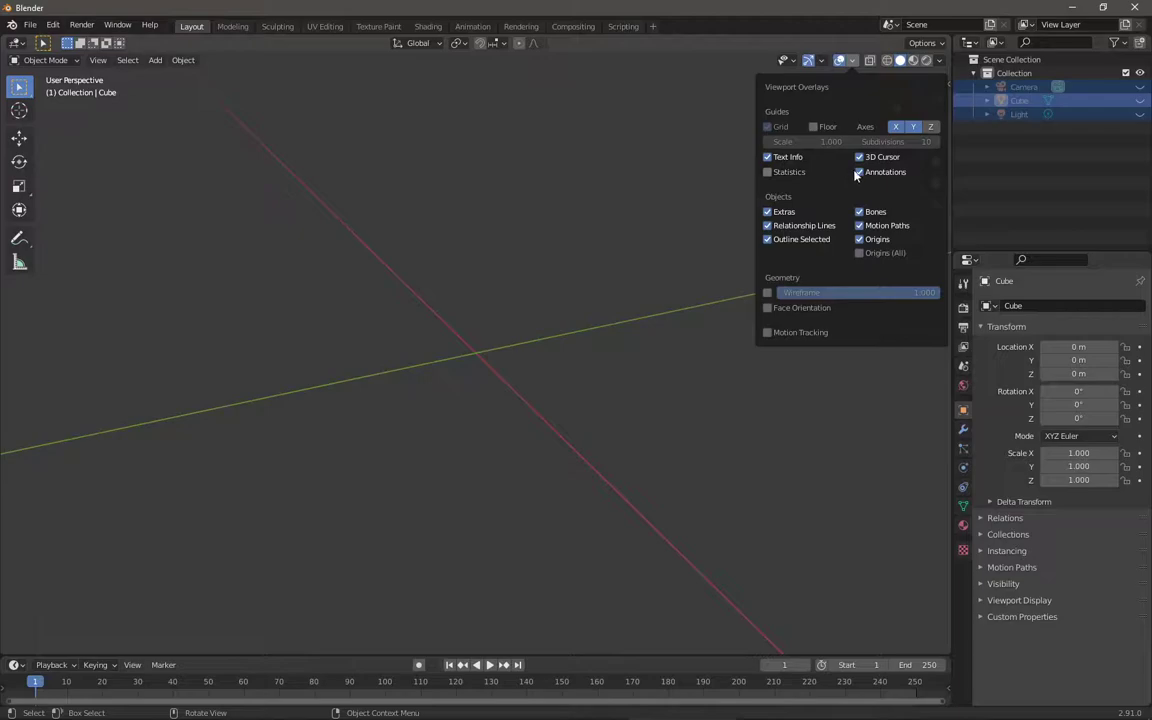
left_click(813, 126)
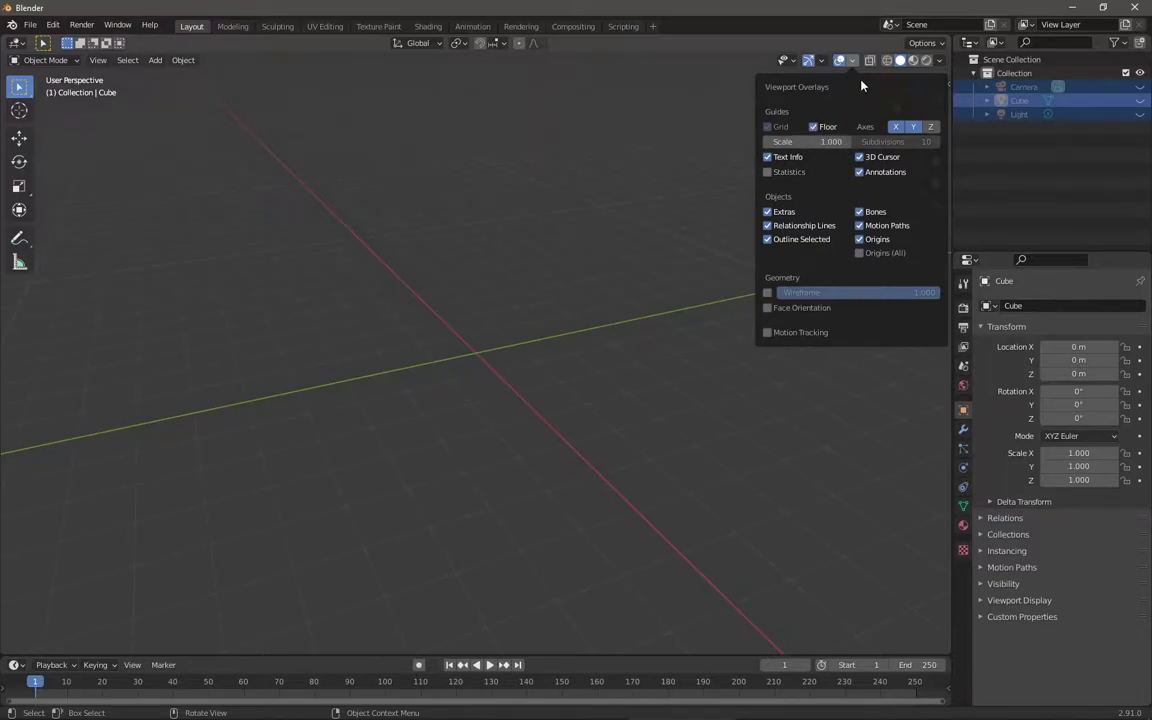
left_click(855, 61)
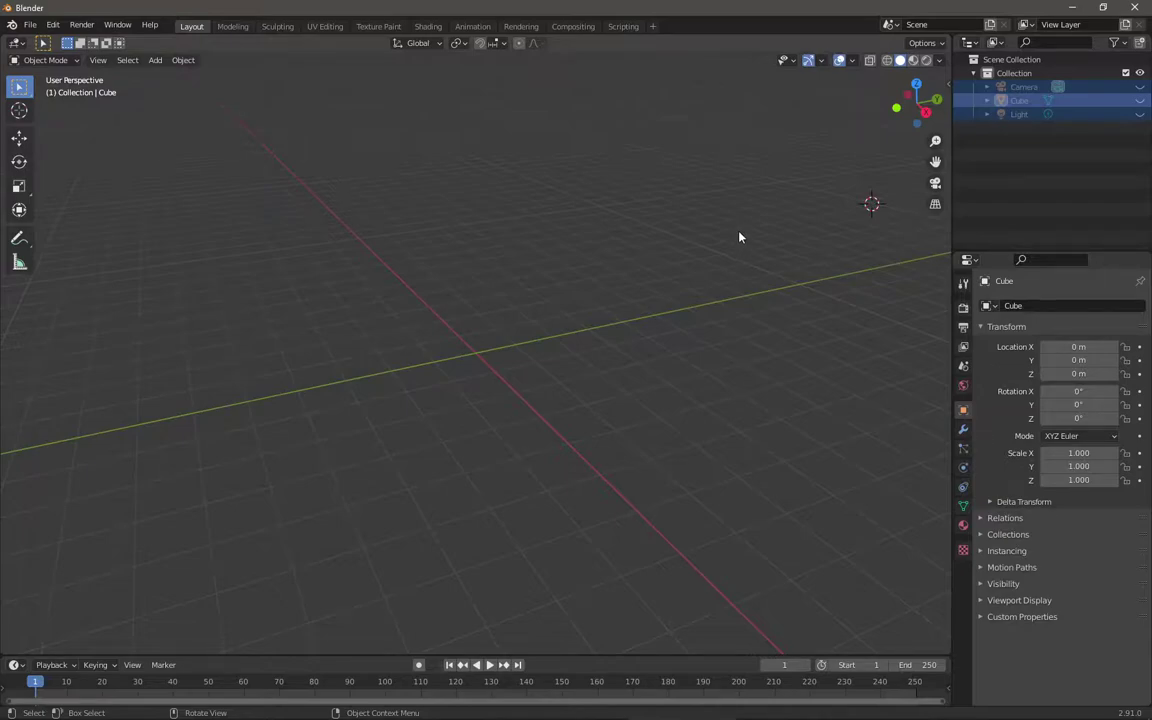
key("shift+a")
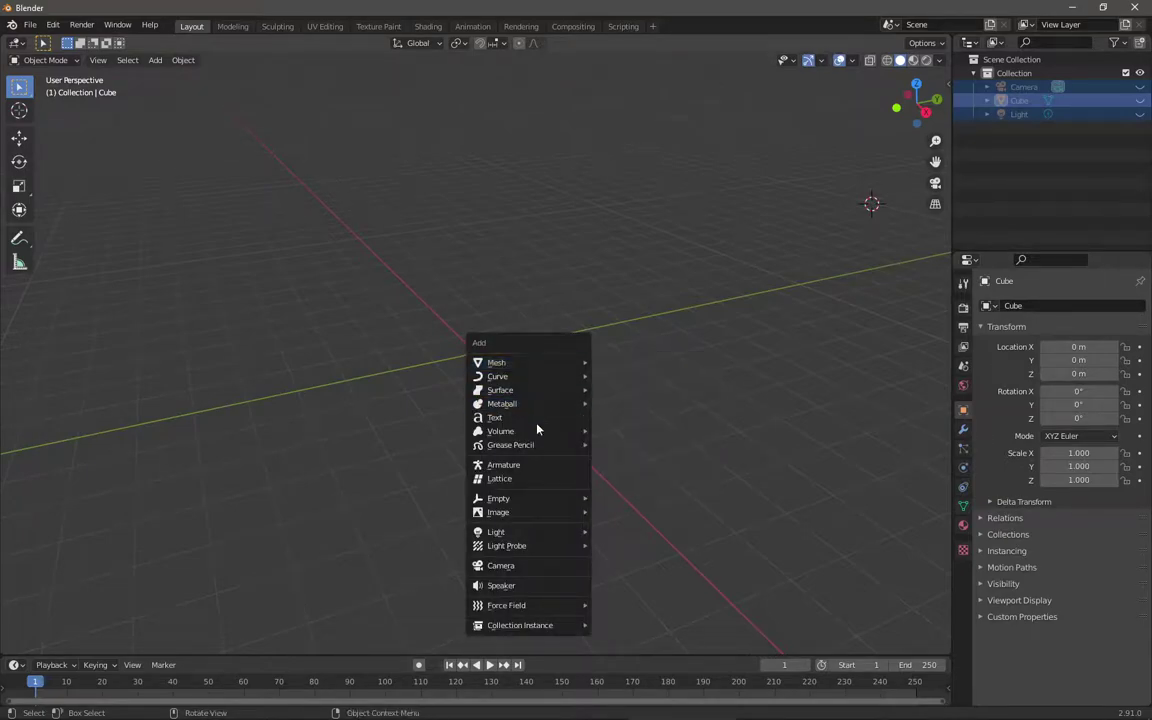
mouse_move(527, 496)
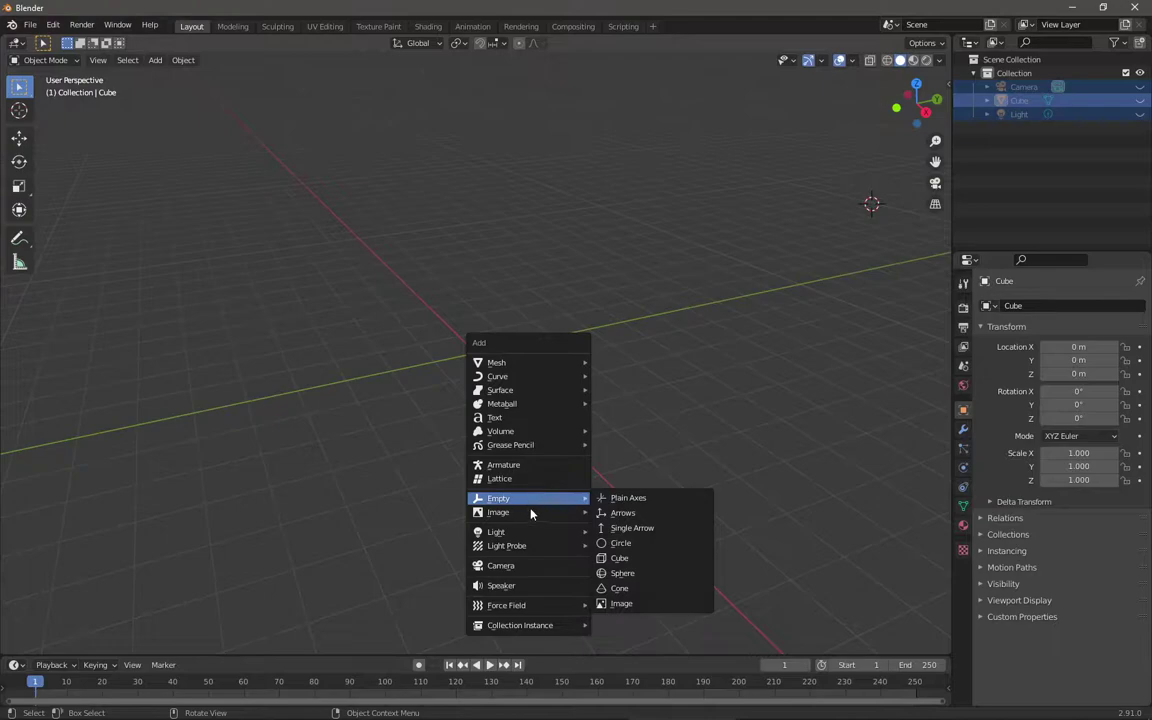
key("shift+a")
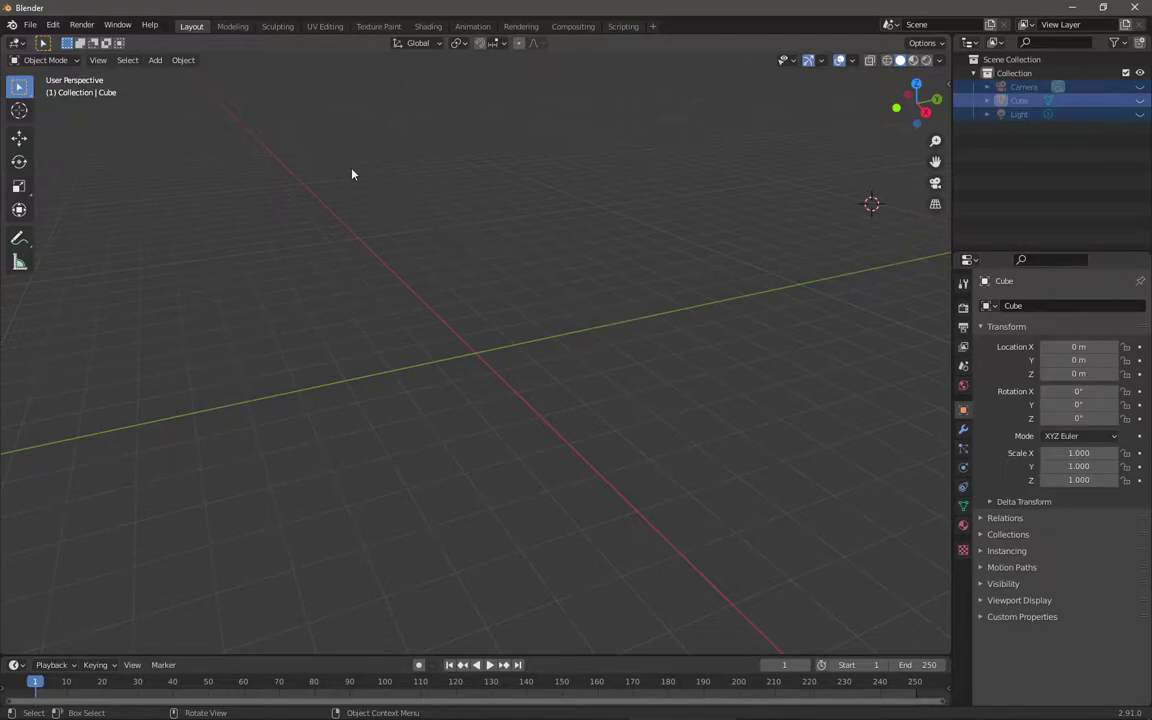
Step: Set the Spacebar Action to Search in the keymap preferences
left_click(52, 24)
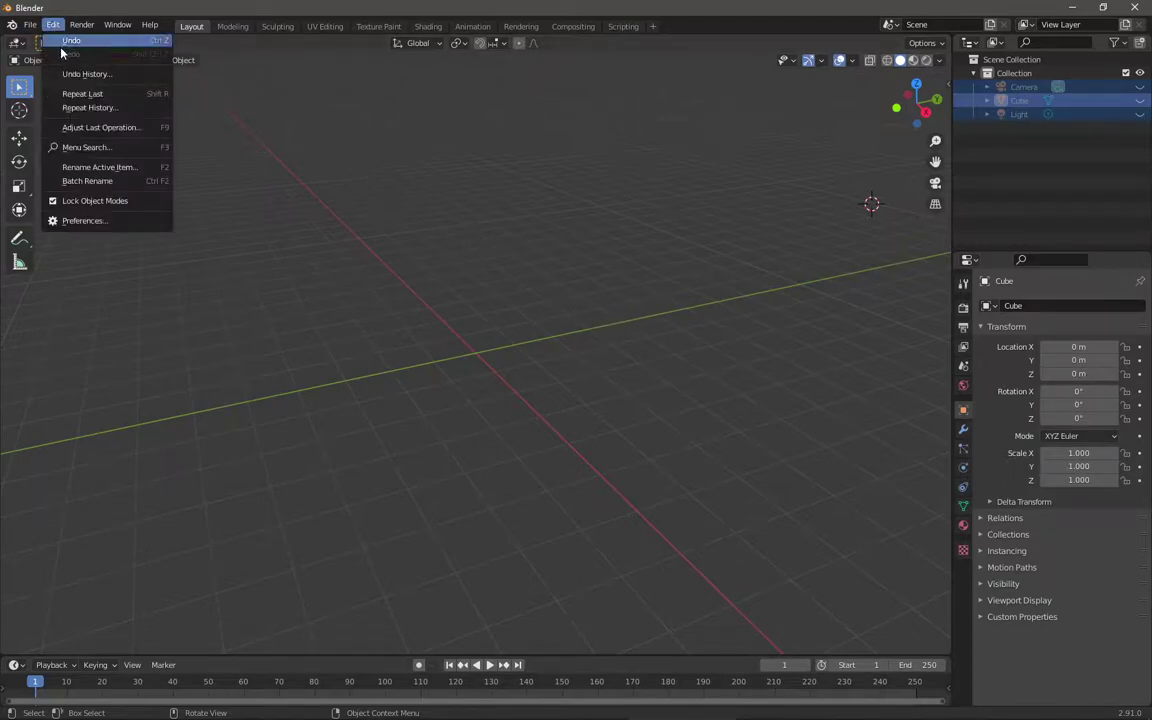
left_click(86, 220)
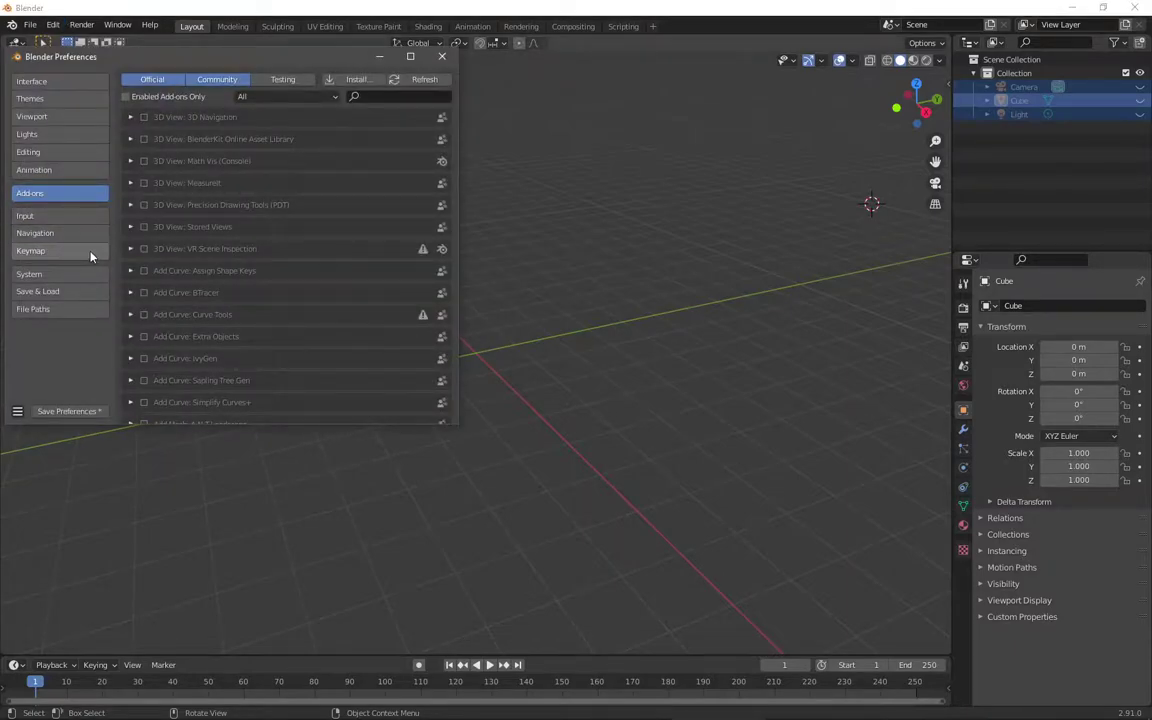
left_click(93, 251)
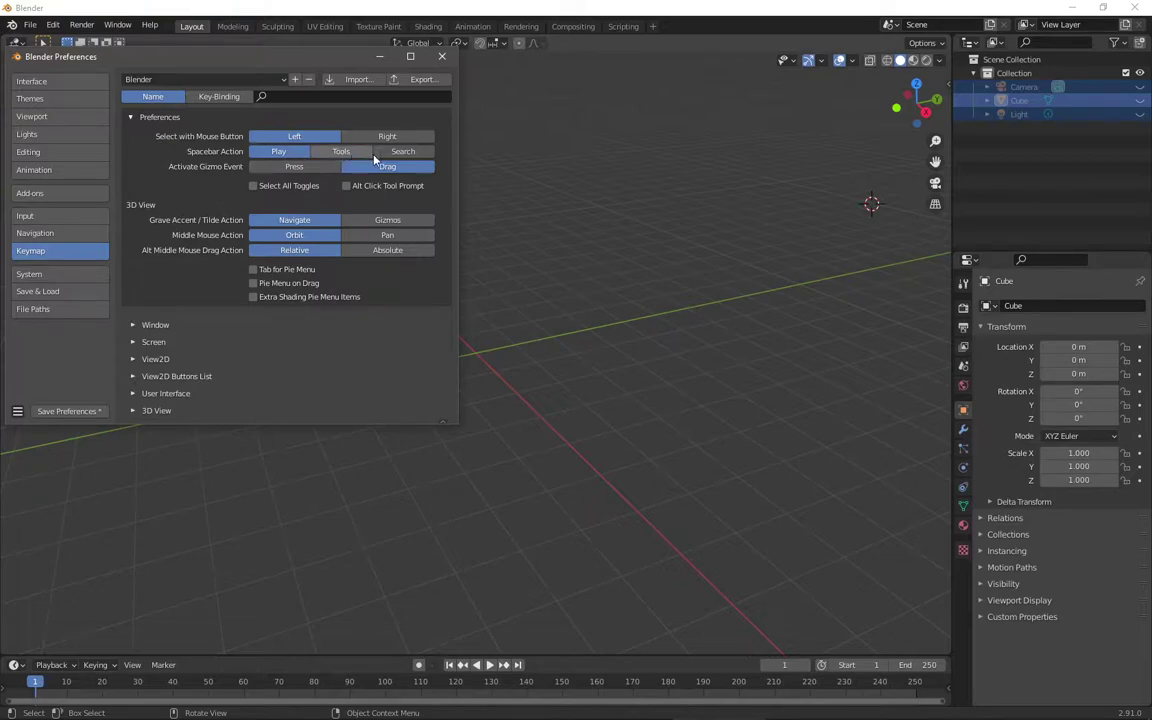
left_click(404, 151)
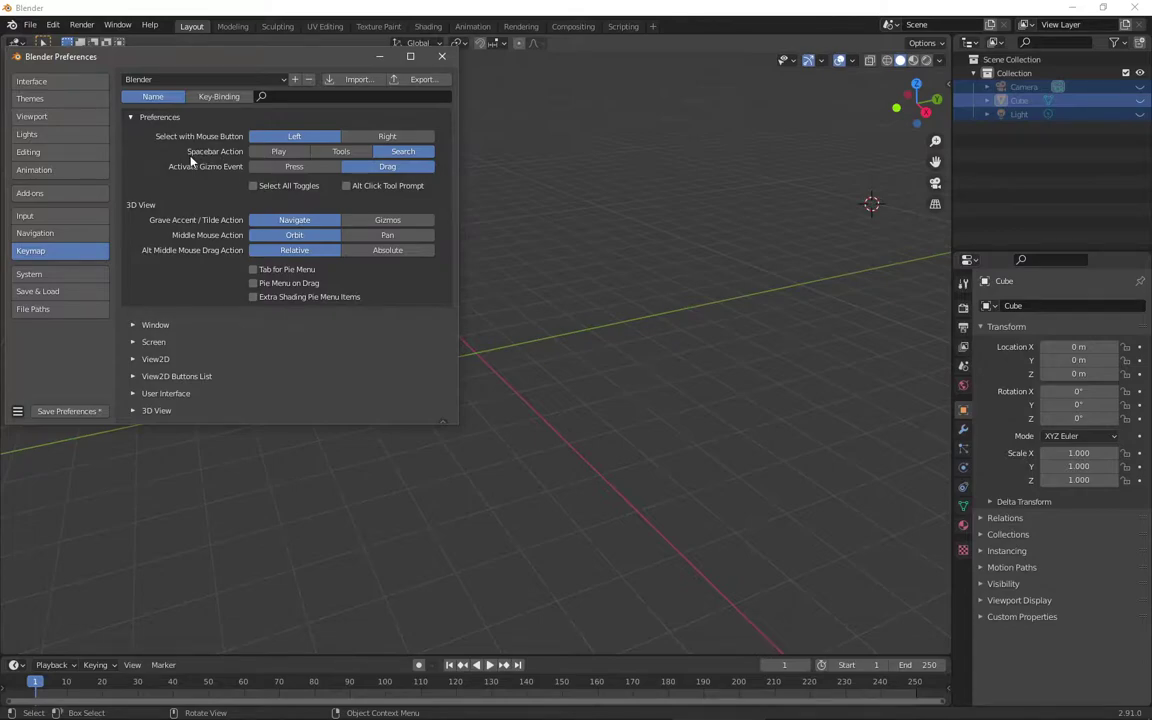
Step: Search the keymap by name for "move" and close the preferences
left_click(211, 93)
left_click(161, 99)
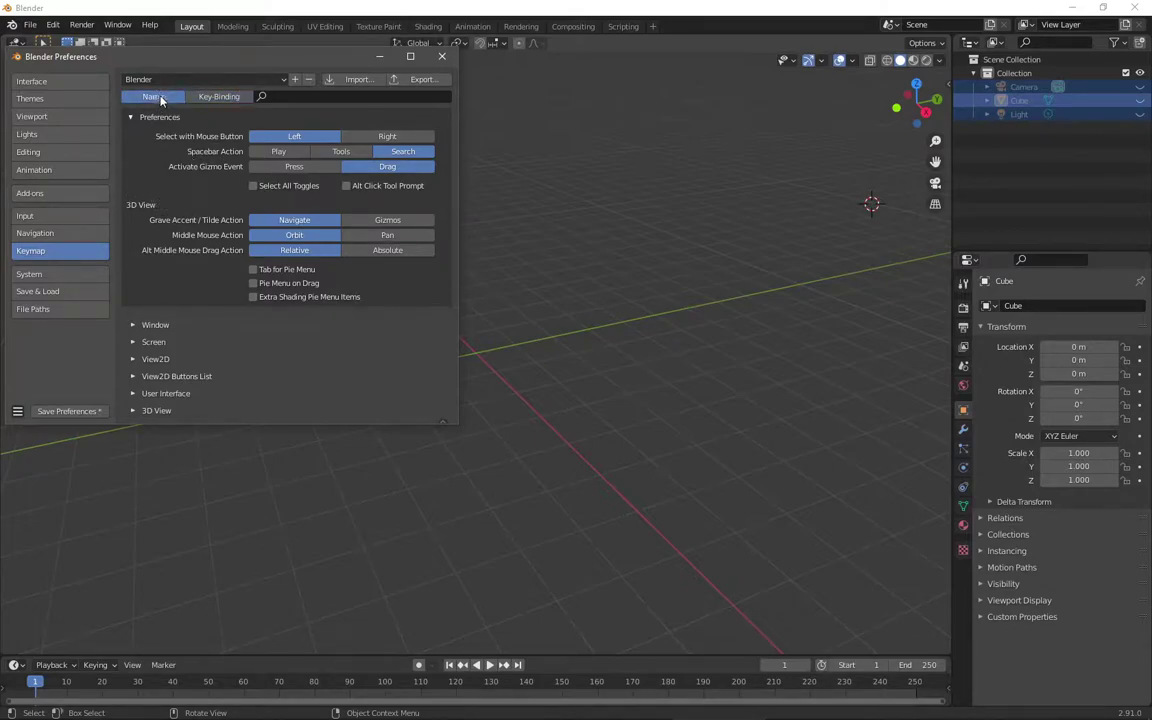
left_click(288, 97)
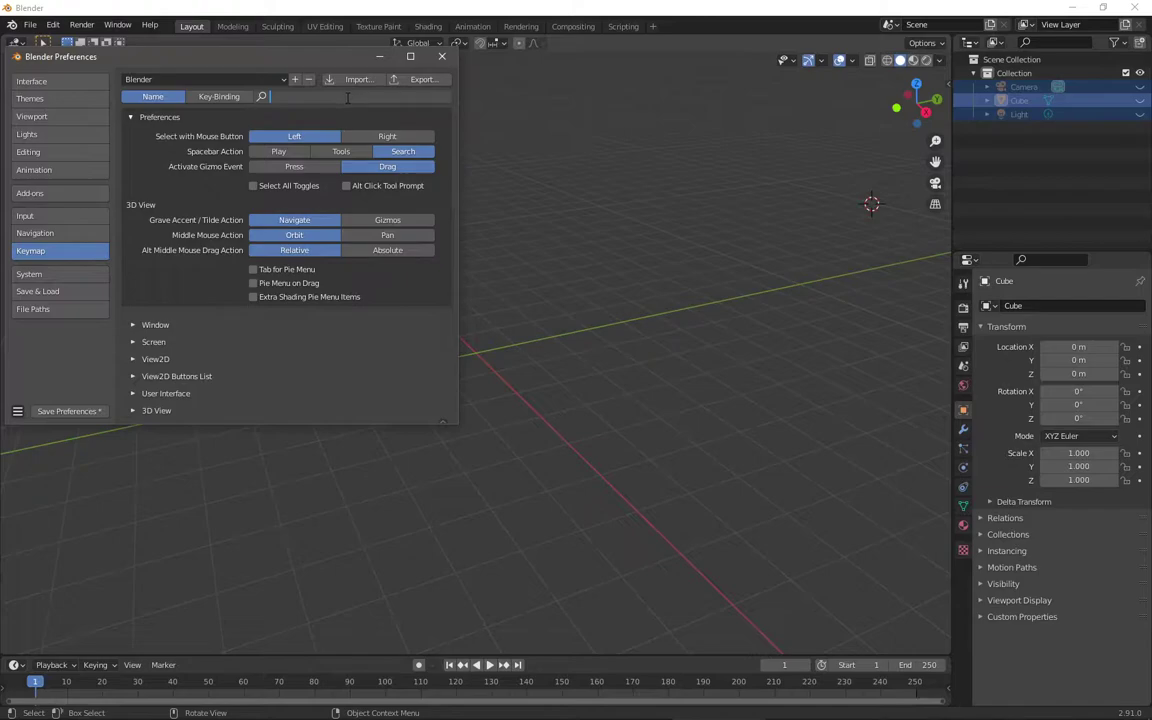
type("movew")
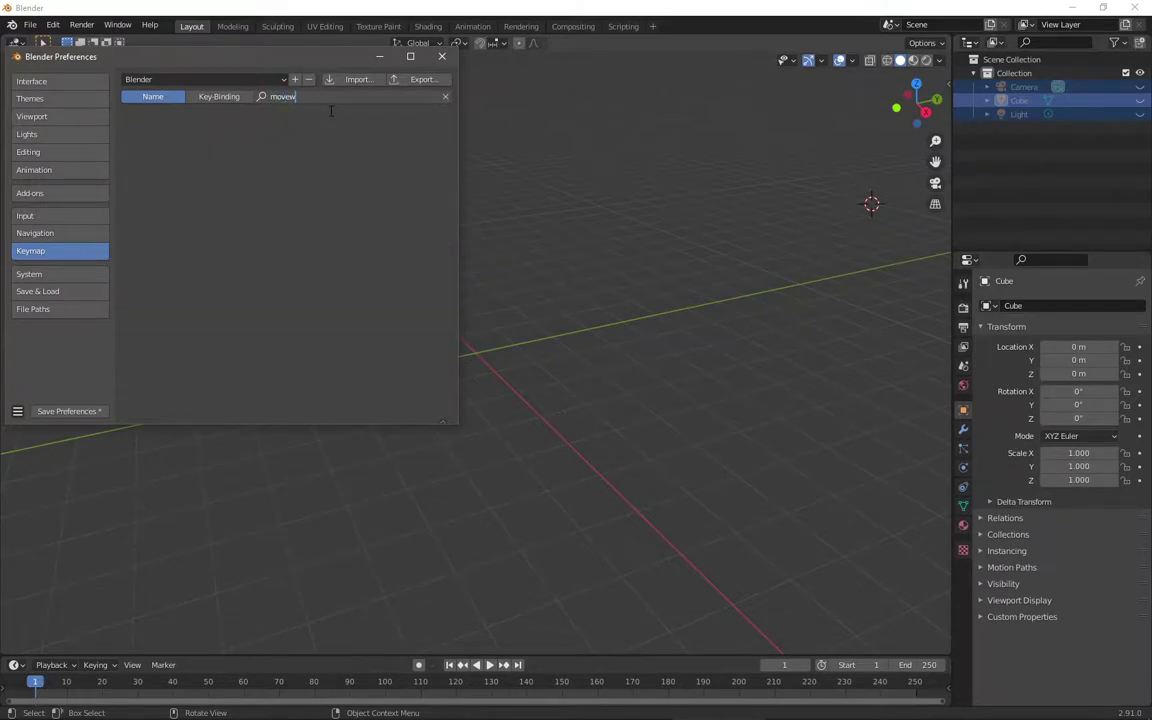
key("BackSpace")
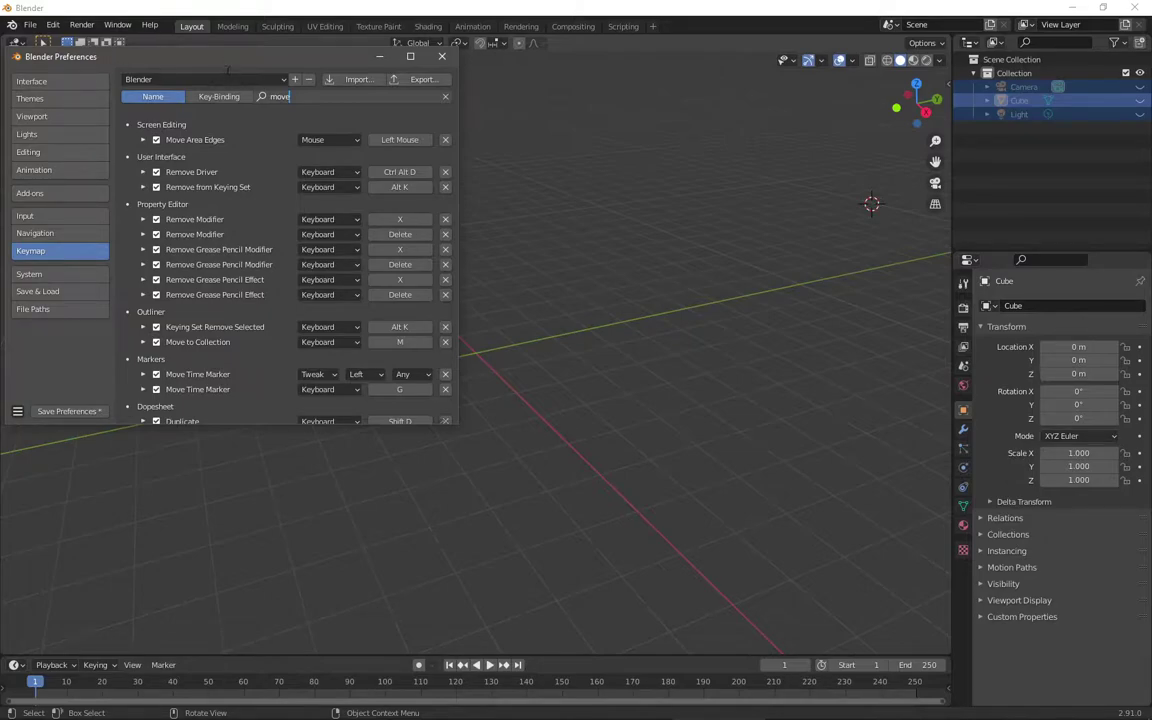
left_click(447, 60)
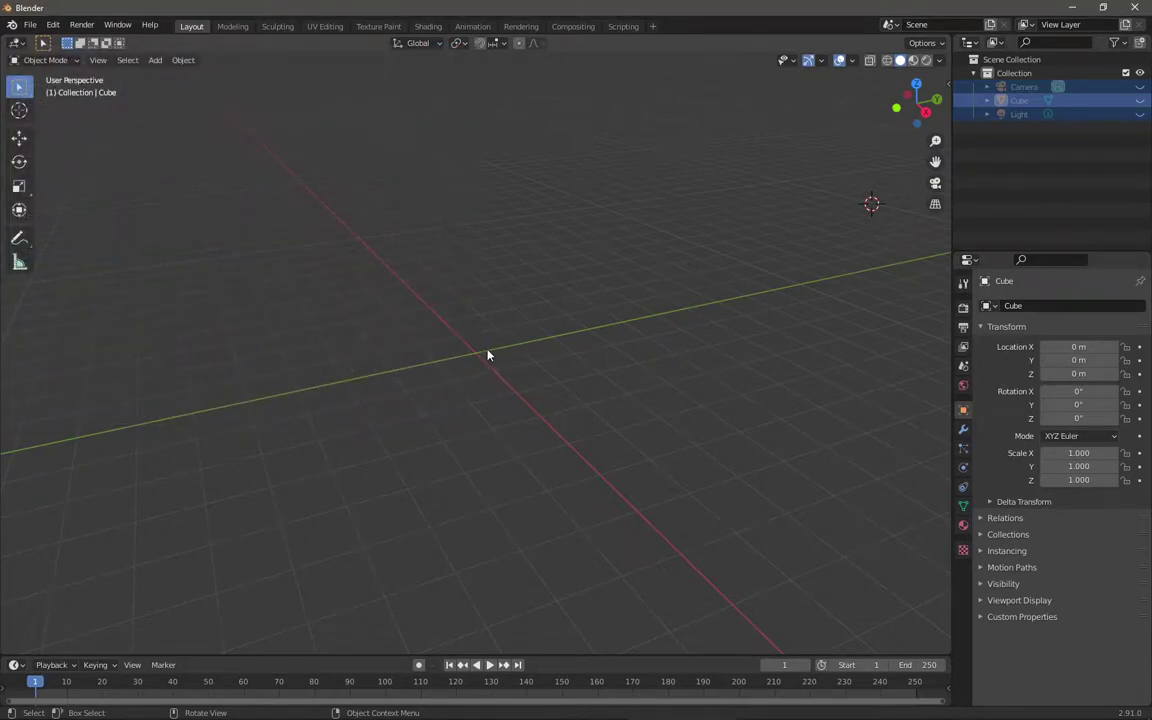
Step: Hide the viewport toolbar, and show the sidebar briefly before closing it again
key("t")
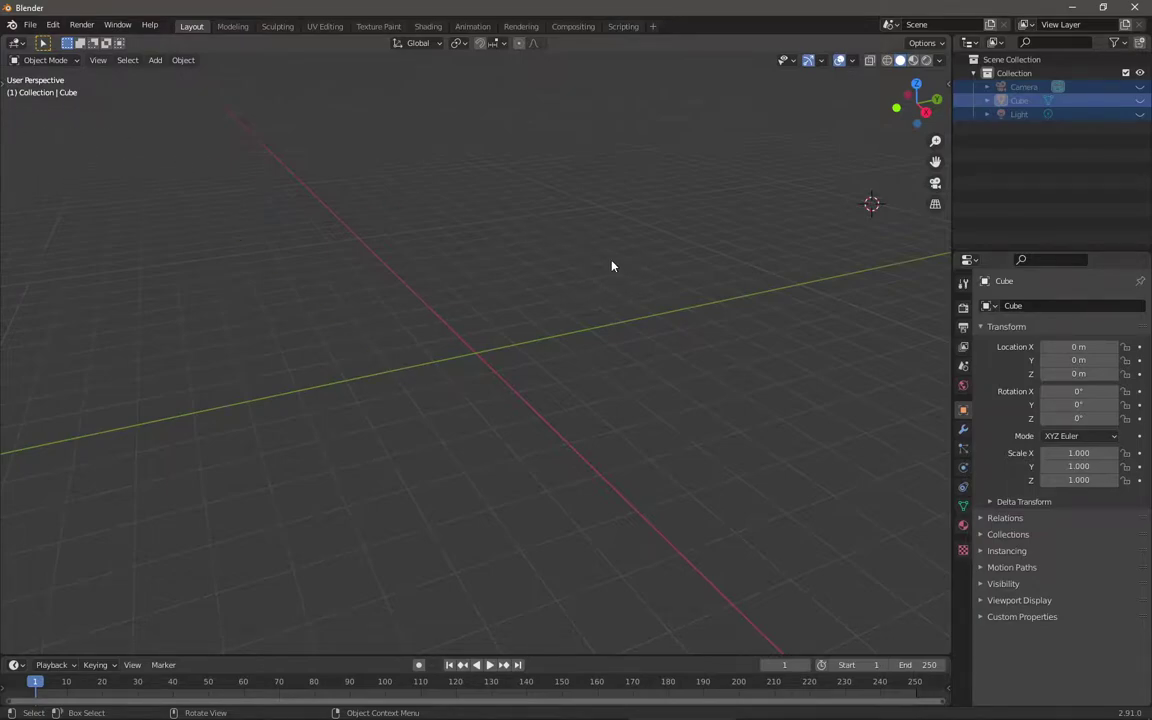
key("n")
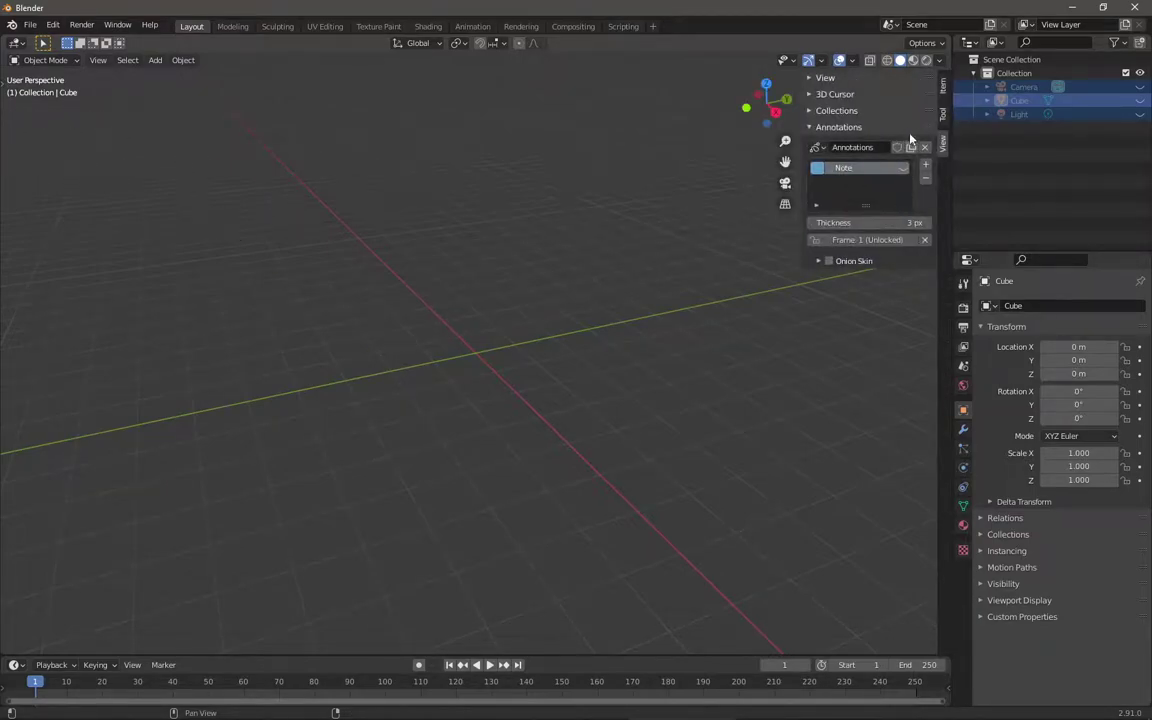
key("n")
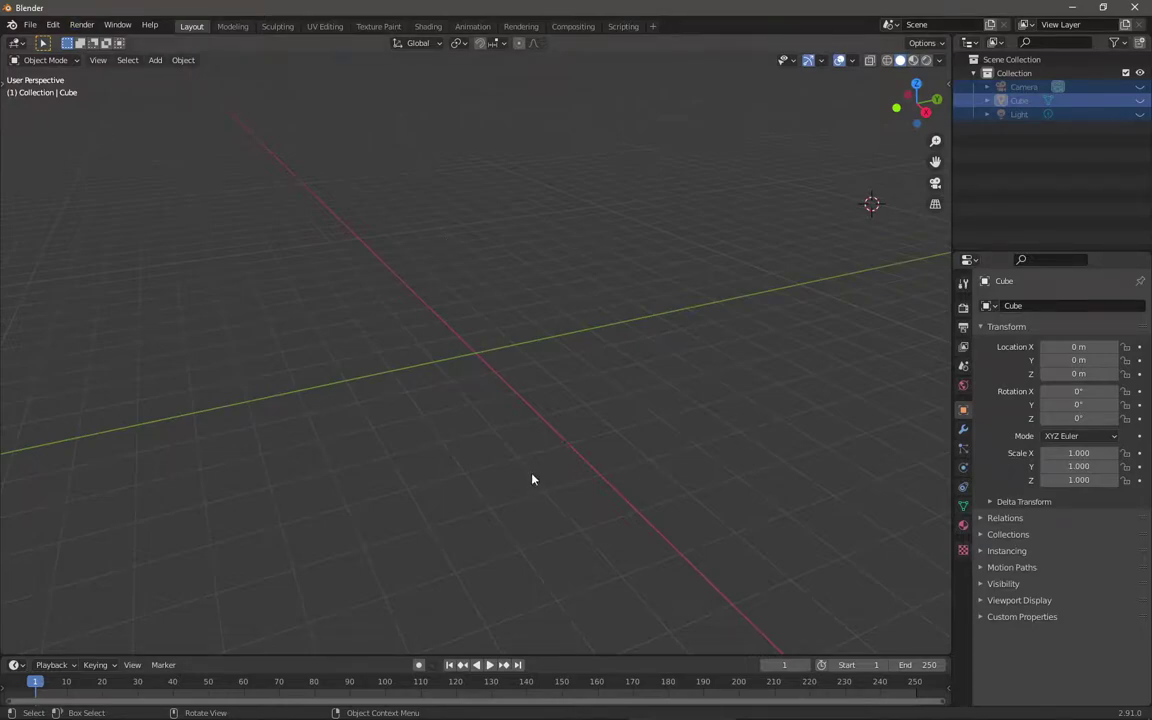
middle_click_drag(524, 367, 540, 373)
key("shift+a")
mouse_move(540, 370)
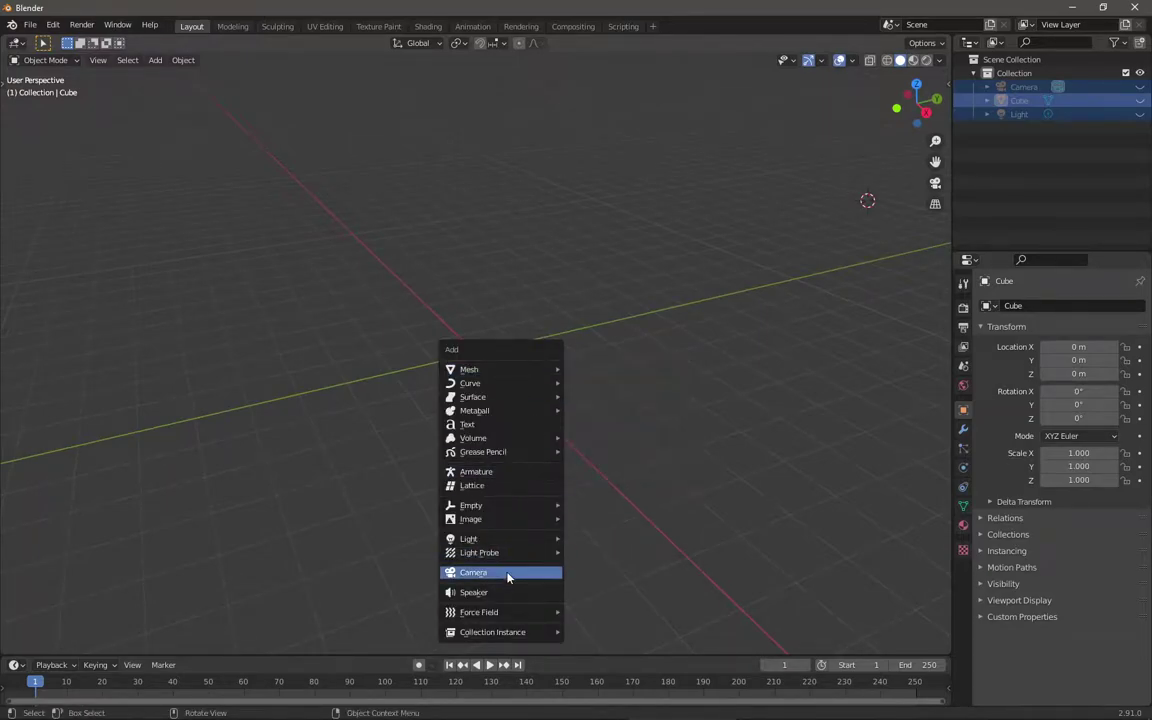
mouse_move(510, 521)
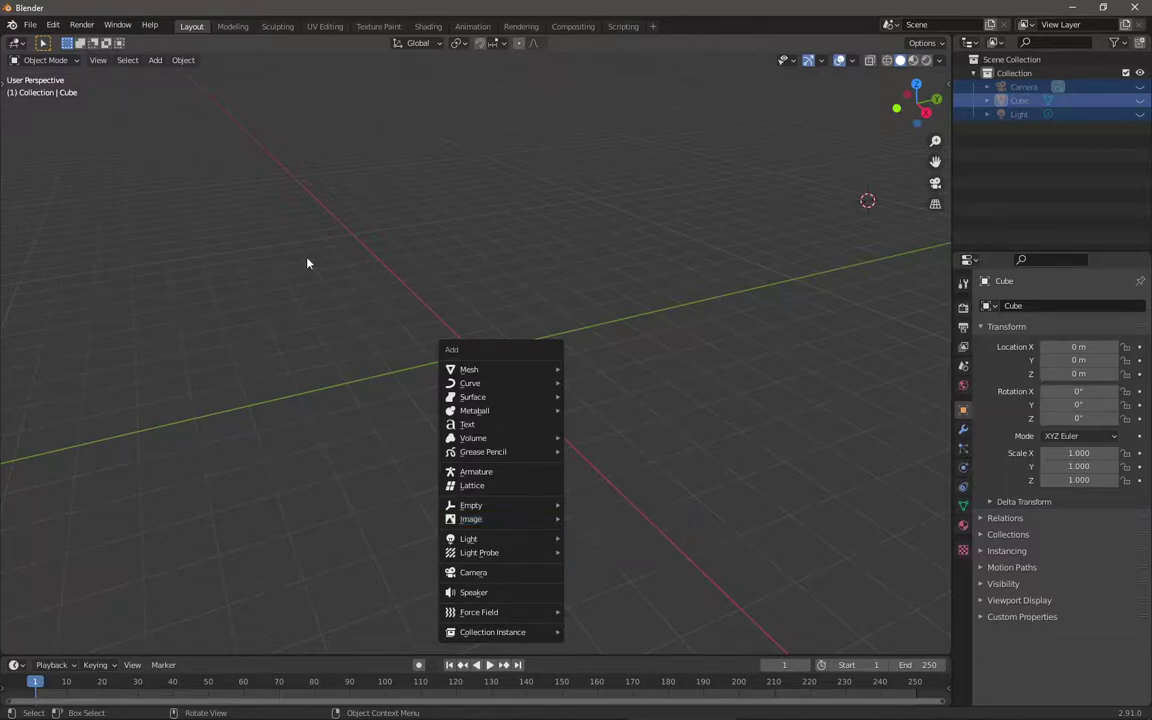
Step: Search the add-ons for "image", enable Import-Export: Import Images as Planes, and close the preferences
left_click(51, 25)
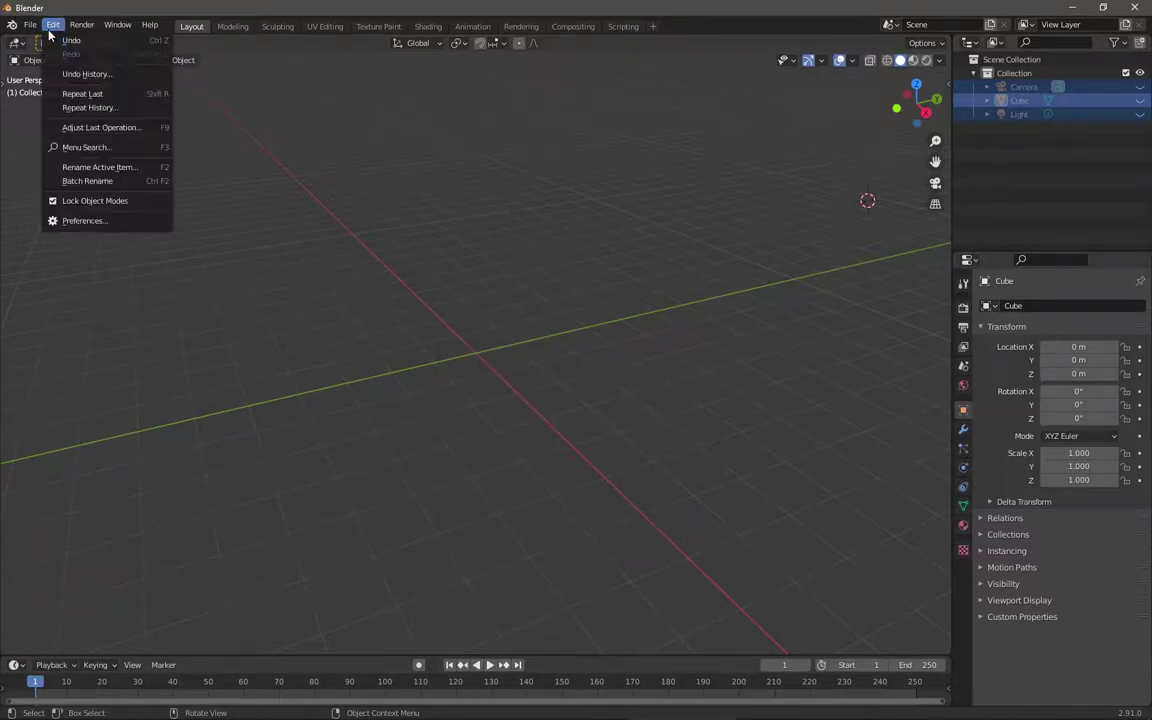
left_click(80, 221)
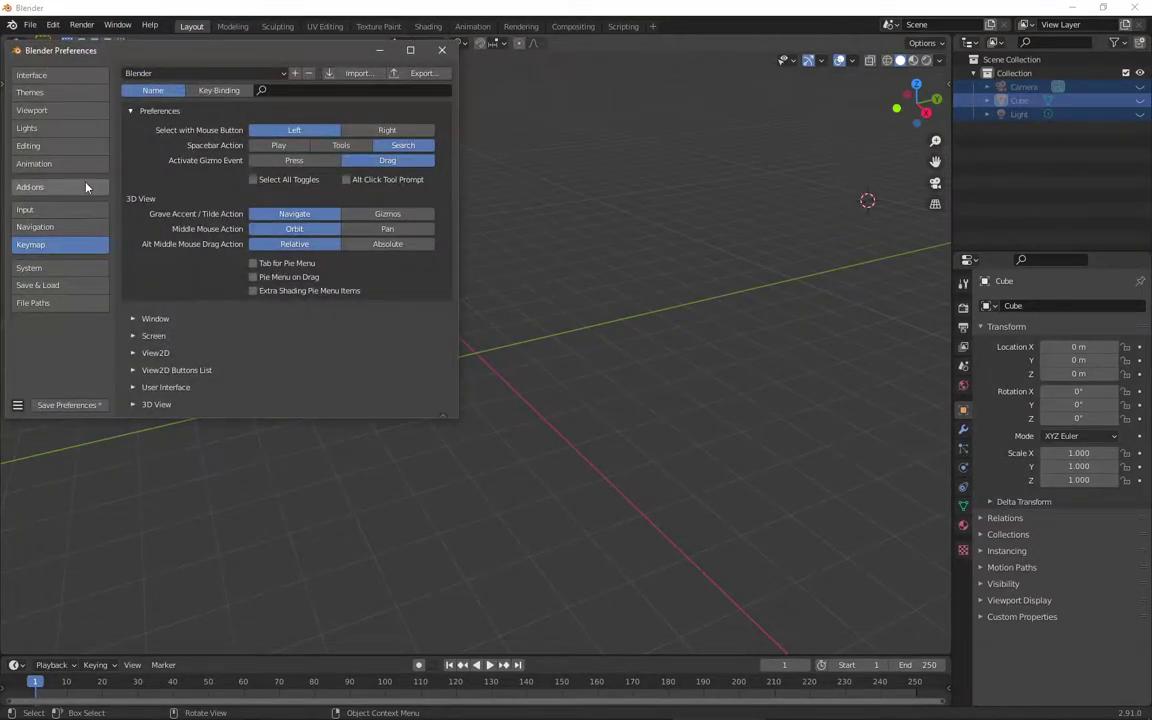
left_click(66, 193)
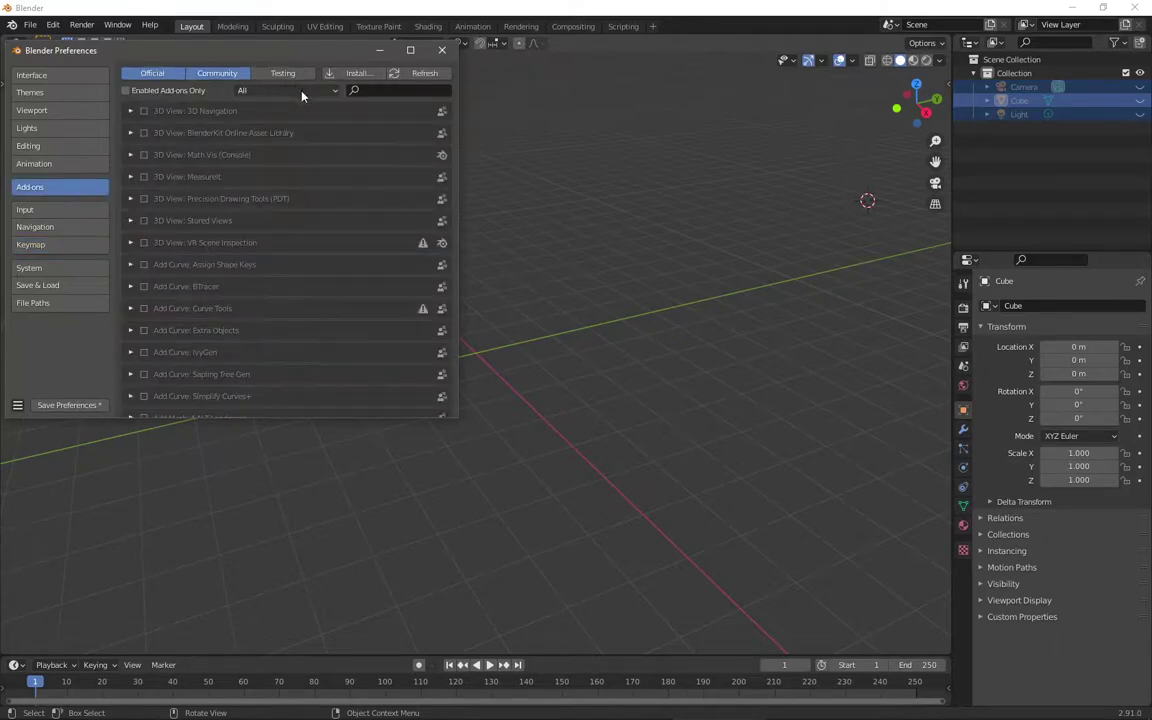
left_click(373, 89)
type("image")
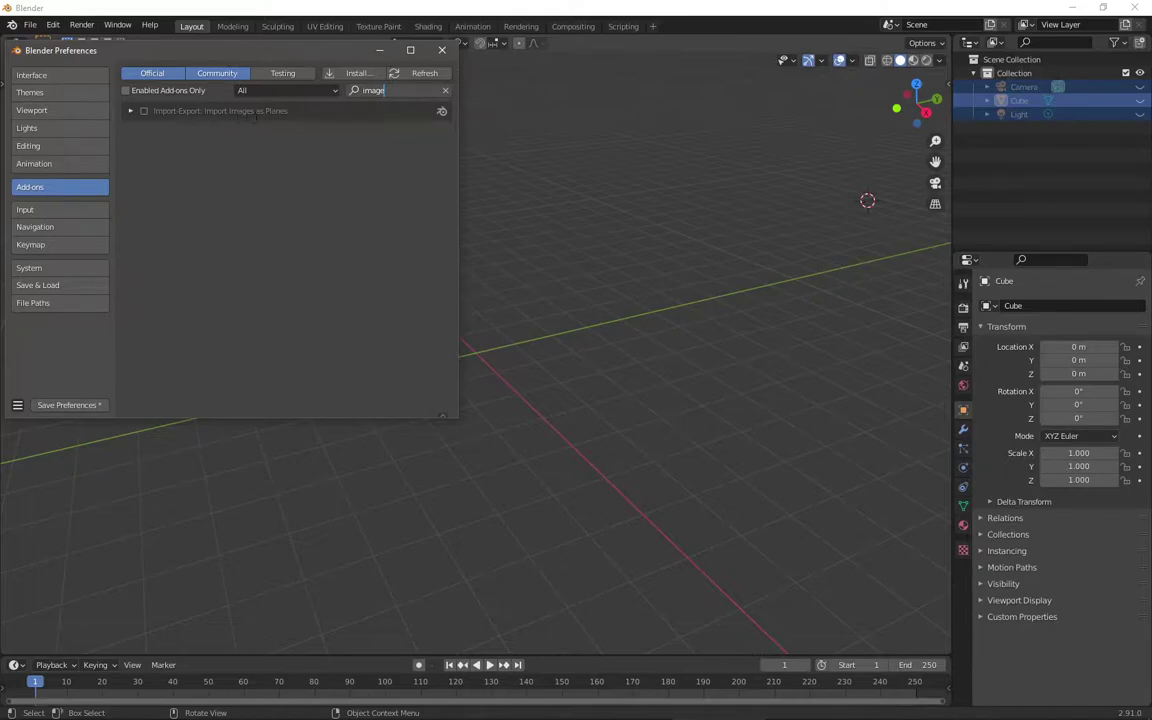
left_click(144, 111)
left_click(144, 111)
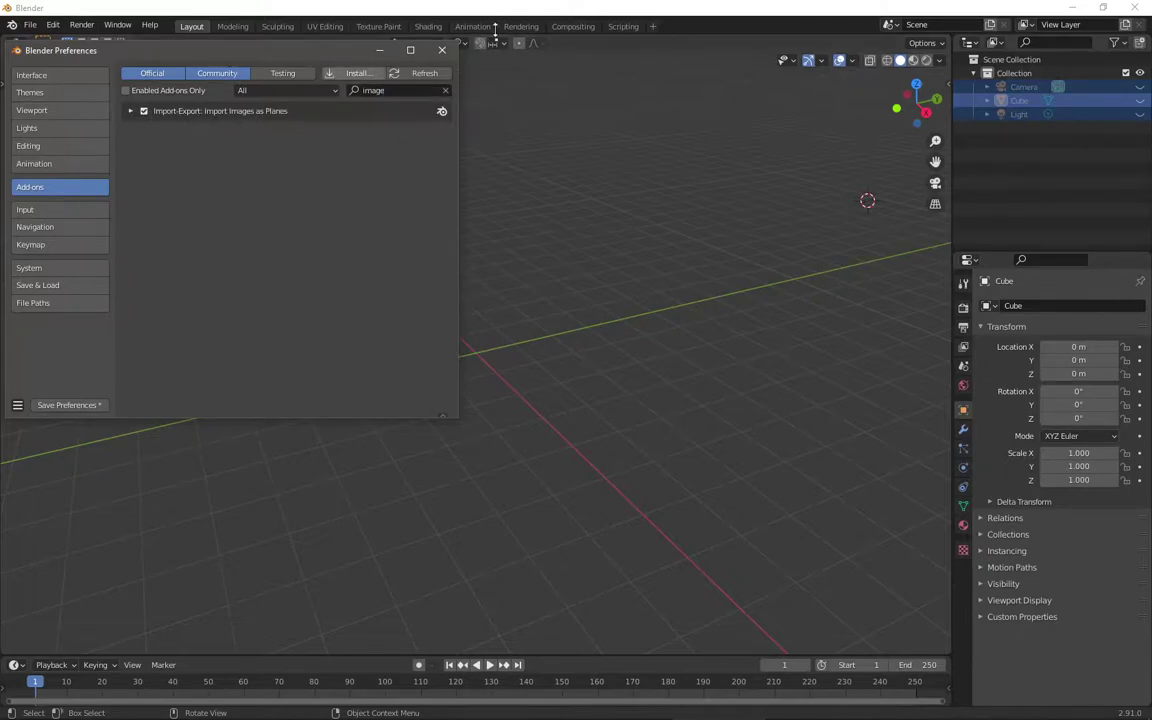
left_click(442, 49)
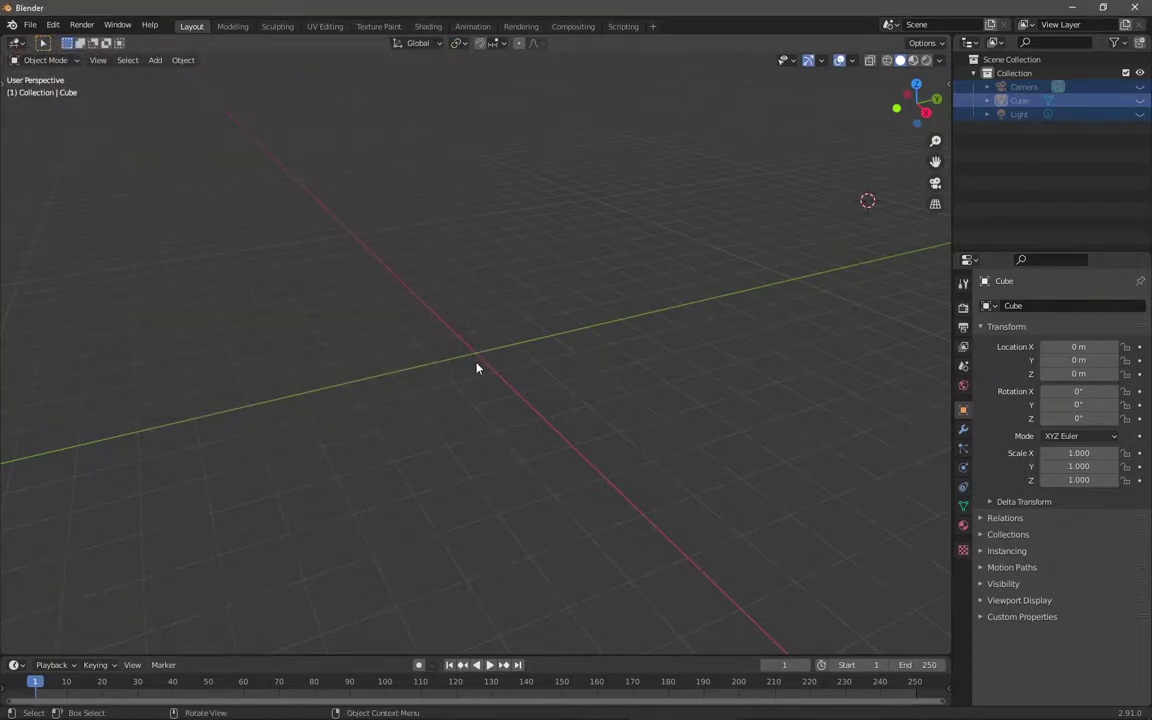
Step: Import Croissant.jpg from the Desktop folder into the scene as an image plane
key("shift+a")
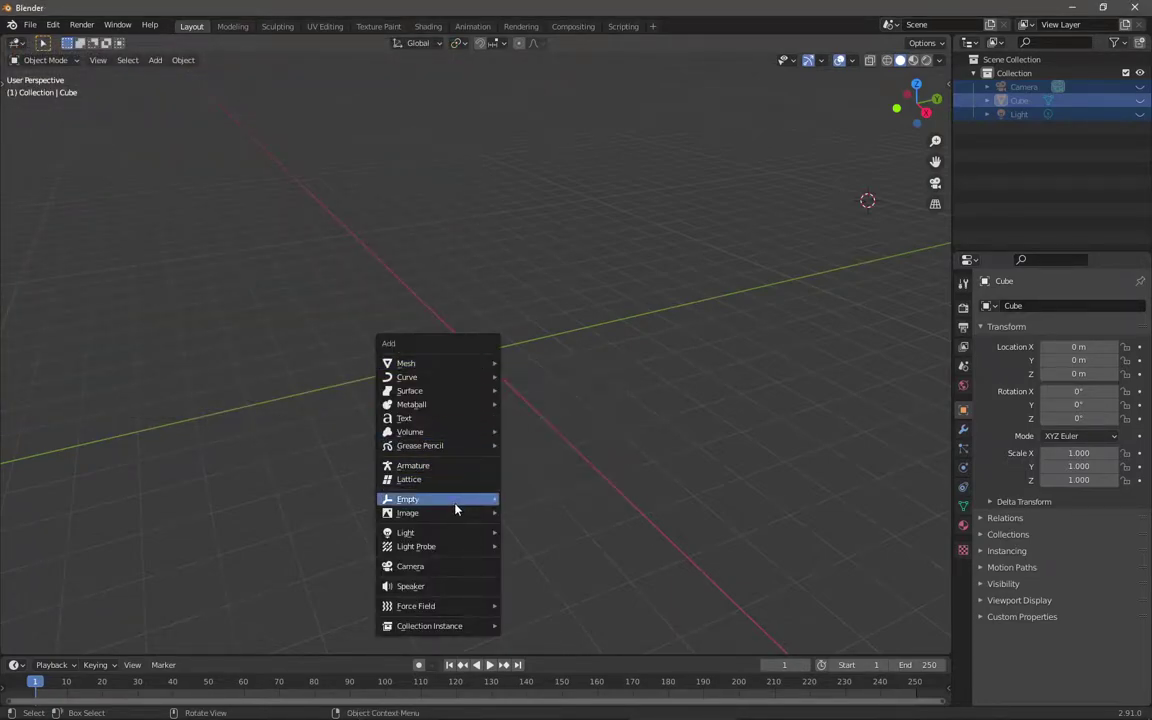
mouse_move(460, 513)
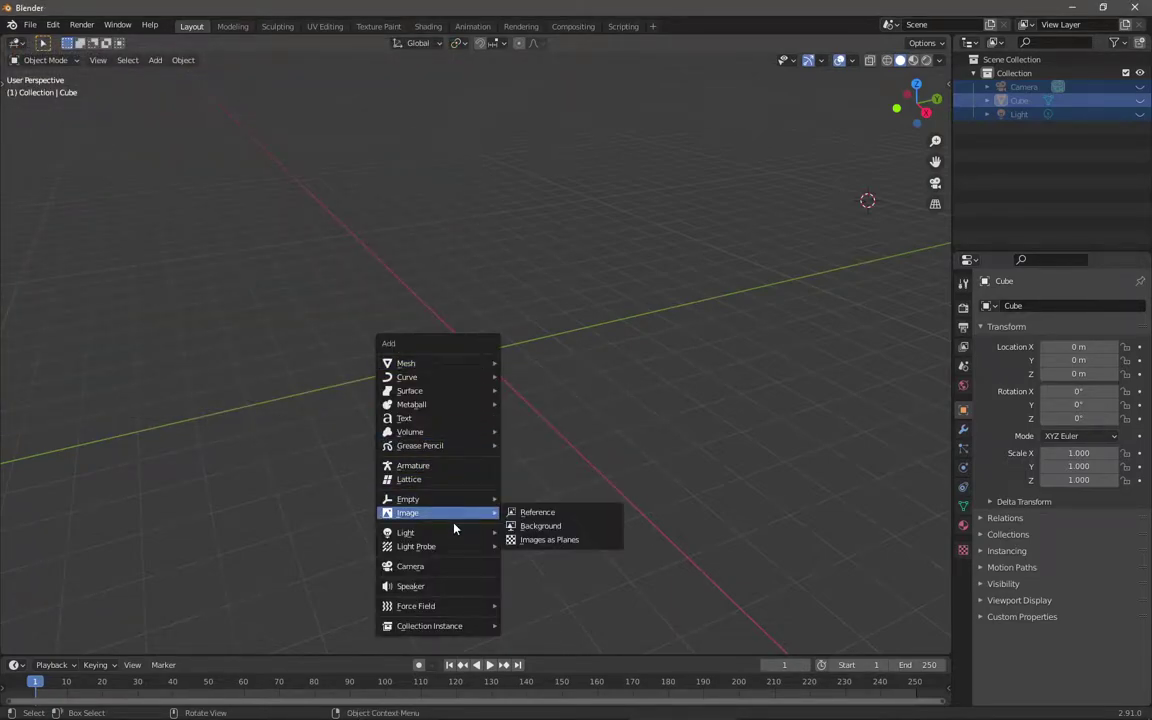
left_click(548, 540)
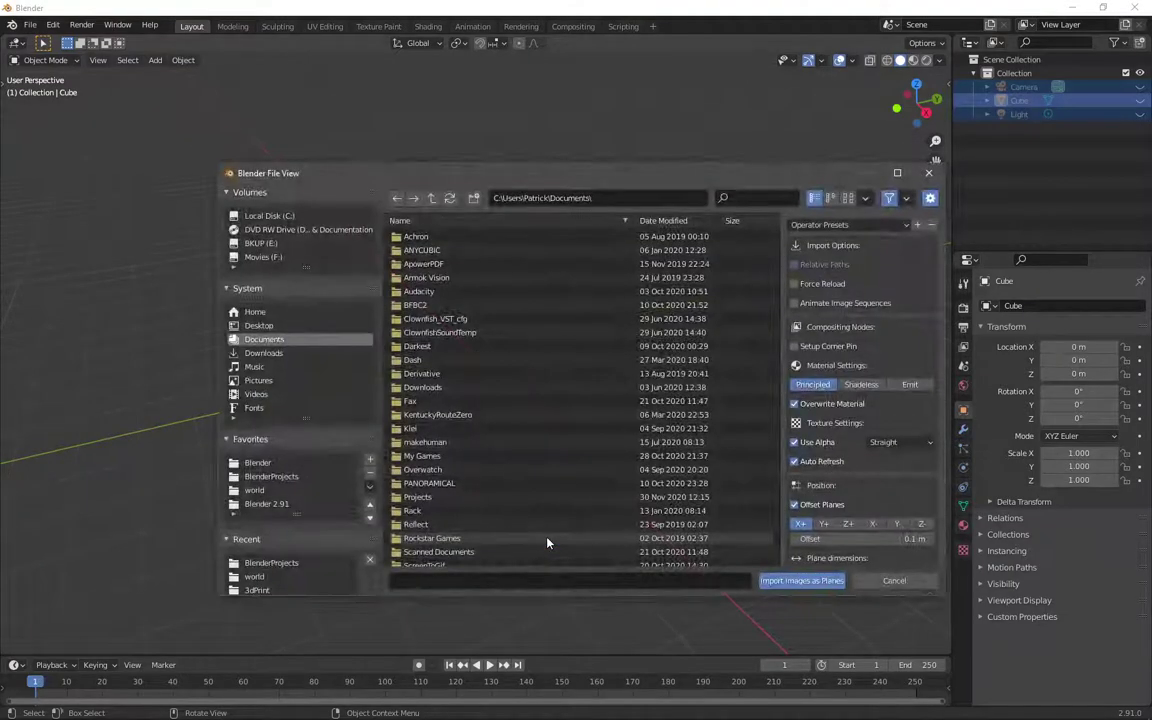
left_click(262, 325)
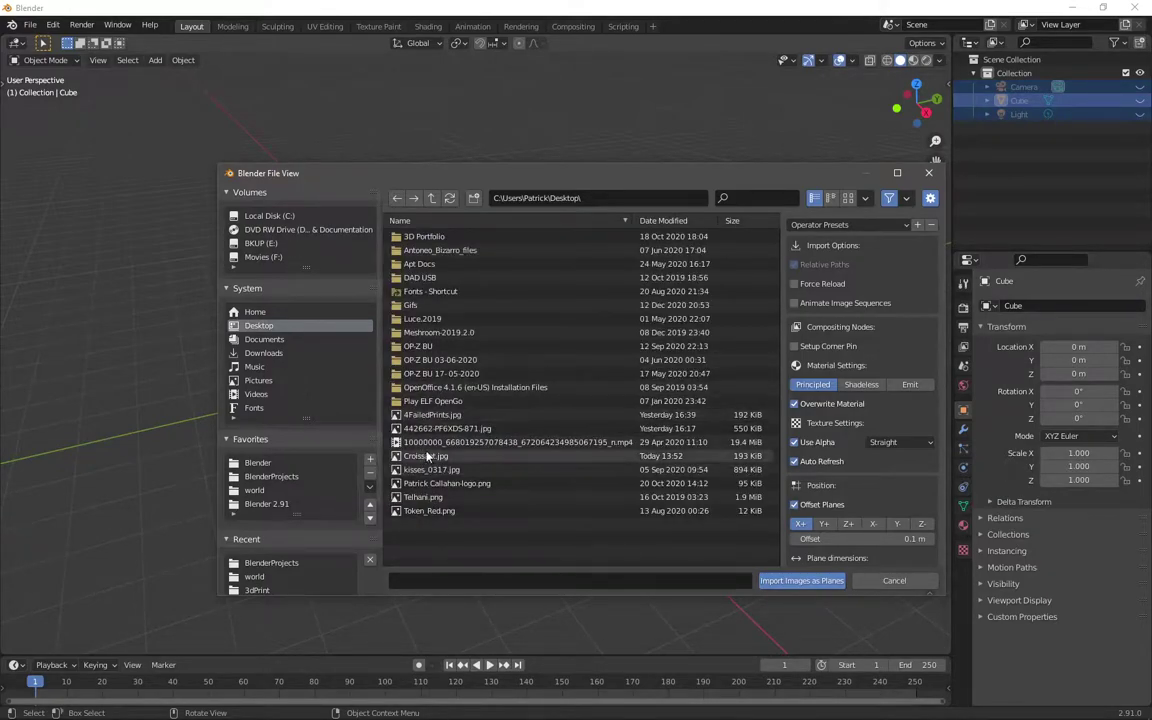
left_click(425, 456)
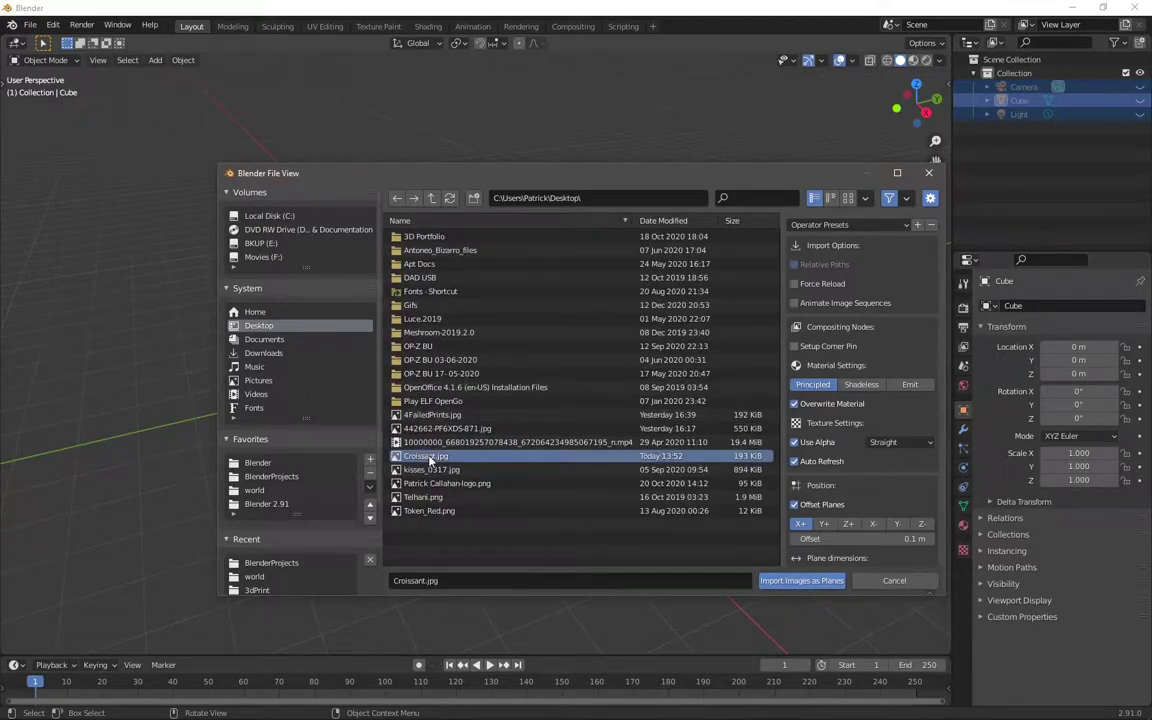
left_click(810, 580)
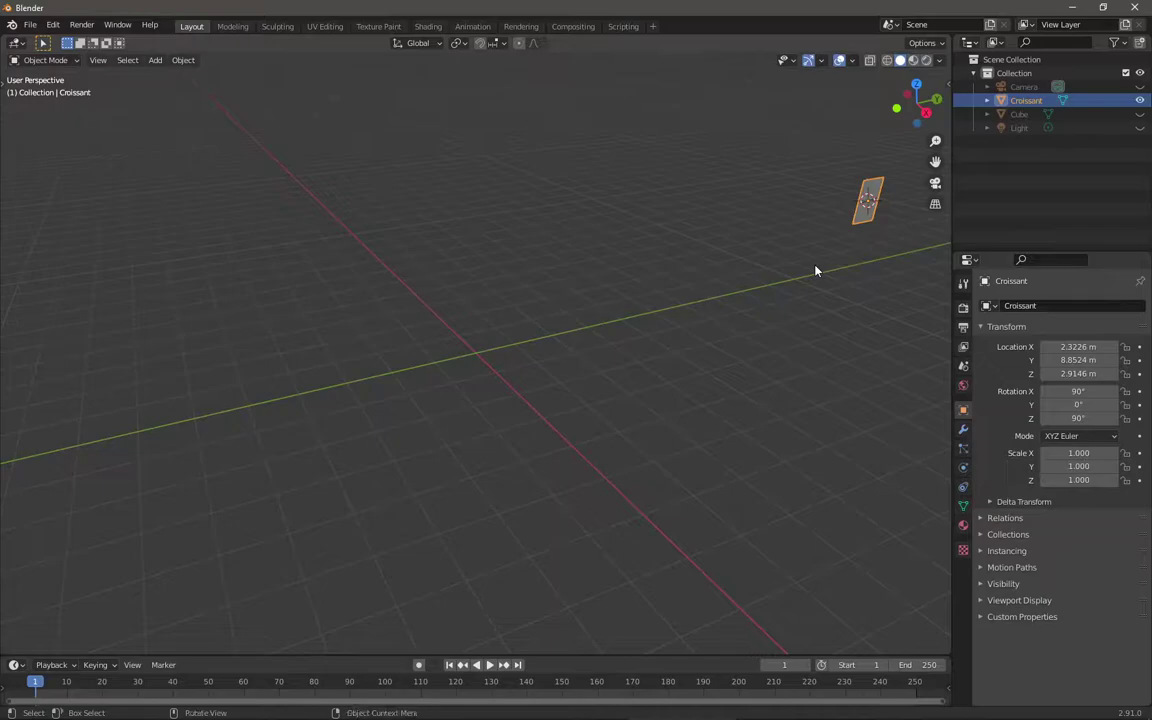
Step: Snap the 3D cursor to the world origin and snap the Croissant plane to the cursor
key("shift+s")
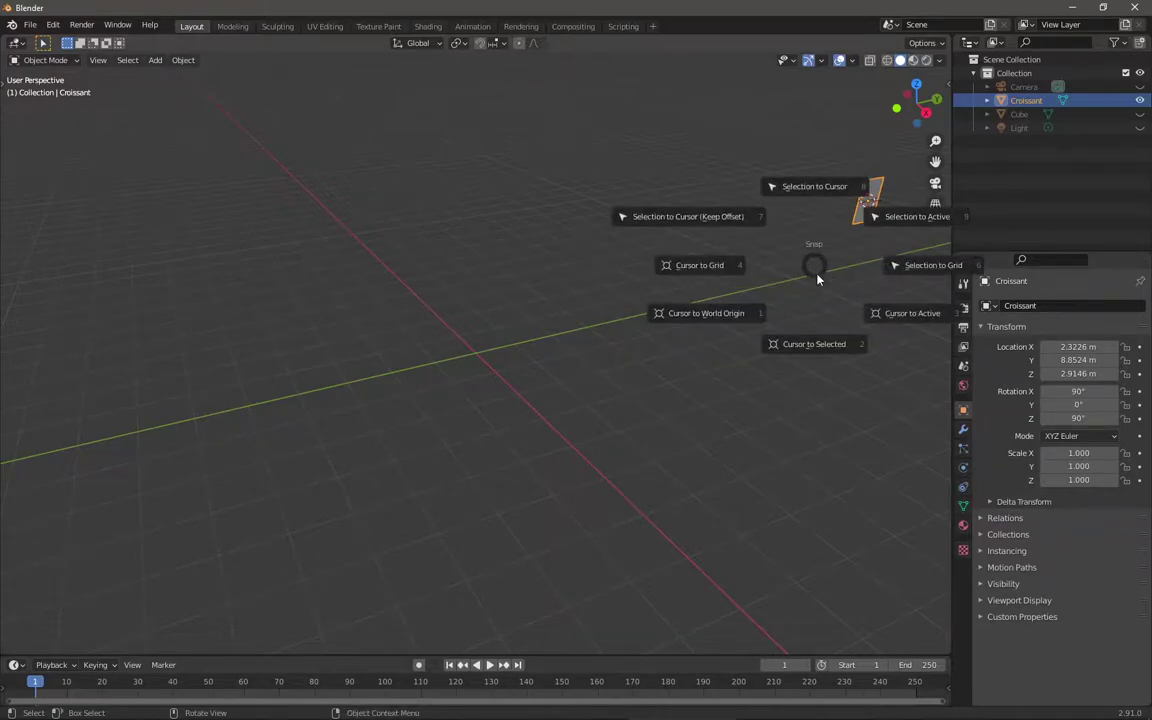
key("Escape")
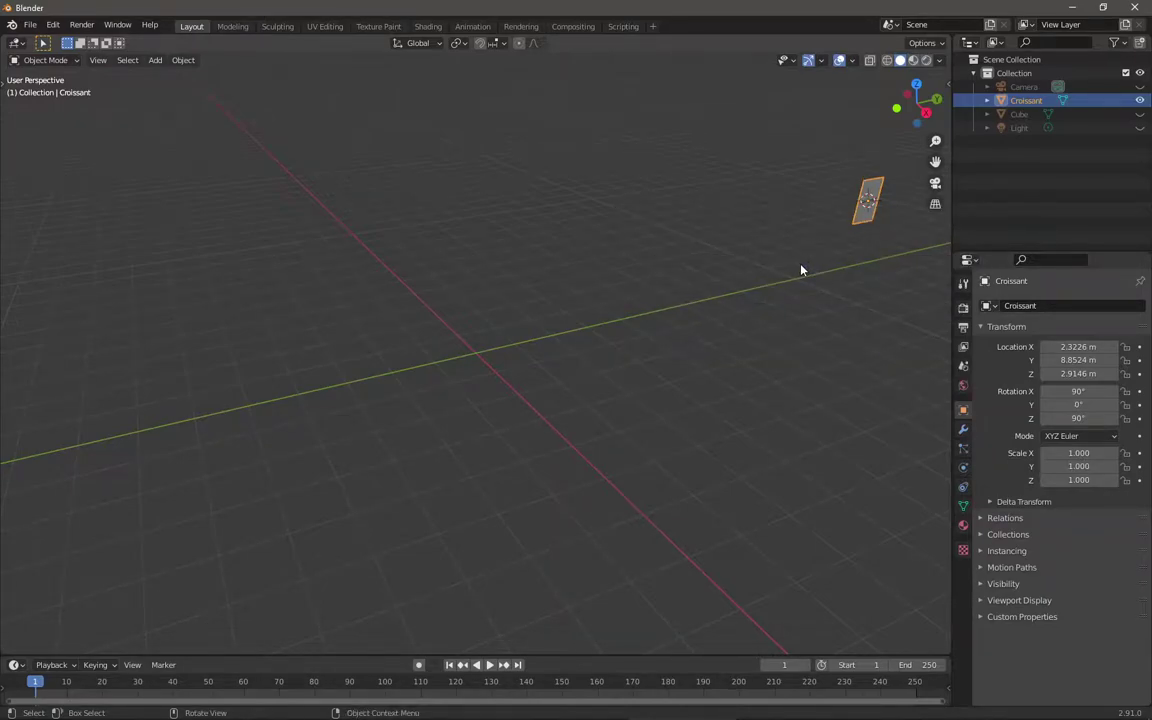
key("shift+s")
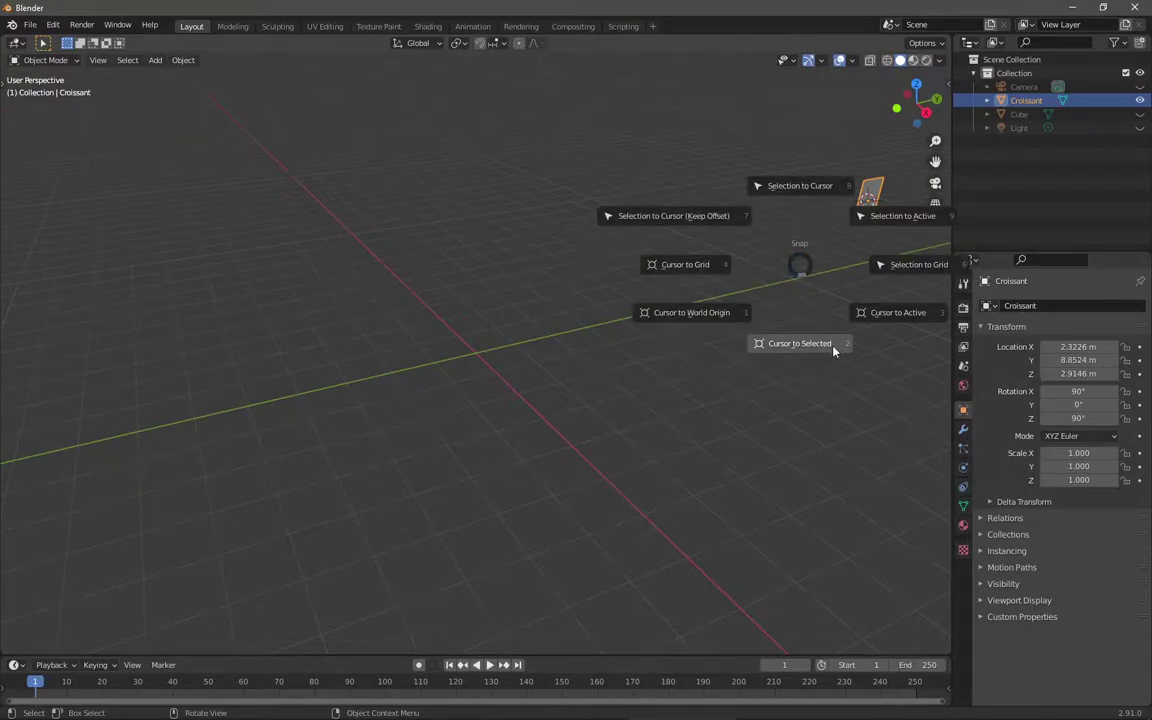
left_click(726, 314)
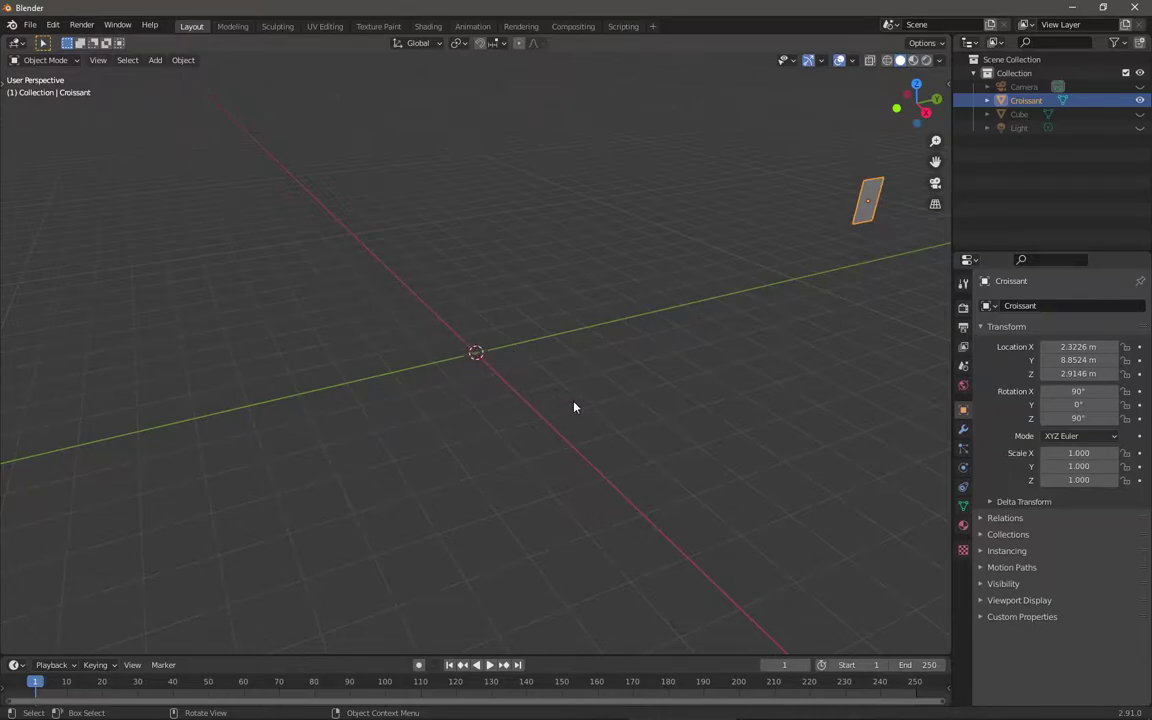
key("shift+s")
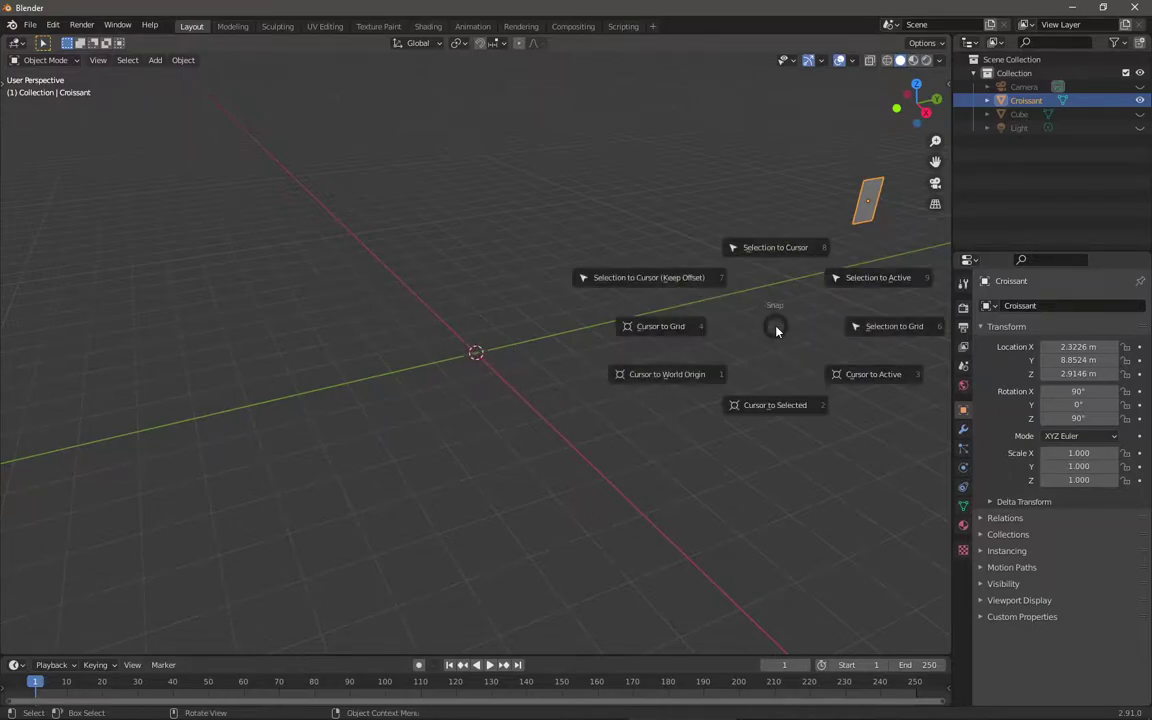
left_click(777, 249)
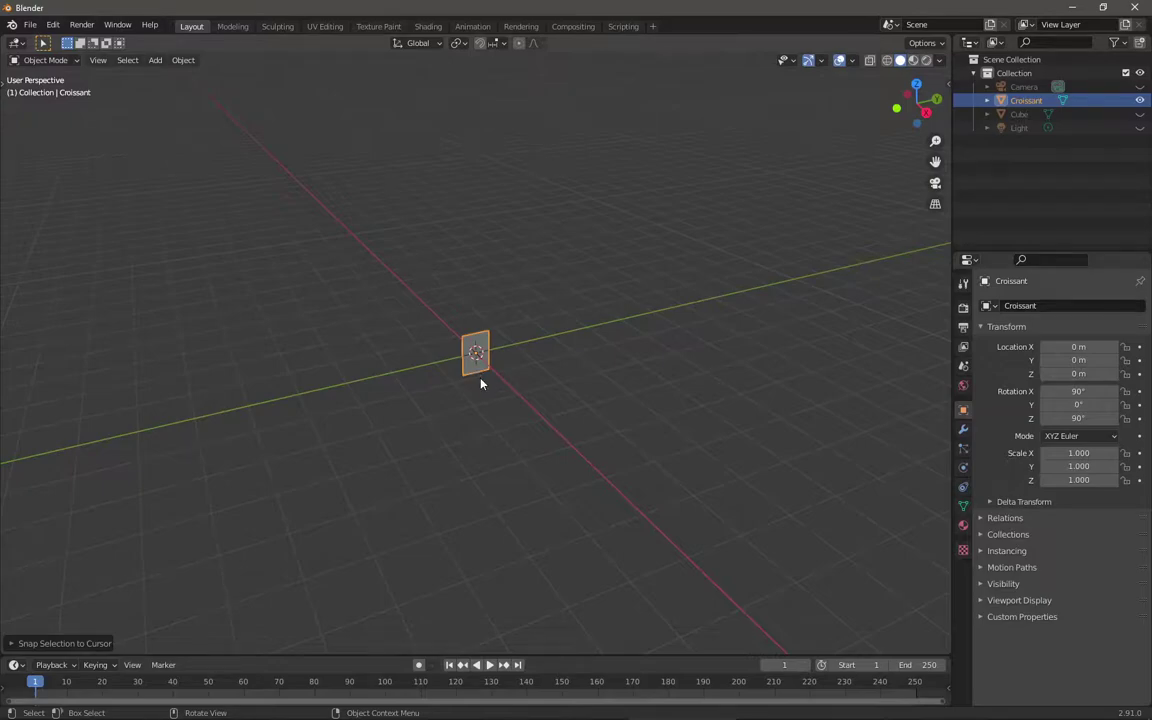
Step: Frame the Croissant plane and set the solid shading color to Texture
key("KP_Decimal")
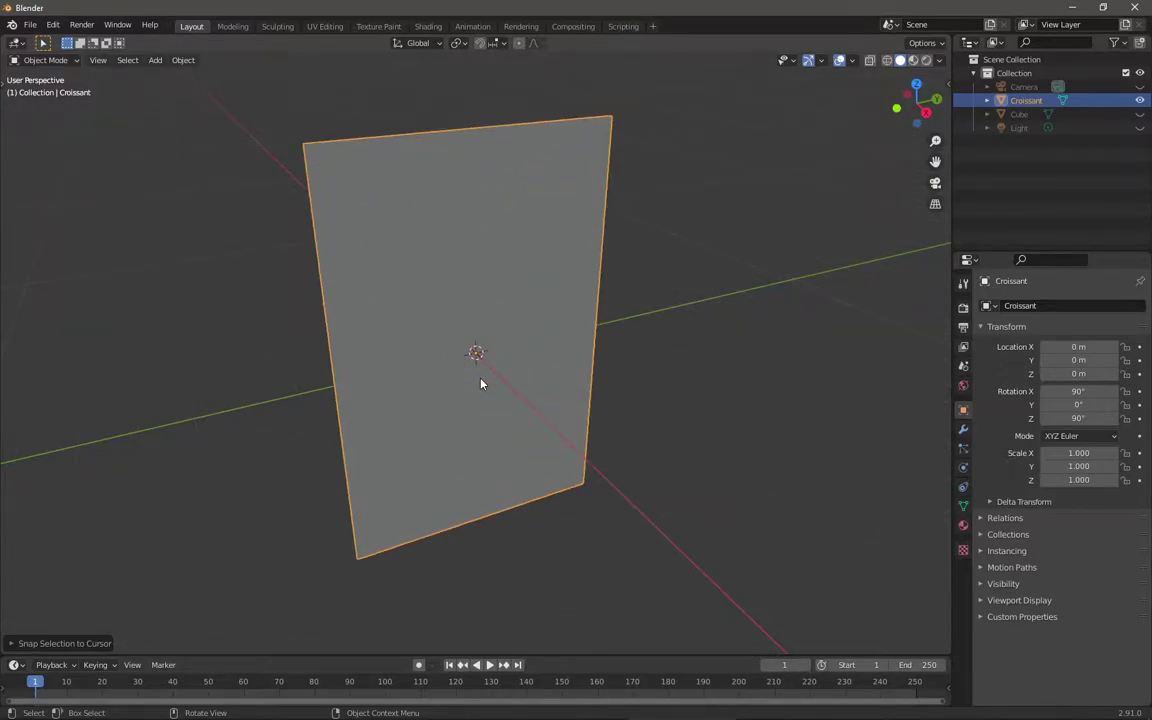
mouse_move(527, 365)
middle_mouse_down()
mouse_move(705, 352)
mouse_move(746, 339)
mouse_move(575, 351)
mouse_move(645, 363)
mouse_move(764, 298)
middle_mouse_up()
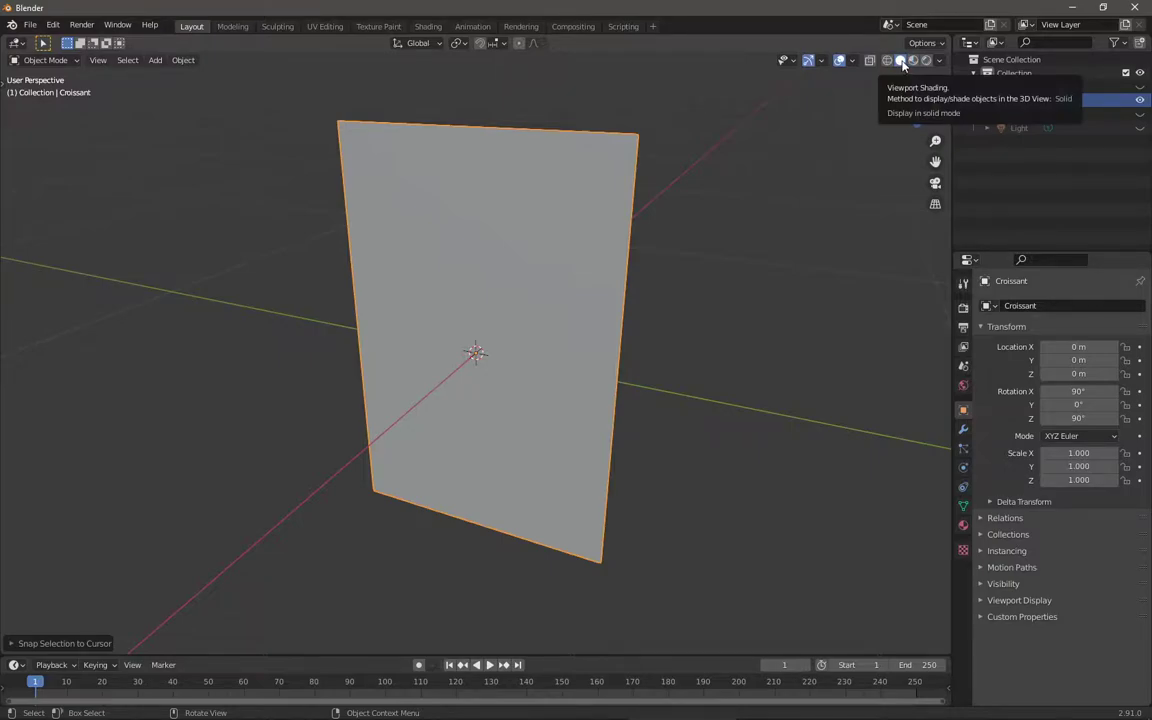
left_click(939, 60)
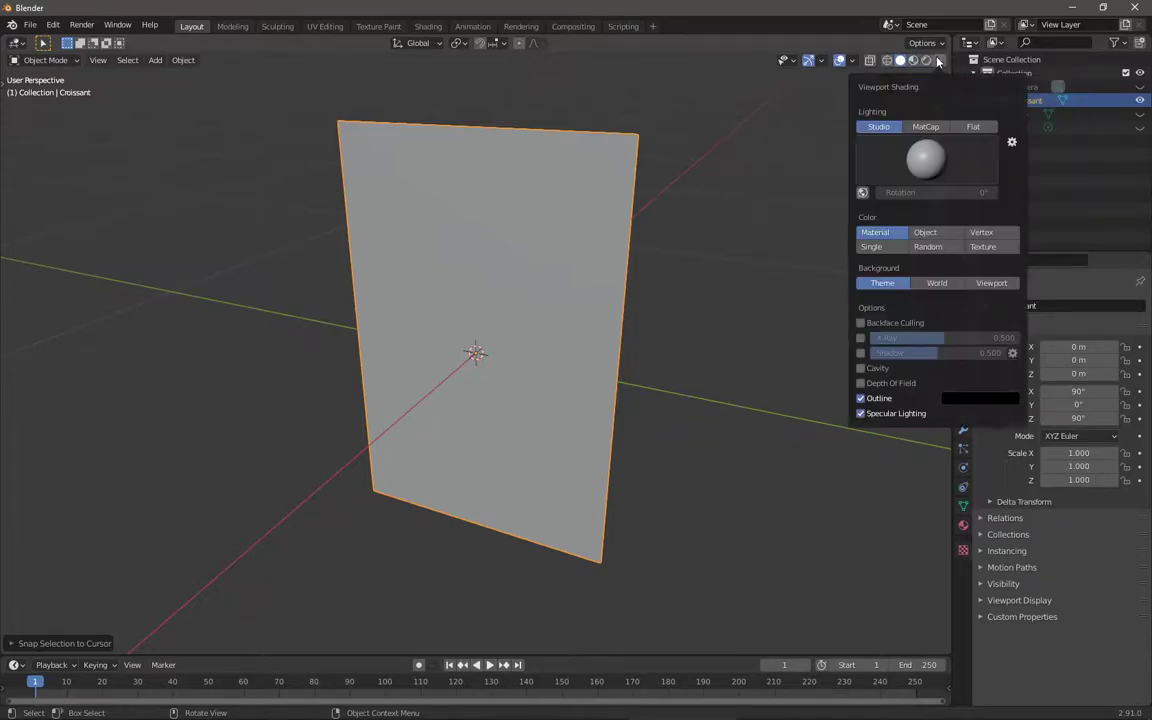
left_click(984, 247)
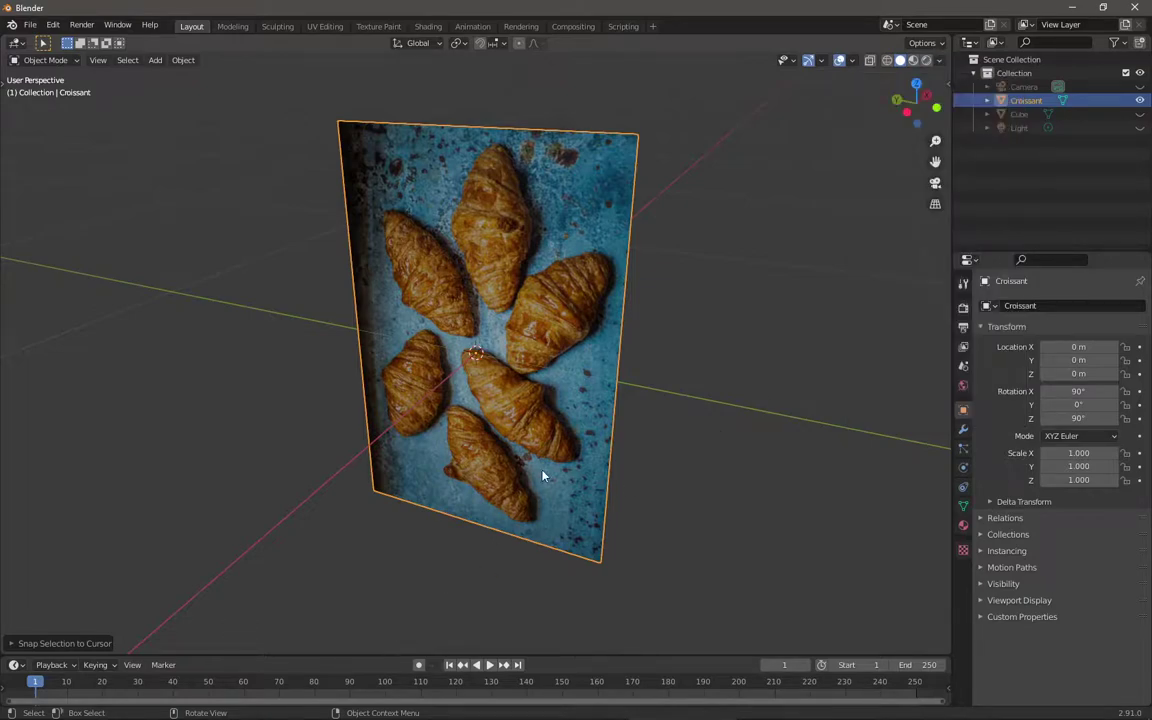
middle_click_drag(543, 476, 545, 395)
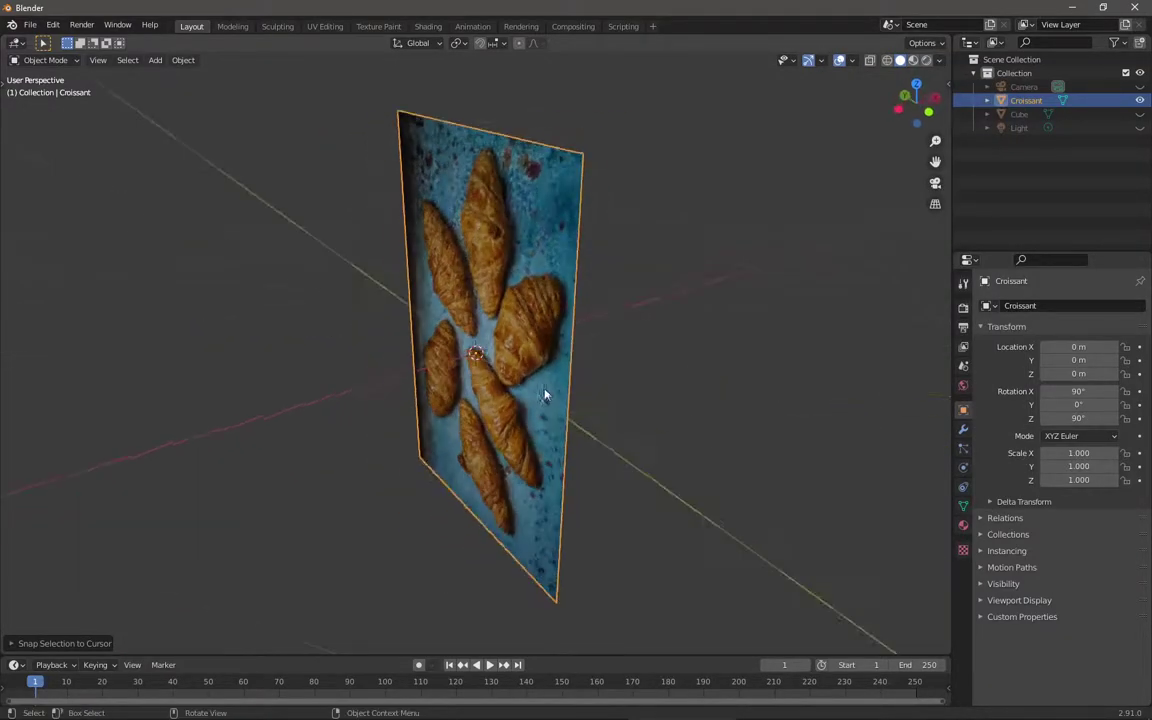
Step: Try rotating the Croissant plane in the perspective view, both view-aligned and freely, cancelling each rotation
key("r")
right_click(600, 369)
key("r")
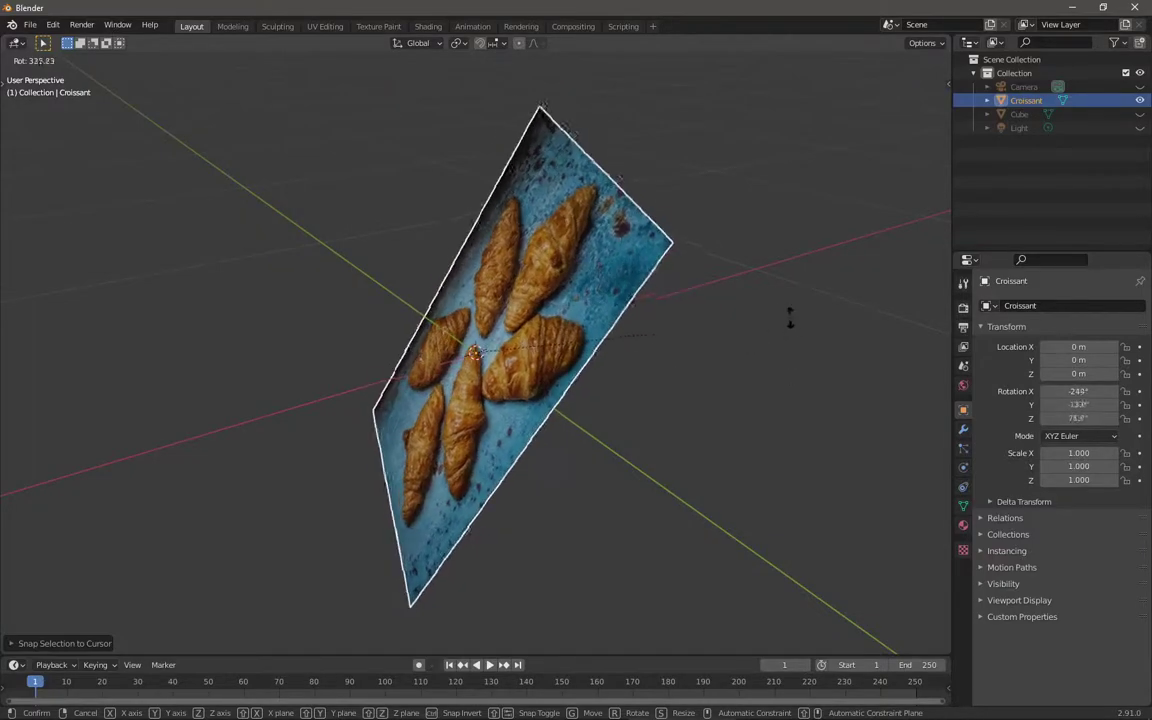
right_click(757, 440)
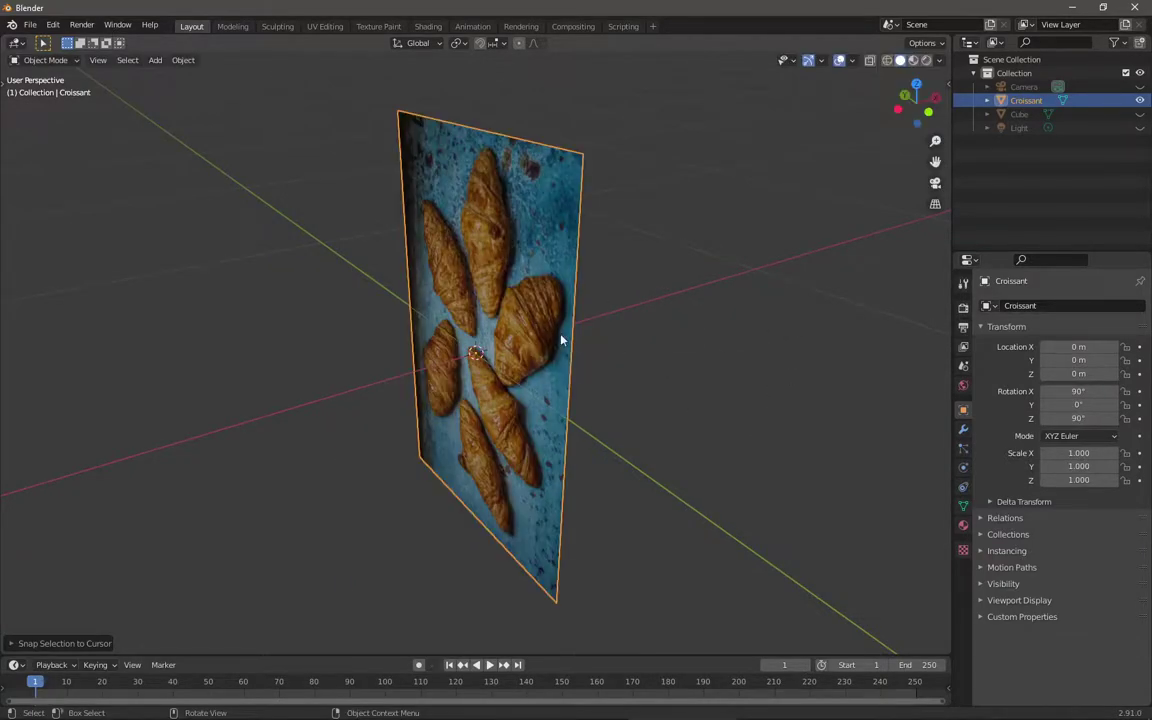
key("r")
key("r")
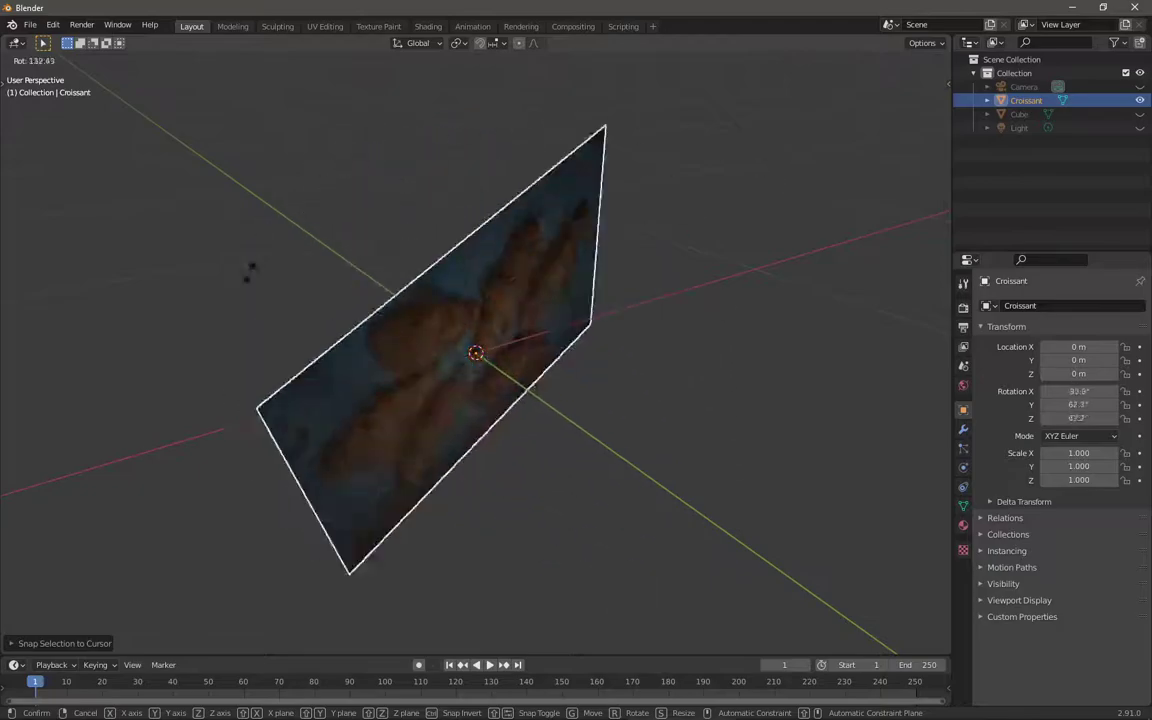
right_click(594, 243)
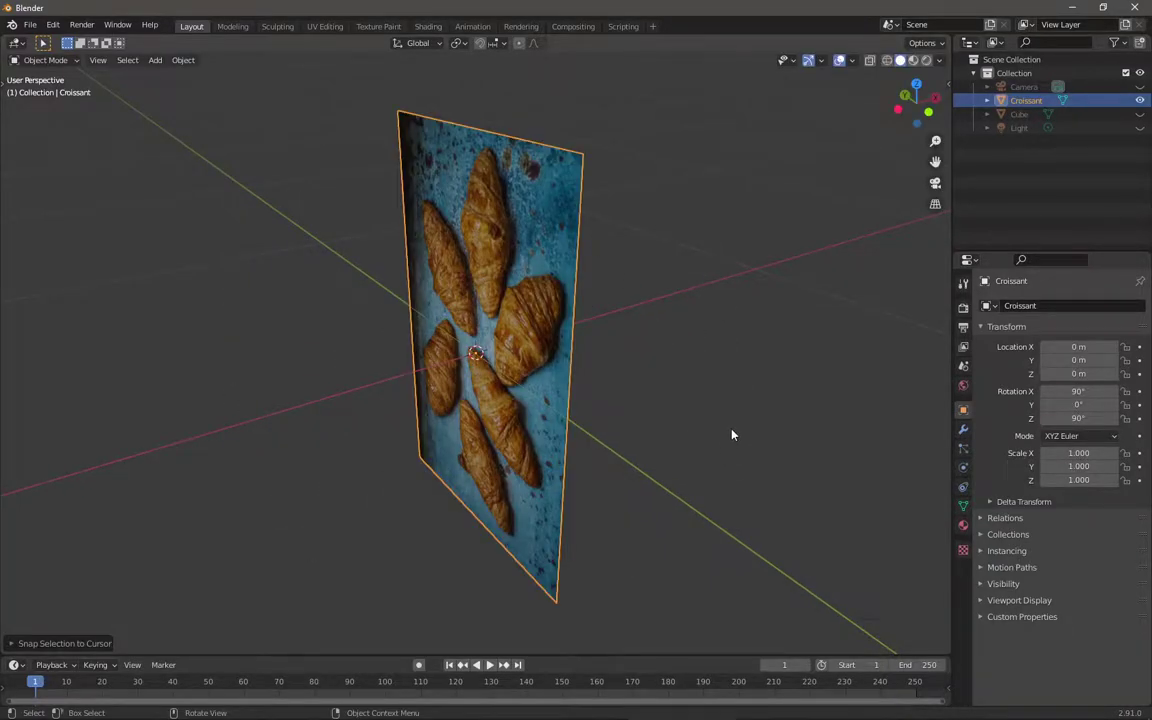
Step: Try rotating the Croissant plane in the back orthographic view after viewing it from the right, and cancel the rotation
key("KP_3")
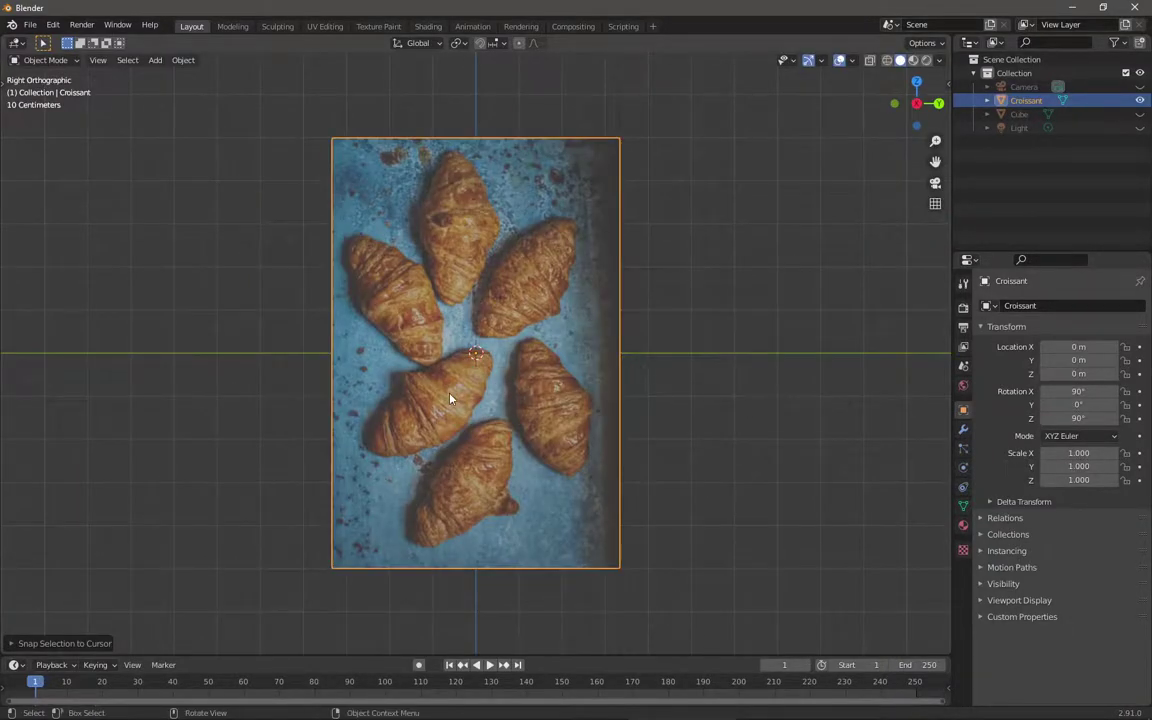
key("ctrl+KP_1")
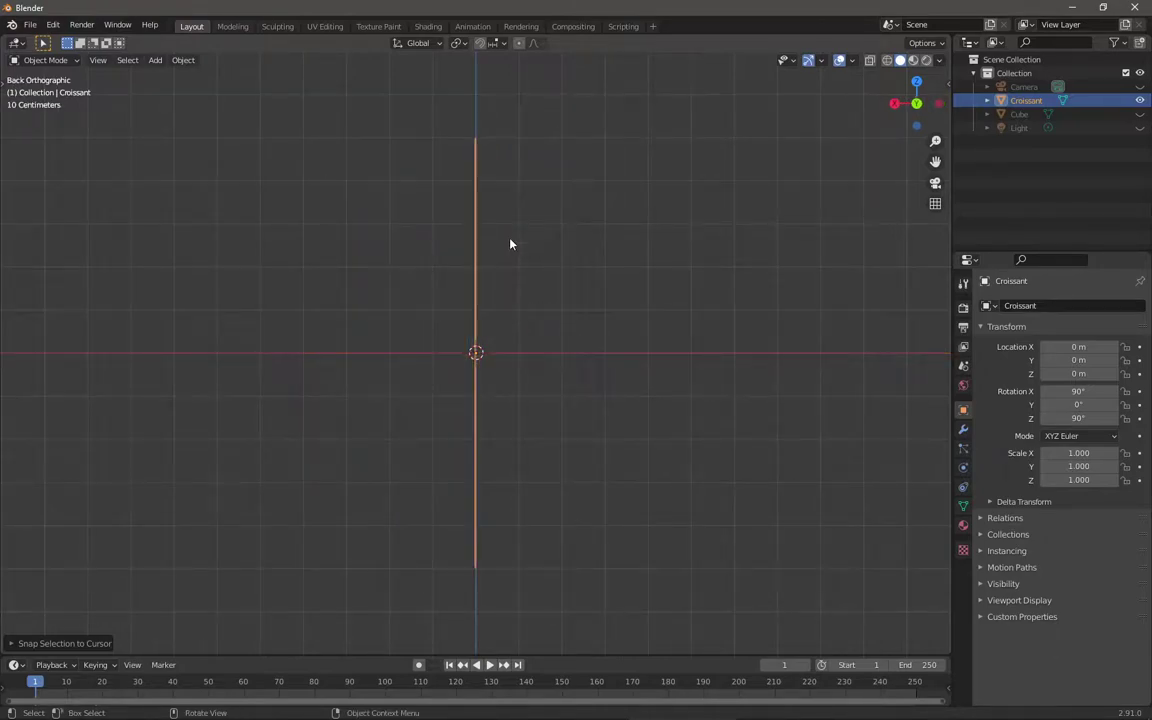
key("r")
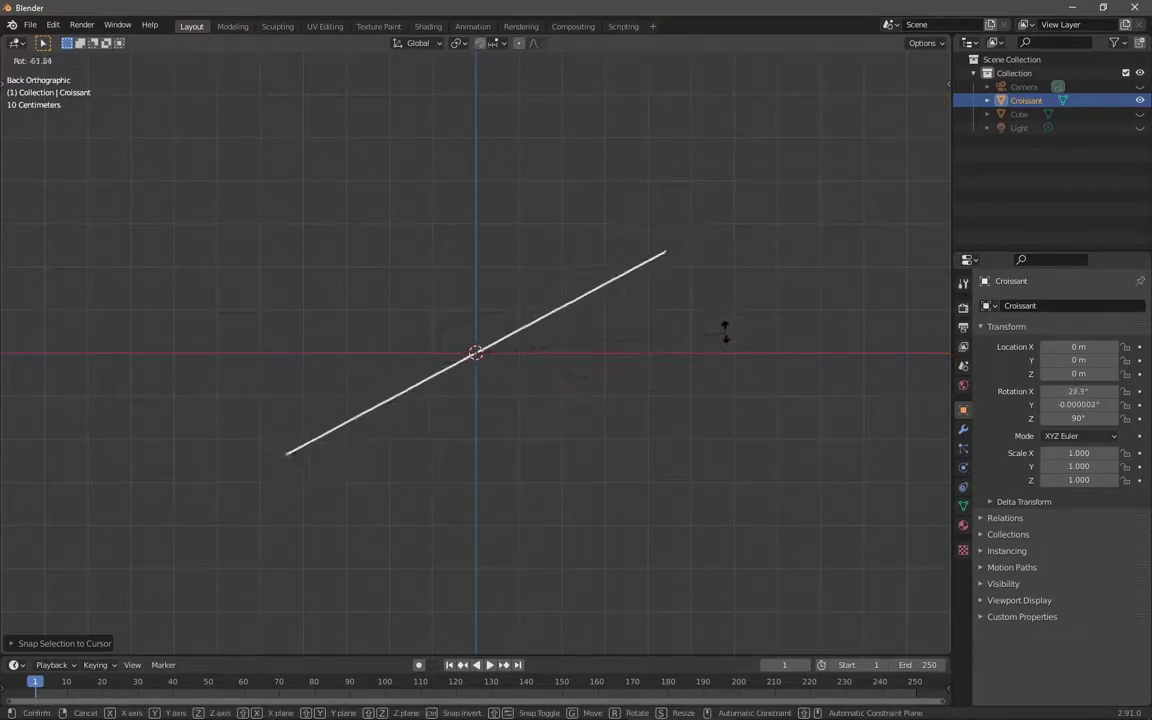
right_click(730, 305)
Step: Deselect the Croissant plane while alternating the view between a free perspective angle and the snapped back orthographic view
middle_click_drag(544, 381, 637, 413)
key("alt")
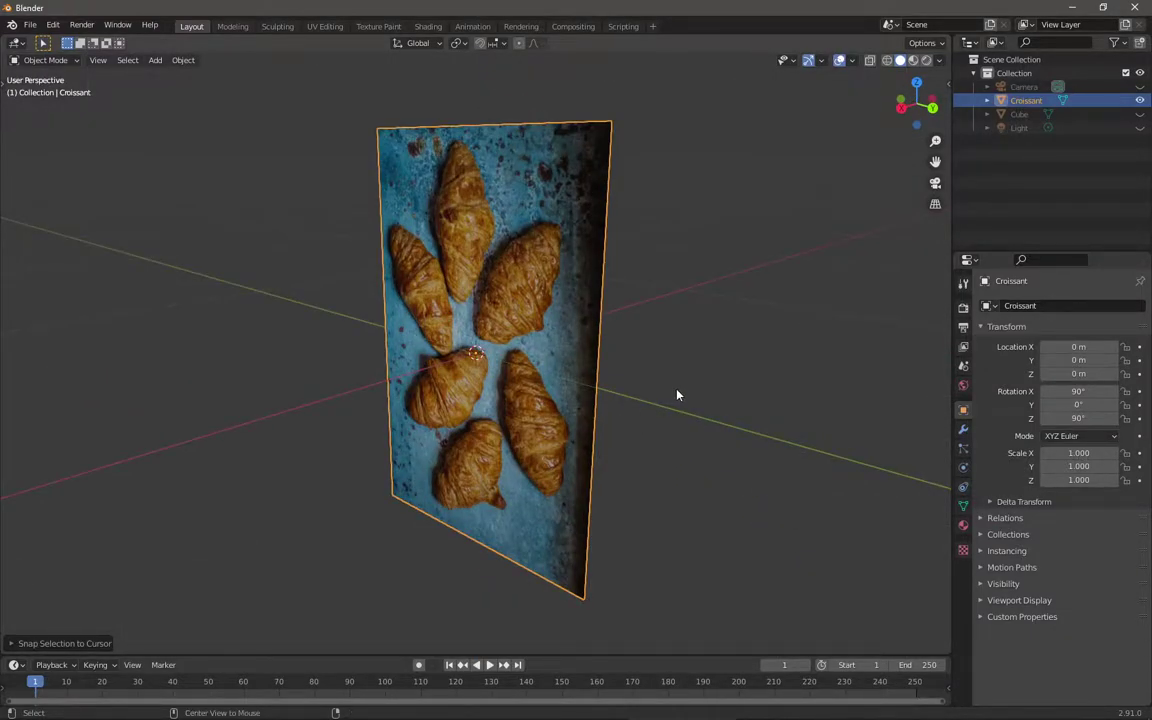
middle_click_drag(677, 395, 478, 378, "alt")
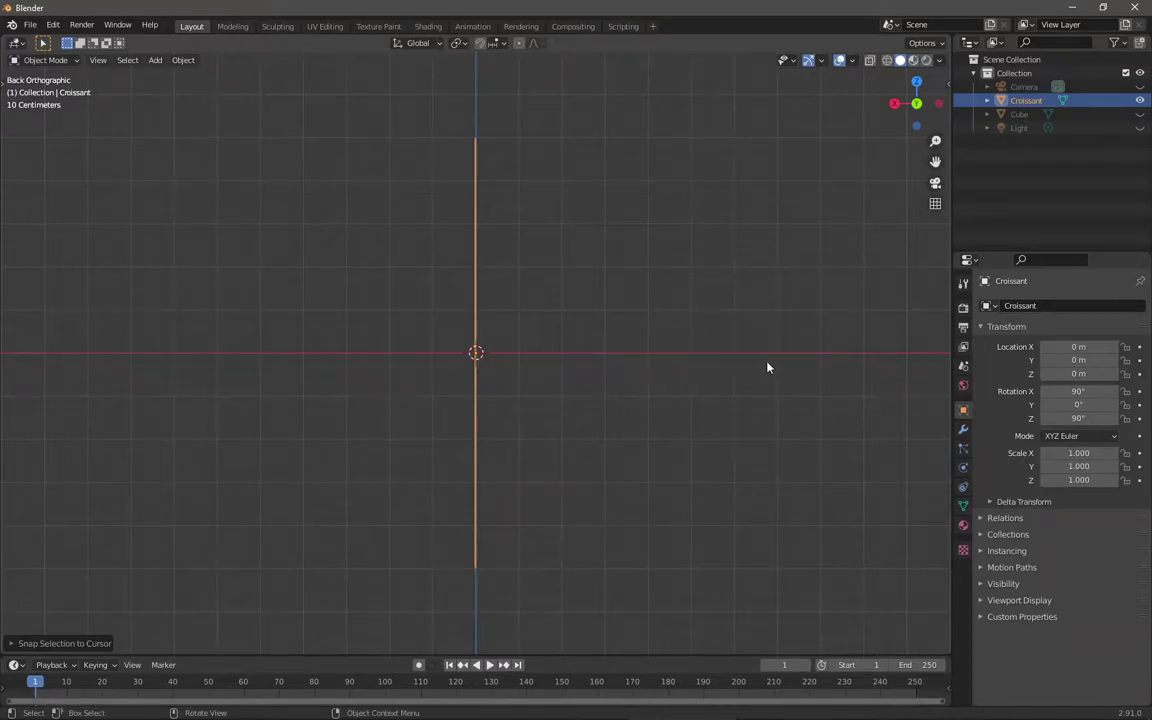
middle_click_drag(450, 402, 617, 327)
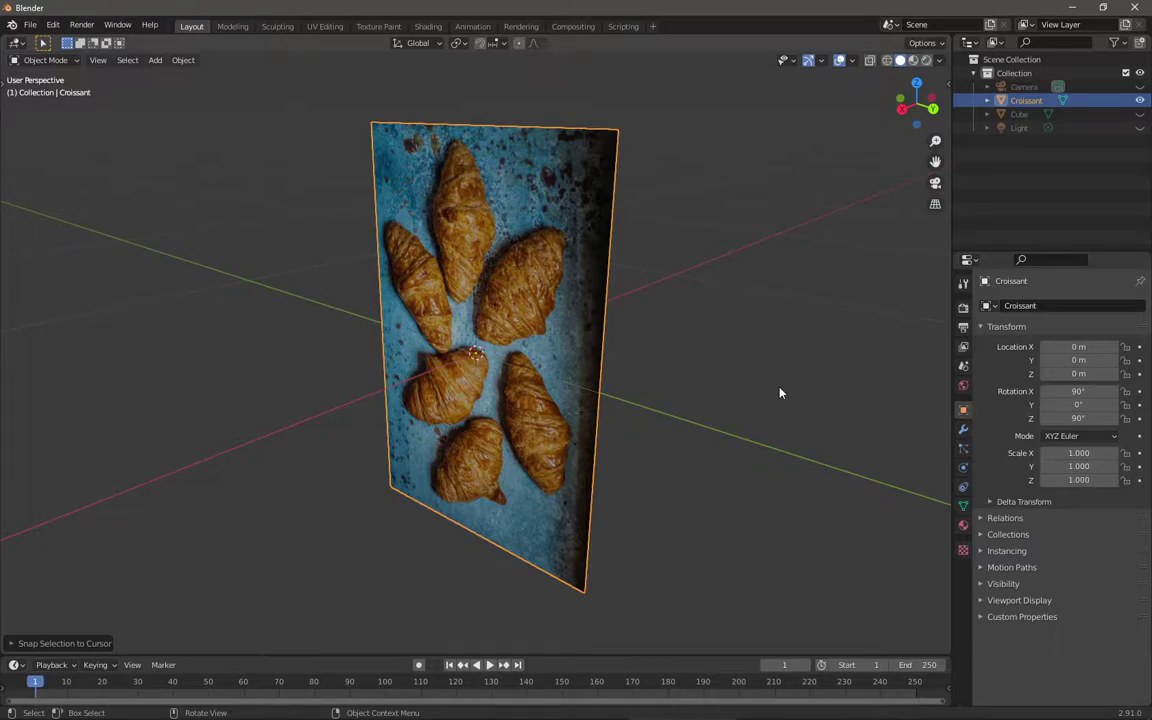
mouse_move(780, 393)
left_mouse_down()
mouse_move(689, 387)
mouse_move(779, 388)
left_mouse_up()
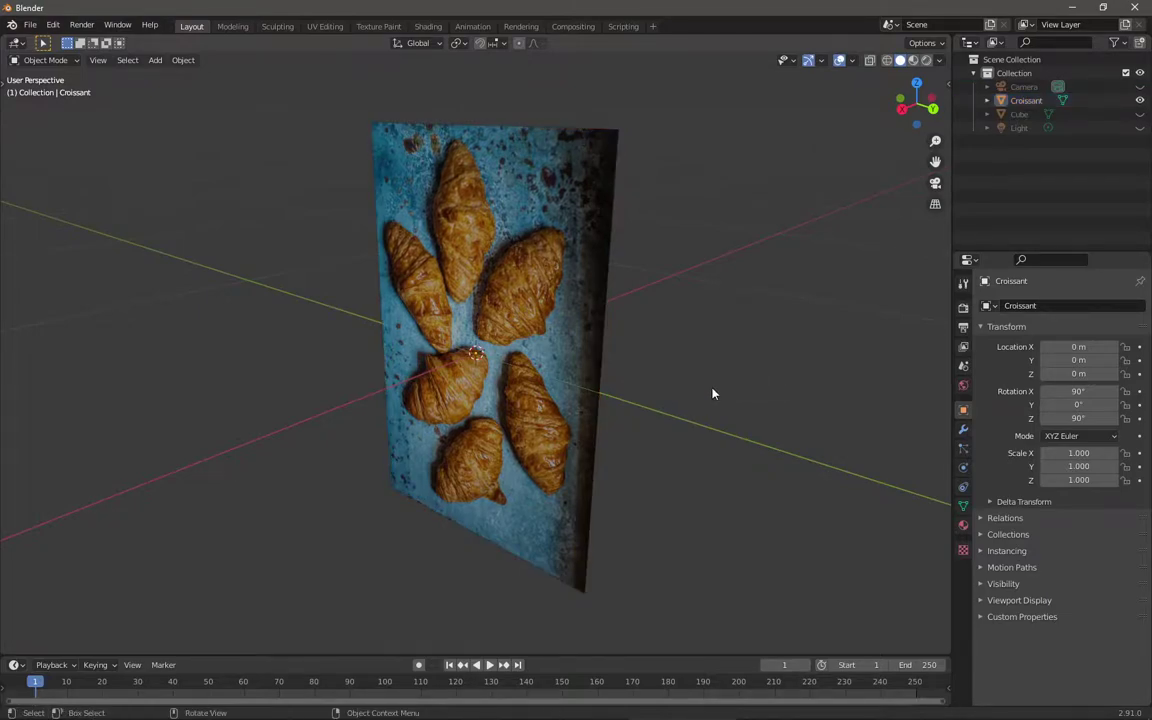
middle_click_drag(778, 388, 642, 393, "alt")
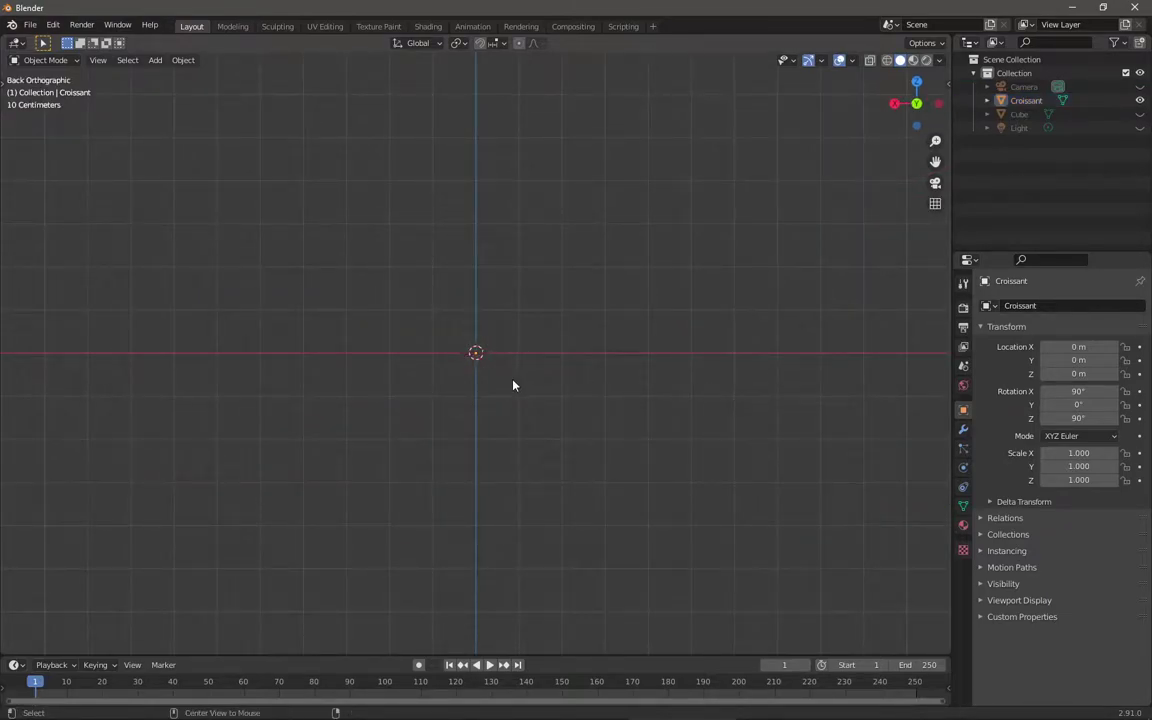
middle_click_drag(513, 385, 622, 399)
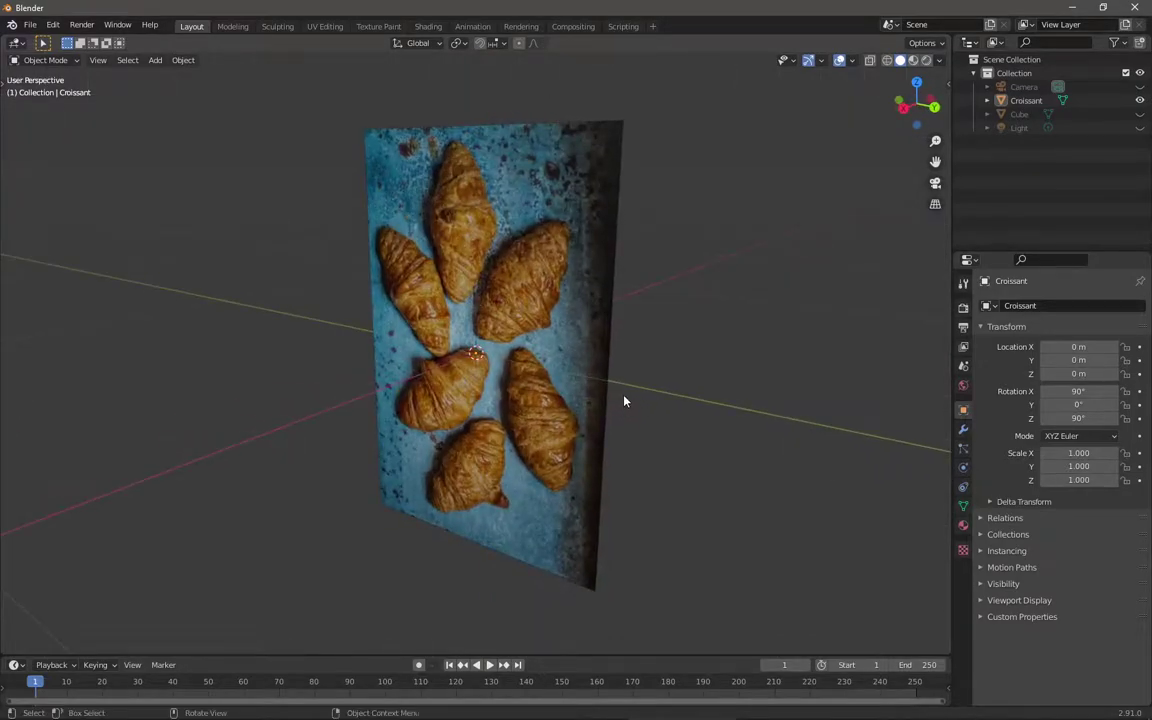
Step: View the Croissant plane from the back, top and right with the navigation gizmo, and return to an angled perspective view
left_click(934, 106)
left_click(918, 84)
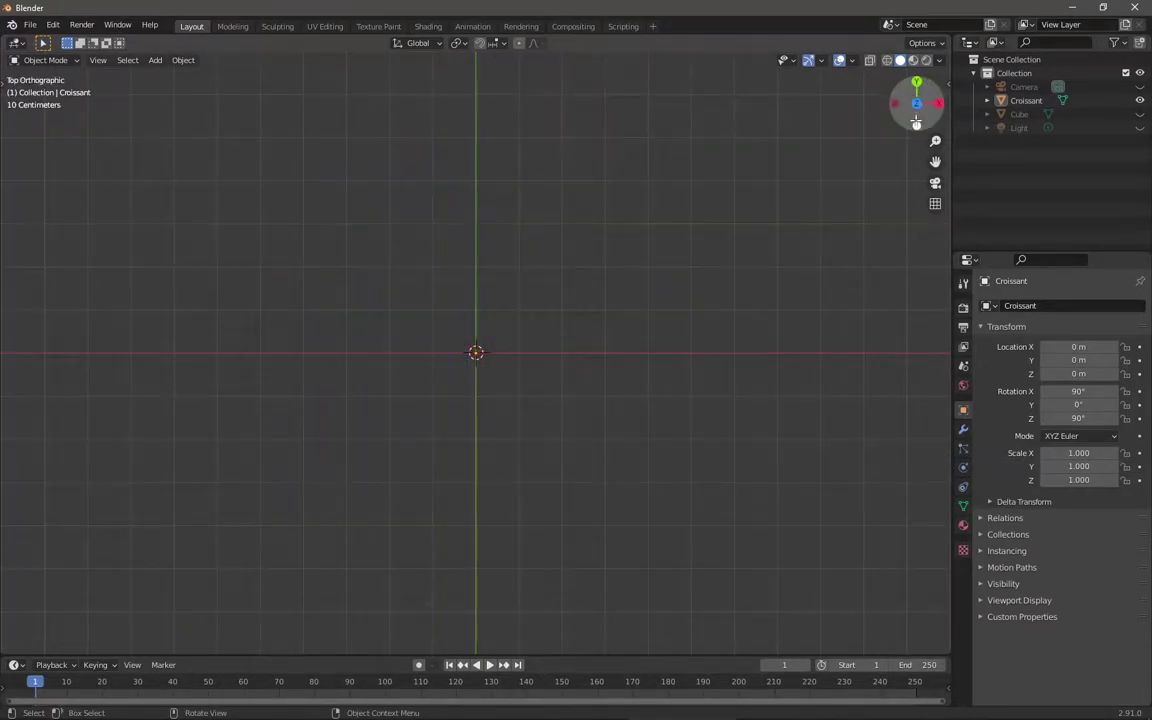
left_click(938, 103)
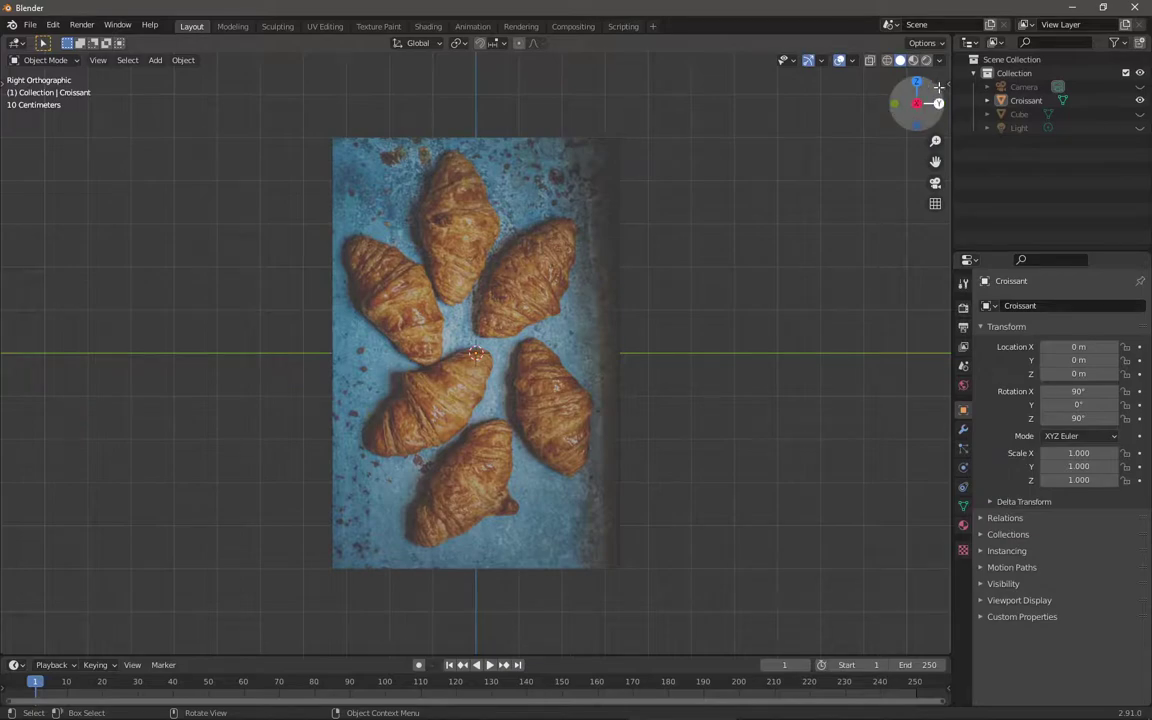
left_click_drag(938, 88, 899, 110)
middle_click_drag(597, 334, 627, 298)
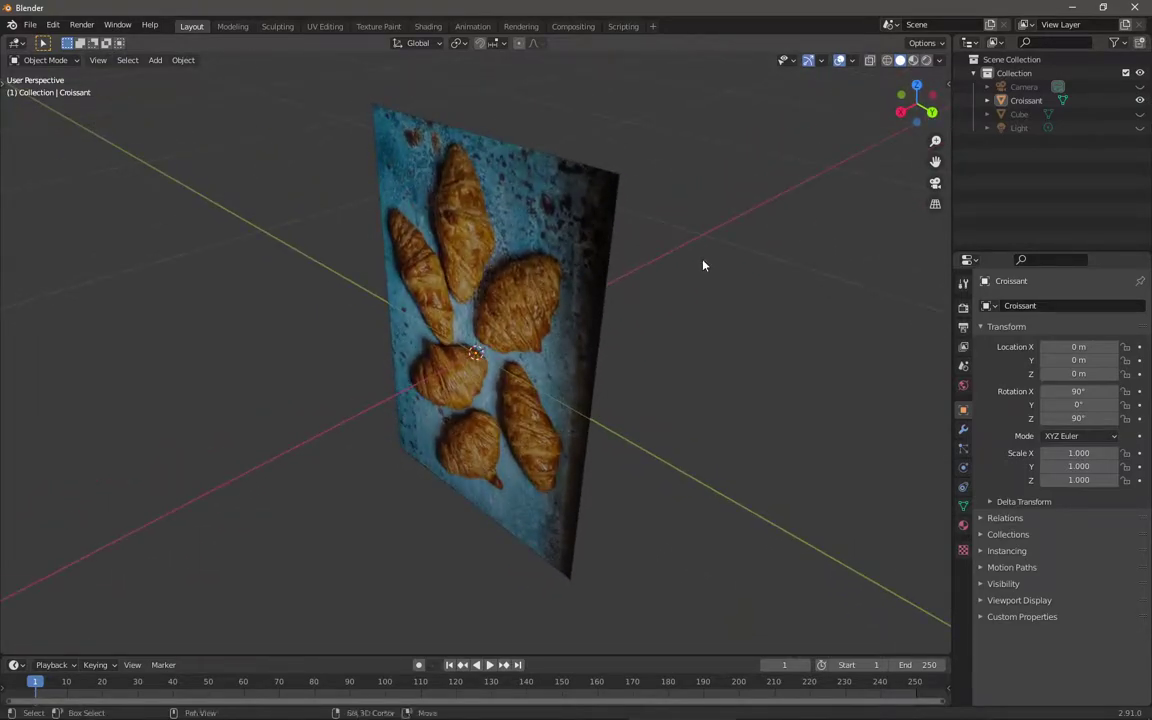
middle_click_drag(703, 265, 713, 266, "shift")
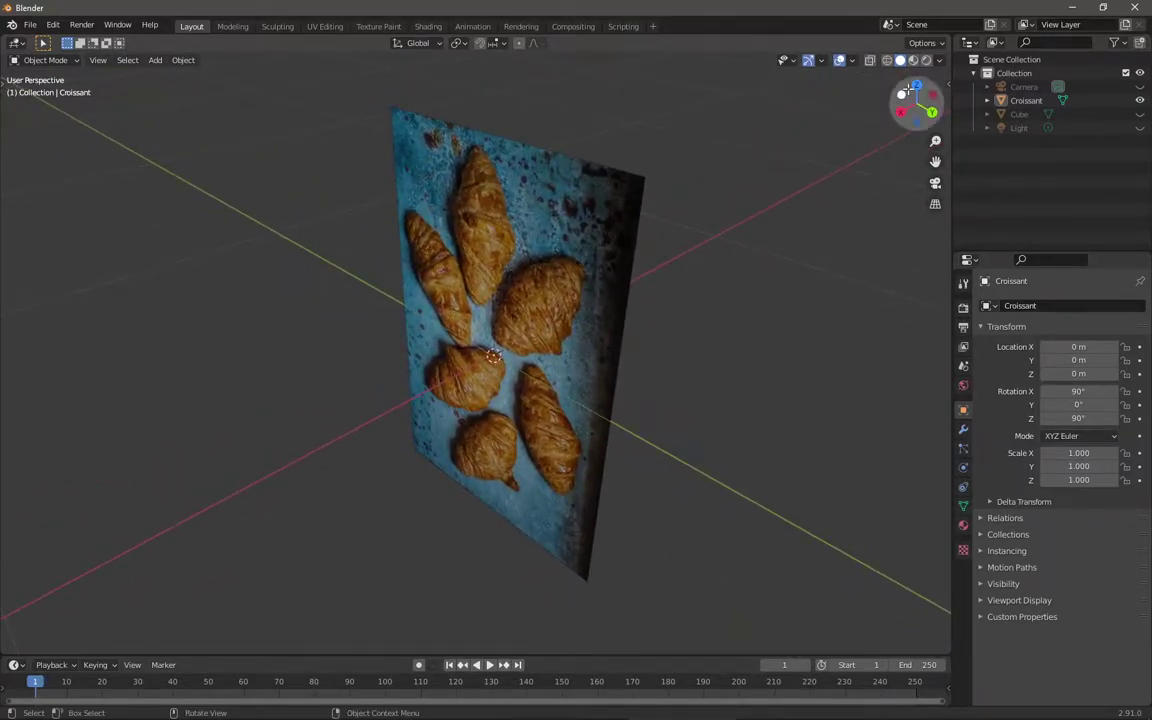
mouse_move(915, 103)
left_mouse_down()
mouse_move(905, 106)
mouse_move(918, 104)
left_mouse_up()
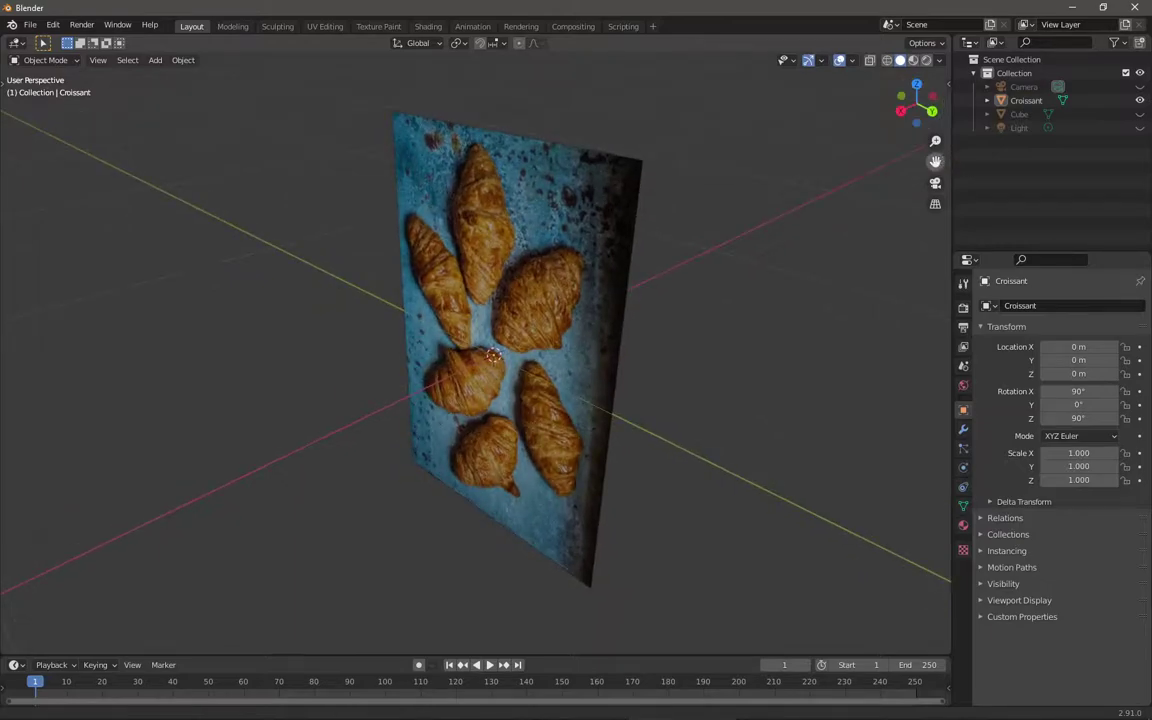
Step: Pan the view, look through the scene camera, and return to an angled perspective view of the Croissant plane from several distances and angles
mouse_move(936, 160)
left_mouse_down()
mouse_move(922, 161)
mouse_move(946, 161)
mouse_move(935, 137)
left_mouse_up()
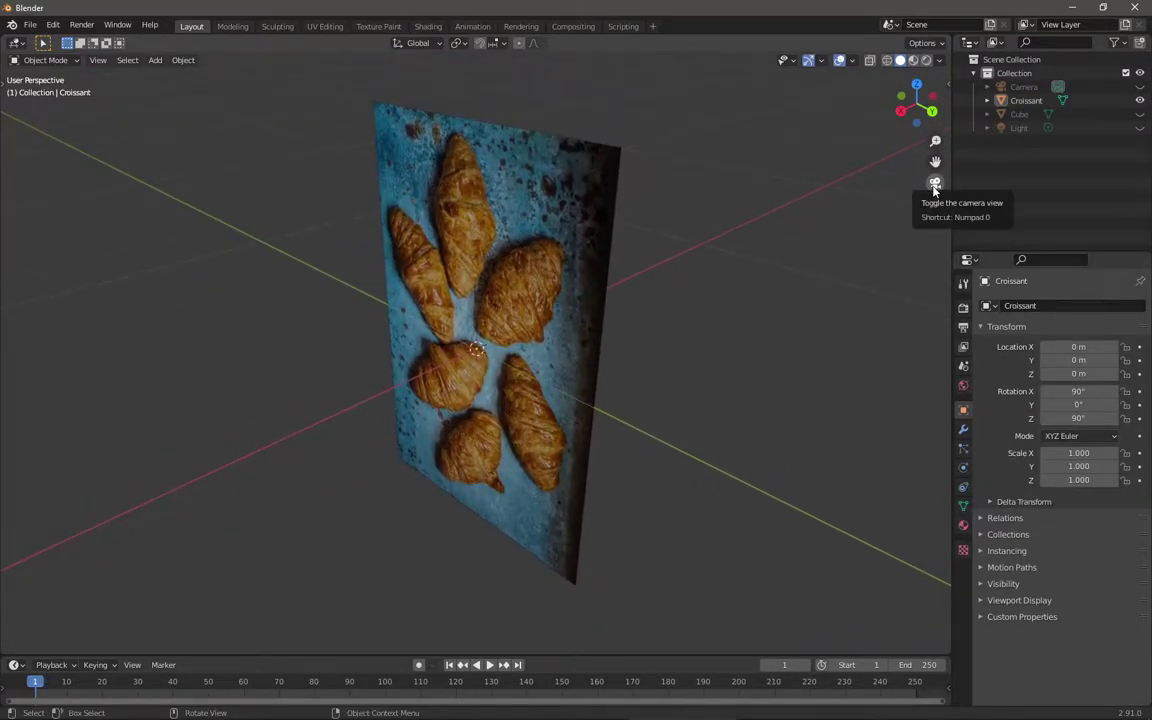
left_click(935, 187)
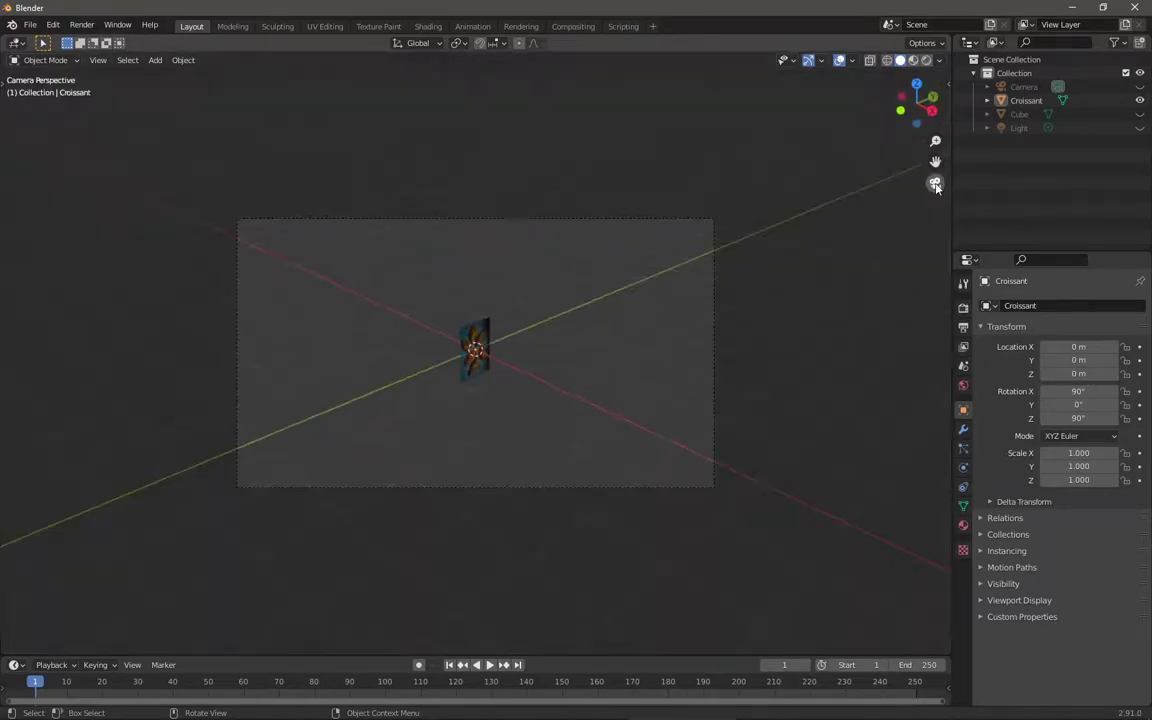
mouse_move(935, 162)
left_mouse_down()
mouse_move(935, 150)
mouse_move(911, 161)
mouse_move(924, 172)
left_mouse_up()
middle_click_drag(645, 328, 705, 266)
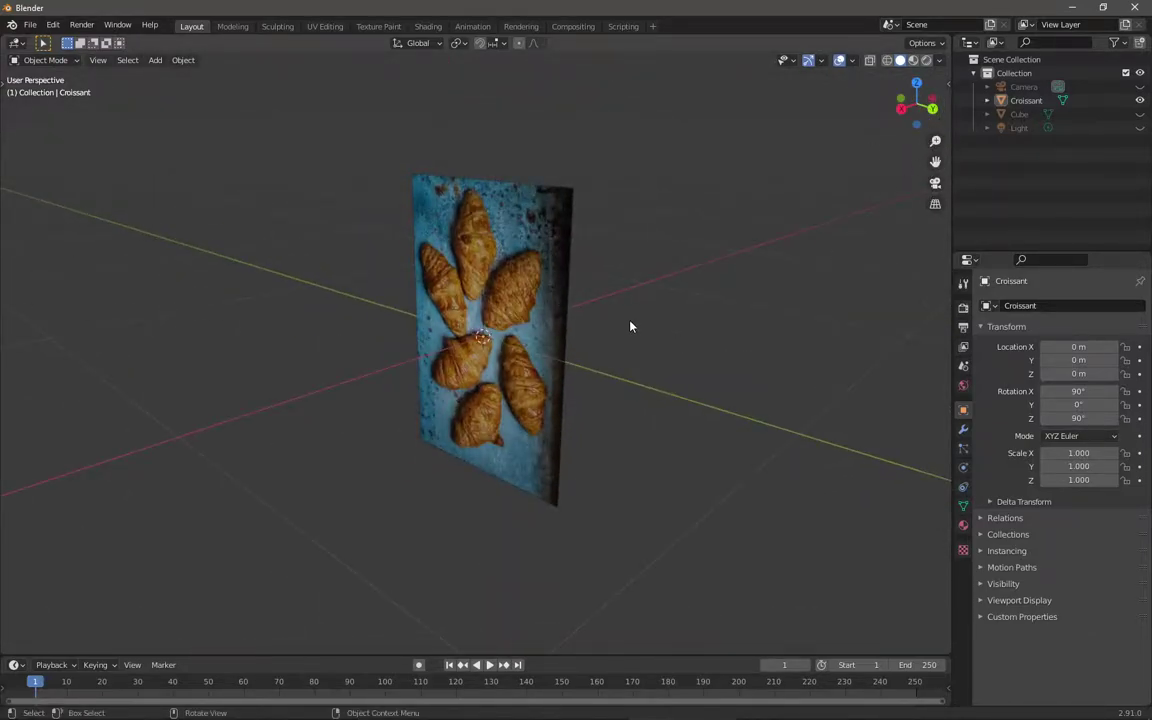
middle_click_drag(455, 286, 481, 347)
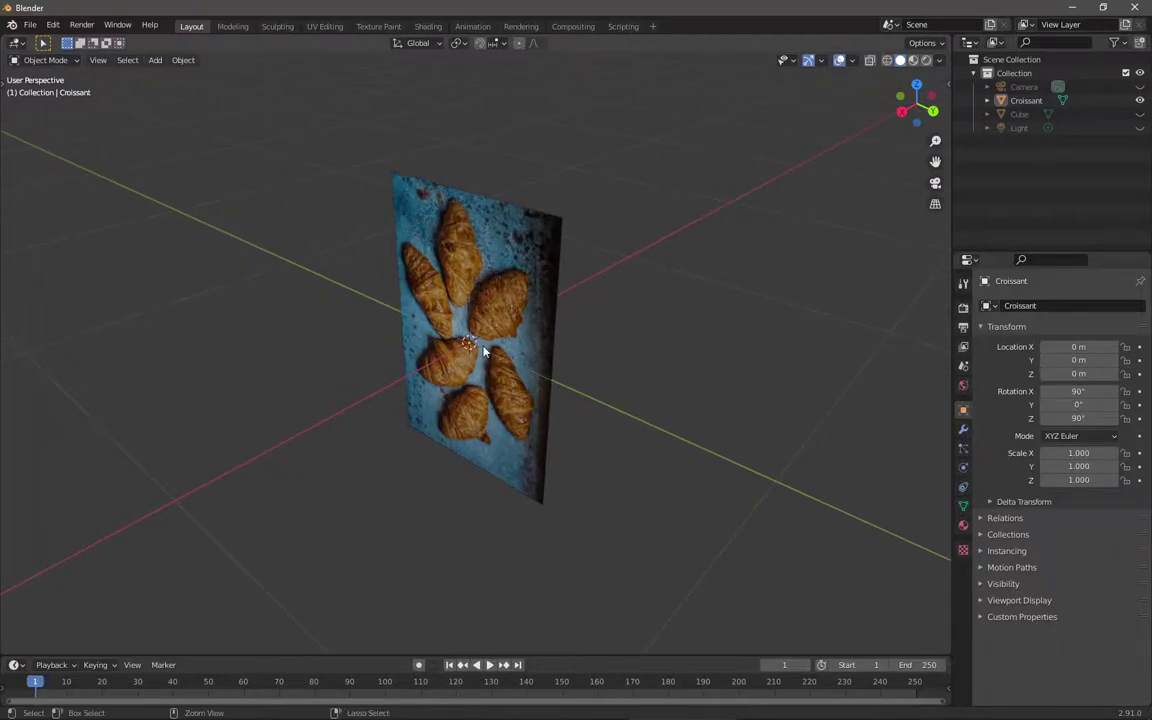
scroll(481, 258, "up", 4)
middle_click_drag(481, 256, 536, 368, "ctrl")
middle_click_drag(560, 500, 566, 481)
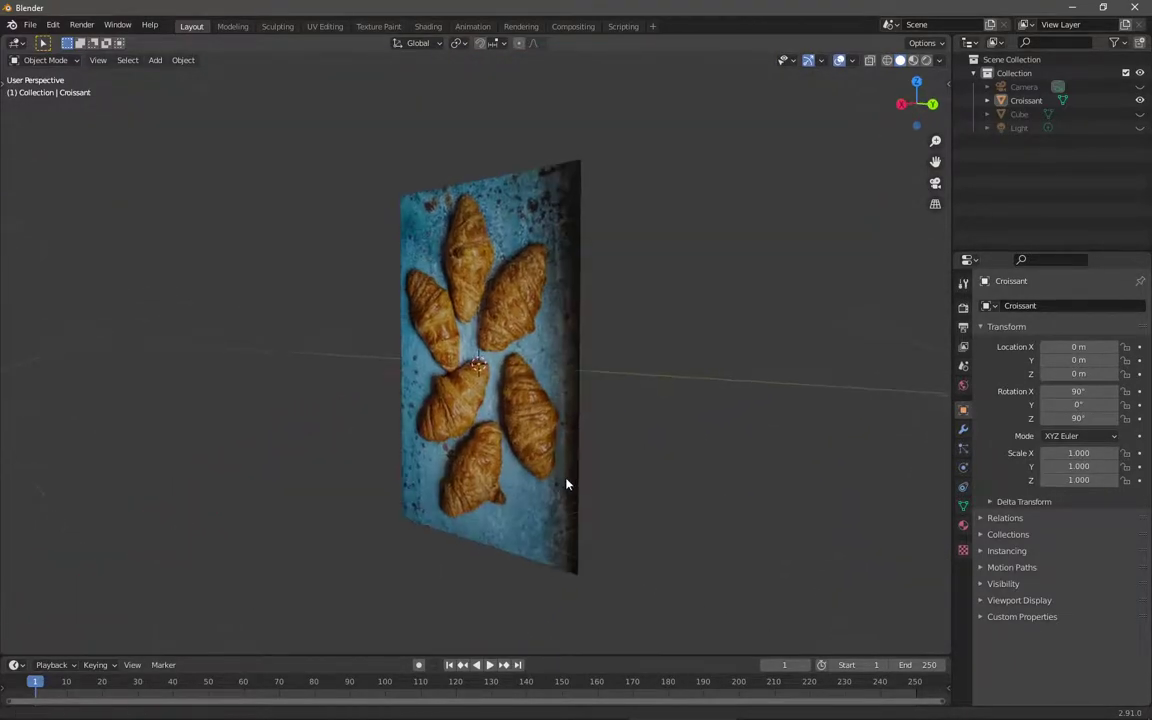
Step: Select the Croissant plane and try rotating it around the global Y axis, cancelling the rotation
left_click(535, 308)
middle_click_drag(778, 330, 756, 363)
key("r")
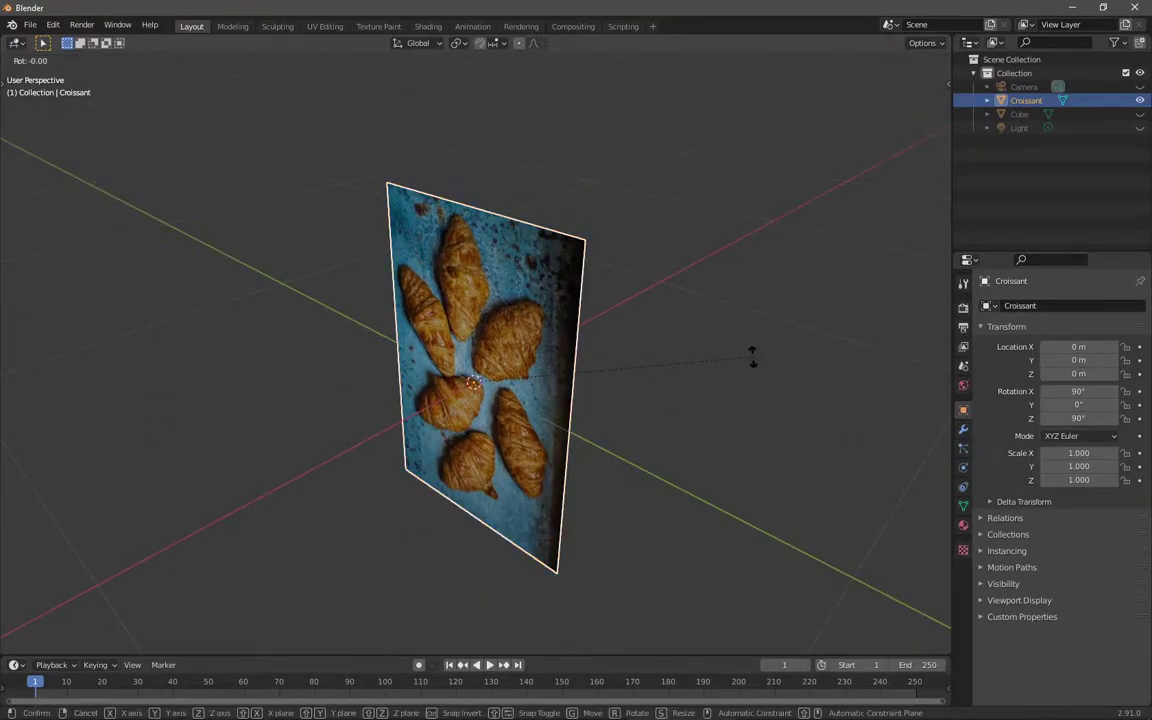
key("y")
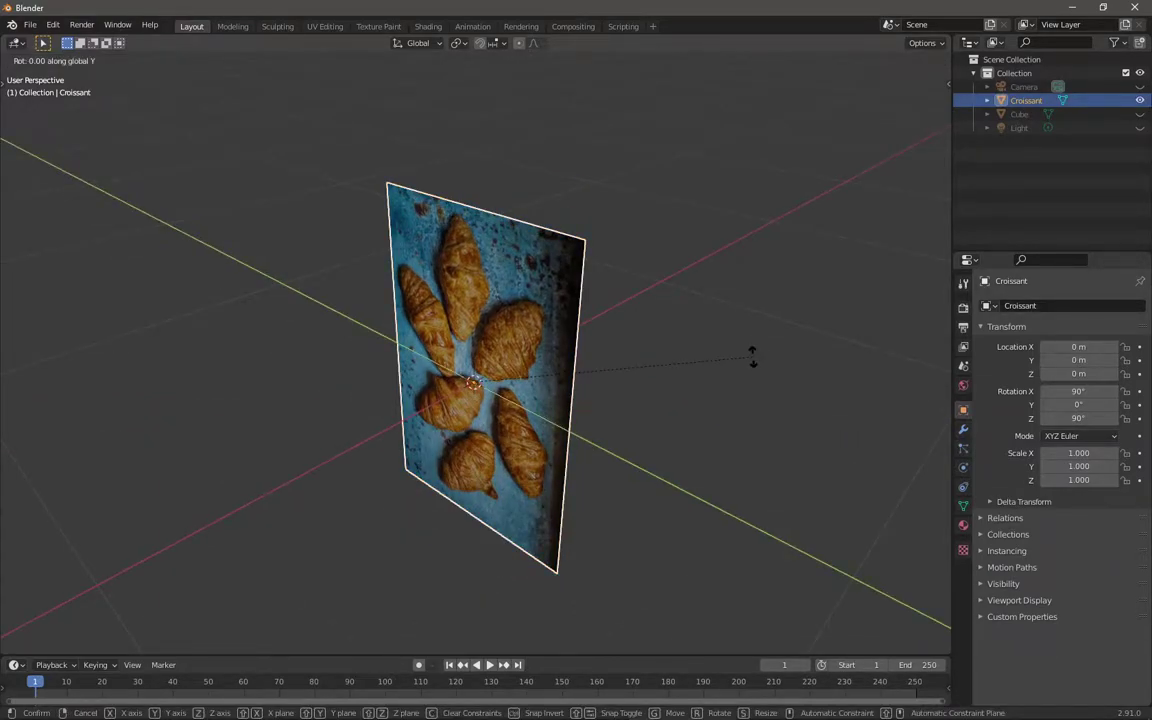
right_click(730, 380)
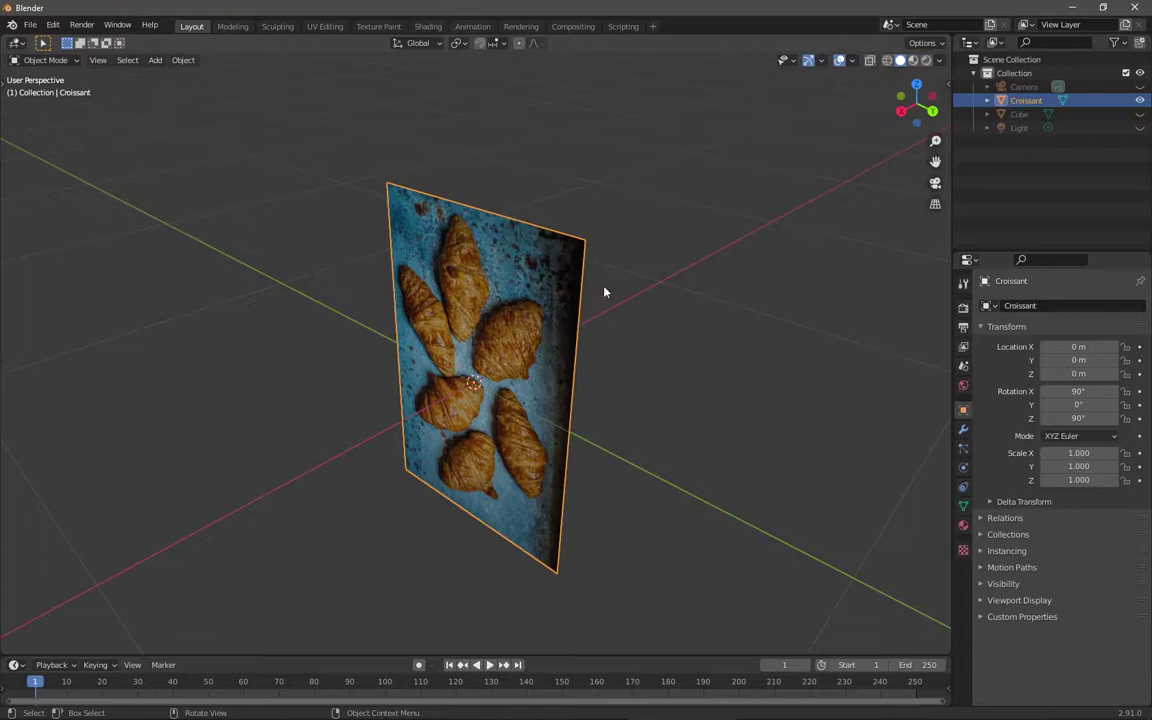
Step: Rotate the Croissant plane 90° around the global Y axis so it lies flat
key("r")
key("y")
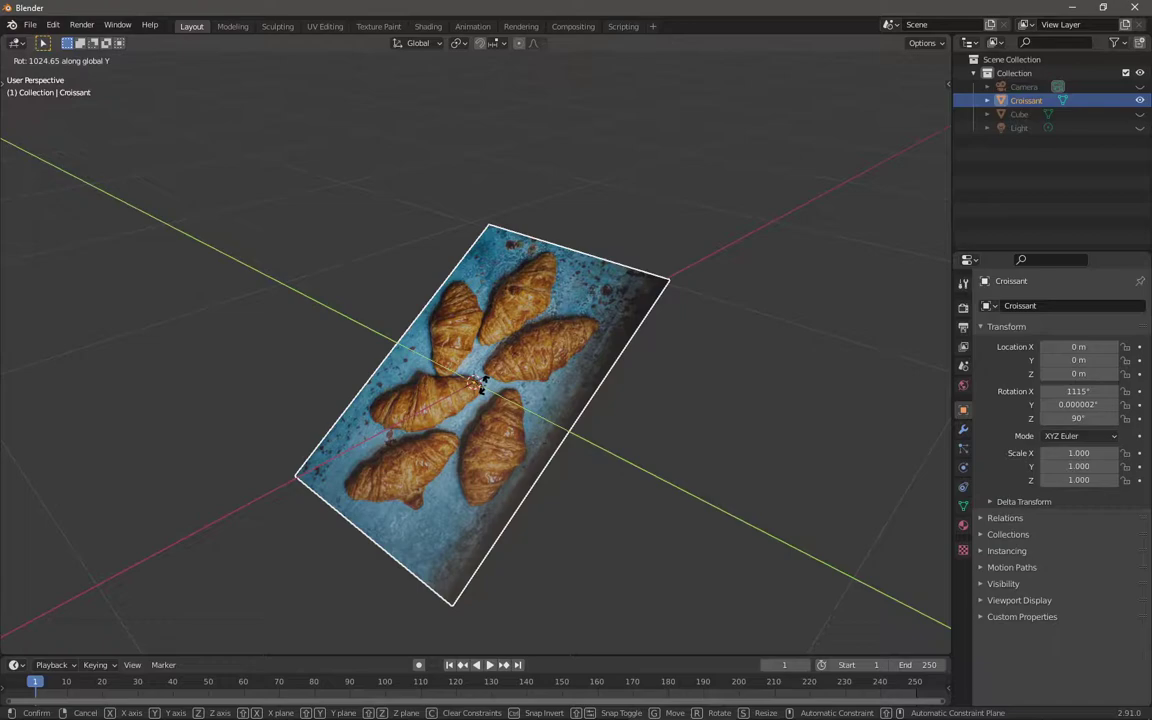
type("90")
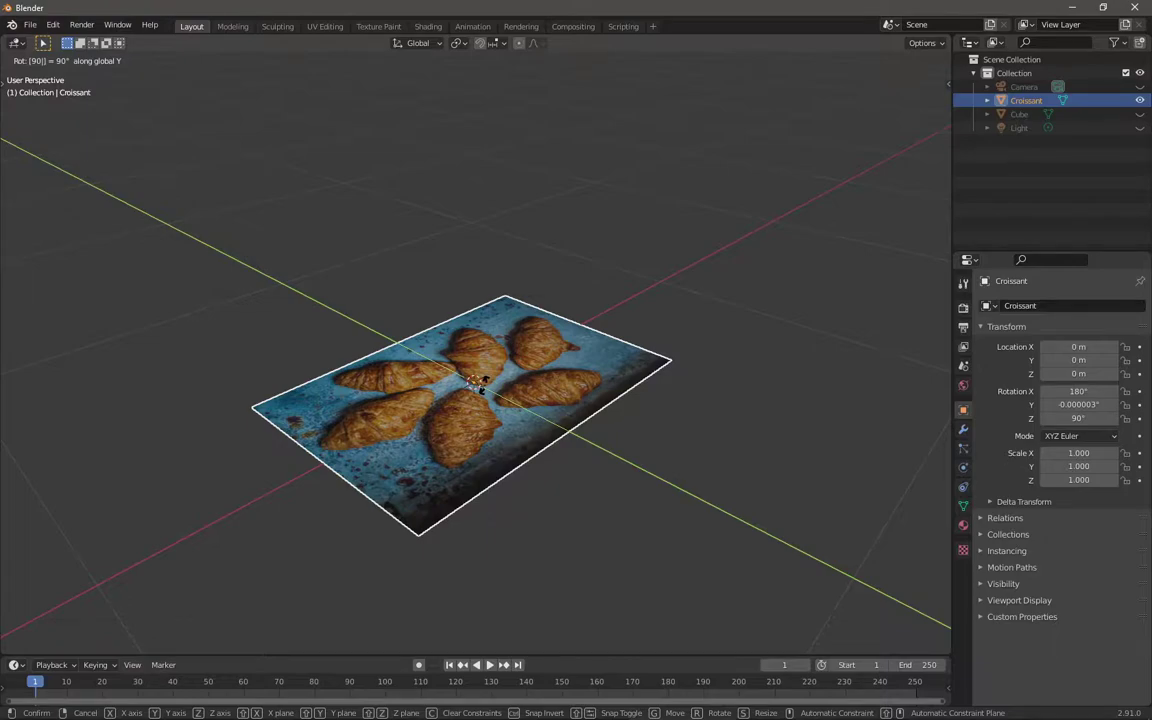
key("Return")
middle_click_drag(486, 390, 520, 398)
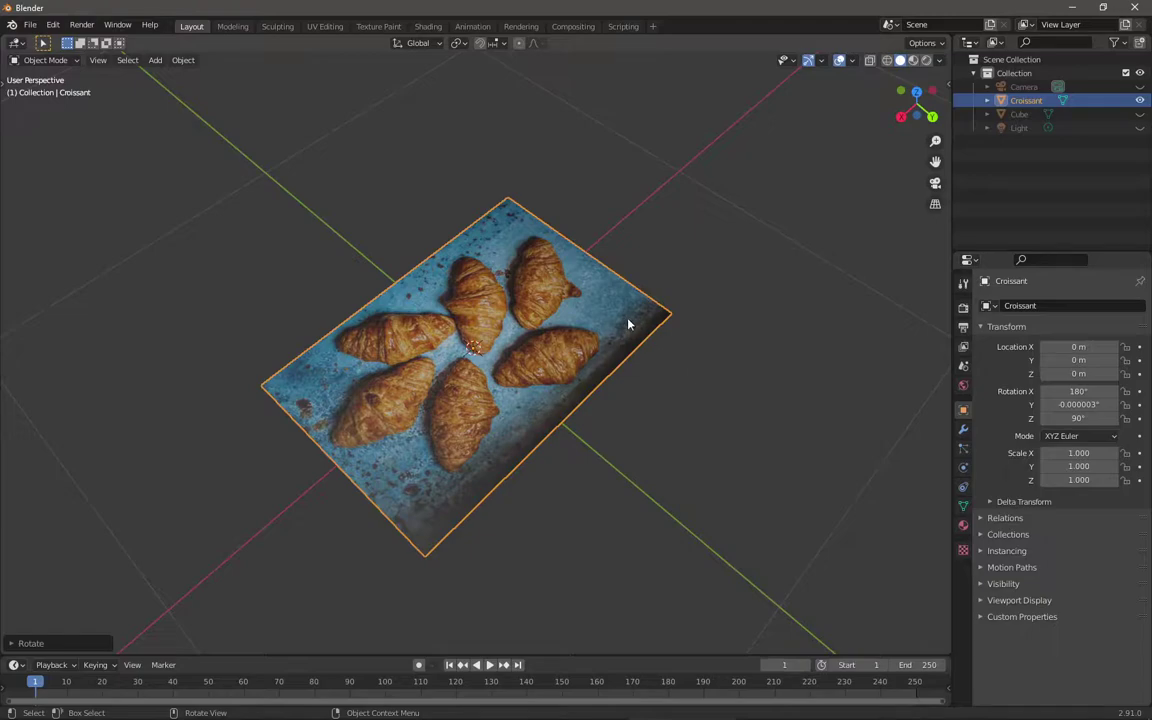
middle_click_drag(627, 324, 619, 399)
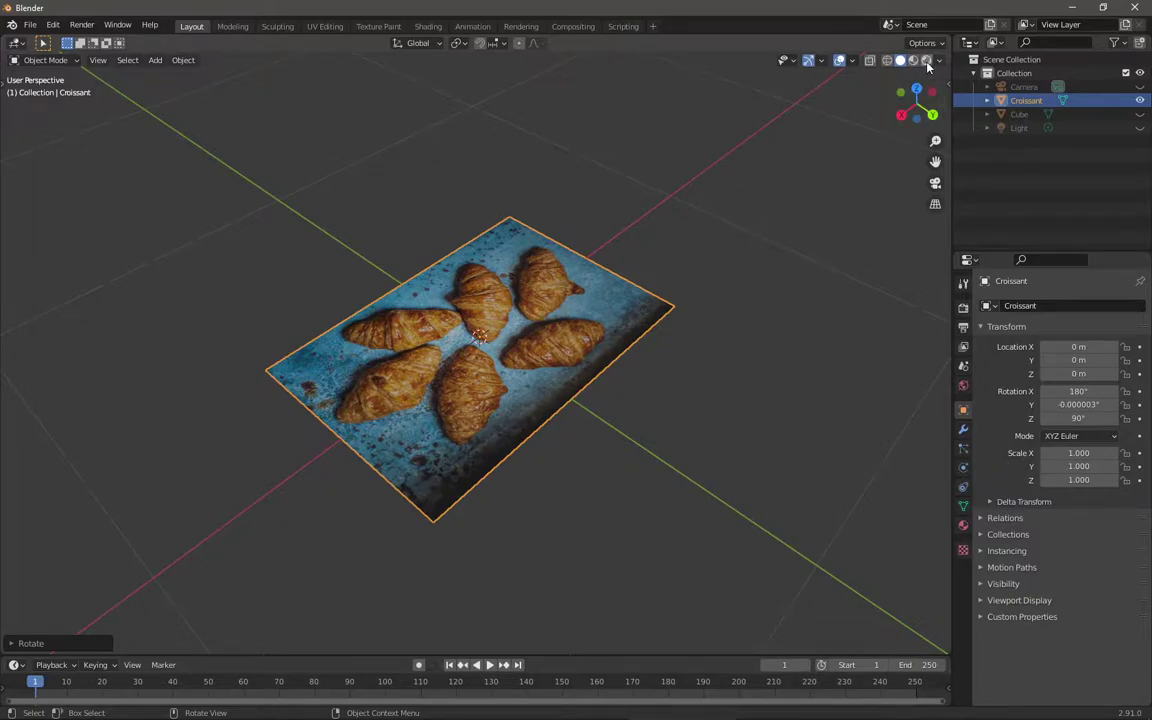
left_click_drag(916, 103, 937, 150)
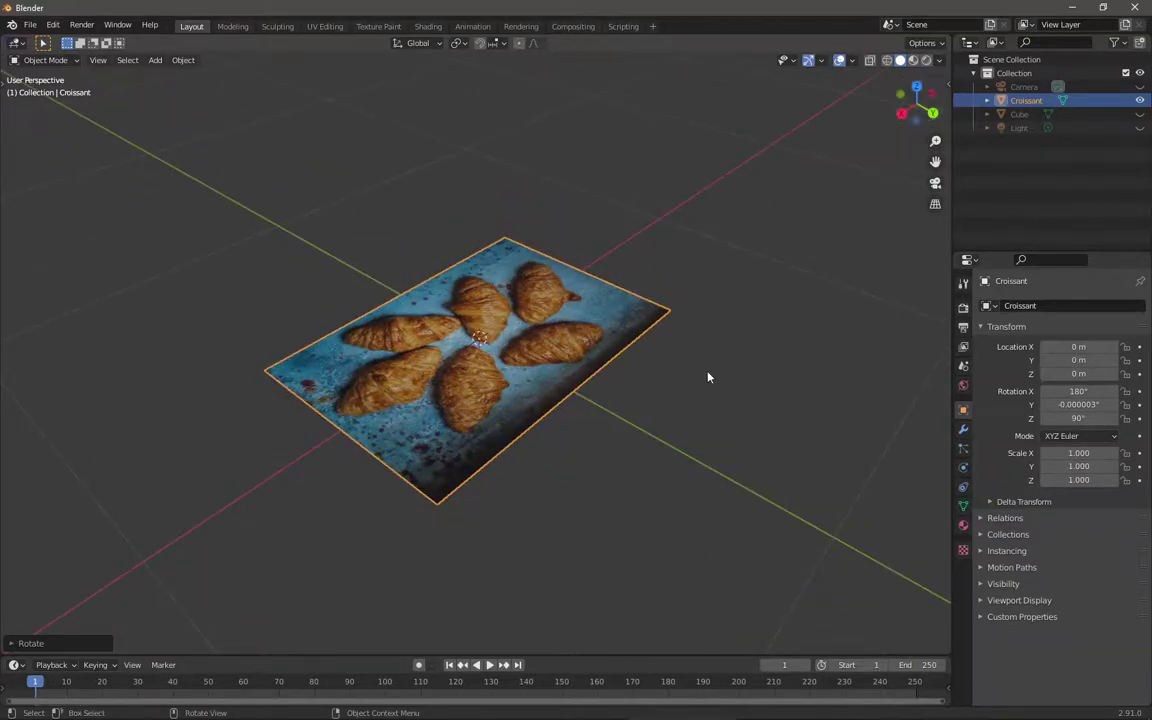
middle_click_drag(698, 365, 685, 438)
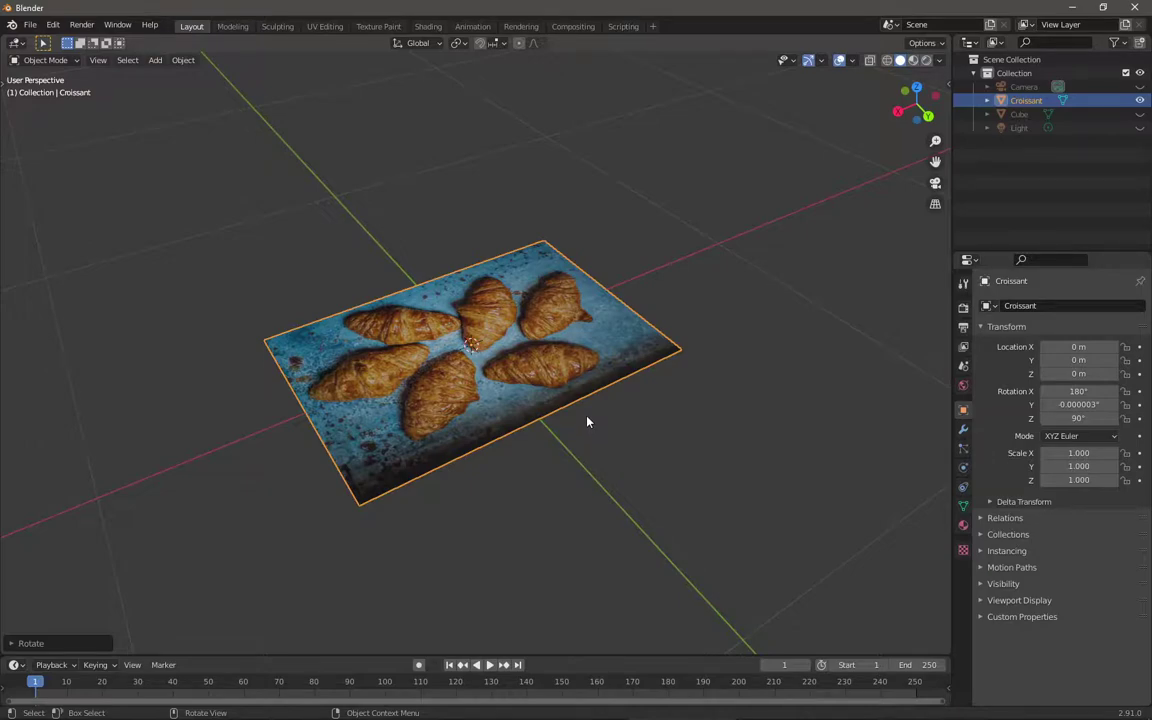
middle_click_drag(587, 422, 648, 400)
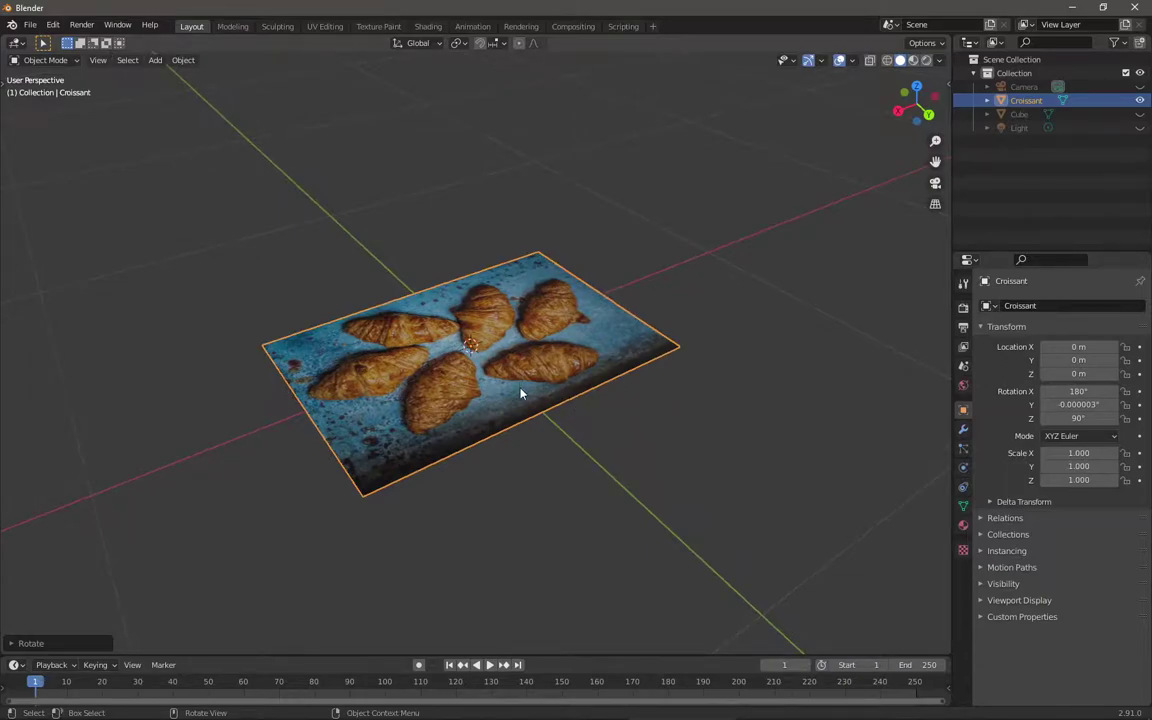
middle_click_drag(520, 393, 572, 403)
middle_click_drag(565, 315, 603, 397)
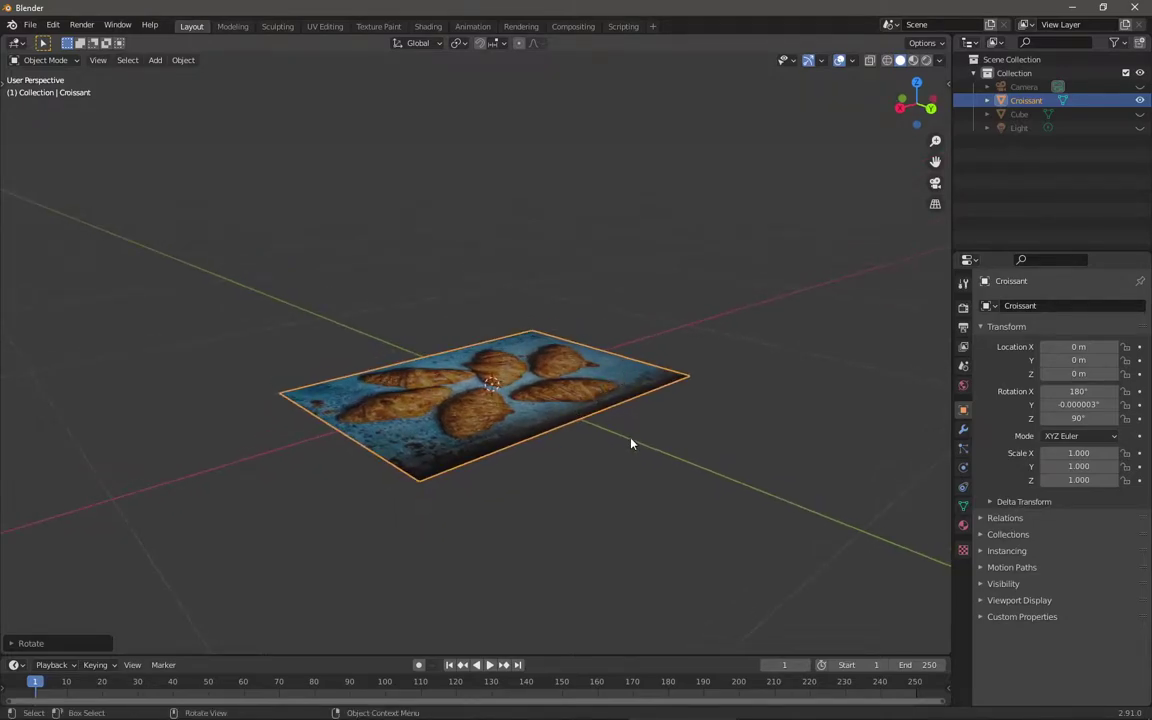
Step: Try moving the Croissant plane freely in the perspective view, cancelling each move
key("g")
right_click(620, 462)
key("g")
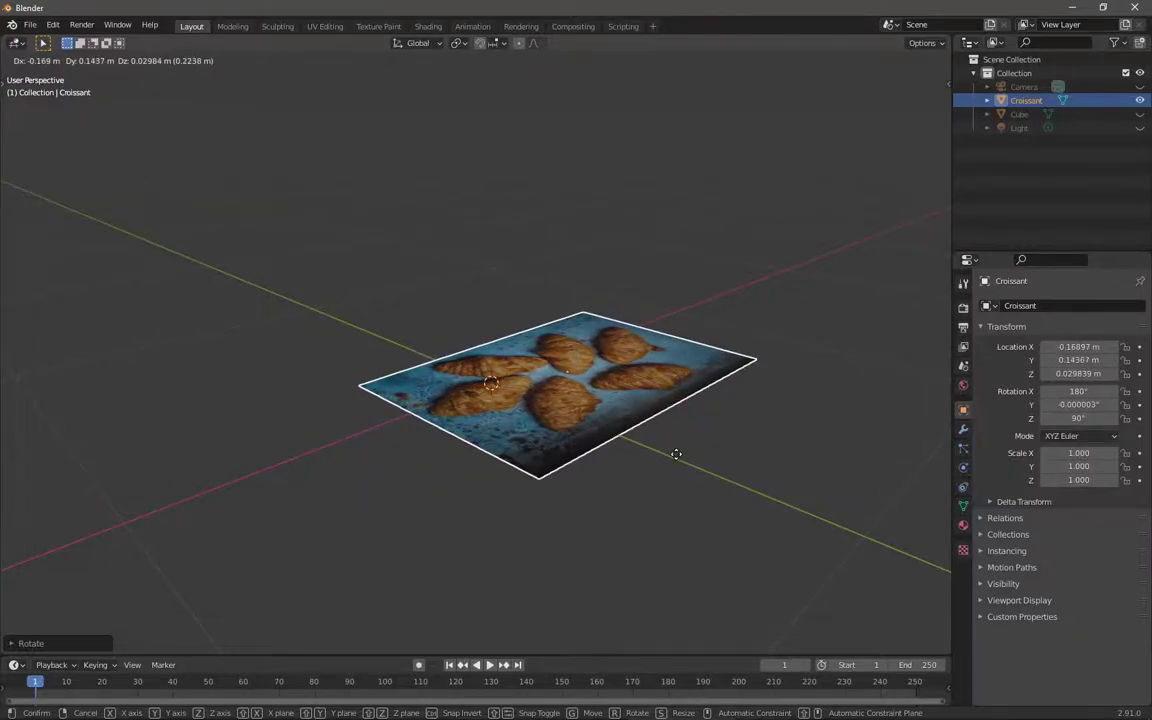
key("Escape")
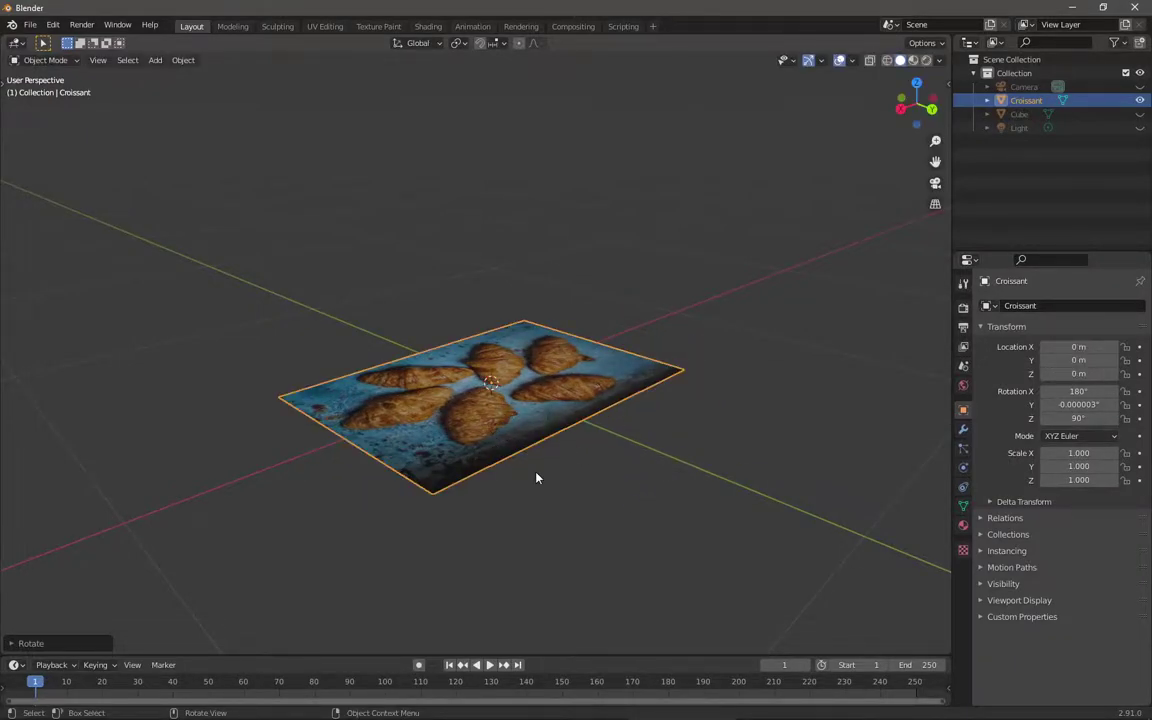
Step: Try moving the Croissant plane with temporary increment snapping, leaving it at the world origin each time
key("g")
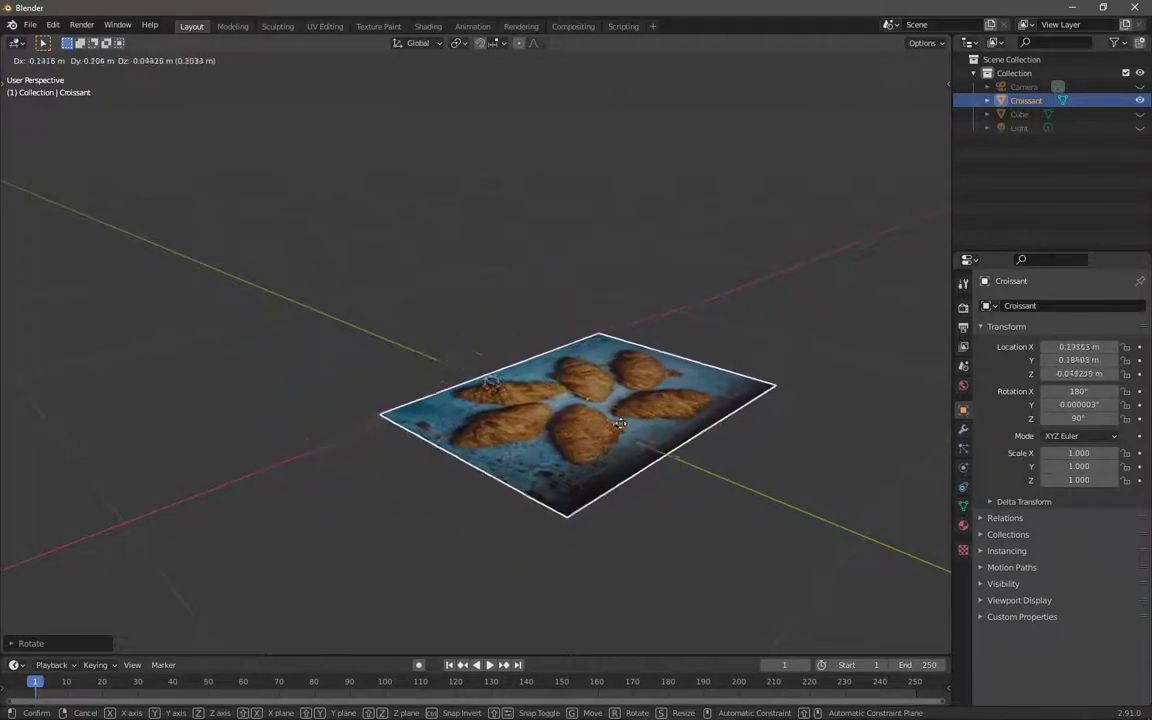
key("ctrl")
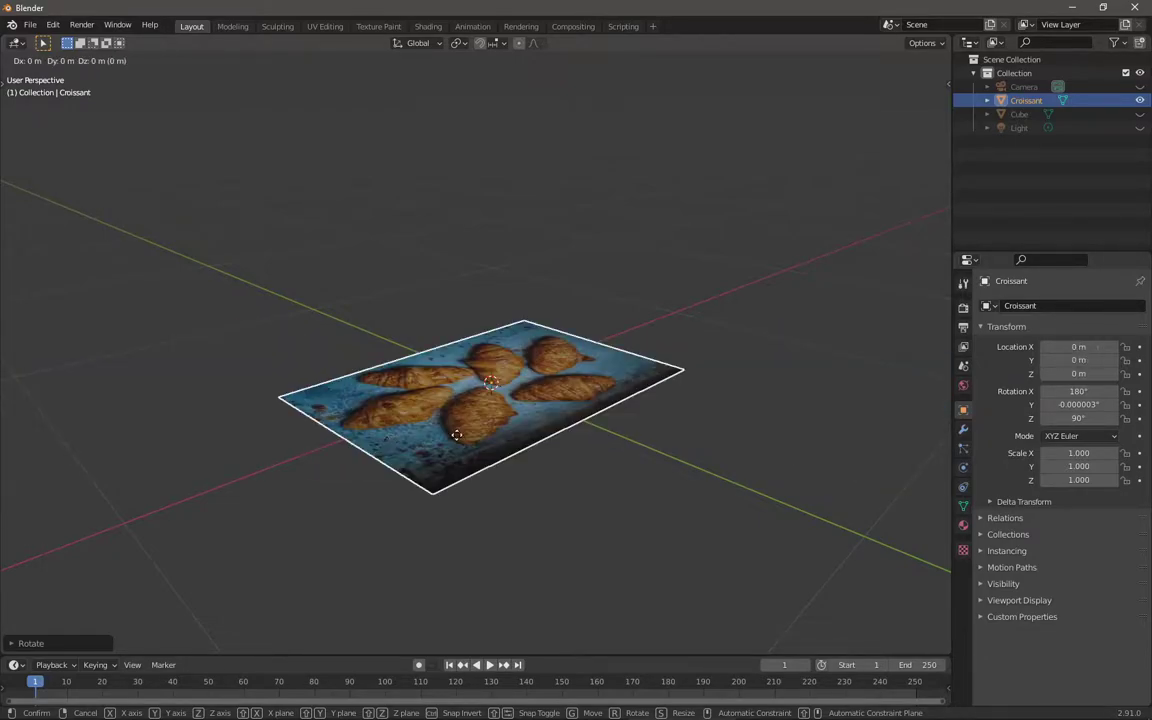
left_click(473, 437)
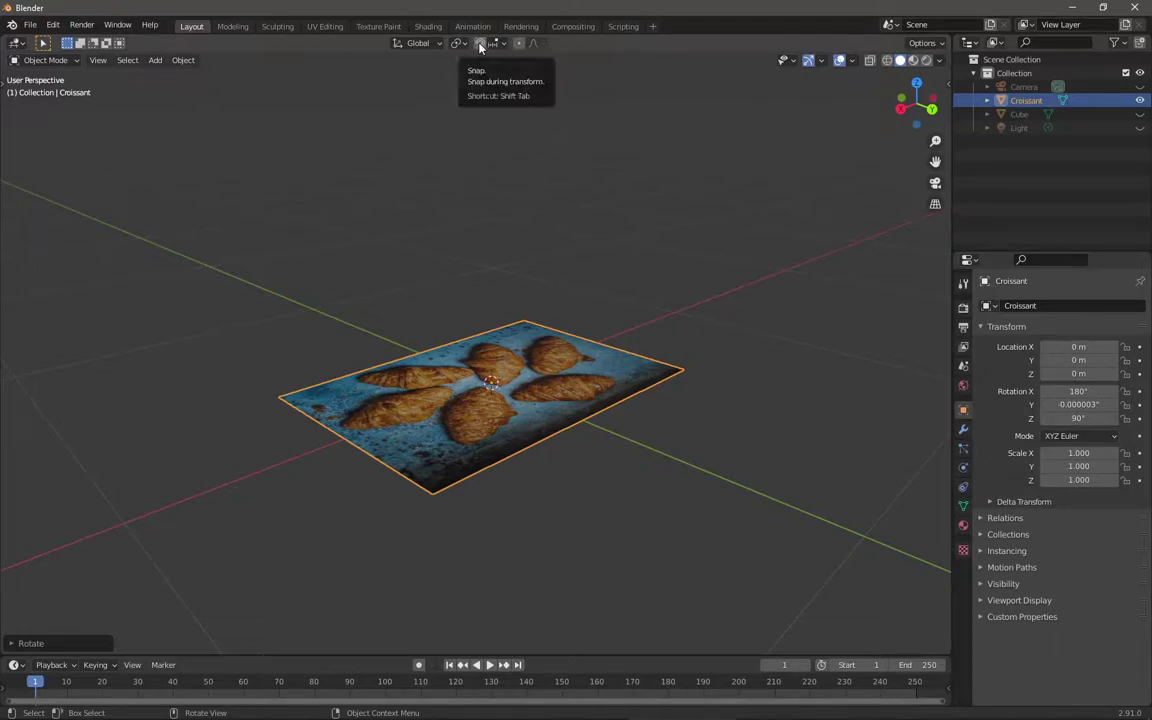
key("g")
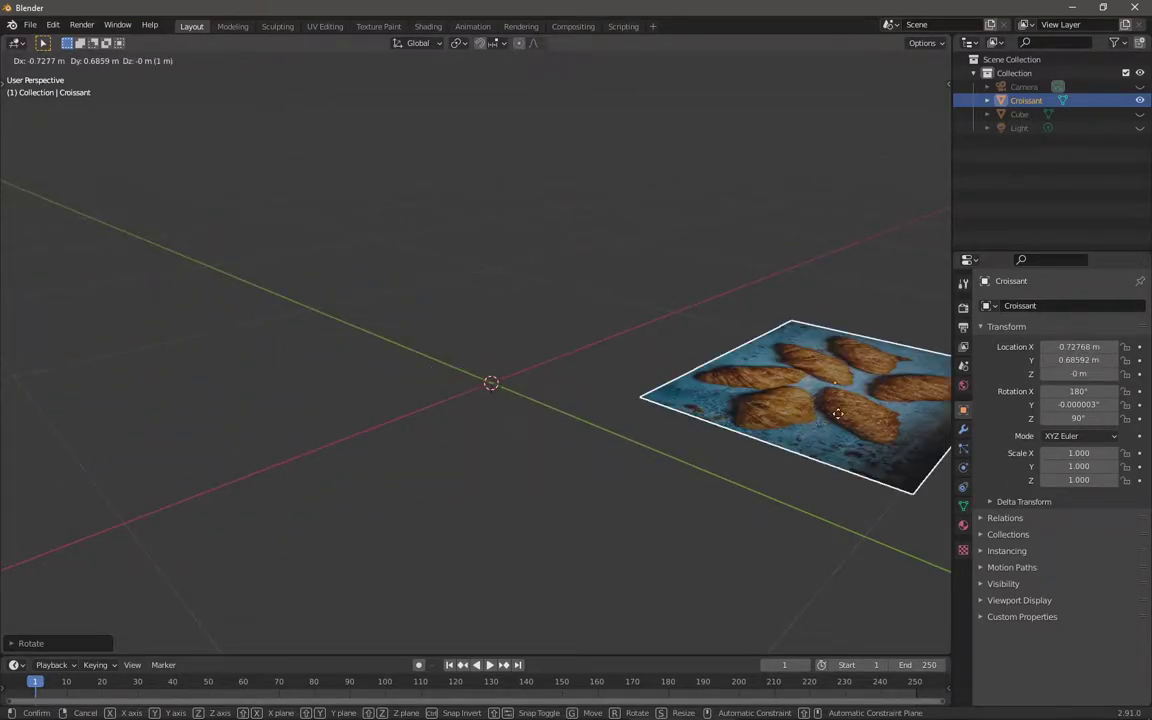
right_click(525, 426)
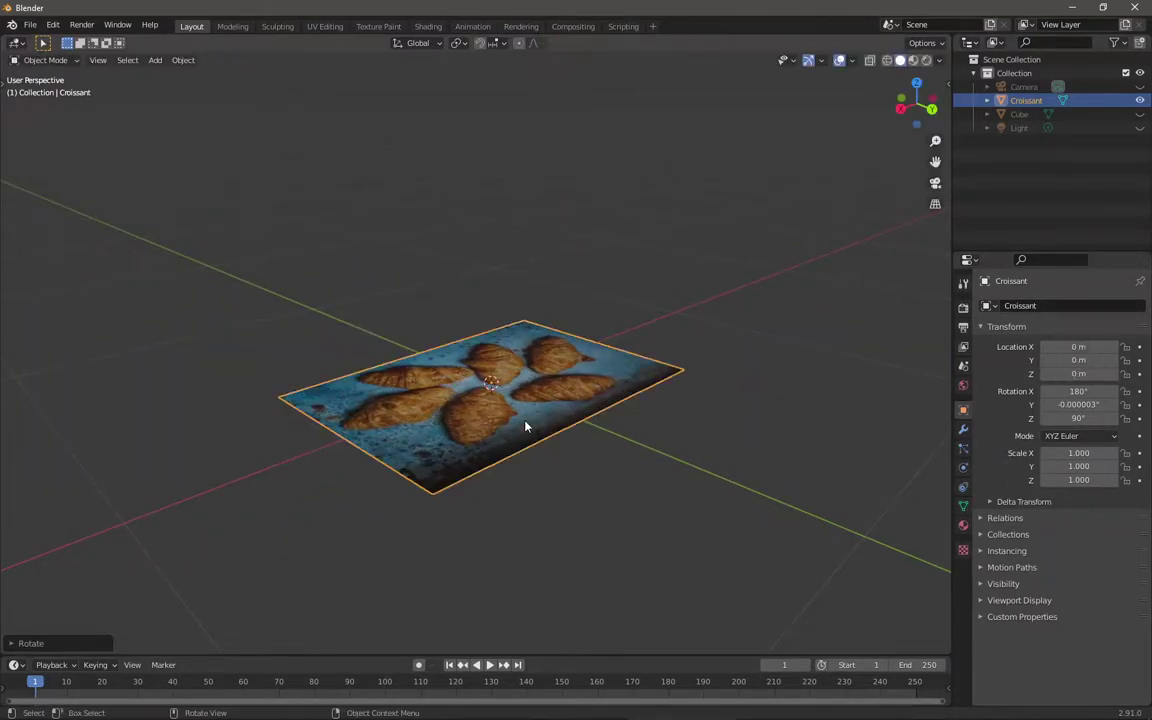
Step: Turn on persistent snapping, try moving the Croissant plane and cancel the move, and leave snapping off after toggling it
left_click(479, 43)
key("g")
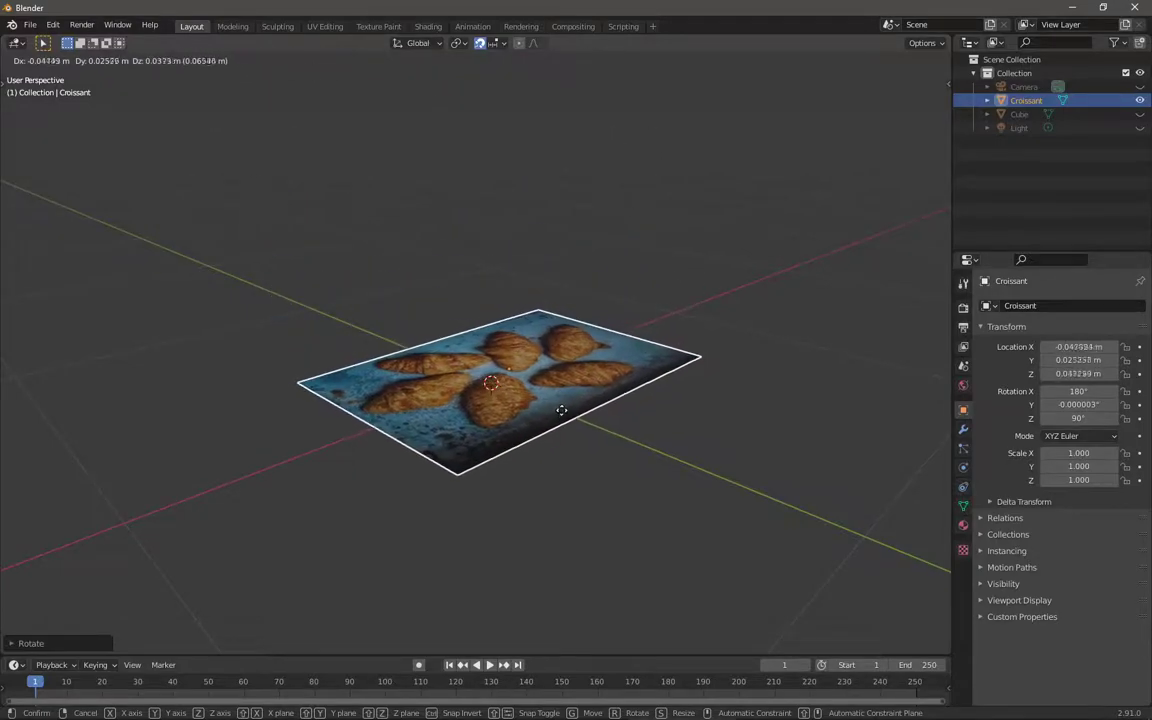
key("Escape")
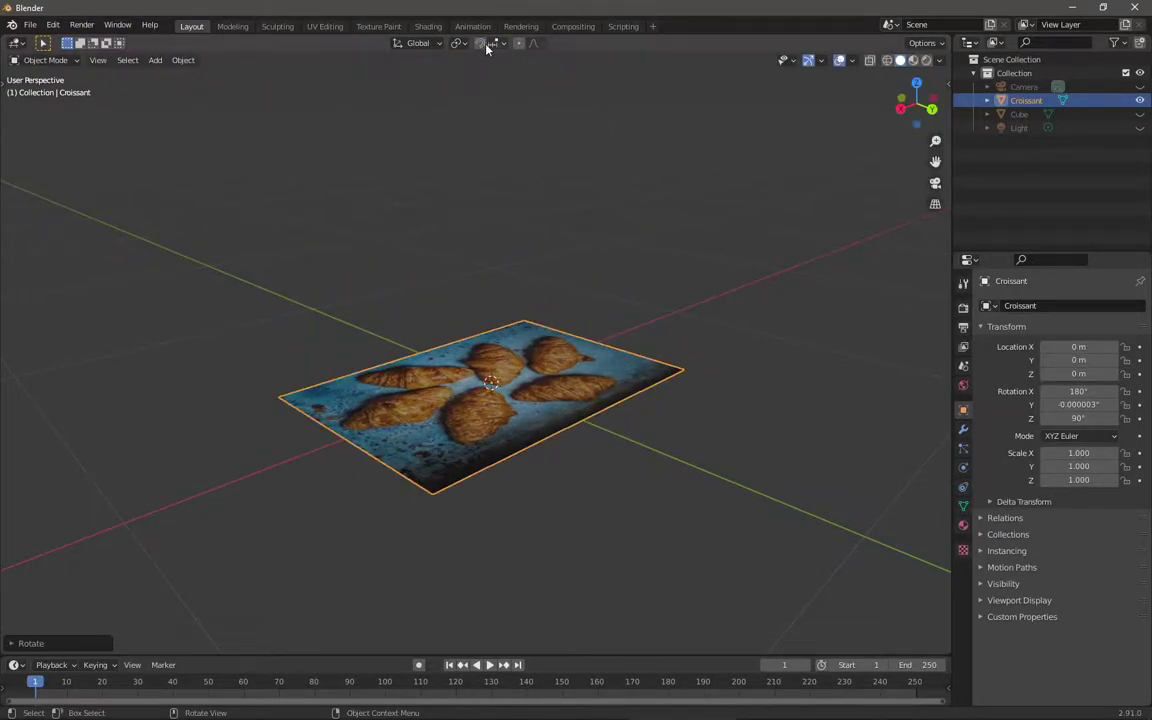
key("shift+Tab")
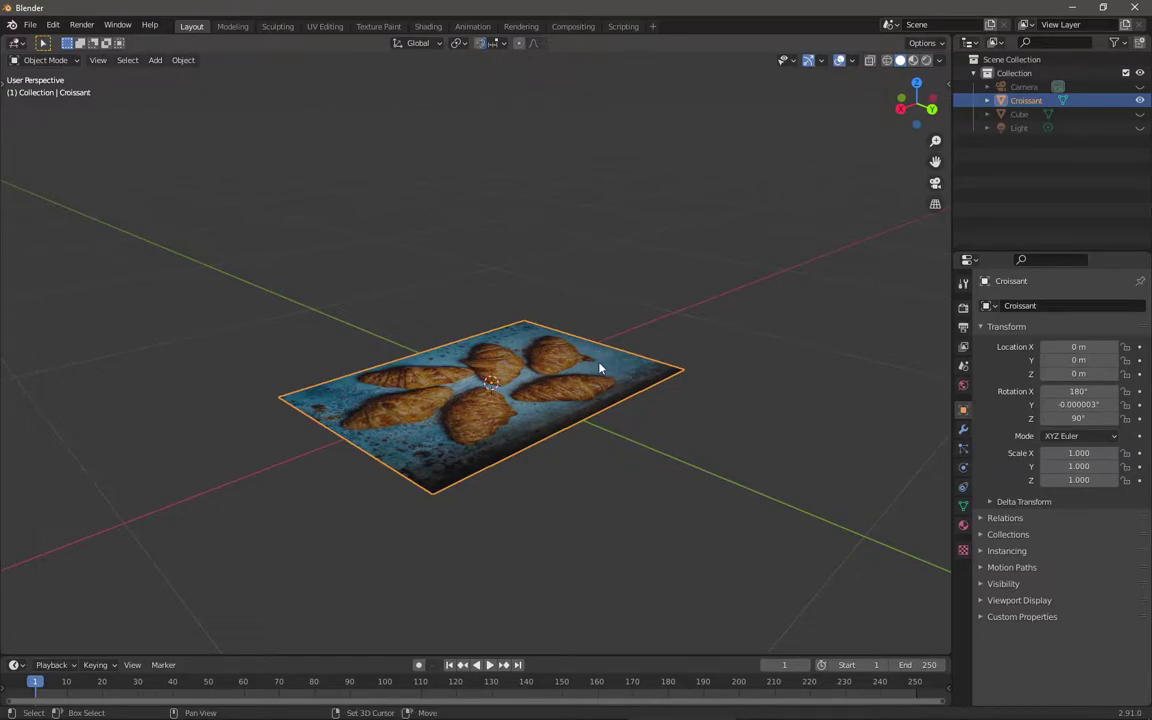
left_click(480, 43)
Step: Try moving and rotating the Croissant plane freely without snapping, cancelling both transforms
mouse_move(609, 420)
middle_mouse_down()
mouse_move(622, 393)
mouse_move(609, 408)
middle_mouse_up()
key("g")
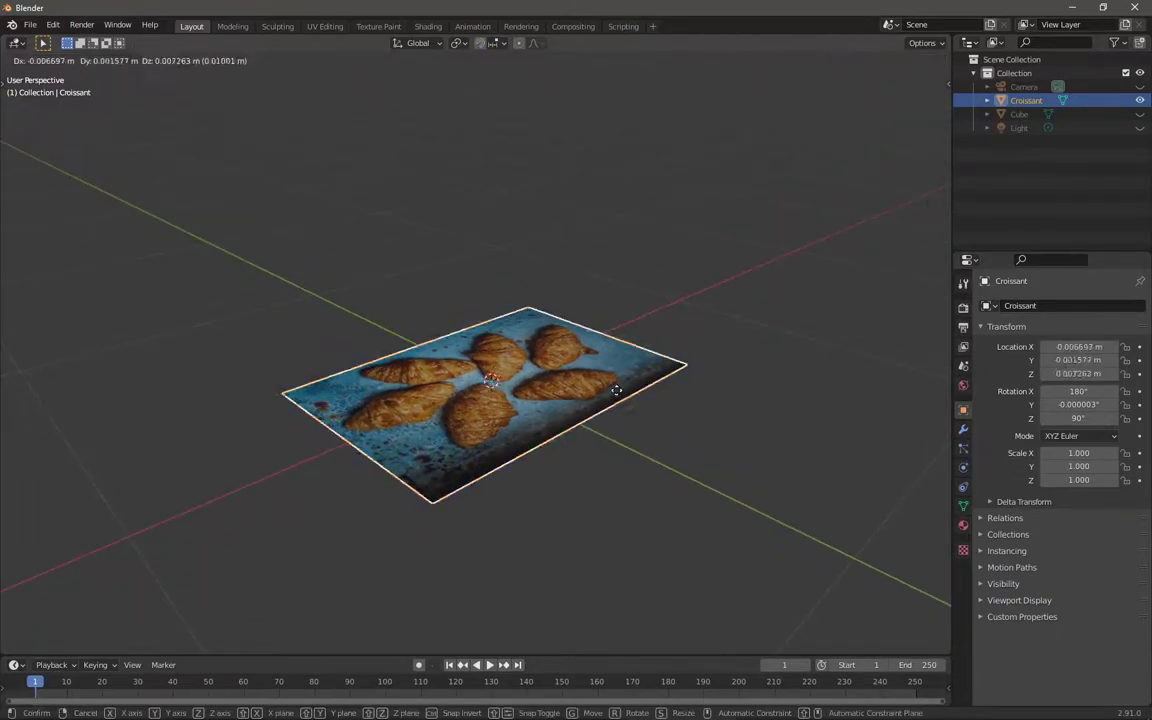
key("Escape")
key("r")
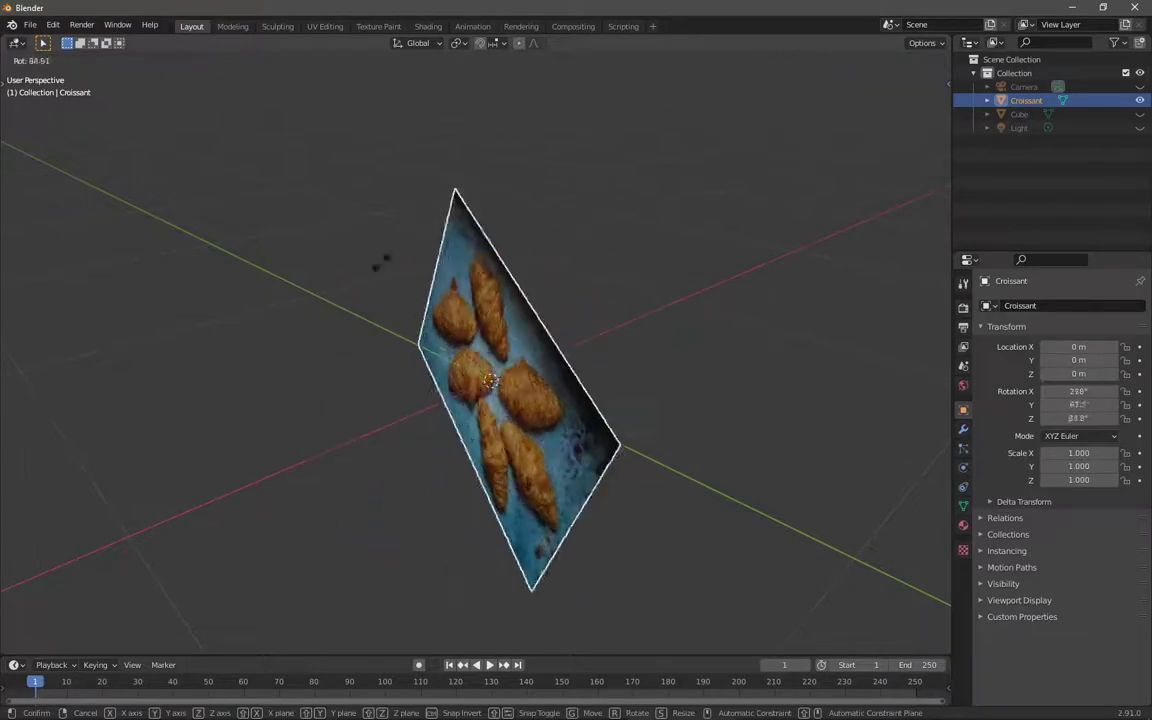
key("Escape")
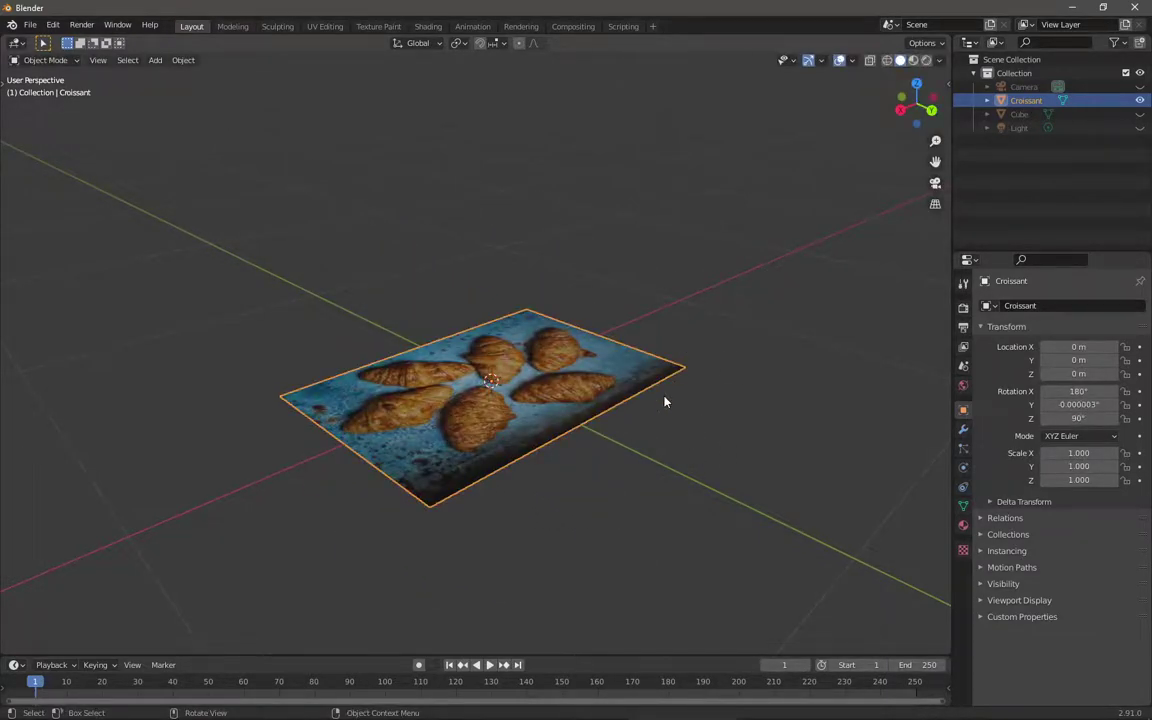
Step: Scale the Croissant plane uniformly to about 1.024
key("s")
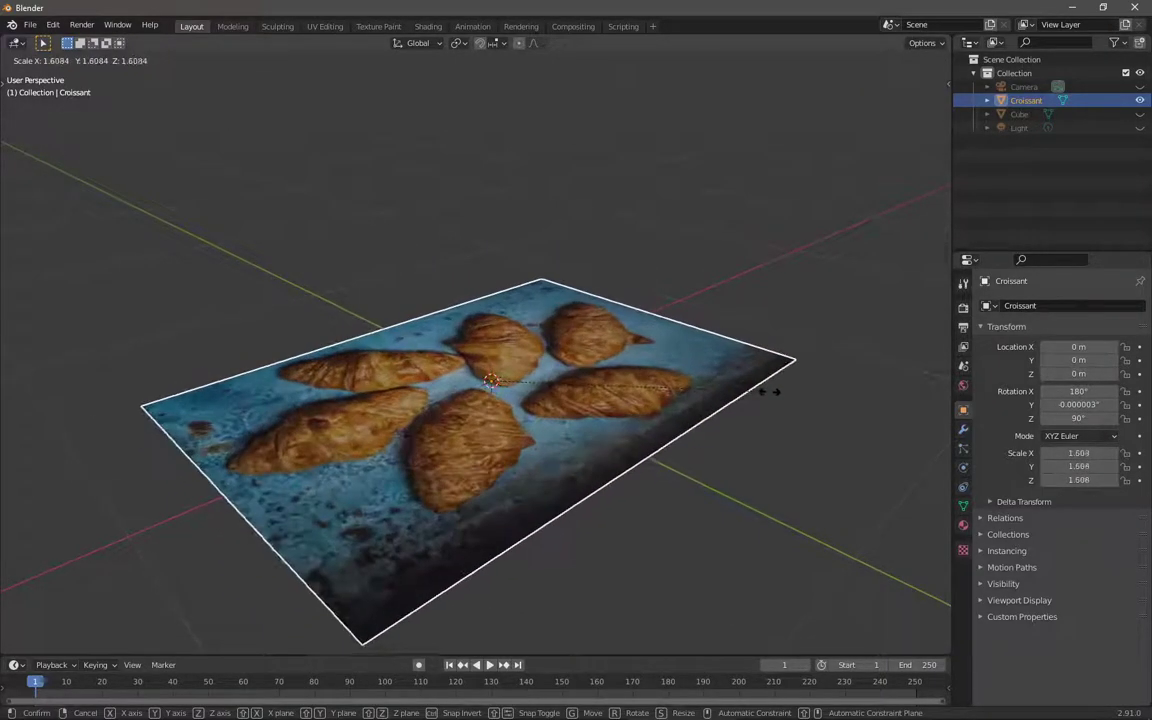
left_click(658, 413)
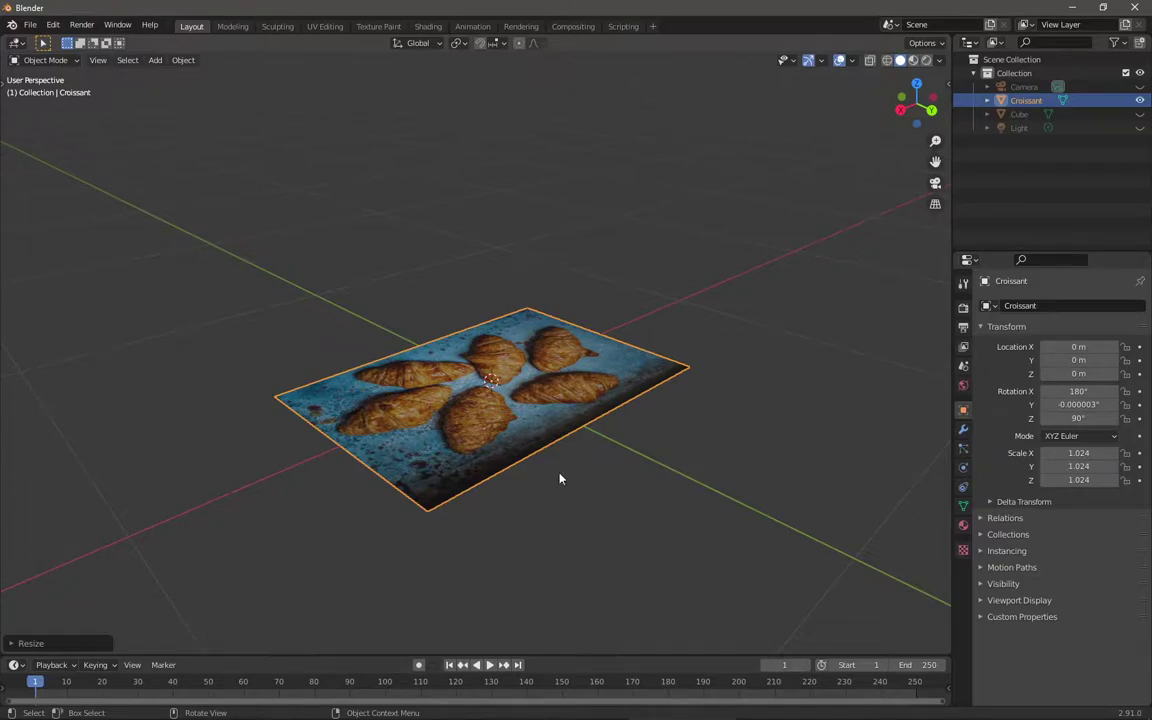
Step: Try moving the Croissant plane with the global Z, Y and X axes locked in turn, cancelling the move
key("g")
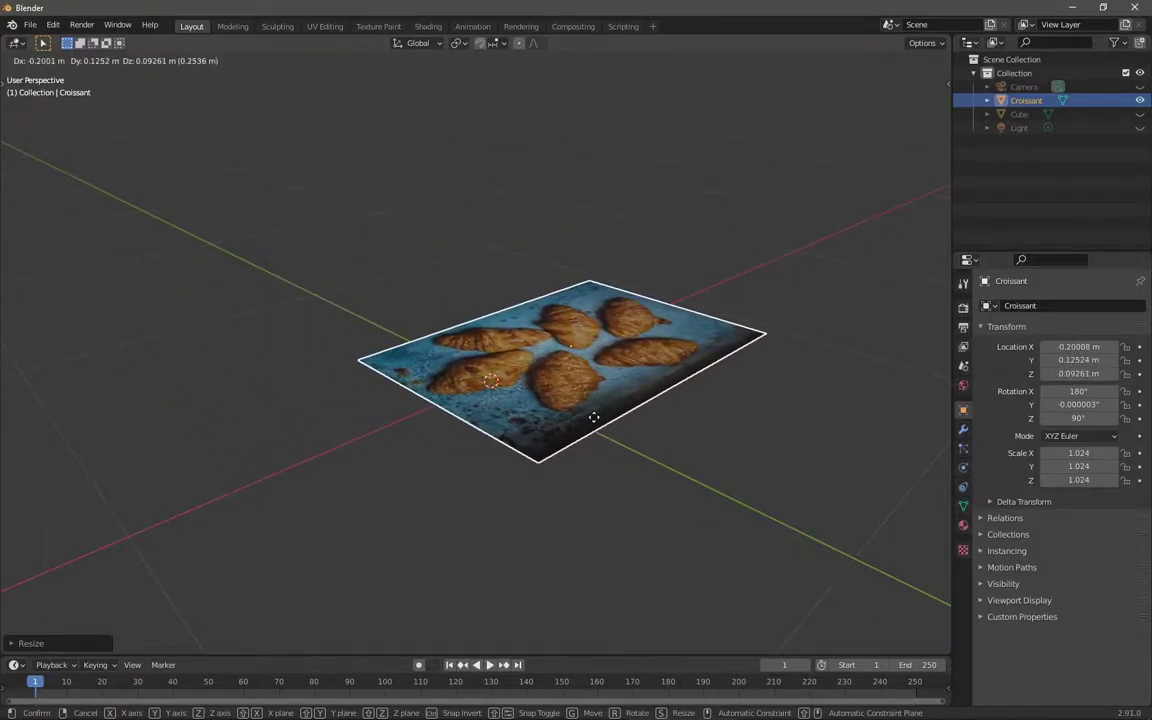
key("shift+z")
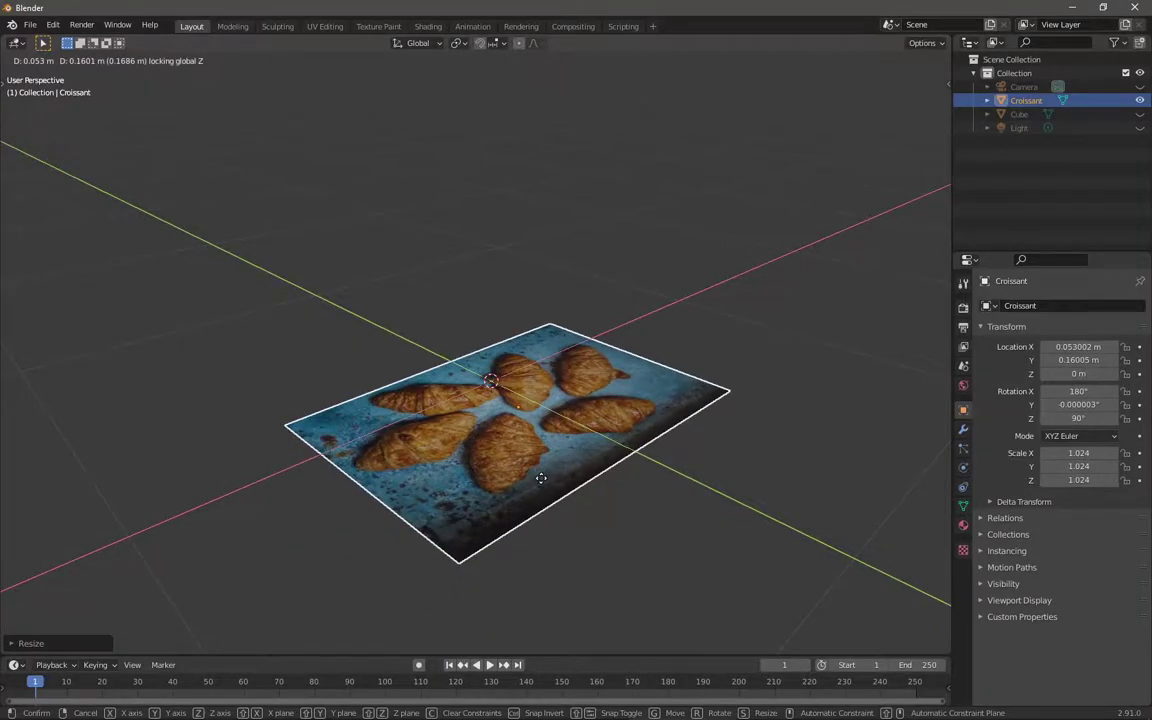
key("shift+y")
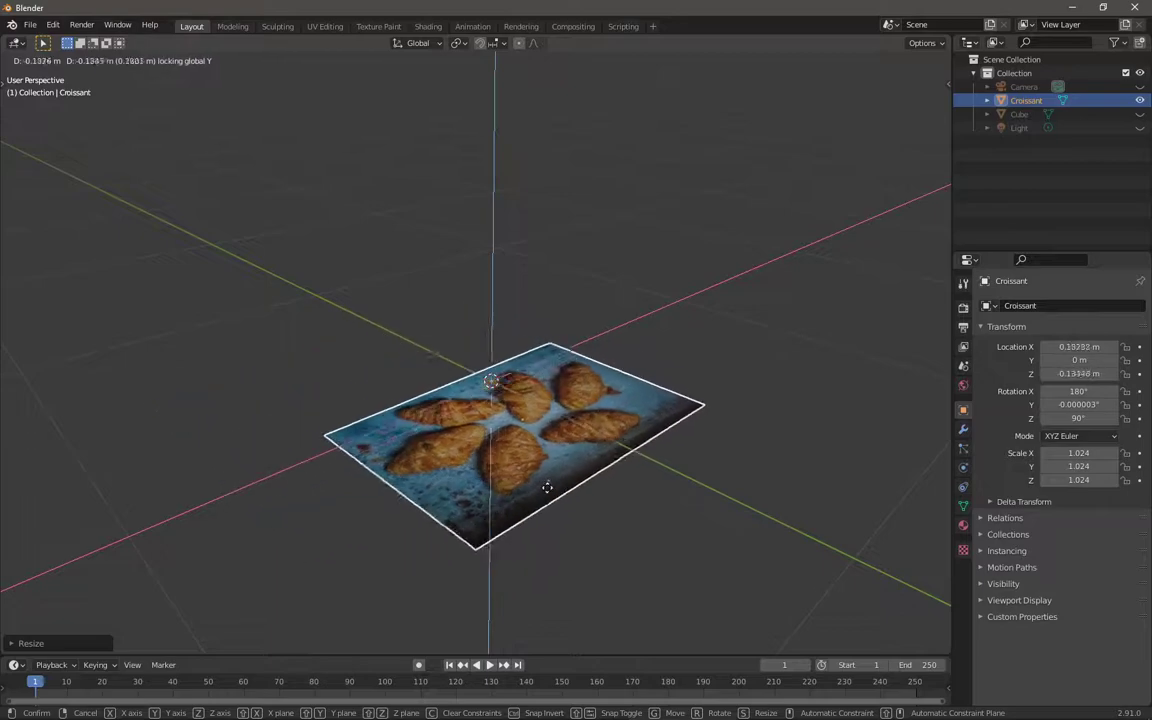
key("shift+x")
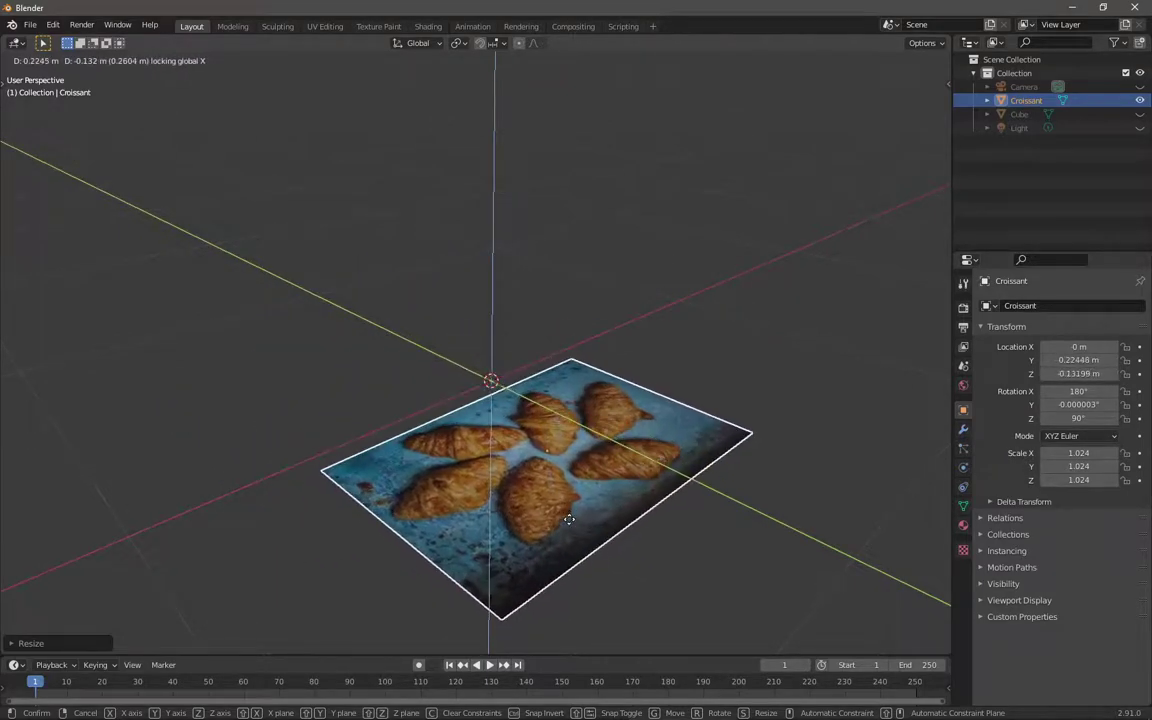
right_click(450, 386)
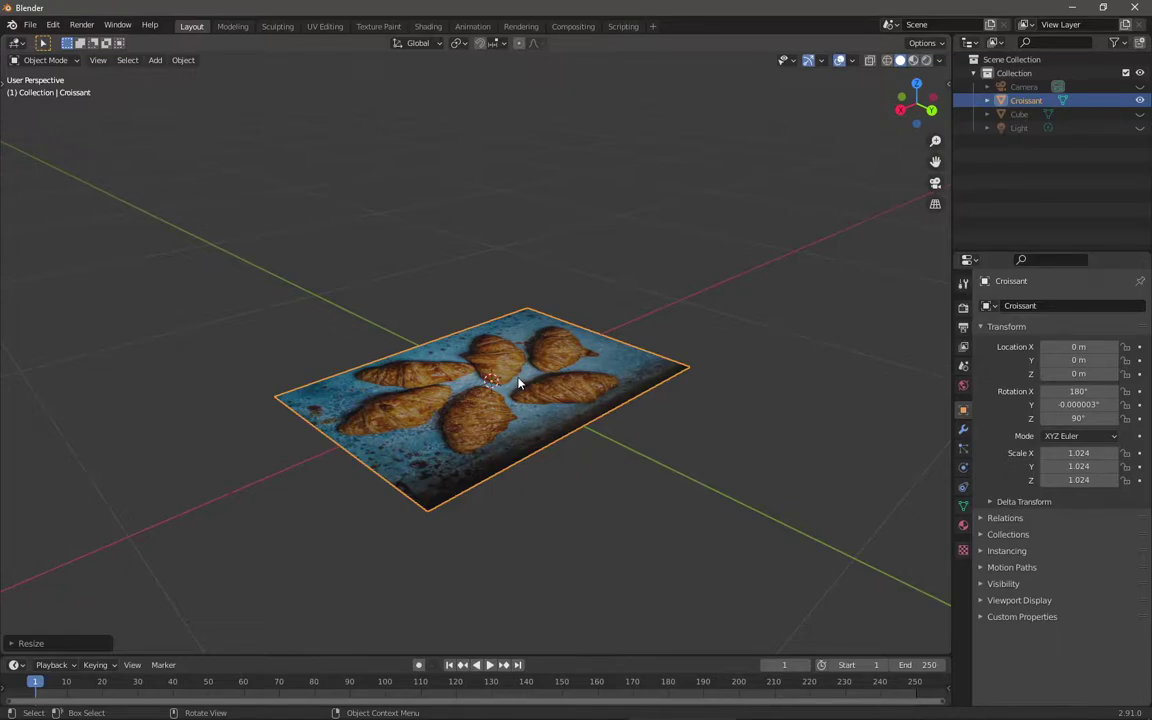
Step: Try moving the Croissant plane along the global X, Y and Z axes in turn, cancelling the move
key("g")
key("x")
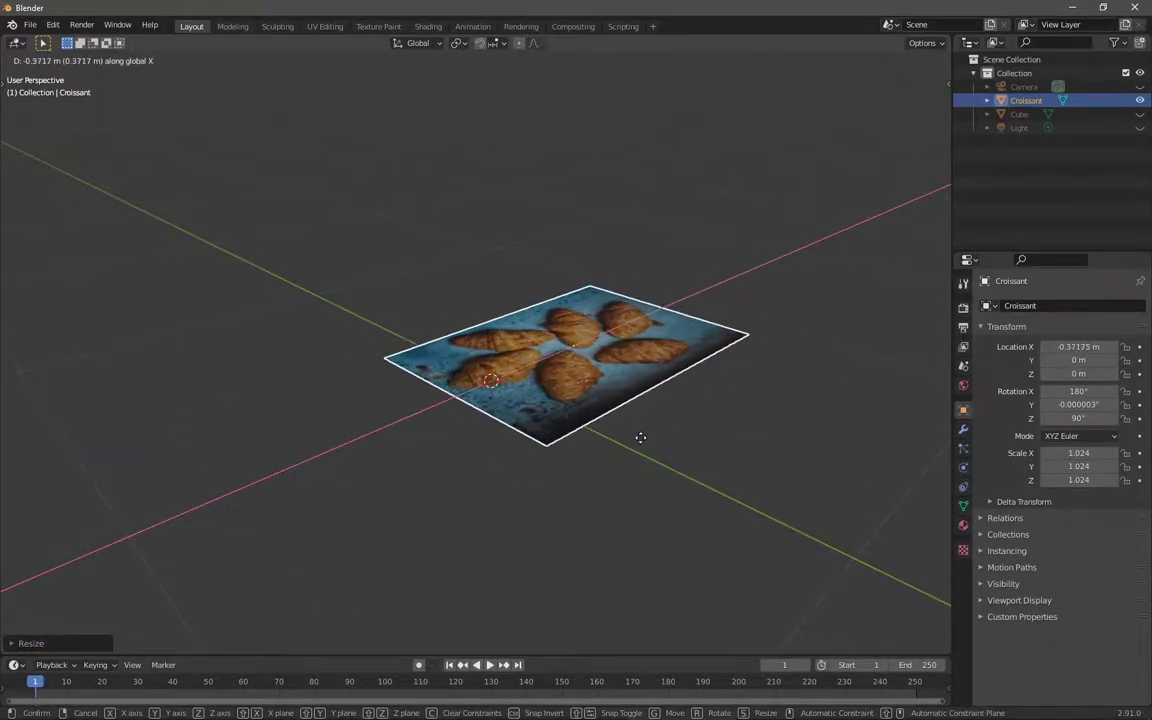
key("y")
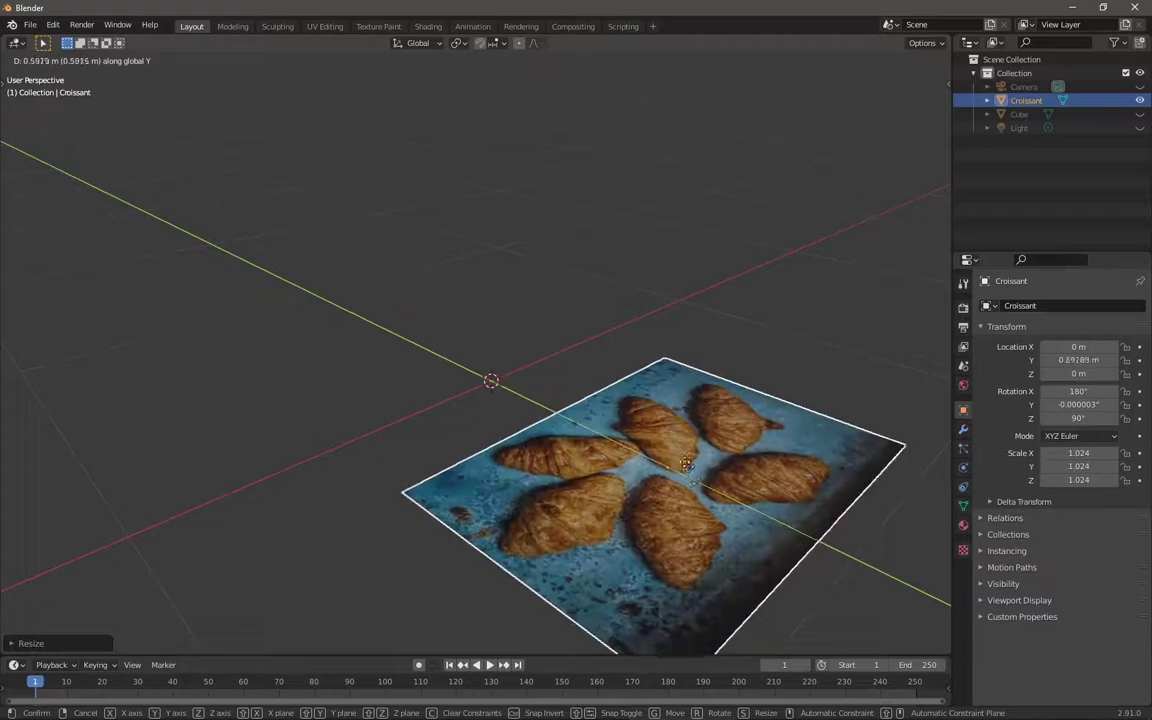
key("z")
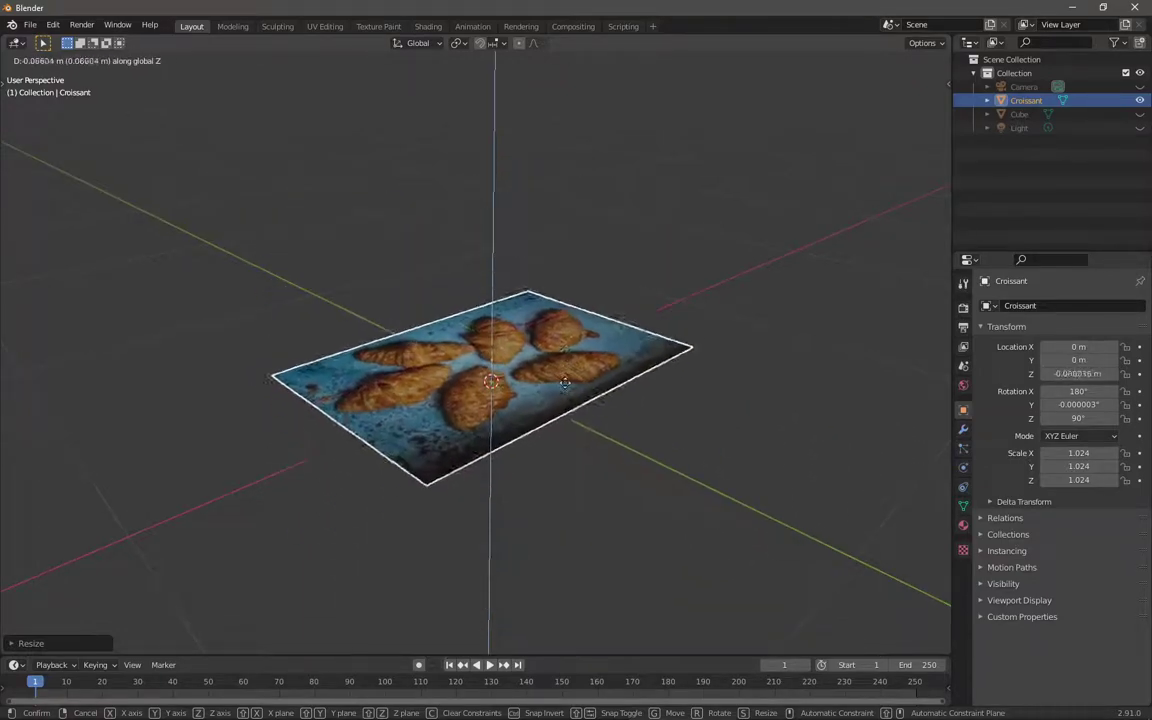
key("Escape")
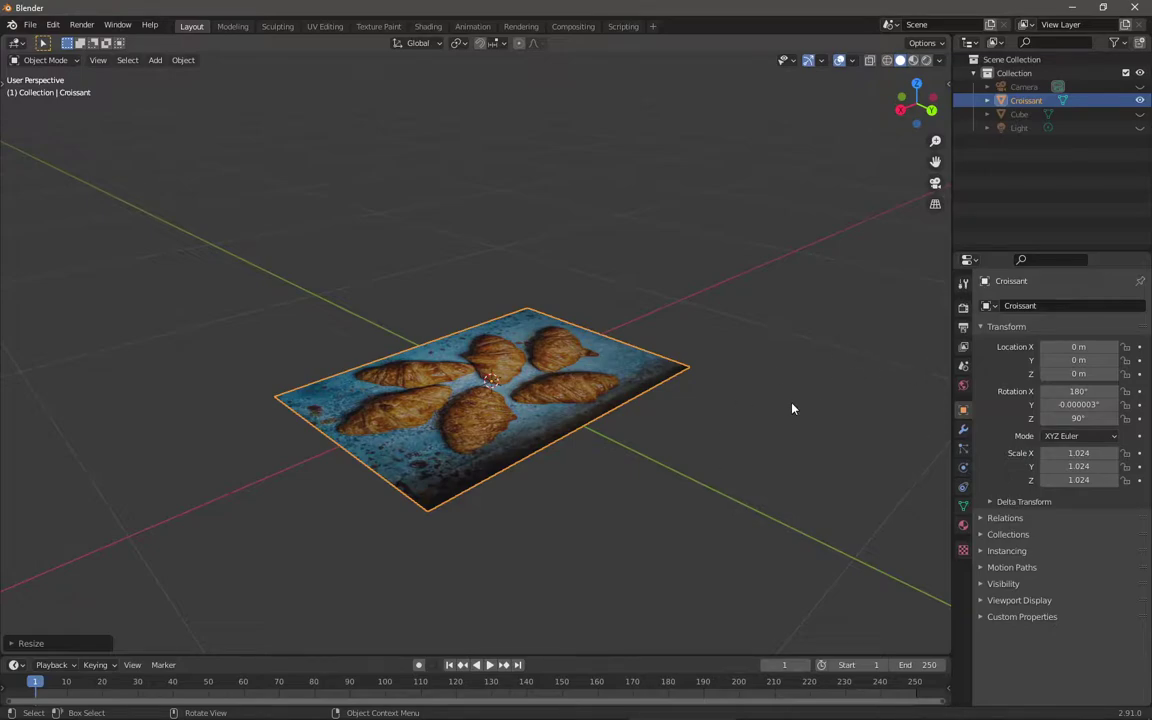
Step: Try rotating the Croissant plane about the global X and Y axes and with X locked, cancelling the rotation
middle_click_drag(792, 408, 625, 414)
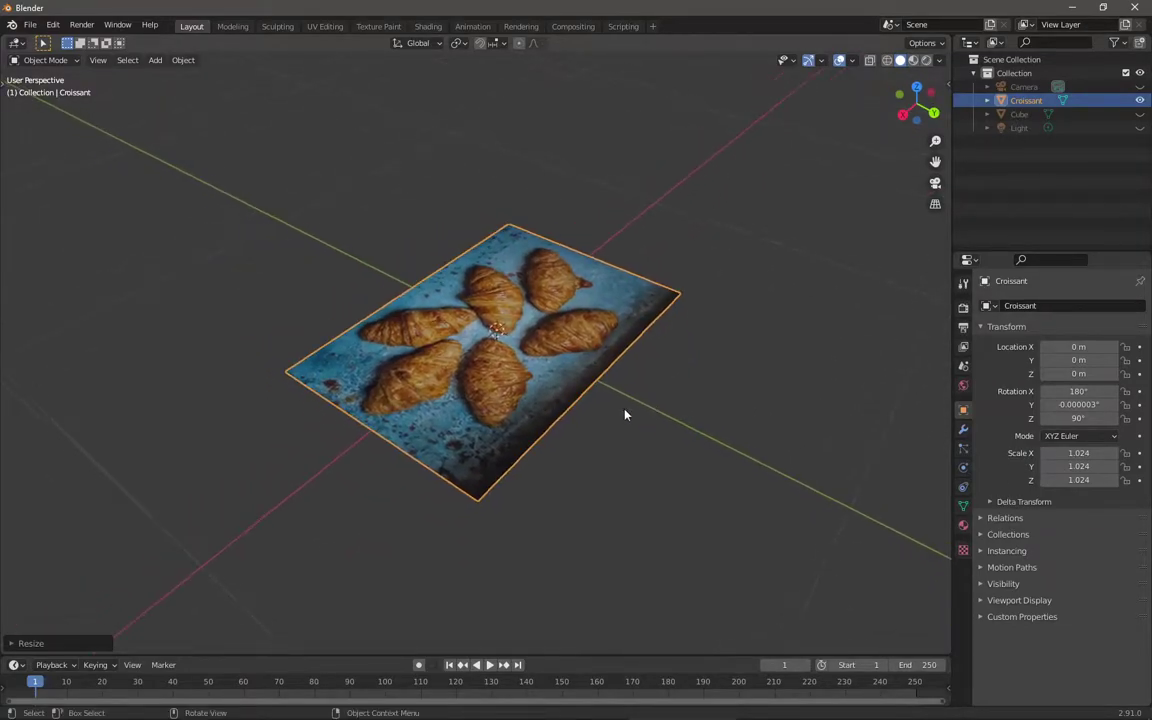
scroll(625, 414, "up", 4)
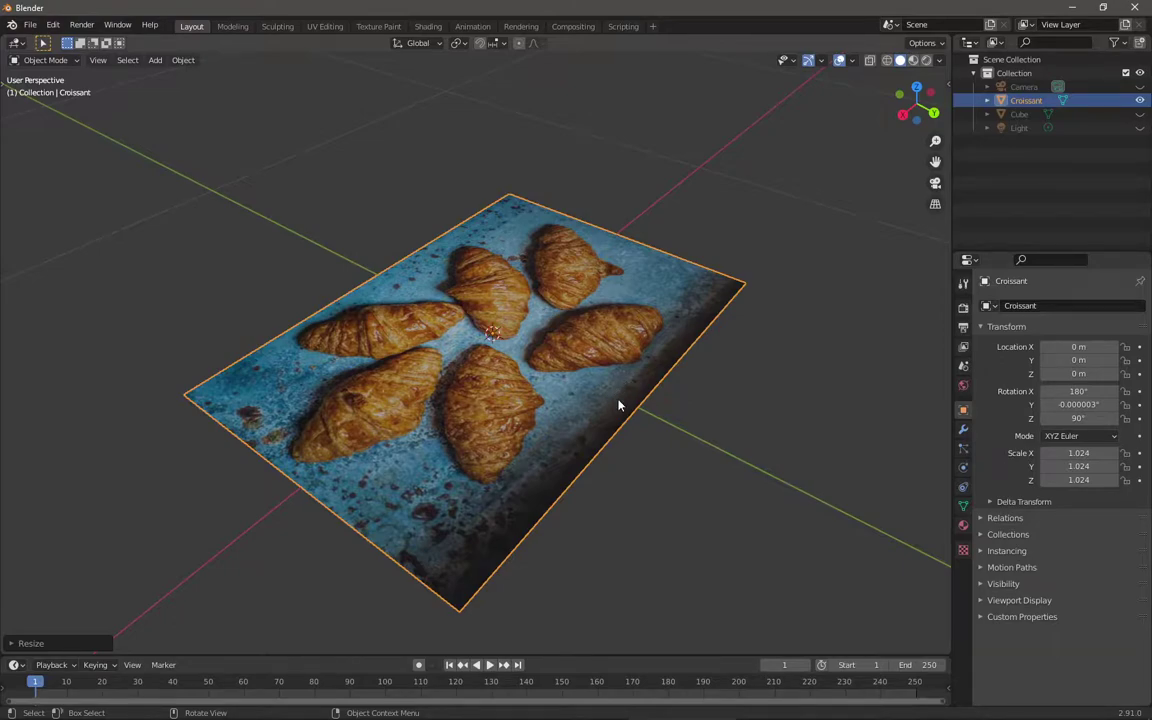
key("r")
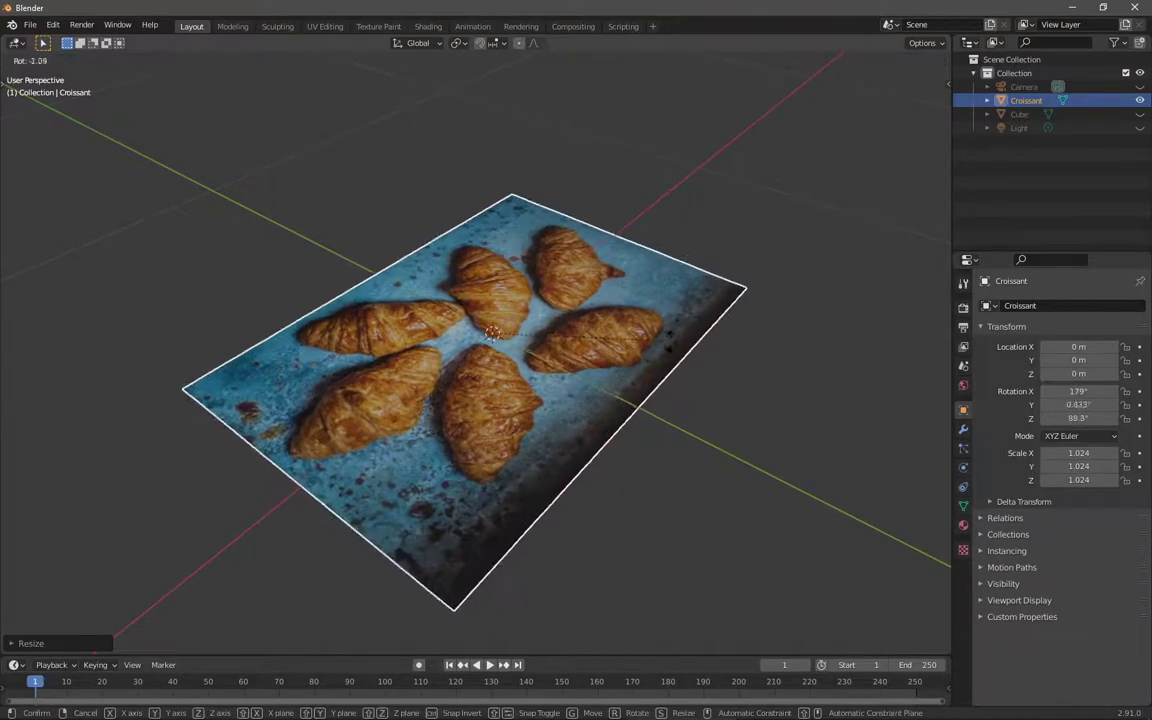
key("x")
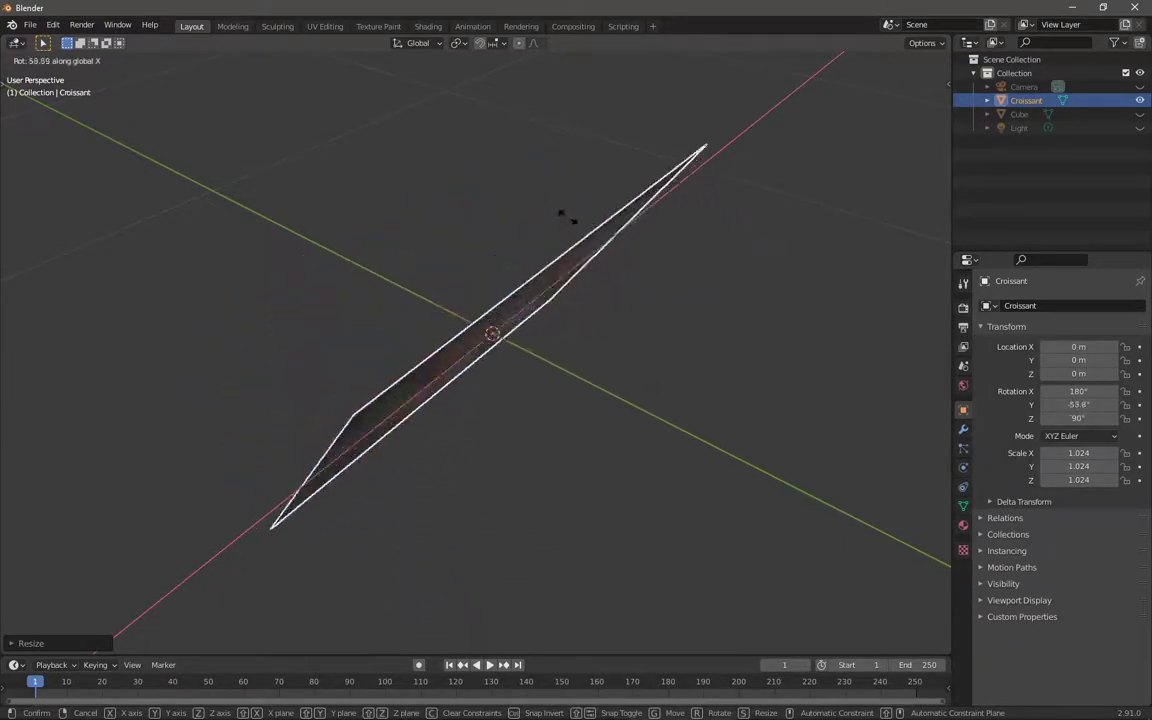
key("y")
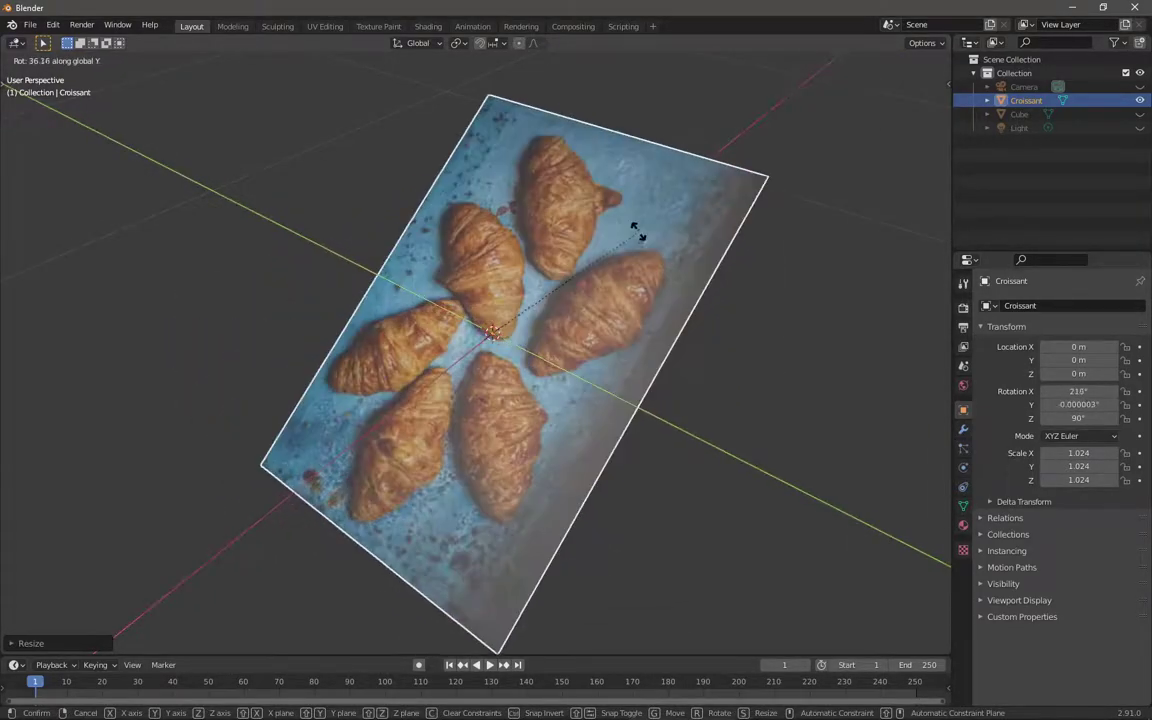
key("shift+x")
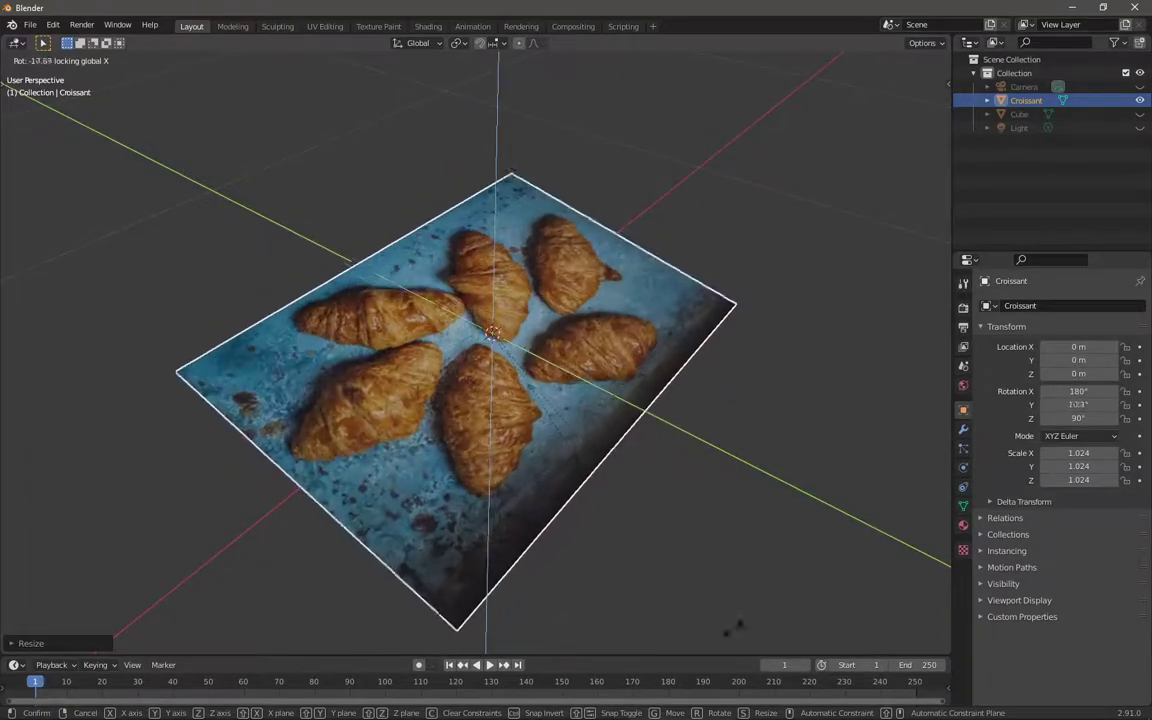
right_click(431, 315)
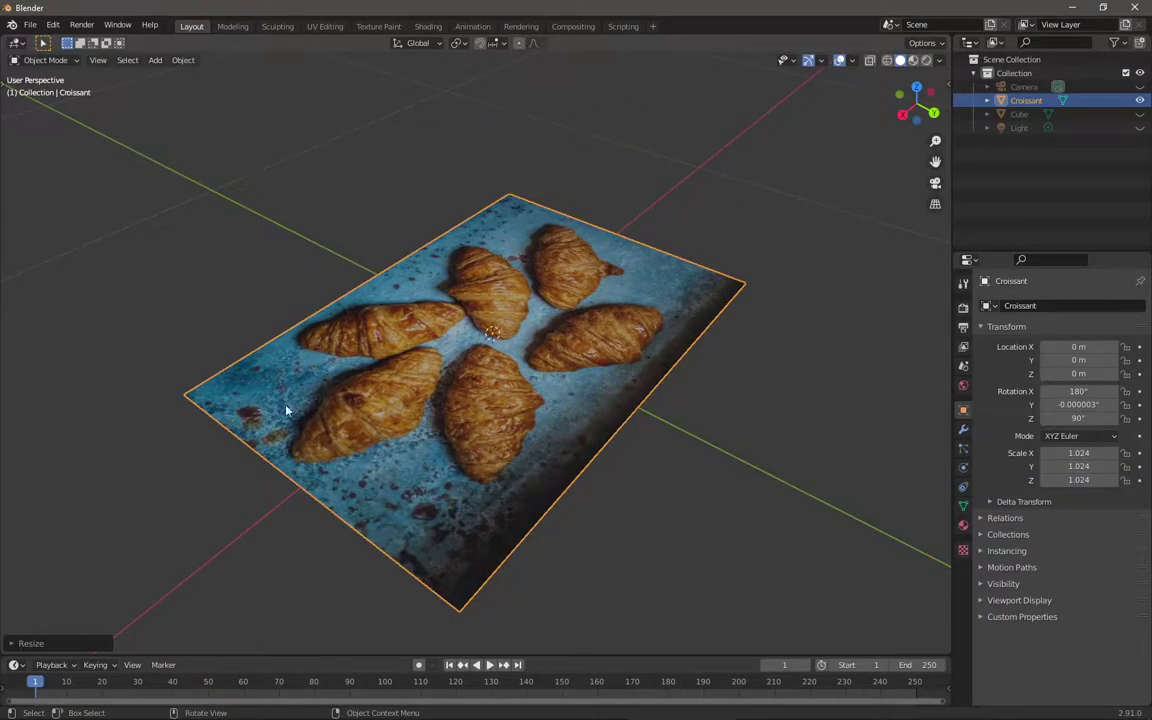
Step: Try scaling the Croissant plane along the global X axis only, cancelling the scale
key("s")
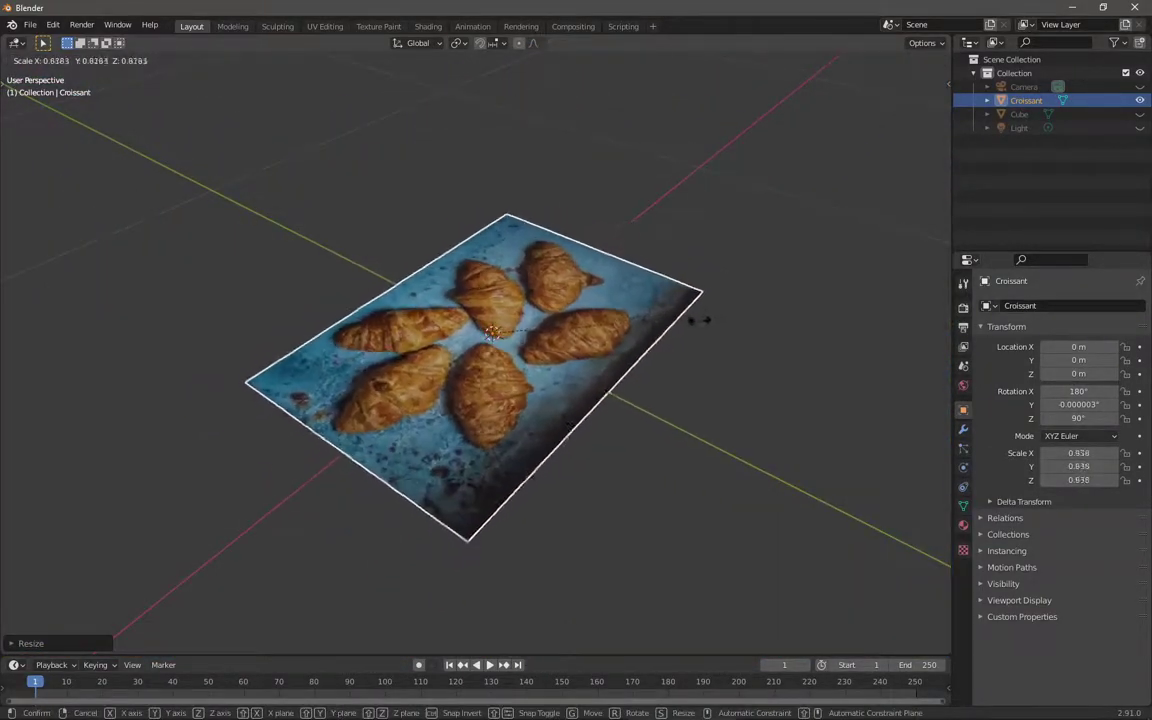
key("x")
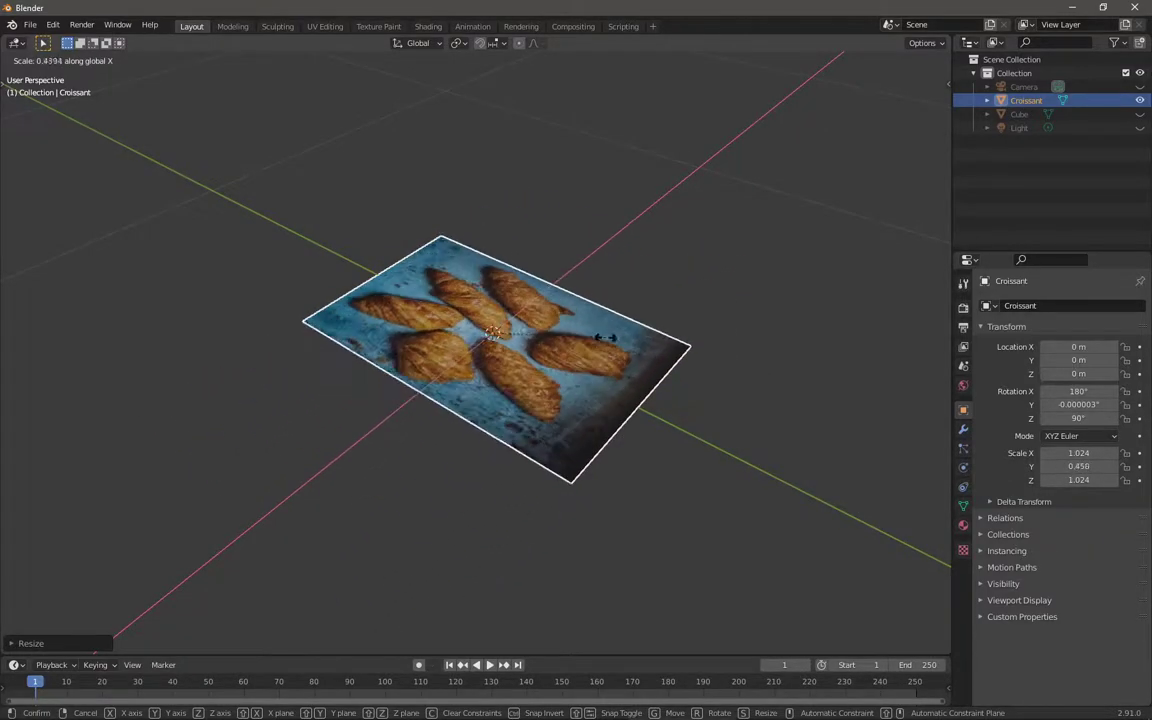
right_click(665, 355)
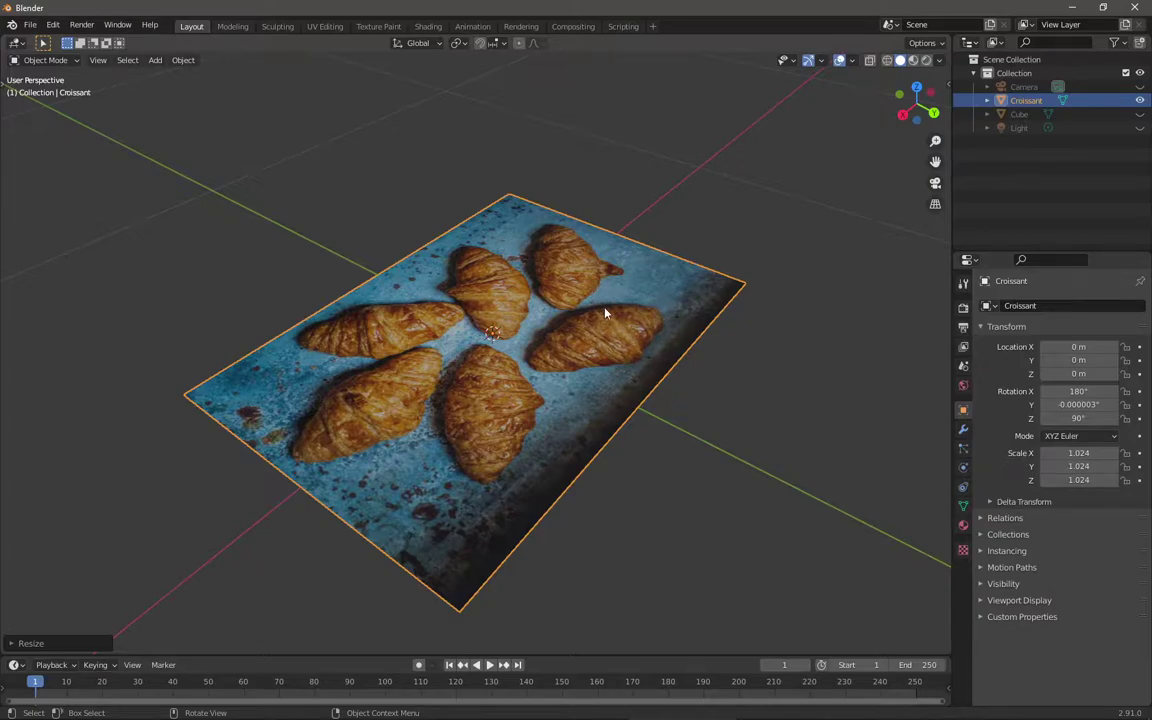
Step: Collapse the Croissant plane's Transform properties, trying and cancelling a free move before and after
key("g")
right_click(629, 290)
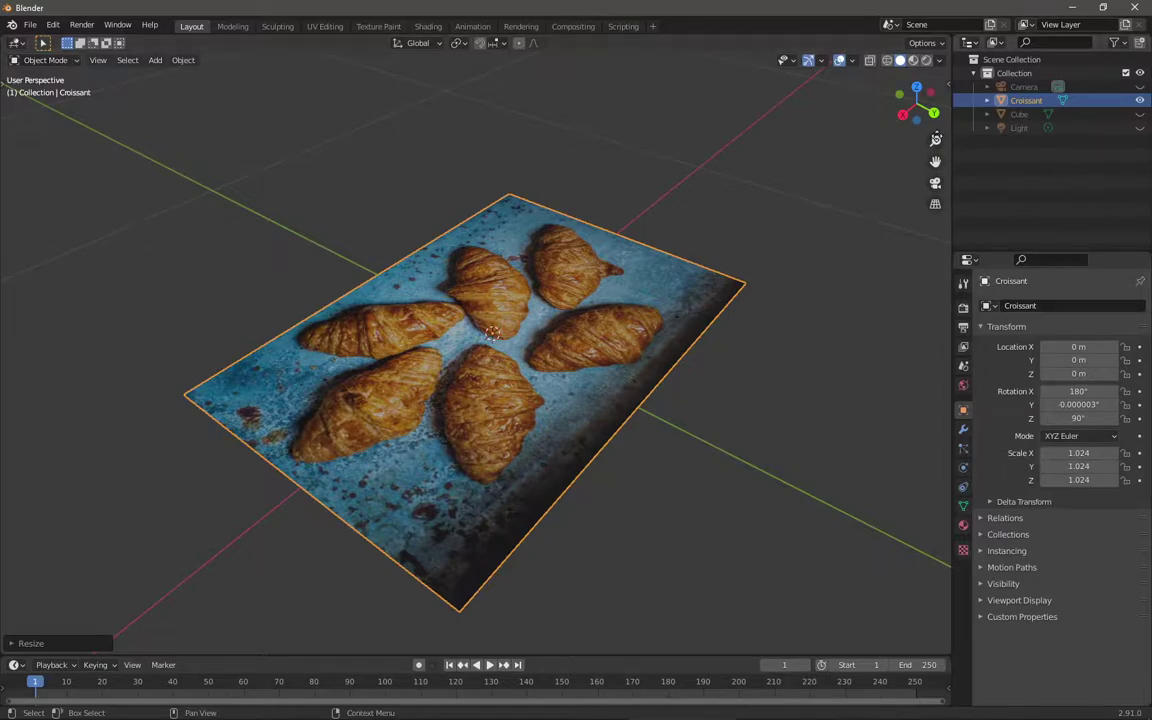
left_click(979, 331)
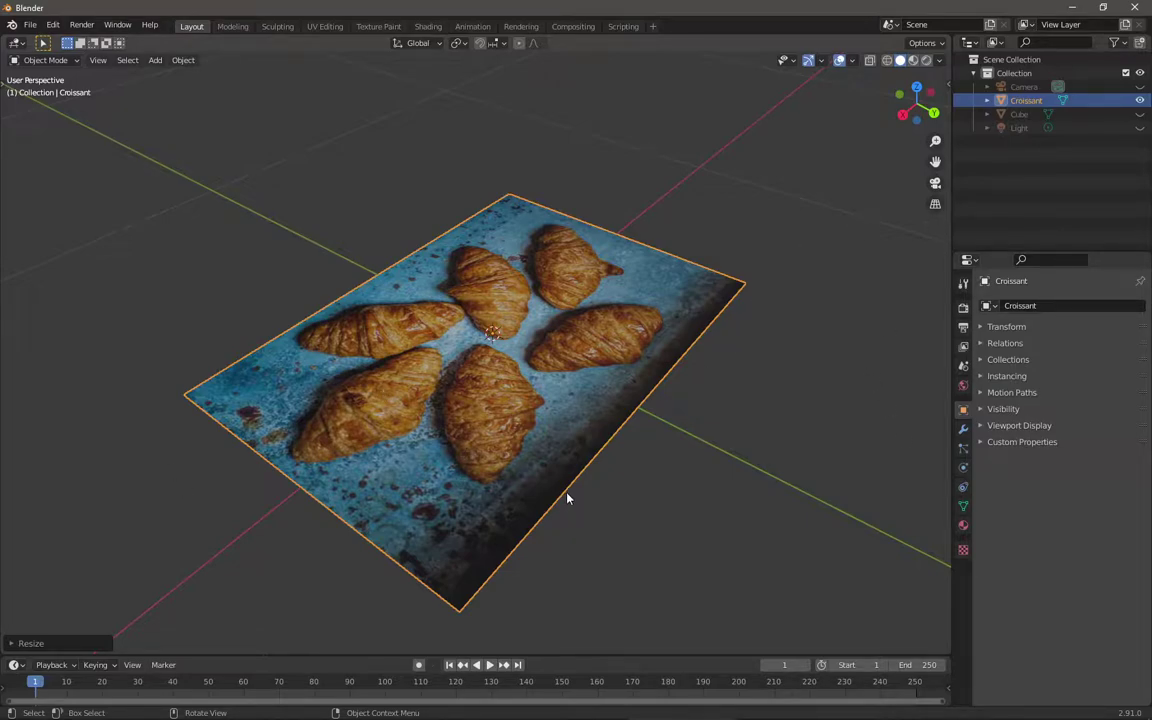
key("g")
right_click(573, 367)
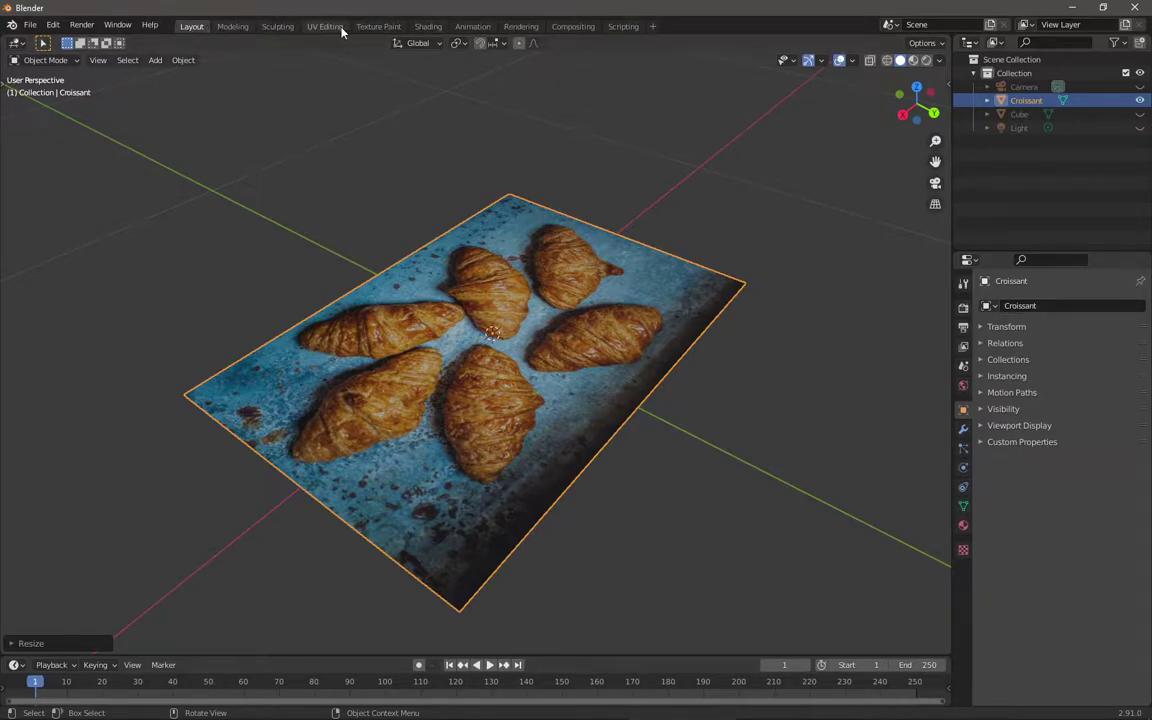
Step: In the Shading workspace, frame the Croissant plane and move the Croissant.jpg texture node clear of the Principled BSDF node
left_click(428, 26)
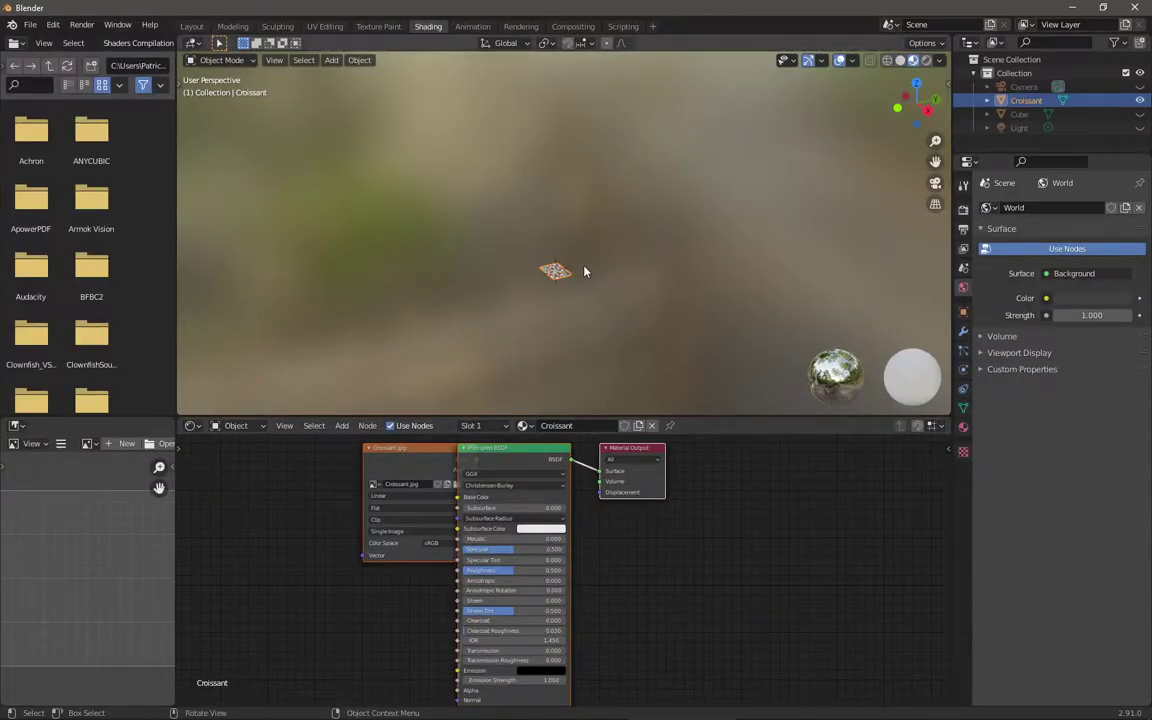
key("KP_Decimal")
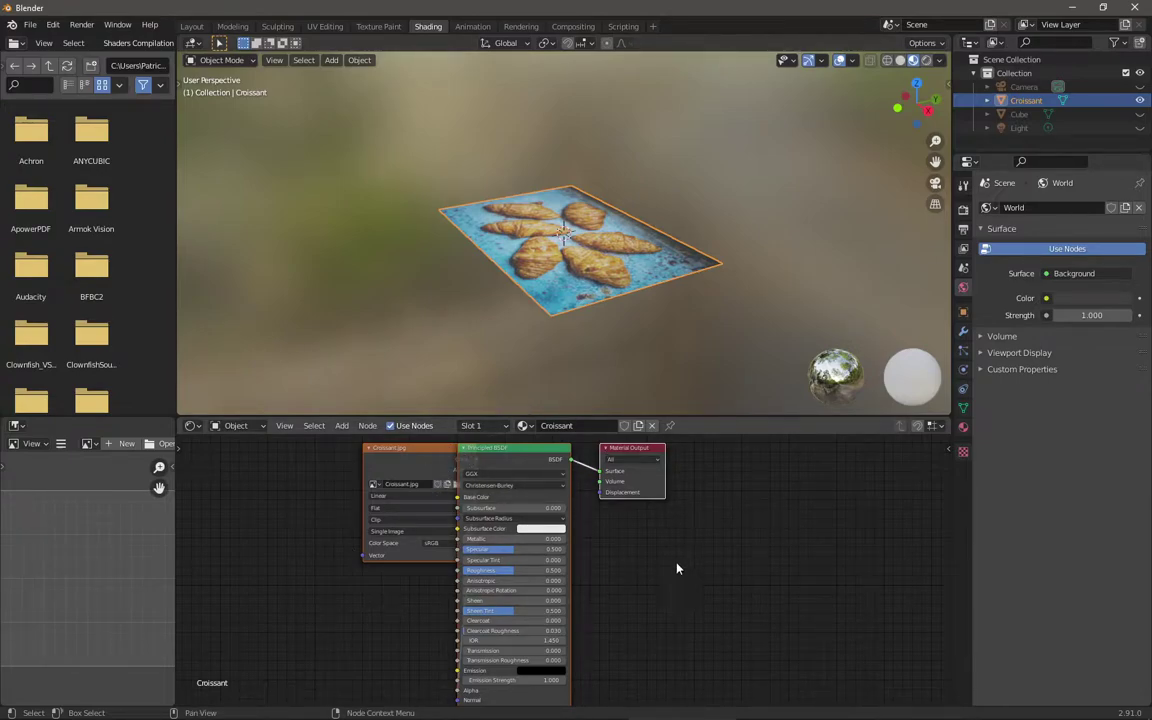
key("g")
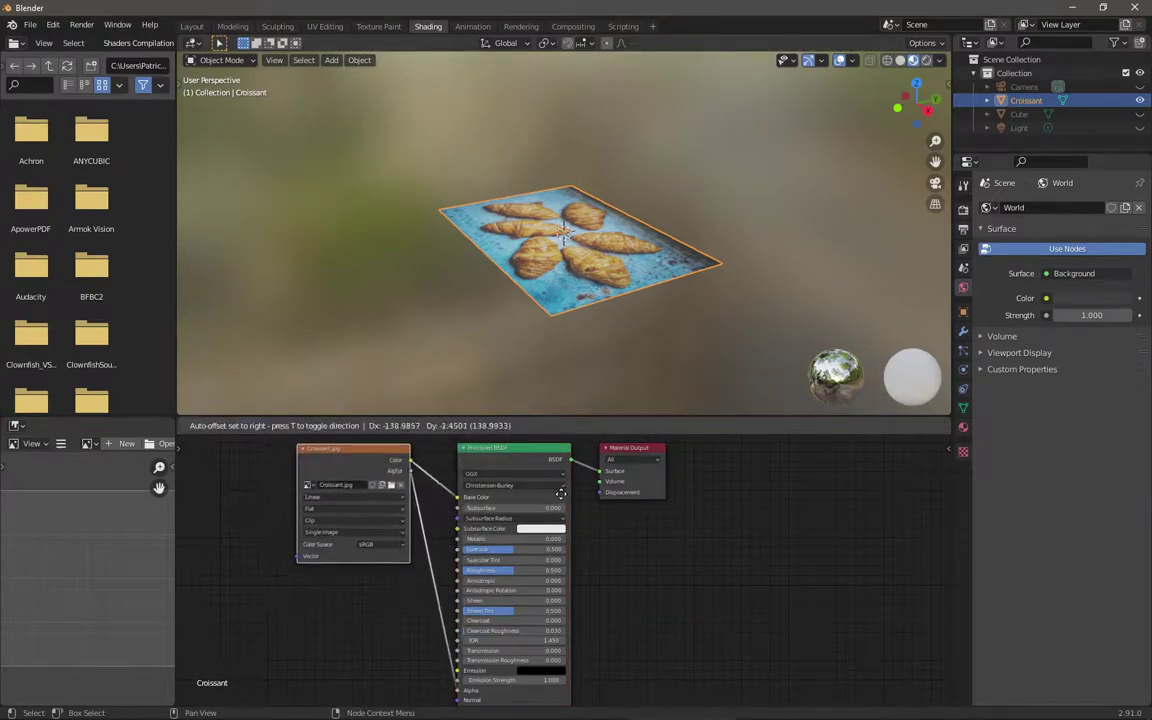
left_click(561, 493)
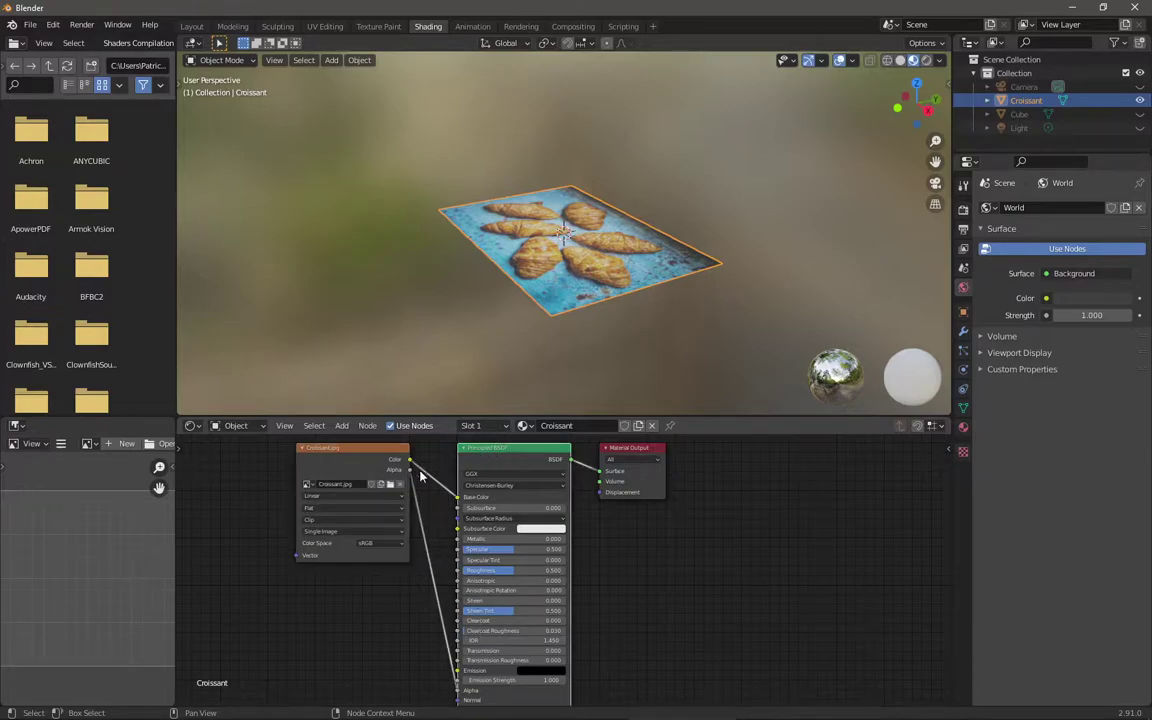
Step: Try moving the Material Output node along the Y axis, leaving it in its original place
left_click(645, 477)
key("g")
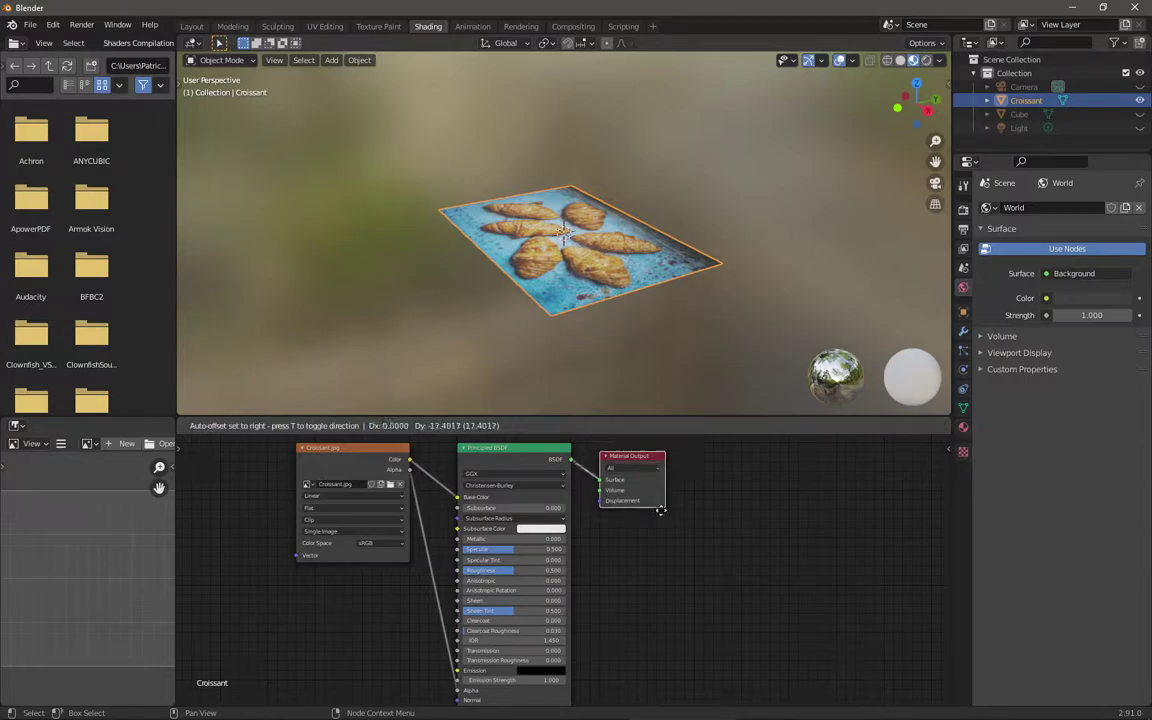
mouse_move(660, 510)
left_mouse_down()
mouse_move(715, 490)
mouse_move(668, 512)
mouse_move(658, 496)
left_mouse_up()
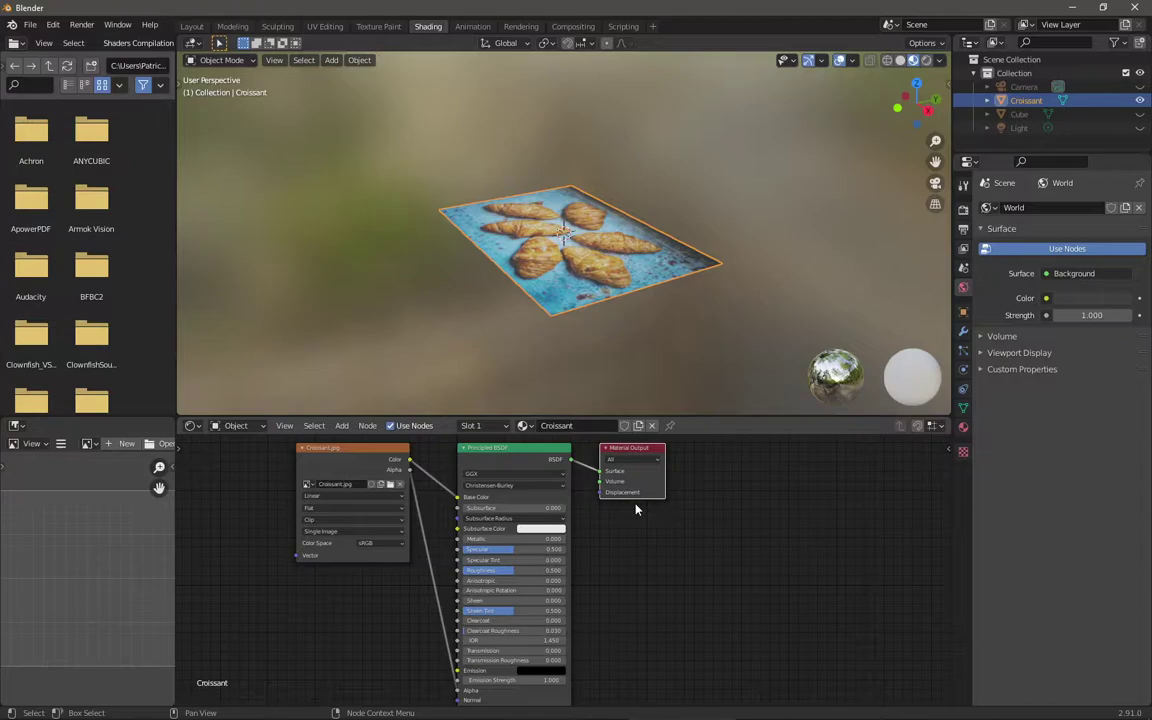
Step: Return to the Layout workspace and show the Croissant plane enlarged in top orthographic view
left_click(191, 26)
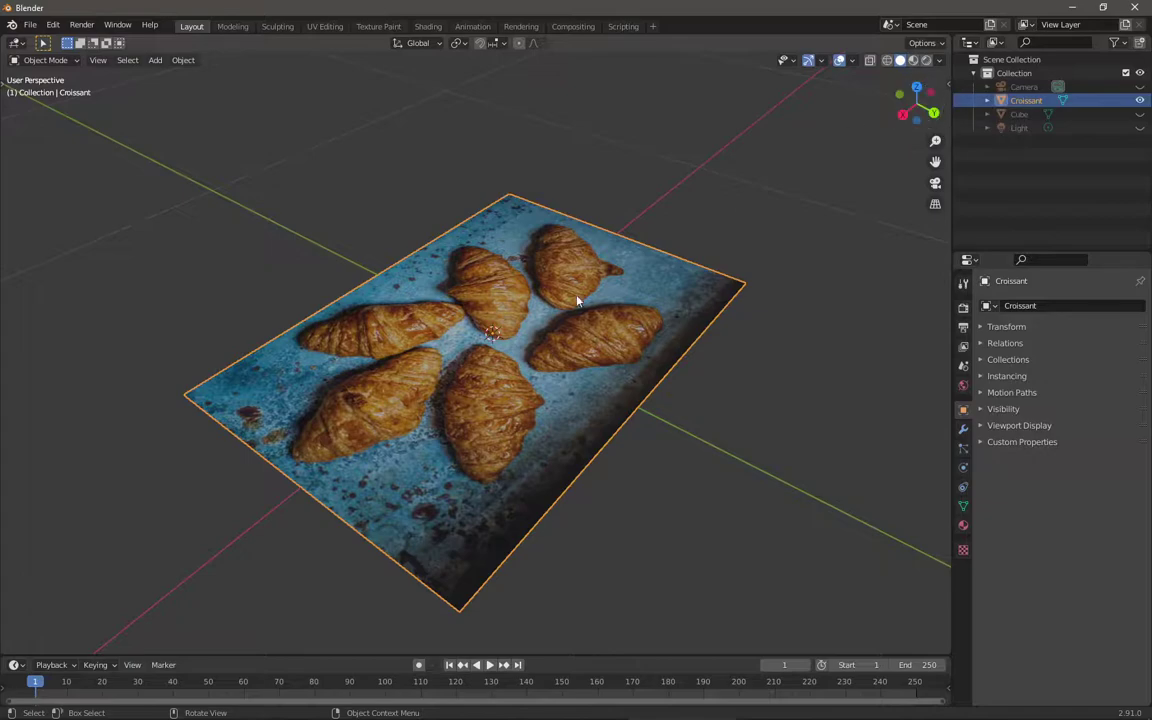
left_click(916, 88)
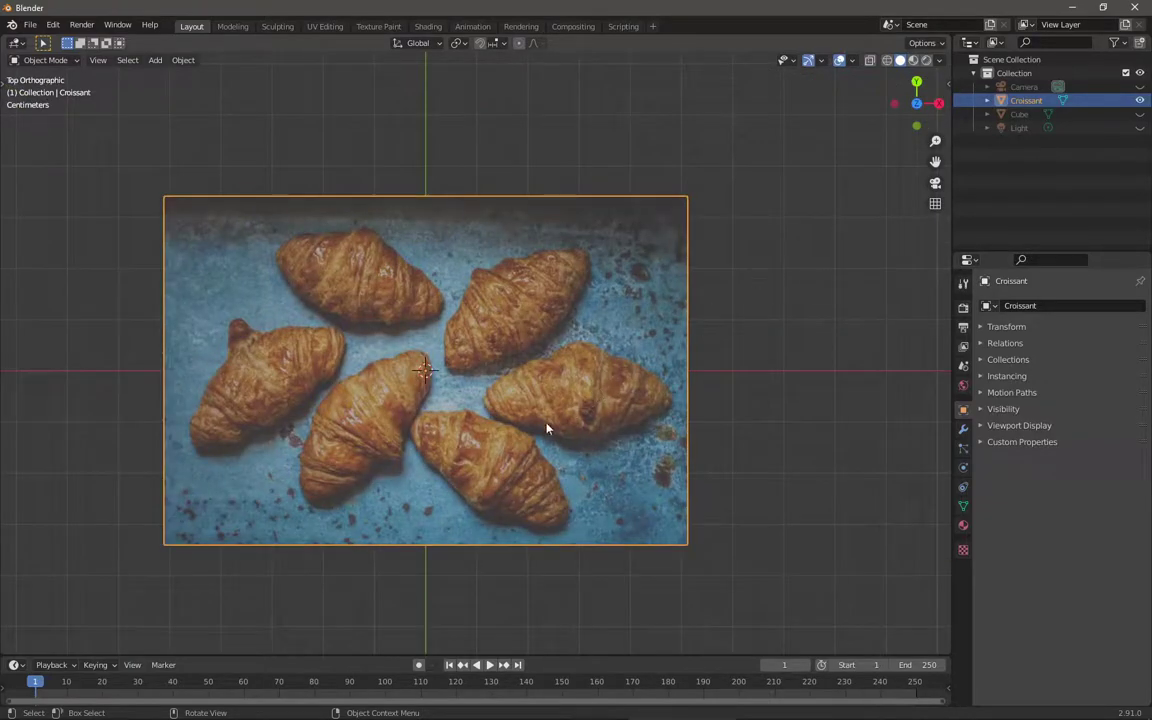
middle_click_drag(471, 380, 592, 375, "shift")
scroll(545, 350, "up", 2)
middle_click_drag(728, 352, 632, 405, "shift")
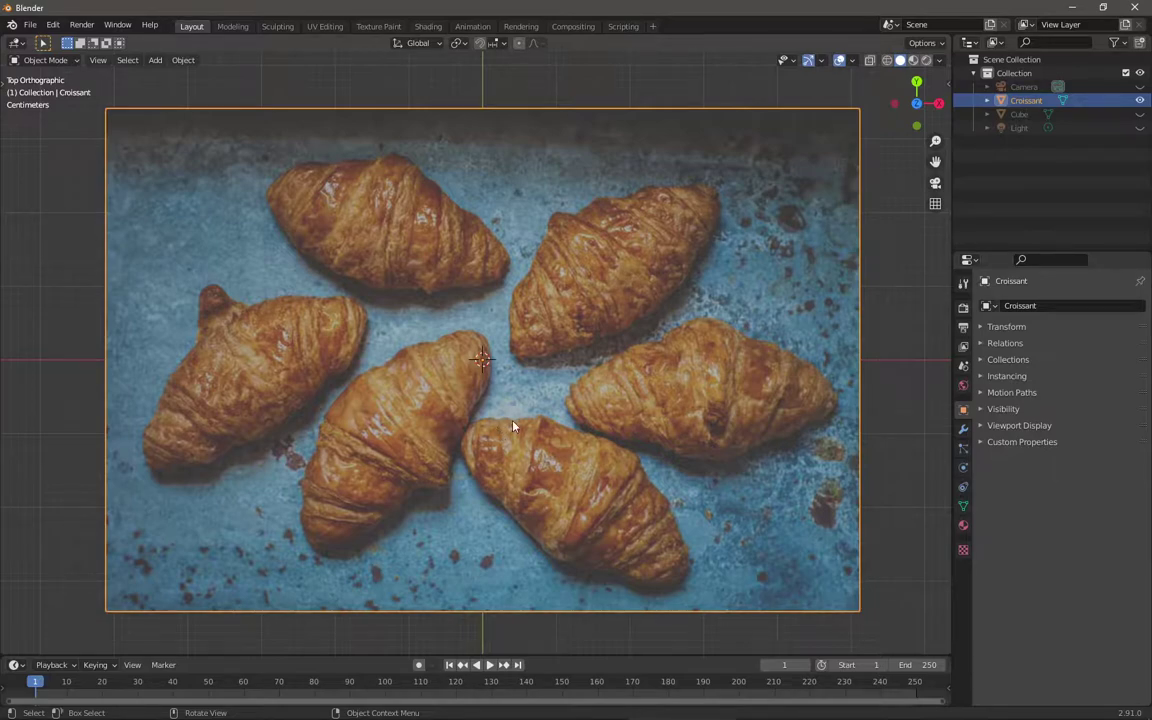
middle_click_drag(513, 426, 527, 420, "shift")
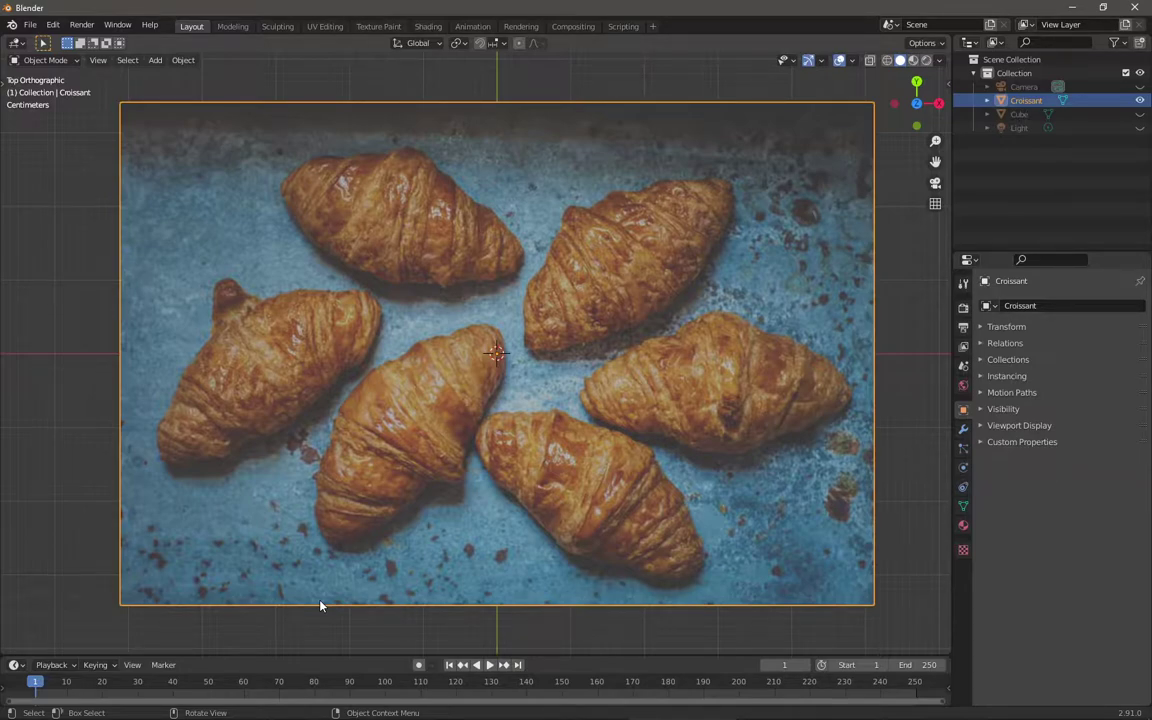
Step: Show the Croissant plane's modifier properties and examine the croissants in the image up close
left_click(963, 428)
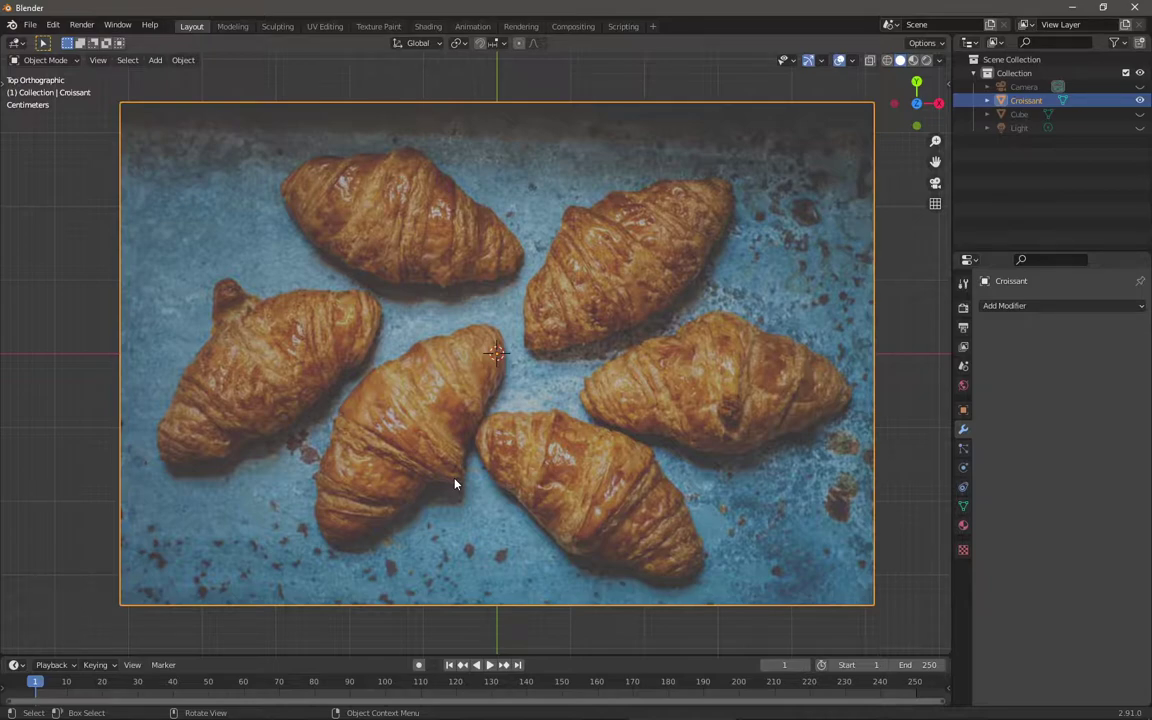
scroll(532, 416, "up", 5)
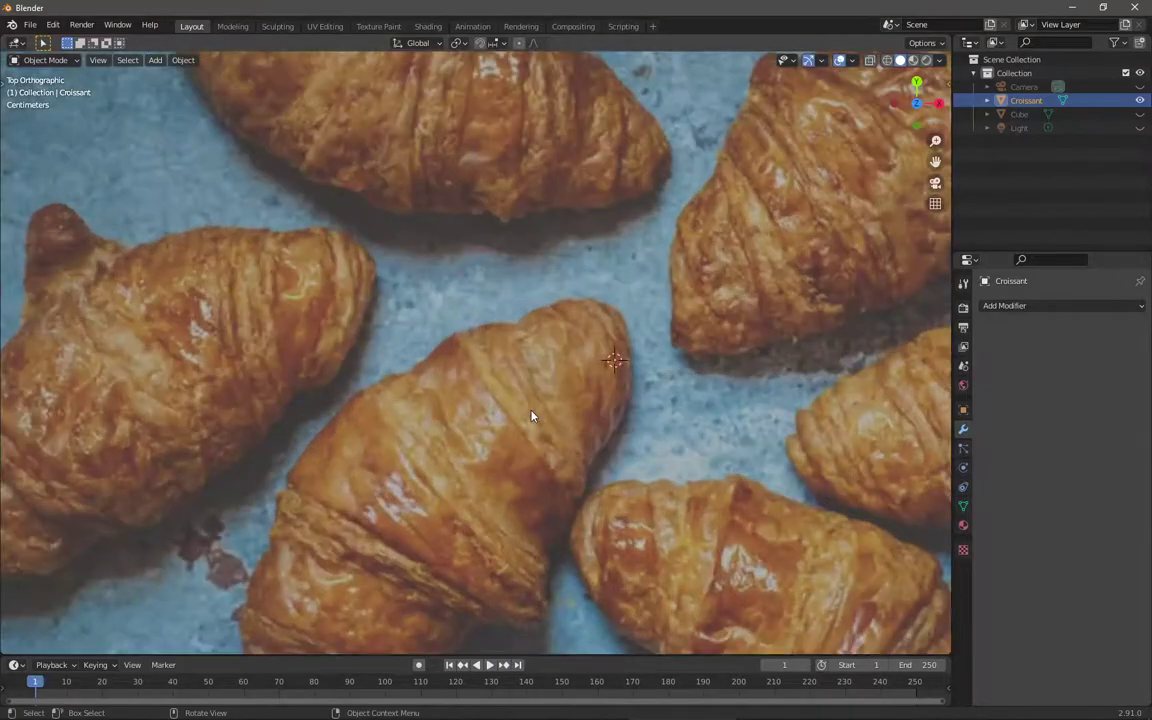
scroll(619, 296, "down", 5)
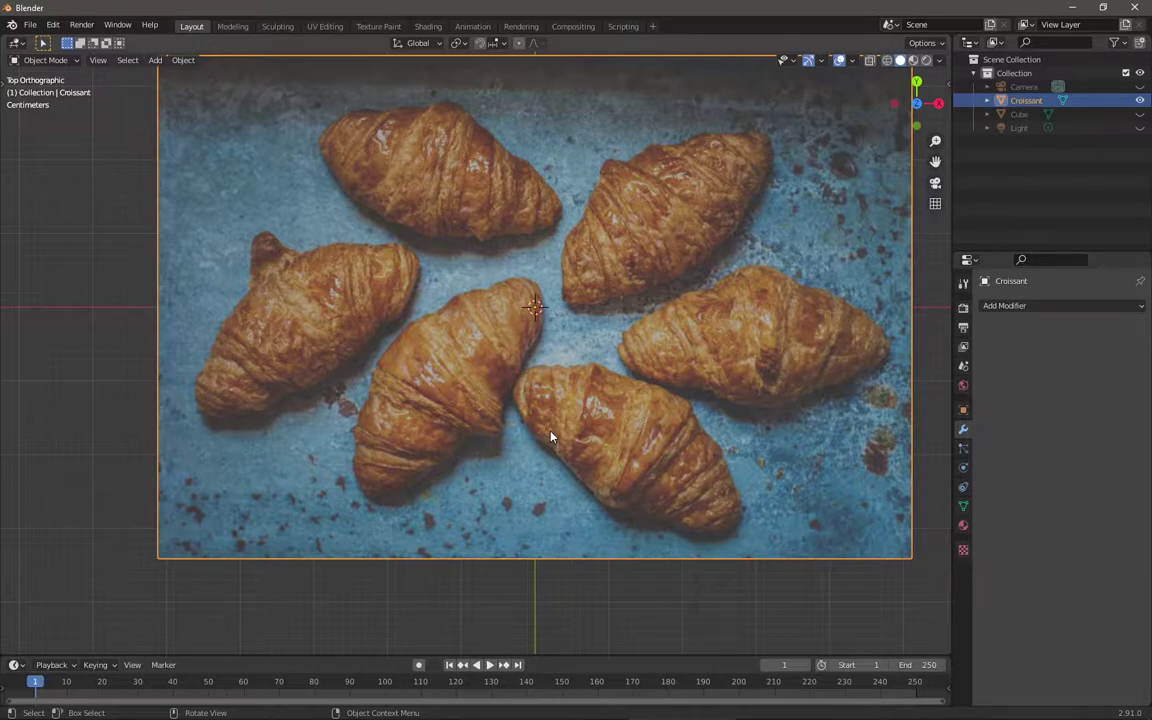
Step: Select the Croissant plane in the top view and try moving it
middle_click_drag(717, 289, 711, 312, "shift")
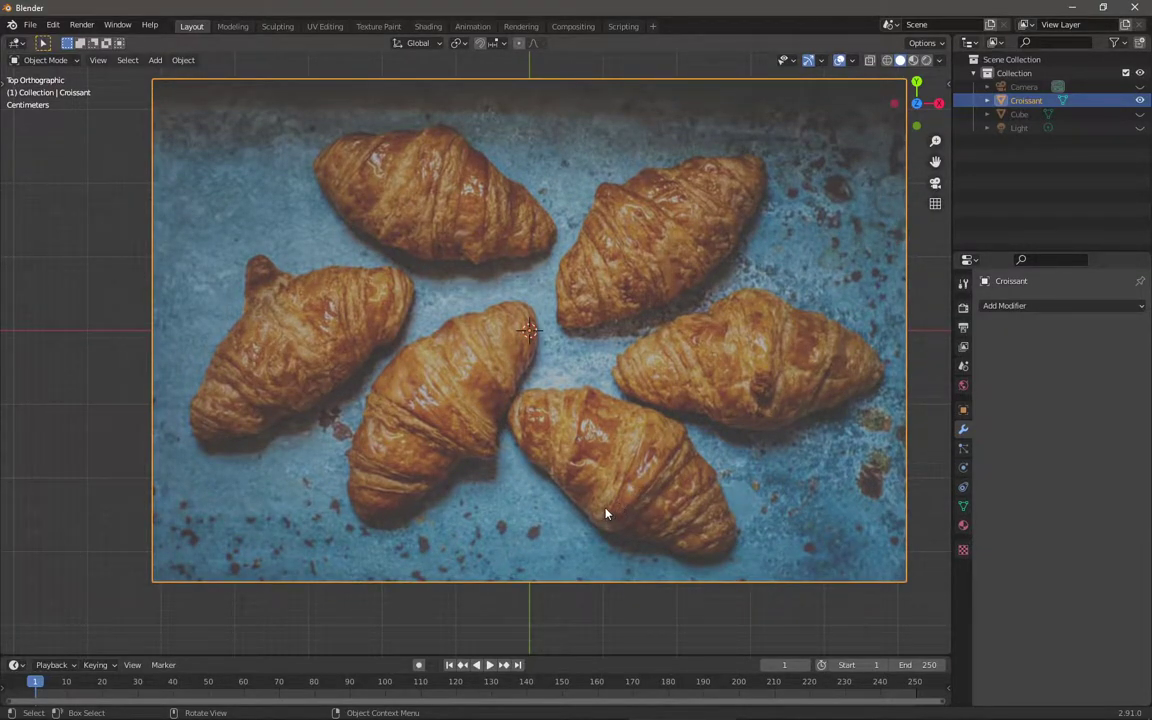
scroll(536, 421, "up", 1, "shift")
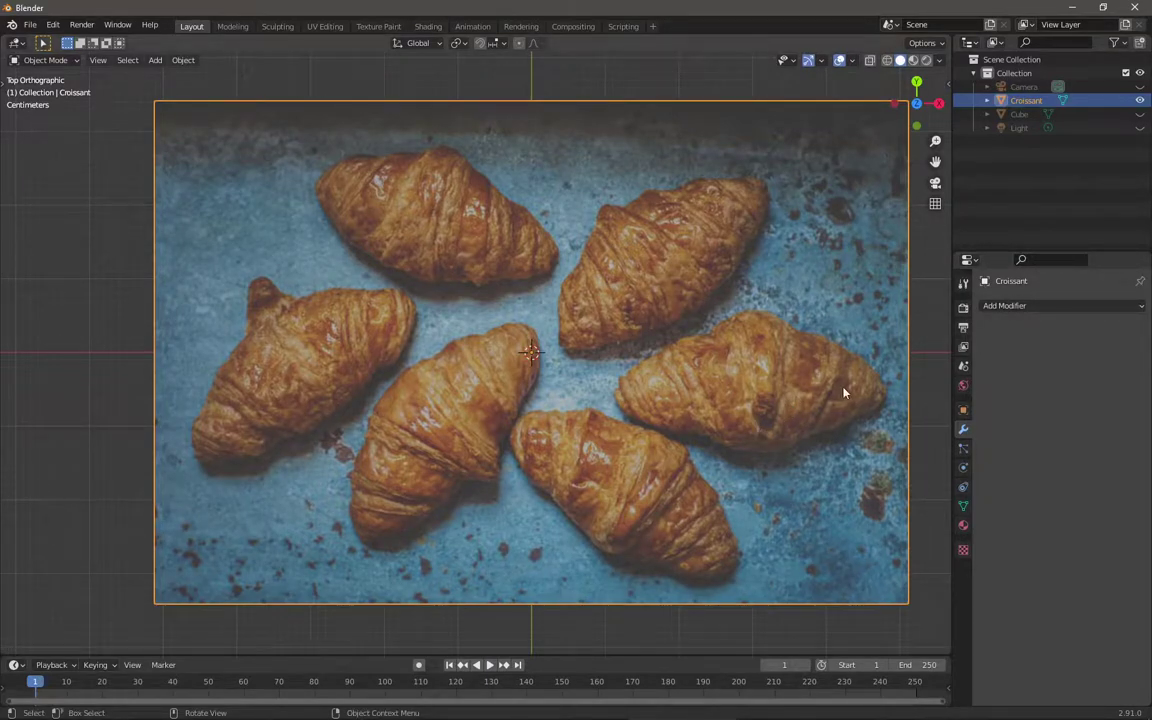
left_click(923, 343)
left_click(795, 290)
left_click(659, 86)
left_click(604, 303)
key("g")
right_click(345, 350)
Step: Change the Outliner area into a 3D Viewport and view the Croissant plane in it at an angle
mouse_move(583, 656)
left_mouse_down()
mouse_move(581, 609)
mouse_move(583, 654)
left_mouse_up()
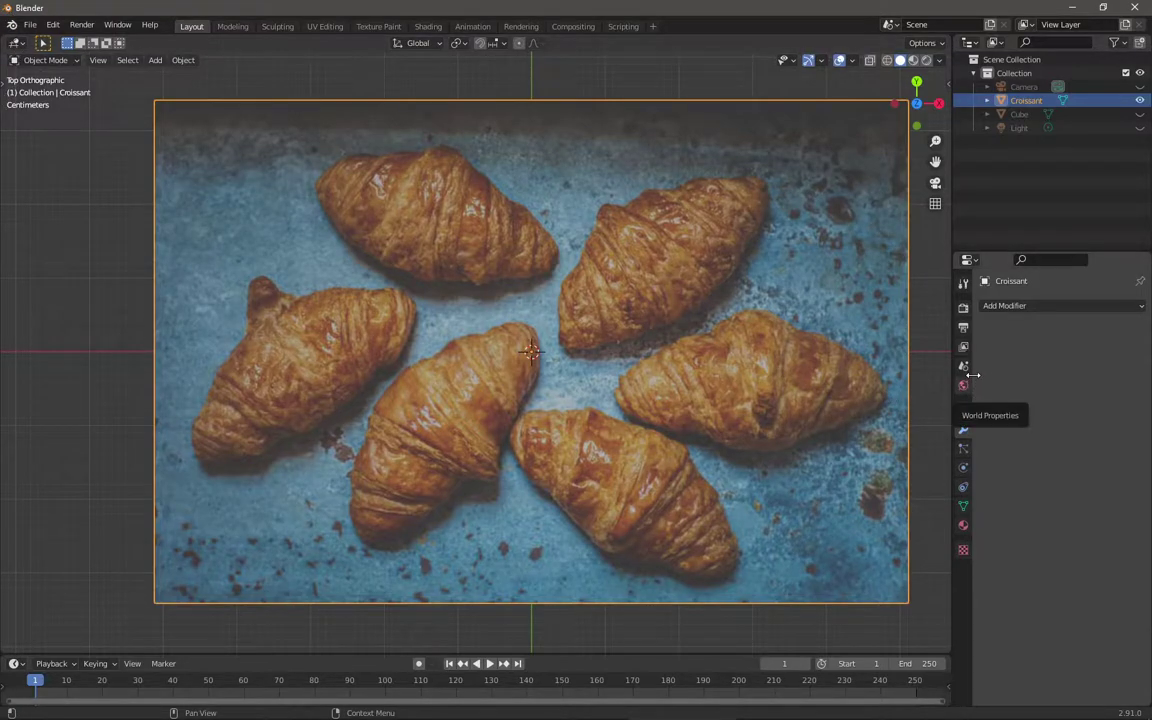
left_click(969, 260)
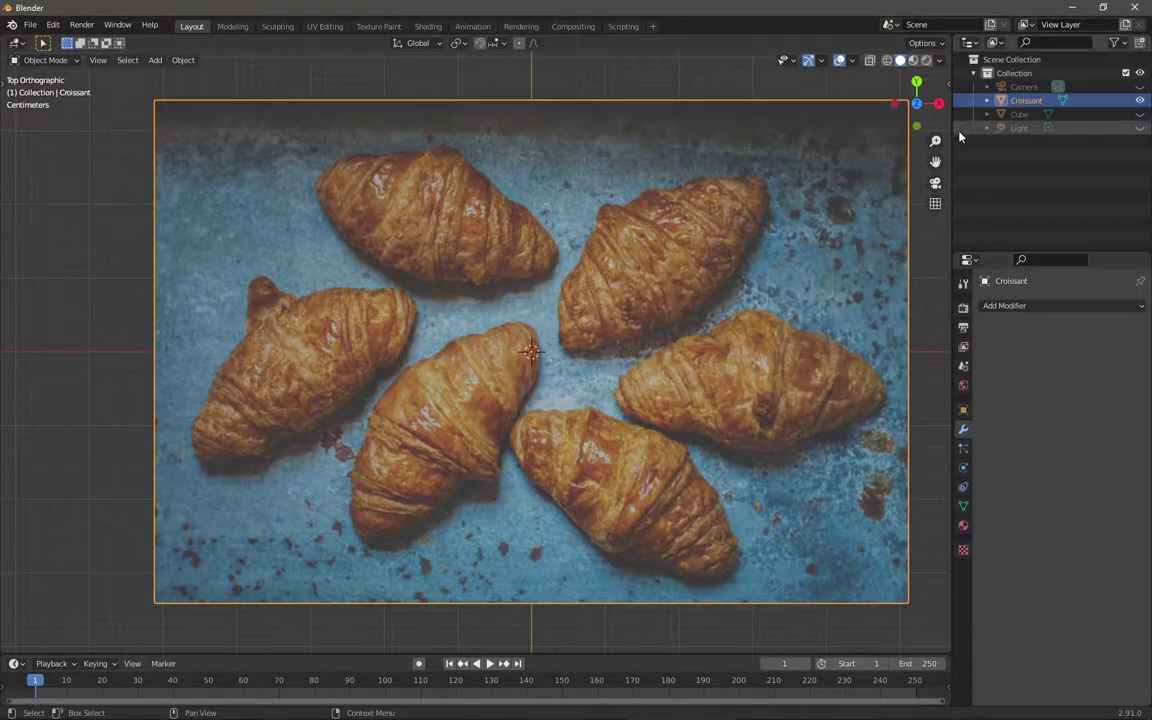
left_click(970, 43)
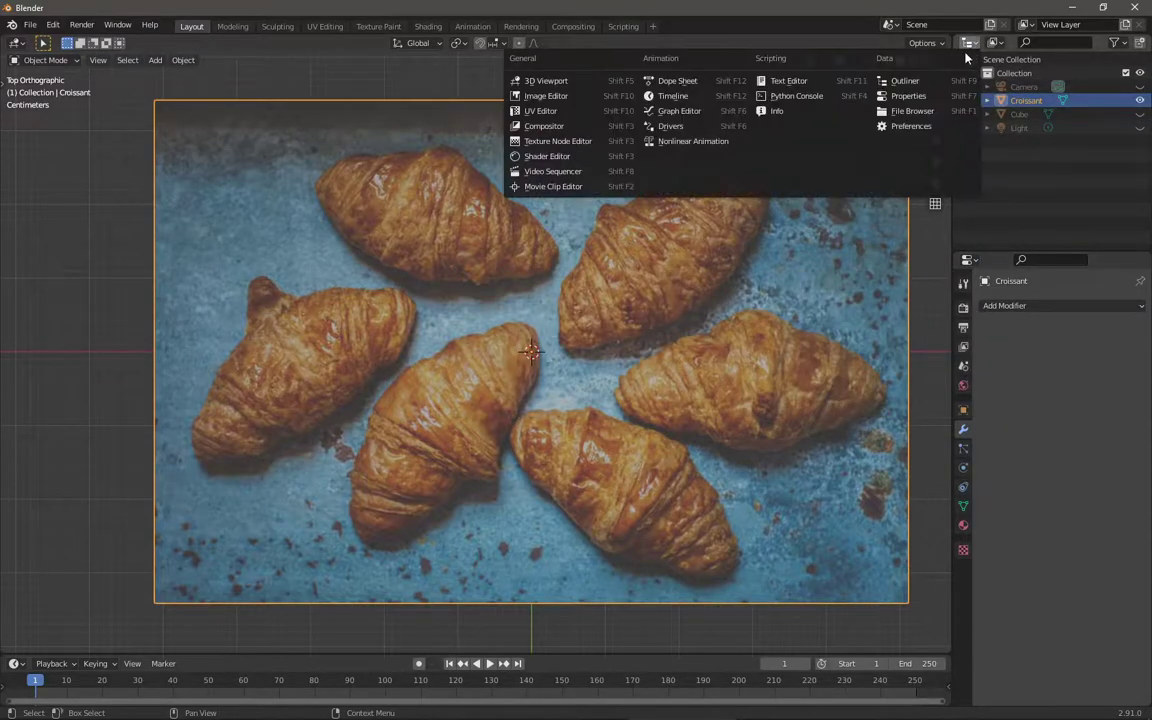
left_click(545, 80)
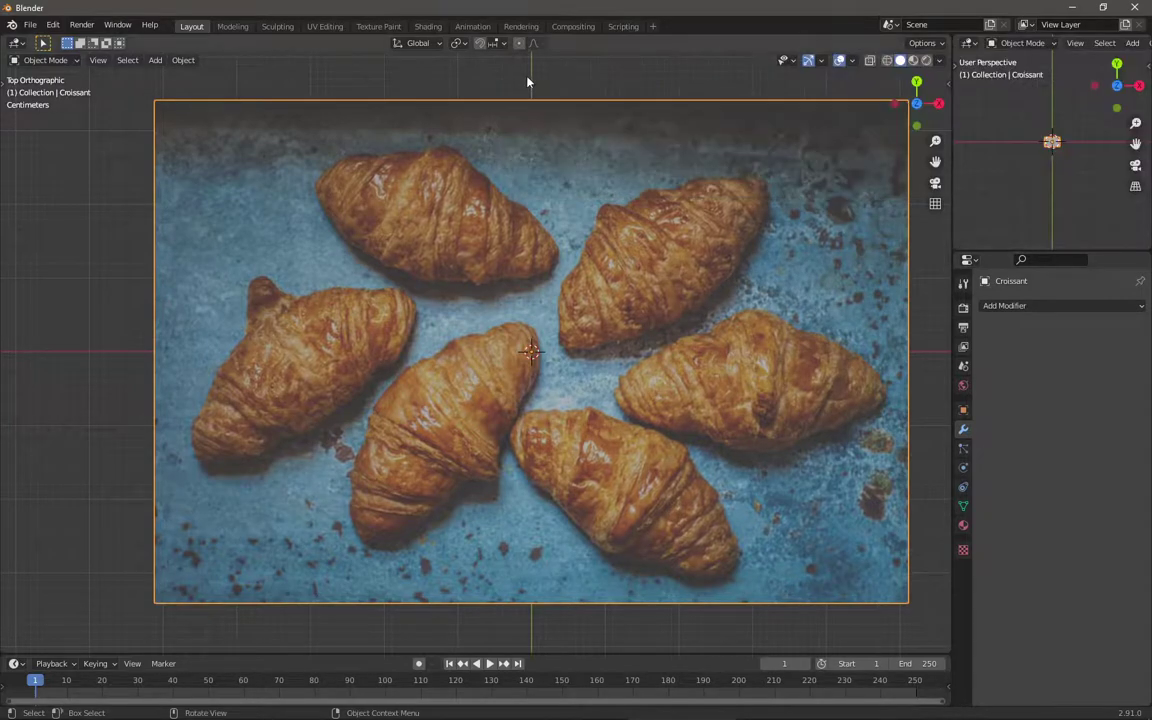
scroll(1050, 155, "up", 8)
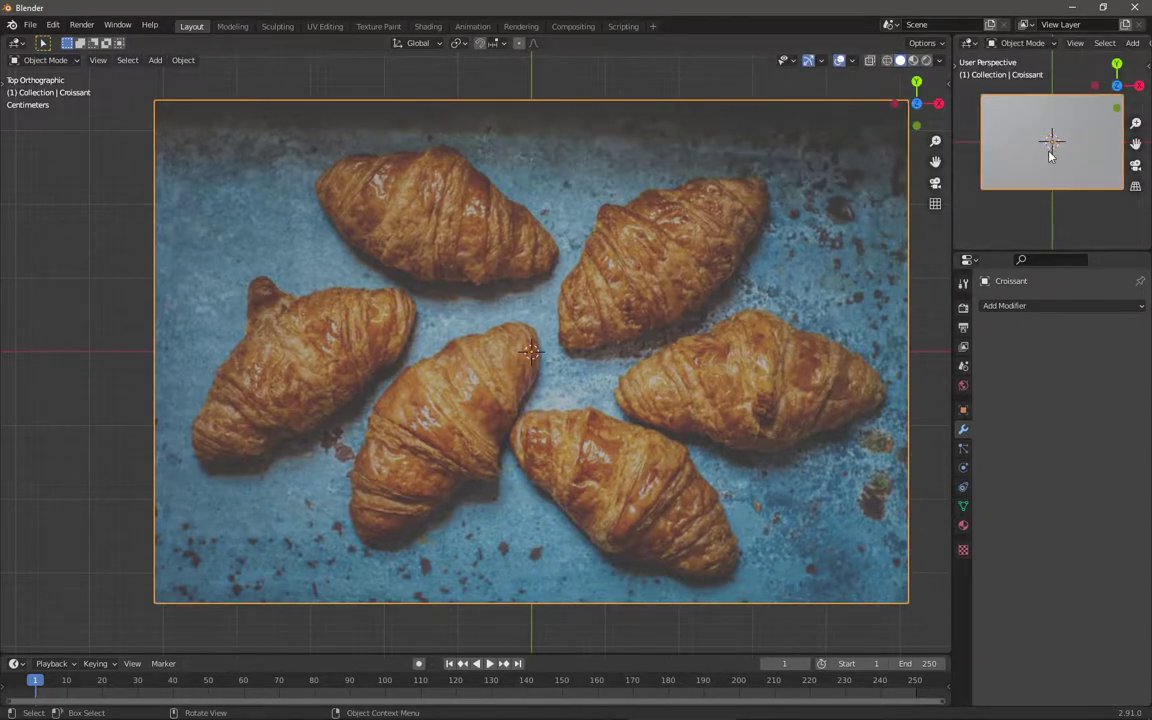
middle_click_drag(1075, 147, 1091, 94)
scroll(1130, 63, "down", 3)
scroll(1128, 46, "down", 13)
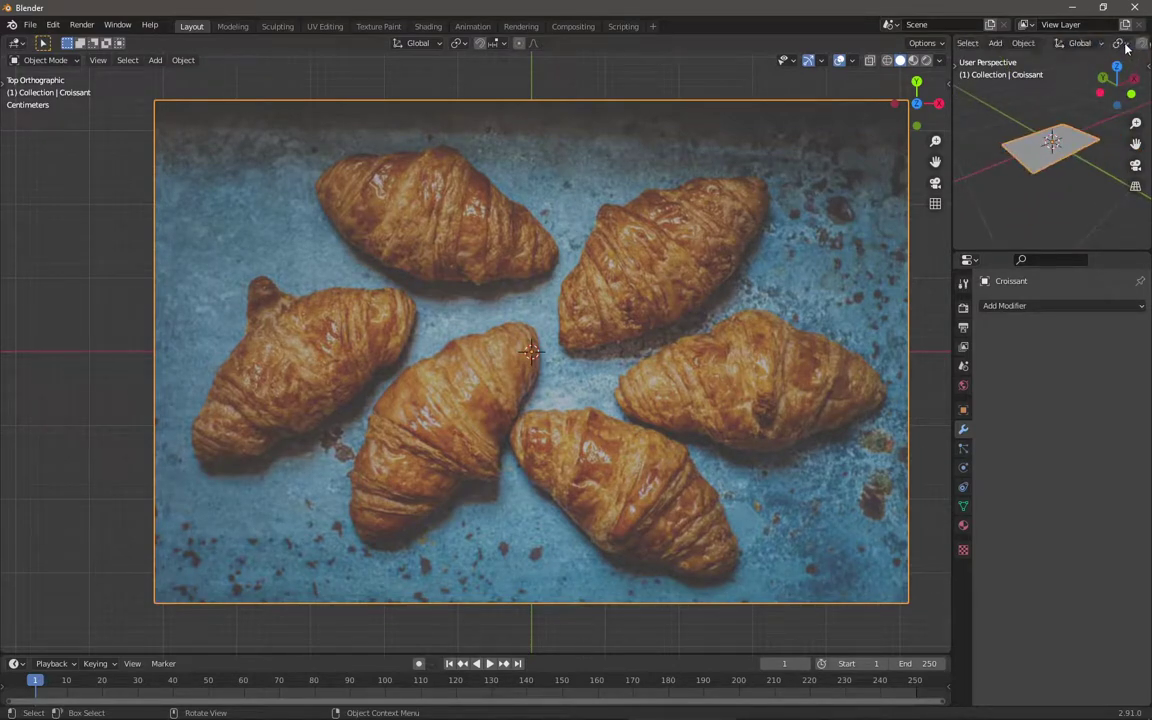
Step: Display the new perspective viewport in Material Preview shading with the croissants enlarged
left_click(1113, 43)
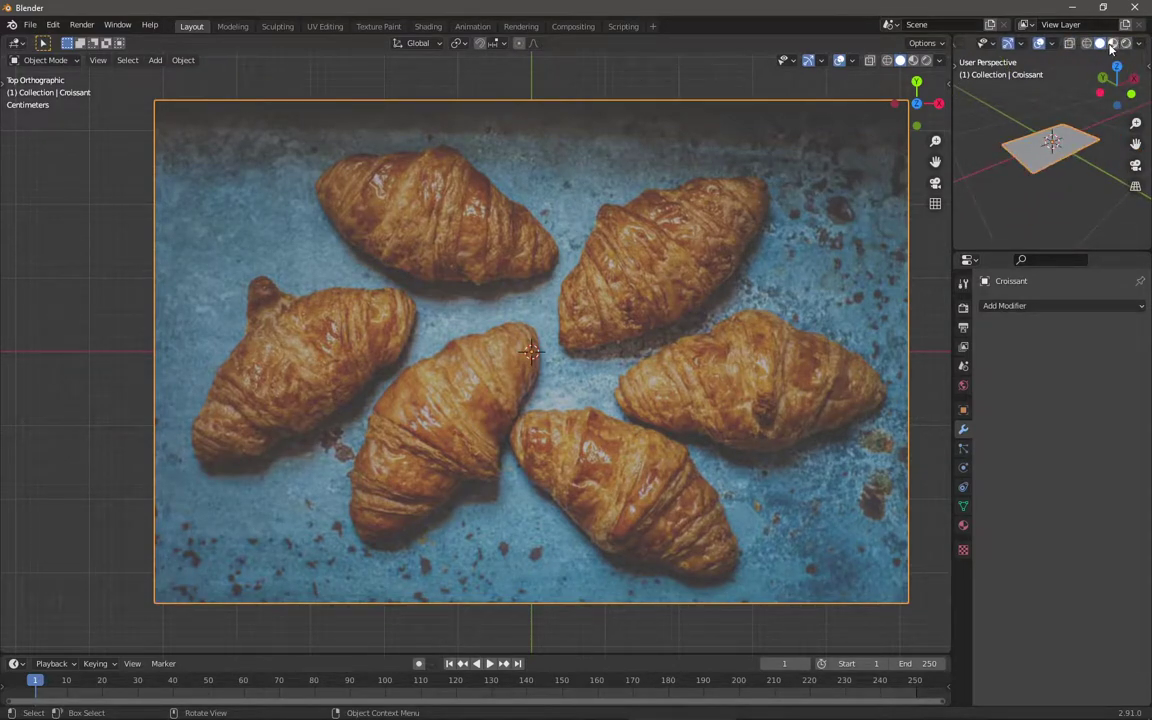
scroll(1077, 200, "up", 8)
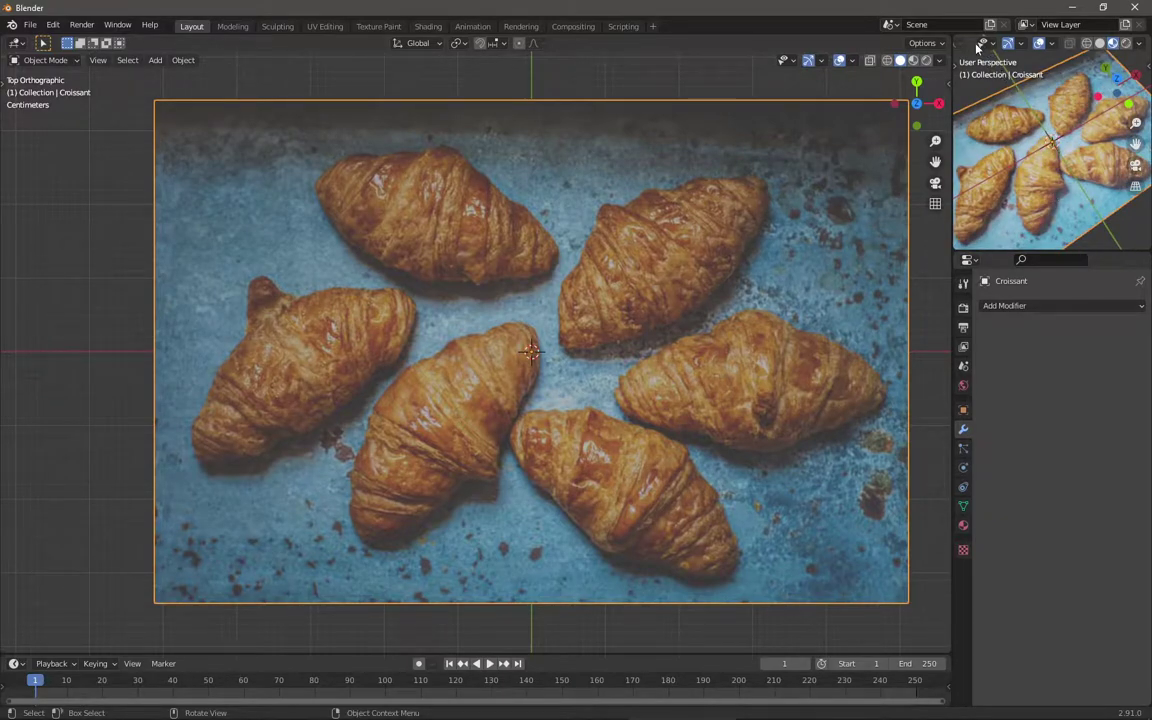
scroll(968, 45, "up", 5)
scroll(968, 45, "up", 2)
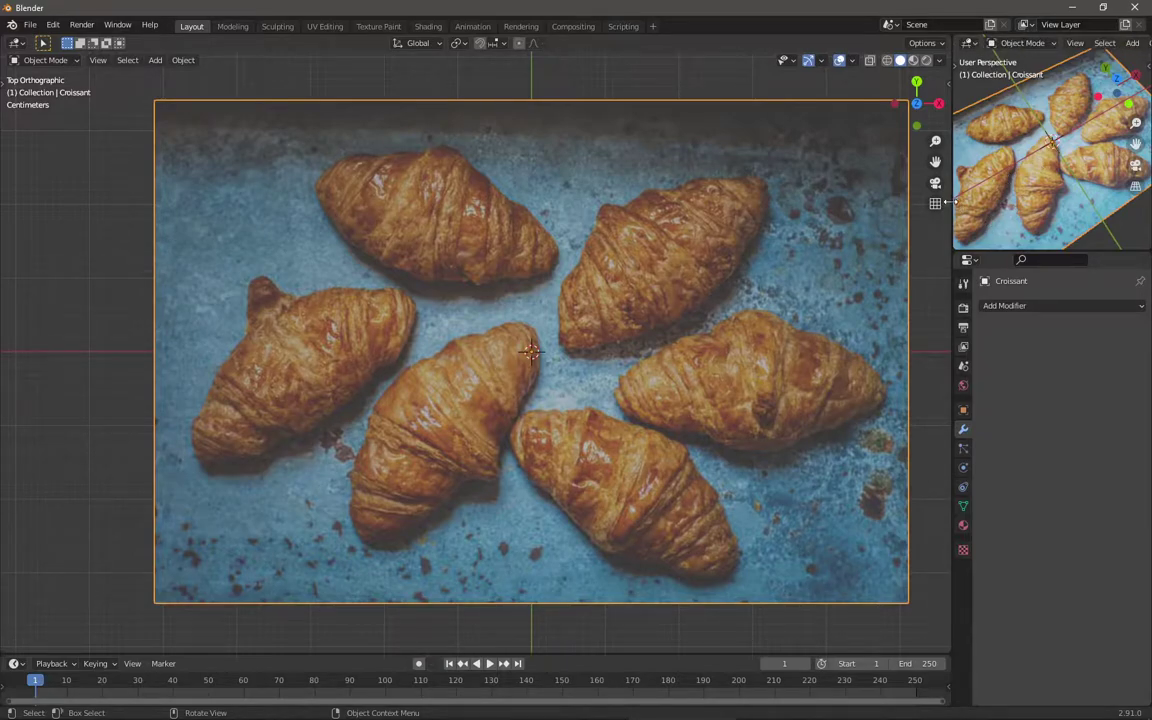
Step: Widen the perspective viewport across most of the window and fit the Croissant plane in its view
left_click_drag(953, 210, 858, 428)
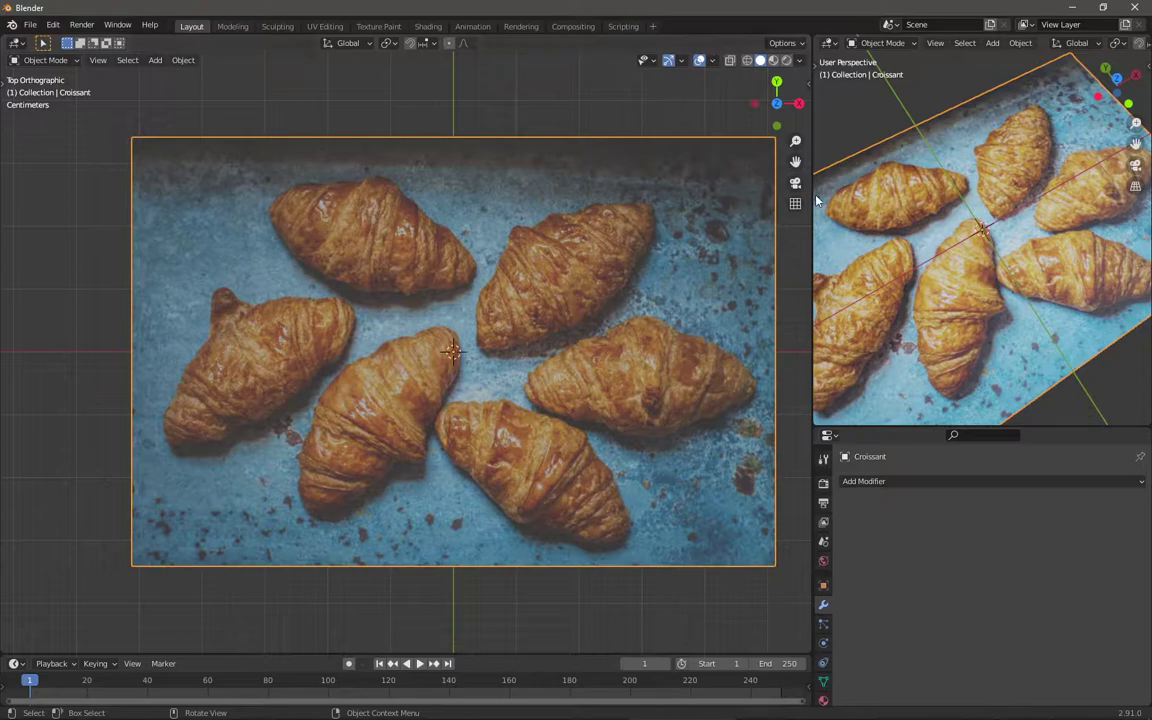
left_click_drag(810, 203, 219, 203)
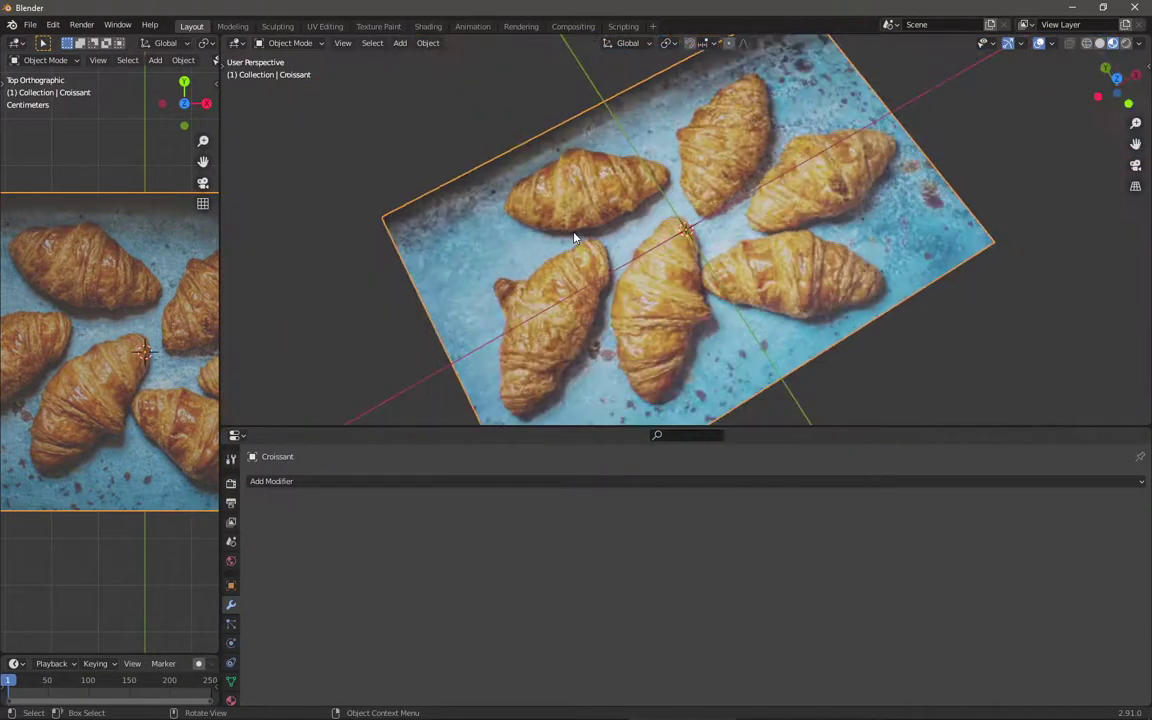
scroll(573, 238, "down", 5)
middle_click_drag(694, 272, 704, 240)
scroll(702, 240, "up", 4)
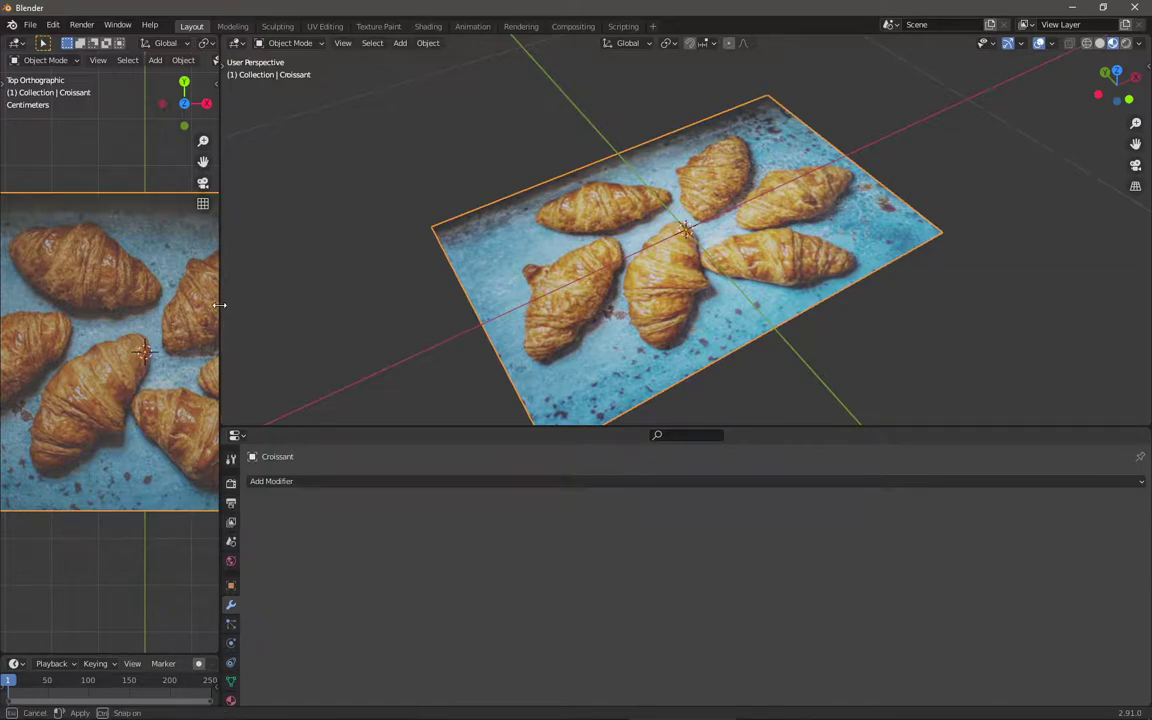
Step: Shrink the perspective viewport to a small area so the top view takes up most of the window
left_click_drag(220, 304, 913, 227)
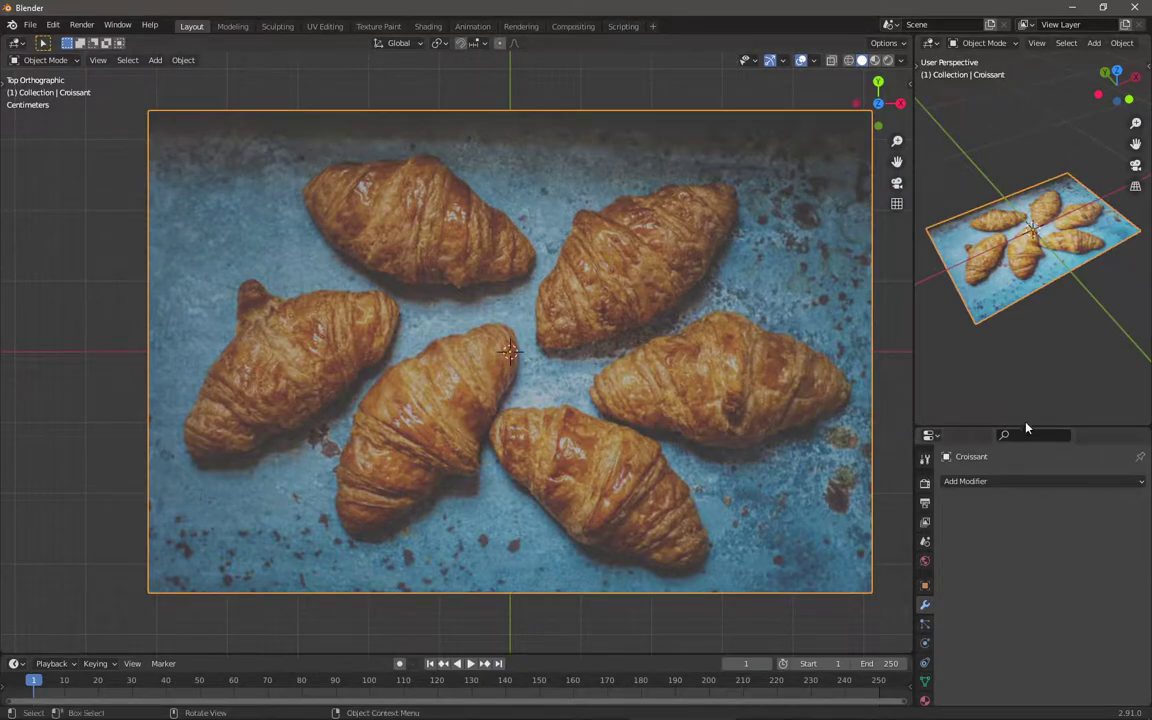
left_click_drag(1029, 426, 1013, 238)
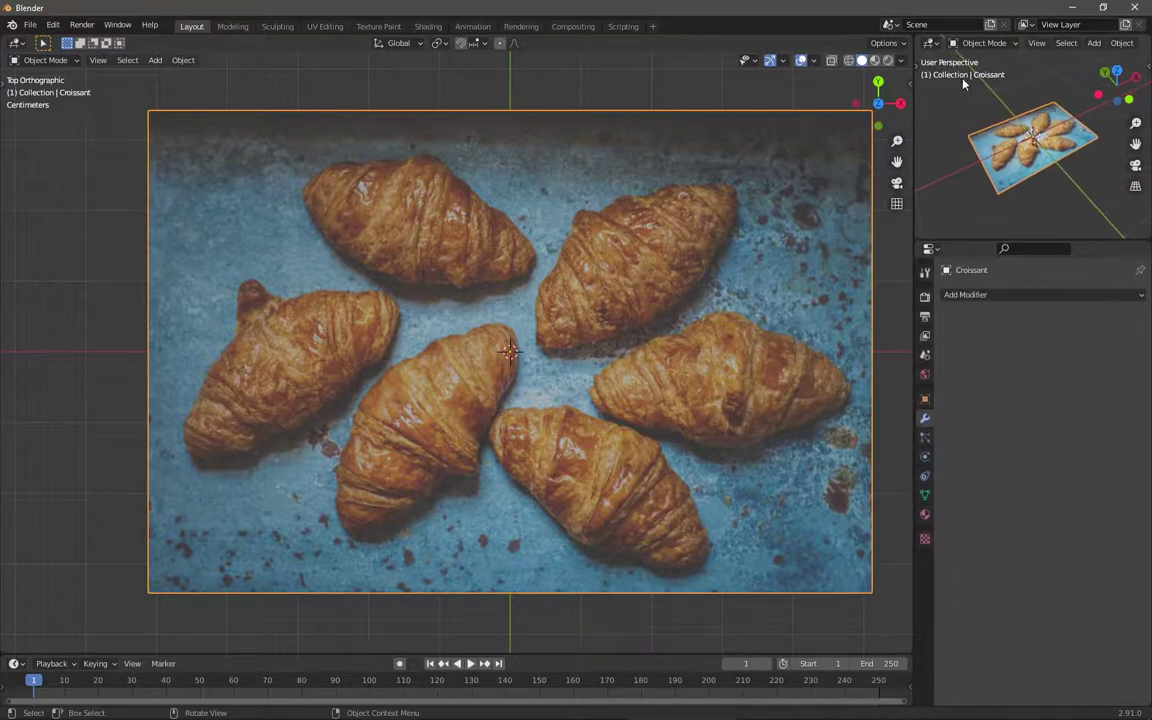
left_click(930, 43)
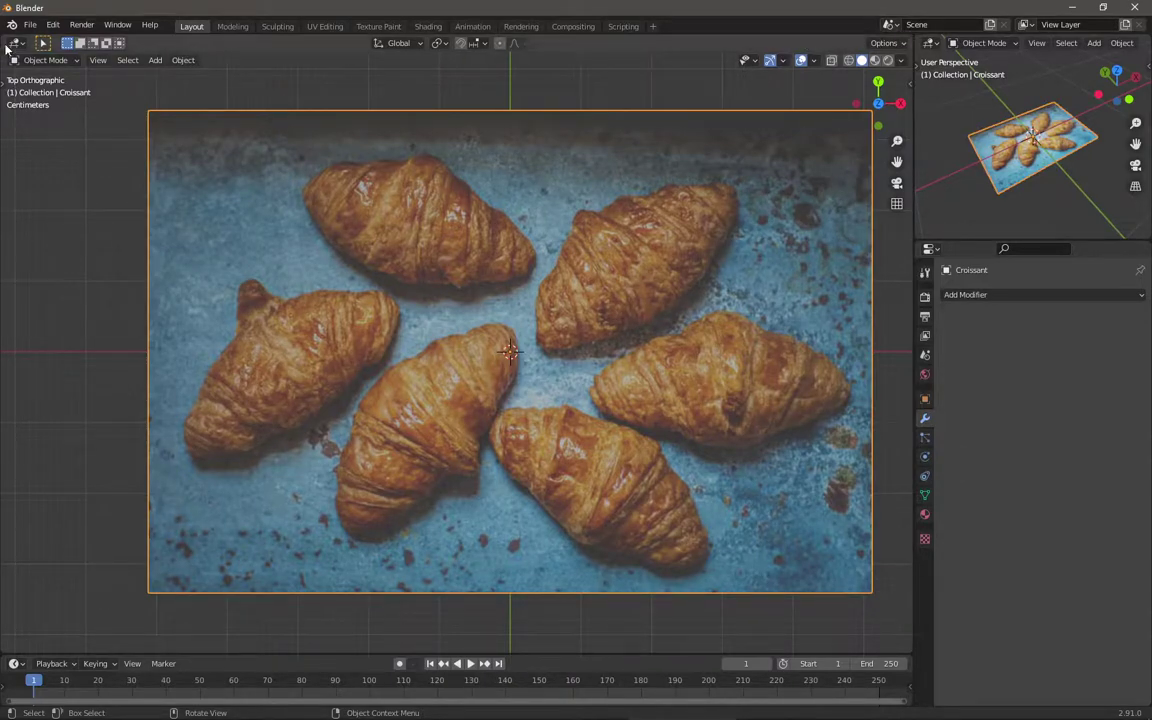
Step: Try a vertical split of the top view area, and split it into two stacked viewports instead
left_click_drag(5, 38, 494, 45)
right_click(492, 50)
left_click_drag(6, 38, 14, 398)
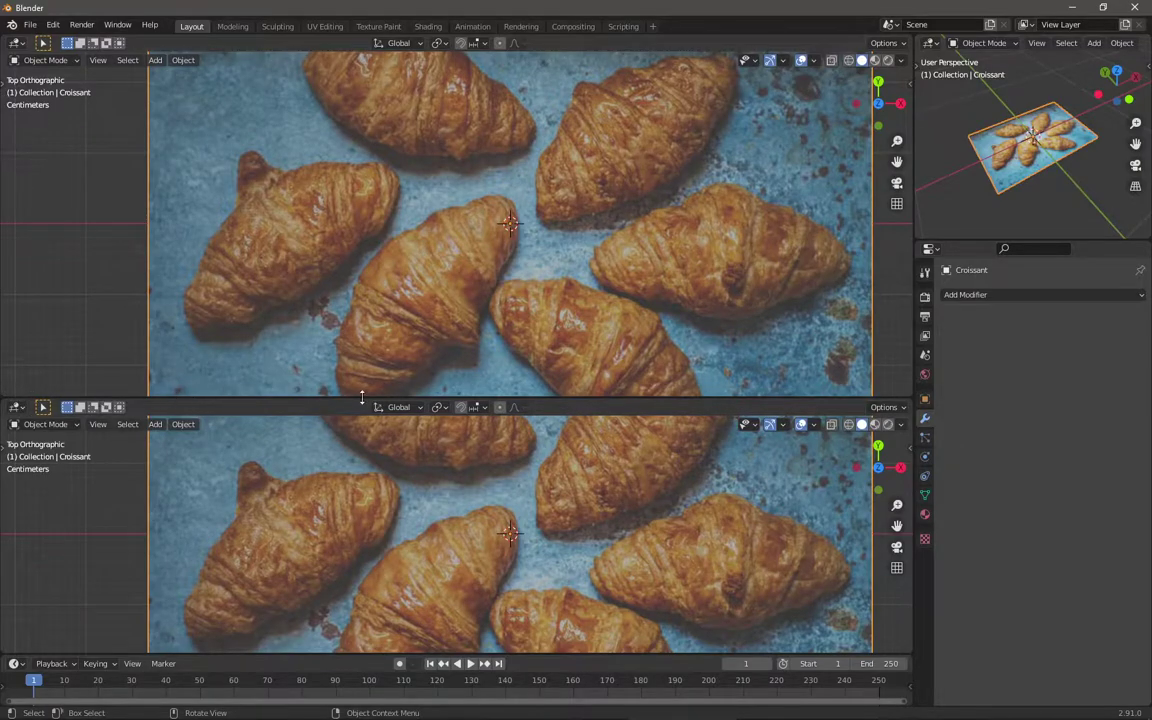
Step: Join the two stacked top view areas into a single viewport
right_click(529, 398)
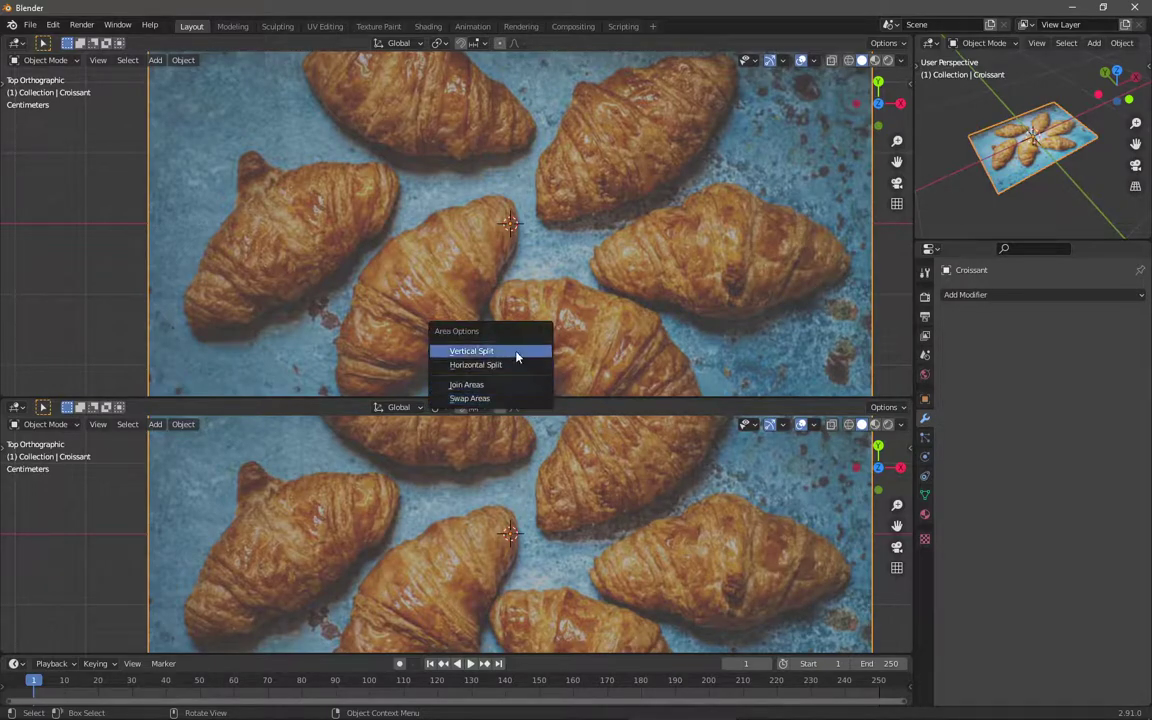
left_click(513, 385)
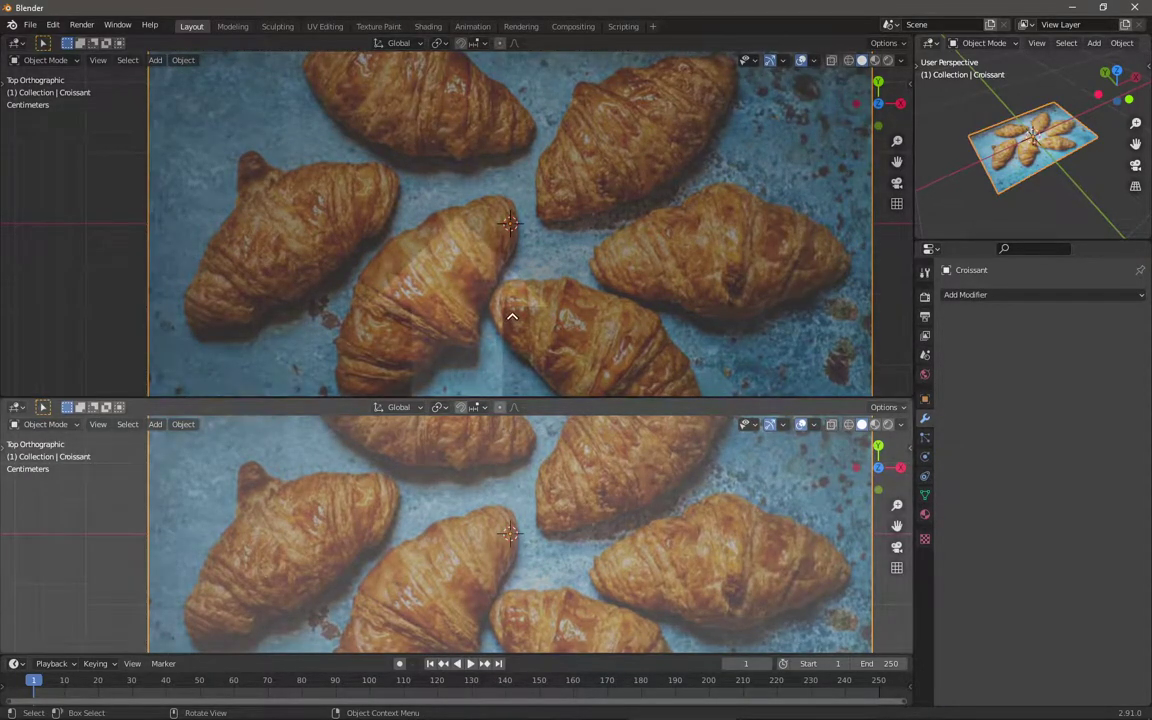
left_click_drag(511, 316, 511, 318)
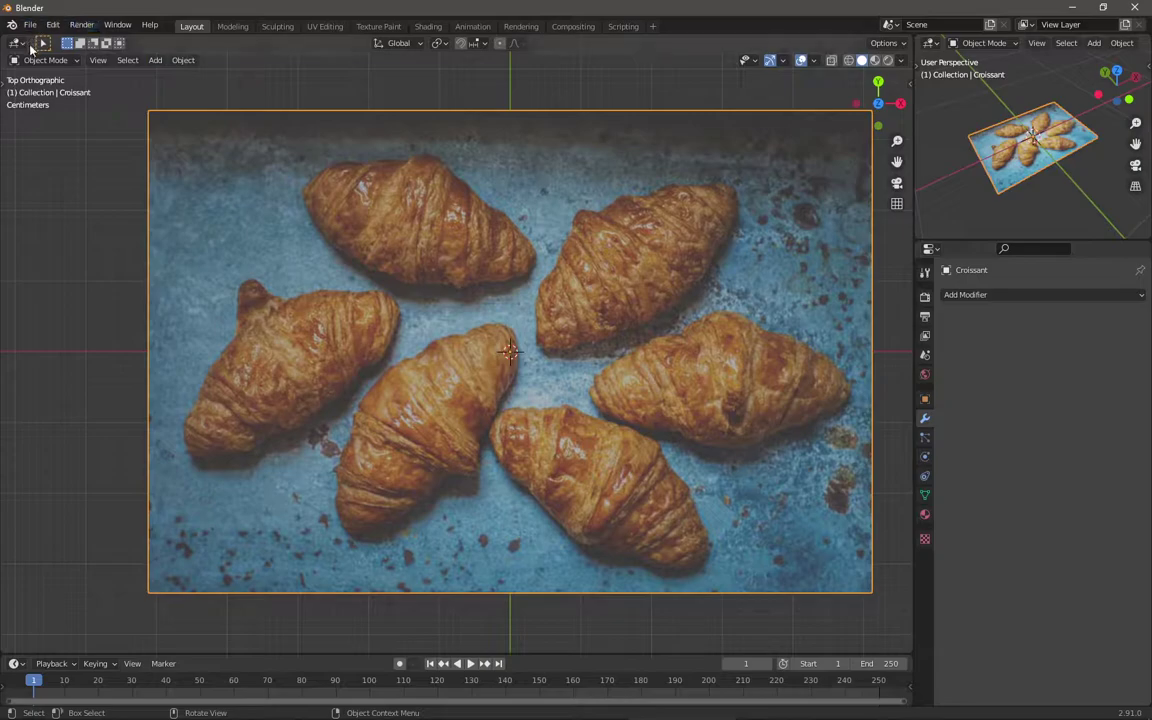
Step: Split the top view area into stacked viewports once more and merge them back into one
left_click_drag(5, 52, 30, 335)
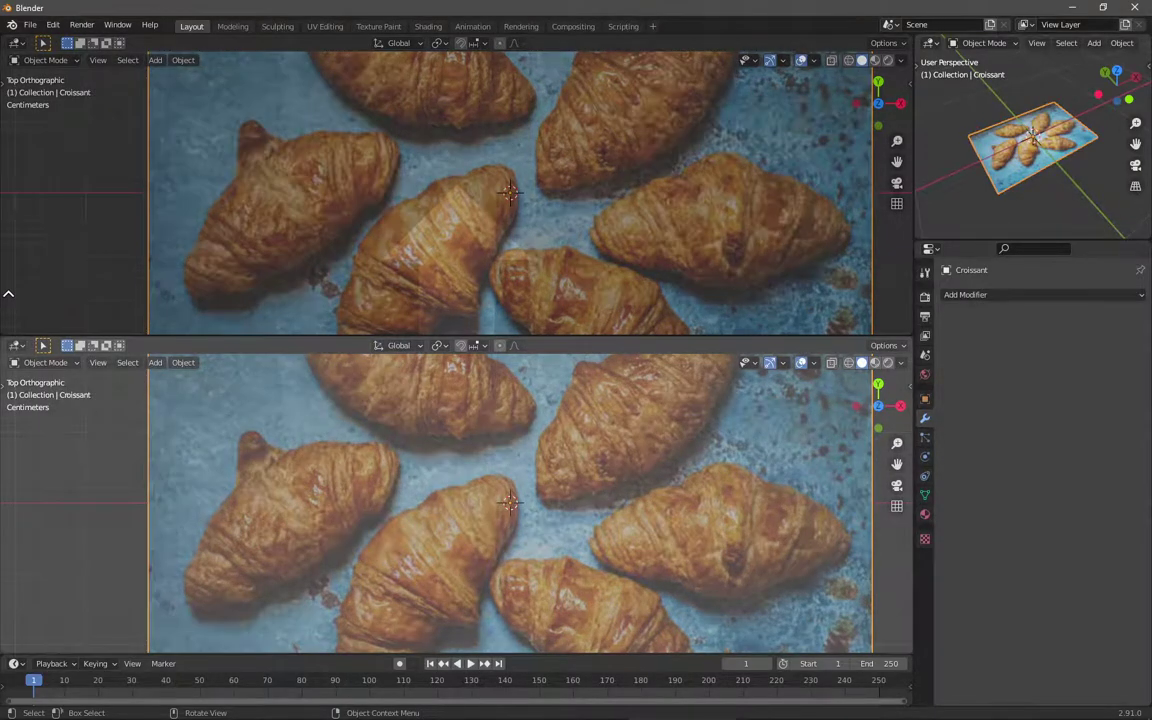
left_click_drag(8, 294, 9, 292)
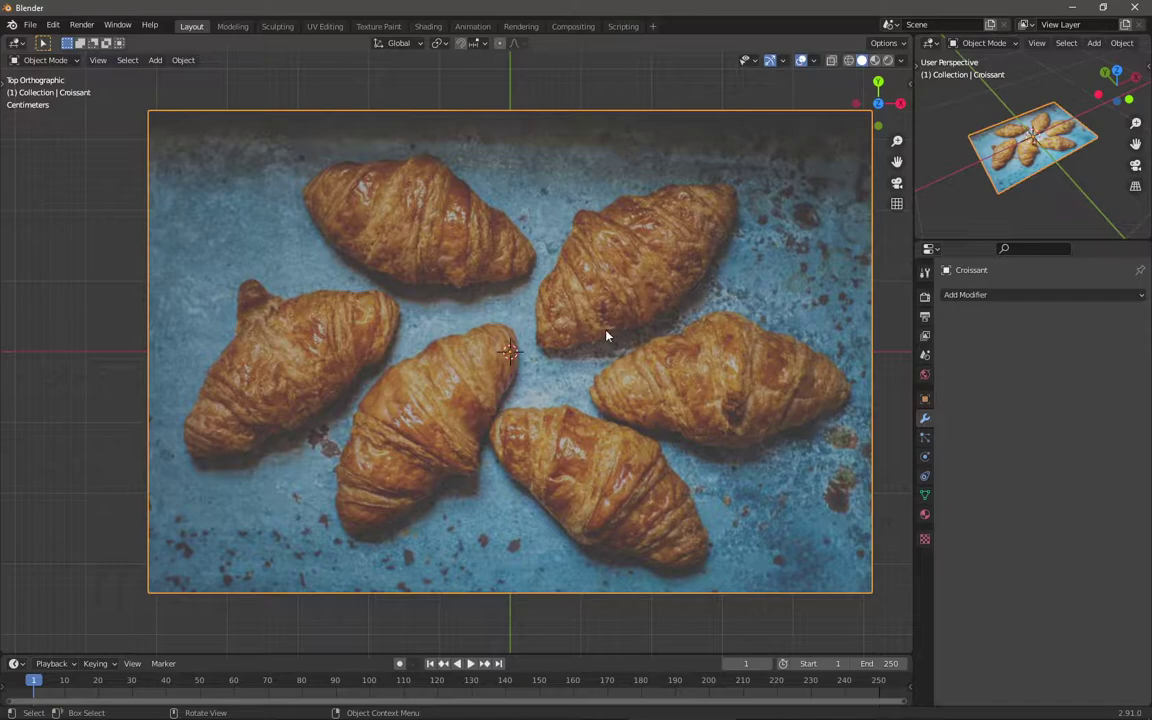
middle_click_drag(604, 334, 570, 318, "shift")
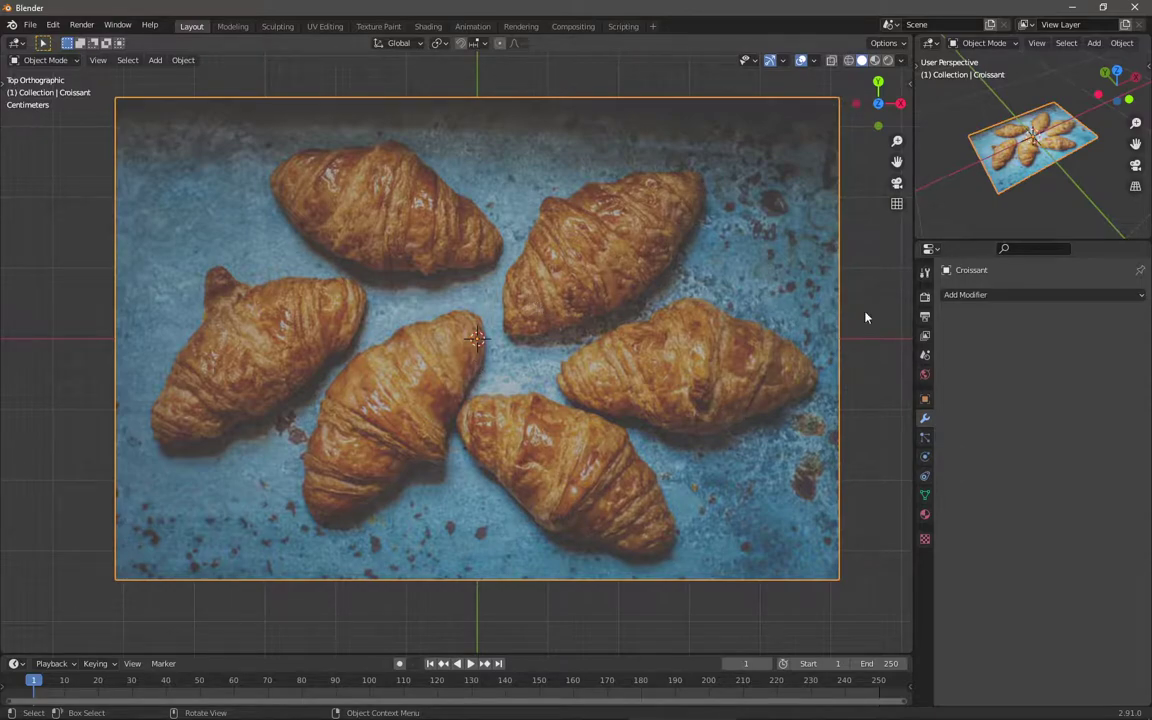
Step: Turn the small perspective viewport back into the Outliner and rename the Croissant plane to CroissantRef
left_click(930, 42)
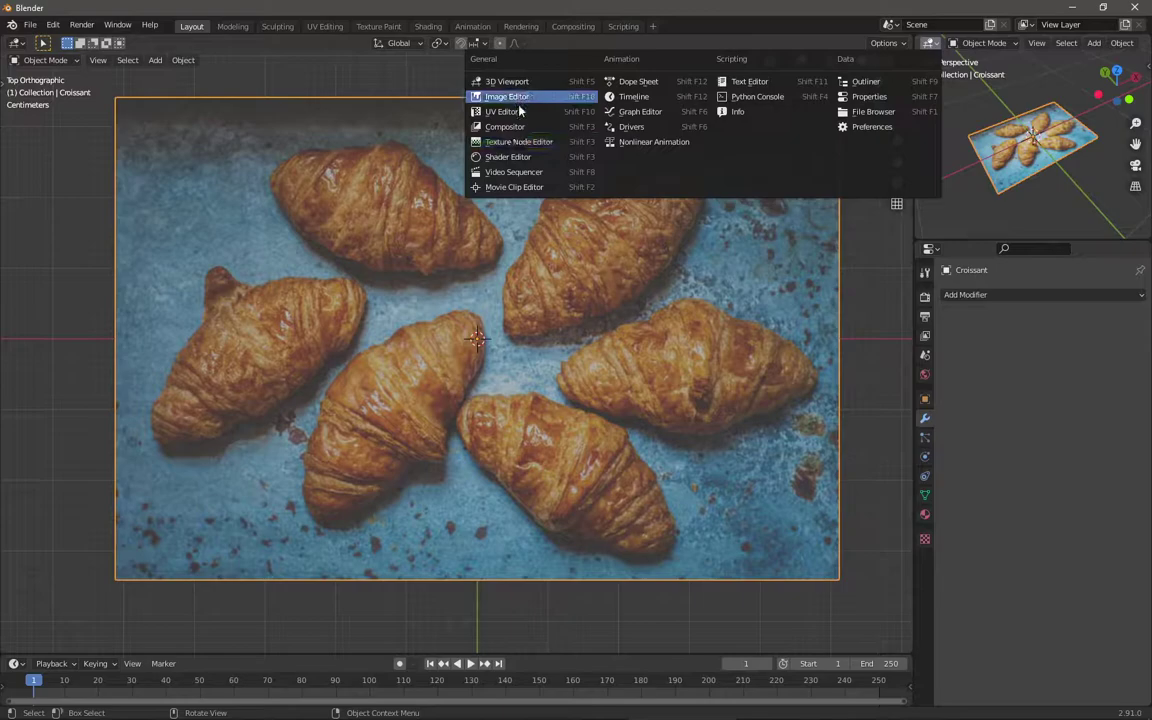
left_click(862, 82)
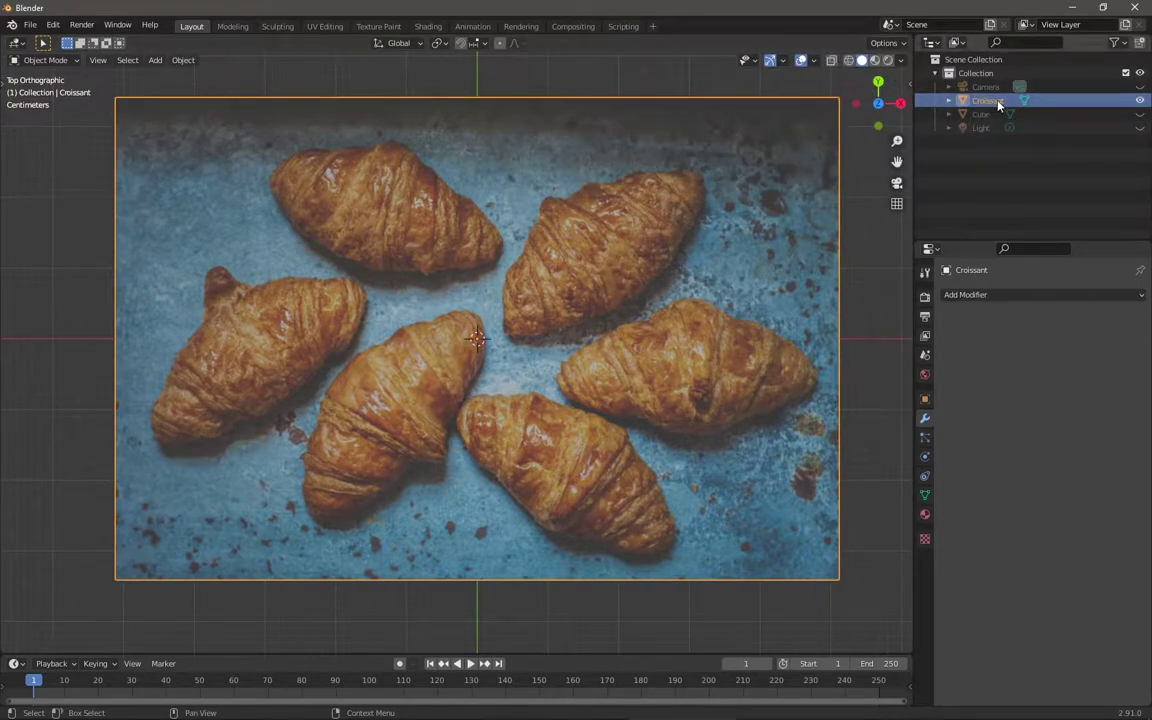
double_click(990, 101)
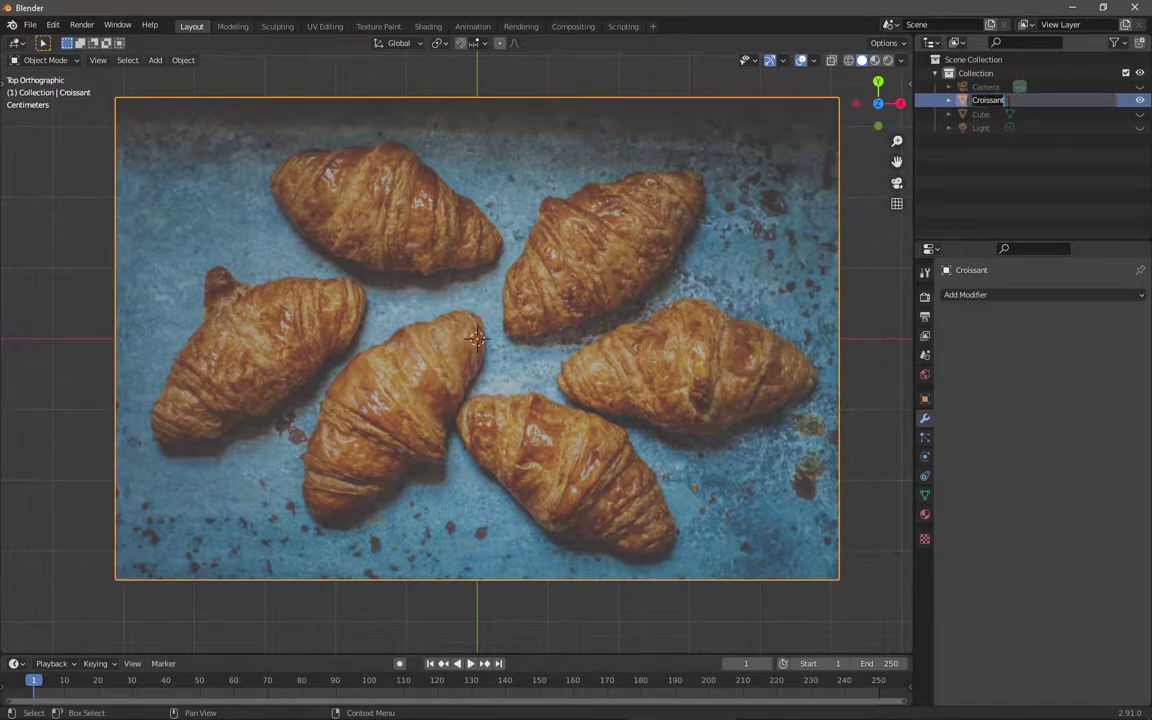
key("End")
type("Ref")
key("Return")
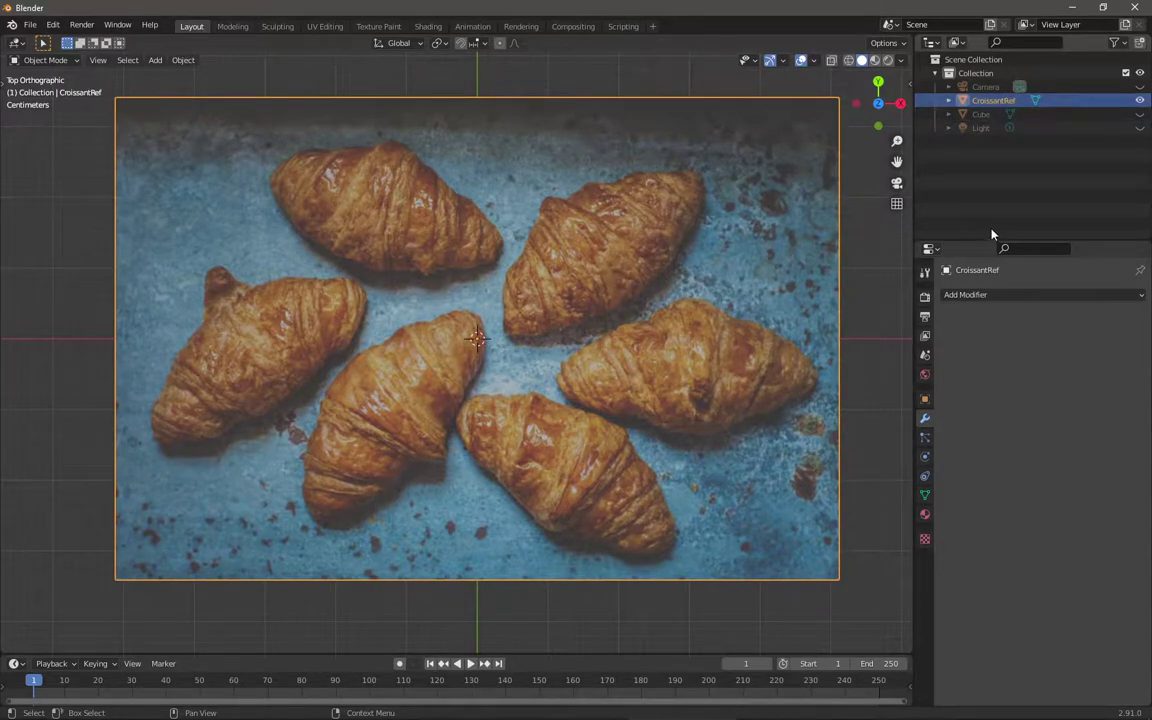
Step: Show the selectable restriction toggle in the Outliner and disable viewport selection for CroissantRef
left_click(1118, 43)
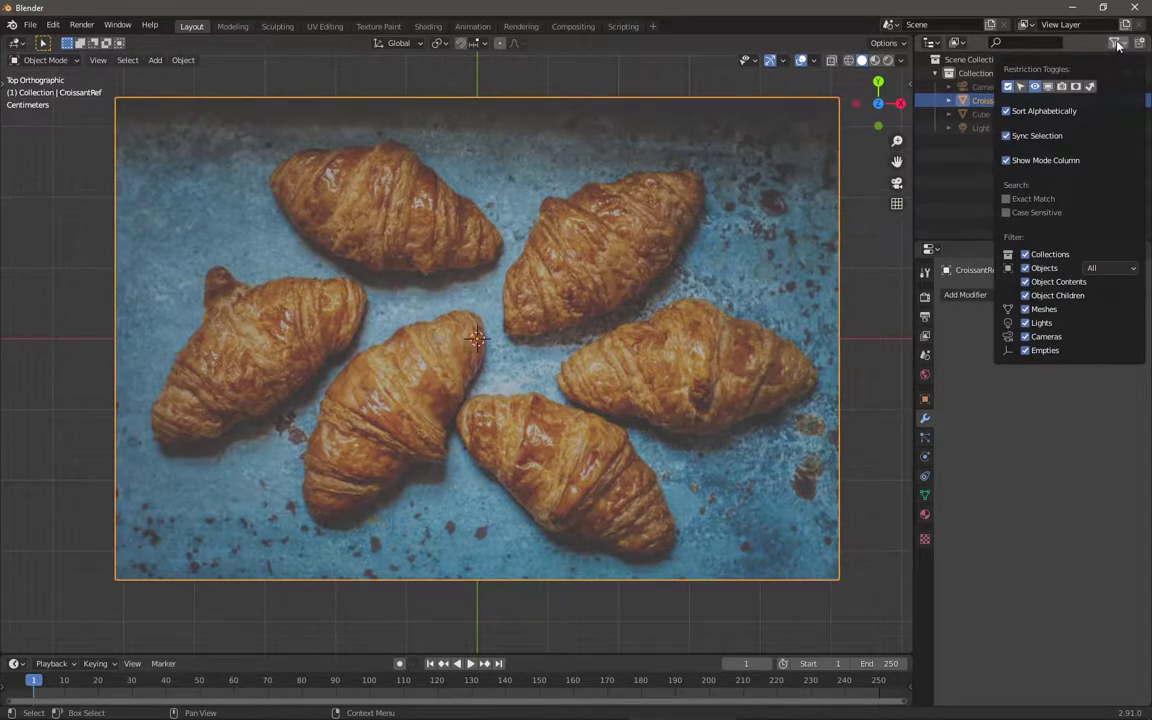
left_click(1020, 86)
left_click(1048, 87)
left_click(1020, 87)
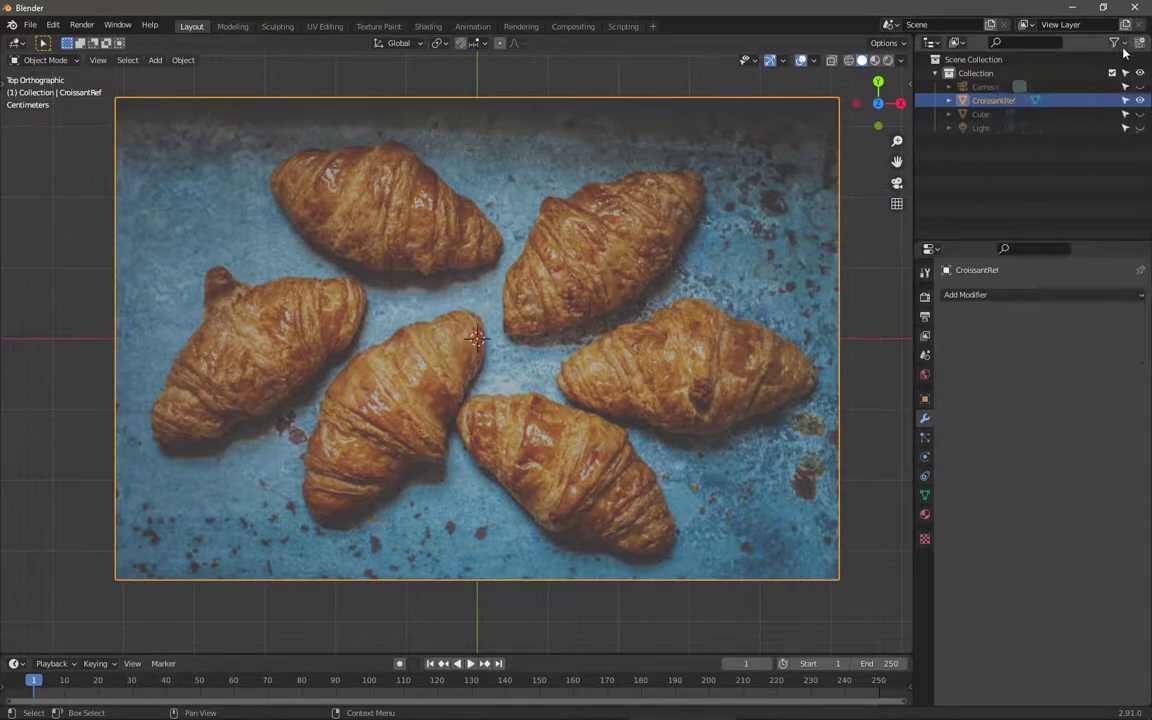
left_click(1125, 101)
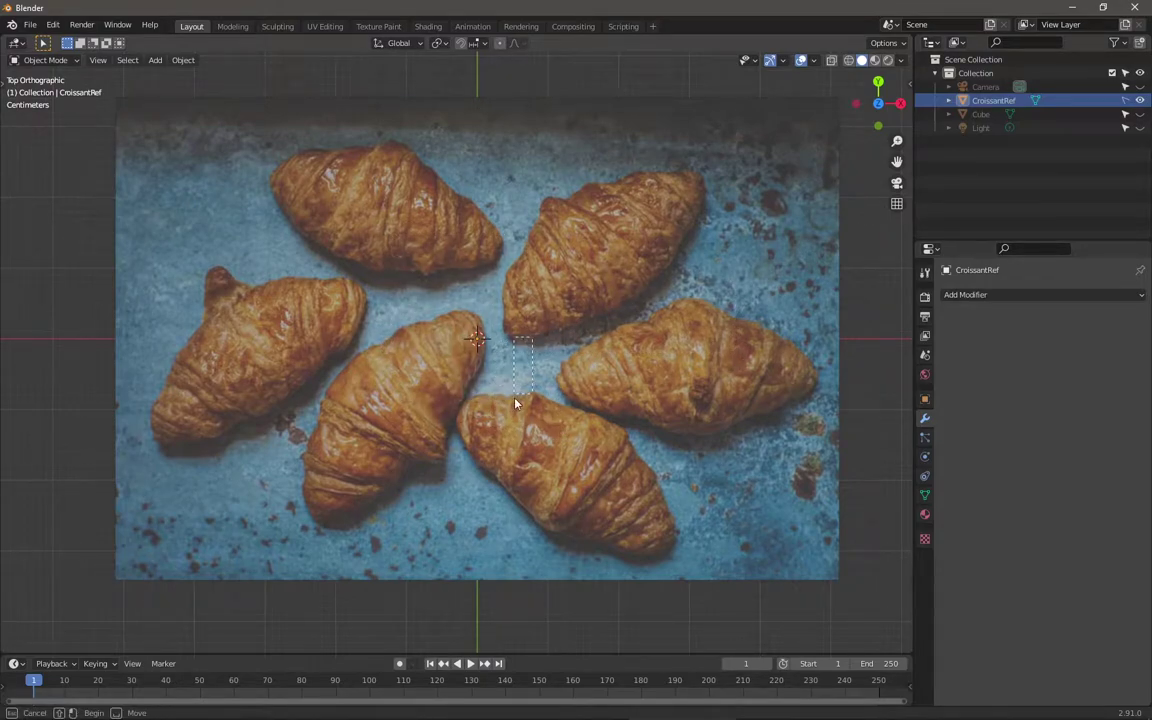
middle_click_drag(564, 218, 565, 243, "shift")
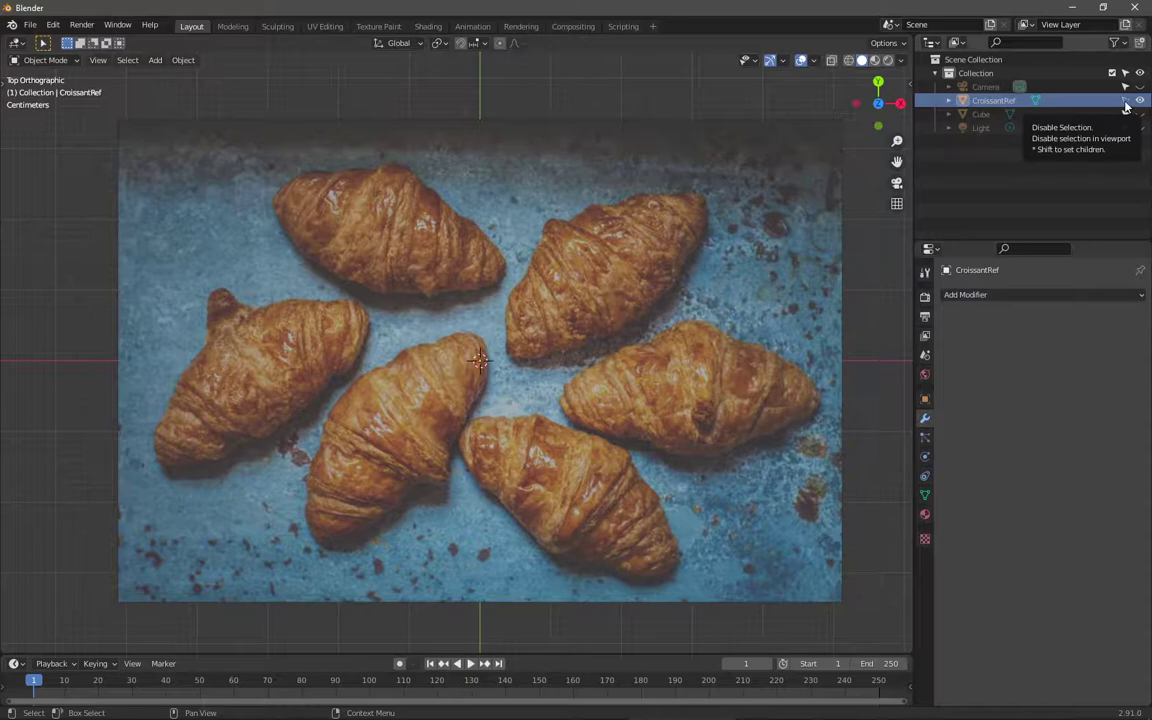
left_click(1125, 101)
Step: Add a mesh plane to the scene at the 3D cursor
middle_click_drag(424, 342, 465, 339, "shift")
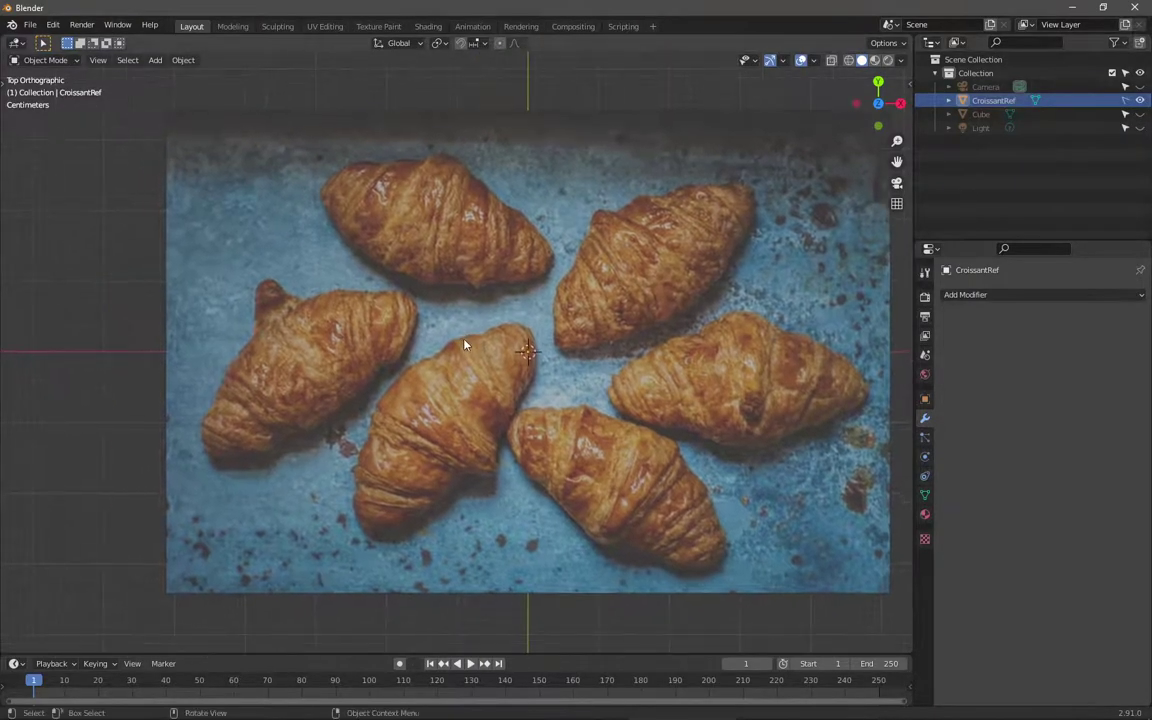
key("shift+a")
mouse_move(474, 341)
mouse_move(483, 190)
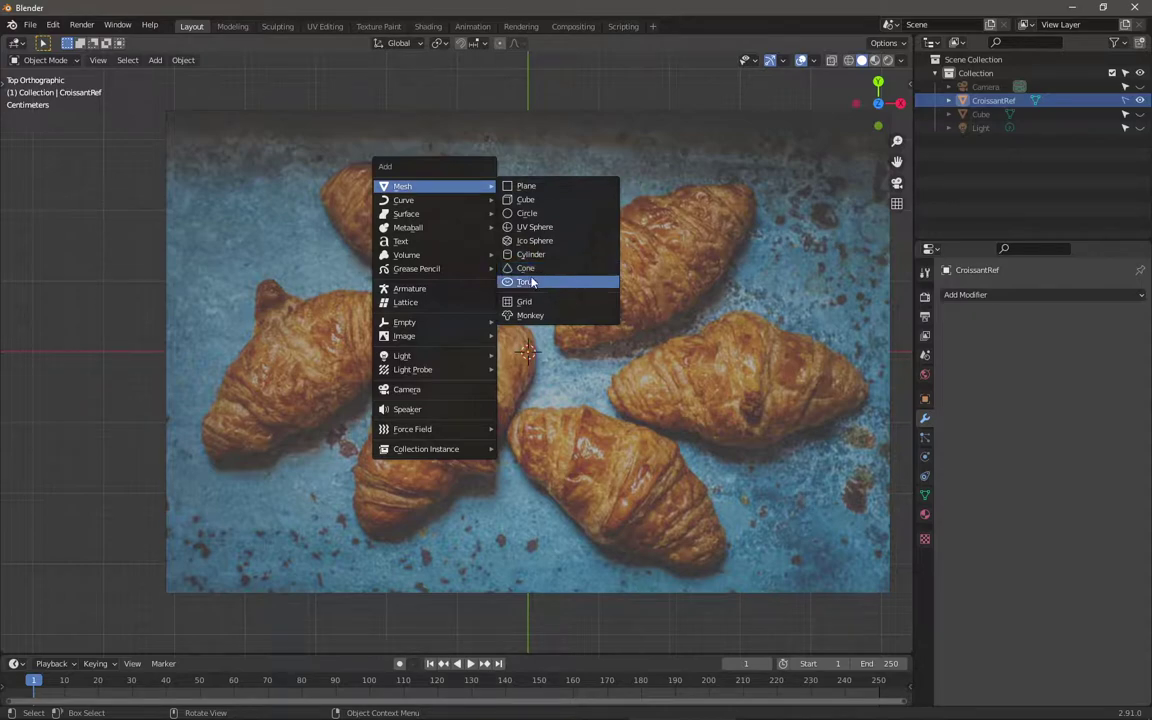
left_click(528, 187)
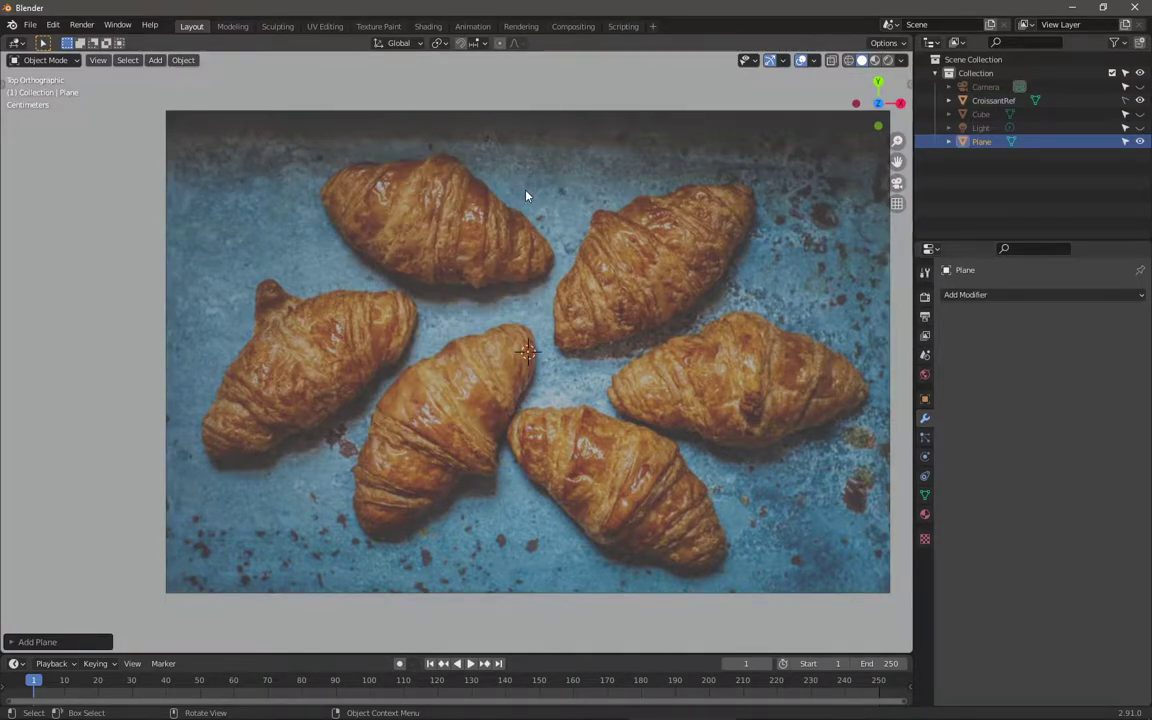
Step: Raise the new plane about 0.02 m along the Z axis so it sits above the croissant reference image
scroll(525, 196, "down", 6)
scroll(527, 390, "up", 2)
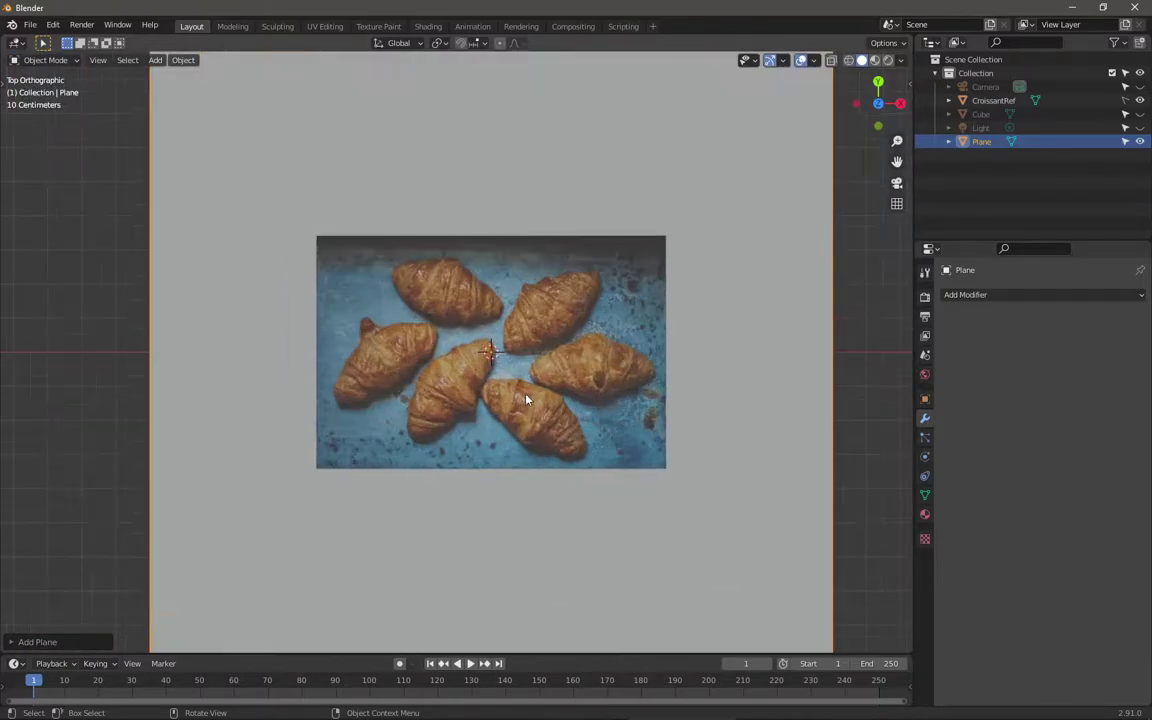
scroll(527, 395, "down", 2)
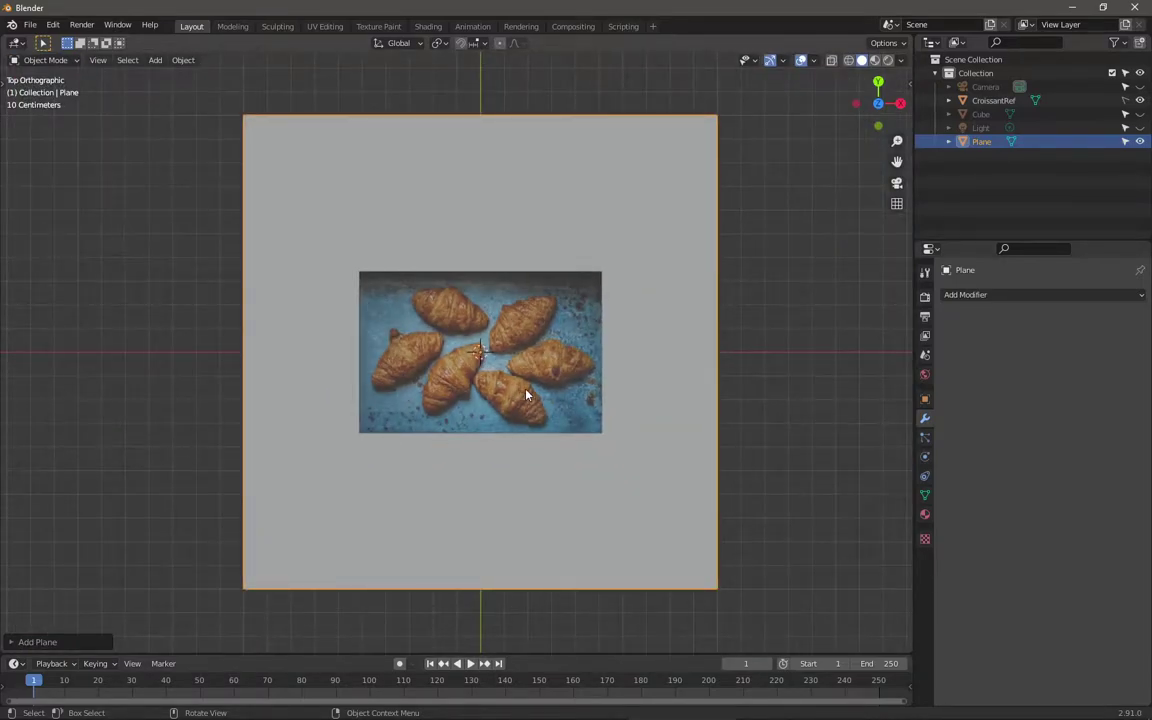
scroll(526, 395, "up", 3)
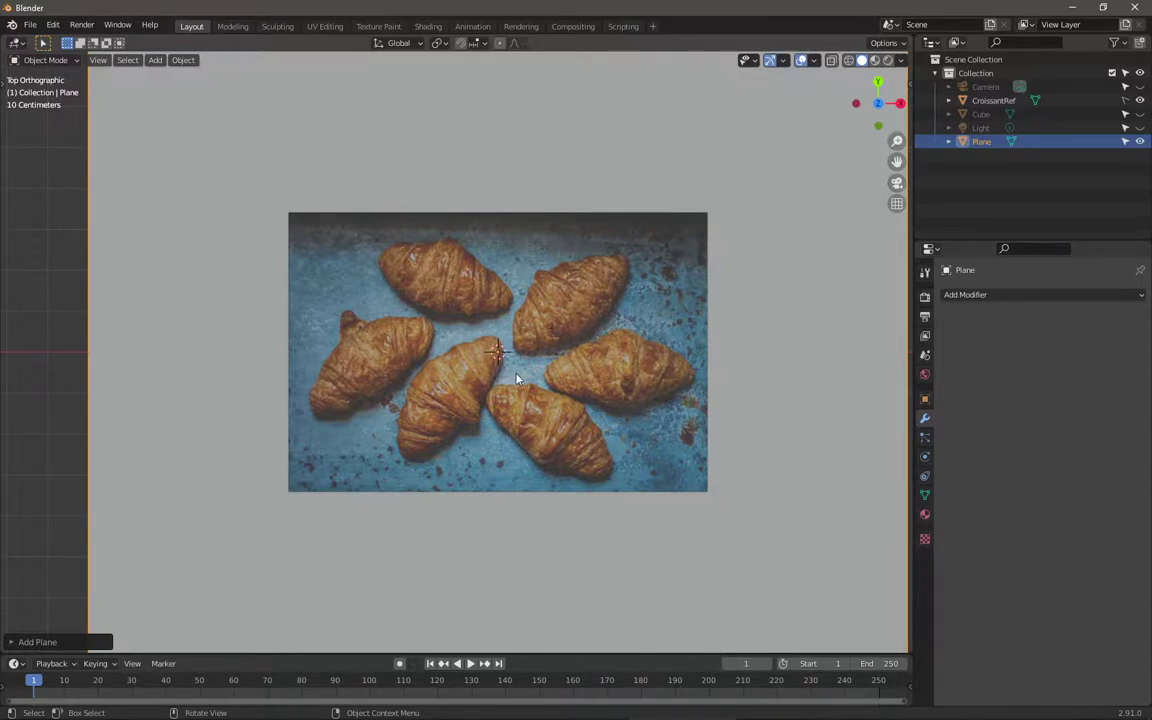
middle_click_drag(512, 481, 472, 381)
middle_click_drag(555, 408, 534, 361)
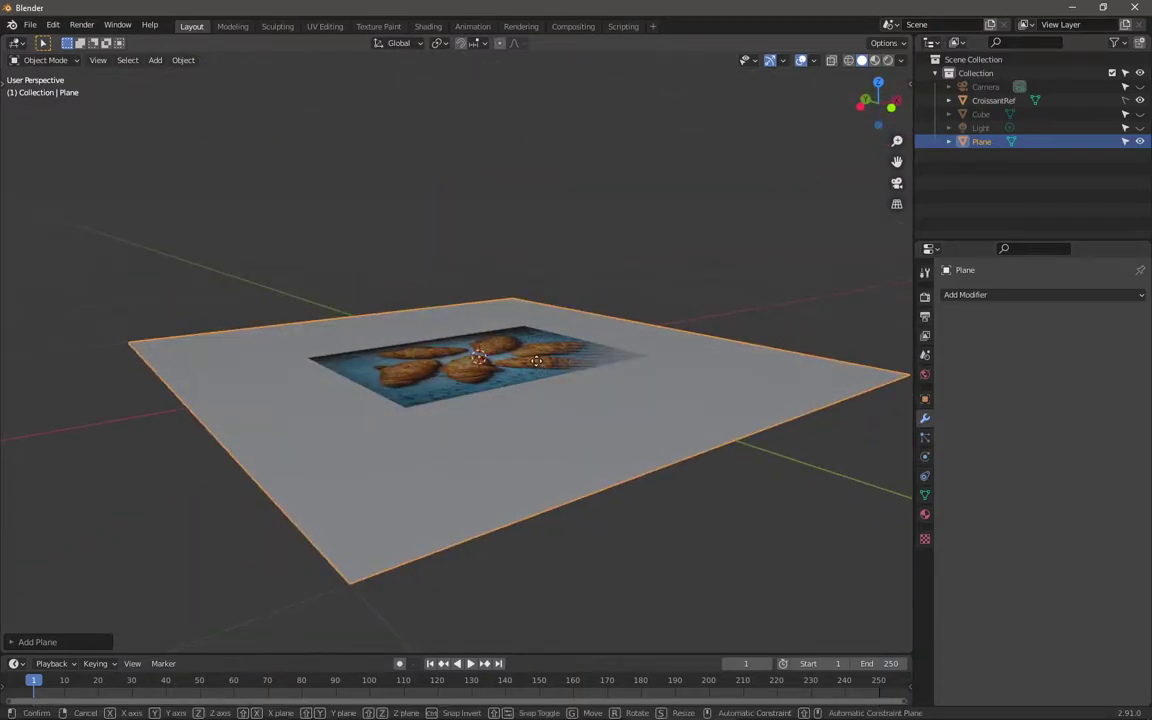
key("g")
key("z")
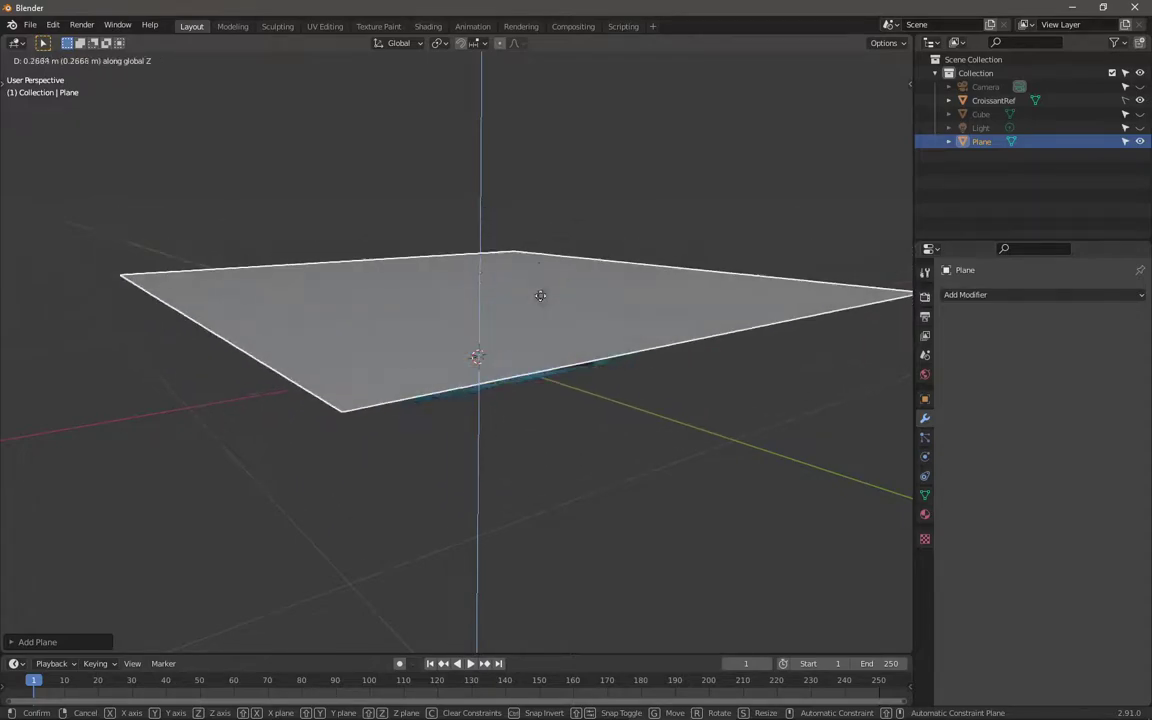
left_click(540, 356)
Step: Scale the plane down to a small square, smaller than a single croissant, at the centre of the reference image
middle_click_drag(656, 373, 704, 406)
key("s")
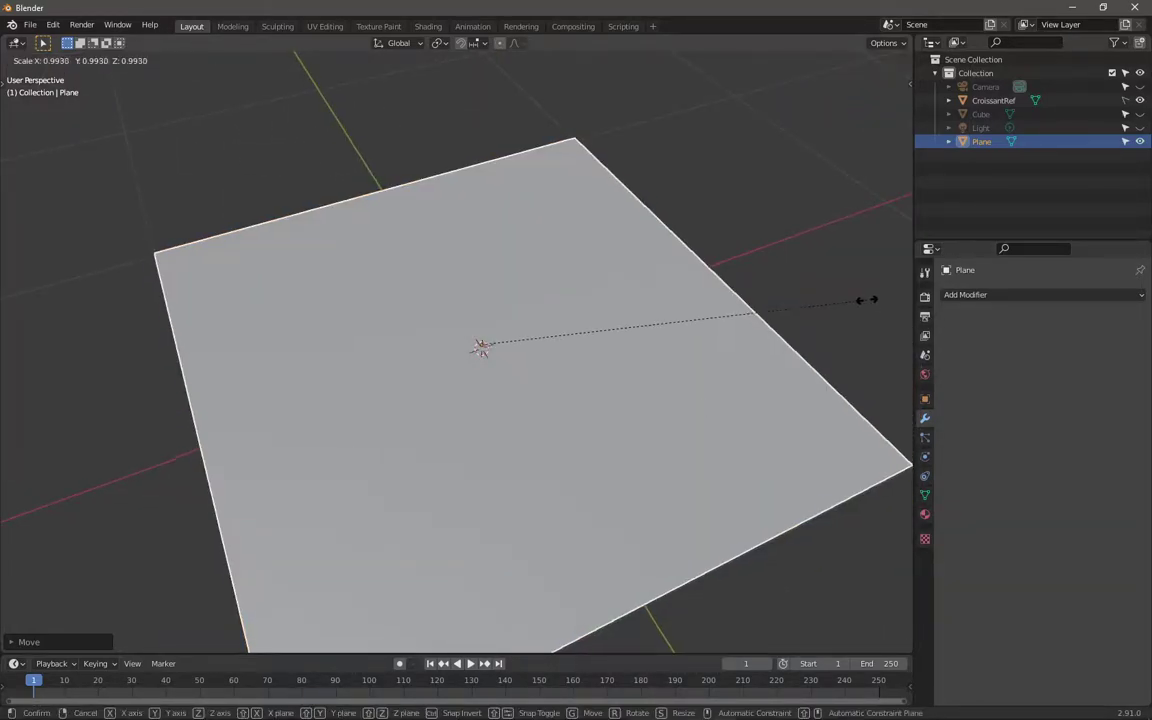
left_click(506, 339)
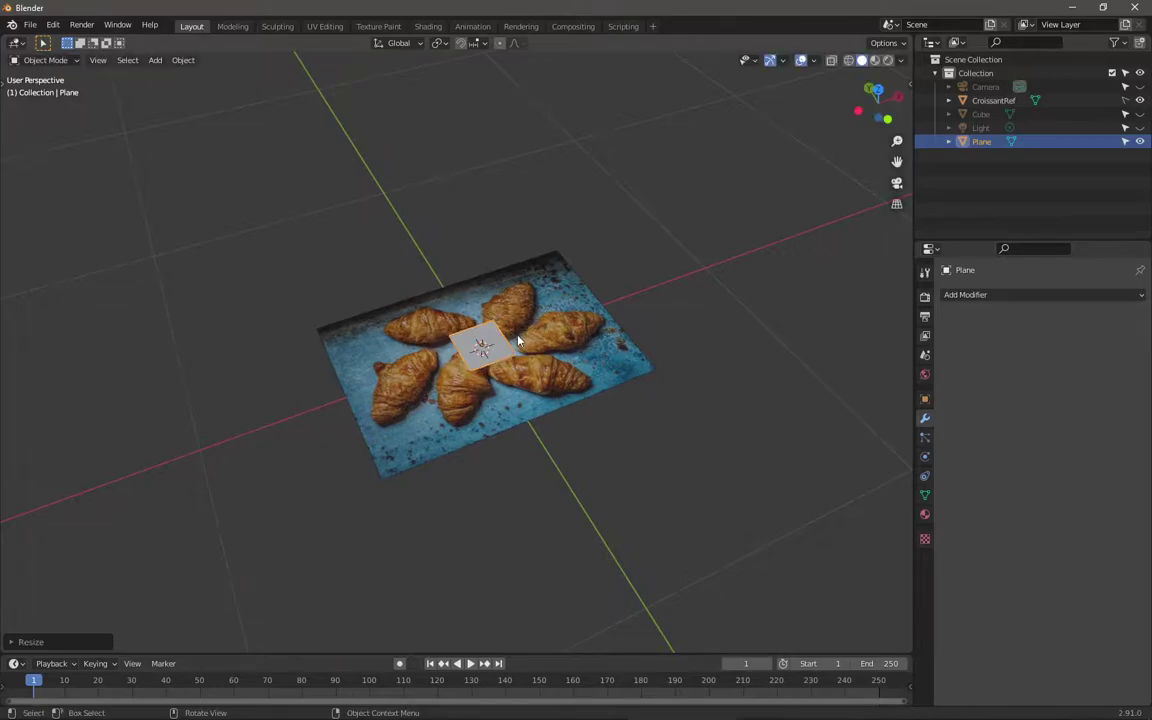
Step: In top view, move the plane about -0.115 m in X and -0.1 m in Y onto the croissant below the 3D cursor
key("KP_7")
scroll(522, 400, "up", 6)
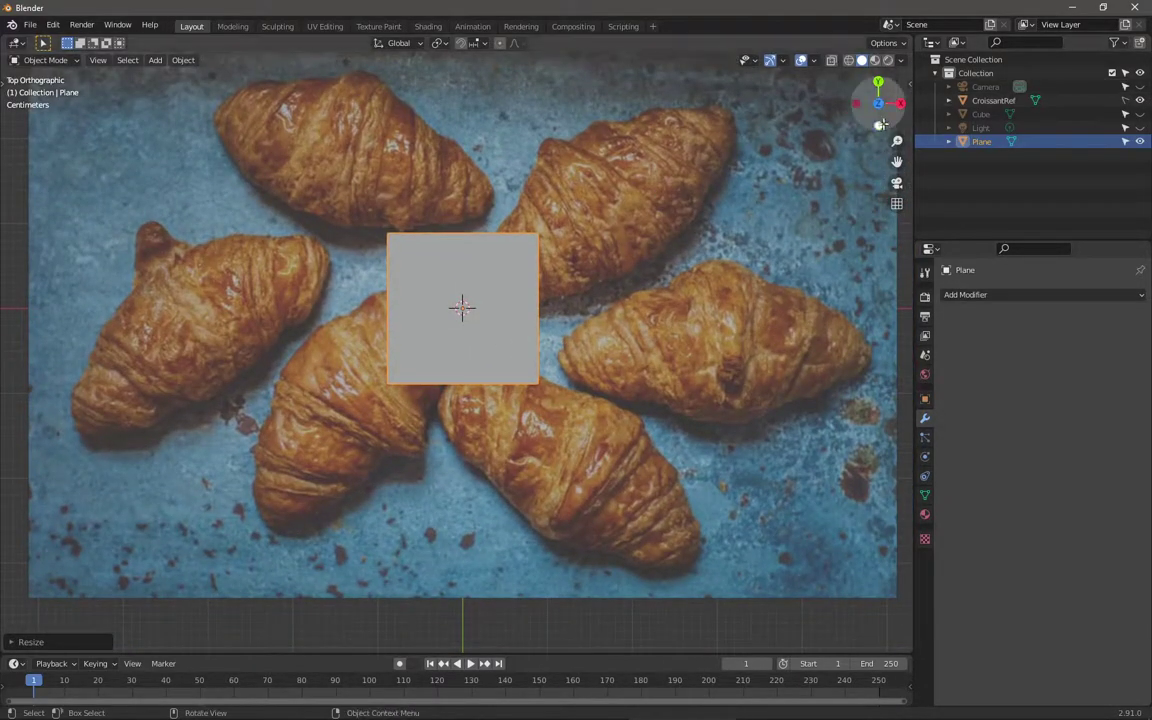
middle_click_drag(489, 325, 509, 352, "shift")
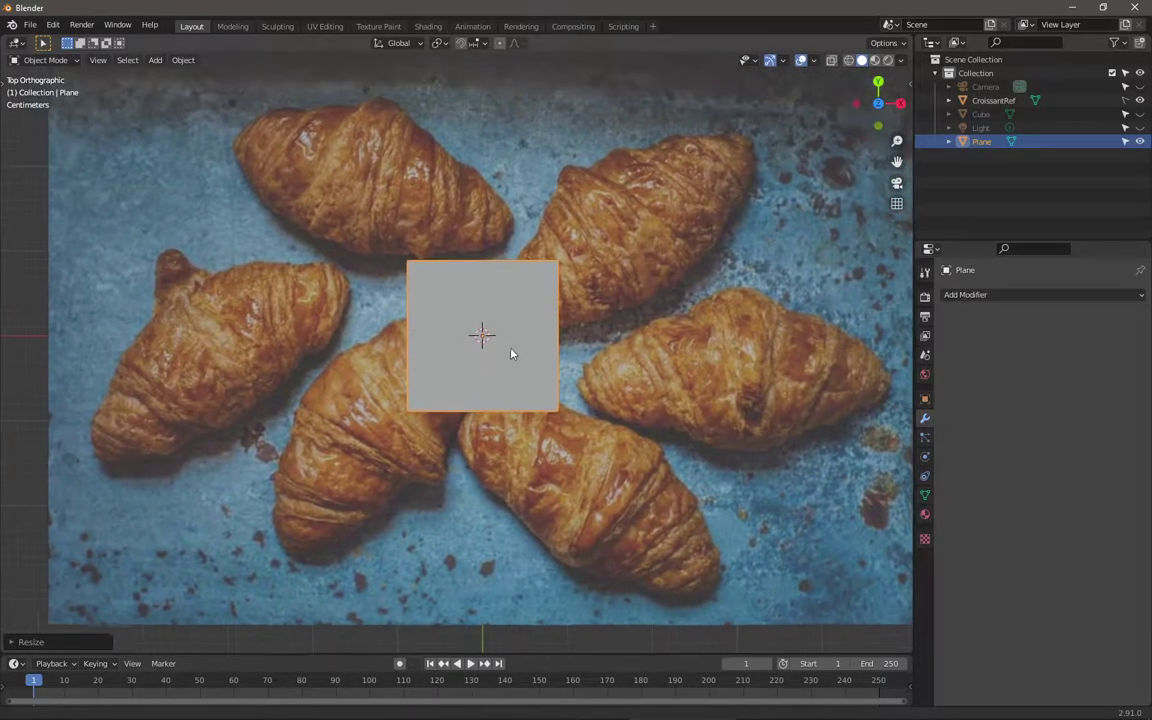
key("g")
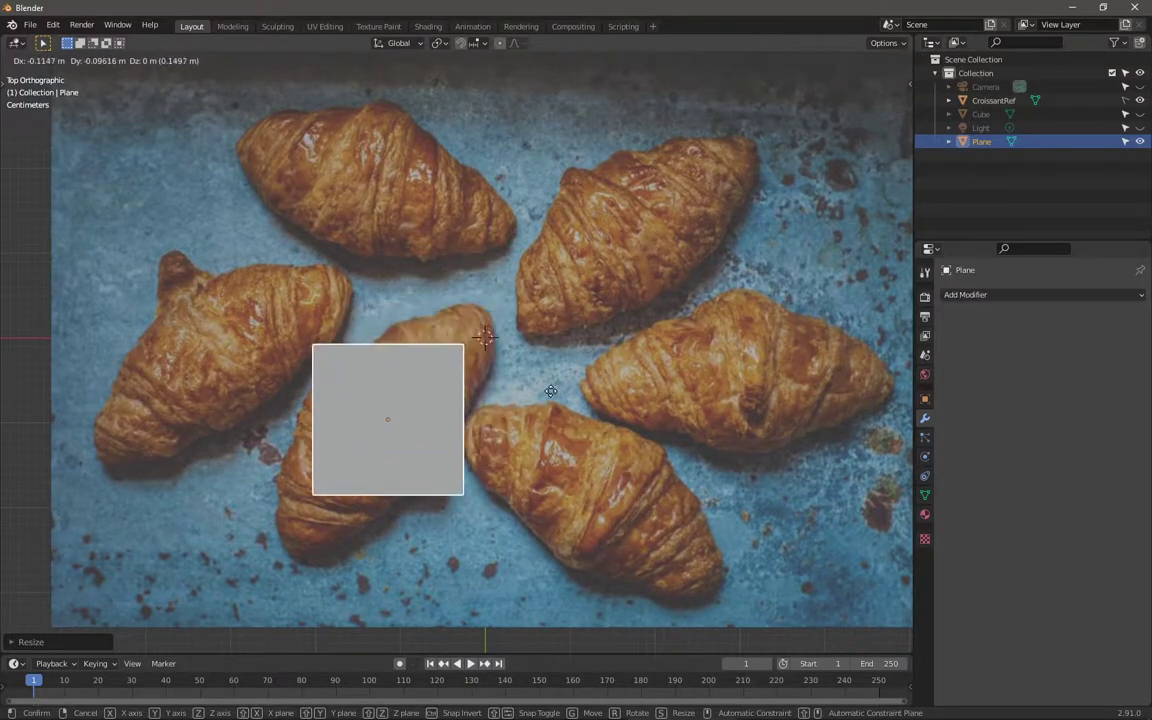
left_click(549, 402)
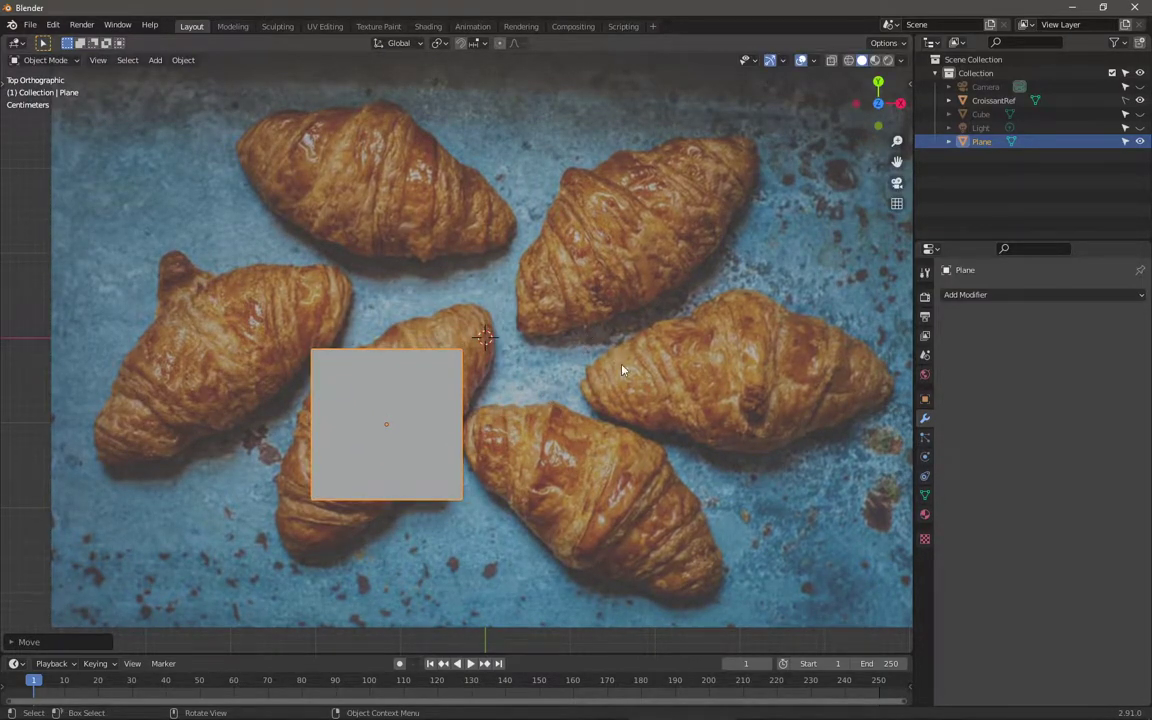
Step: Fine-tune the plane's position over that croissant and rotate it about 45 degrees into a diamond orientation
mouse_move(670, 337)
middle_mouse_down("shift")
mouse_move(544, 249)
mouse_move(678, 326)
middle_mouse_up("shift")
key("g")
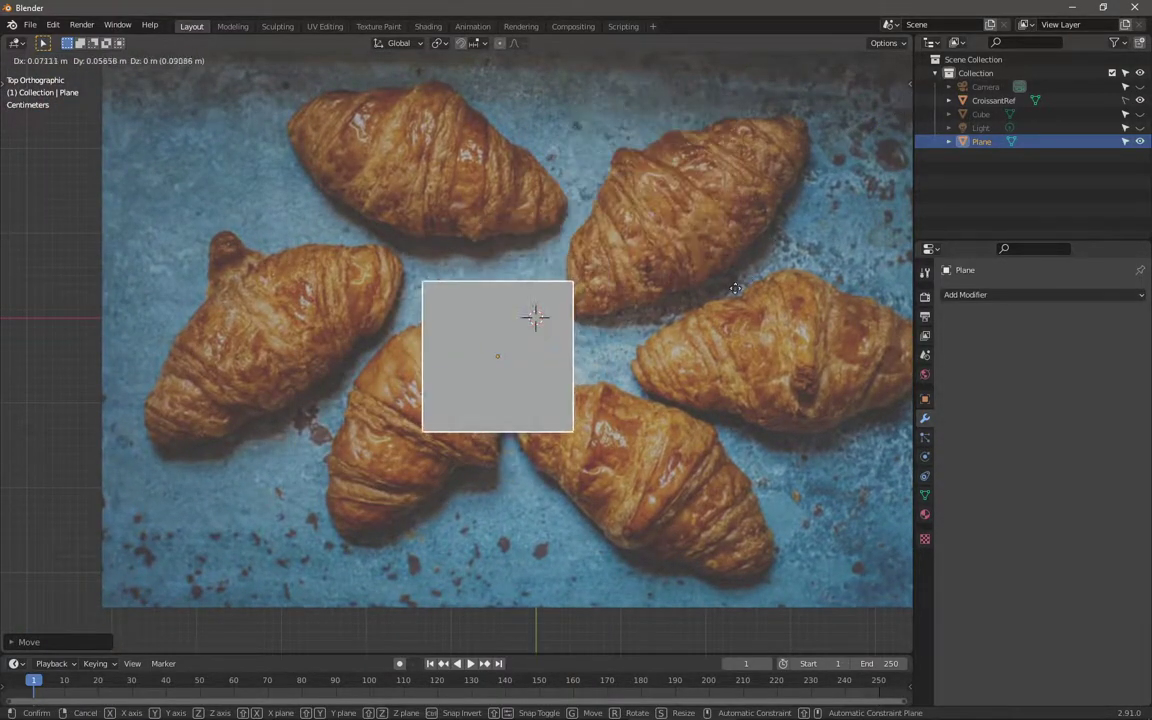
left_click(673, 328)
middle_click_drag(587, 412, 662, 391, "shift")
key("r")
left_click(533, 188)
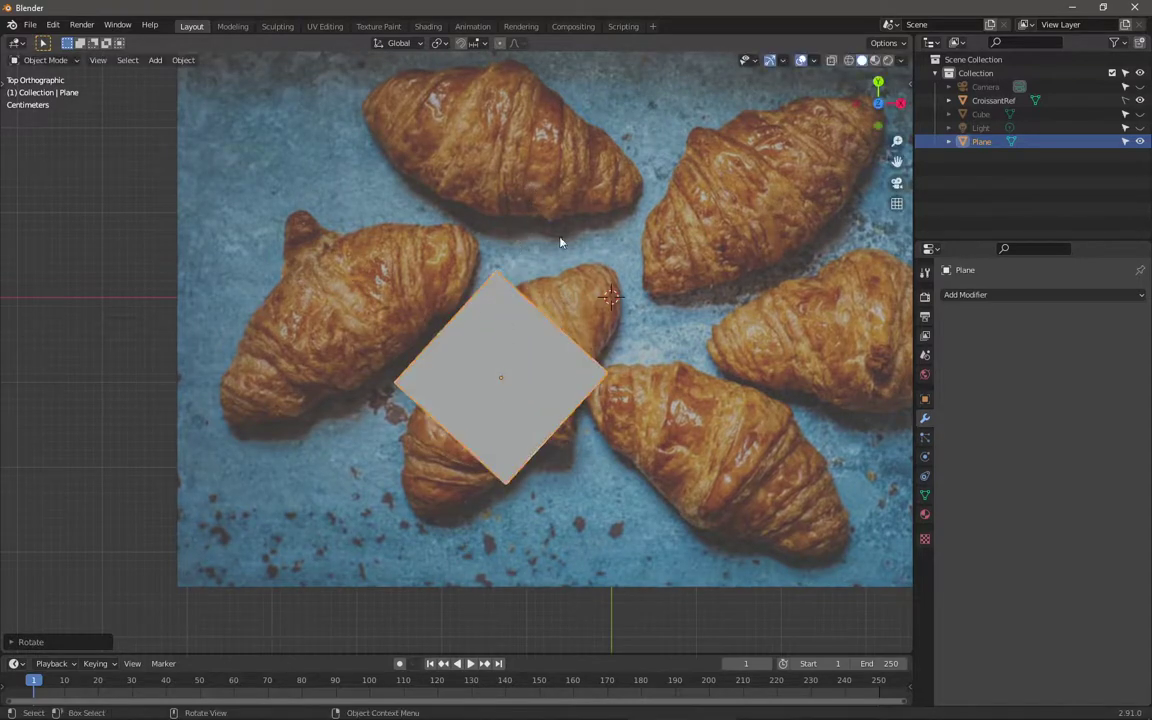
Step: Nudge the rotated plane onto the croissant's middle and scale it to about 0.76 to match the croissant's width
key("g")
left_click(650, 316)
key("s")
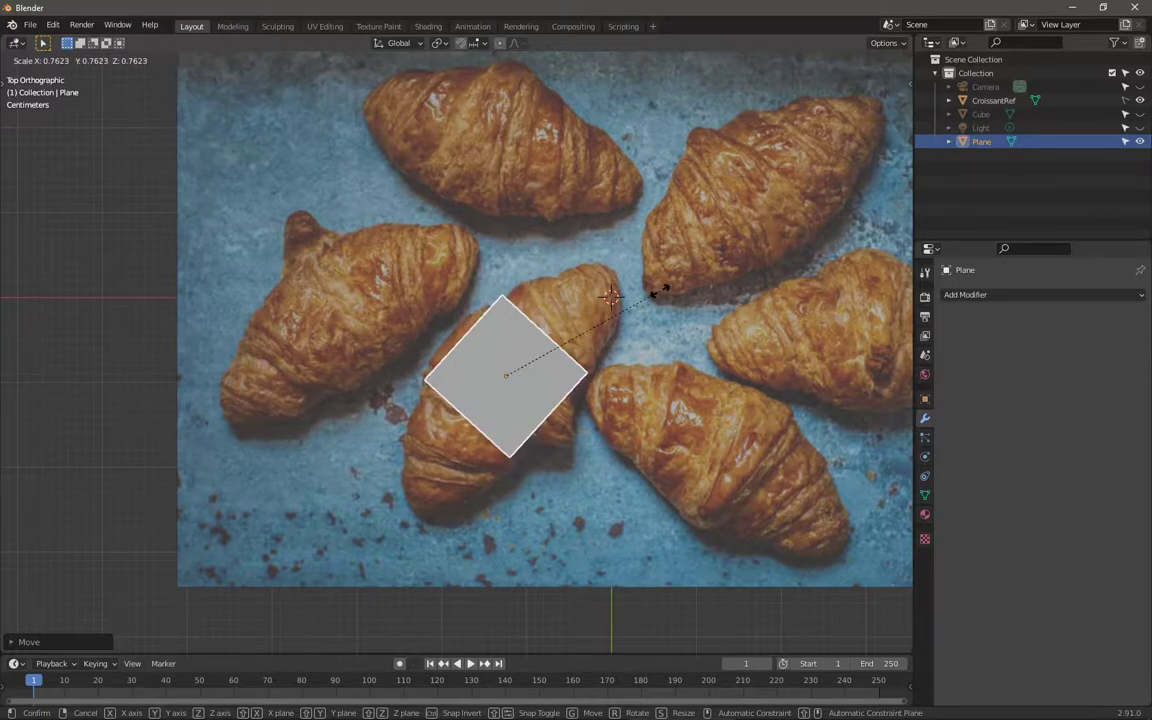
left_click(655, 292)
Step: Switch the plane to Edit Mode for mesh editing over the croissant
middle_click_drag(593, 398, 573, 375, "shift")
key("Tab")
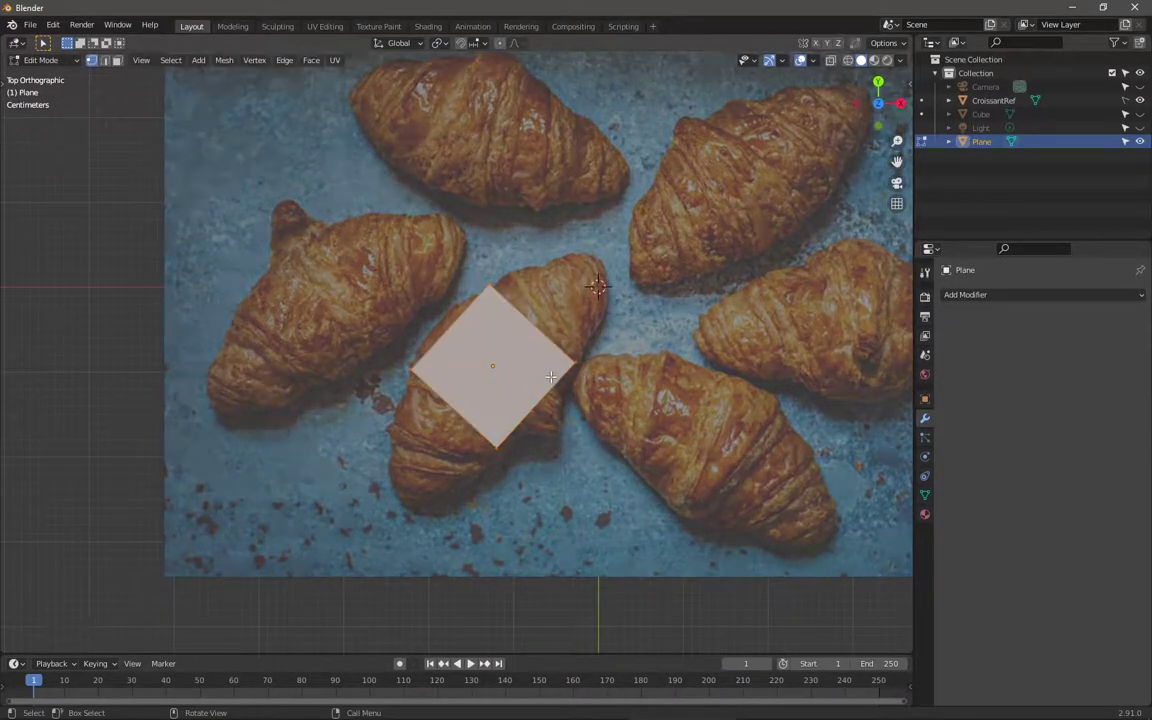
scroll(480, 388, "up", 3)
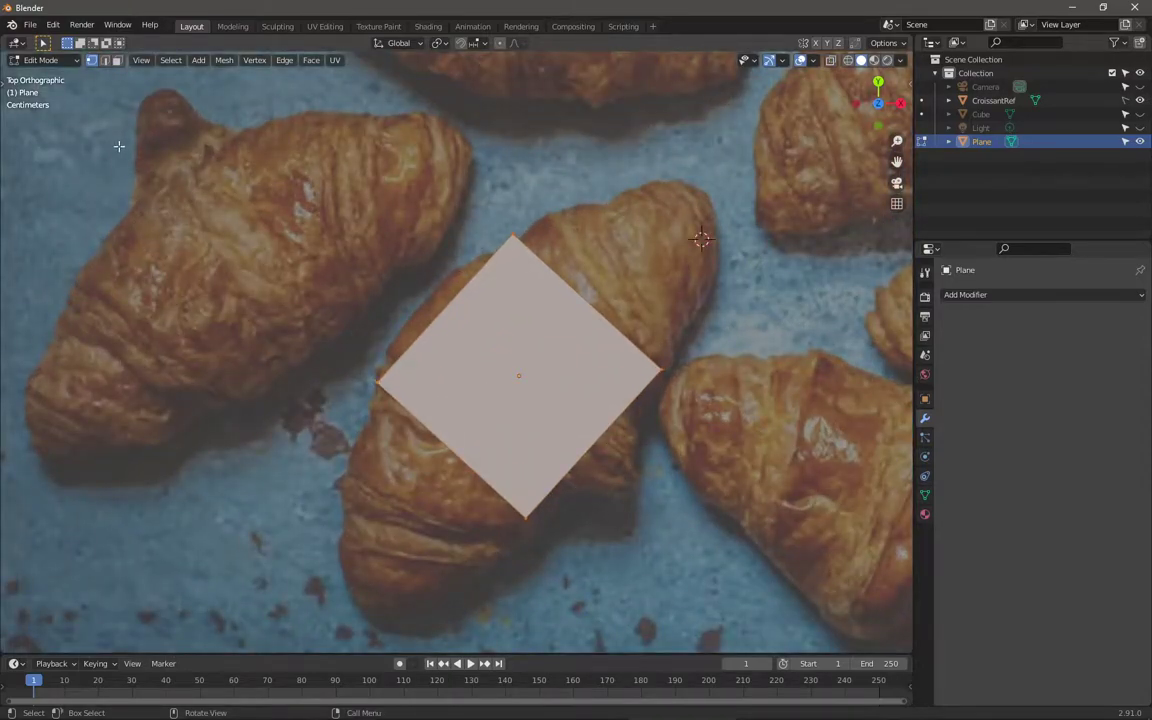
left_click(63, 59)
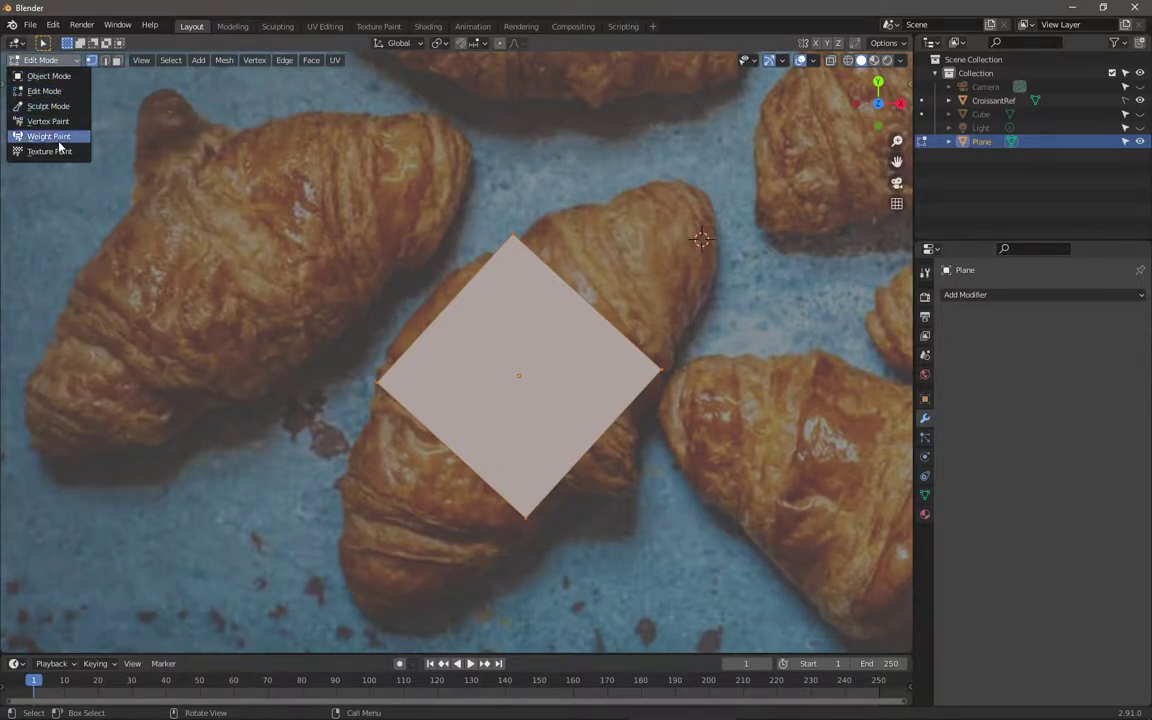
left_click(70, 92)
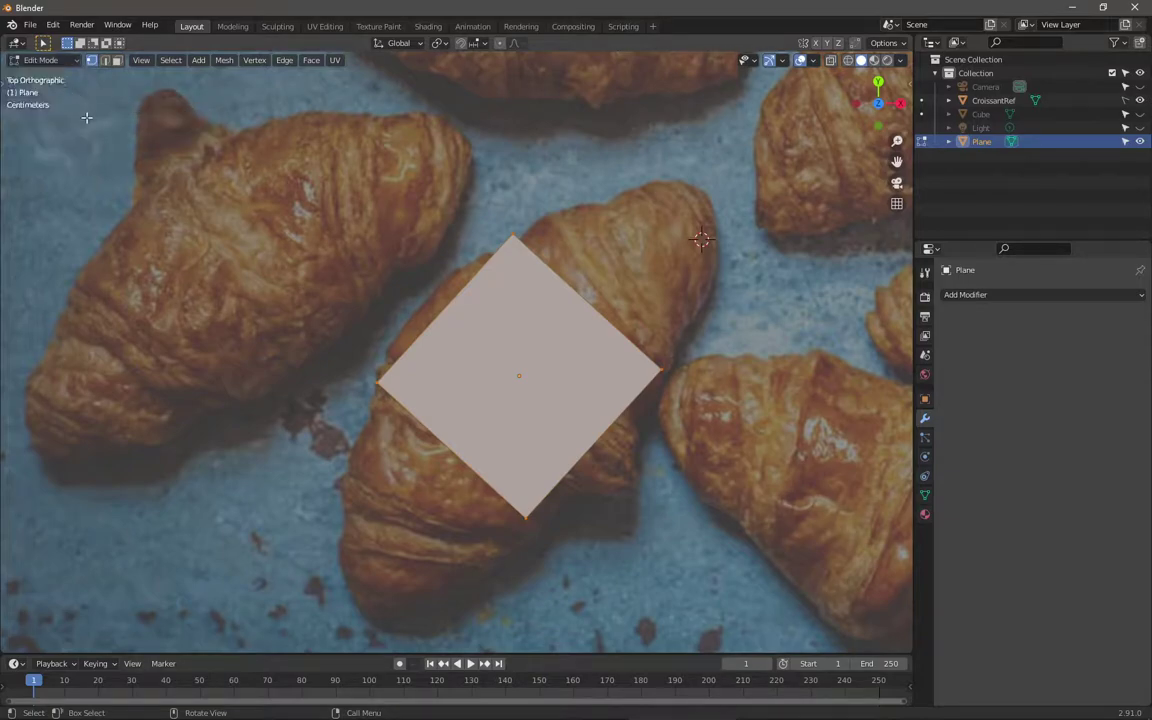
middle_click_drag(561, 344, 515, 343, "shift")
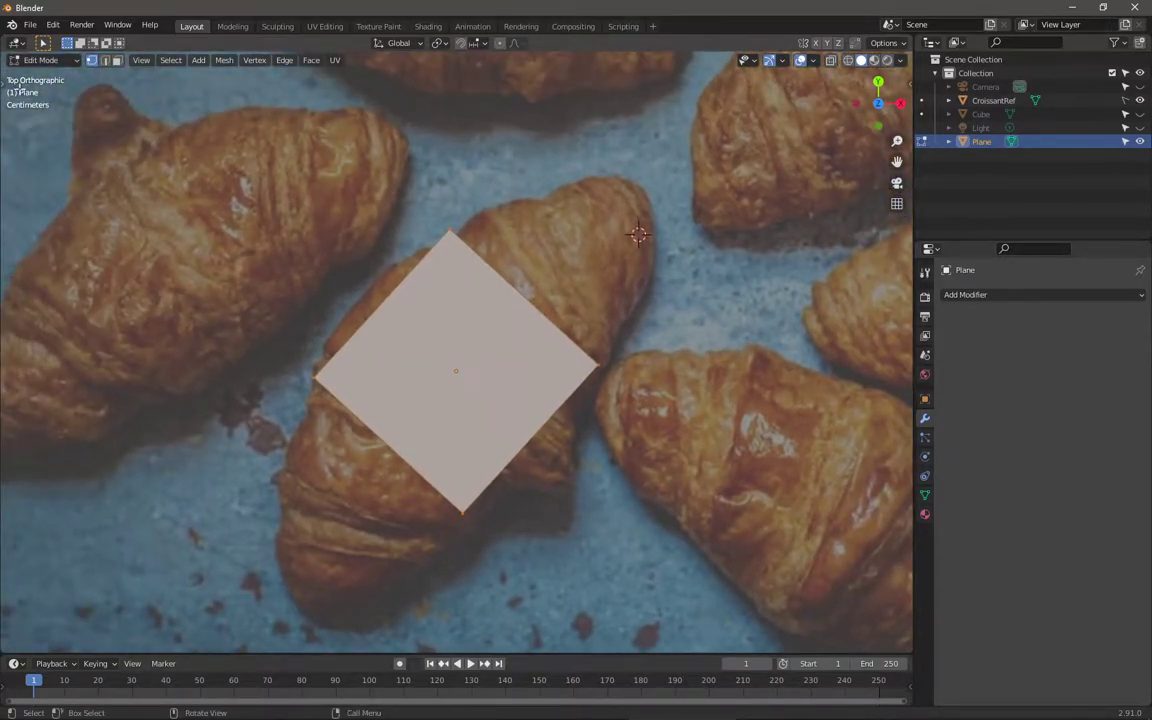
Step: Clear the selection in edge select mode, and select the plane's whole face in face select mode
left_click(104, 62)
key("alt+a")
left_click_drag(348, 410, 231, 309)
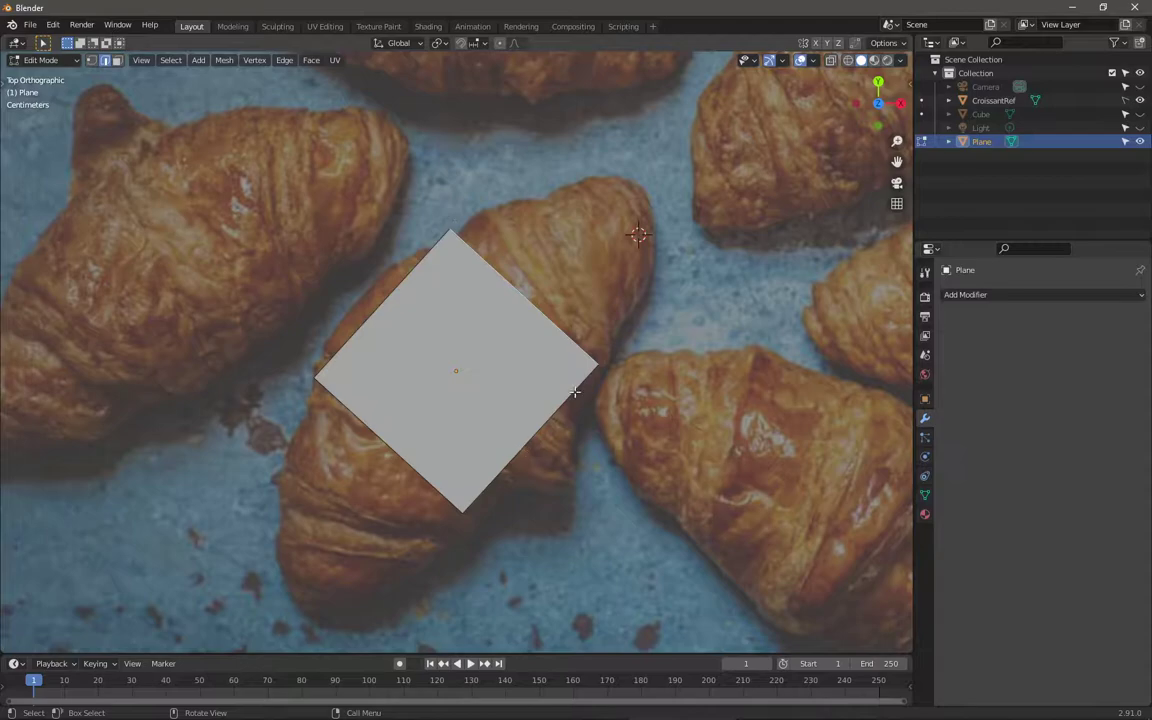
left_click(116, 60)
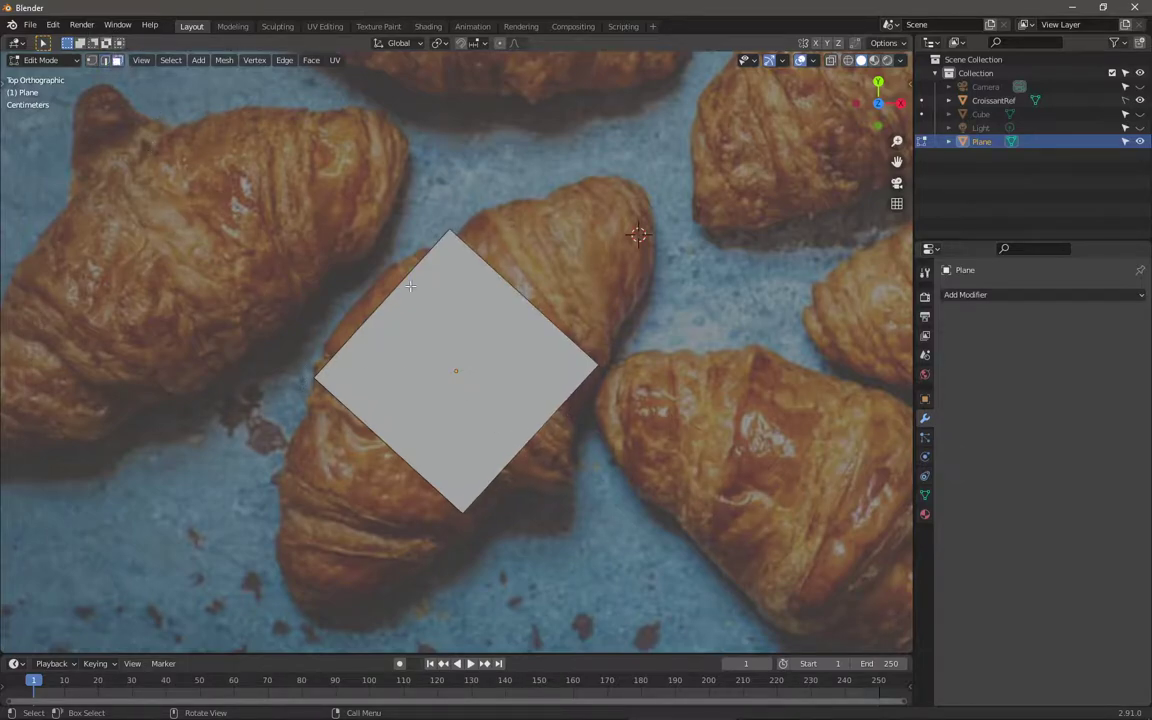
left_click(495, 364)
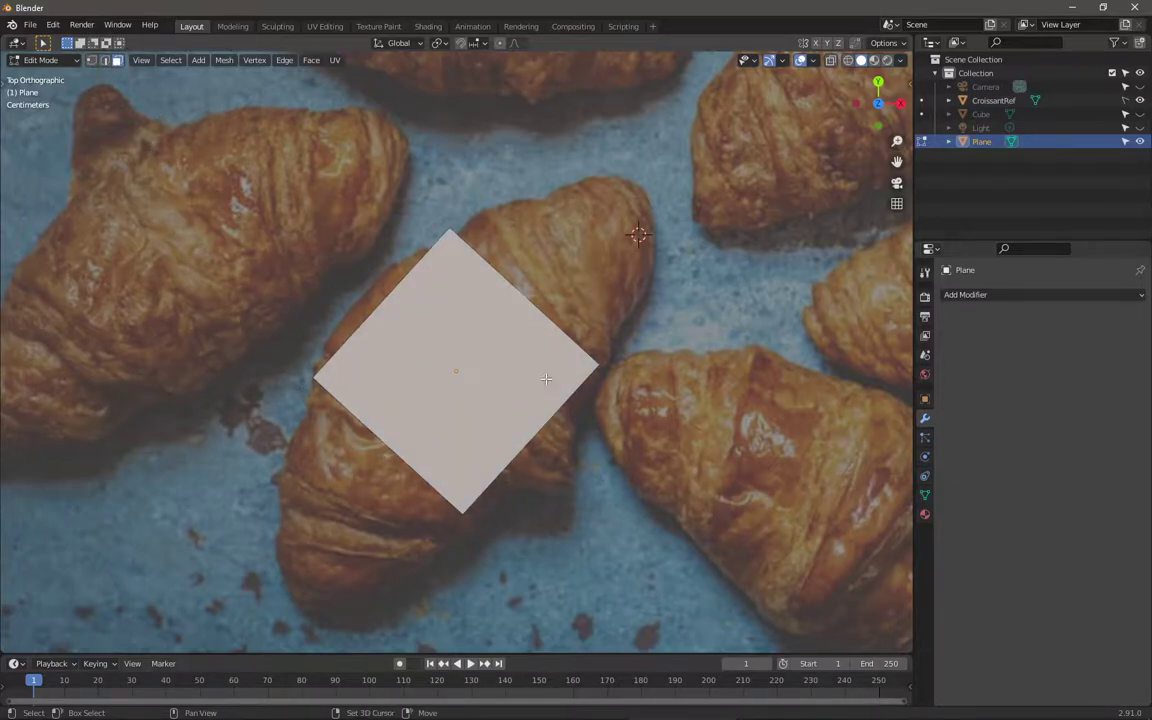
middle_click_drag(546, 378, 574, 404, "shift")
middle_click_drag(408, 425, 432, 383, "shift")
middle_click_drag(543, 301, 517, 313, "shift")
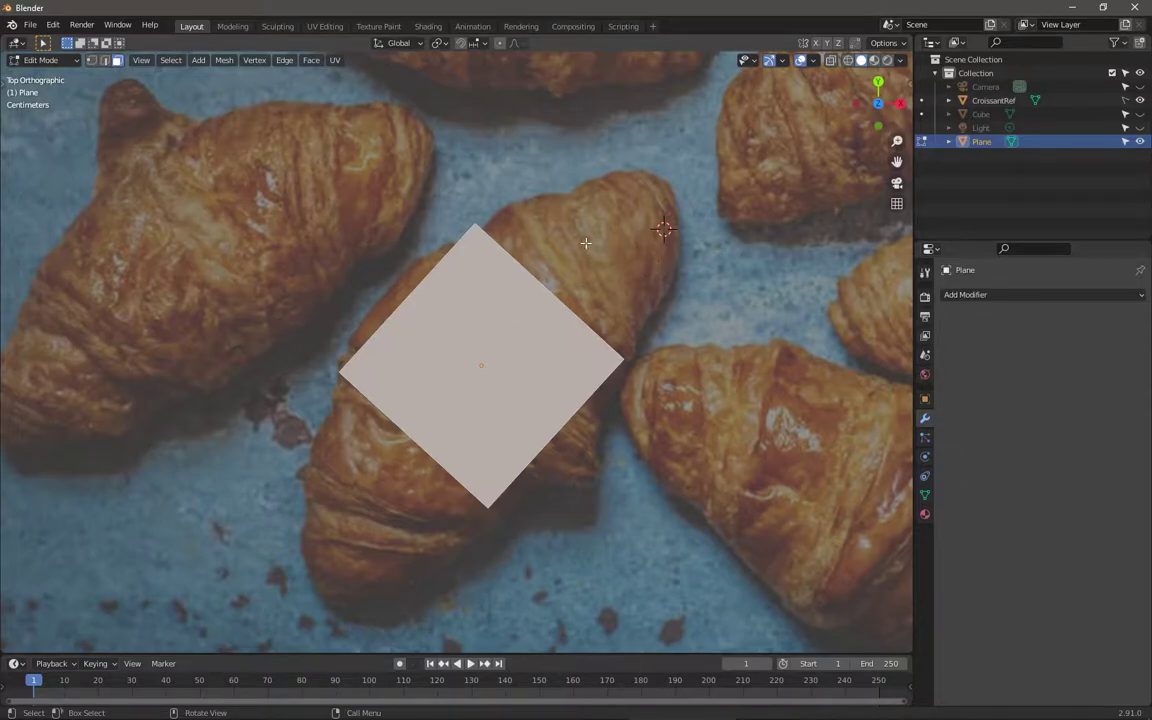
Step: Return to edge select mode and pick the plane's upper-right edge, facing the croissant's upper tip
key("2")
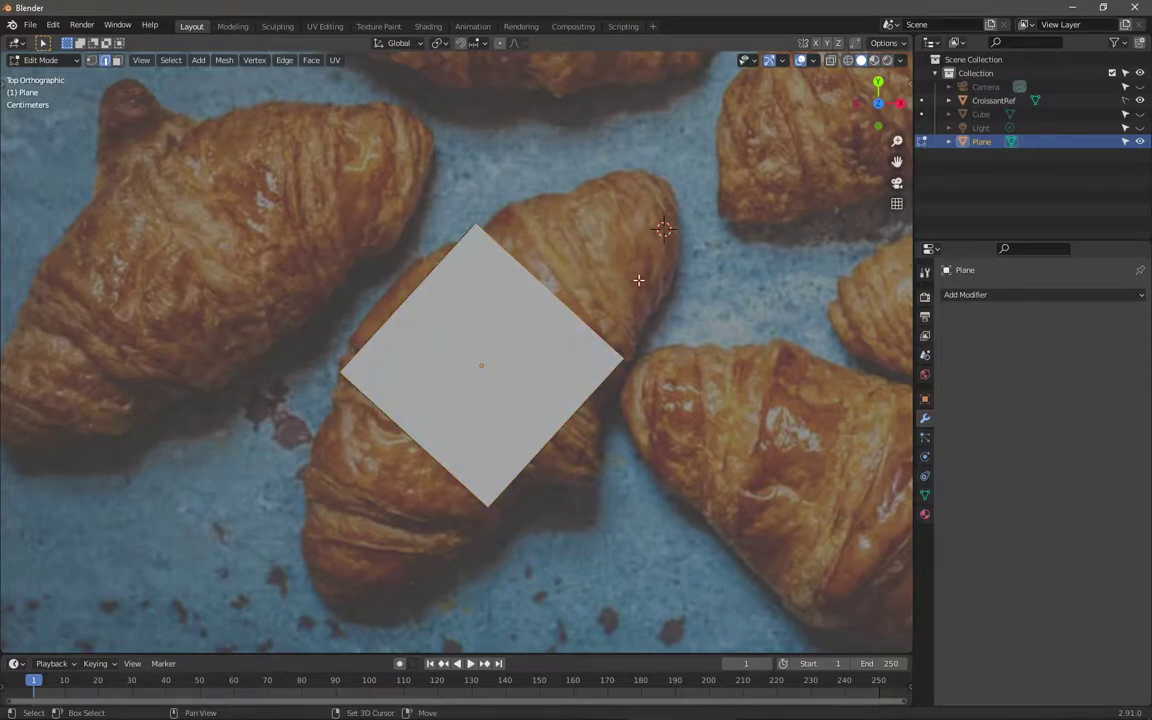
middle_click_drag(638, 280, 616, 270, "shift")
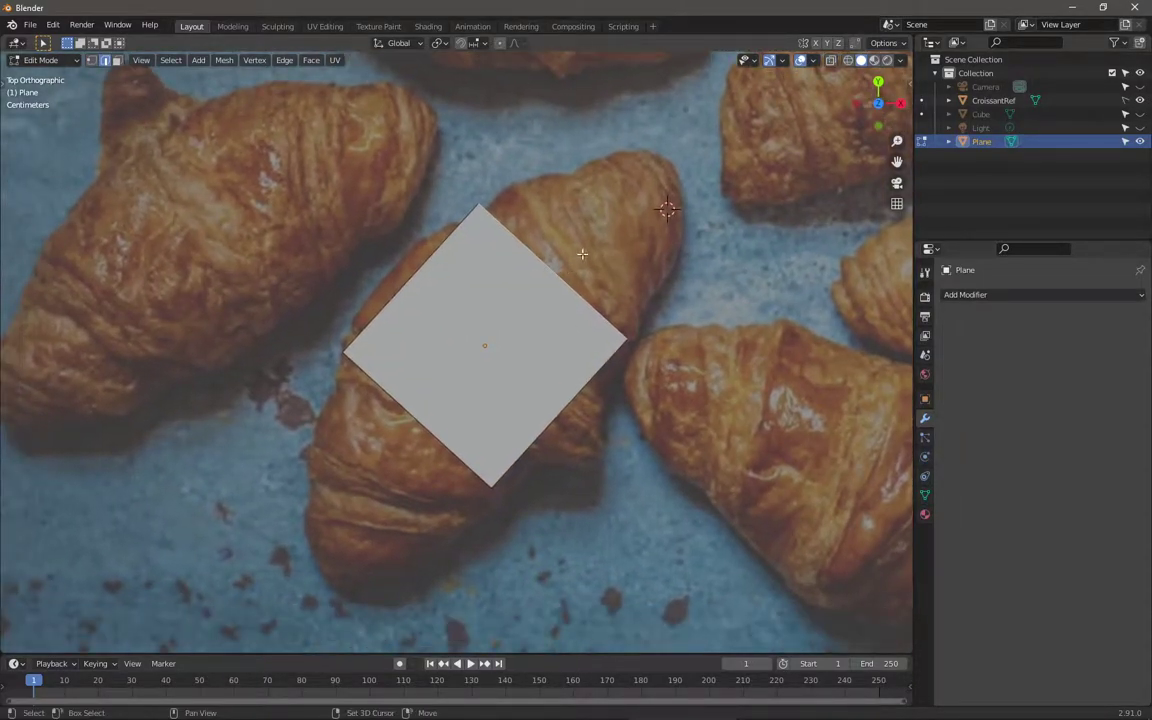
middle_click_drag(599, 203, 527, 303, "shift")
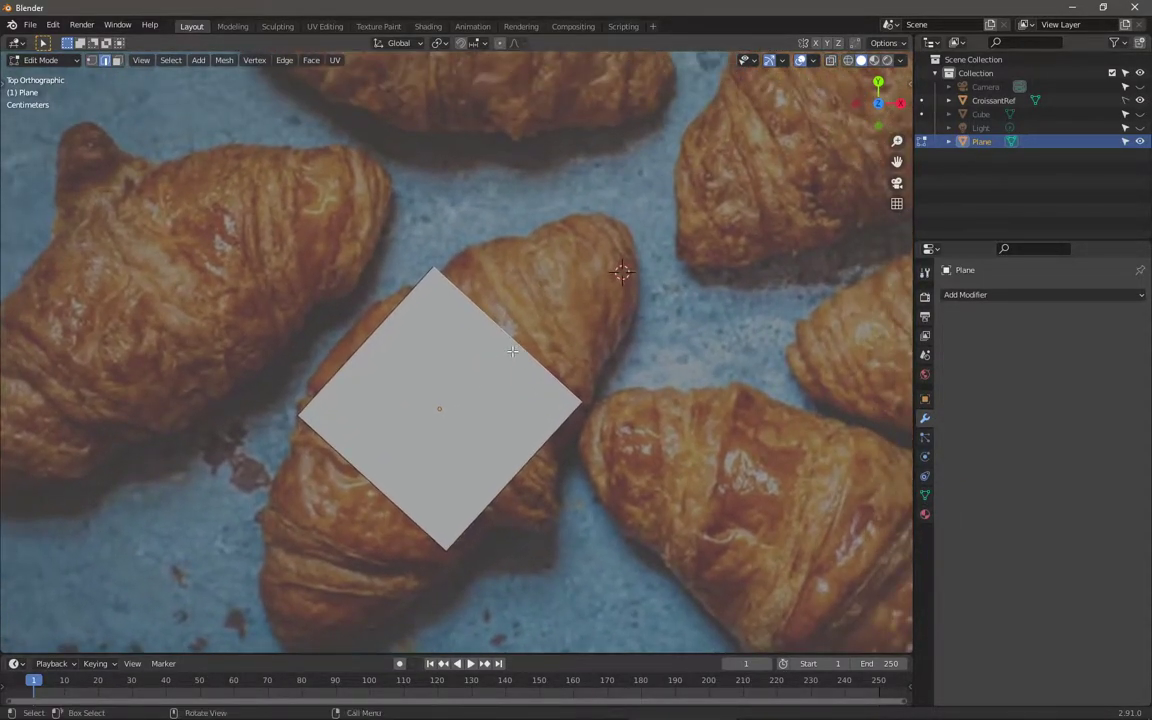
Step: Try extruding the plane's upper-right edge outward several times, and undo those extrusions
key("e")
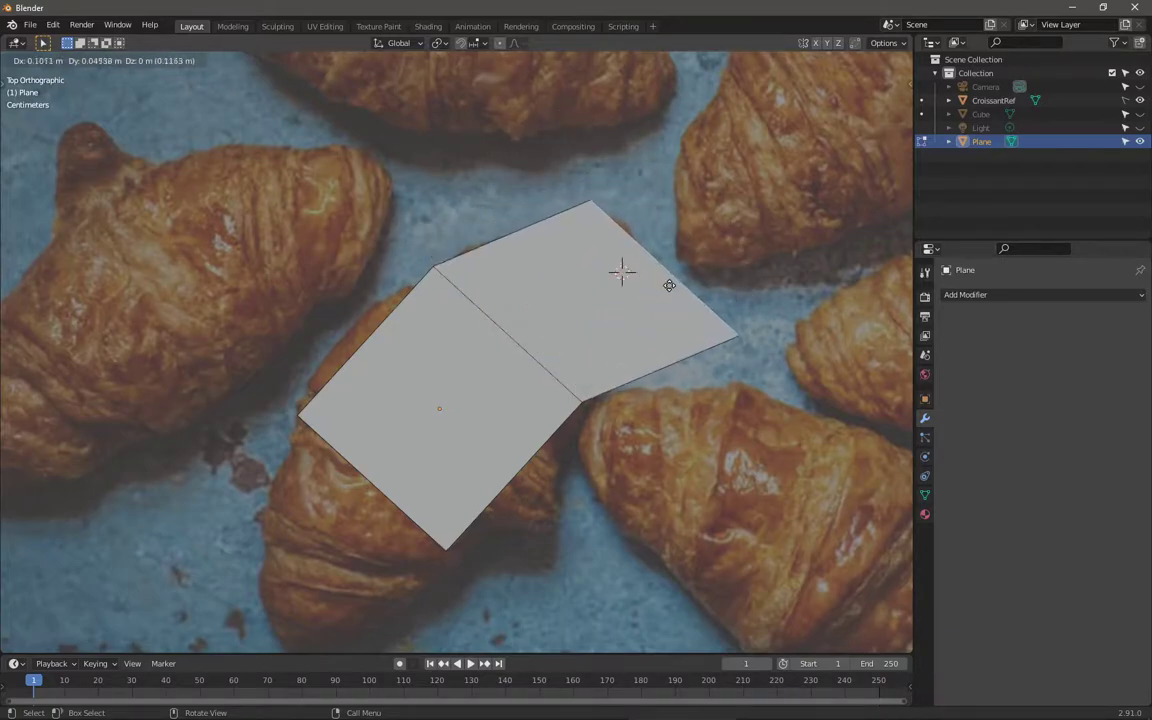
left_click(624, 170)
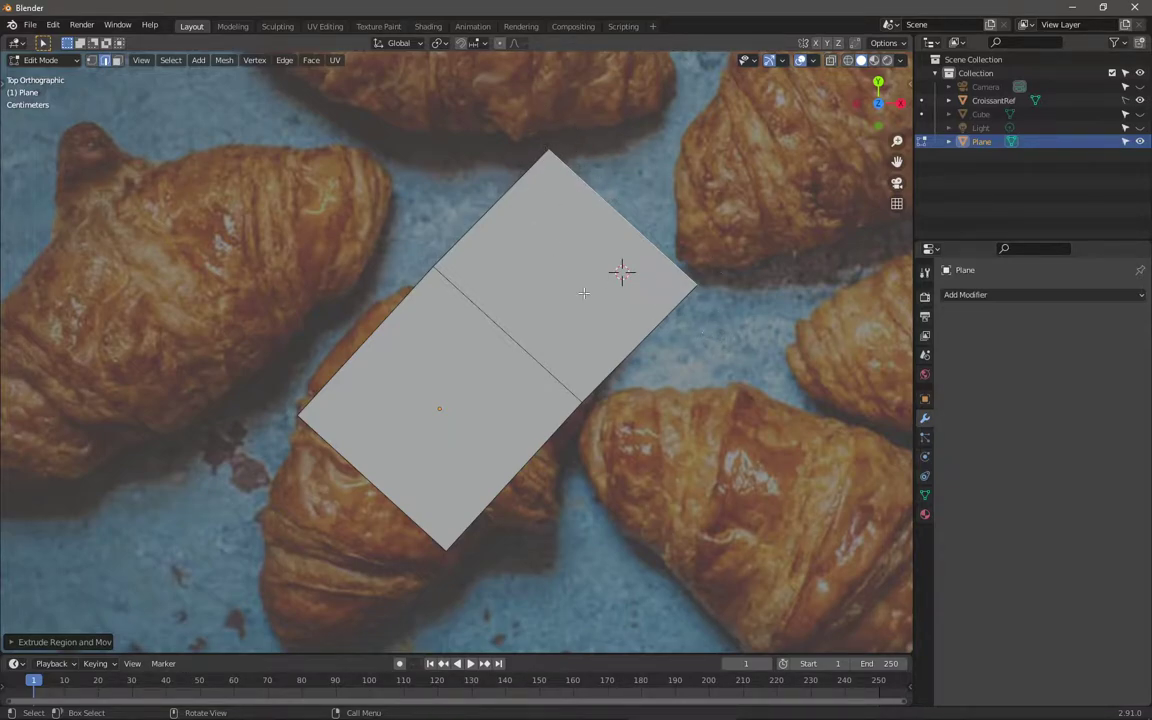
key("e")
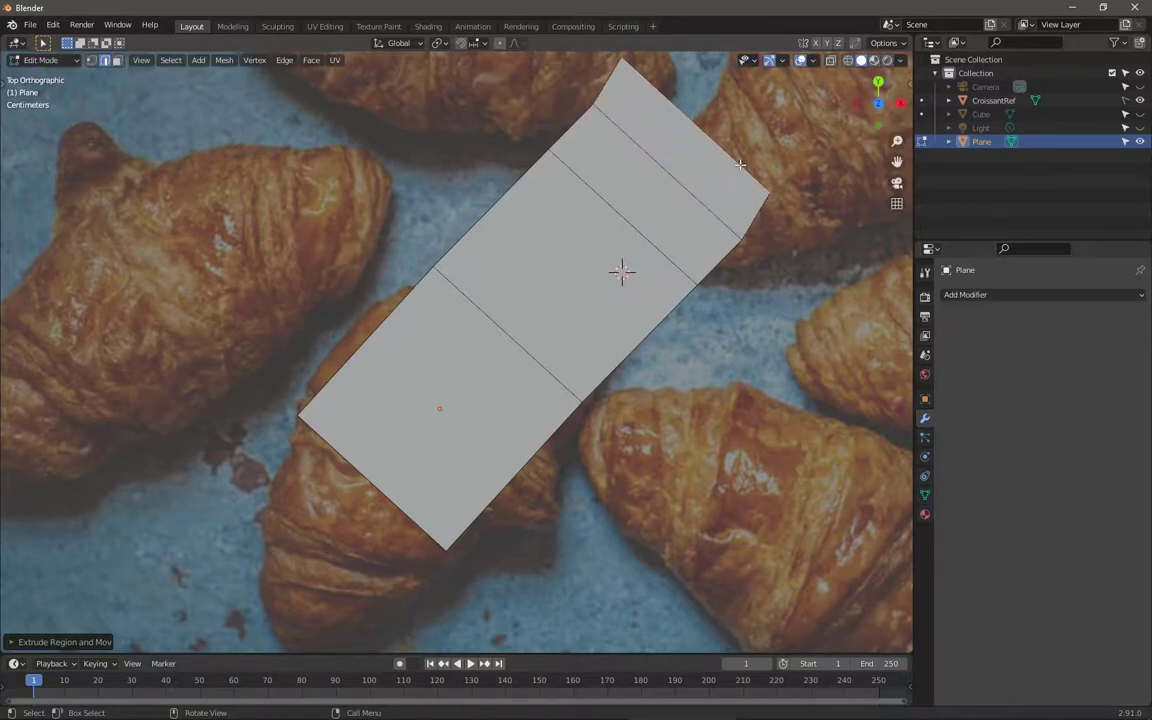
left_click(706, 257)
key("ctrl+z")
key("ctrl+z")
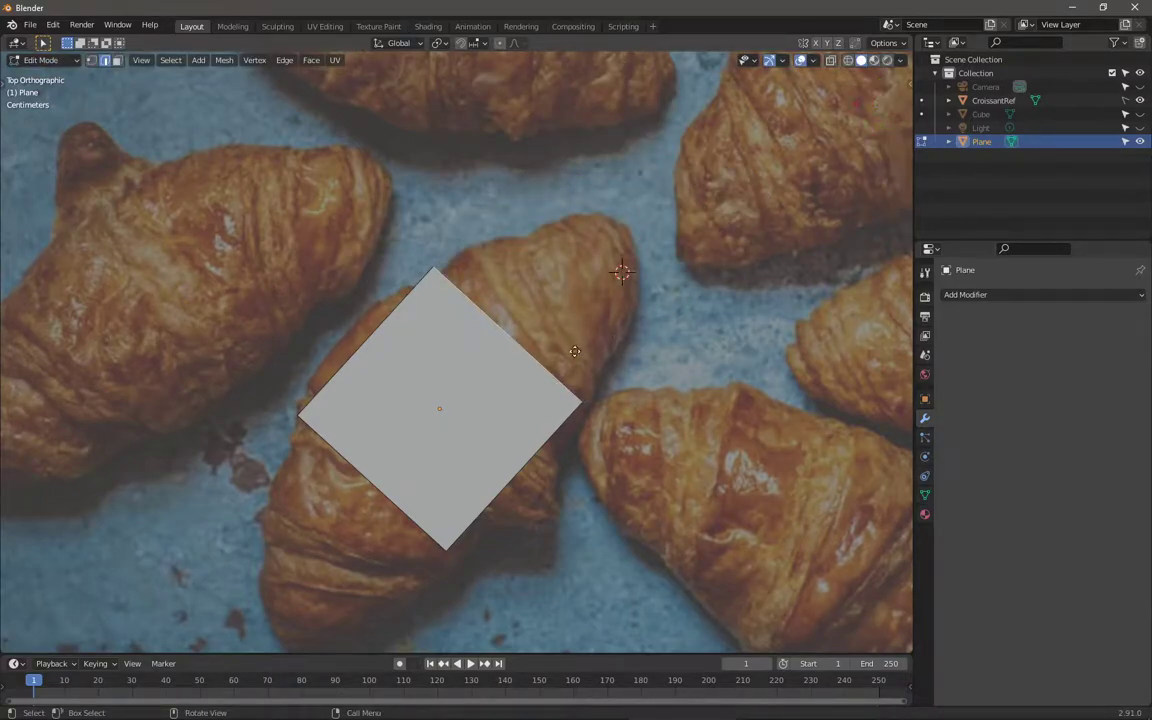
Step: Extrude the upper-right edge a short way toward the tip, then scale it down and nudge it to fit the croissant's width
key("e")
left_click(609, 325)
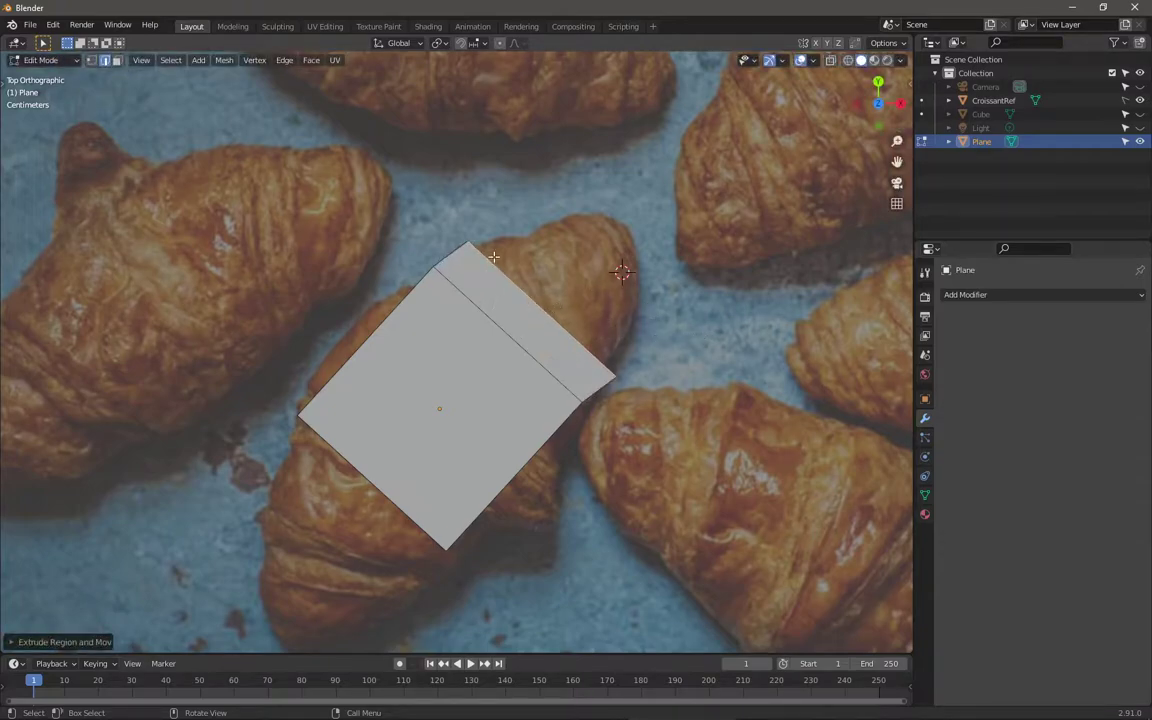
key("s")
left_click(663, 342)
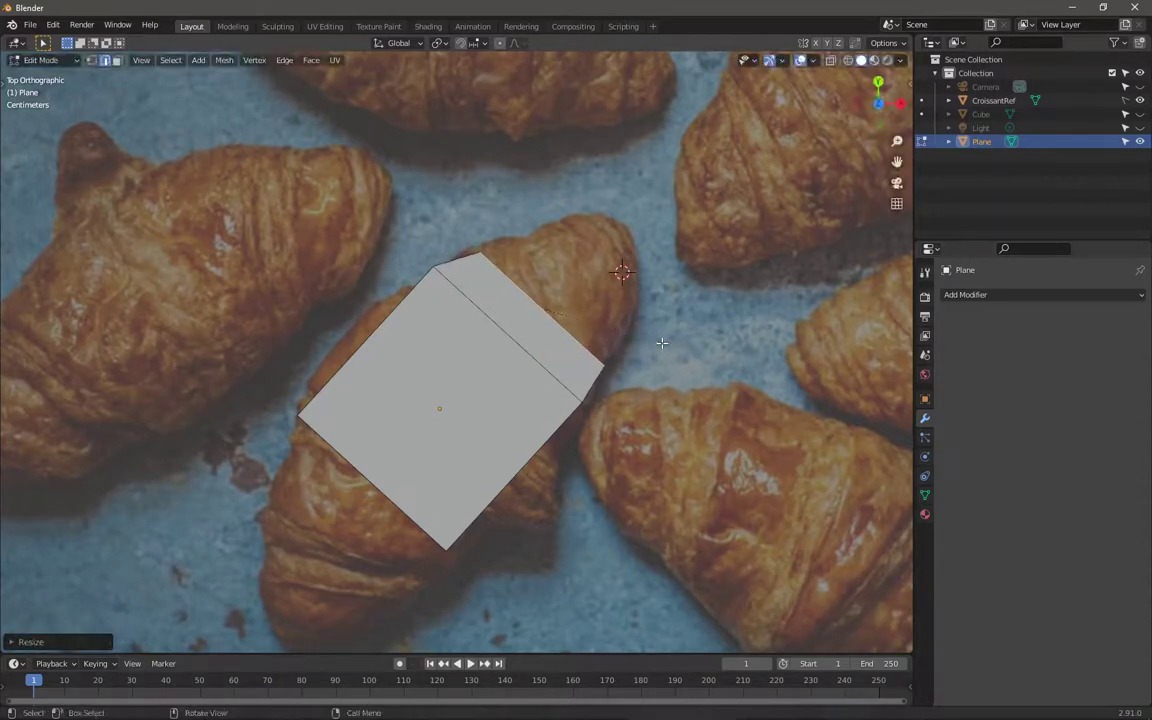
key("g")
key("Escape")
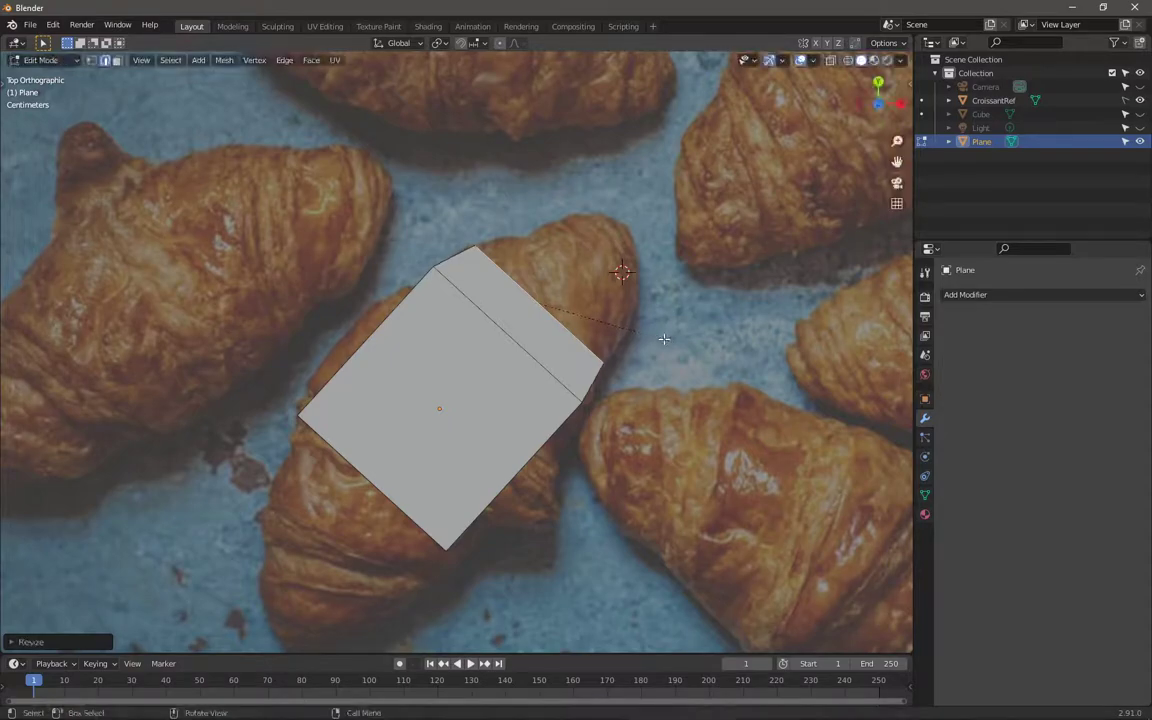
Step: Extrude a second strip toward the croissant's upper tip, then scale and move its end edge to fit the outline
key("e")
left_click(670, 333)
key("s")
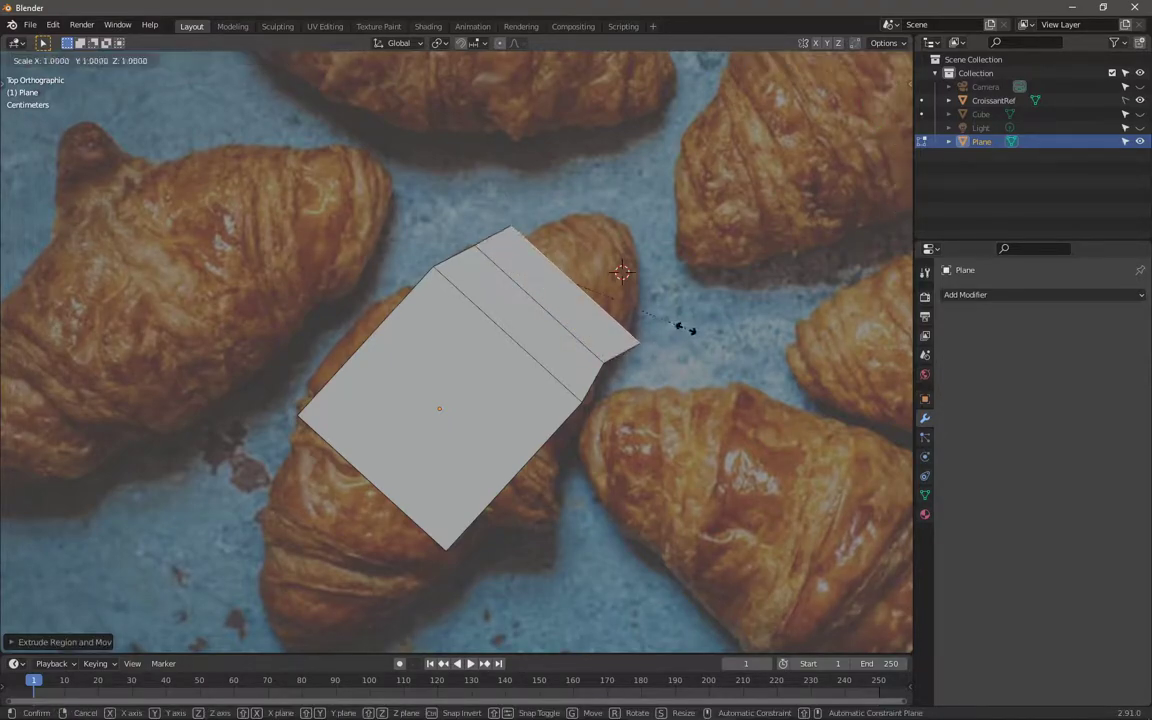
left_click(660, 318)
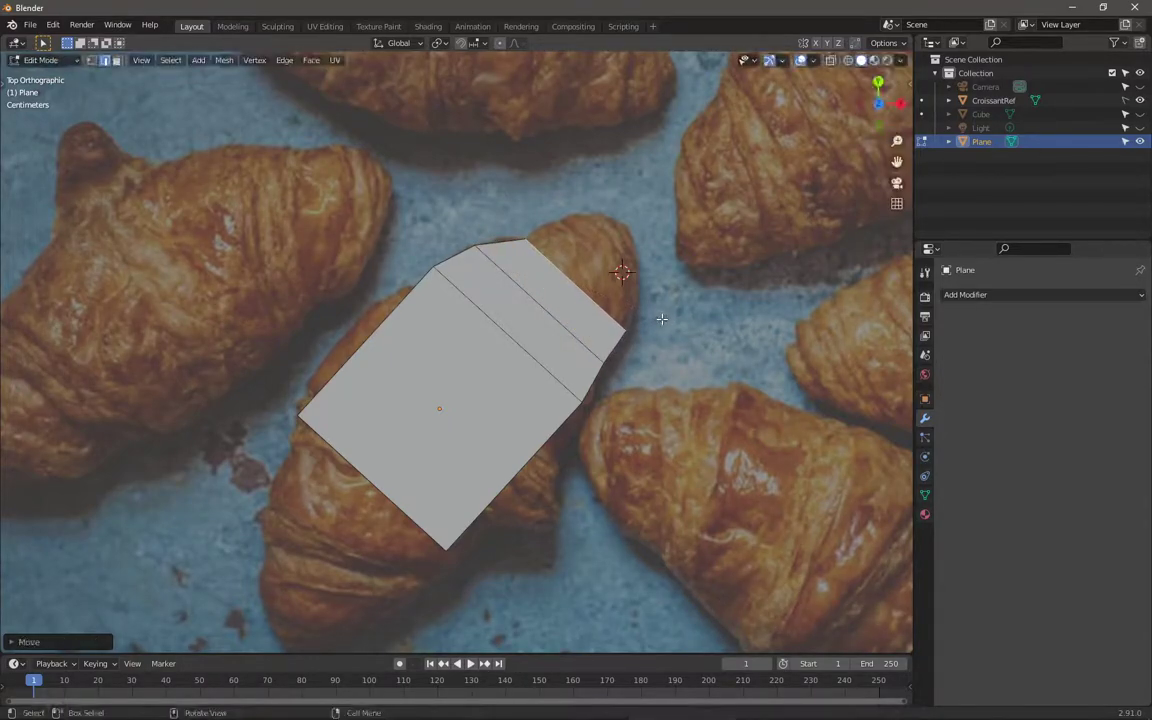
key("g")
left_click(681, 298)
Step: Extrude a third strip toward the upper tip, scale its end edge to about 0.74 and reposition it on the outline
key("e")
left_click(681, 298)
key("s")
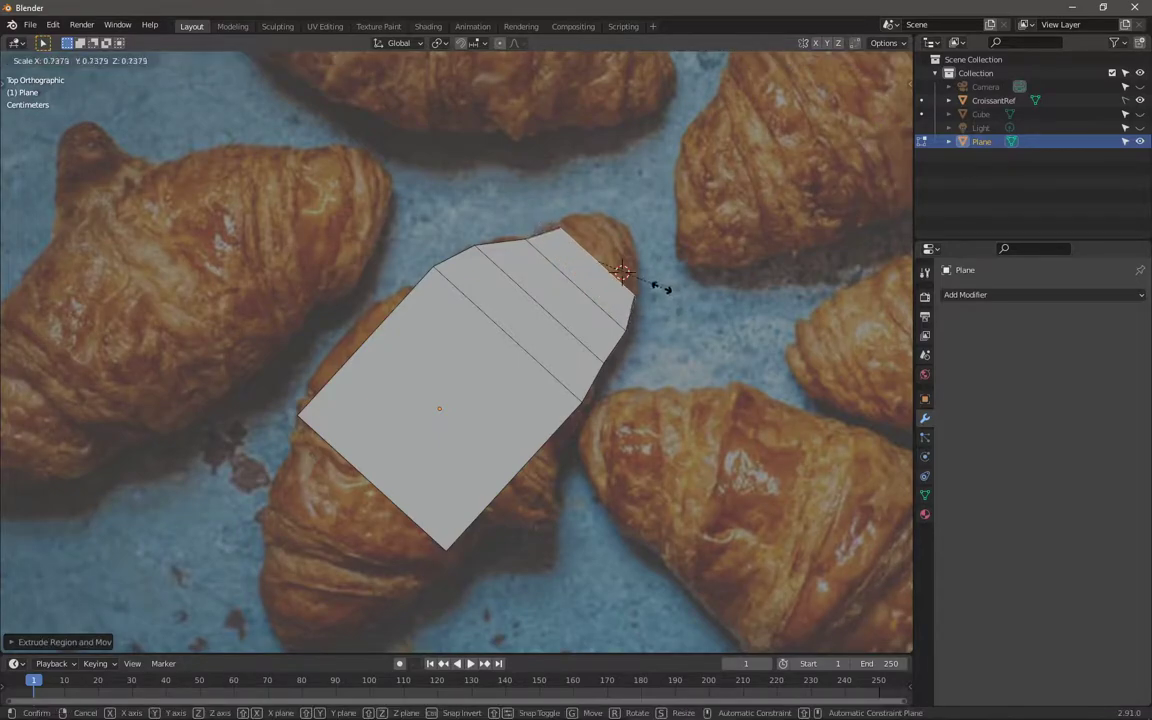
left_click(663, 289)
key("g")
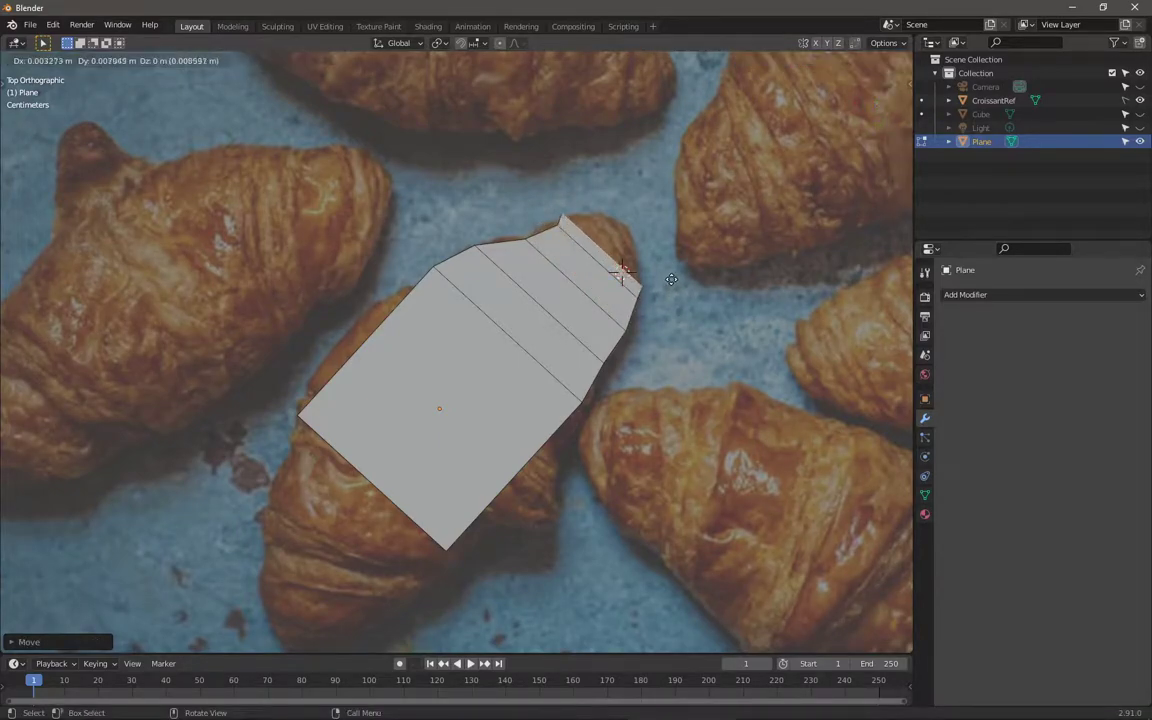
left_click(685, 268)
Step: Extrude a fourth strip near the upper tip, scale its end edge to about 0.6 and nudge it inside the outline
key("e")
left_click(685, 268)
key("s")
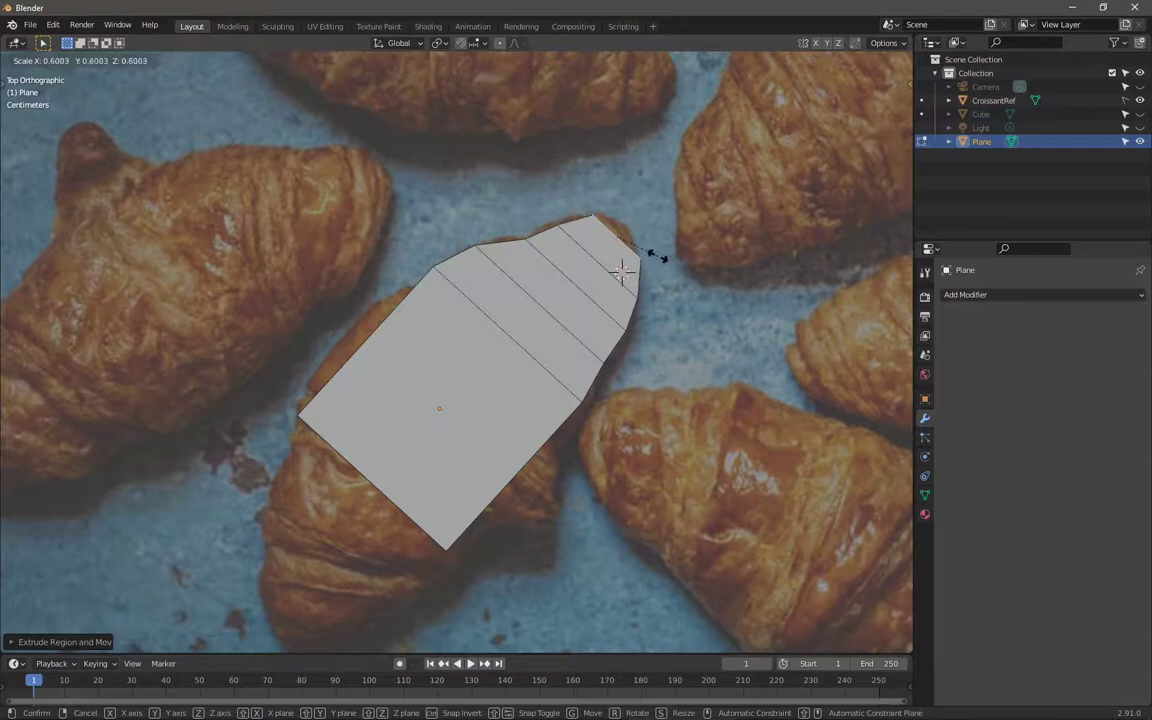
left_click(658, 256)
key("g")
left_click(648, 259)
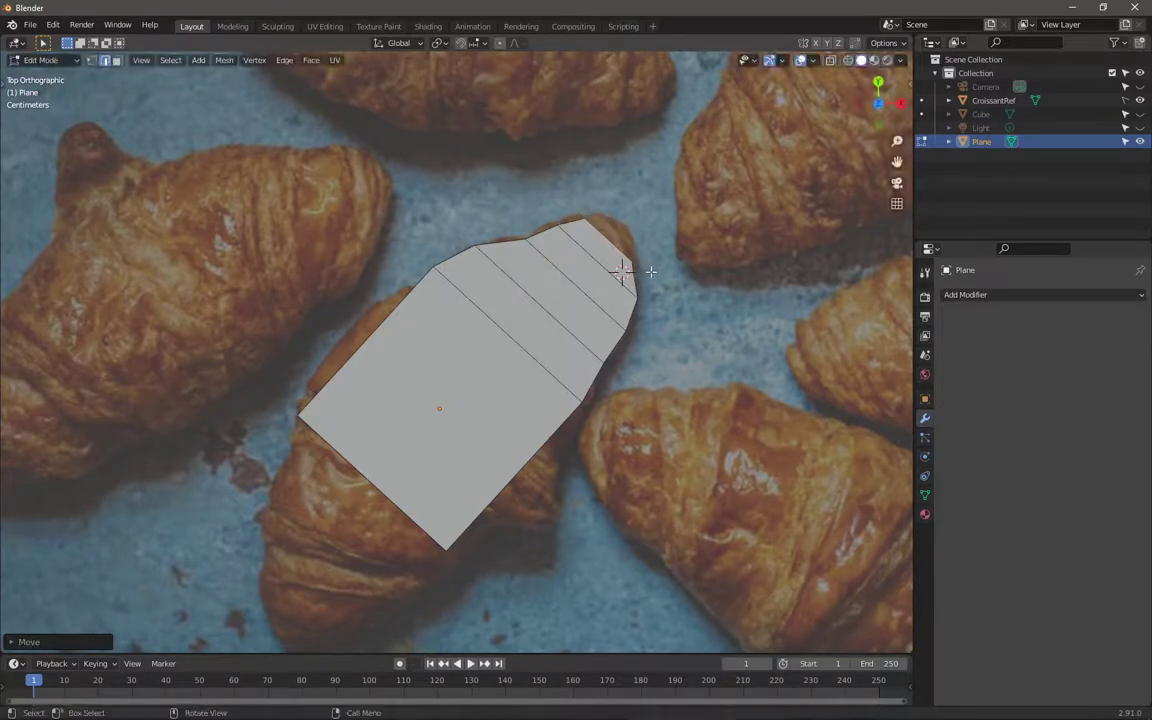
Step: Extrude the final strip to the croissant's upper tip and scale its end edge to about 0.4
key("e")
left_click(646, 252)
key("s")
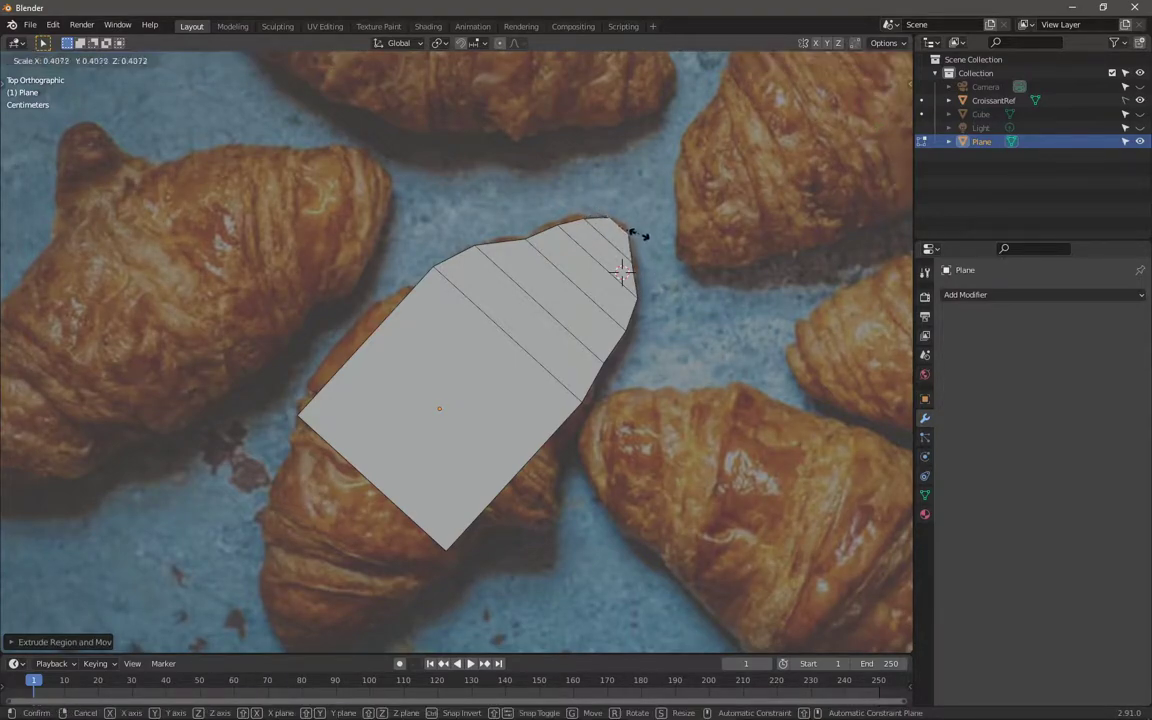
left_click(621, 270)
Step: Move the plane's lower-left edge up the croissant to reduce the original large face to a narrow strip
middle_click_drag(500, 466, 549, 417, "shift")
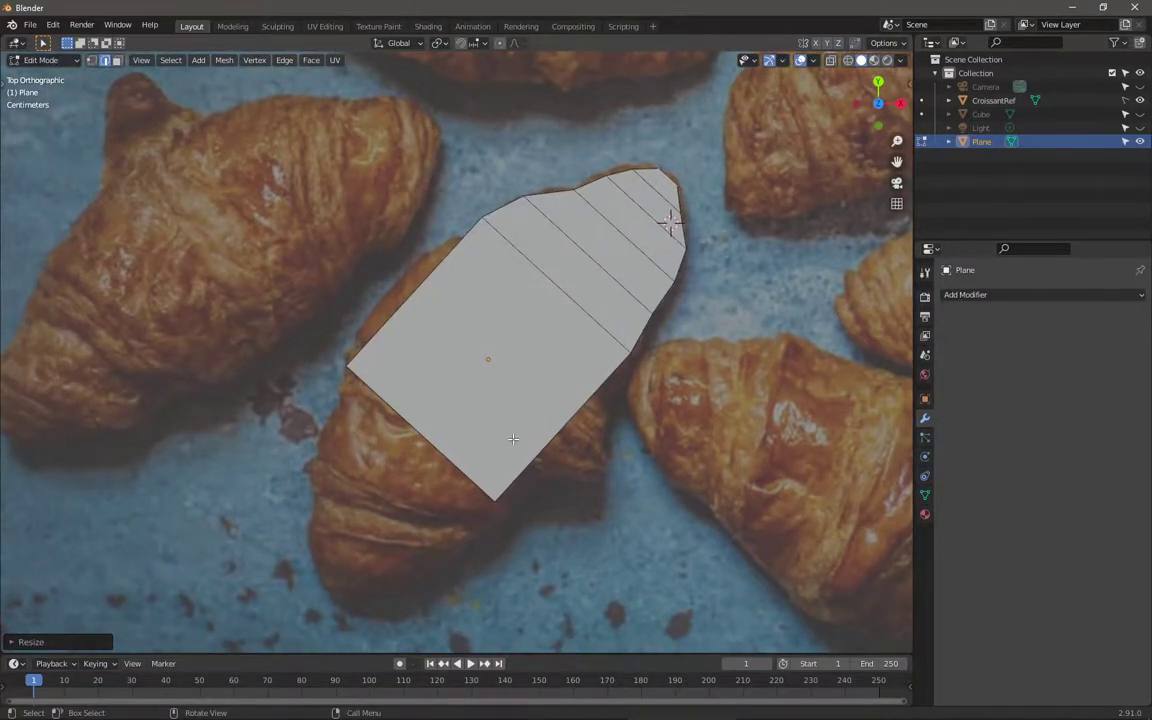
left_click(514, 450)
left_click(470, 479)
key("g")
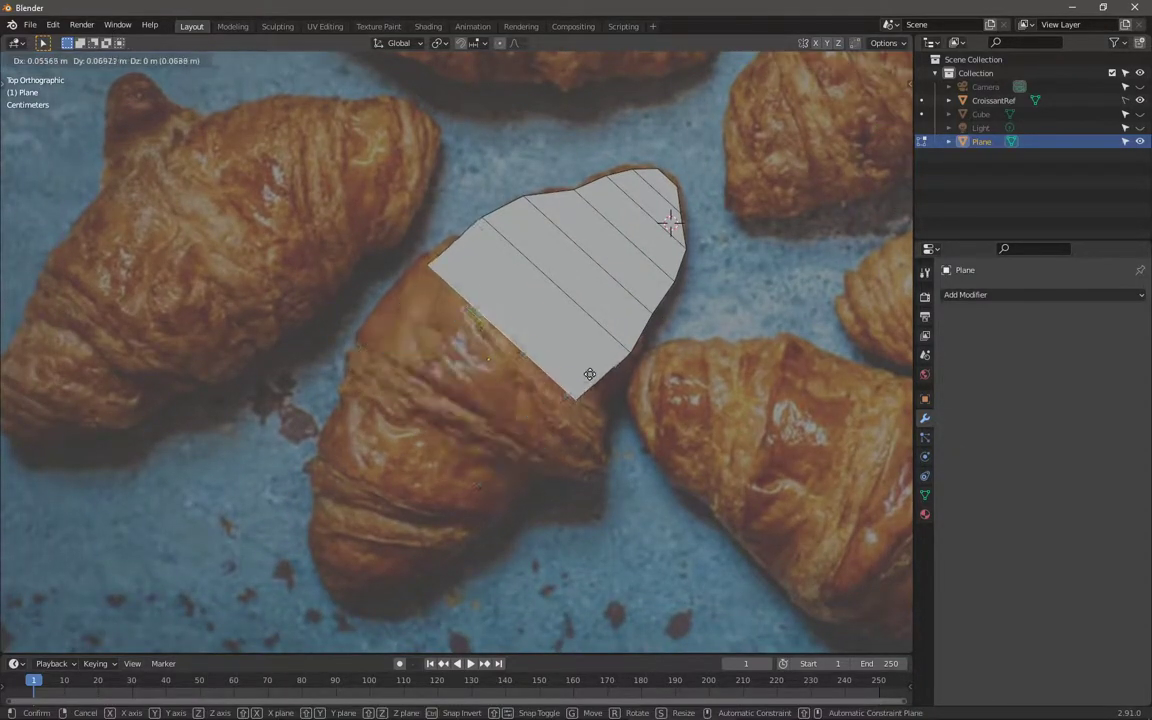
left_click(624, 353)
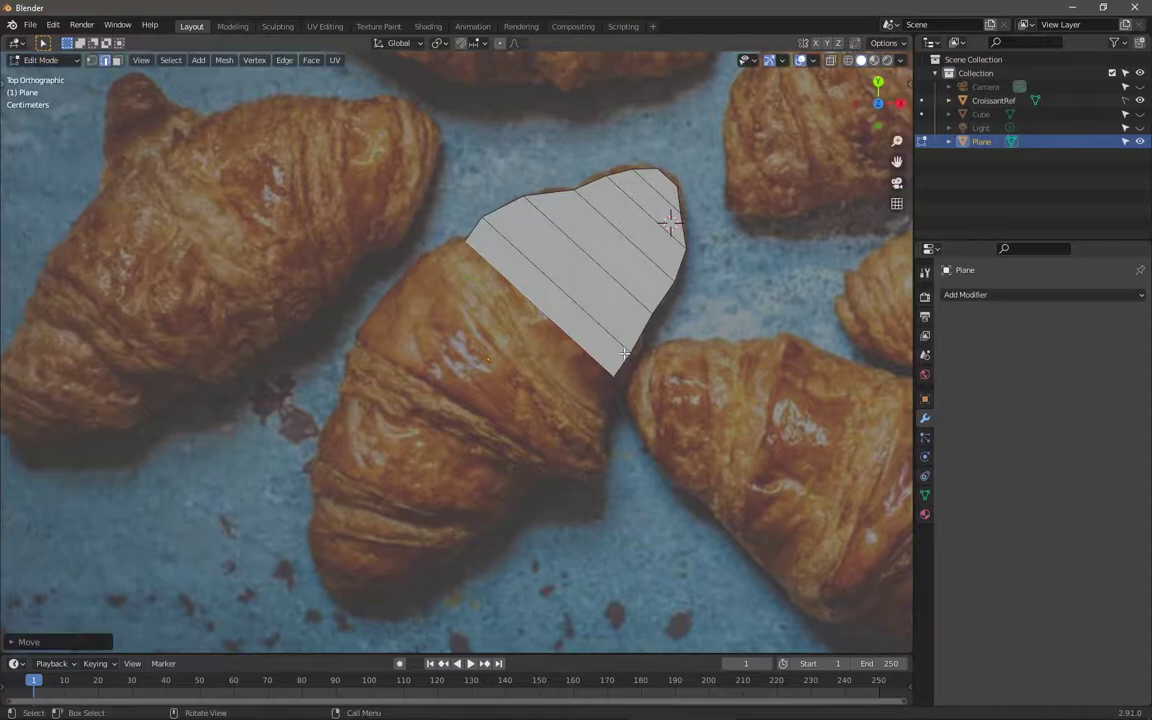
Step: Extrude the lower open edge one strip down the croissant and scale it up to match the widening outline
key("e")
key("s")
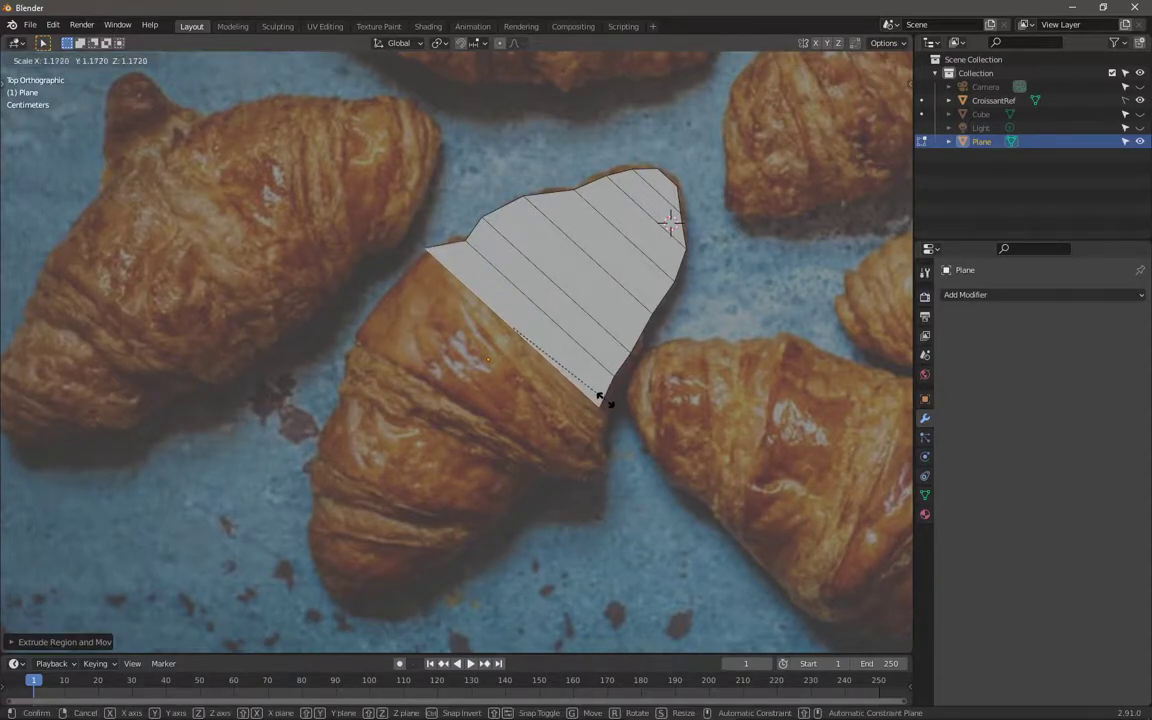
left_click(601, 397)
key("g")
right_click(596, 414)
Step: Extrude another strip down the croissant's middle, then enlarge and shift its end edge to fit the width
key("e")
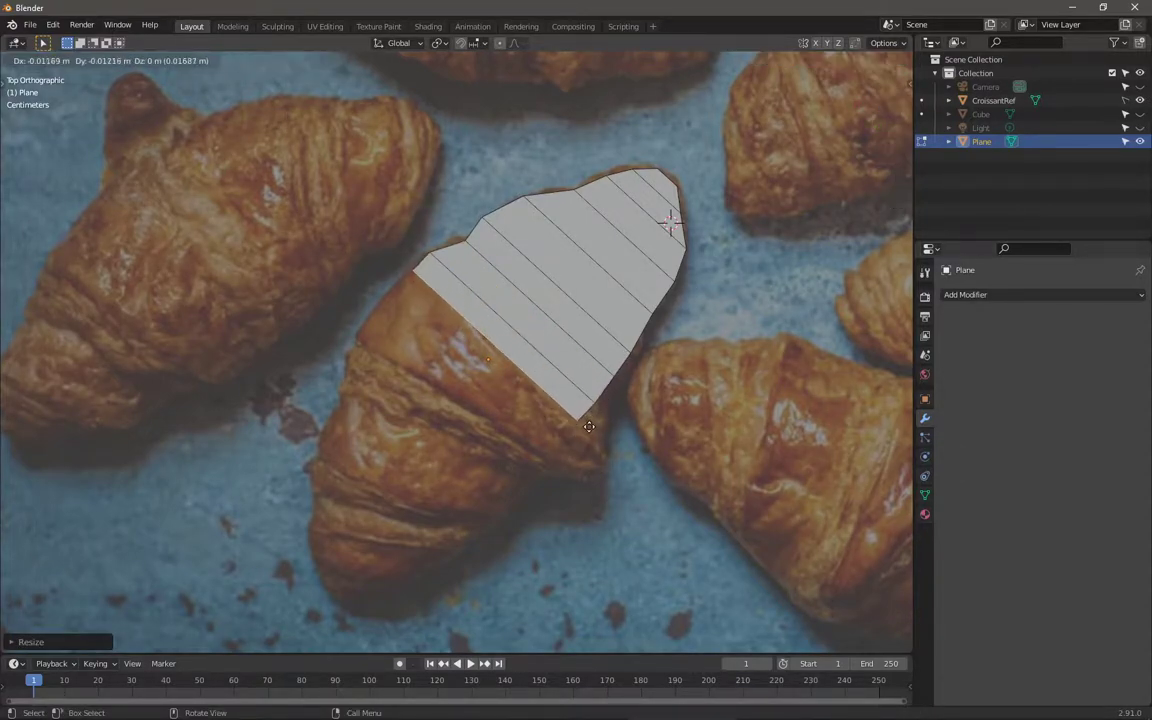
left_click(585, 430)
key("s")
left_click(599, 440)
key("g")
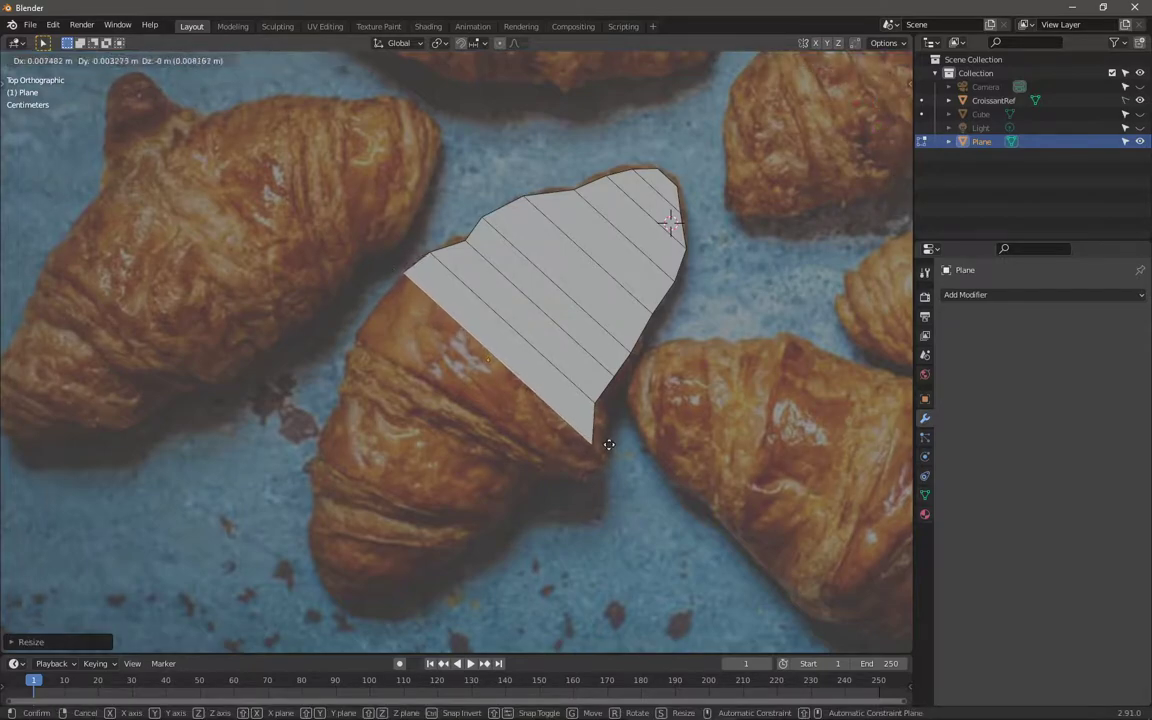
left_click(608, 447)
Step: In vertex select mode, move the right-side vertices of the last three strips onto the croissant's right outline
key("1")
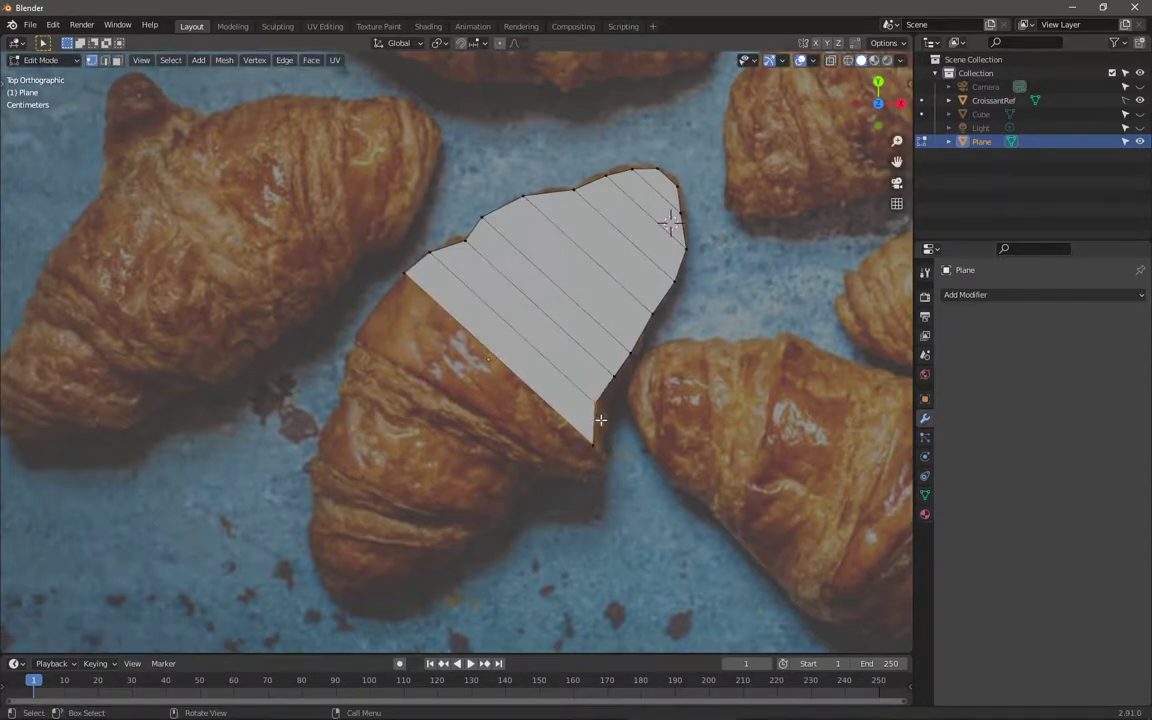
key("g")
left_click(598, 433)
key("g")
left_click(611, 456)
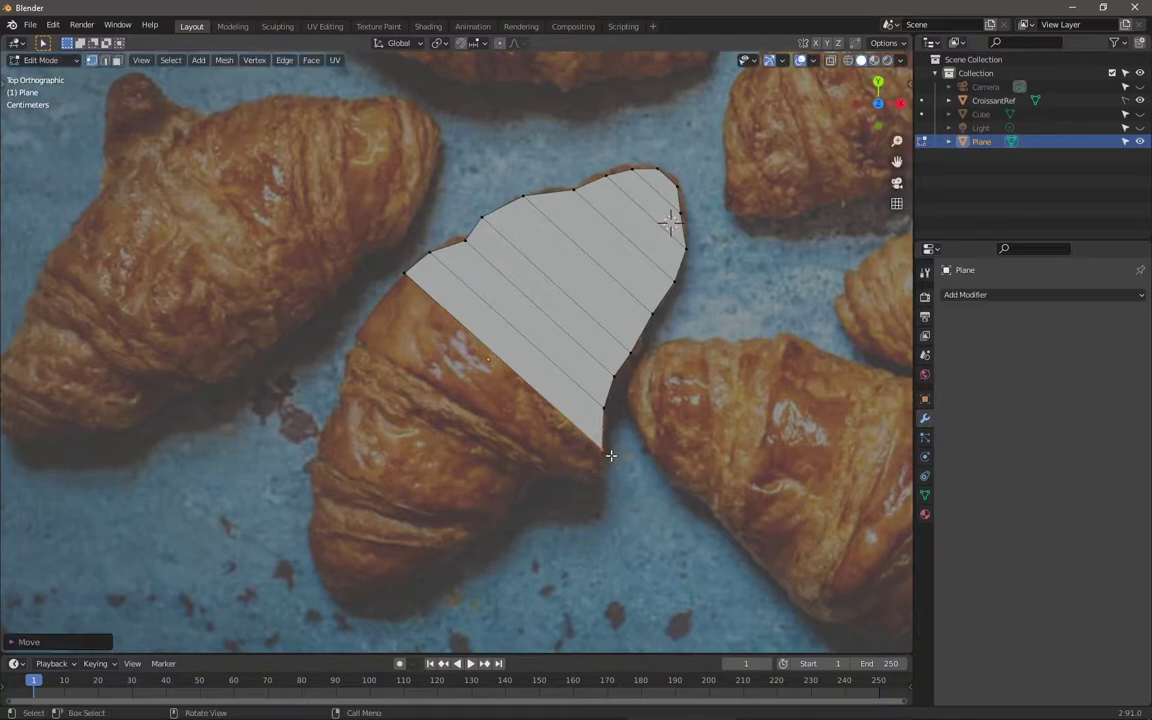
key("g")
left_click(627, 355)
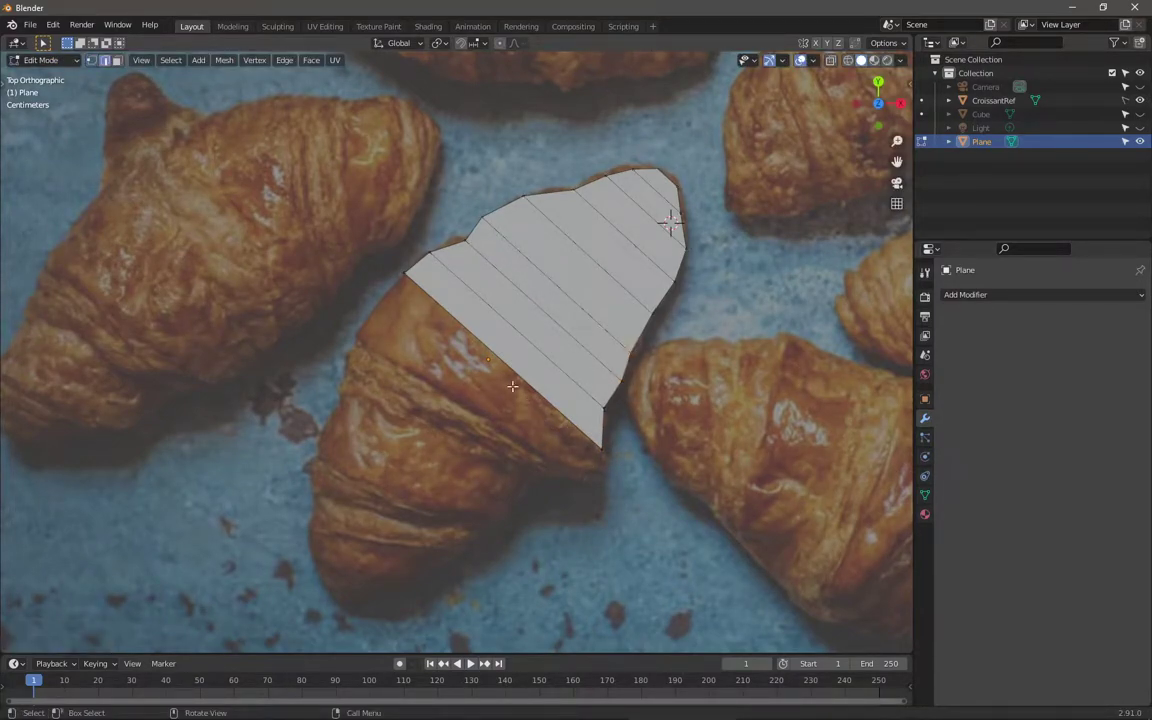
Step: Extrude the lower open edge about 0.016 m down the croissant and move its left vertex onto the outline
key("g")
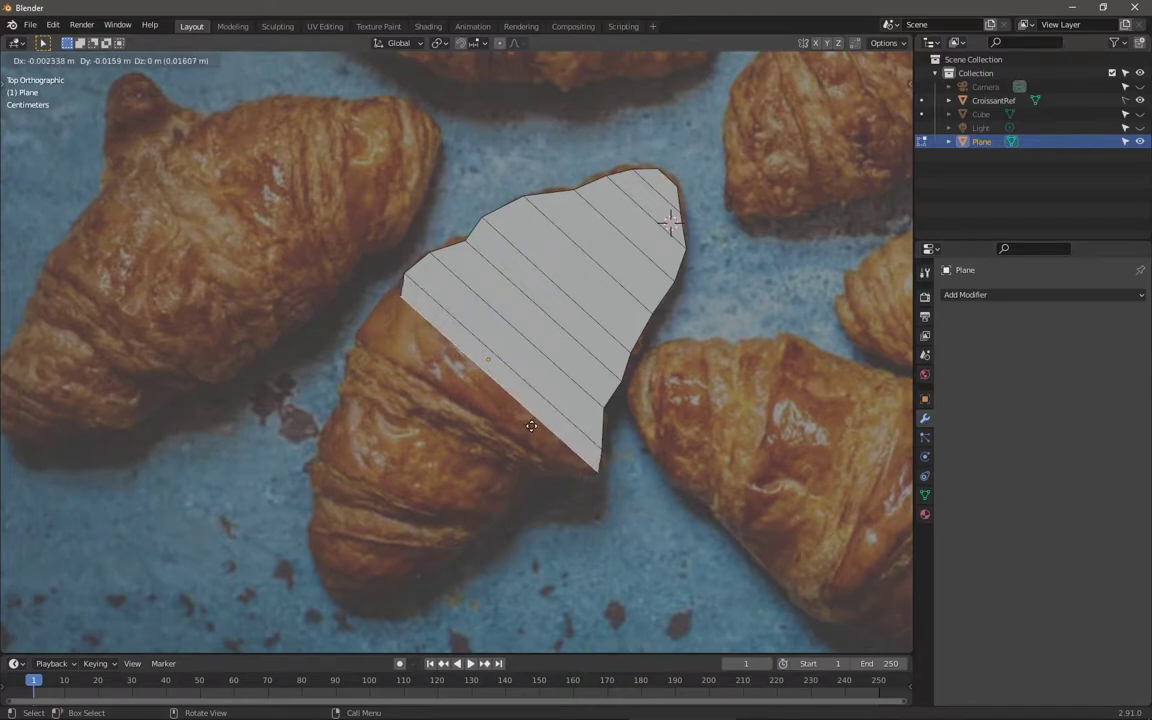
left_click(531, 426)
key("1")
left_click_drag(381, 283, 412, 304)
key("g")
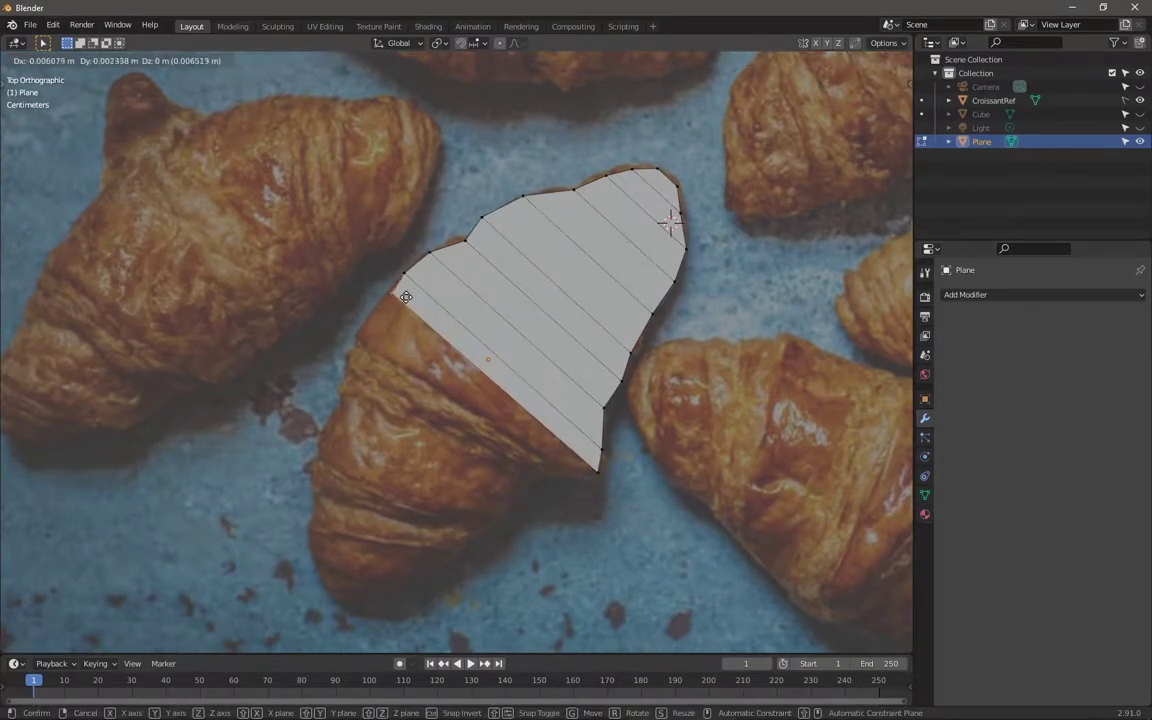
left_click(405, 298)
Step: Extrude one more strip down and to the left, then move its protruding left corner vertex onto the croissant's edge
key("2")
left_click(496, 383)
key("e")
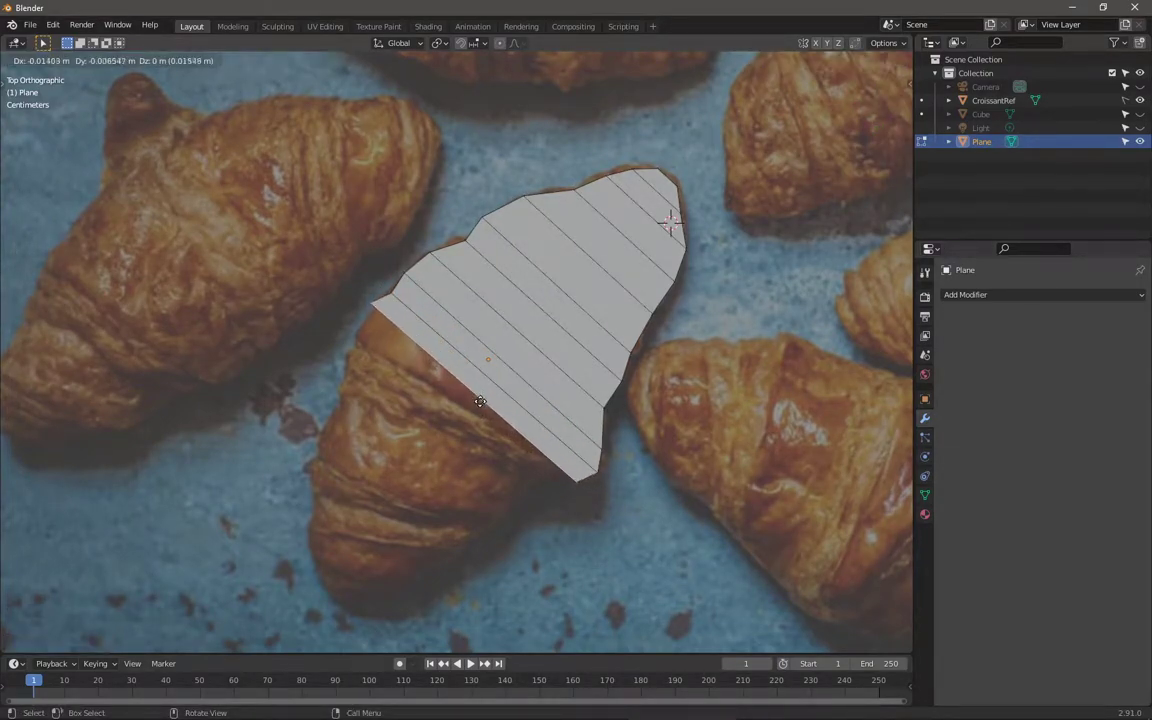
left_click(474, 396)
key("1")
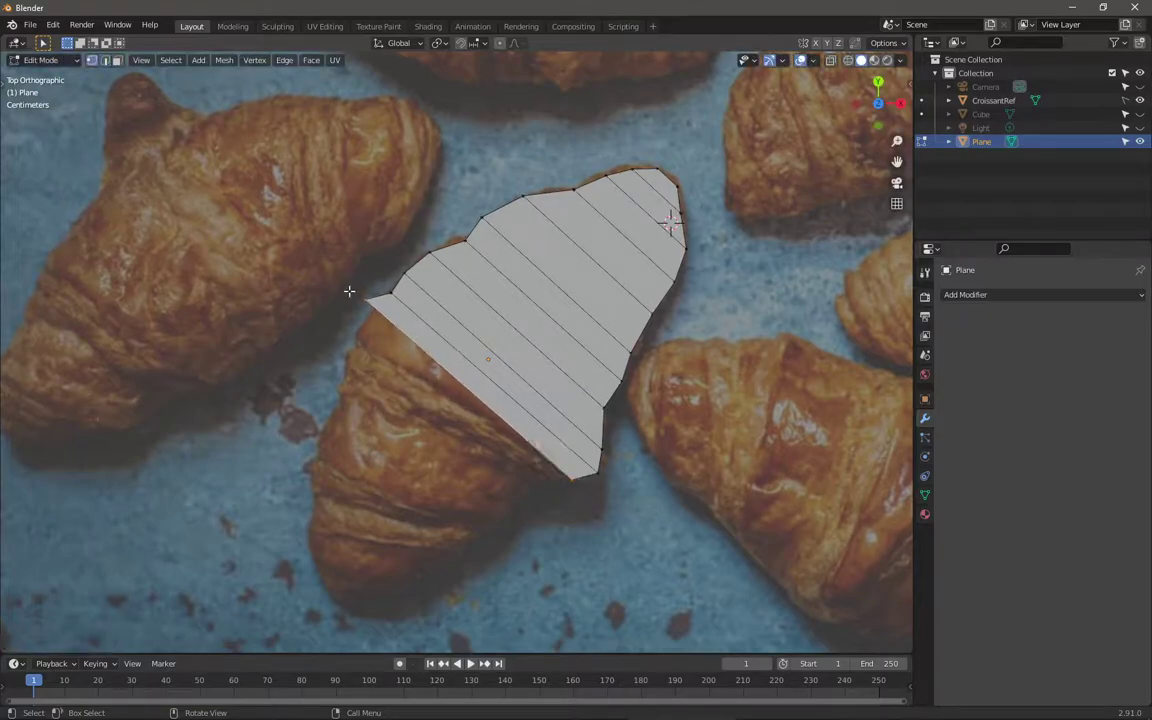
left_click_drag(350, 291, 383, 320)
key("g")
left_click(391, 330)
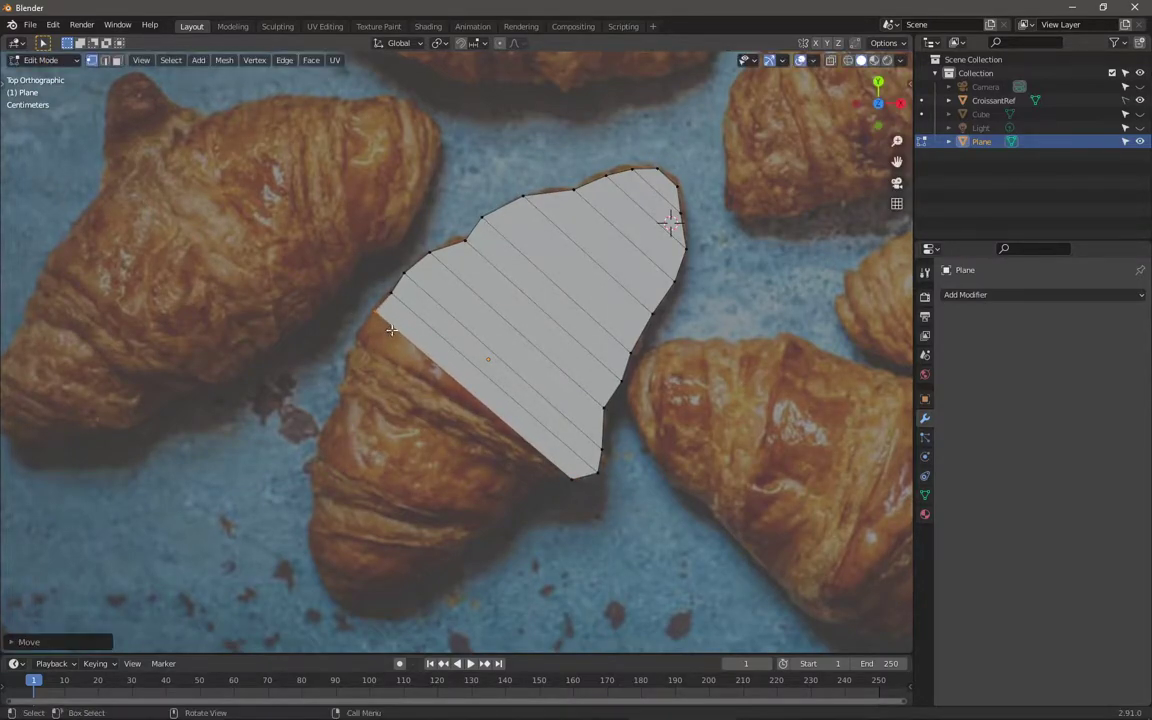
Step: Refine the last strip's left vertex, then extrude another strip down the croissant and move its lower right vertex onto the outline
key("g")
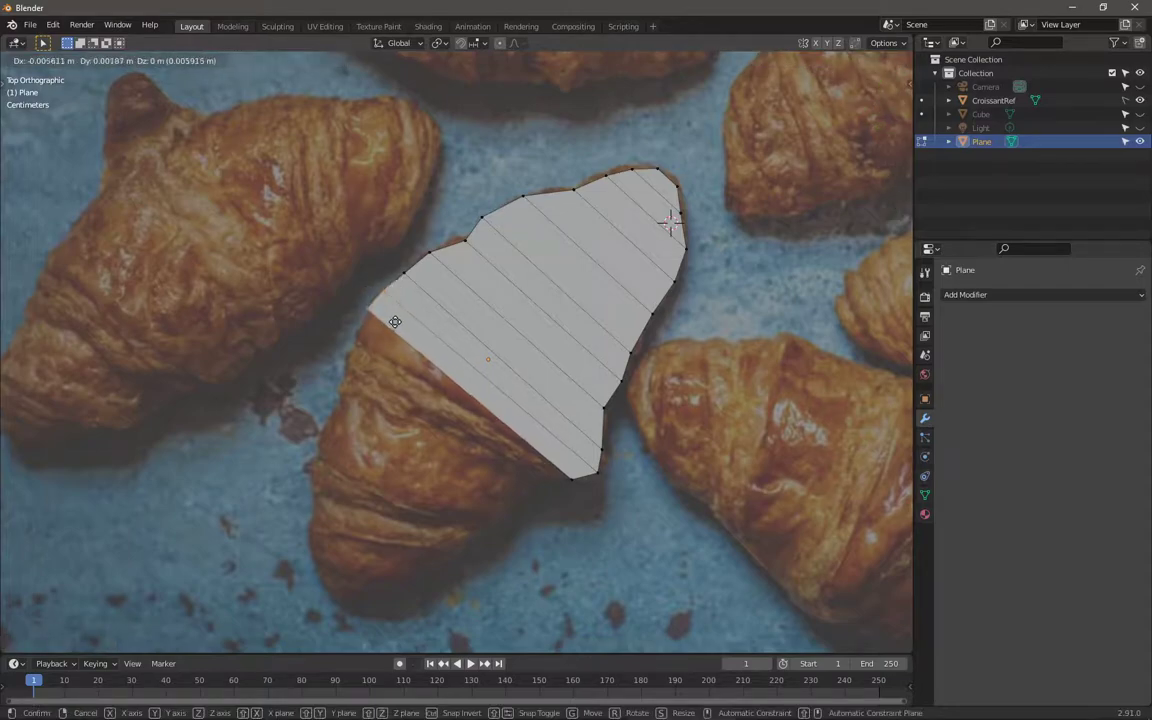
left_click(400, 323)
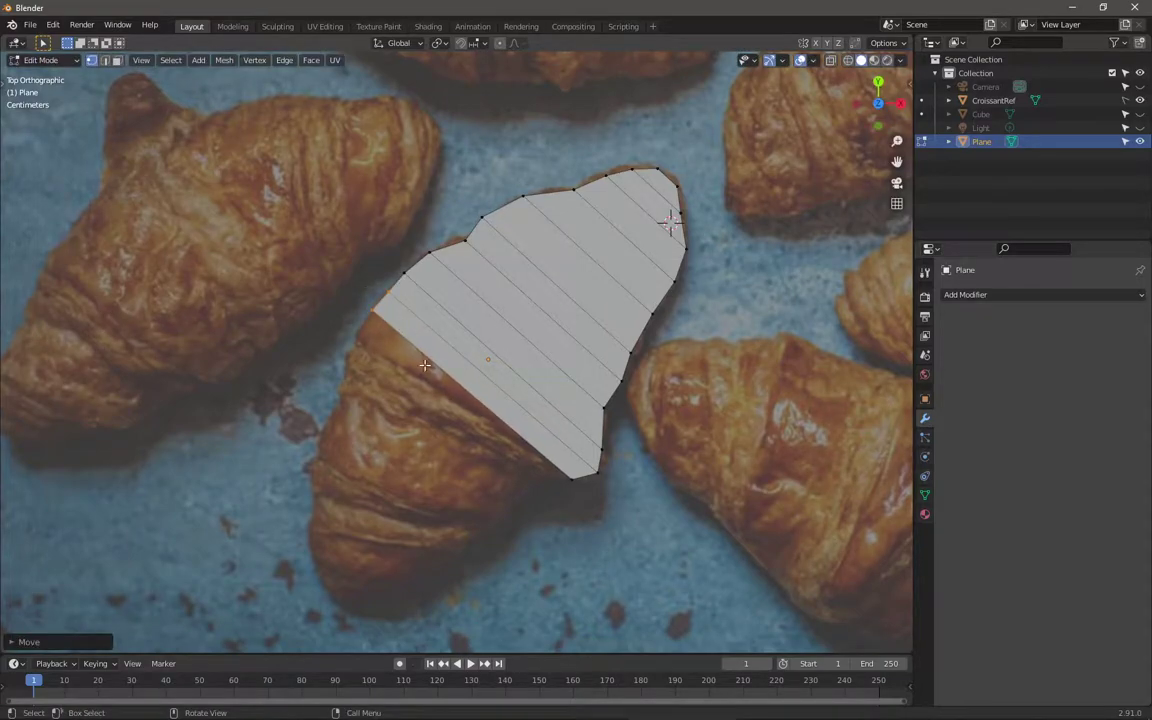
middle_click_drag(483, 447, 505, 445, "shift")
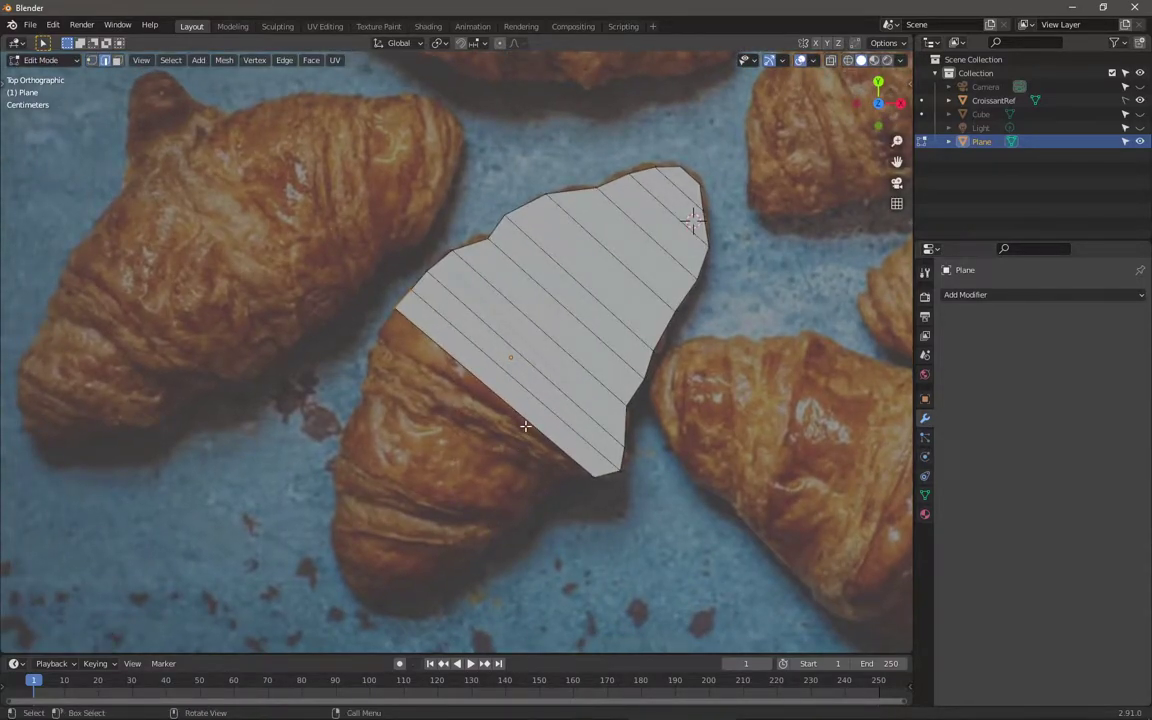
key("g")
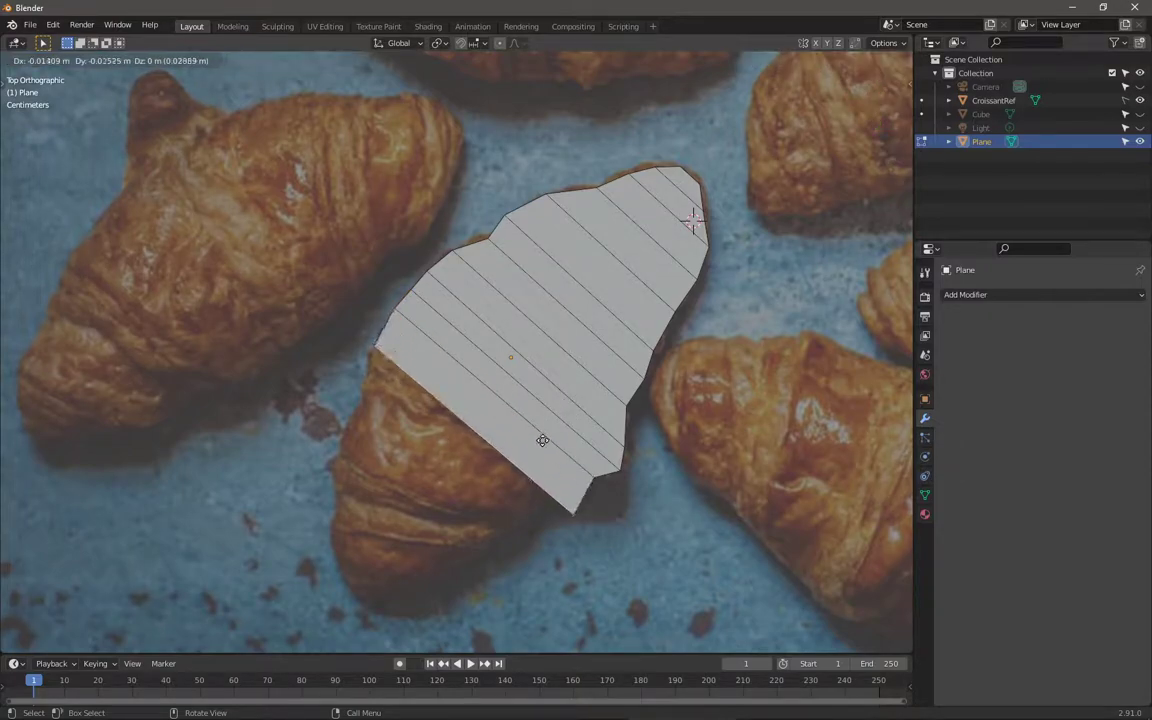
left_click(545, 428)
key("1")
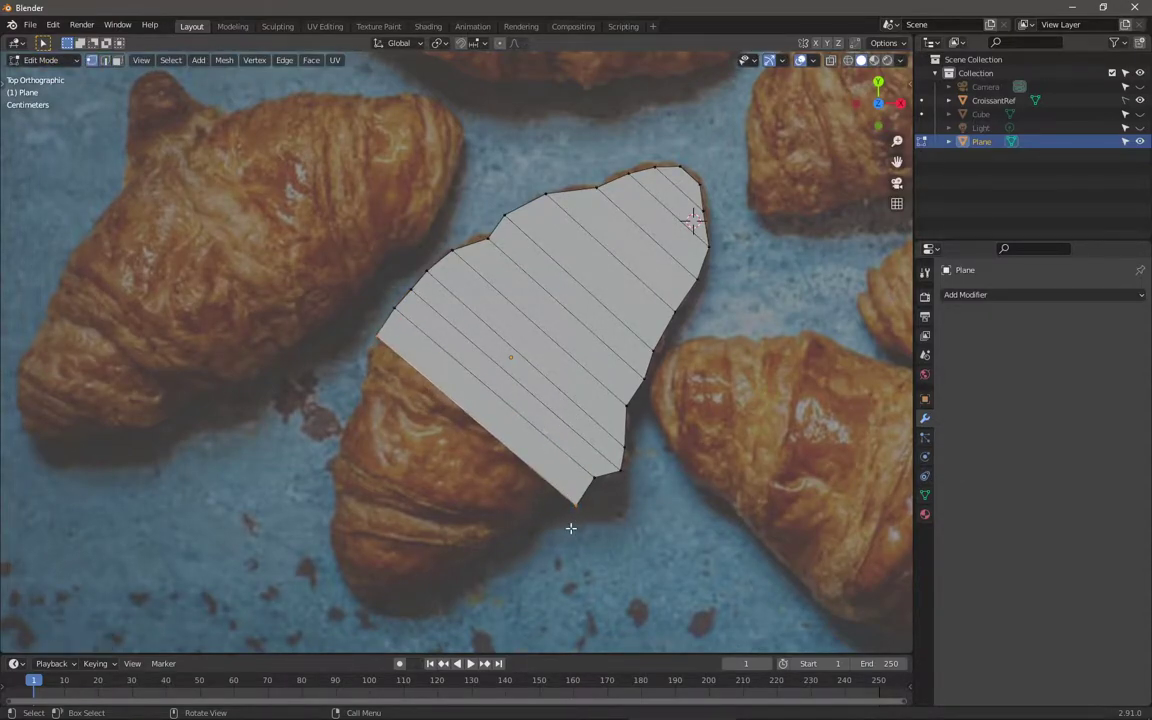
left_click_drag(571, 526, 594, 486)
key("g")
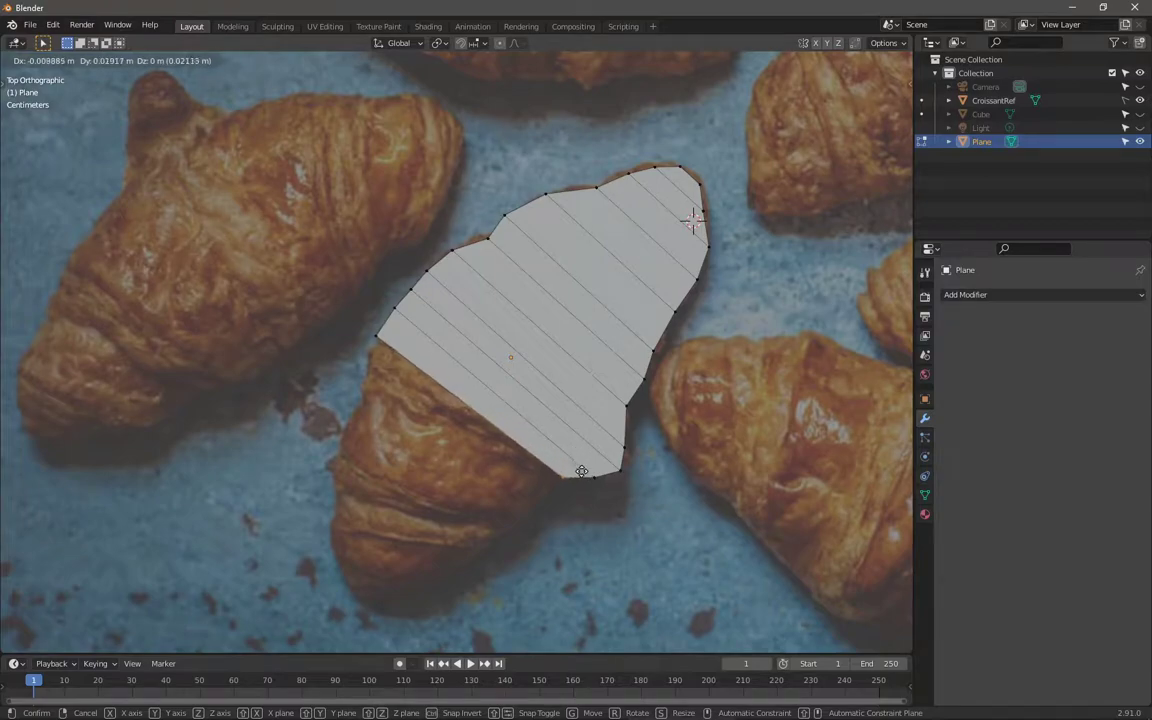
left_click(571, 471)
Step: Extrude the lower open edge about 0.02 m, rotate it to a shallower angle and shrink it to the croissant's width
left_click(465, 402)
key("e")
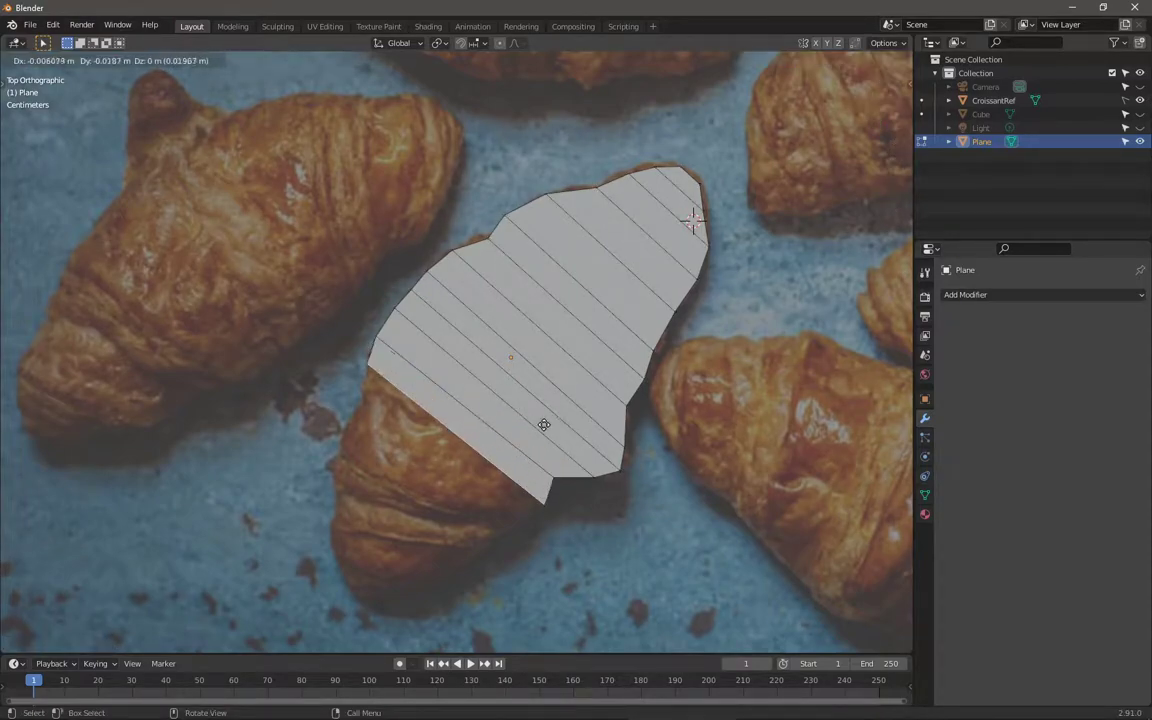
left_click(545, 427)
key("r")
left_click(550, 413)
key("s")
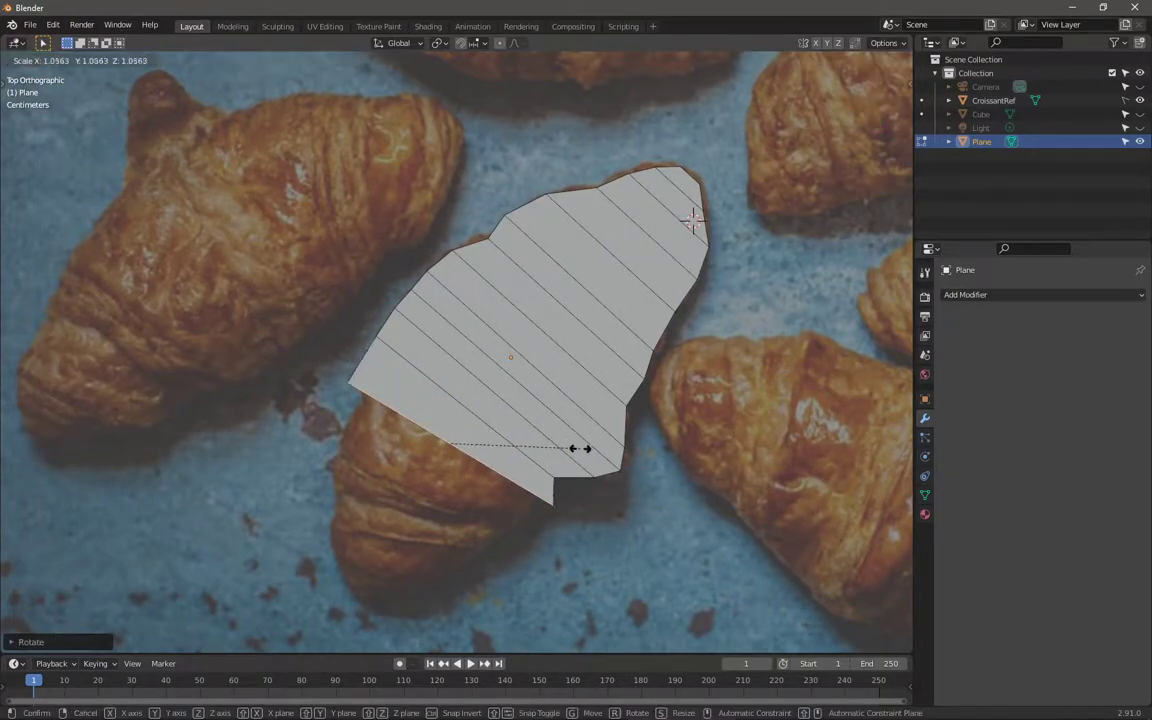
left_click(565, 444)
Step: Extrude the next short strip from the rotated edge and resize its end edge to fit the croissant's outline
key("e")
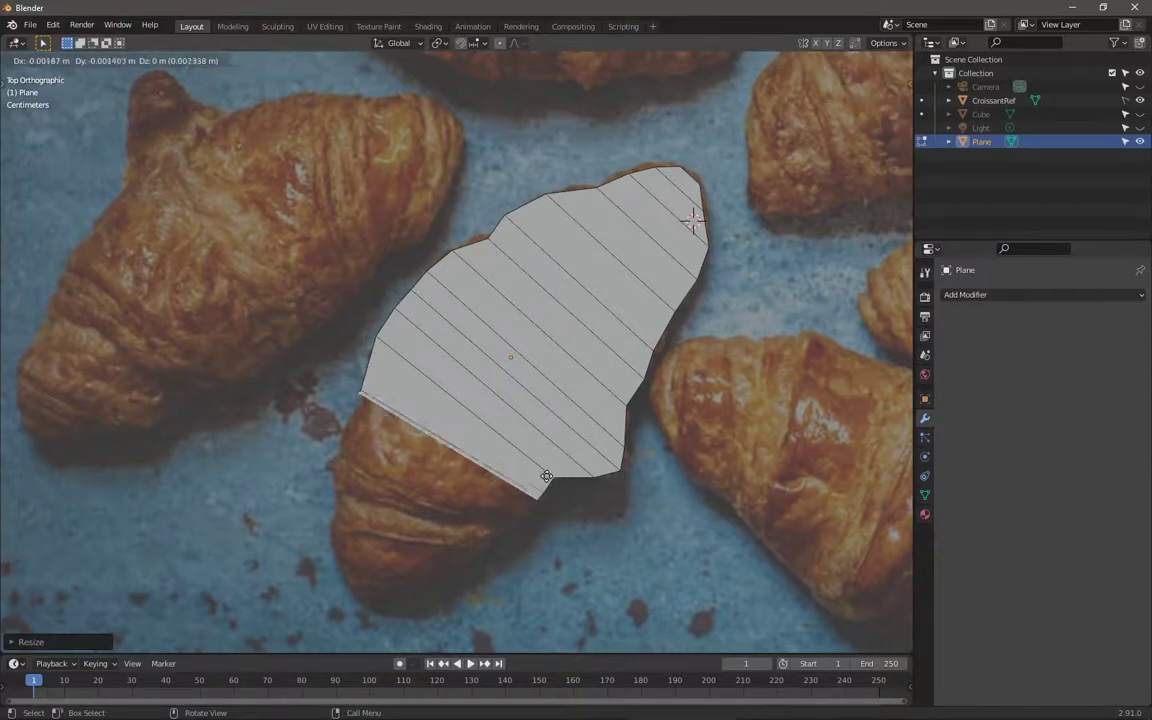
left_click(538, 487)
key("s")
left_click(540, 490)
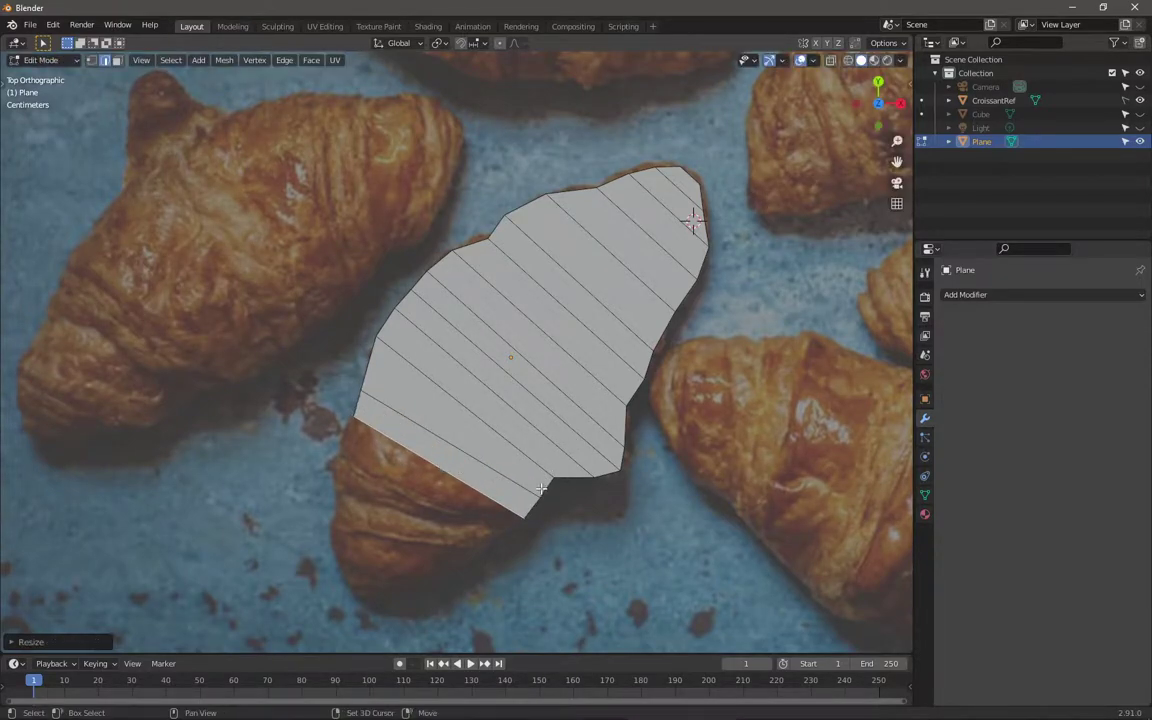
Step: Extrude another strip about 0.018 m down the croissant, shrink its end edge and shift it left between both outlines
scroll(560, 475, "up", 1)
key("e")
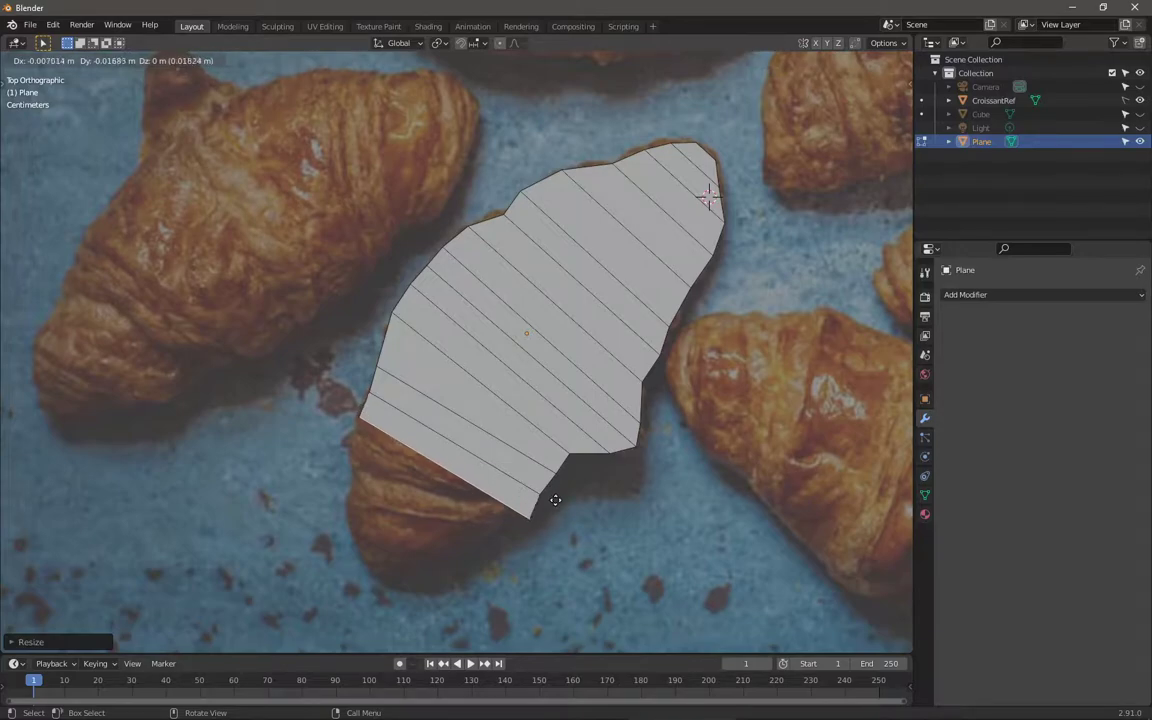
left_click(549, 496)
key("s")
left_click(547, 492)
key("g")
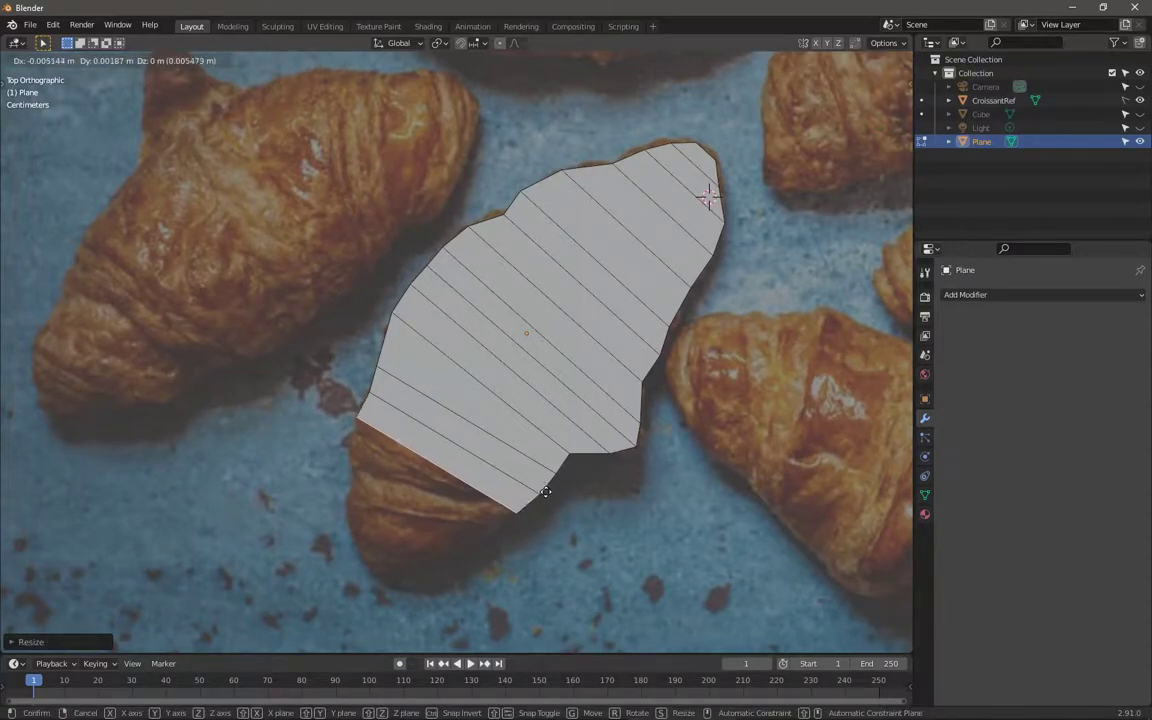
left_click(547, 493)
Step: Add one more extruded strip below, then scale and move its end edge so both corners sit on the outline
key("e")
key("e")
left_click(549, 513)
key("s")
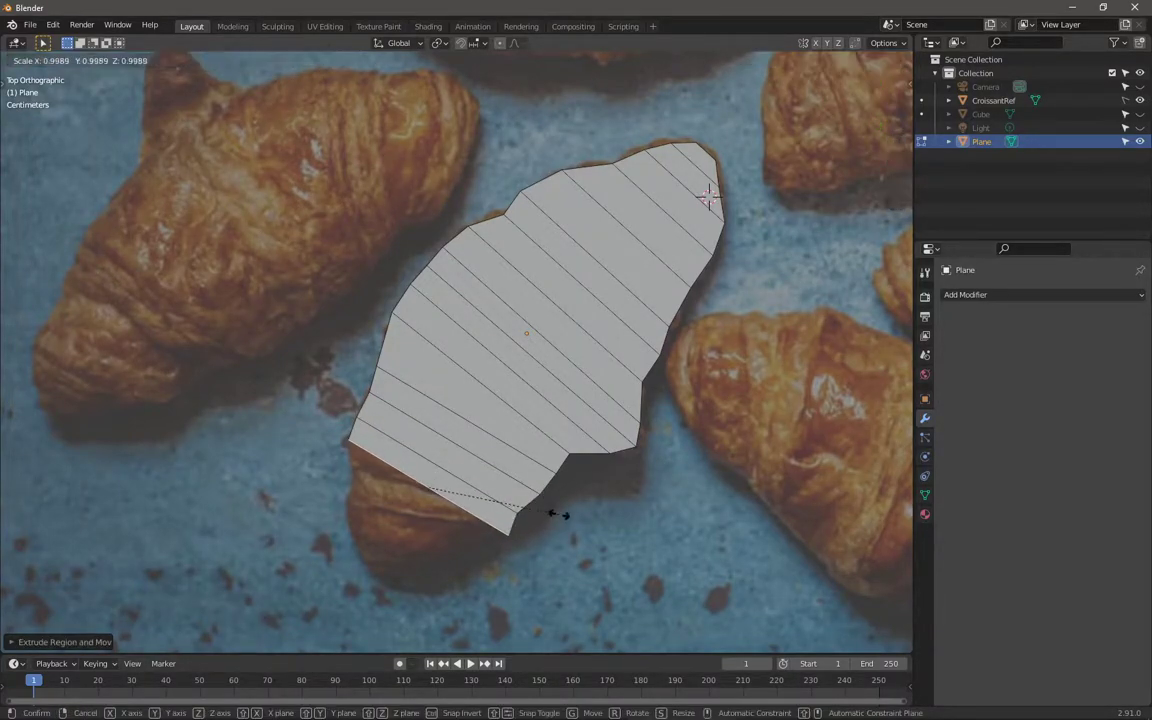
left_click(548, 512)
key("g")
left_click(545, 512)
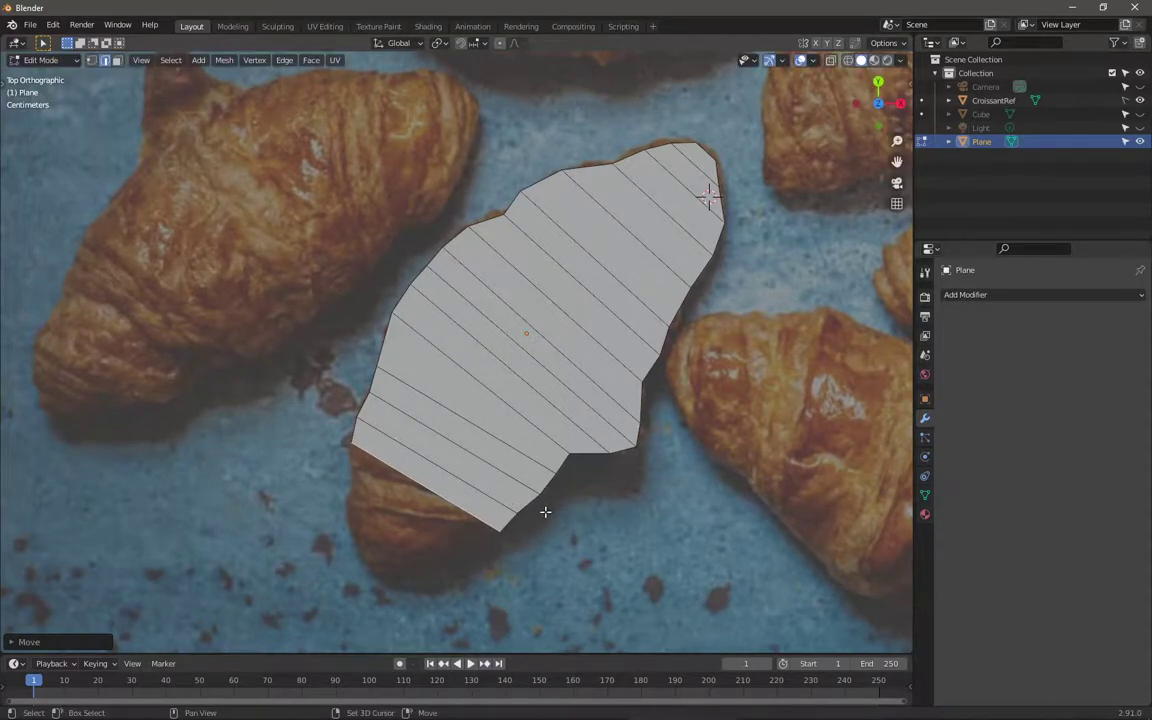
Step: Extrude a strip into the narrowing lower part of the croissant and fit its end edge to the outline
middle_click_drag(545, 512, 510, 476, "shift")
key("e")
left_click(506, 485)
key("s")
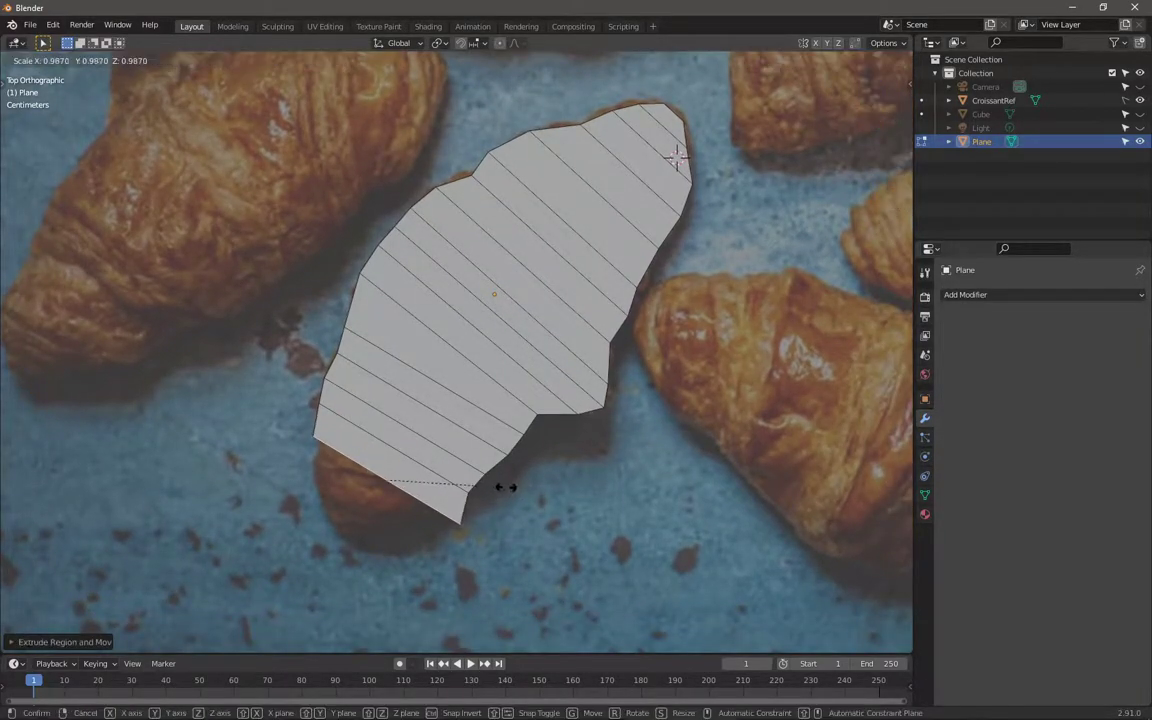
left_click(490, 480)
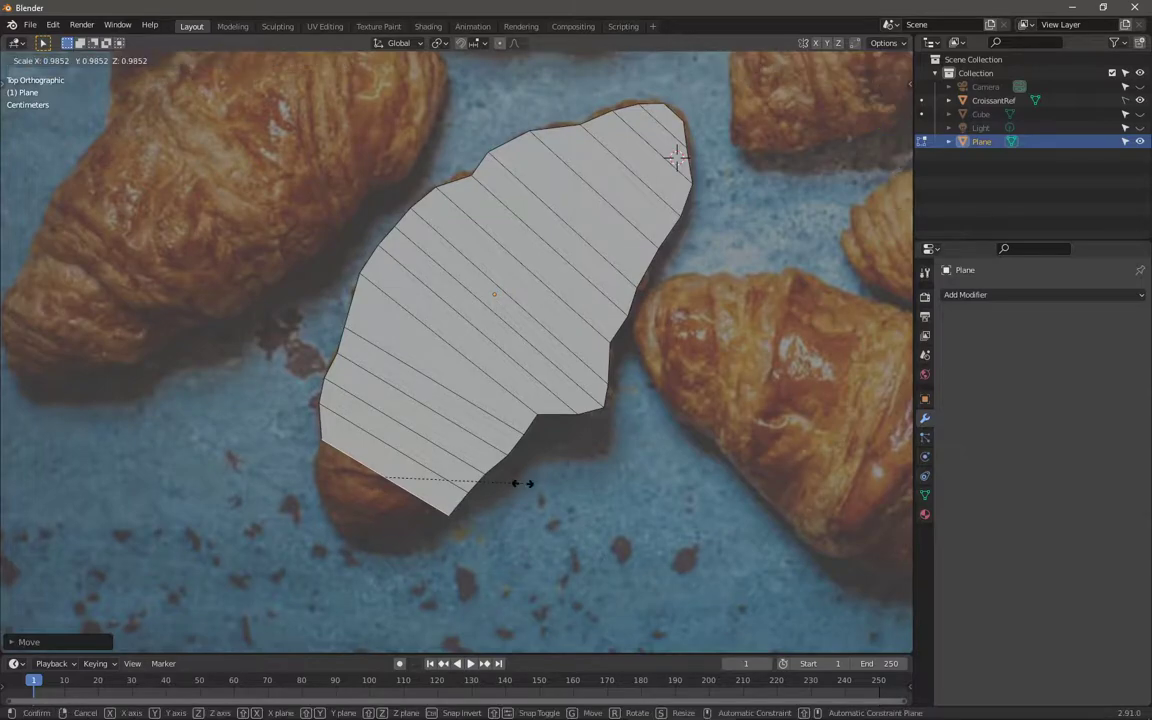
Step: Extrude the lower edge about 0.016 m further toward the tip and shrink it to the croissant's width
key("e")
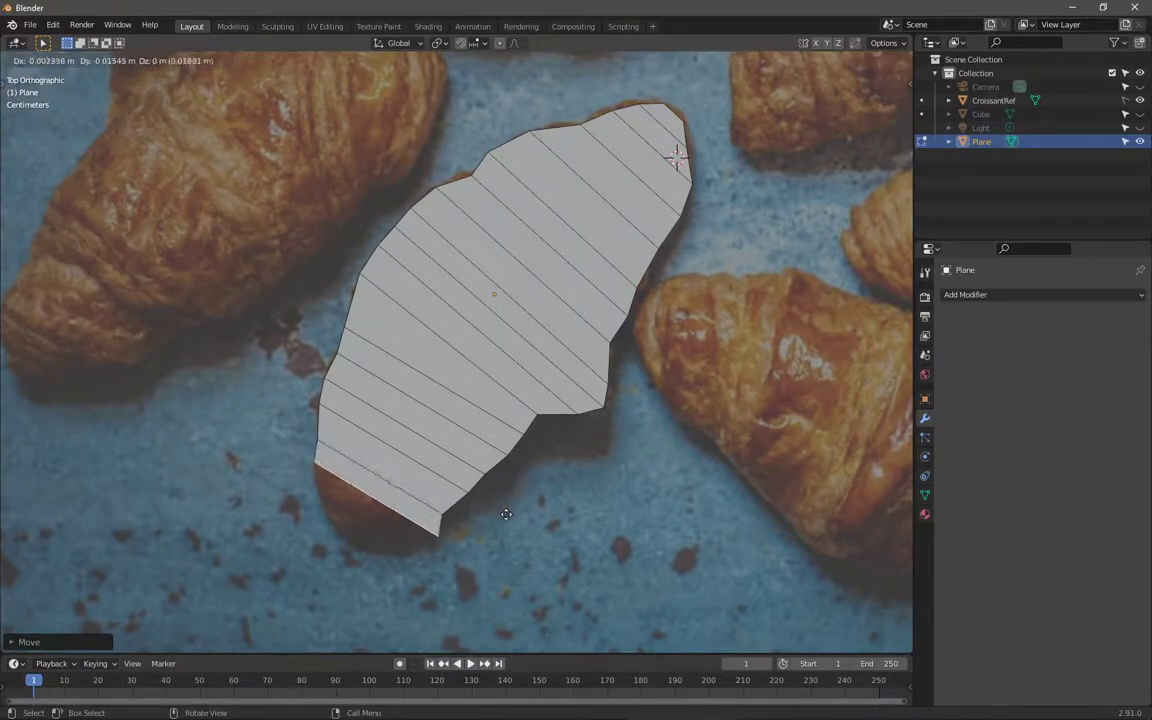
left_click(506, 518)
key("s")
left_click(498, 512)
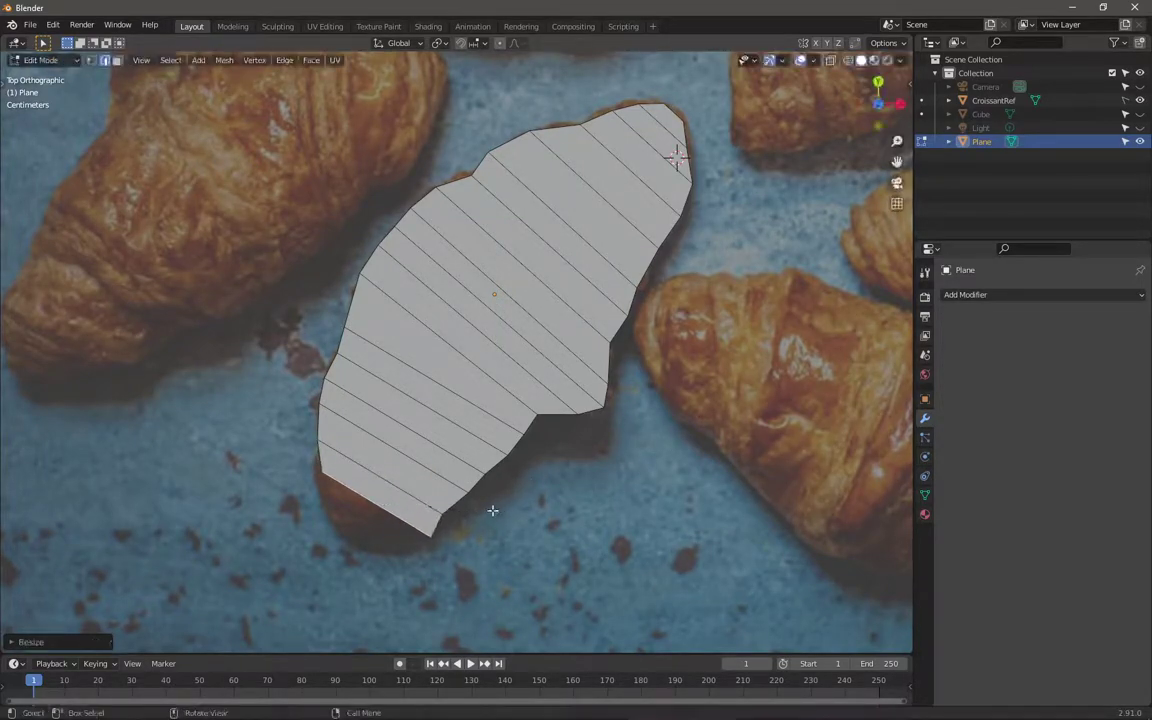
Step: Extrude a strip near the lower tip, shrink its end edge noticeably and move it inside the outline
key("e")
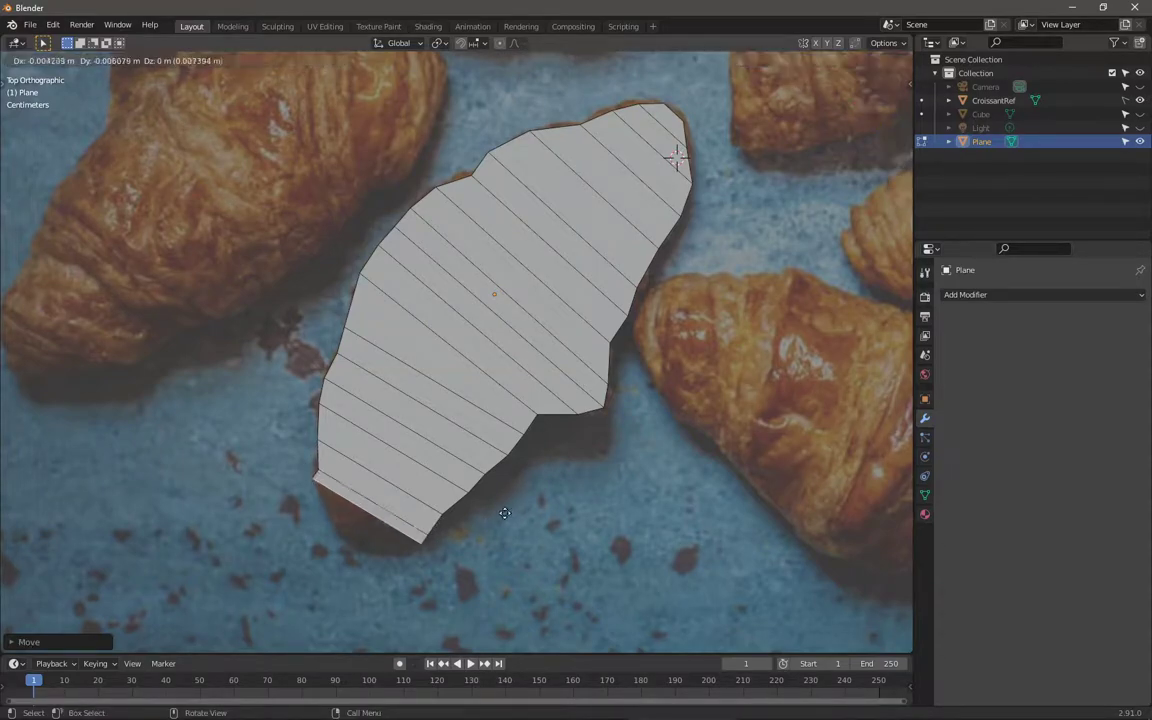
left_click(492, 512)
key("s")
left_click(467, 513)
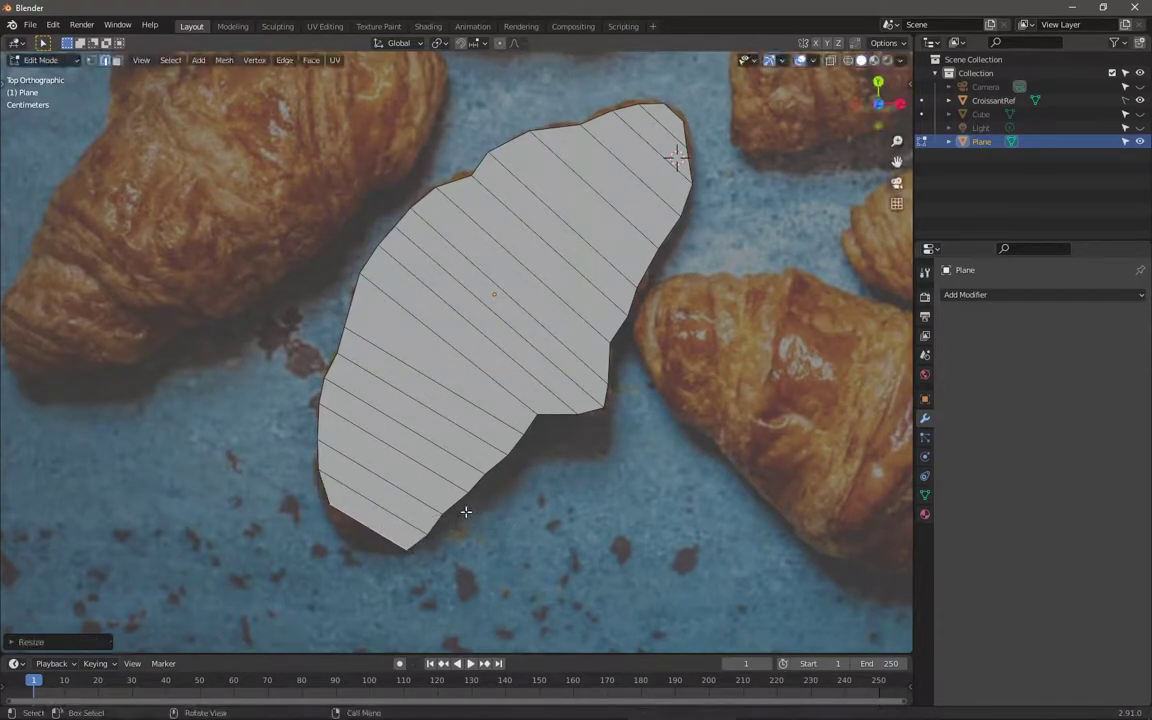
key("g")
left_click(467, 510)
Step: Extrude the final strip about 0.013 m at the lower tip, narrow its end edge and move it onto the croissant's rounded end
key("e")
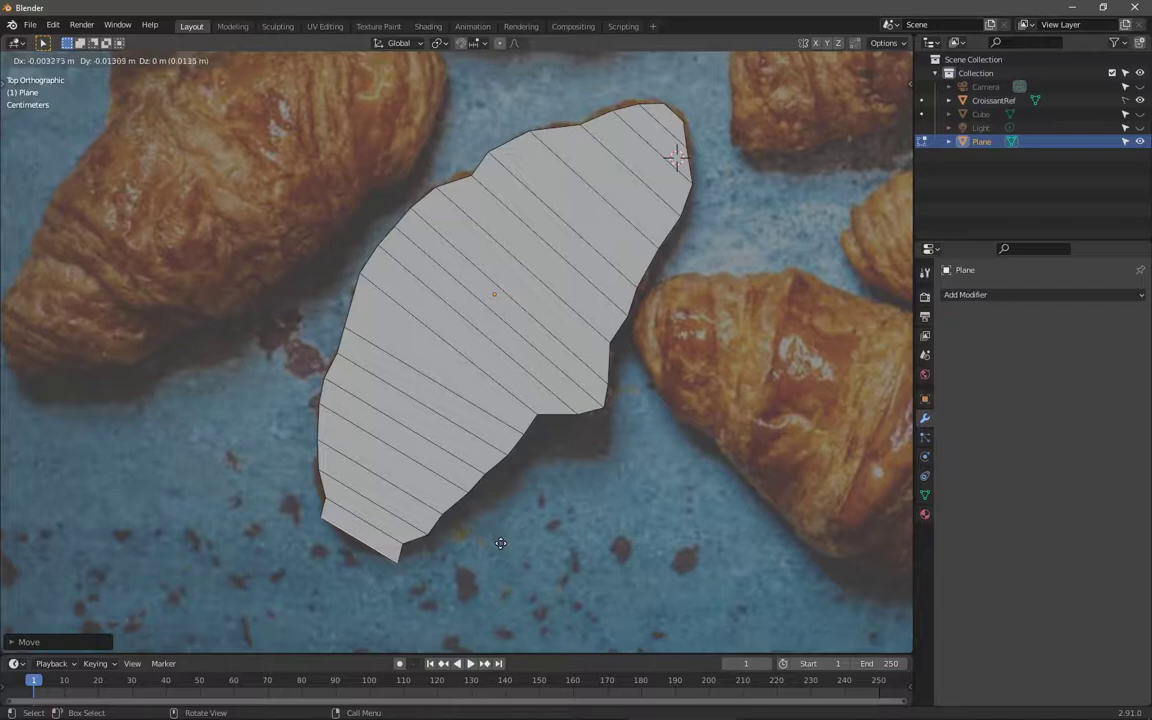
left_click(501, 540)
key("e")
left_click(496, 538)
key("s")
left_click(414, 495)
key("g")
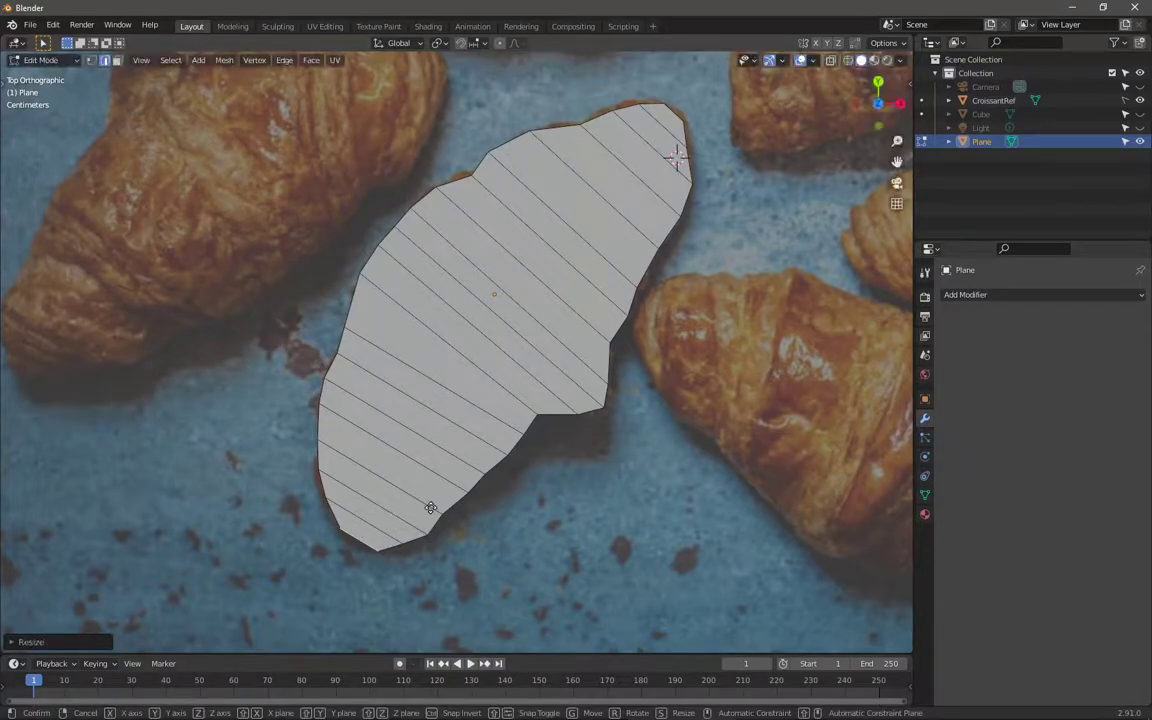
left_click(430, 507)
Step: Switch to face select mode, select one strip in the middle of the mesh and clear the selection again
middle_click_drag(581, 438, 543, 484, "shift")
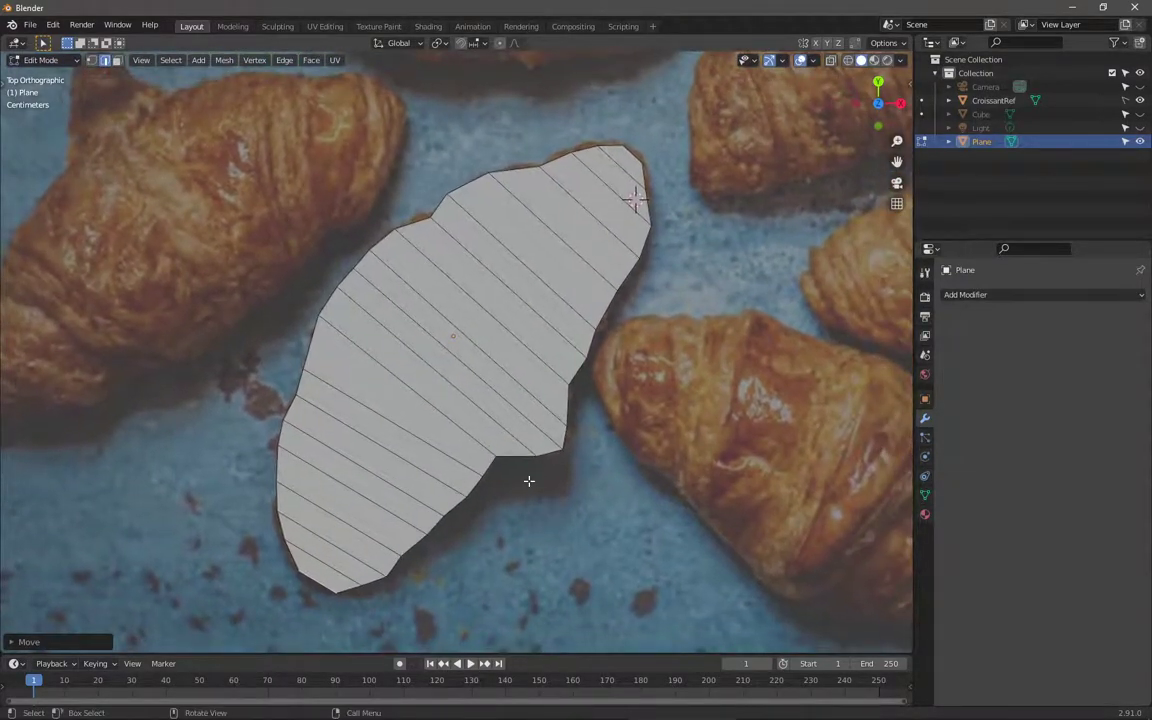
scroll(514, 411, "down", 3)
scroll(503, 424, "up", 2)
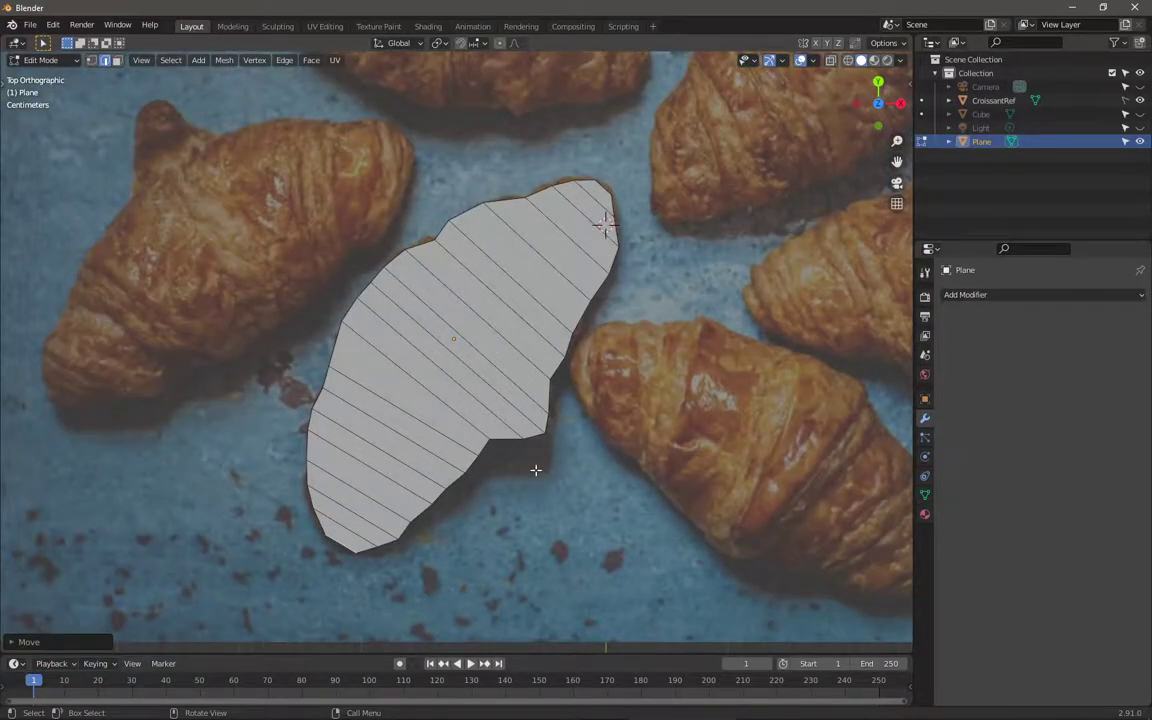
key("3")
left_click(483, 379, "alt")
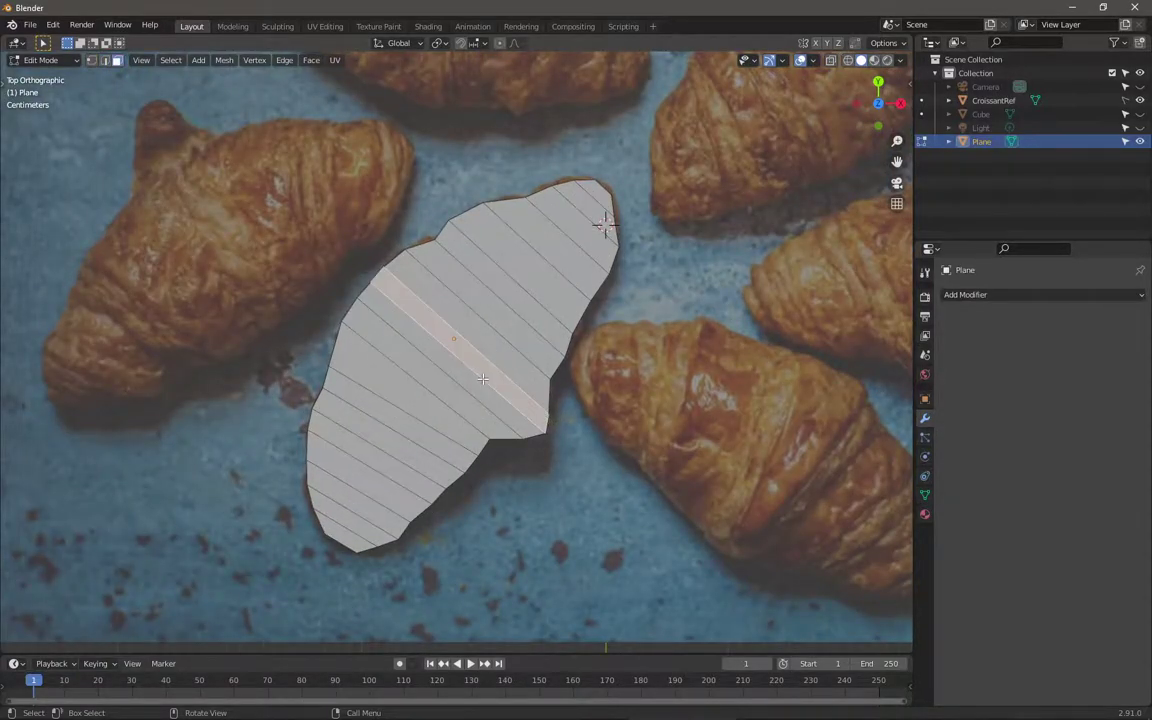
left_click(730, 304)
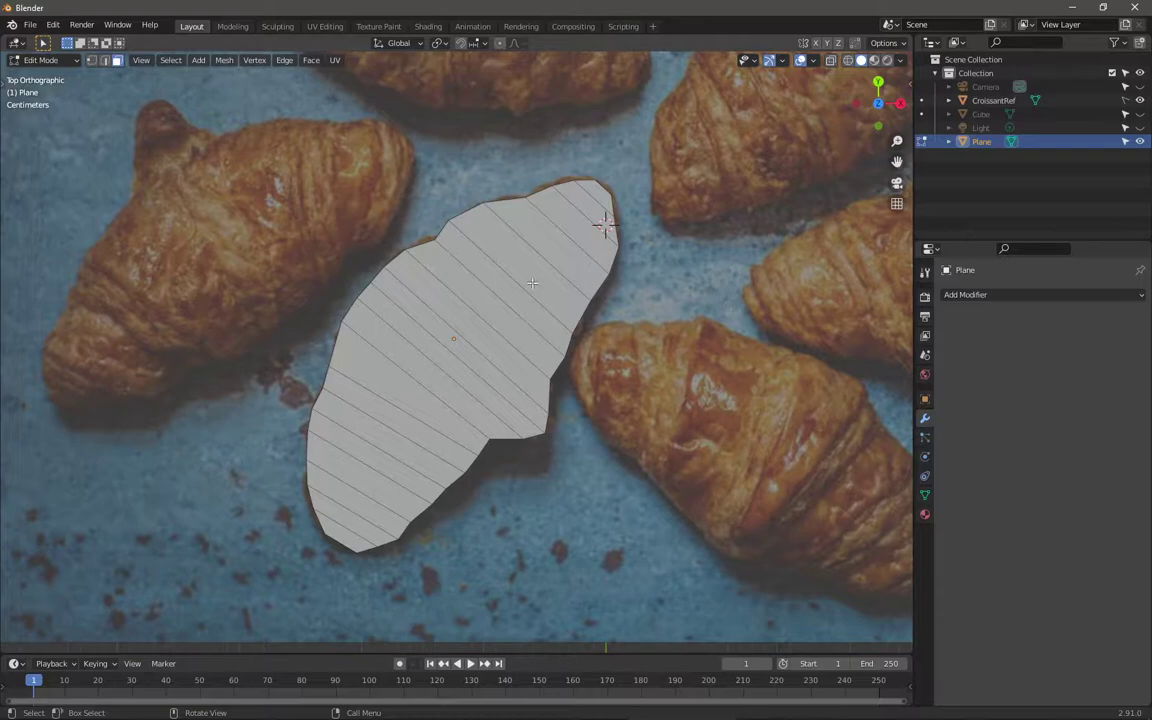
Step: Toggle the viewport's X-ray display on and off twice
left_click(834, 62)
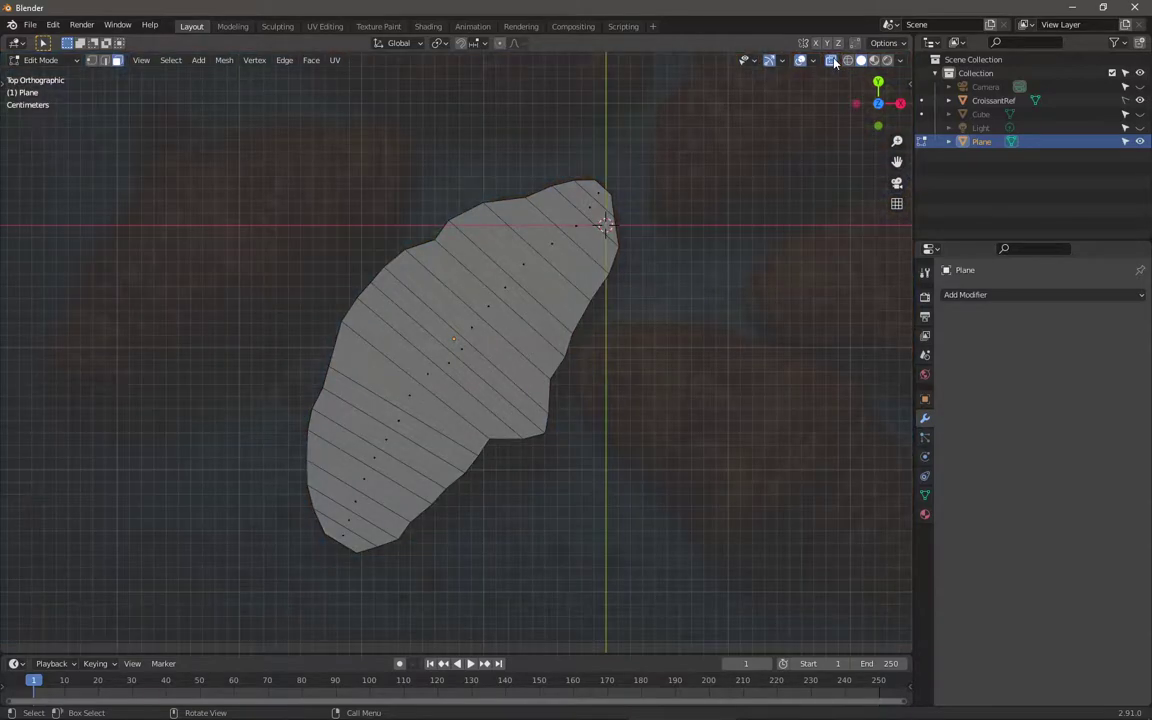
left_click(834, 62)
left_click(832, 62)
left_click(832, 62)
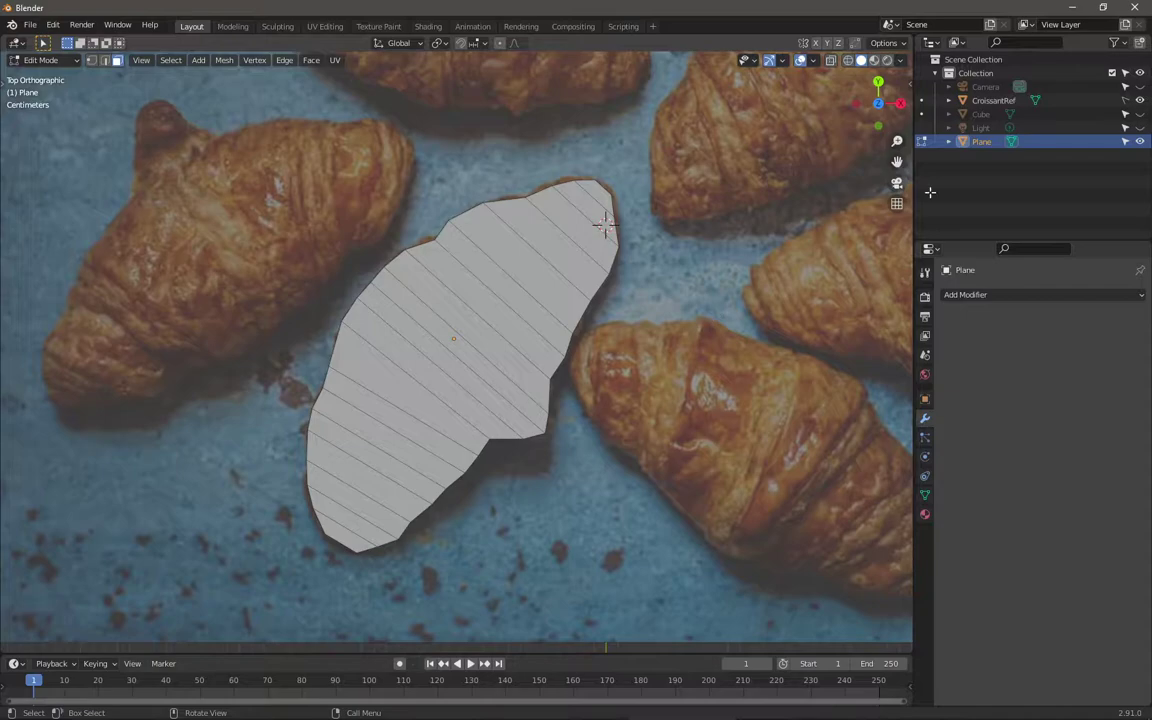
Step: Leave mesh editing, select the CroissantRef object and show its viewport display settings
left_click(993, 100)
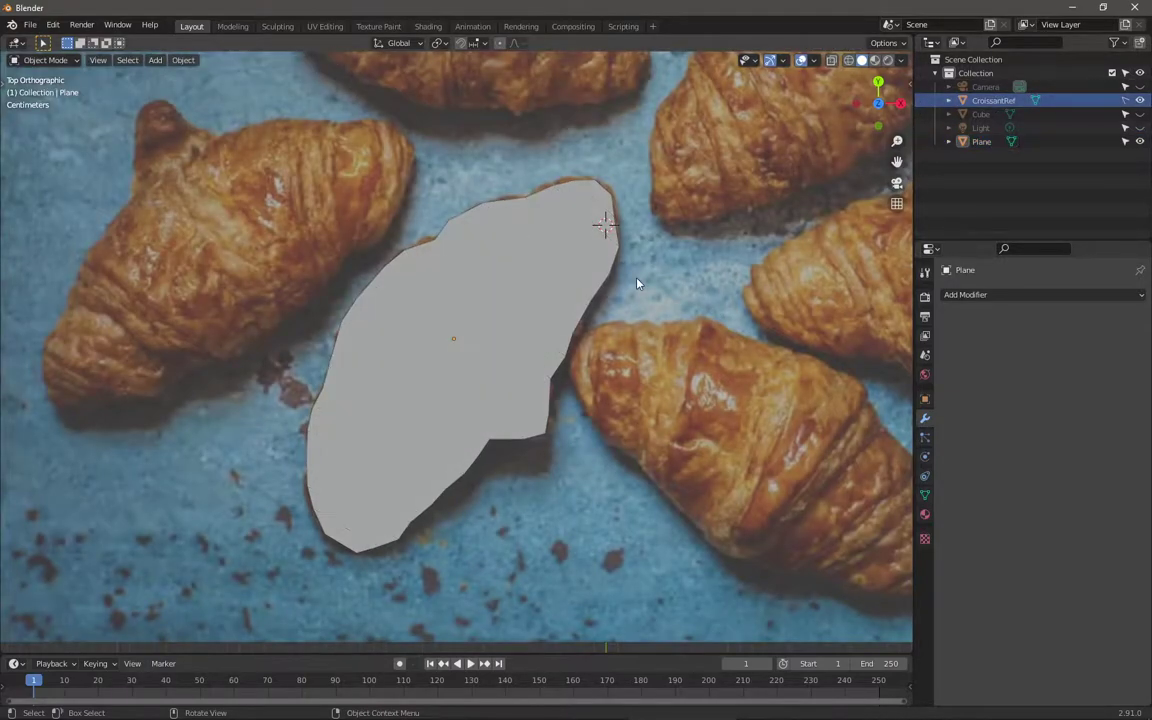
left_click(990, 100)
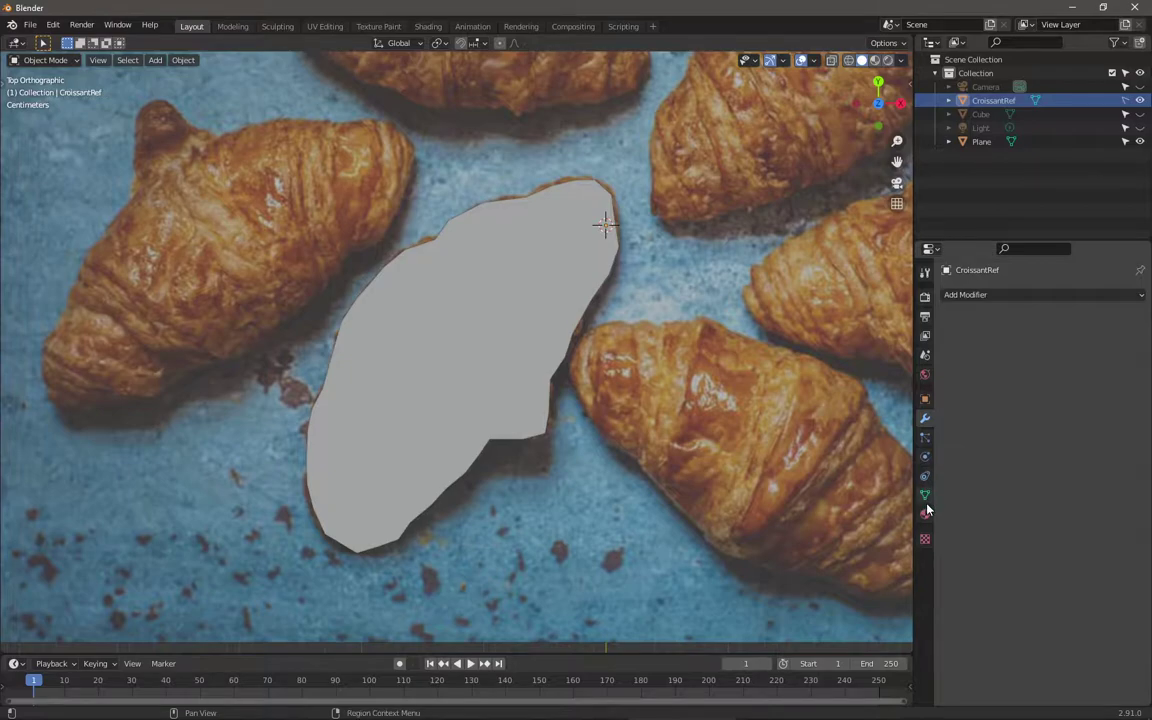
left_click(924, 400)
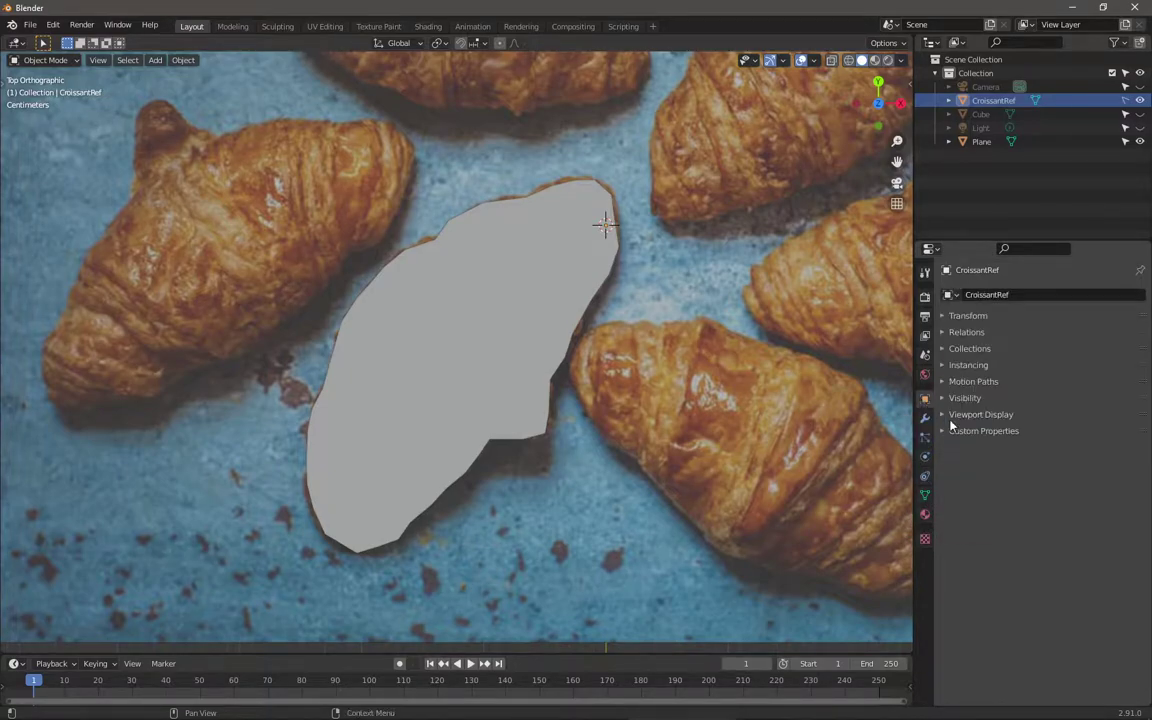
left_click(978, 414)
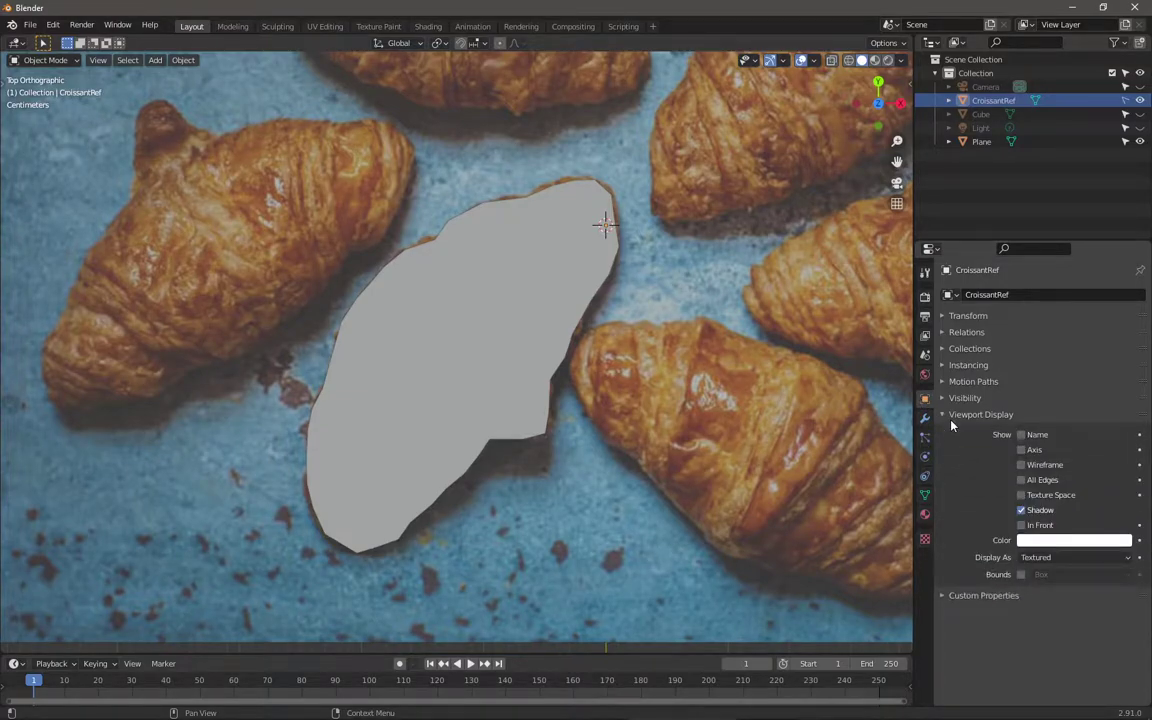
Step: Review the Display As options for the CroissantRef object, keeping it on Textured
left_click(1031, 558)
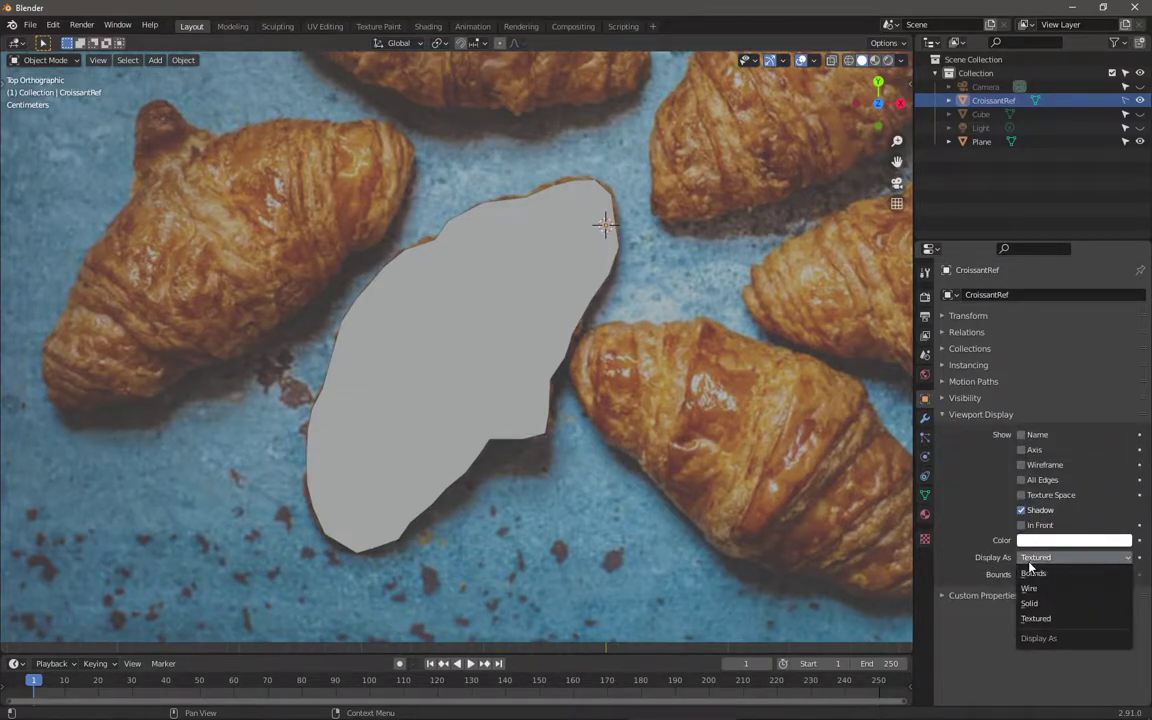
left_click(996, 561)
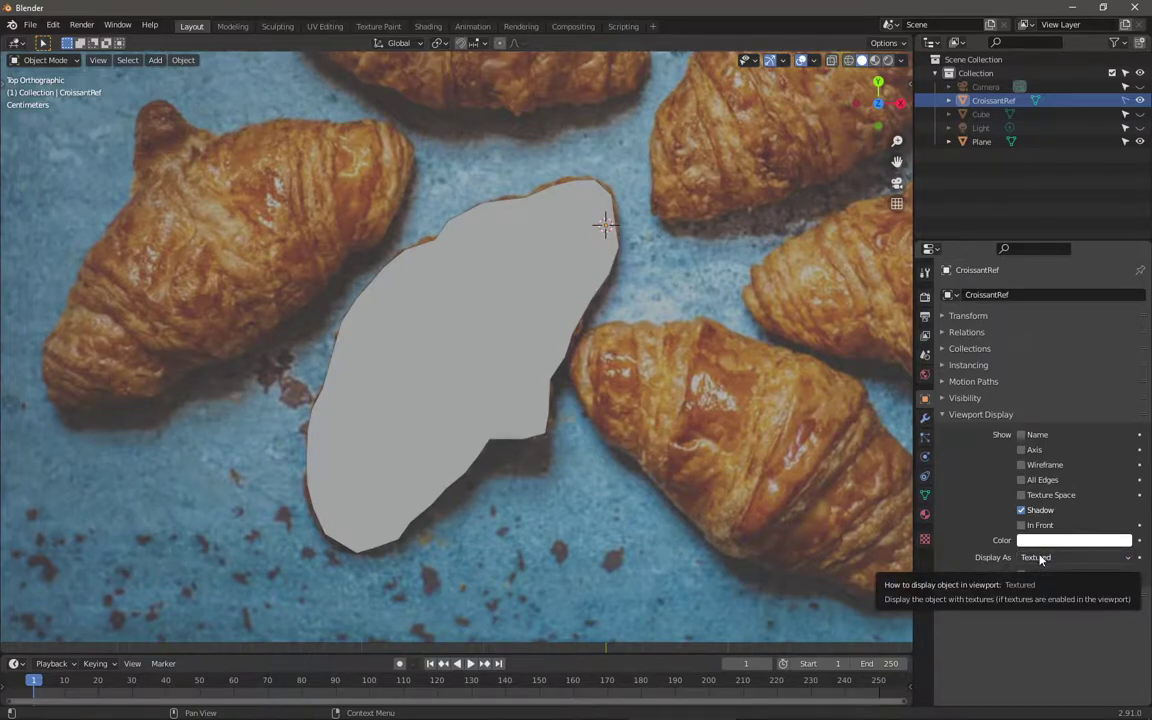
left_click(1040, 560)
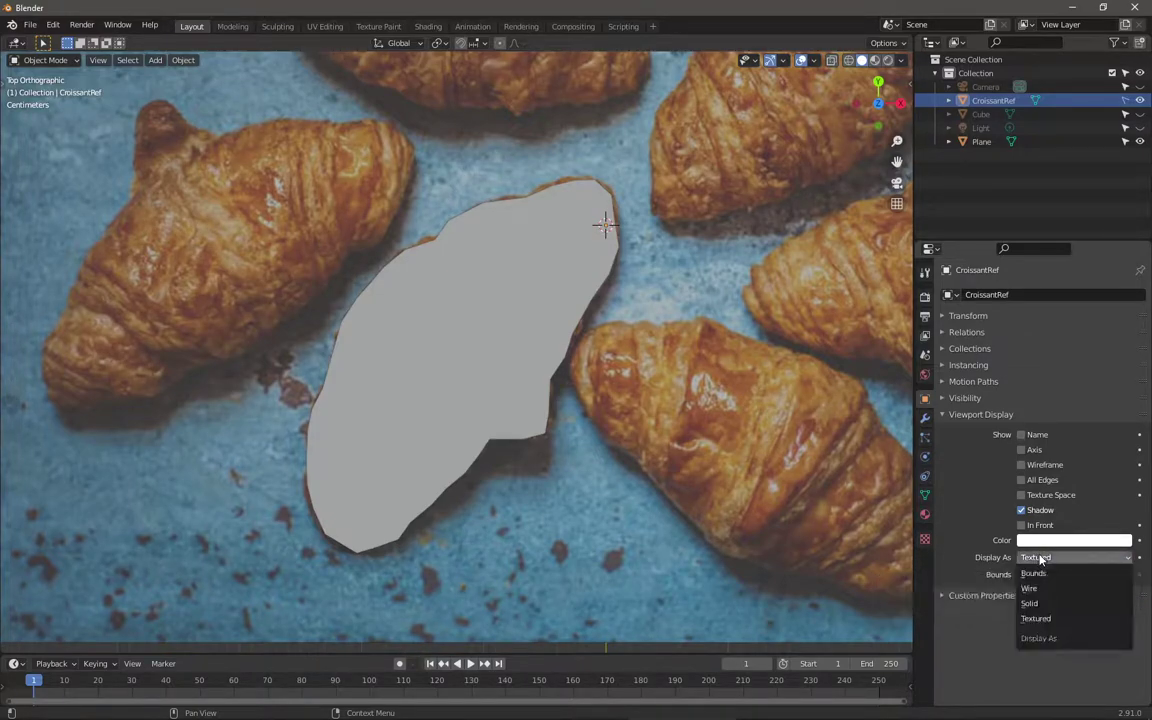
left_click(1040, 619)
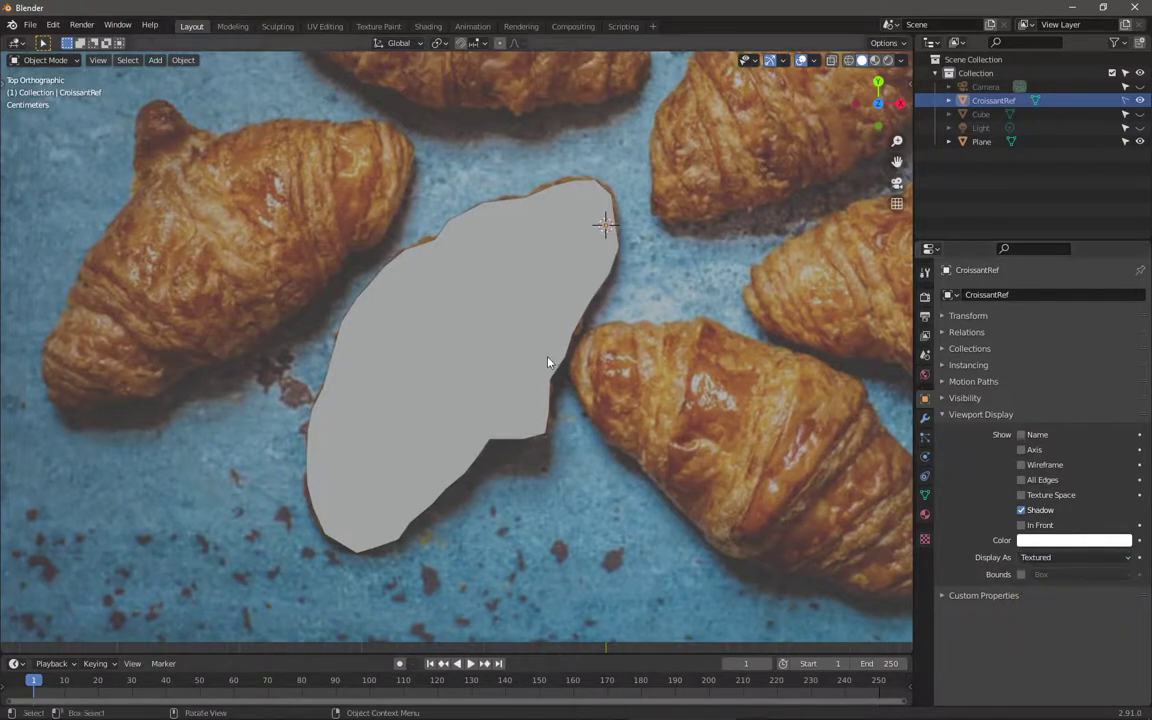
key("alt+z")
key("ctrl+z")
Step: Switch the CroissantRef object's Display As setting to Solid and back to Textured
left_click(1078, 558)
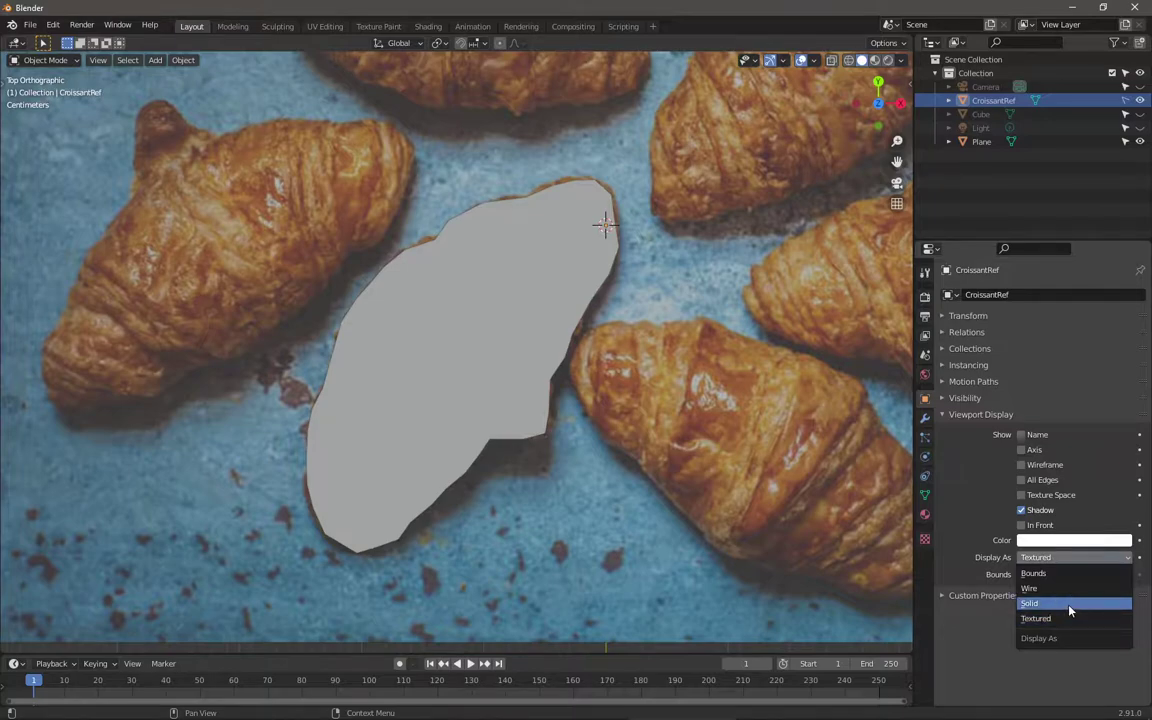
left_click(1001, 604)
left_click(1073, 560)
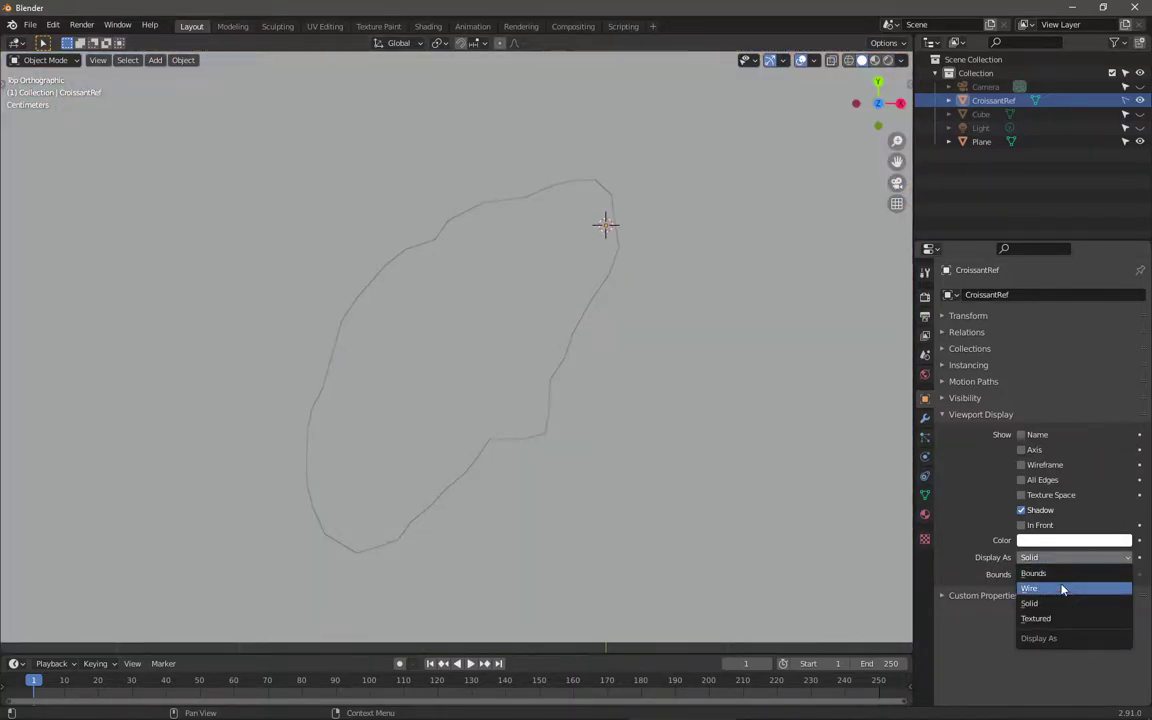
left_click(1062, 618)
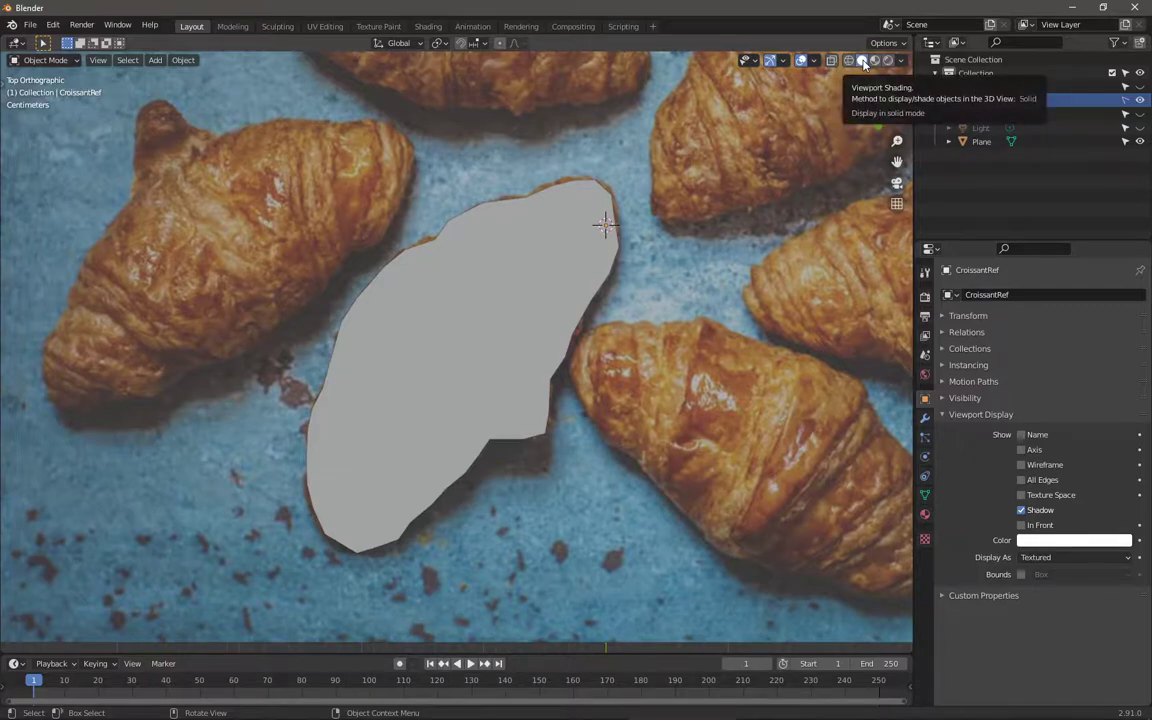
Step: Change the solid viewport shading's colour source to Material and return it to Texture
left_click(900, 60)
left_click(858, 233)
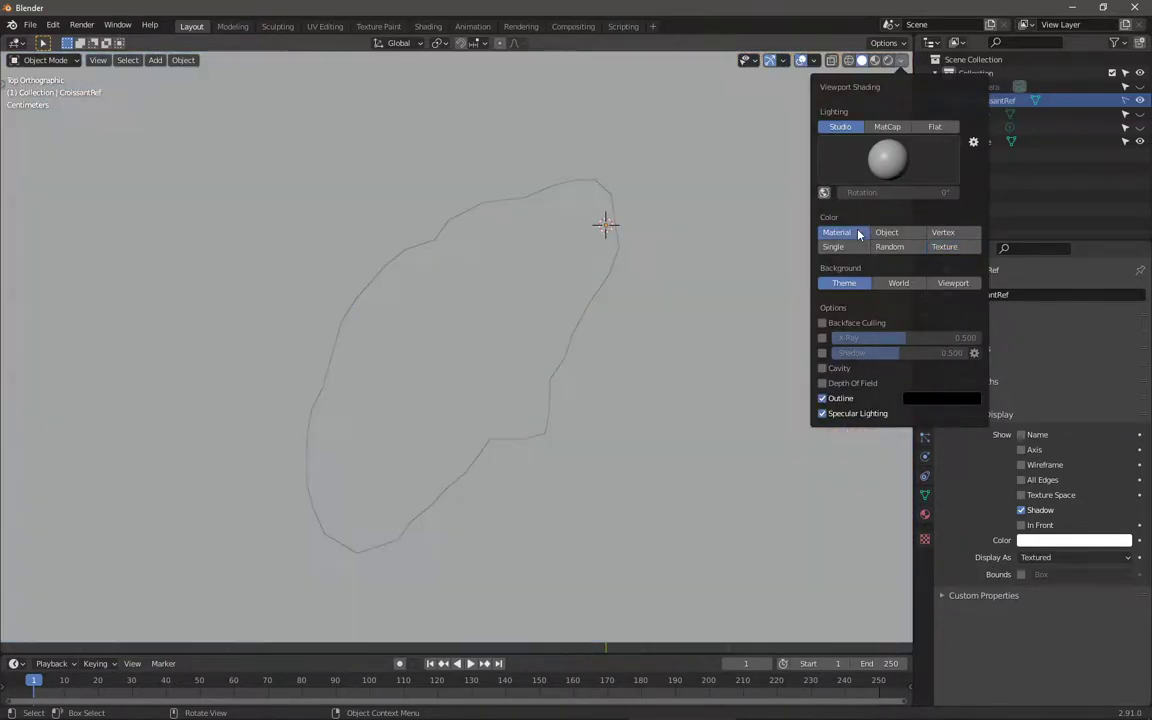
left_click(943, 248)
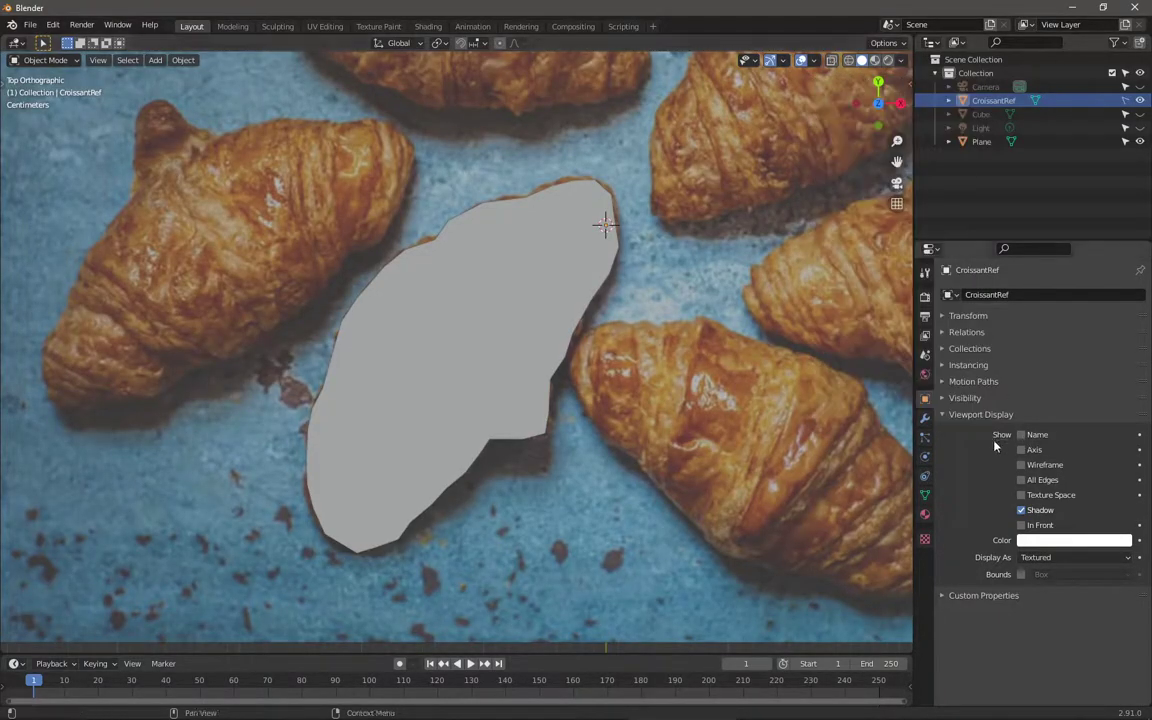
Step: Recheck the CroissantRef object's Display As options, collapse its display settings and toggle X-ray on and off
left_click(1043, 560)
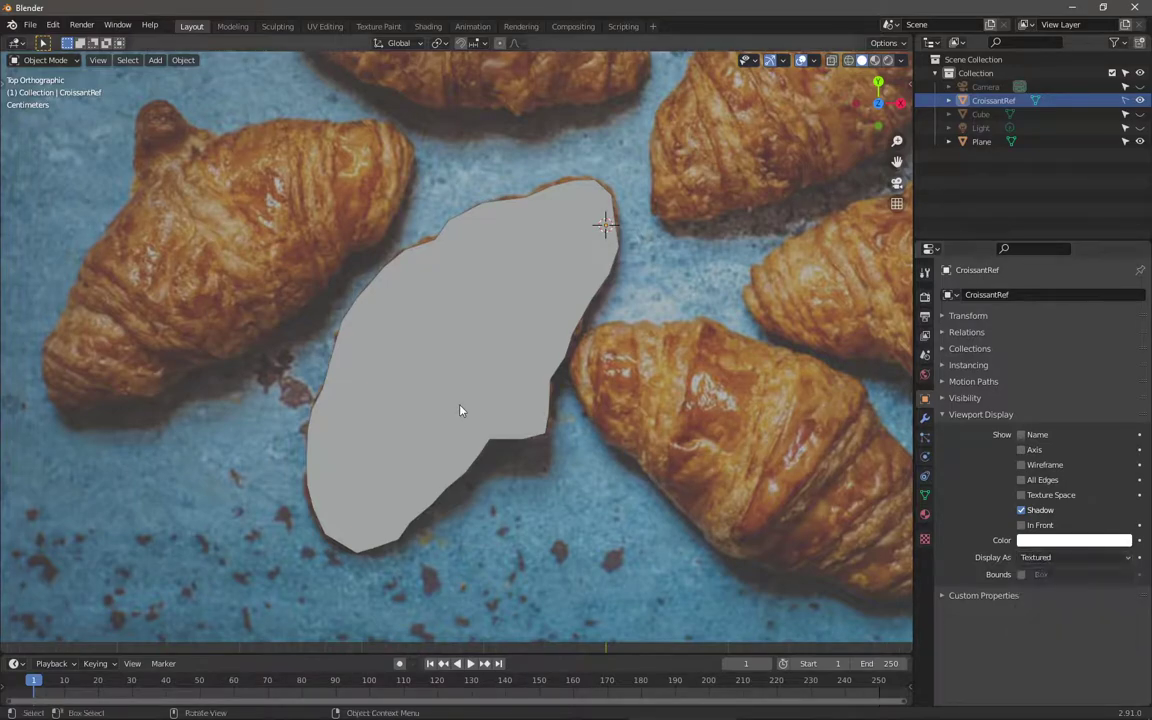
left_click(1043, 557)
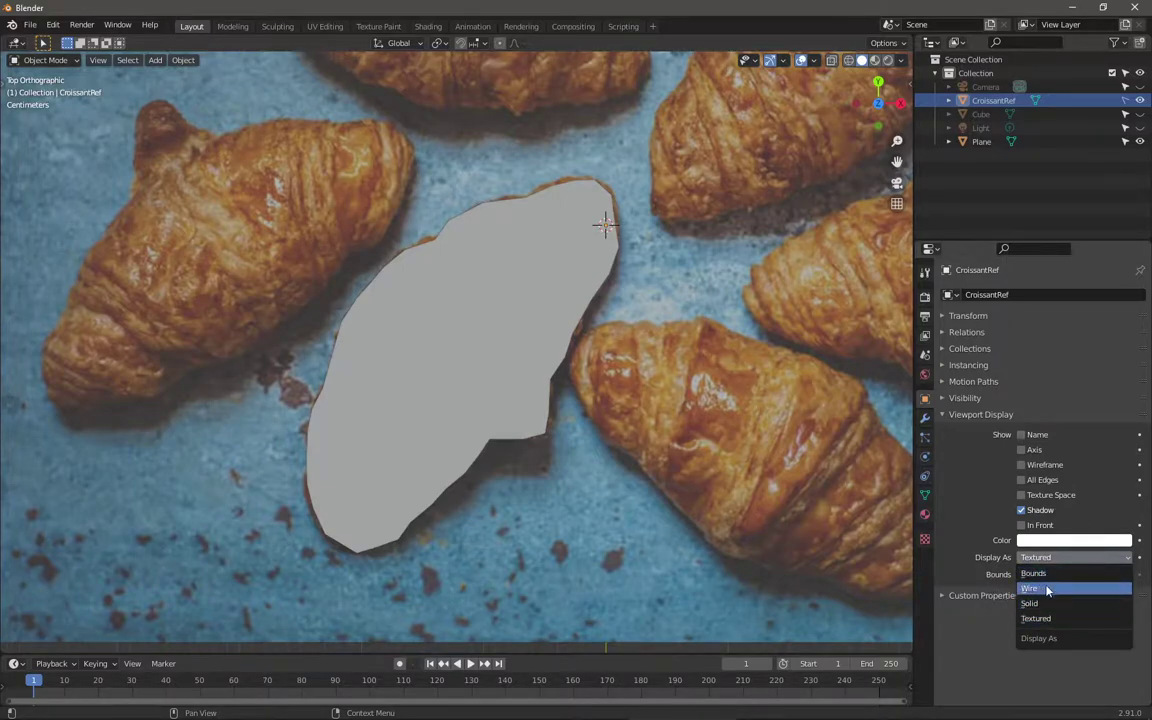
left_click(988, 414)
key("alt+z")
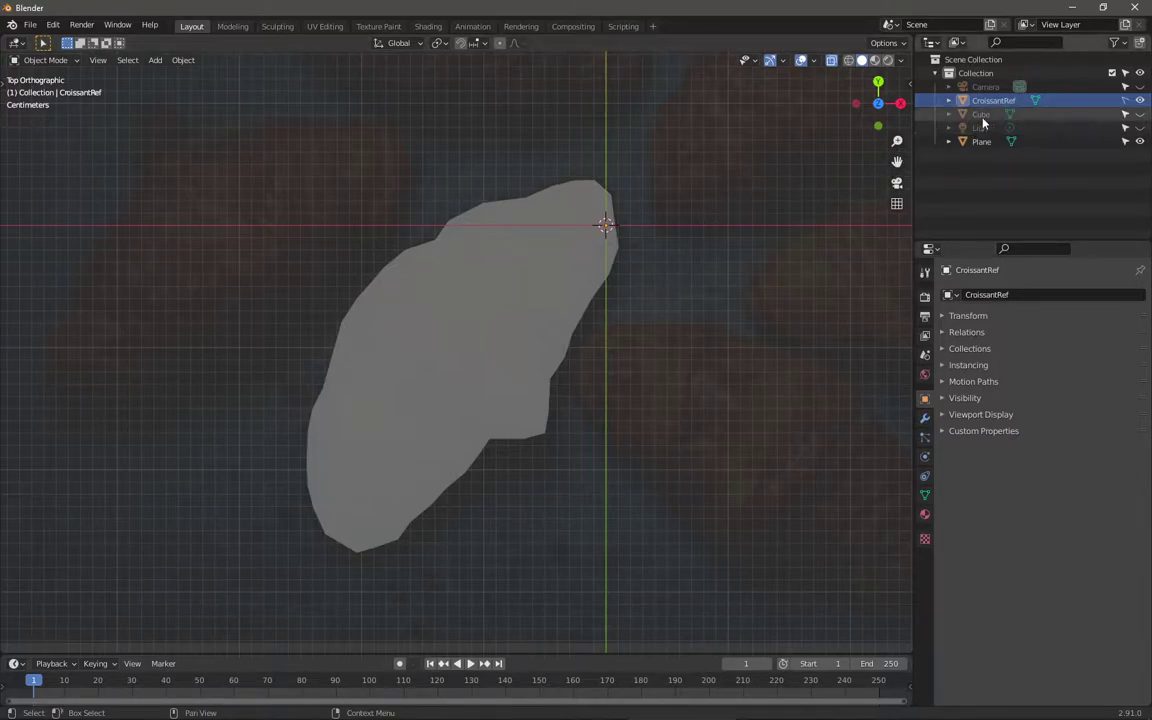
key("alt+z")
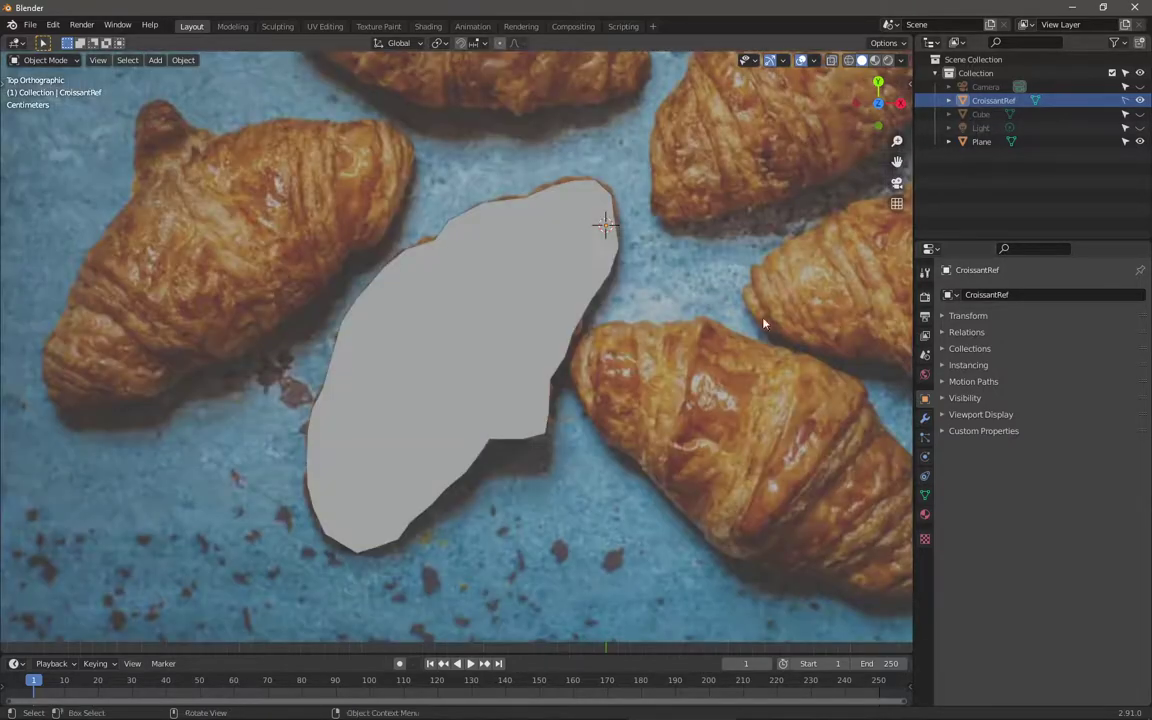
Step: Add Croissant.jpg from the Desktop folder to the scene as a reference image
scroll(669, 386, "down", 5)
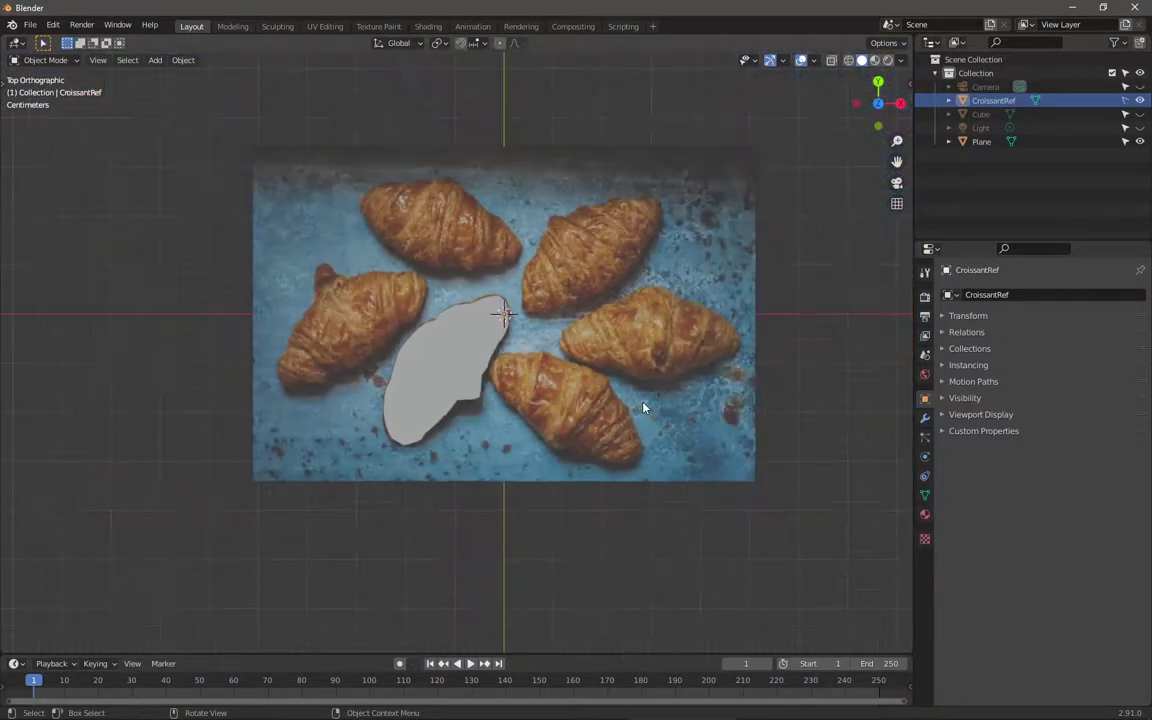
key("shift+a")
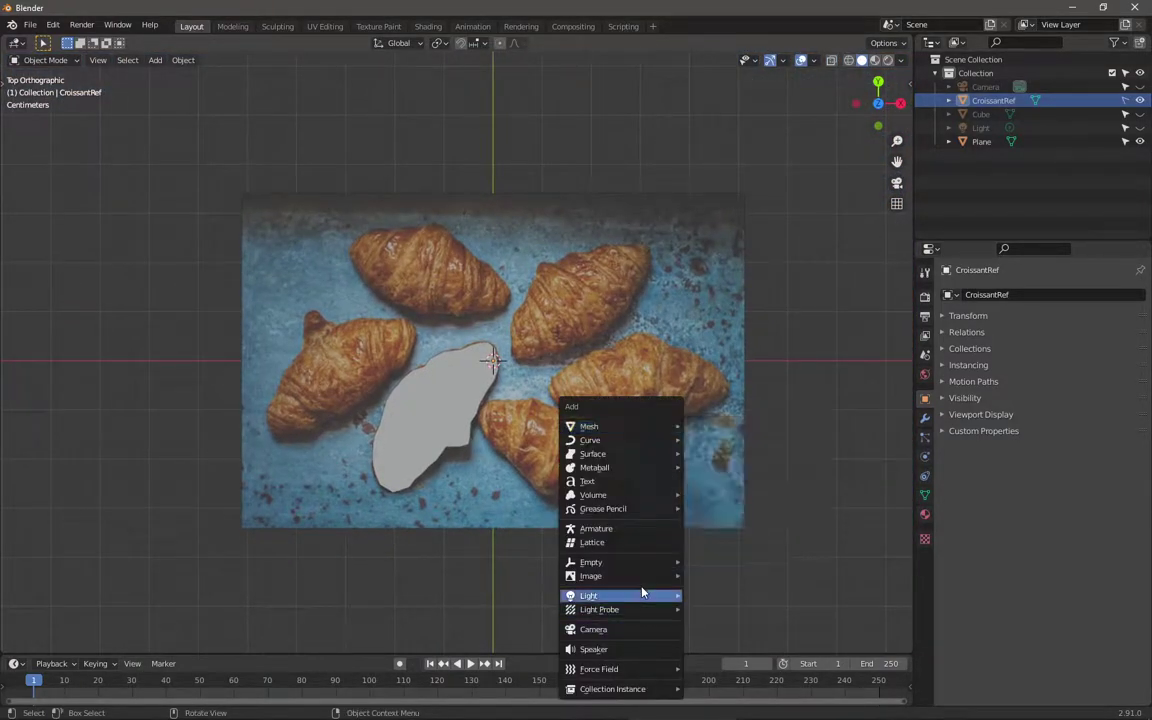
mouse_move(643, 578)
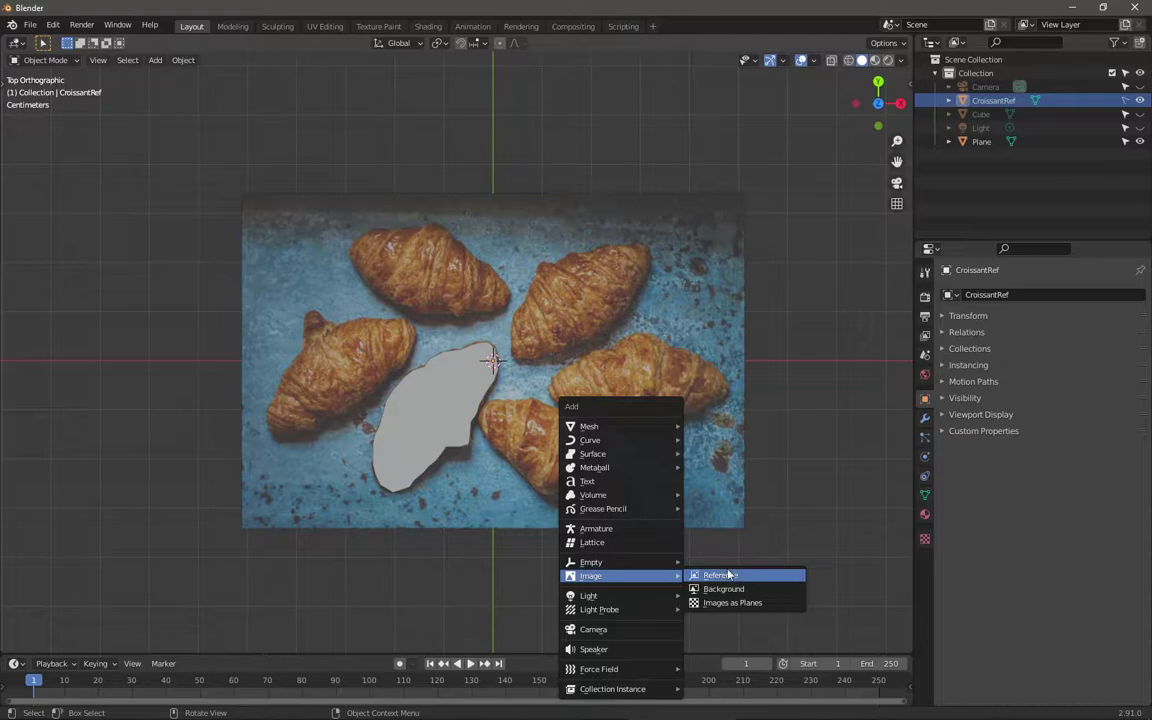
key("shift+a")
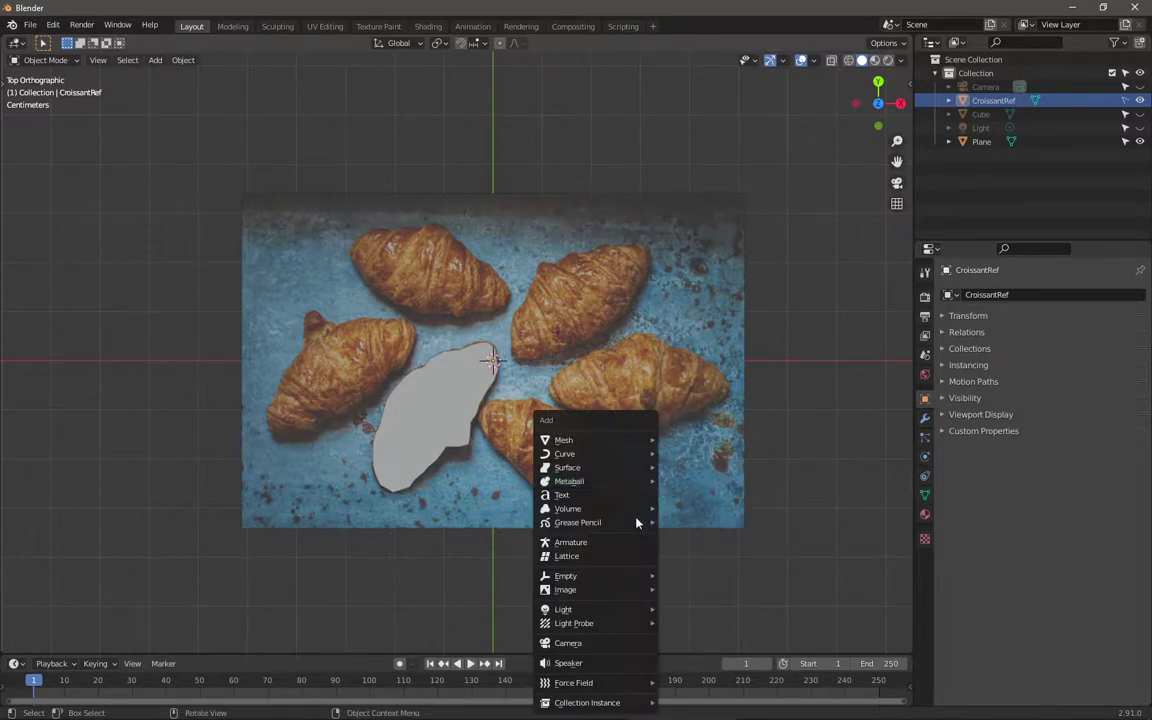
mouse_move(618, 596)
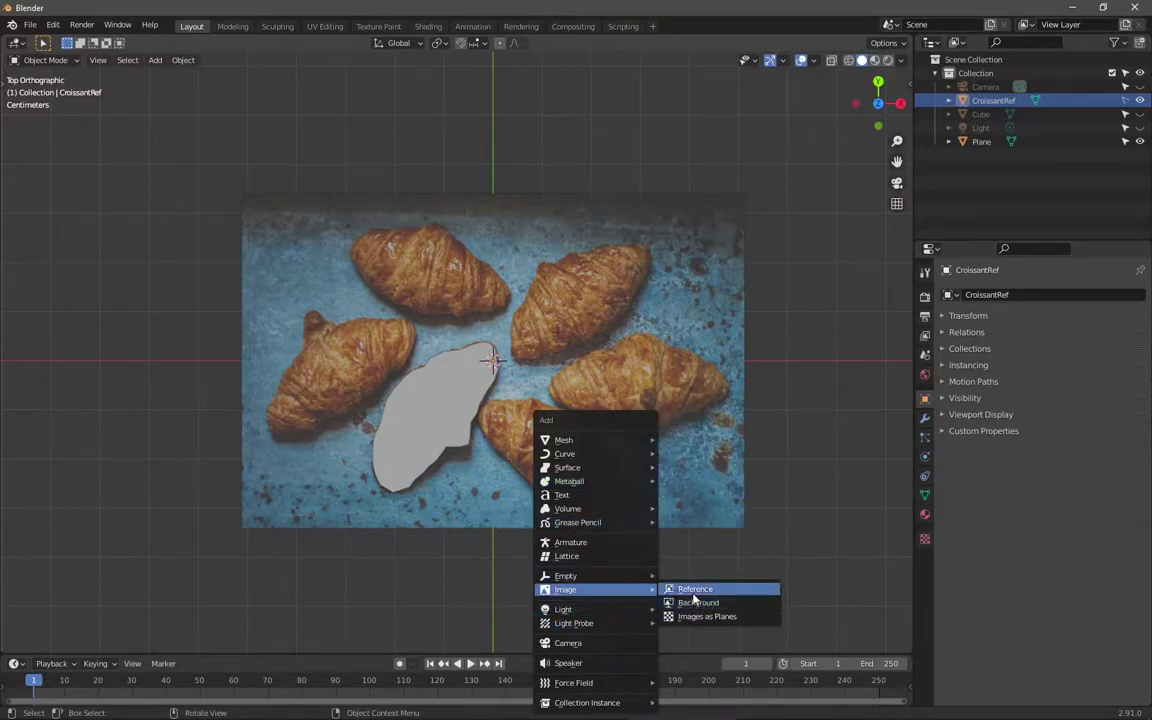
left_click(693, 595)
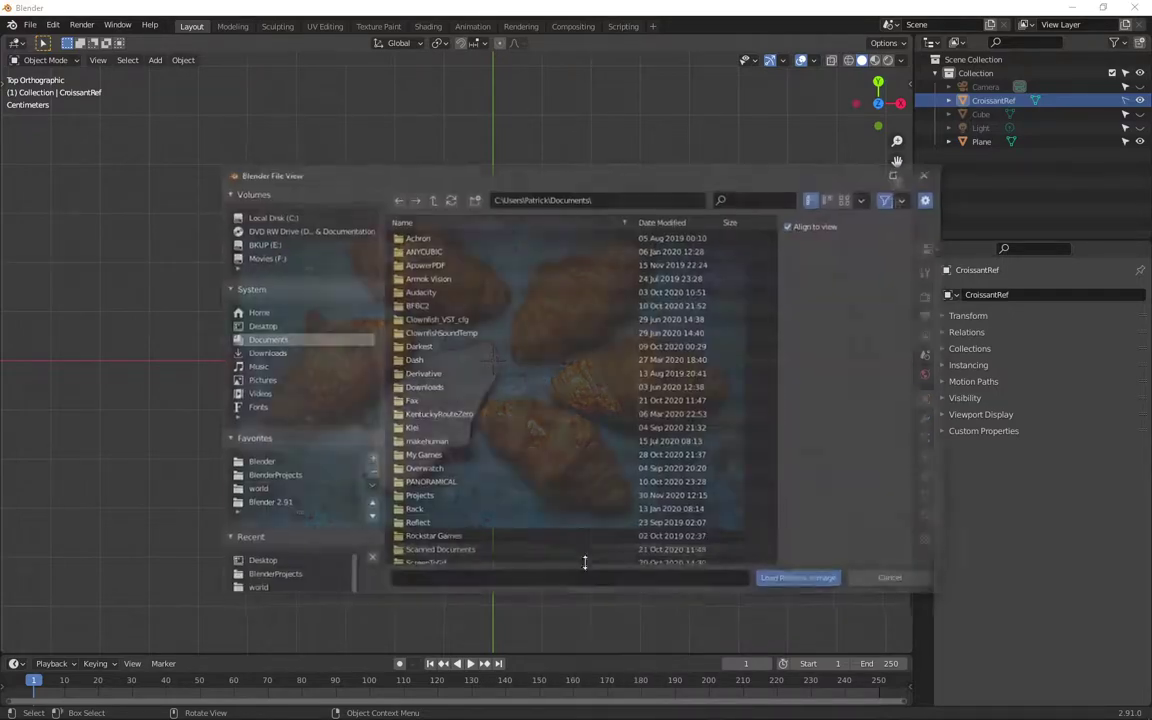
left_click(260, 326)
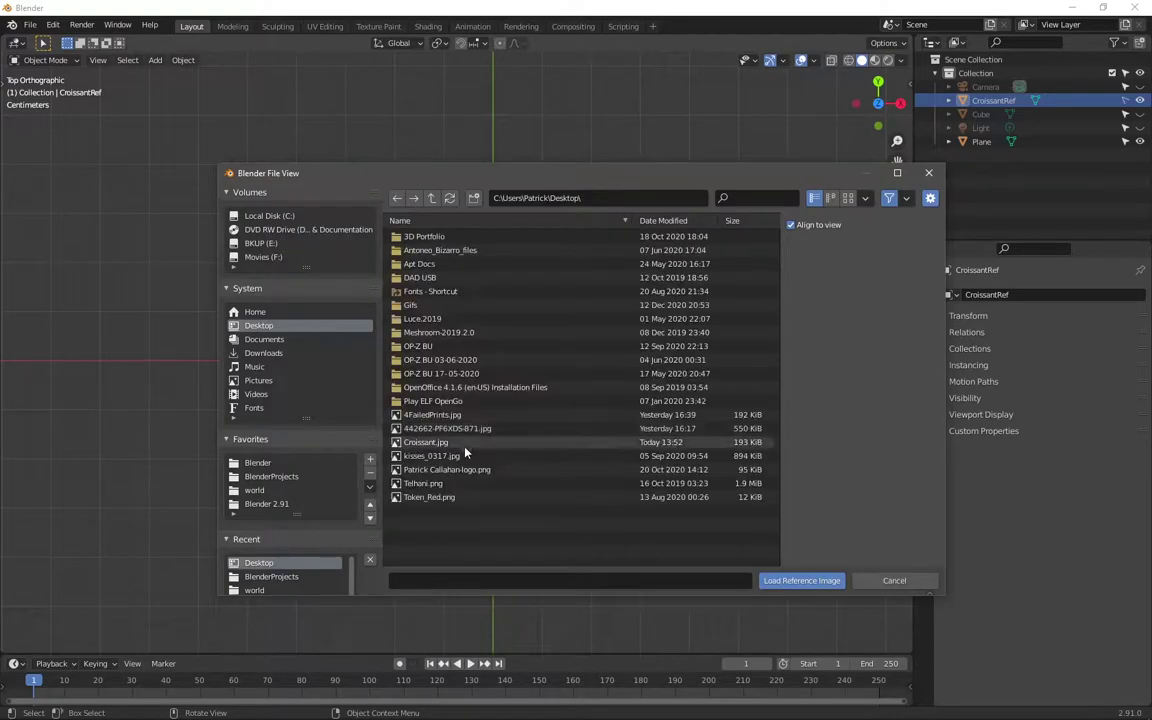
left_click(425, 442)
left_click(835, 581)
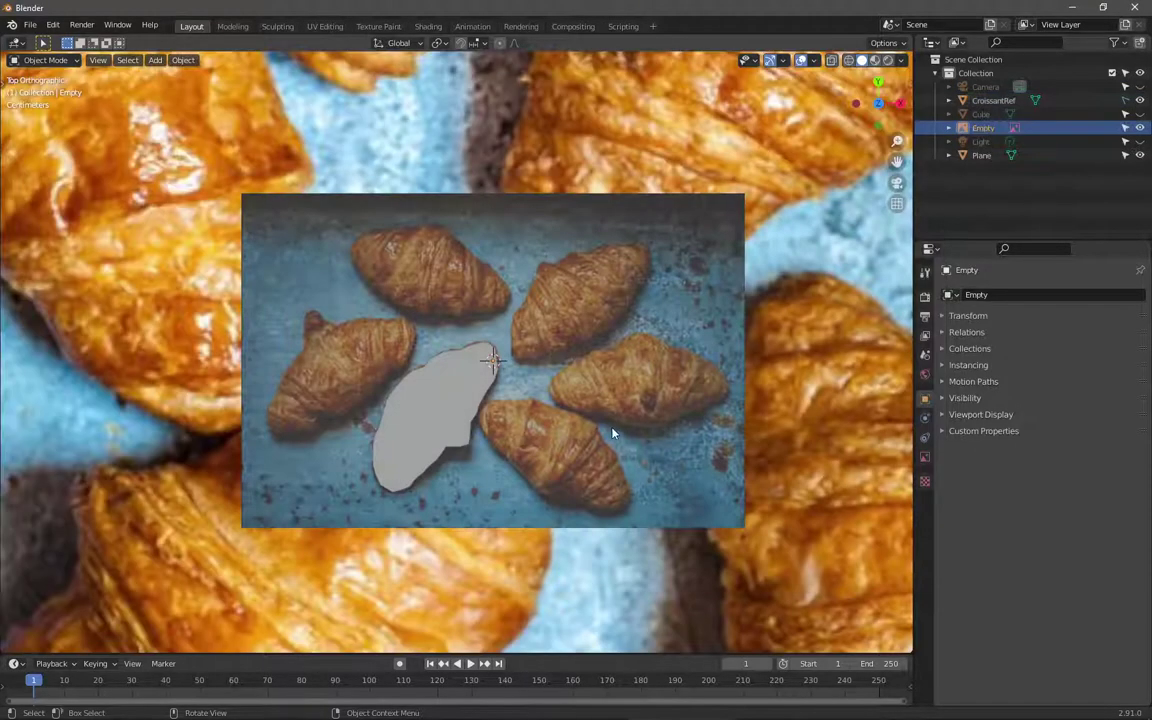
Step: Shrink the new reference image to less than half its size and move it beside the textured CroissantRef plane
scroll(612, 400, "down", 6)
key("g")
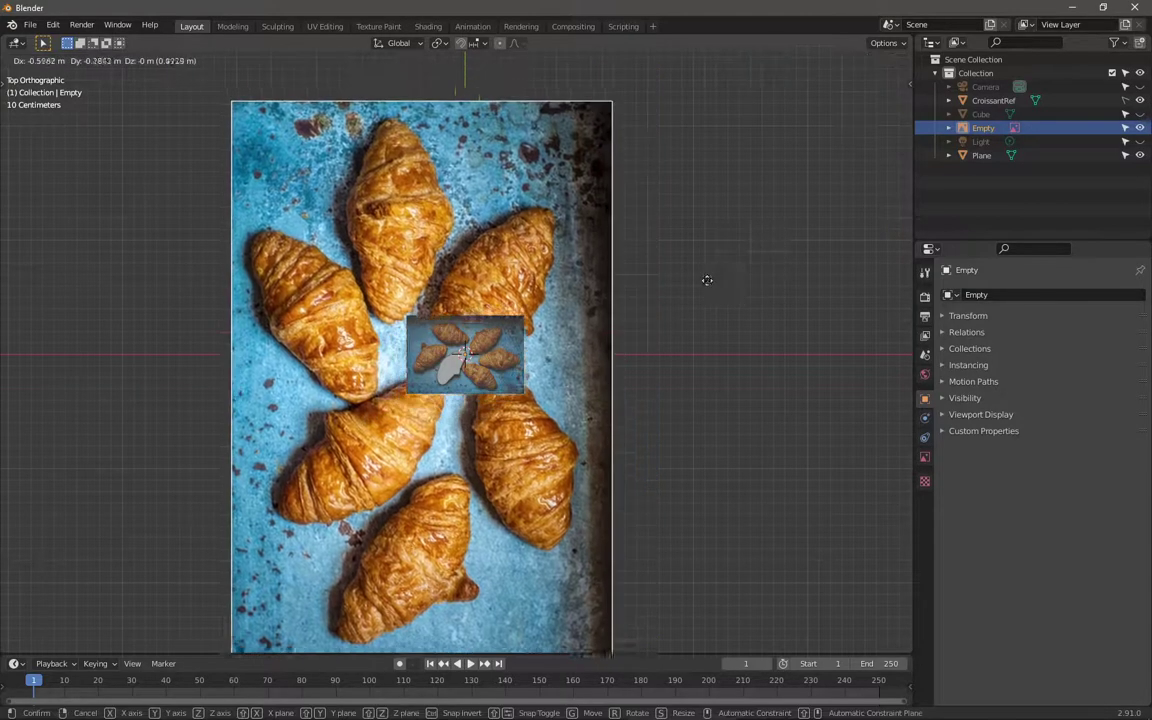
key("Escape")
key("s")
left_click(581, 393)
key("g")
left_click(728, 378)
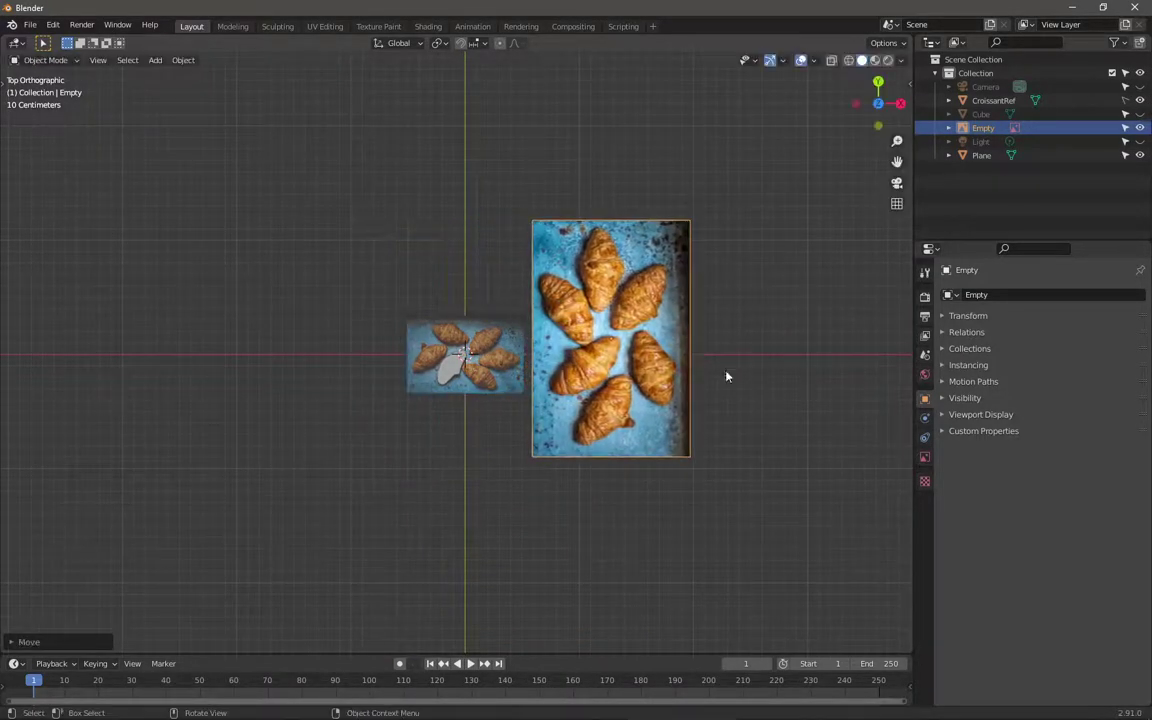
Step: Rotate the new reference image 90° about the global Z axis
scroll(728, 378, "up", 4)
scroll(729, 296, "down", 5)
scroll(729, 296, "up", 4)
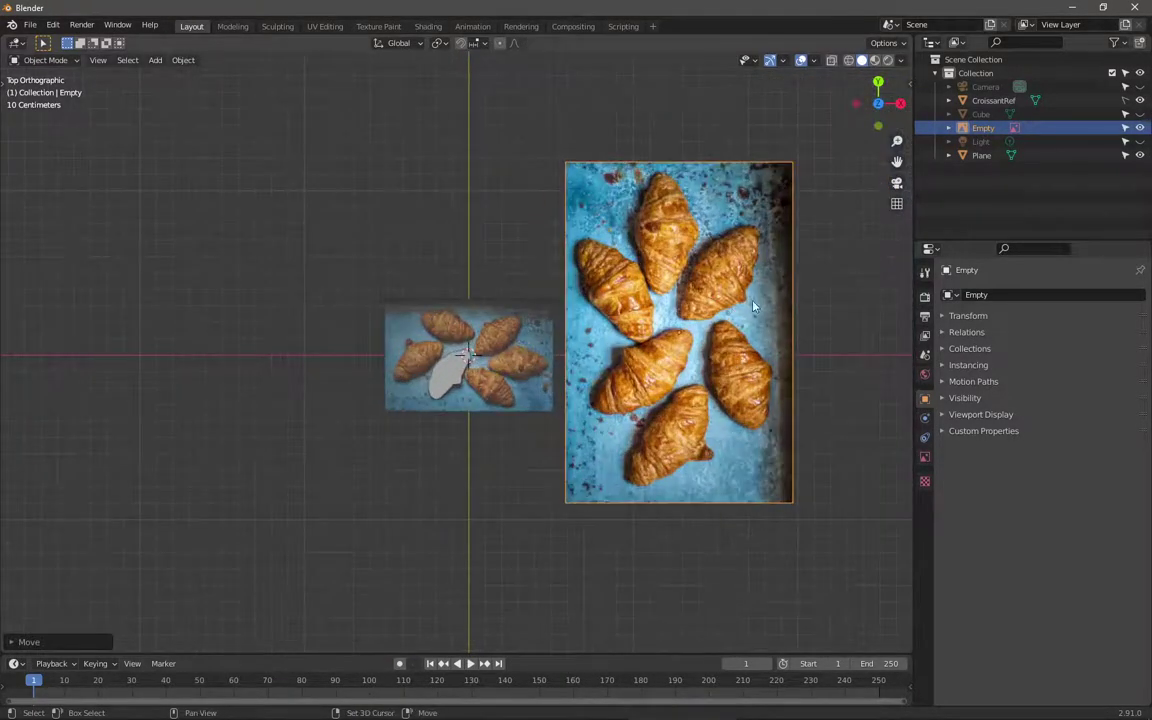
key("r")
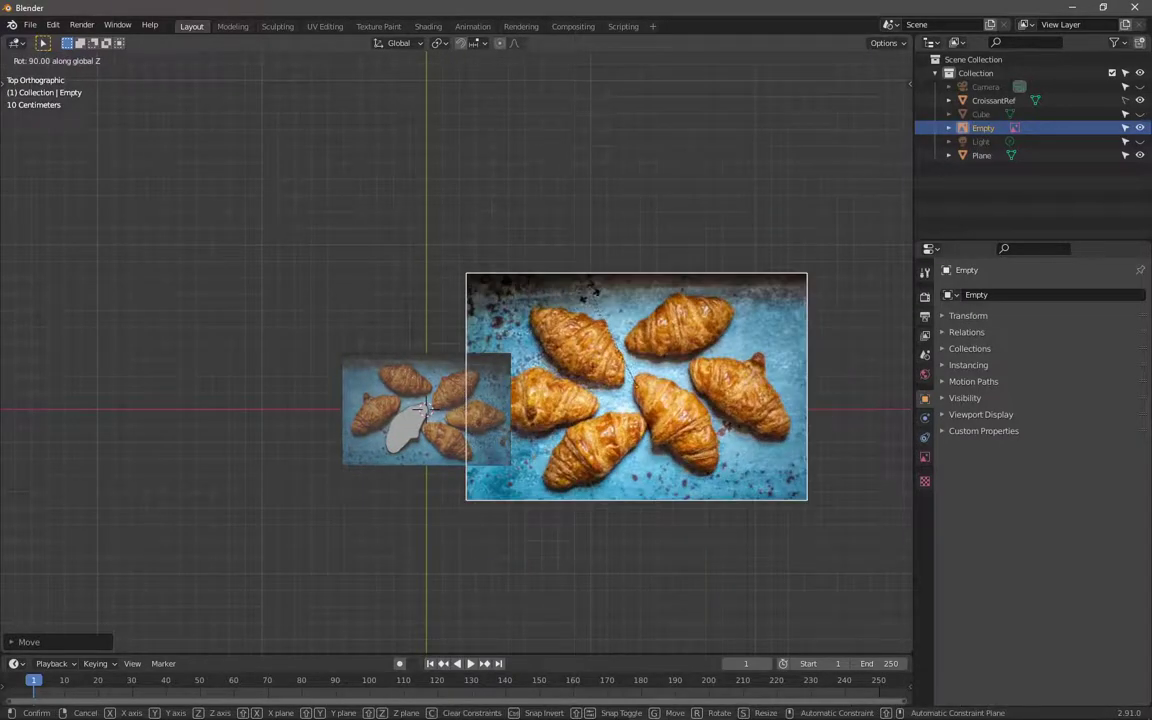
left_click(594, 360)
scroll(594, 360, "up", 3)
middle_click_drag(709, 381, 621, 341, "shift")
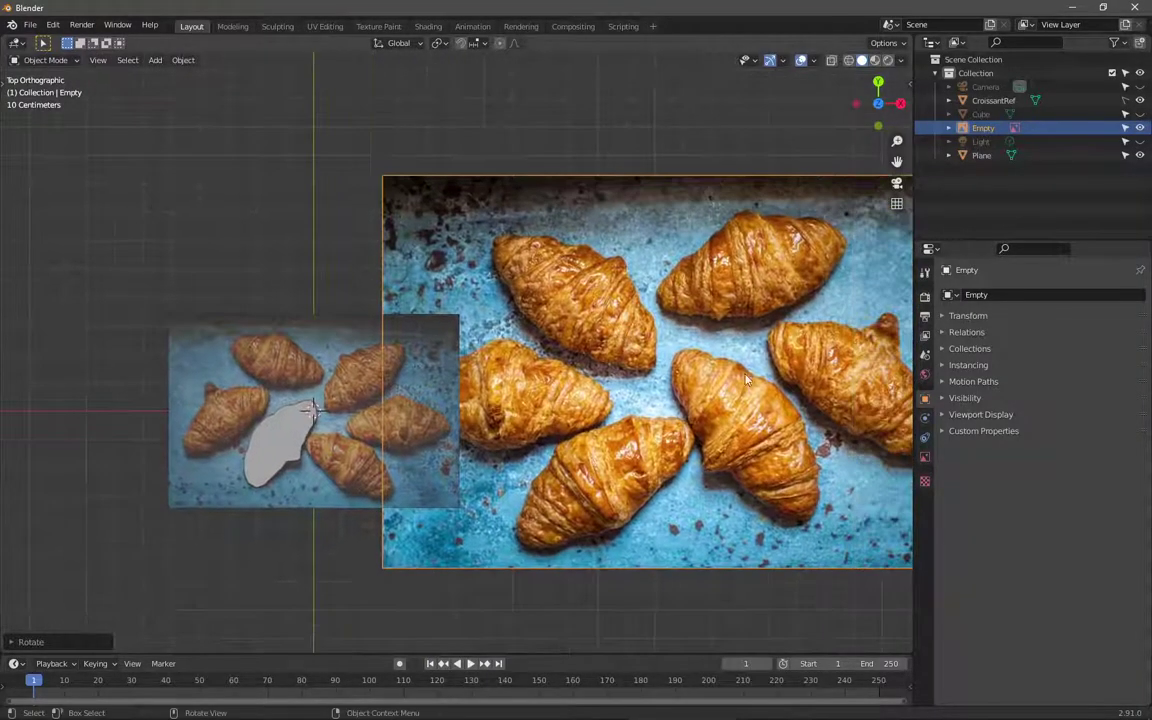
Step: Turn on X-ray, scale the new reference image down to about half and move it over the CroissantRef plane
key("alt+z")
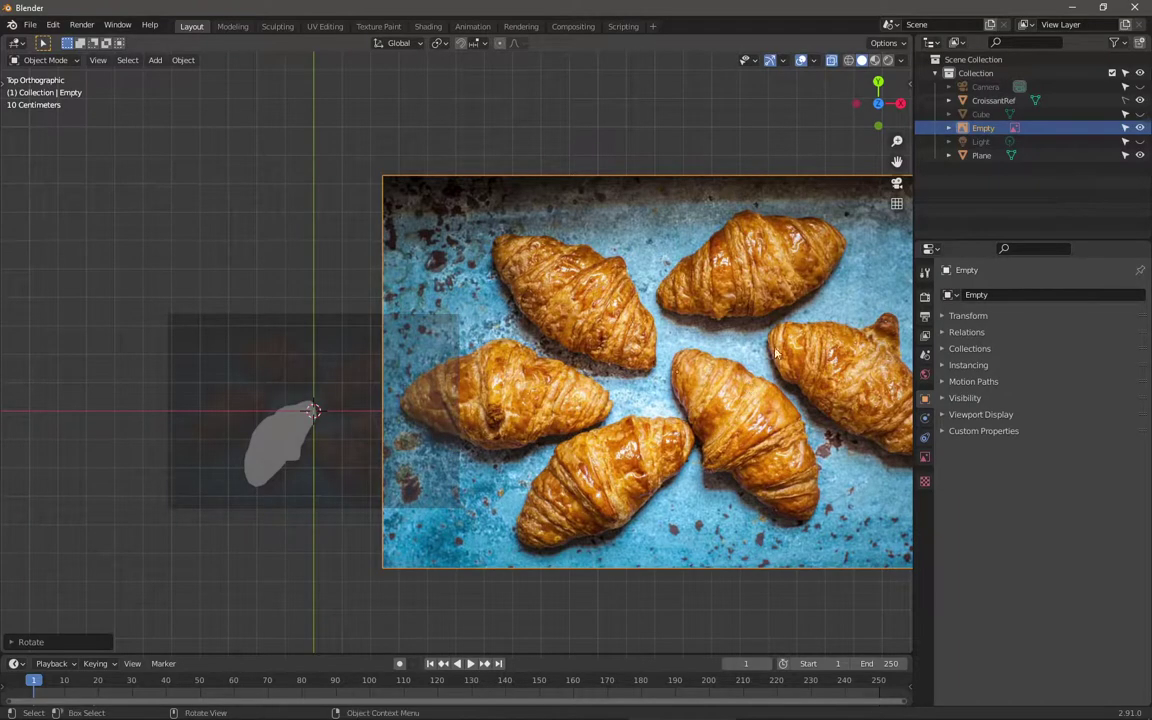
middle_click_drag(603, 443, 671, 390, "shift")
key("s")
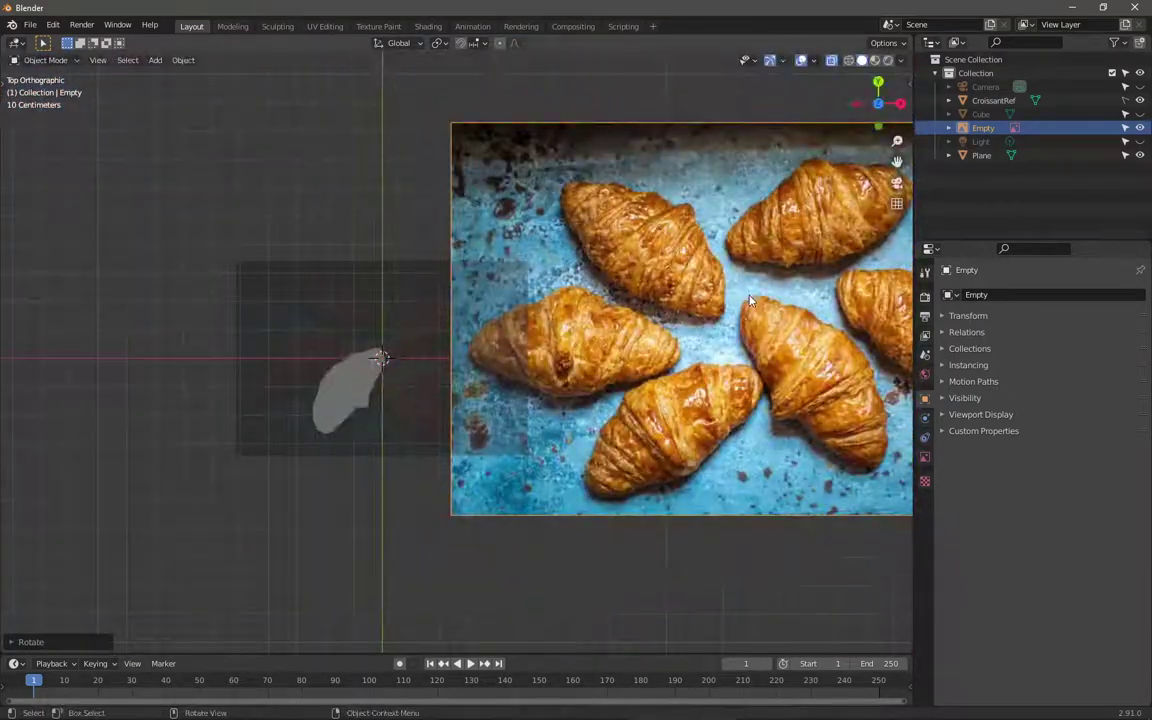
left_click(768, 304)
key("g")
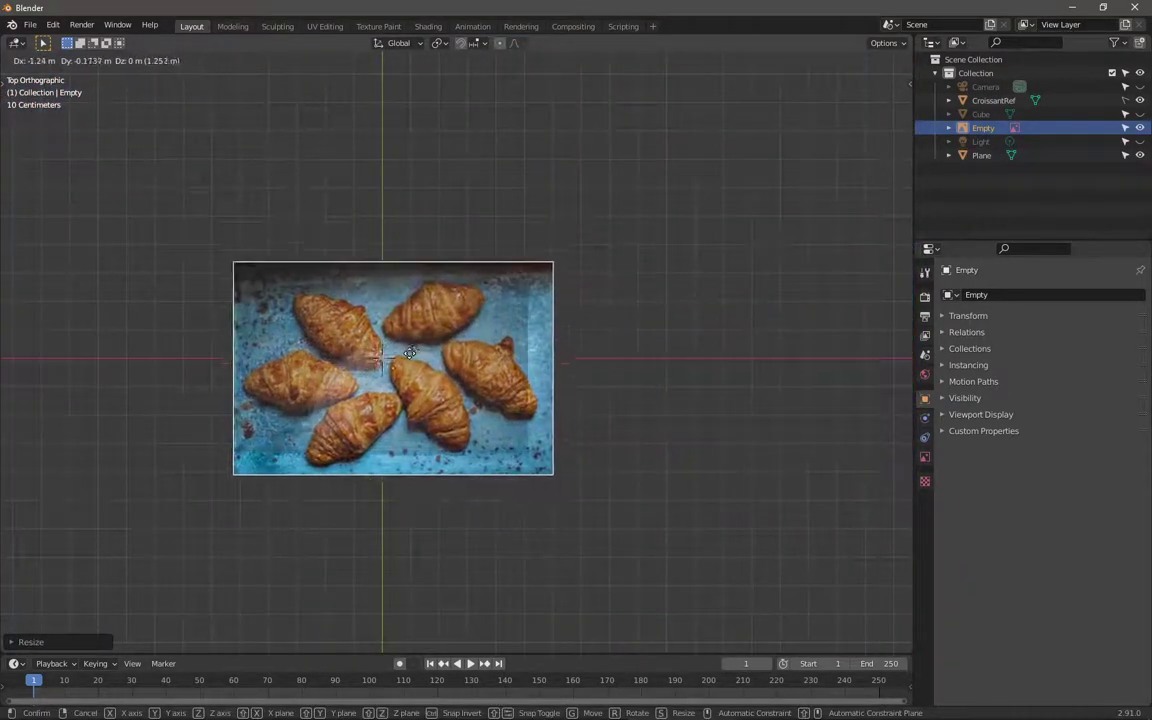
left_click(499, 345)
Step: Scale the reference image up slightly and move it to line up with the CroissantRef plane beneath it
key("s")
left_click(486, 346)
middle_click_drag(391, 386, 552, 398, "shift")
scroll(574, 409, "up", 5)
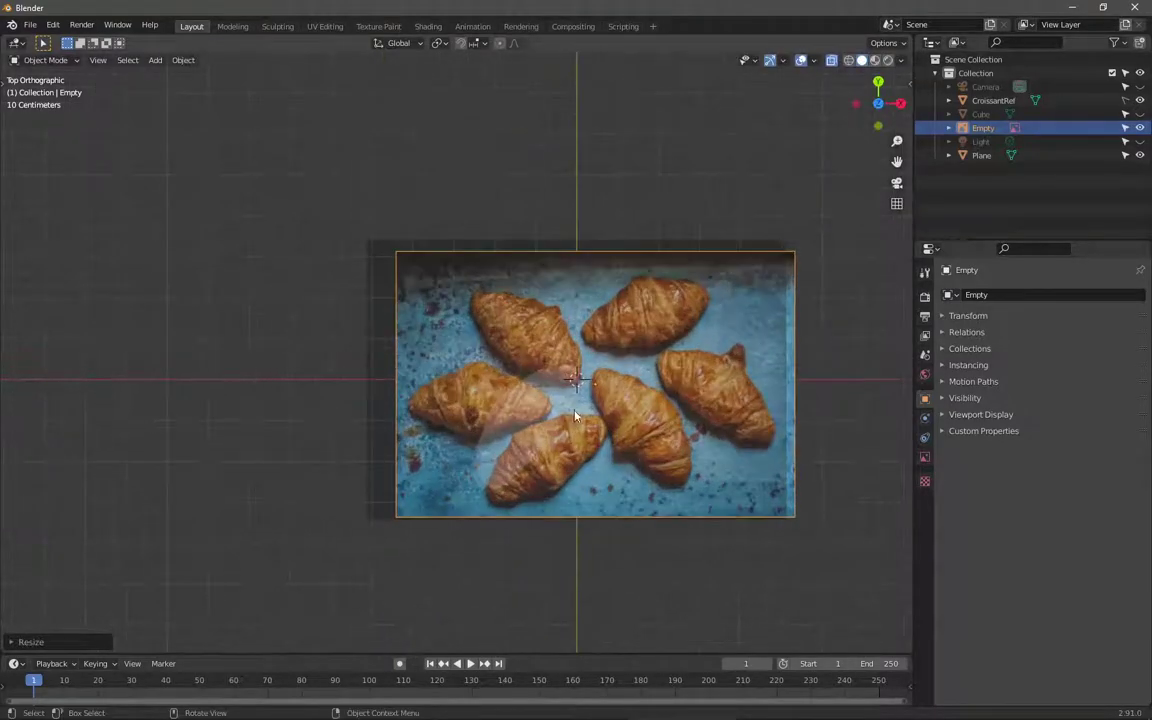
key("g")
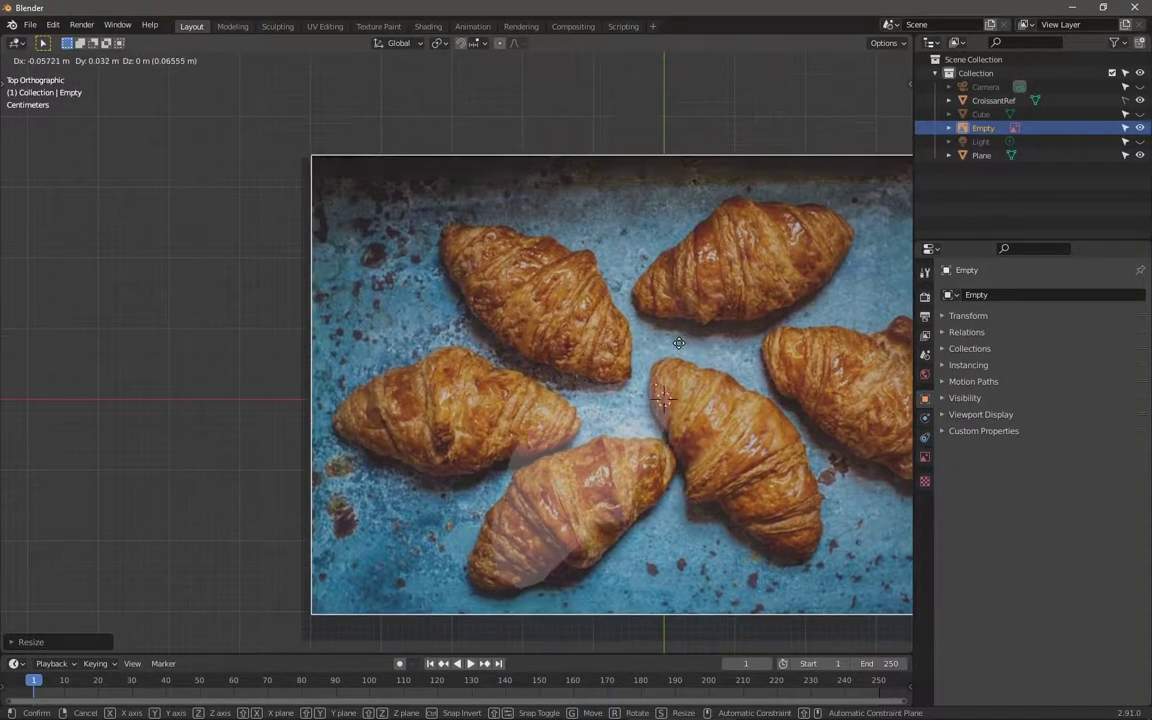
left_click(673, 350)
Step: Try rotating the reference image about the global Z axis, and move it clear beside the CroissantRef plane
middle_click_drag(673, 350, 586, 352)
key("KP_7")
key("r")
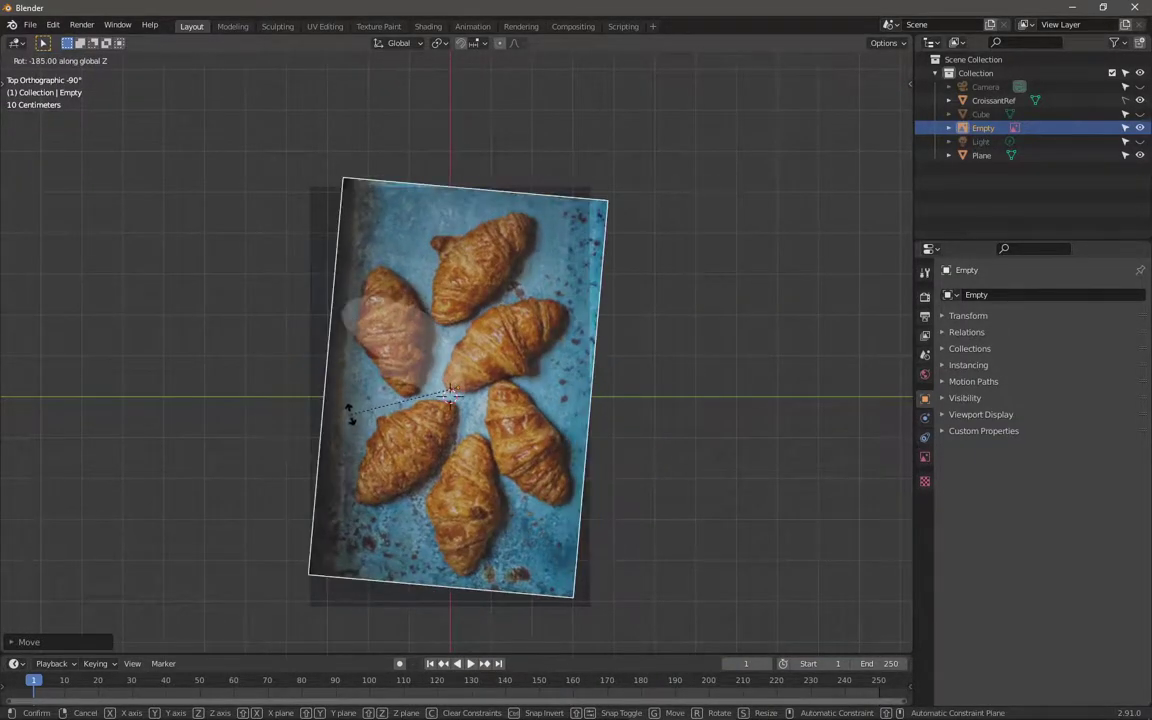
left_click(528, 494)
key("g")
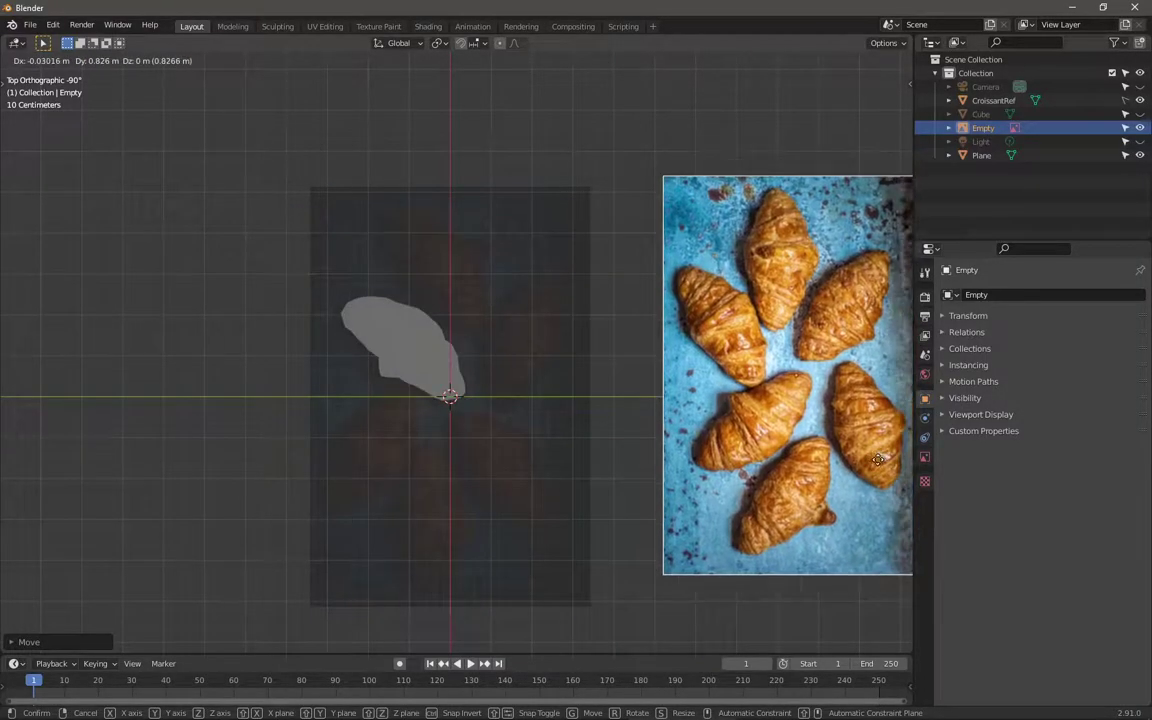
left_click(868, 468)
Step: Try rotating the reference image about the global X axis and the global Y axis
key("r")
key("x")
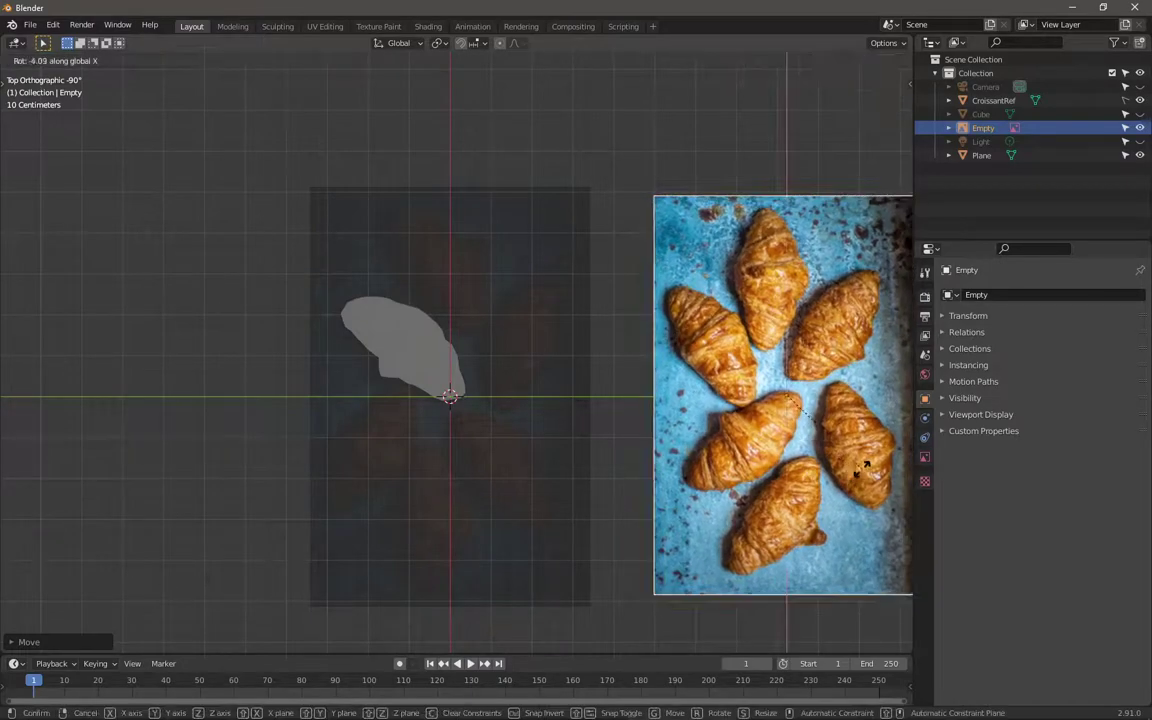
right_click(841, 339)
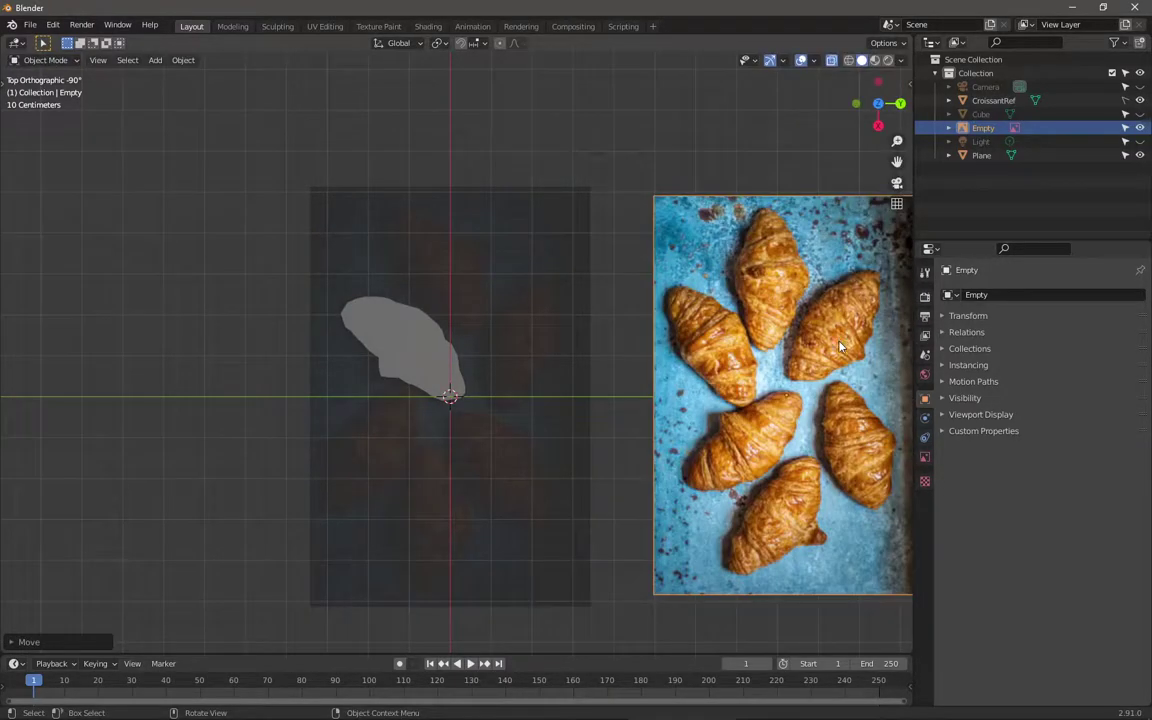
key("r")
key("y")
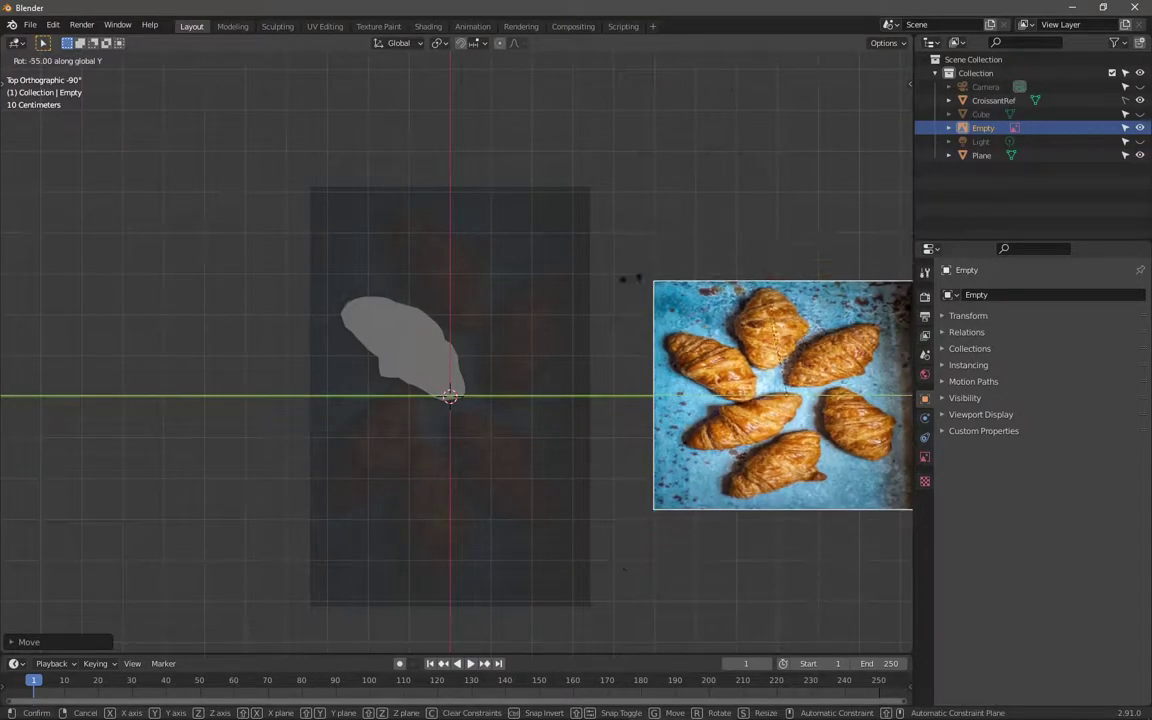
left_click(802, 382)
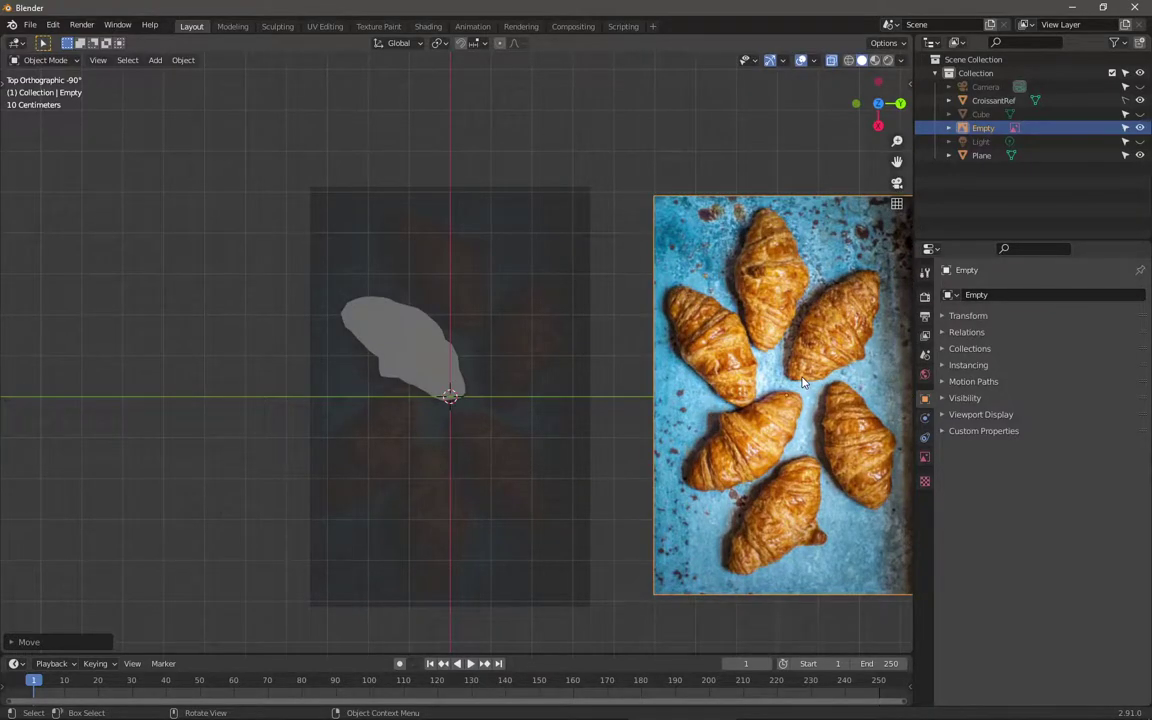
Step: Try rotating the reference image 180° within the top view, and undo that rotation
middle_click_drag(764, 506, 740, 481, "shift")
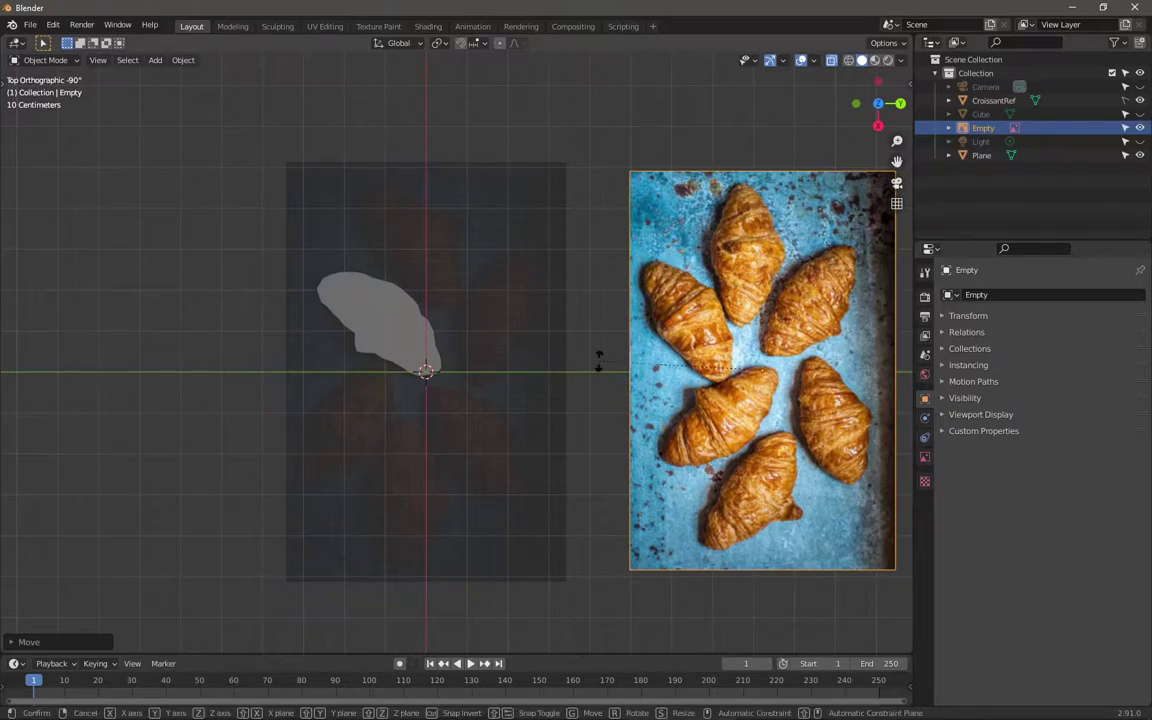
key("r")
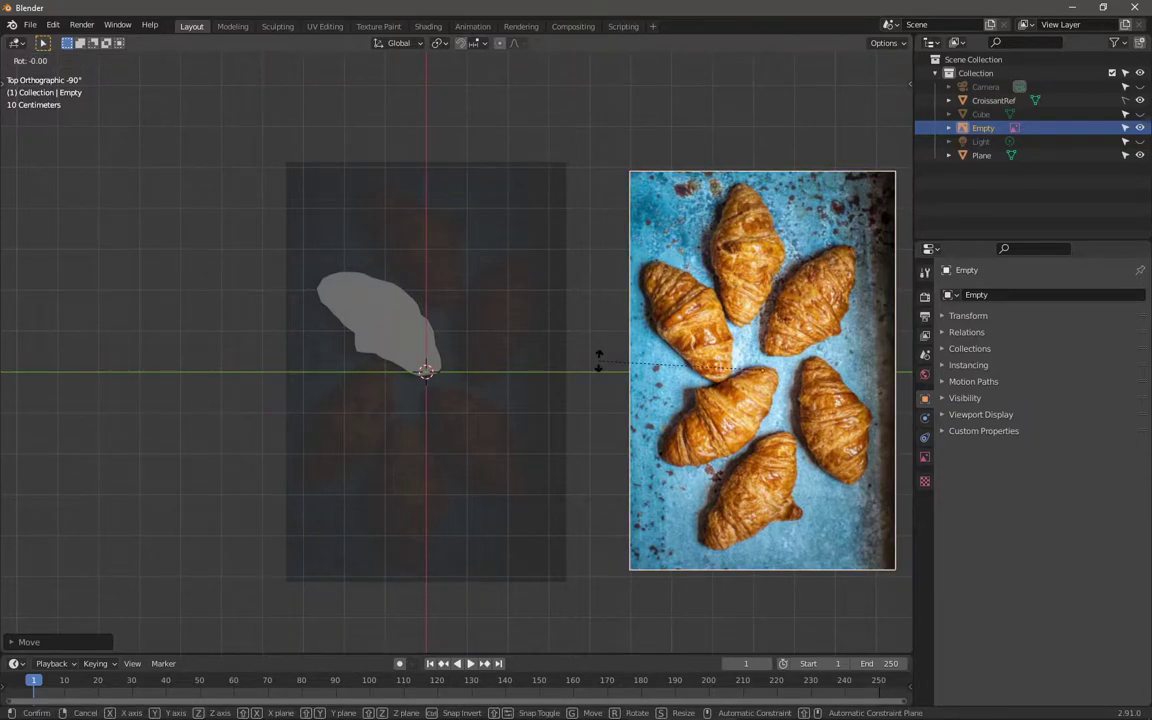
type("180")
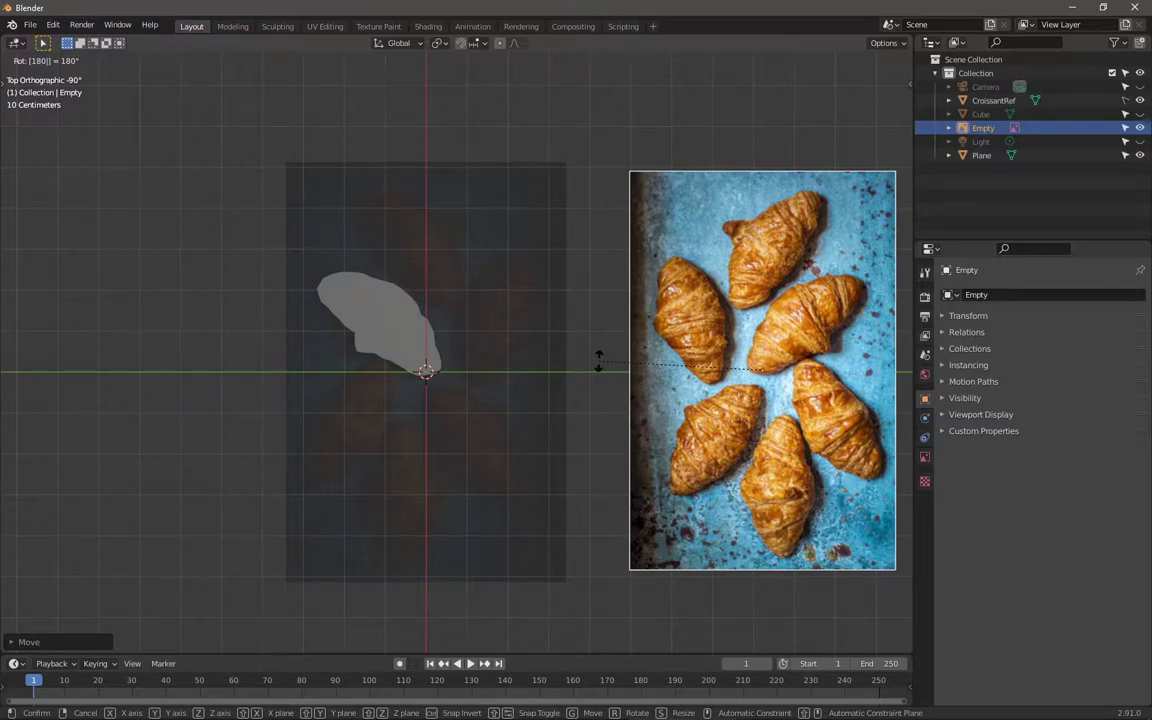
key("Return")
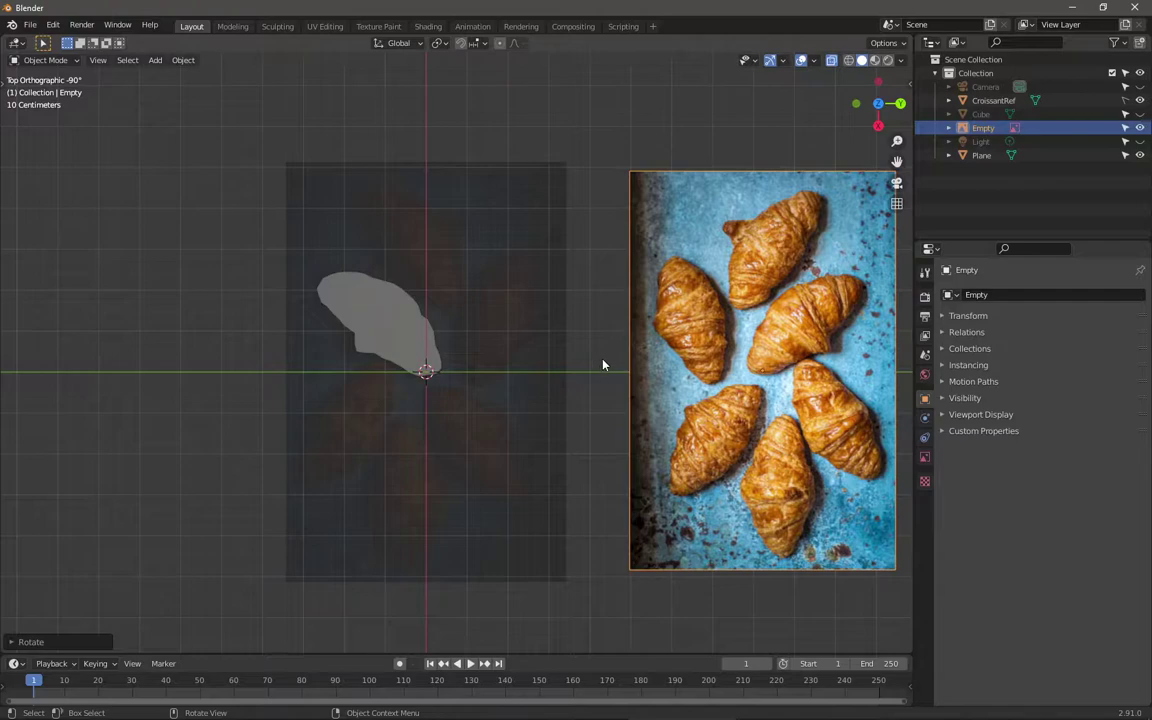
key("g")
right_click(507, 378)
key("ctrl+z")
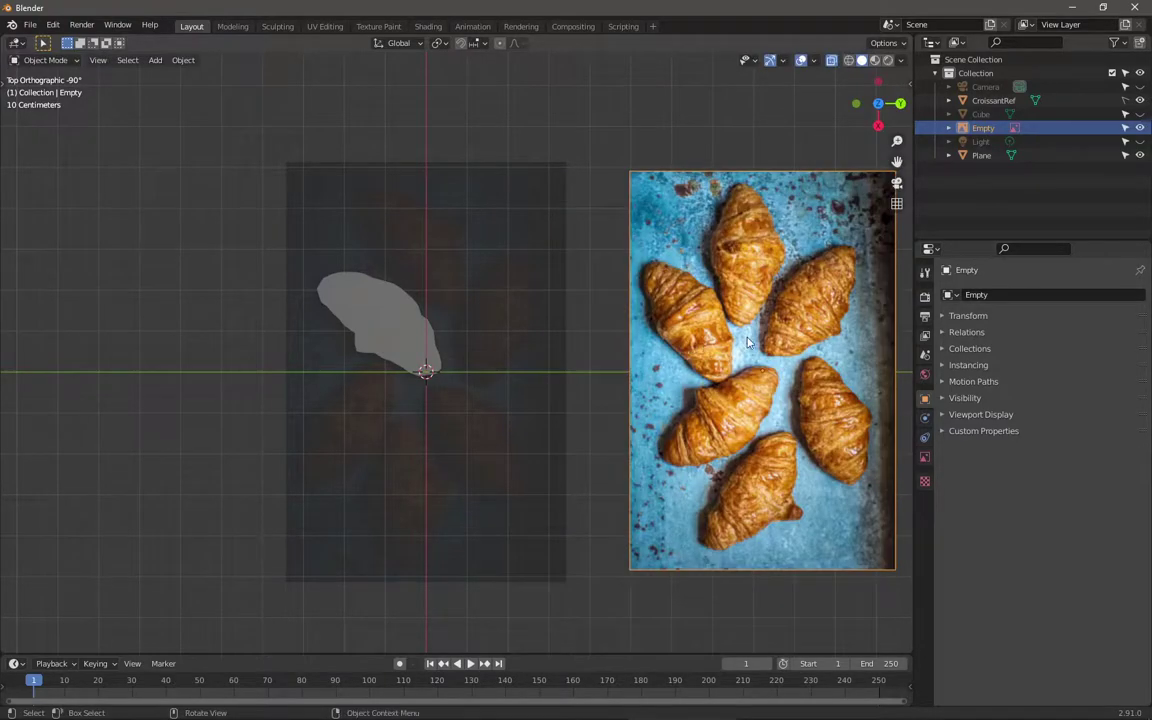
Step: Flip the reference image over about the global Y axis and move it back over the CroissantRef plane
key("r")
right_click(631, 303)
key("r")
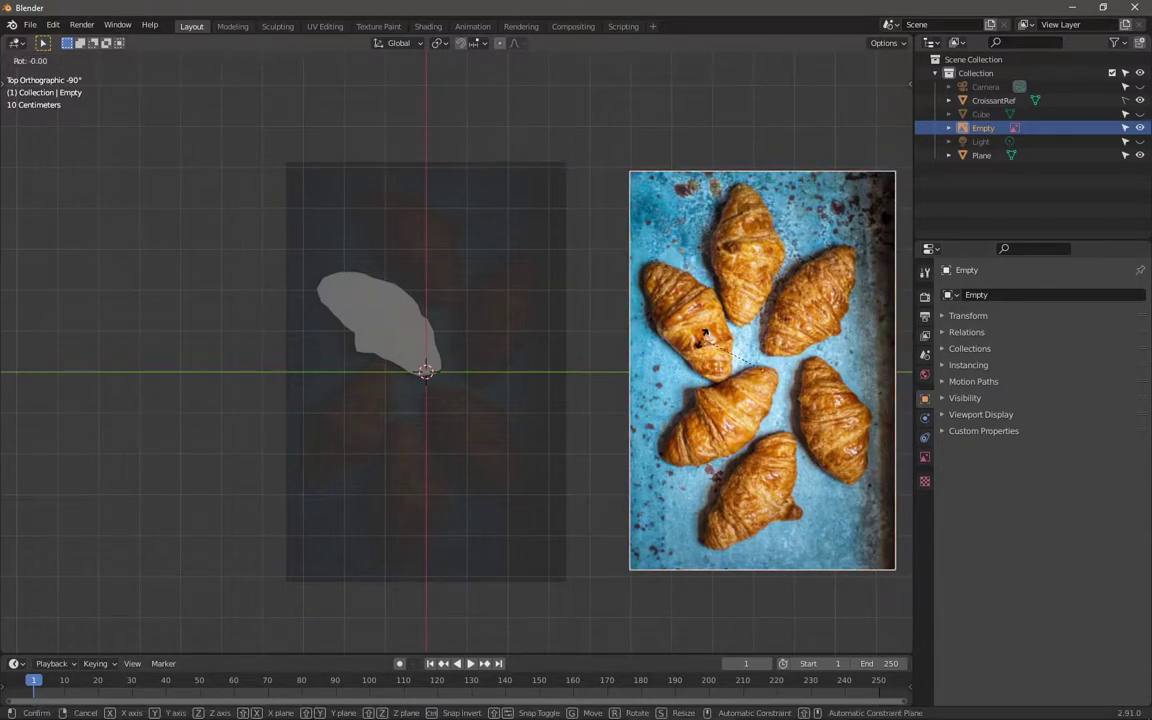
key("y")
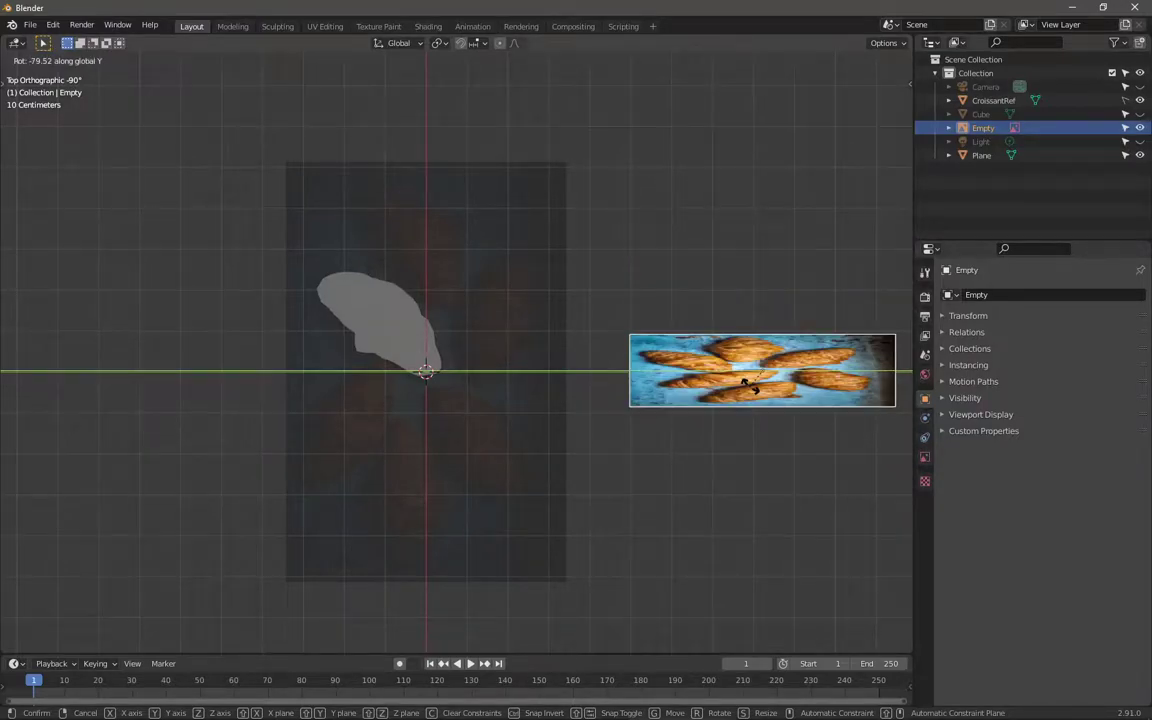
left_click(745, 380)
key("g")
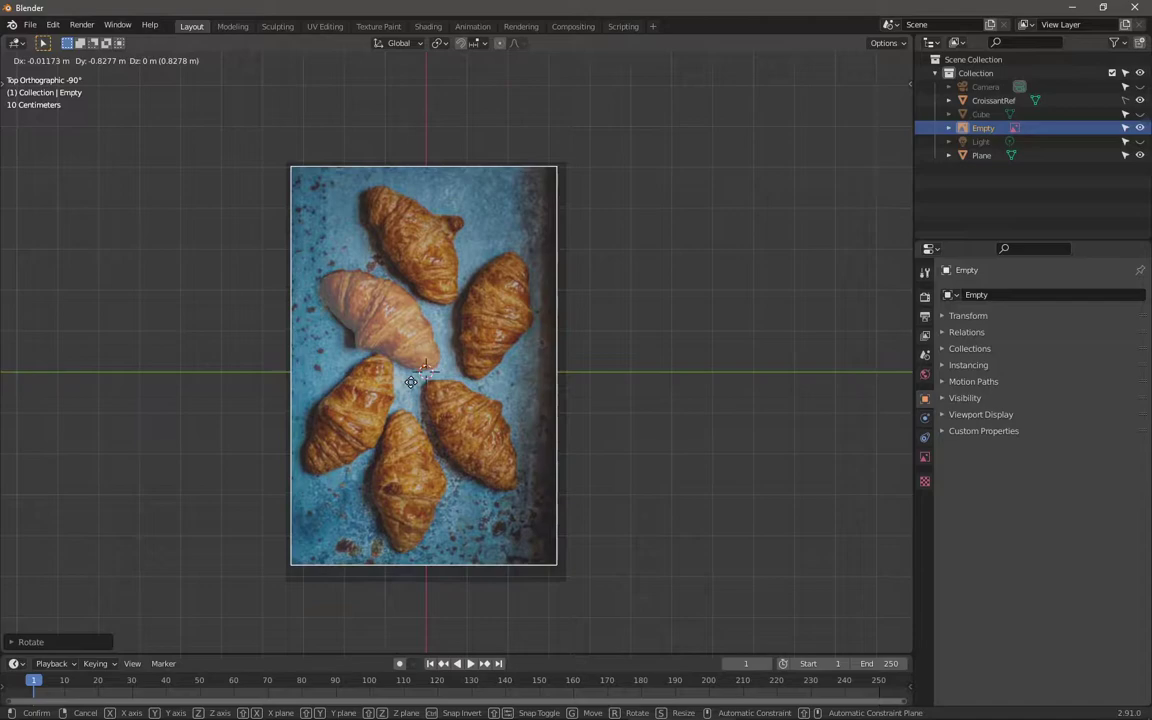
left_click(411, 382)
Step: Try to delete the old CroissantRef plane
scroll(383, 358, "up", 5)
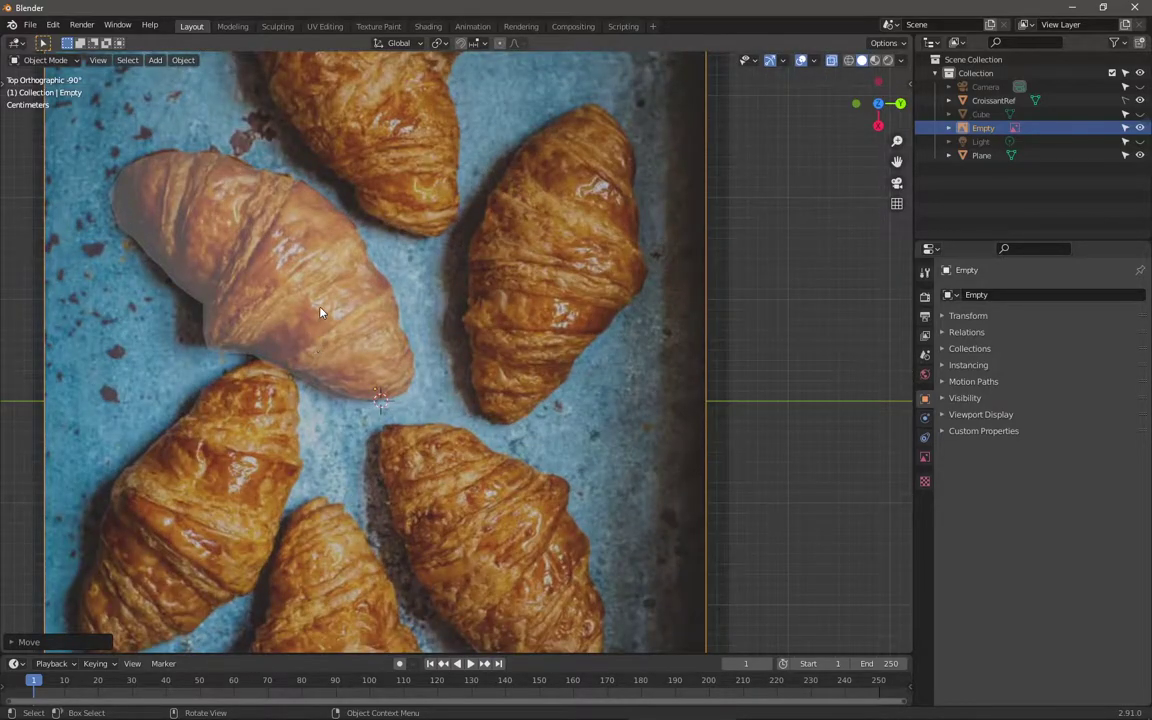
middle_click_drag(320, 313, 387, 353, "shift")
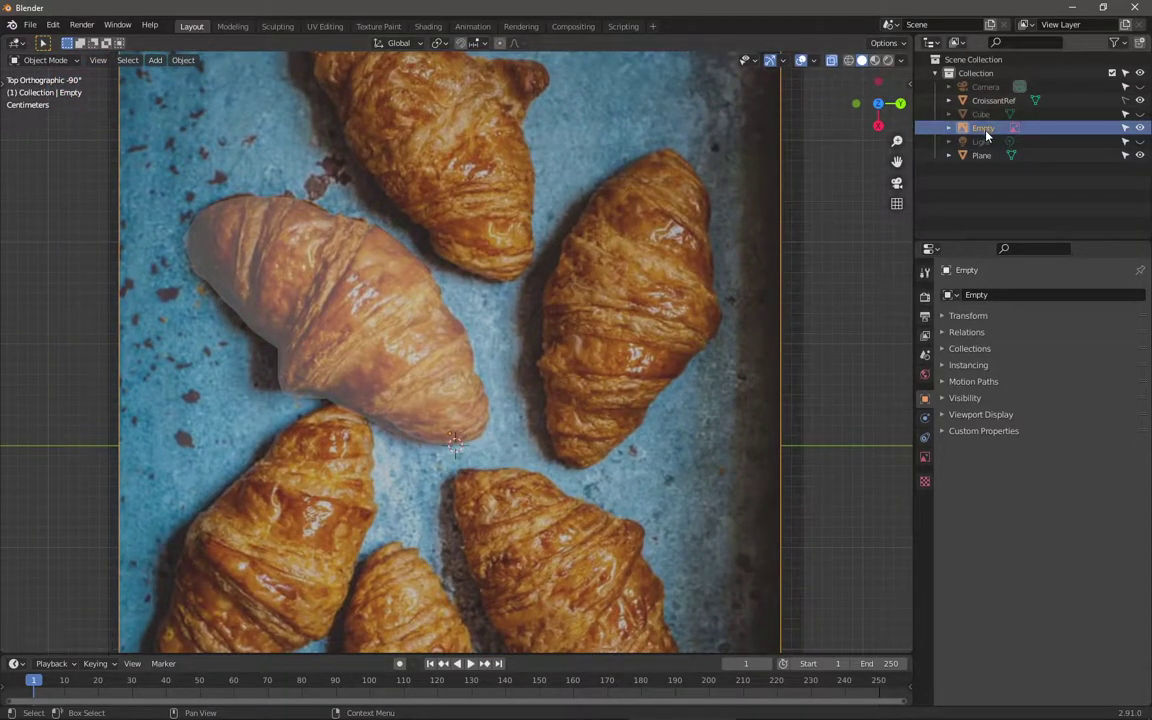
left_click(992, 100)
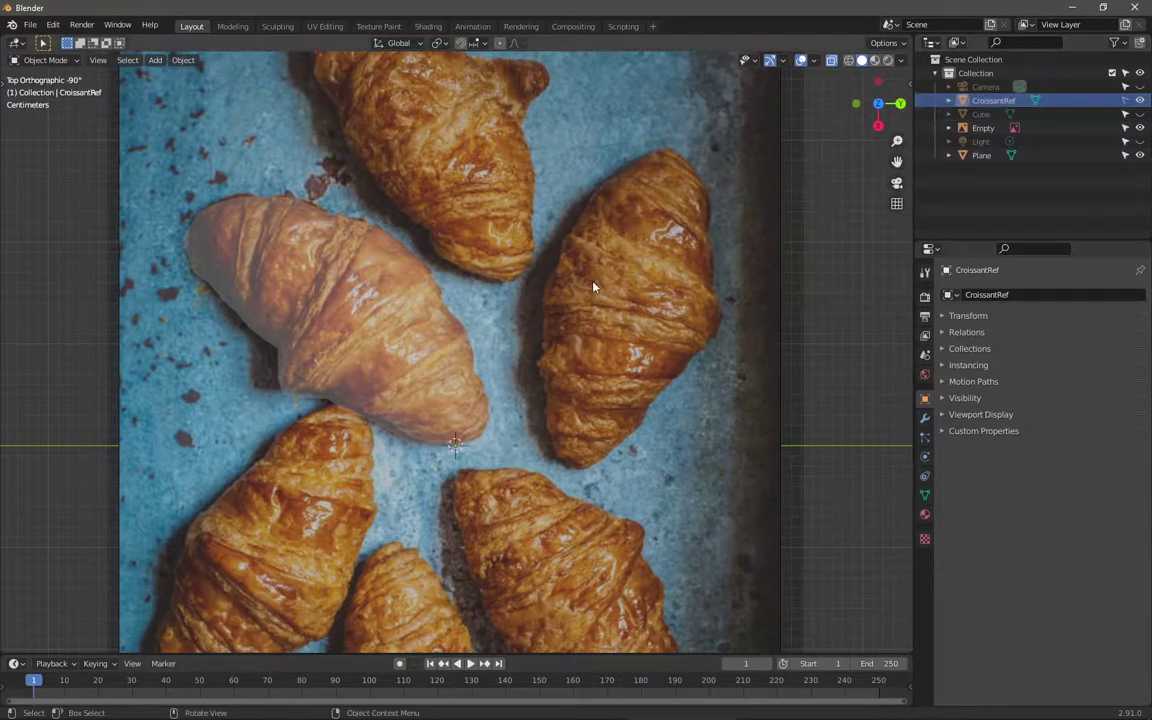
key("Delete")
key("x")
left_click(728, 293)
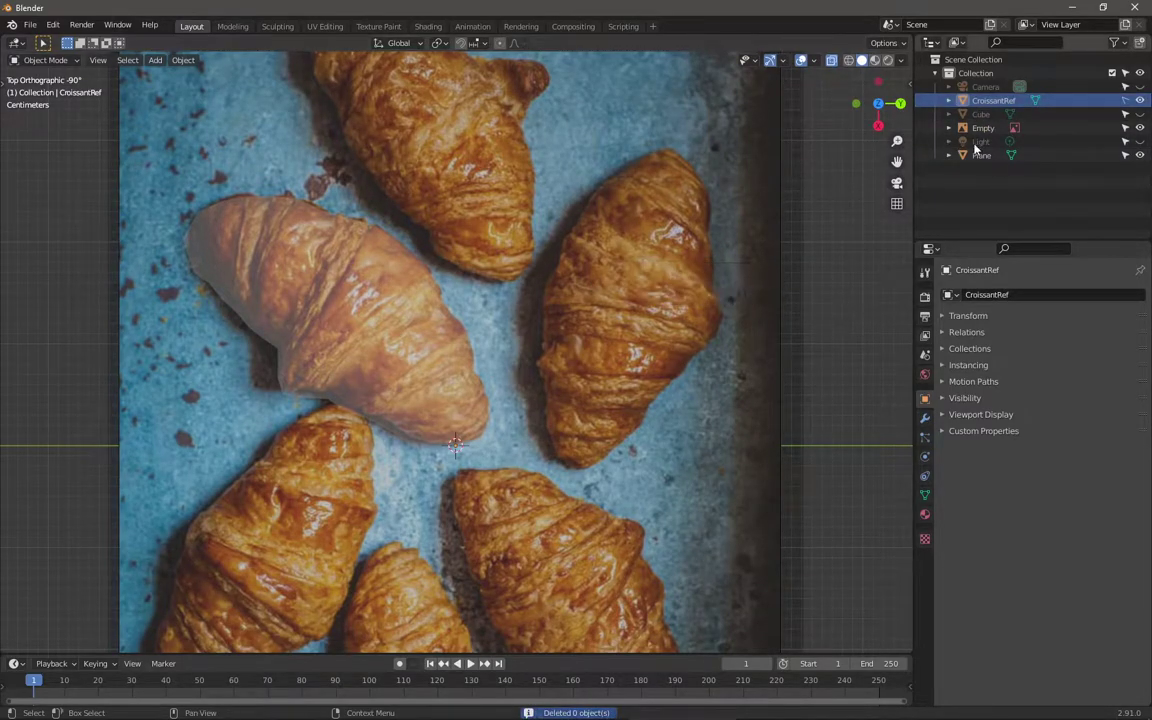
Step: Make the old CroissantRef plane selectable and delete it from the scene
key("Tab")
key("Tab")
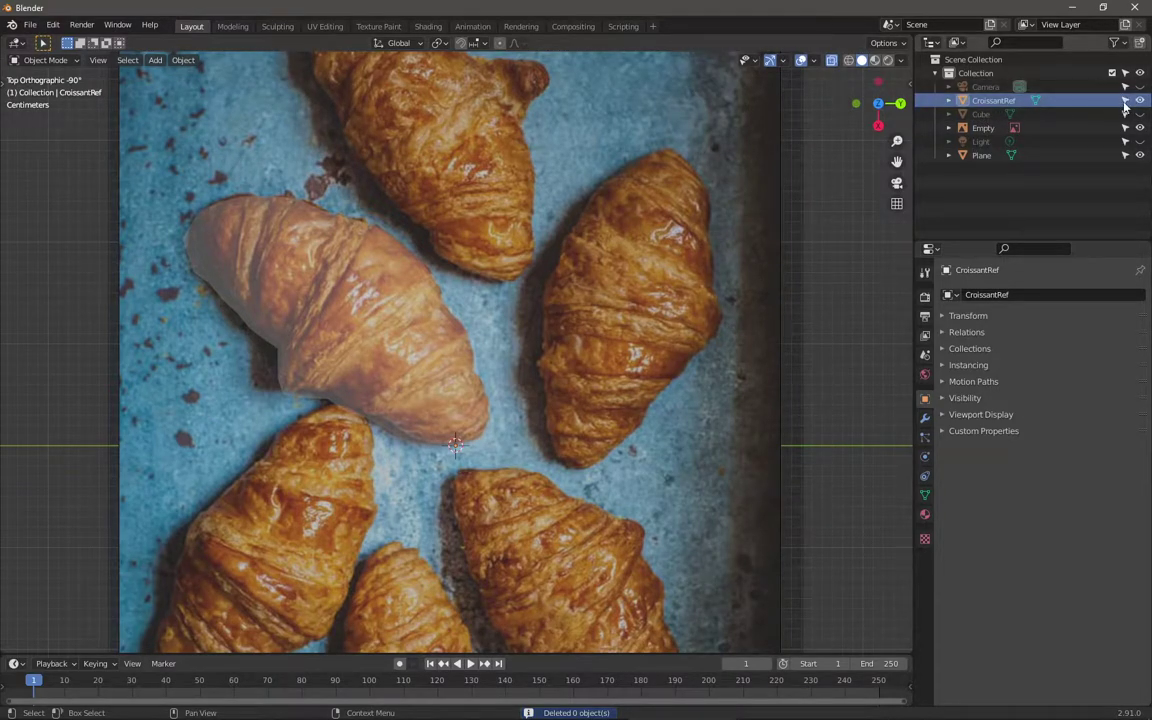
key("x")
left_click(650, 294)
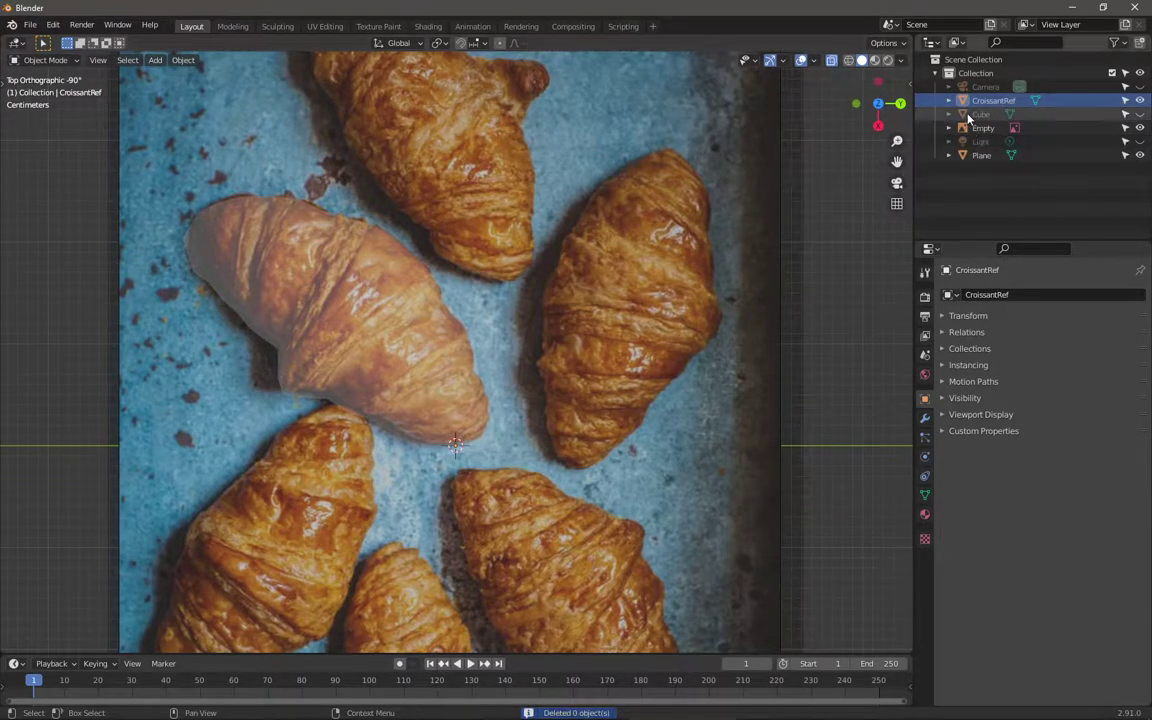
key("x")
left_click(655, 320)
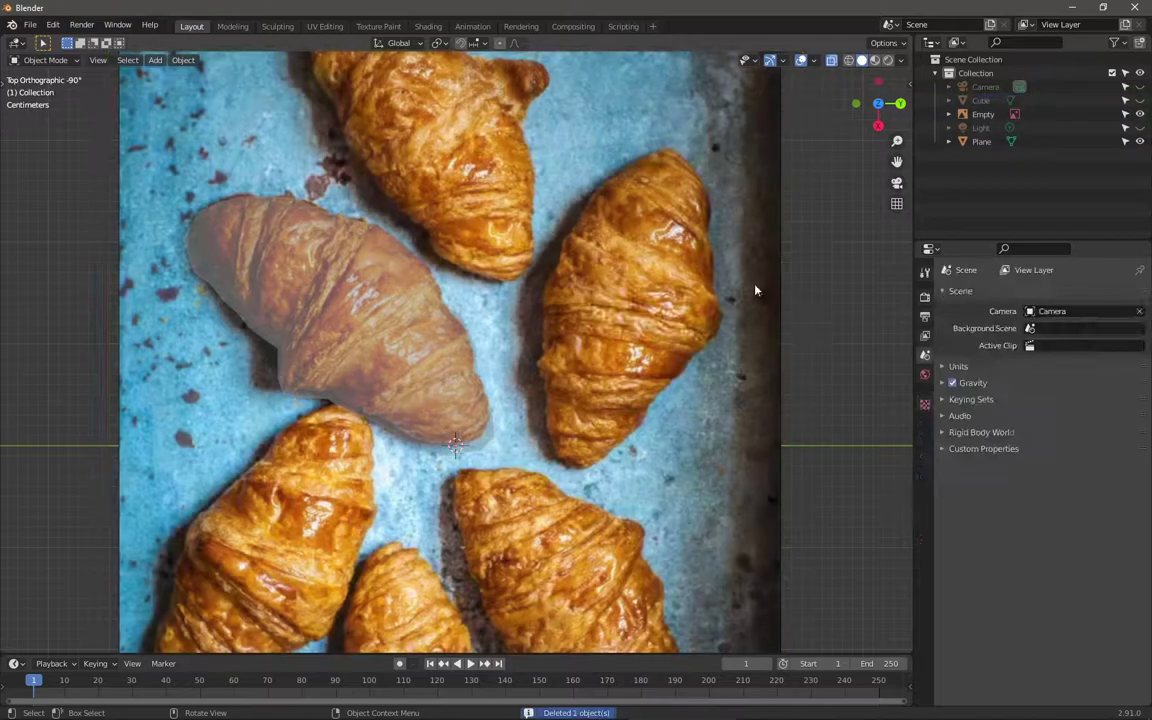
Step: Nudge the Empty reference image so its croissant lines up with the grey croissant-shaped Plane mesh
left_click(978, 114)
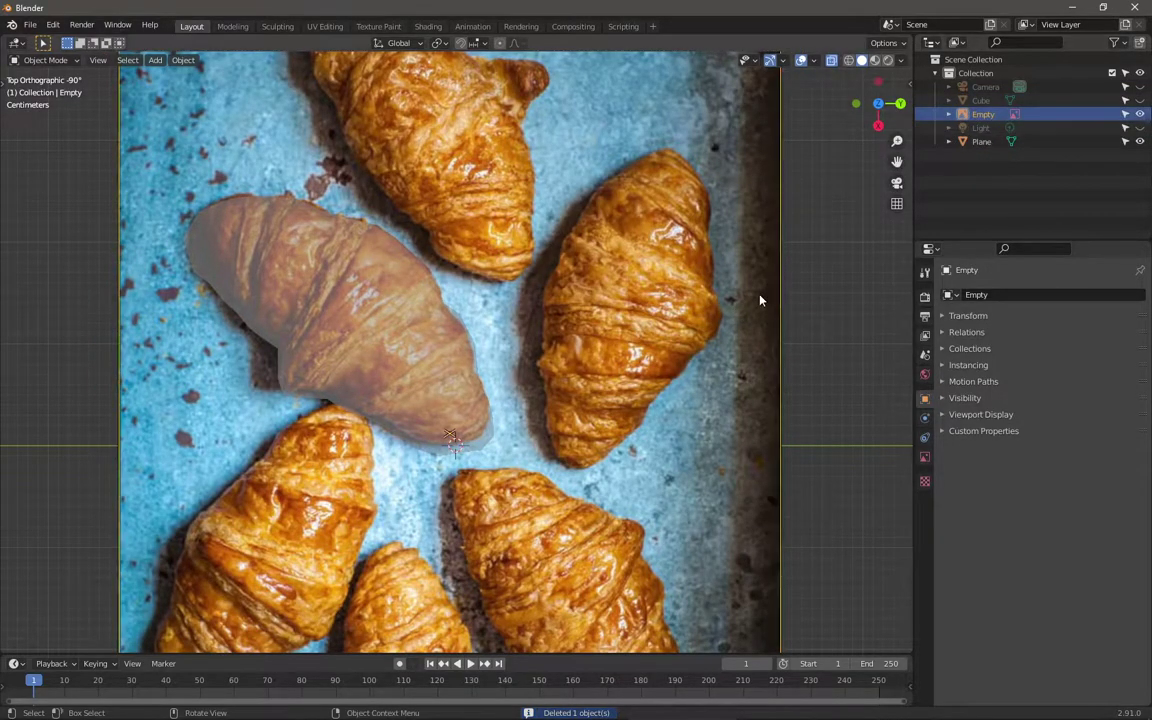
key("g")
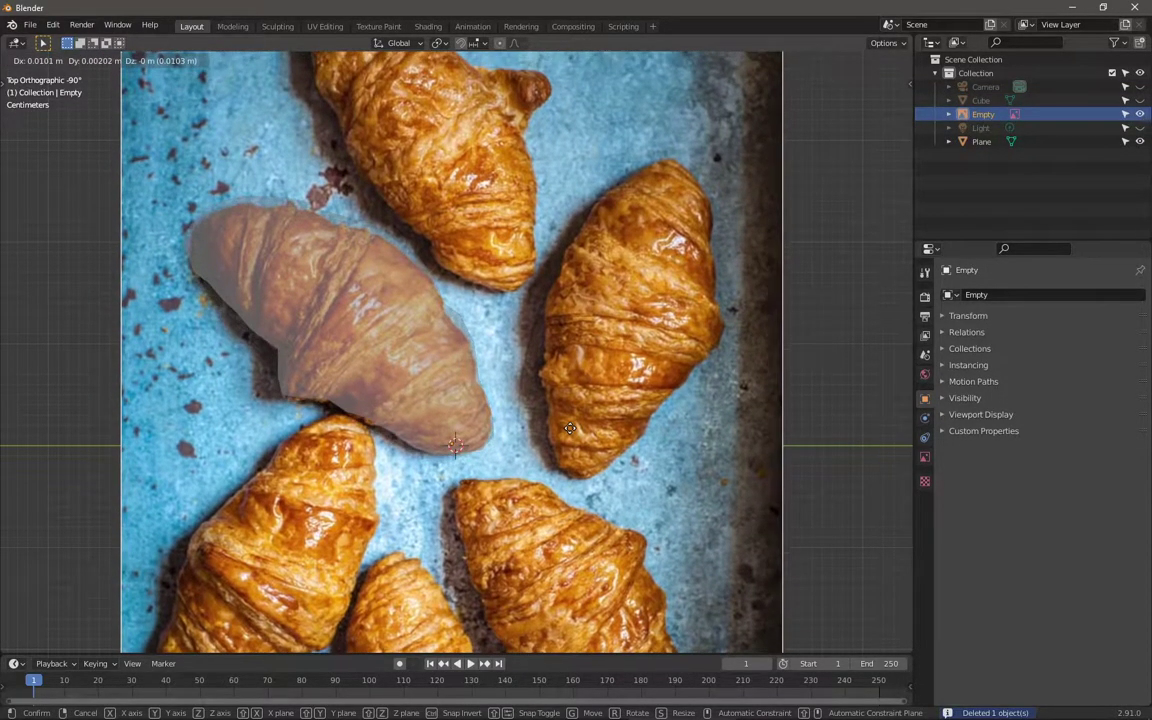
left_click(570, 422)
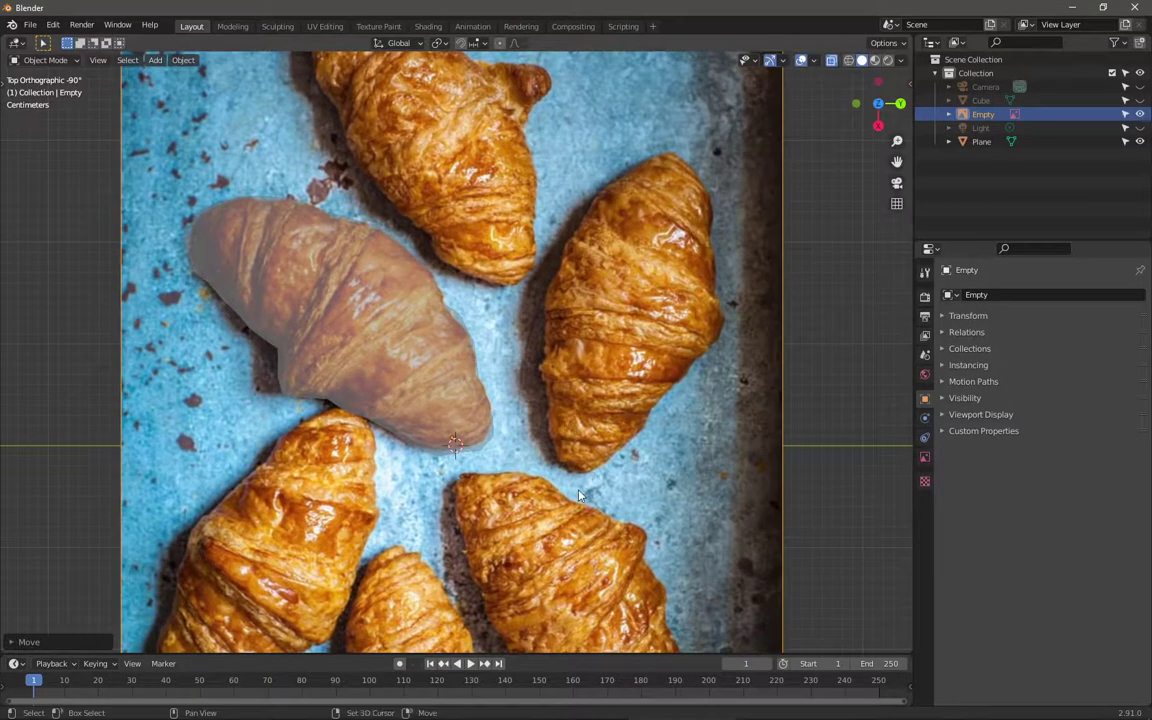
middle_click_drag(578, 482, 587, 435, "shift")
scroll(665, 401, "down", 1)
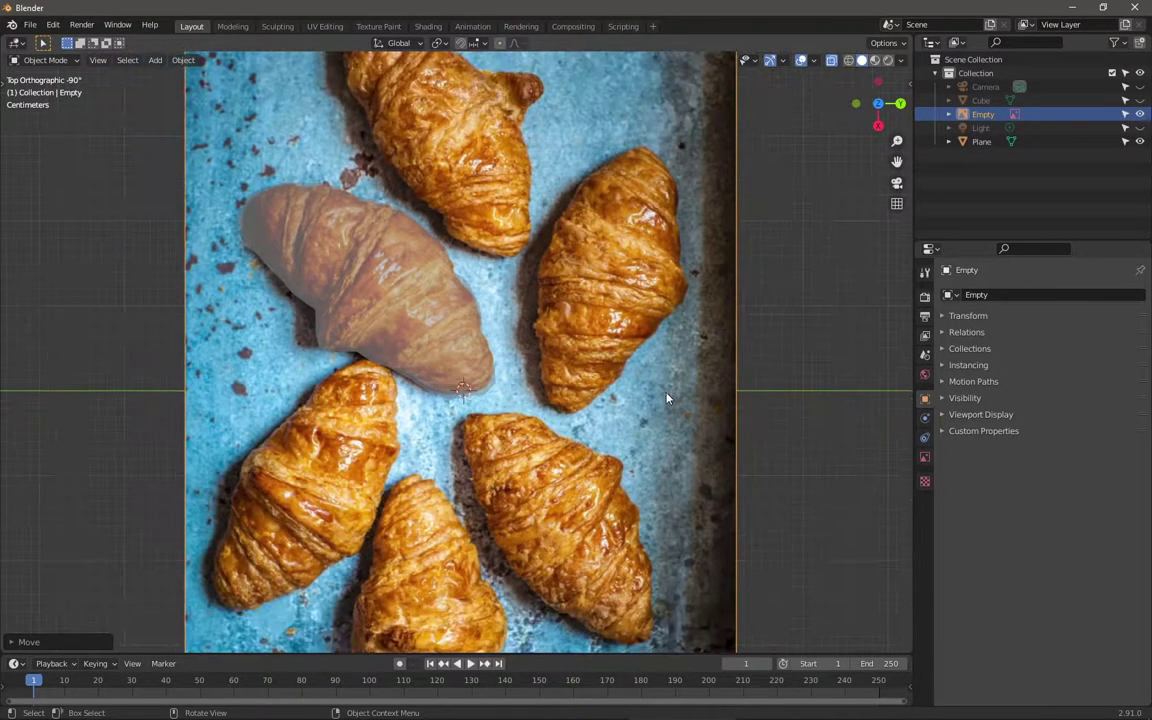
Step: Return to the unrotated top orthographic view with the whole reference image in frame
left_click(877, 104)
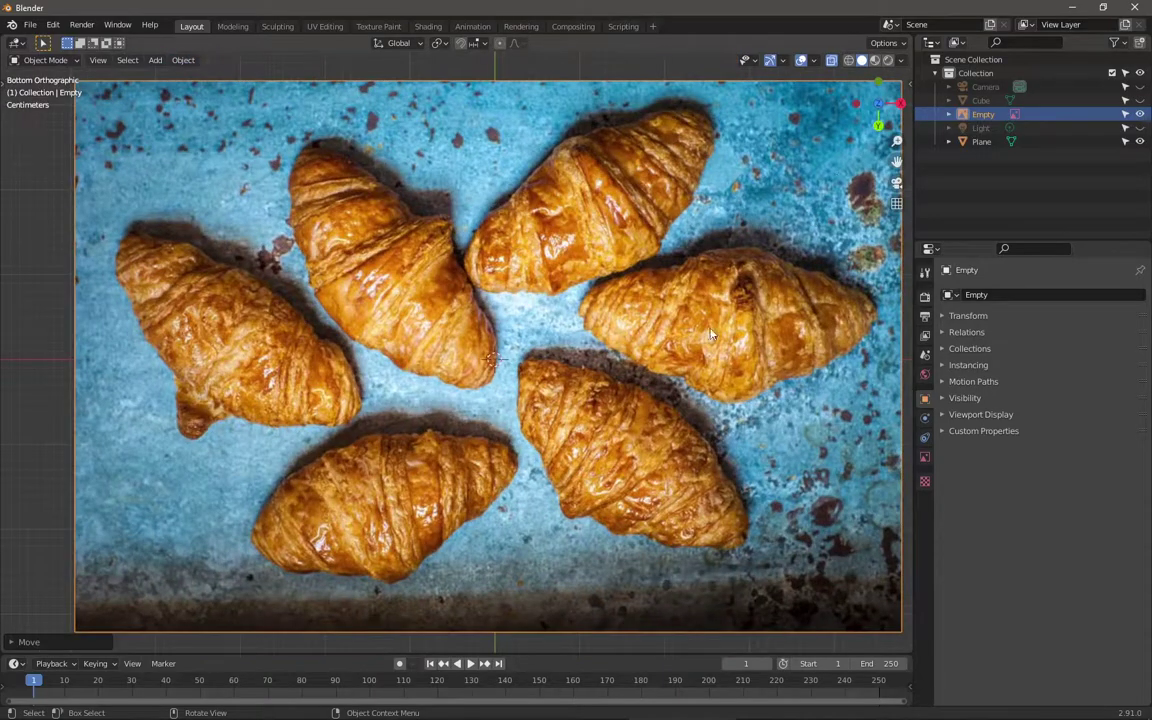
key("KP_7")
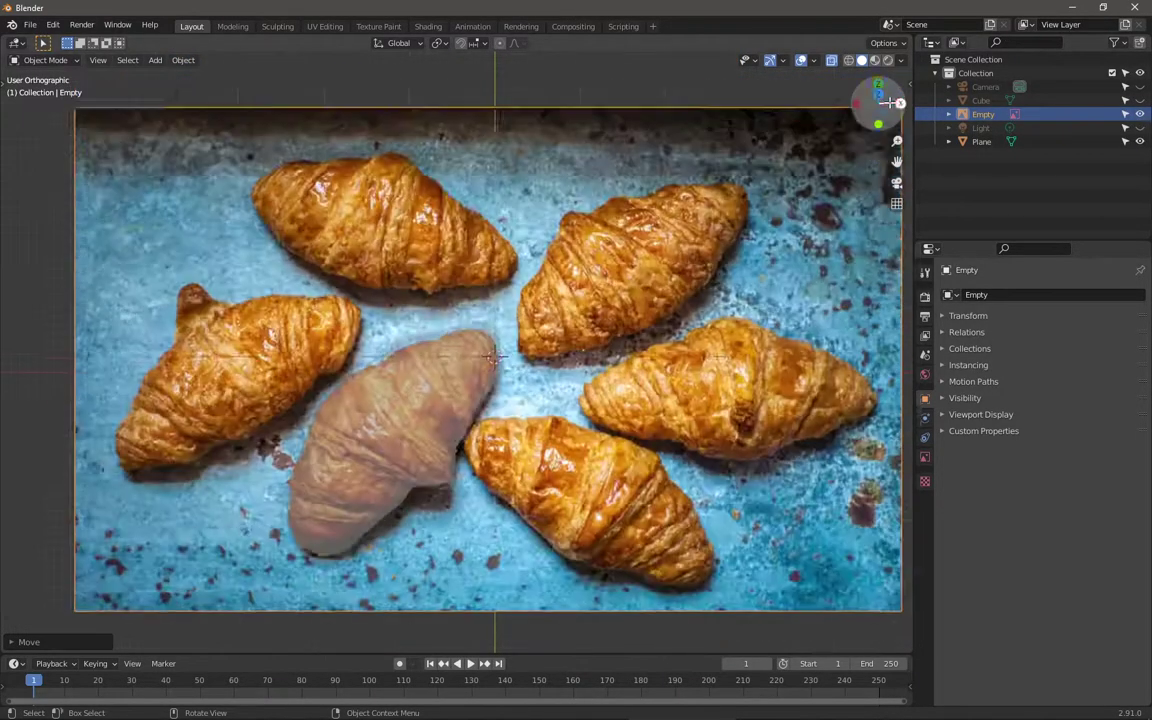
middle_click_drag(627, 431, 643, 411, "shift")
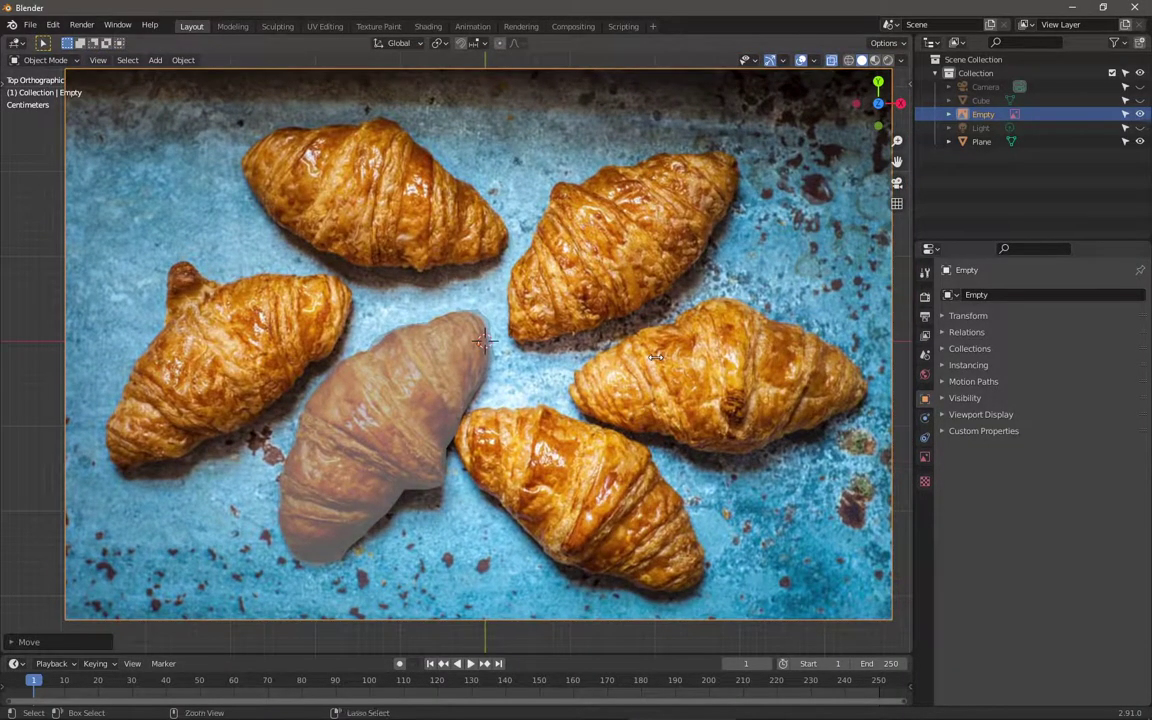
scroll(639, 410, "down", 2)
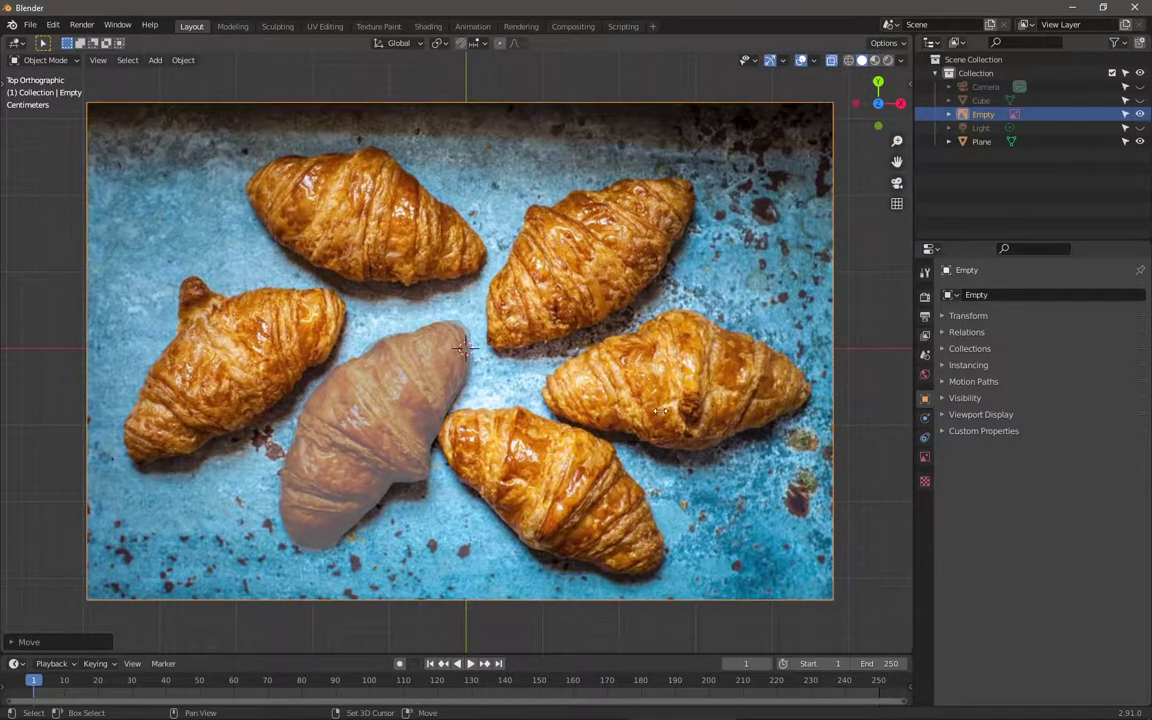
middle_click_drag(653, 403, 654, 410, "shift")
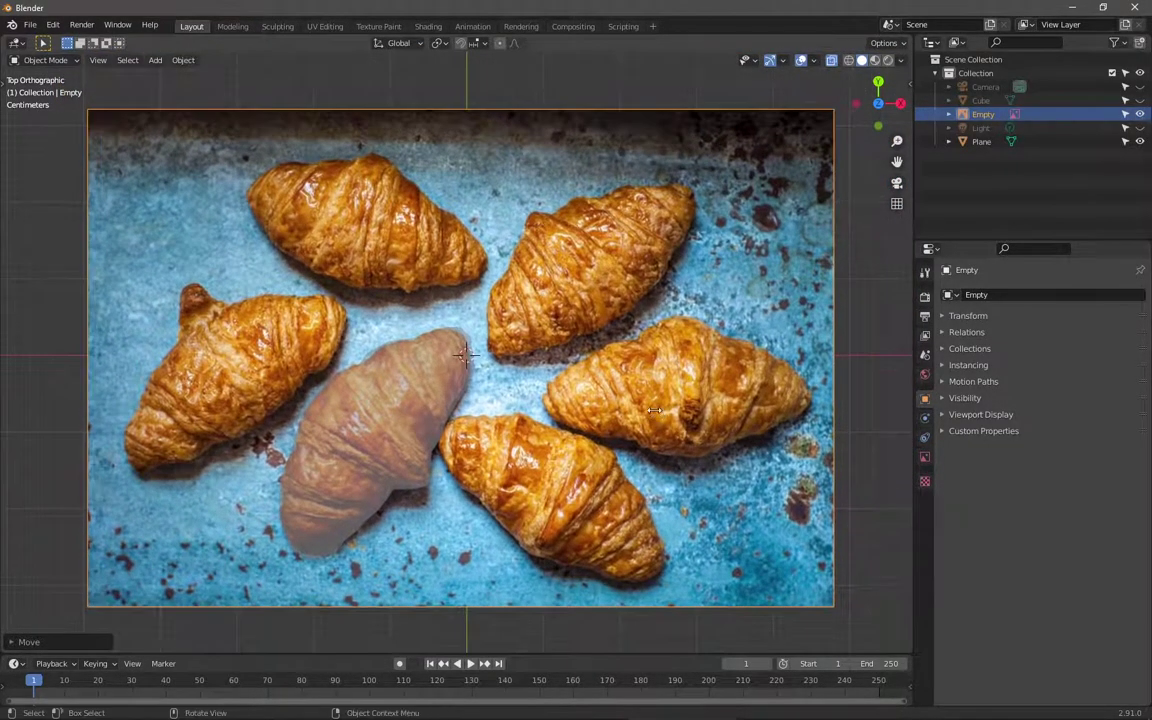
Step: Rename the Empty reference image as CroissantRef
double_click(983, 114)
type("Crois")
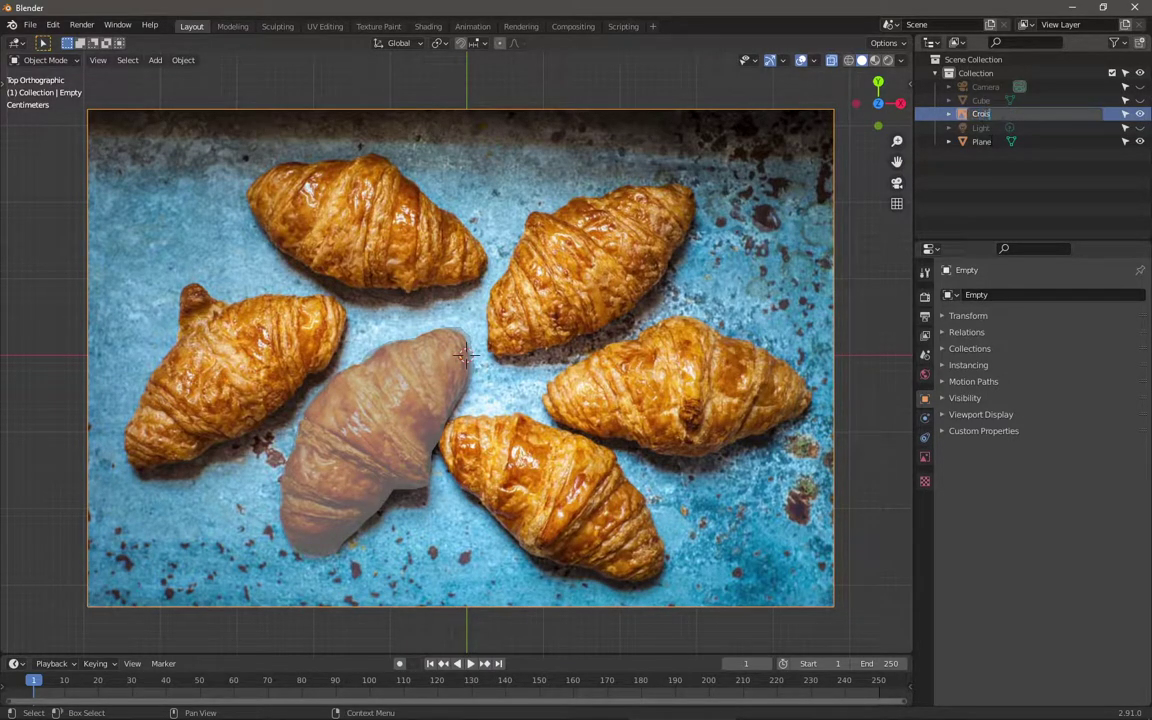
type("santRef")
key("Return")
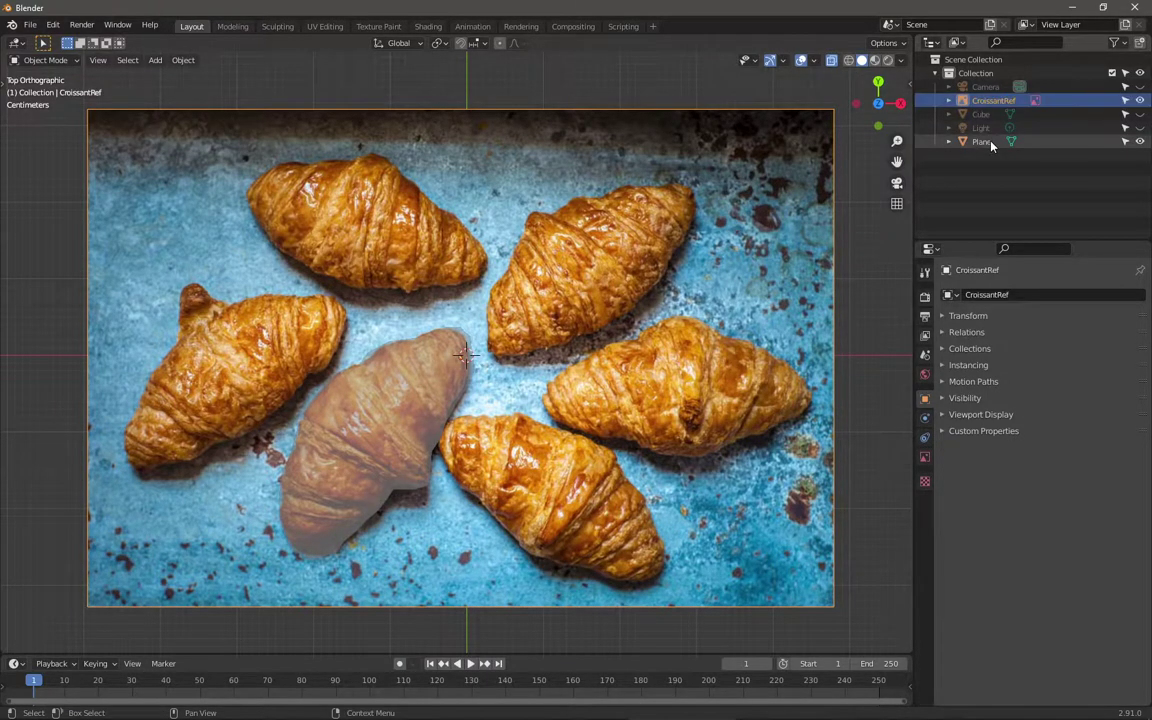
Step: Select the croissant-shaped Plane mesh and rename it as CroissantMesh
middle_click_drag(406, 437, 460, 398, "shift")
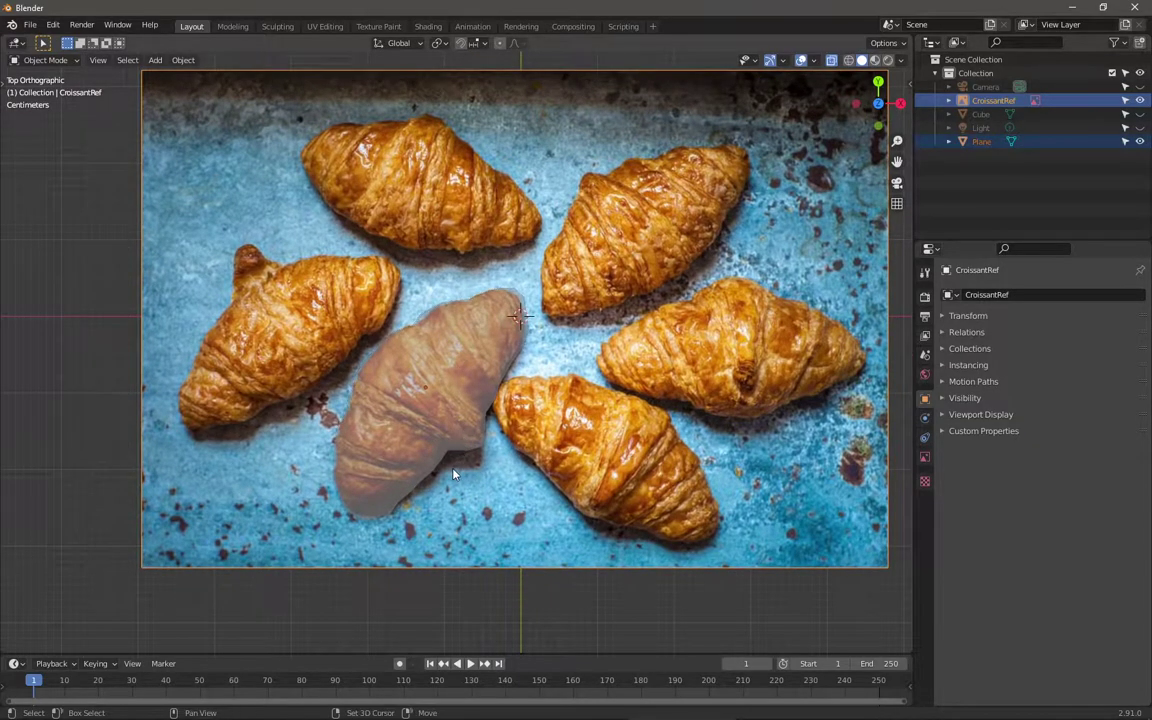
middle_click_drag(454, 466, 488, 417, "shift")
scroll(484, 391, "up", 3)
left_click(497, 414)
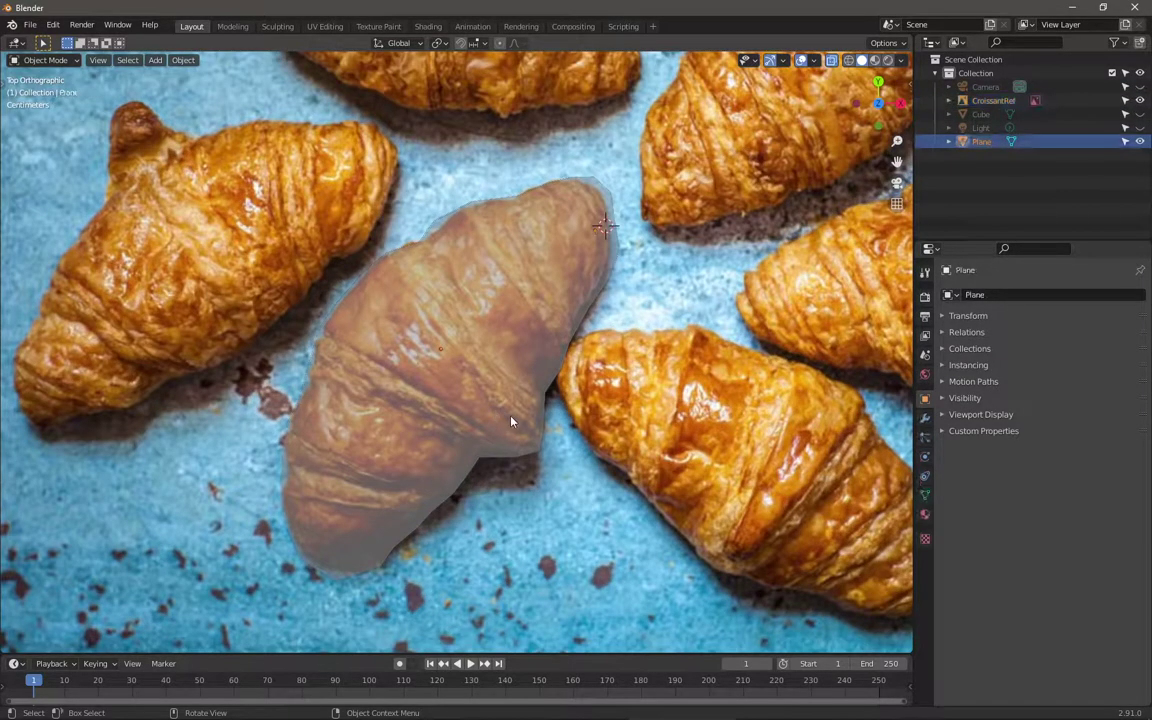
double_click(980, 142)
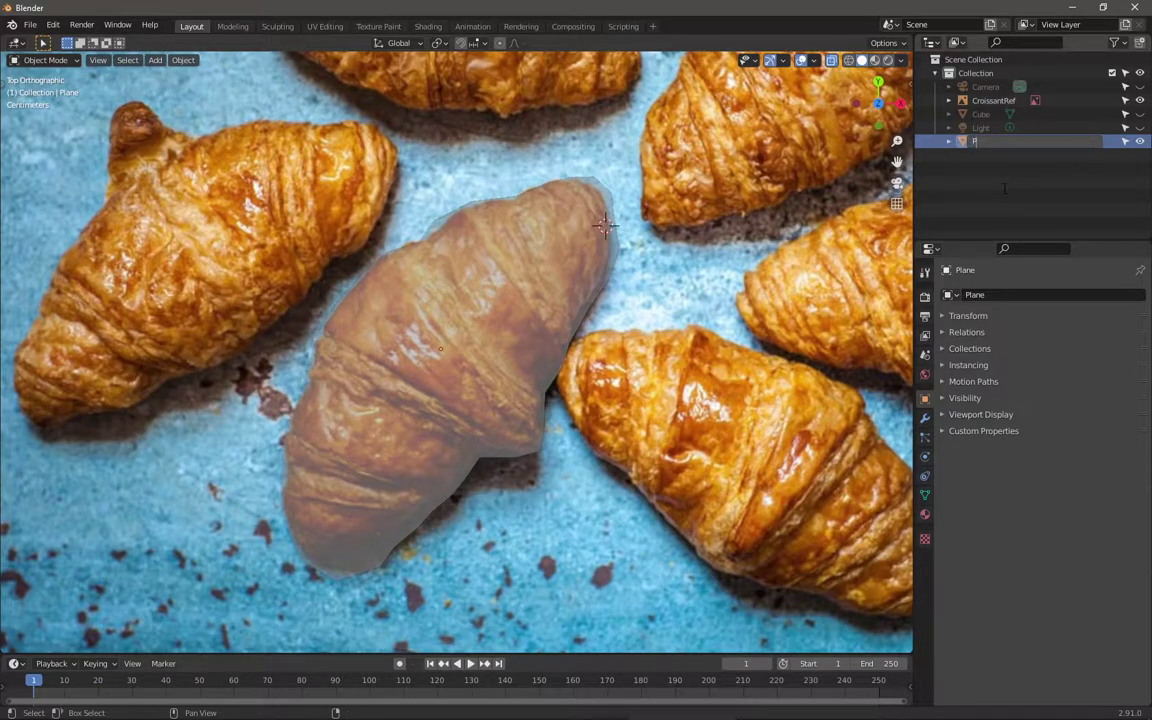
type("CroissantMesh")
key("Return")
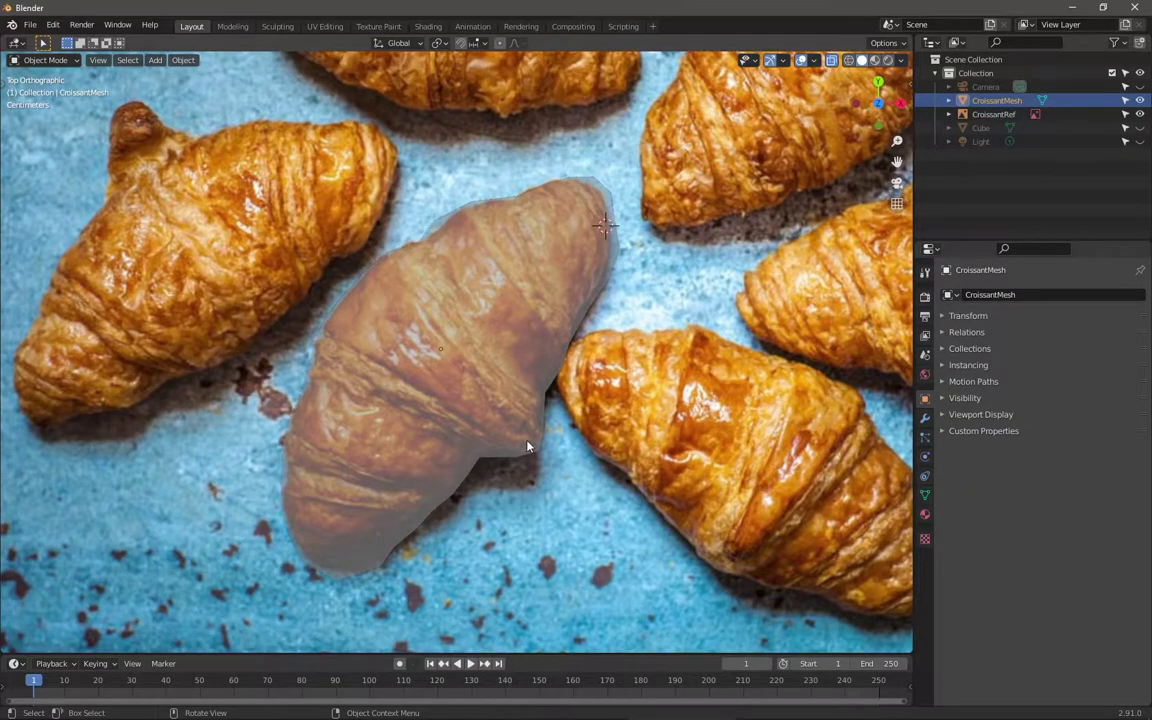
Step: Enter Edit Mode with vertex selection on CroissantMesh and move the vertex at the bulge on its left outline
scroll(527, 445, "down", 2)
key("Tab")
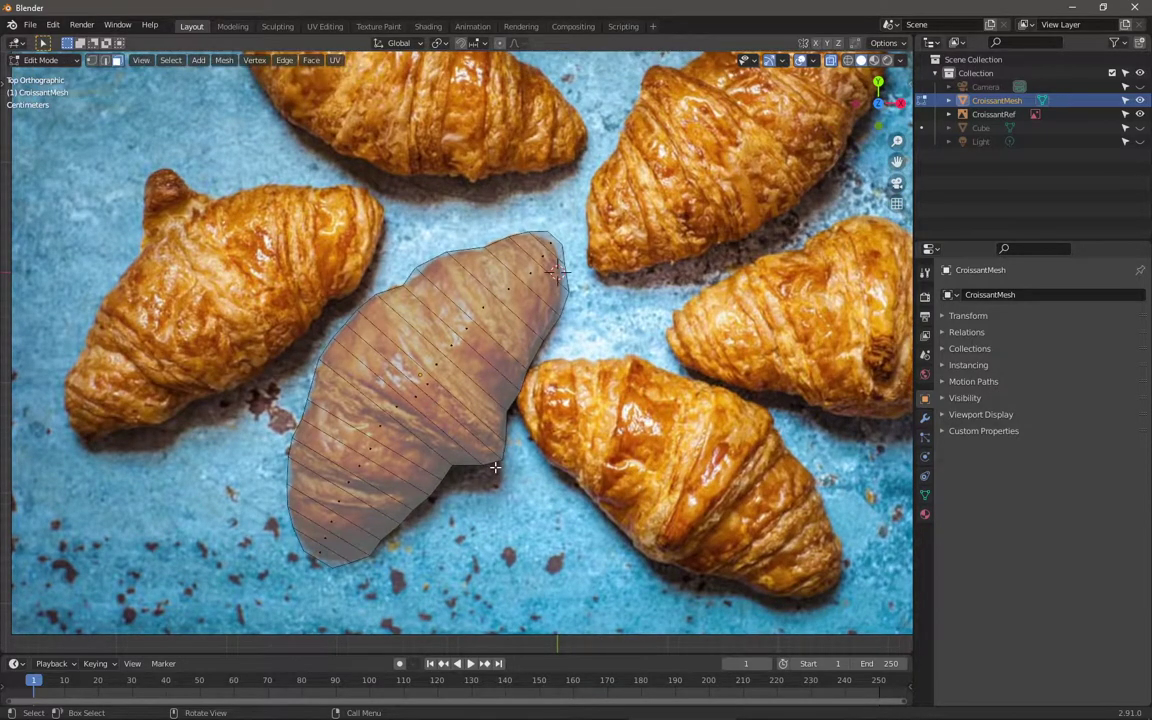
scroll(444, 469, "up", 5)
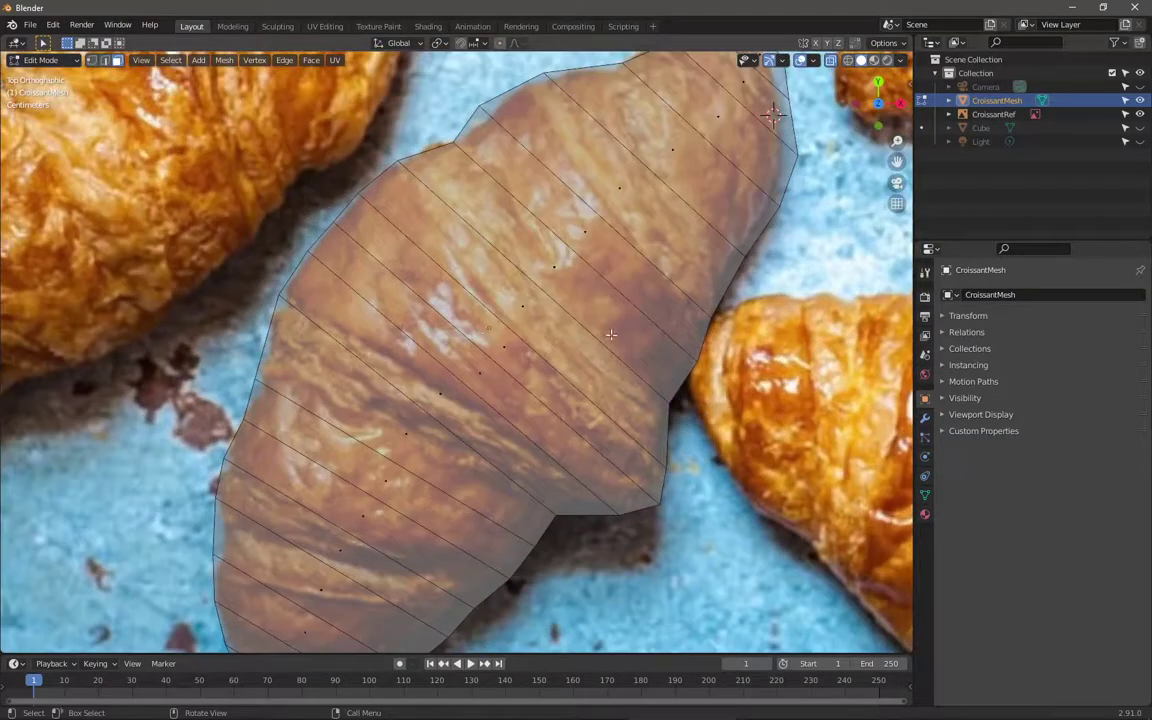
key("1")
key("g")
left_click(288, 395)
left_click(285, 296)
key("g")
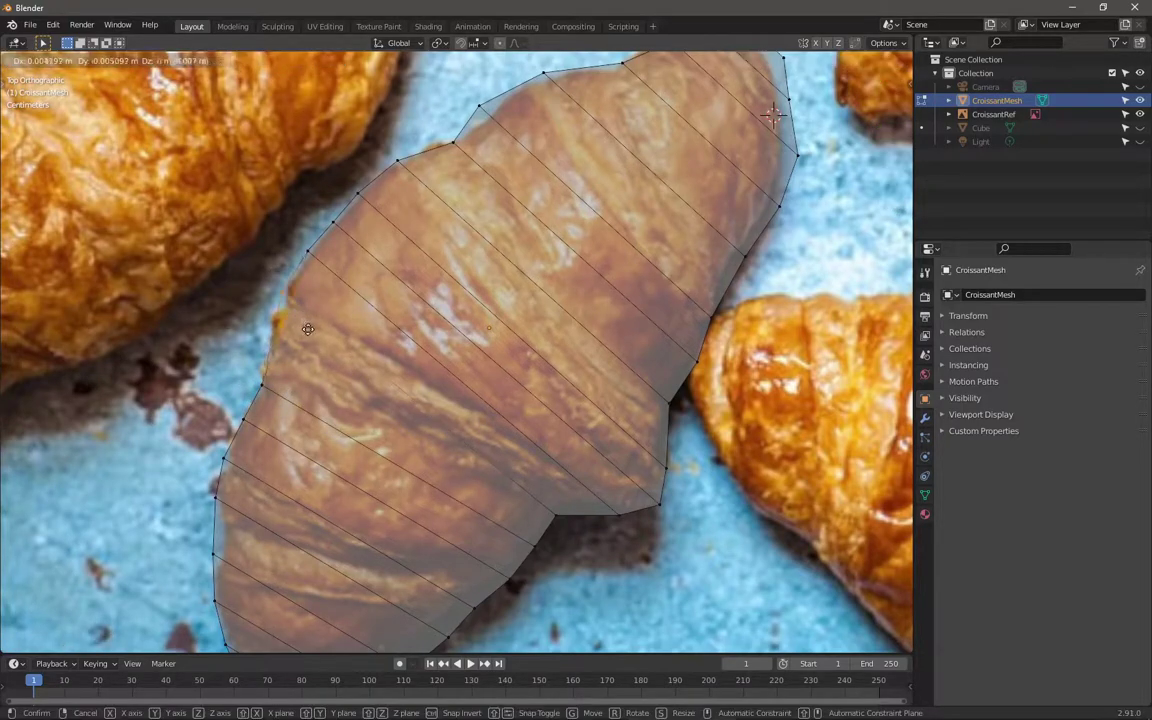
left_click(302, 311)
Step: Box-select and reposition the neighbouring vertices on the upper-left outline so they follow the pictured croissant's edge
left_click_drag(292, 226, 319, 262)
key("g")
left_click(297, 311)
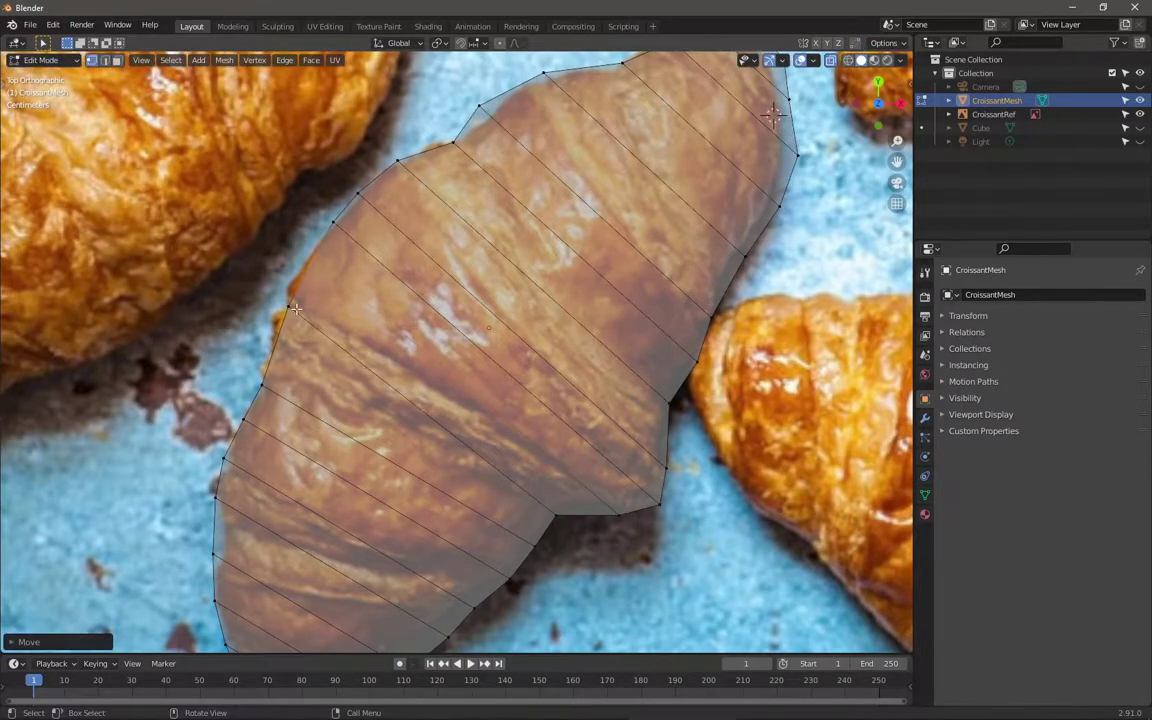
left_click_drag(271, 310, 312, 326)
left_click_drag(247, 268, 302, 318)
key("g")
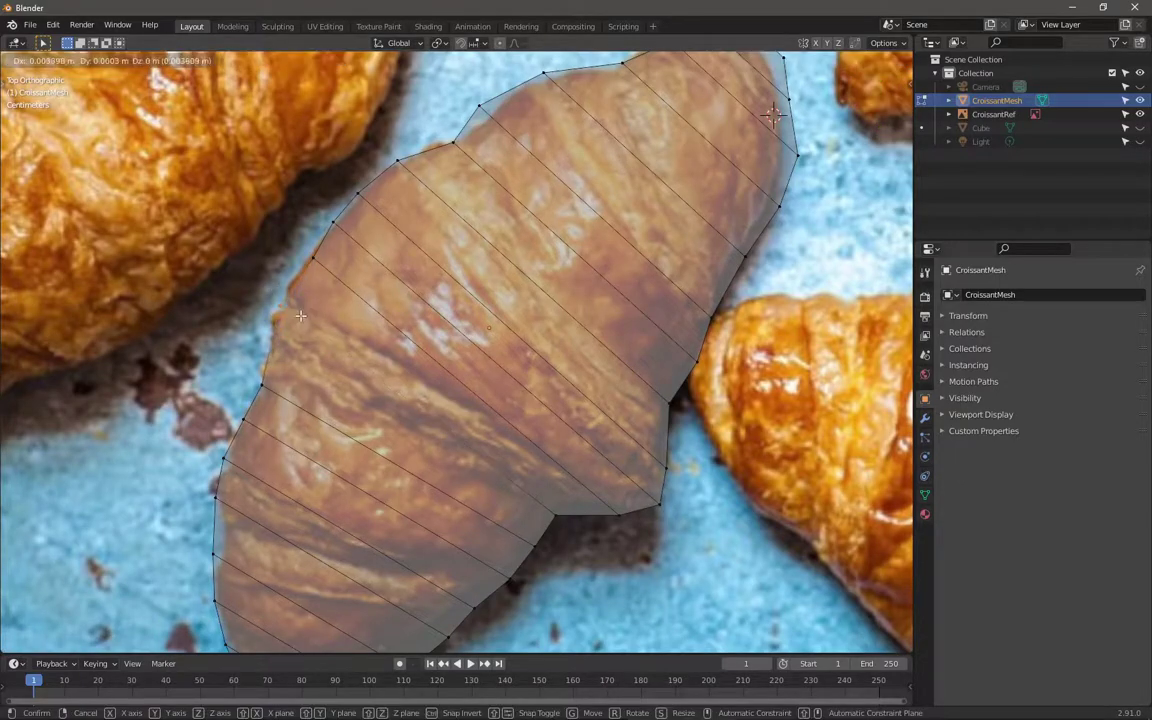
left_click(271, 285)
Step: Move the vertices around the lower-right notch and its protruding corner onto the pictured croissant's edge
middle_click_drag(519, 486, 519, 445, "shift")
key("g")
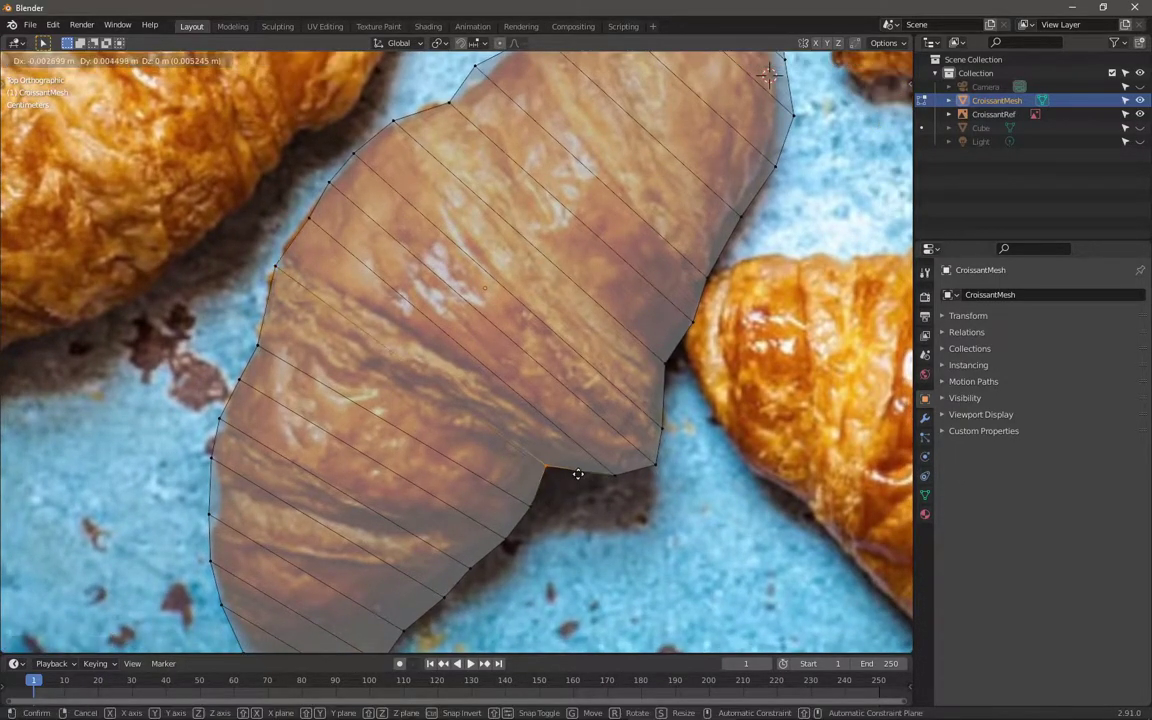
left_click(587, 480)
left_click_drag(594, 462, 673, 472)
key("g")
left_click(617, 484)
key("g")
left_click(669, 467)
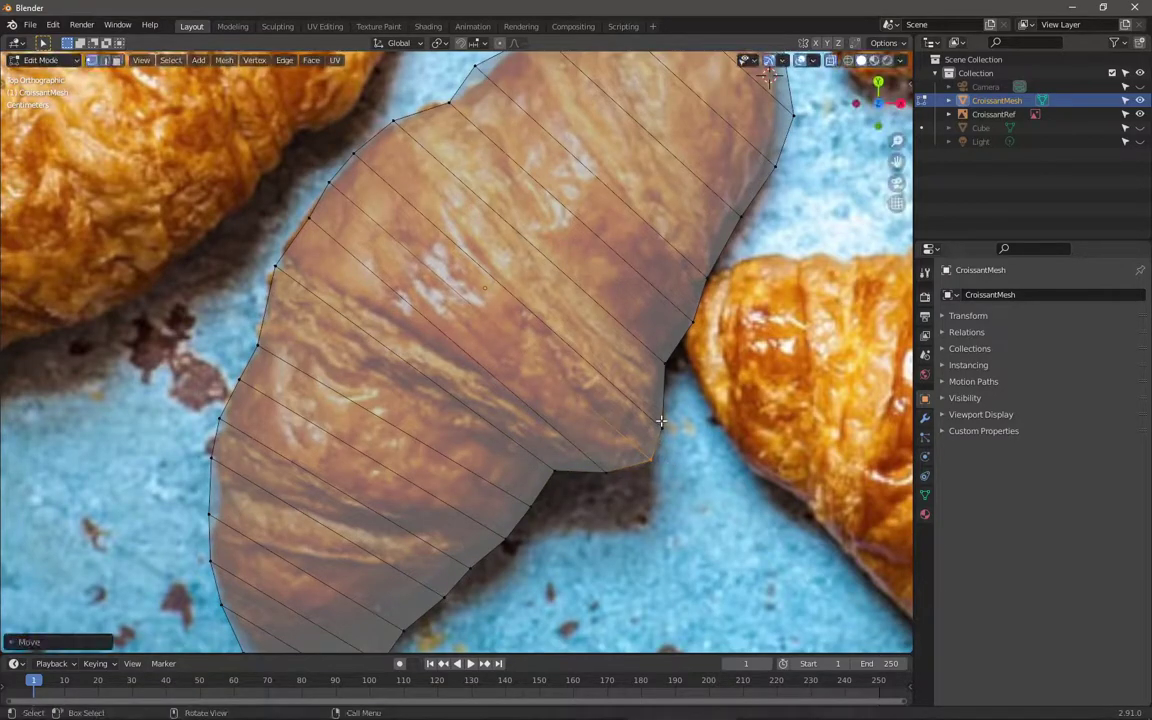
Step: Adjust the box-selected vertices along the mesh's upper-right outline to fit the croissant in the reference image
middle_click_drag(680, 401, 621, 426, "shift")
scroll(621, 426, "down", 1)
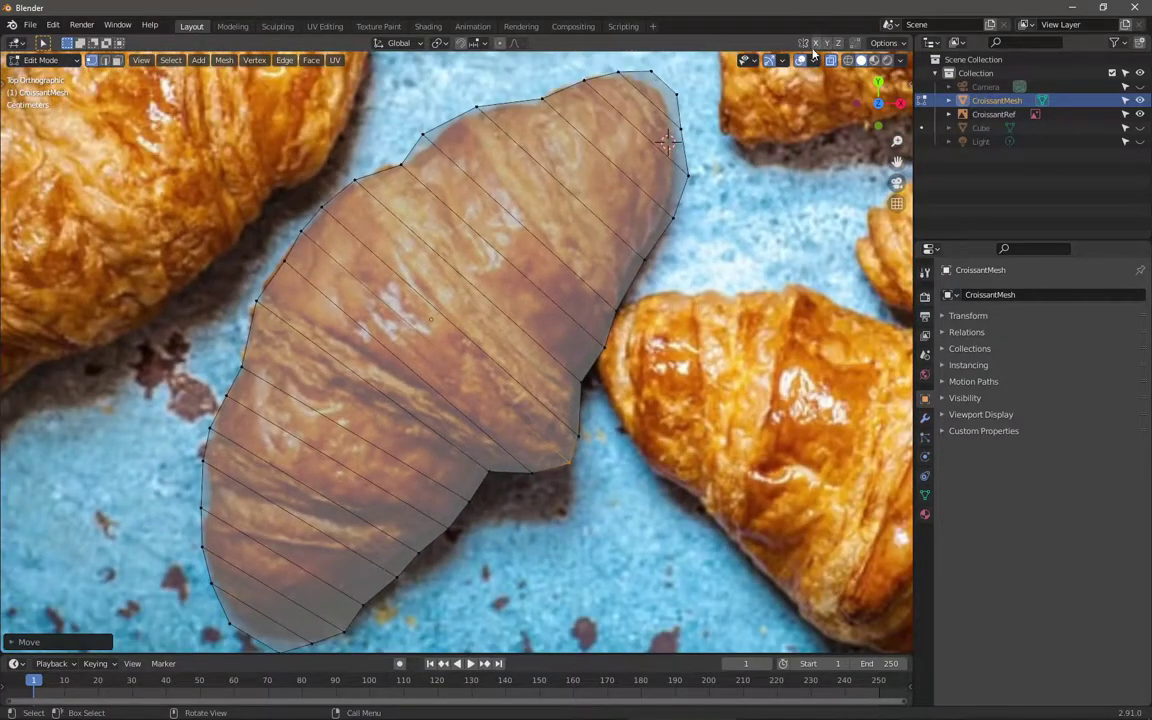
key("g")
left_click(667, 226)
key("r")
left_click(741, 150)
middle_click_drag(730, 191, 718, 274, "shift")
key("b")
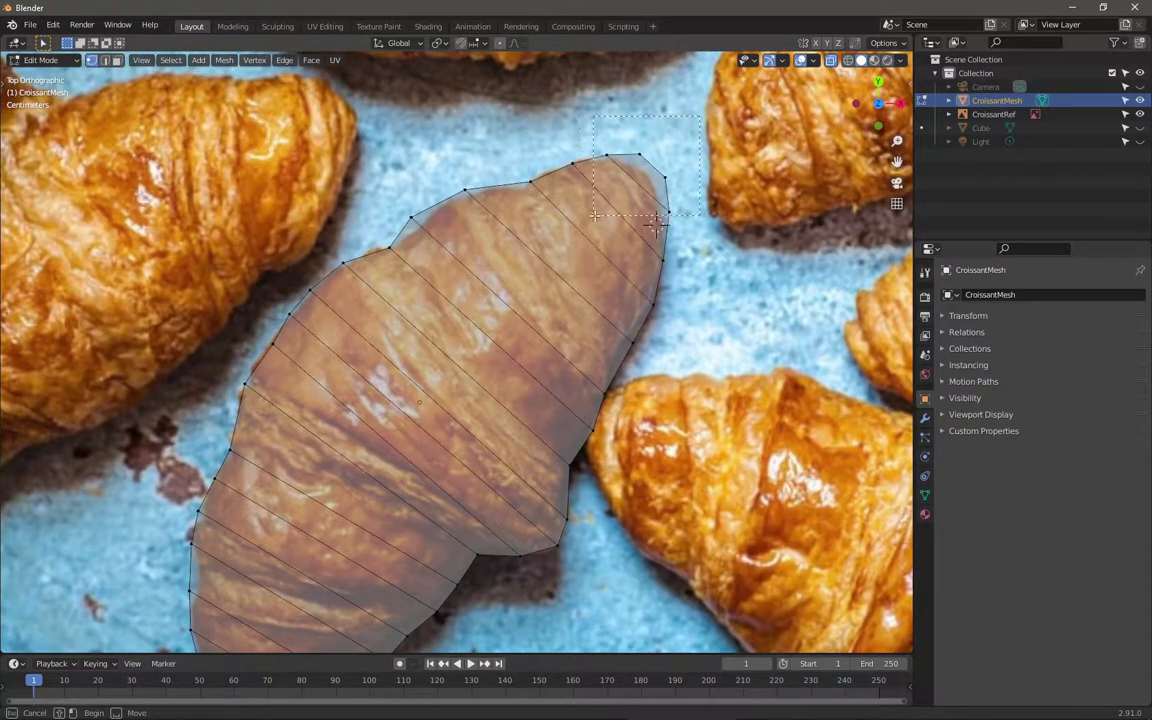
left_click_drag(593, 215, 594, 216)
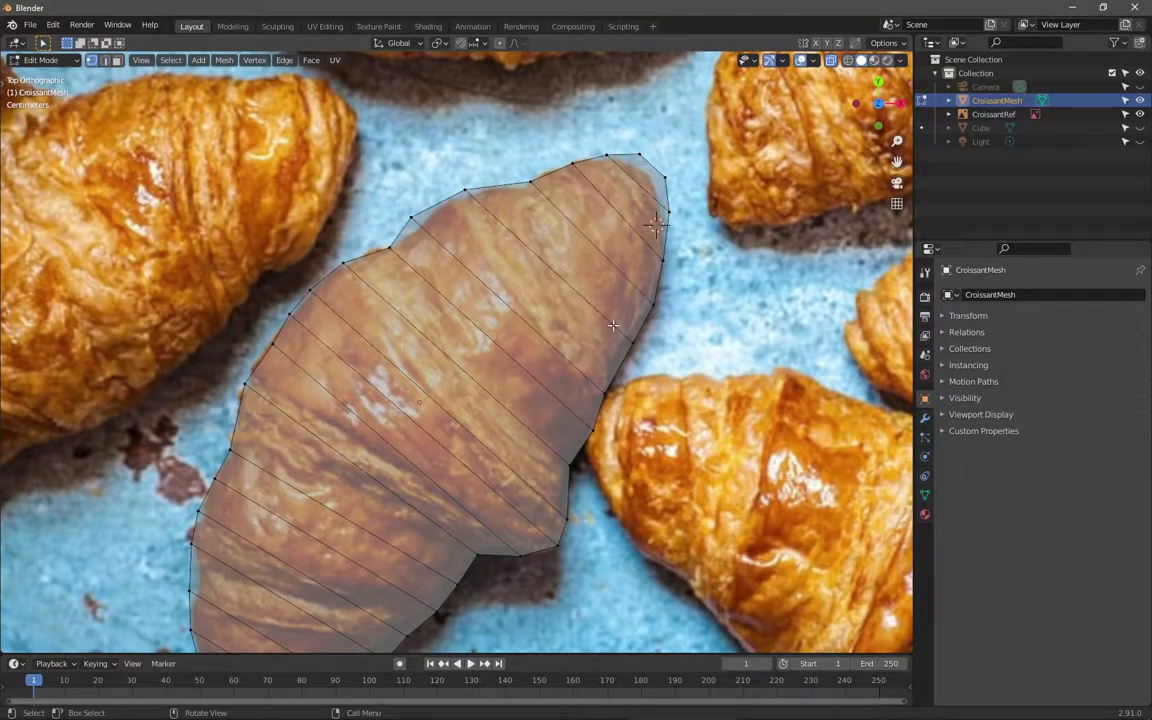
key("c")
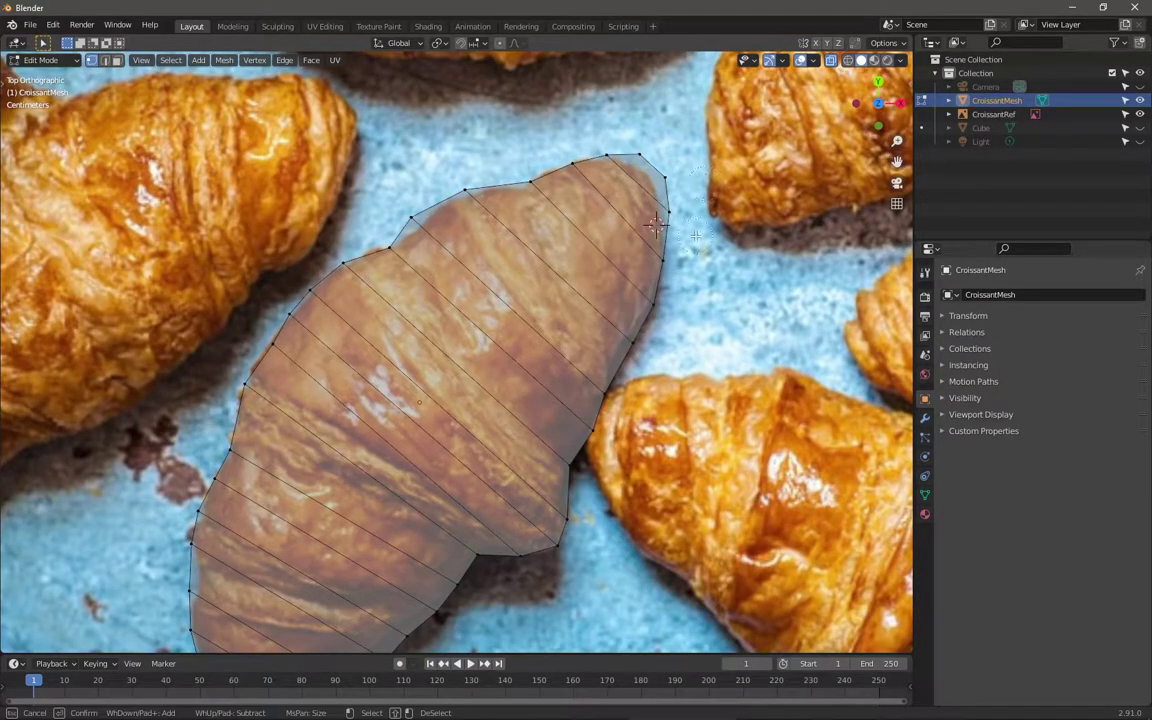
key("Escape")
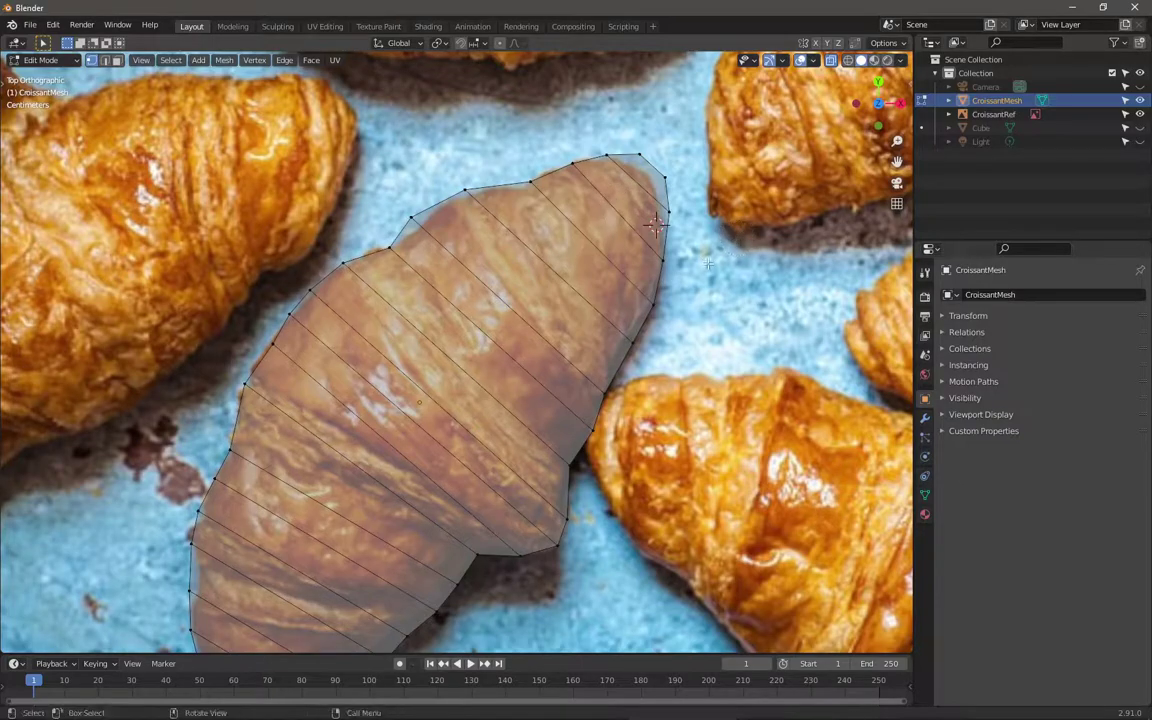
Step: Use Circle Select to pick the four vertices at the croissant's upper tip and move them inward onto the pictured edge
key("c")
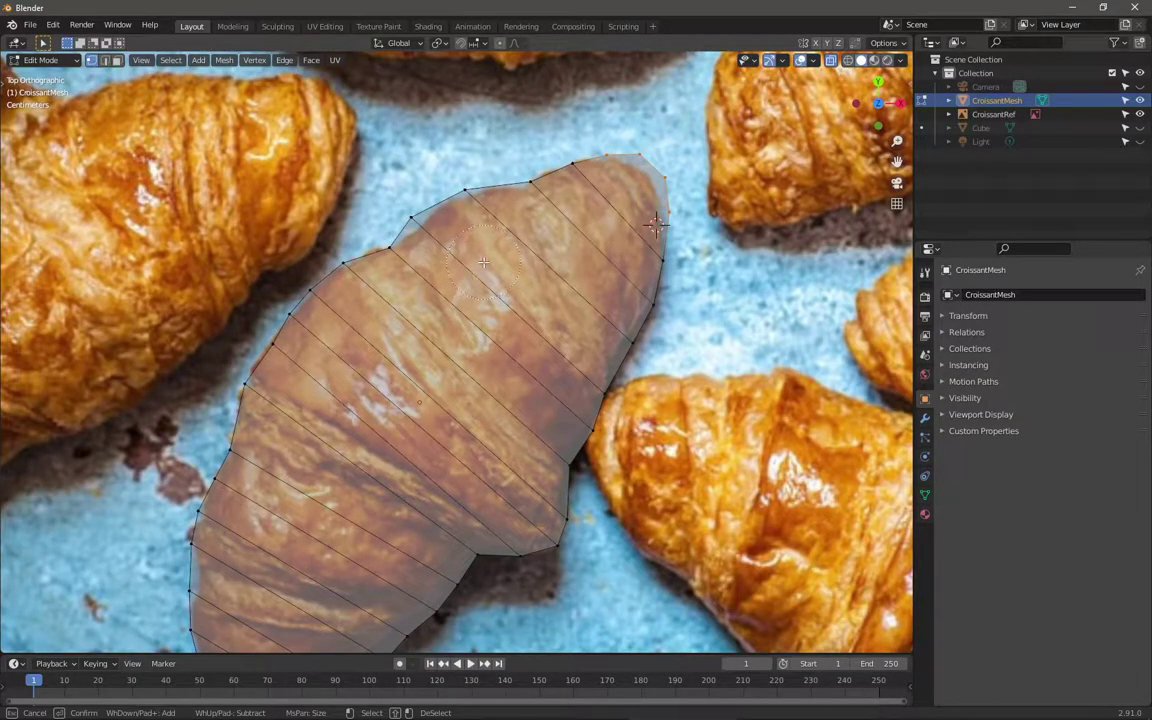
mouse_move(645, 181)
left_mouse_down()
mouse_move(590, 370)
mouse_move(534, 181)
left_mouse_up()
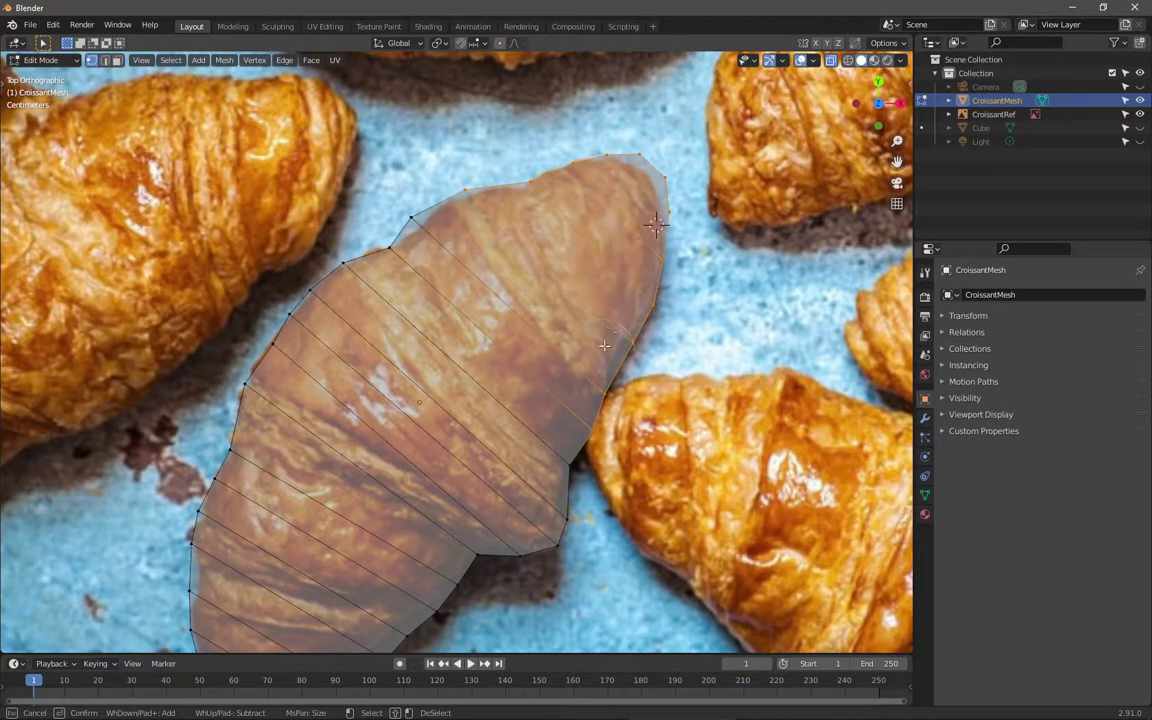
mouse_move(594, 438)
middle_mouse_down()
mouse_move(632, 335)
mouse_move(649, 216)
mouse_move(540, 202)
middle_mouse_up()
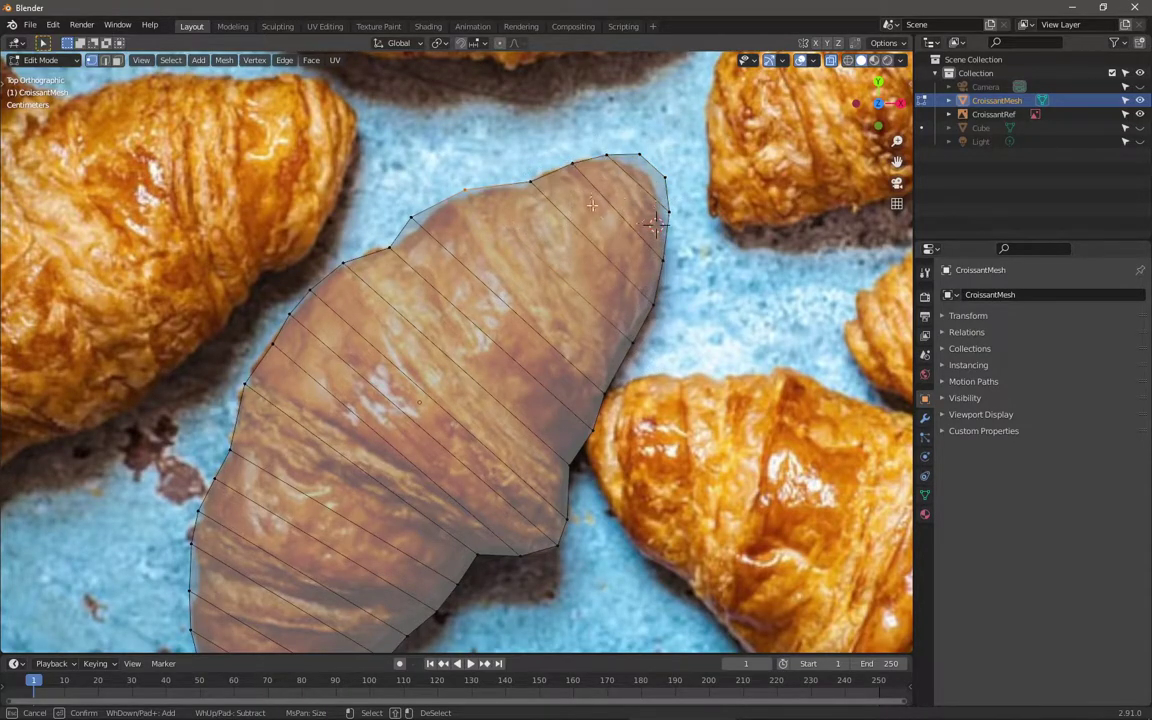
left_click_drag(613, 150, 672, 196)
key("Escape")
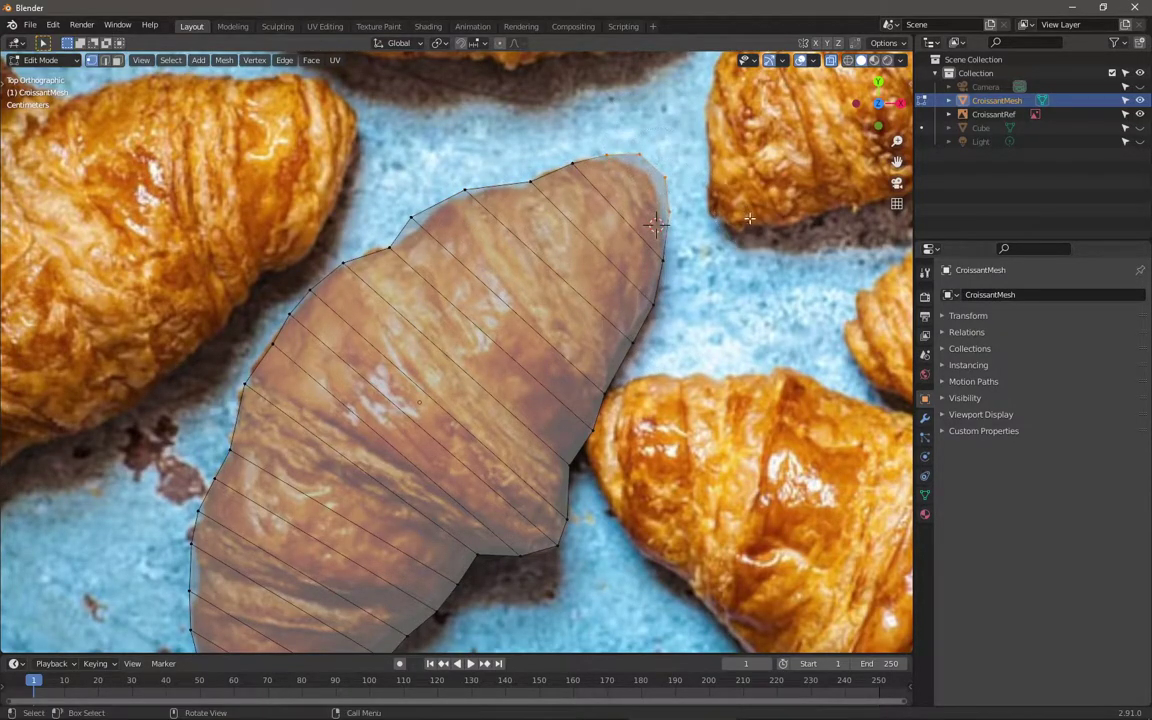
key("g")
left_click(697, 247)
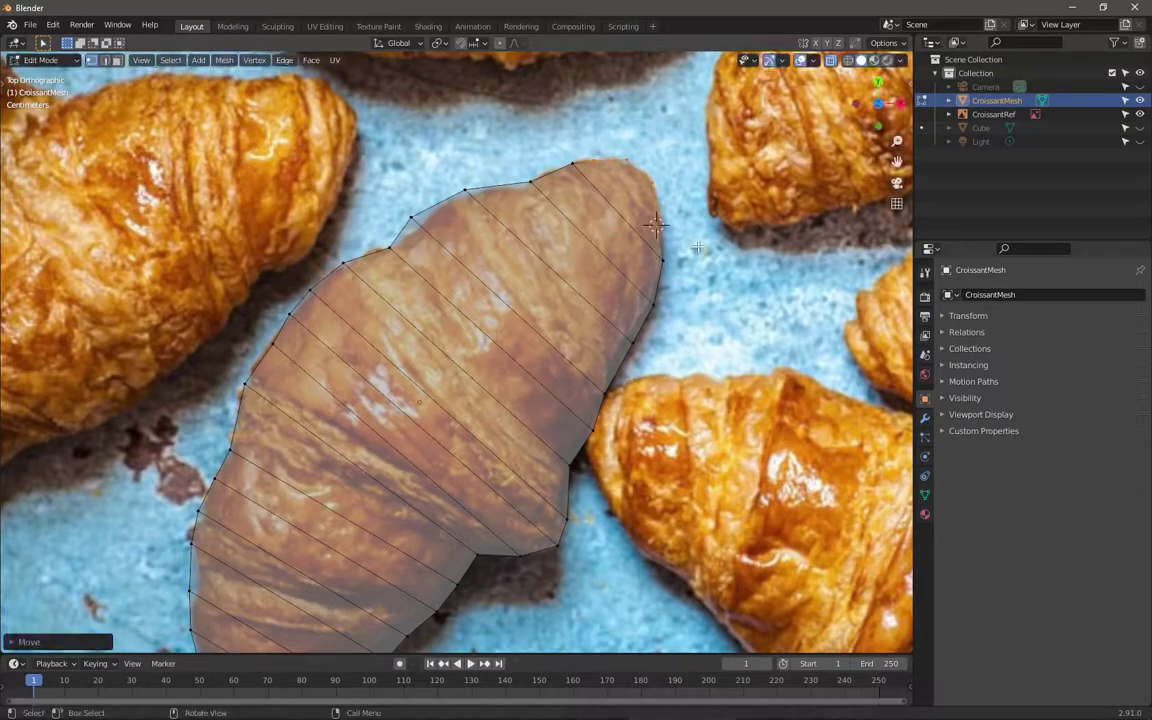
Step: Fine-tune individual vertices around the croissant's upper tip so the mesh outline follows the image
left_click_drag(674, 130, 620, 195)
key("g")
left_click(653, 184)
left_click(601, 164)
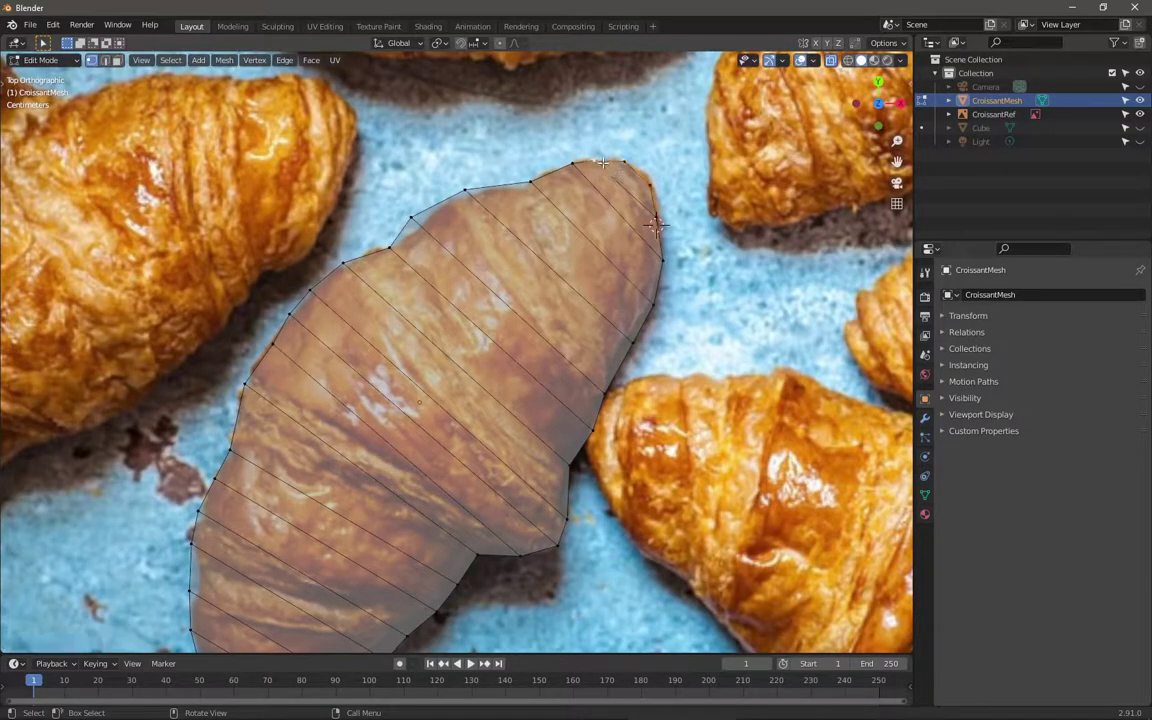
left_click(663, 222, "shift")
key("g")
left_click(671, 222)
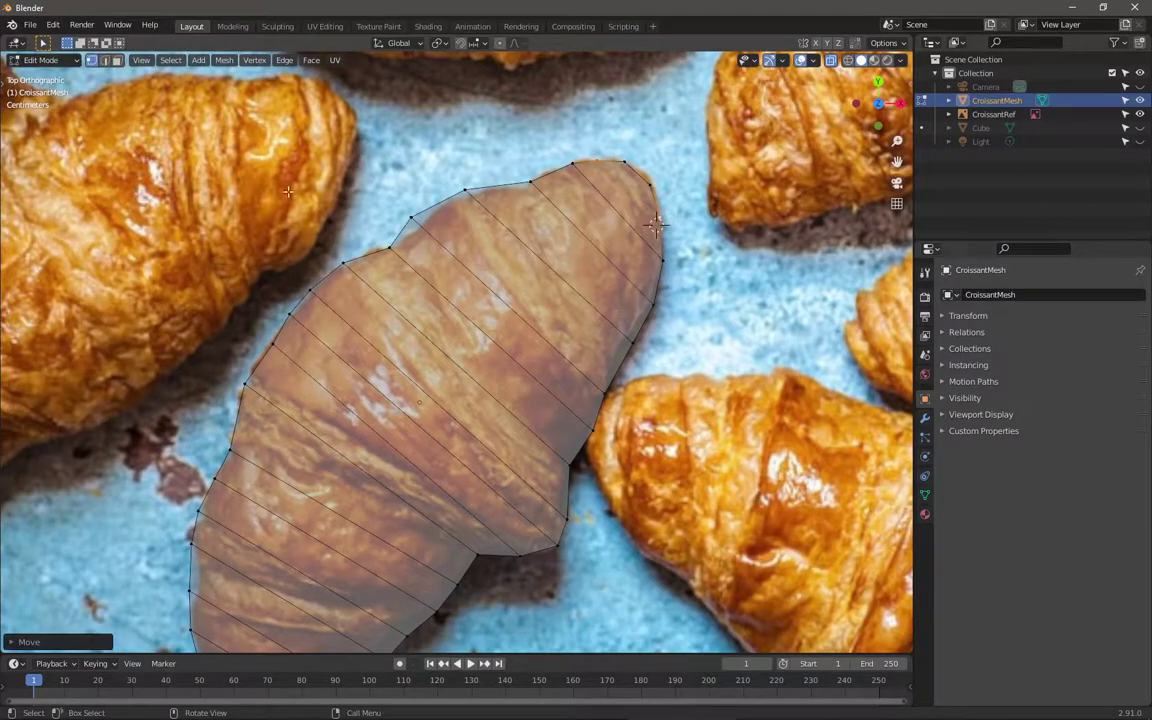
Step: Show the toolbar, cycle the selection tool to Lasso Select, and lasso the vertices on the tip's upper-left edge
key("t")
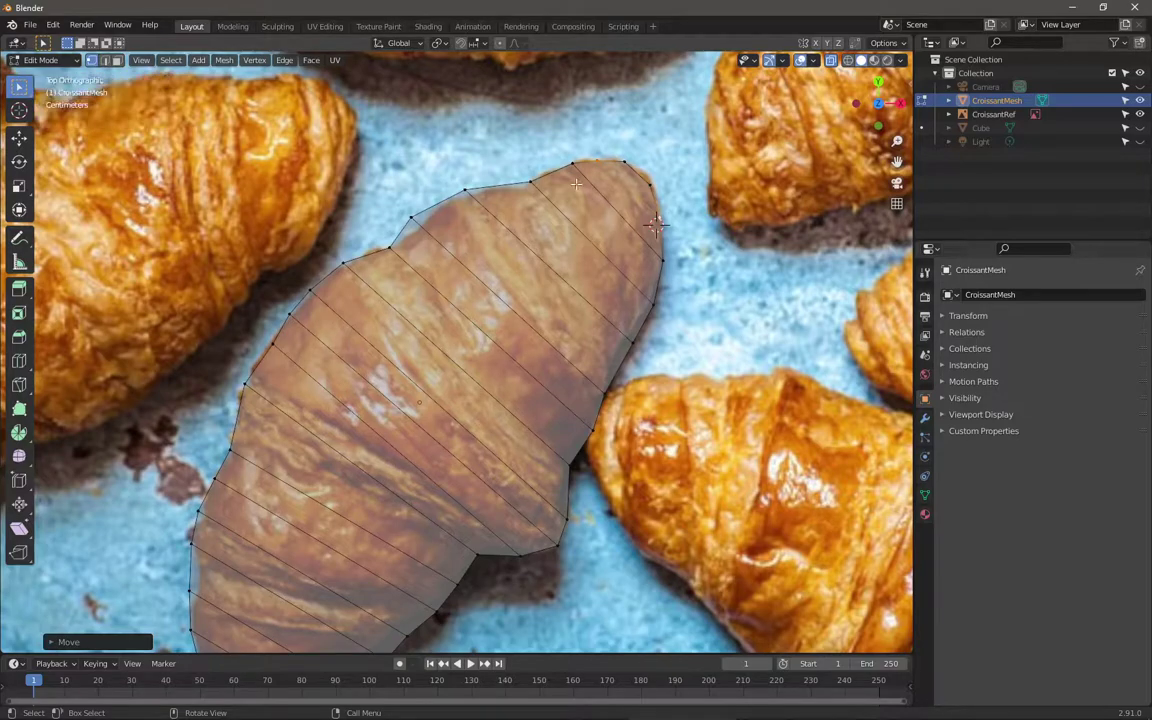
key("w")
key("w")
mouse_move(515, 93)
left_mouse_down()
mouse_move(510, 167)
mouse_move(584, 193)
mouse_move(553, 116)
mouse_move(530, 105)
left_mouse_up()
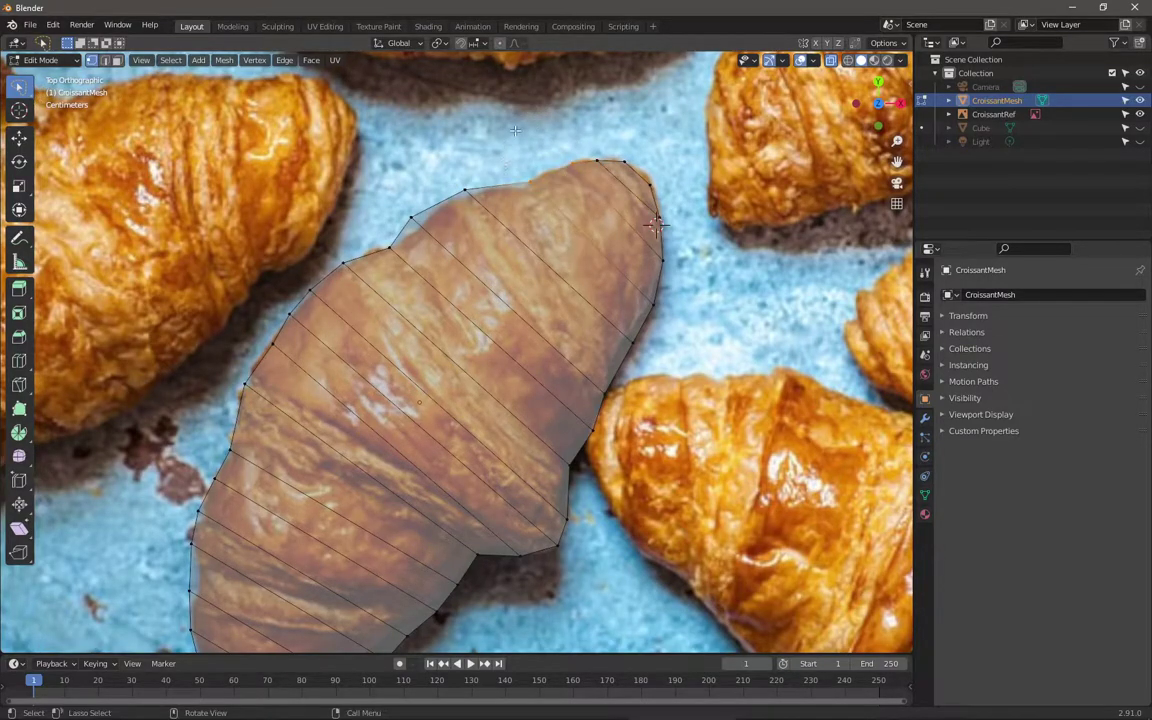
Step: Switch to the Circle Select tool and select the vertices around the whole upper tip of the croissant
key("w")
key("w")
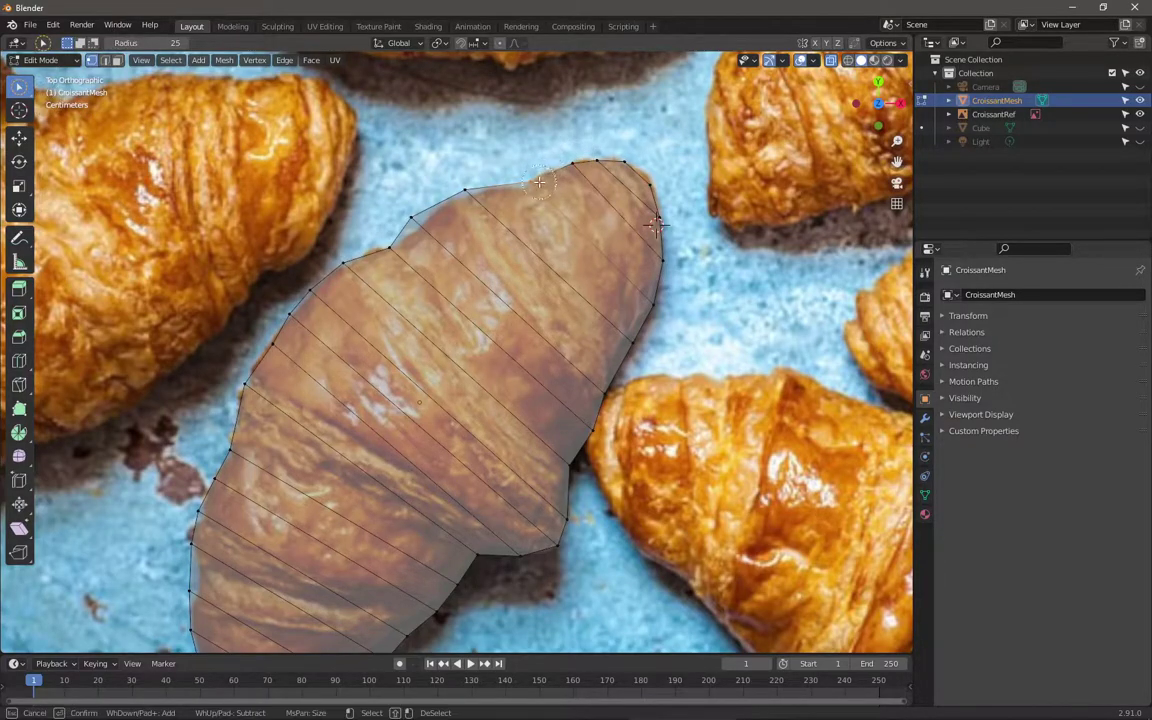
mouse_move(656, 310)
left_mouse_down()
mouse_move(630, 173)
mouse_move(650, 184)
mouse_move(566, 167)
mouse_move(578, 190)
left_mouse_up()
right_click(626, 205)
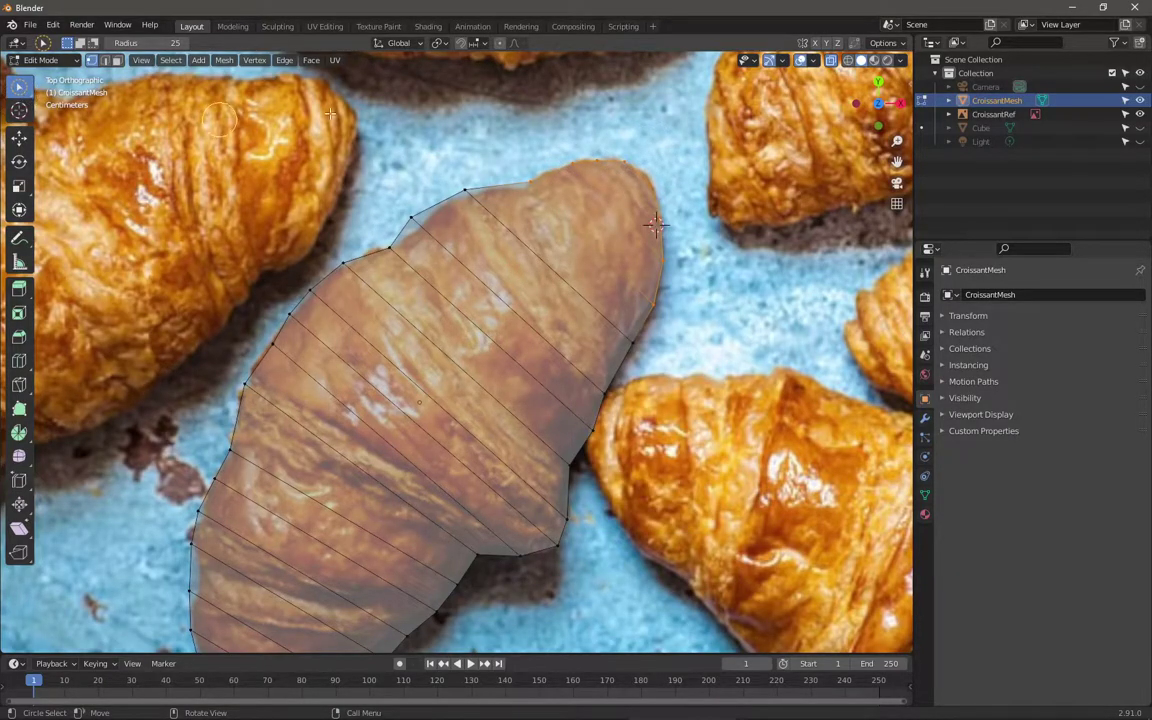
middle_click_drag(655, 224, 634, 235)
middle_click_drag(663, 278, 670, 229)
middle_click_drag(666, 300, 656, 230, "alt")
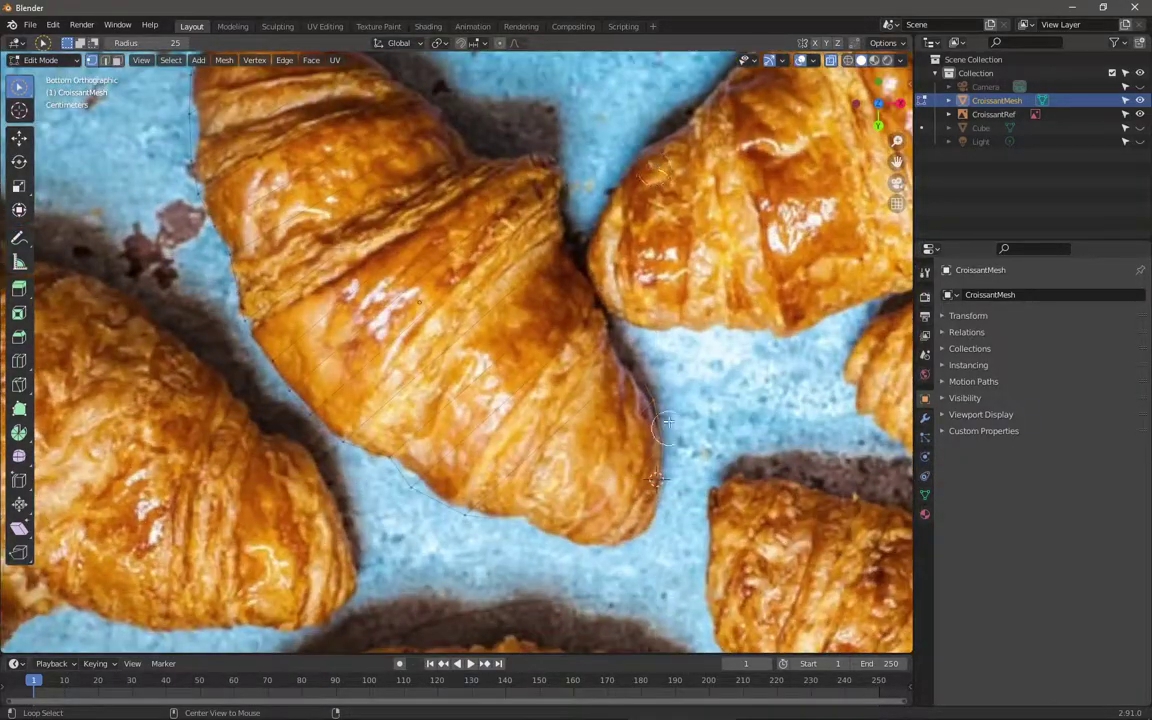
middle_click_drag(660, 293, 657, 455, "alt")
middle_click_drag(646, 310, 630, 535, "alt")
scroll(630, 535, "down", 1, "alt")
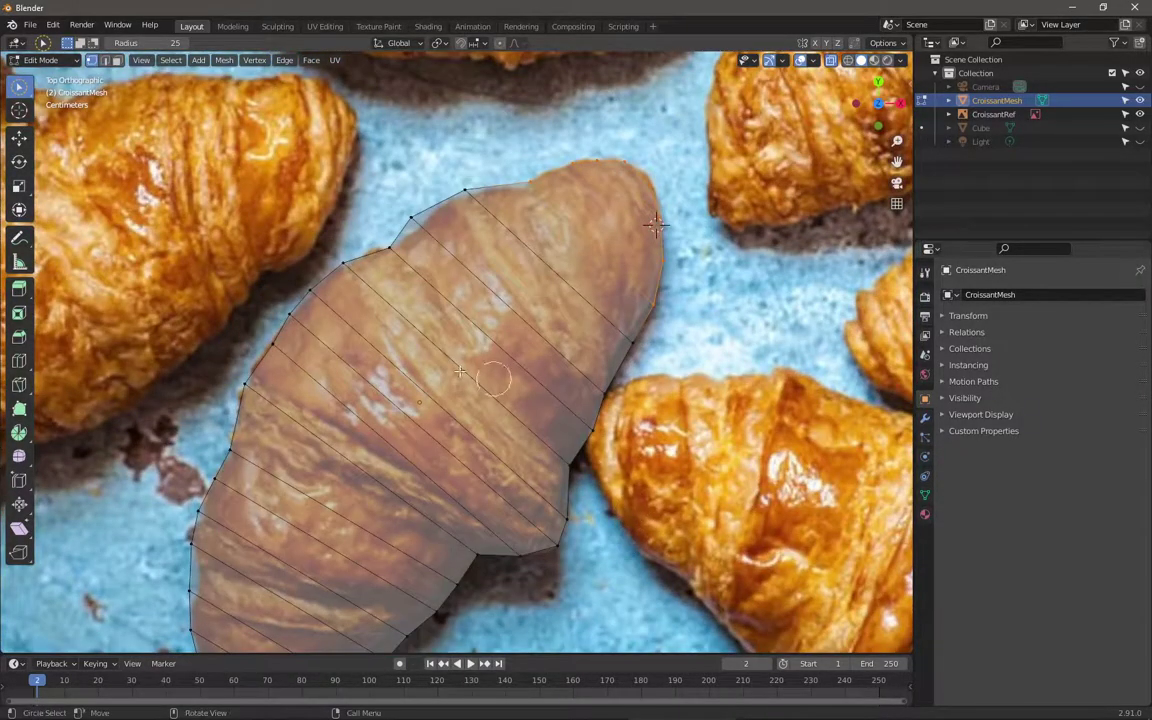
Step: Make Select Box the active selection tool again and hide the toolbar
left_click_drag(14, 95, 110, 120)
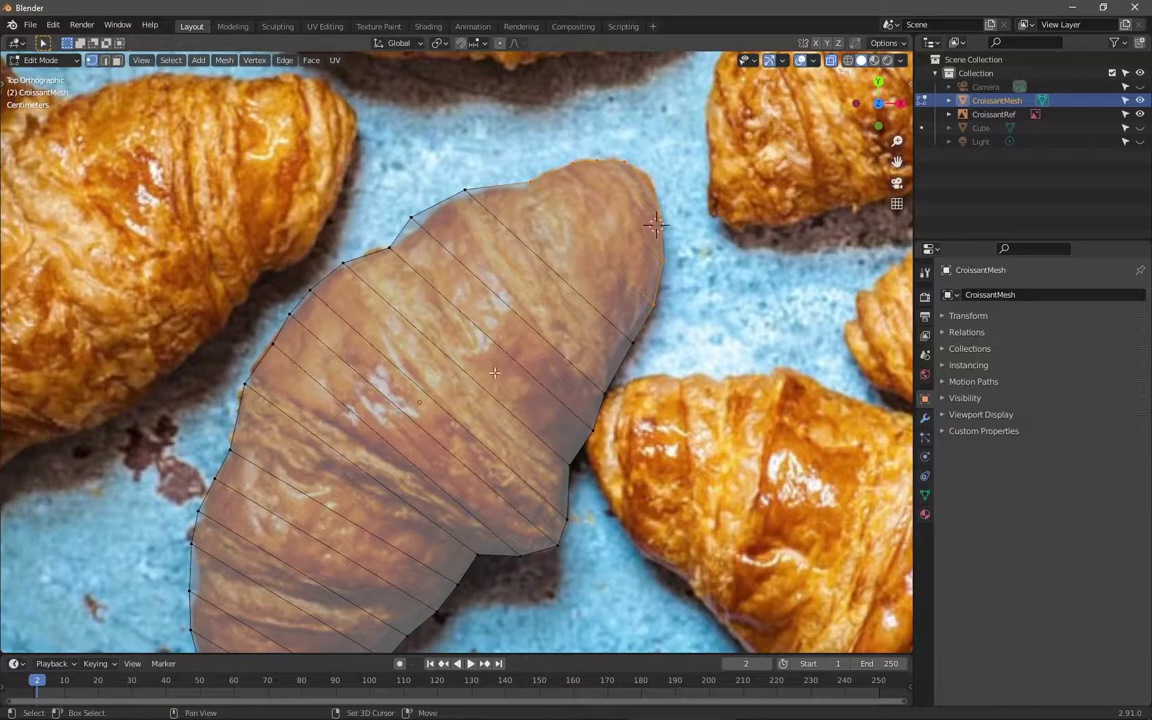
middle_click_drag(561, 389, 606, 343, "shift")
scroll(580, 366, "down", 1)
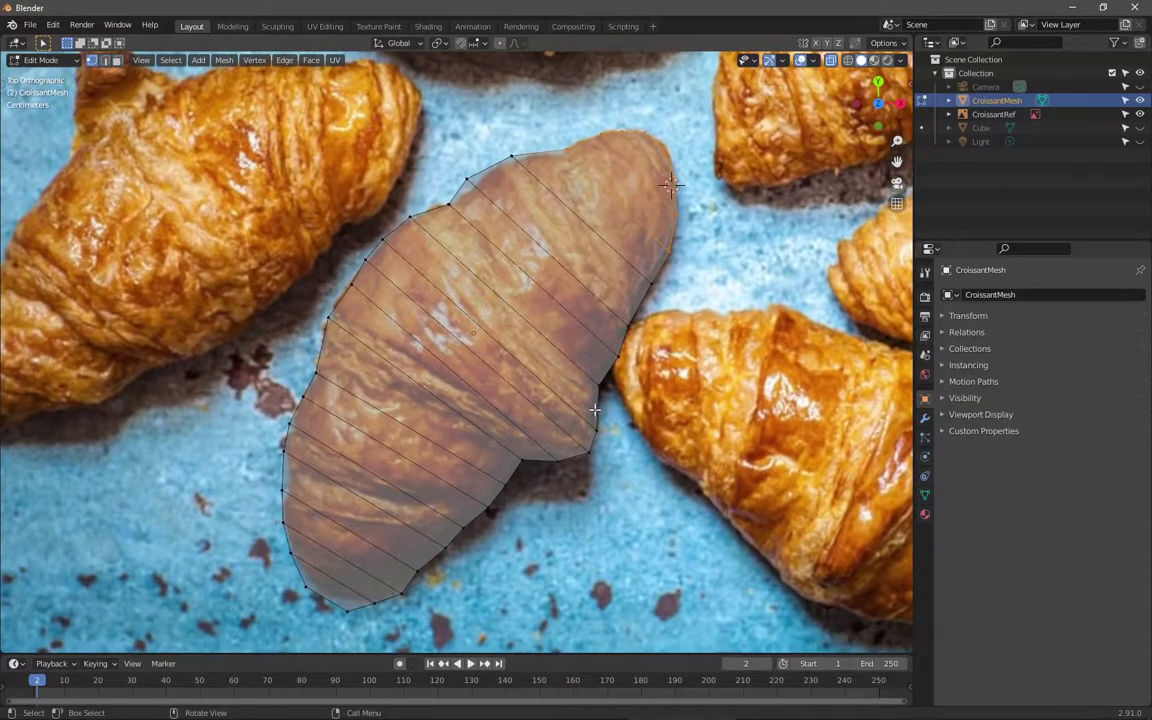
Step: Show the toolbar widened with tool names, and activate the Extrude Region tool in edge selection mode
key("t")
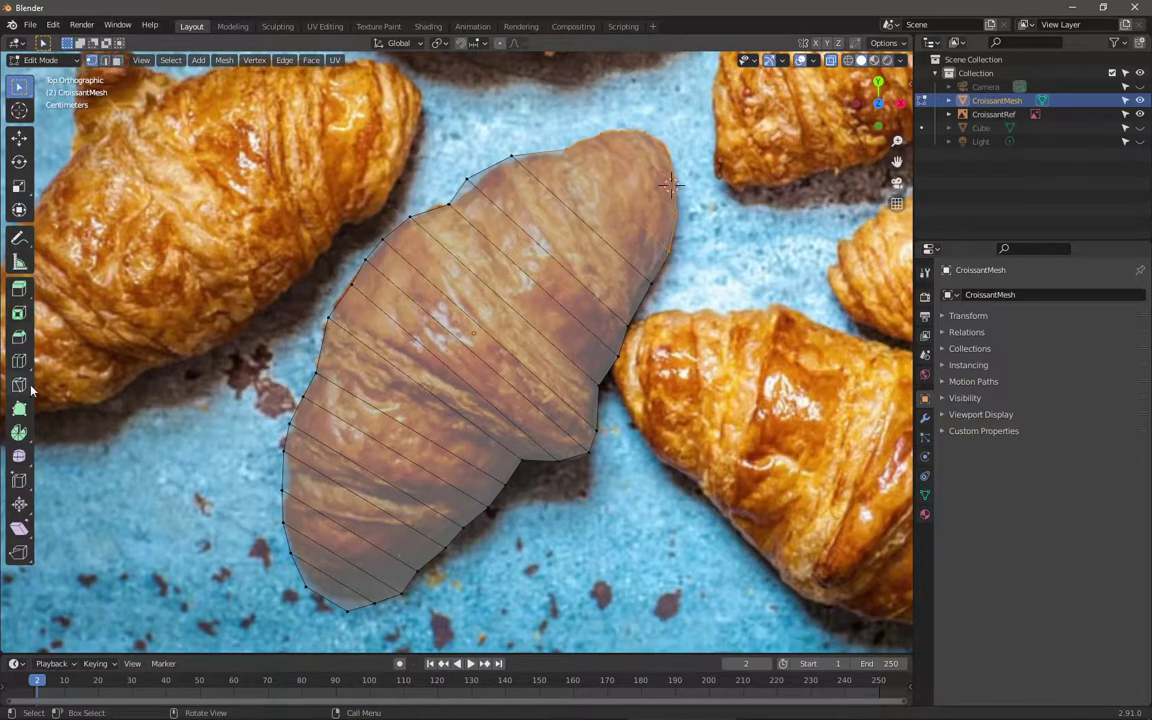
left_click_drag(38, 379, 120, 380)
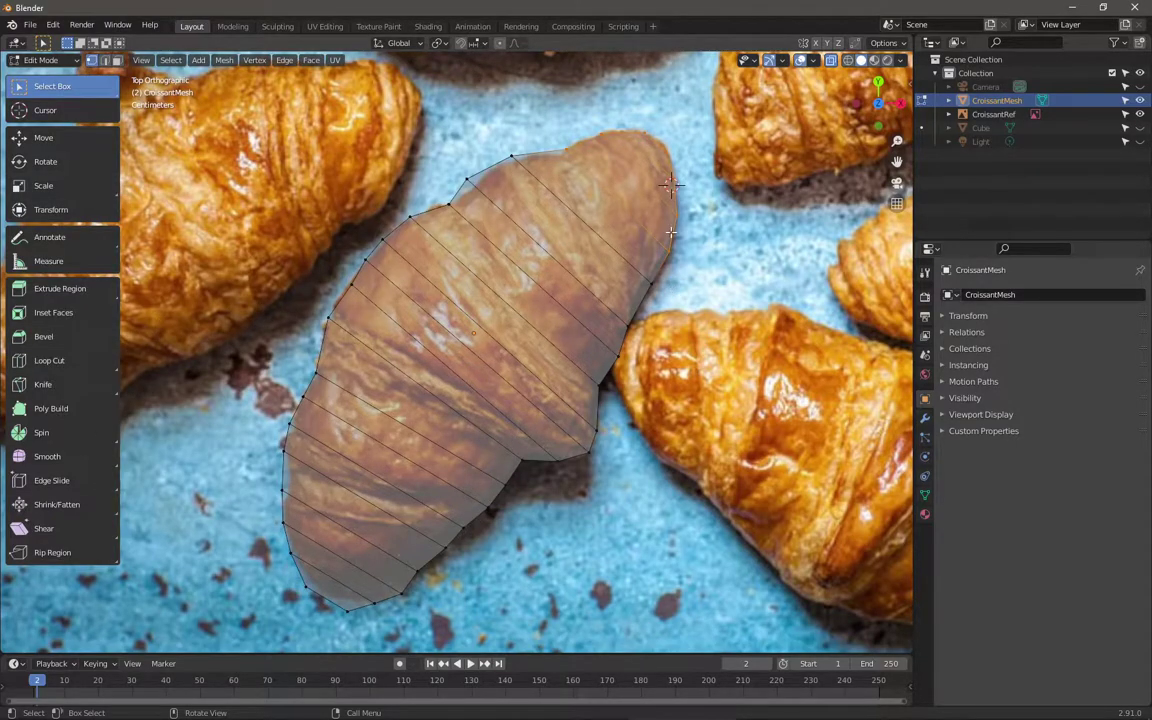
key("2")
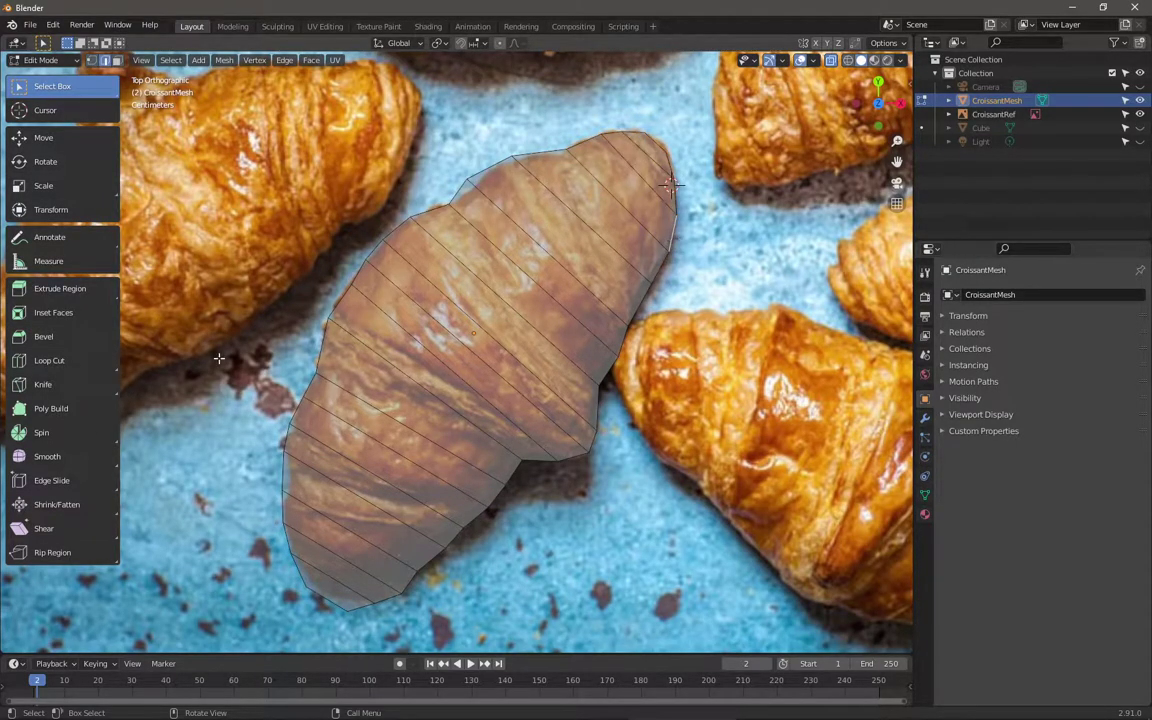
left_click(56, 288)
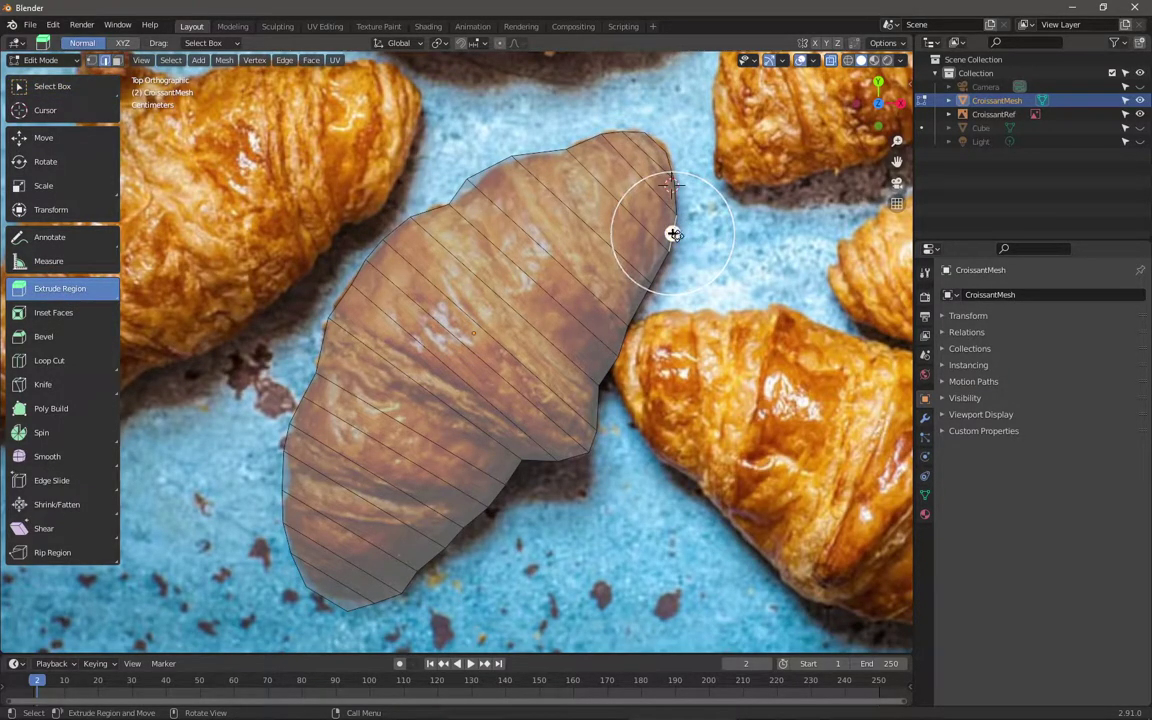
Step: Try extruding the selected edge on the upper tip along its normal, check it from a low angle, and undo it
left_click_drag(672, 233, 560, 329)
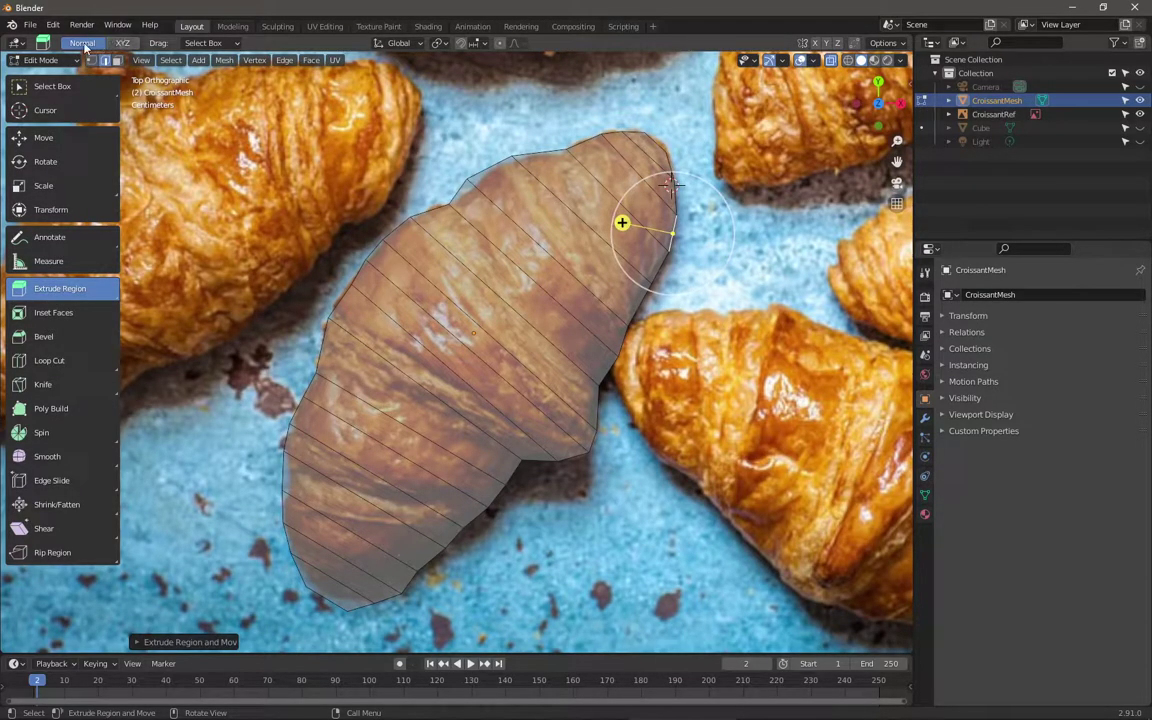
middle_click_drag(646, 373, 600, 260)
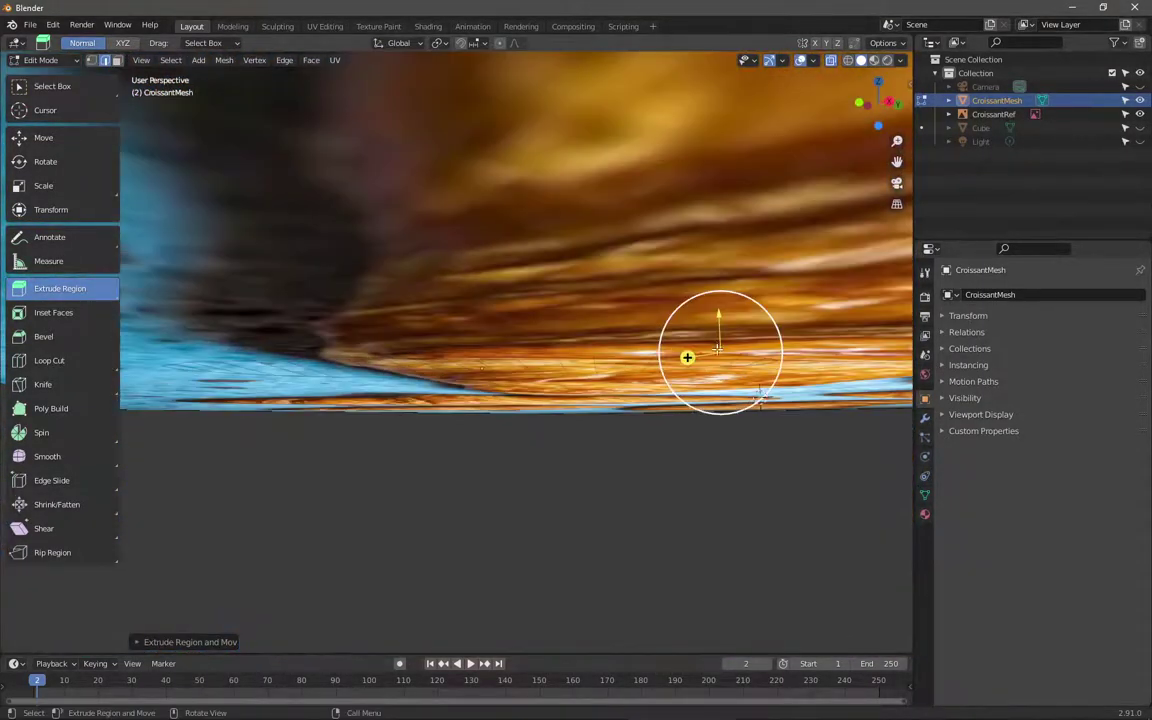
middle_click_drag(722, 434, 720, 470)
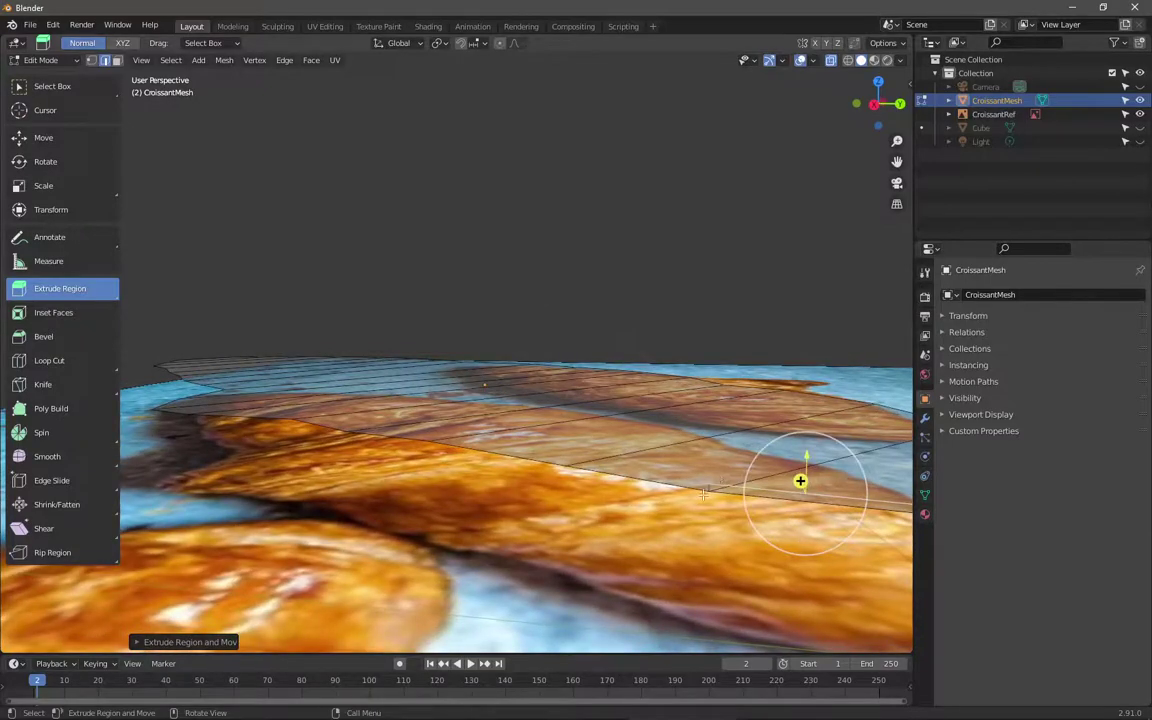
key("ctrl+z")
middle_click_drag(461, 478, 550, 594, "alt")
scroll(556, 373, "down", 2)
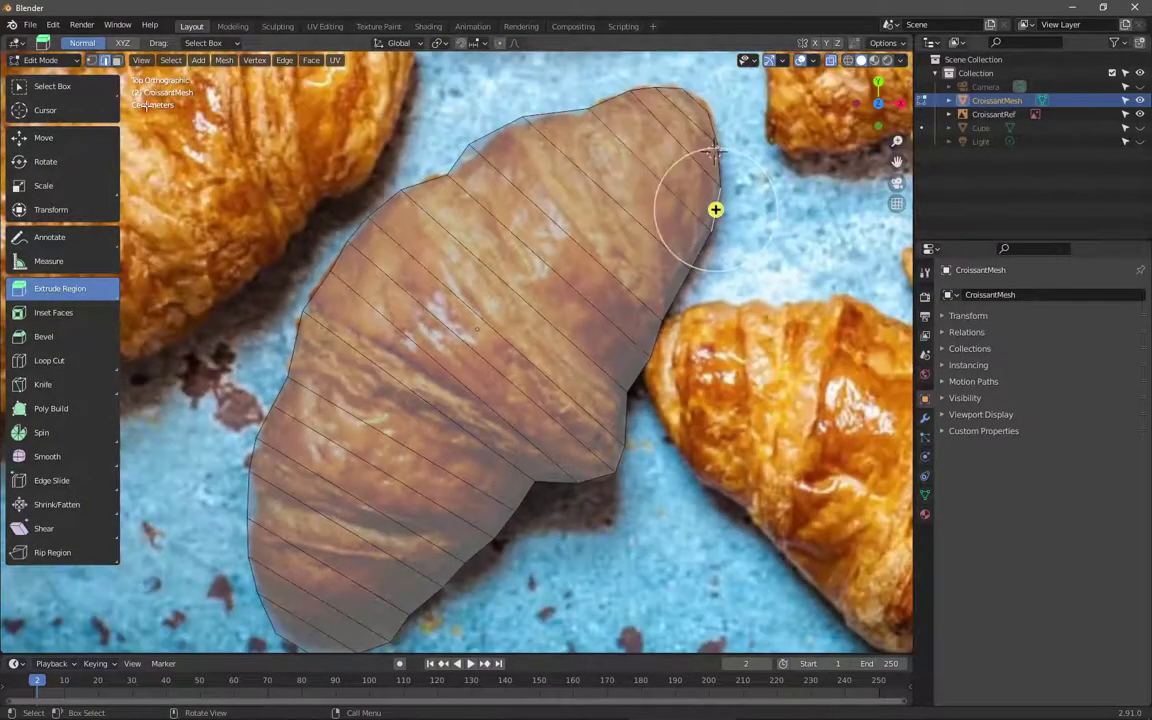
Step: Set Extrude Region to XYZ and extrude the upper tip's outer edge three times in a curve away from the croissant
left_click(121, 44)
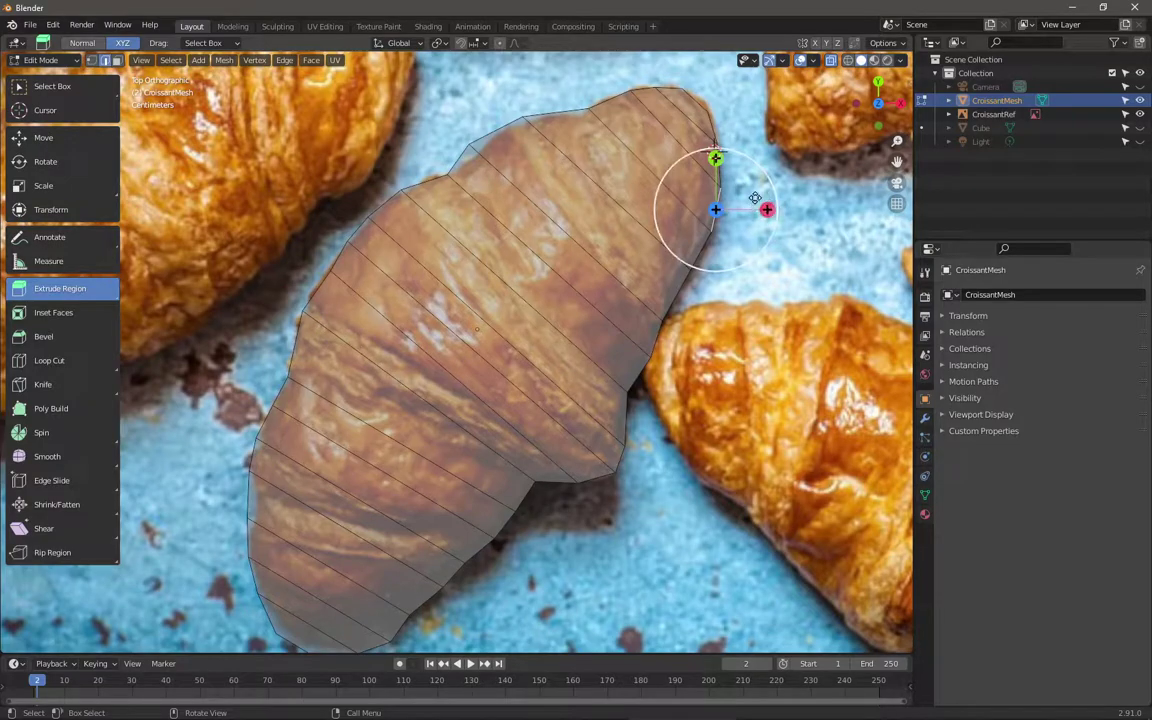
middle_click_drag(738, 222, 698, 242, "shift")
scroll(699, 242, "up", 3)
middle_click_drag(776, 234, 469, 350, "shift")
left_click_drag(565, 265, 815, 373)
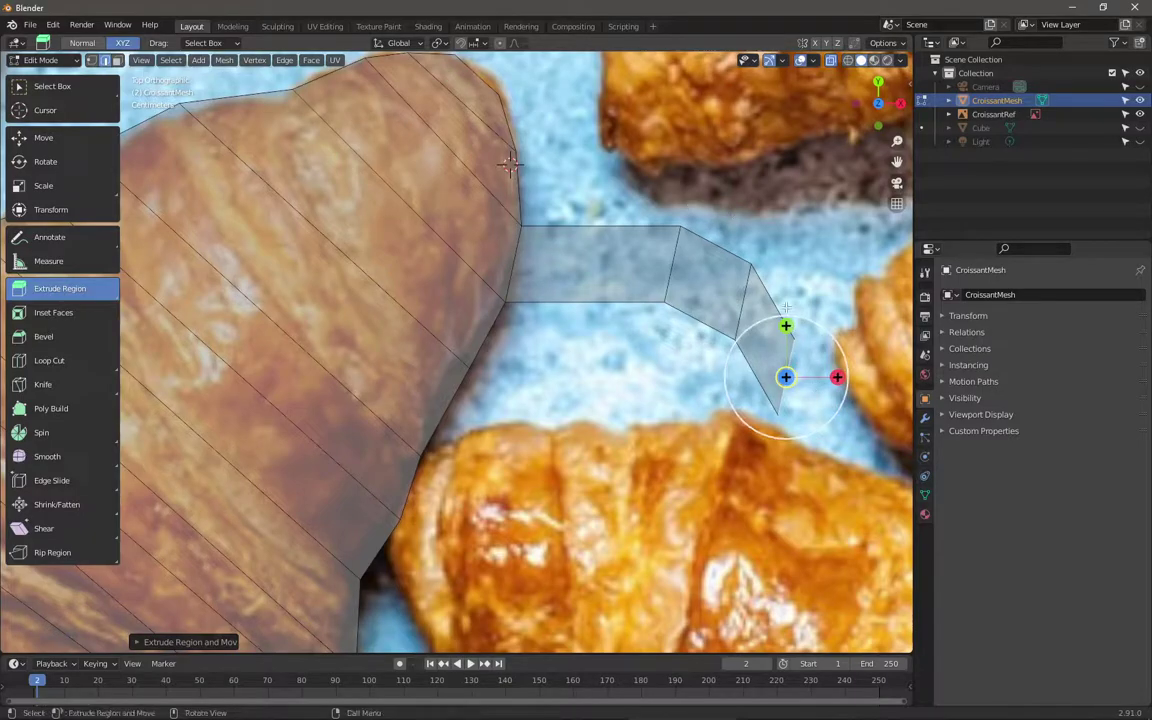
Step: Undo the three extrusions from the upper tip
key("ctrl+z")
key("ctrl+z")
key("ctrl+z")
scroll(470, 352, "down", 4)
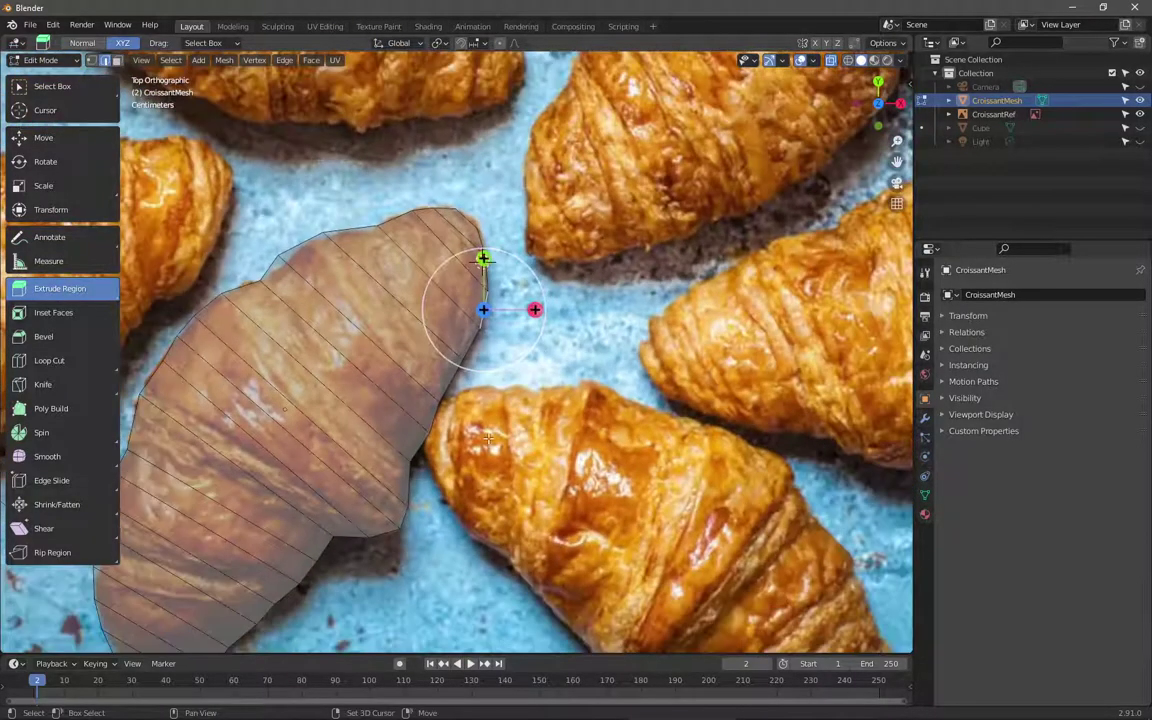
middle_click_drag(500, 403, 621, 355, "shift")
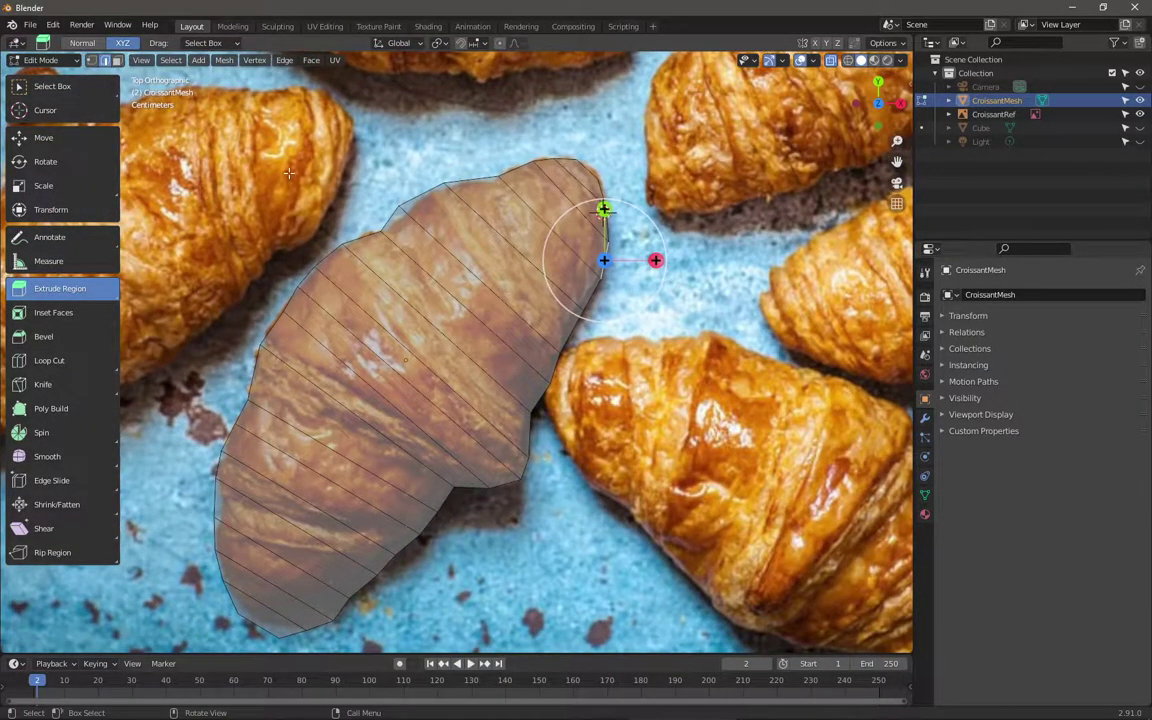
Step: Return to Select Box with the toolbar hidden and move individual vertices on the outline's lower-left side and bottom to fit the reference
left_click(86, 87)
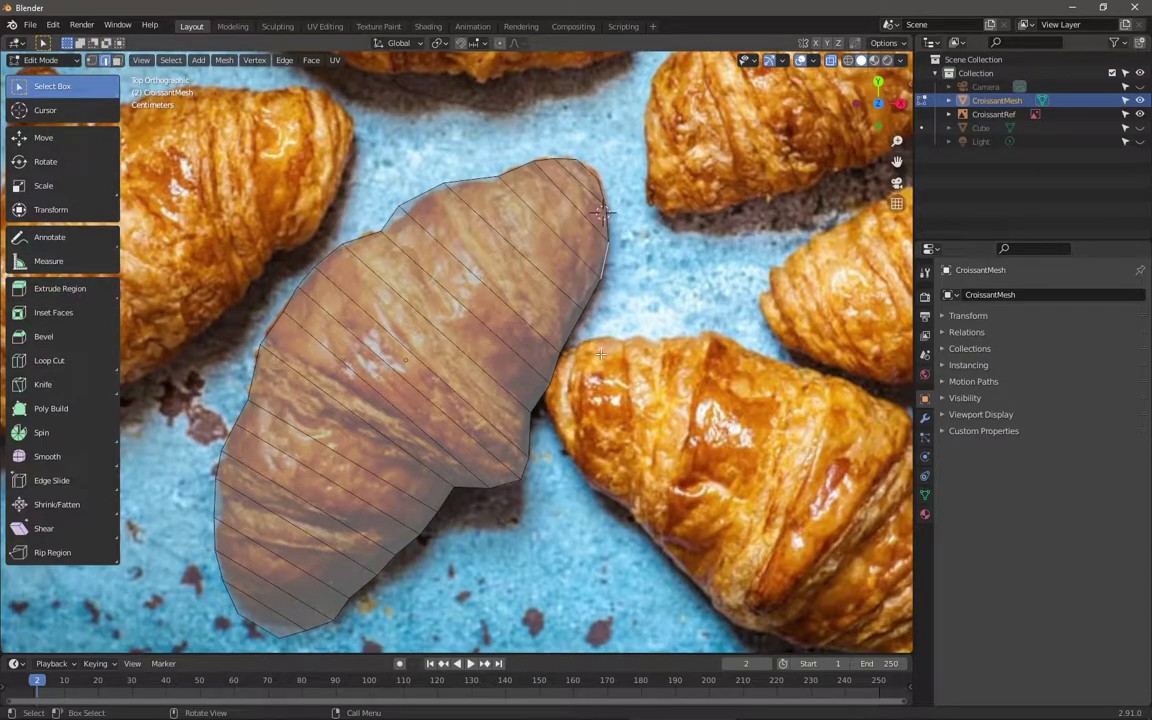
key("t")
middle_click_drag(579, 406, 621, 350, "shift")
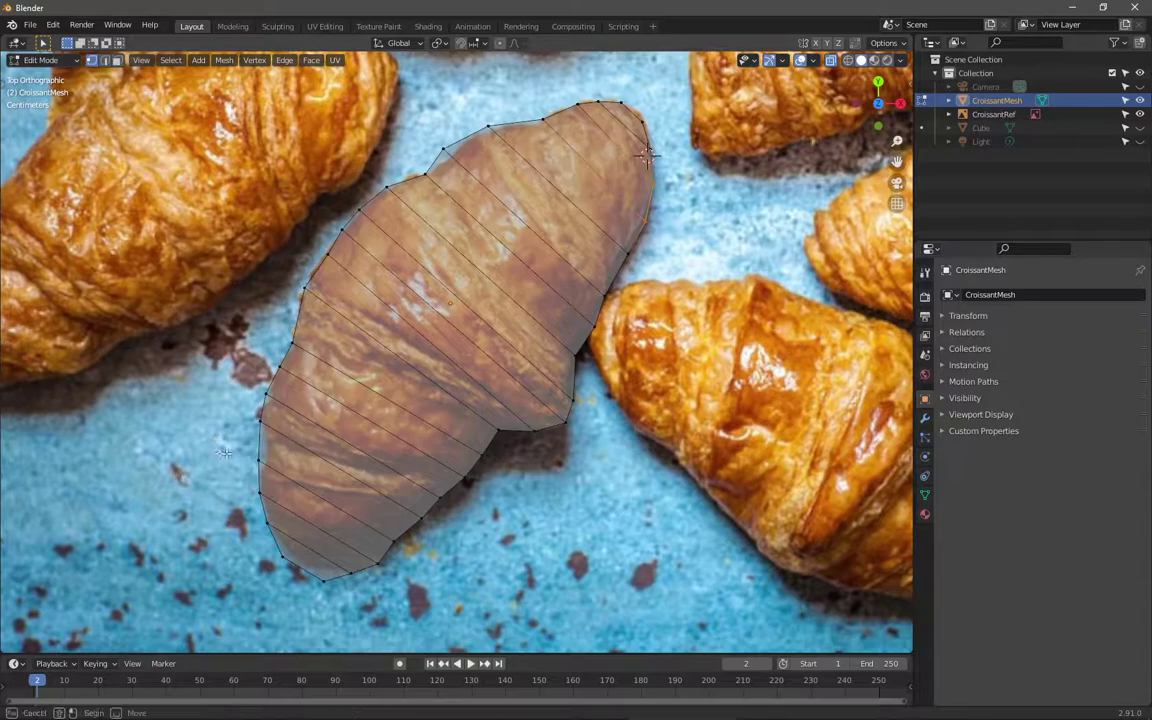
key("g")
left_click(298, 468)
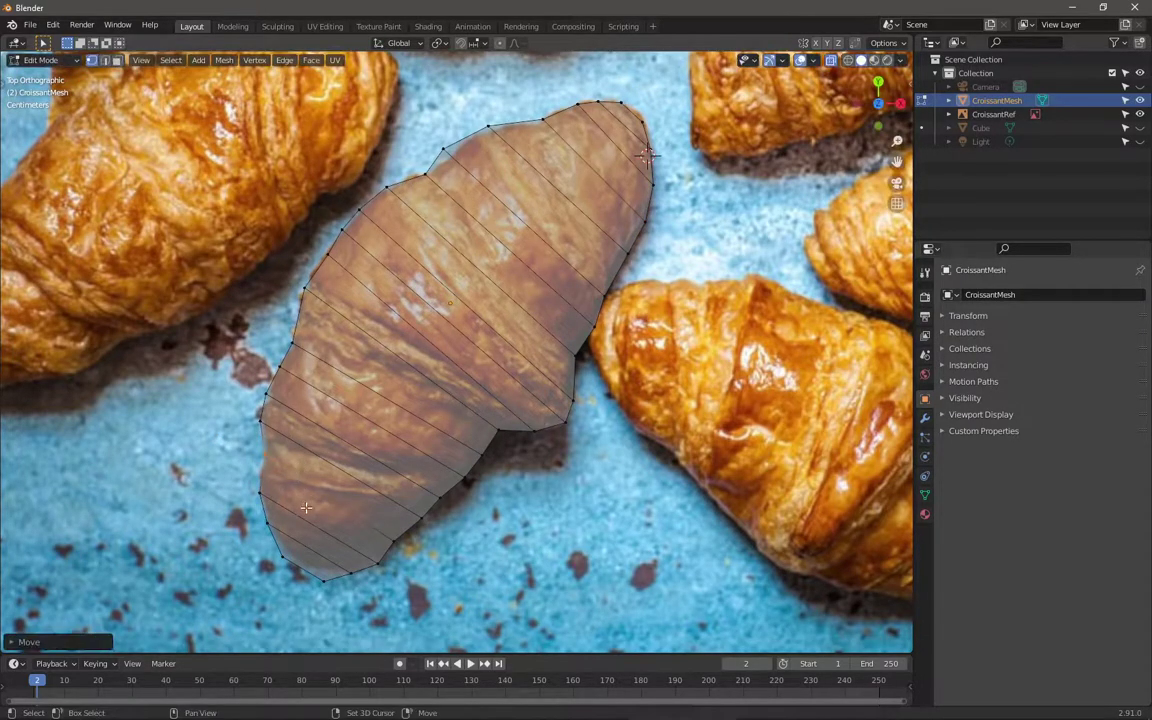
middle_click_drag(303, 501, 346, 482, "shift")
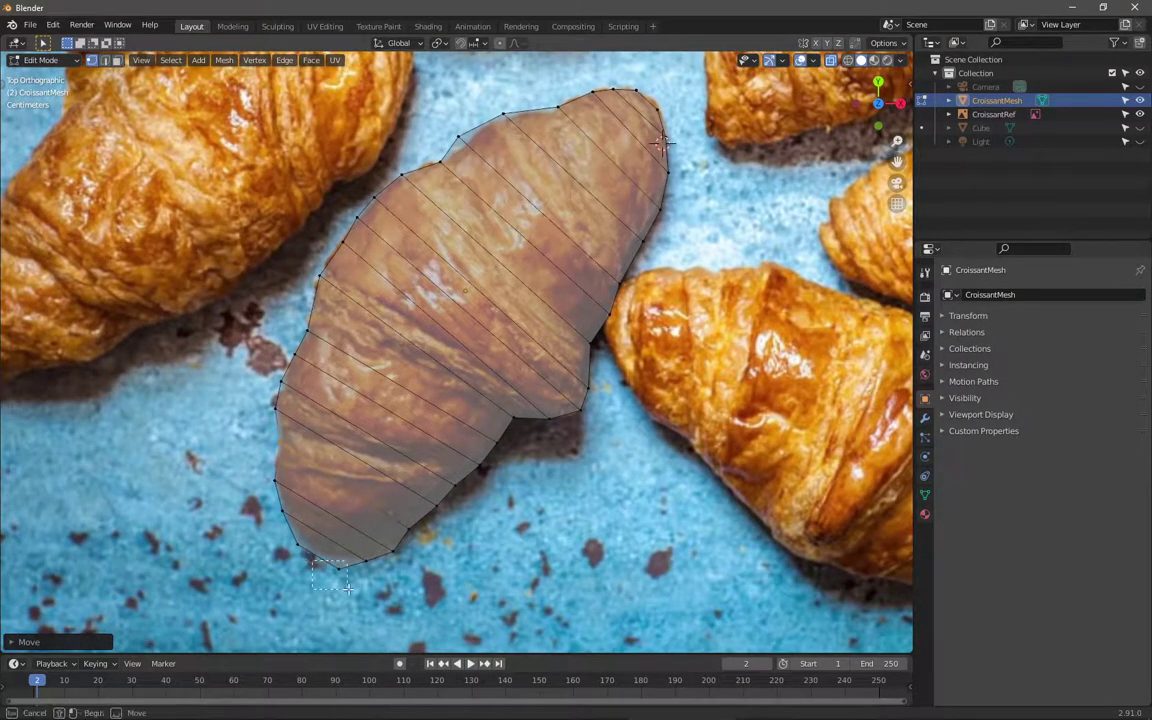
middle_click_drag(462, 573, 476, 617, "shift")
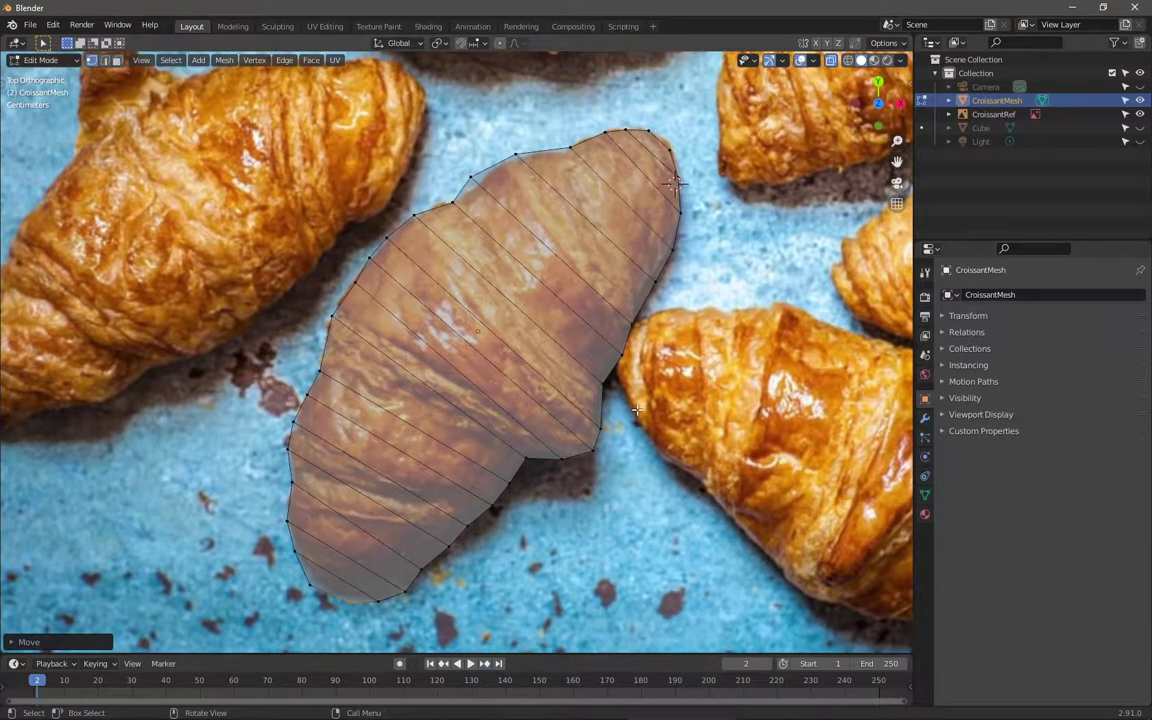
Step: Enable snapping to Vertex and adjust vertices along the outline's upper-left edge, moving the one by the notch slightly inward
left_click(472, 44)
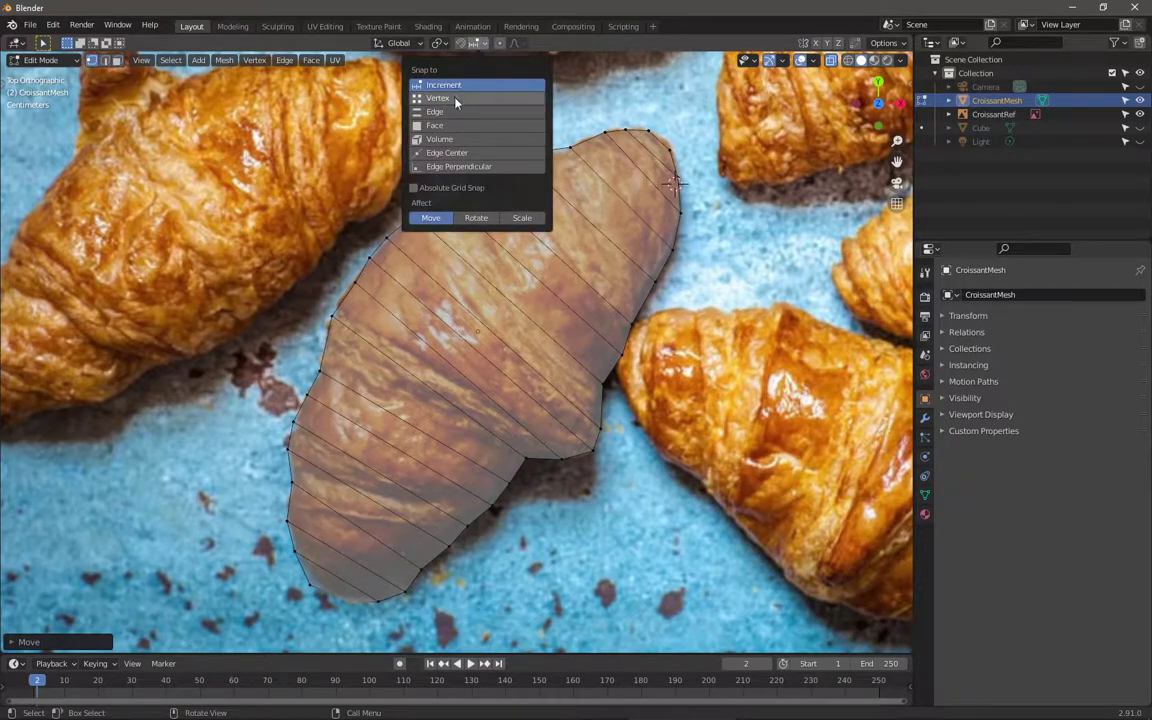
left_click(443, 98)
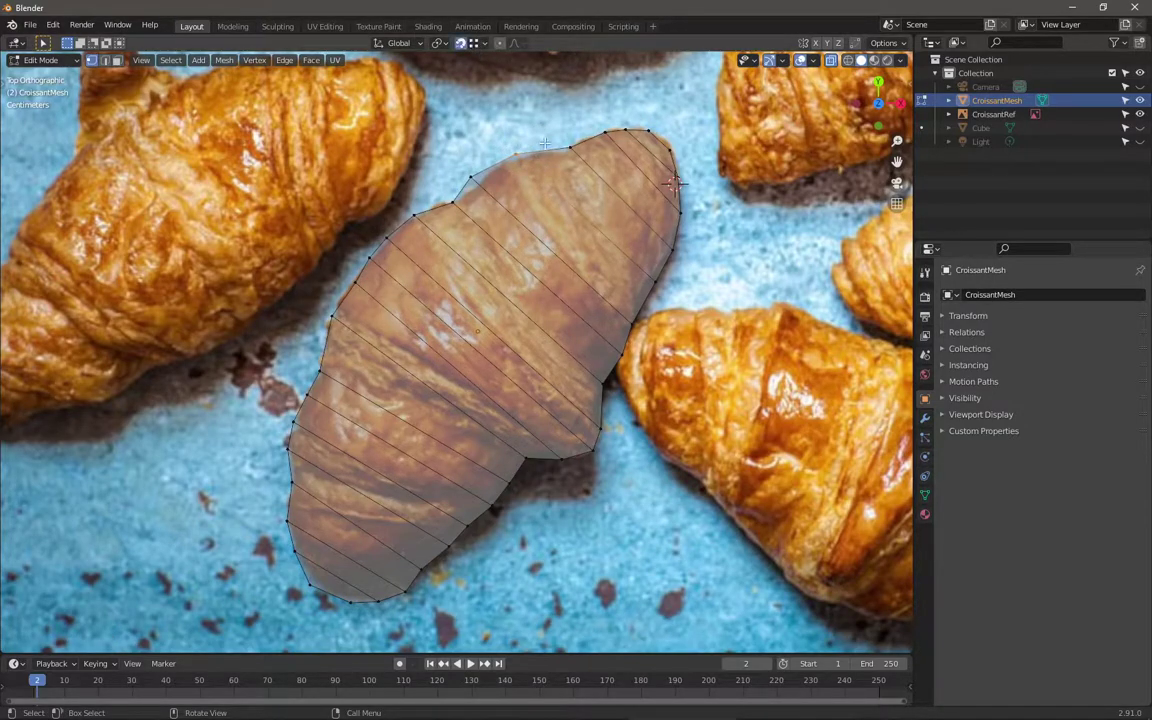
key("g")
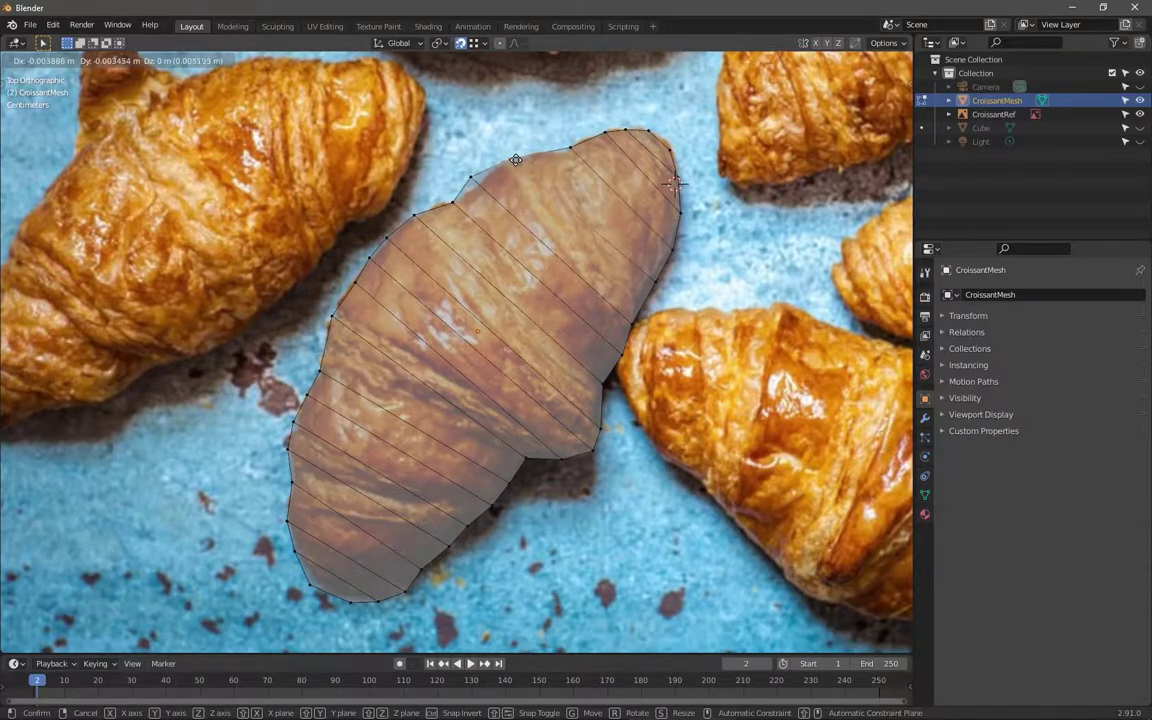
left_click(515, 158)
left_click(463, 173)
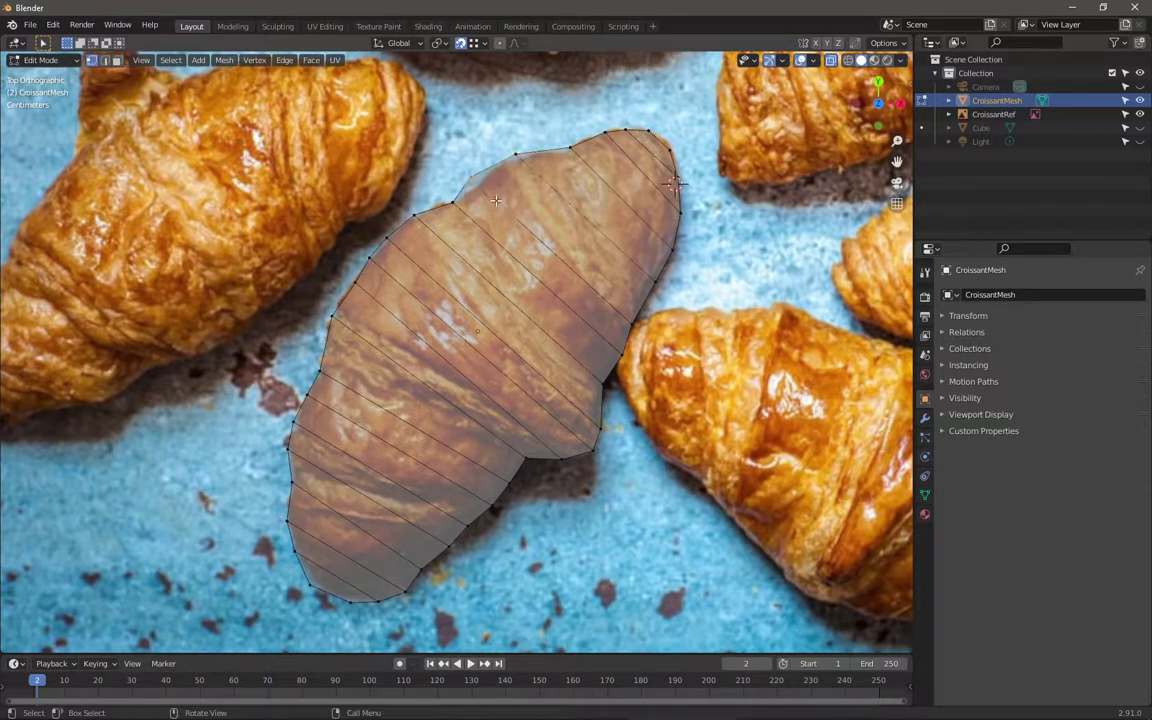
key("g")
left_click(505, 209)
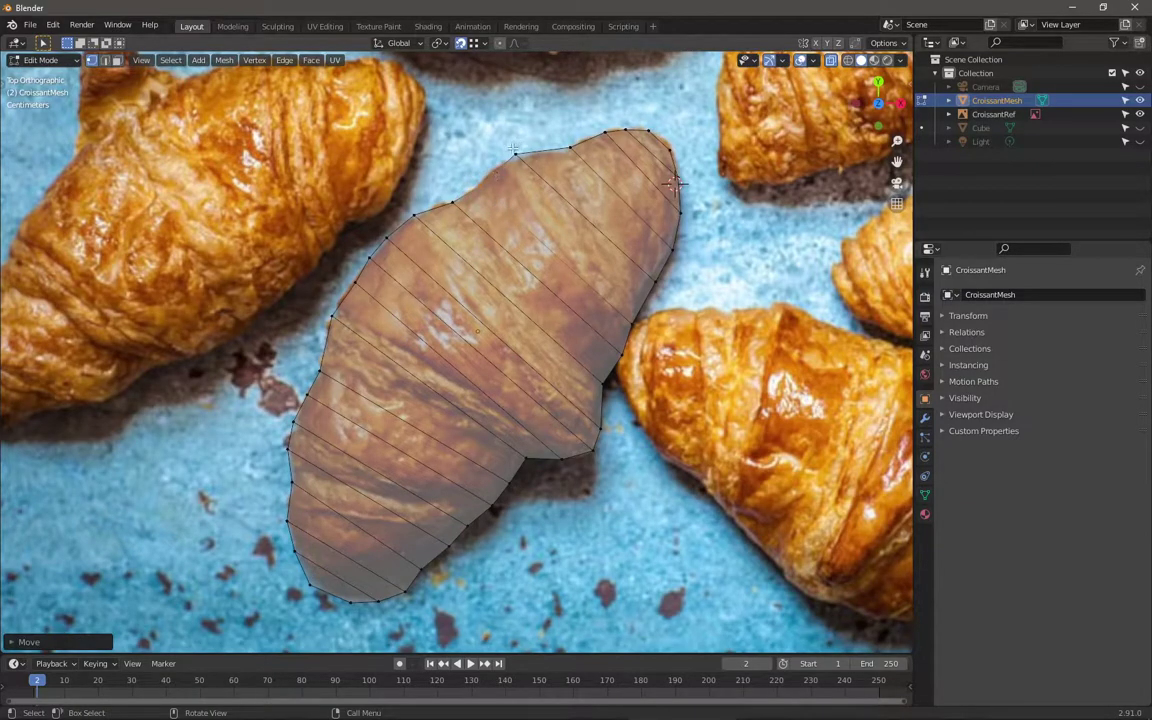
Step: Try moving the next vertex up the outline's upper-left edge with vertex snapping
left_click(513, 150)
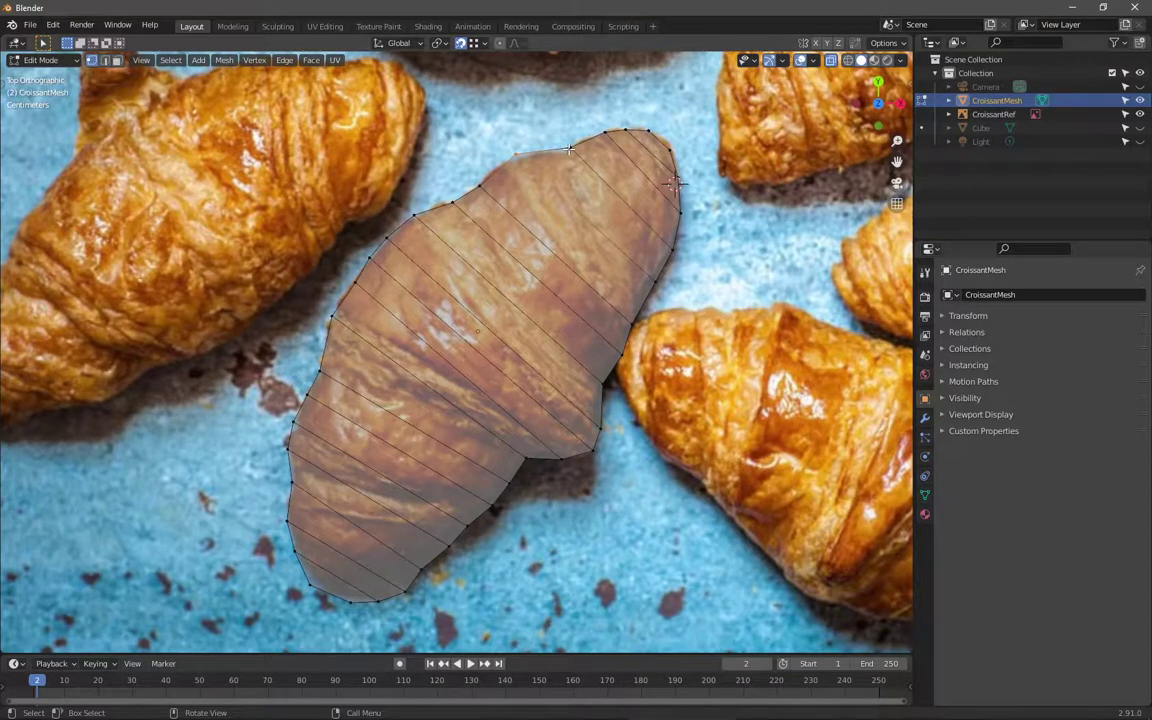
key("g")
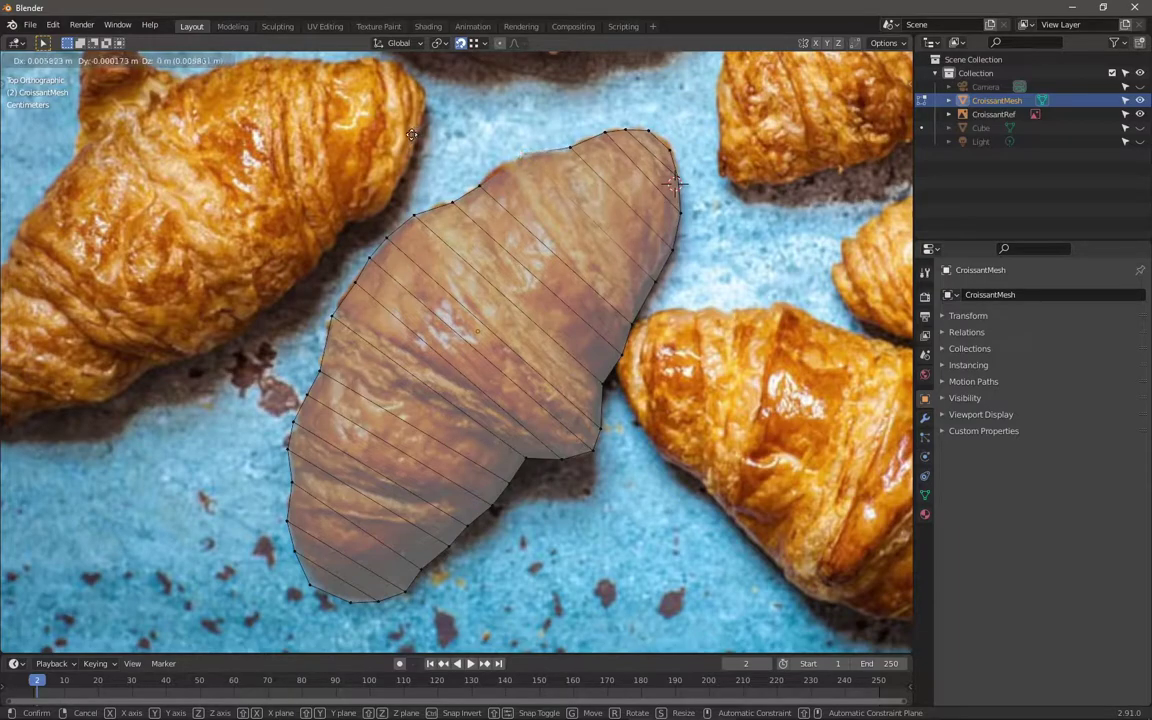
left_click(477, 81)
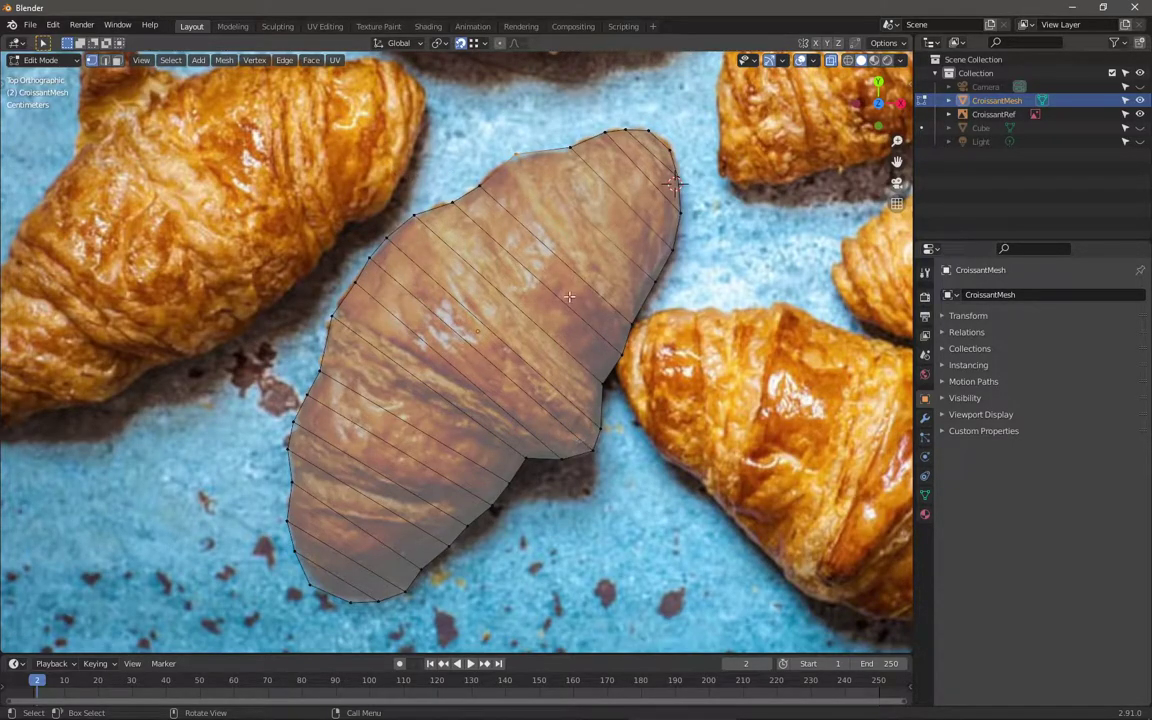
Step: Show the modifier properties, select every face of CroissantMesh from tip to tip in face mode, and turn X-ray off
left_click(926, 419)
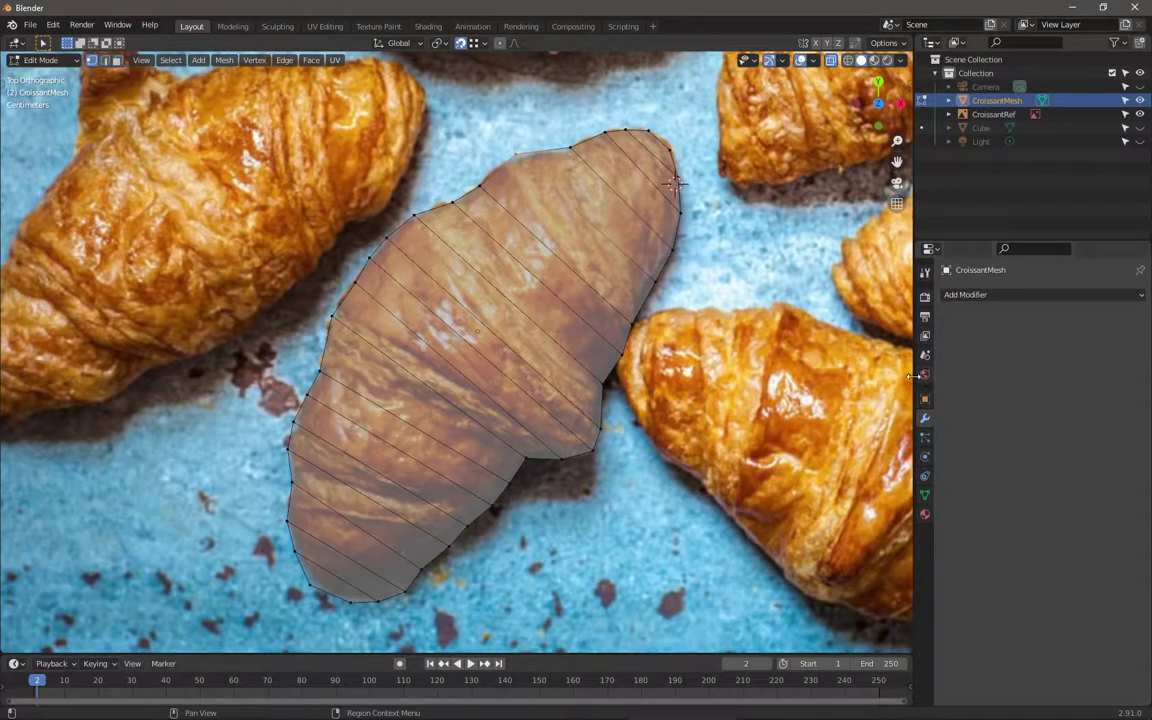
middle_click_drag(507, 391, 238, 467)
left_click(211, 481)
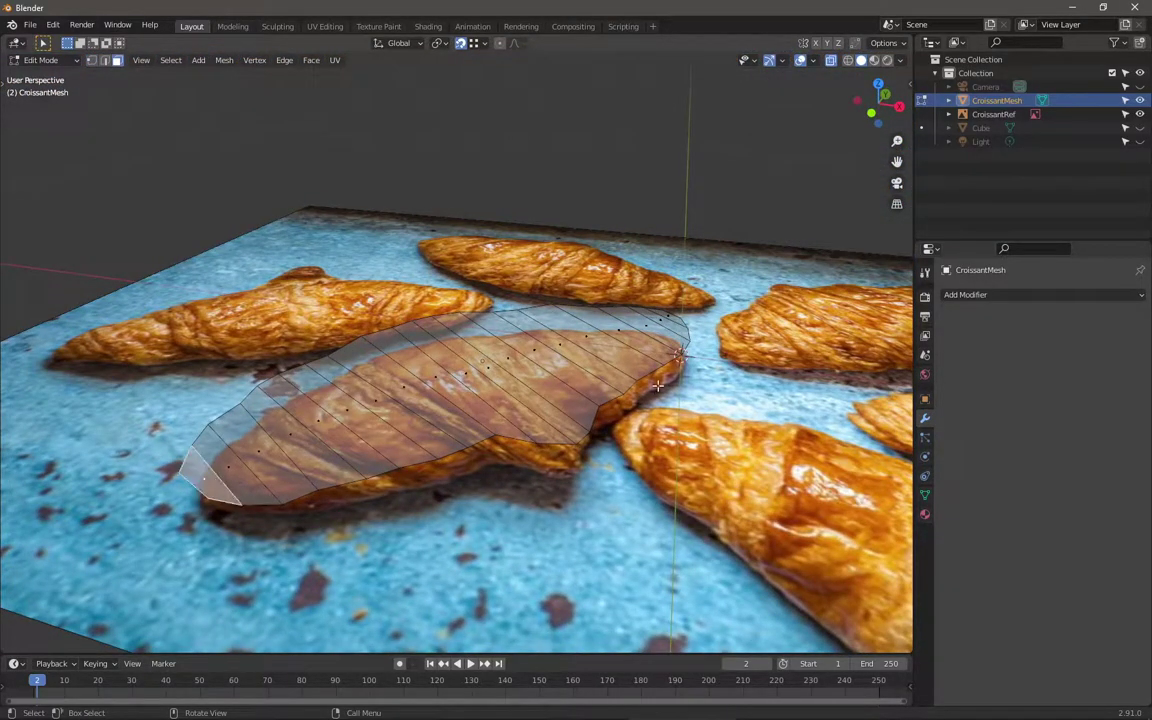
left_click(671, 318, "ctrl")
mouse_move(598, 458)
middle_mouse_down()
mouse_move(586, 431)
mouse_move(267, 427)
middle_mouse_up()
key("alt+z")
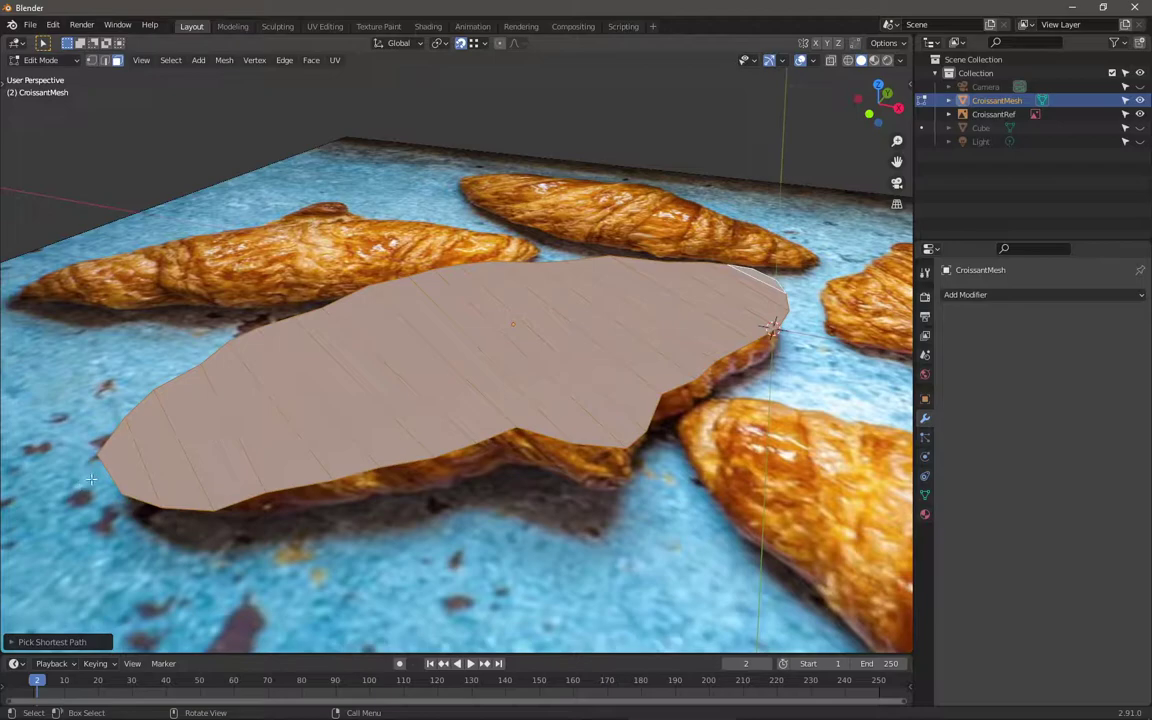
Step: Extrude all the selected faces straight upward to turn the flat croissant outline into a thick slab
key("e")
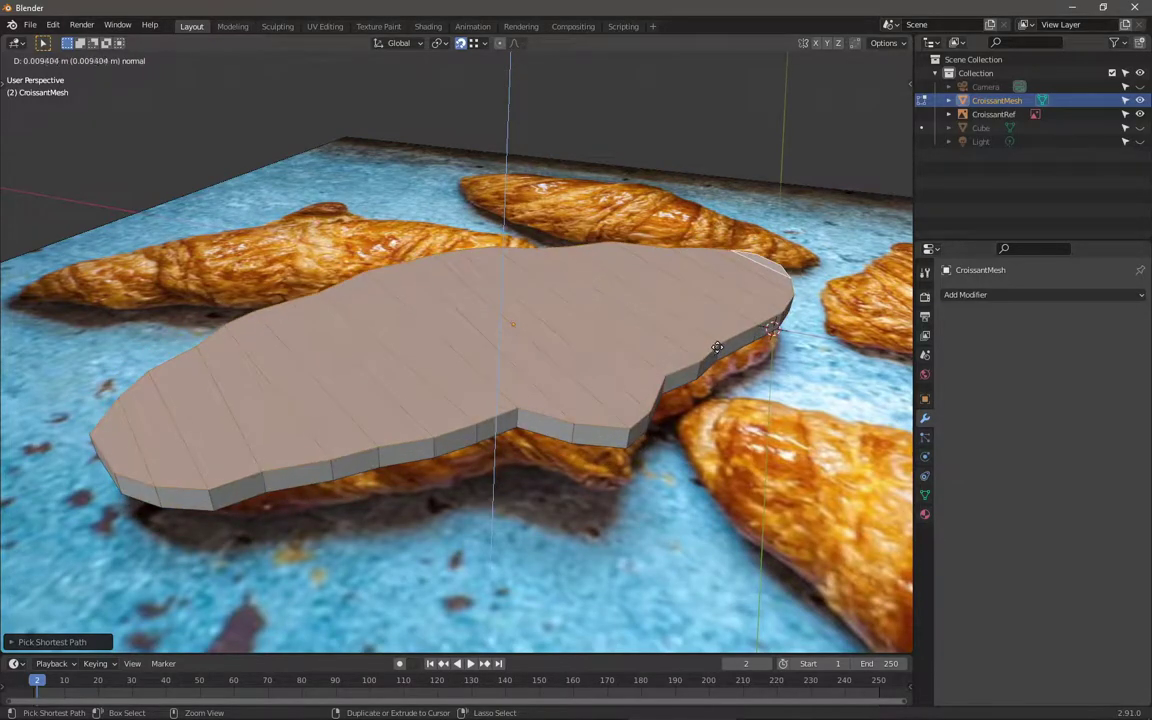
right_click(724, 356)
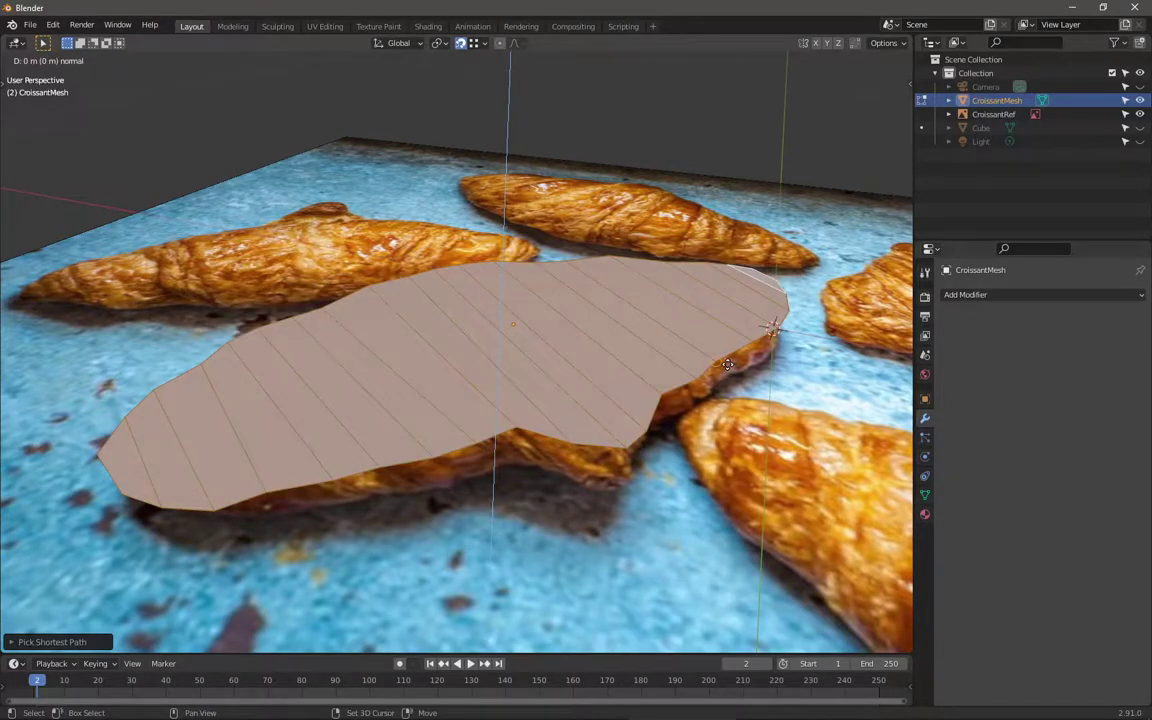
key("e")
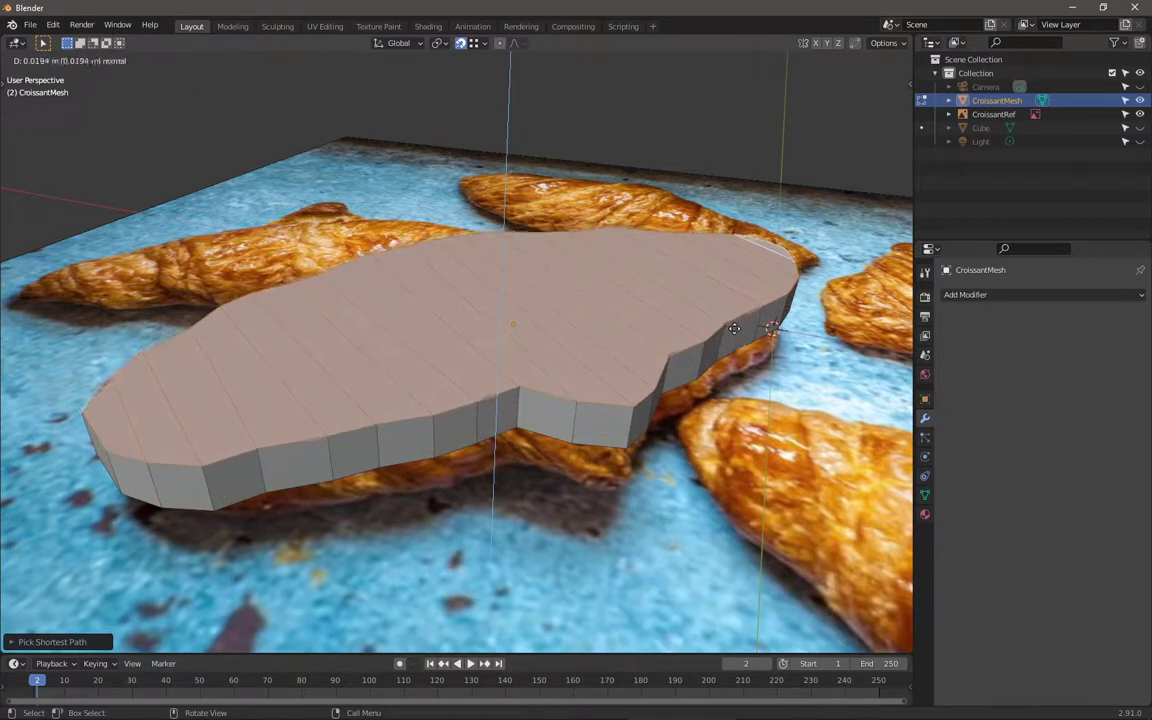
left_click(729, 341)
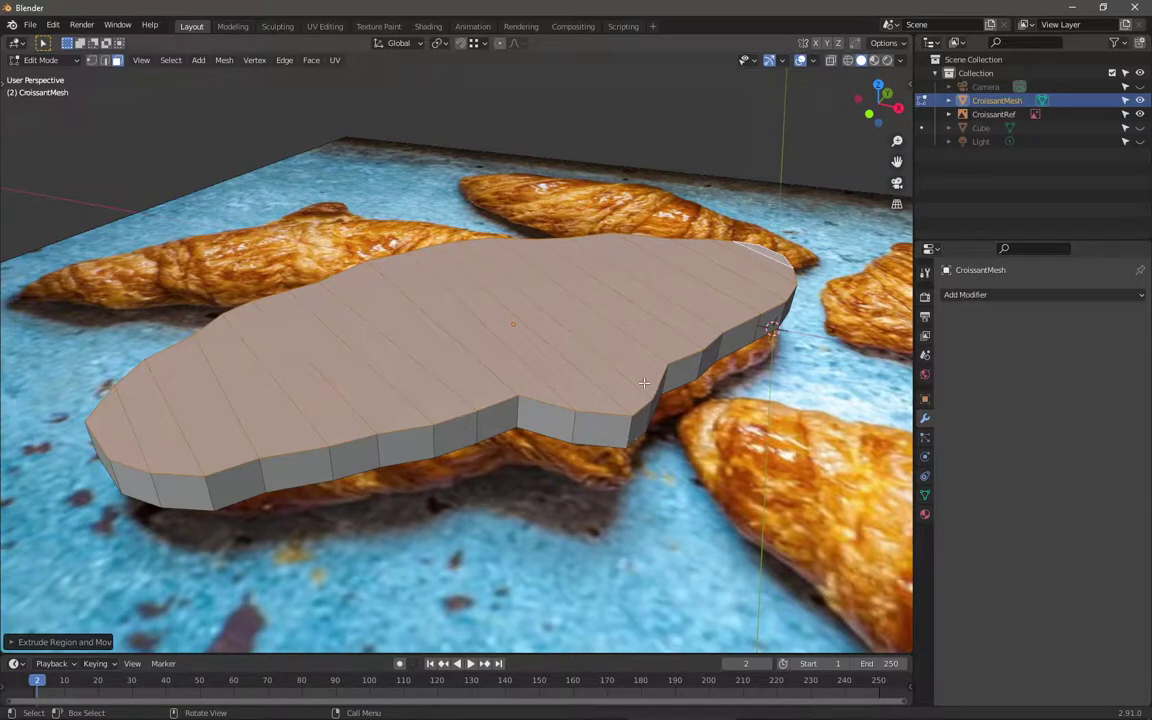
Step: Inspect the slab with X-ray and scale its top faces down to about 0.92
mouse_move(644, 383)
middle_mouse_down()
mouse_move(641, 322)
mouse_move(645, 470)
mouse_move(659, 403)
middle_mouse_up()
key("alt+z")
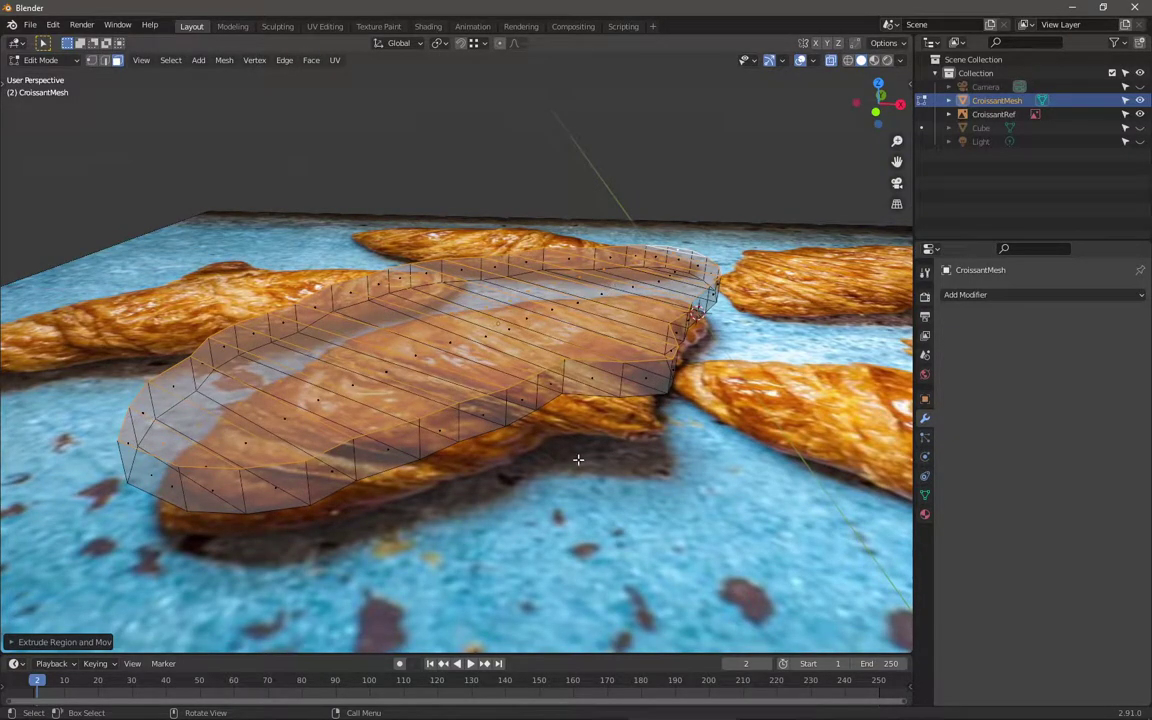
middle_click_drag(537, 399, 646, 417)
key("alt+z")
key("a")
key("s")
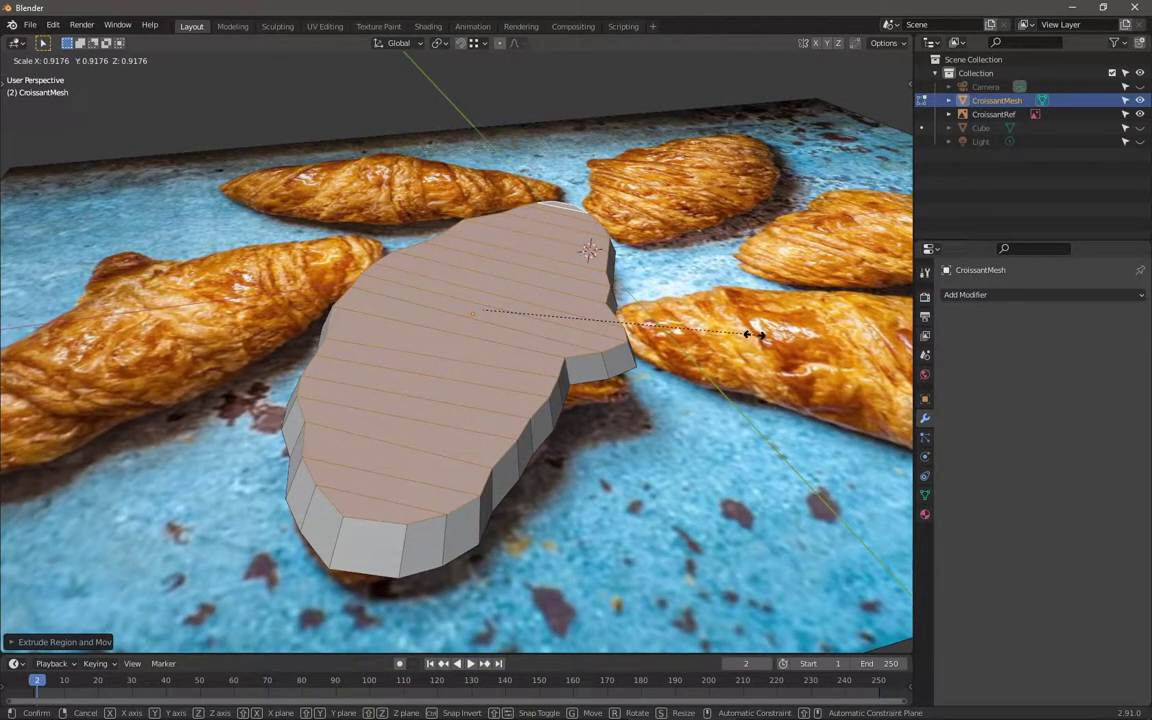
left_click(750, 335)
Step: Check the tapered slab from the front and top views and try scaling its top faces again
middle_click_drag(639, 346, 709, 441)
key("KP_7")
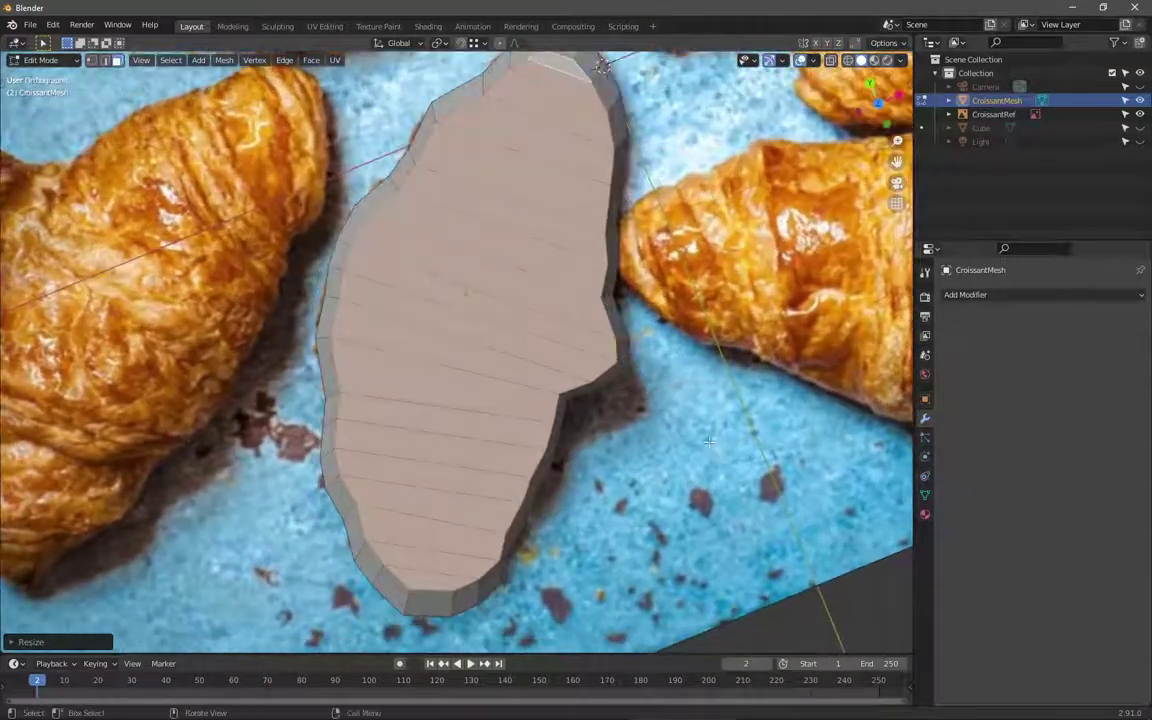
key("KP_1")
key("KP_7")
key("a")
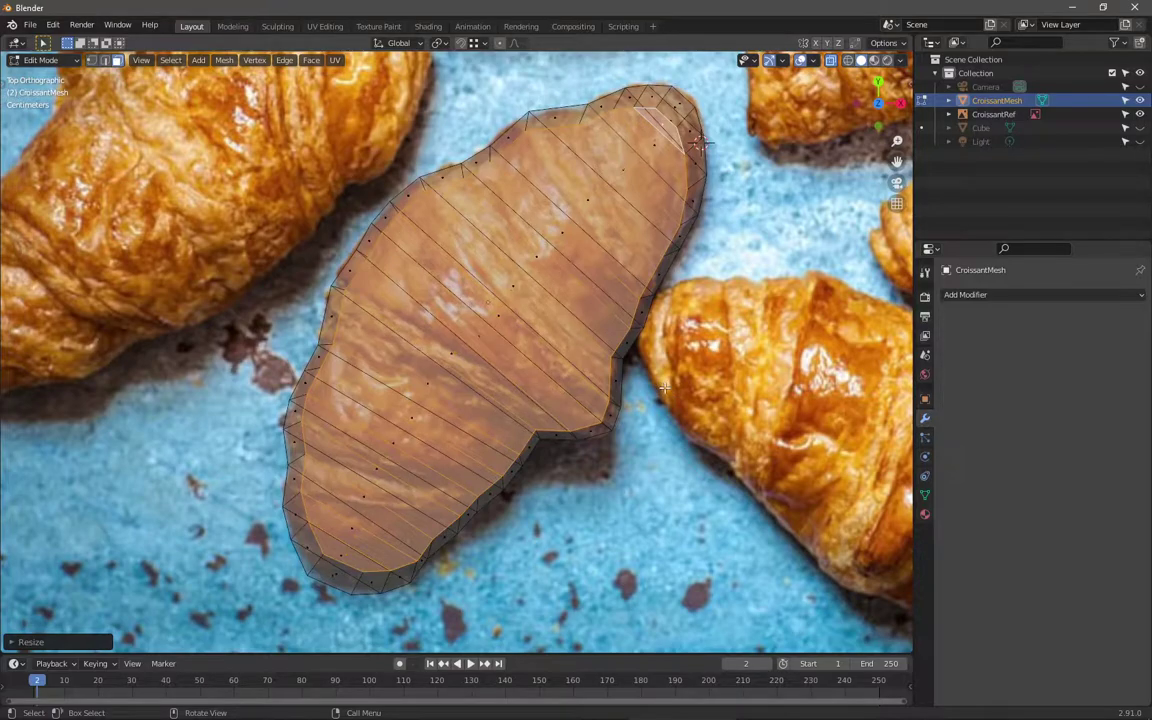
key("s")
right_click(646, 389)
Step: Switch CroissantMesh to object mode, activate the Annotate tool and set the annotation note's colour to red
key("t")
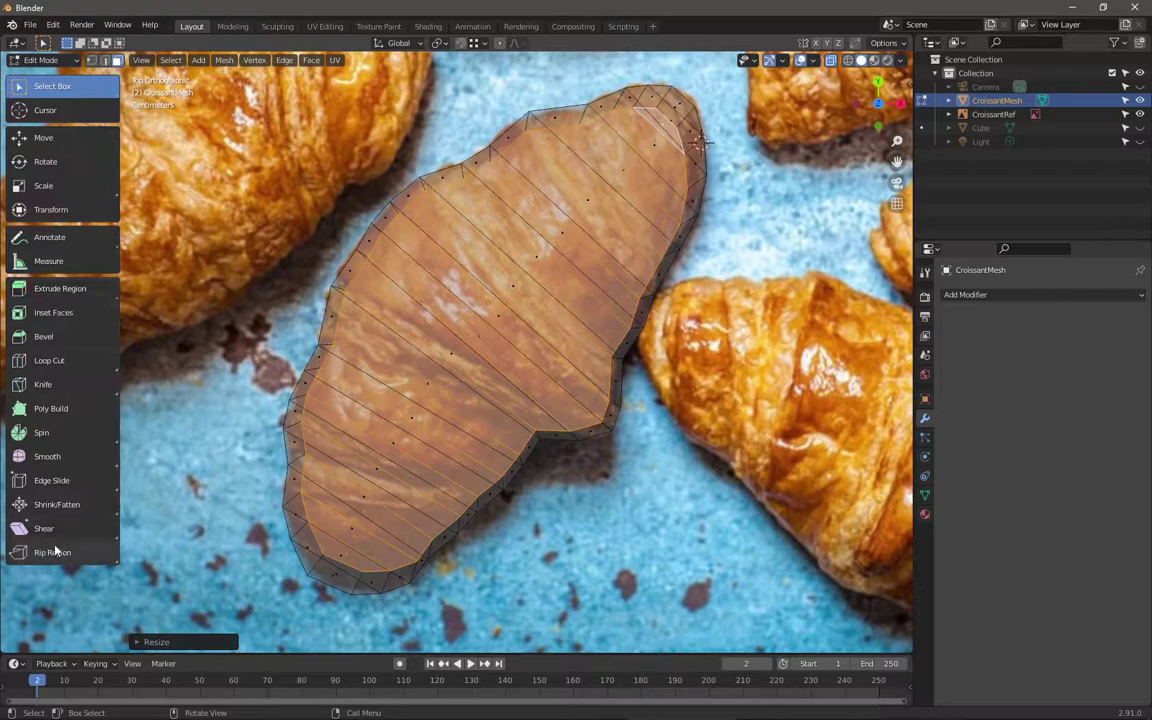
key("Tab")
left_click(55, 237)
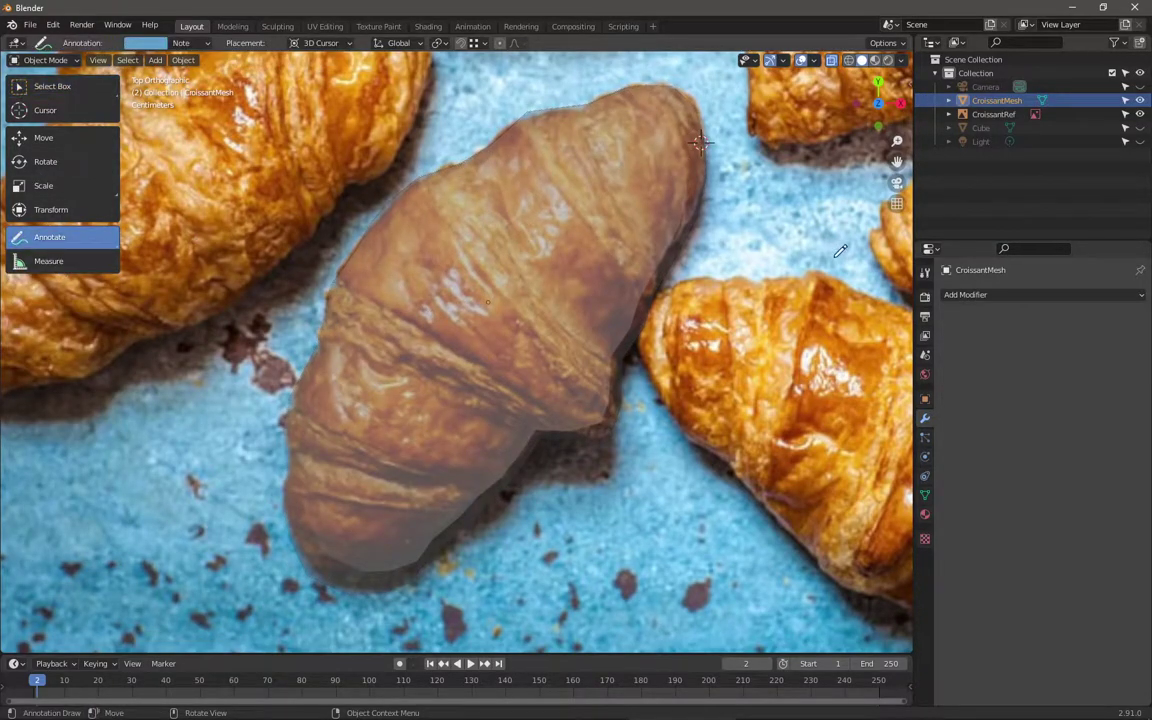
key("n")
left_click(781, 167)
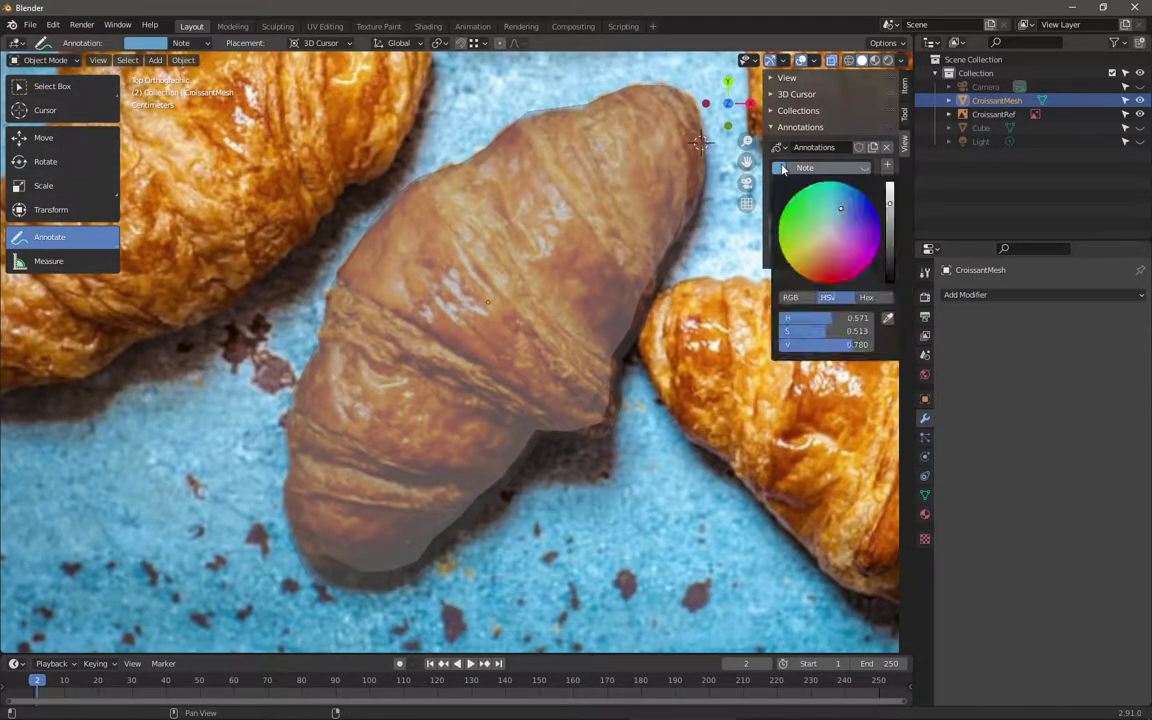
left_click(837, 283)
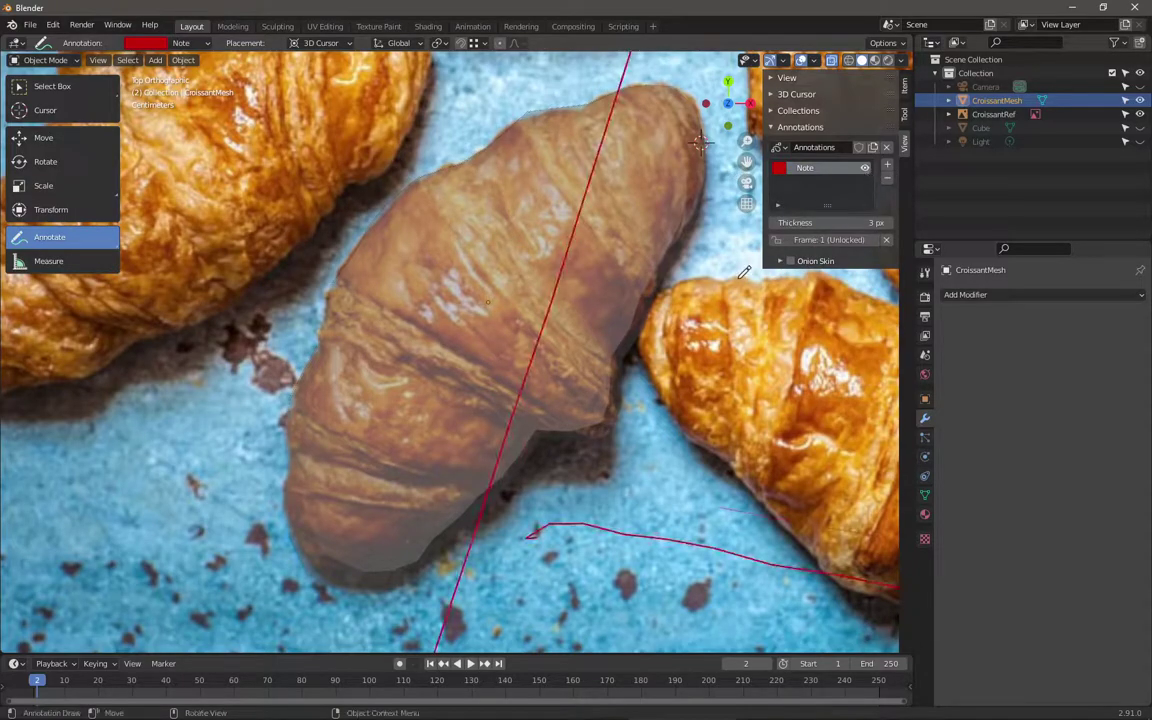
Step: Replace the scribbled annotation note with a new empty note and set its colour to red
left_click(887, 177)
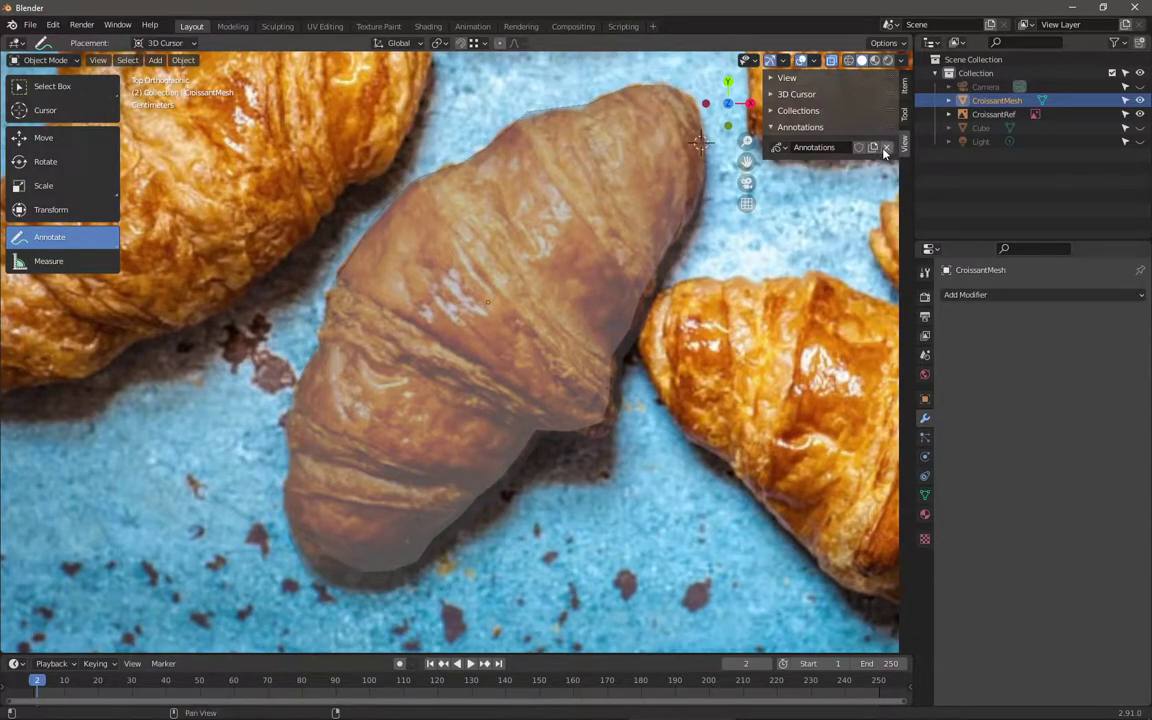
key("ctrl+z")
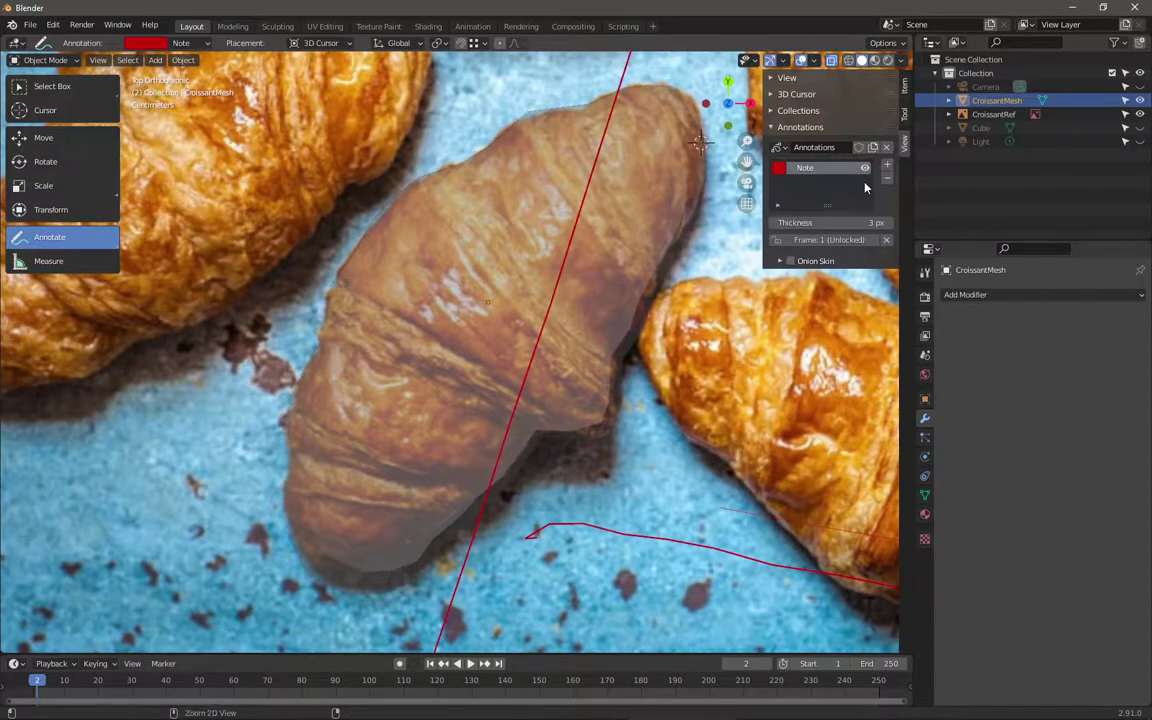
left_click(888, 166)
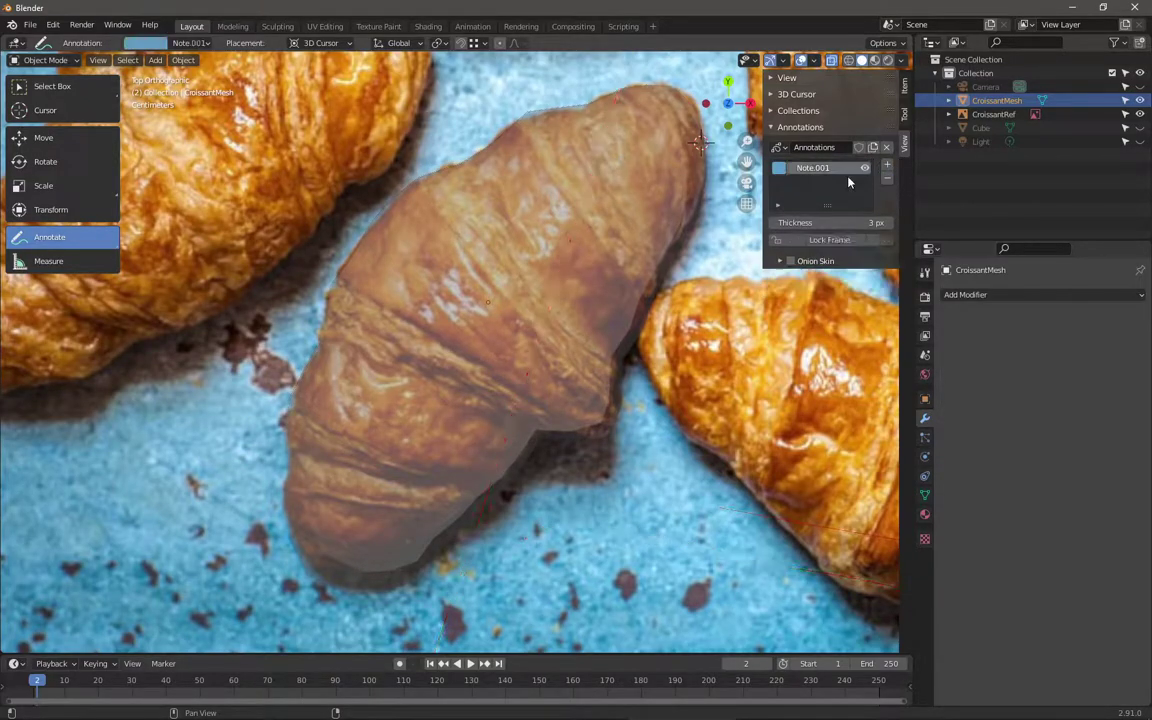
left_click(780, 169)
left_click(830, 278)
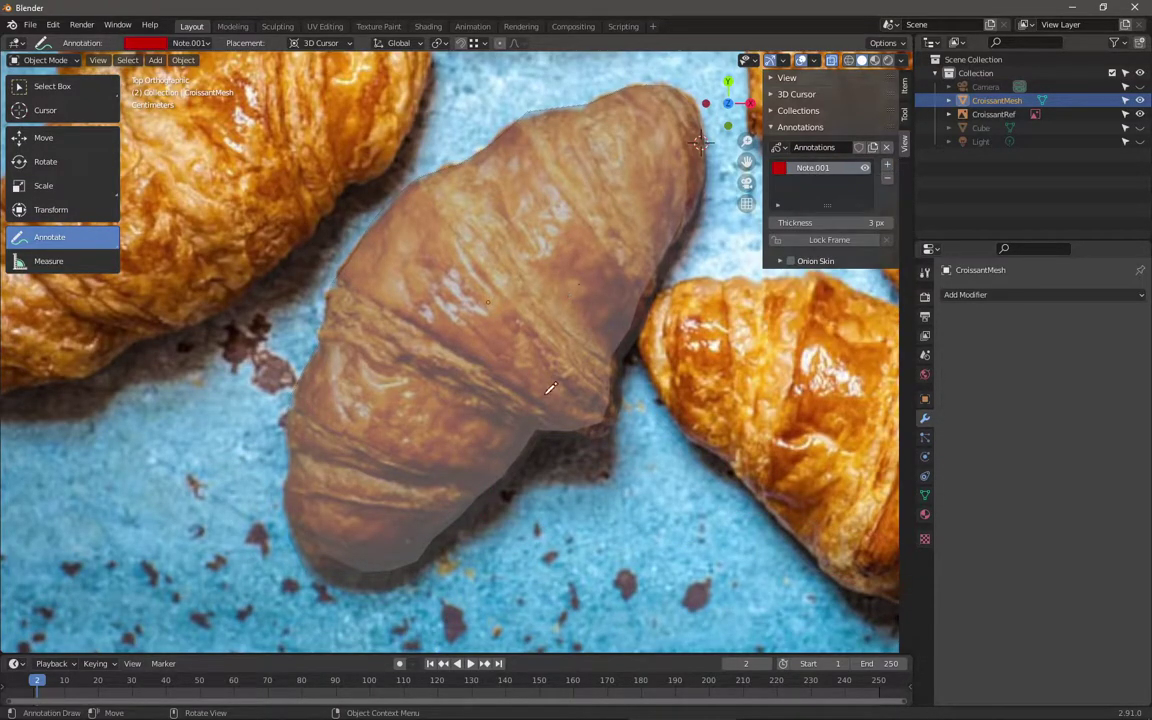
Step: Draw red annotation strokes diagonally across the croissant's middle, then hide the note
mouse_move(597, 418)
left_mouse_down()
mouse_move(445, 277)
mouse_move(579, 384)
mouse_move(388, 217)
left_mouse_up()
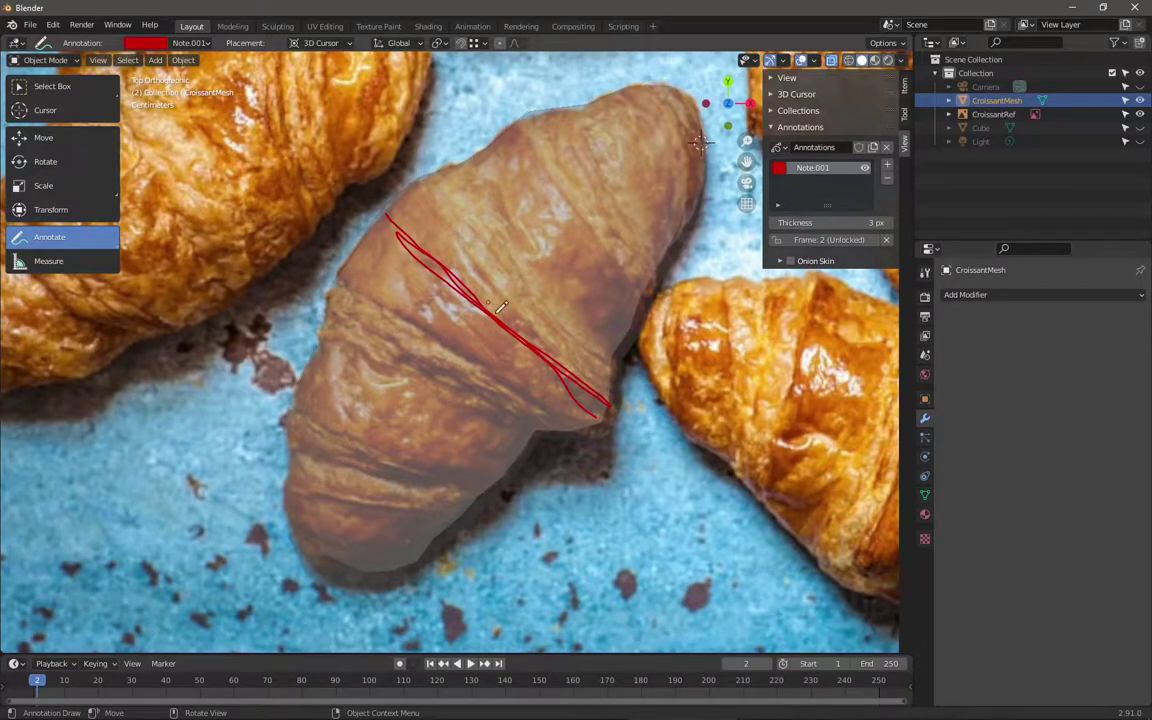
left_click(865, 168)
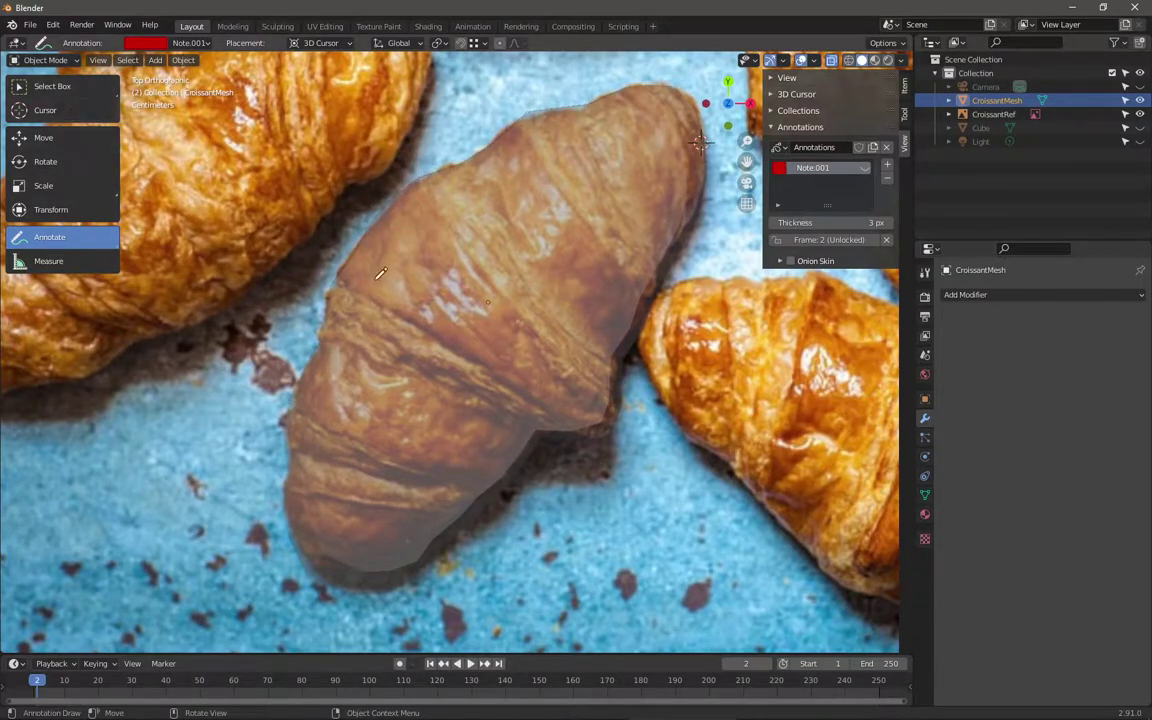
key("t")
key("n")
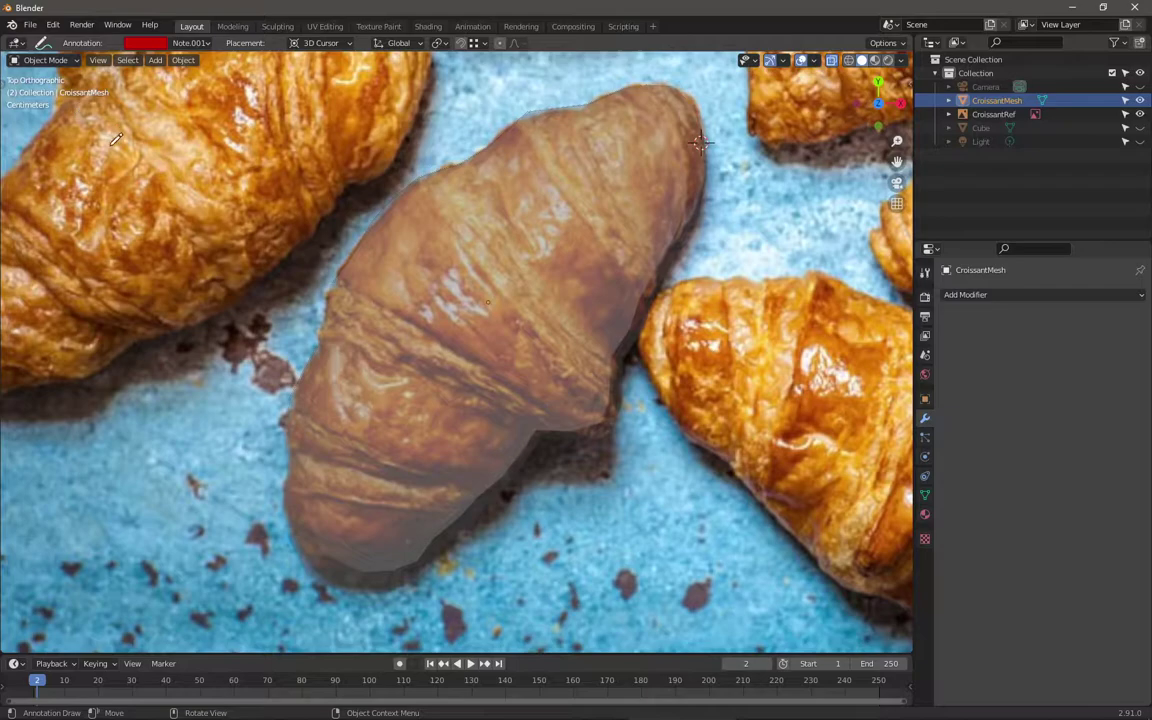
Step: Return to the Select Box tool
key("t")
left_click(56, 90)
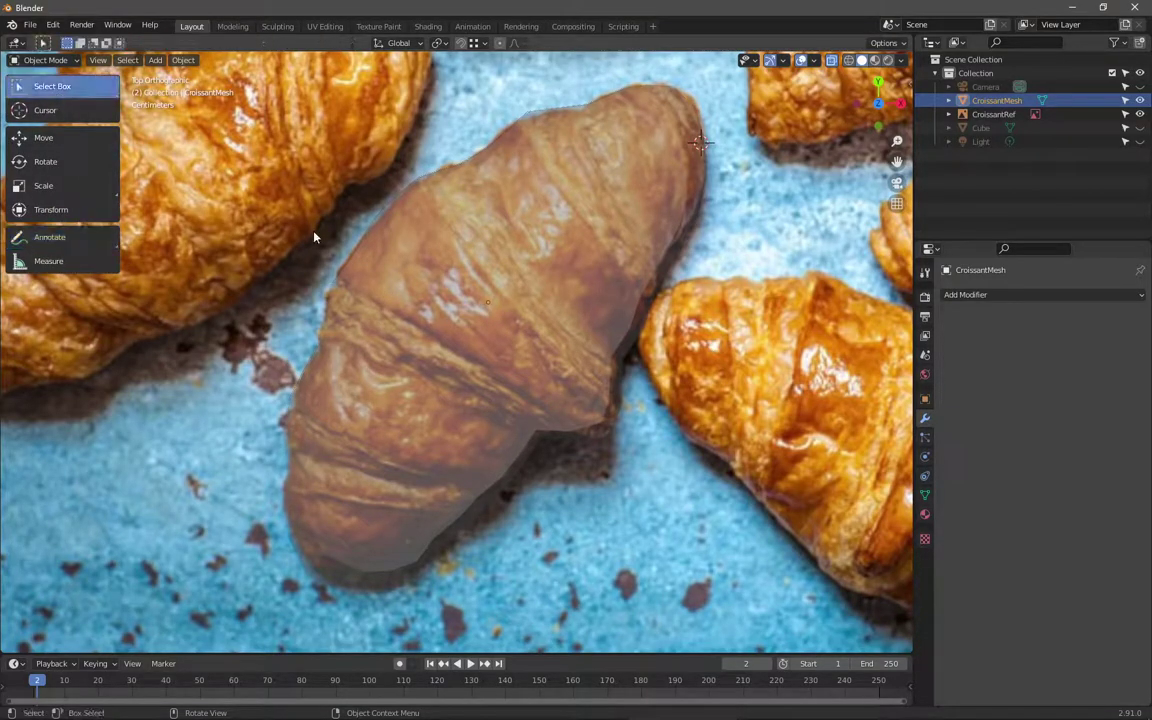
key("t")
Step: Review the available transform orientations and set the transform orientation to Local
left_click(398, 43)
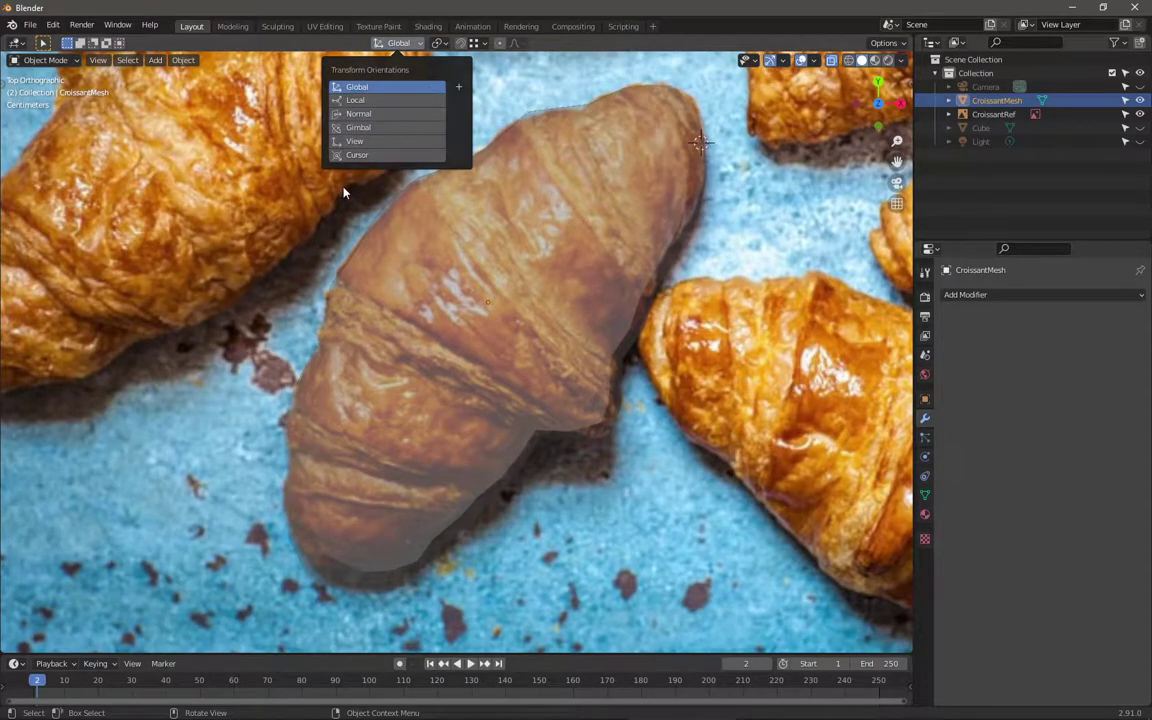
left_click(369, 92)
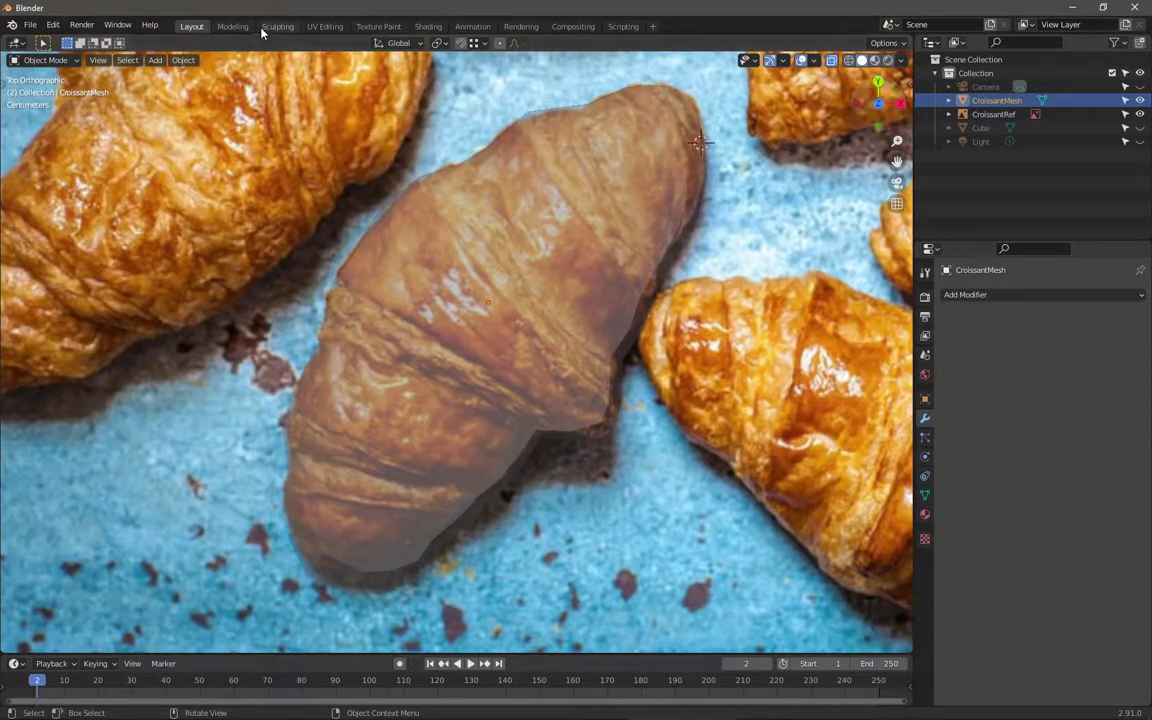
left_click(385, 43)
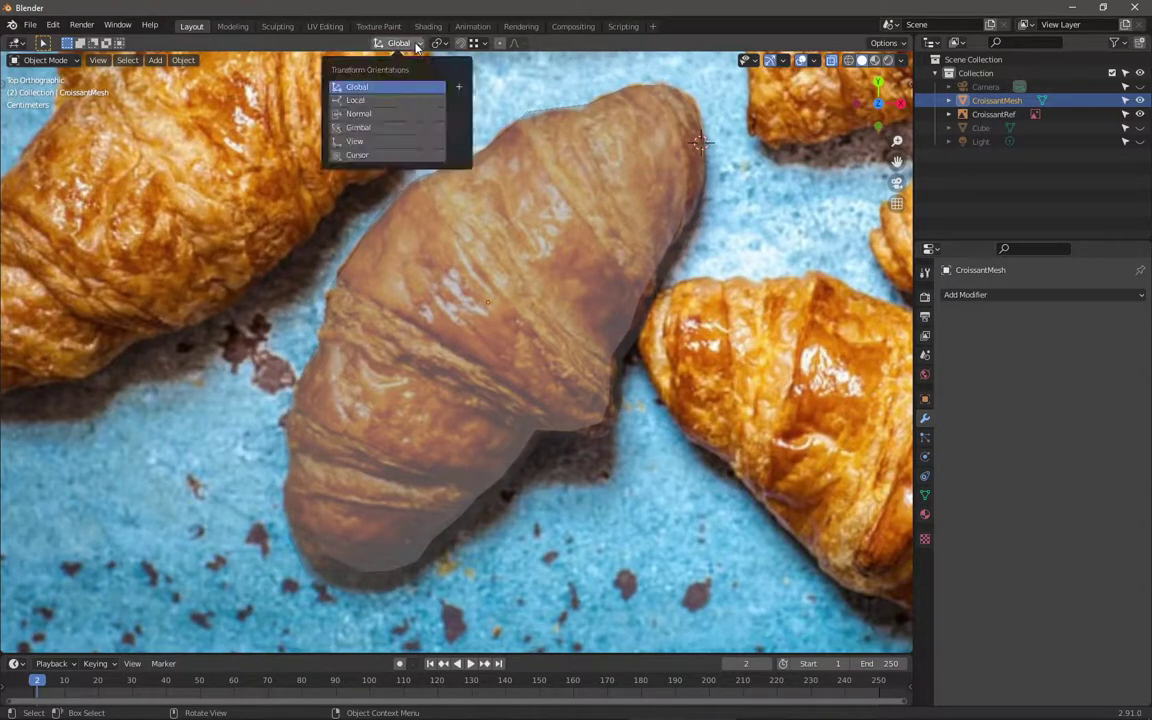
left_click(408, 101)
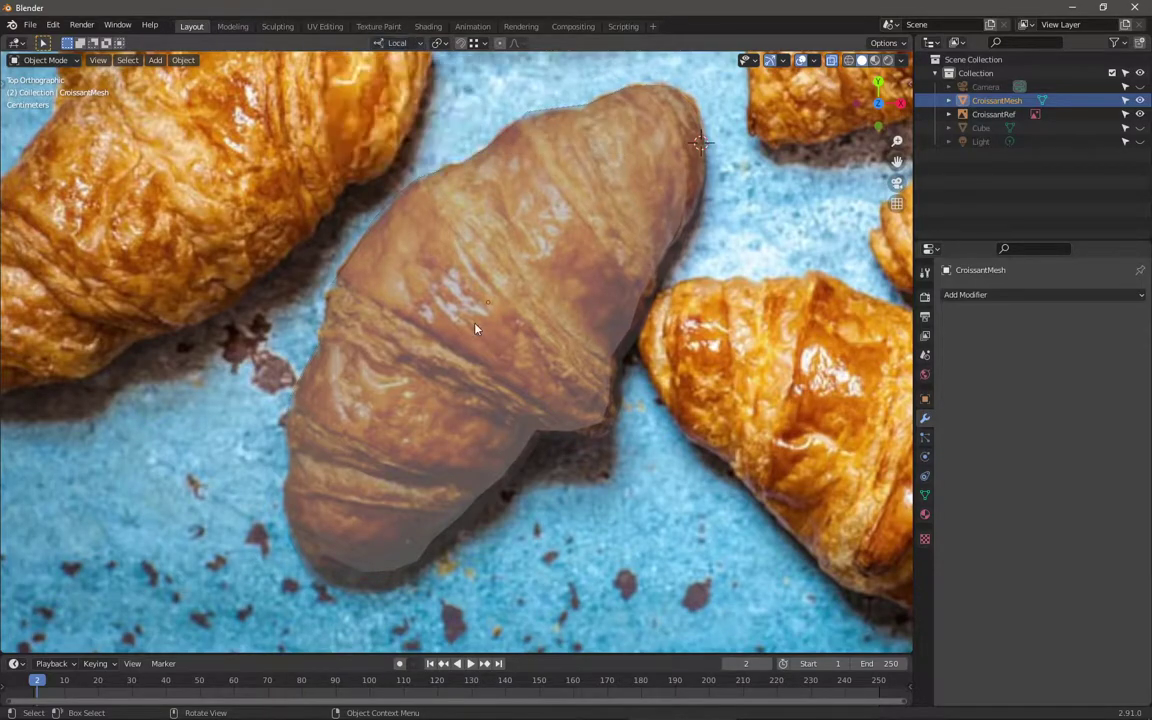
left_click(487, 337)
left_click(534, 359)
Step: Enter edit mode on CroissantMesh and turn X-ray off so the slab's faces display as solid
key("Tab")
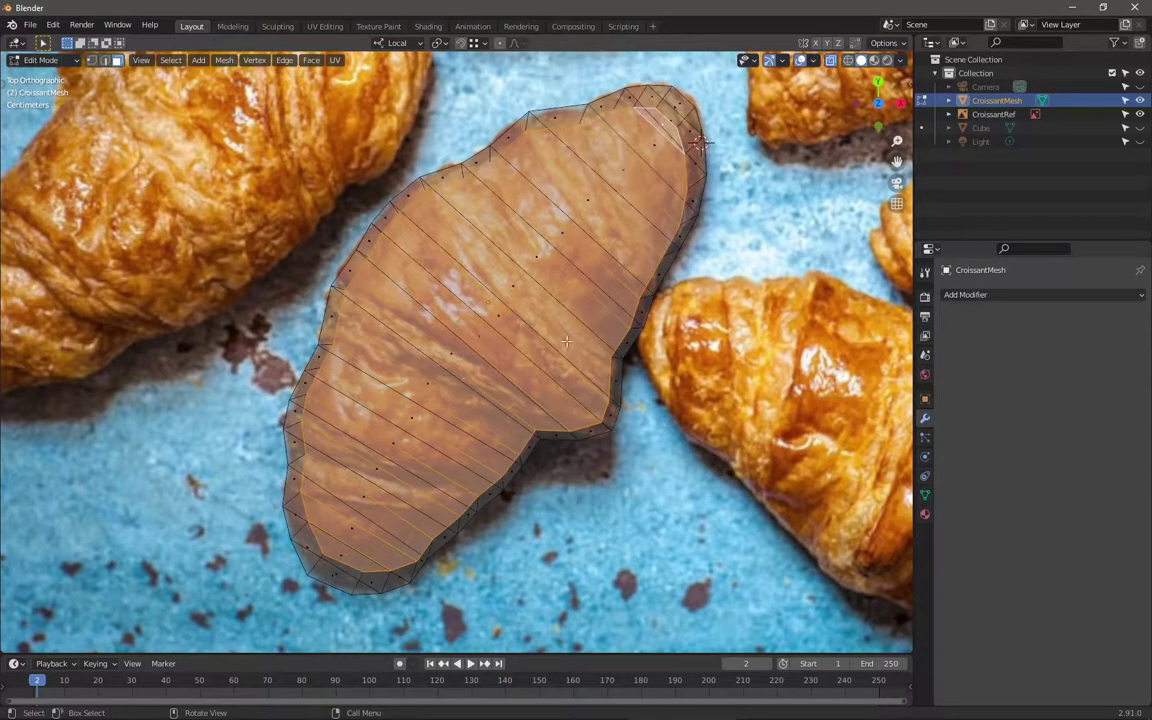
key("a")
key("alt+z")
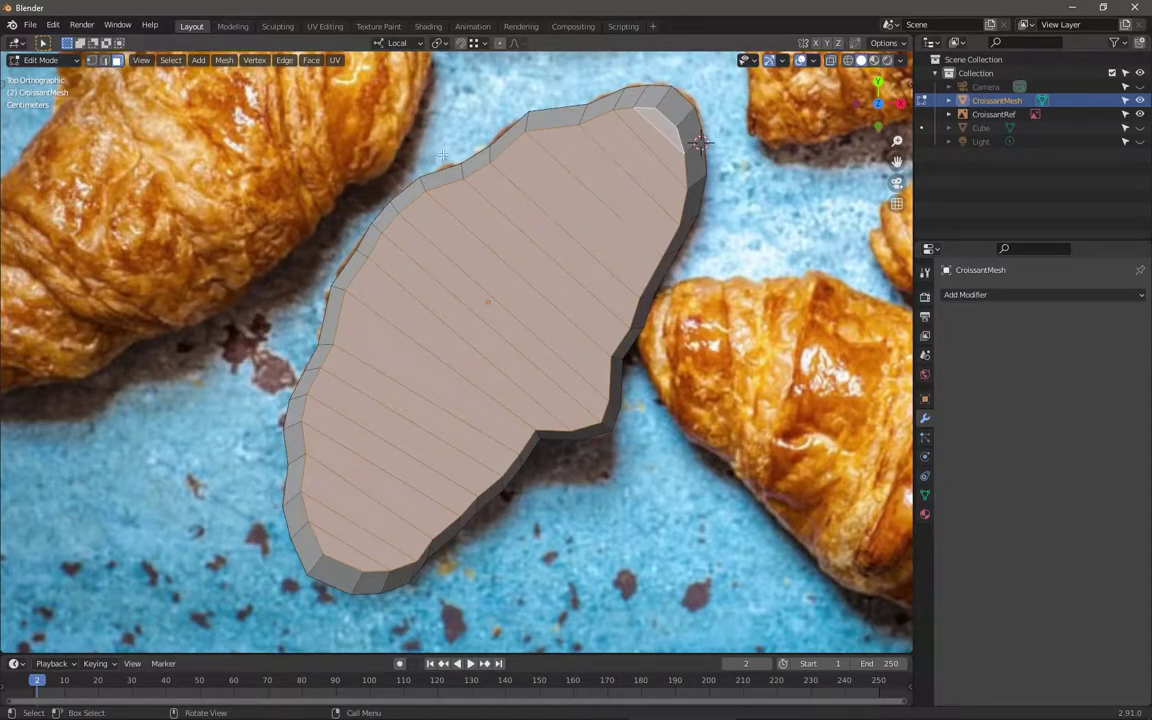
key("alt+z")
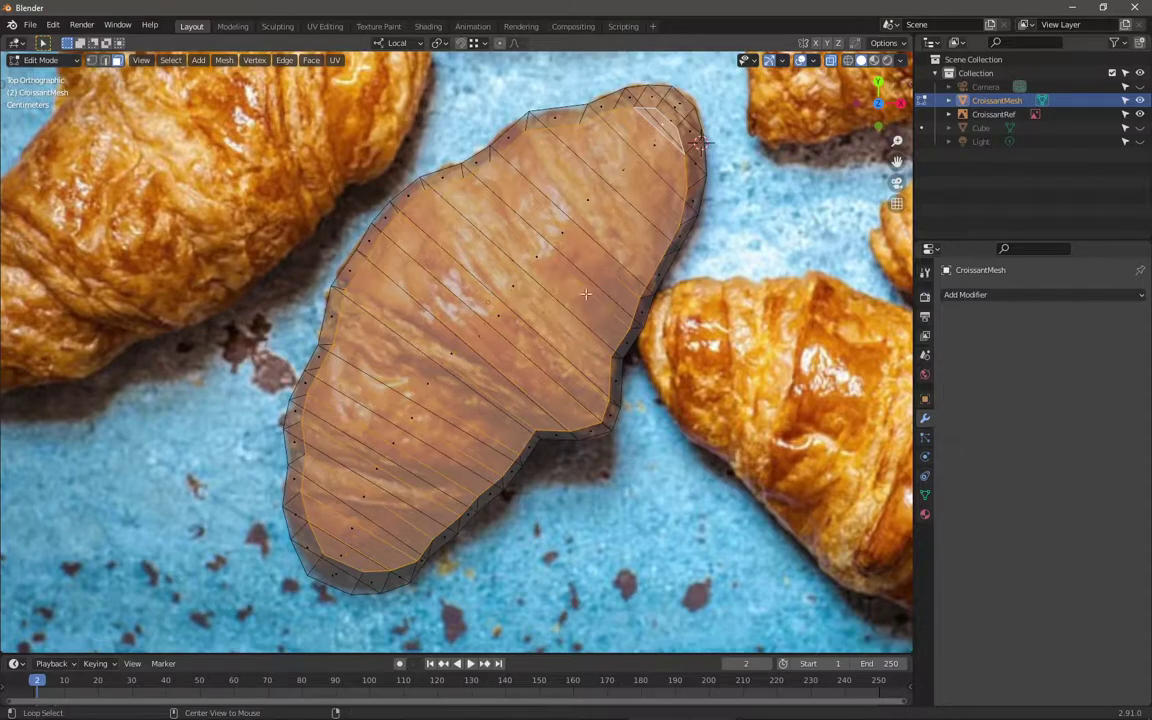
key("alt+z")
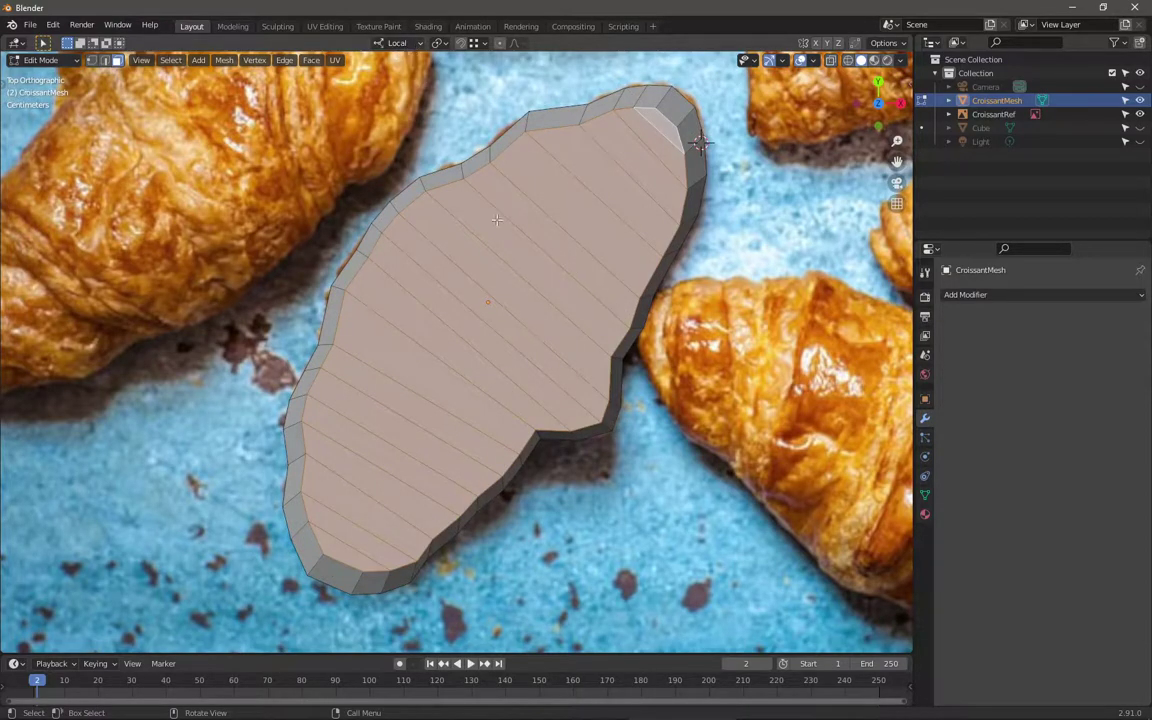
Step: Try scaling the slab's top faces to about 0.91 along the local Y axis
key("s")
key("x")
key("x")
key("y")
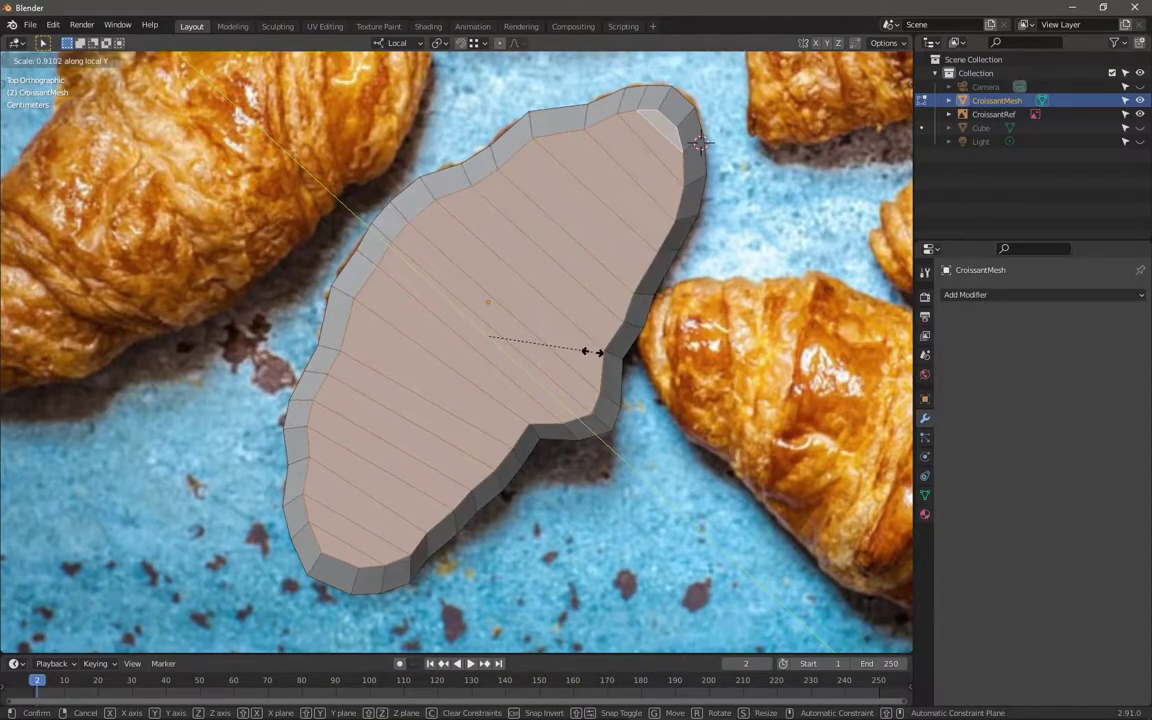
left_click(611, 300)
Step: Select only the long narrow face running across the middle of the slab's top
left_click(548, 401)
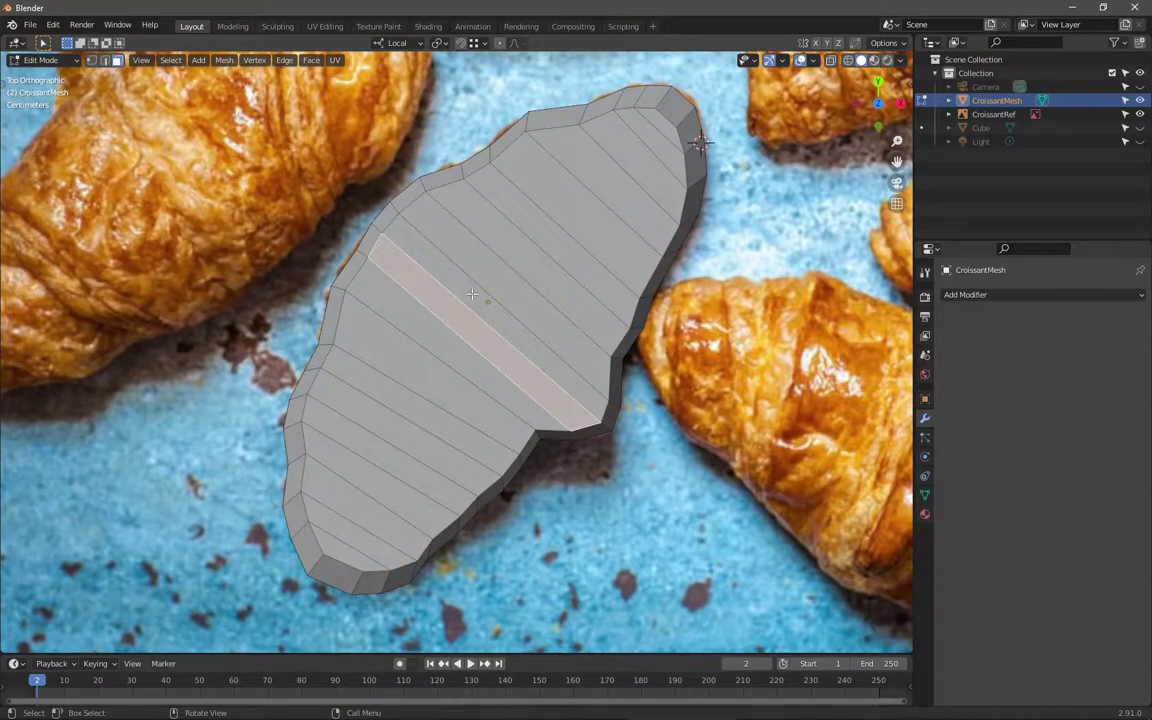
key("Tab")
key("Tab")
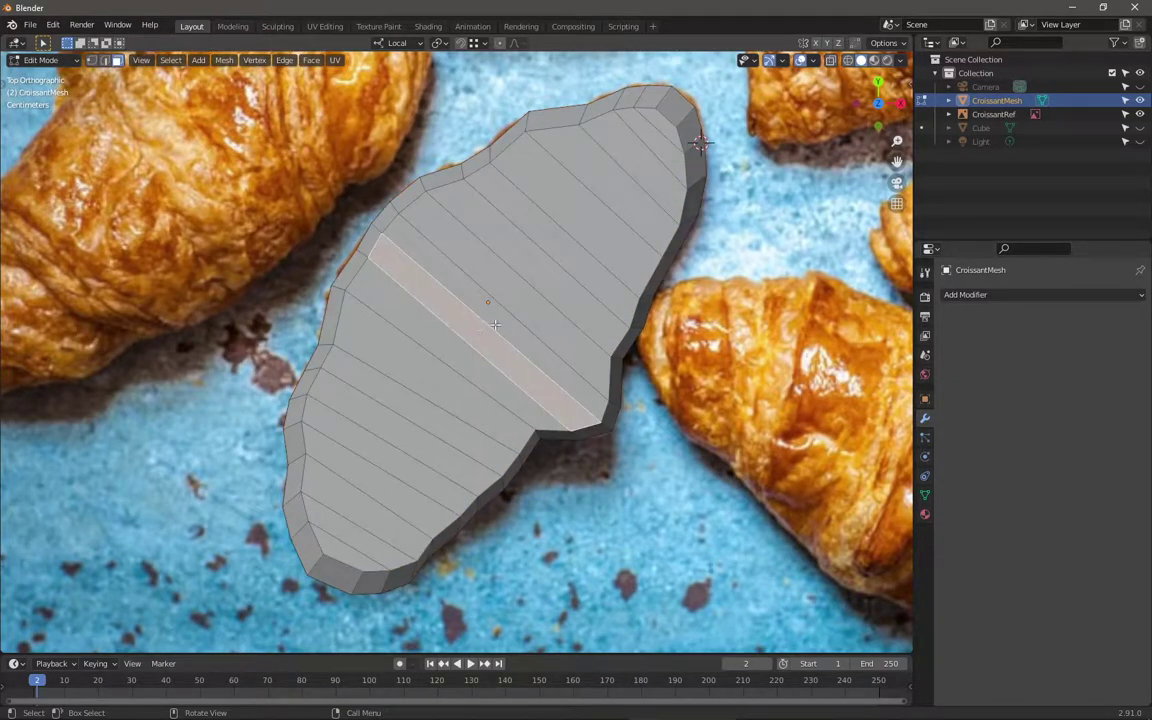
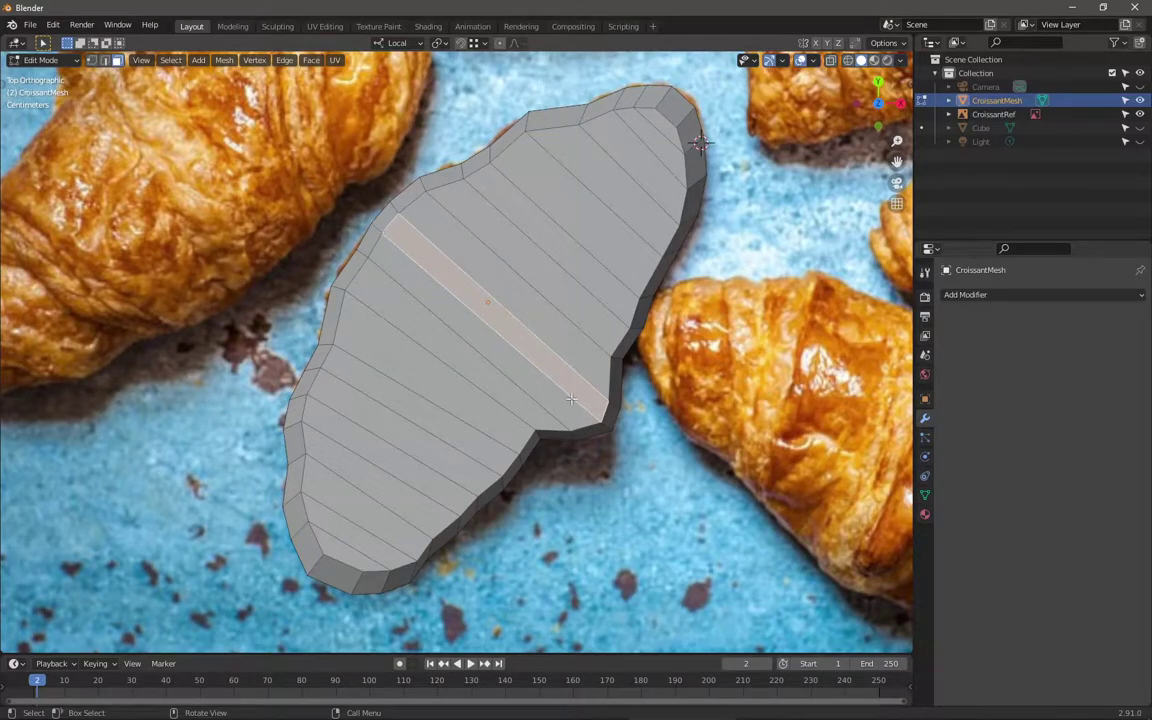
Step: Select the single edge across the middle of the slab's top and create a custom transform orientation from it
key("2")
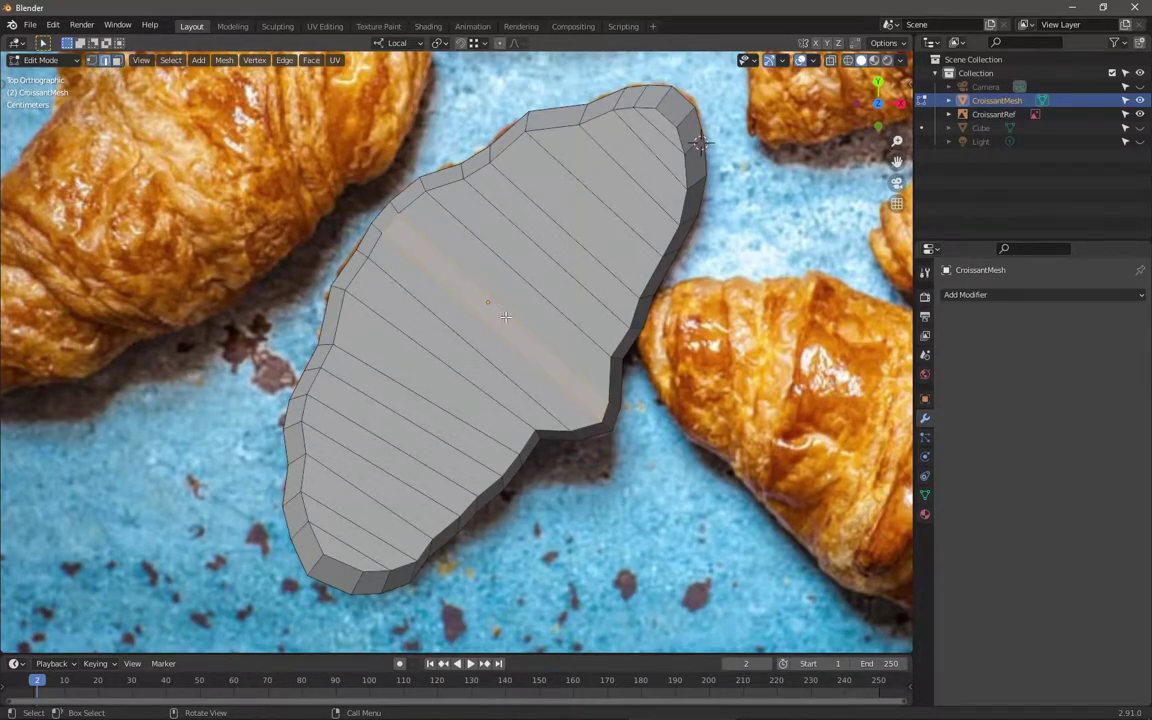
left_click(505, 303)
left_click(488, 325, "alt")
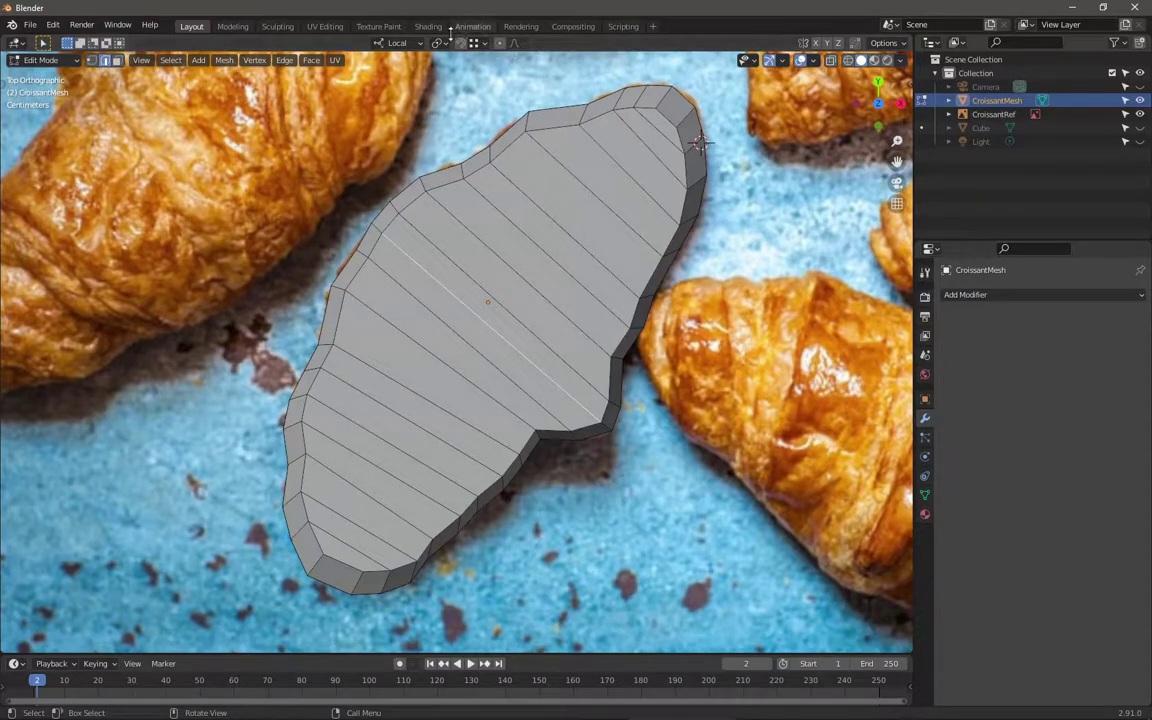
left_click(413, 44)
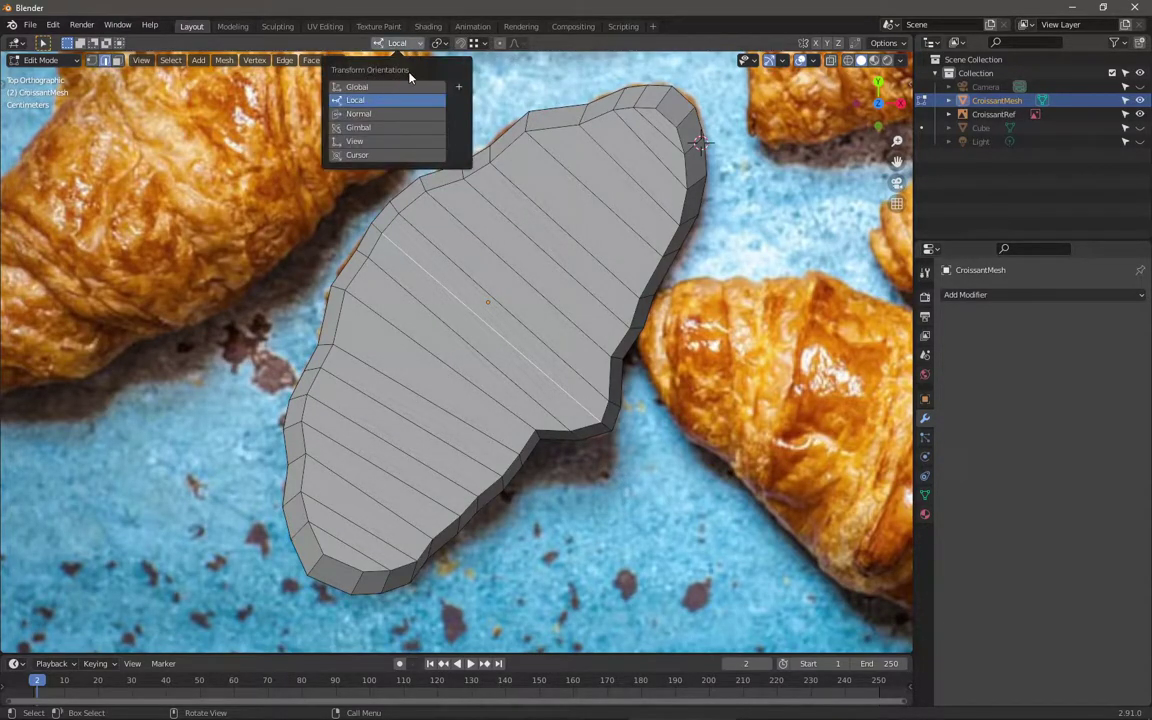
left_click(460, 89)
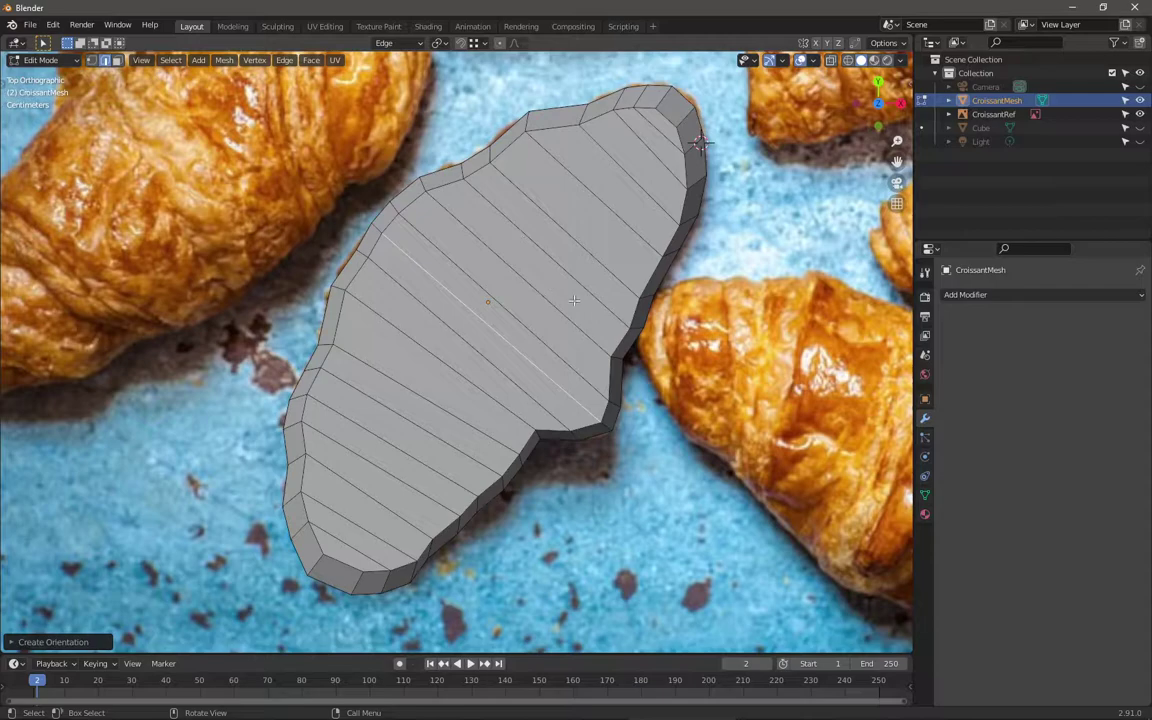
Step: Switch to face selection, pick the shortest path of top faces from one slab tip to the other, and expand the path options
key("3")
left_click(477, 303, "alt")
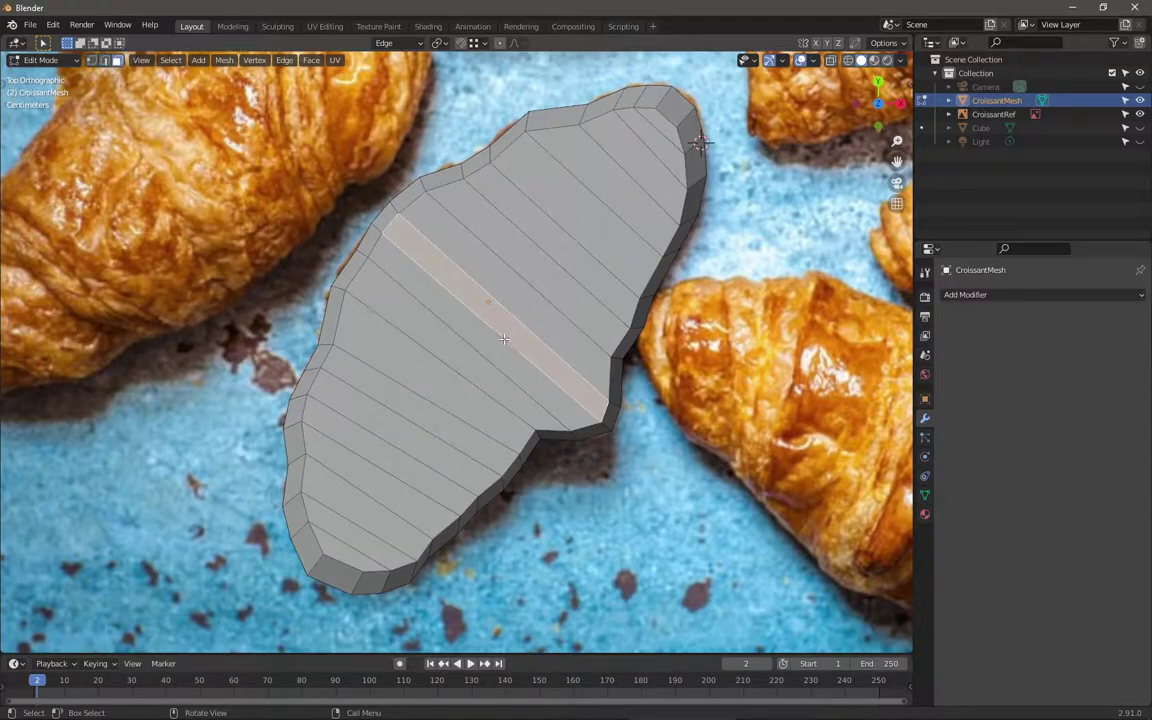
left_click(337, 558)
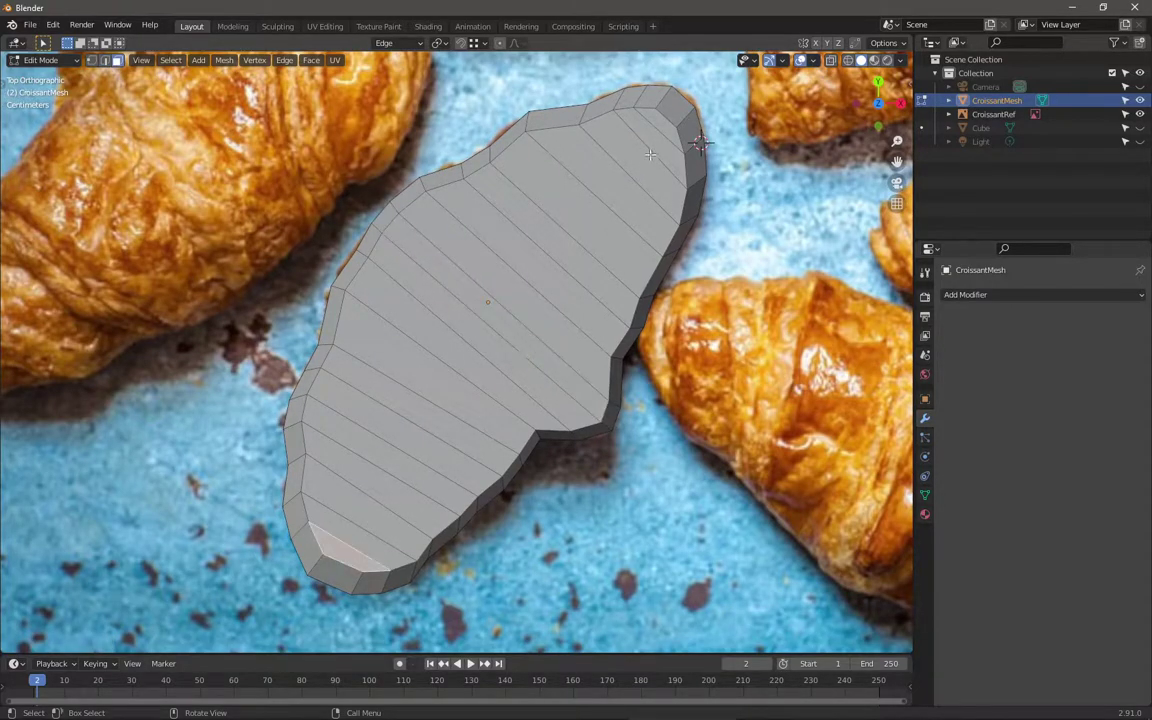
left_click(664, 124, "ctrl")
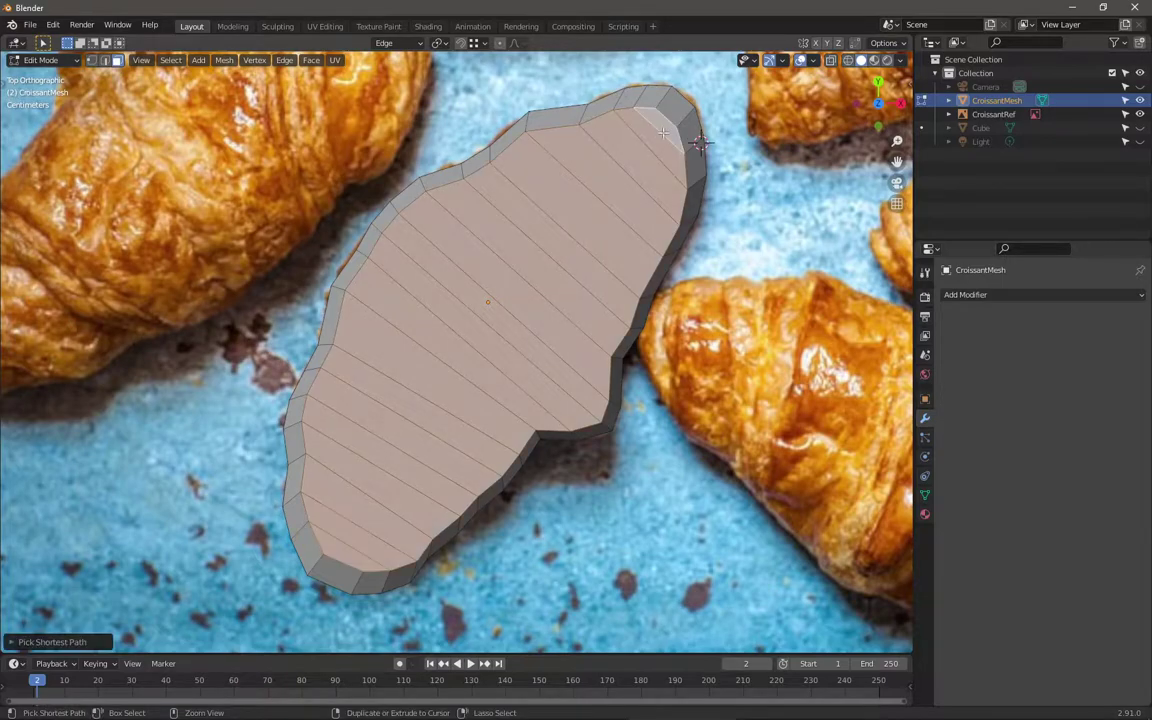
left_click(58, 643)
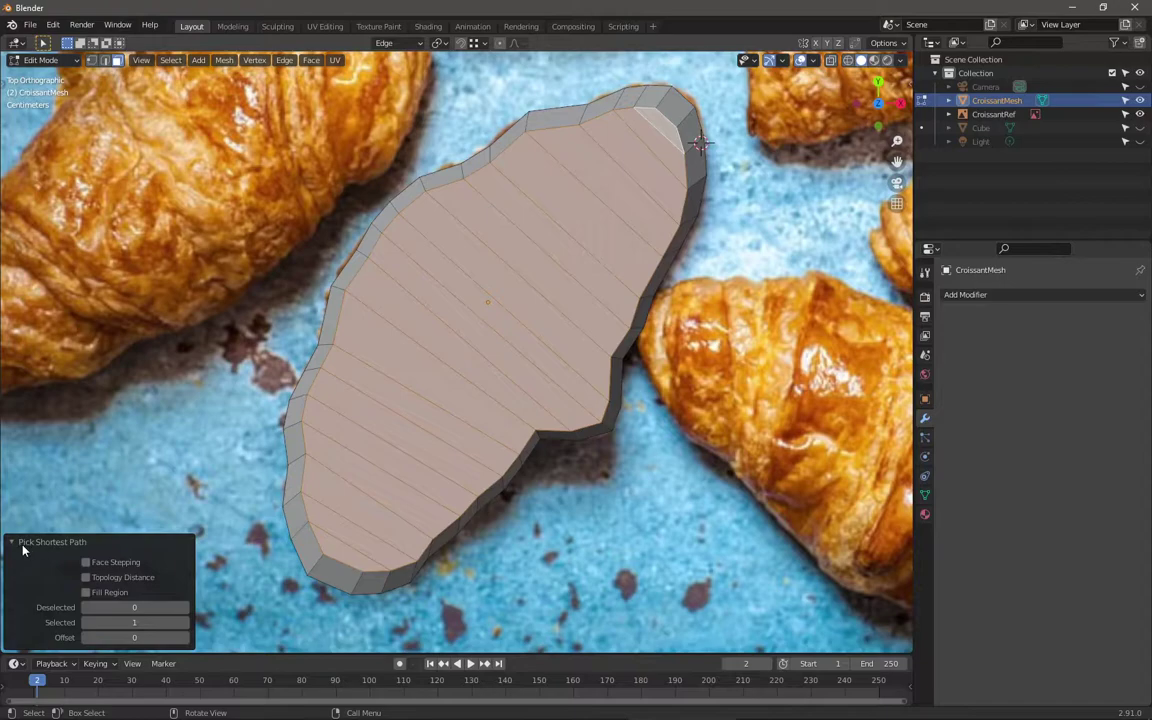
Step: Try picking the shortest path of side faces from the slab's lower tip along its outer rim towards the upper end
left_click(346, 563)
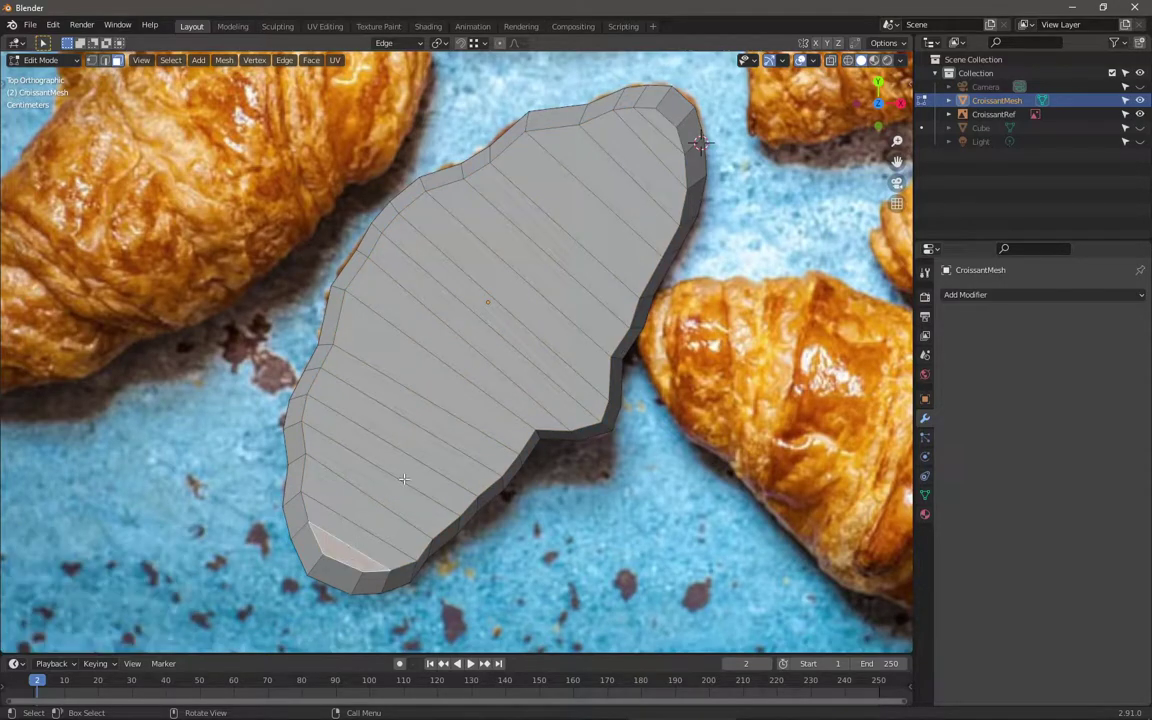
left_click(305, 548)
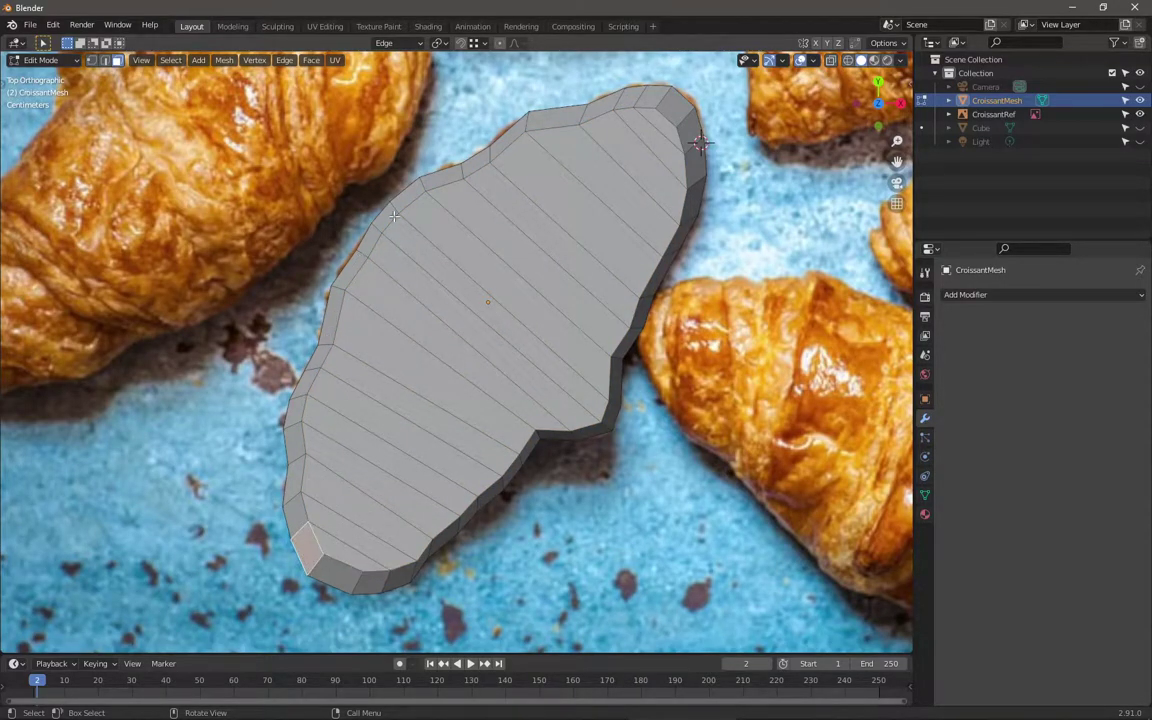
left_click(537, 112, "ctrl")
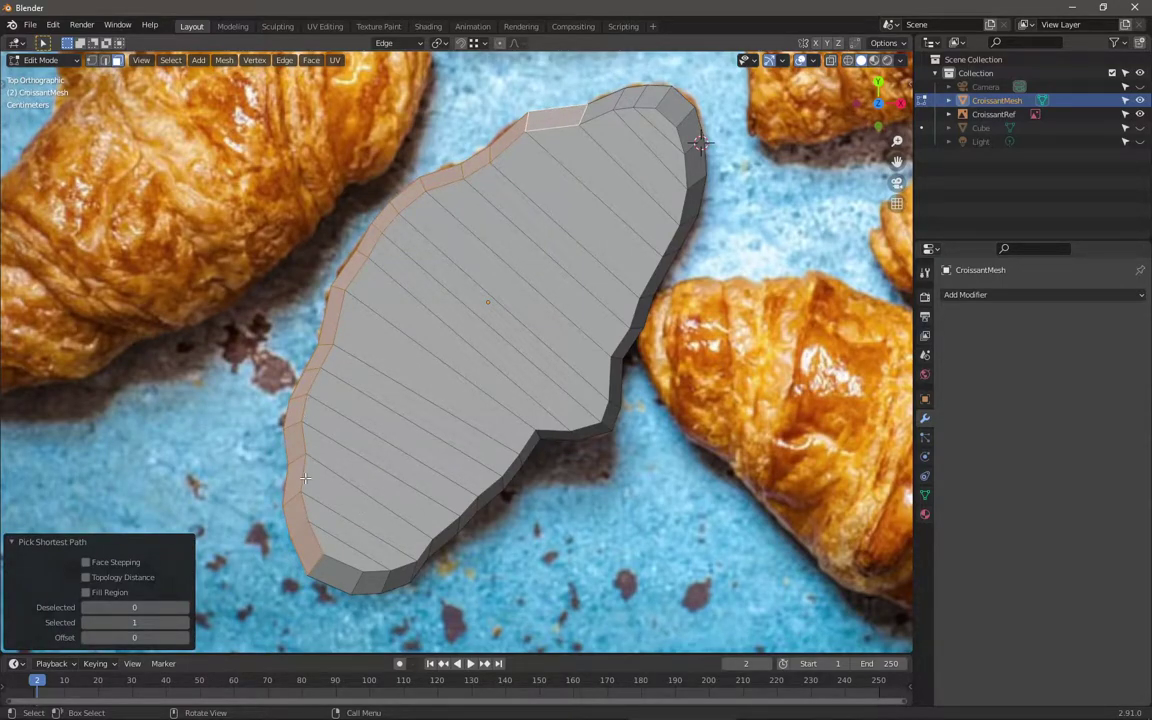
Step: Select all the slab's top faces from tip to tip and scale them to about 0.914 along the custom Edge Y axis
left_click(684, 126)
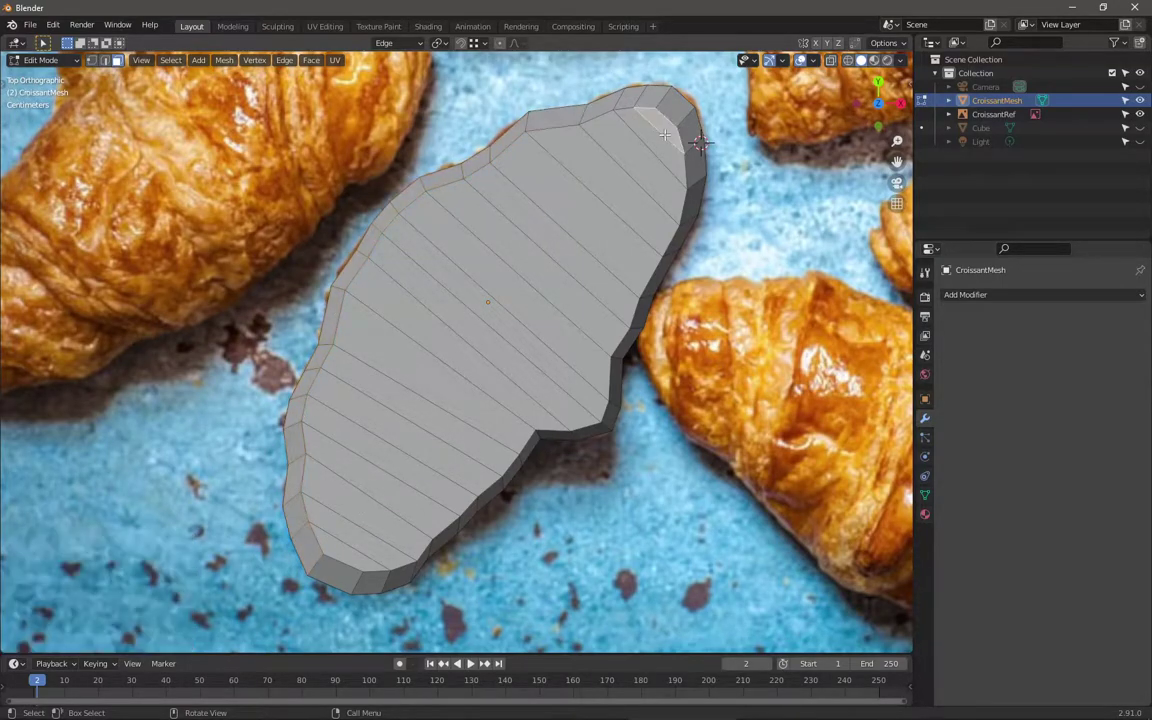
left_click(345, 543, "ctrl")
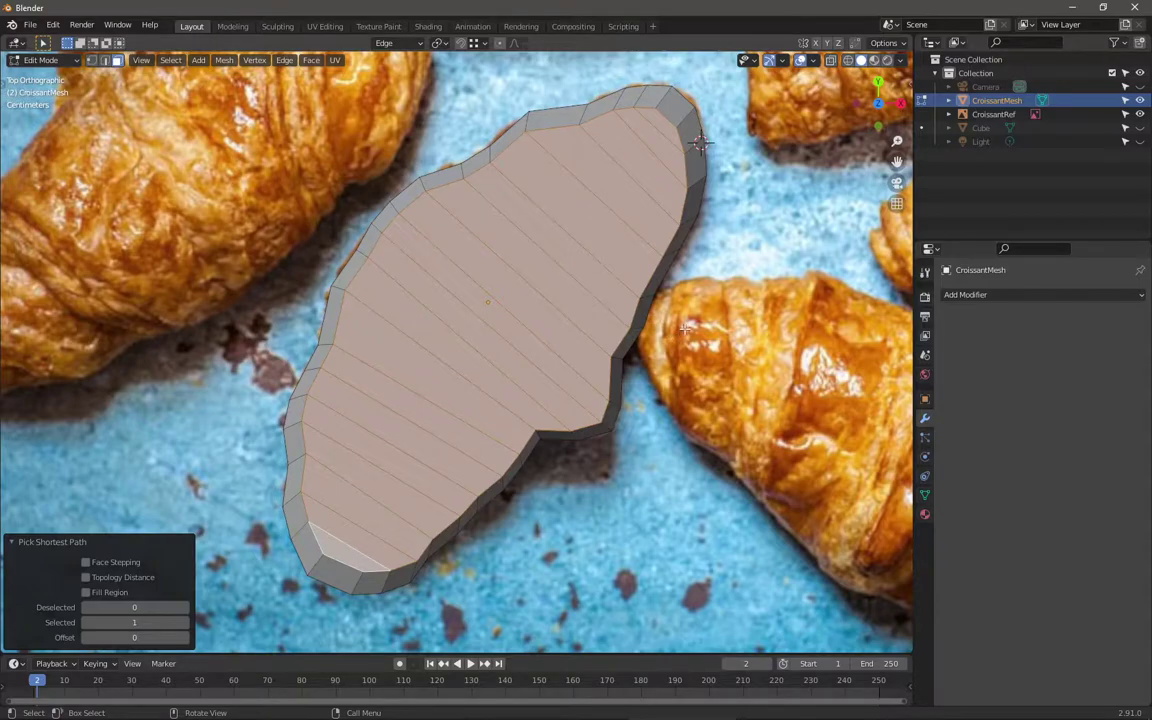
key("s")
key("x")
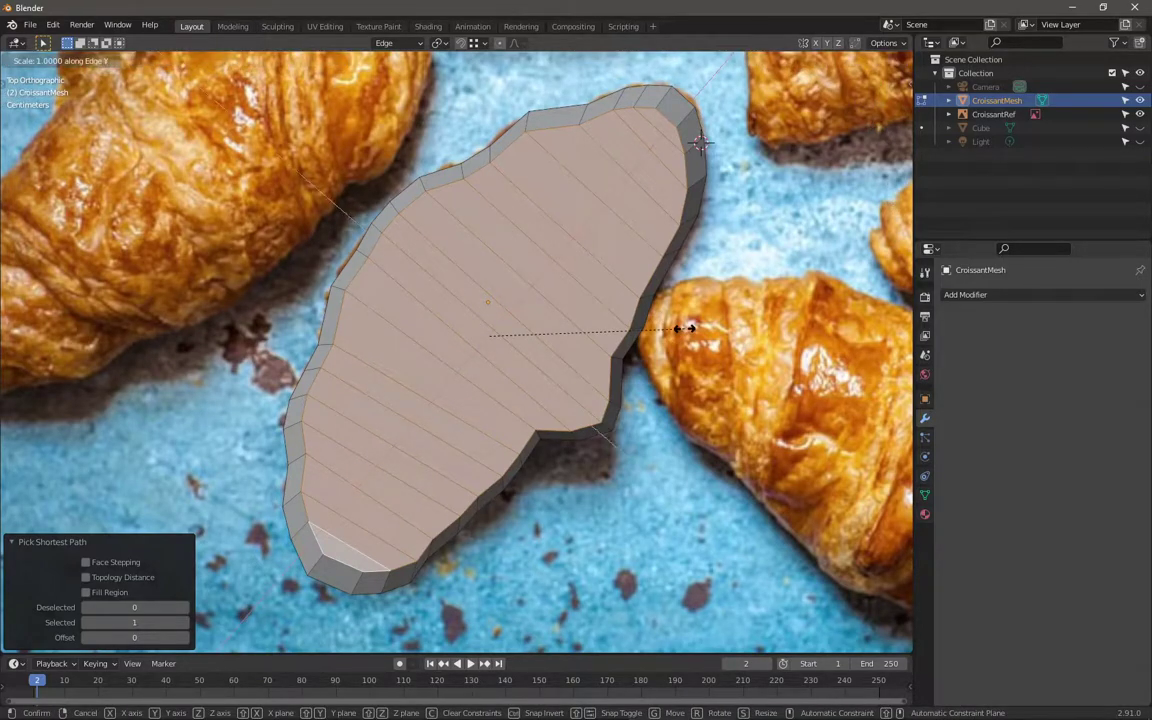
key("y")
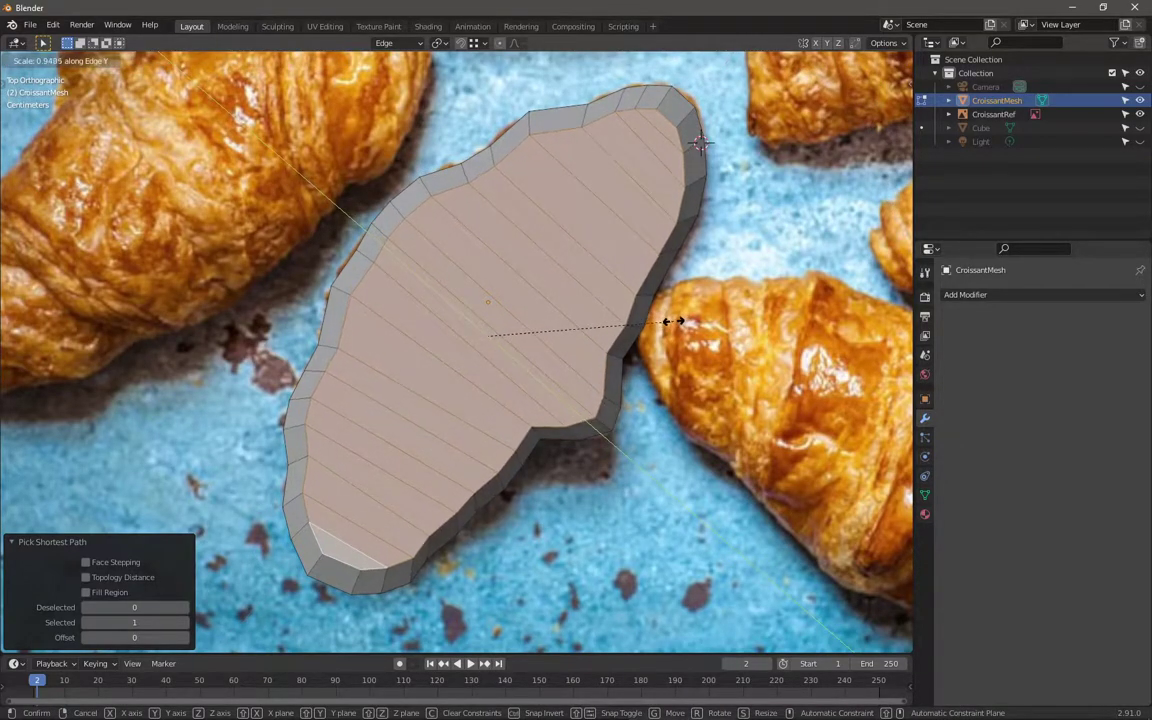
left_click(667, 316)
Step: Nudge the top faces about -0.0008 m in X and 0.0008 m in Y, and scale them to about 0.935 along Edge Y
key("g")
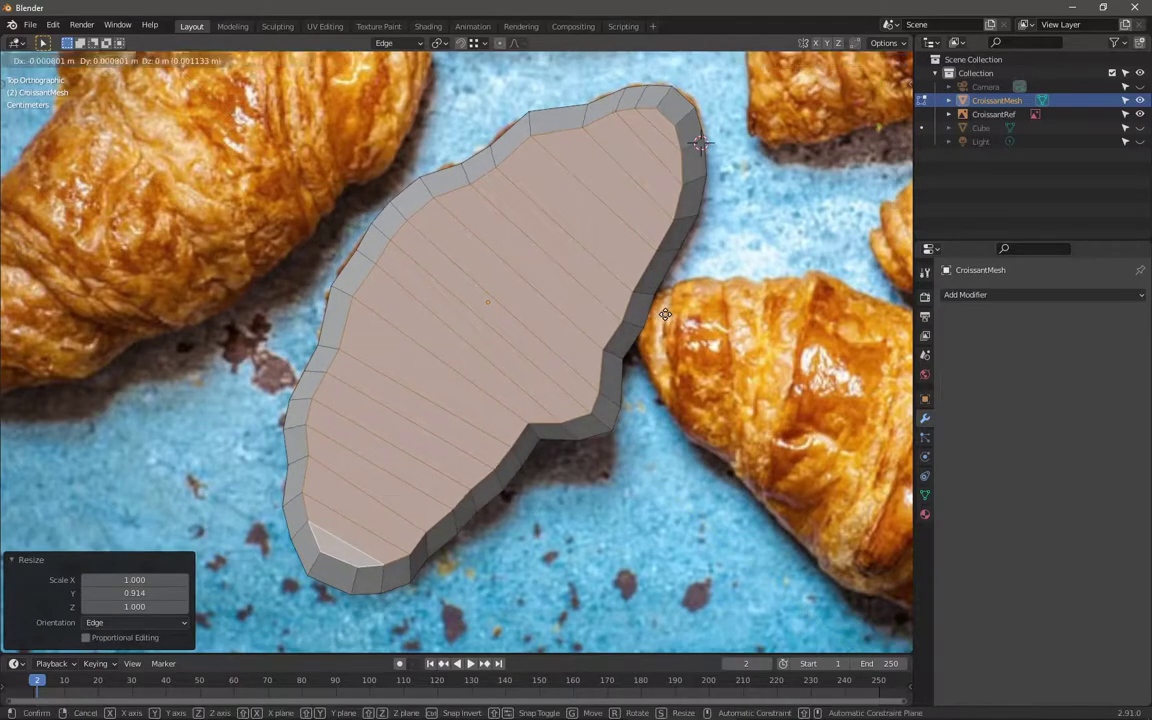
left_click(664, 316)
key("s")
key("x")
key("y")
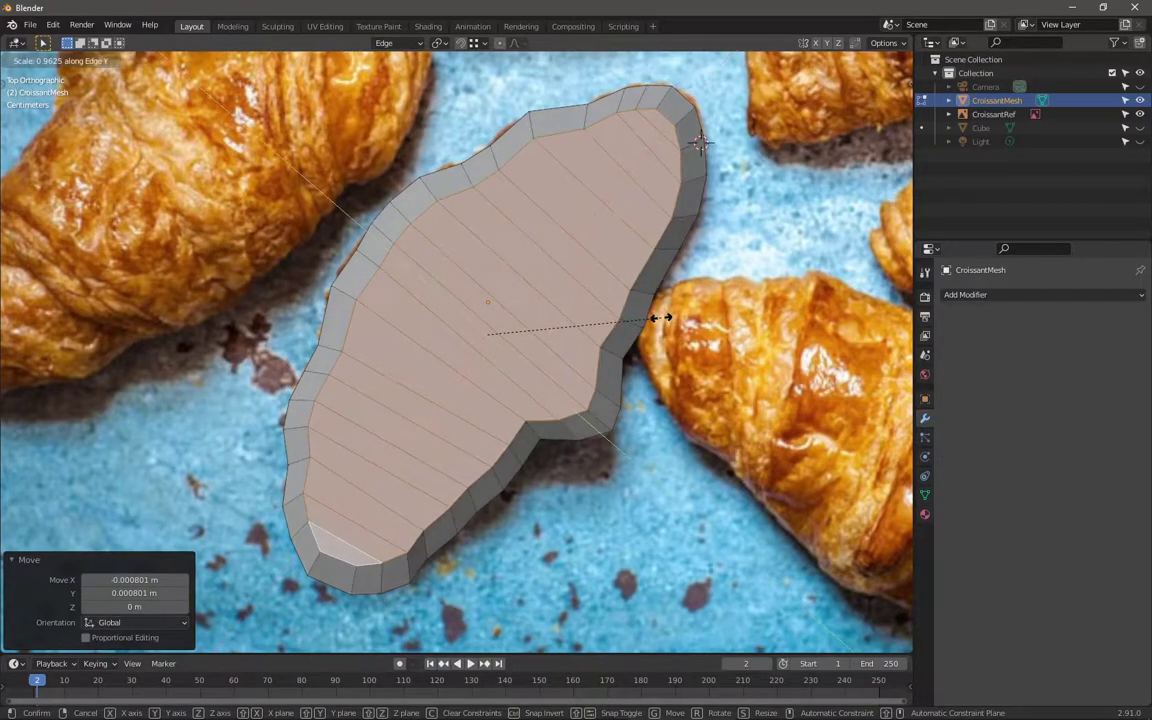
left_click(658, 312)
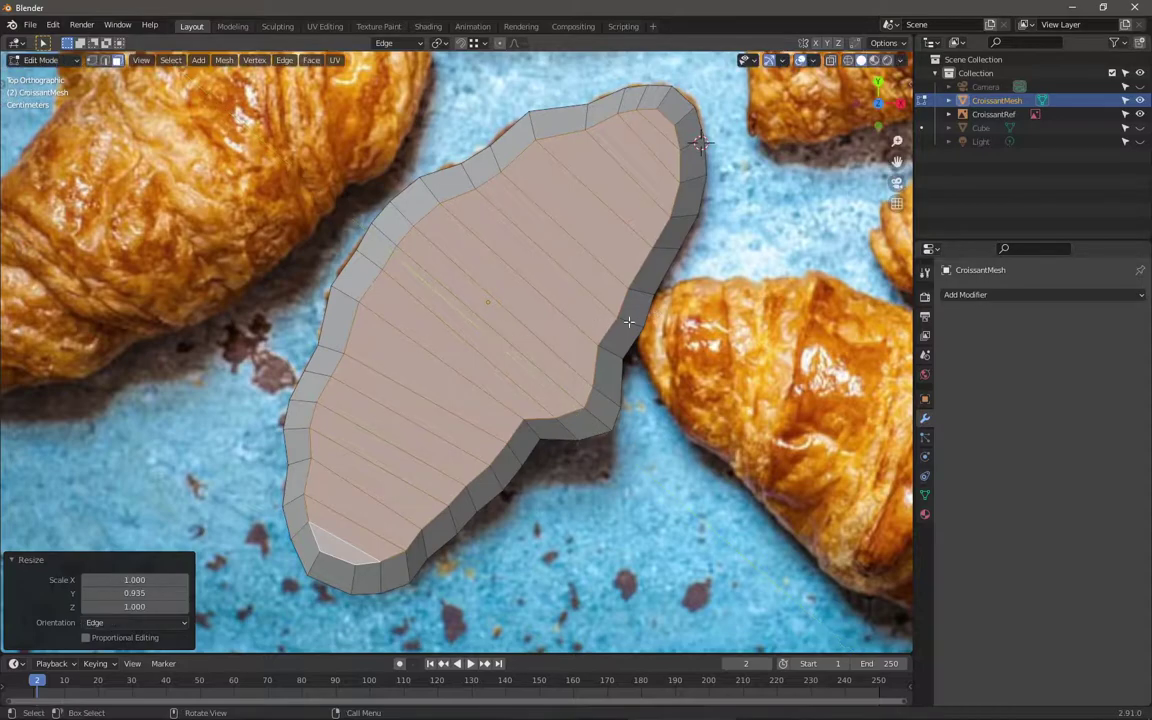
Step: Delete the custom Edge transform orientation and set the transform orientation to Local
left_click(411, 44)
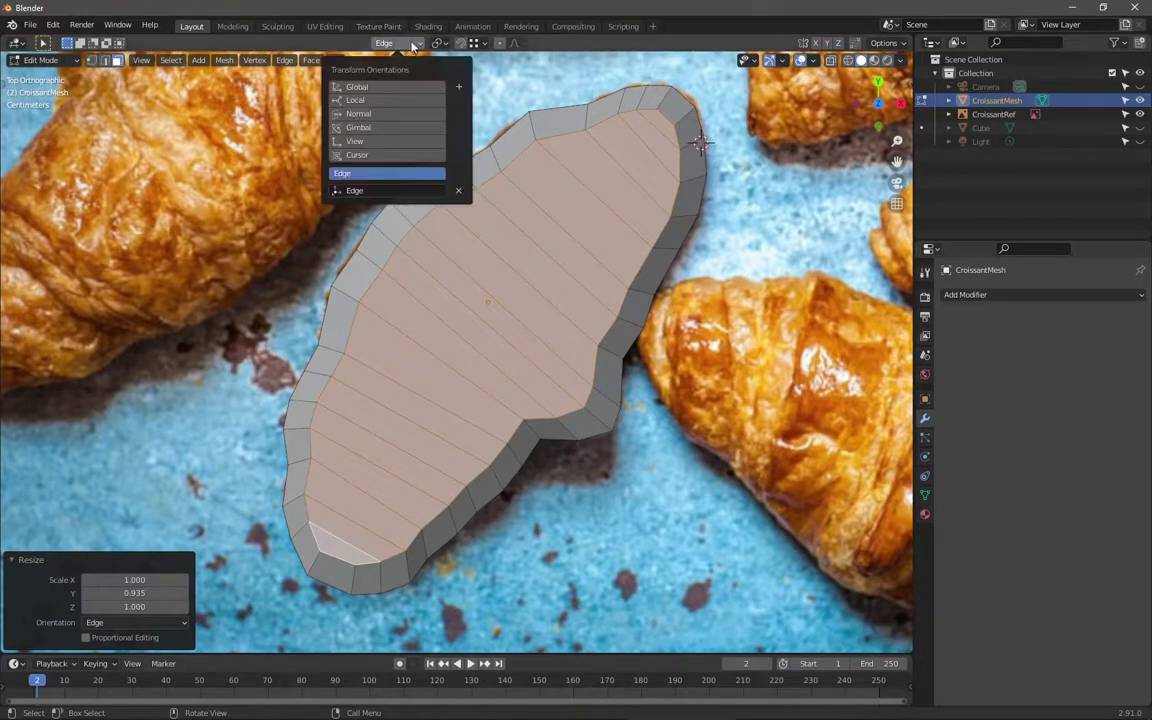
left_click(458, 190)
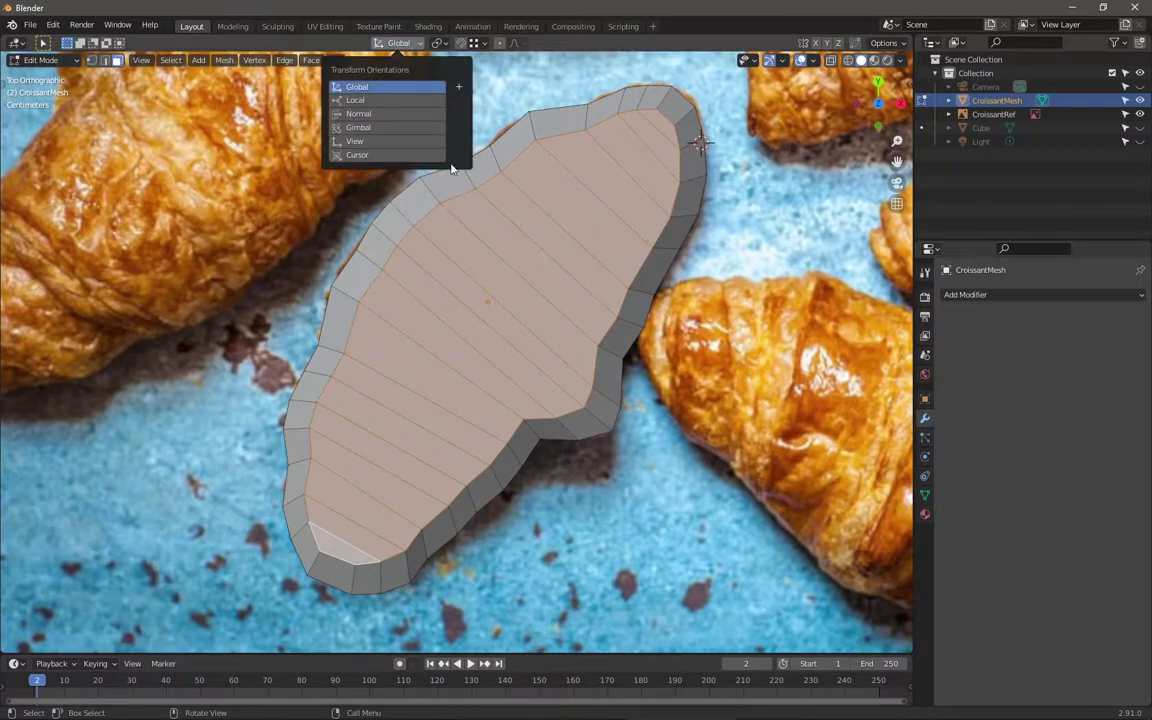
left_click(384, 100)
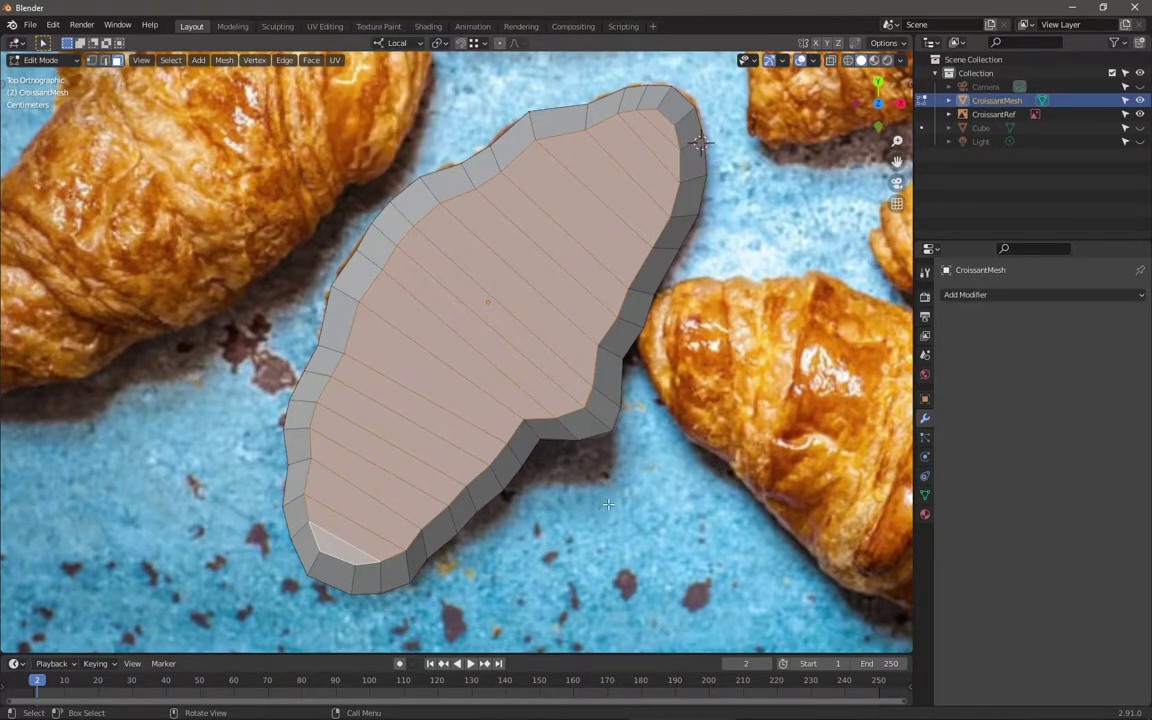
Step: Extrude the slab's top faces about 0.0139 m upward along local Z
middle_click_drag(608, 504, 568, 275)
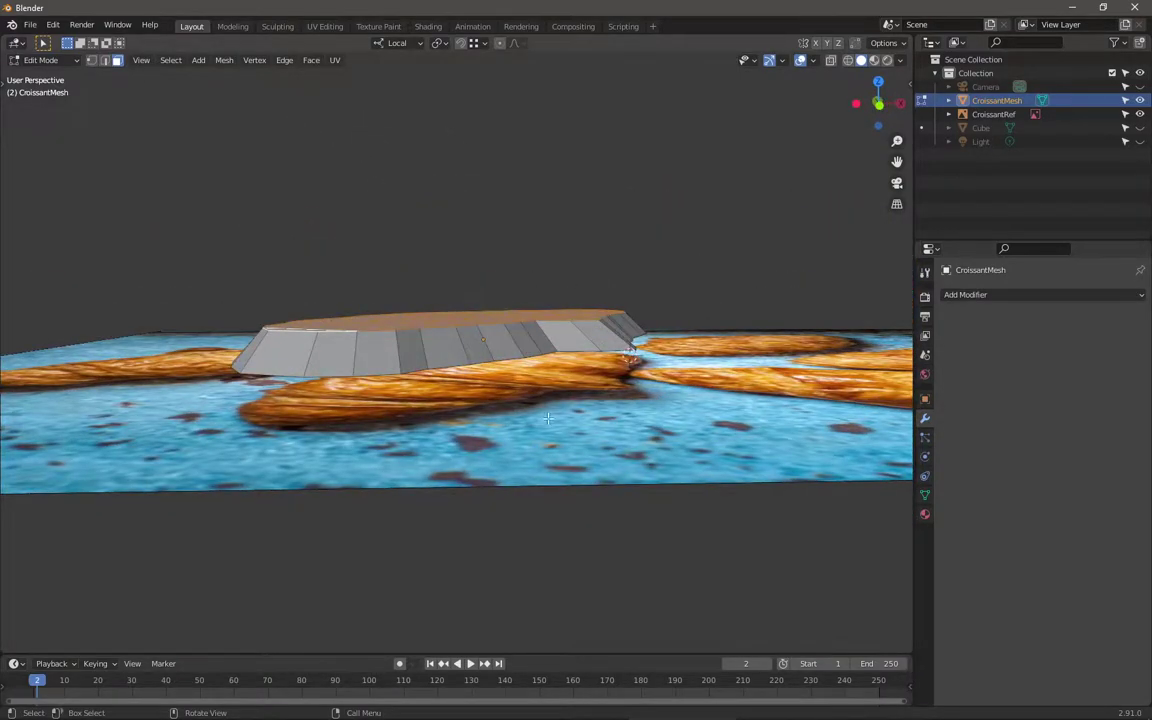
middle_click_drag(548, 418, 697, 430)
key("e")
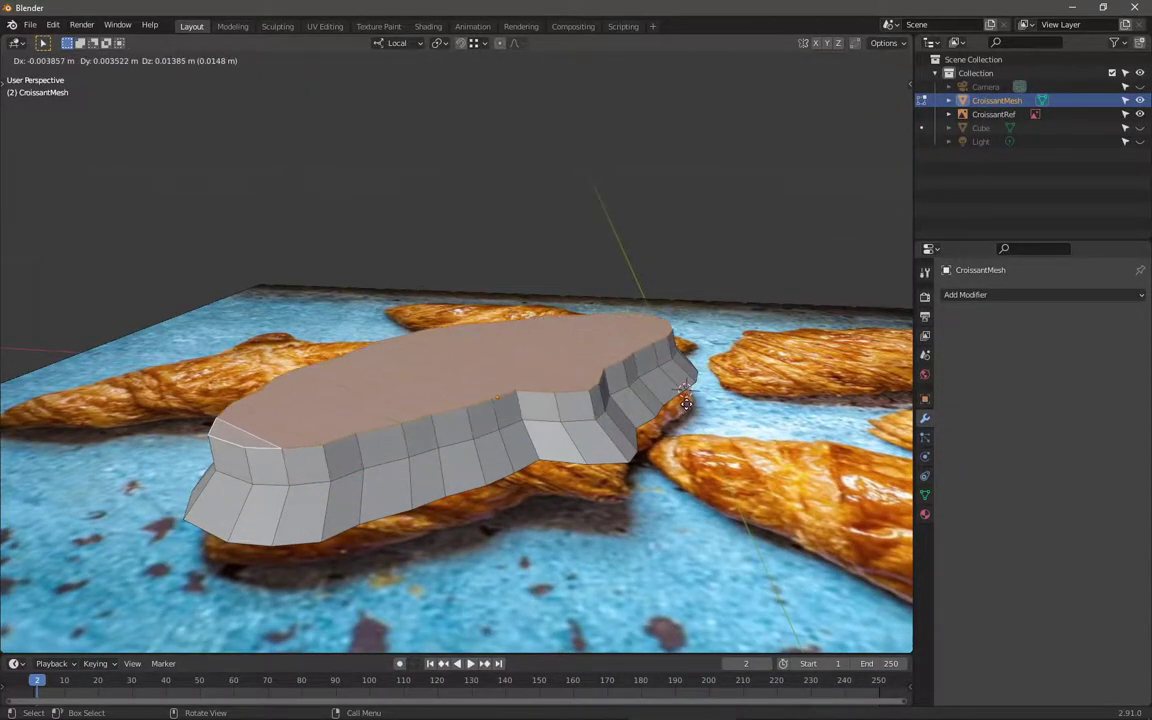
key("z")
key("z")
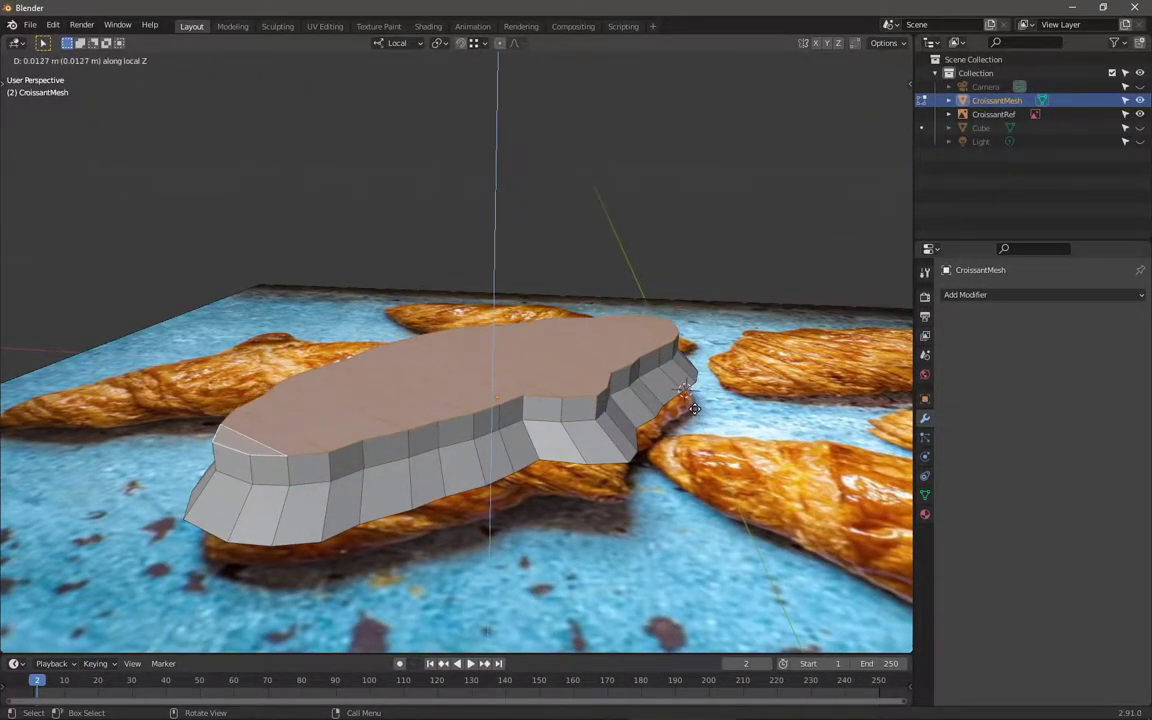
left_click(692, 398)
middle_click_drag(692, 398, 489, 463)
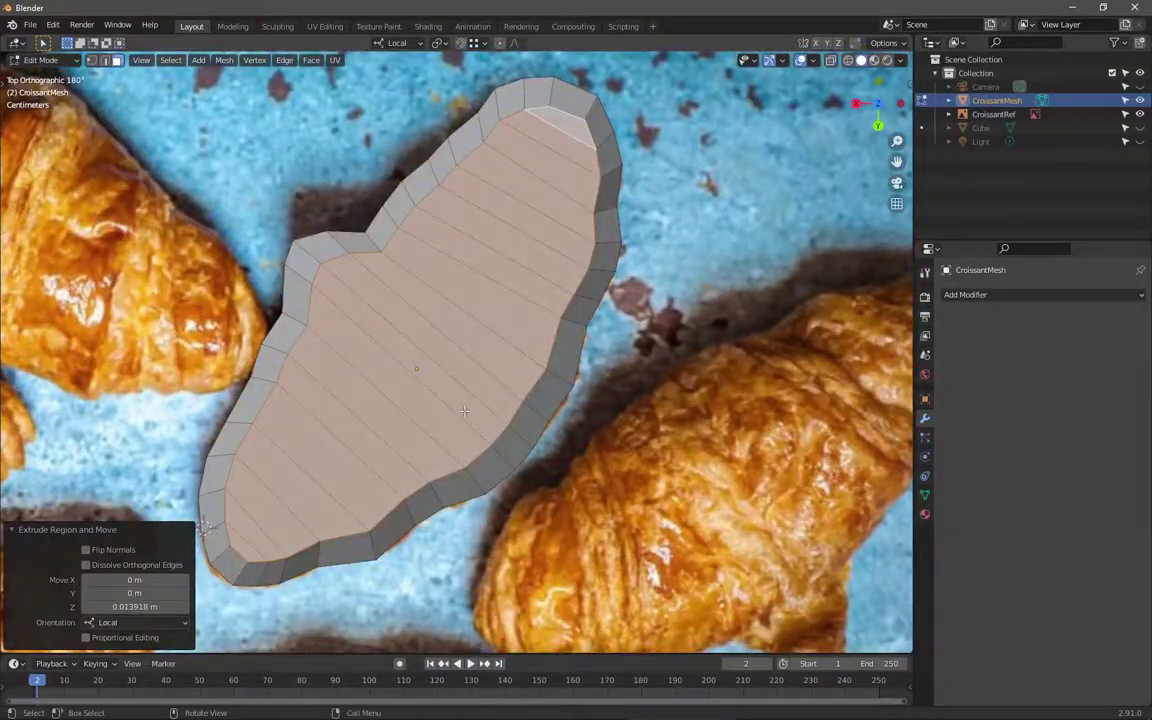
Step: Scale the extruded top faces to about 0.764 along local Y and about 0.894 along local X
key("s")
key("x")
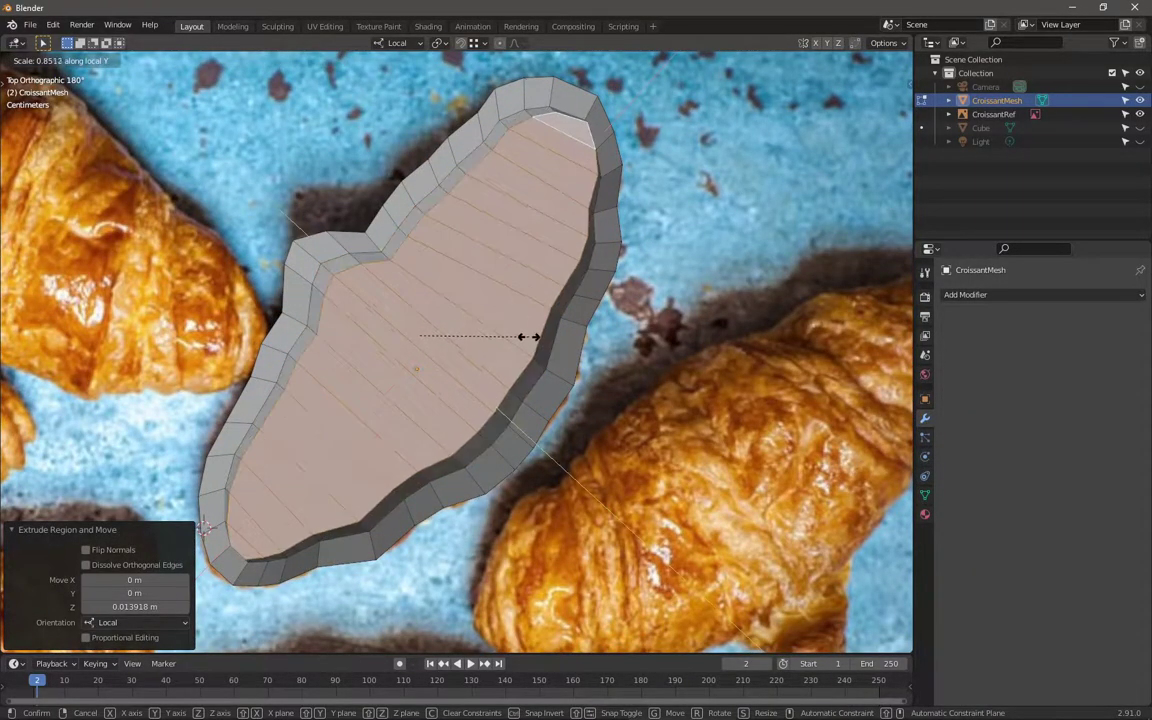
left_click(530, 330)
key("s")
key("x")
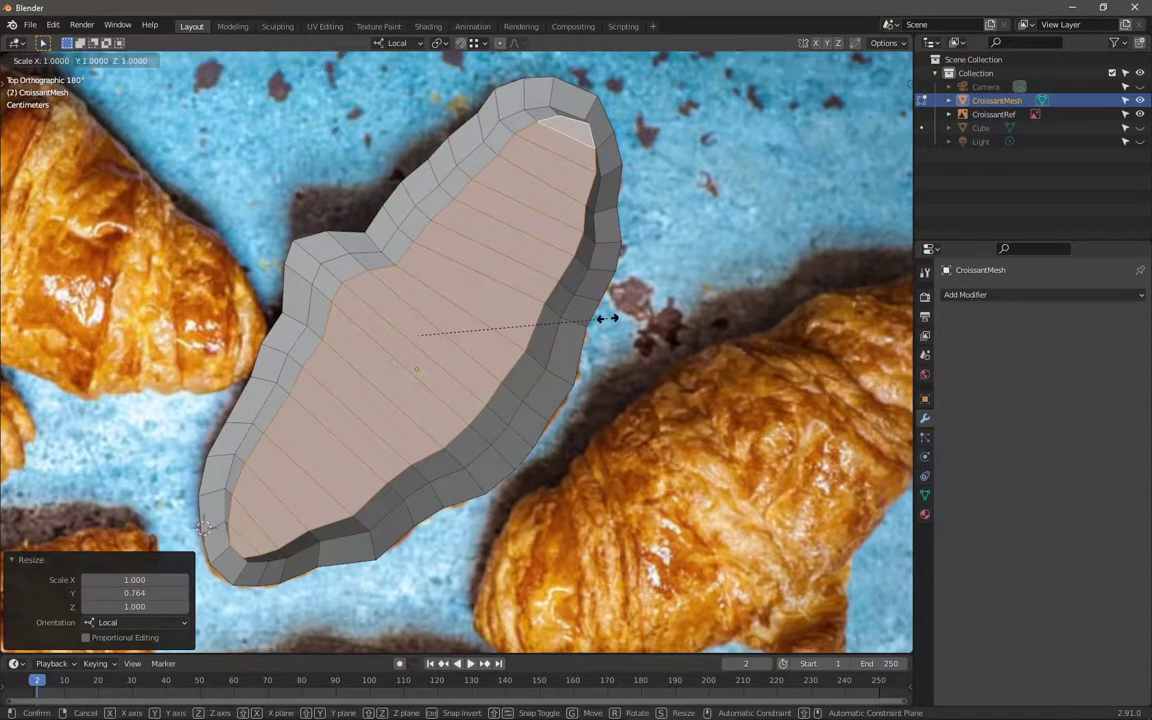
left_click(587, 316)
Step: Scale the top faces uniformly to about 0.856 and shift them about -0.0016 m in X and 0.0032 m in Y
key("s")
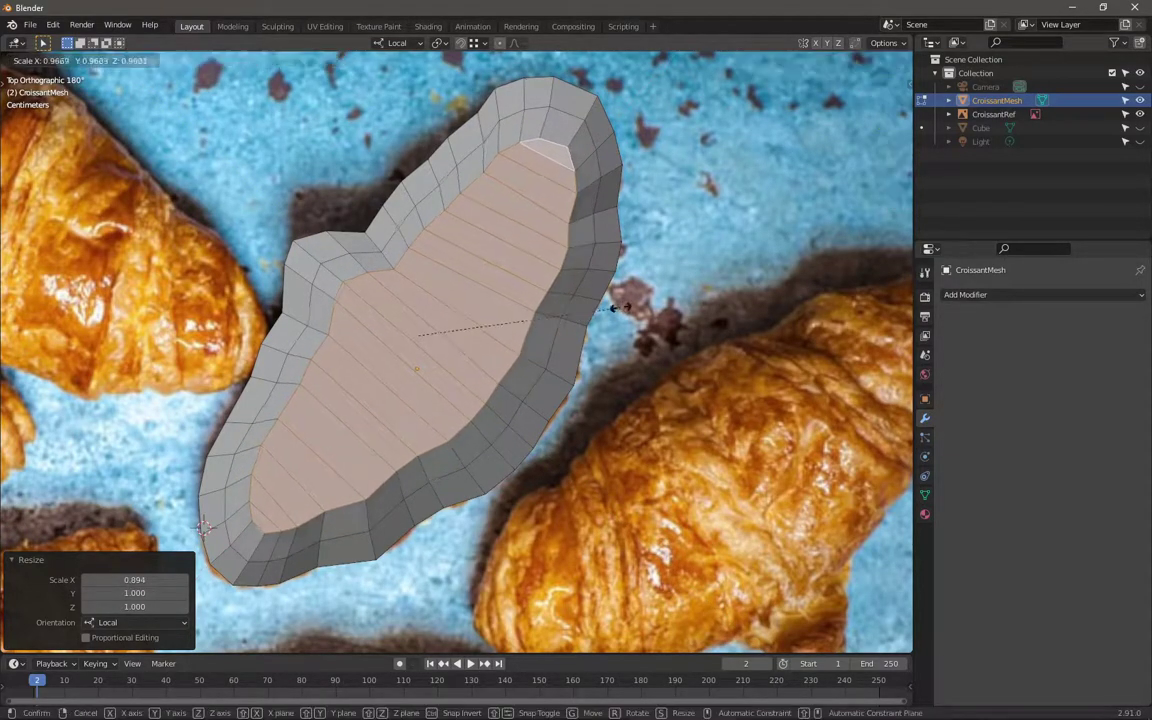
left_click(591, 296)
key("g")
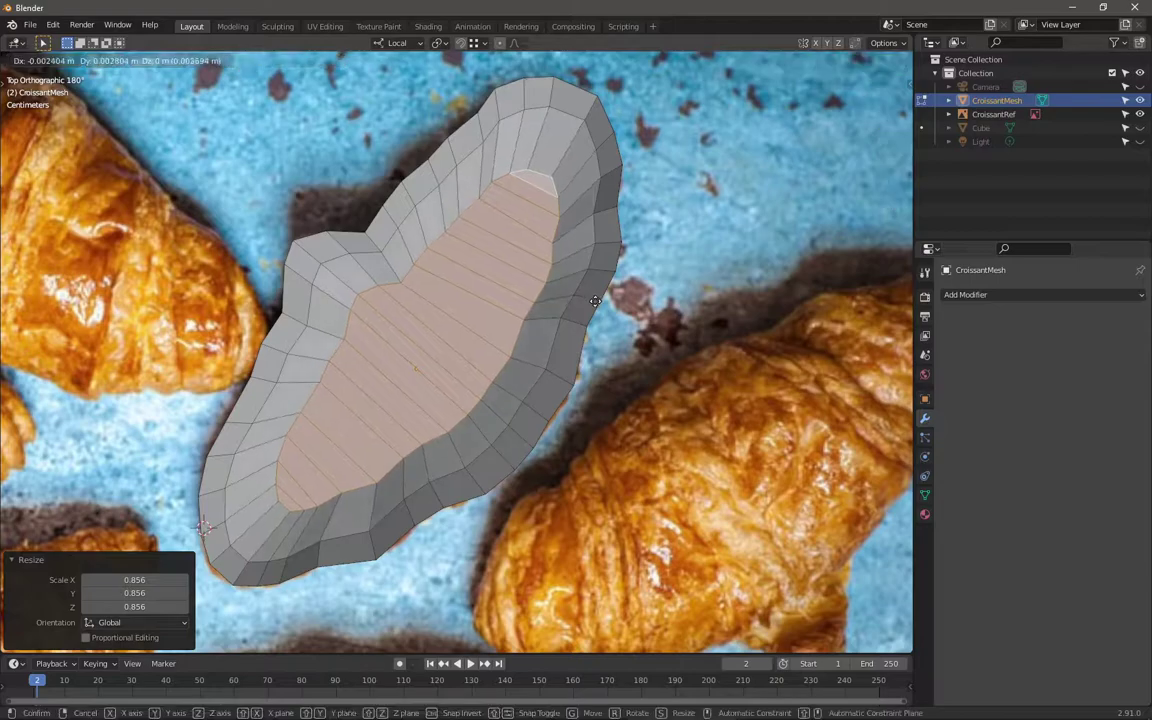
left_click(591, 297)
Step: Switch to edge selection and select only the edge running across the middle of the raised top
middle_click_drag(591, 297, 614, 355)
middle_click_drag(470, 390, 554, 409)
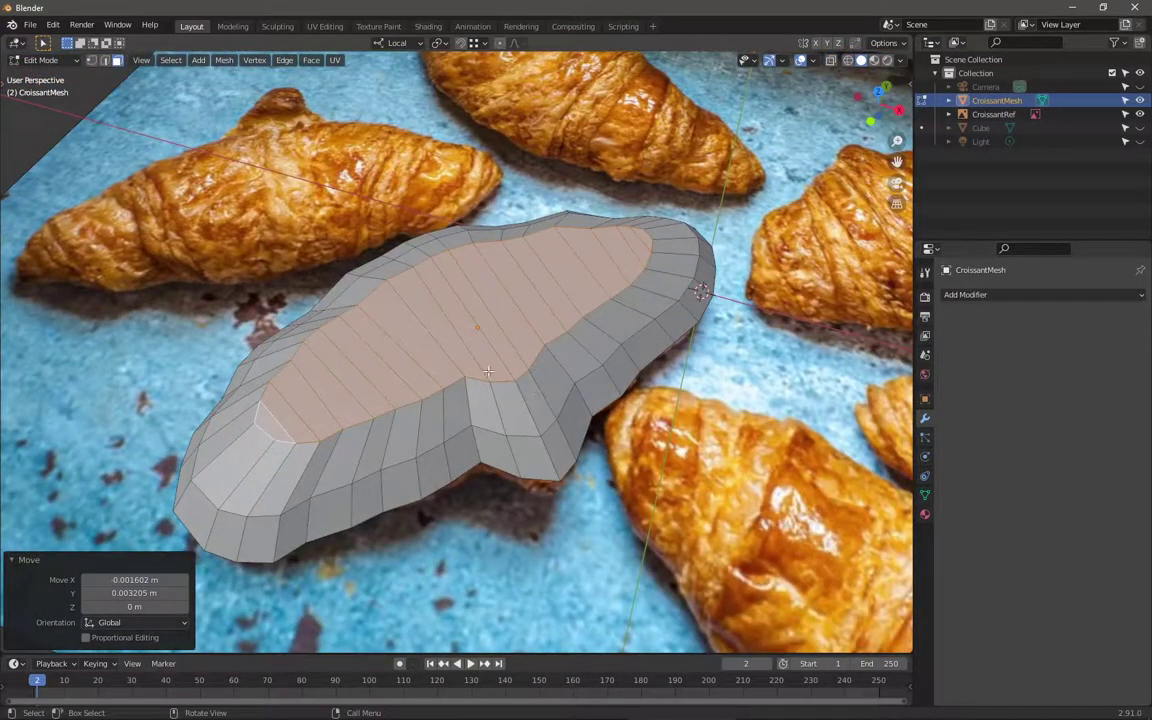
middle_click_drag(461, 364, 402, 410)
middle_click_drag(467, 344, 562, 332)
left_click(485, 302)
left_click(466, 303, "shift")
left_click(444, 303, "shift")
left_click(465, 307)
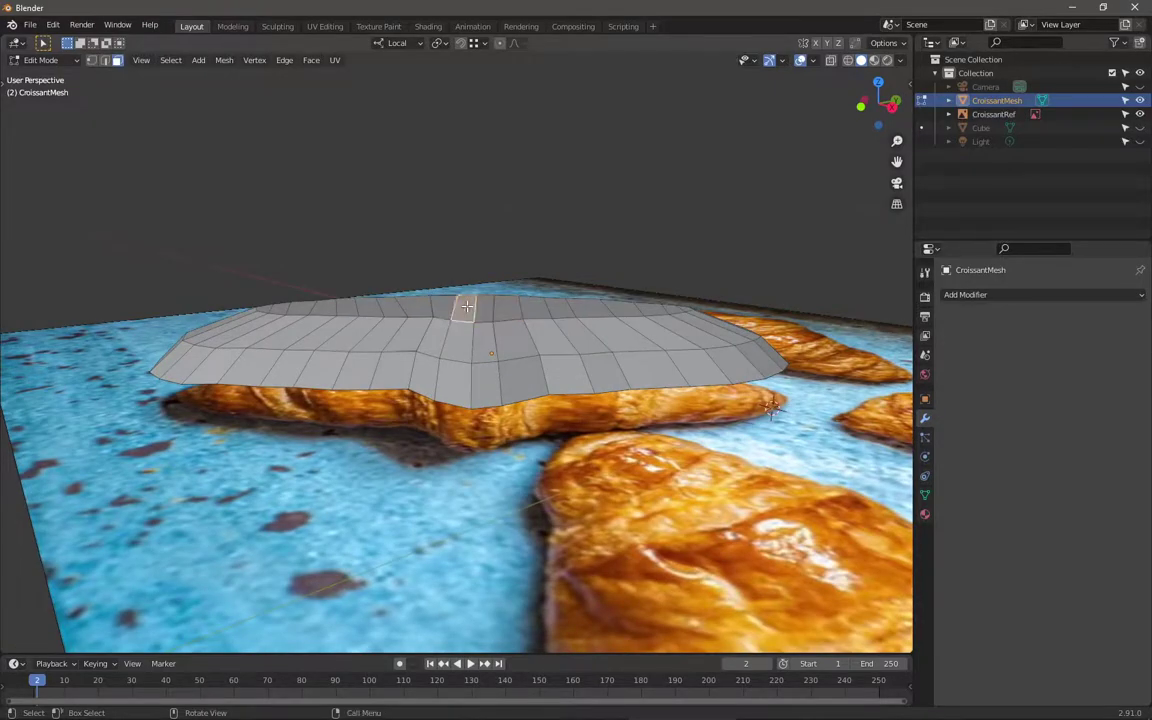
key("2")
left_click(474, 307)
middle_click_drag(474, 308, 484, 346)
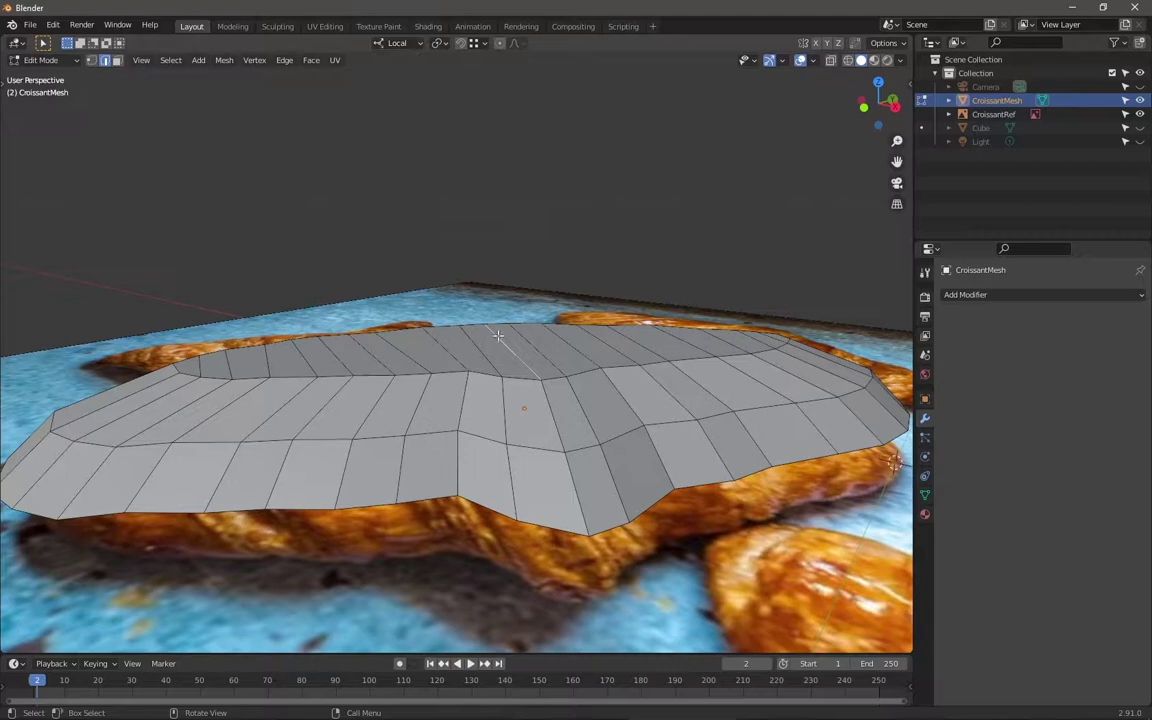
Step: Turn on proportional editing and try moving the top's middle edge with a proportional size of 1.00
left_click(500, 43)
key("g")
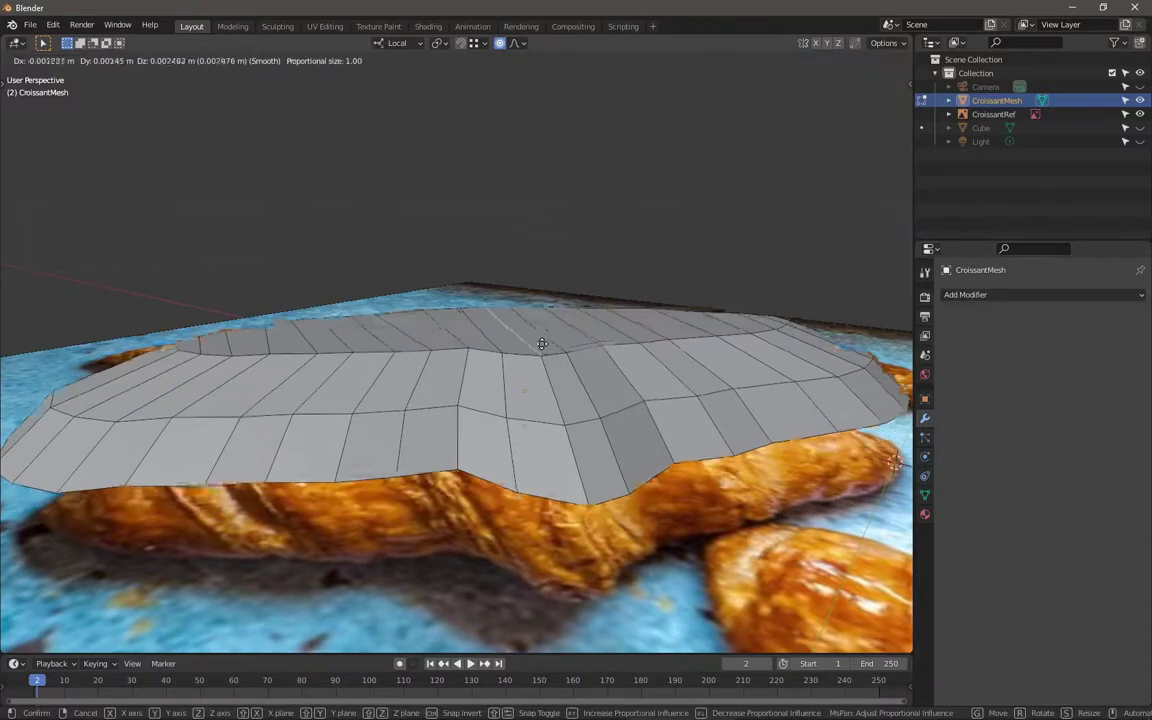
key("Escape")
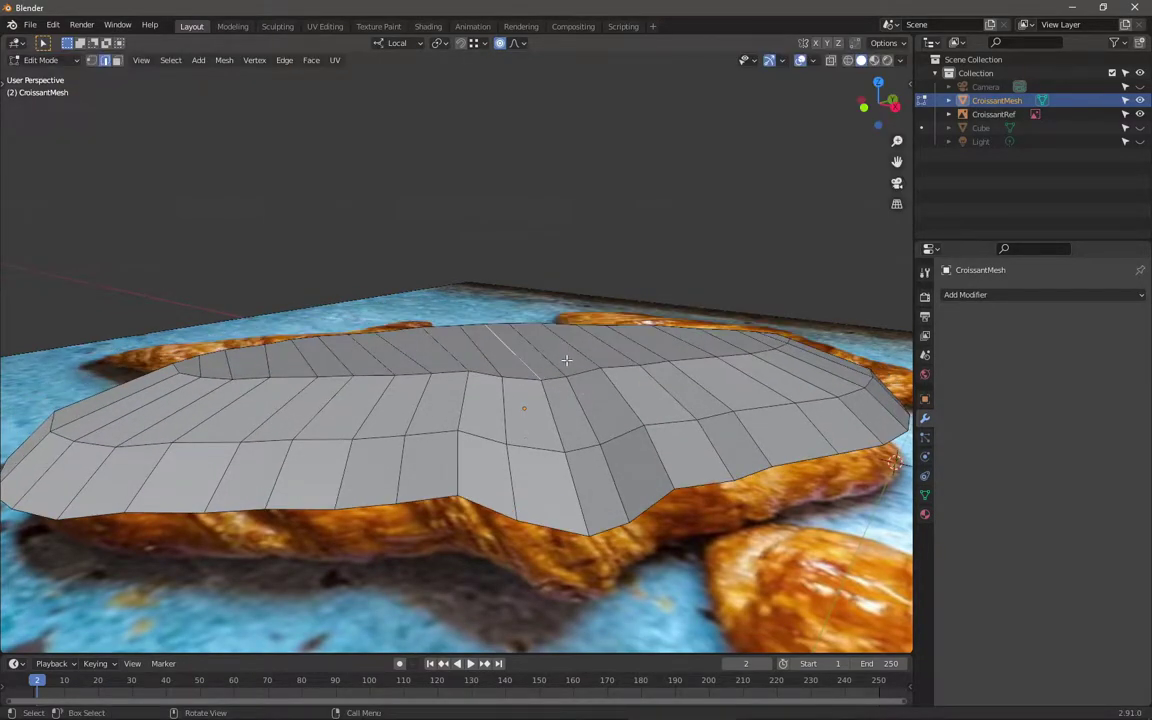
Step: Try shifting the middle edge about -0.001 m in X and -0.0009 m in Y with the proportional size reduced to 0.024
key("g")
scroll(552, 350, "up", 8)
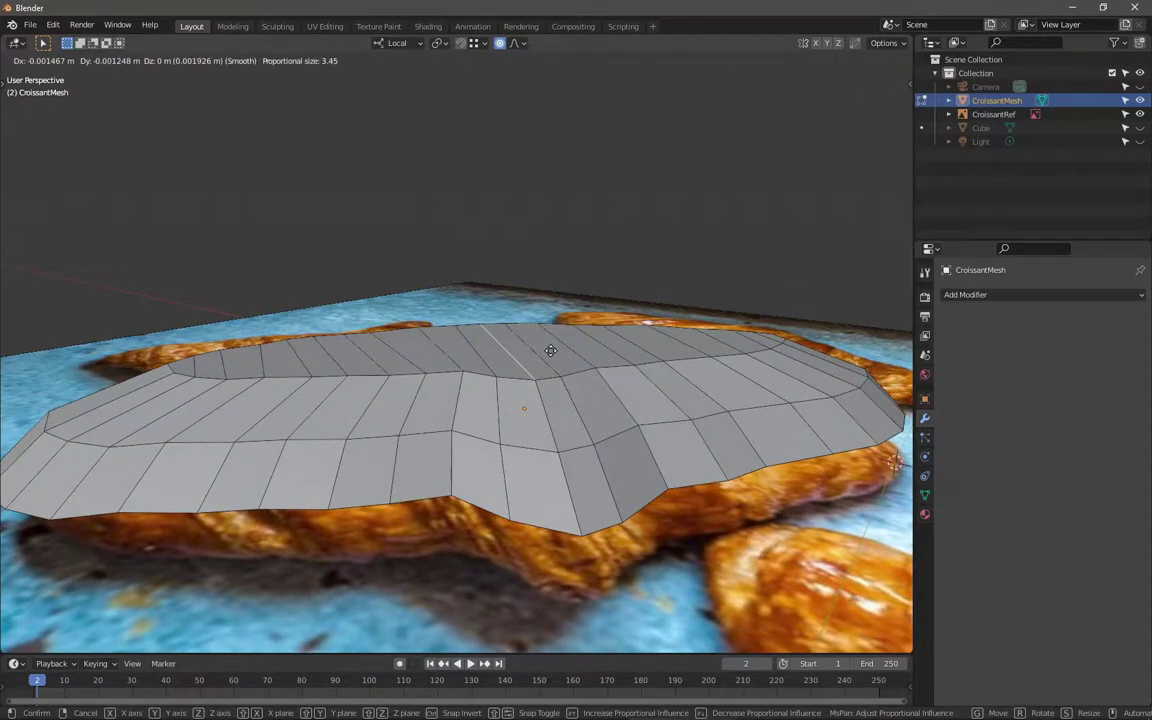
scroll(552, 352, "up", 20)
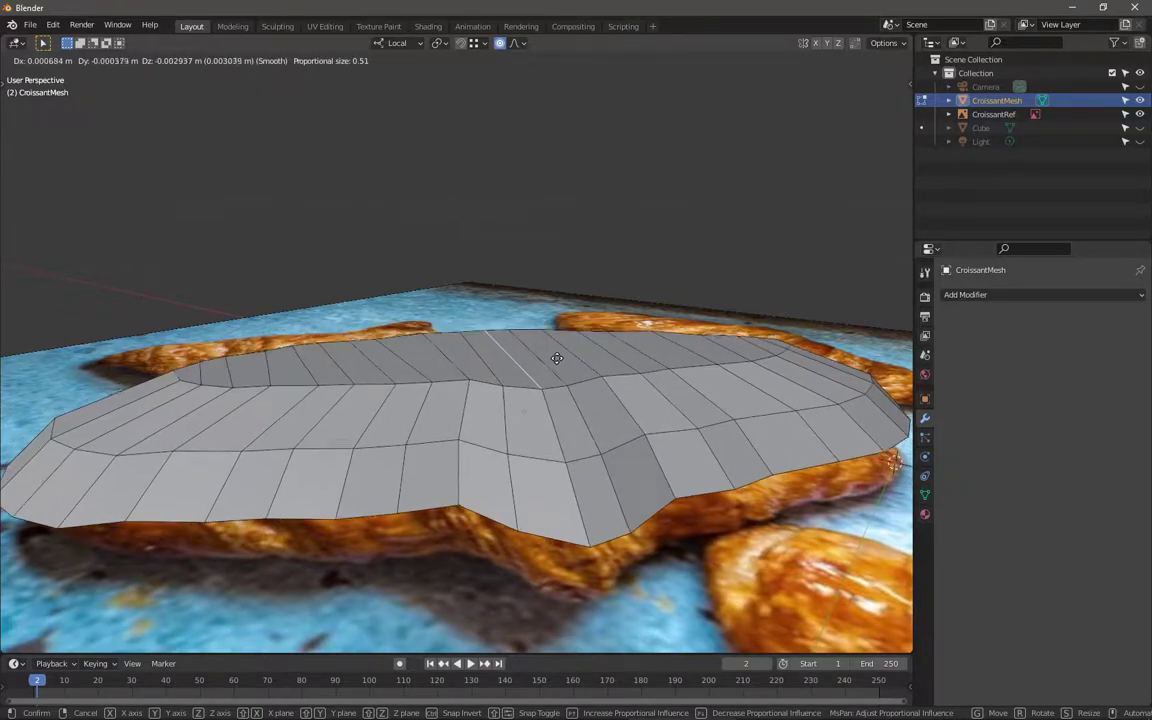
scroll(554, 357, "up", 7)
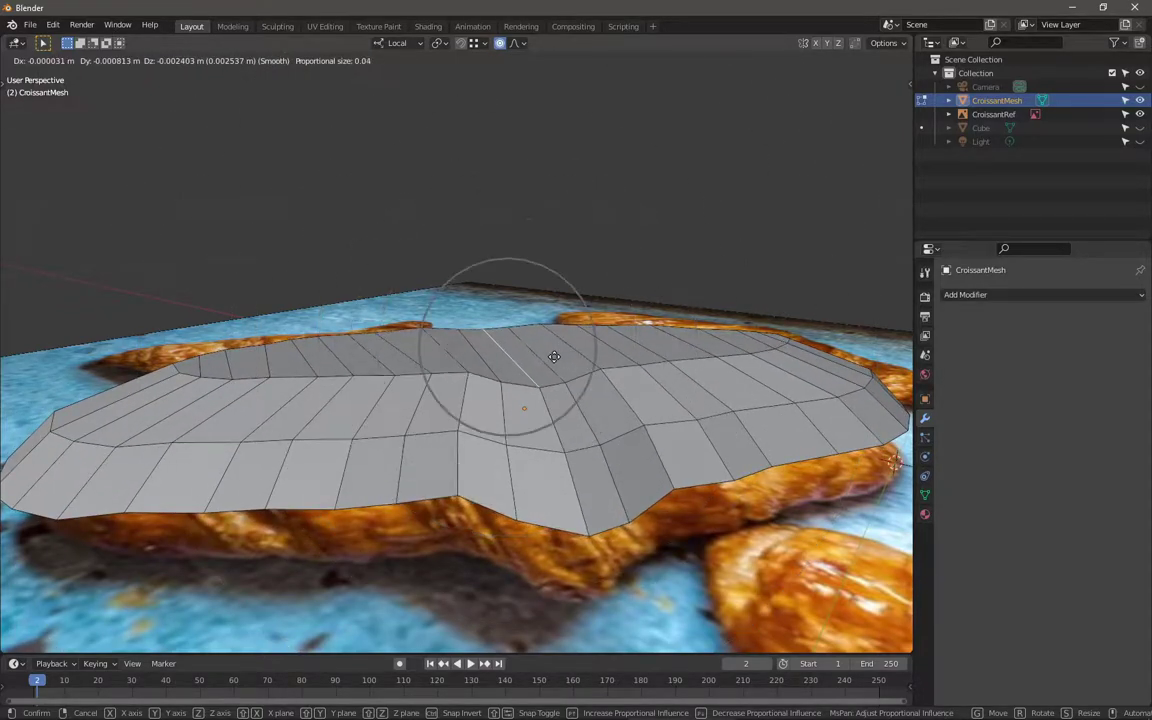
left_click(552, 351)
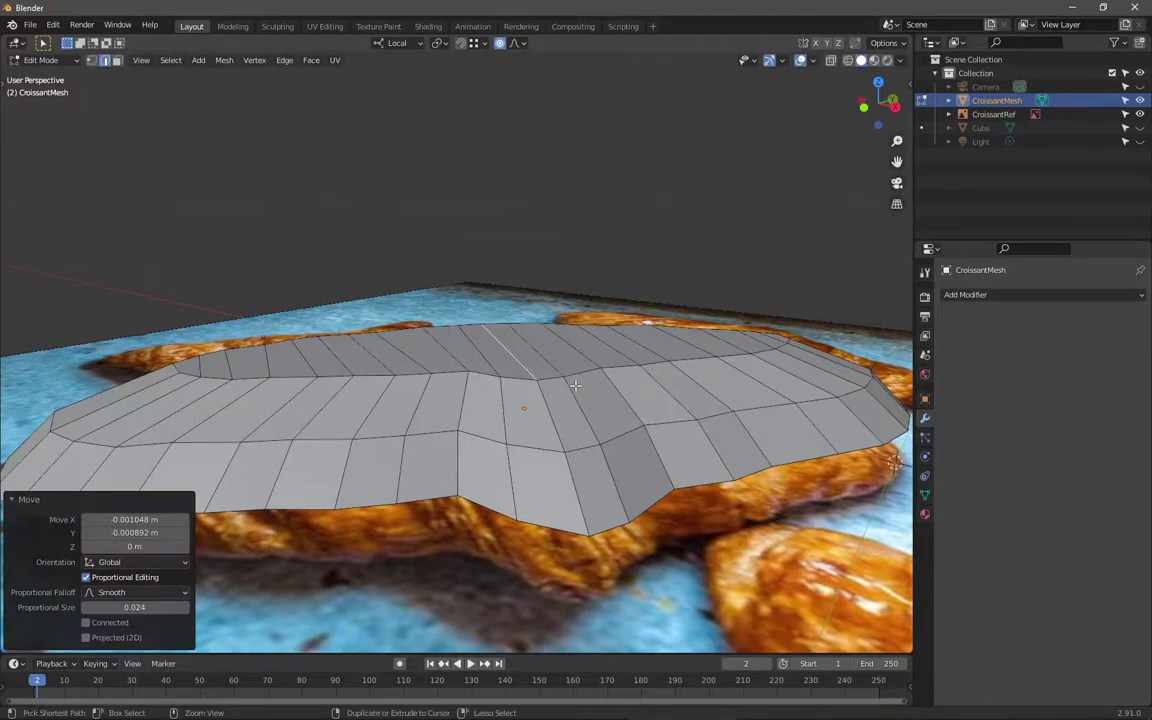
Step: Try raising the middle edge with Smooth falloff while varying the proportional size between about 0.01 and 0.15
key("g")
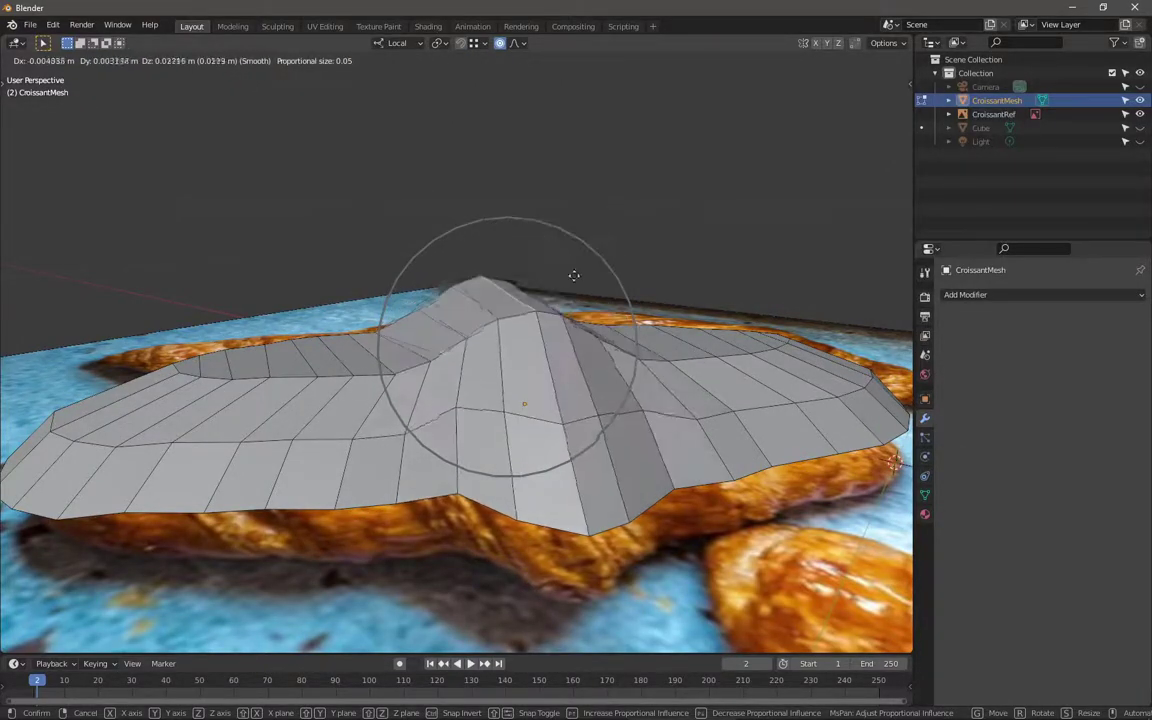
scroll(561, 291, "down", 7)
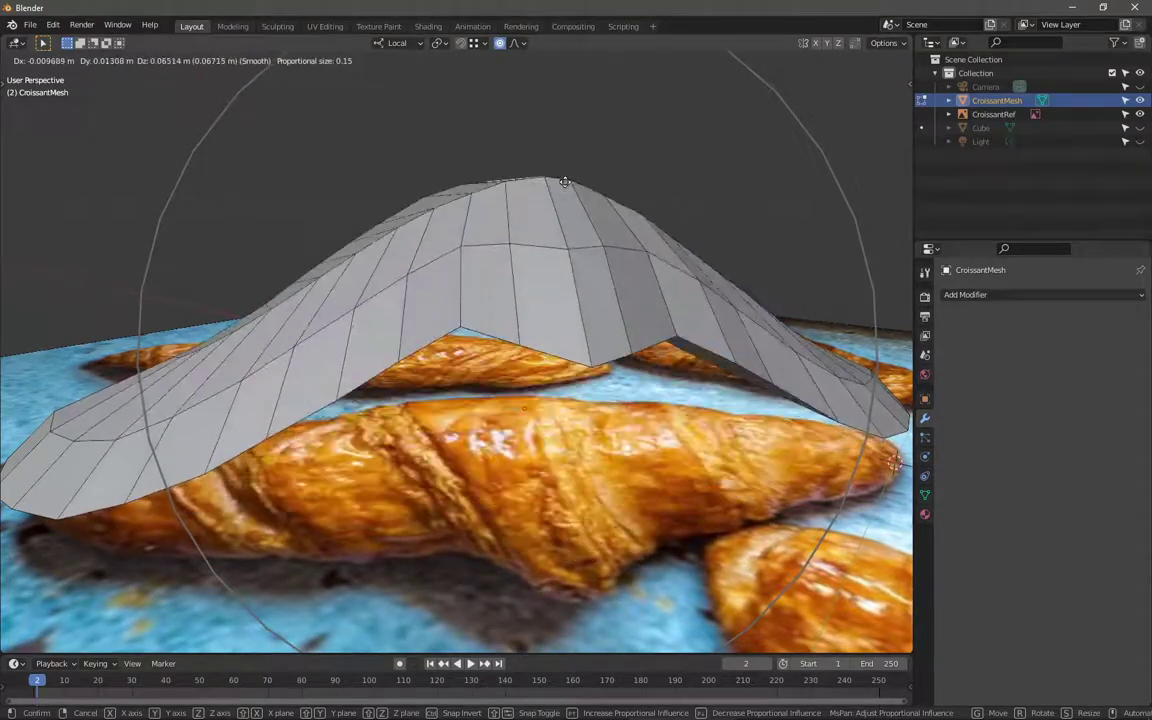
scroll(557, 345, "up", 7)
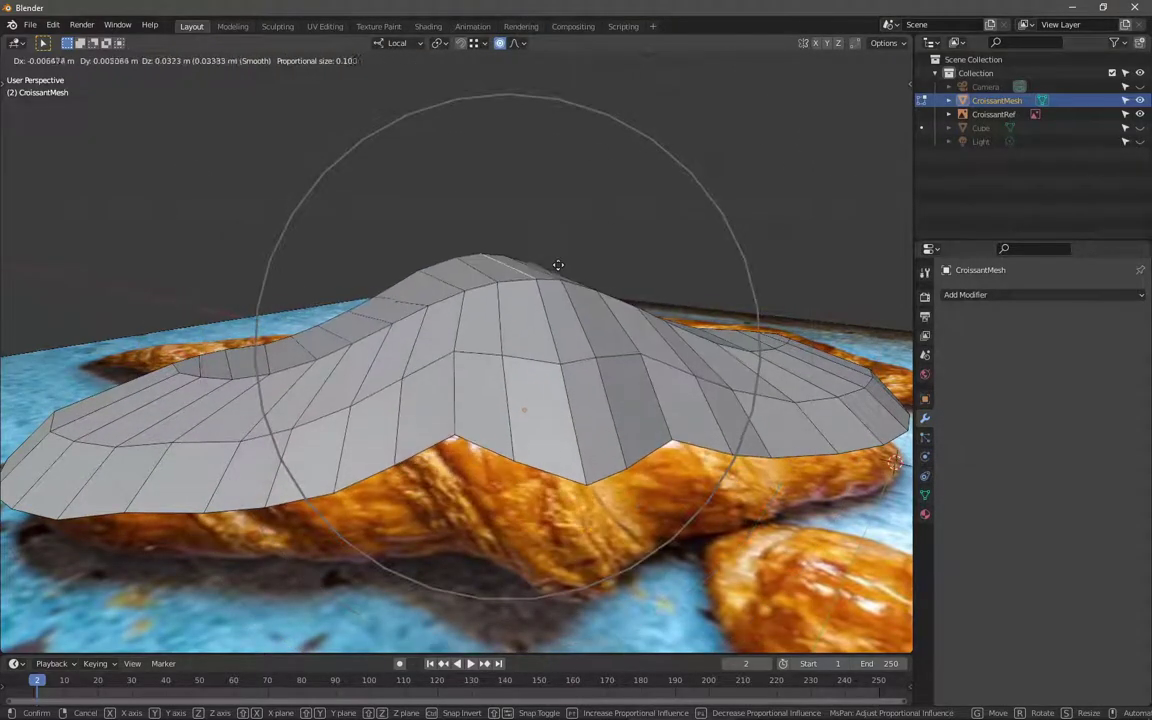
scroll(600, 280, "up", 7)
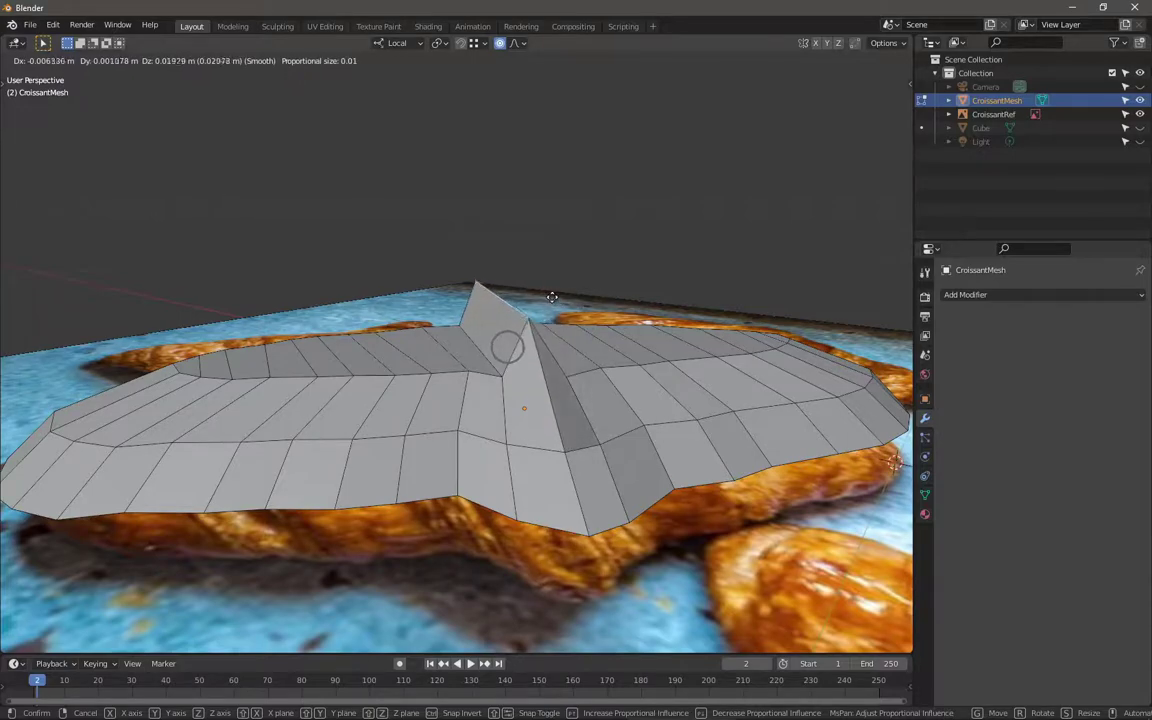
scroll(640, 270, "down", 12)
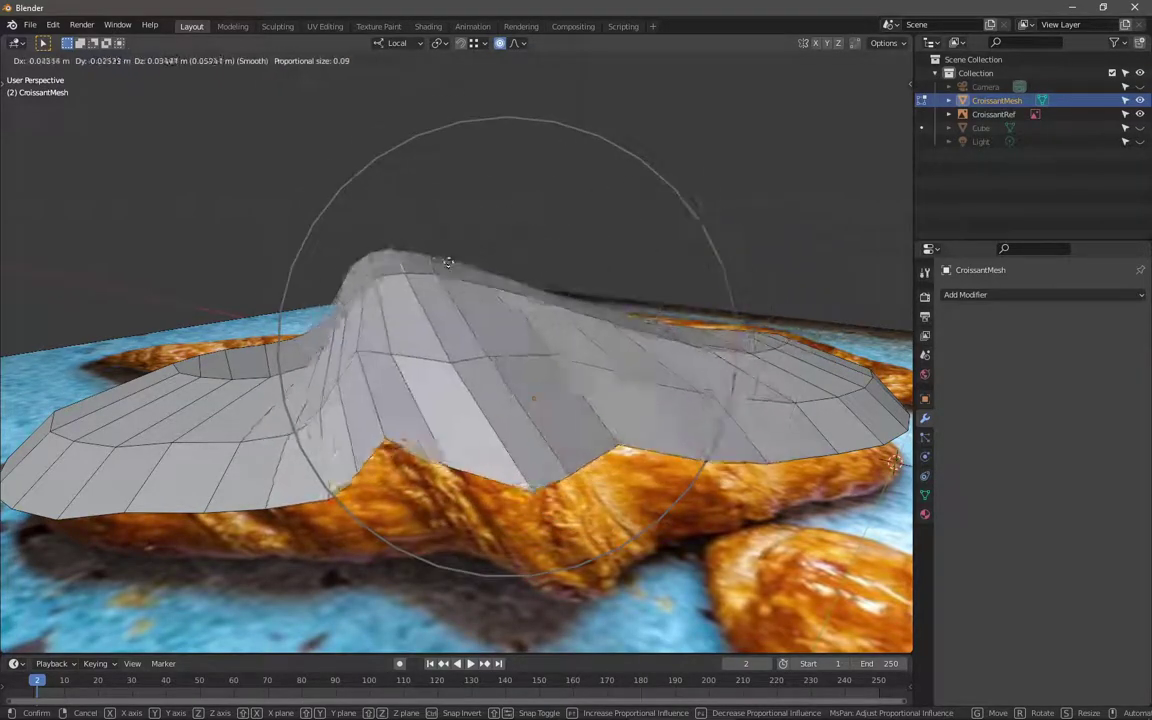
scroll(390, 160, "down", 6)
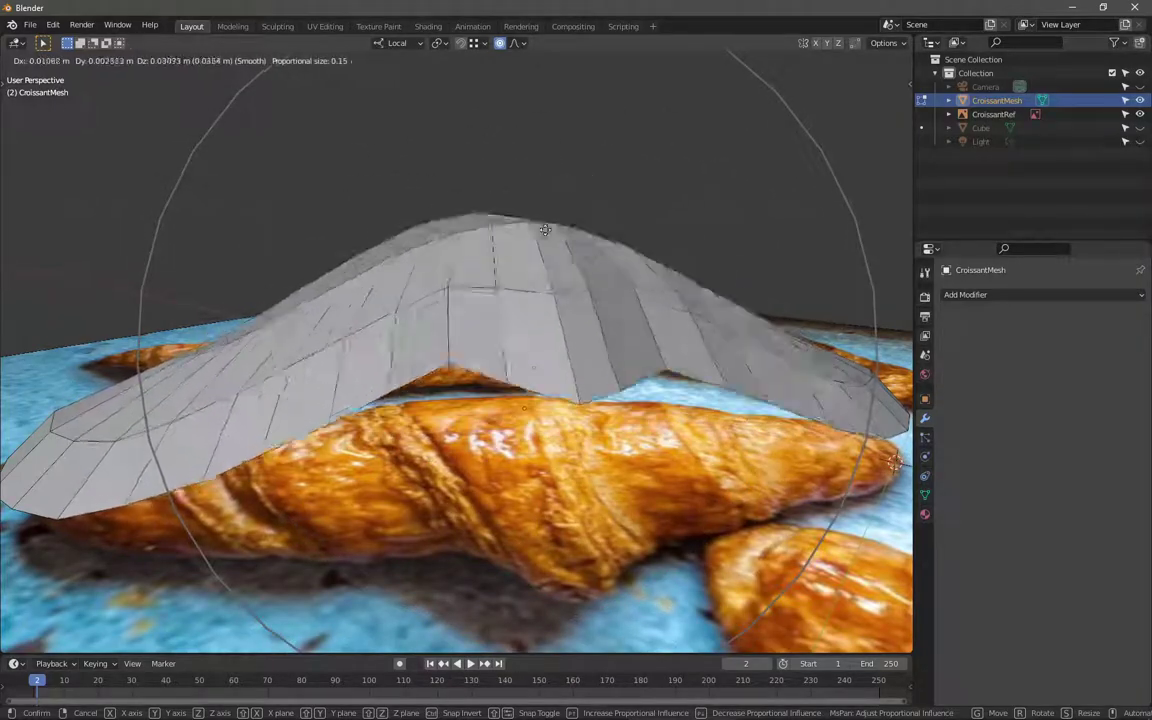
left_click_drag(541, 302, 509, 466)
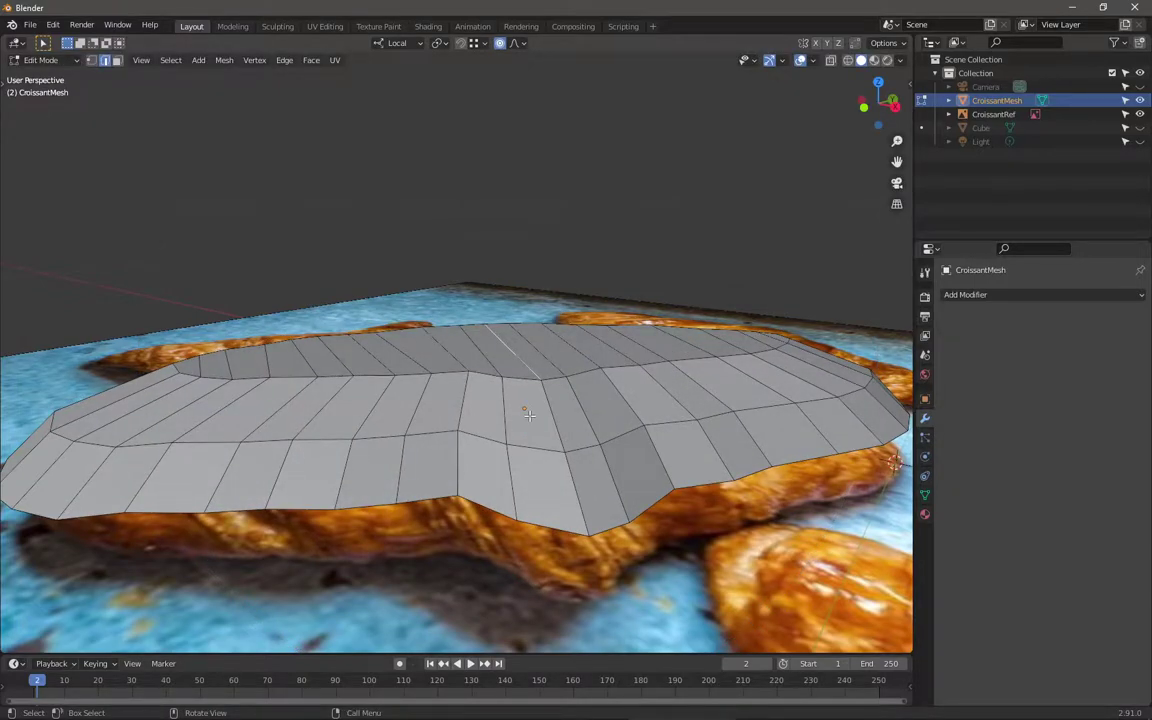
Step: Change the proportional falloff to Sharp and try raising the middle edge with proportional sizes of about 0.15 and 0.09
left_click(519, 43)
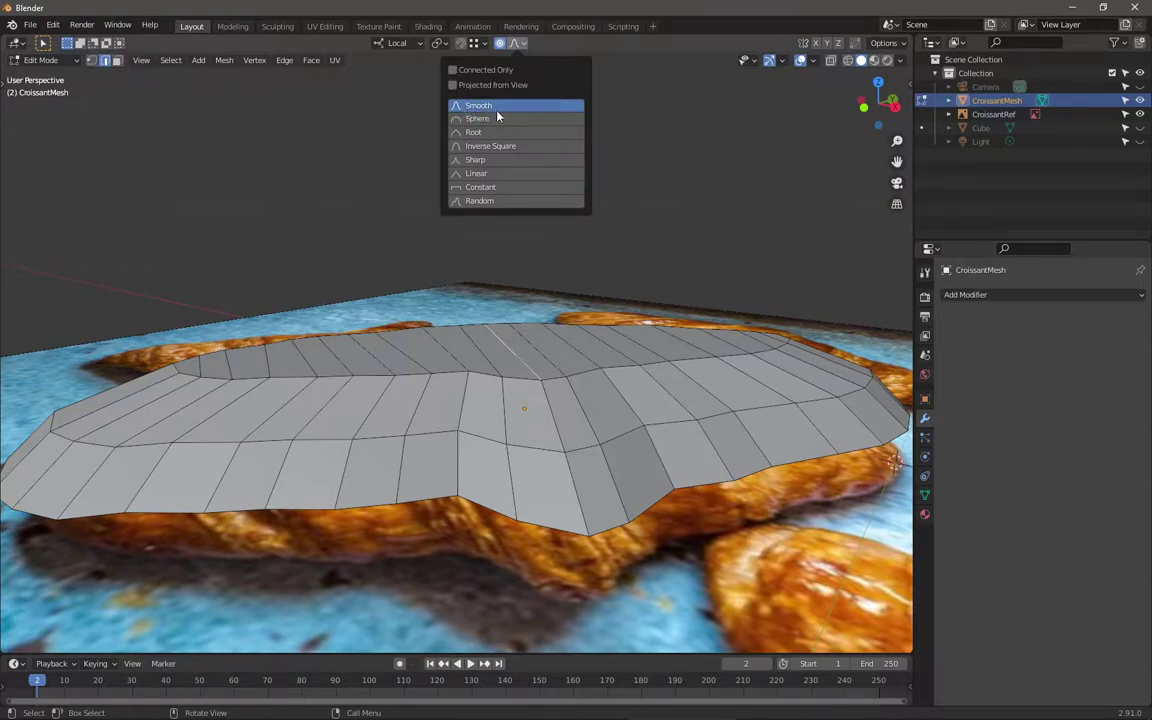
left_click(498, 160)
key("g")
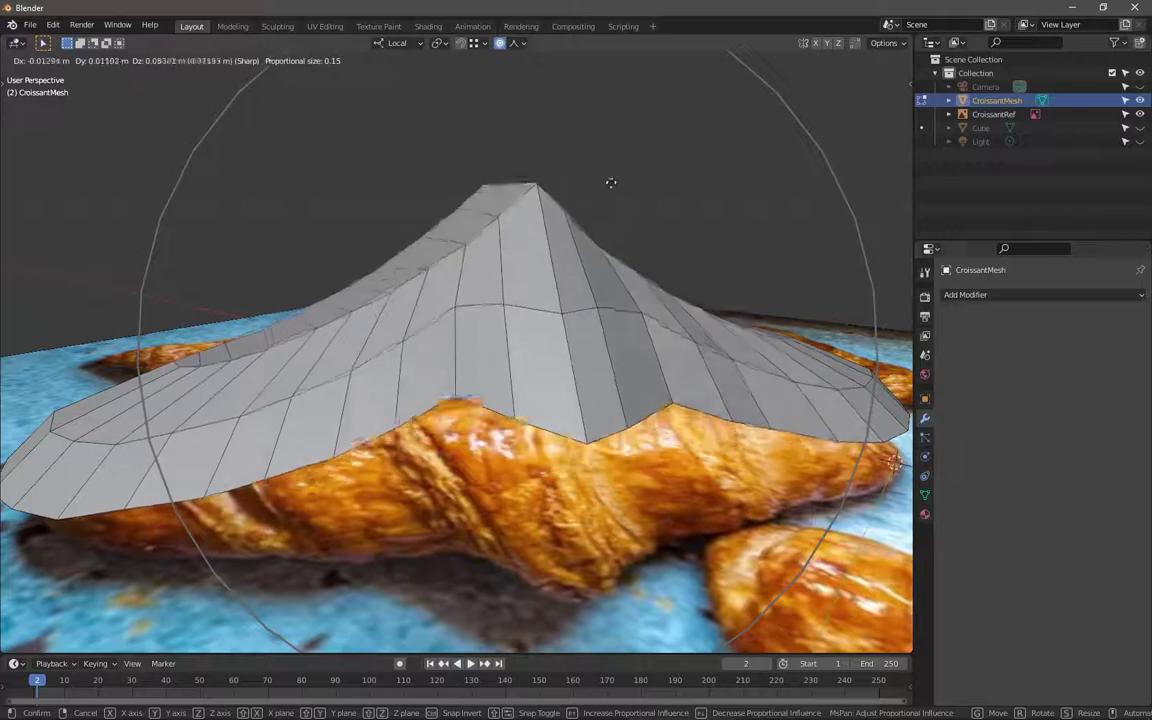
scroll(609, 182, "down", 2)
scroll(609, 182, "up", 2)
scroll(608, 190, "up", 4)
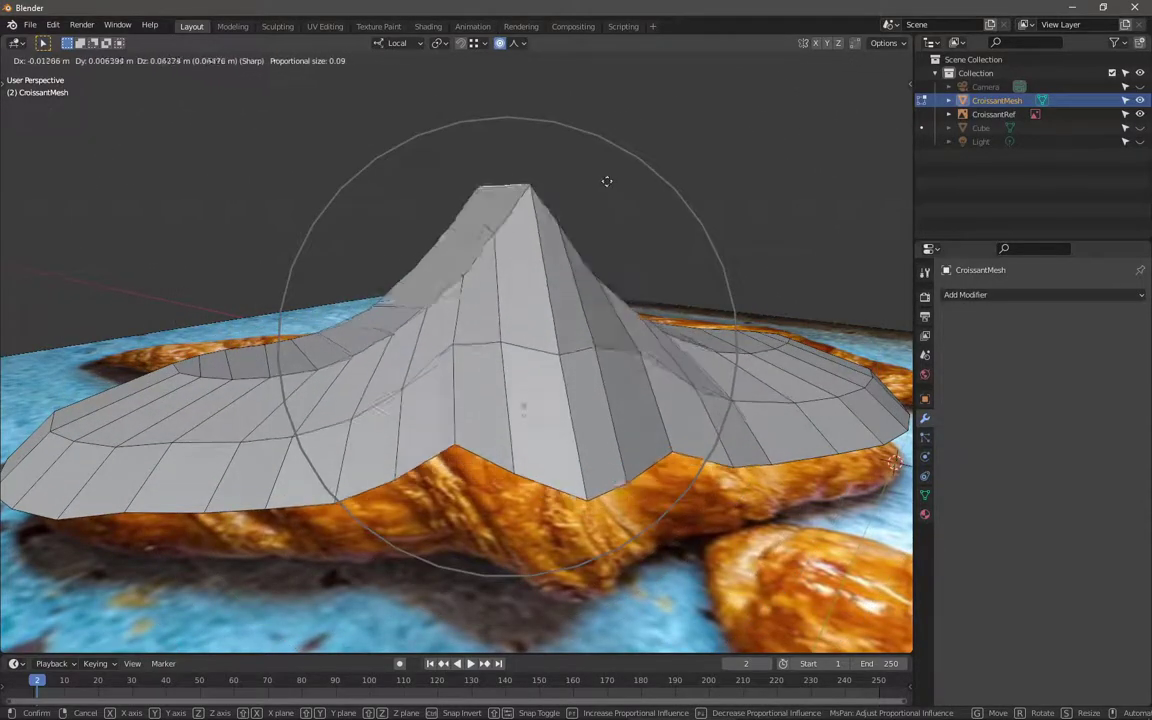
key("Escape")
Step: Set the proportional falloff back to Smooth and try raising the middle edge with a proportional size of 0.09
left_click(523, 43)
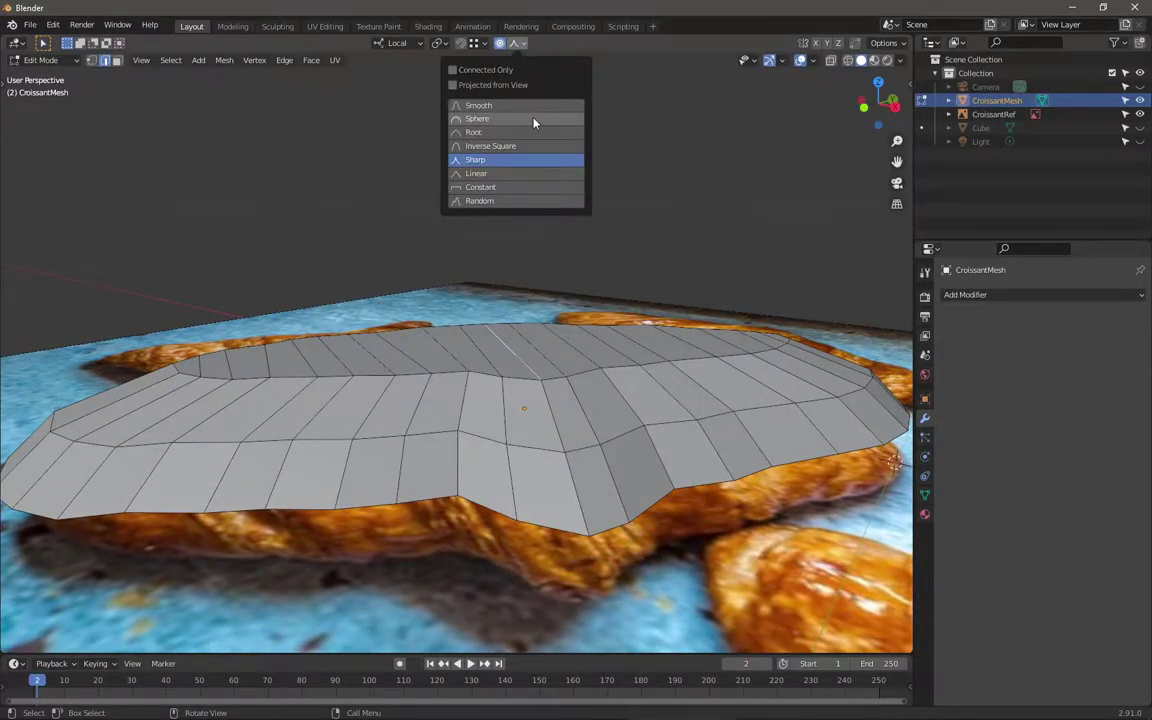
left_click(480, 107)
key("g")
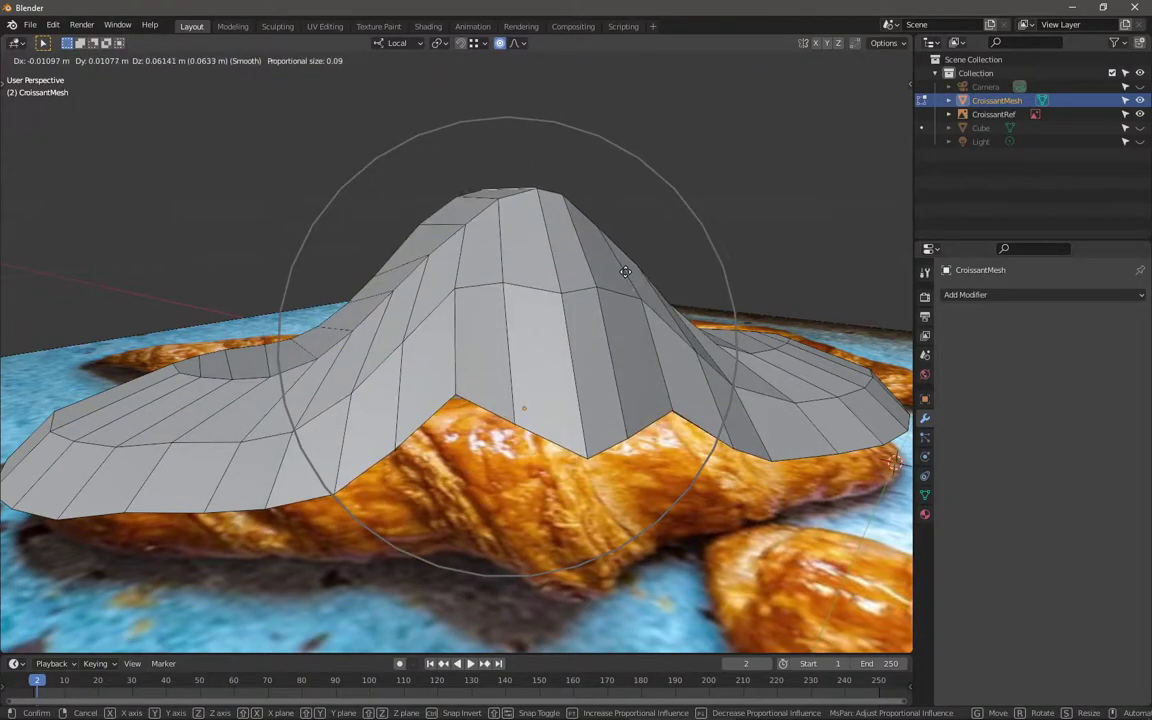
key("Escape")
middle_click_drag(638, 416, 635, 408)
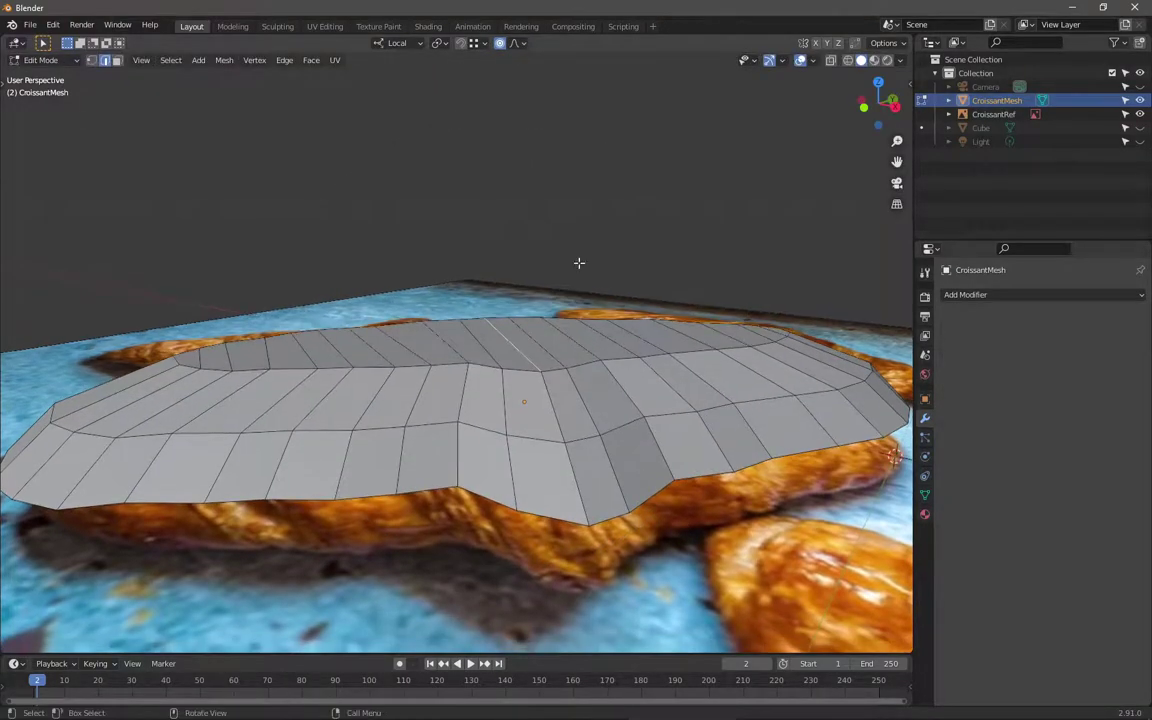
Step: Raise the top's middle edge about 0.0166 m along local Z with Smooth falloff and a proportional size of 0.18
key("g")
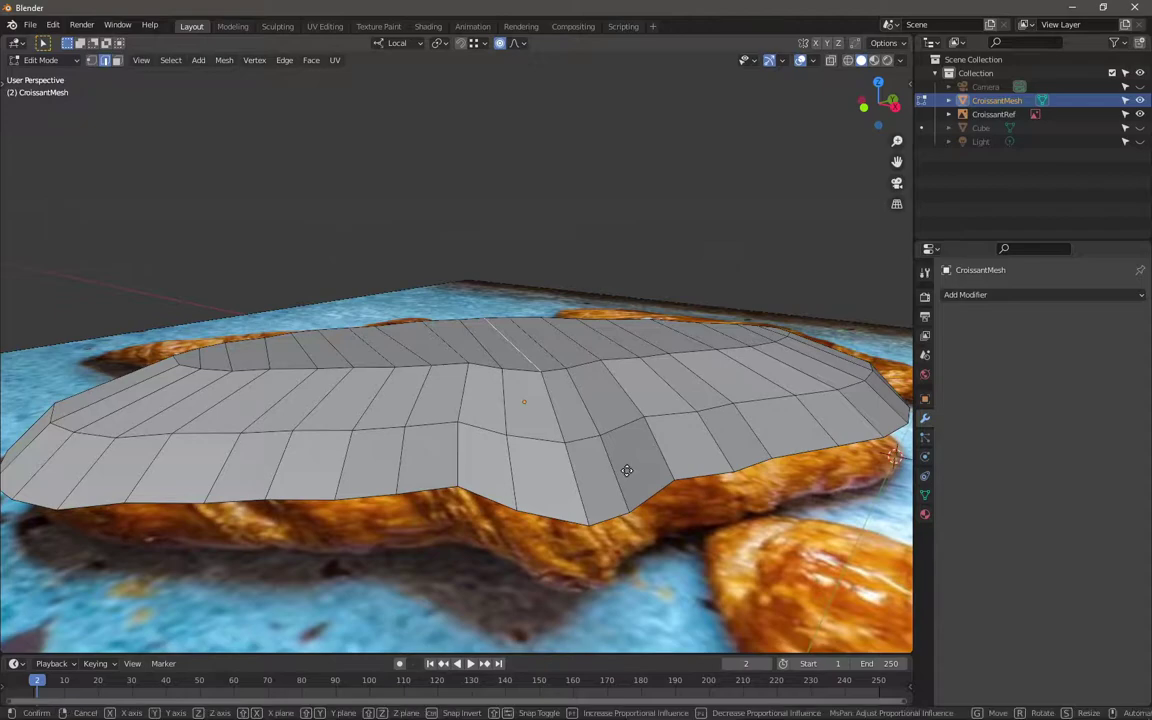
key("z")
scroll(626, 424, "down", 6)
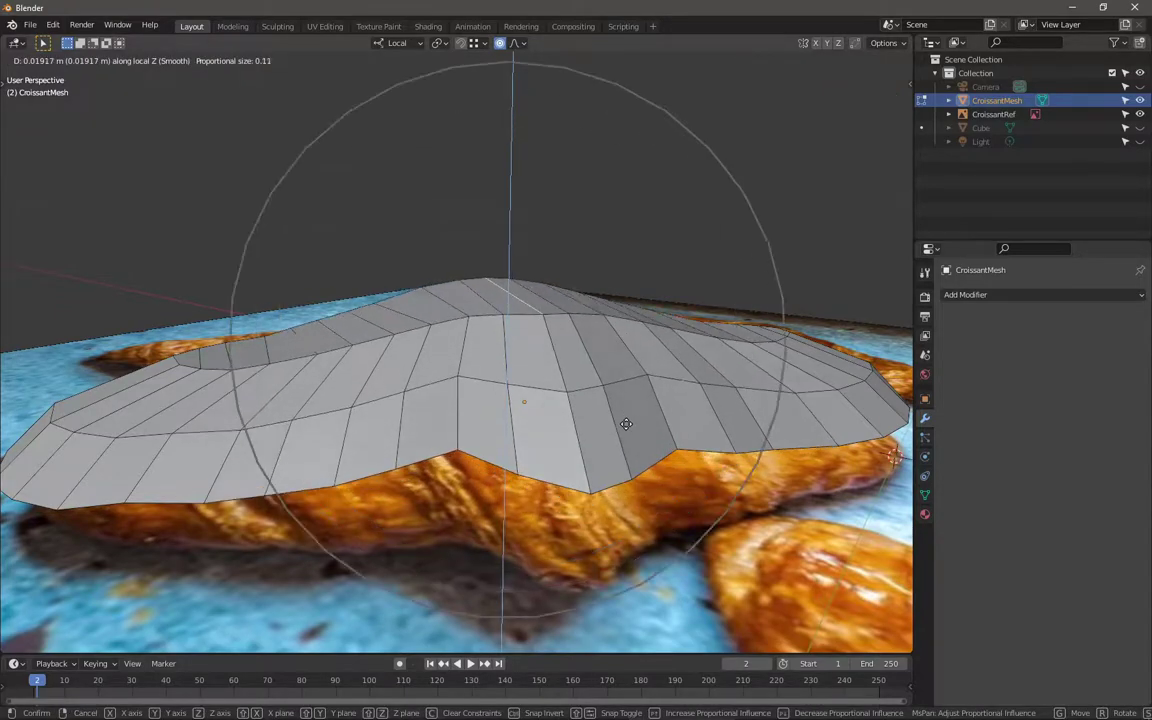
scroll(627, 434, "down", 1)
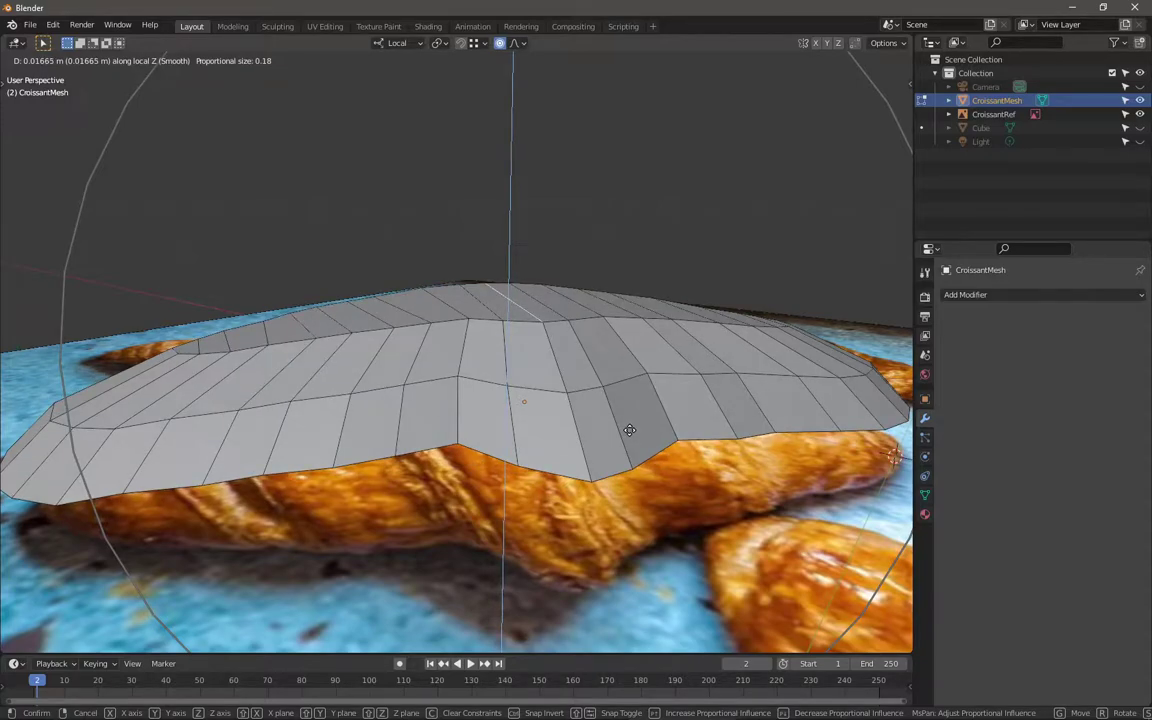
left_click(629, 430)
Step: Switch to face selection and hide the CroissantRef reference image
middle_click_drag(629, 430, 610, 408)
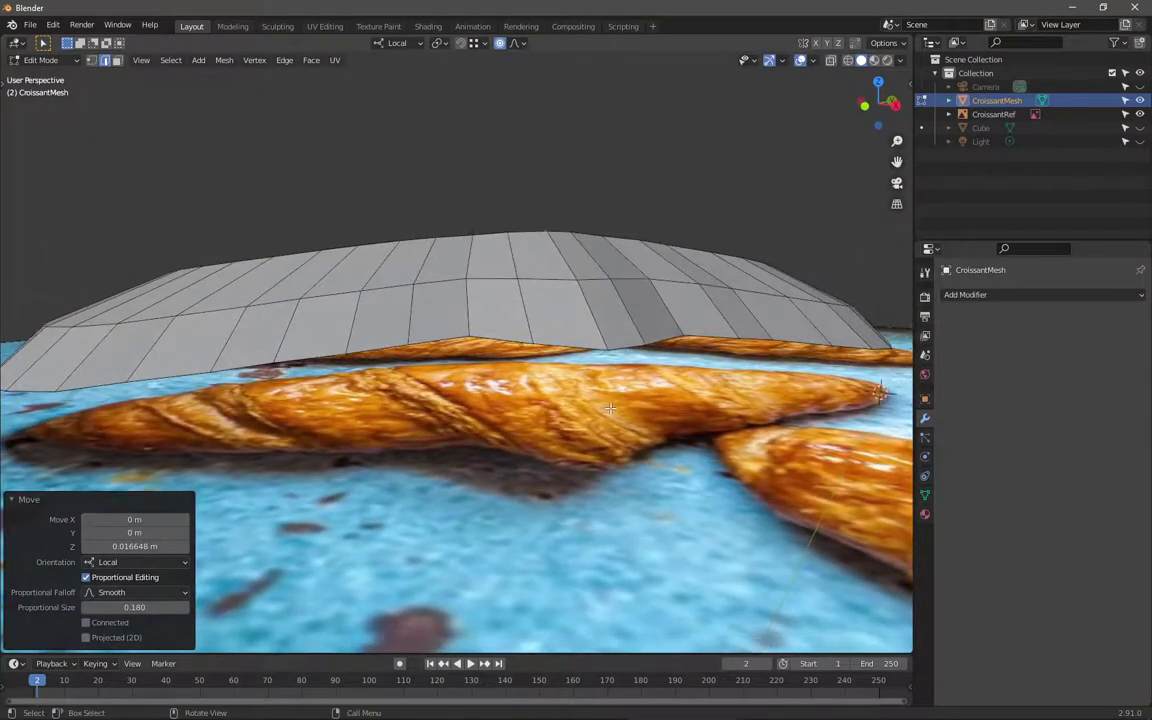
mouse_move(572, 330)
middle_mouse_down()
mouse_move(585, 360)
mouse_move(465, 393)
mouse_move(577, 342)
middle_mouse_up()
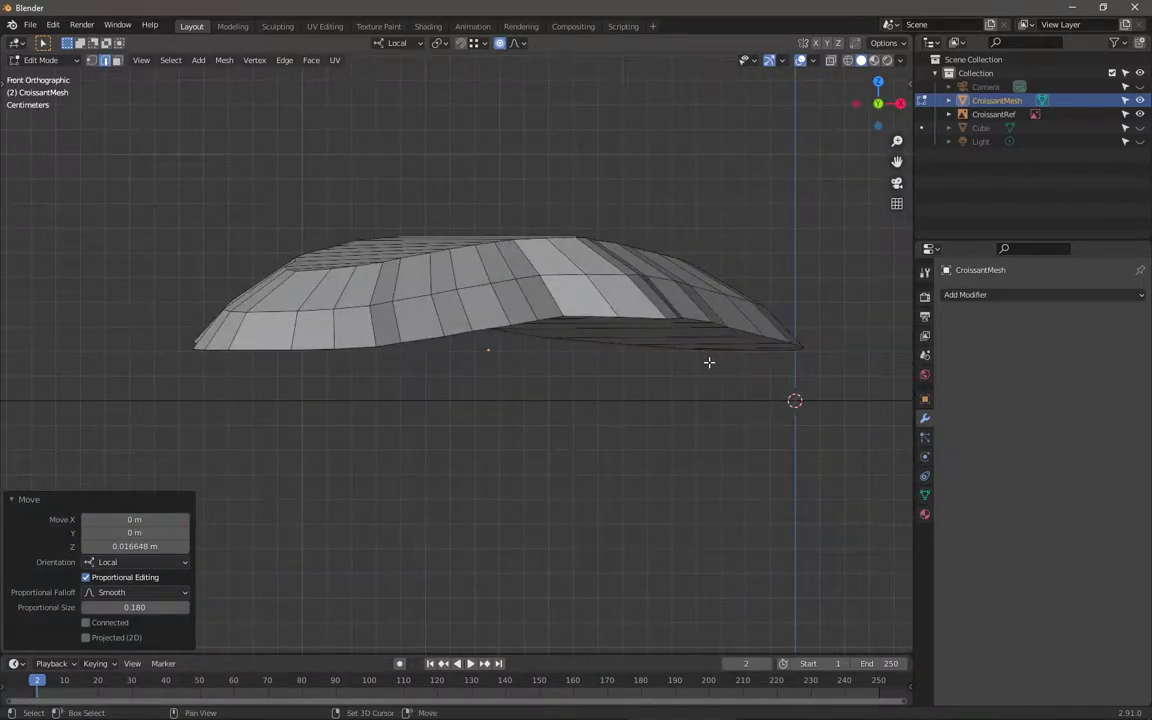
middle_click_drag(666, 347, 642, 437)
key("3")
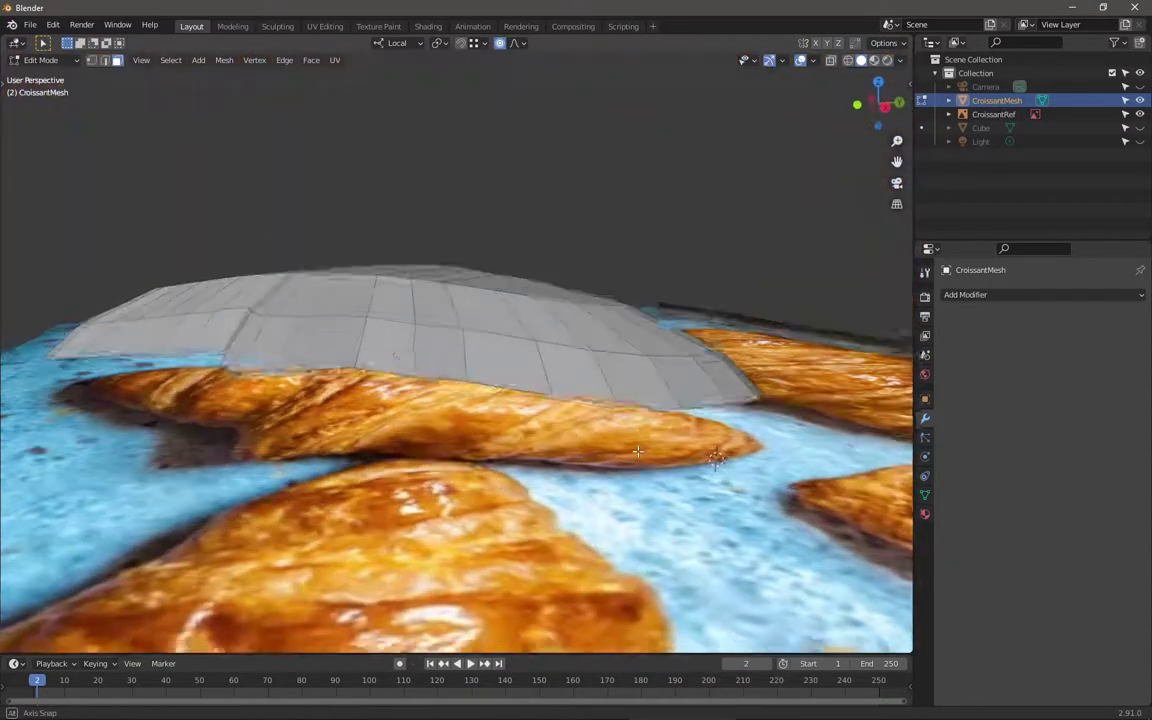
middle_click_drag(637, 451, 660, 440)
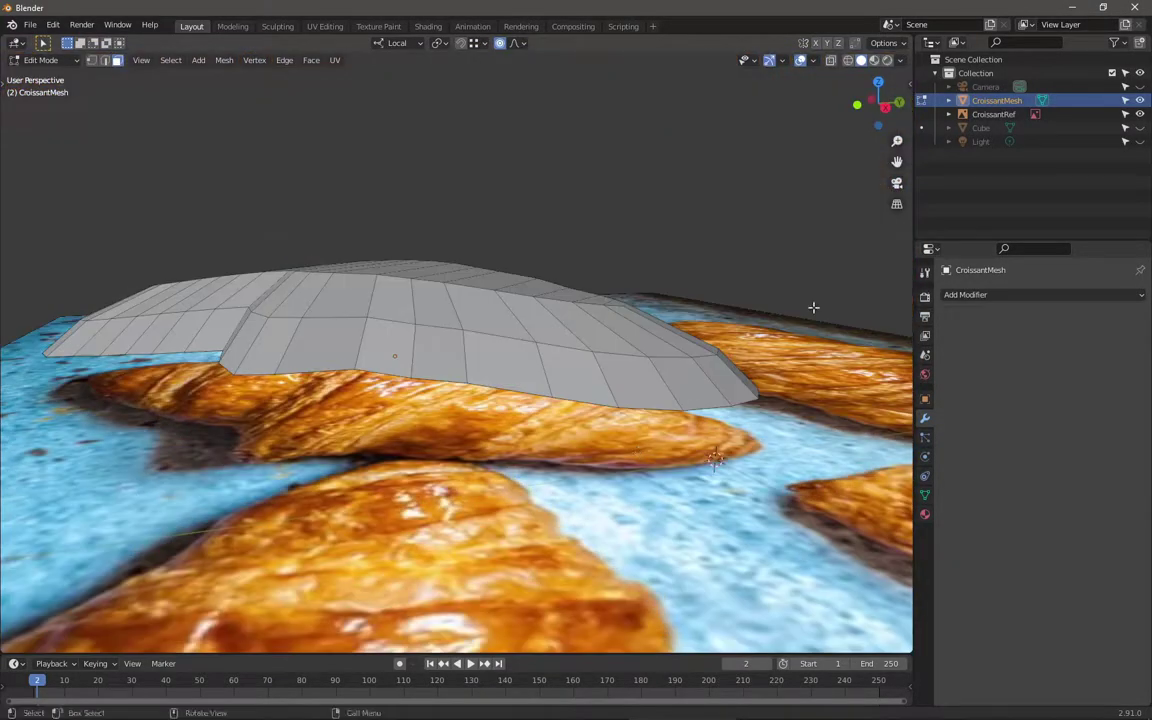
left_click(1139, 114)
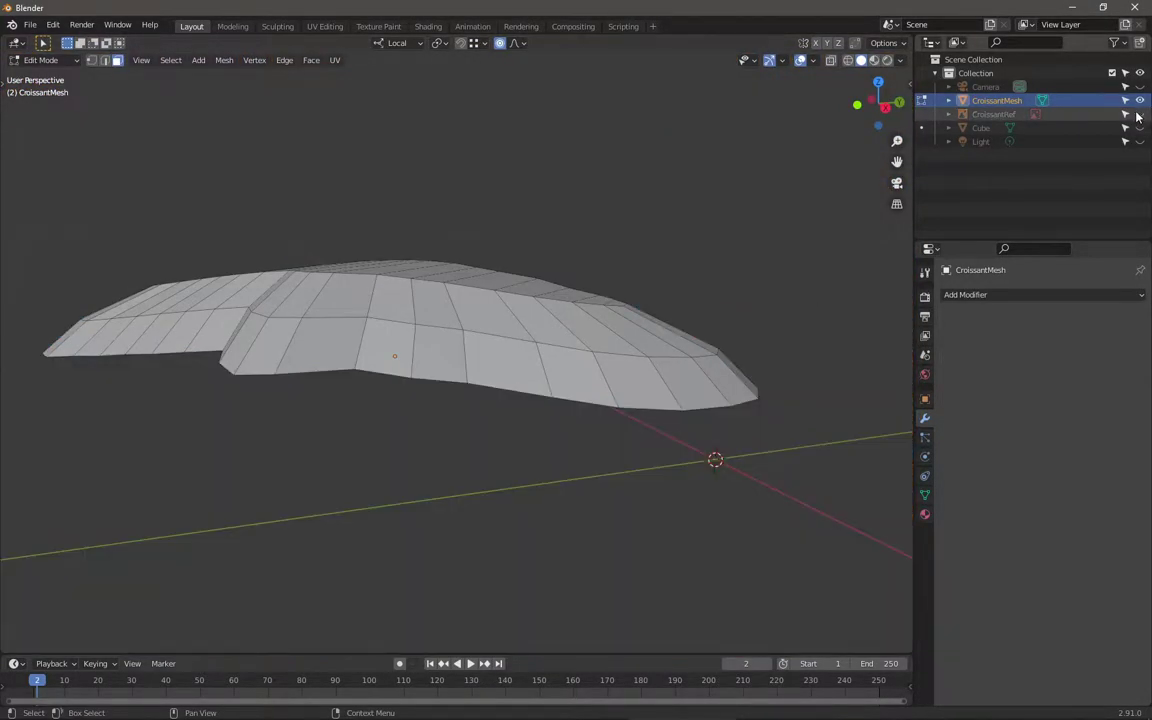
Step: Select the whole strip of CroissantMesh's underside faces from one tip to the other
middle_click_drag(676, 442, 711, 343)
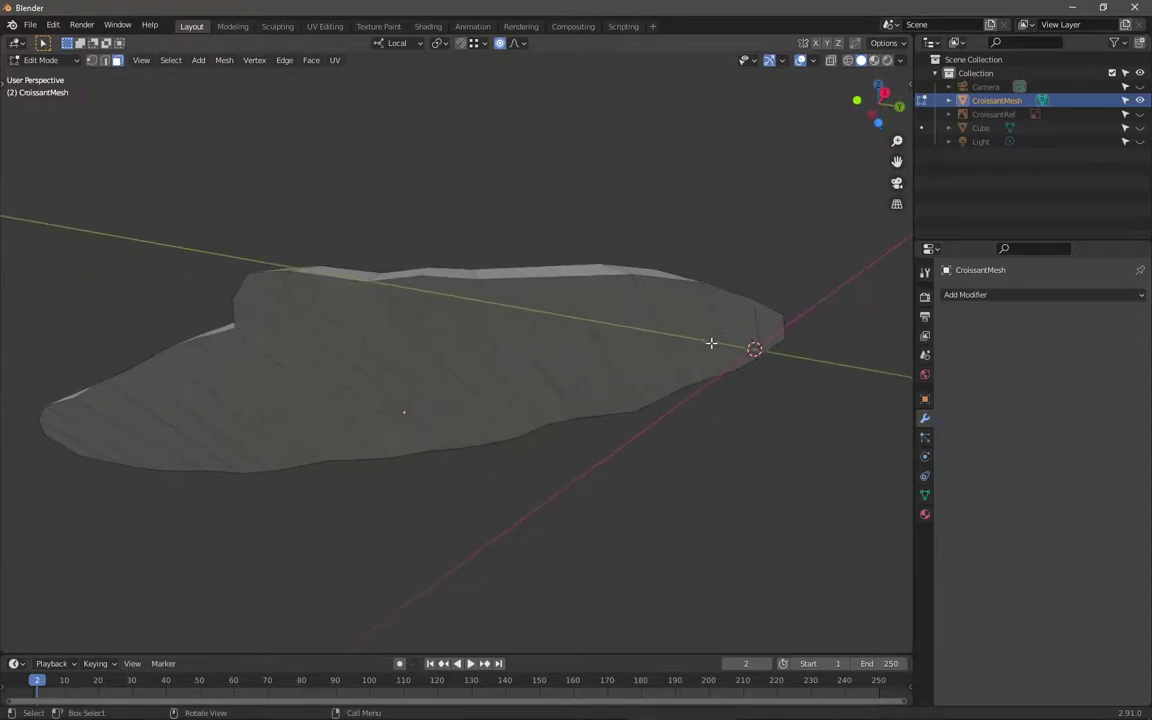
left_click(773, 330)
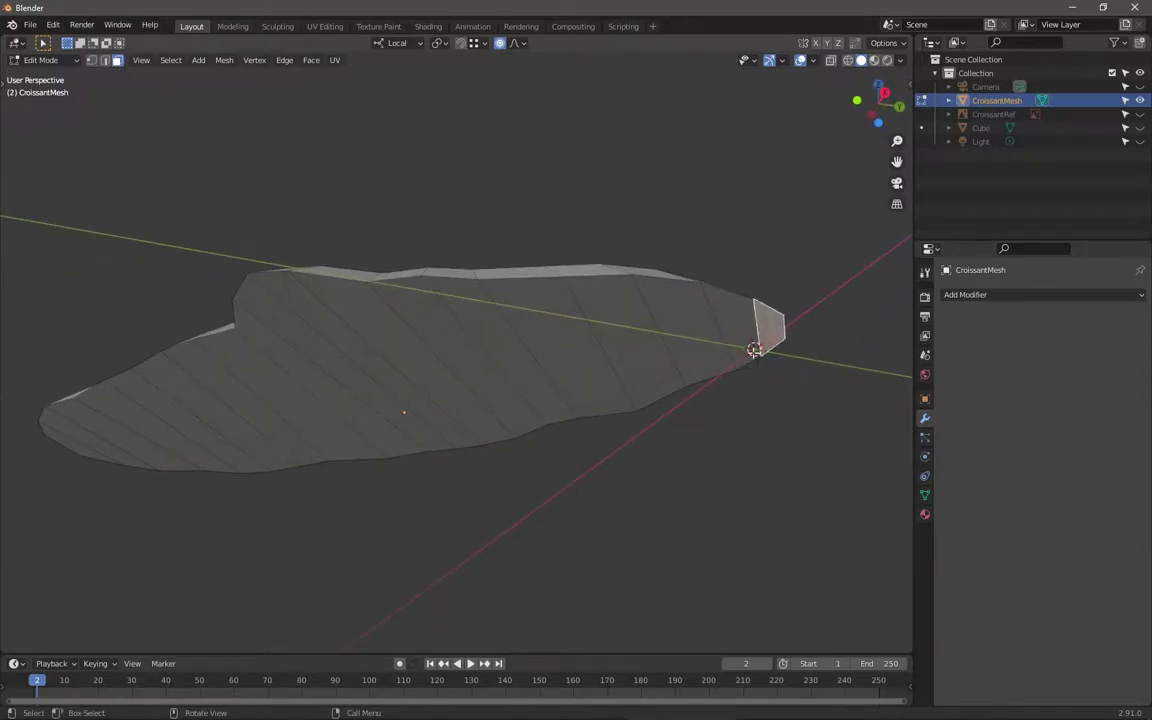
left_click(70, 448, "ctrl")
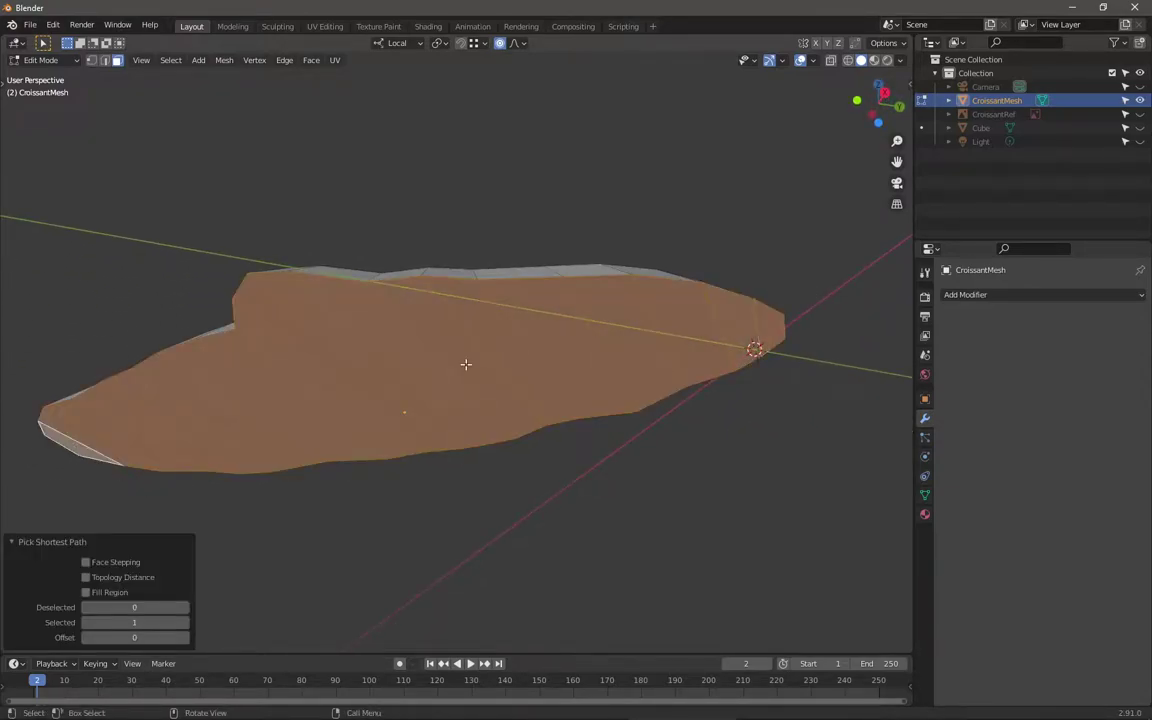
key("KP_Decimal")
middle_click_drag(414, 442, 502, 381)
key("s")
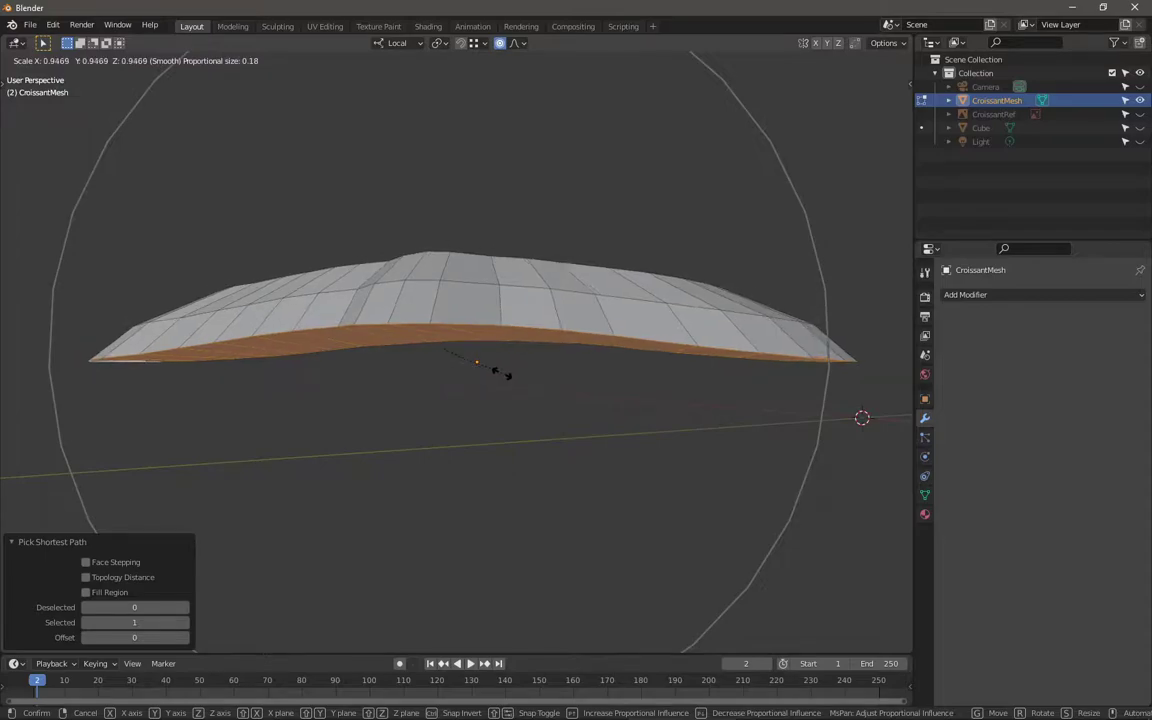
right_click(522, 378)
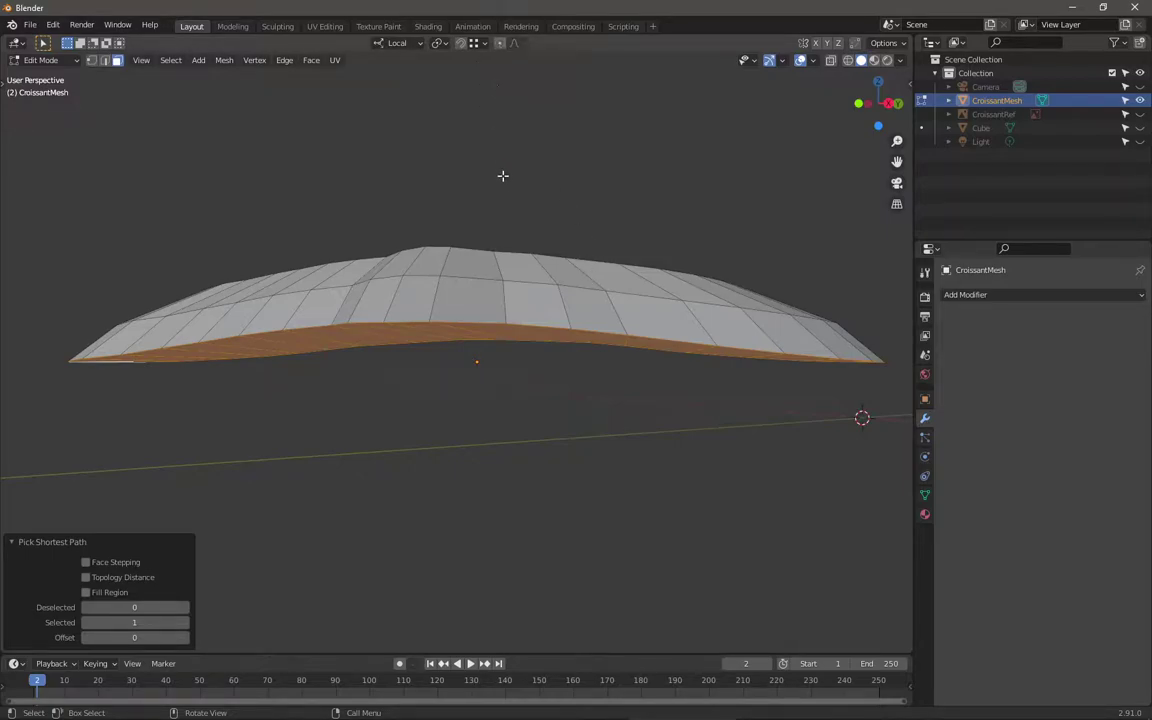
Step: Flatten the selected underside faces by scaling them to 0 along local Z, with proportional editing off
key("o")
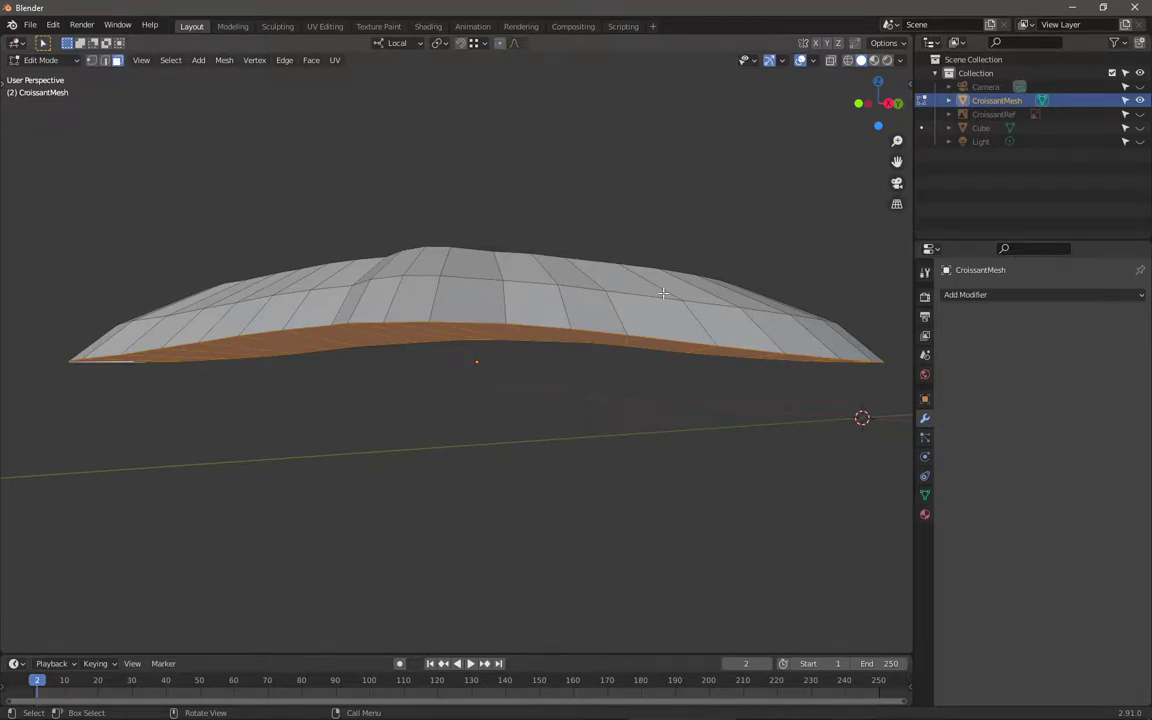
key("s")
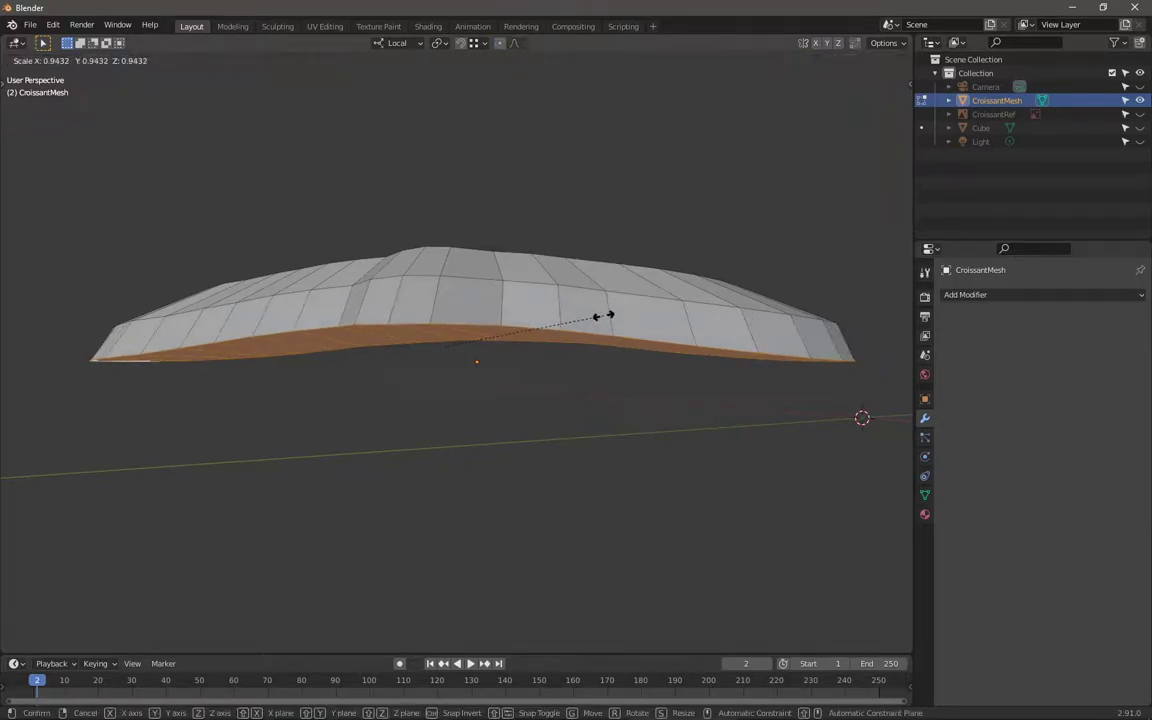
key("z")
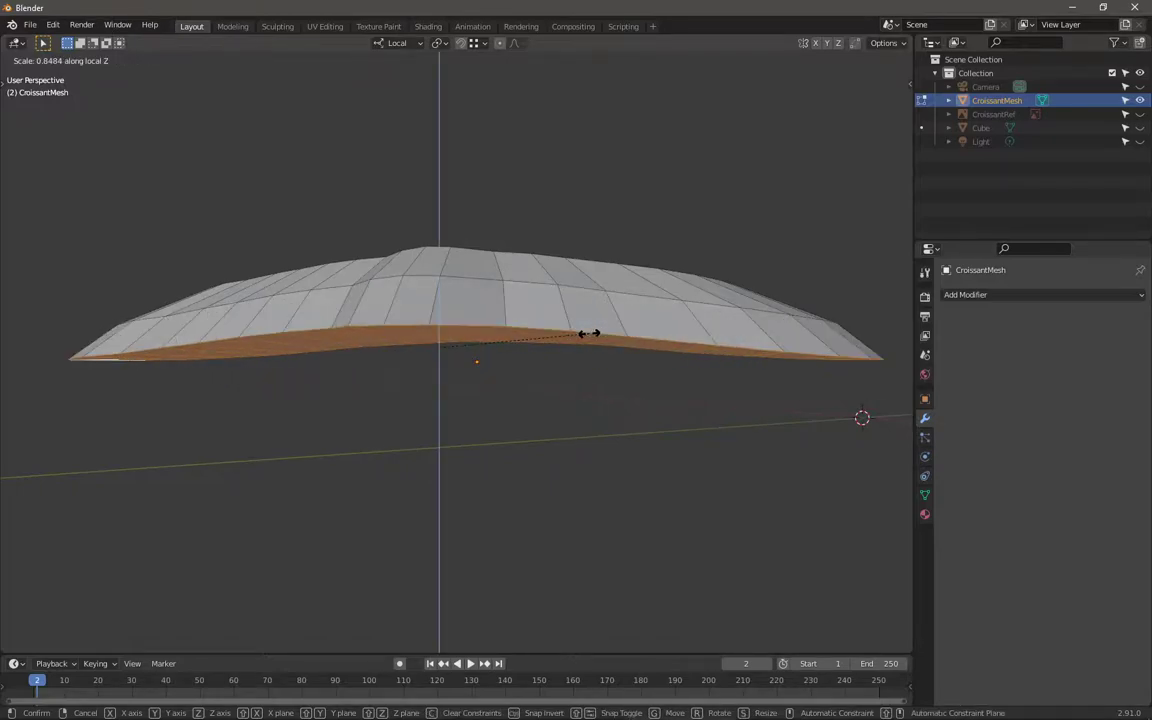
type("0")
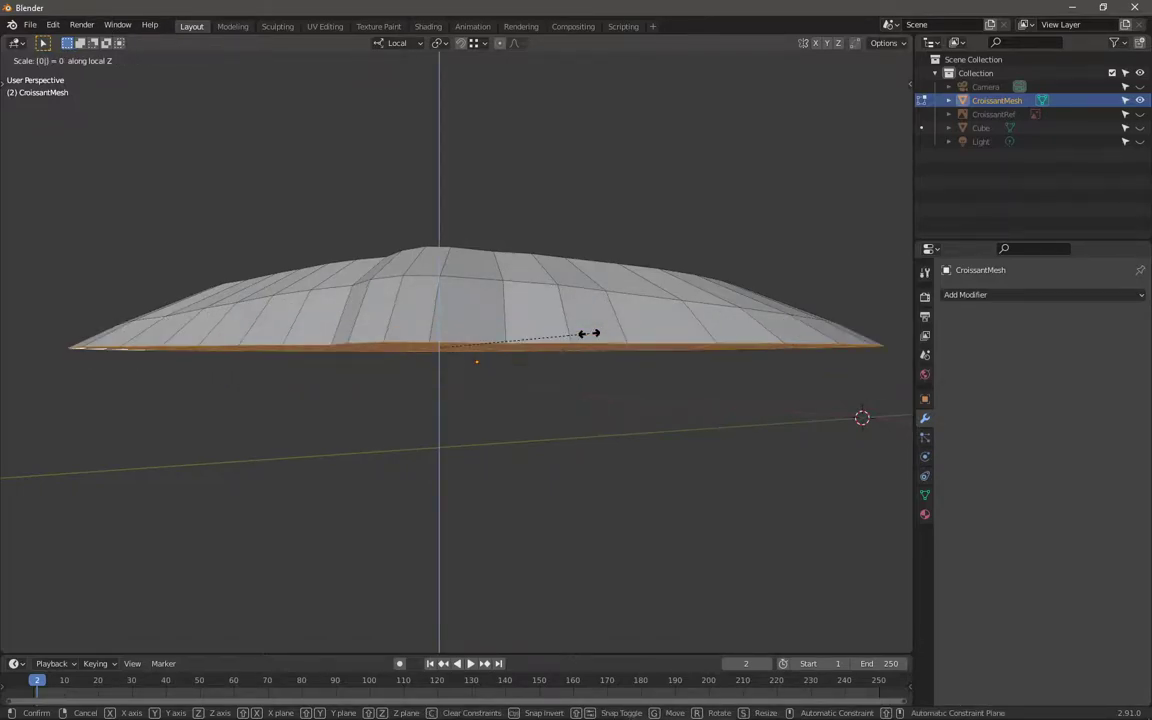
key("Return")
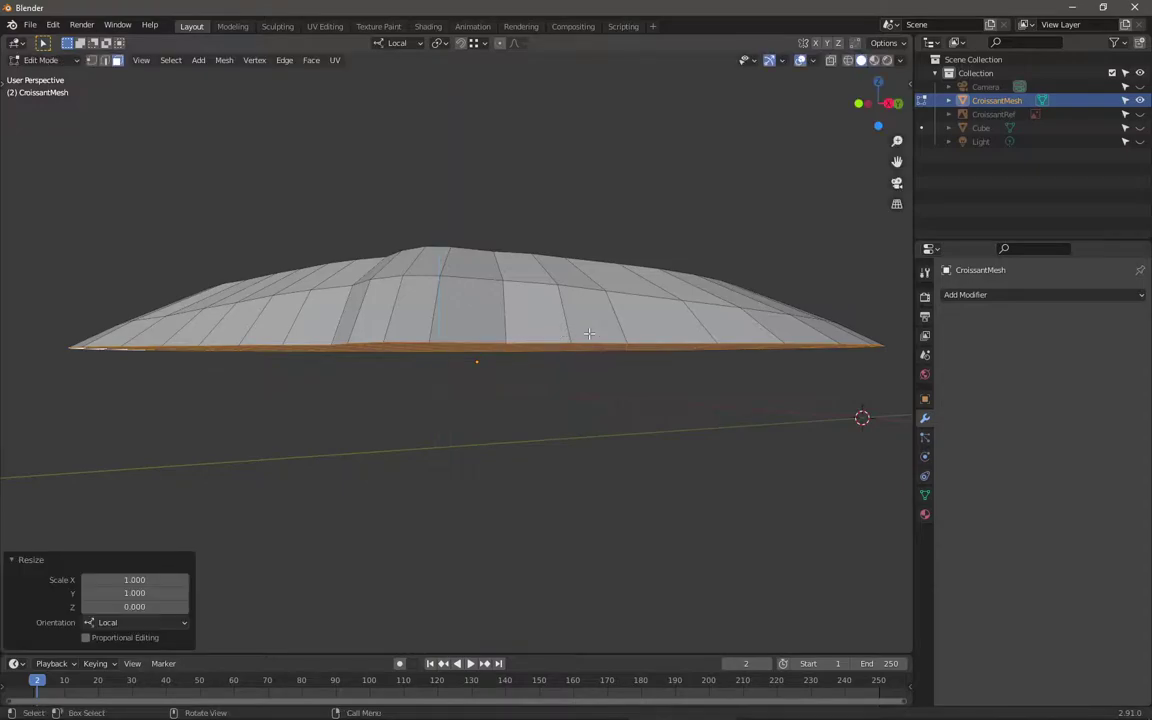
Step: Move the flattened underside faces down about 0.0044 m along local Z
key("g")
key("z")
left_click(621, 345)
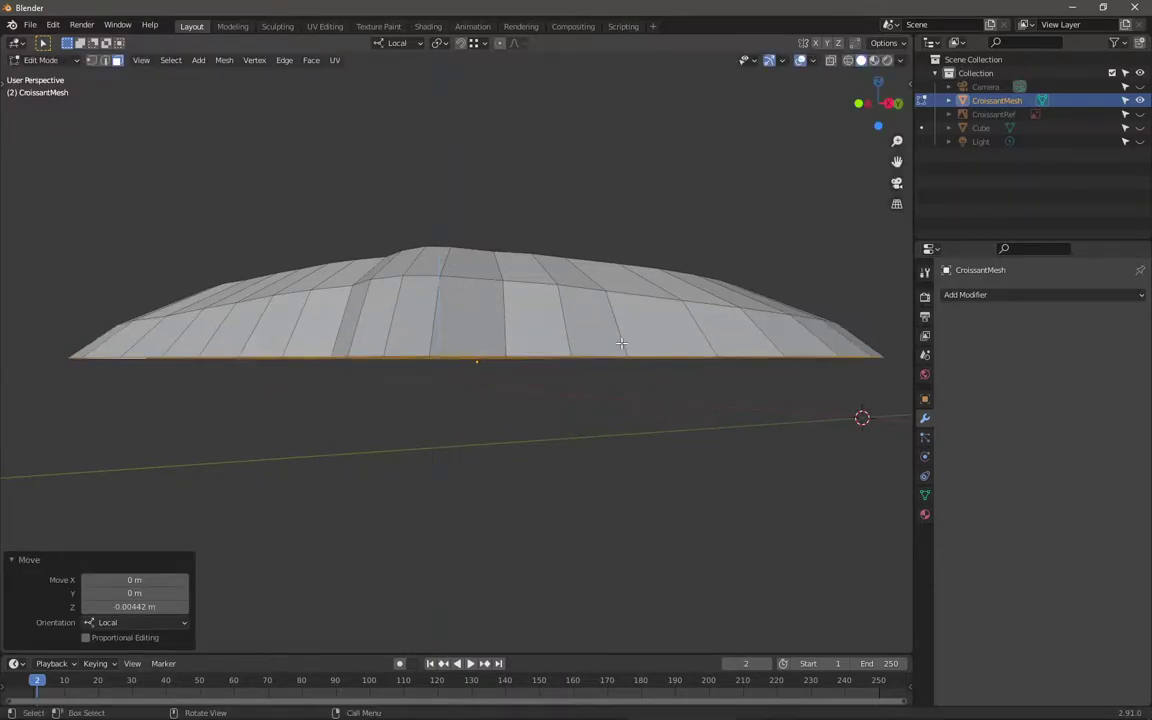
Step: Switch to edge selection, select the edge loop running around CroissantMesh's sides and move it slightly down along local Z
middle_click_drag(635, 391, 574, 494)
key("2")
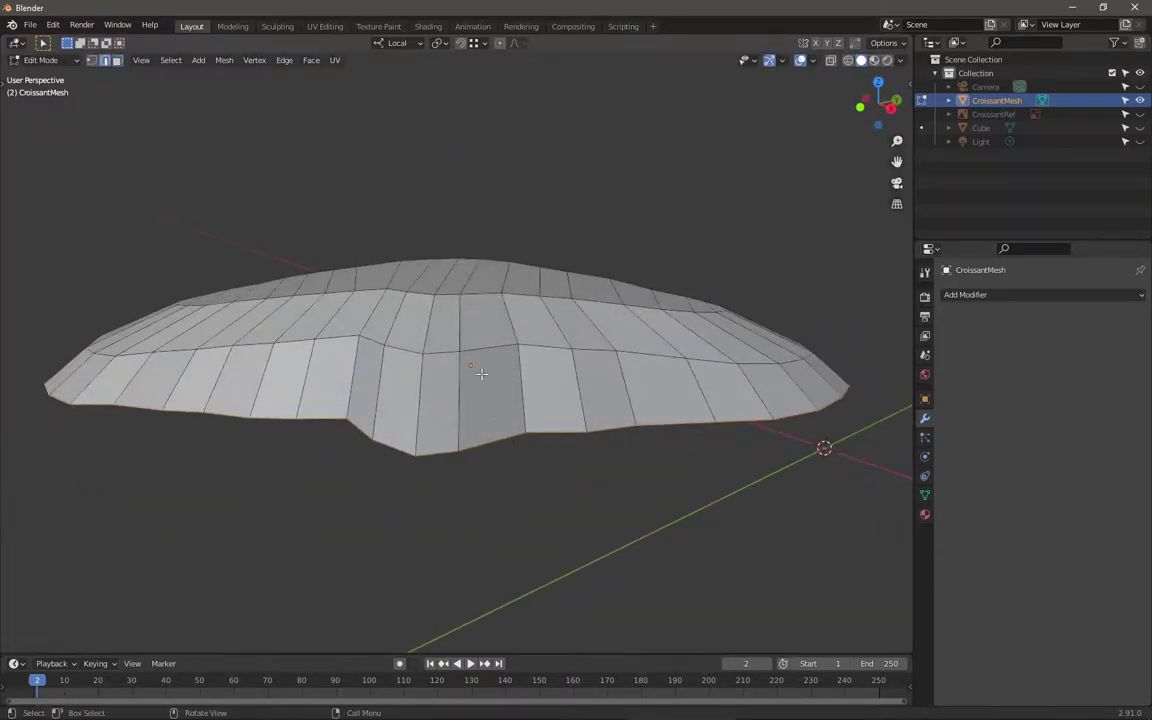
left_click(479, 349, "alt")
middle_click_drag(550, 376, 487, 347)
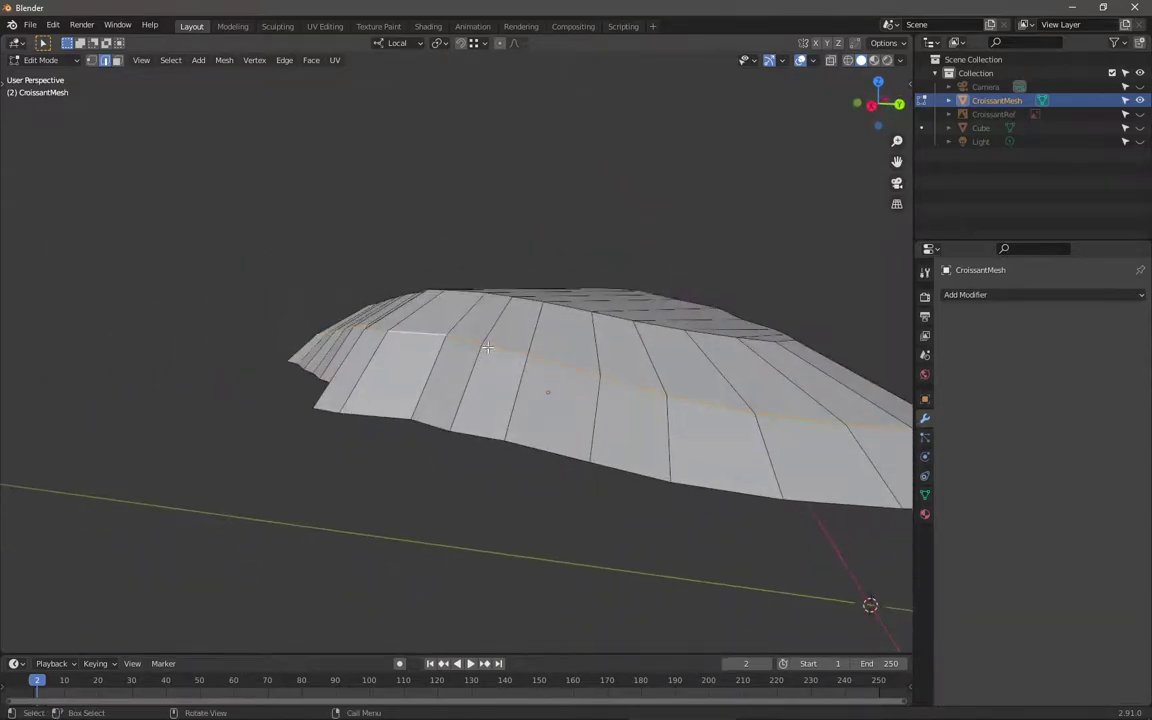
middle_click_drag(384, 322, 568, 443)
key("g")
key("z")
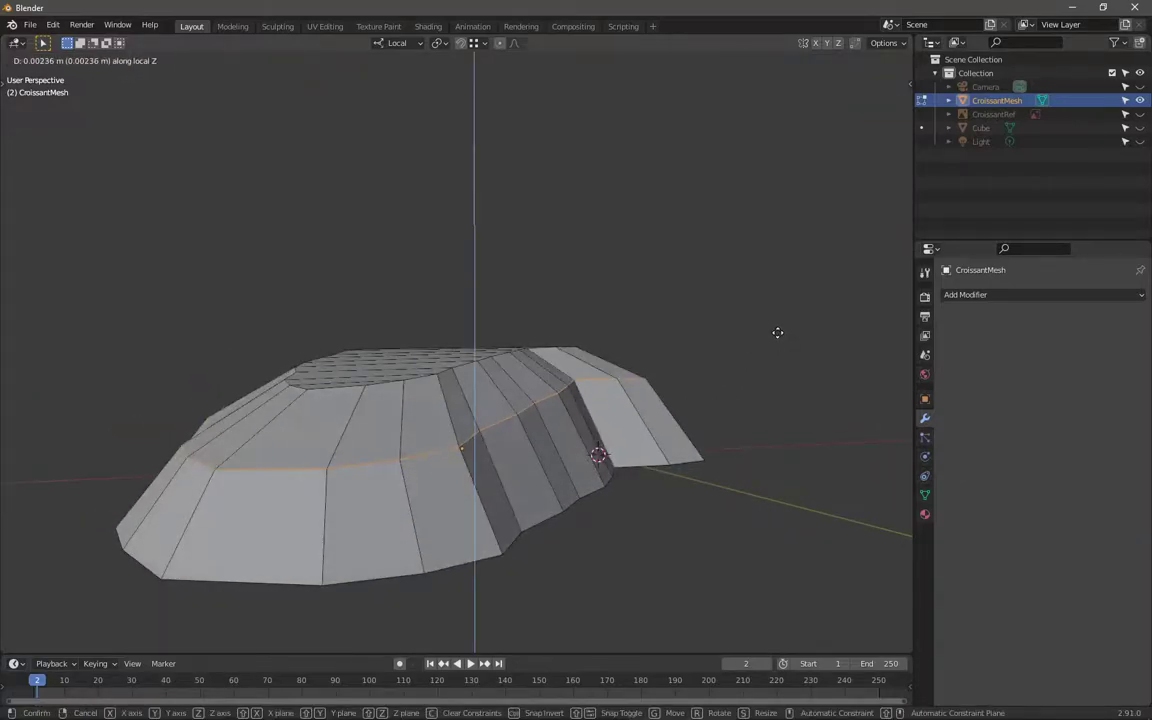
left_click(789, 350)
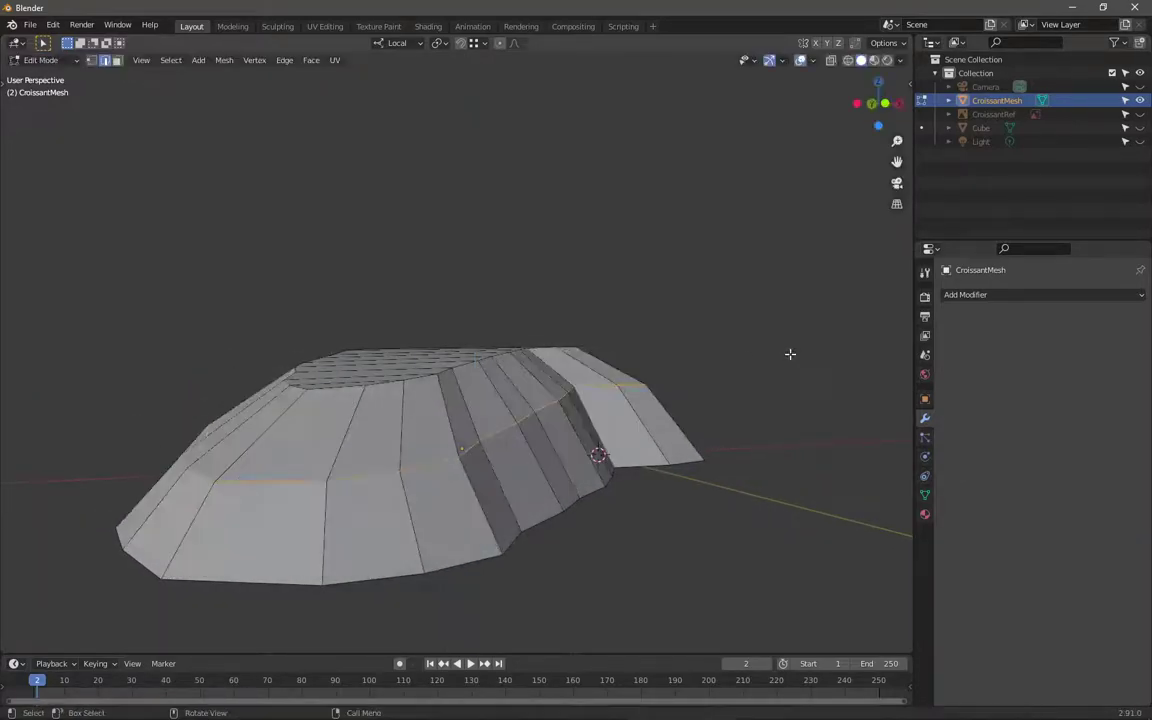
Step: Edge-slide the selected side loop towards the base with a factor of about -0.236
middle_click_drag(789, 352, 757, 300)
key("g")
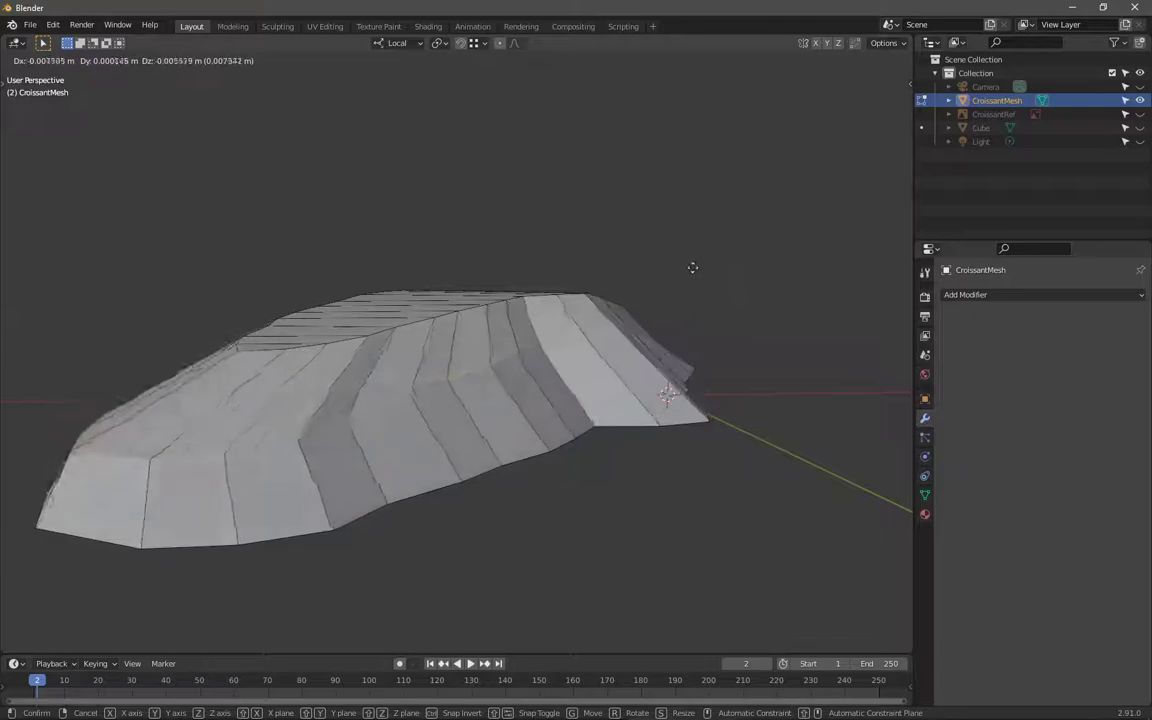
key("g")
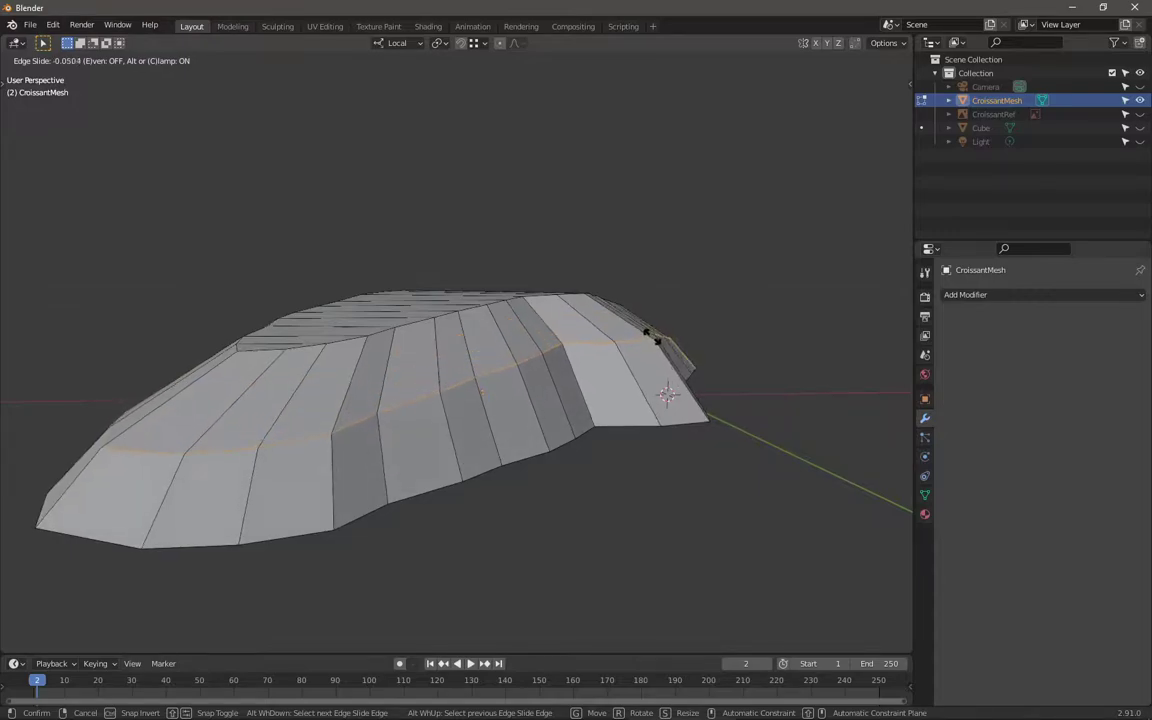
left_click(657, 343)
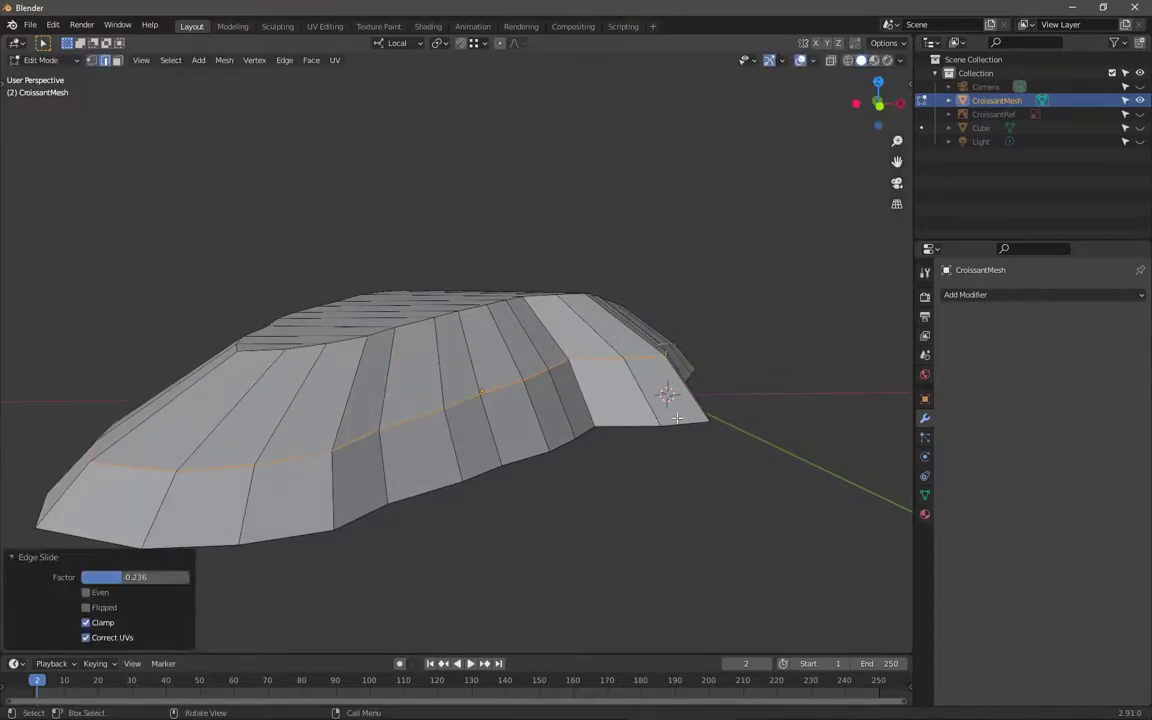
Step: Add one centred loop cut around the upper band of side faces, between the top rim and the side loop
middle_click_drag(657, 343, 359, 432)
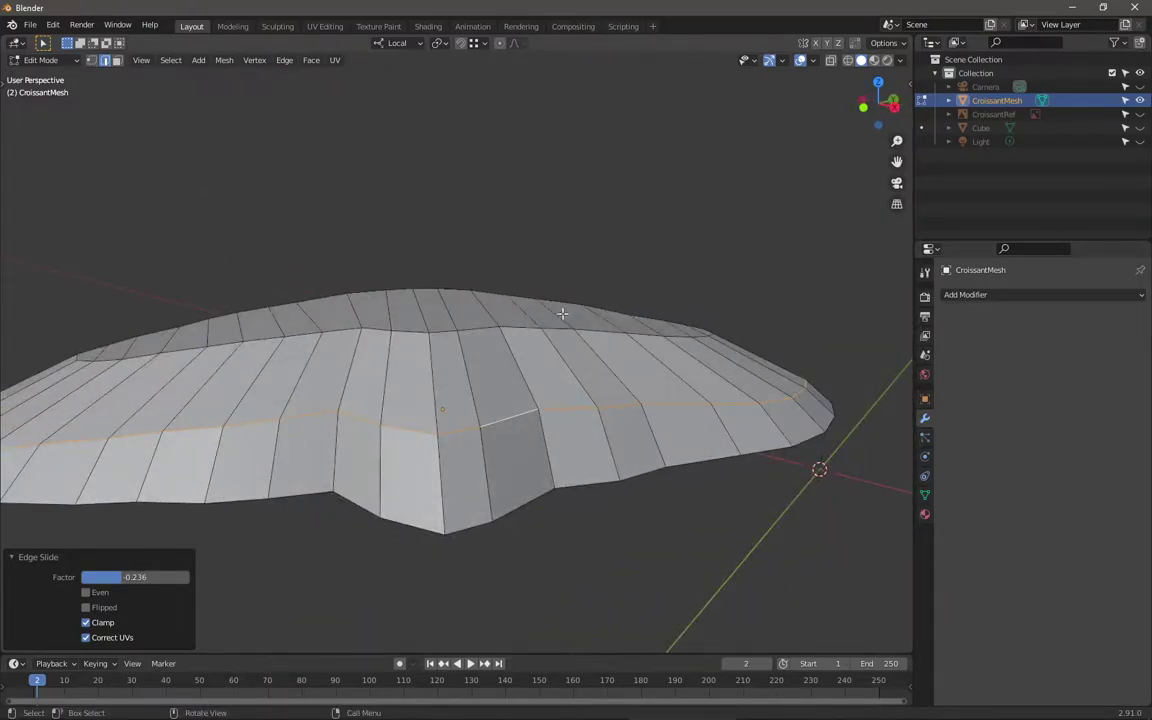
middle_click_drag(469, 402, 351, 375)
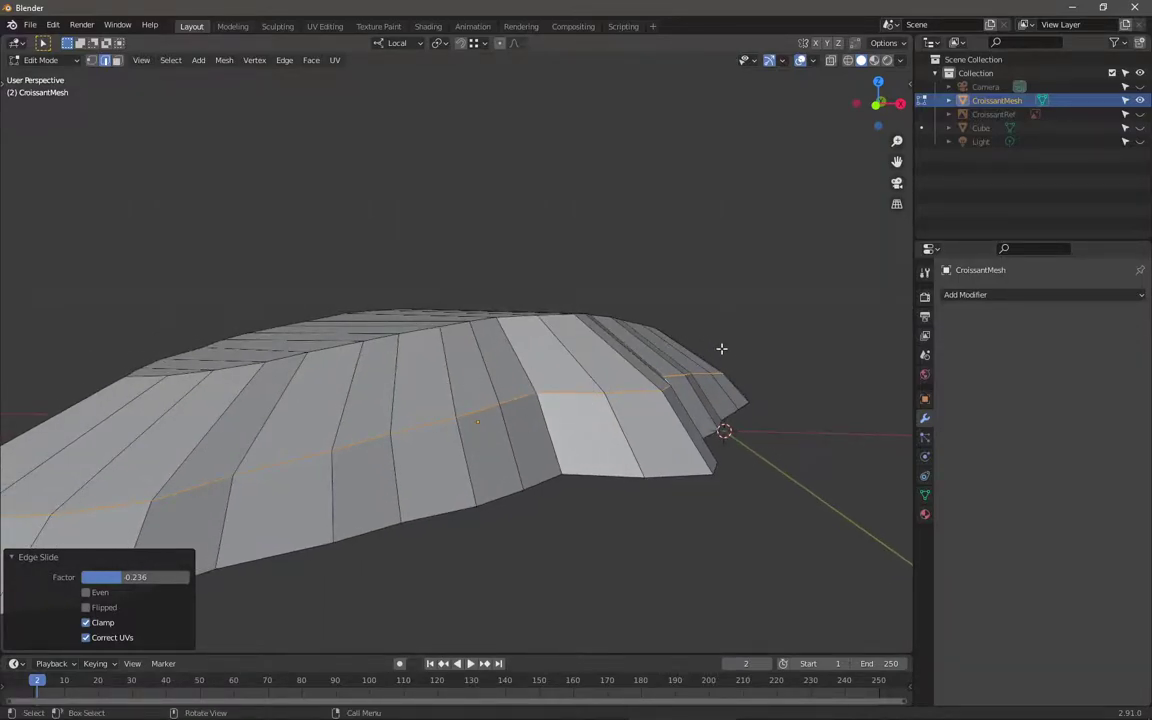
middle_click_drag(633, 330, 494, 403)
scroll(560, 392, "down", 2)
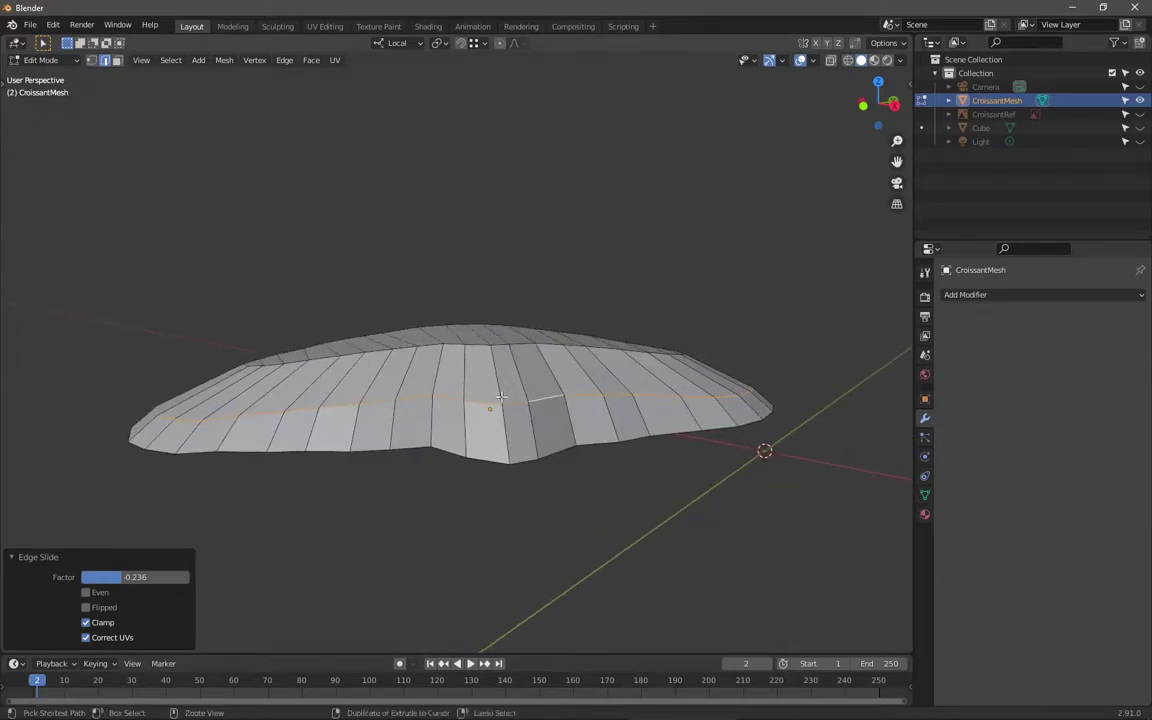
key("ctrl+r")
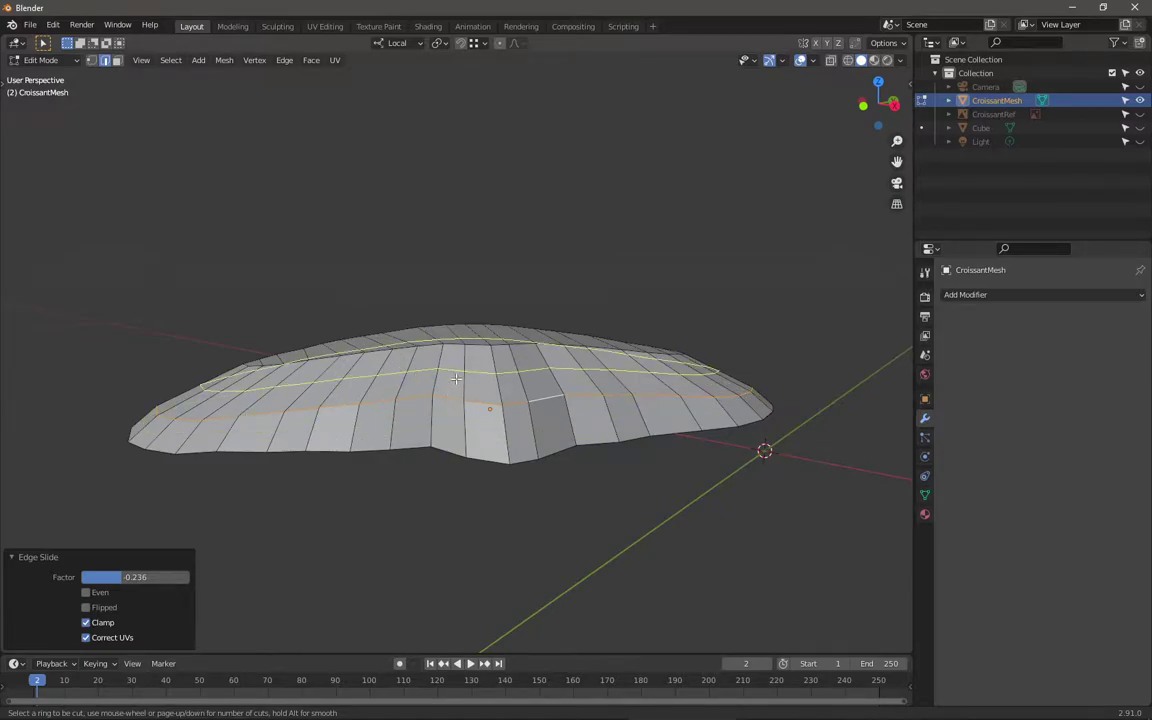
scroll(455, 378, "up", 1)
scroll(455, 378, "up", 9)
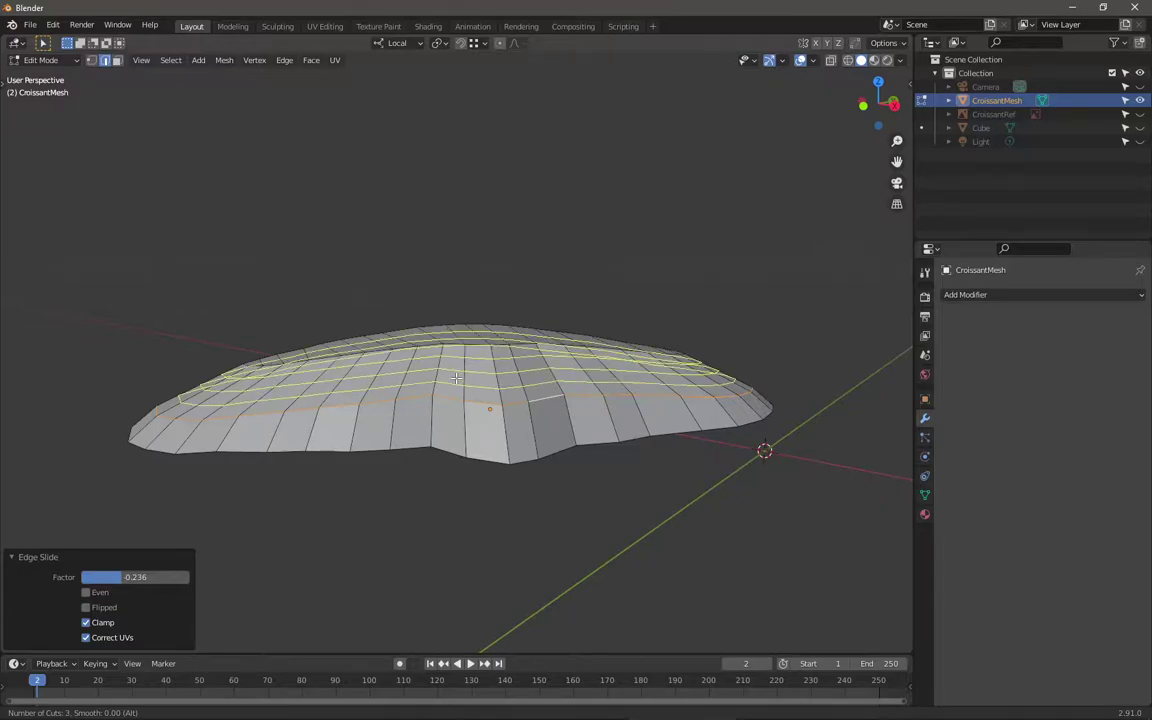
scroll(455, 378, "down", 10)
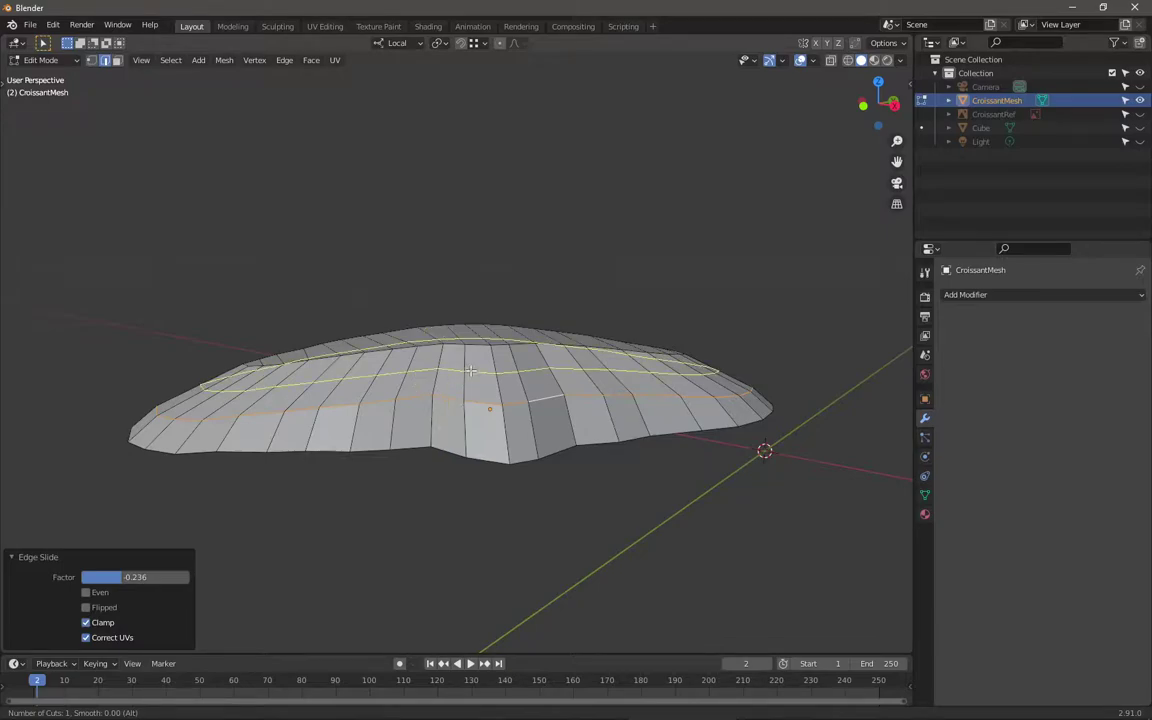
left_click(471, 370)
right_click(506, 424)
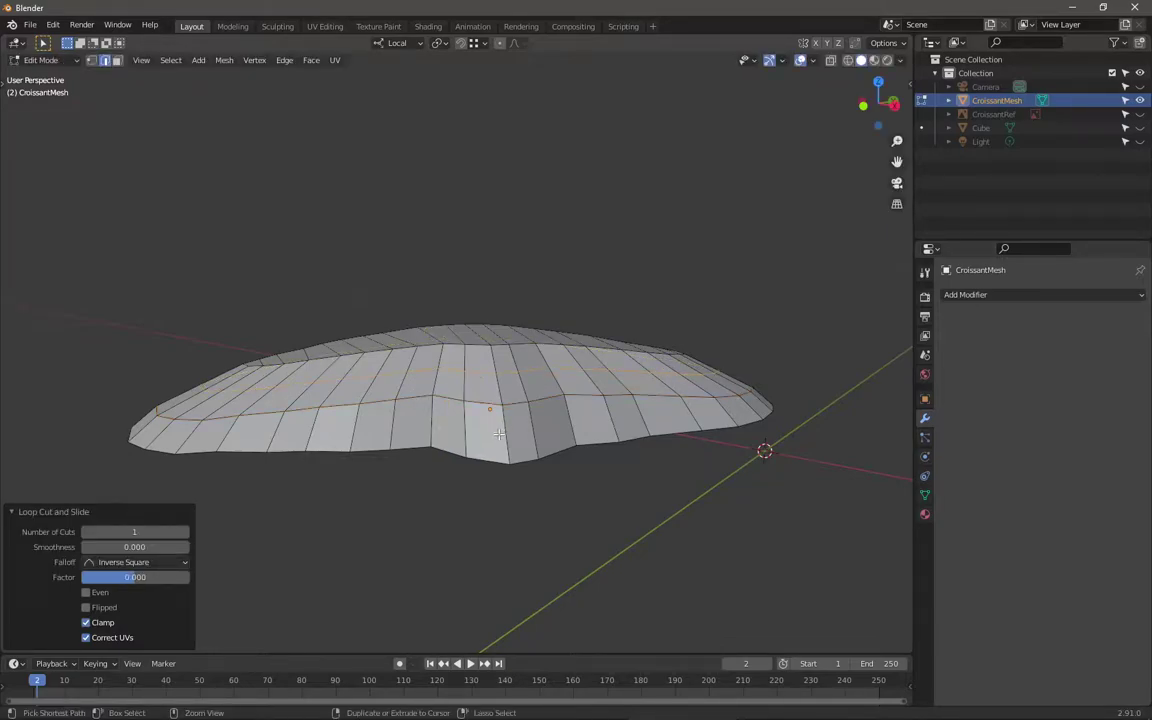
Step: Add one centred loop cut around the lower band of side faces, just above the base
key("ctrl+r")
left_click(497, 435)
mouse_move(546, 503)
middle_mouse_down()
mouse_move(561, 507)
mouse_move(548, 489)
middle_mouse_up()
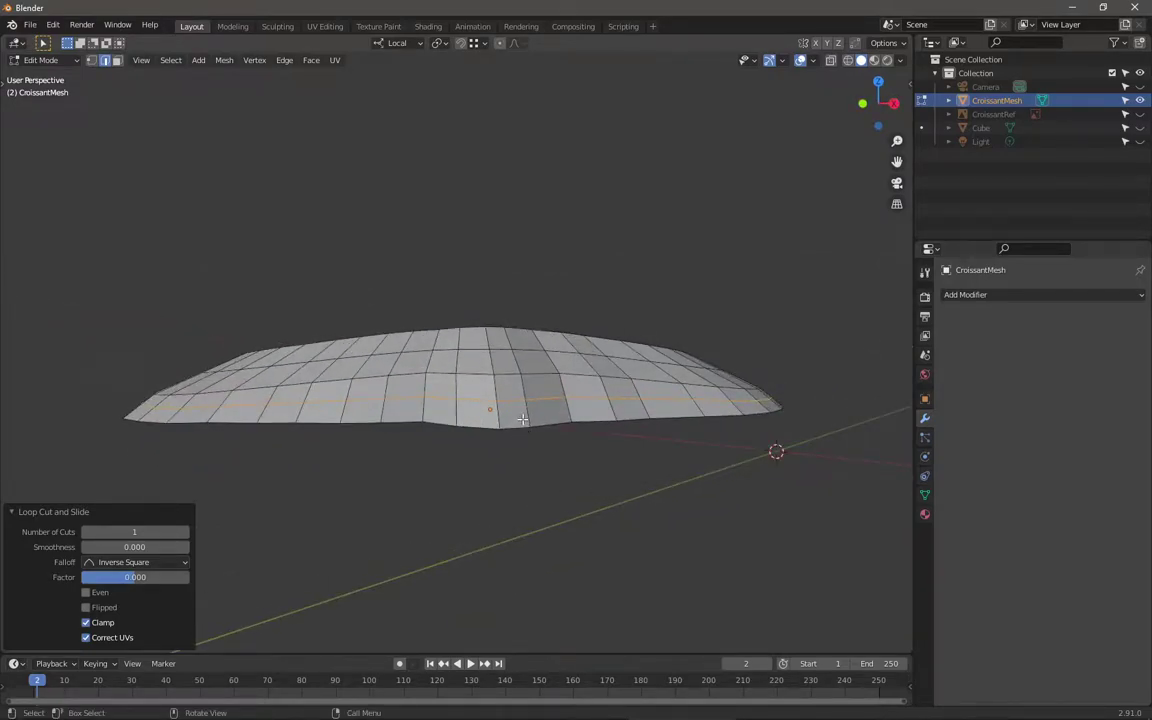
Step: Scale the new lower loop outward uniformly to about 1.007
key("s")
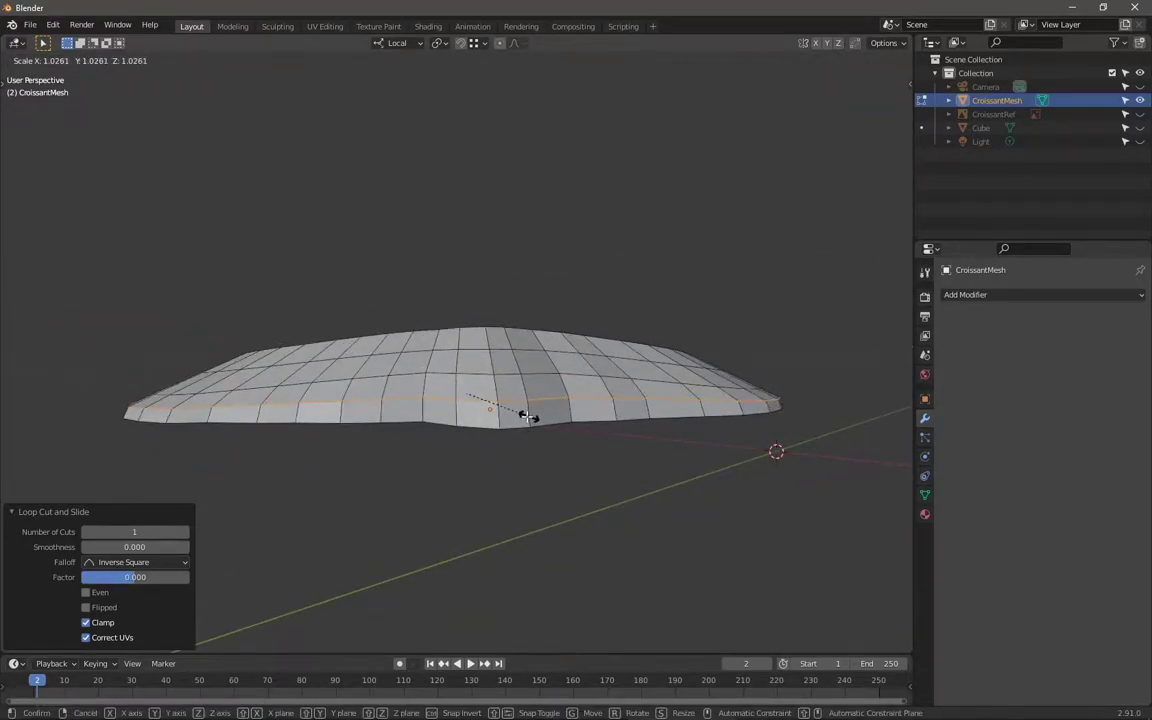
right_click(535, 415)
key("s")
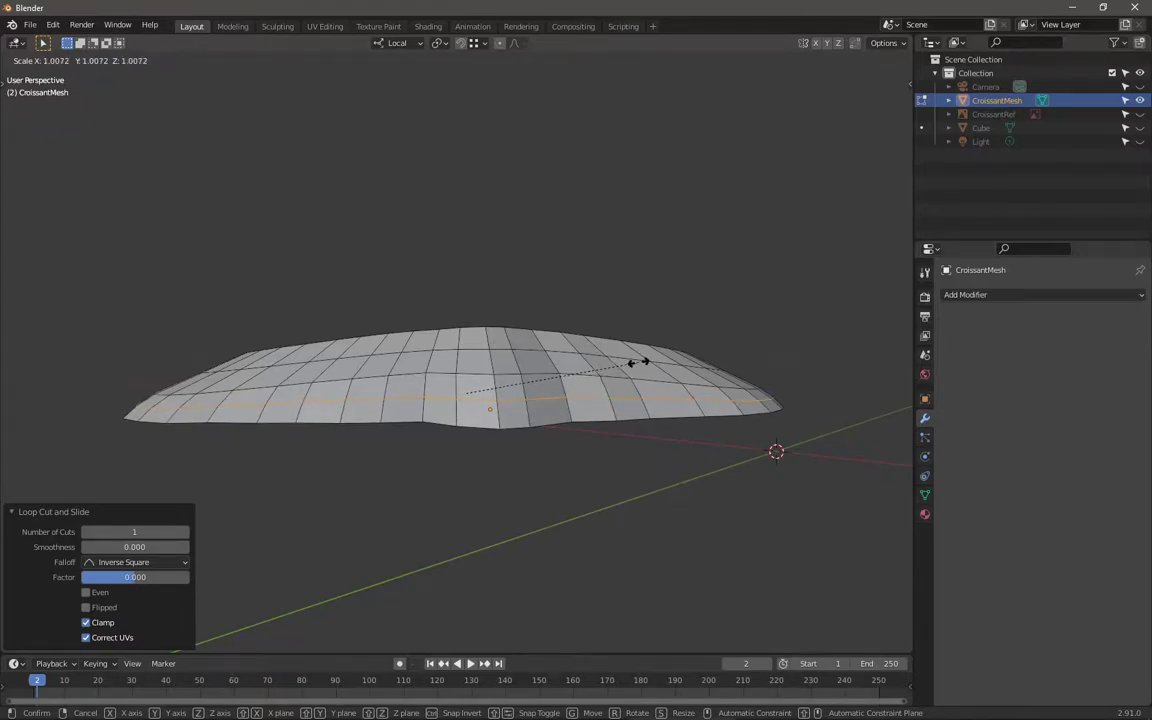
left_click(637, 362)
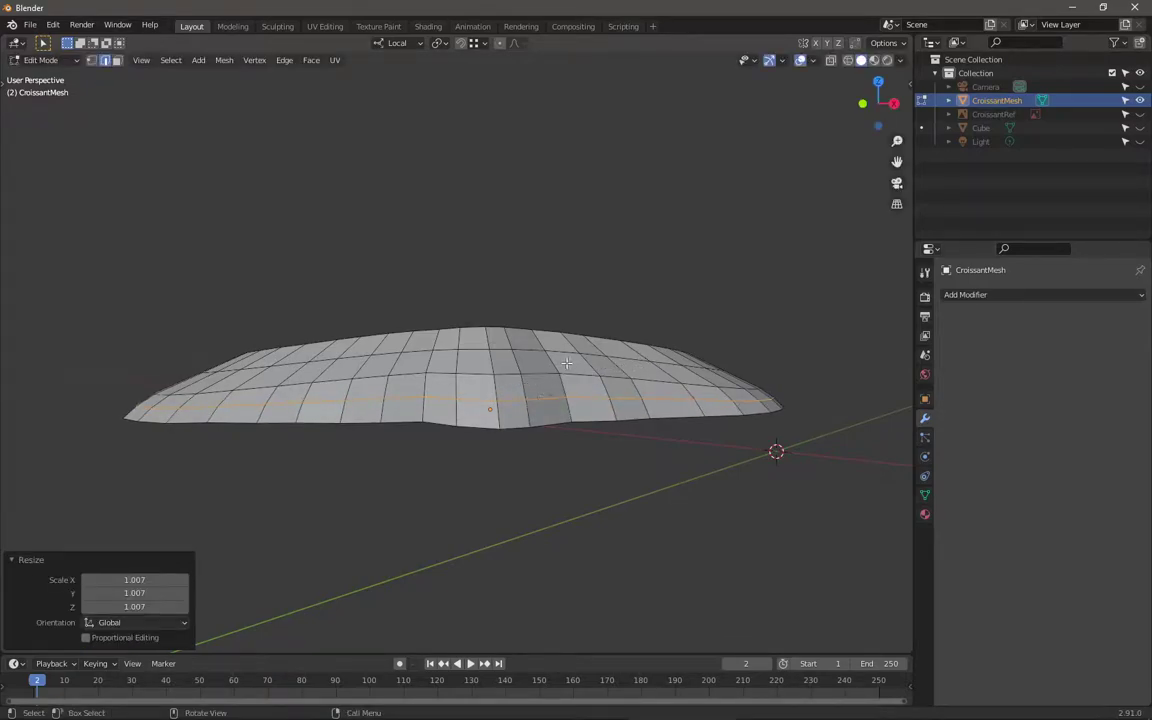
Step: Select the upper side loop just below the top rim and scale it uniformly to about 1.051
left_click(672, 367, "alt")
key("s")
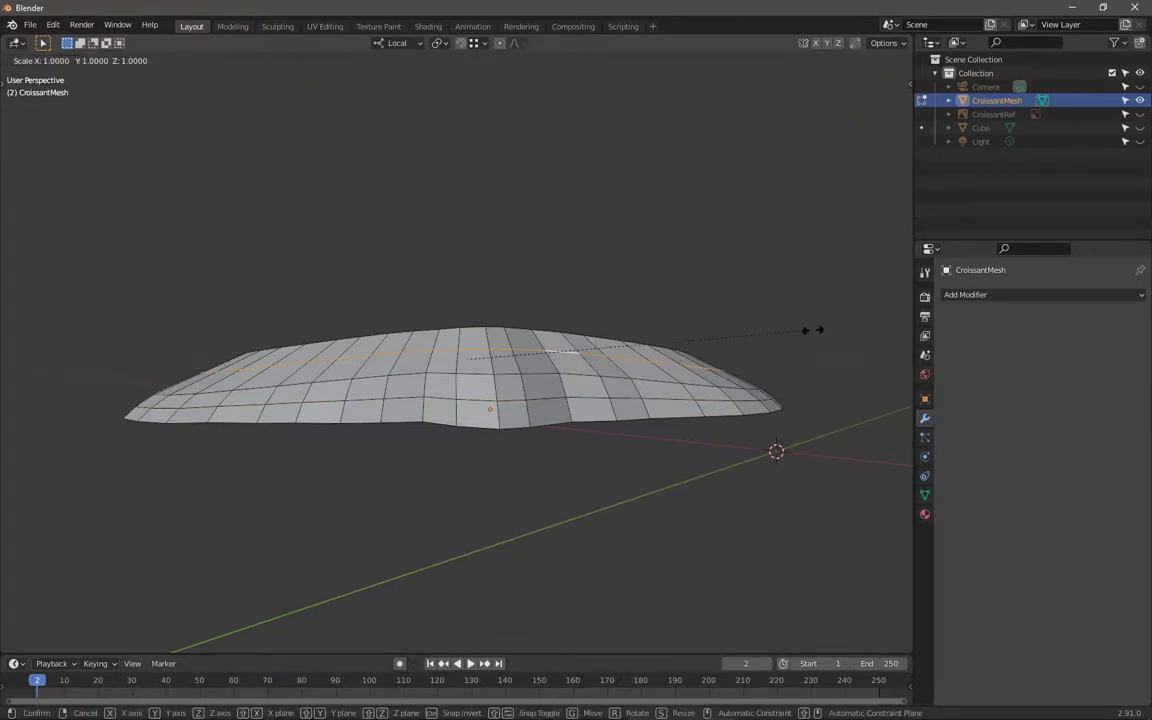
left_click(75, 303)
Step: In top view, scale the upper side loop to about 1.017 along local X and rotate it about 0.2°
middle_click_drag(132, 336, 459, 399)
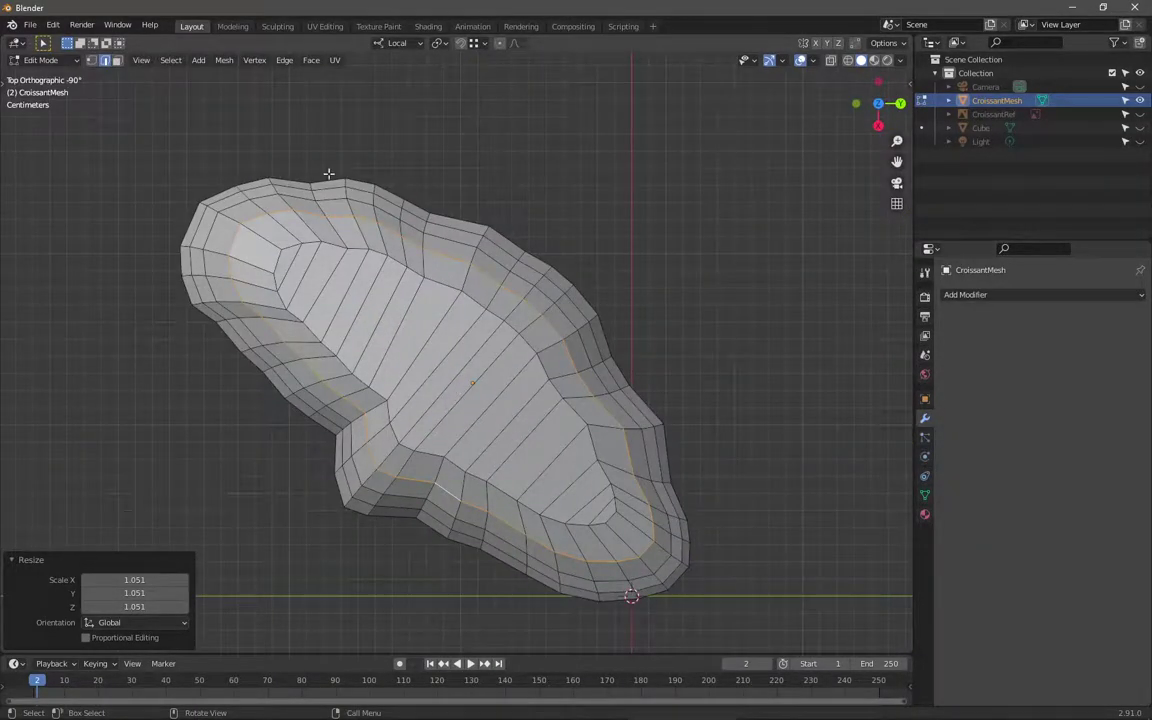
middle_click_drag(251, 232, 339, 245, "shift")
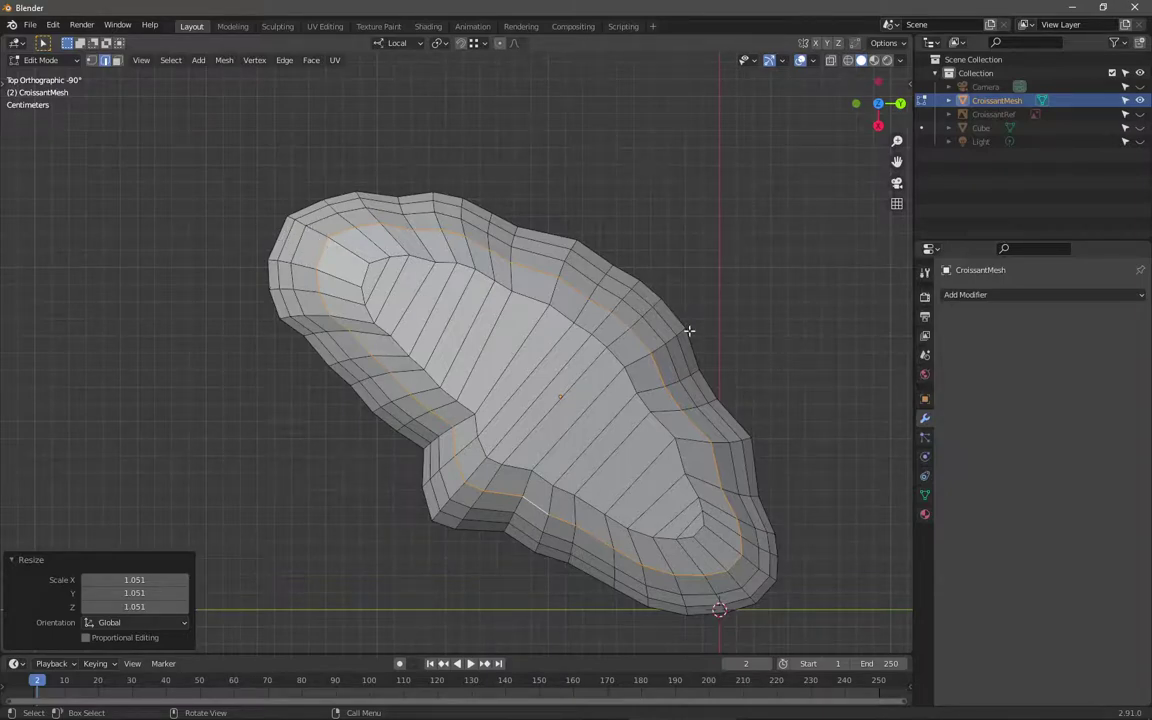
key("s")
key("x")
key("x")
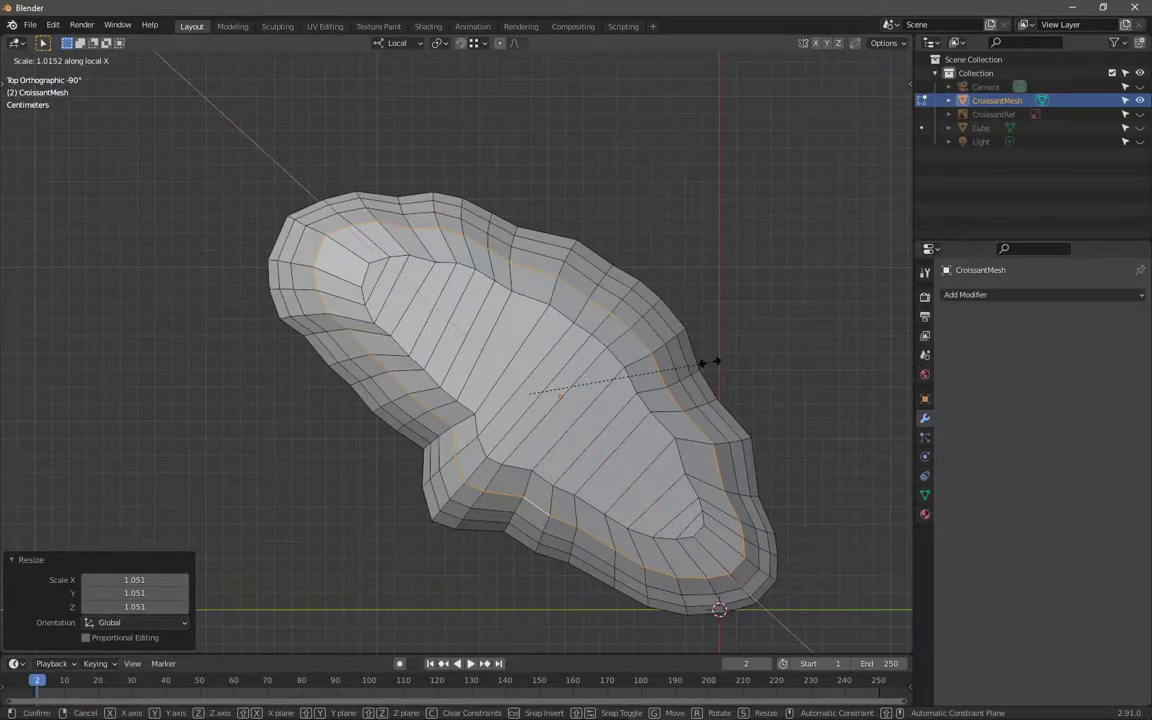
left_click(712, 363)
key("r")
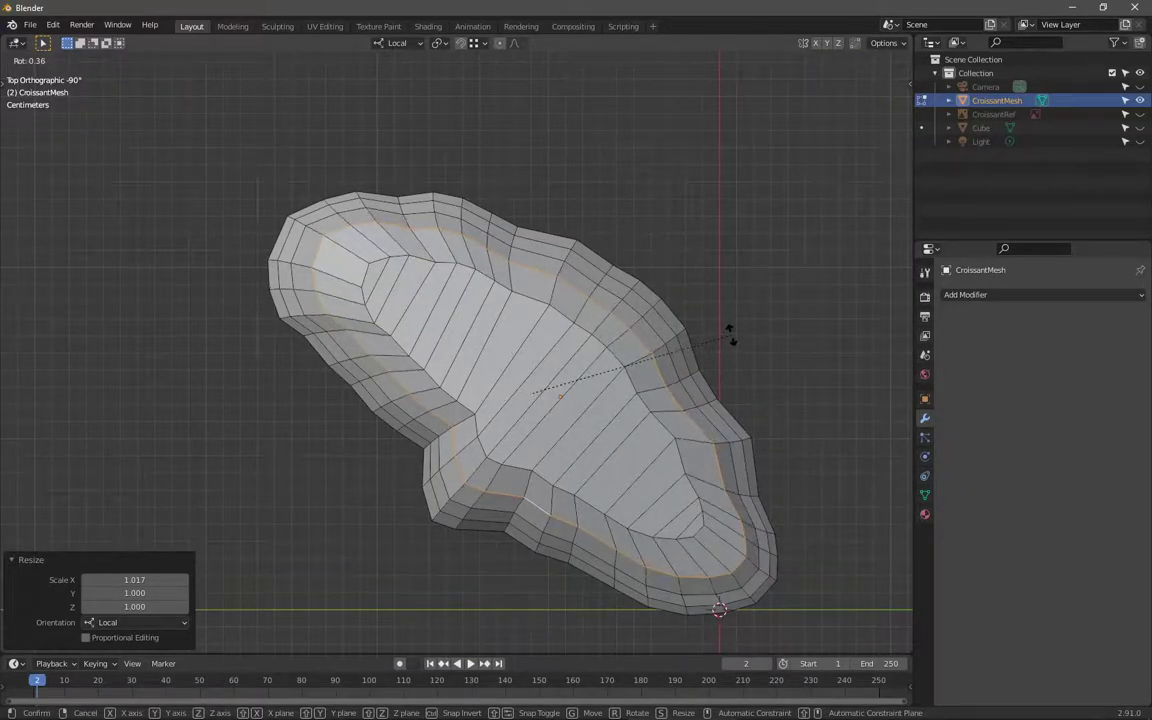
left_click(733, 330)
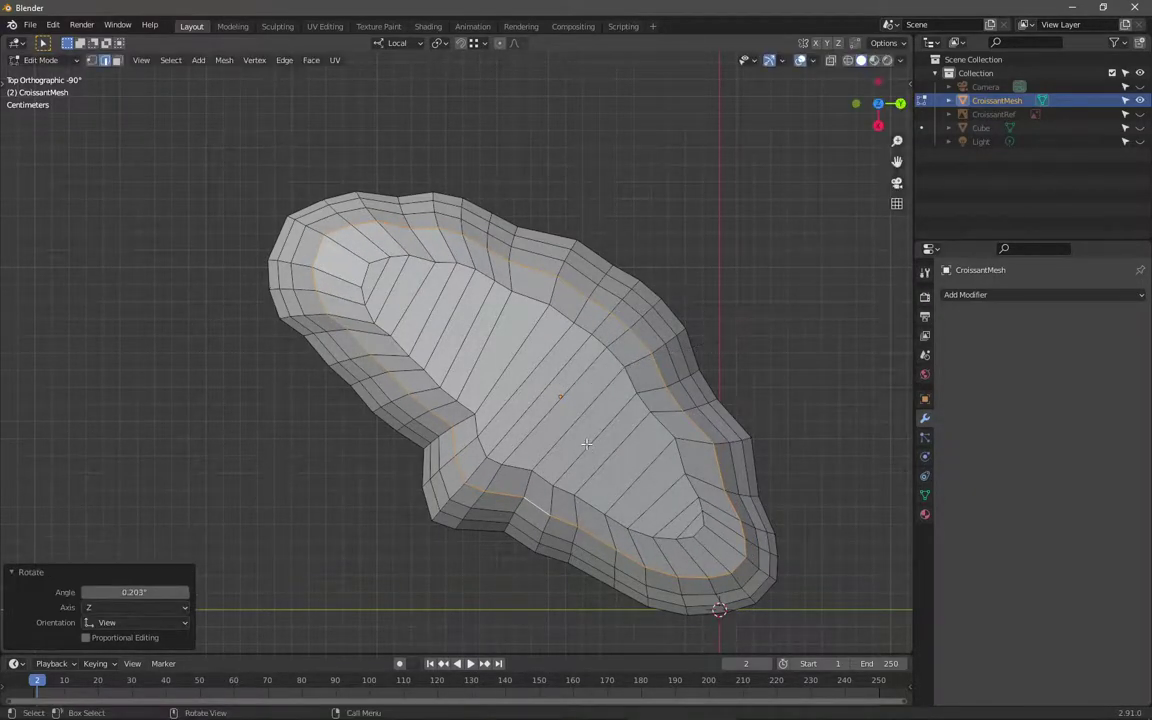
Step: Switch to face selection and add one centred loop cut running lengthwise over the croissant's top from tip to tip
middle_click_drag(528, 401, 487, 355)
middle_click_drag(614, 471, 461, 468)
key("3")
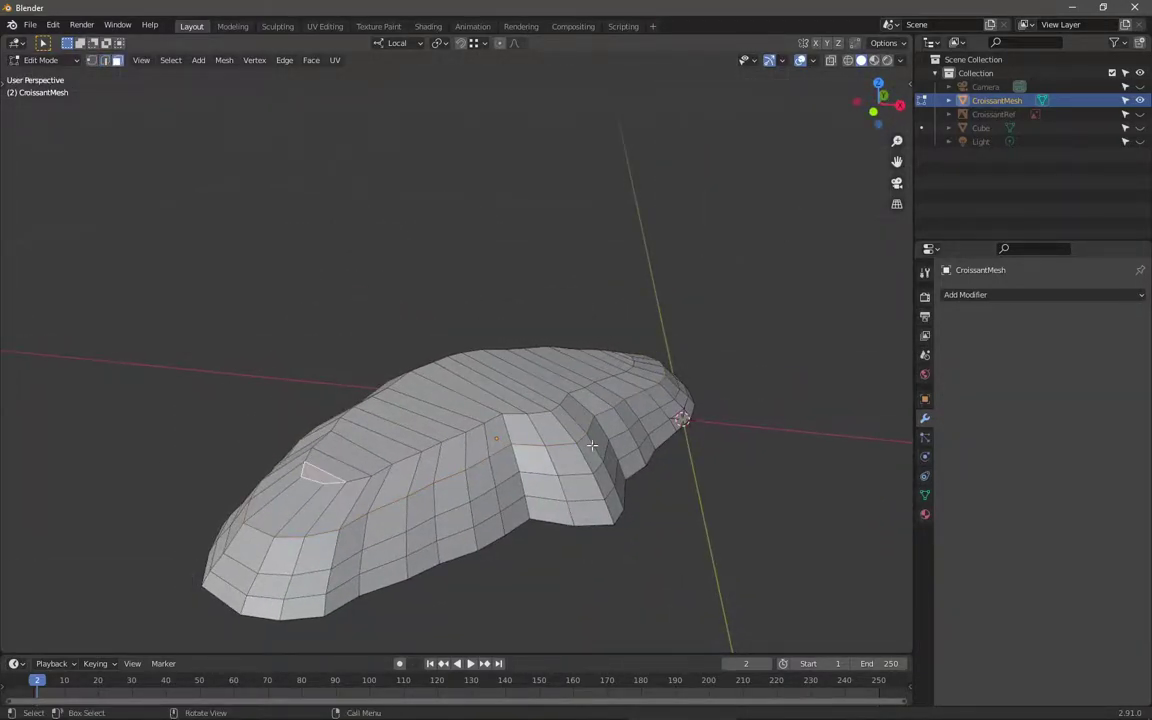
middle_click_drag(533, 401, 413, 438)
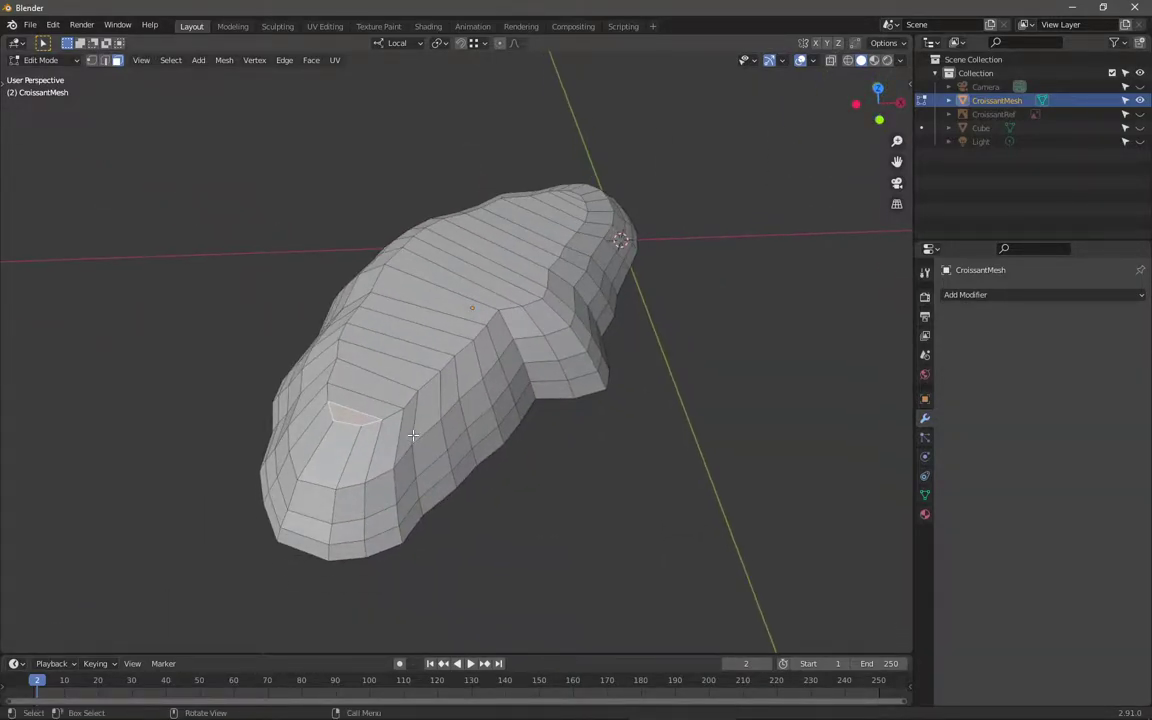
key("ctrl+r")
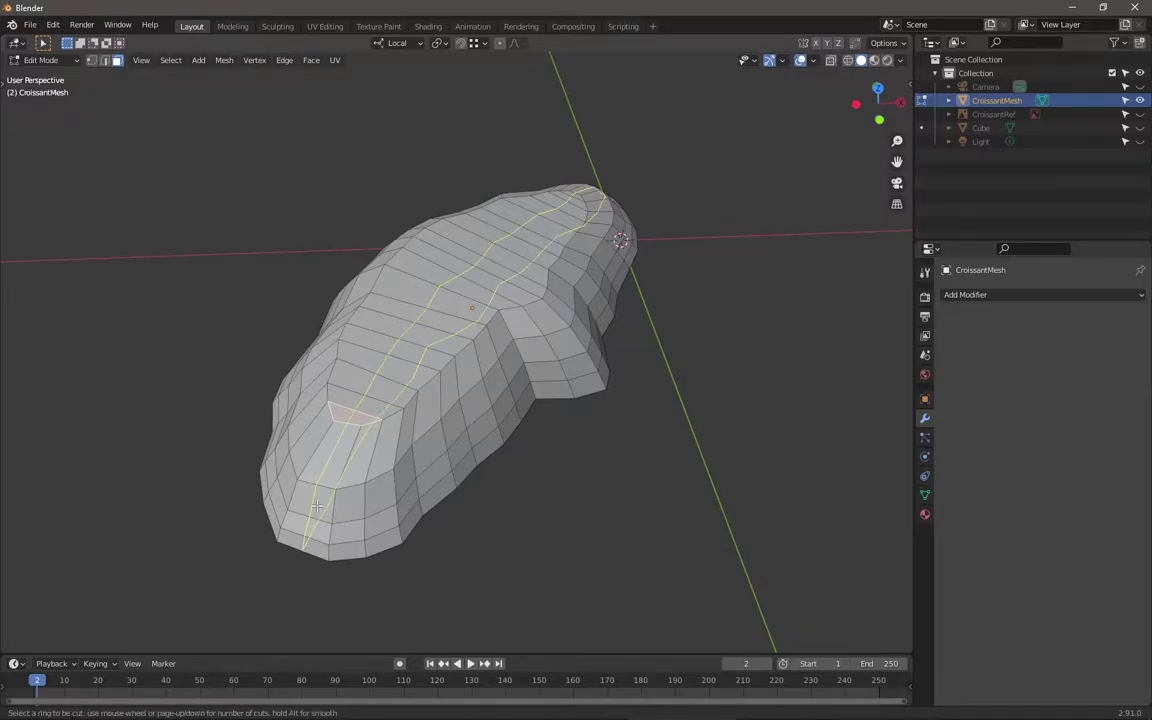
left_click(316, 507)
right_click(418, 357)
Step: In vertex selection, pick the middle vertex of the top ridge and enable proportional editing with Connected Only
middle_click_drag(441, 243, 369, 271)
key("1")
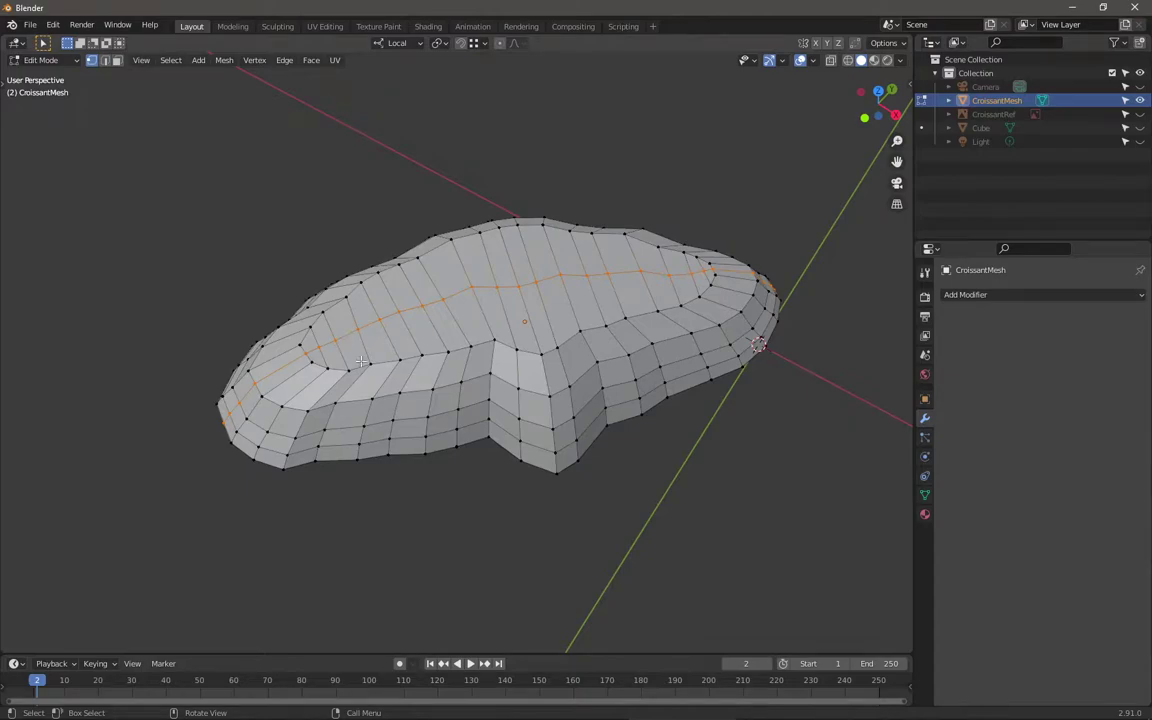
middle_click_drag(361, 362, 406, 405)
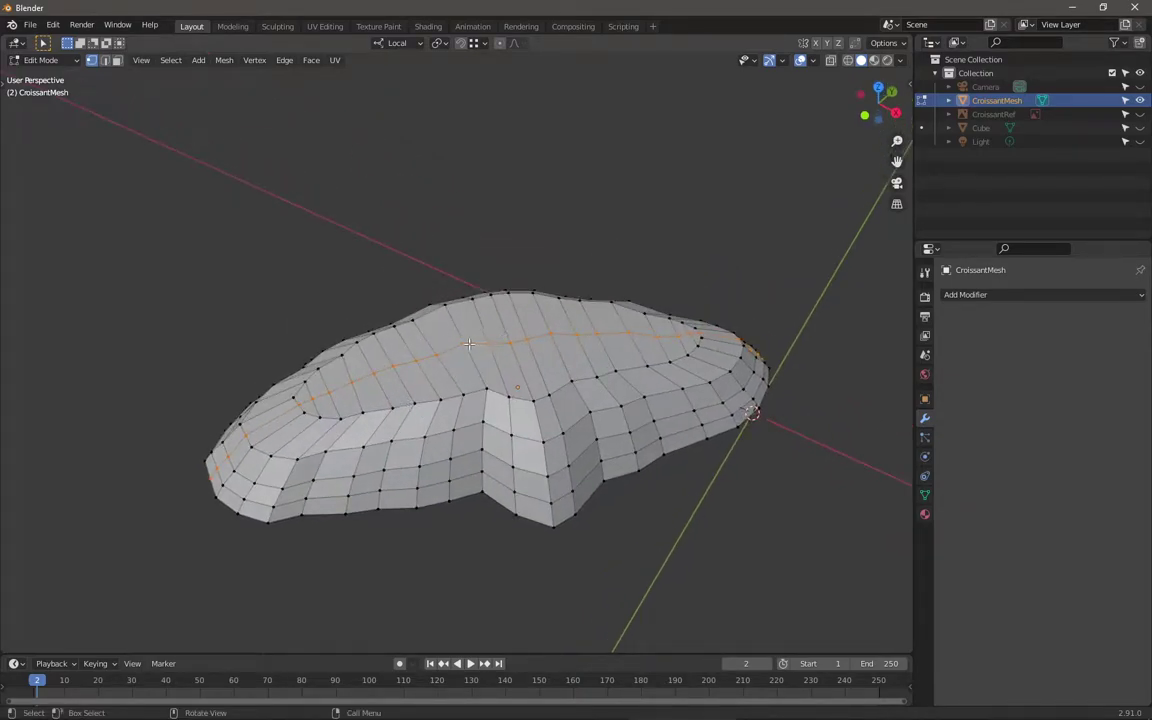
middle_click_drag(532, 382, 544, 344)
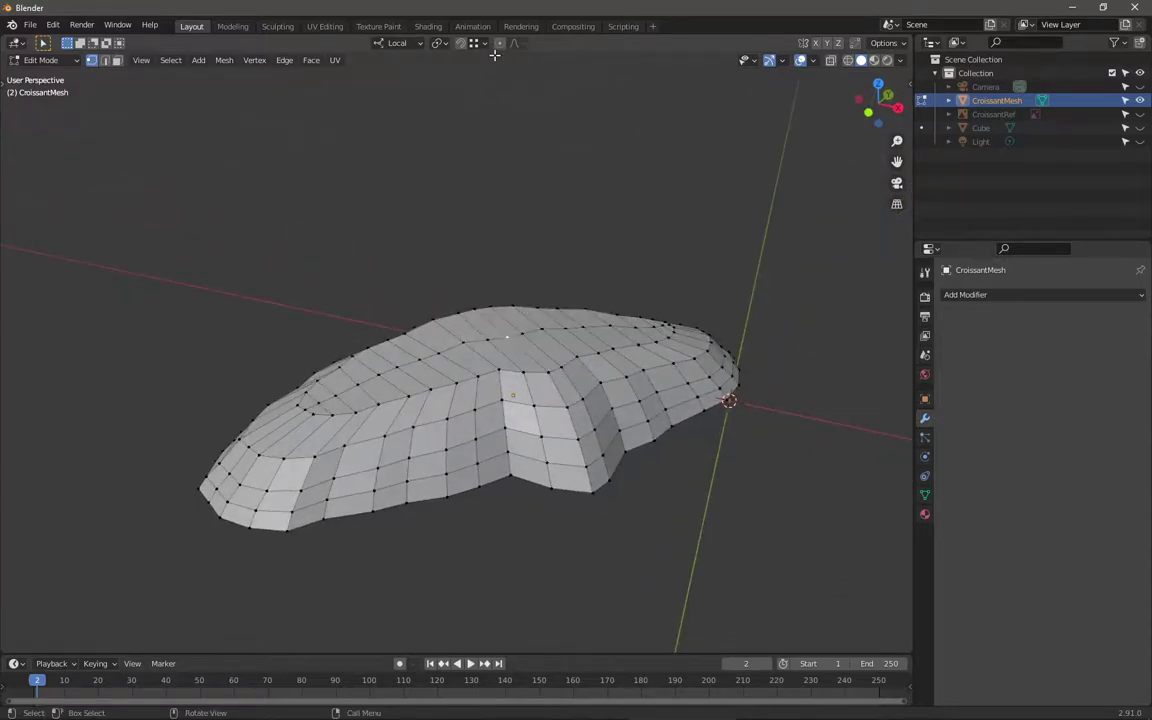
key("g")
key("z")
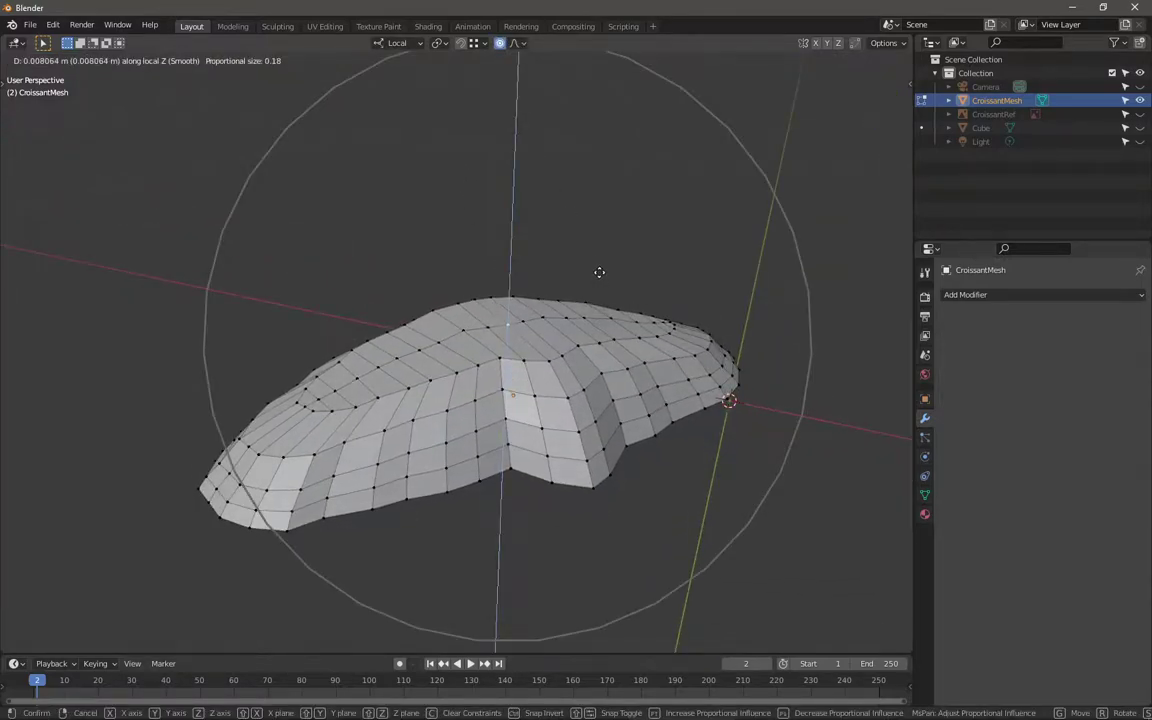
right_click(600, 272)
left_click(516, 43)
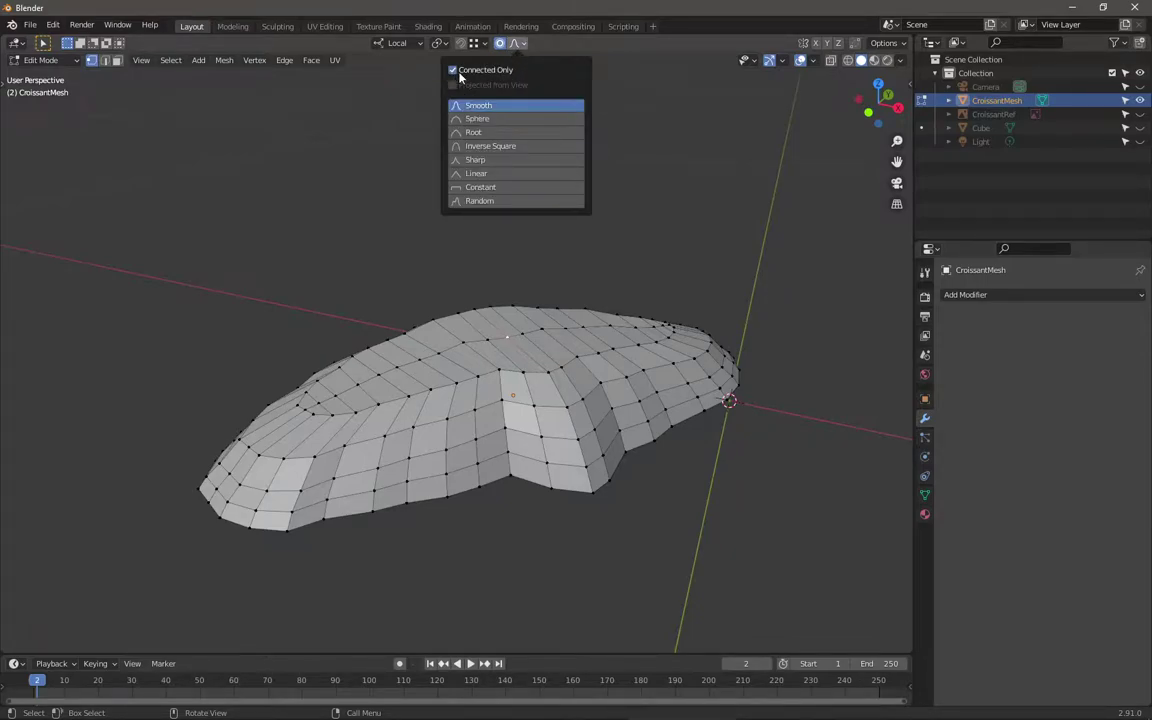
middle_click_drag(621, 398, 603, 441)
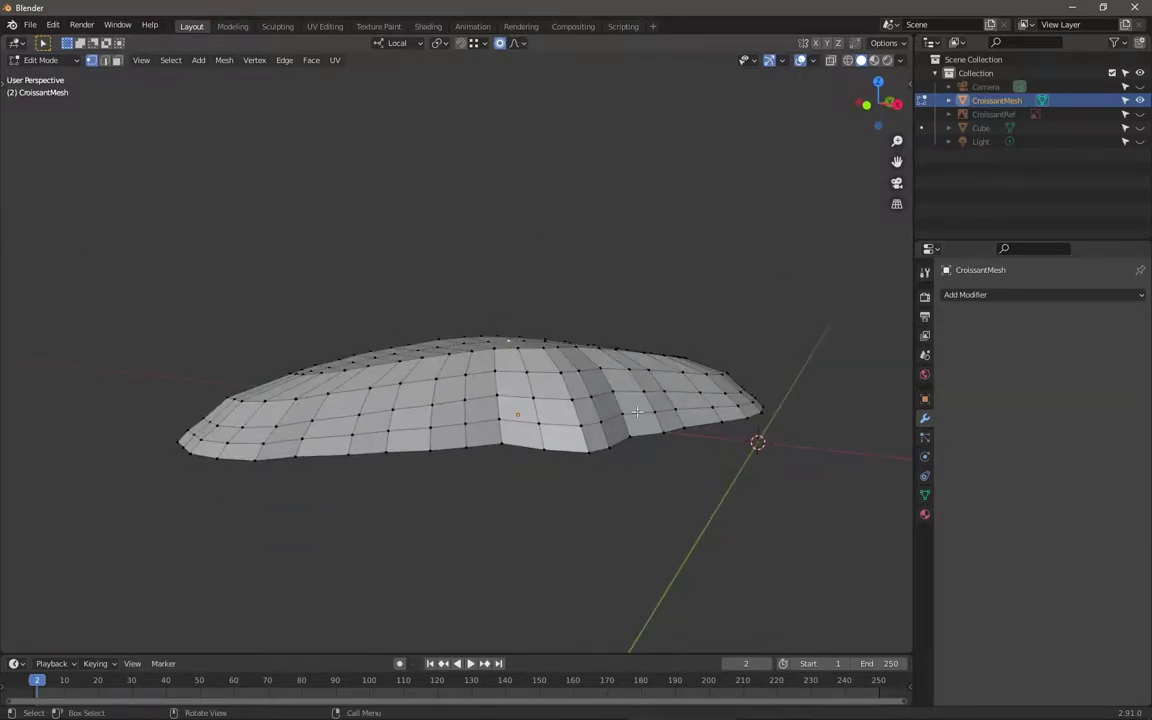
Step: Raise the middle ridge vertex about 0.0051 m along local Z, using smooth falloff and a proportional size of about 0.047
middle_click_drag(335, 445, 455, 458)
key("g")
key("z")
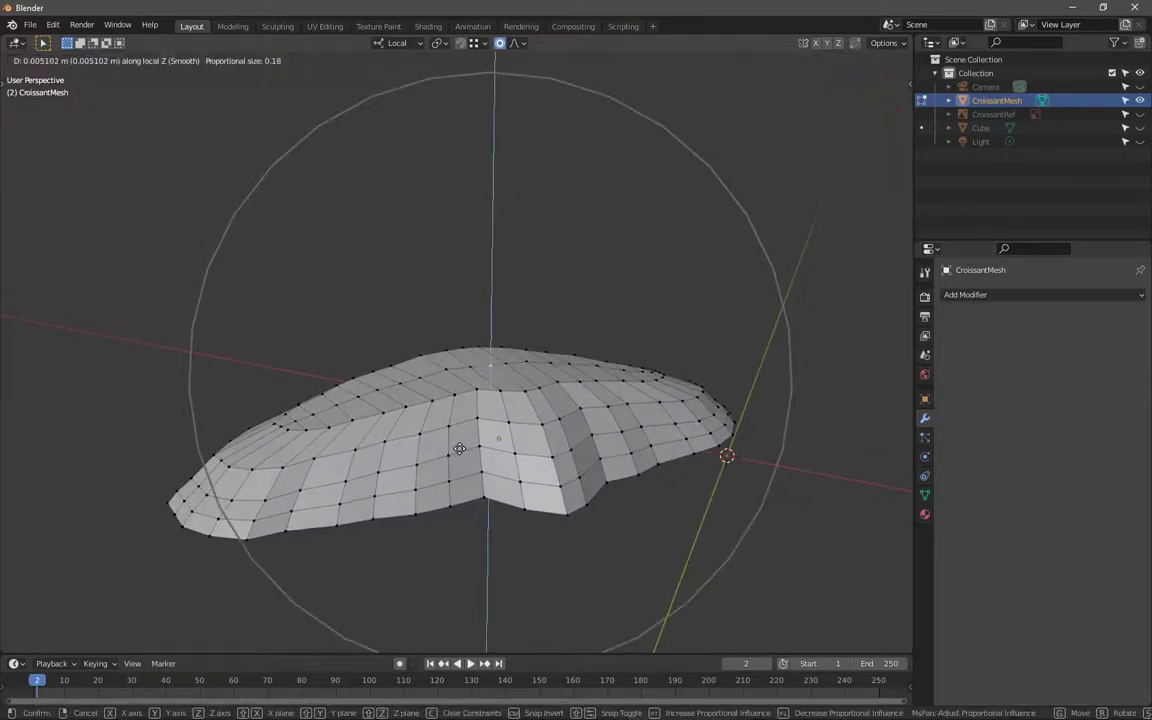
scroll(458, 441, "up", 12)
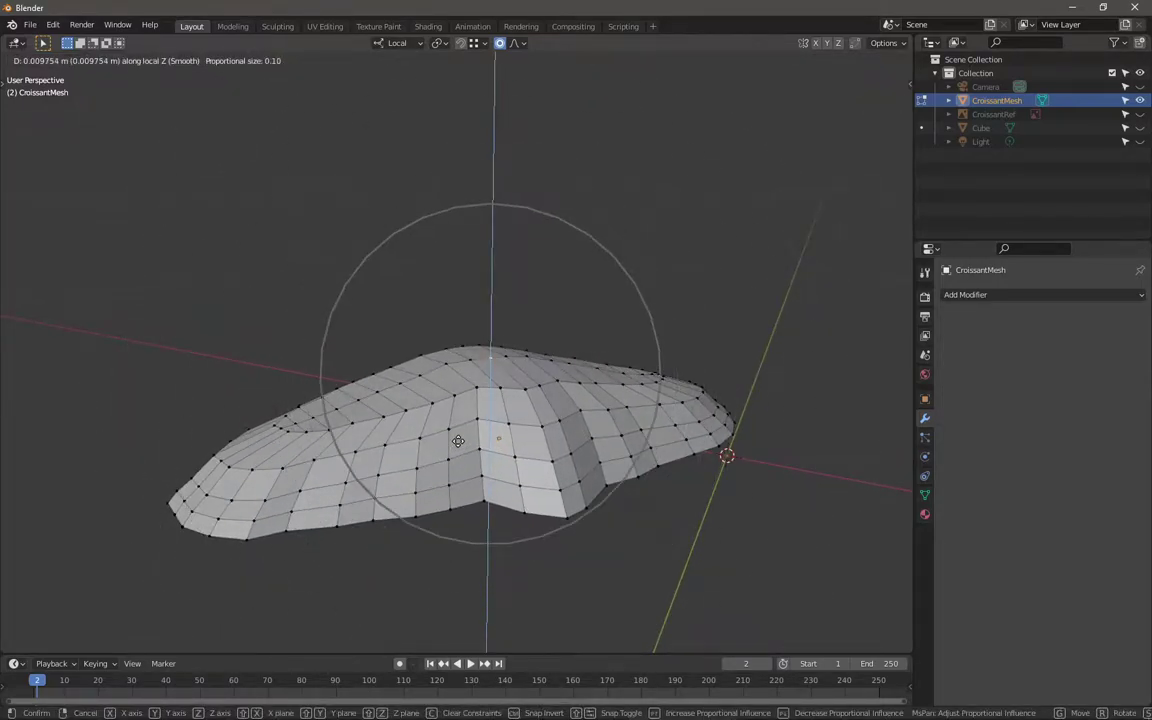
scroll(458, 441, "up", 5)
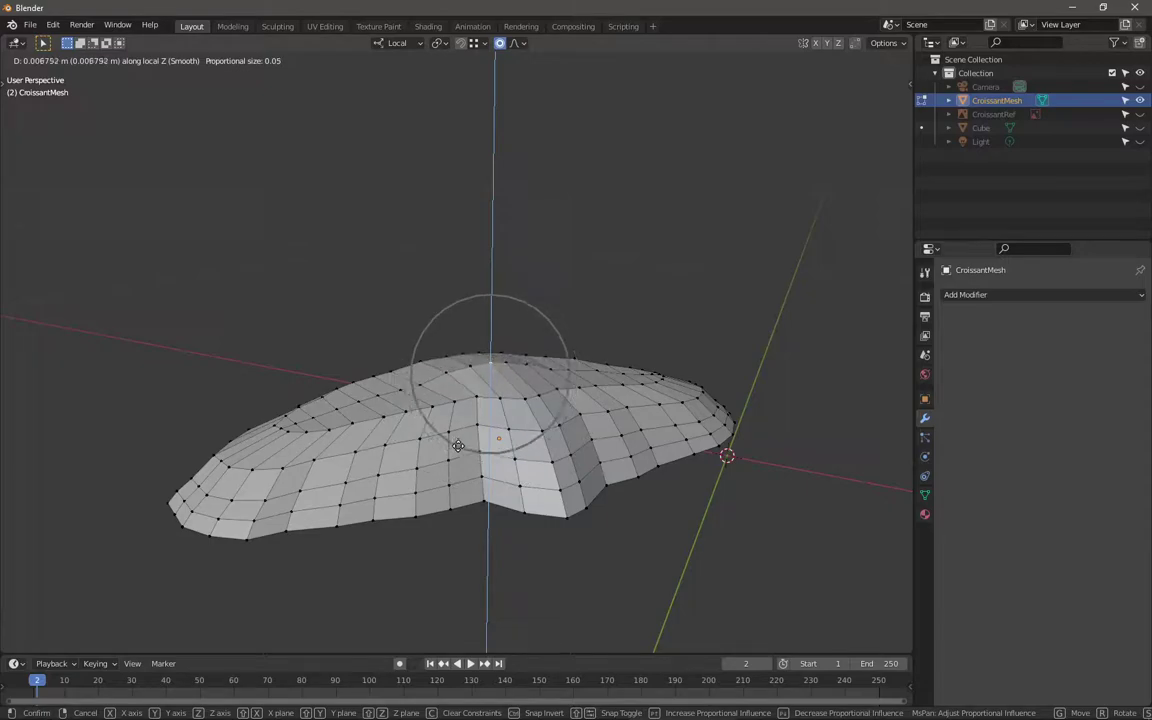
left_click(460, 448)
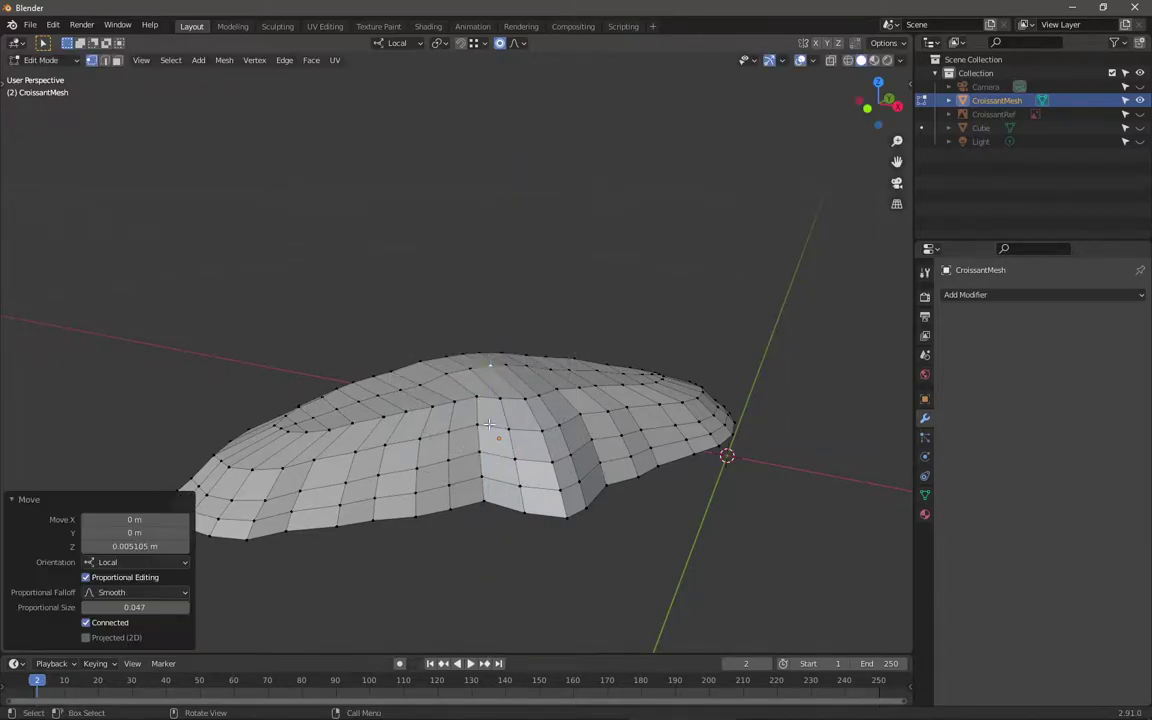
Step: Select the short run of ridge vertices around the peak and lower it about 0.0016 m along local Z
middle_click_drag(460, 448, 426, 451)
left_click(470, 368, "shift")
middle_click_drag(509, 372, 524, 365)
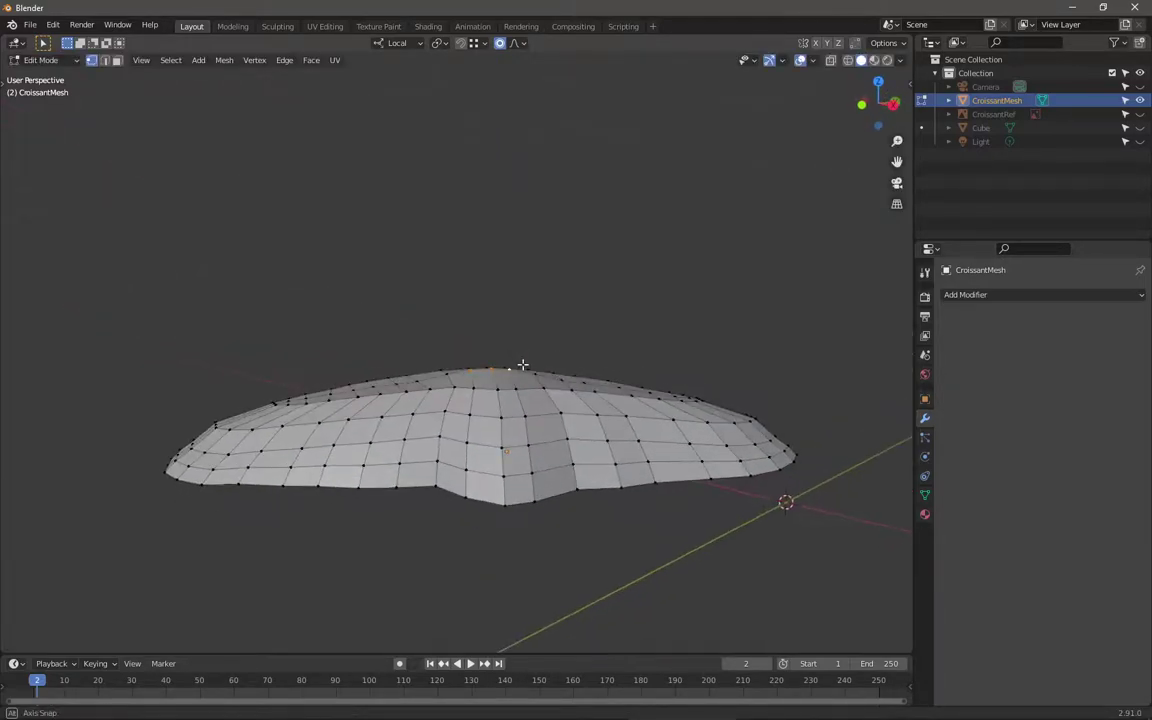
key("g")
key("z")
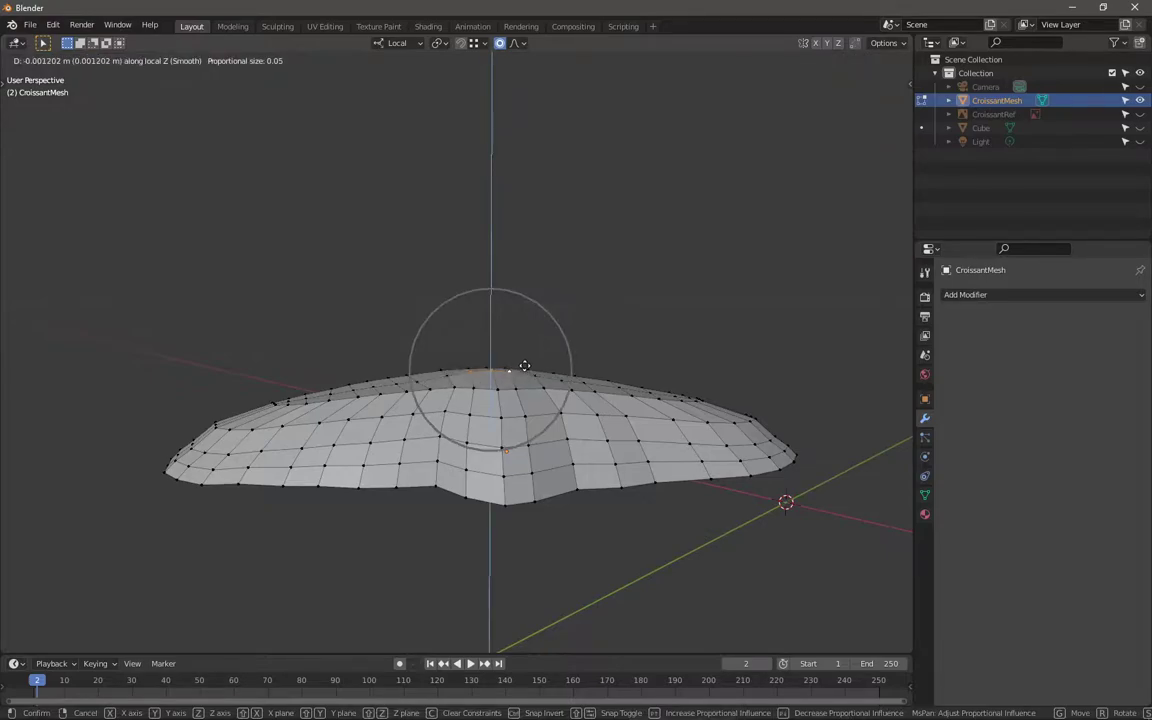
left_click(526, 366)
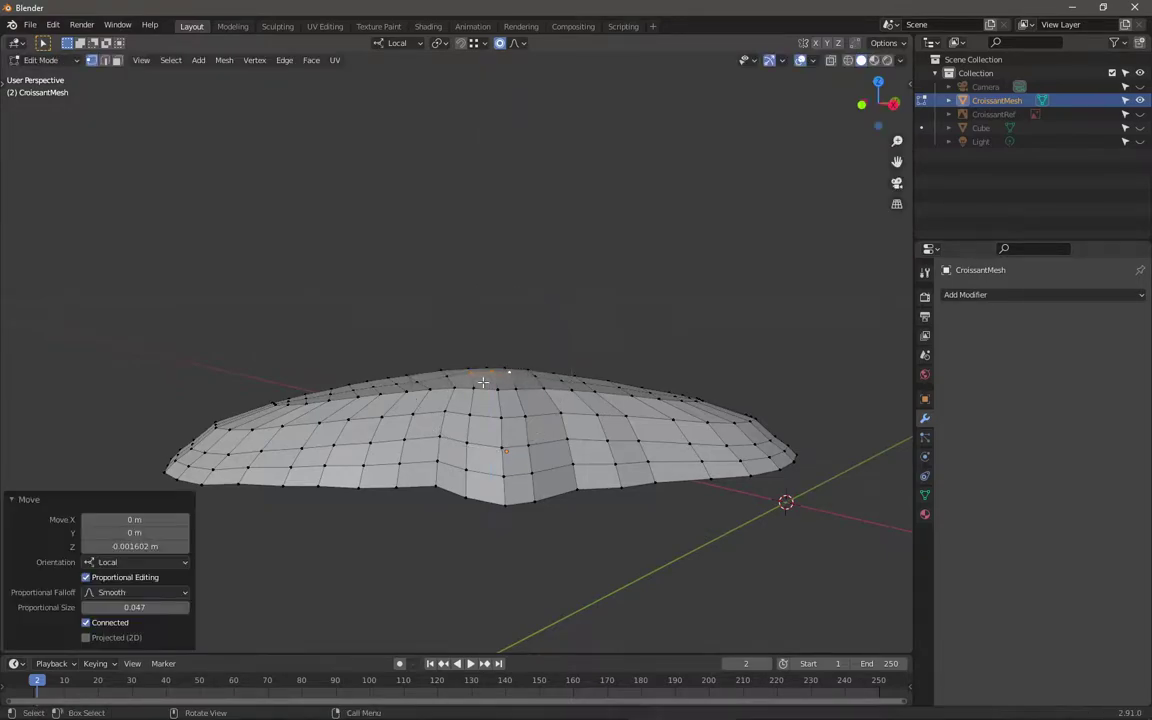
Step: Select the two ridge vertices flanking the peak and adjust their height slightly along local Z
left_click(534, 376)
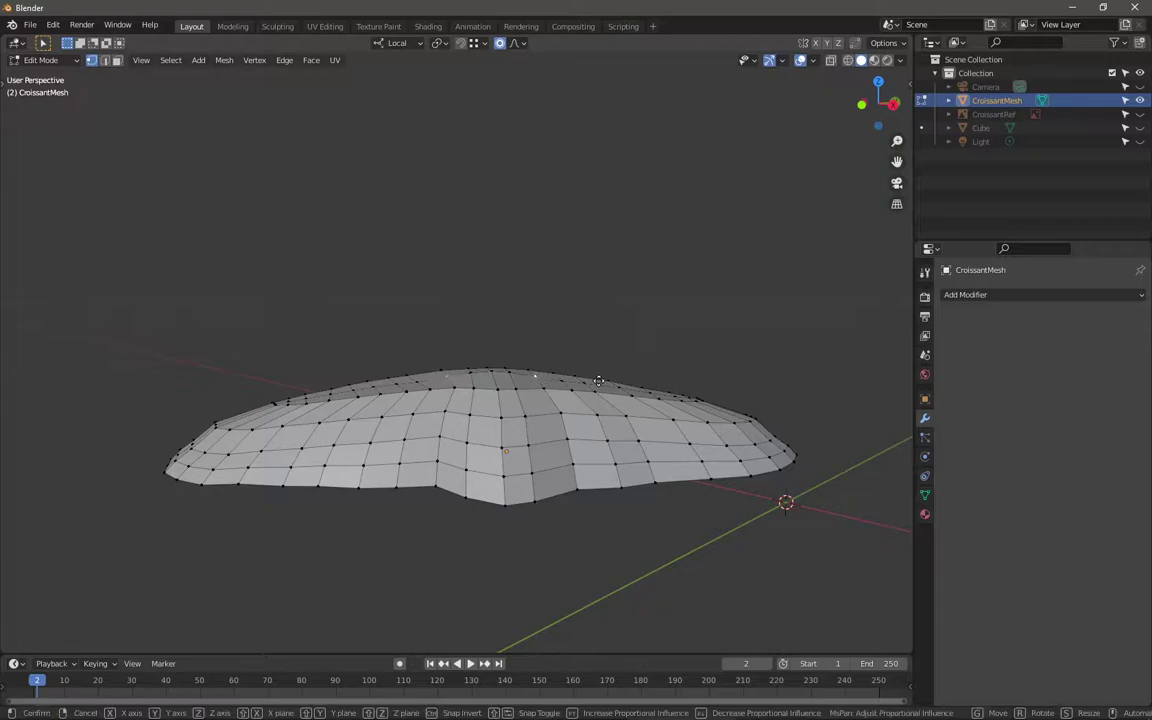
key("g")
key("z")
left_click(599, 377)
Step: Select the runs of ridge vertices on both sides of the peak and switch the proportional falloff to Random
middle_click_drag(599, 377, 363, 395)
left_click(430, 427)
middle_click_drag(430, 427, 470, 360)
left_click(492, 429, "ctrl")
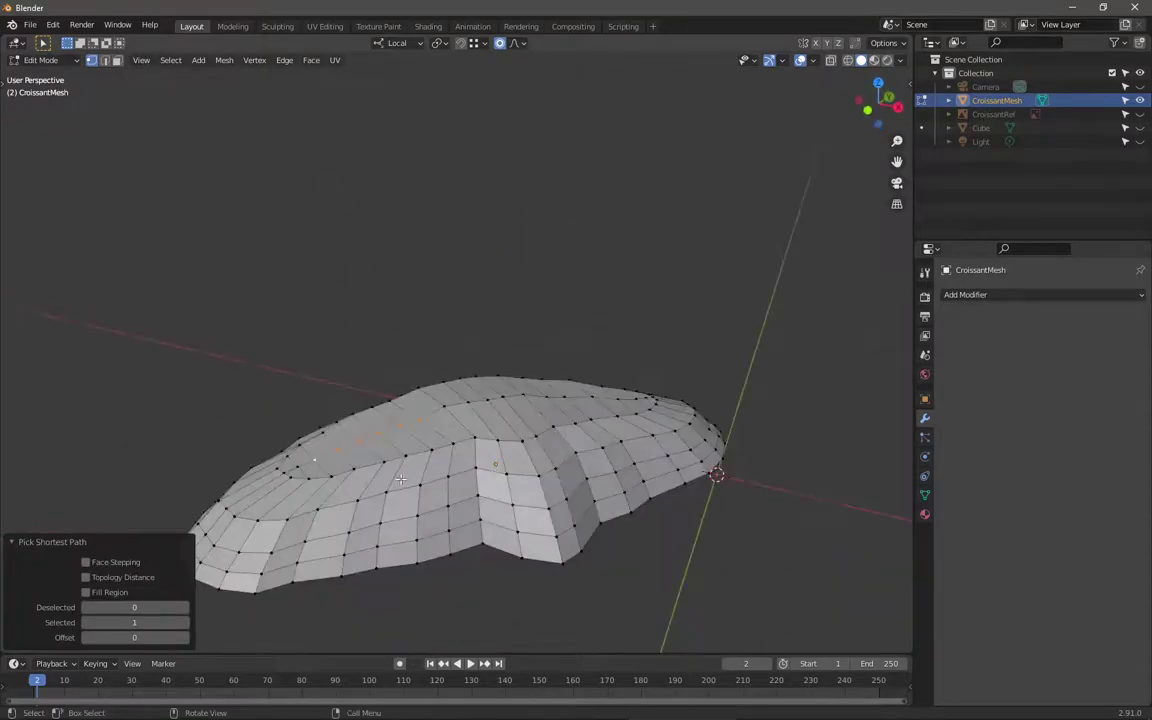
left_click(514, 43)
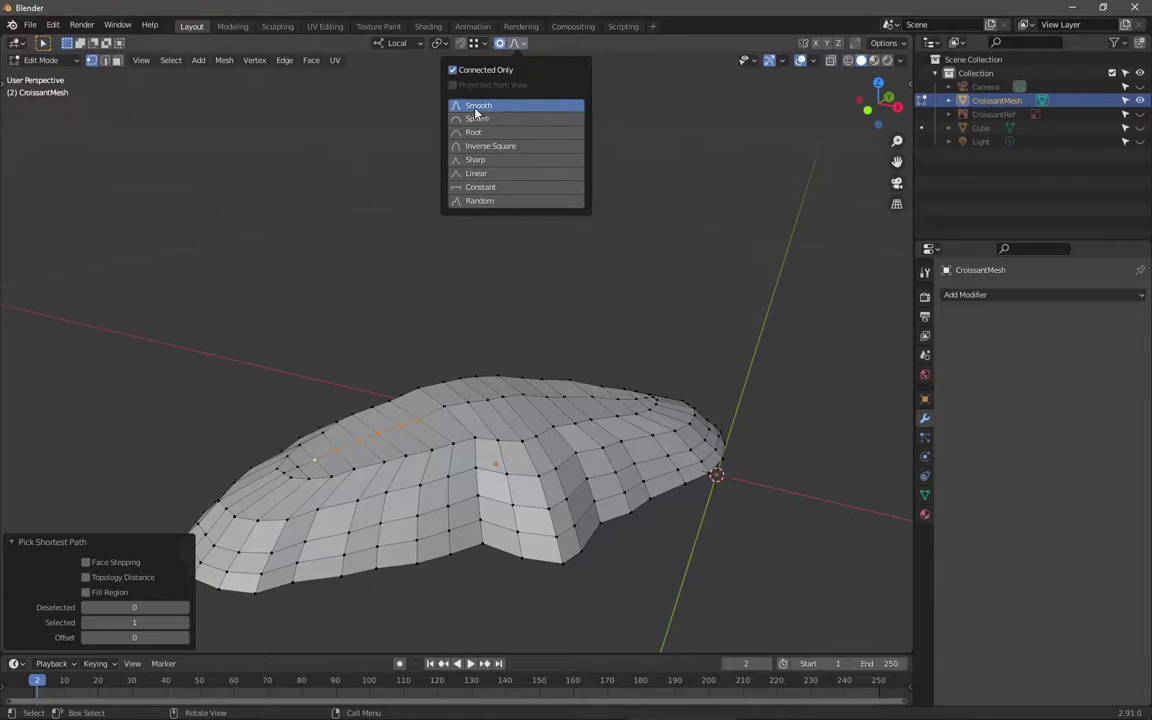
left_click(462, 105)
left_click(515, 46)
middle_click_drag(573, 303, 464, 360)
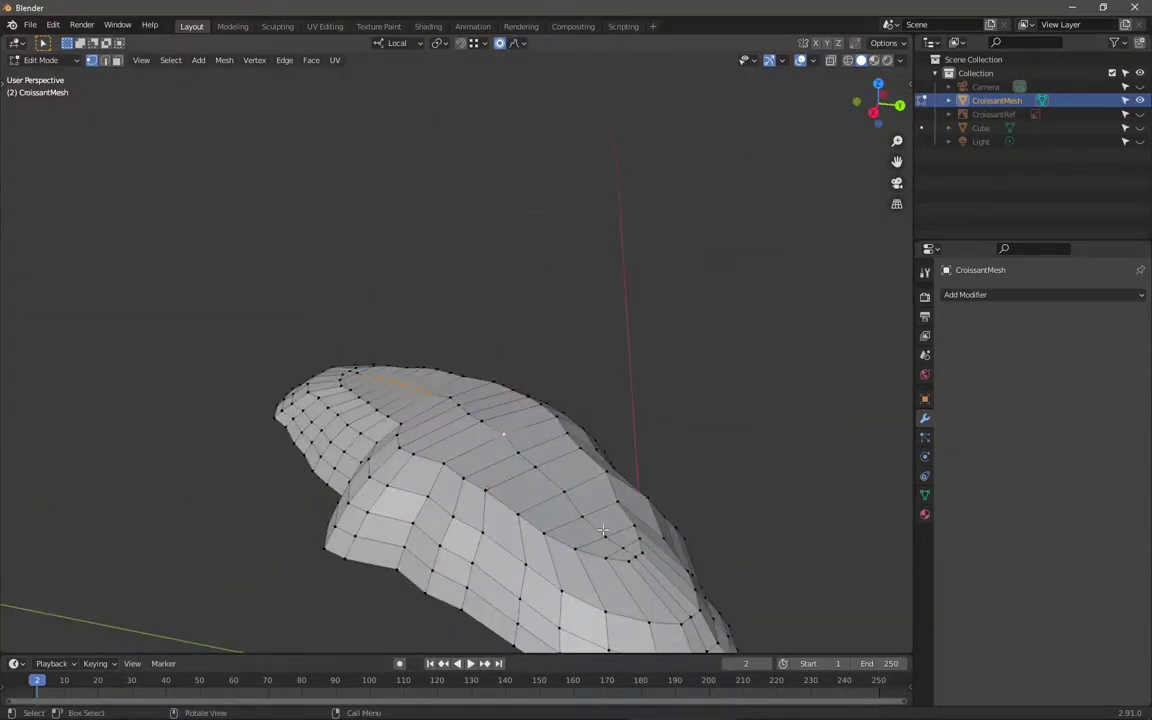
middle_click_drag(535, 523, 650, 360)
Step: Raise the selected ridge runs about 0.0047 m along local Z with Random falloff and a proportional size of about 0.04
key("g")
key("z")
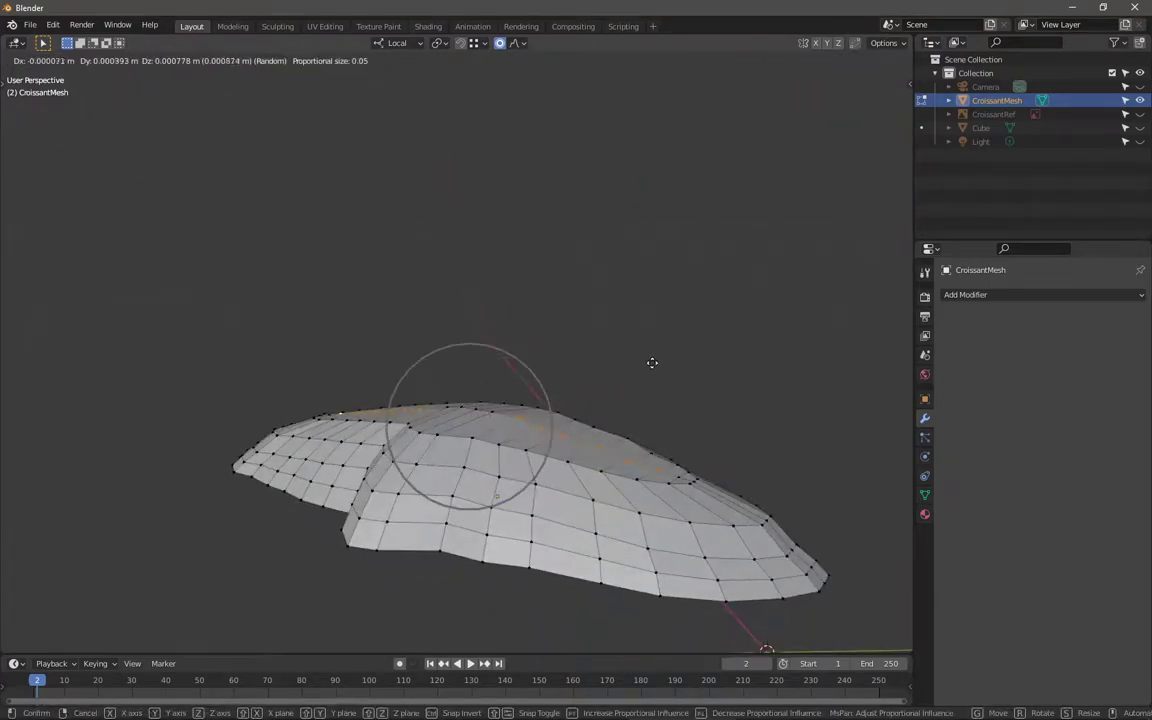
scroll(651, 356, "down", 4)
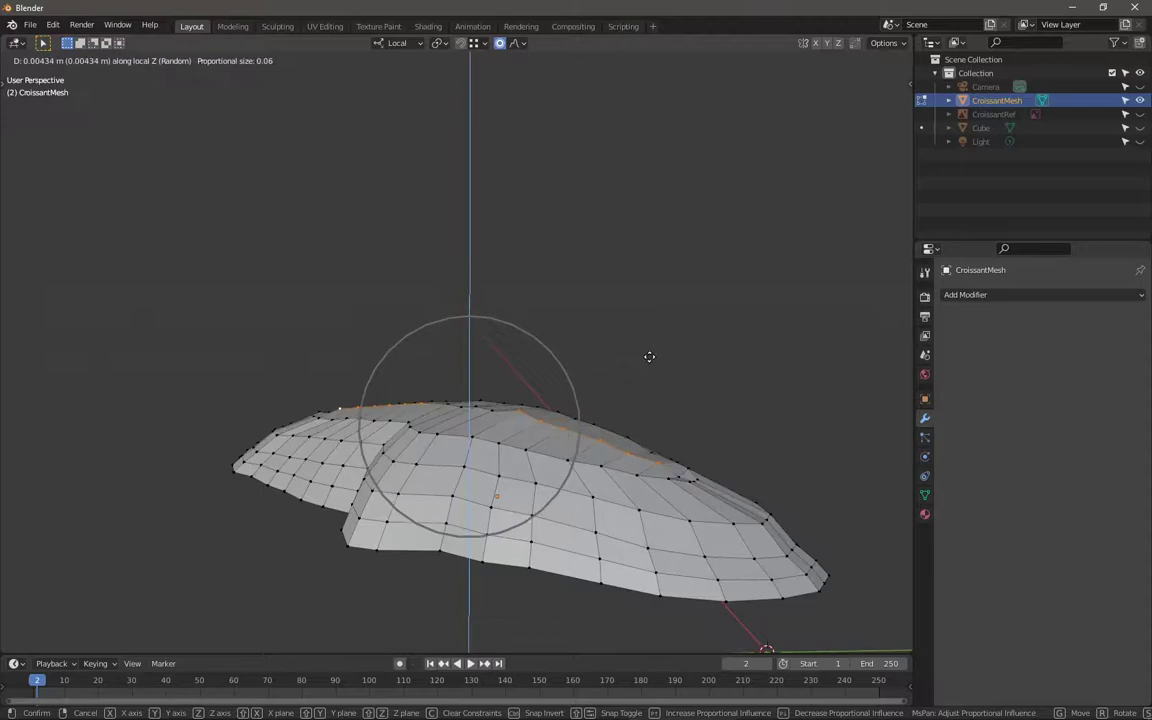
scroll(649, 356, "down", 8)
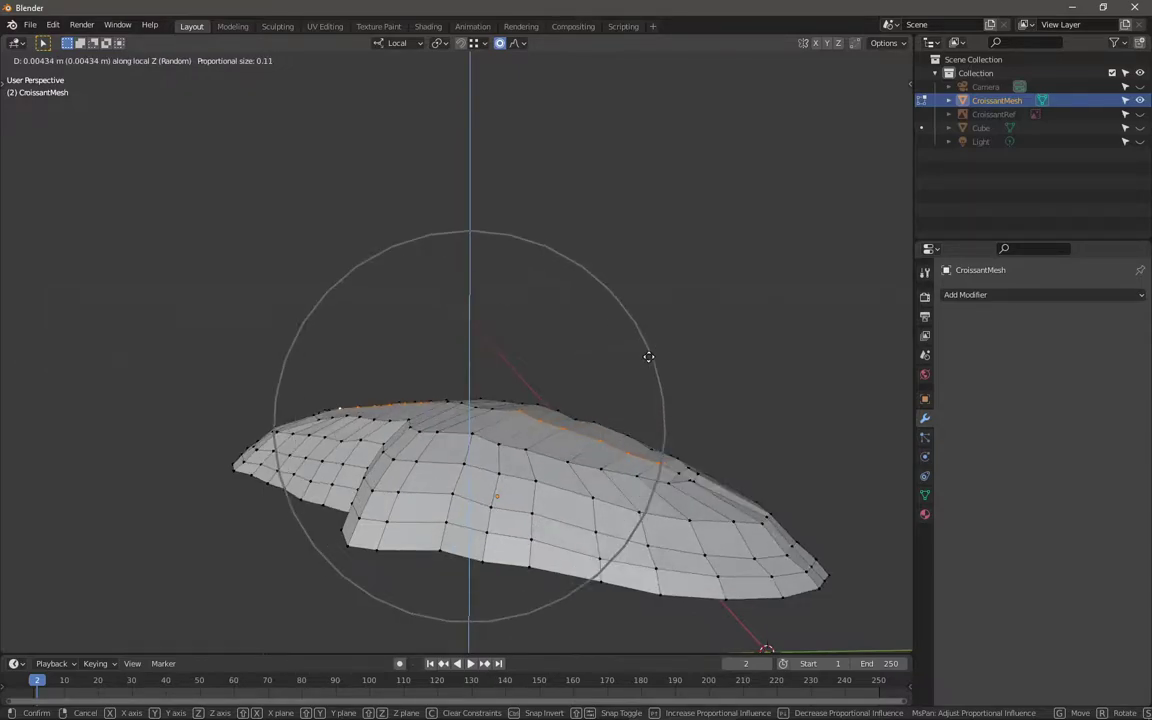
scroll(640, 352, "up", 1)
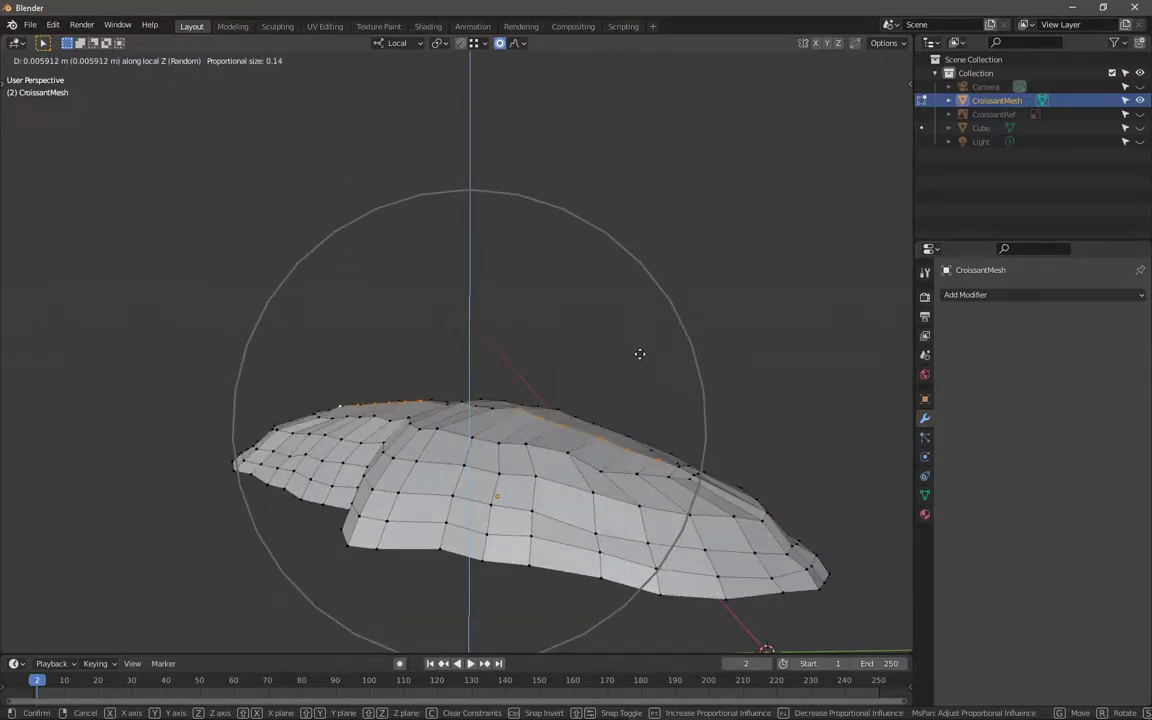
scroll(643, 353, "down", 2)
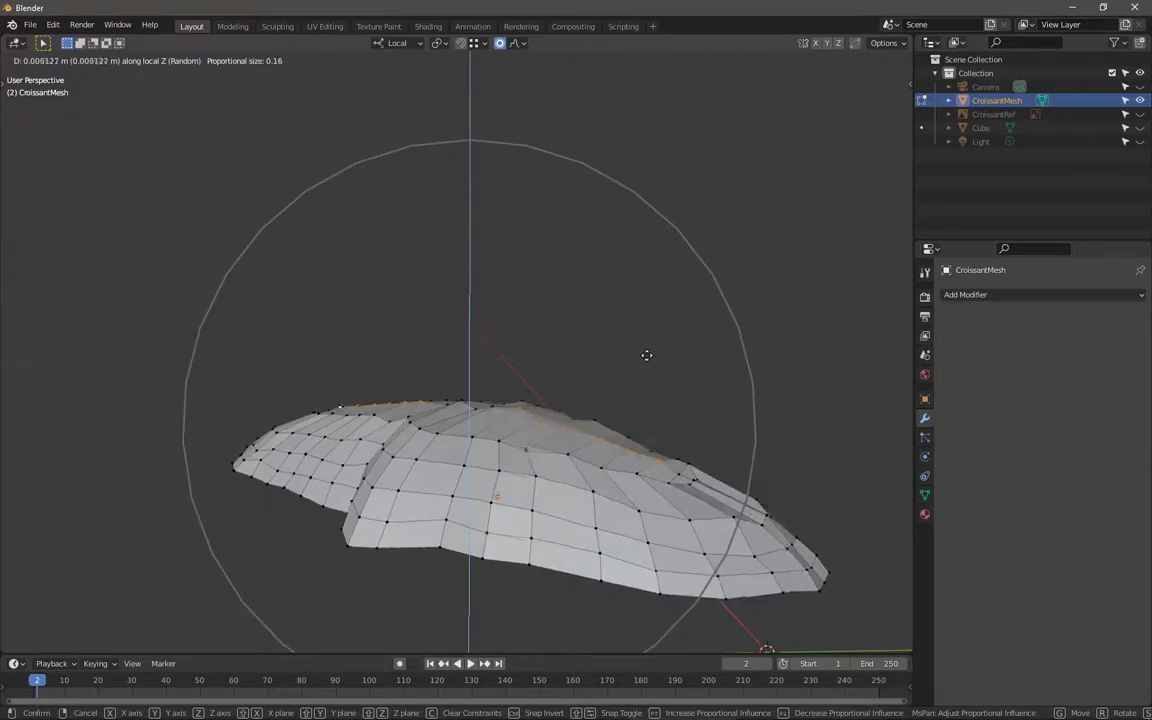
scroll(647, 360, "up", 5)
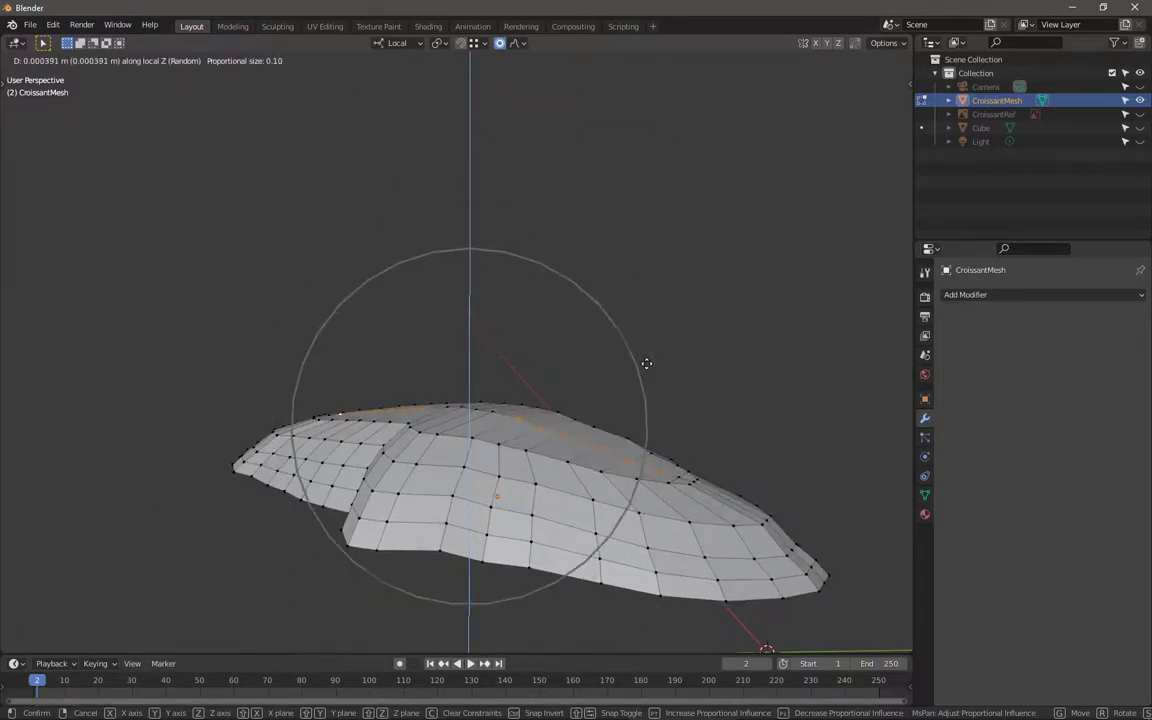
scroll(647, 362, "up", 2)
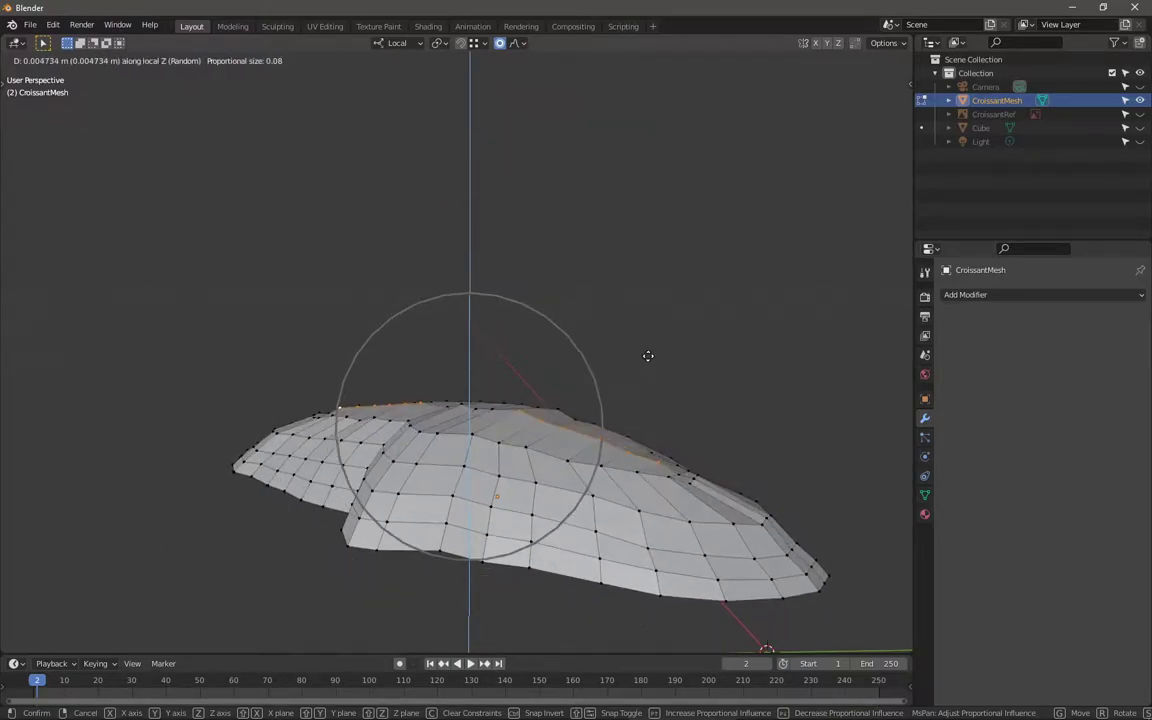
scroll(647, 358, "up", 3)
scroll(648, 357, "up", 4)
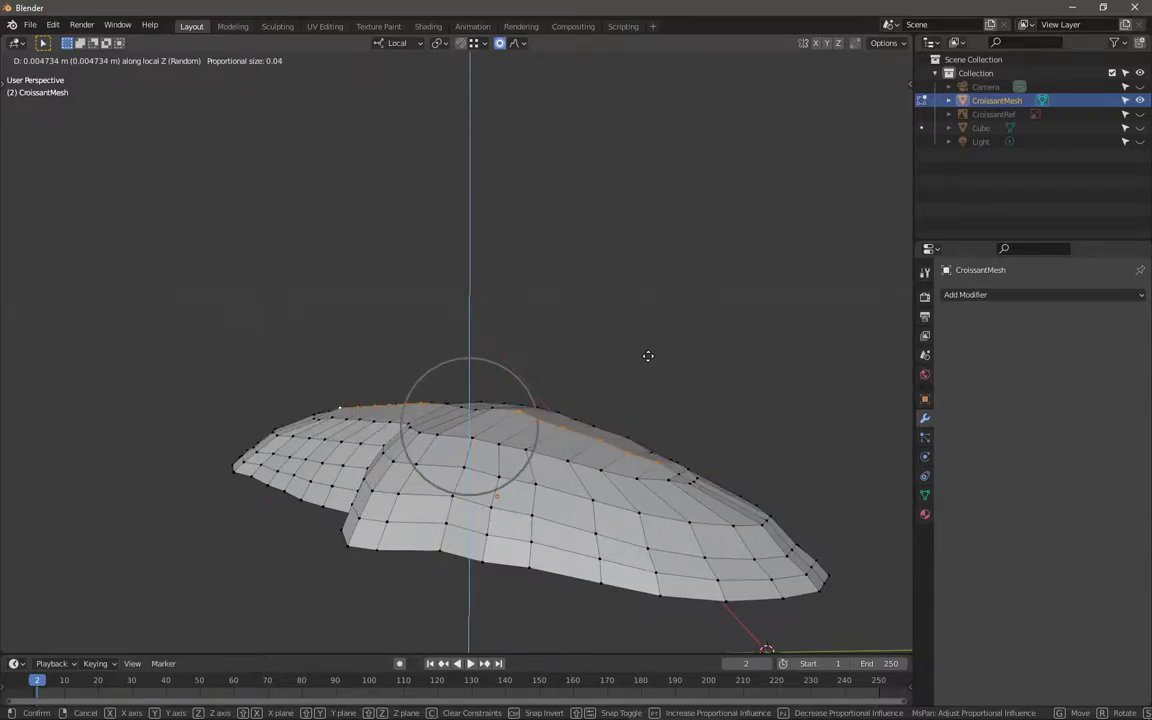
left_click(648, 357)
Step: Select one ridge vertex on each side of the peak and raise both about 0.0019 m along local Z, with proportional size about 0.102
middle_click_drag(635, 381, 456, 420)
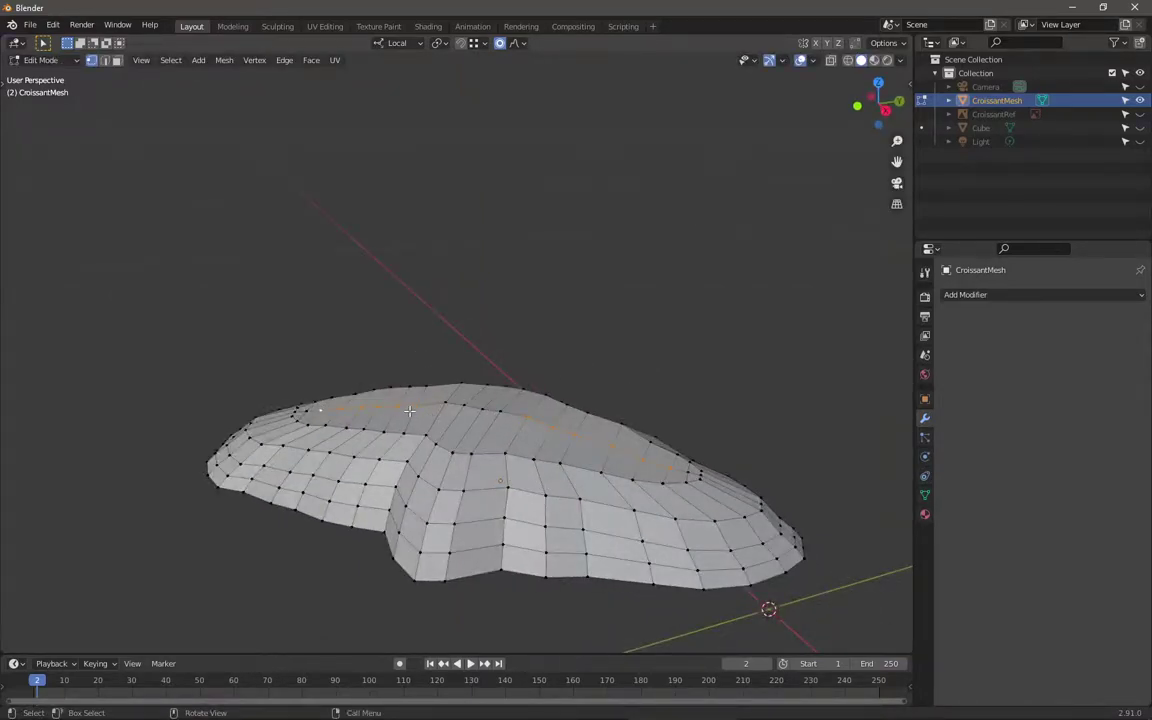
left_click(378, 406, "shift")
middle_click_drag(598, 445, 648, 440)
key("g")
key("z")
key("z")
scroll(672, 410, "down", 8)
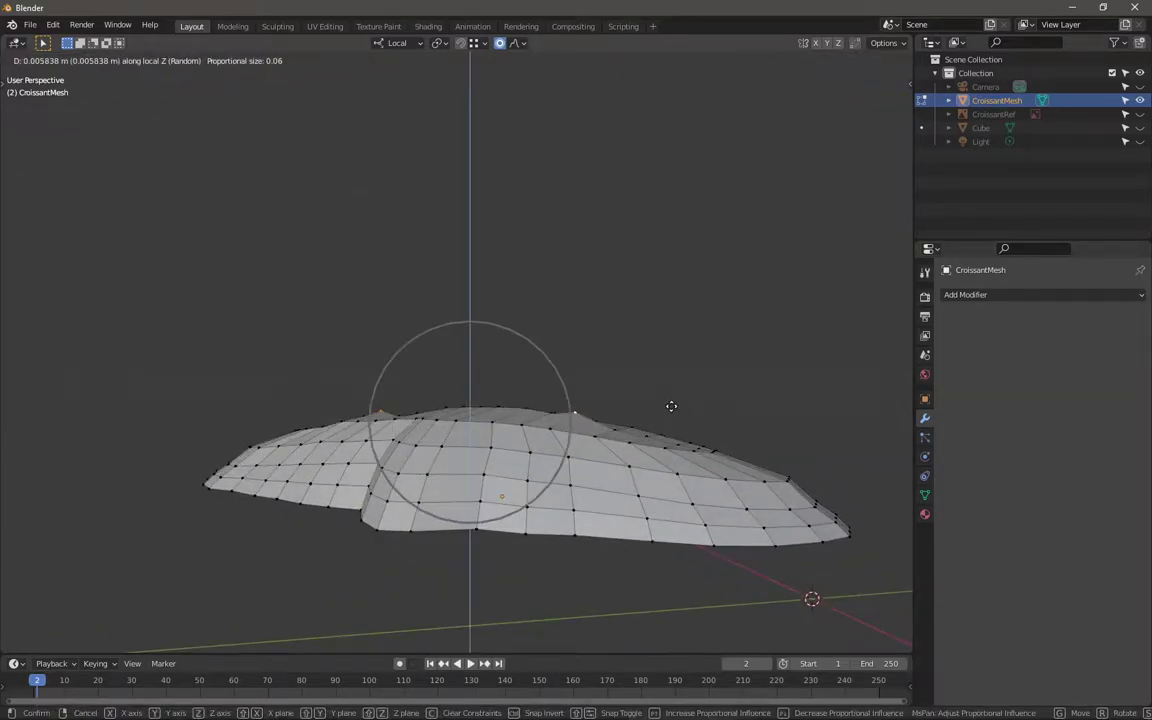
scroll(672, 414, "down", 1)
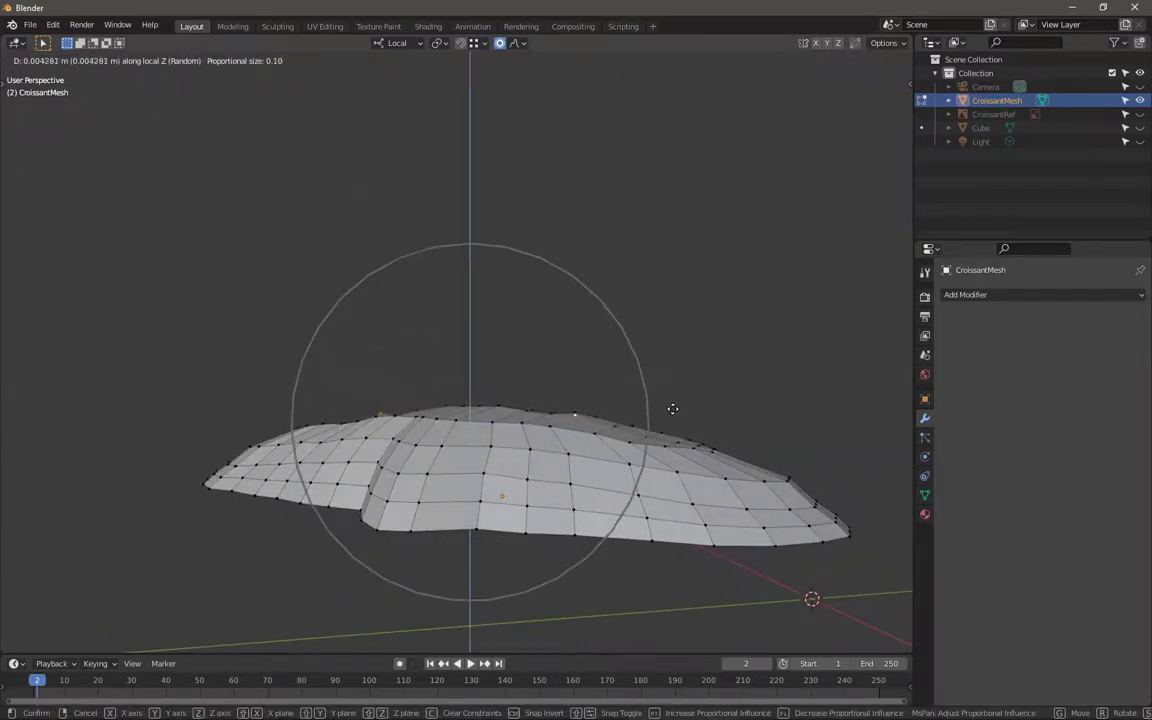
left_click(677, 413)
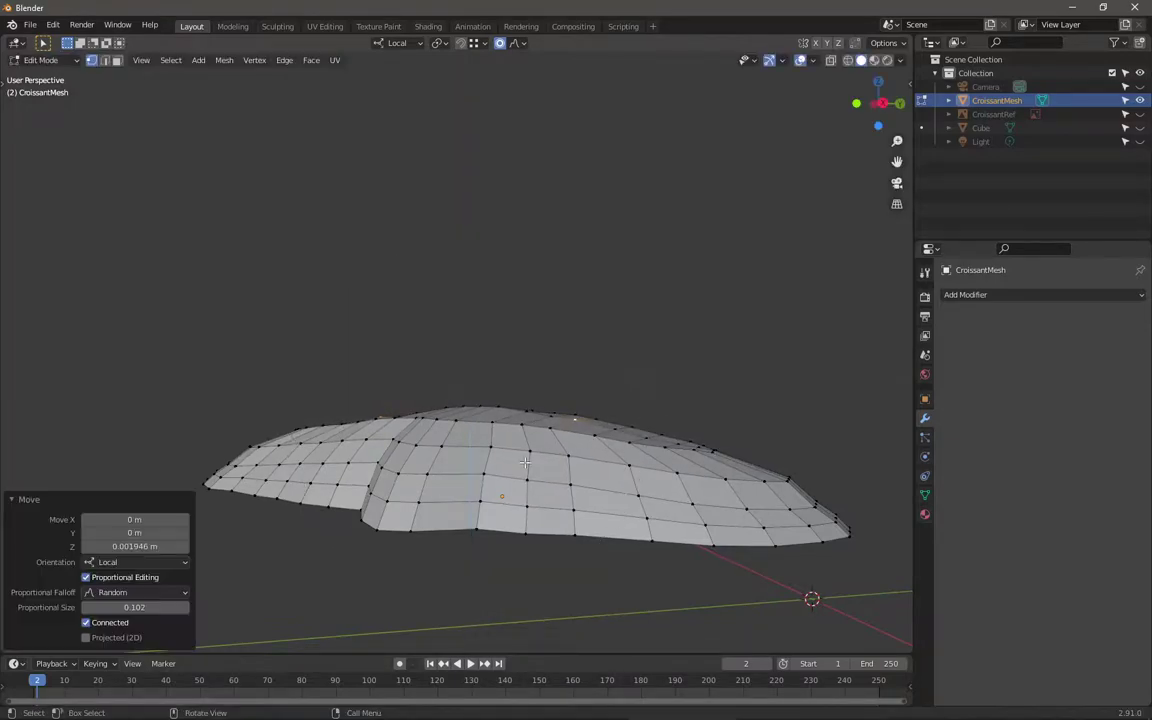
Step: Return to Object Mode and apply smooth shading to CroissantMesh
middle_click_drag(677, 413, 565, 450)
key("Tab")
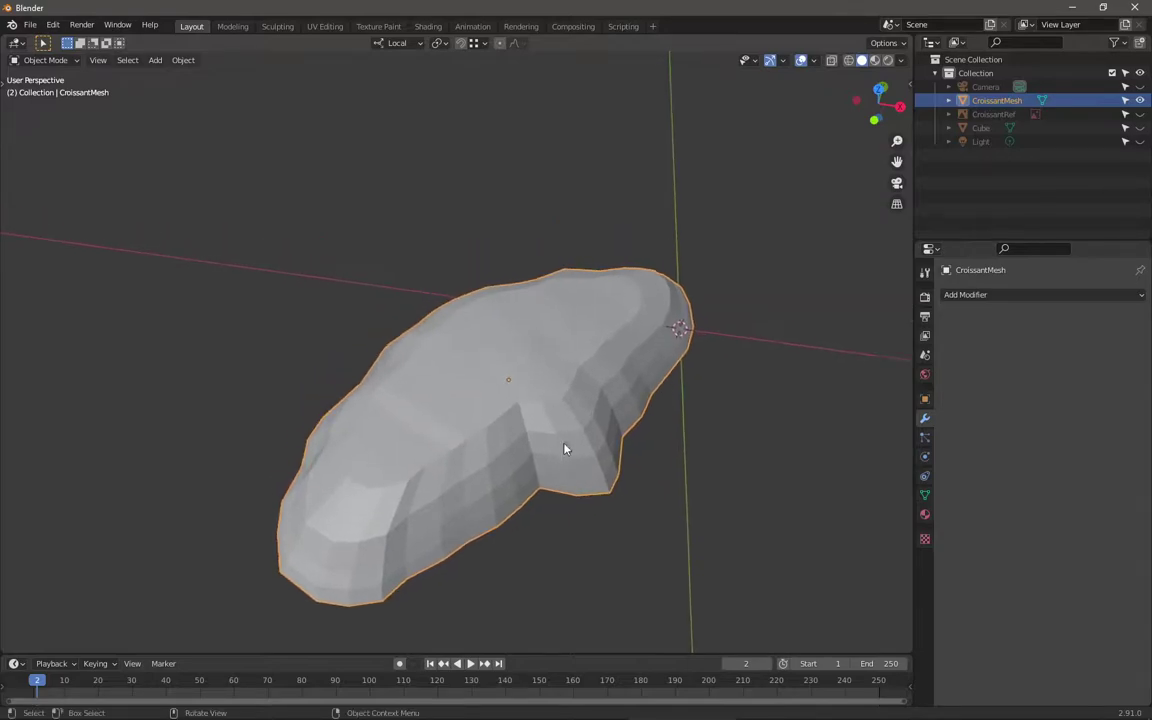
middle_click_drag(548, 406, 492, 440)
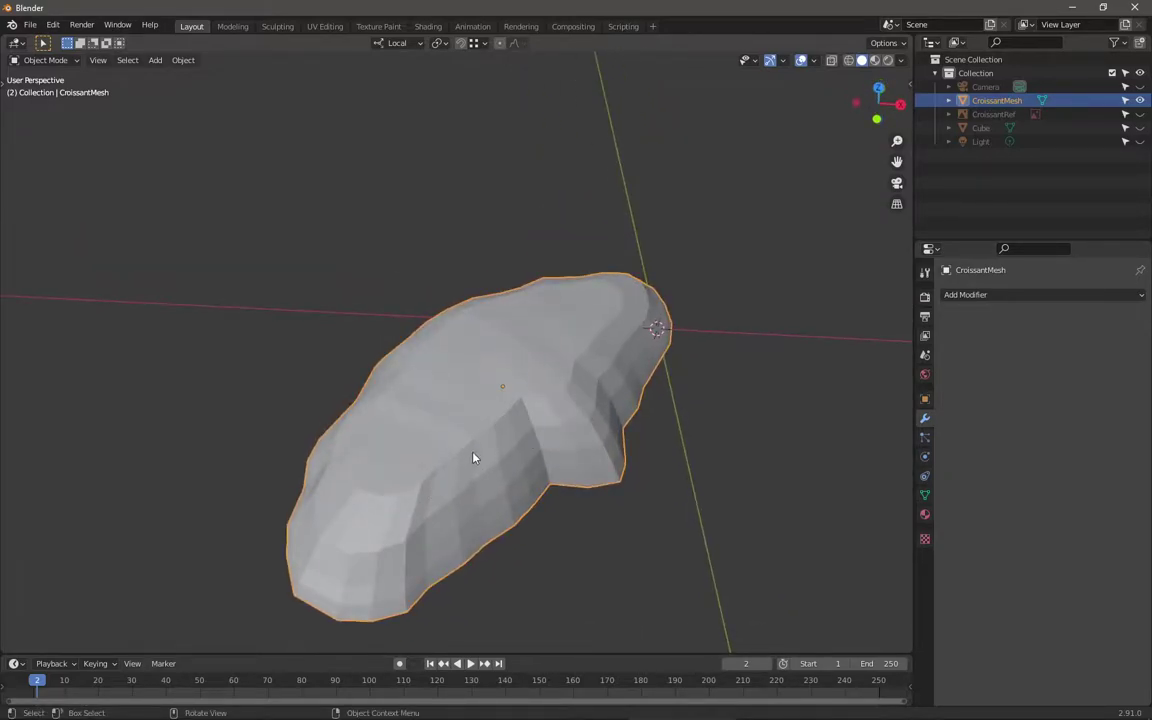
right_click(581, 403)
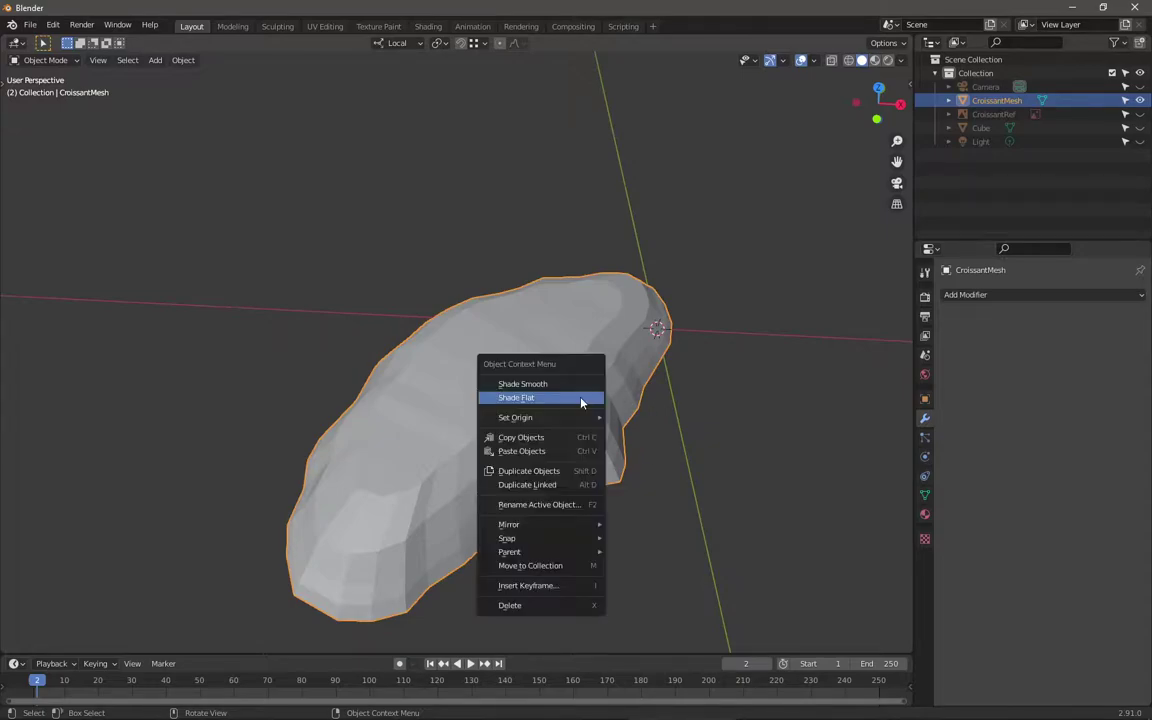
left_click(523, 385)
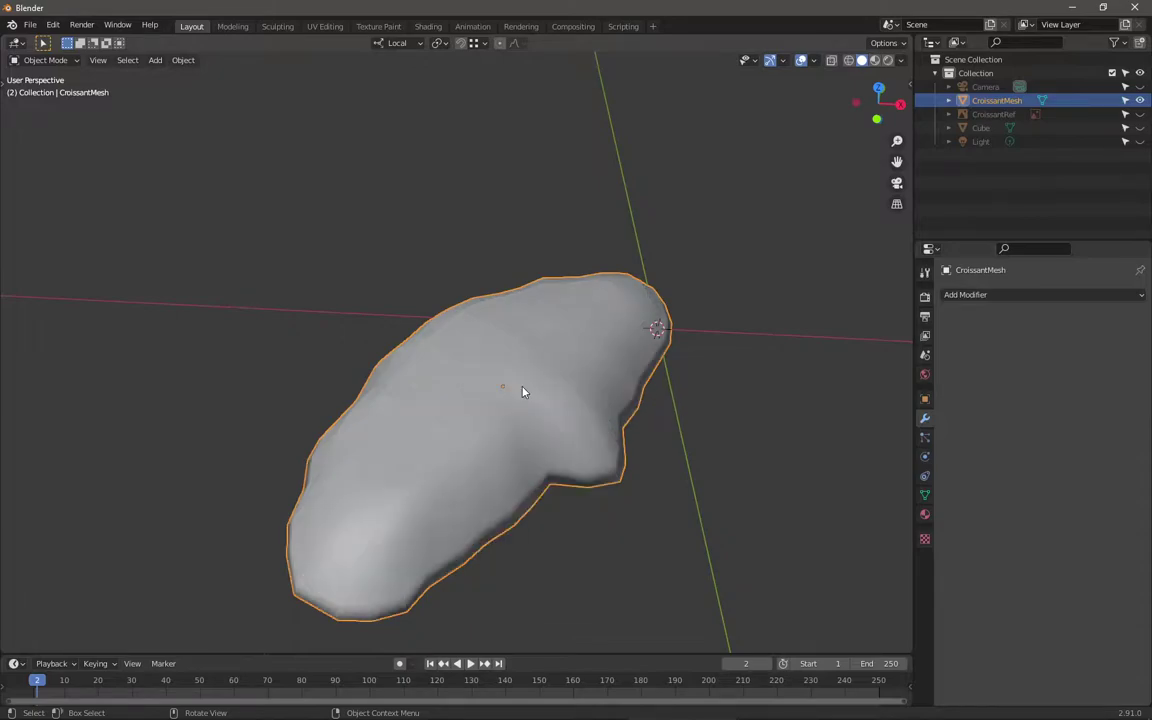
middle_click_drag(522, 391, 538, 356)
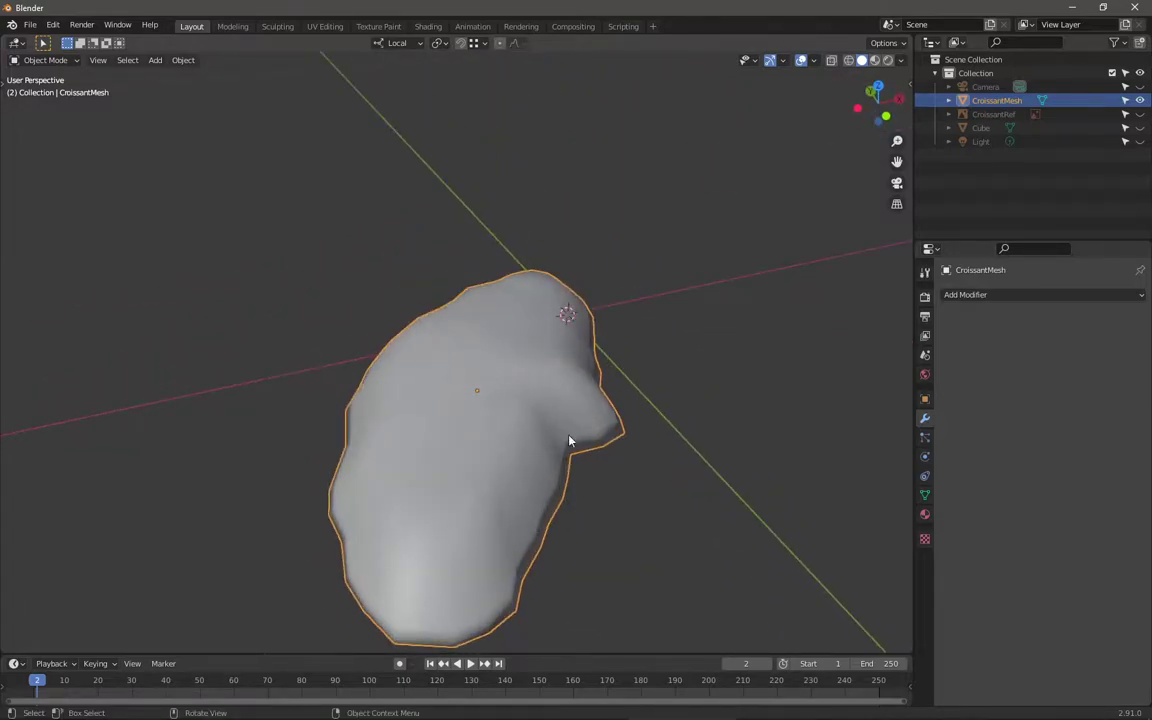
middle_click_drag(571, 442, 508, 480)
scroll(540, 455, "down", 3)
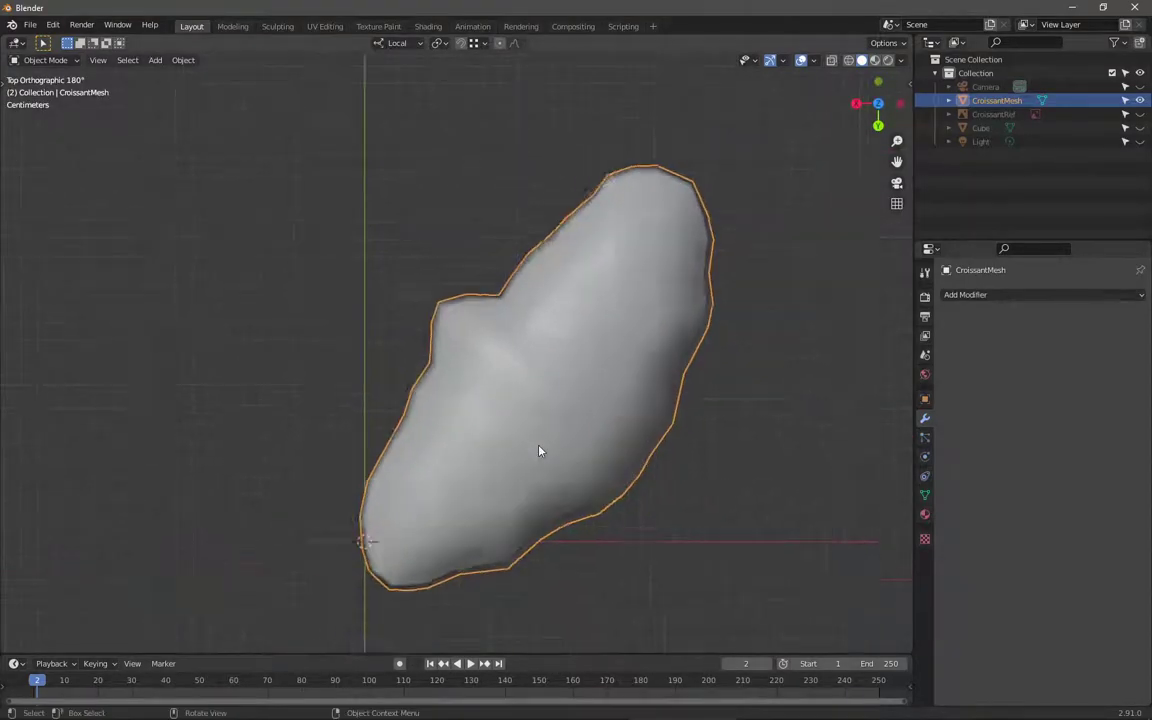
Step: Compare CroissantMesh with the CroissantRef image by toggling their visibility, leaving only the mesh shown
key("Tab")
key("Tab")
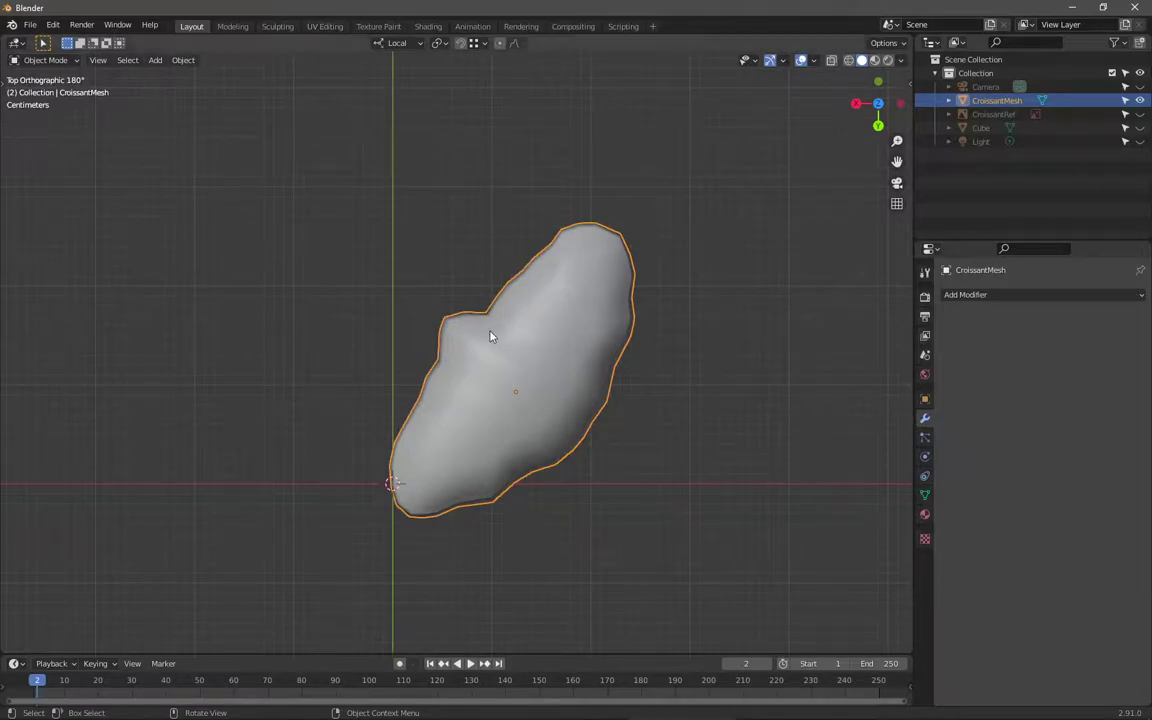
middle_click_drag(594, 351, 645, 386, "shift")
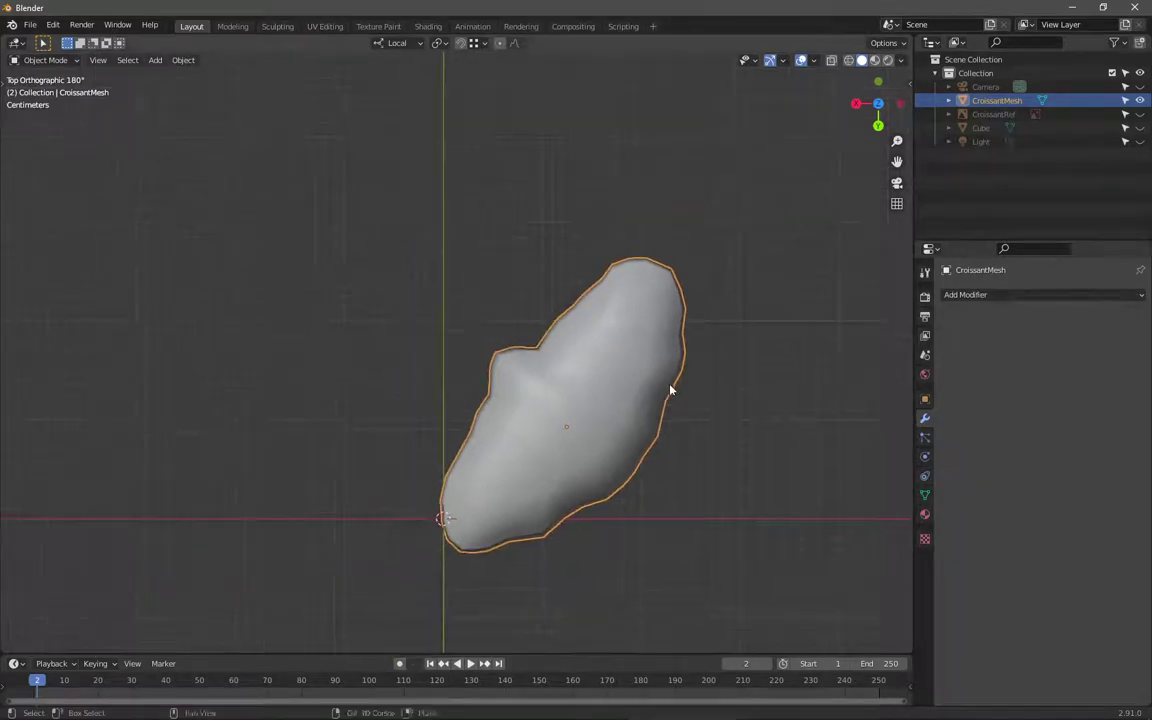
left_click(1140, 115)
middle_click_drag(454, 440, 454, 379, "shift")
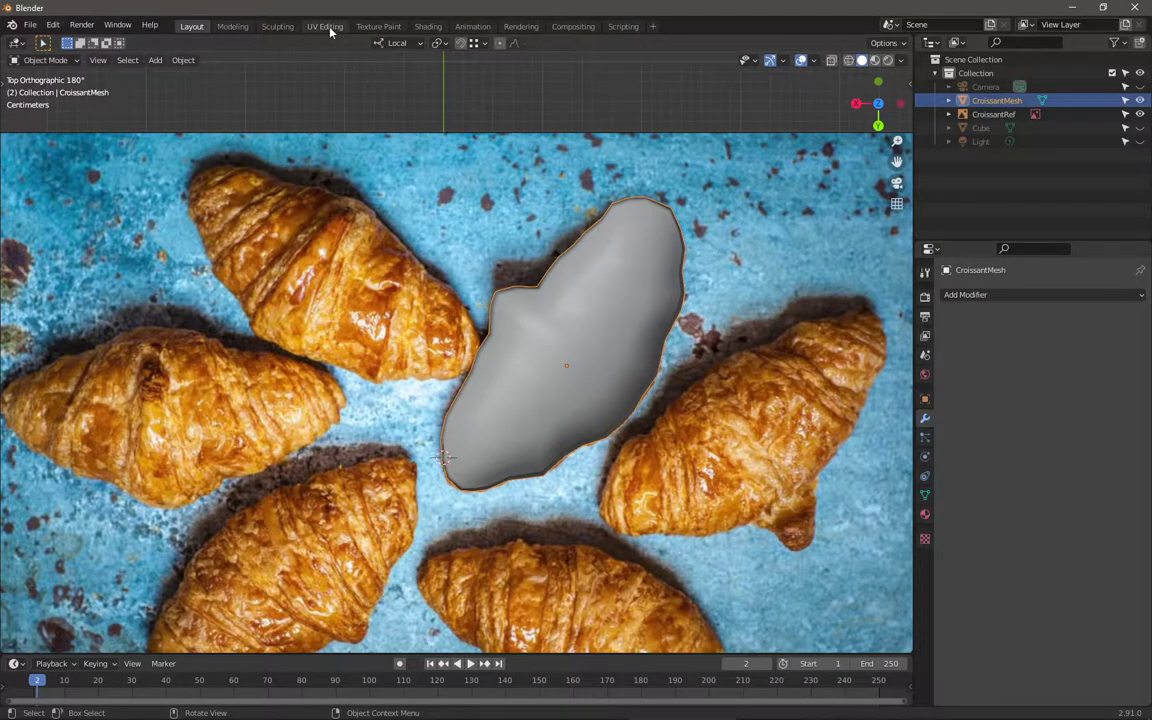
middle_click_drag(457, 247, 601, 287)
scroll(598, 330, "up", 3)
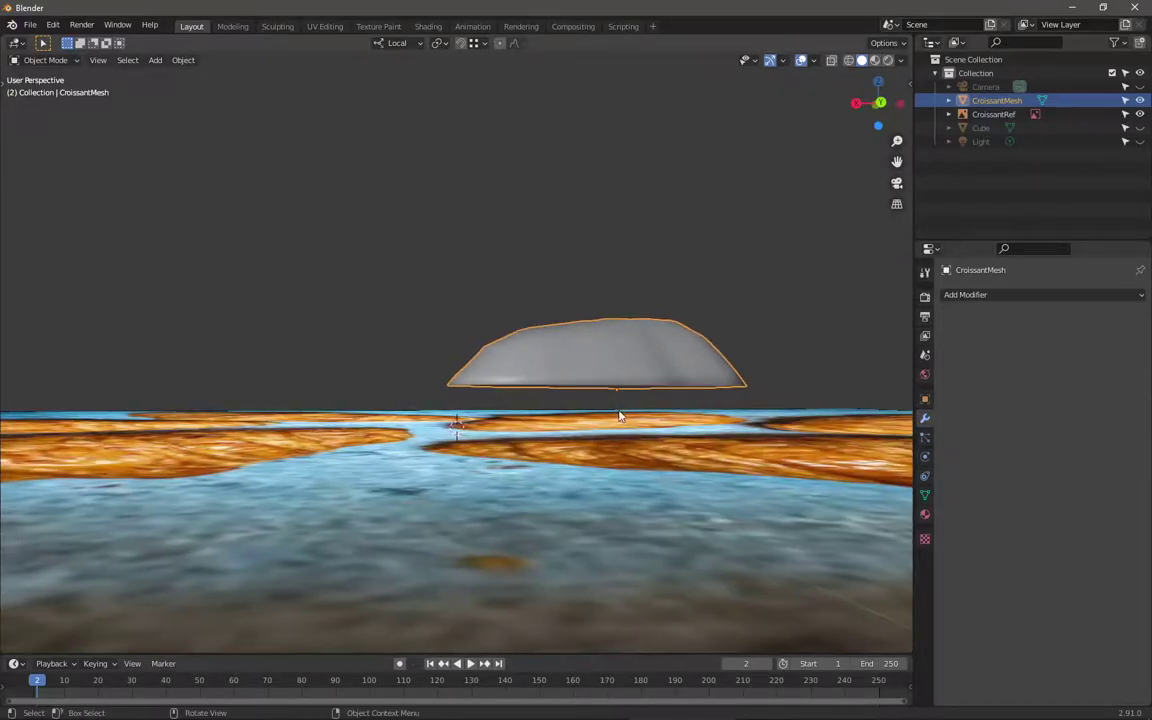
left_click(1141, 101)
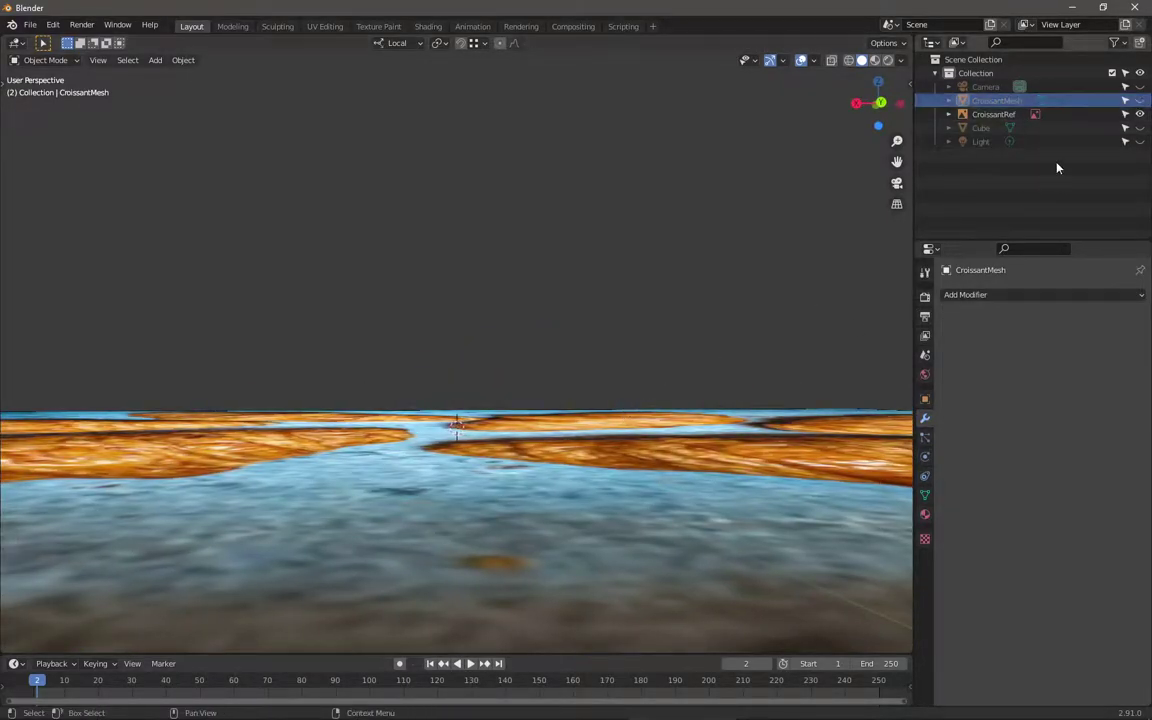
left_click(1140, 101)
left_click(1140, 114)
Step: Enter Edit Mode and select all the faces of CroissantMesh's flat underside
key("shift+Tab")
middle_click_drag(247, 465, 488, 298)
key("Tab")
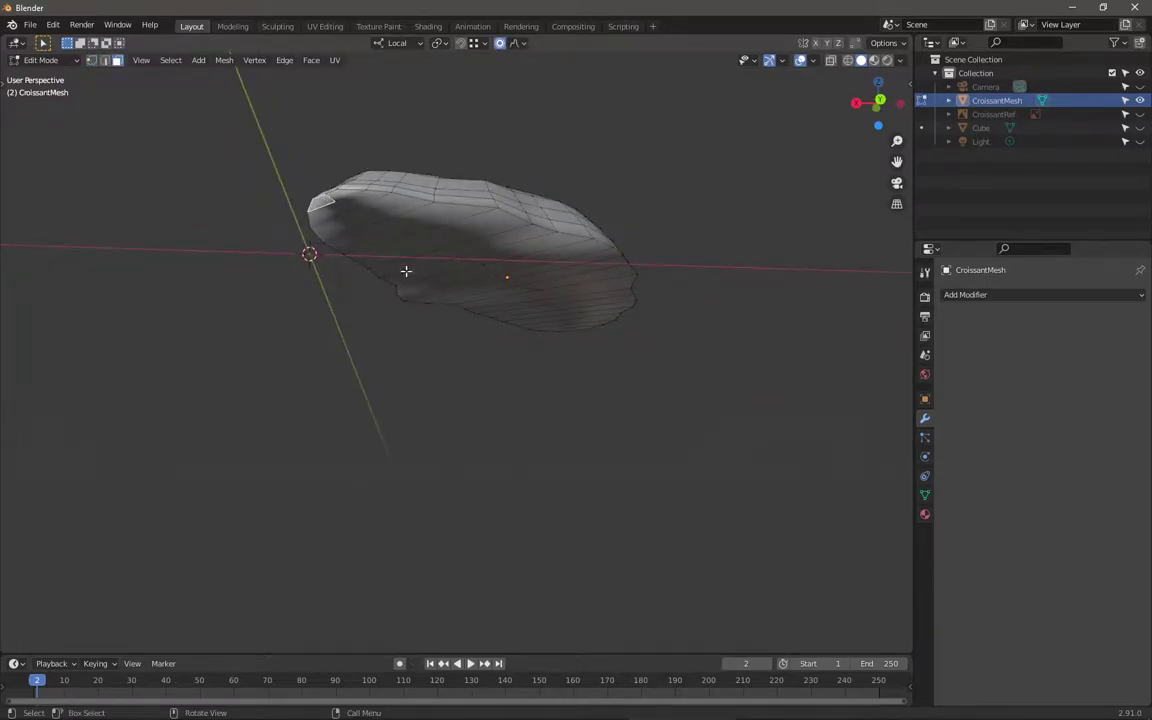
middle_click_drag(406, 271, 555, 334)
left_click(586, 396, "ctrl")
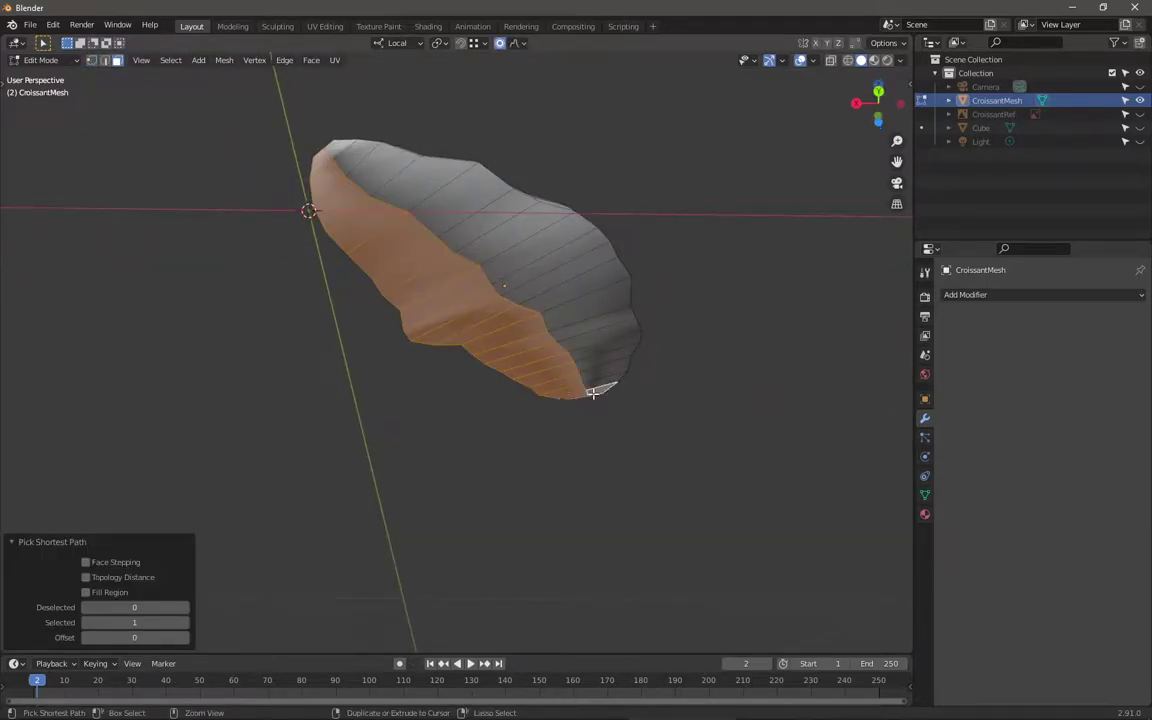
left_click(342, 151, "ctrl")
middle_click_drag(484, 260, 581, 307)
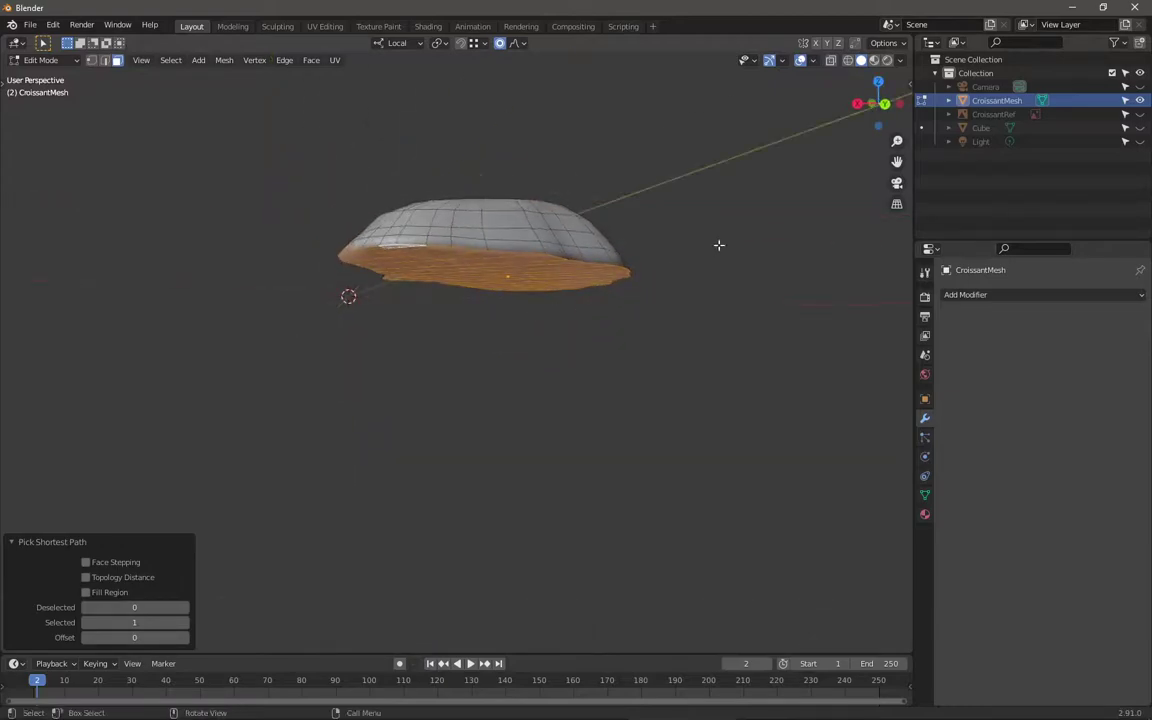
middle_click_drag(720, 246, 700, 183)
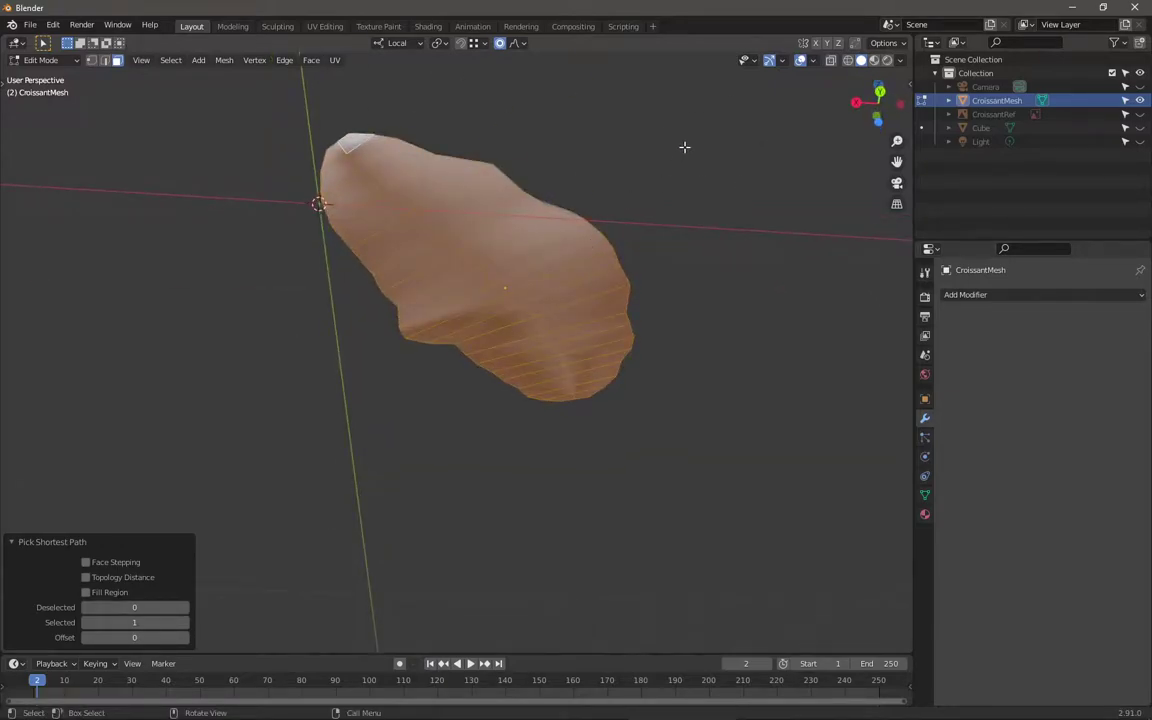
Step: Inset the selected underside faces with a thickness of about 0.088 m
key("i")
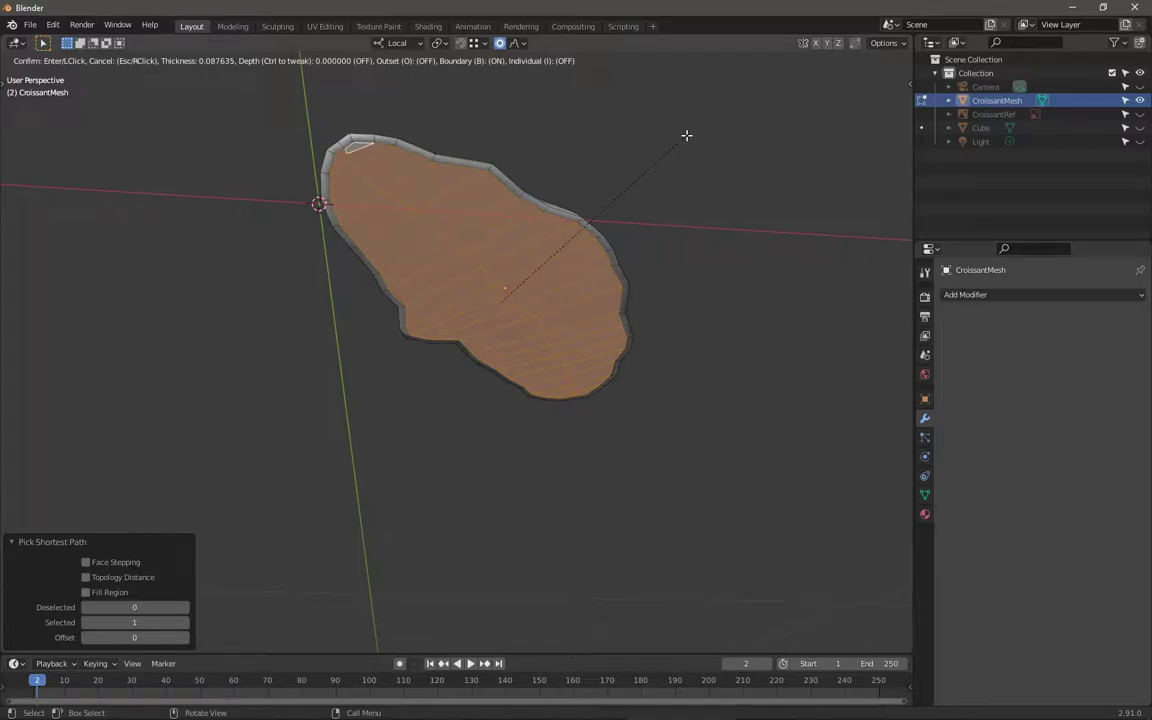
left_click(686, 136)
middle_click_drag(666, 177, 622, 265)
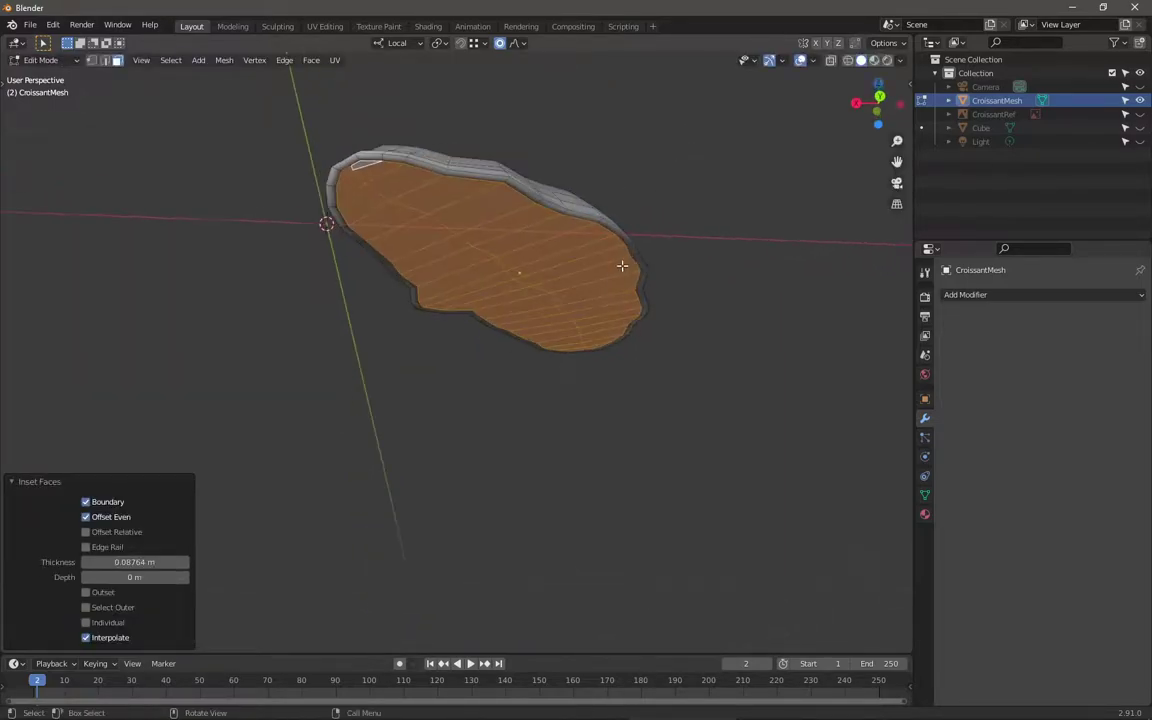
Step: Turn off proportional editing, move the inset underside faces about -0.0044 m along local Z, and return to Object Mode
key("g")
key("z")
key("z")
key("Escape")
key("g")
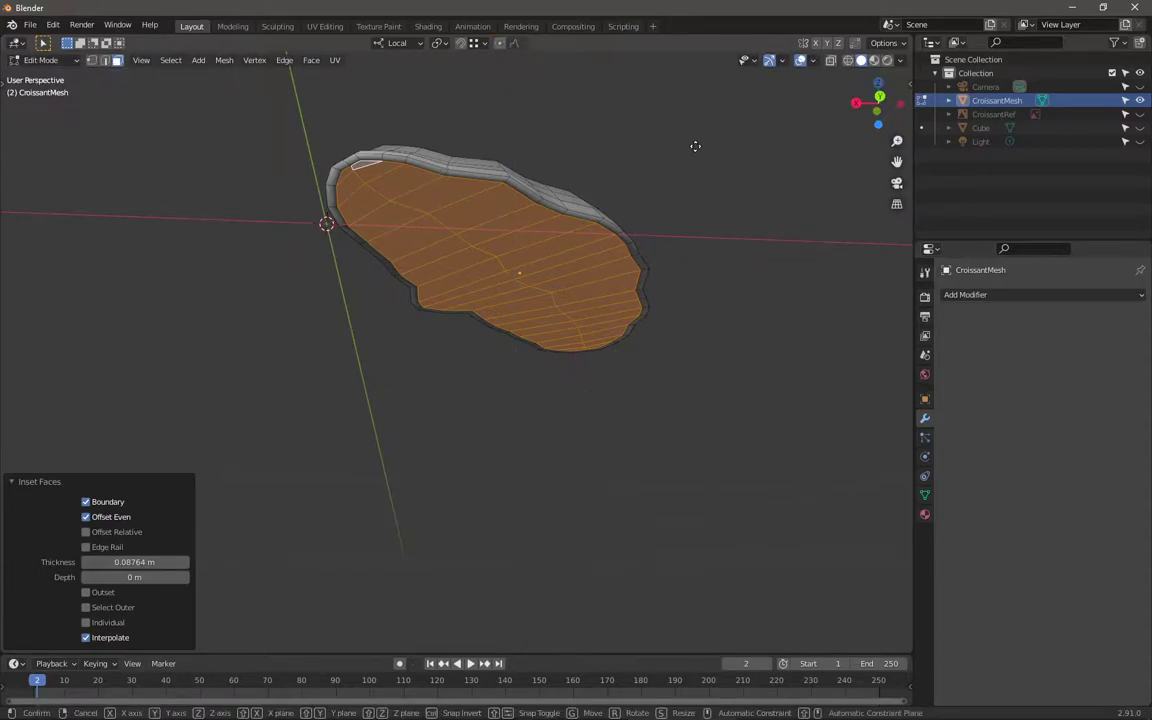
key("z")
key("z")
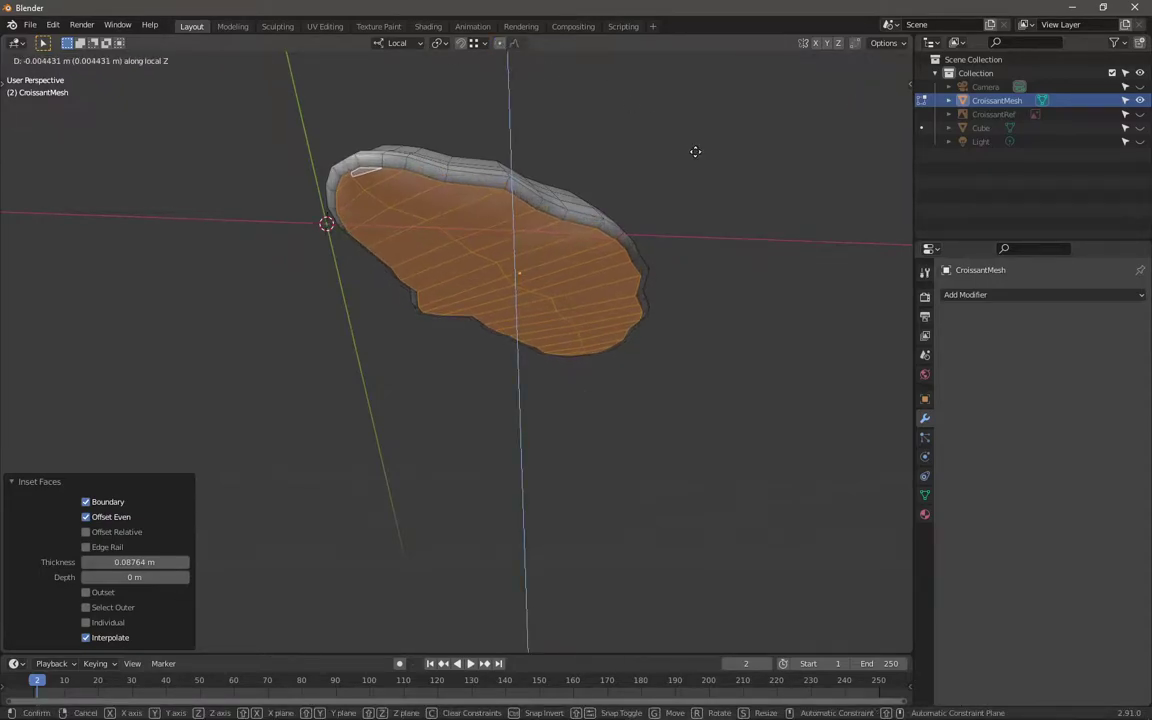
left_click(695, 153)
middle_click_drag(695, 153, 507, 260)
key("Tab")
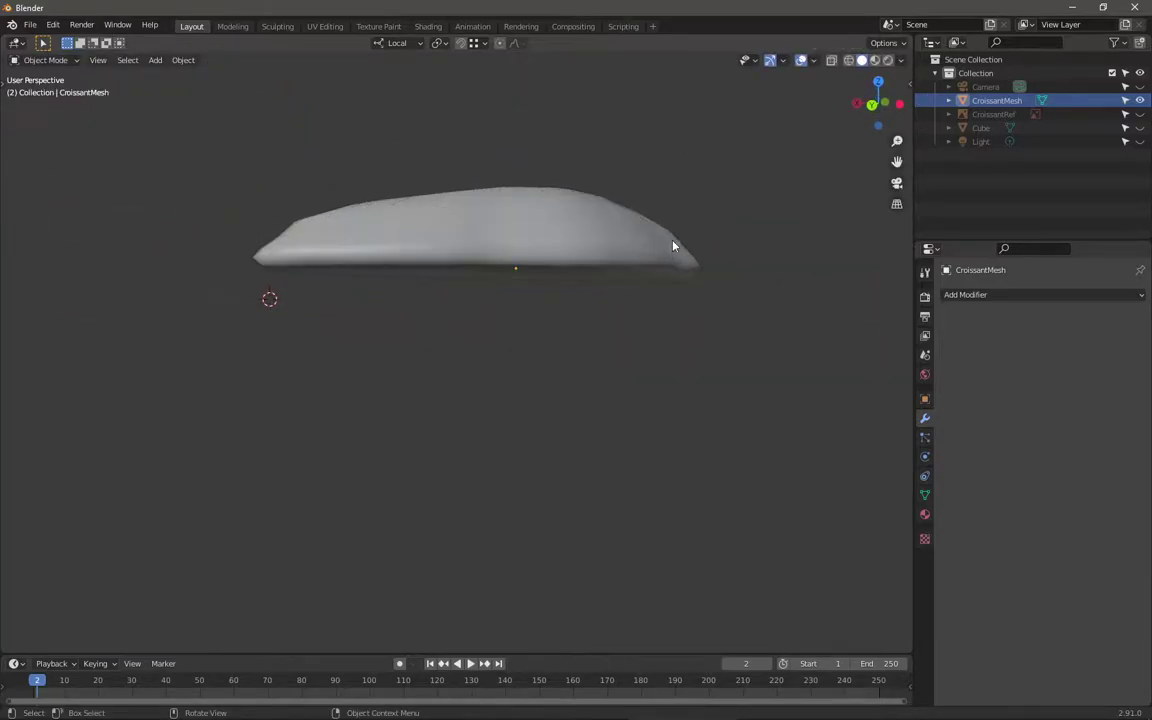
middle_click_drag(656, 275, 525, 430)
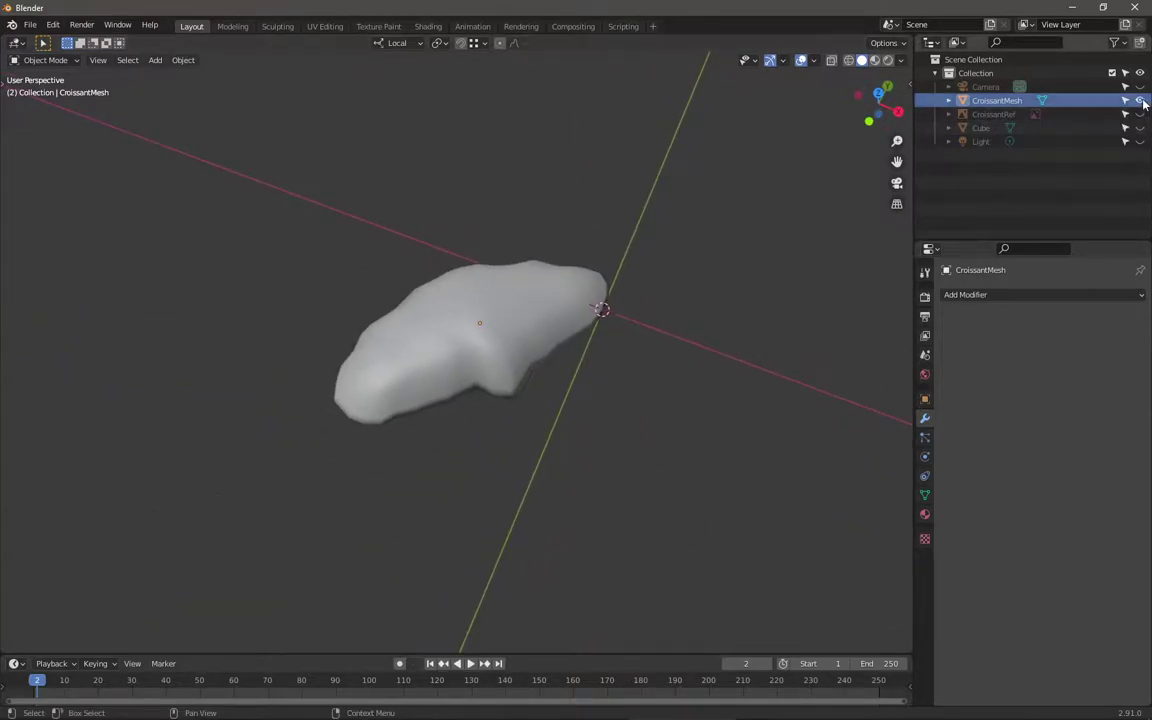
Step: Switch to the UV Editing workspace, frame CroissantMesh in the 3D viewport and hide that viewport's toolbar
left_click(311, 28)
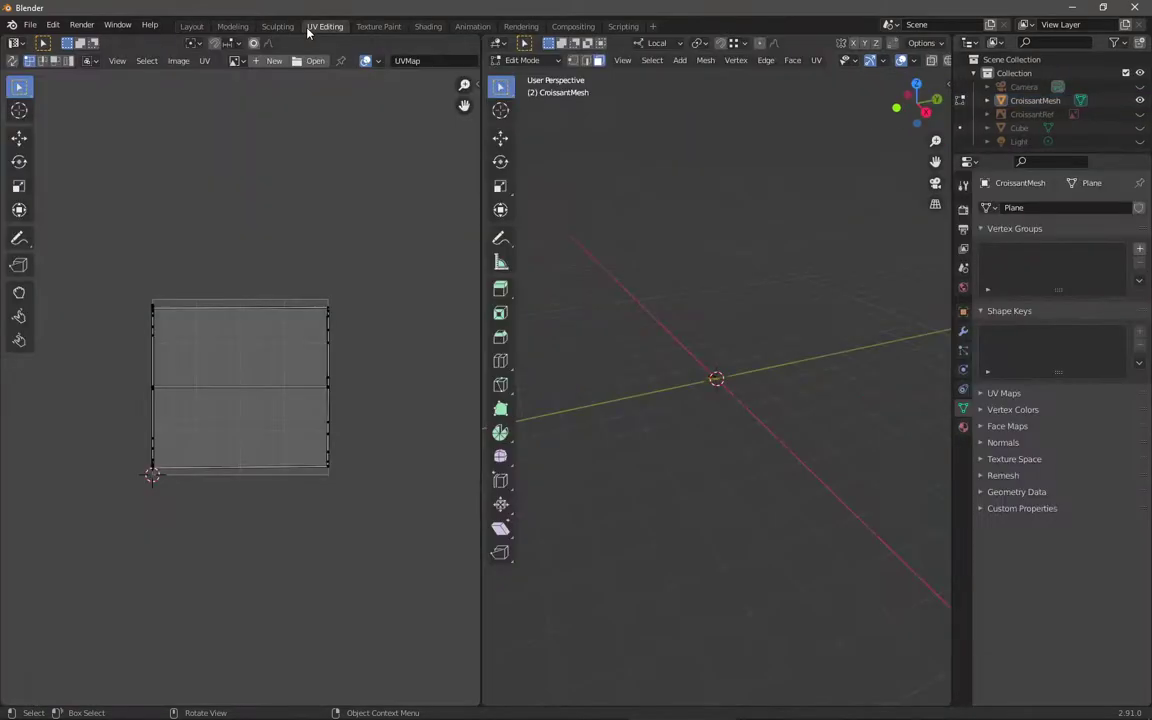
key("KP_Decimal")
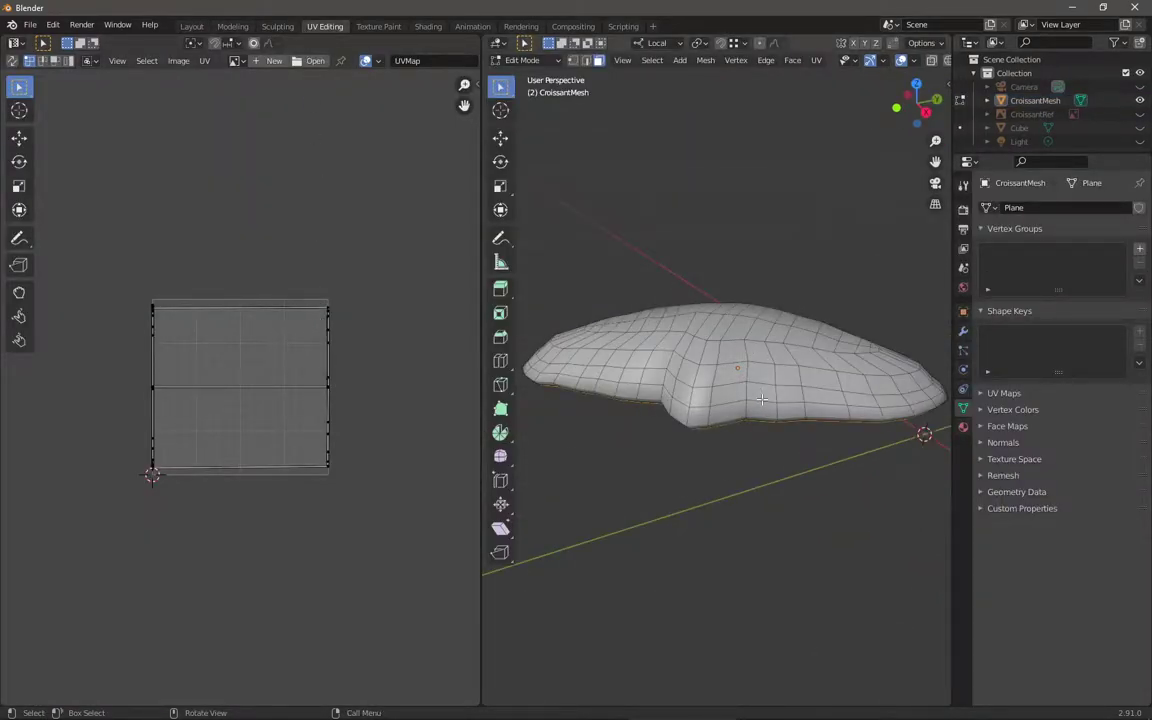
key("t")
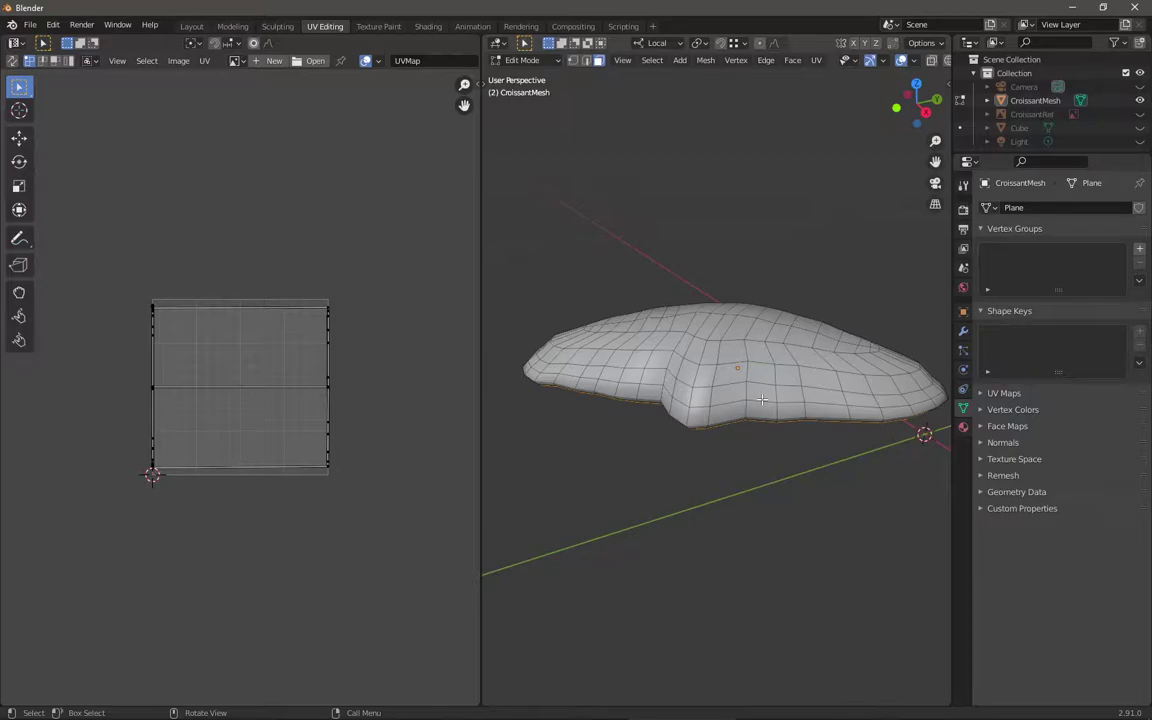
middle_click_drag(703, 325, 854, 393)
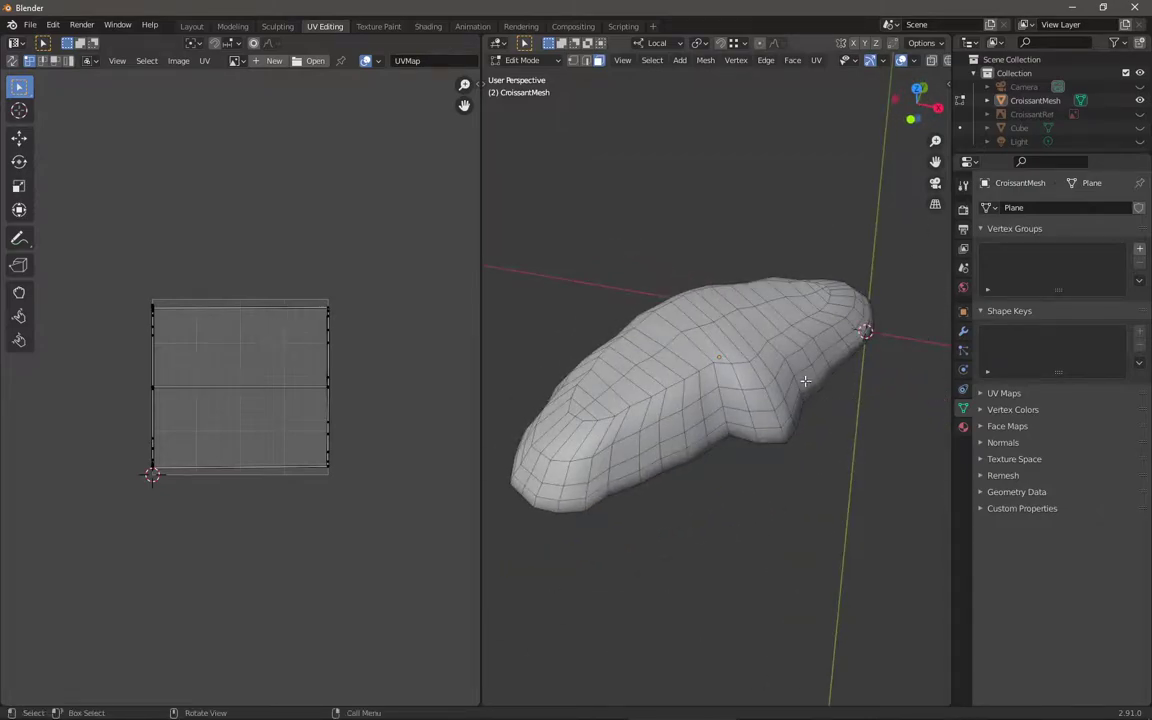
Step: Select single faces and larger regions of CroissantMesh to examine where their UVs lie in the UV editor
left_click(743, 345)
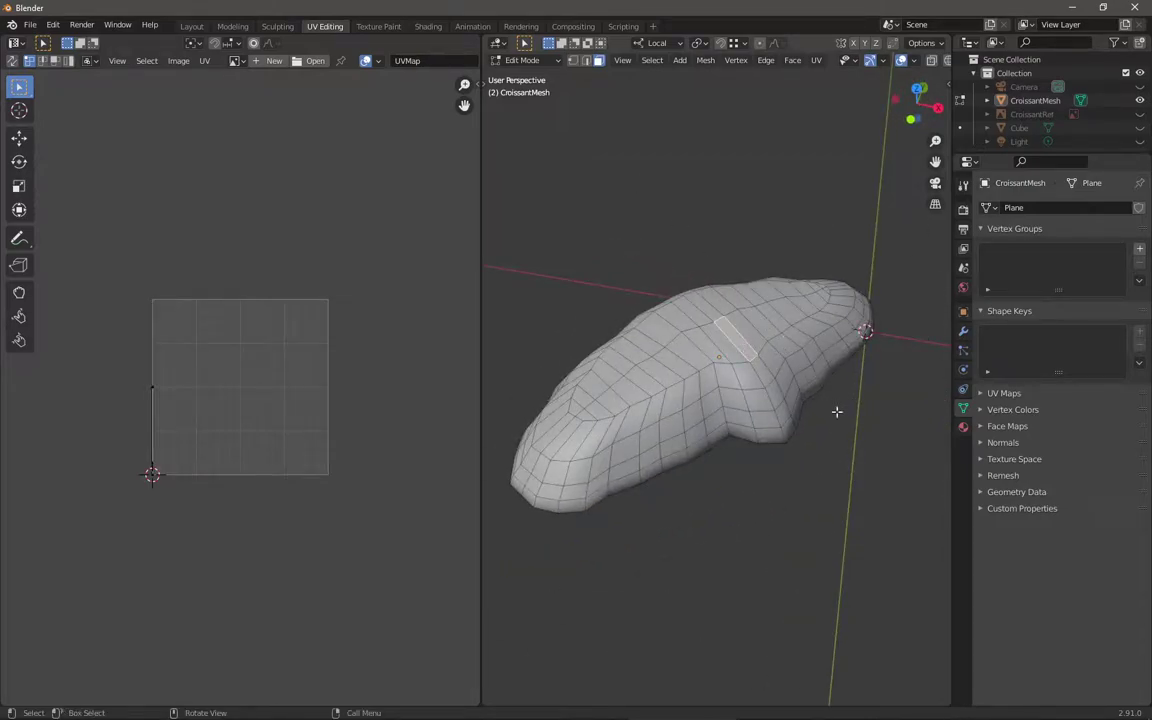
left_click(743, 372)
left_click(697, 450)
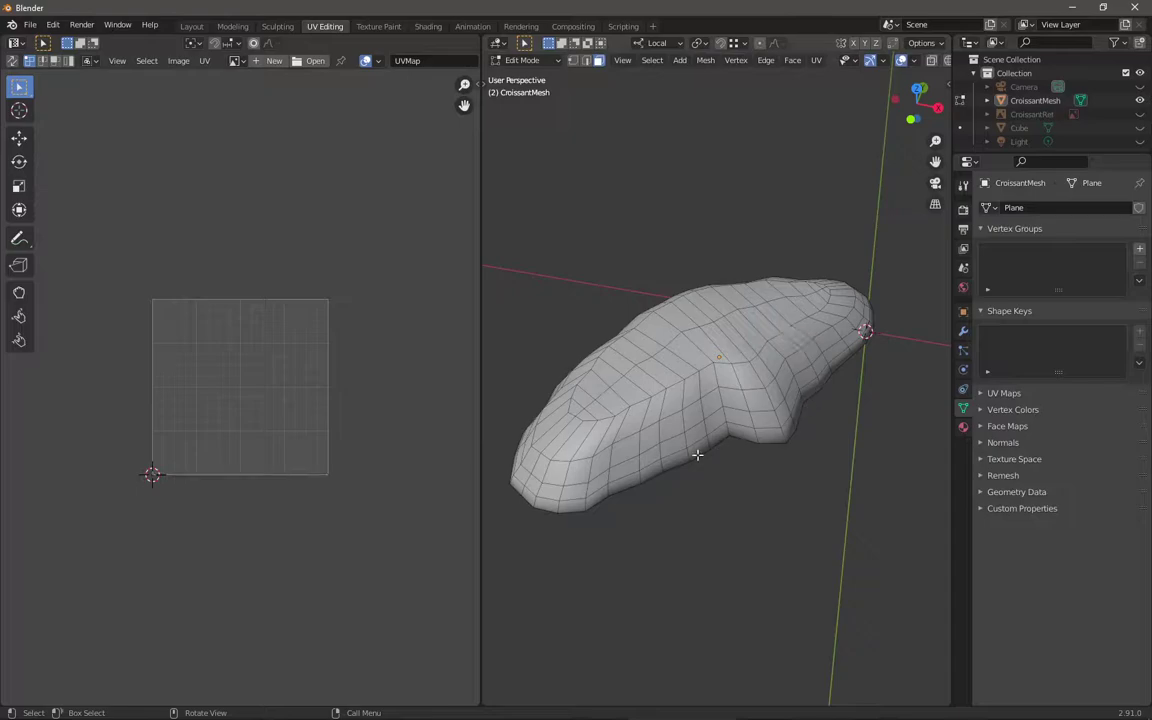
left_click_drag(708, 584, 846, 181)
left_click_drag(633, 573, 748, 198)
scroll(121, 383, "up", 3)
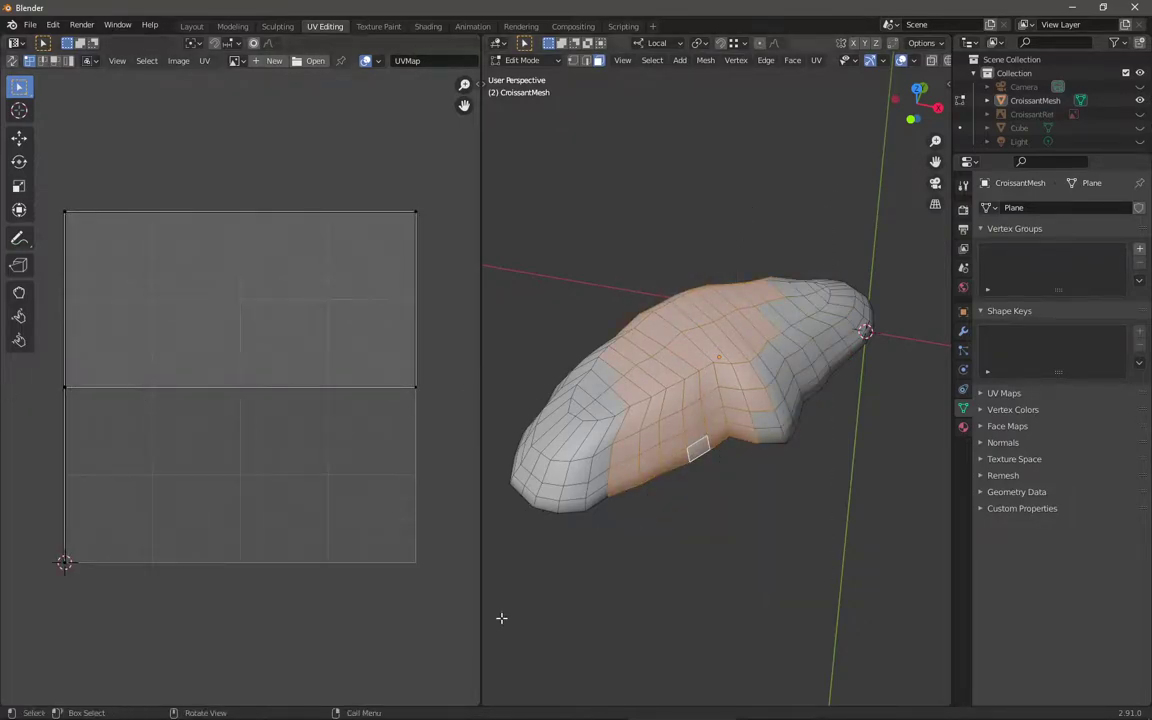
left_click_drag(498, 612, 653, 236)
left_click_drag(555, 614, 818, 222)
left_click_drag(733, 497, 855, 358)
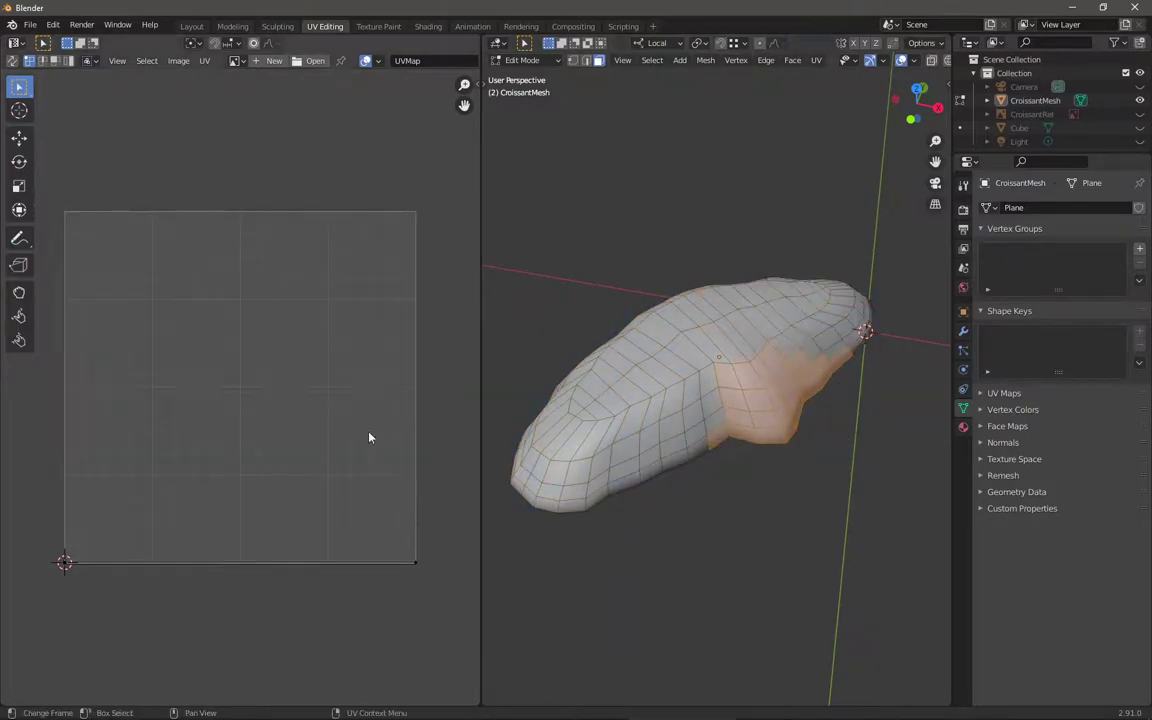
Step: Turn on UV sync selection and select individual faces on CroissantMesh to check their UVs within the full layout
left_click(13, 61)
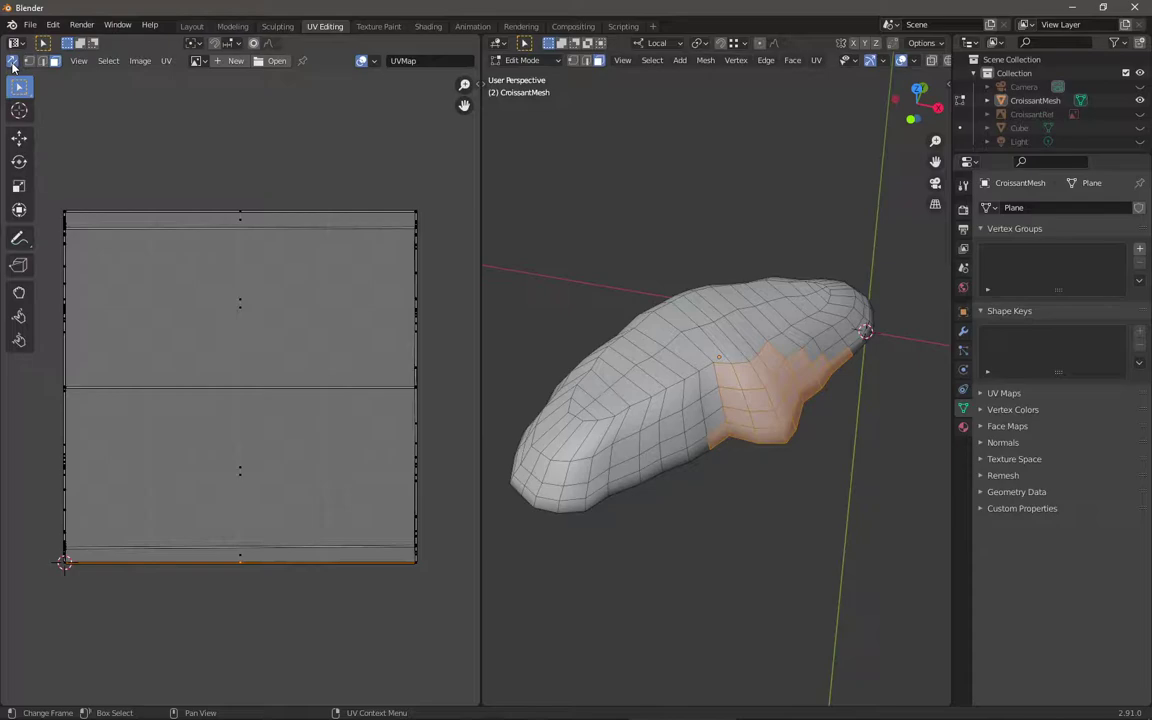
left_click(545, 612)
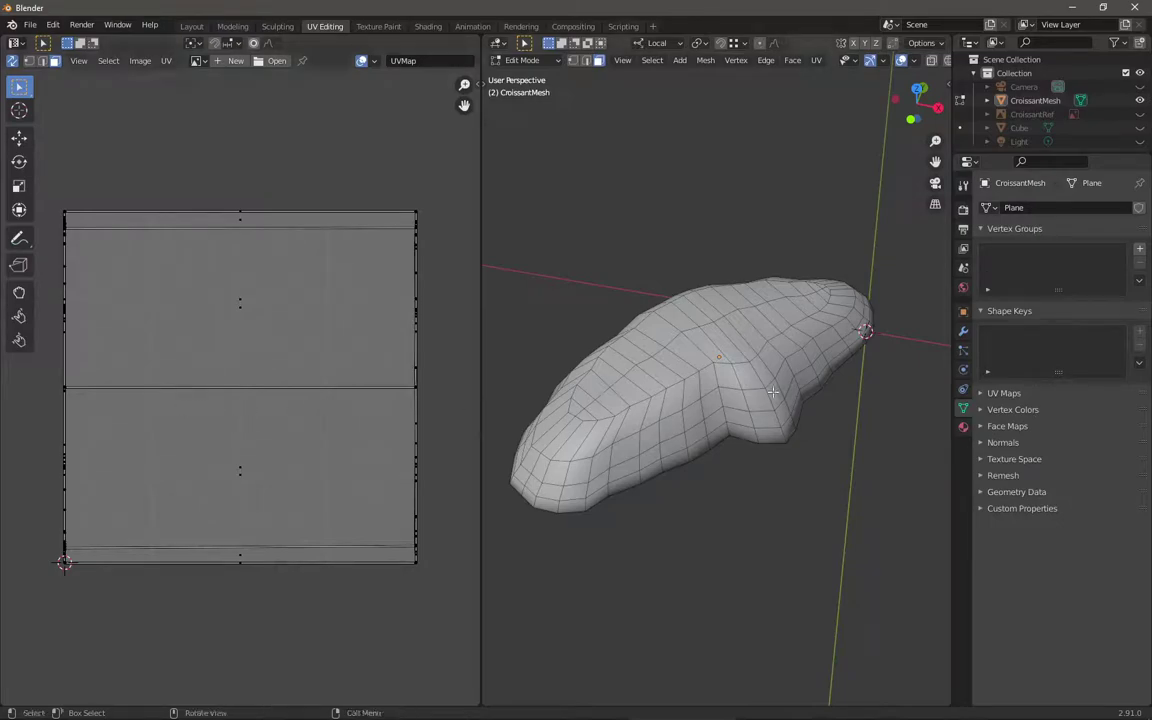
left_click(705, 343)
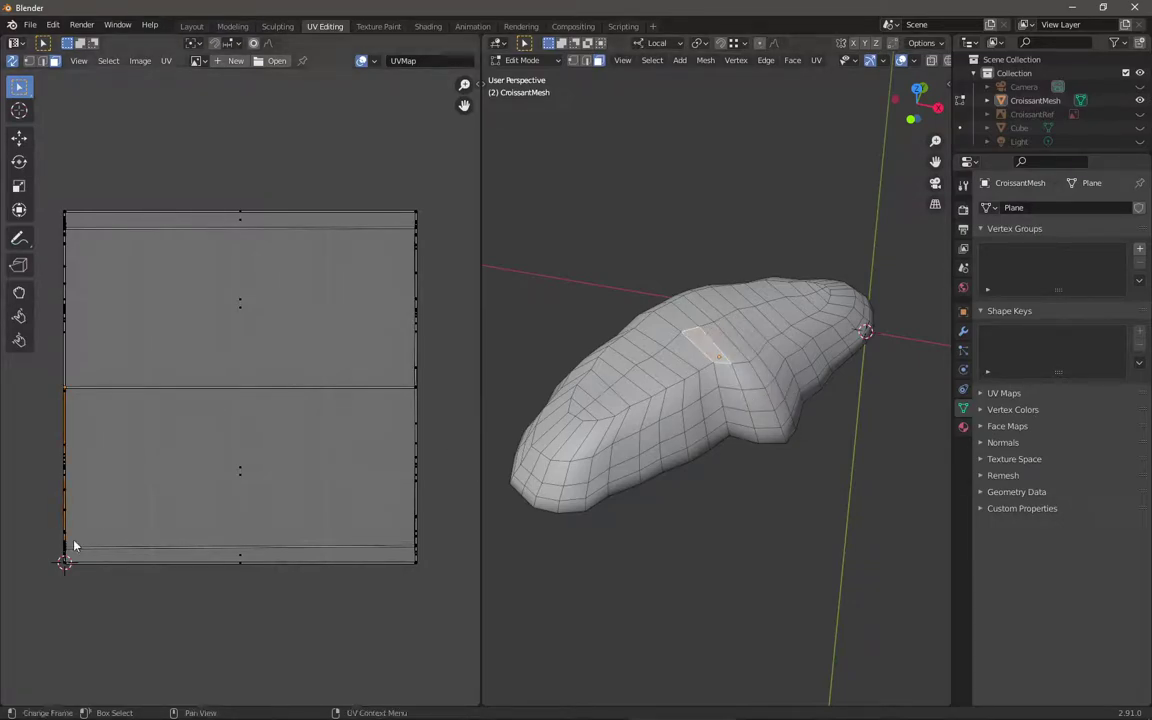
left_click(649, 350)
left_click(707, 314)
left_click(787, 351)
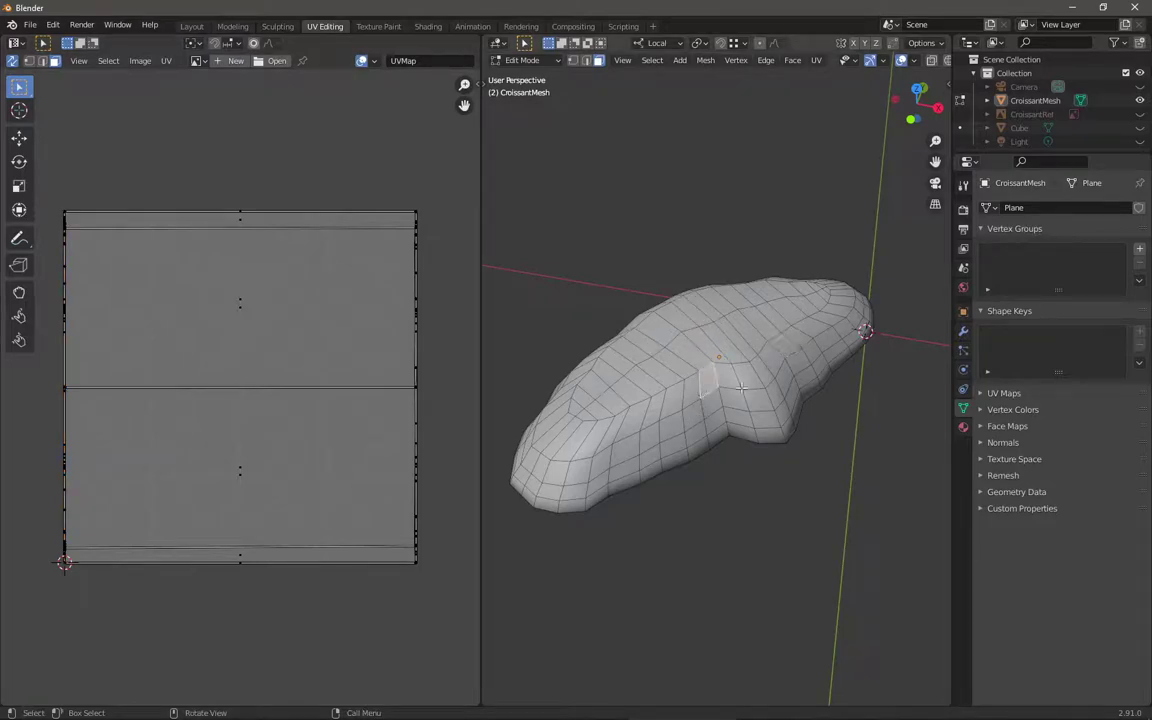
Step: Select all faces of CroissantMesh and set the 3D viewport to the top orthographic view
key("a")
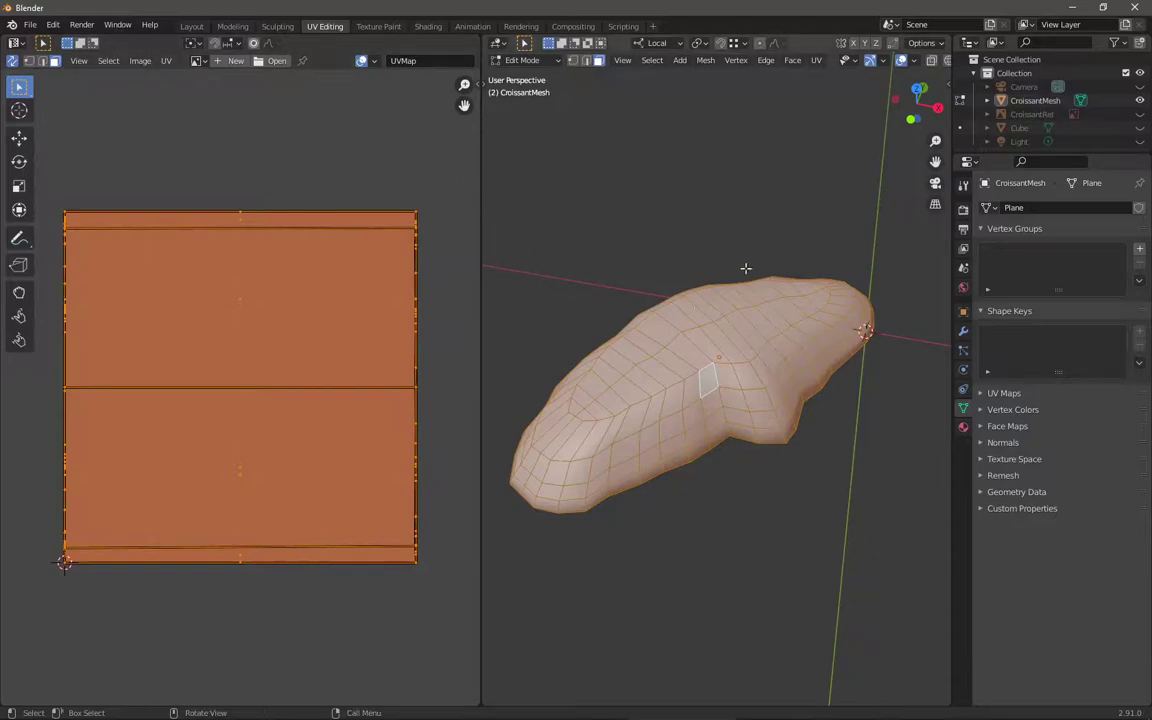
key("KP_1")
key("KP_7")
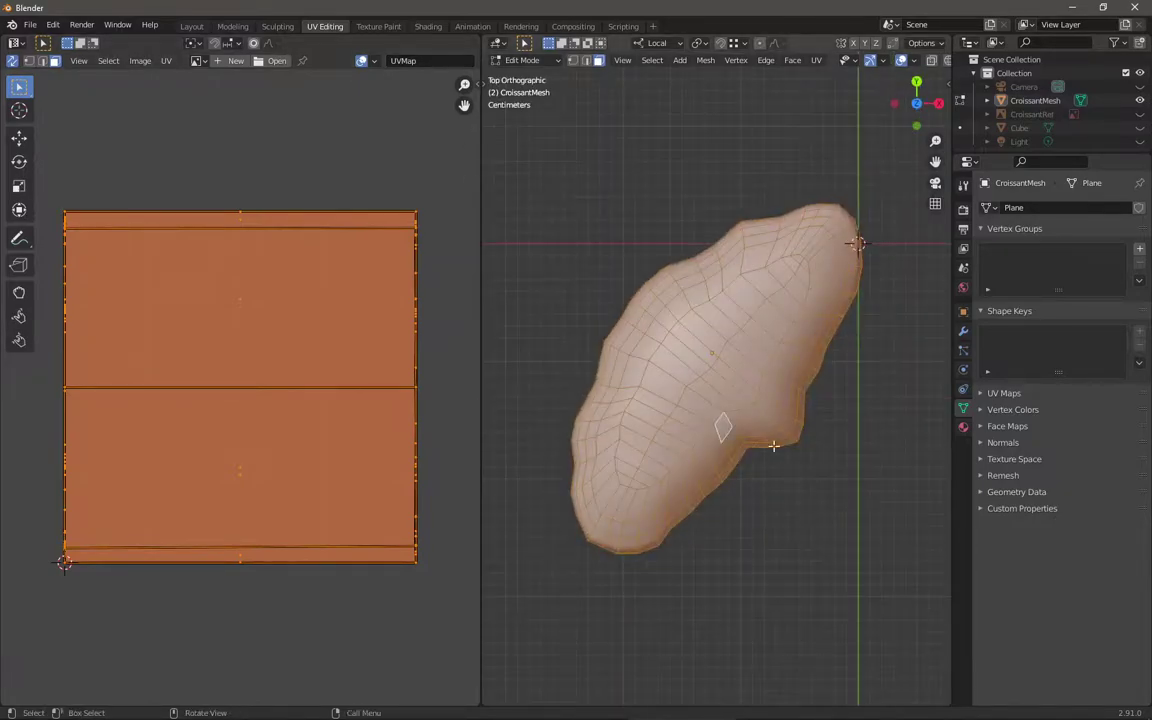
middle_click_drag(835, 481, 828, 483, "shift")
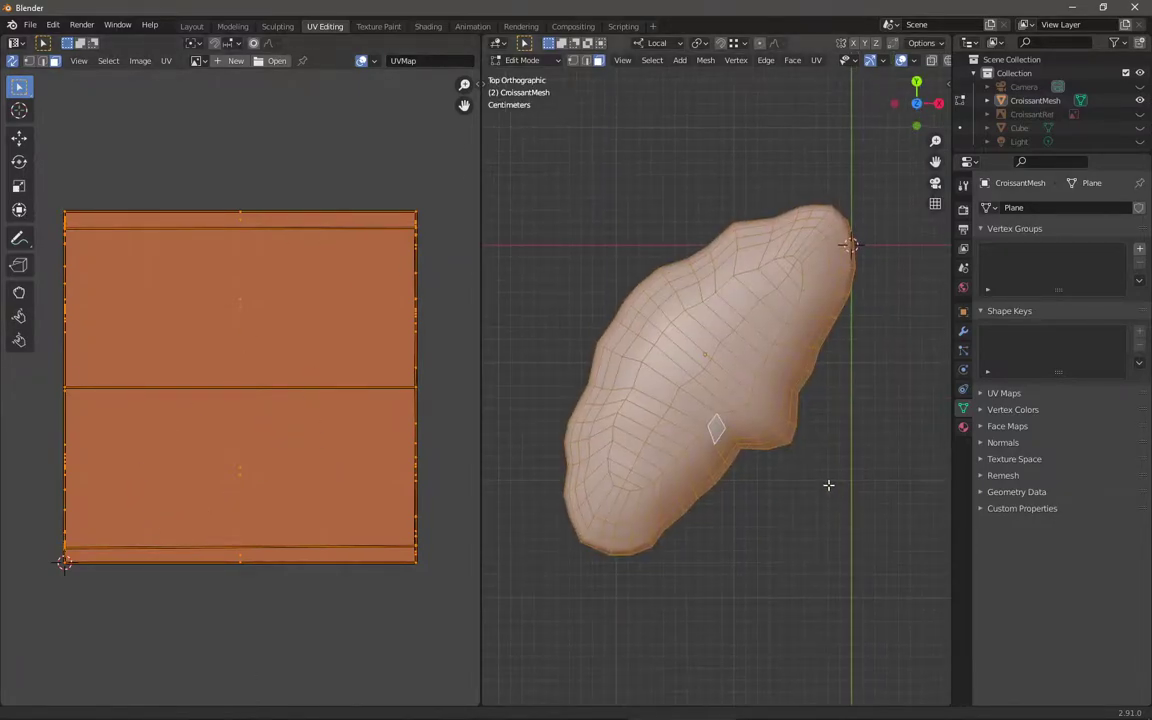
middle_click_drag(809, 411, 758, 424, "shift")
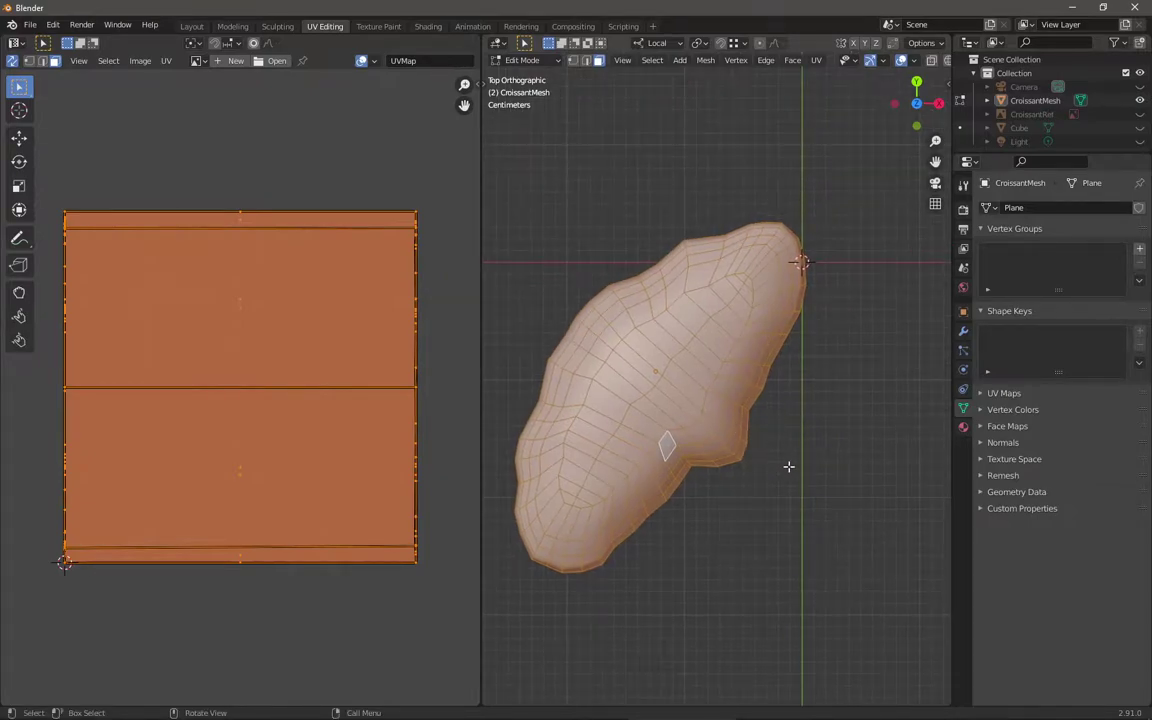
key("F3")
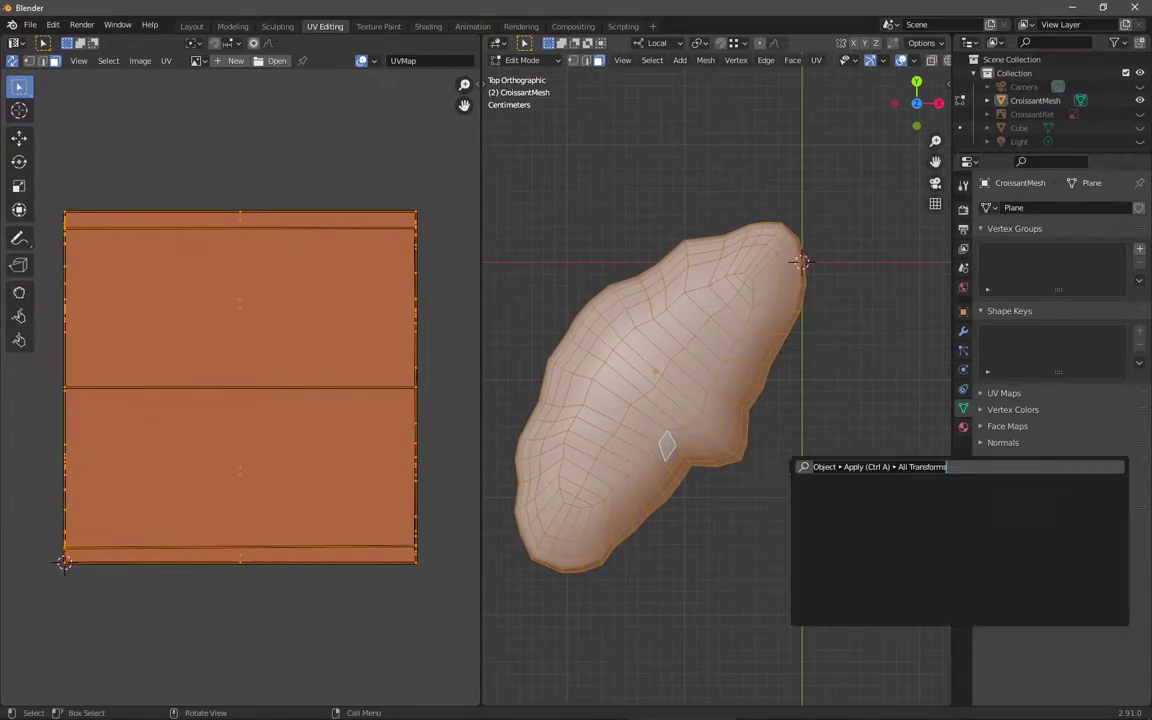
type("u")
key("Escape")
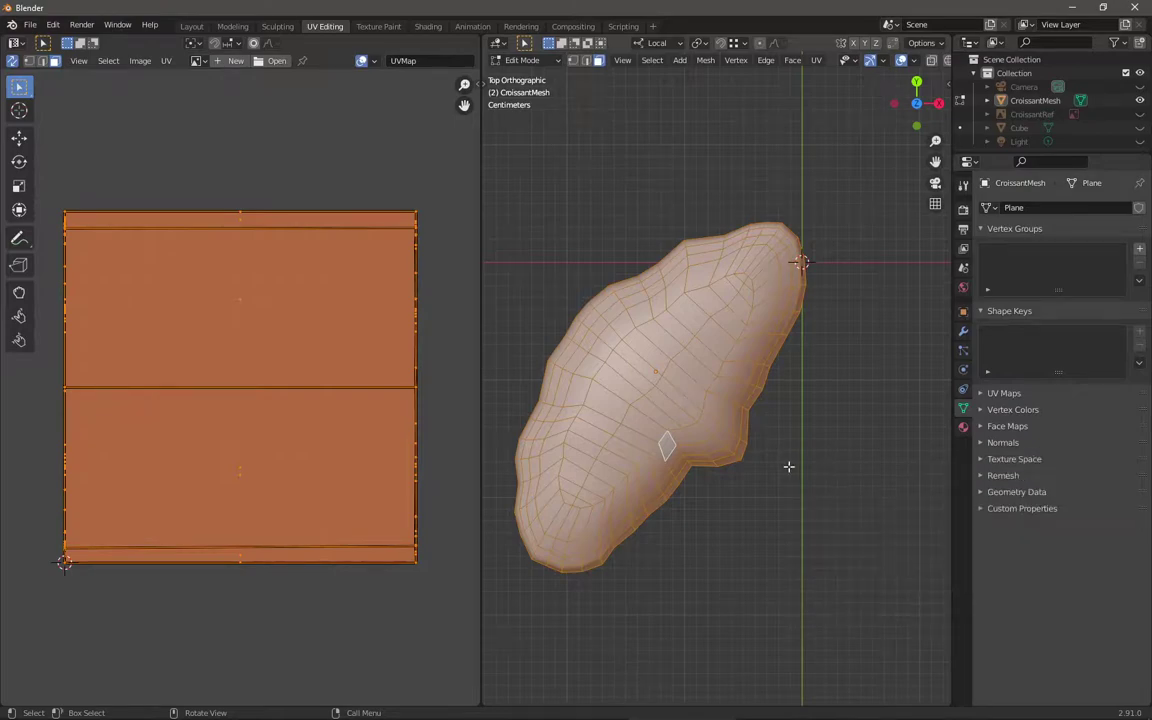
Step: Unwrap all selected faces of CroissantMesh with Smart UV Project, using a 66° angle limit and 0.000 island margin
key("F3")
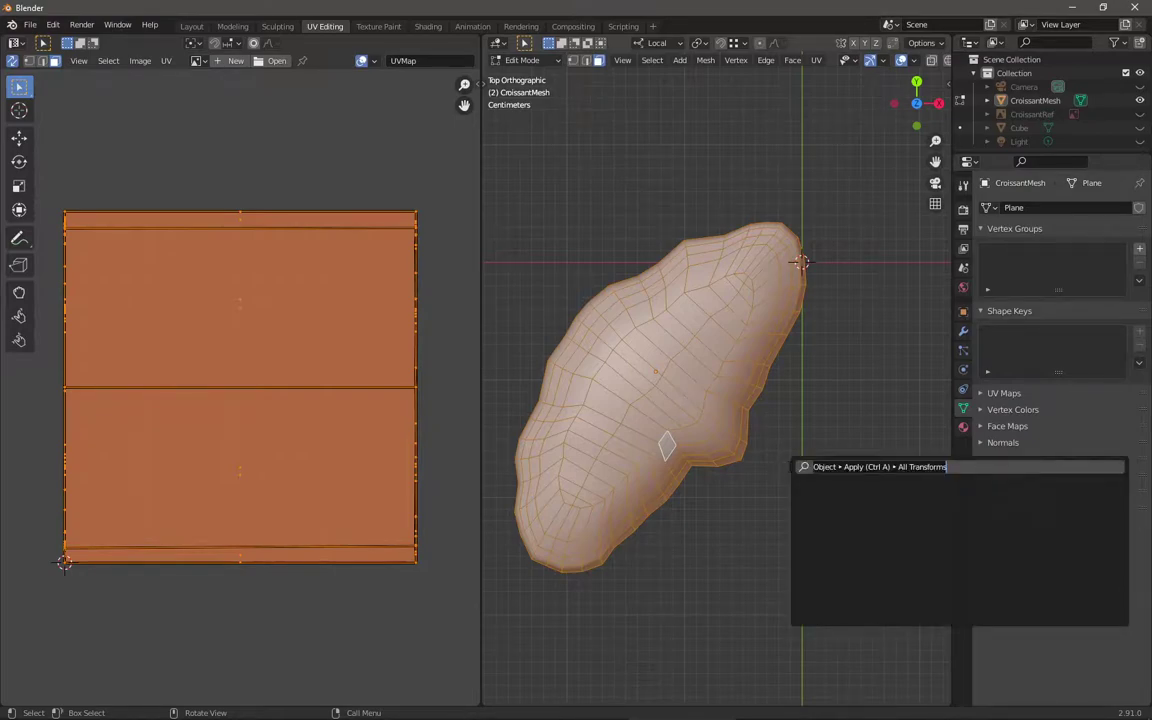
type("uv")
key("Down")
key("Down")
key("Down")
key("Down")
key("Down")
key("Down")
key("Down")
key("Down")
key("Down")
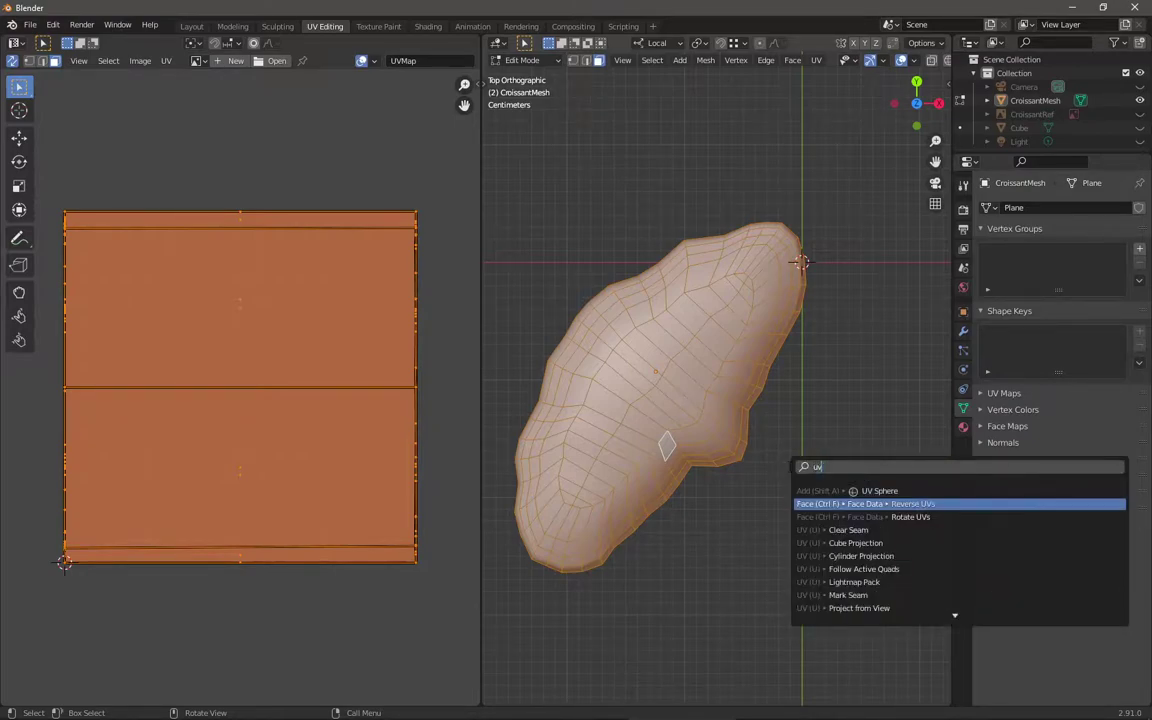
key("Down")
key("Down")
key("Down")
key("Down")
key("Down")
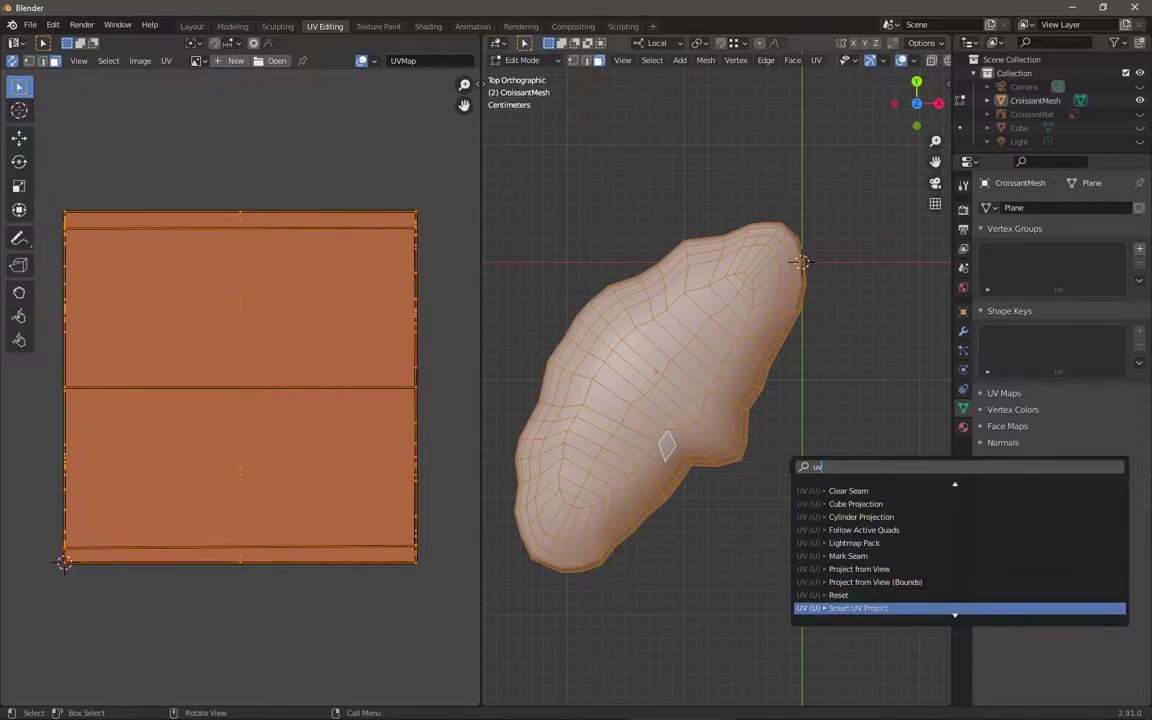
key("Down")
key("Down")
key("Down")
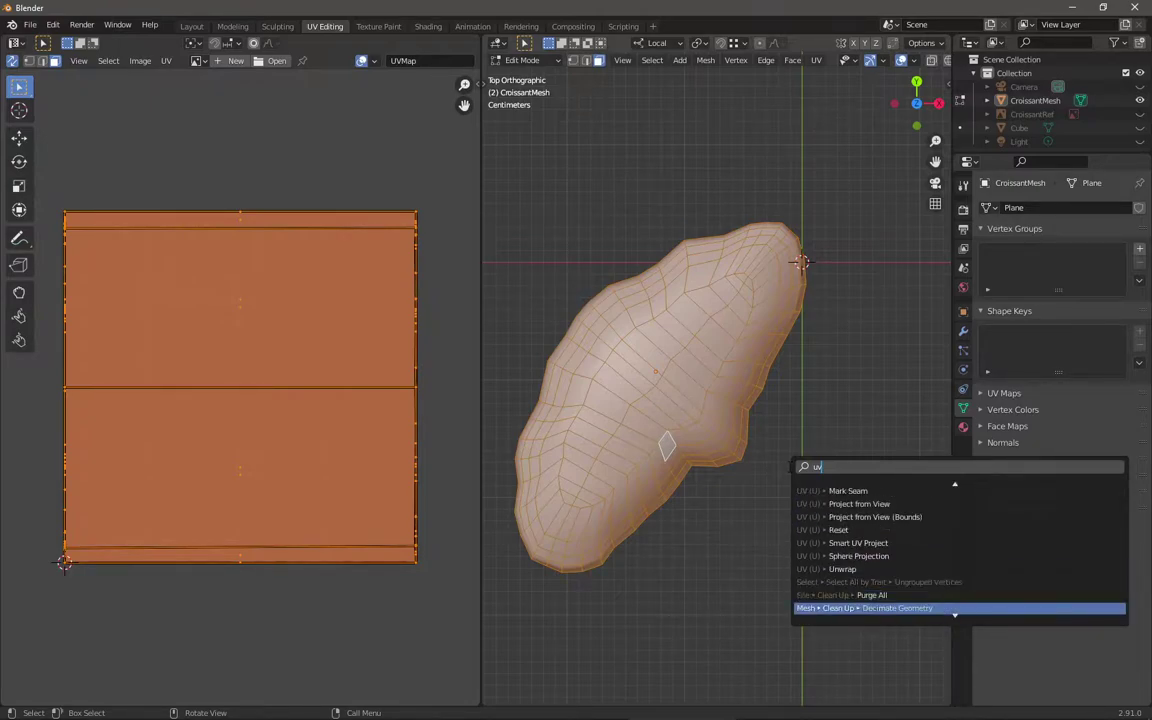
key("Up")
key("Up")
key("Up")
key("Up")
key("Up")
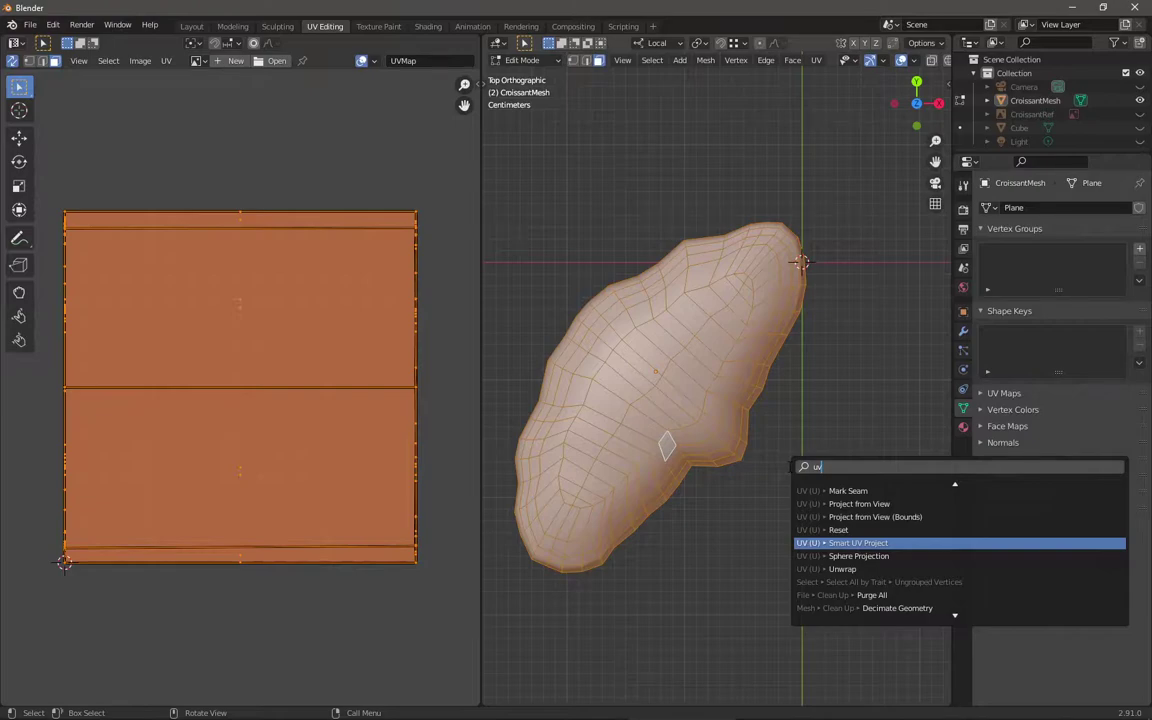
key("Return")
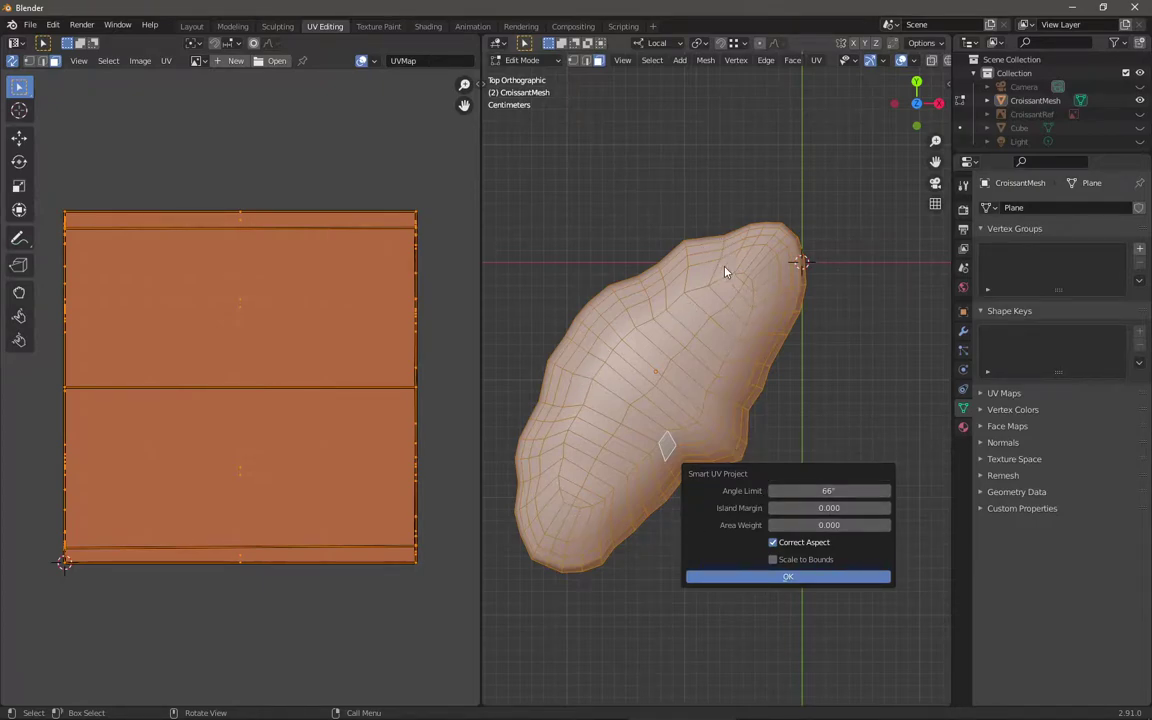
left_click(766, 579)
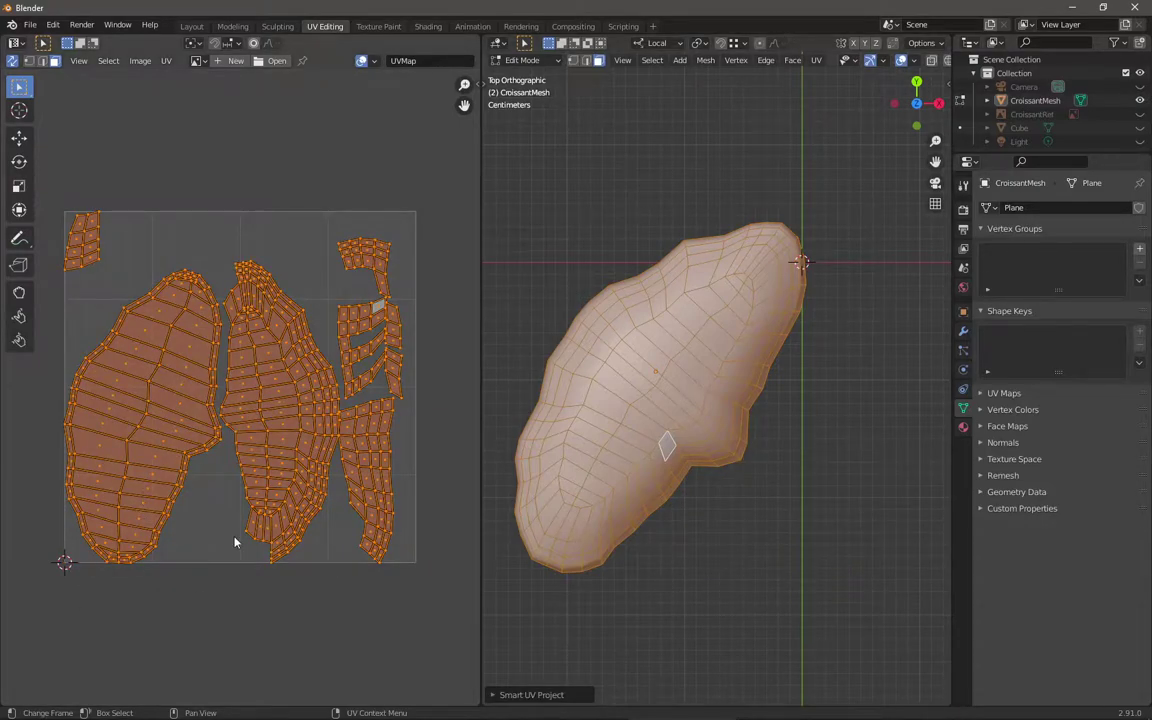
Step: Deselect everything, then pick single faces and the whole large underside island in the UV editor to examine the unwrapped layout
key("alt+a")
key("l")
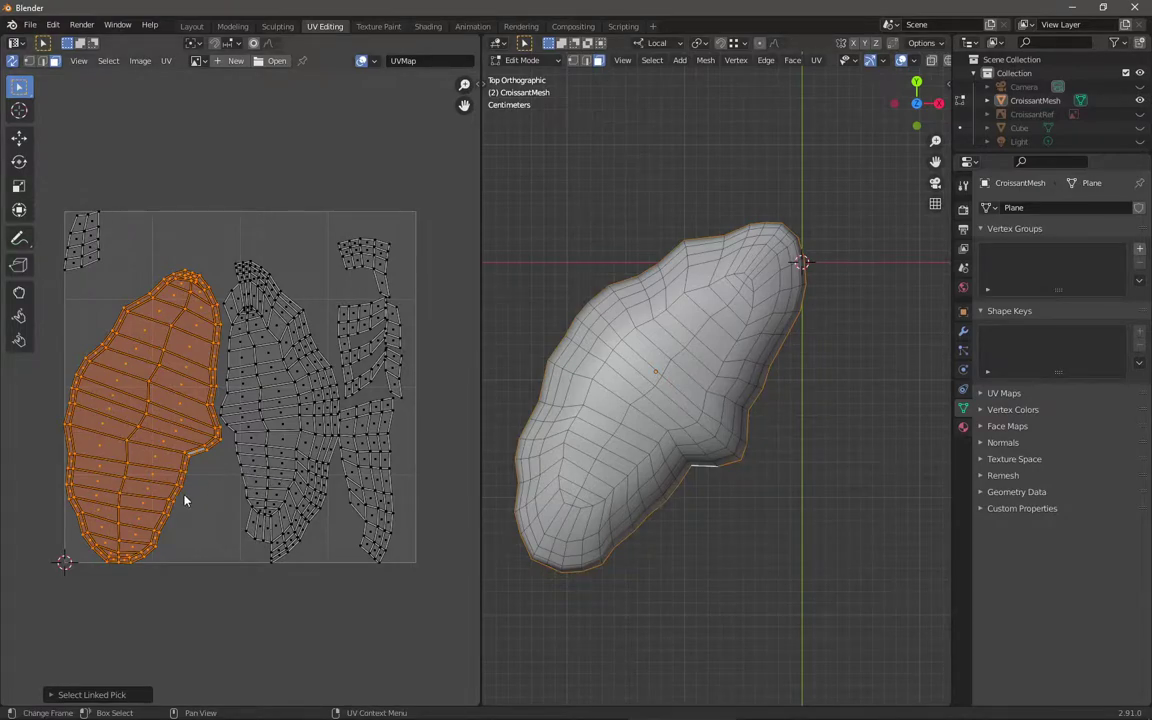
left_click(184, 498)
left_click(181, 423)
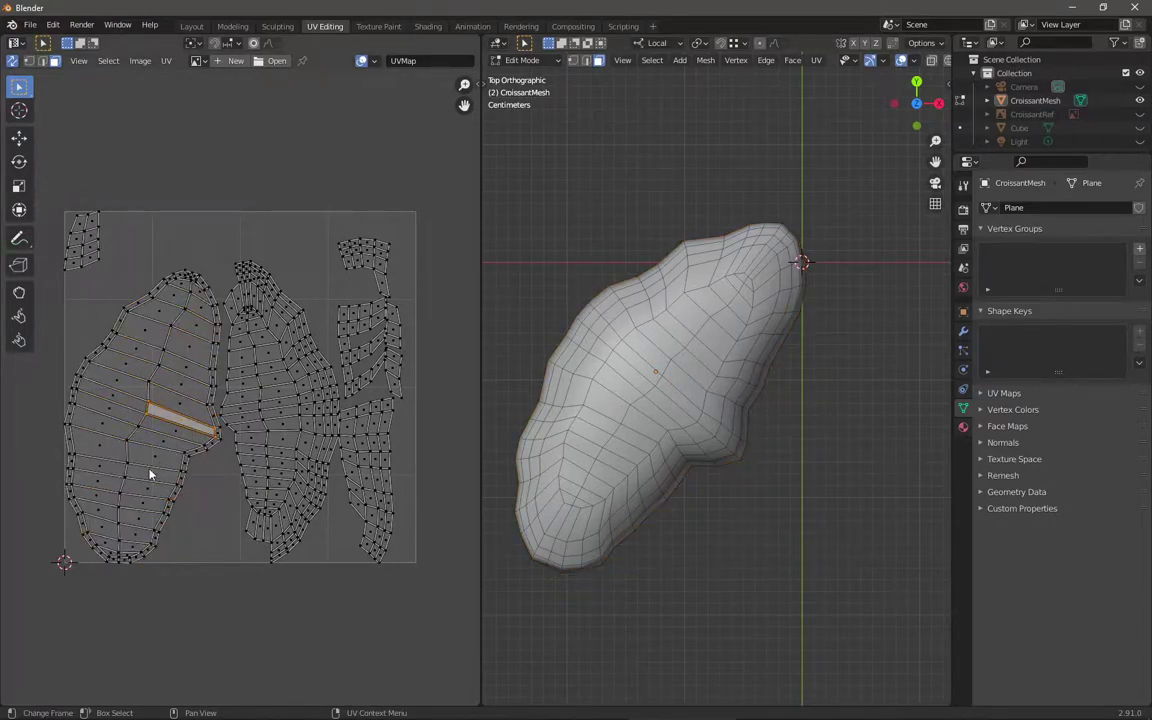
left_click(187, 435)
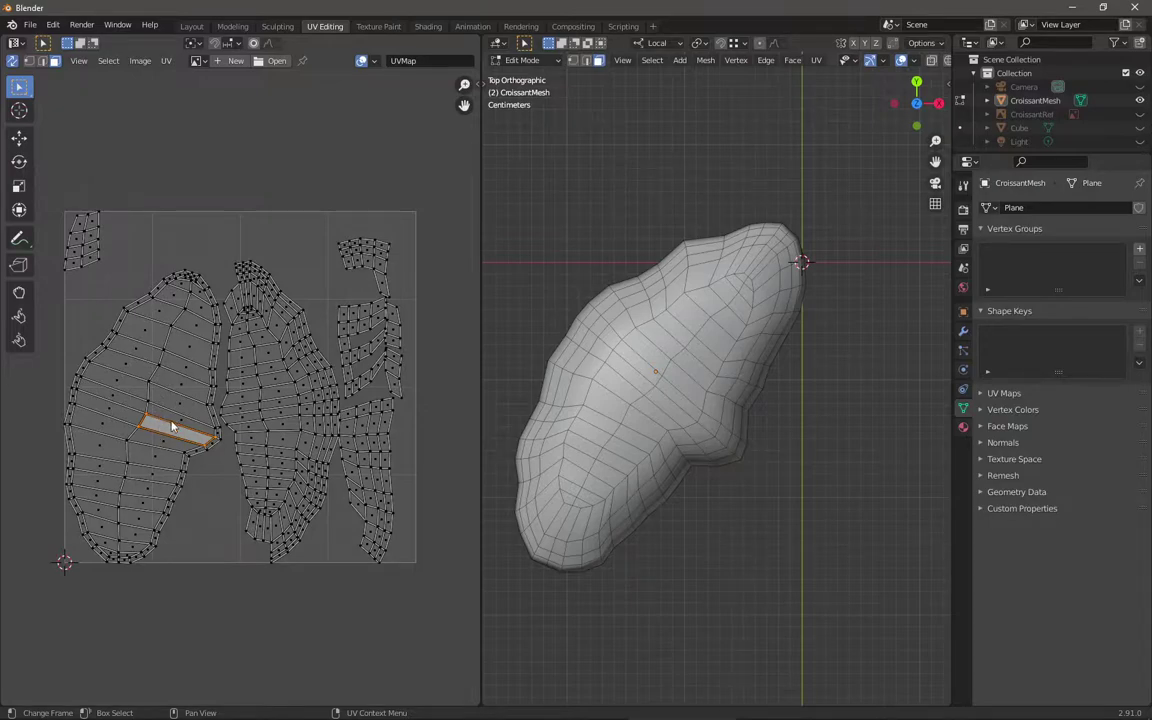
key("l")
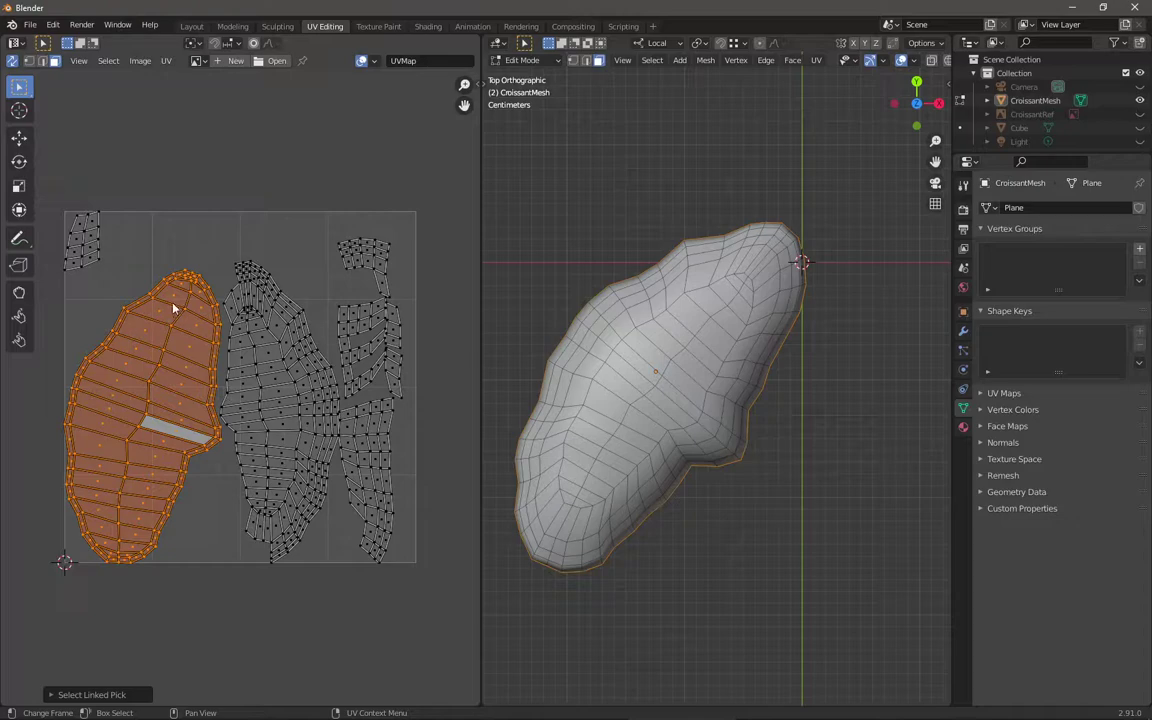
Step: Select a face on the croissant's side bulge and its linked geometry to compare the mesh with its UV islands
middle_click_drag(688, 596, 648, 352)
left_click(705, 392)
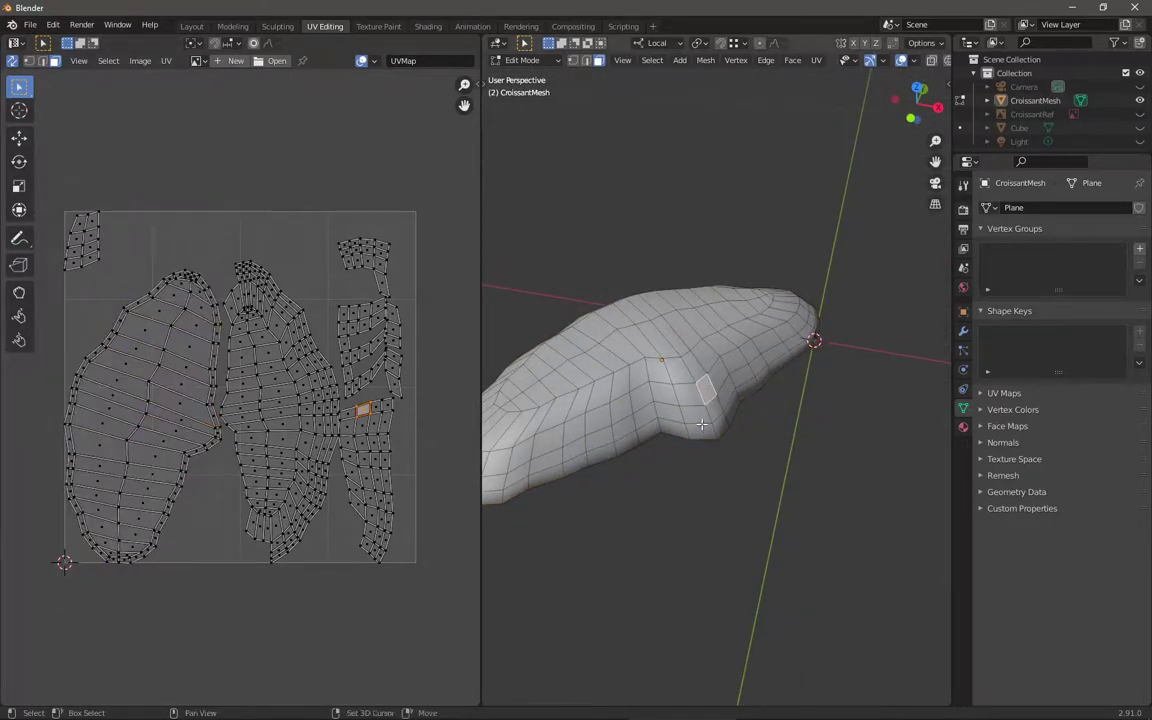
middle_click_drag(700, 427, 637, 365)
key("ctrl+l")
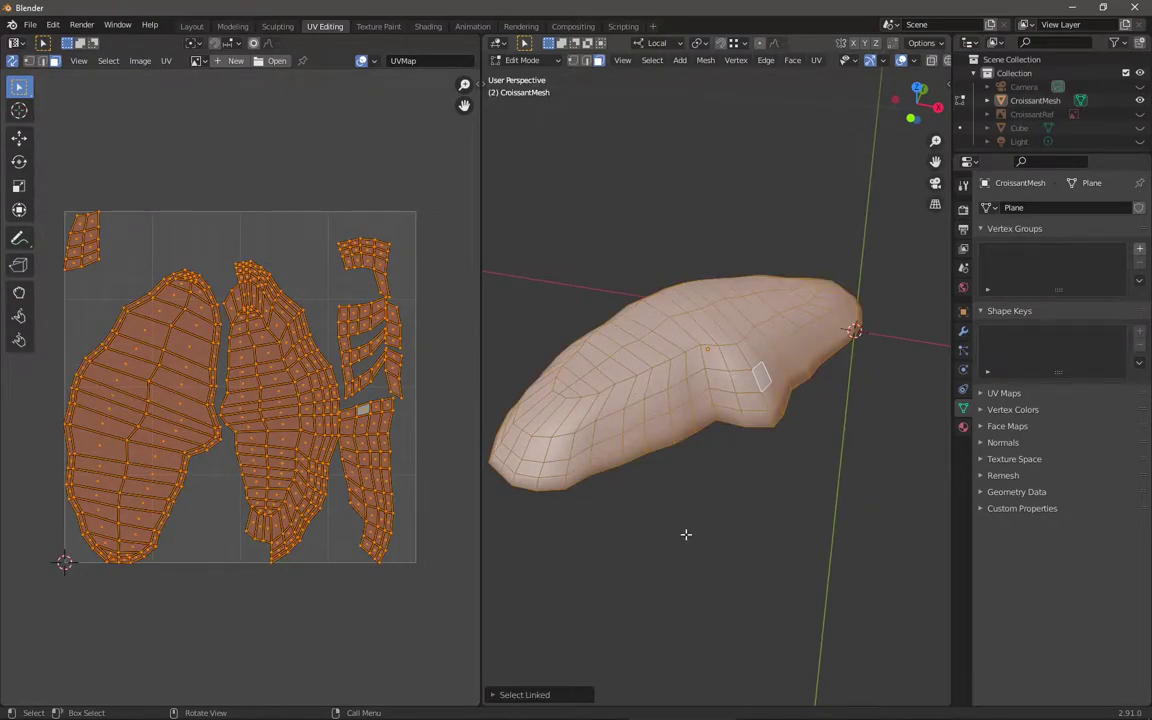
middle_click_drag(794, 461, 790, 322)
middle_click_drag(788, 512, 620, 560)
Step: Select the underside's linked UV island and try moving it outside the UV bounds, beside the other islands
left_click(158, 260)
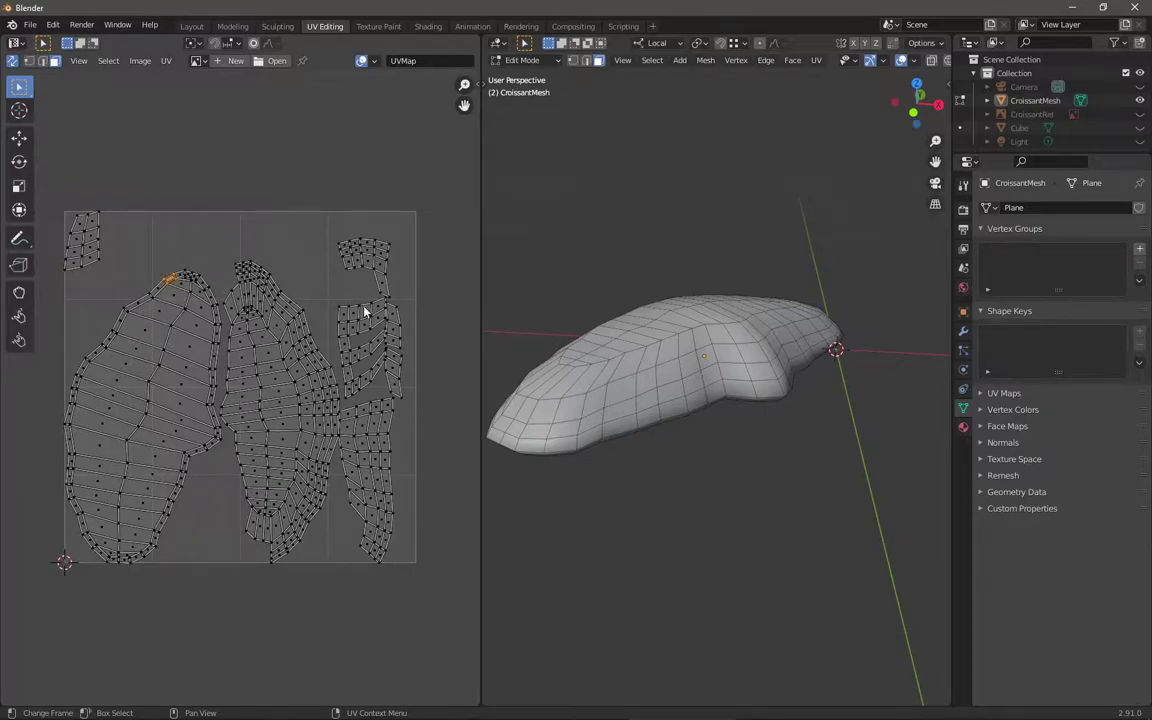
key("l")
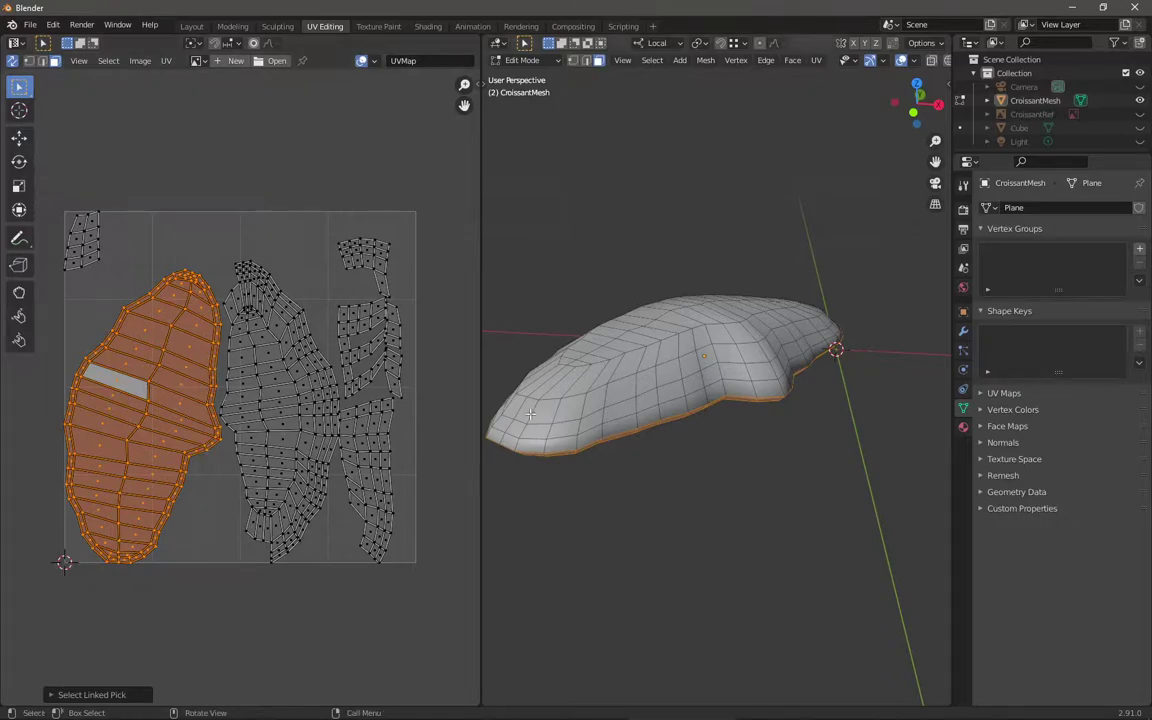
middle_click_drag(764, 383, 758, 460)
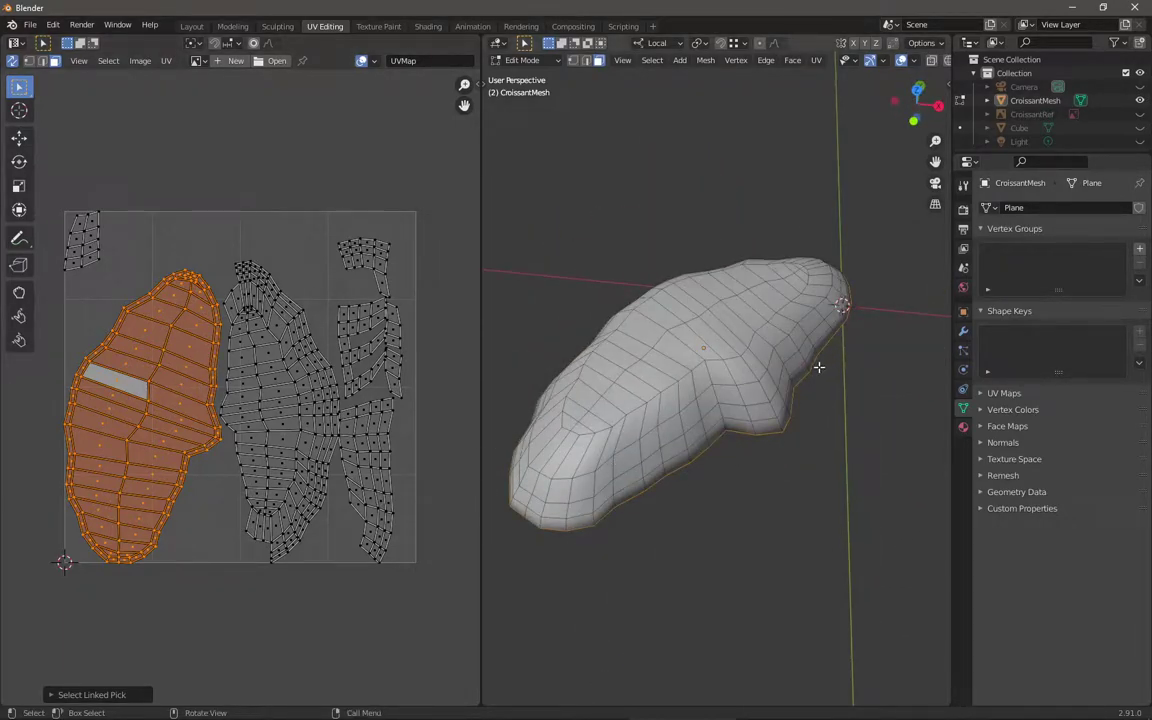
middle_click_drag(802, 373, 797, 252)
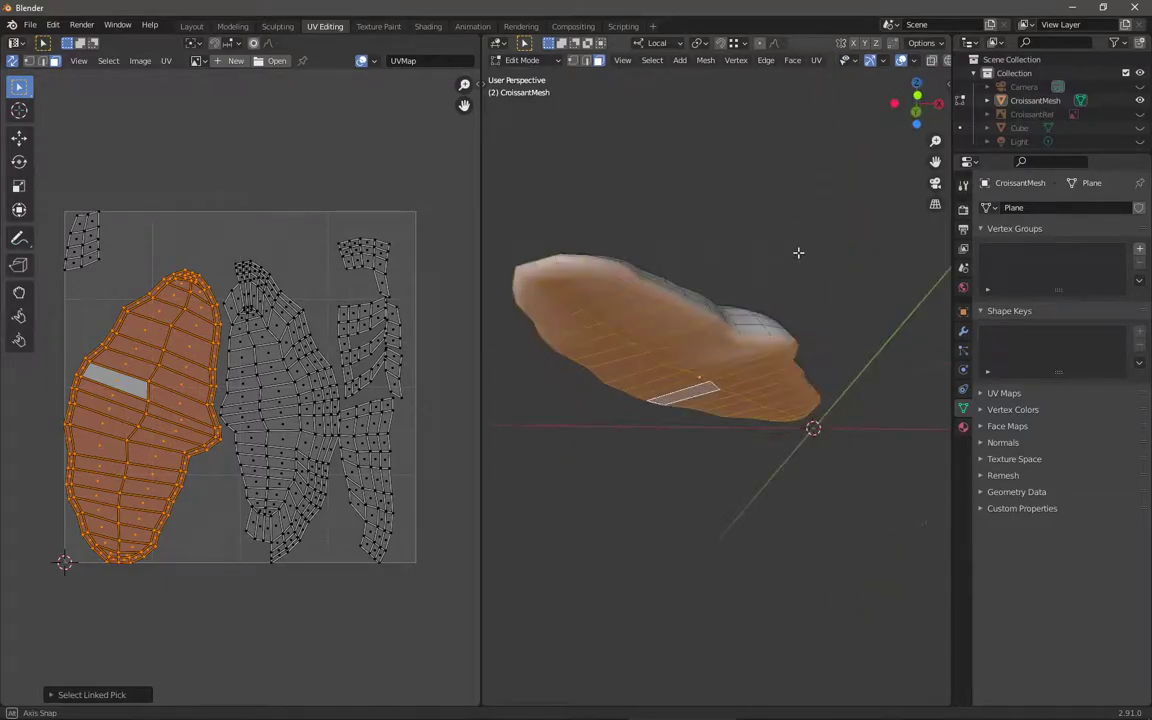
scroll(373, 491, "down", 5)
scroll(302, 457, "up", 4)
key("g")
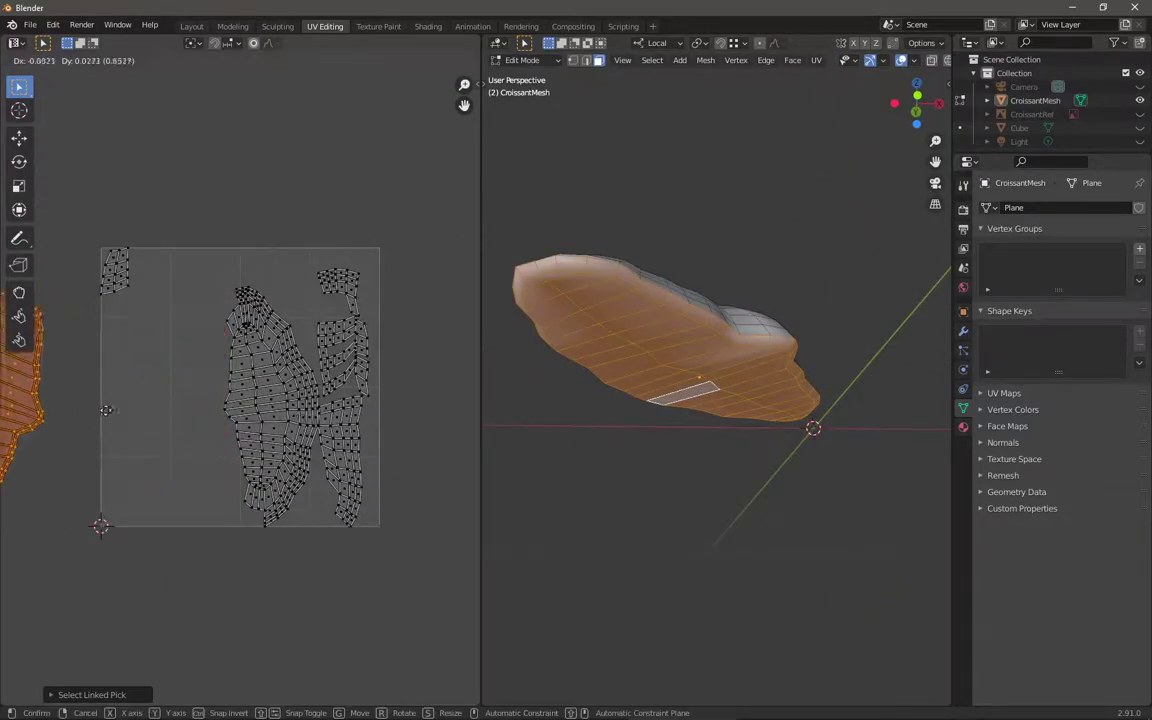
left_click(155, 404)
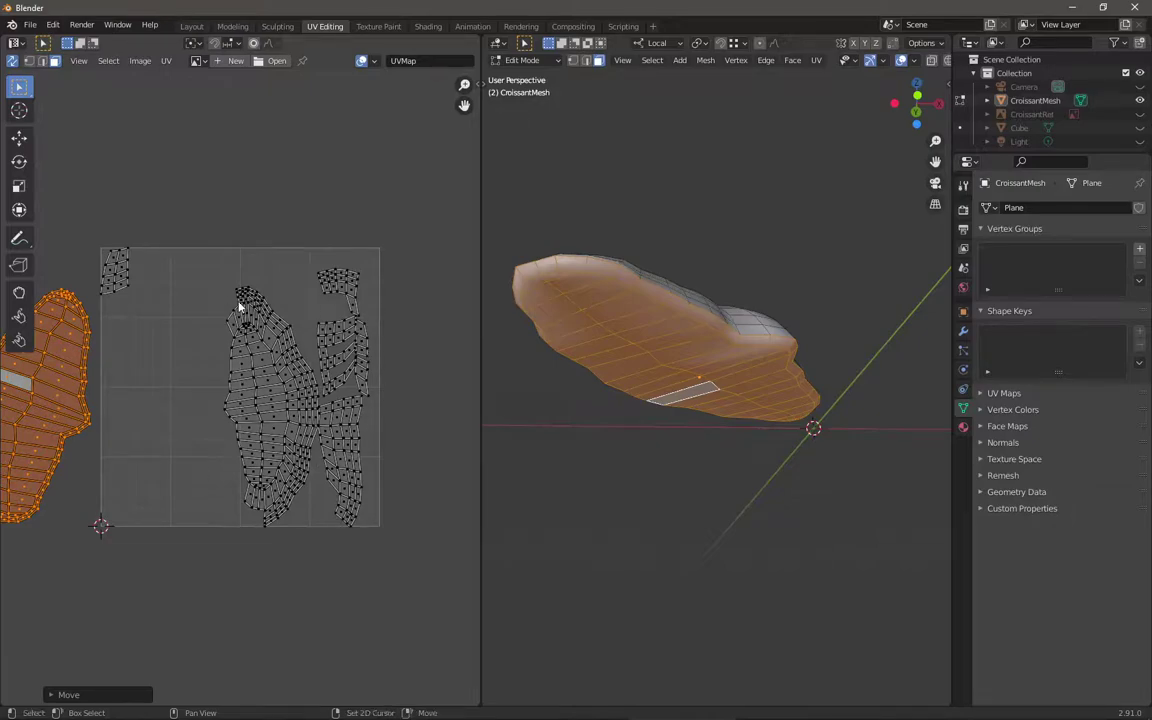
middle_click_drag(239, 303, 245, 351)
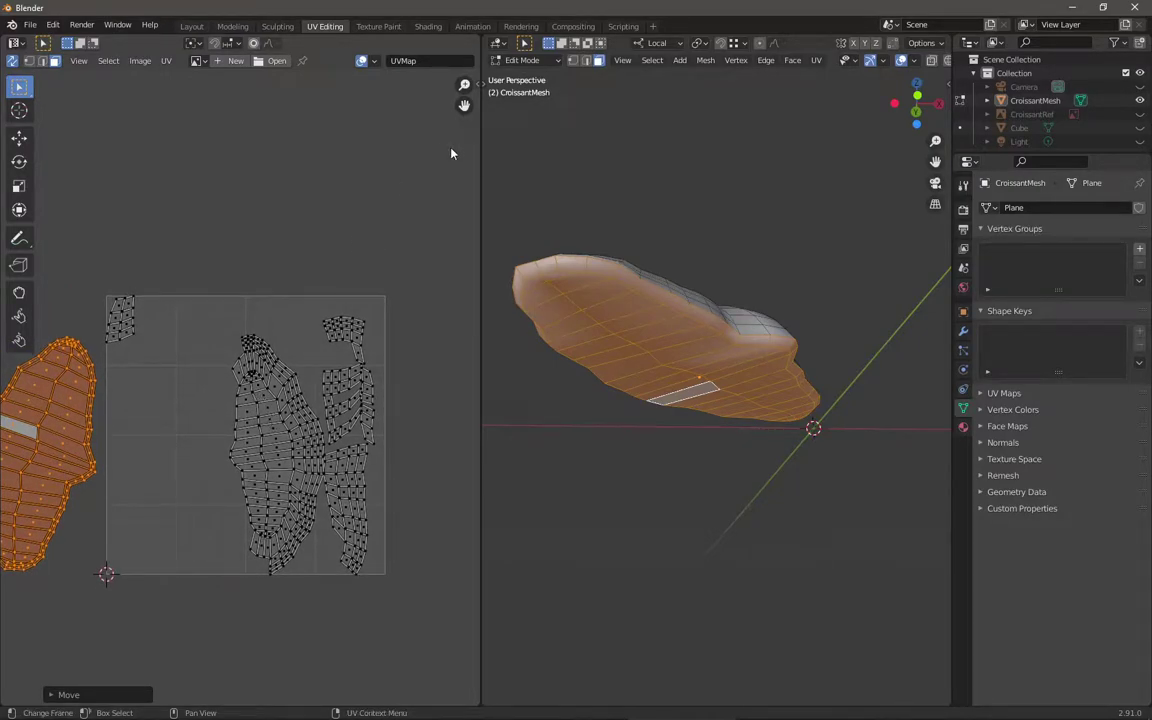
Step: Deselect all faces and display Croissant.jpg as the background image in the UV editor
key("alt+a")
left_click(193, 61)
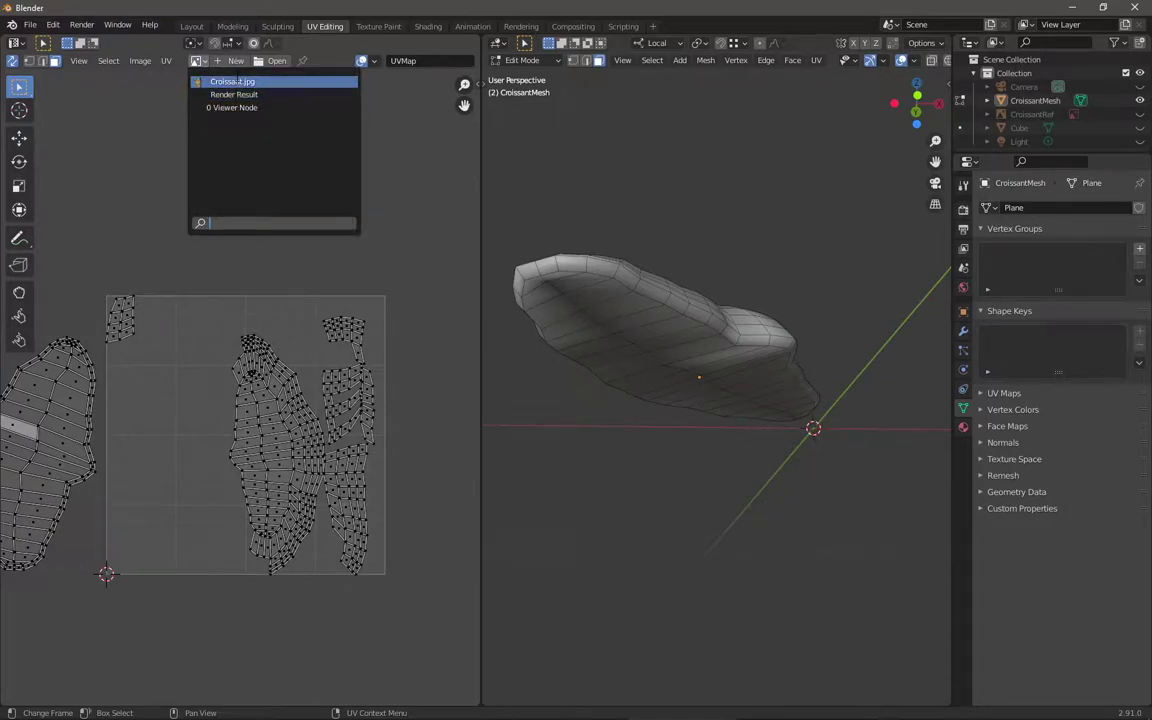
left_click(229, 82)
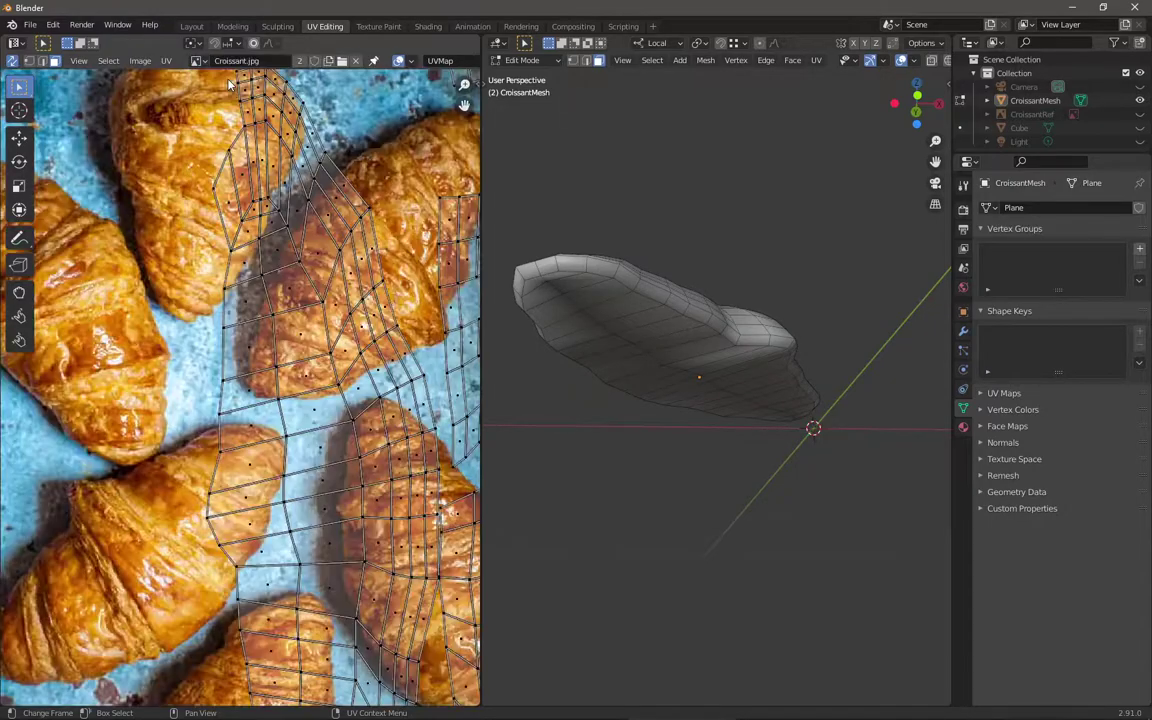
scroll(268, 400, "down", 4)
middle_click_drag(268, 400, 349, 361)
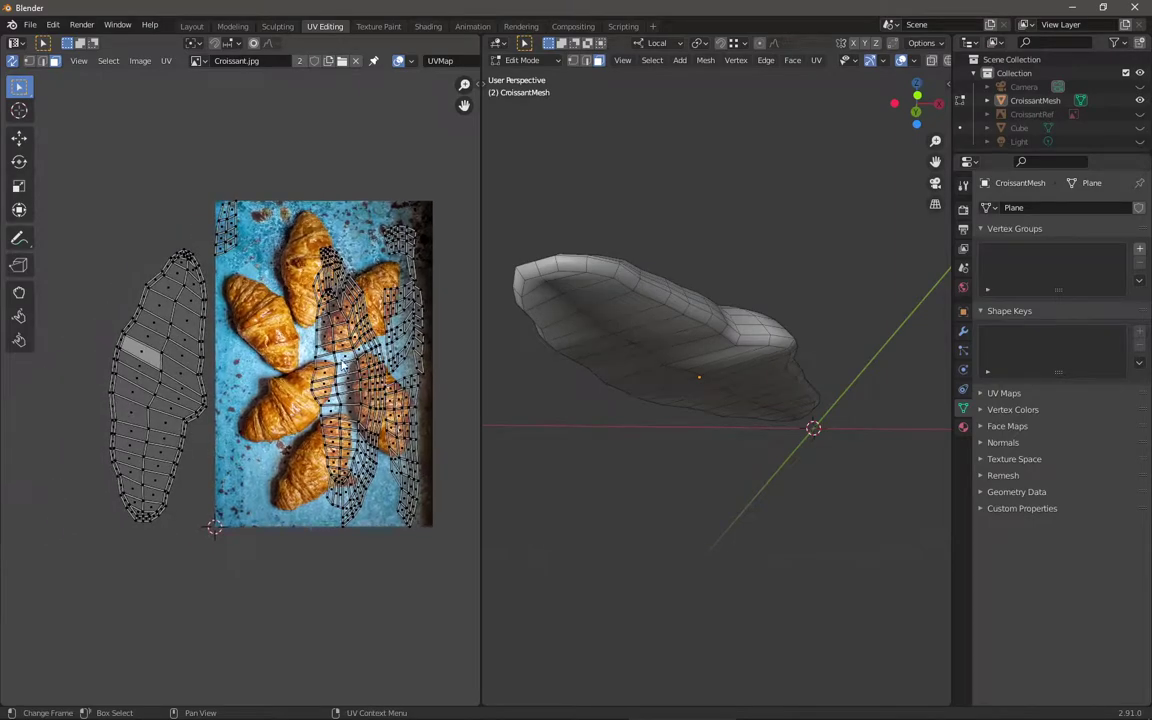
Step: Select all faces and rerun Smart UV Project with a 66° angle limit and Correct Aspect enabled over Croissant.jpg
key("a")
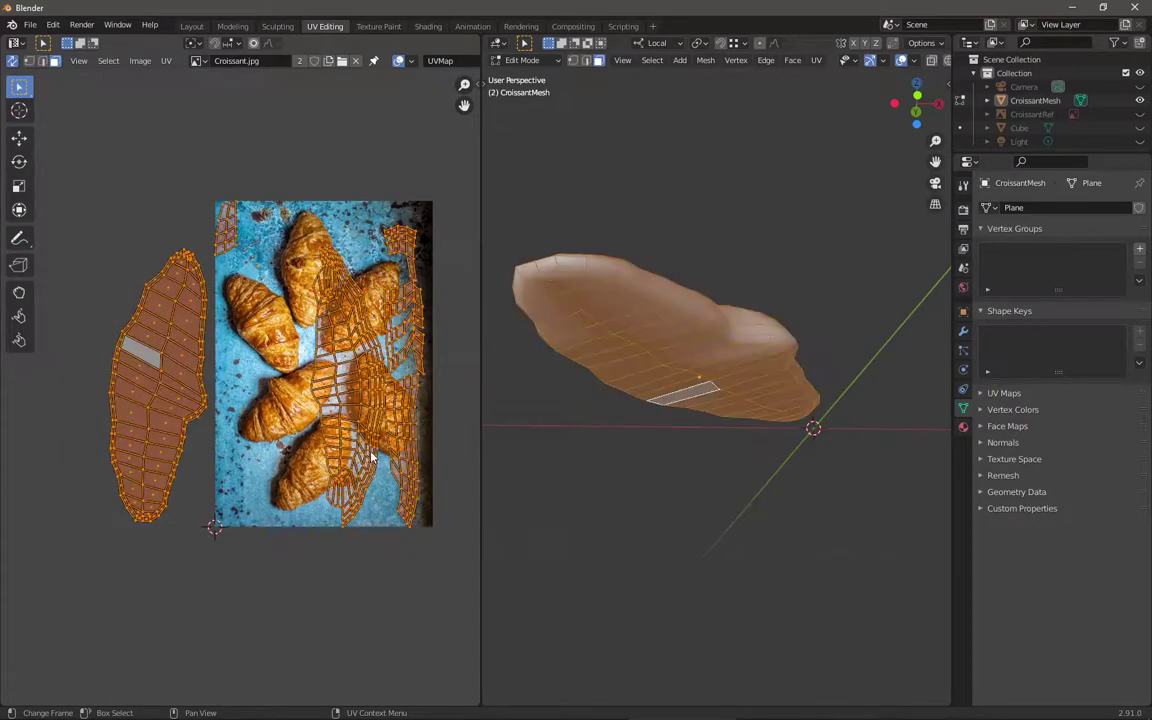
key("F3")
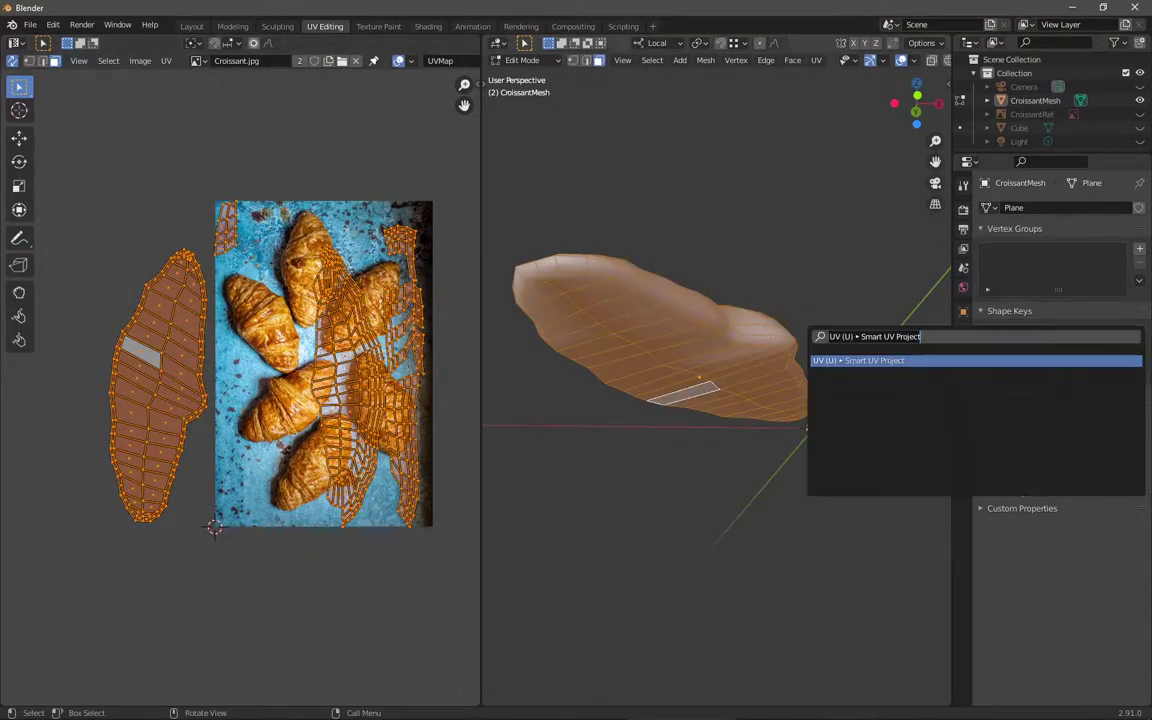
key("Return")
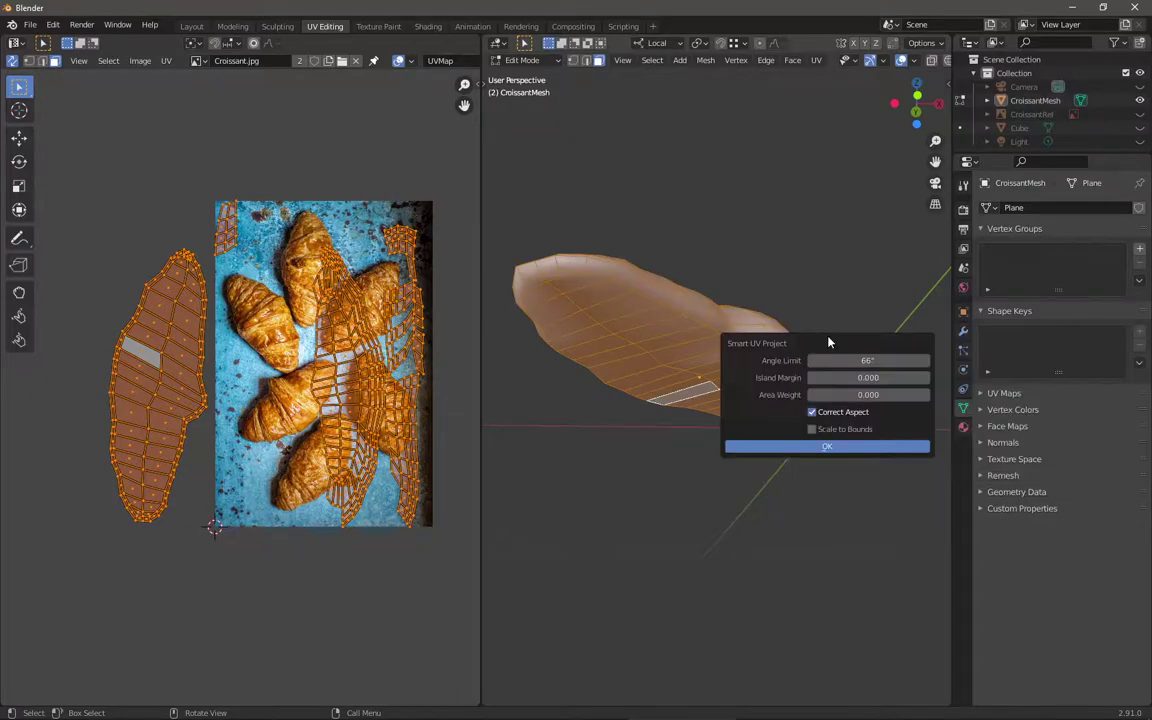
left_click(850, 445)
scroll(292, 350, "up", 3)
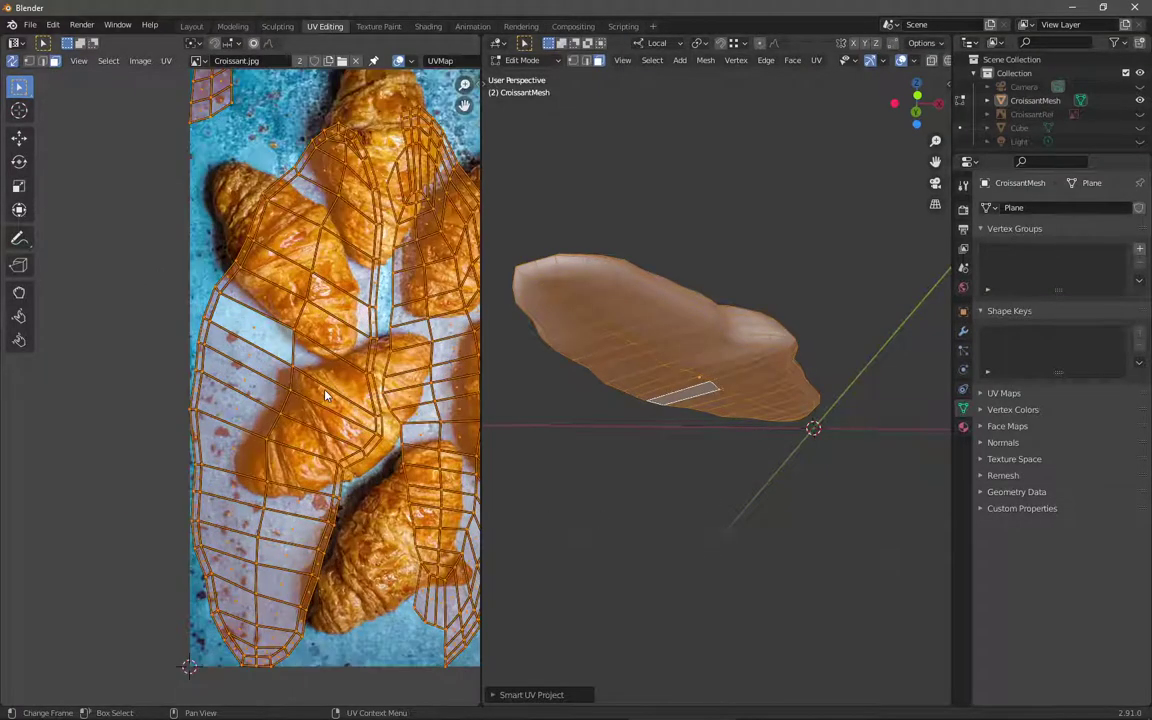
scroll(330, 392, "down", 2)
middle_click_drag(365, 343, 285, 343)
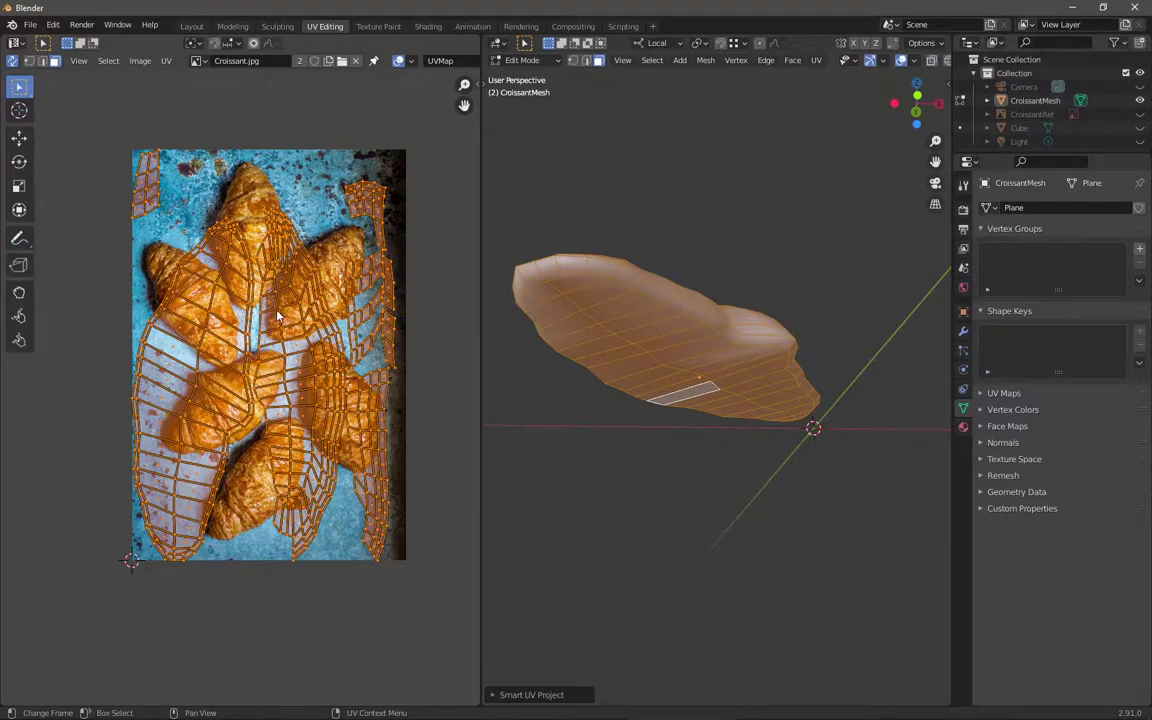
Step: Hide the UV editor's toolbar and move all UV islands off Croissant.jpg into the empty space beside it
middle_click_drag(702, 285, 665, 388)
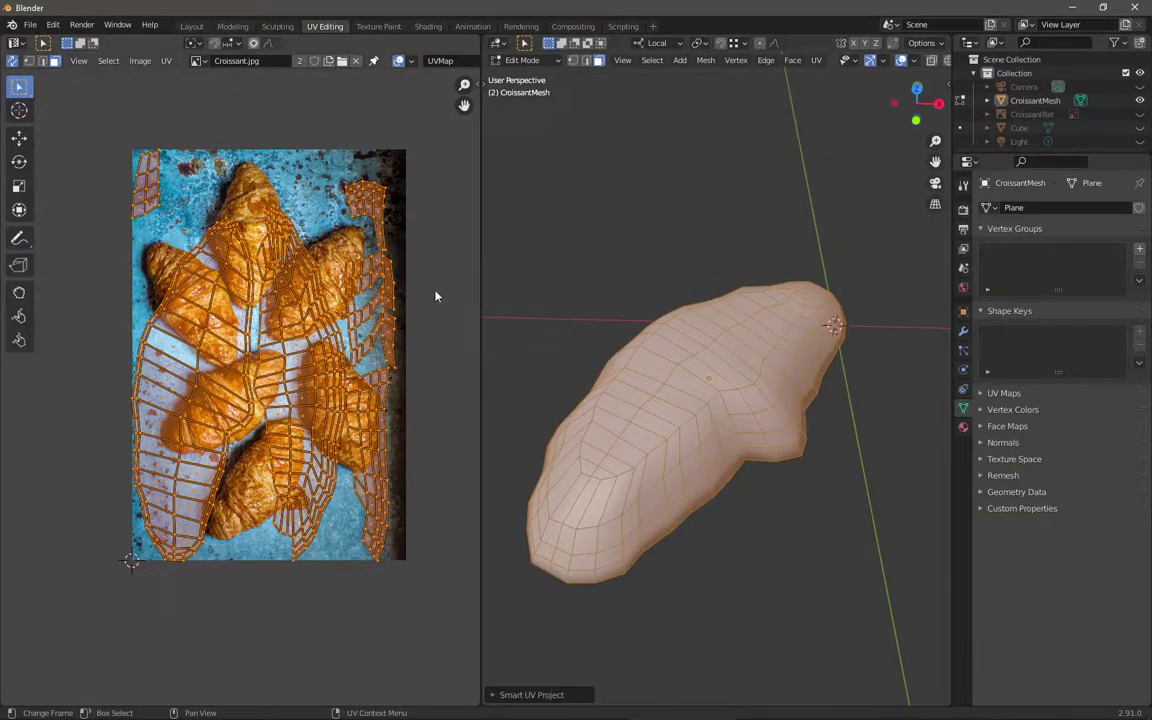
key("t")
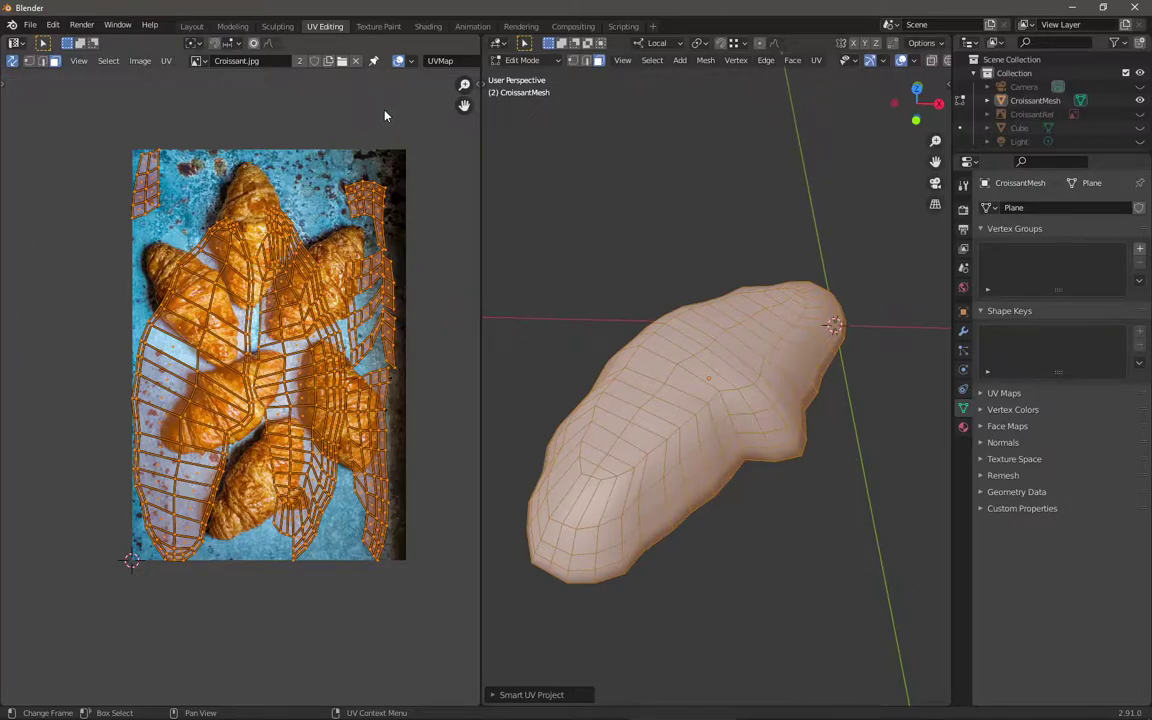
key("n")
key("n")
key("g")
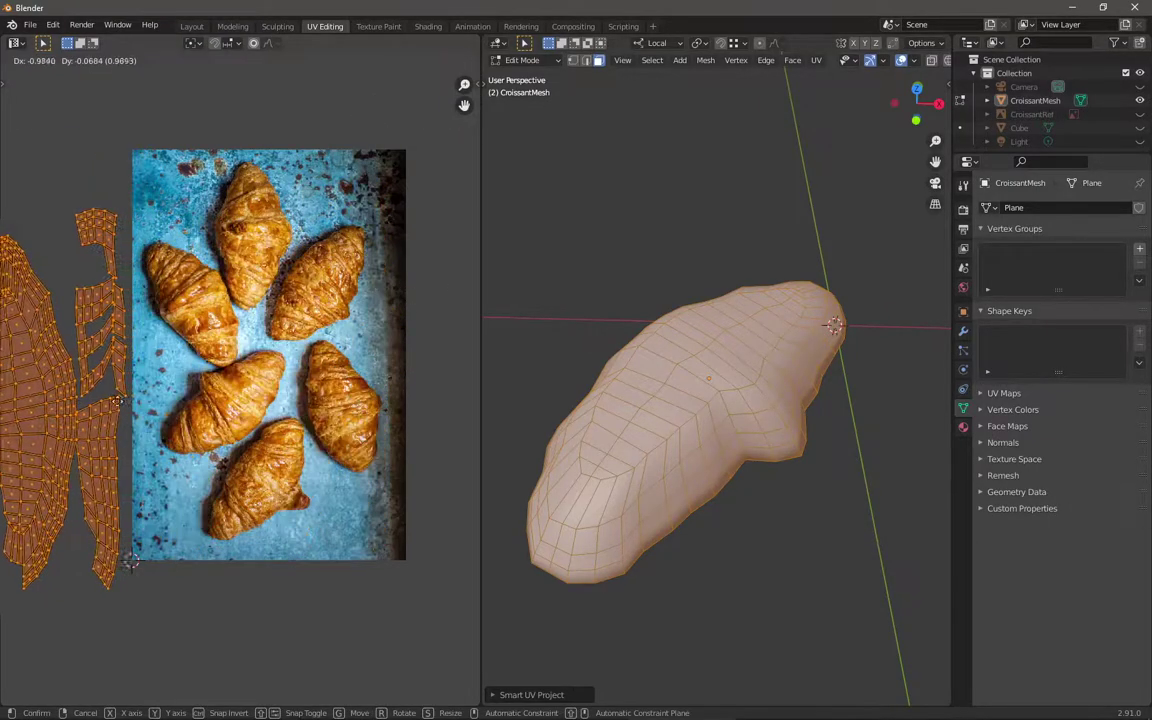
left_click(78, 363)
middle_click_drag(163, 424, 292, 431)
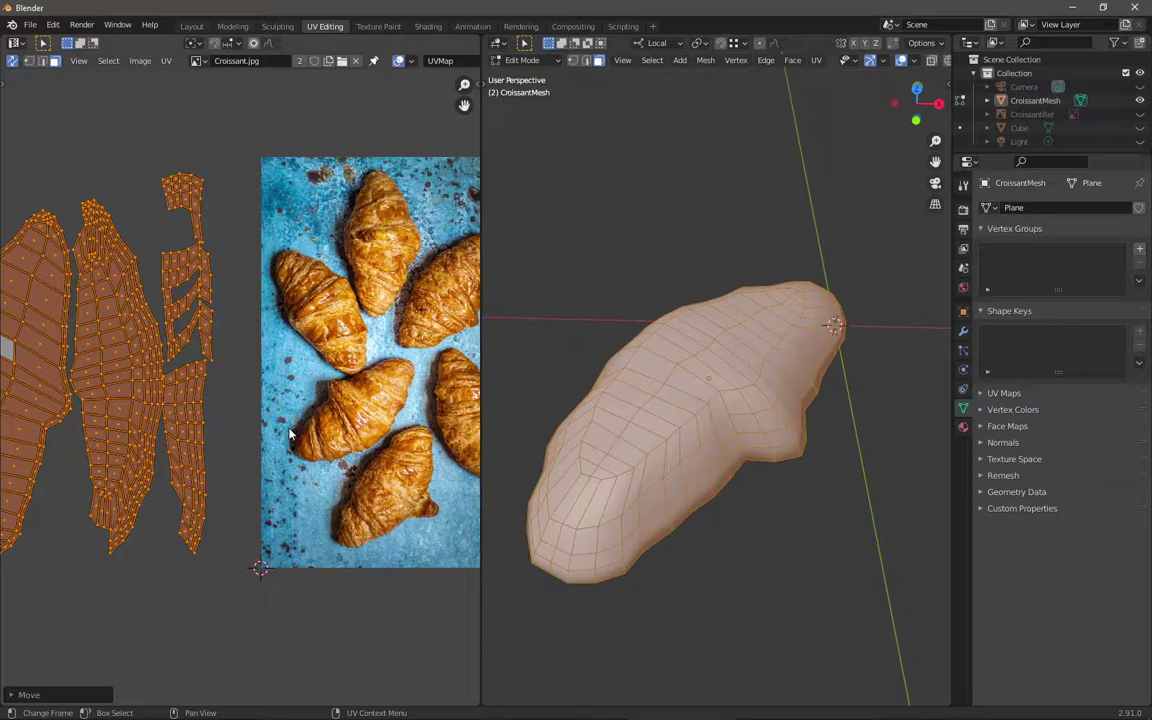
Step: Set the 3D viewport to a top orthographic view turned 180° and select all faces of CroissantMesh
key("ctrl+KP_1")
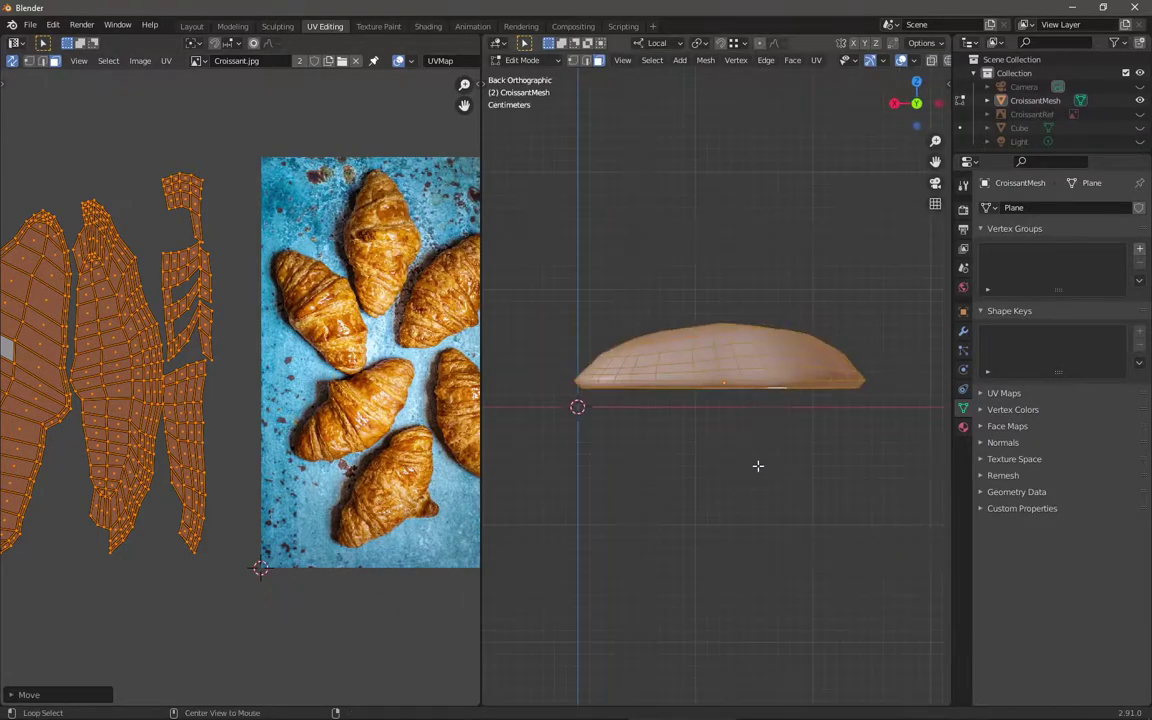
middle_click_drag(758, 466, 757, 502, "alt")
left_click(745, 380)
middle_click_drag(722, 406, 740, 447, "shift")
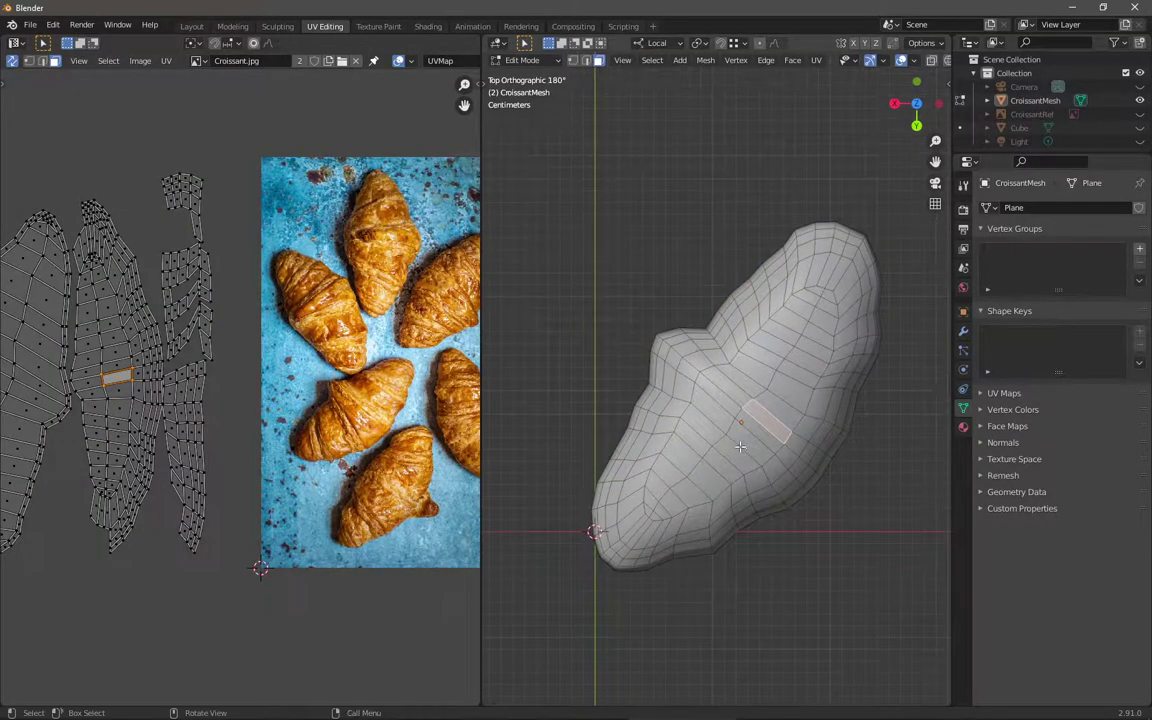
key("a")
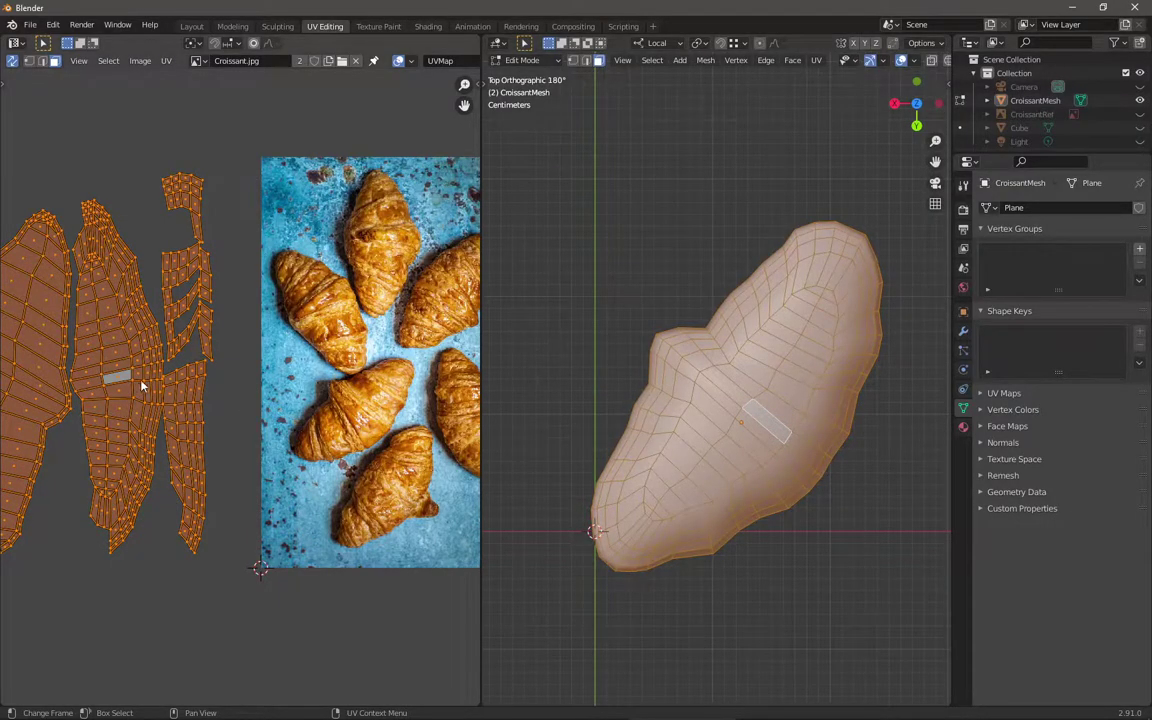
Step: Frame the whole Croissant.jpg image in the UV editor to compare its croissants with the mesh's orientation
scroll(142, 386, "down", 2)
middle_click_drag(340, 360, 263, 363, "shift")
scroll(263, 363, "up", 3)
middle_click_drag(370, 343, 318, 357, "shift")
middle_click_drag(212, 409, 369, 430)
middle_click_drag(250, 283, 117, 277)
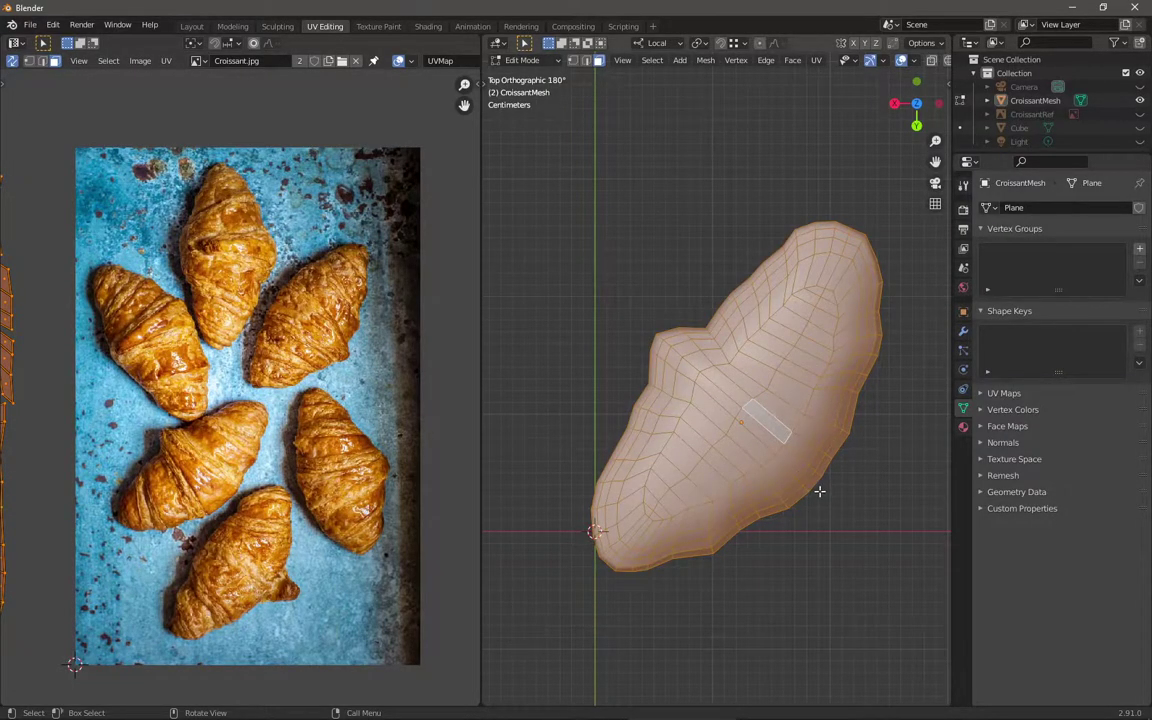
Step: Unwrap all selected faces of CroissantMesh with Project from View from the top orthographic view
key("F3")
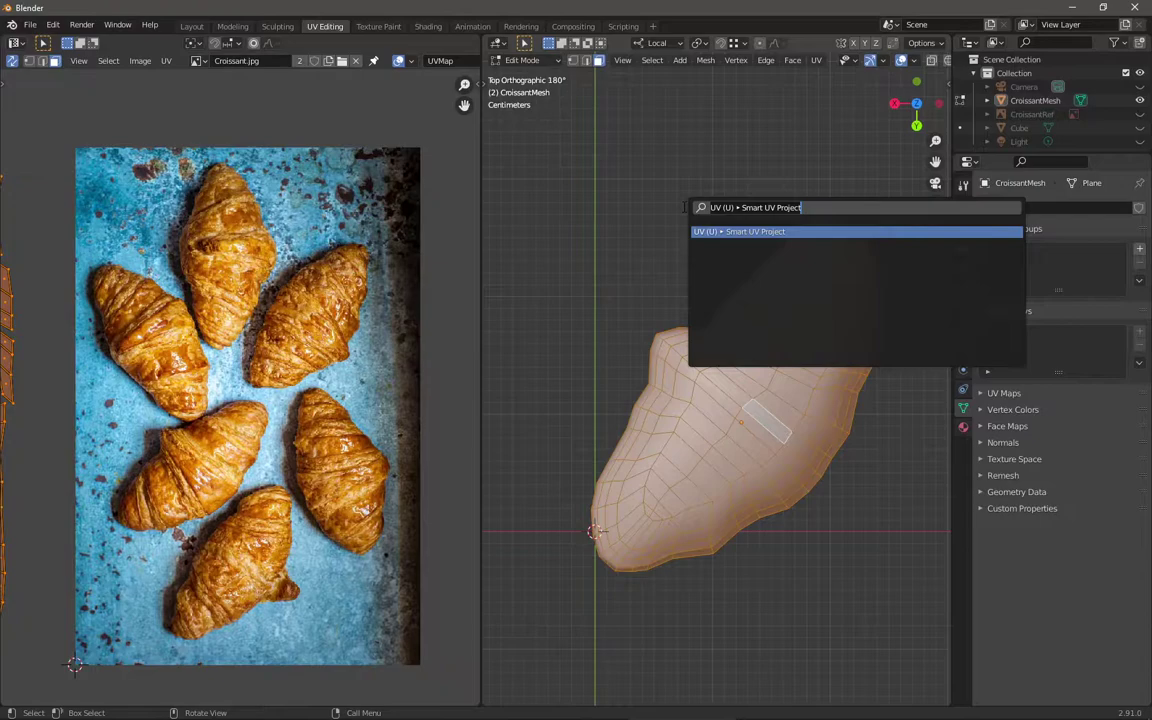
type("proje")
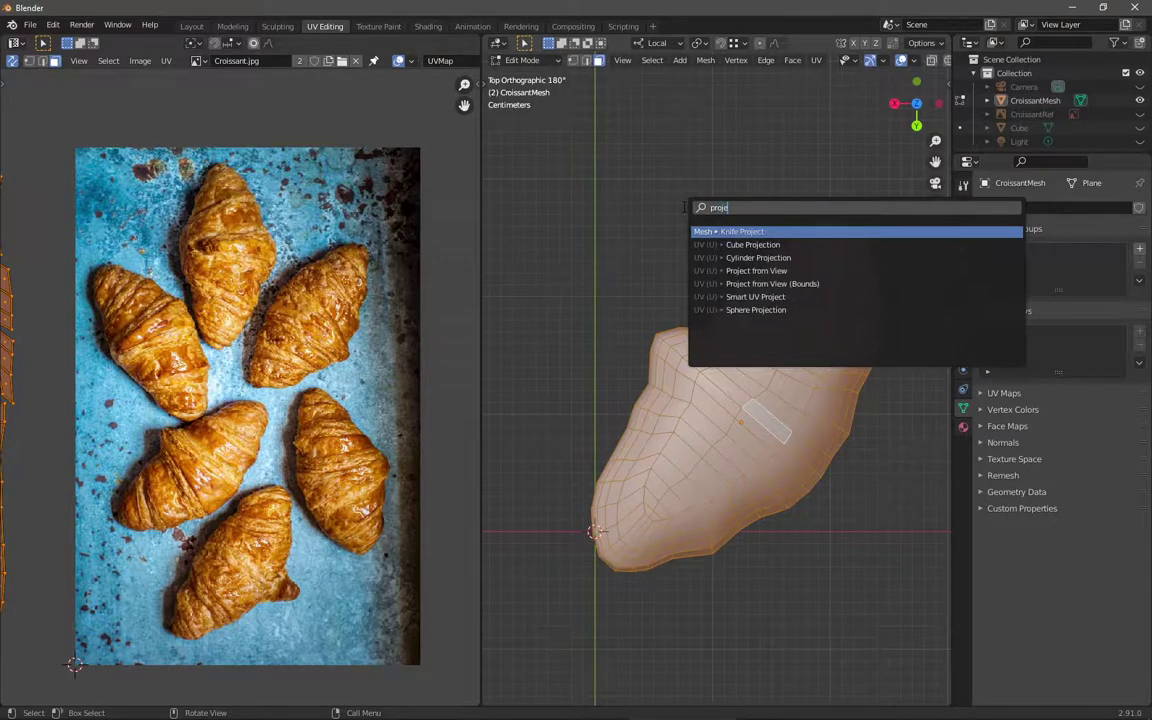
key("Down")
key("Down")
key("Down")
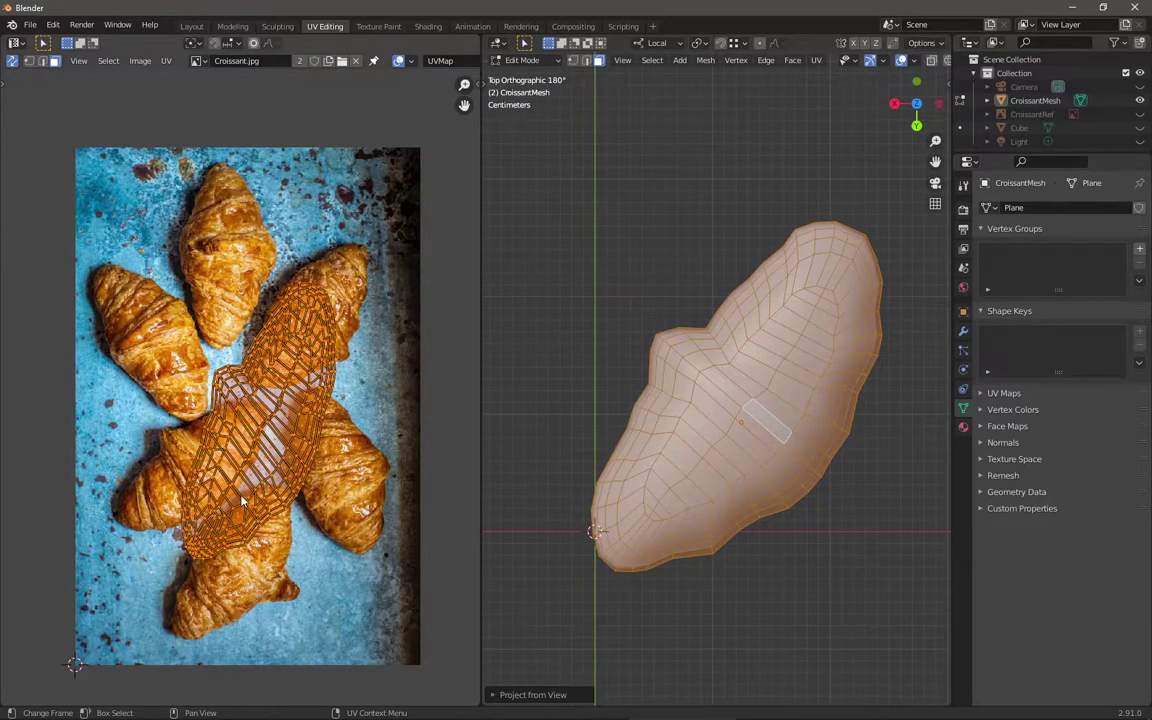
Step: Rotate the projected UV island roughly upright and shrink it along Y to about 0.63 over Croissant.jpg
scroll(241, 490, "up", 4)
scroll(265, 466, "down", 3)
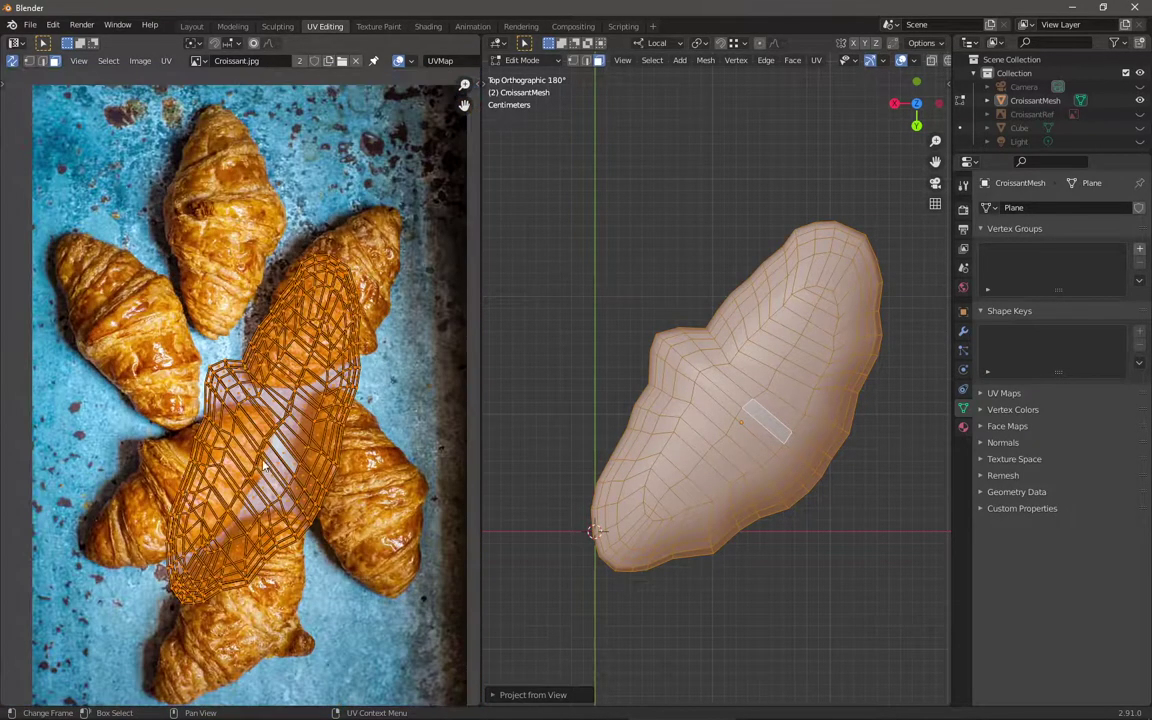
key("r")
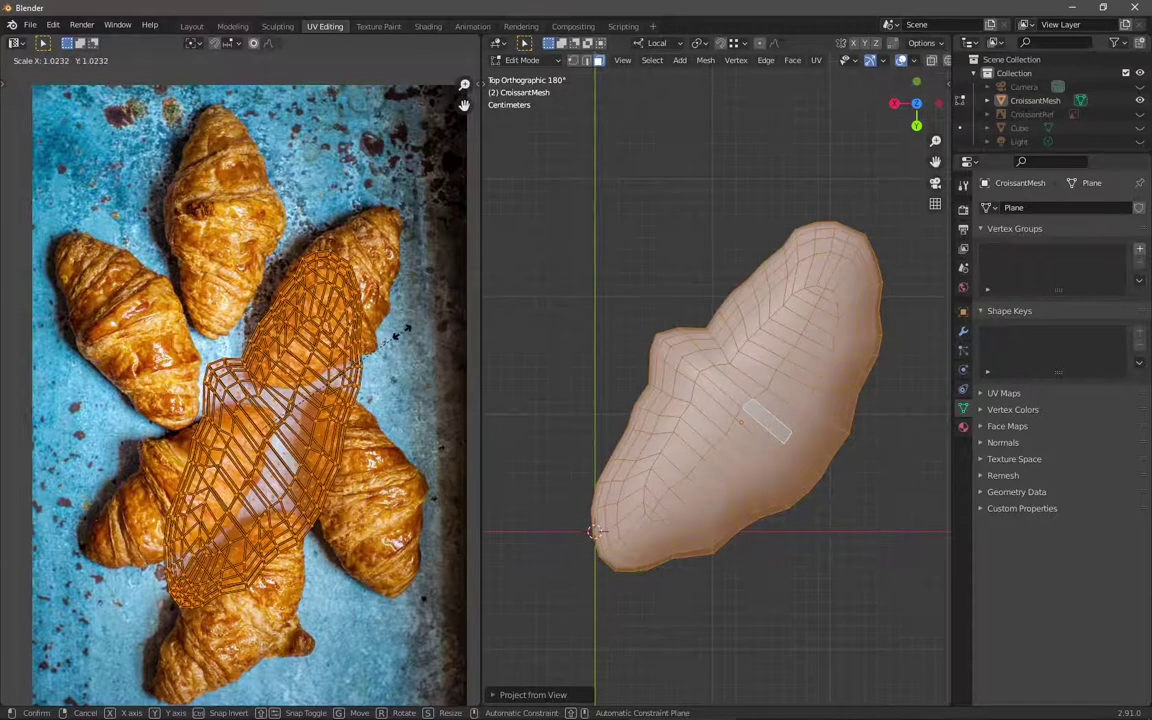
left_click(319, 249)
key("r")
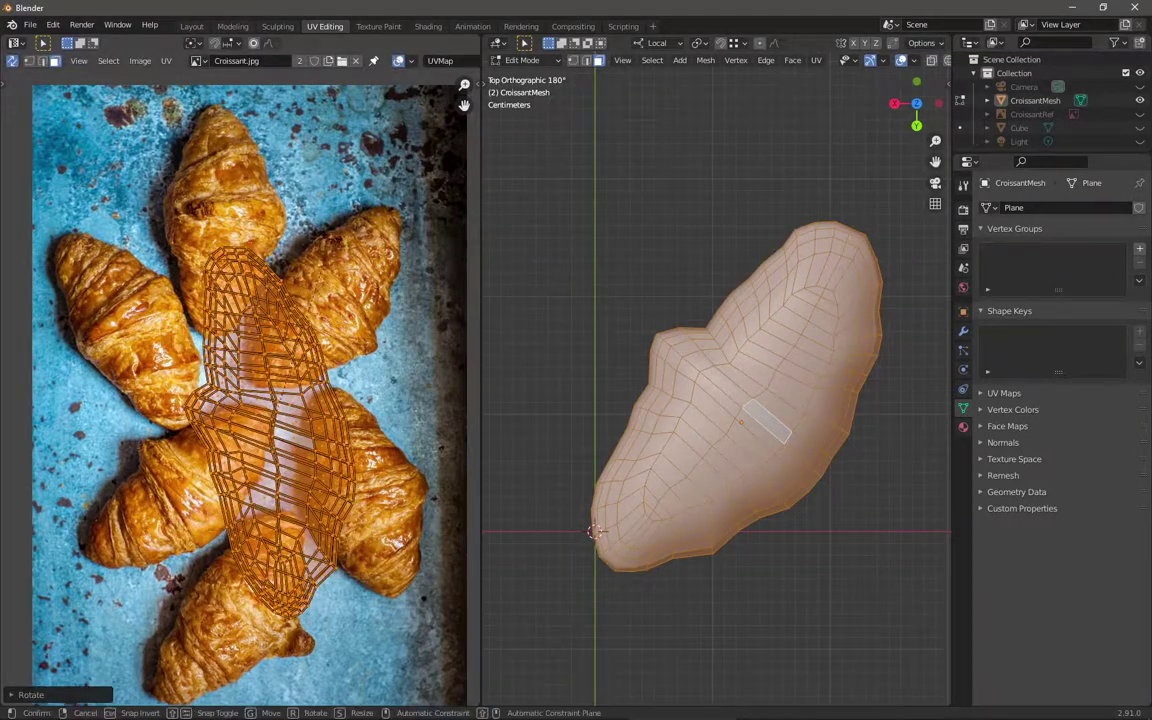
left_click(354, 249)
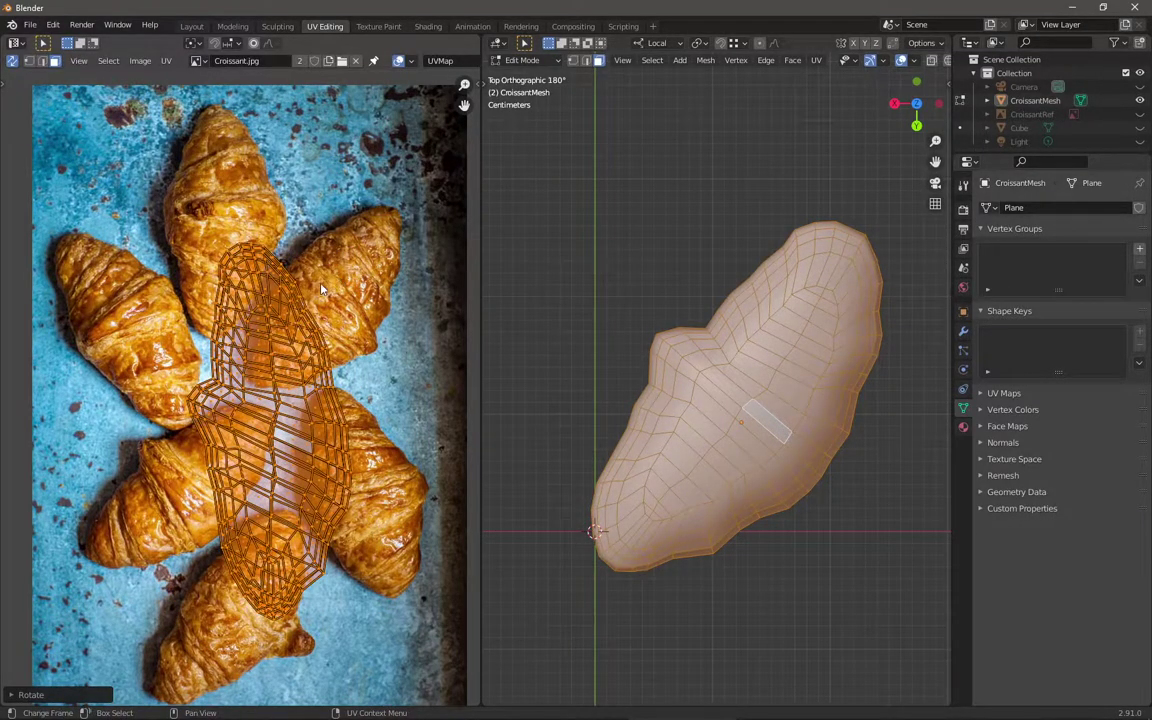
key("r")
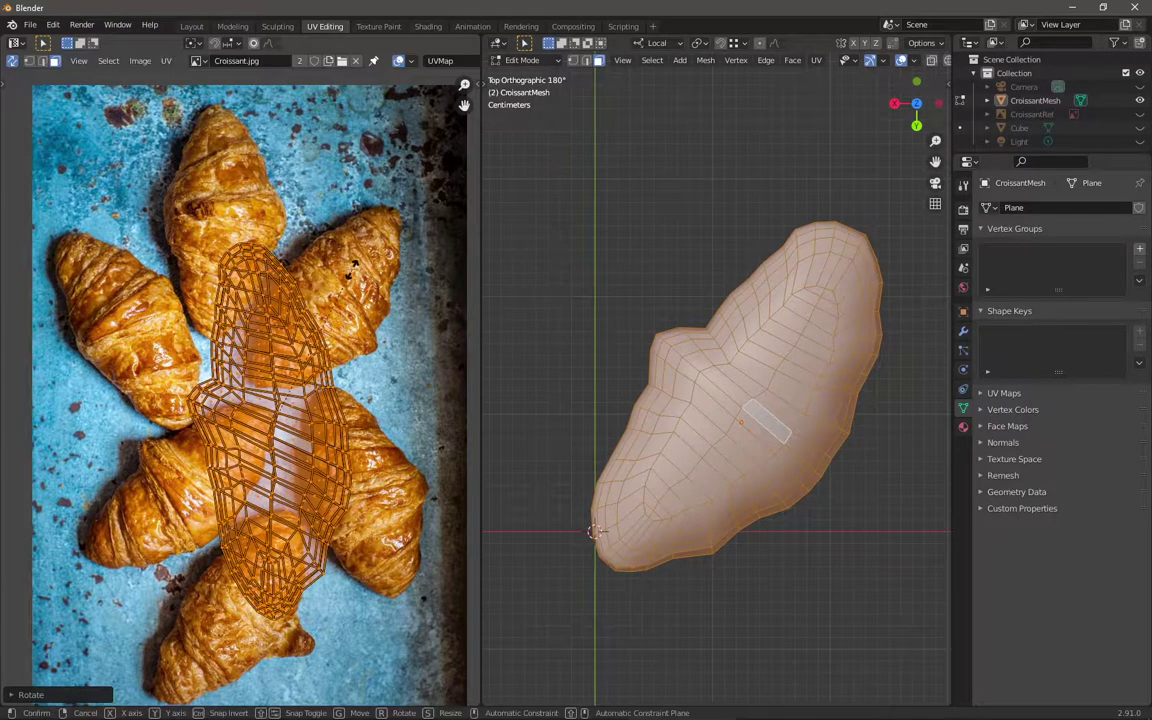
key("Escape")
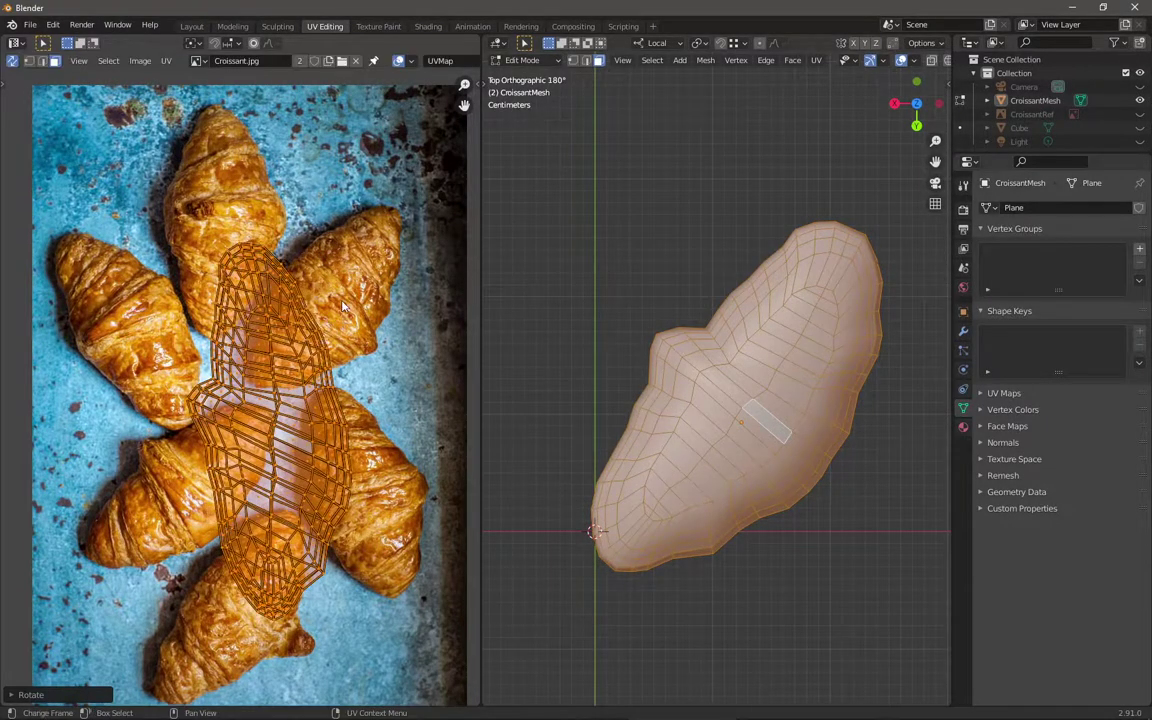
key("s")
key("y")
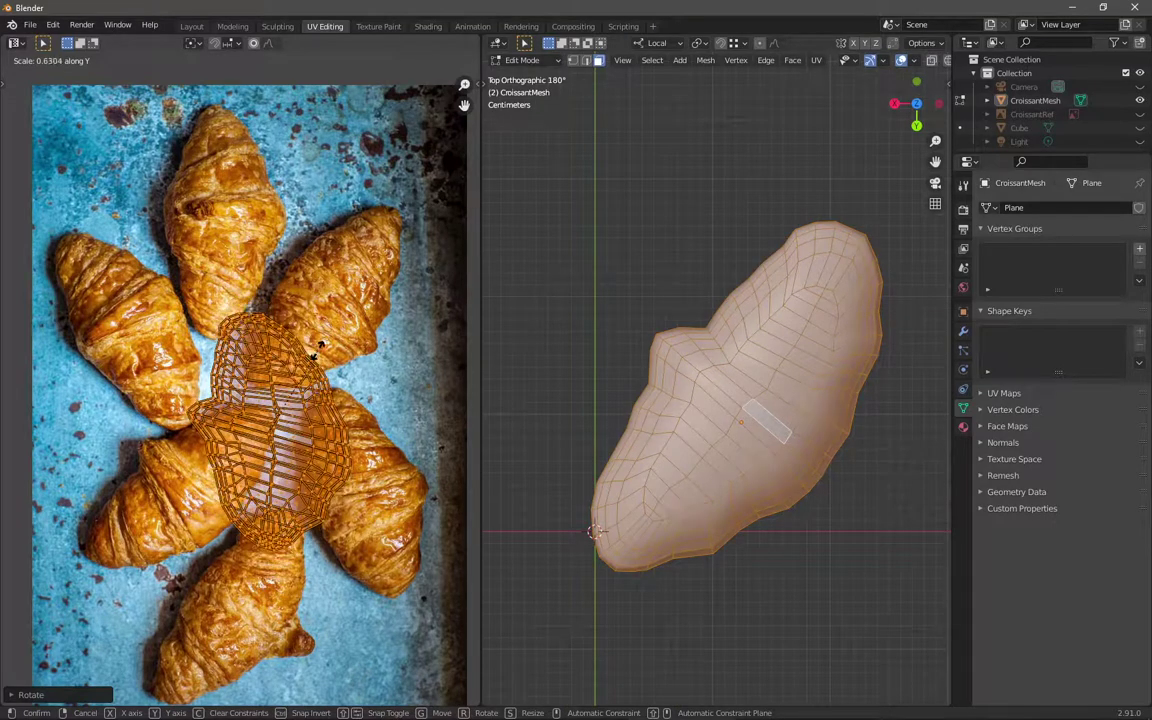
left_click(320, 346)
Step: Move the UV island onto the leftmost croissant in the image and match its tilt and size, ending with a scale of about 0.90
key("g")
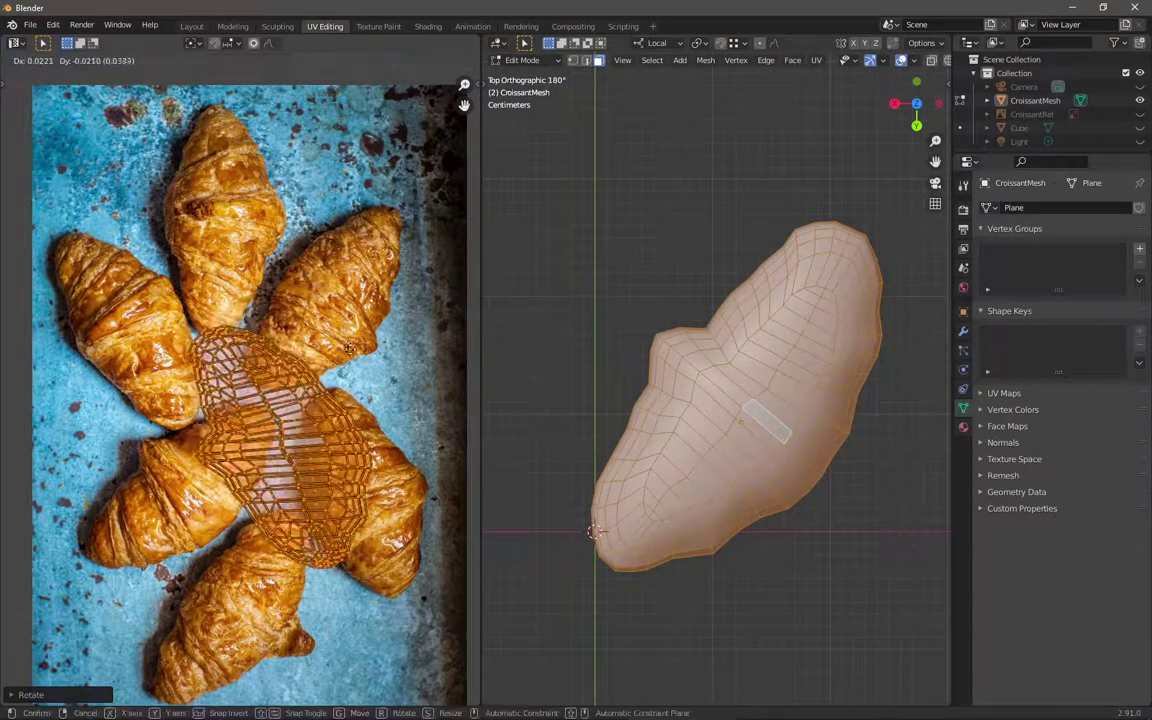
left_click(193, 234)
key("s")
left_click(267, 251)
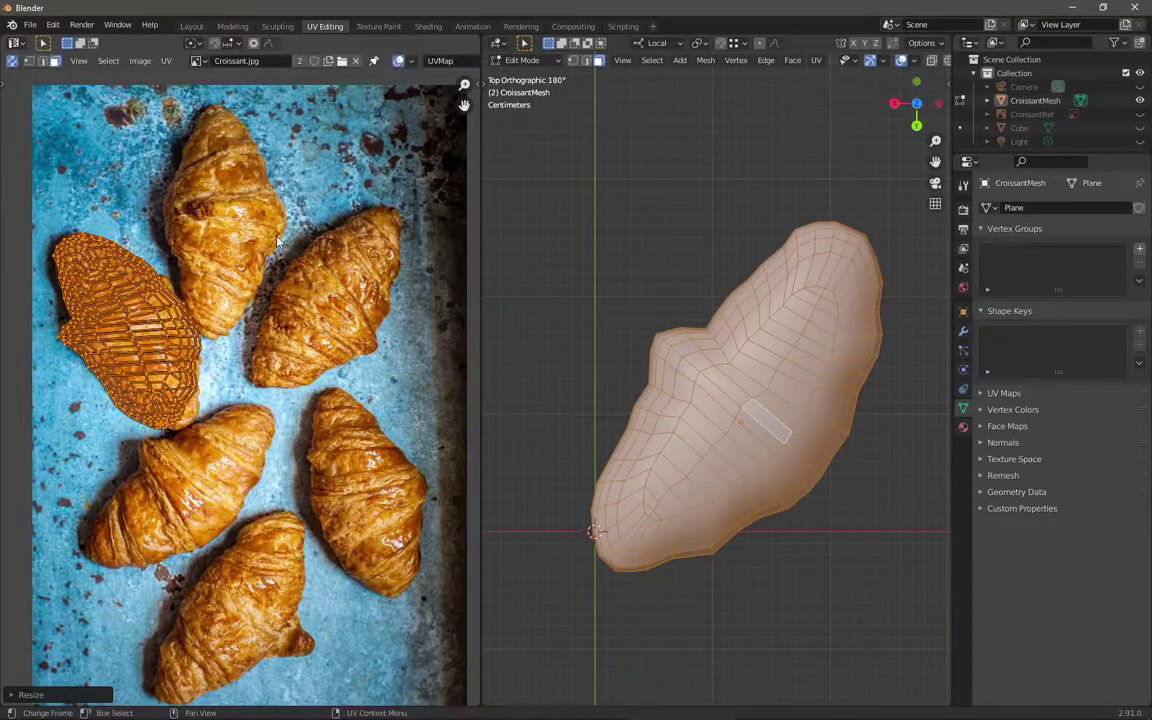
key("r")
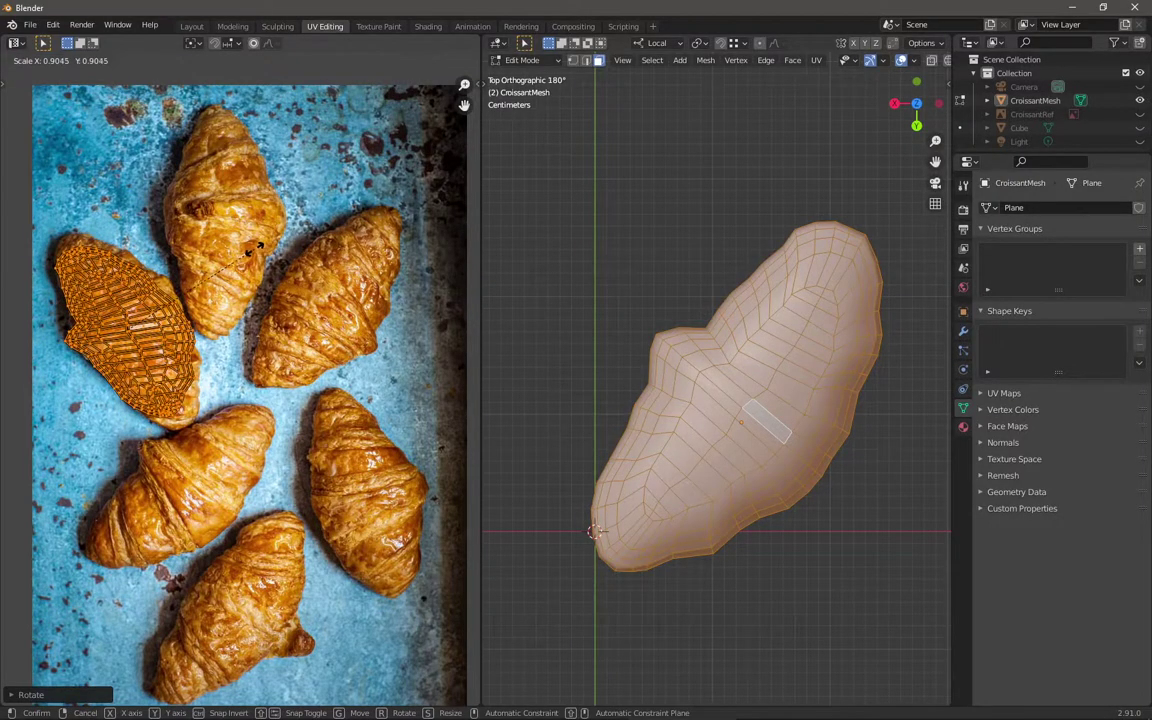
left_click(257, 247)
Step: Turn the UV island upright, narrow it along X to about 0.88, and tilt it back along the leftmost croissant
middle_click_drag(262, 225, 360, 257)
key("r")
left_click(387, 249)
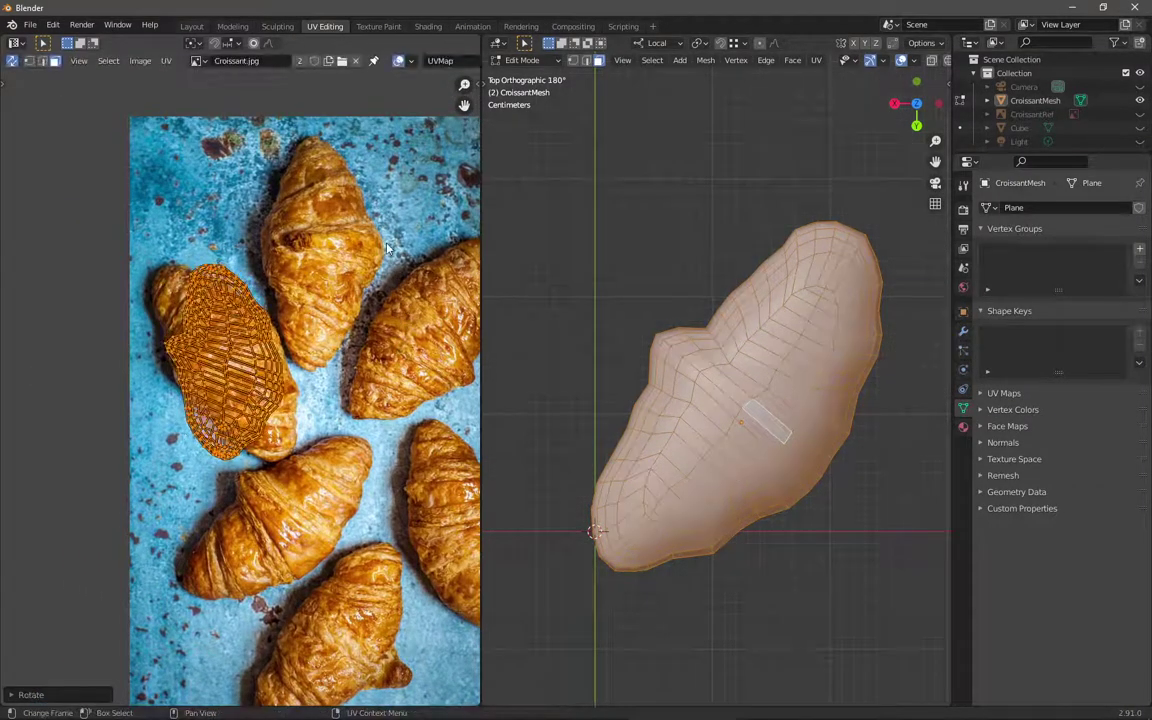
key("s")
key("x")
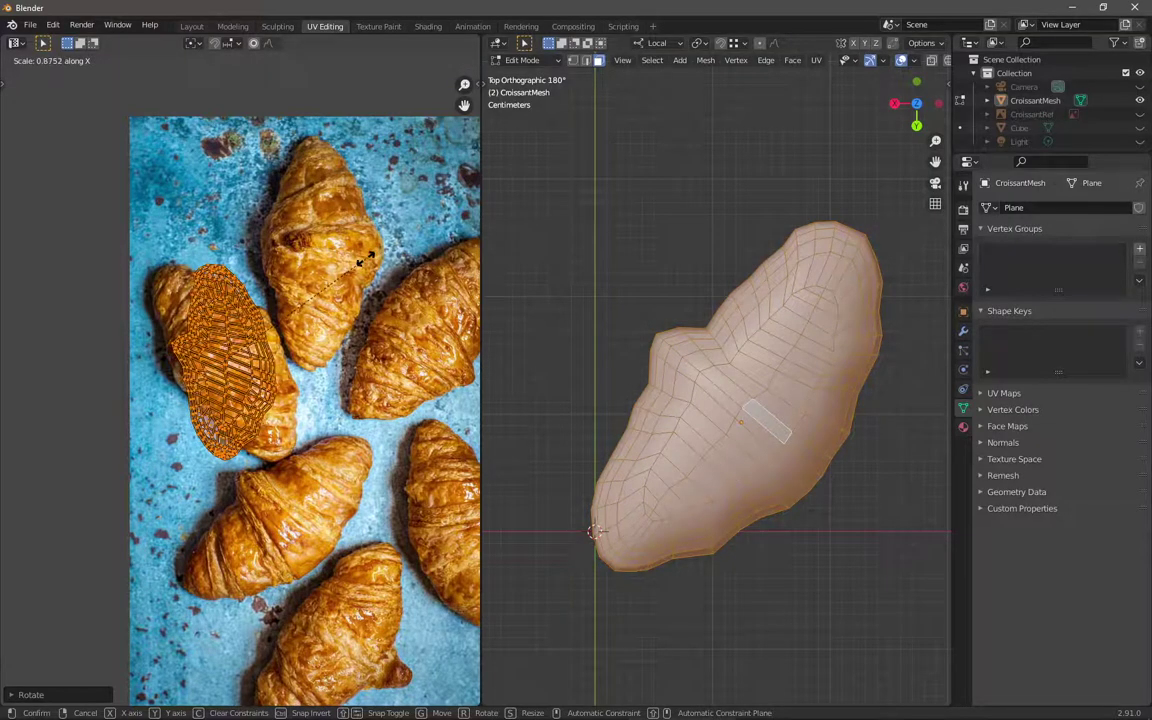
left_click(368, 257)
key("r")
left_click(316, 206)
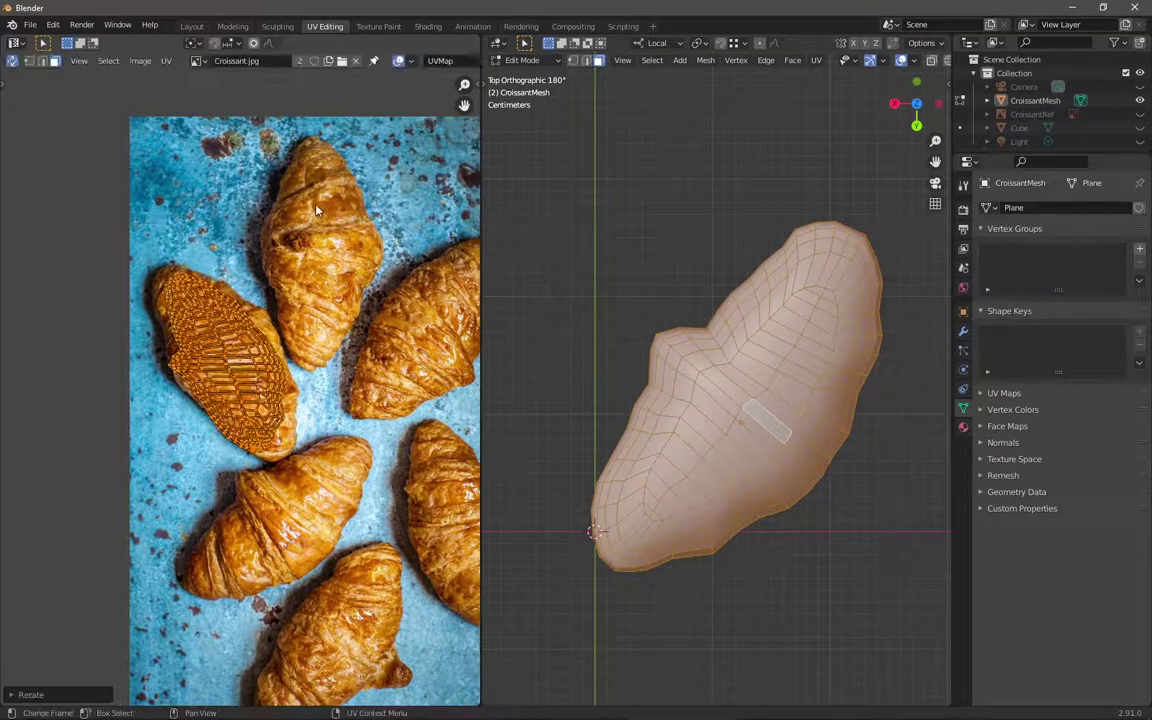
Step: Narrow the tilted UV island along X to about 0.82 and rotate it upright
key("s")
key("x")
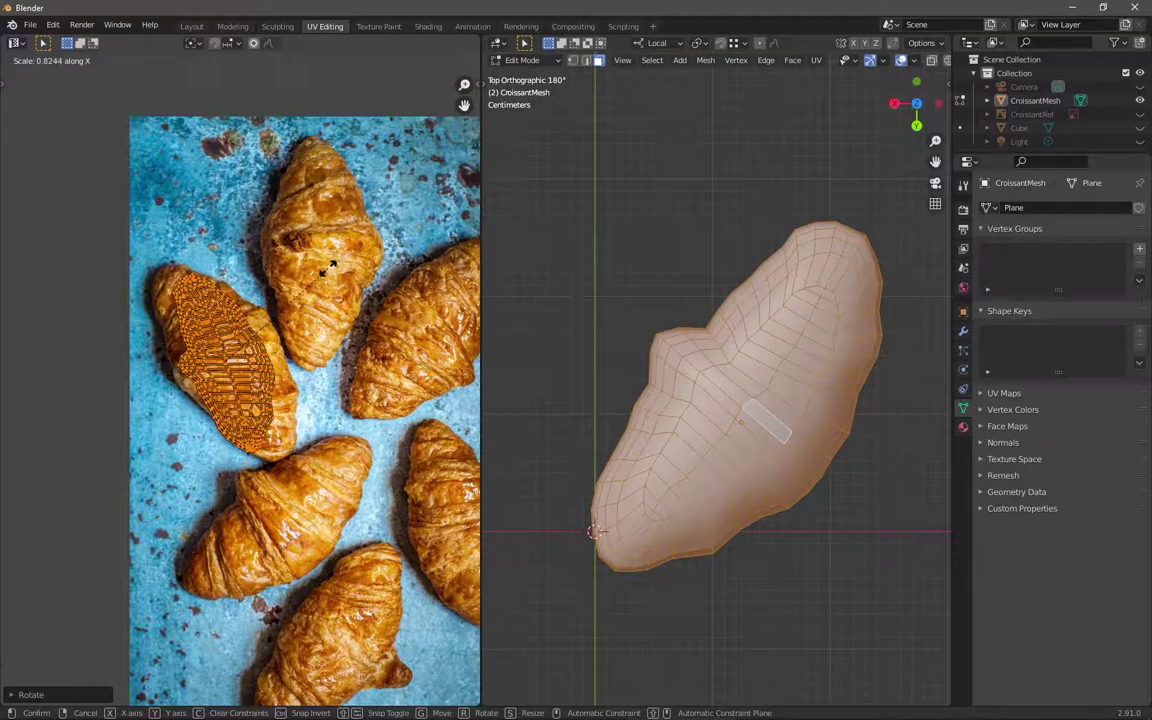
left_click(321, 269)
key("r")
left_click(363, 282)
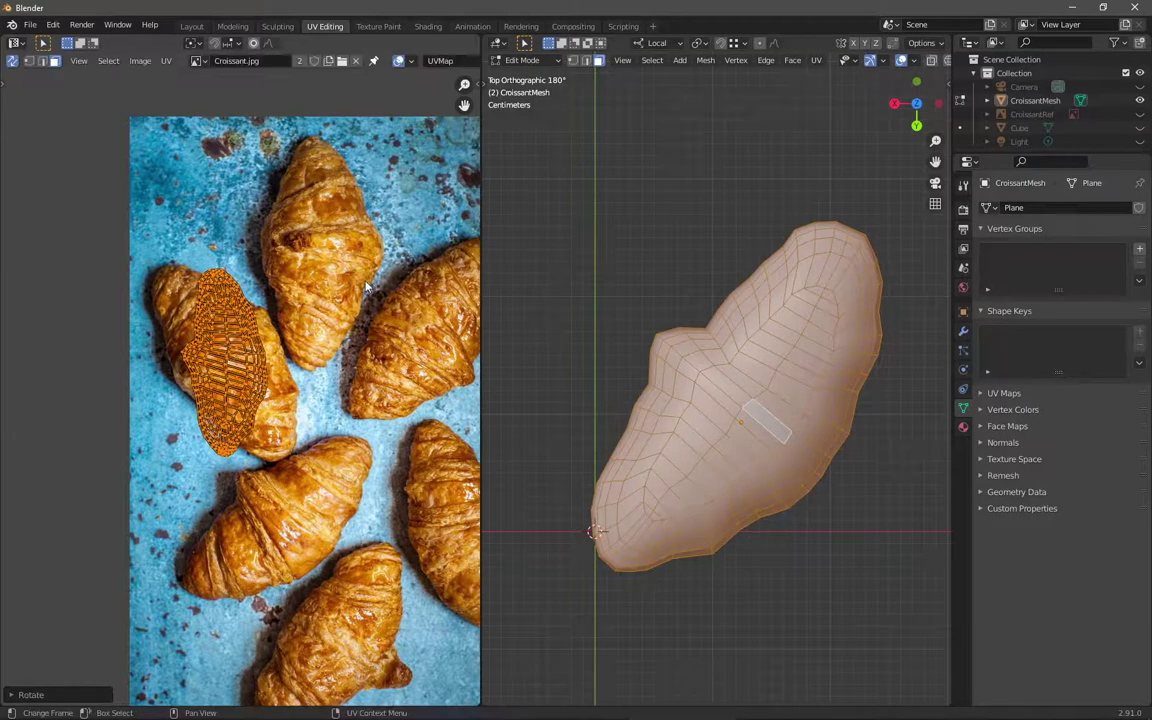
Step: Shorten the upright UV island along Y, tilt it back to the leftmost croissant's angle, and enlarge it to about 1.2 times
key("s")
key("y")
left_click(339, 285)
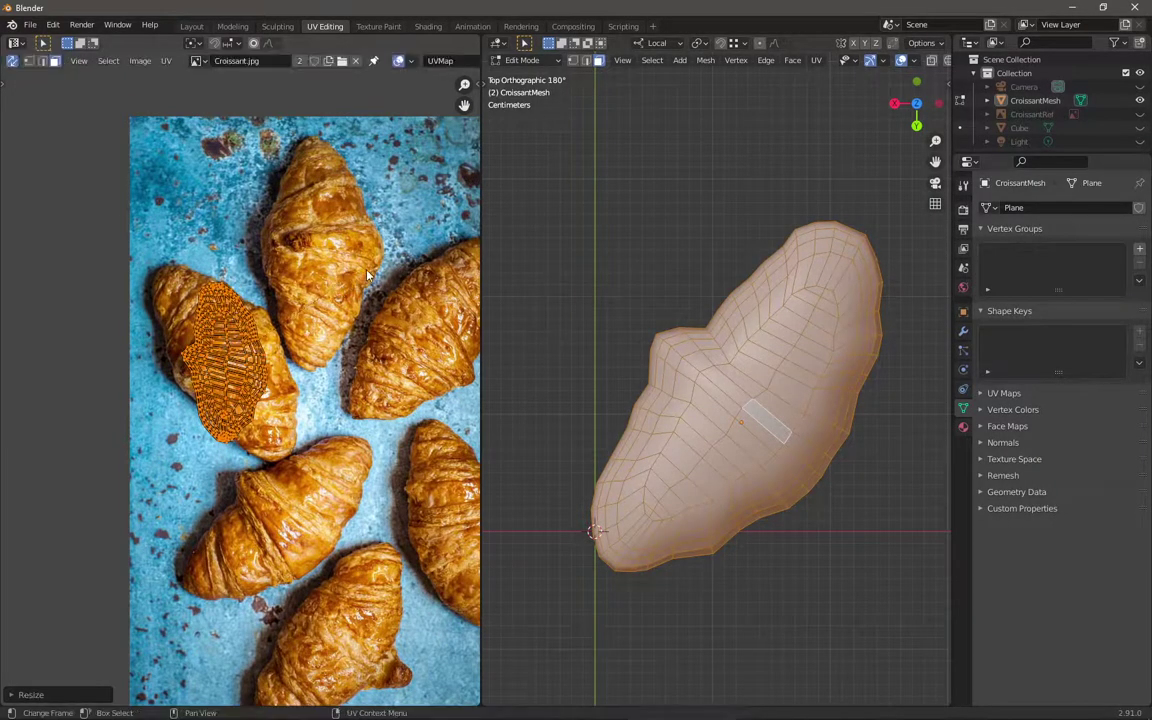
key("r")
left_click(286, 210)
key("s")
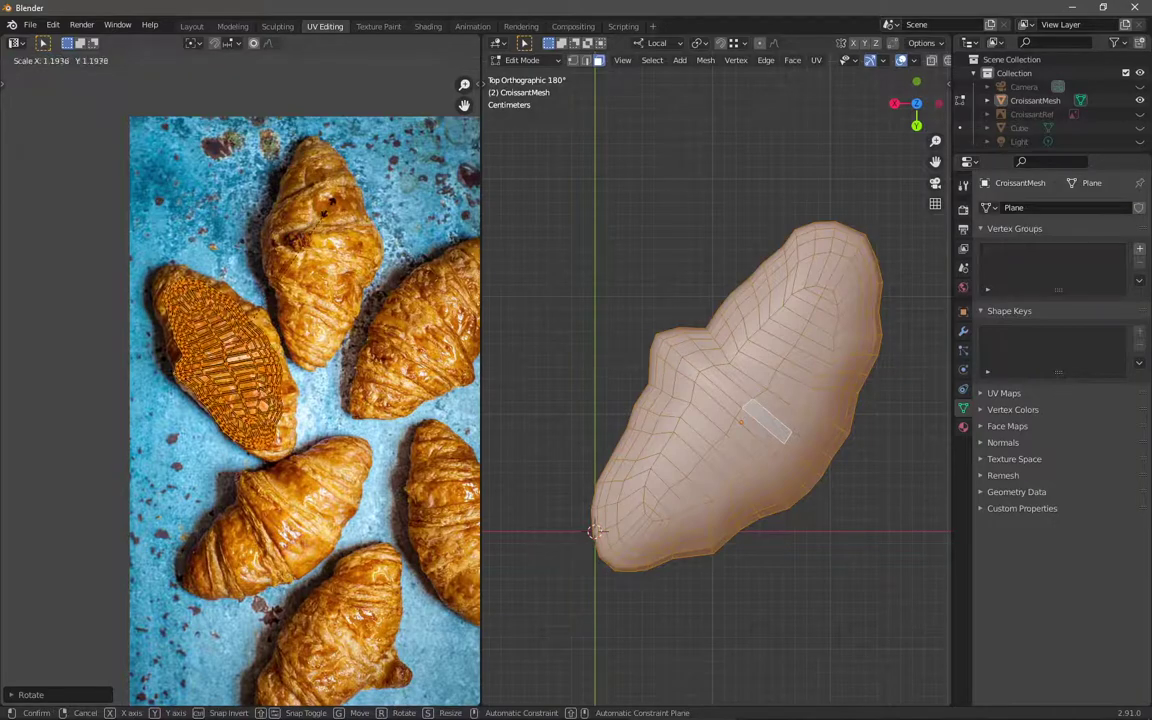
left_click(345, 200)
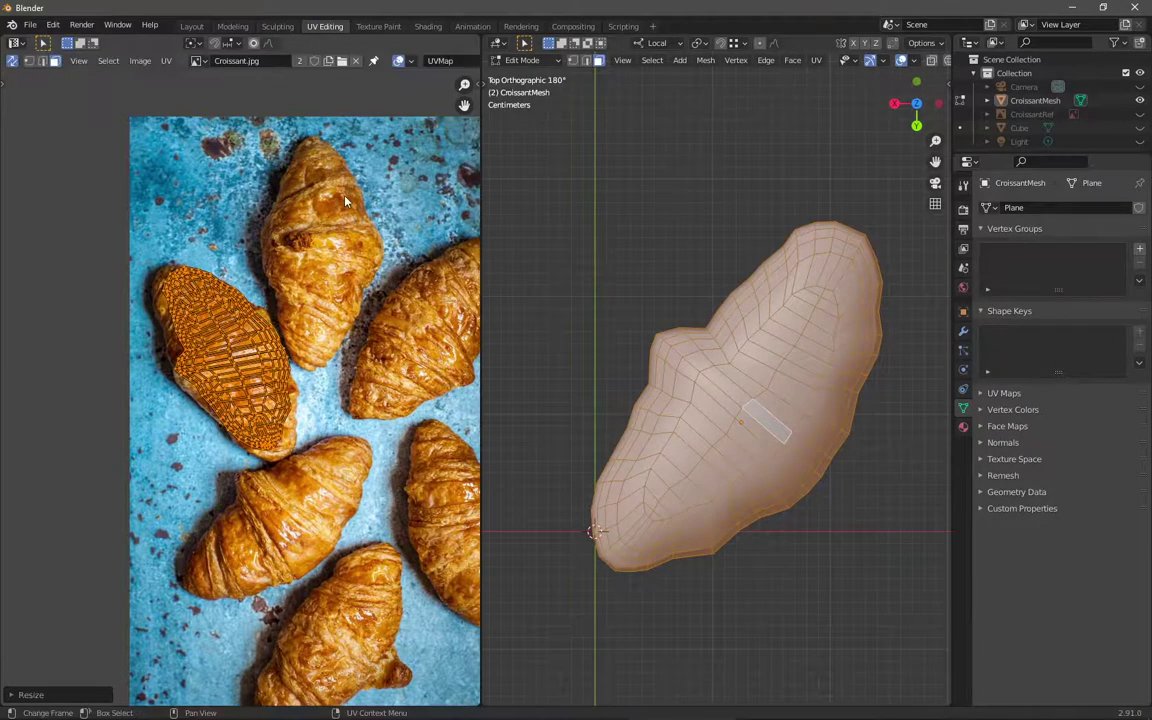
Step: Move the UV island onto the croissant just below the leftmost one and rotate it to follow that croissant's angle
middle_click_drag(438, 493, 355, 386)
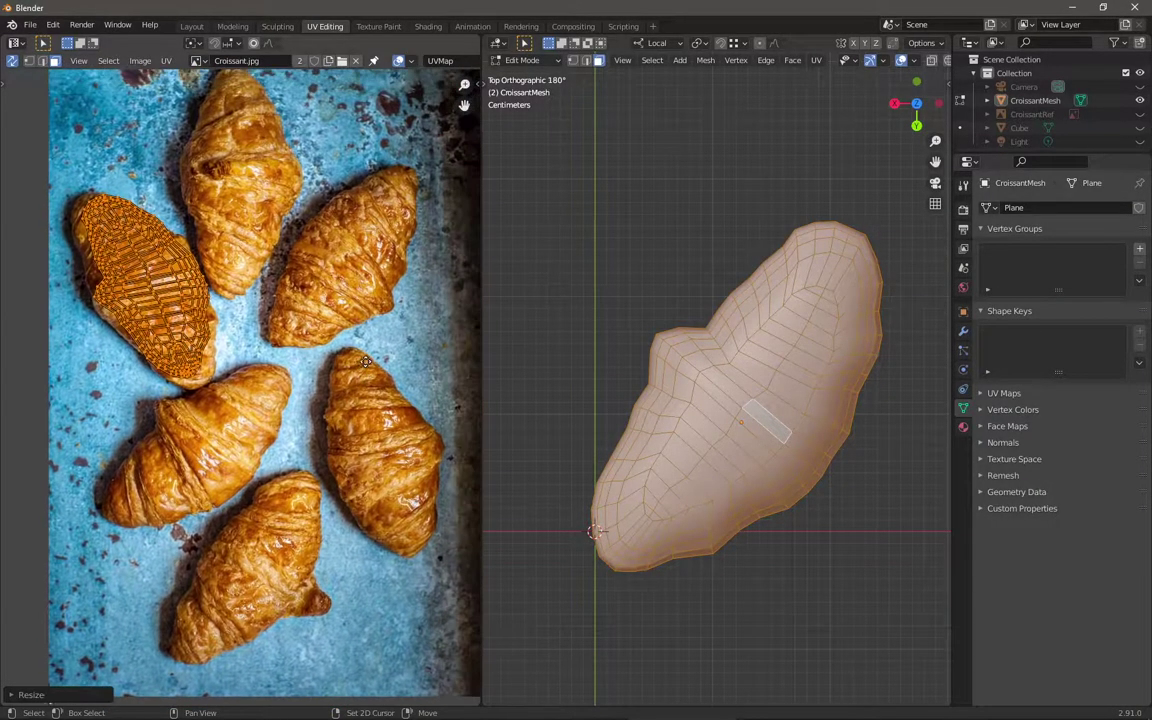
key("g")
left_click(300, 400)
key("r")
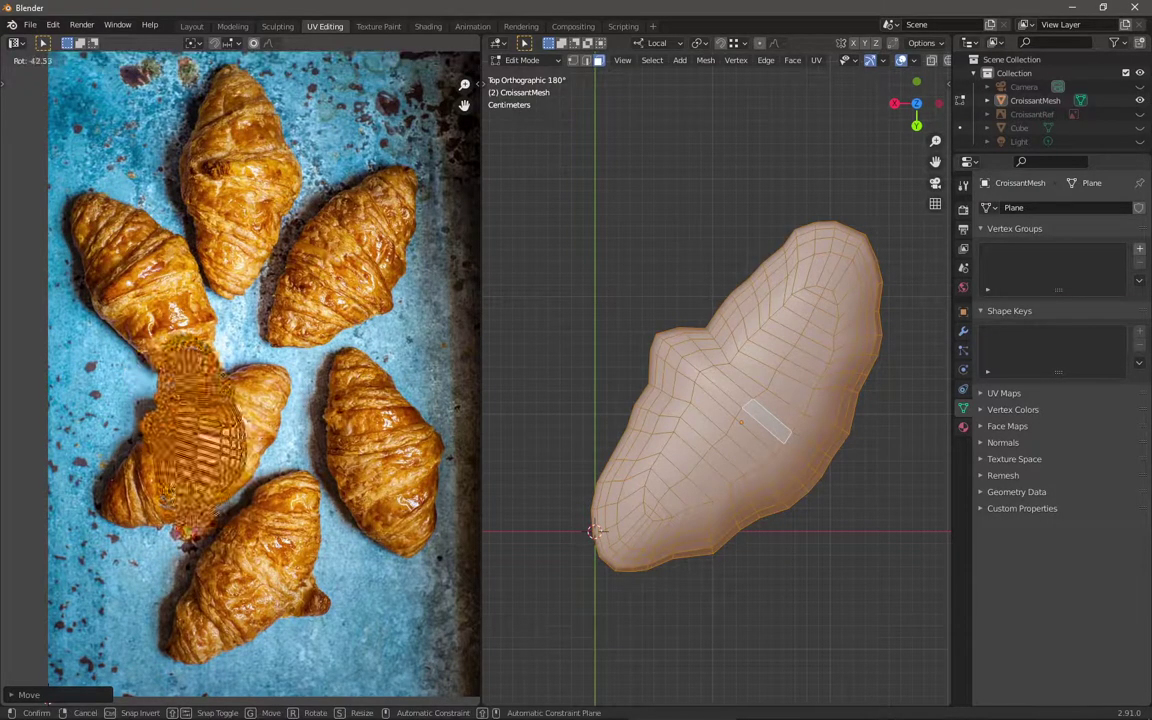
left_click(212, 377)
key("g")
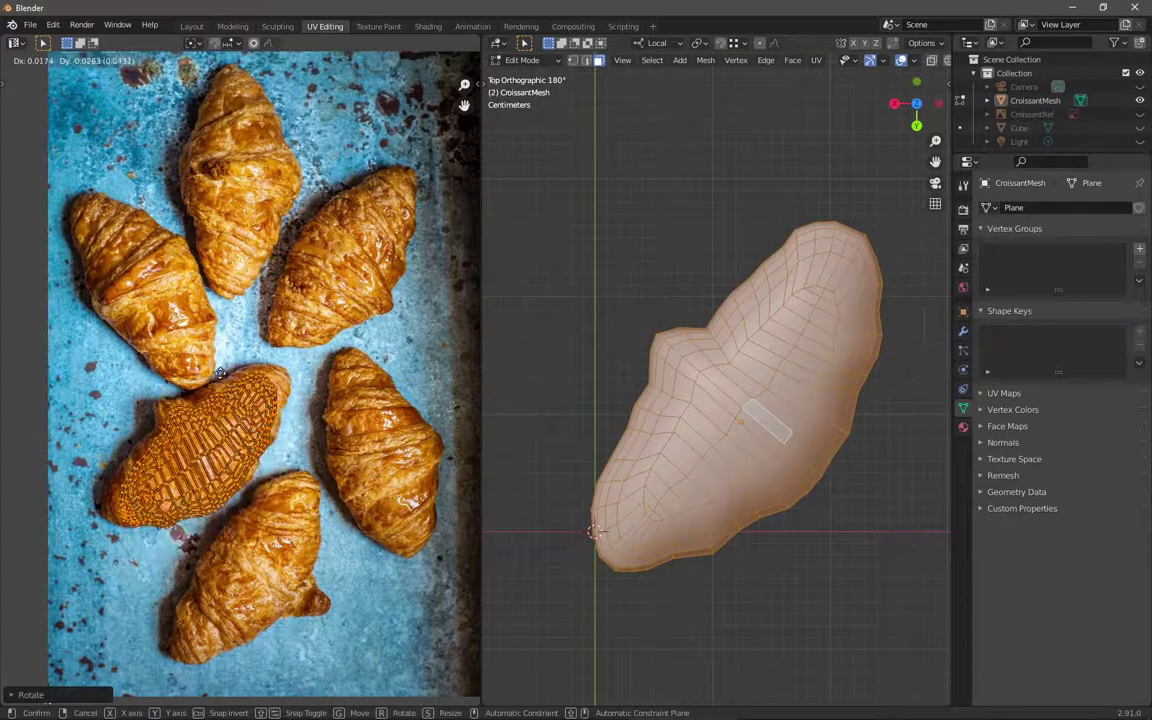
left_click(214, 363)
Step: Fine-tune the UV island's rotation and uniform scale until it fits inside the outline of the lower croissant
key("r")
left_click(300, 334)
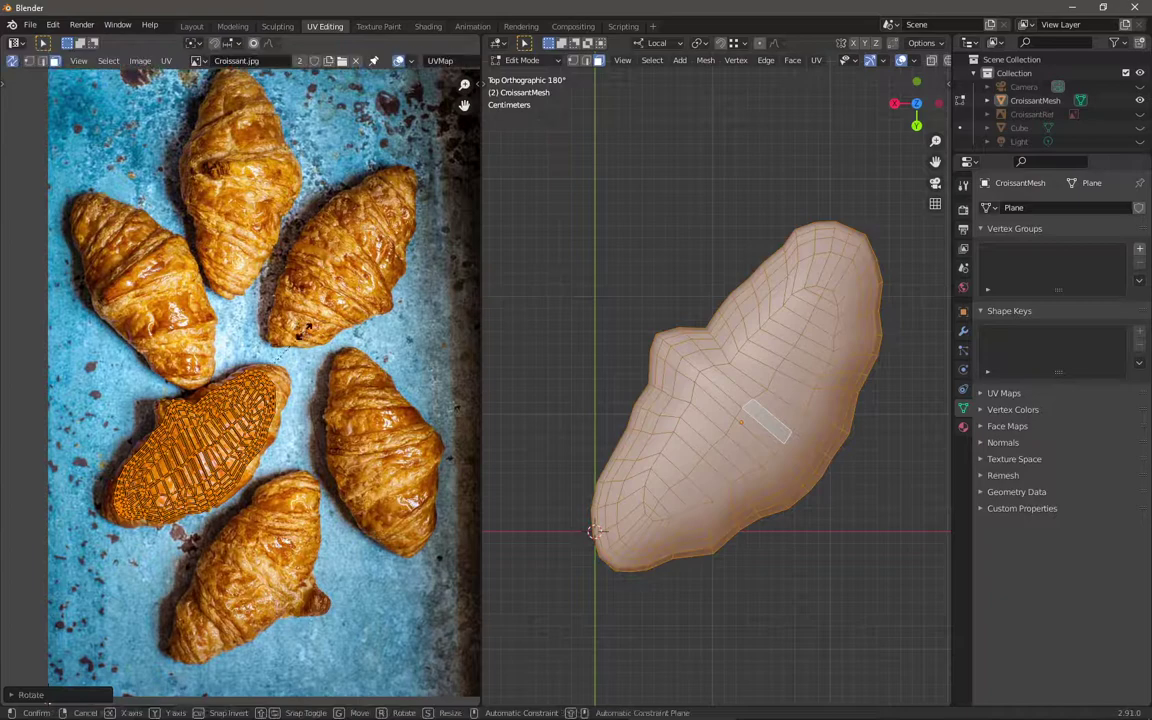
key("s")
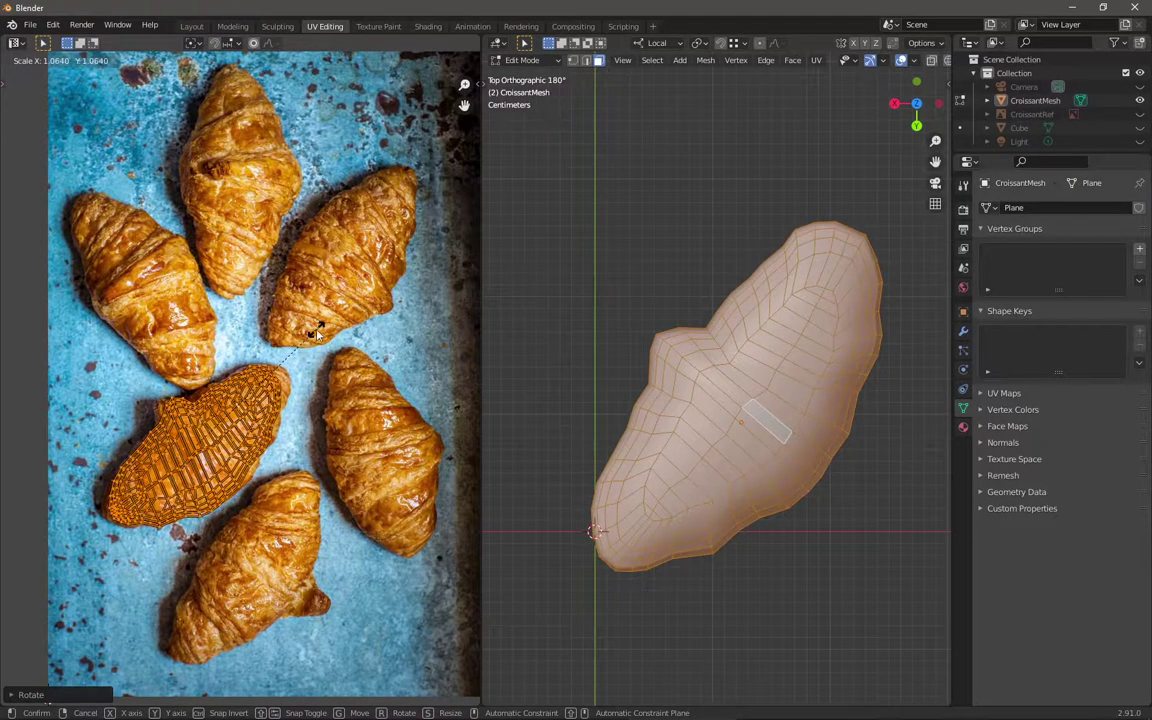
left_click(317, 334)
scroll(305, 410, "up", 5)
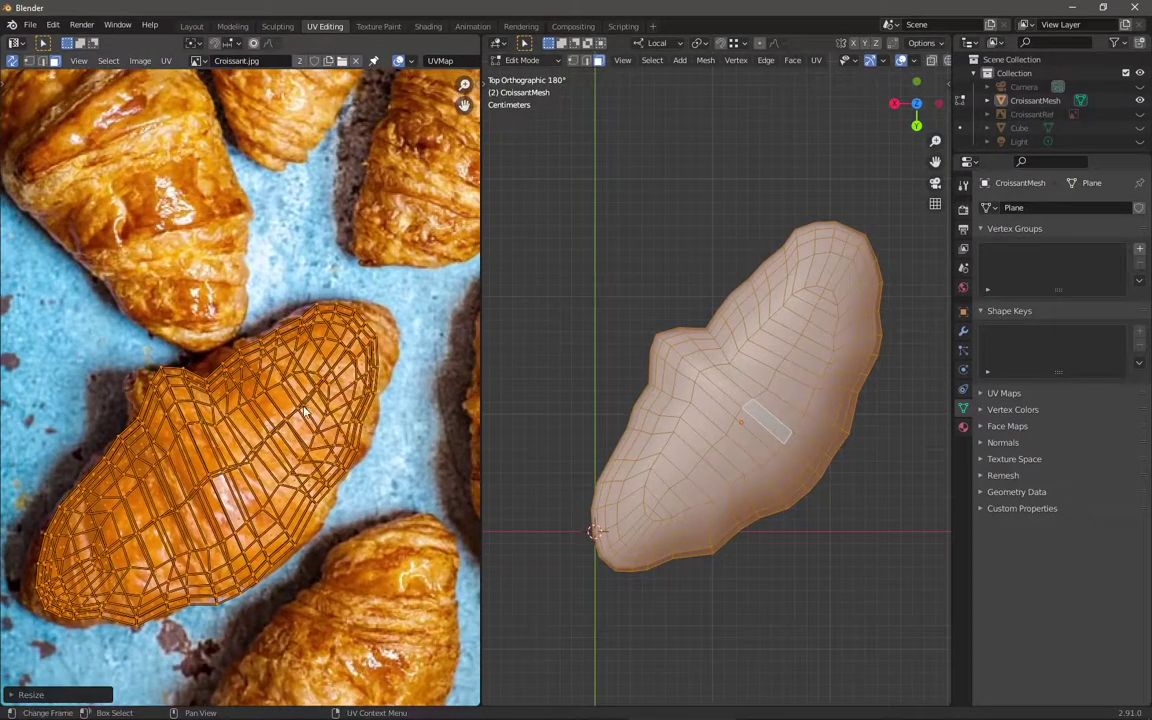
key("s")
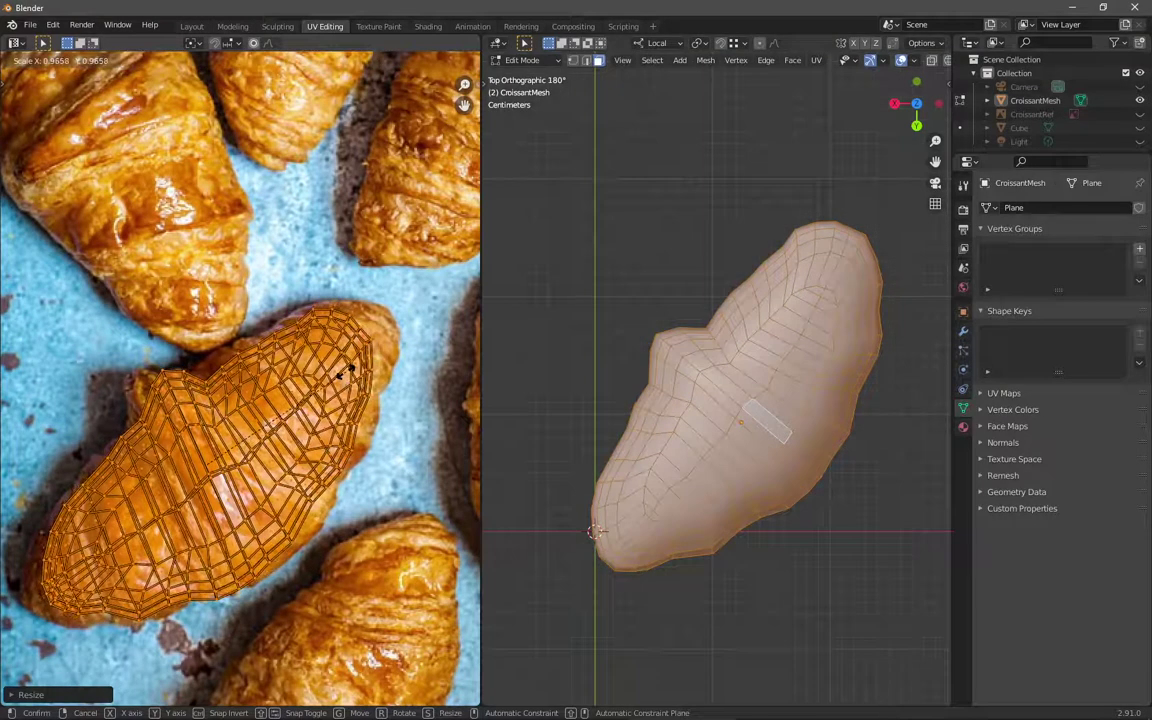
left_click(346, 372)
key("s")
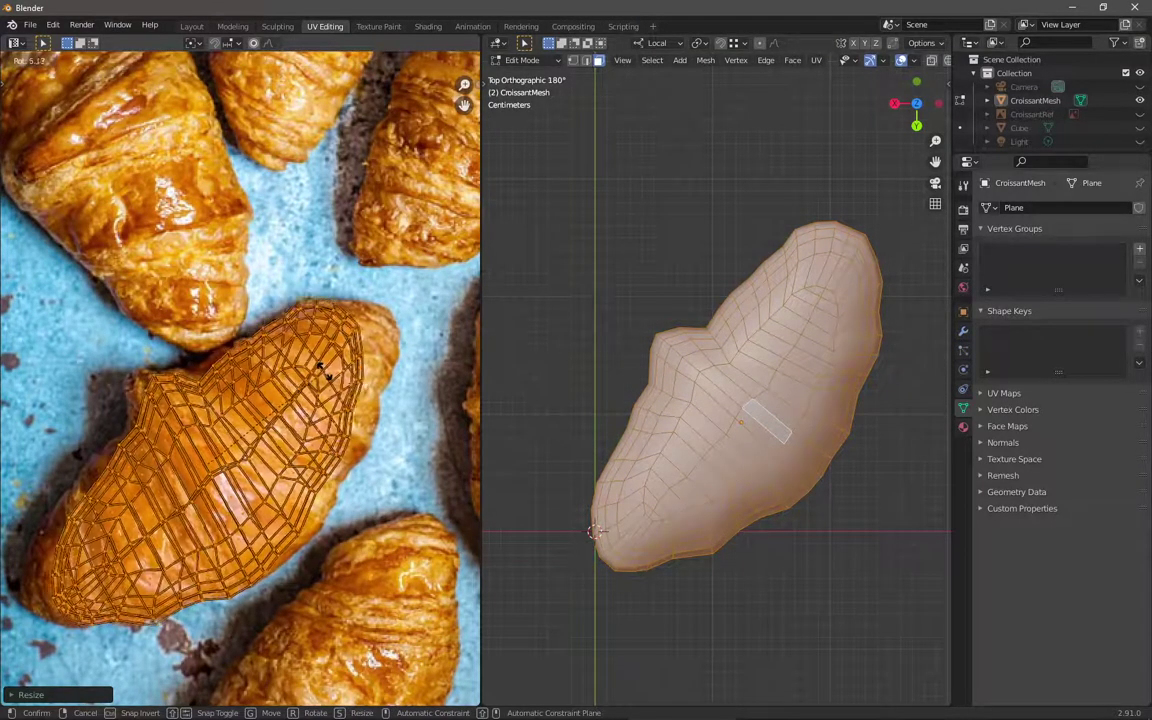
right_click(329, 374)
Step: Turn the 3D viewport to a bottom orthographic view and unwrap all faces again with Project from View
middle_click_drag(746, 466, 800, 177, "alt")
middle_click_drag(740, 400, 715, 185, "alt")
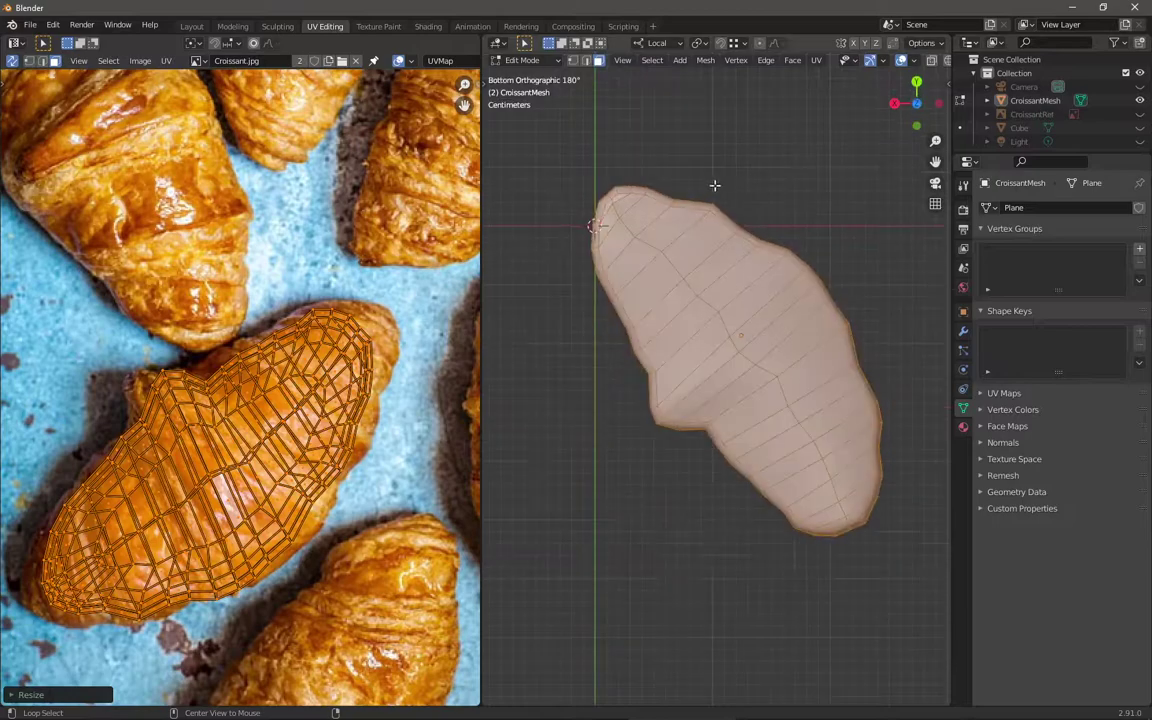
key("F3")
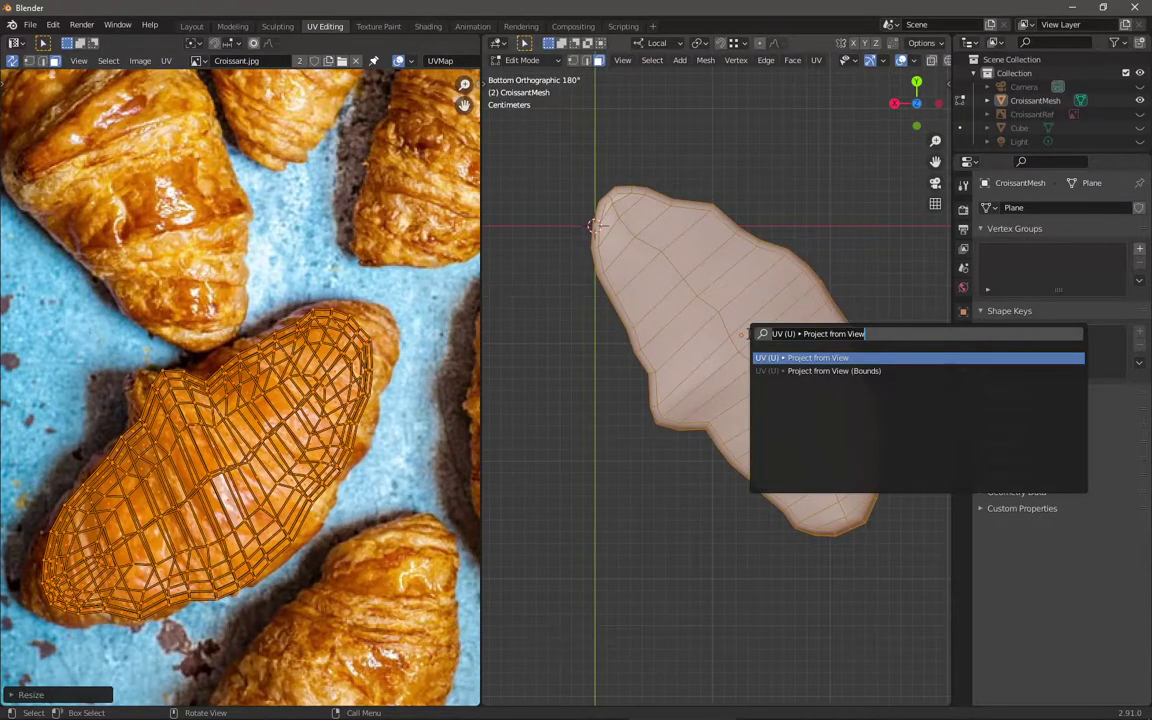
key("Return")
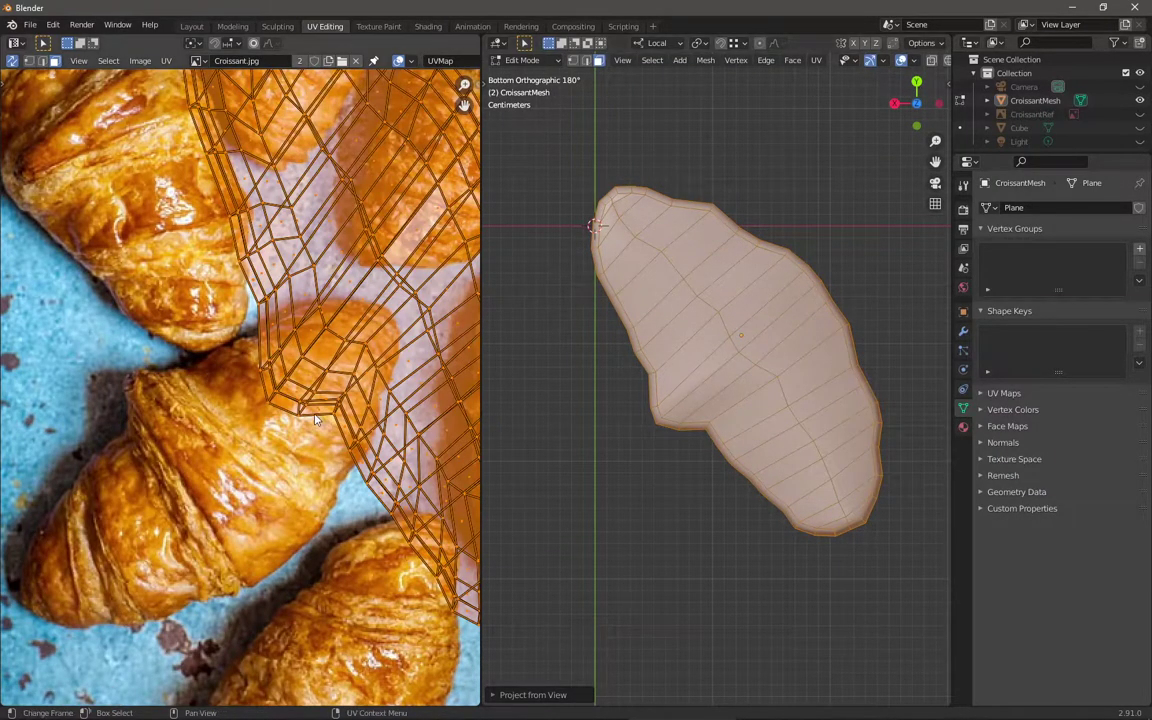
Step: Rotate the bottom-projected UV island about -48° over Croissant.jpg and adjust its scale along X
key("Home")
key("r")
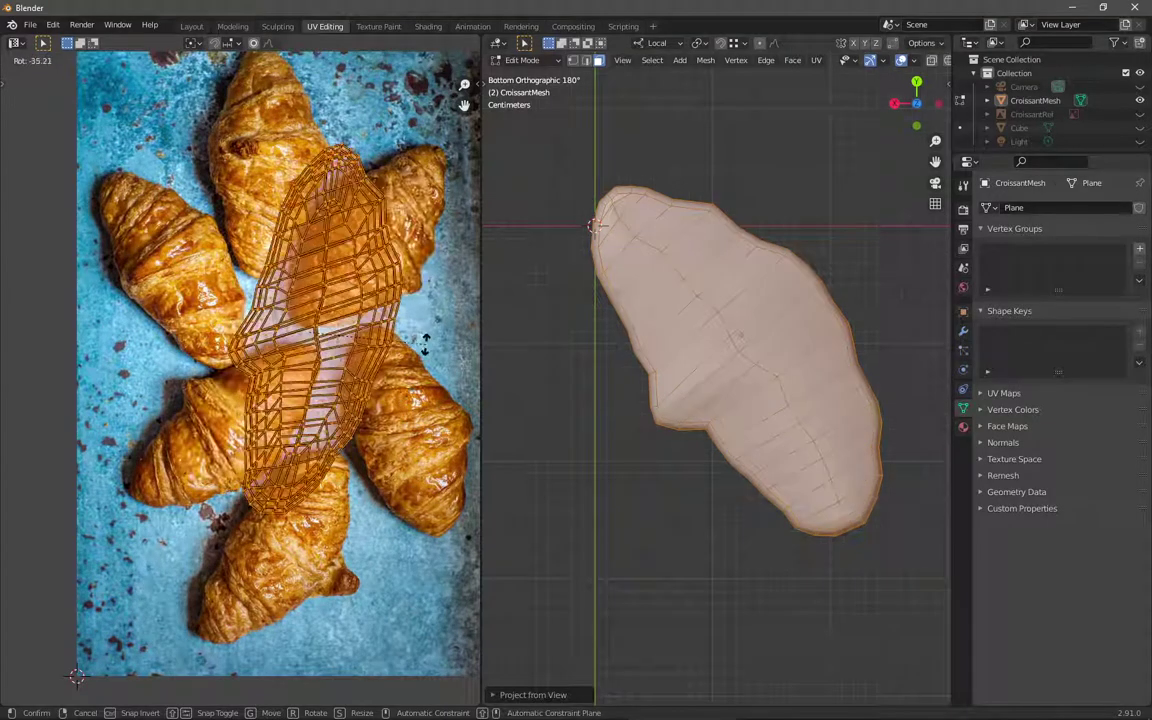
left_click(428, 292)
key("s")
key("x")
left_click(434, 285)
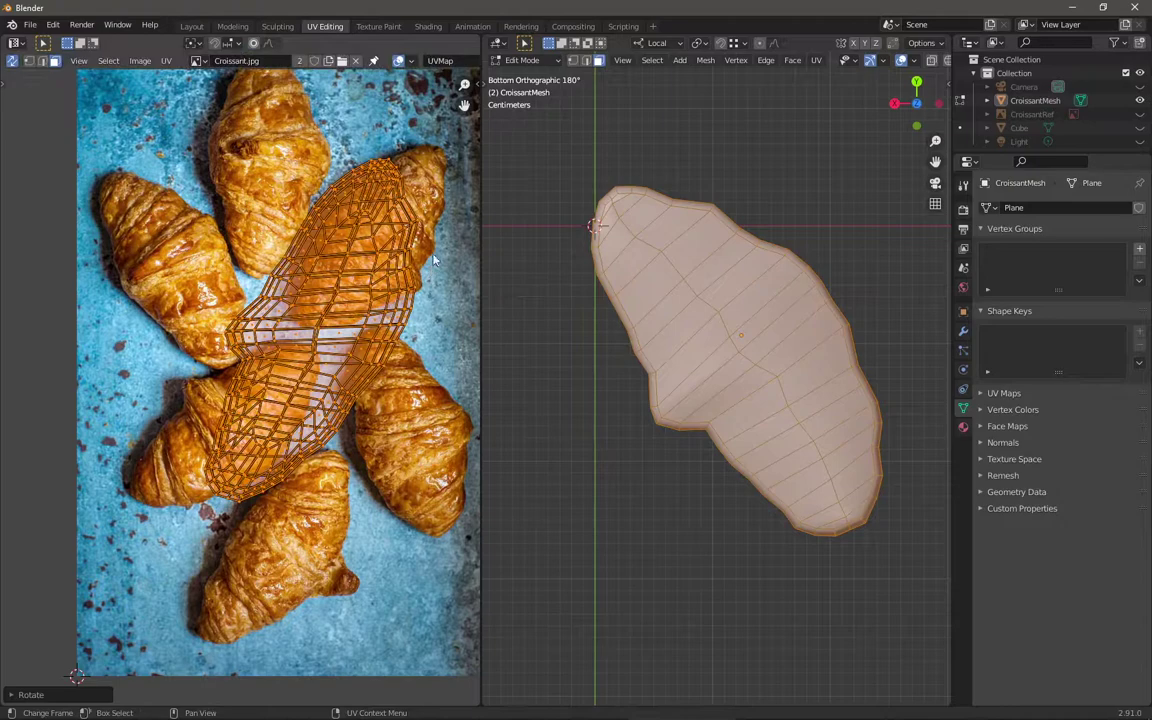
Step: Rotate the bottom-projected UV island closer to vertical and adjust its proportions by scaling along X and Y
key("r")
left_click(387, 206)
key("s")
key("x")
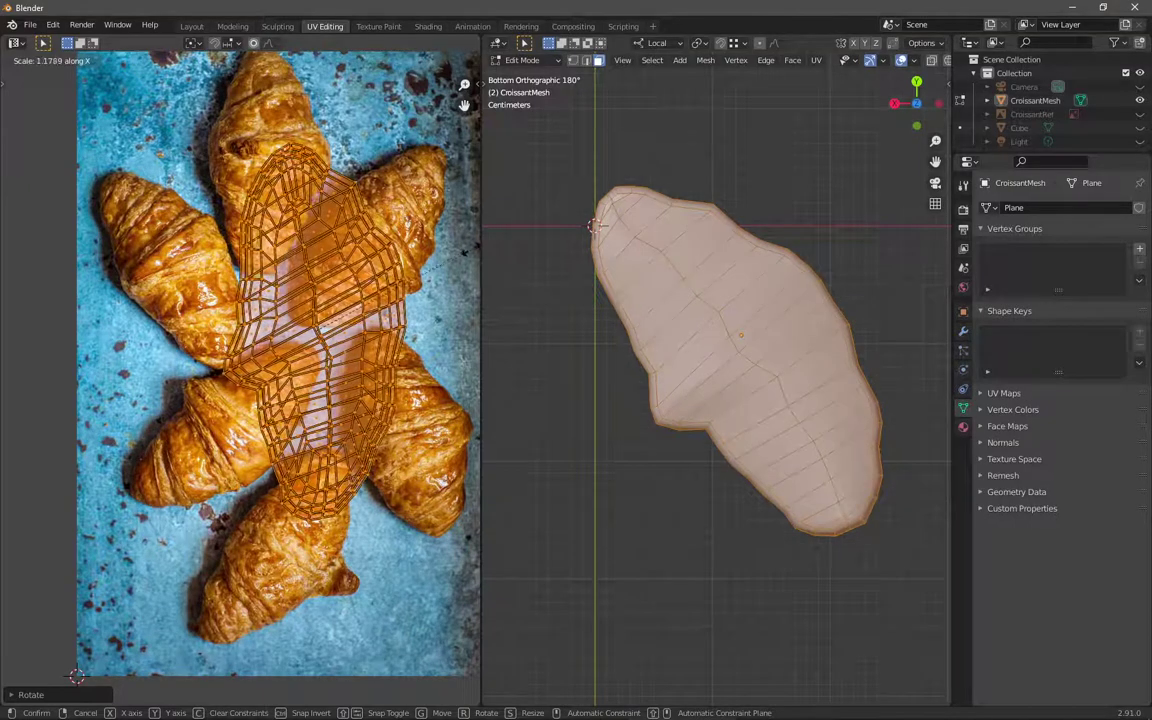
left_click(20, 263)
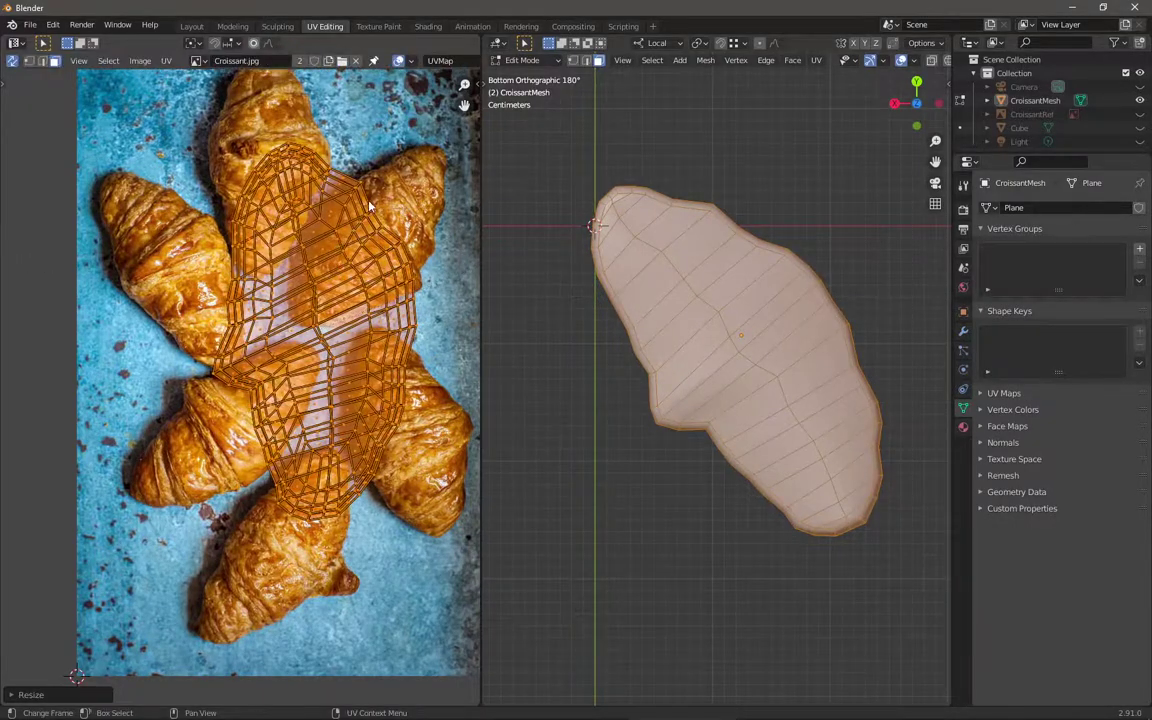
key("r")
left_click(396, 223)
key("s")
key("y")
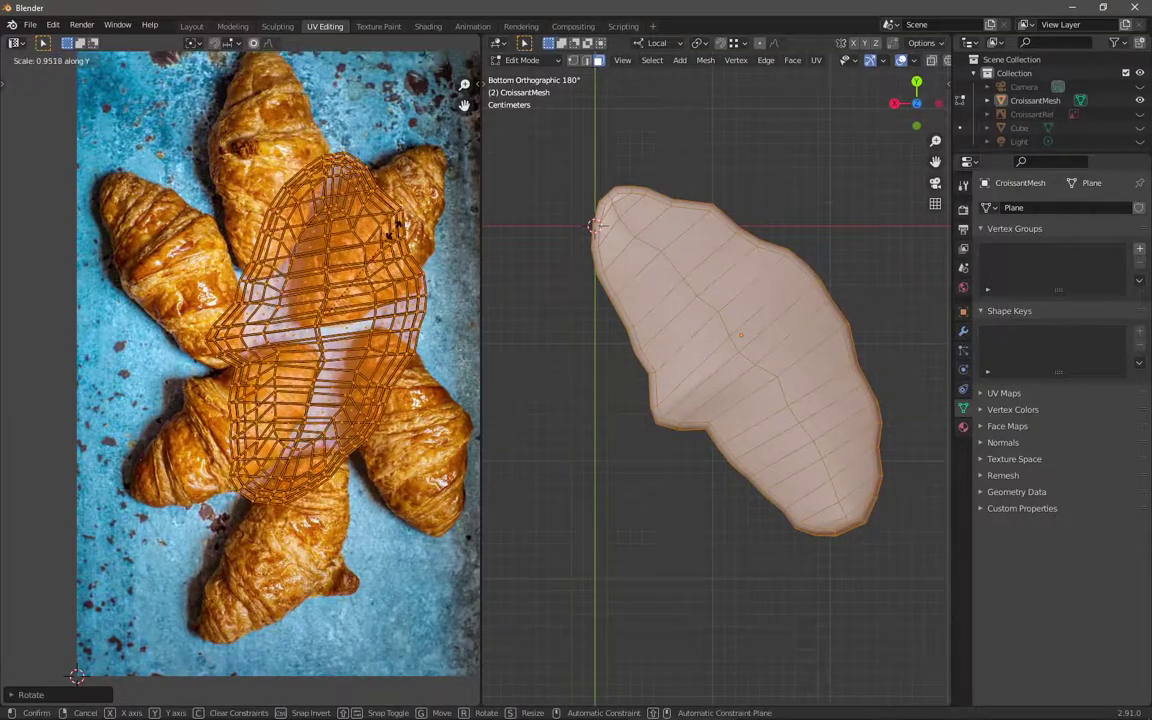
left_click(390, 230)
Step: Move the UV island onto the croissant just below the leftmost one, rotate it to that croissant's angle and shrink it
key("g")
left_click(381, 283)
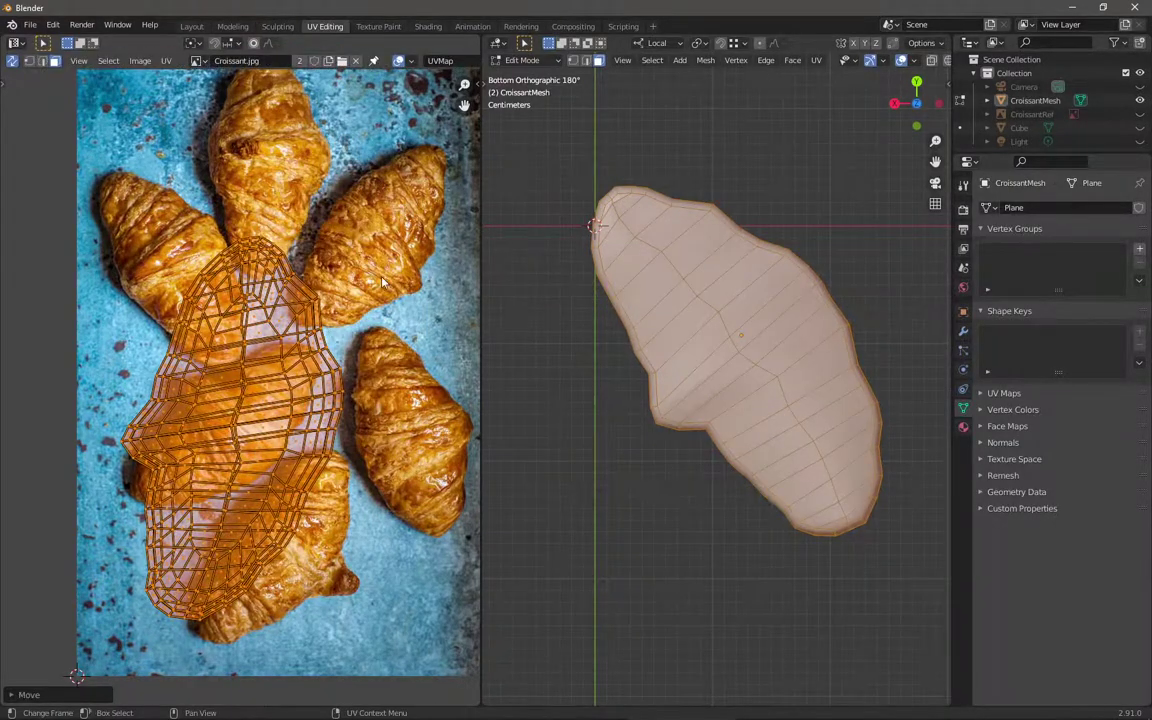
key("s")
key("r")
left_click(376, 404)
key("s")
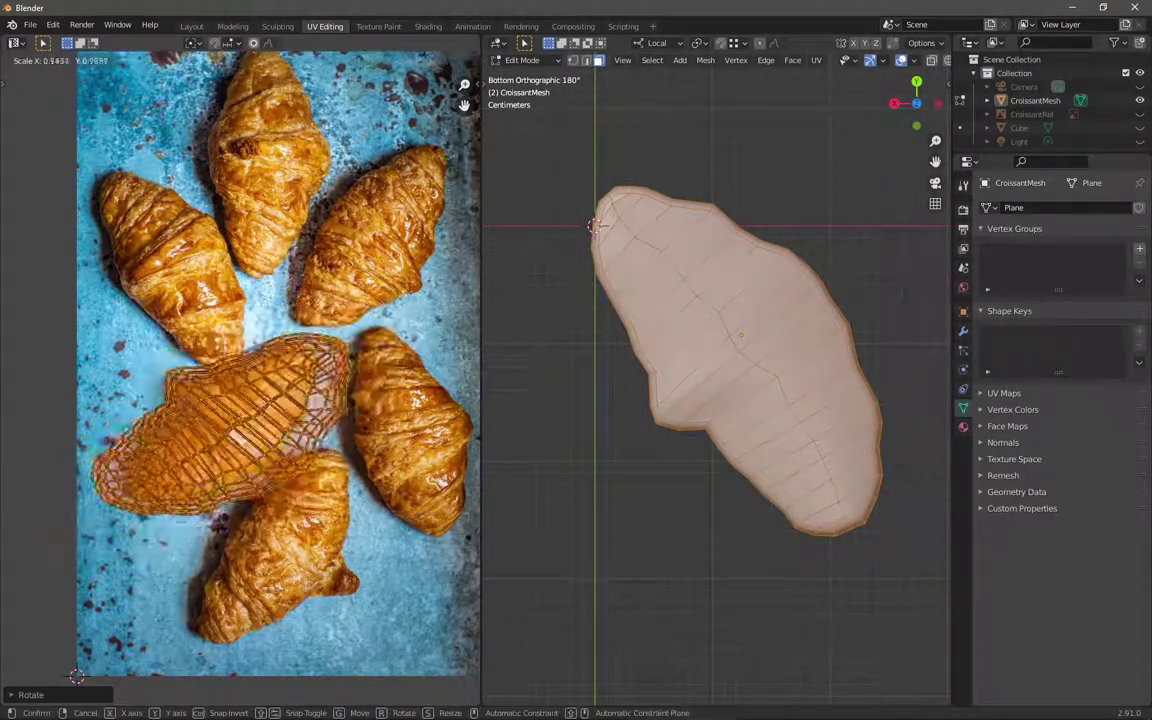
left_click(287, 340)
Step: Fine-tune the UV island's uniform scale and rotation to bring it close to the size of the lower-left croissant
key("s")
left_click(309, 323)
key("r")
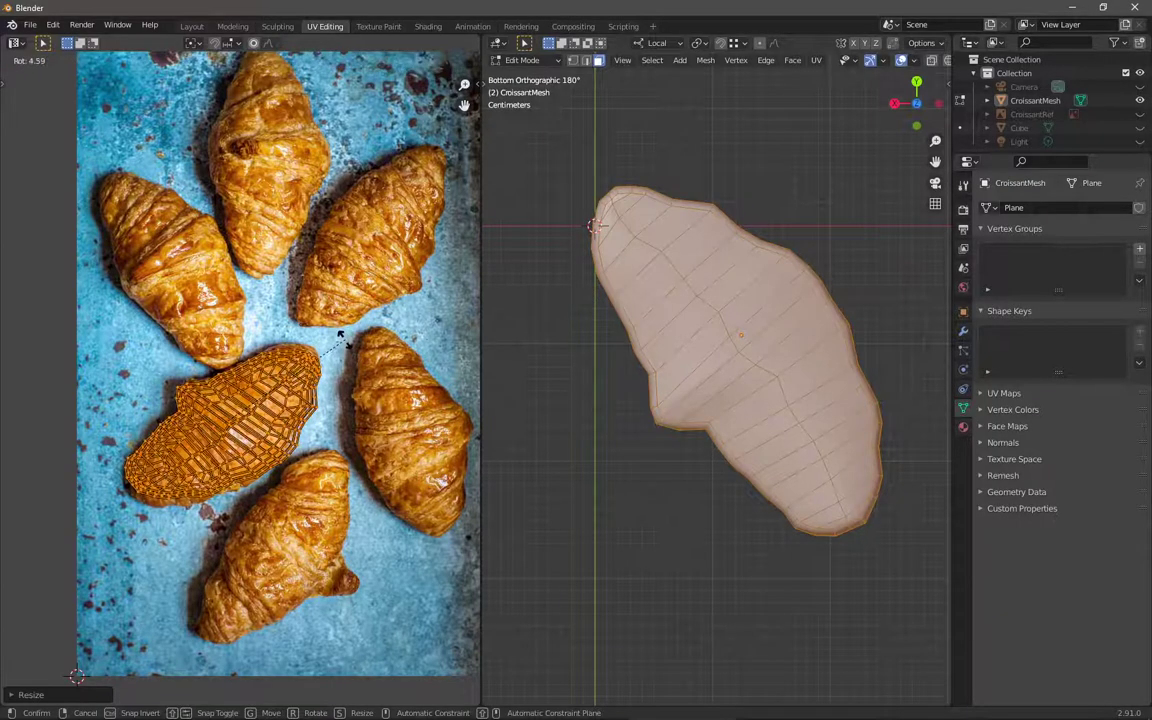
left_click(343, 341)
key("s")
left_click(318, 358)
Step: Rescale the UV island and shift it slightly so it lies within the lower-left croissant's upper outline
scroll(278, 430, "up", 3)
middle_click_drag(290, 455, 316, 428)
key("s")
left_click(375, 370)
key("s")
left_click(376, 358)
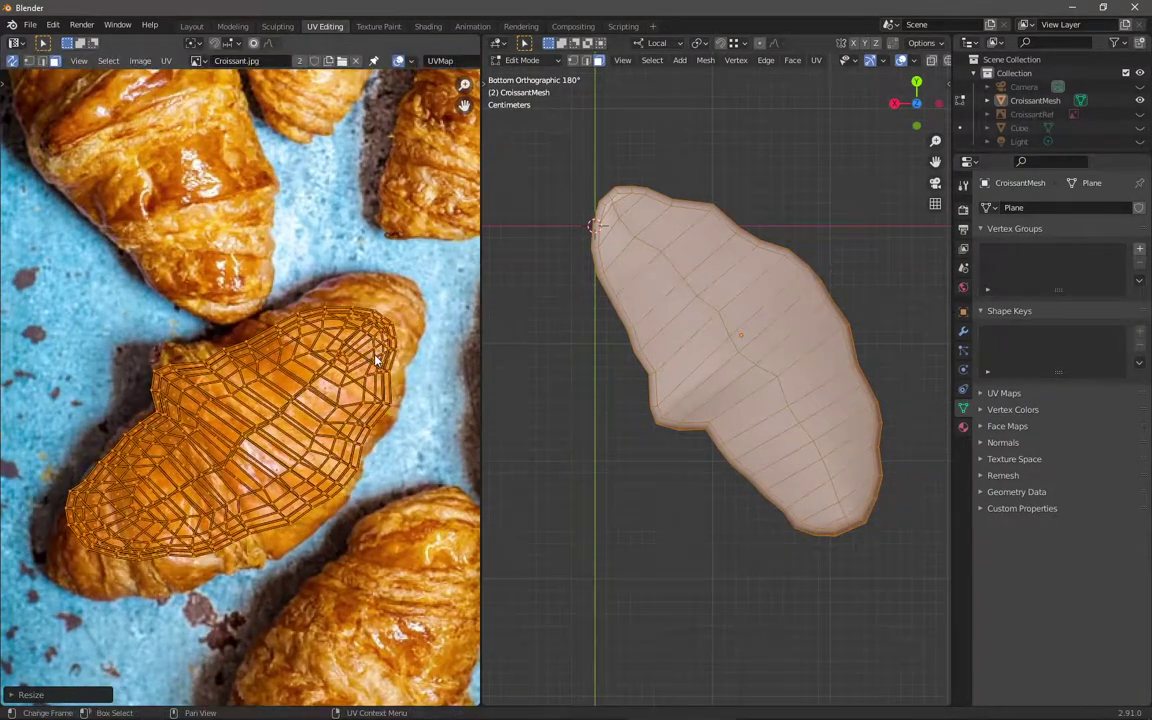
key("g")
left_click(278, 476)
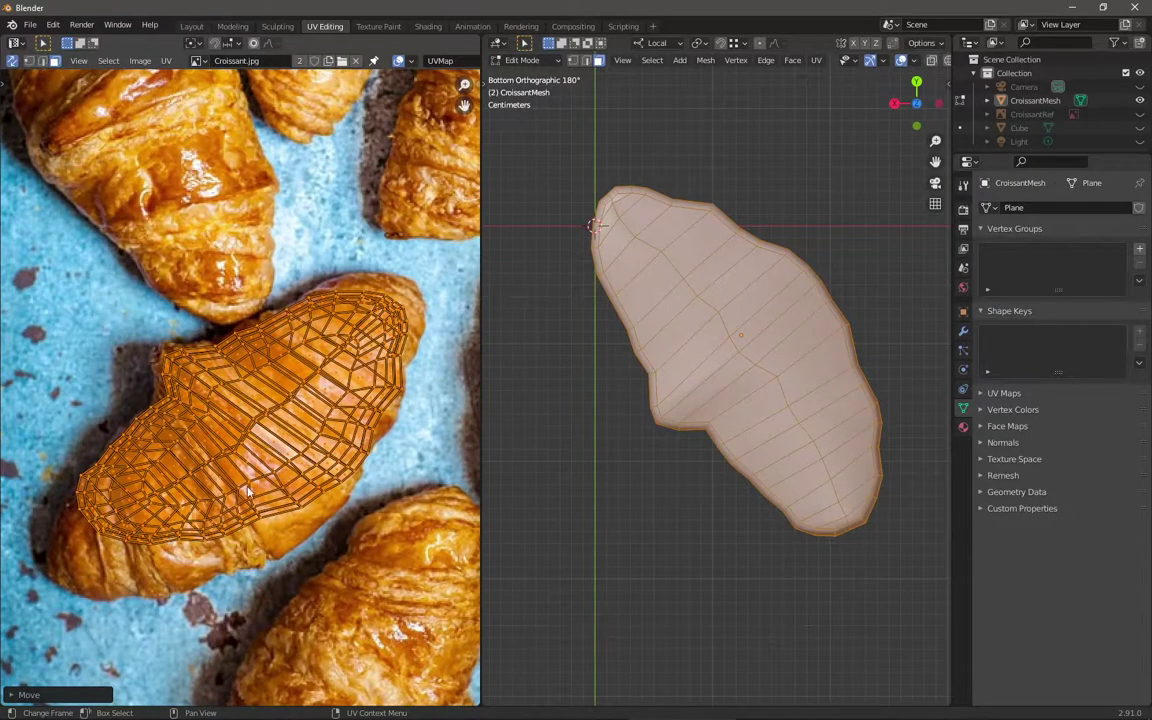
Step: Select a UV vertex at the island's lower-left end and set the proportional editing falloff to Sphere with Connected Only
left_click(135, 543)
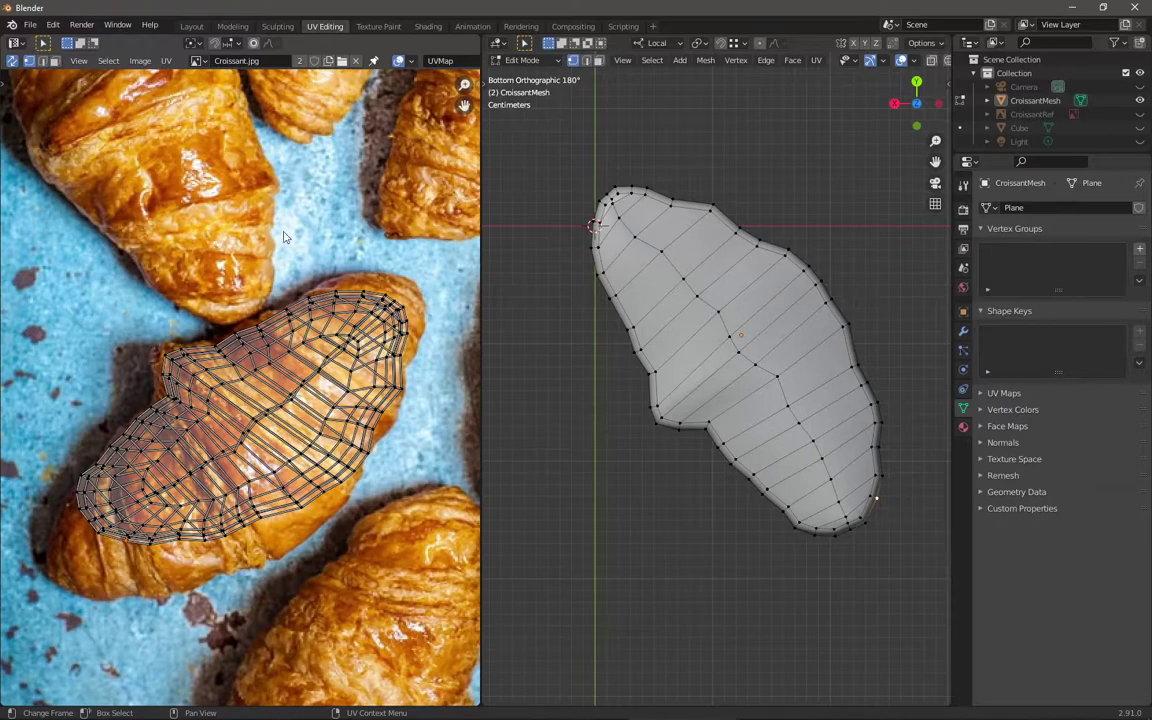
left_click(268, 43)
left_click(251, 105)
key("g")
scroll(124, 540, "down", 12)
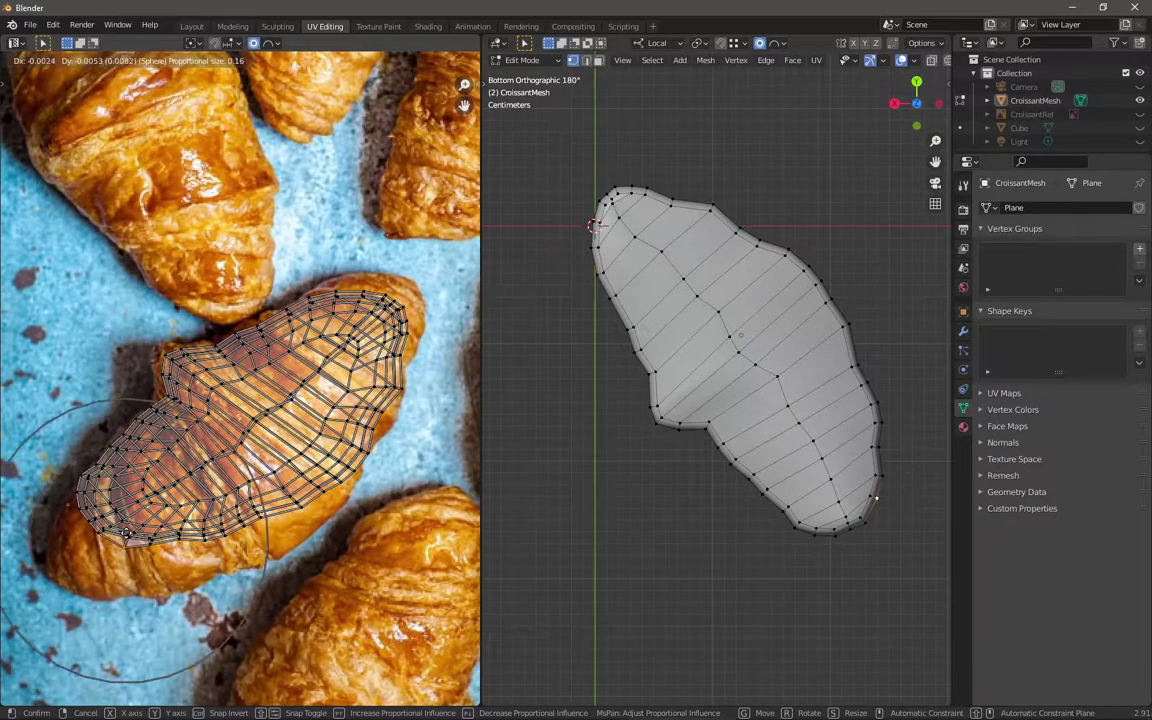
right_click(124, 536)
left_click(268, 43)
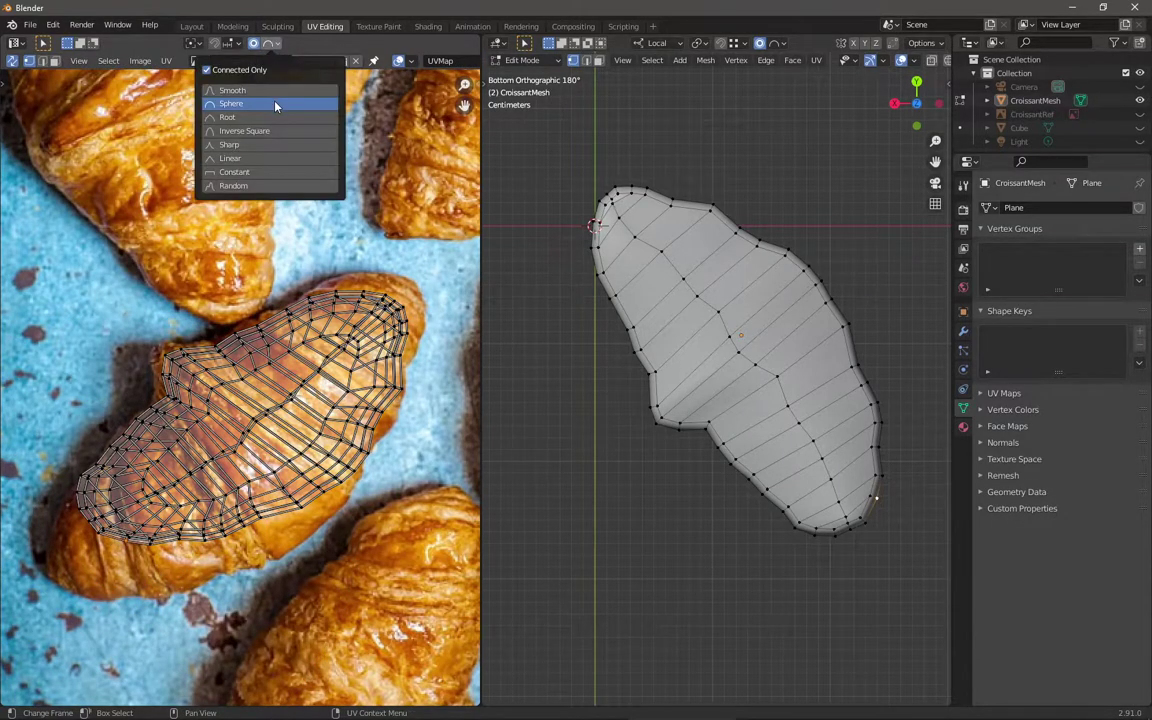
Step: Stretch the island's lower-left end and its protruding upper-left corner out to the croissant's outline with proportional moves
key("g")
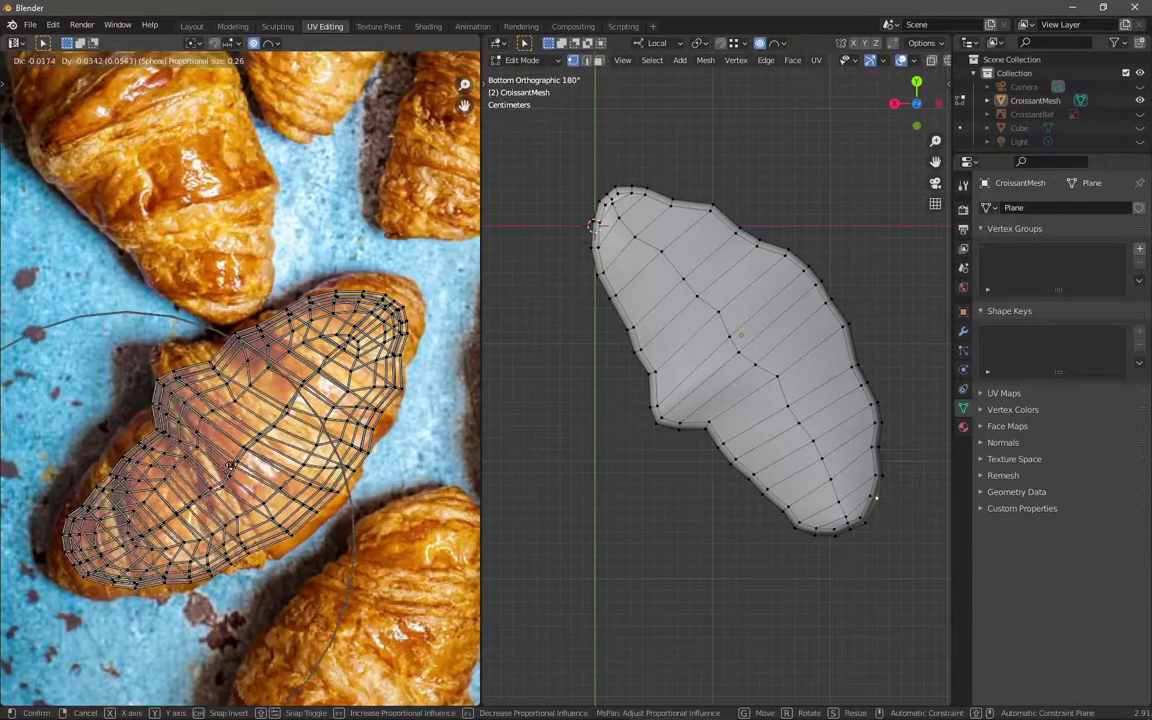
left_click(198, 377)
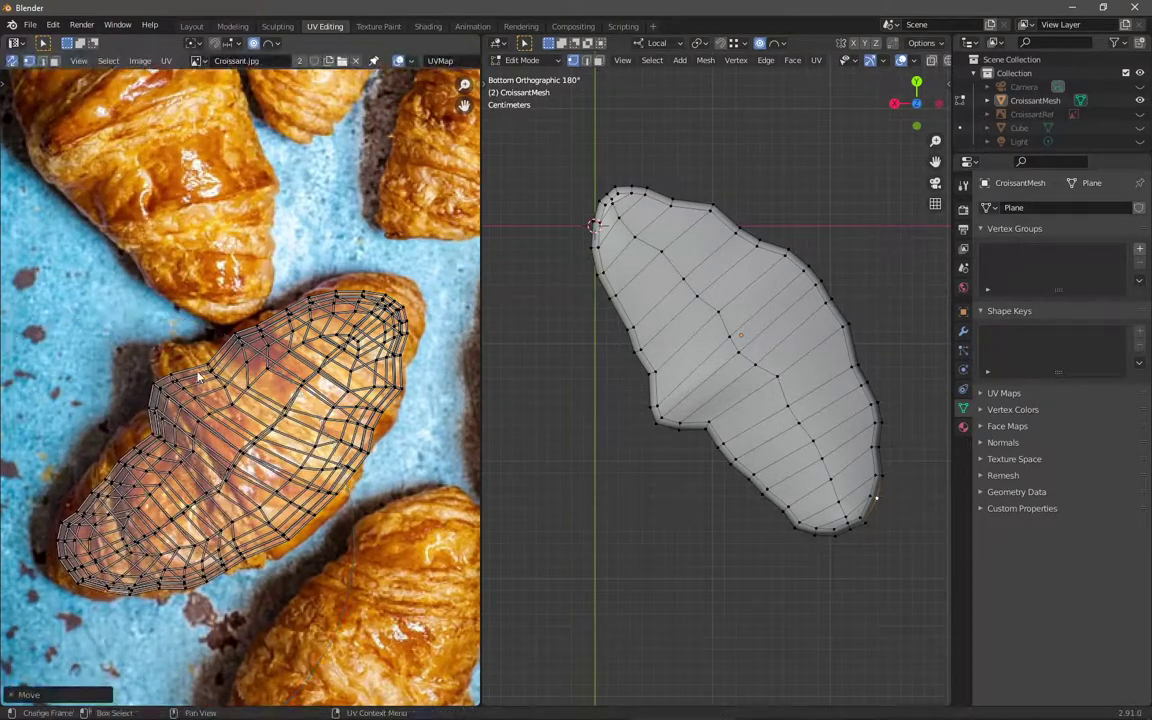
left_click(144, 346)
key("g")
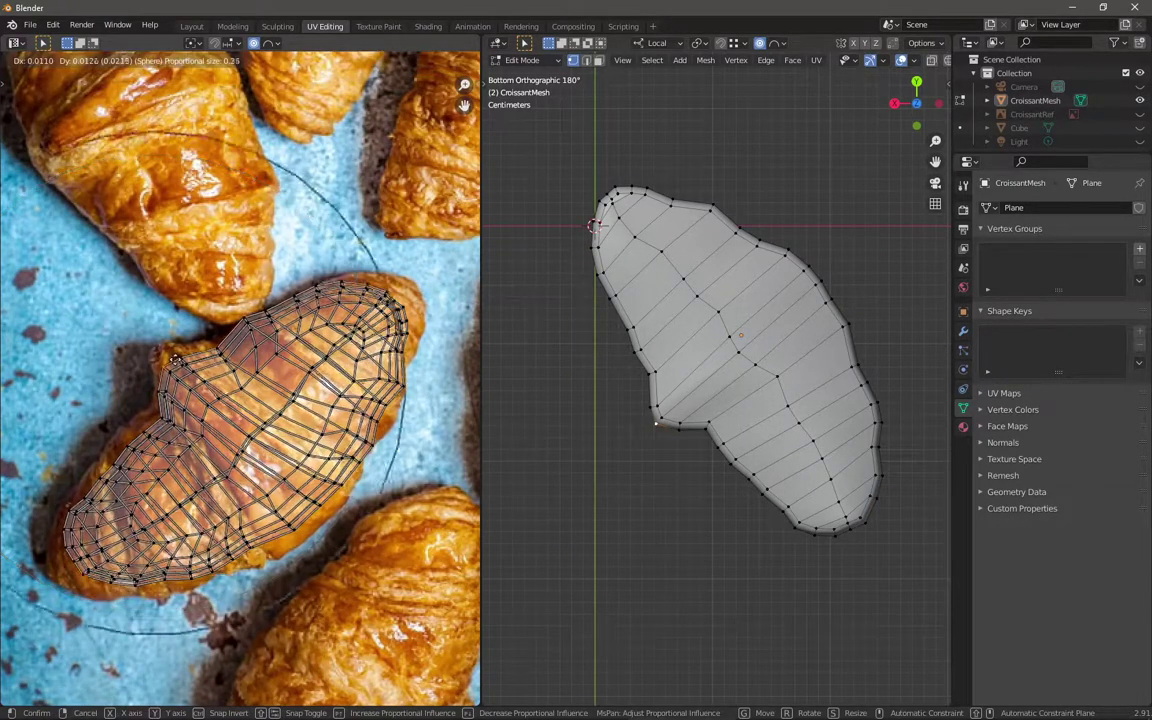
scroll(173, 353, "up", 6)
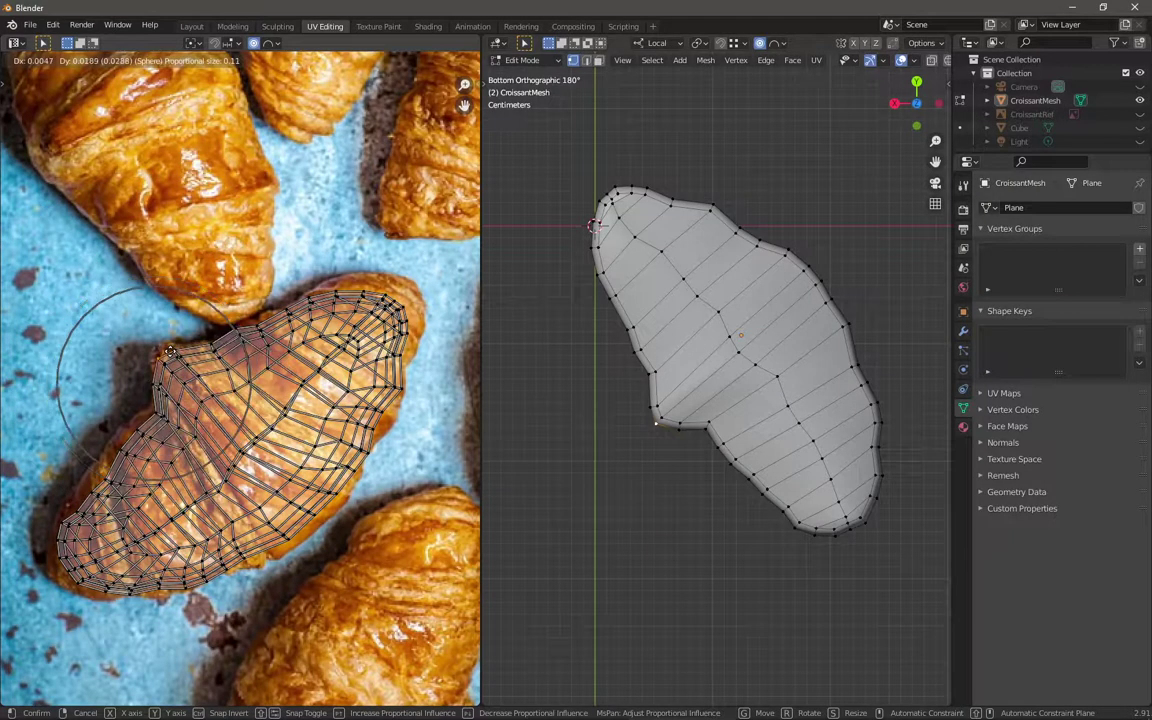
left_click(212, 348)
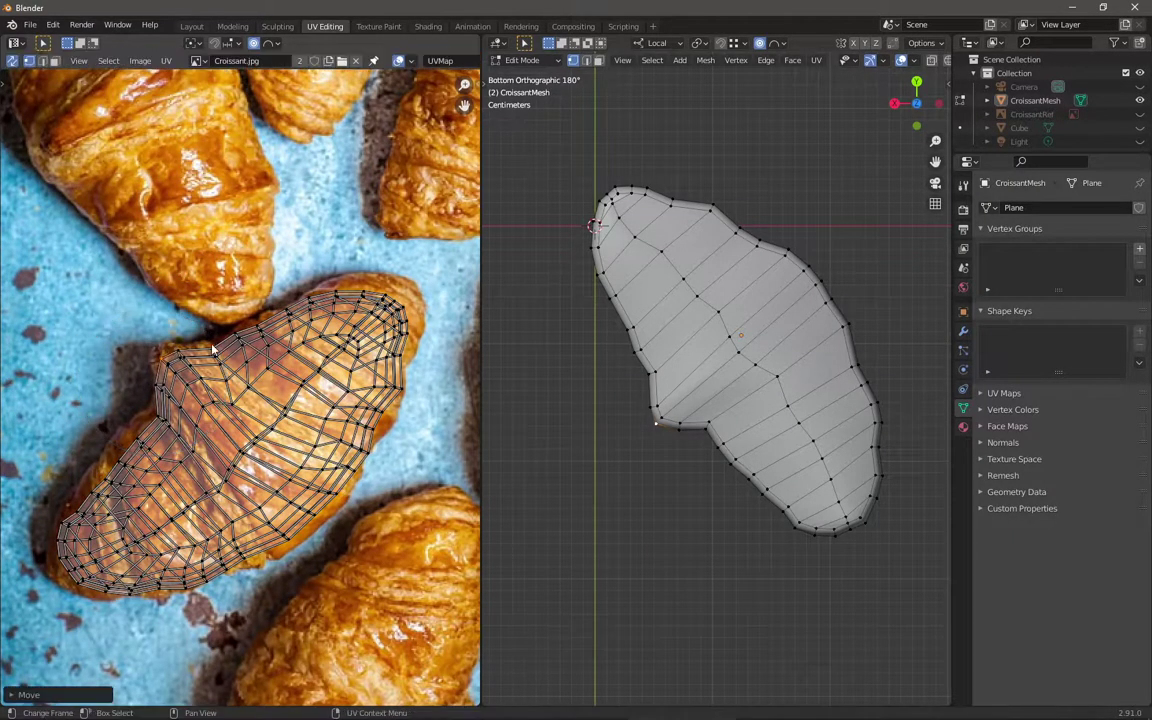
Step: Pull UV vertices on the island's left edge and lower-left tip outward to match the croissant's contour
left_click(123, 462)
left_click(126, 454)
key("g")
left_click(114, 448)
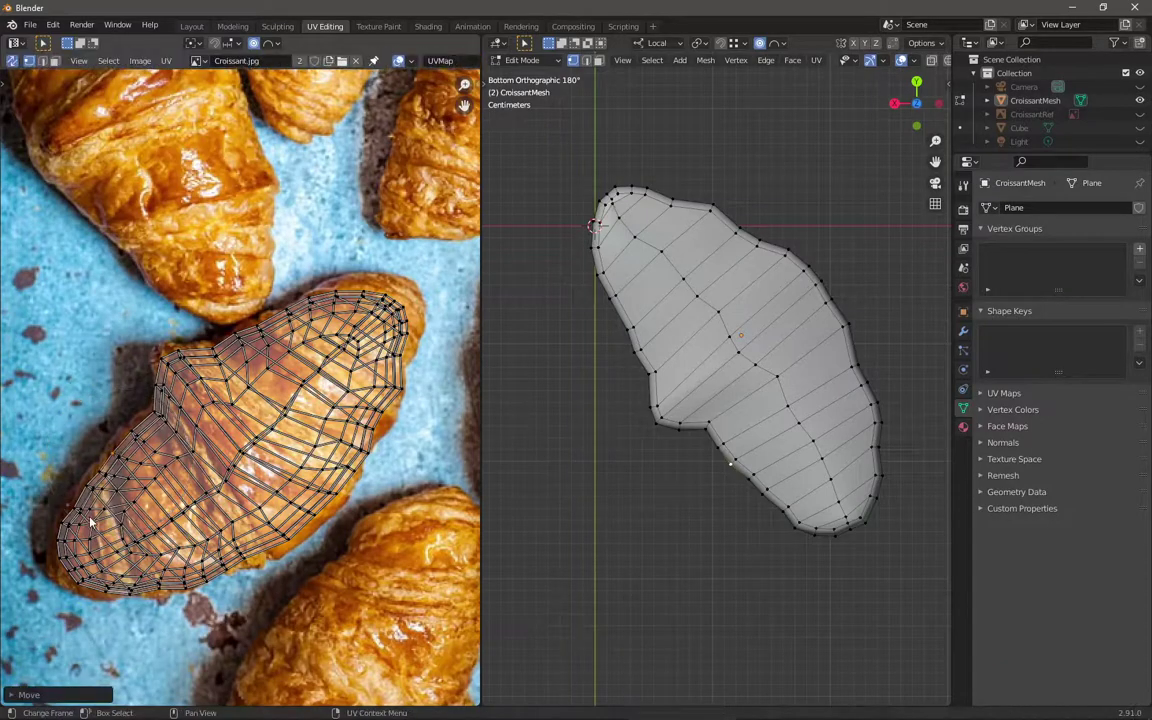
left_click(44, 563)
key("g")
left_click(57, 562)
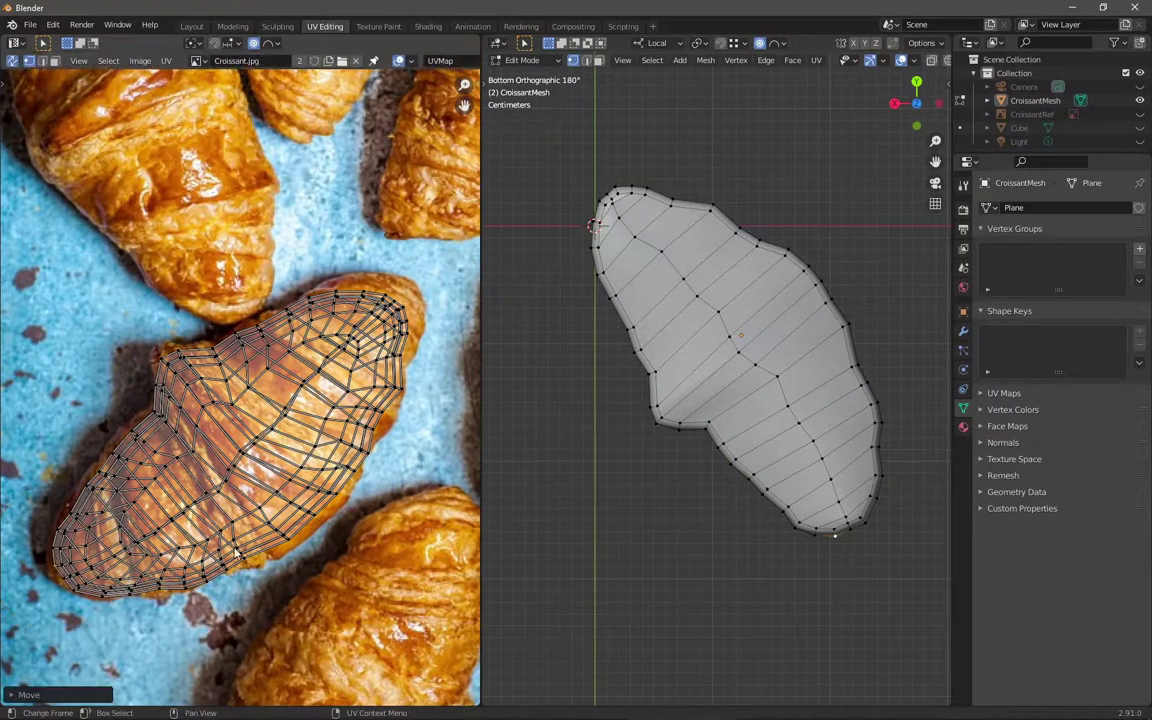
Step: Move a UV vertex on the island's lower-right edge outward to the croissant's border with a proportional size of 0.08
left_click(311, 516)
left_click(315, 514)
key("g")
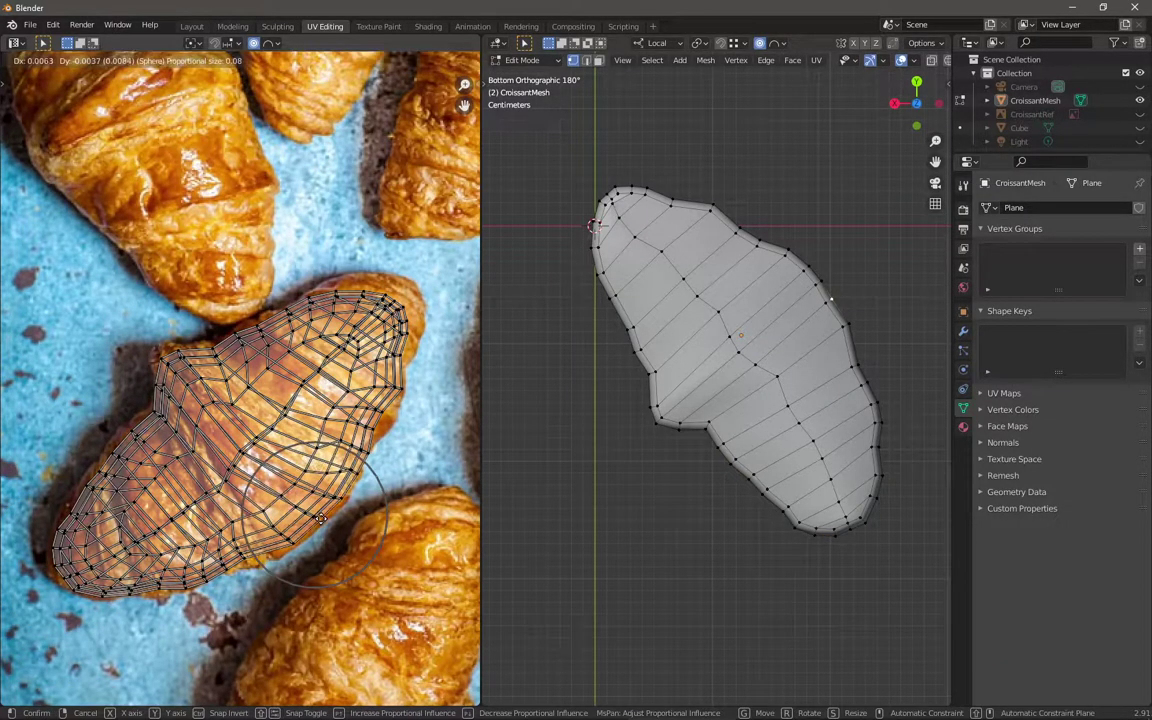
left_click(323, 520)
left_click(400, 399)
key("g")
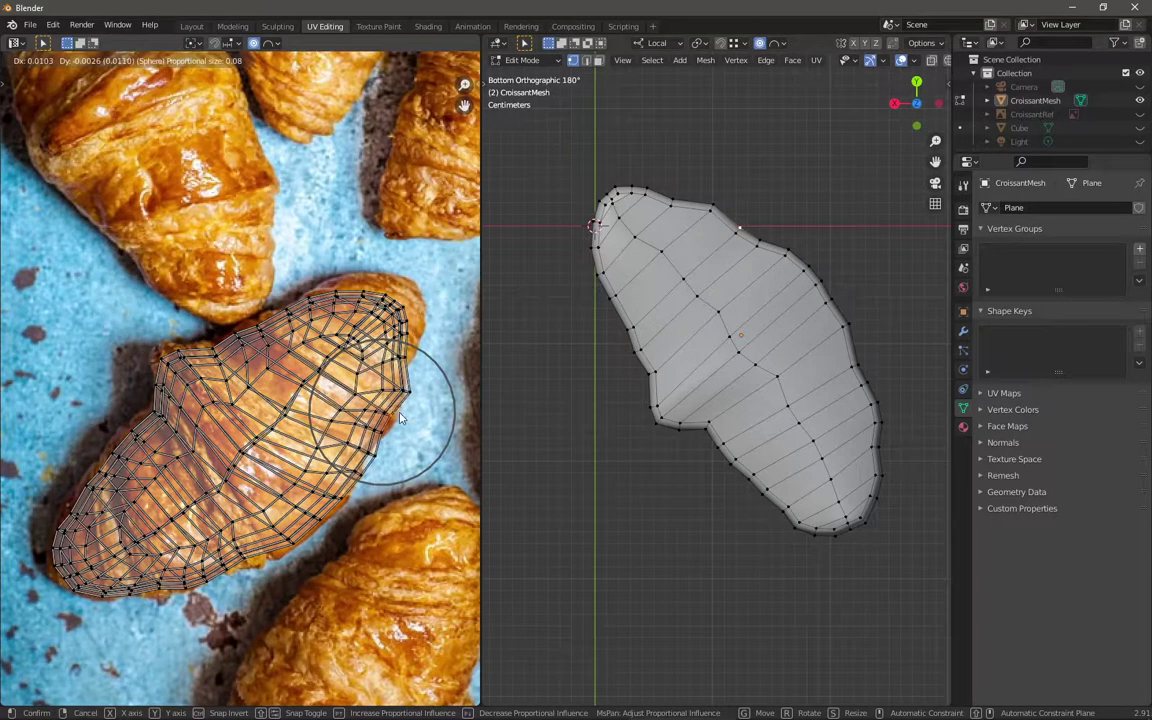
left_click(404, 397)
key("g")
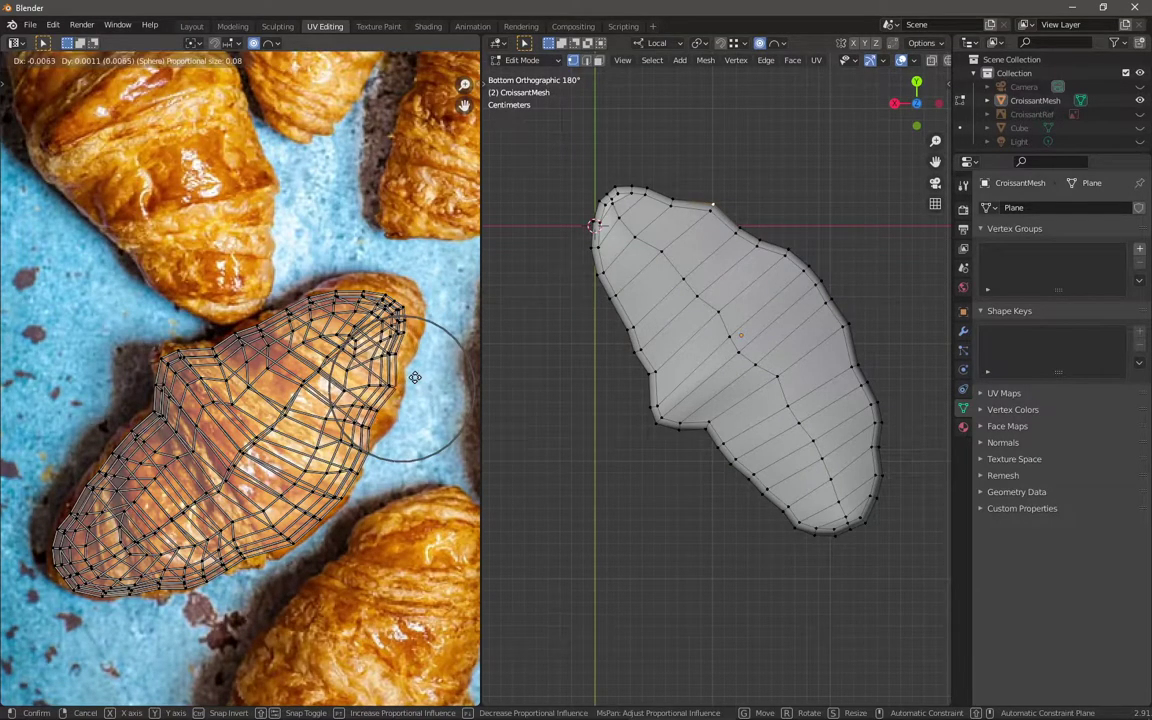
left_click(420, 388)
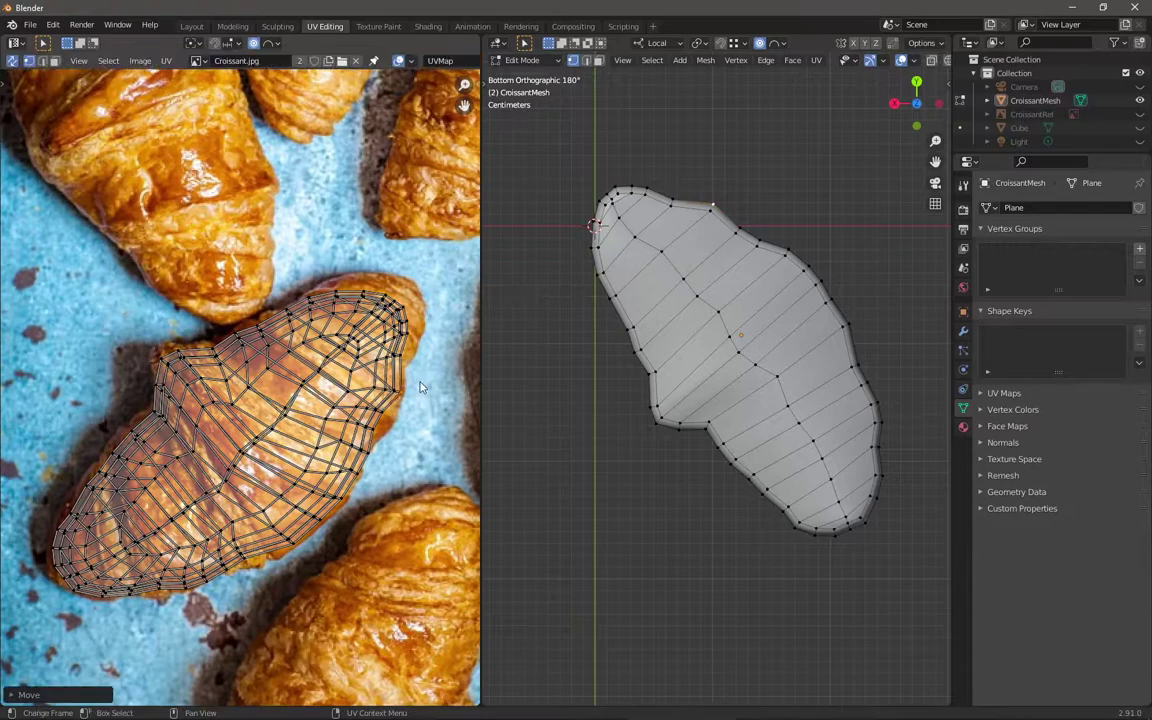
Step: Move UV vertices along the island's right edge and right tip out to the croissant's outline with a proportional size of 0.03
left_click(390, 419)
key("g")
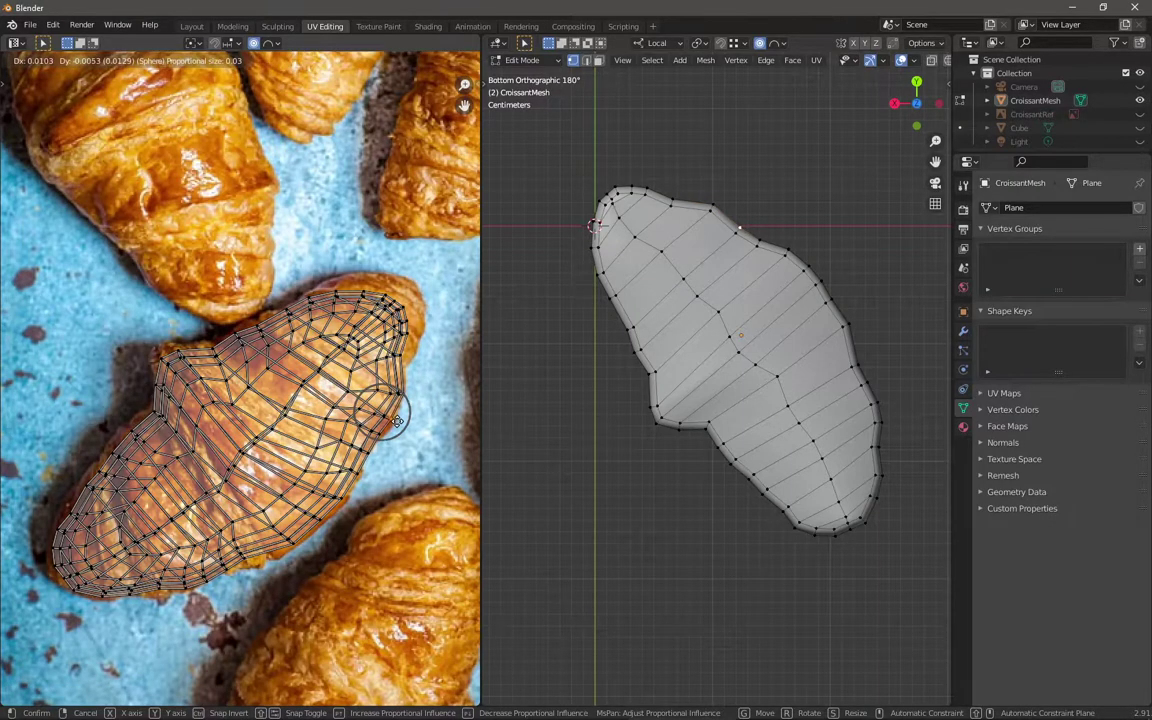
left_click(405, 335)
left_click(409, 335)
key("g")
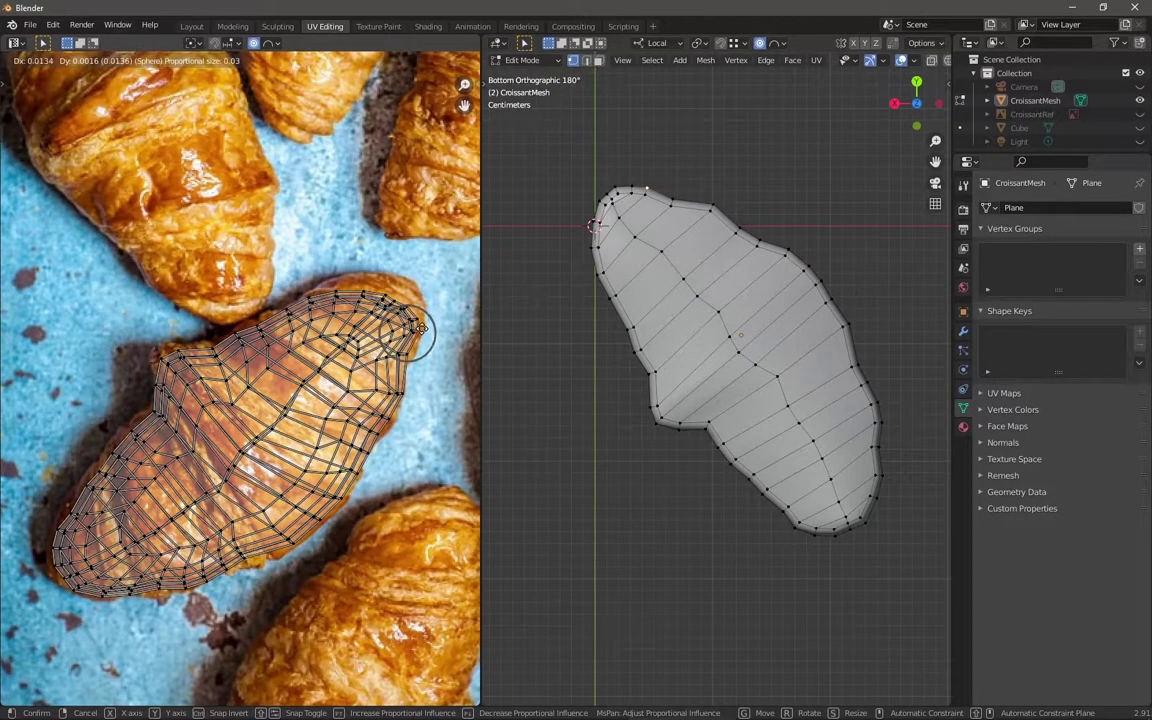
left_click(418, 333)
left_click(417, 319)
key("g")
left_click(422, 306)
Step: Pull the UV vertices at the island's upper-right end up to the croissant's tip
left_click(372, 268)
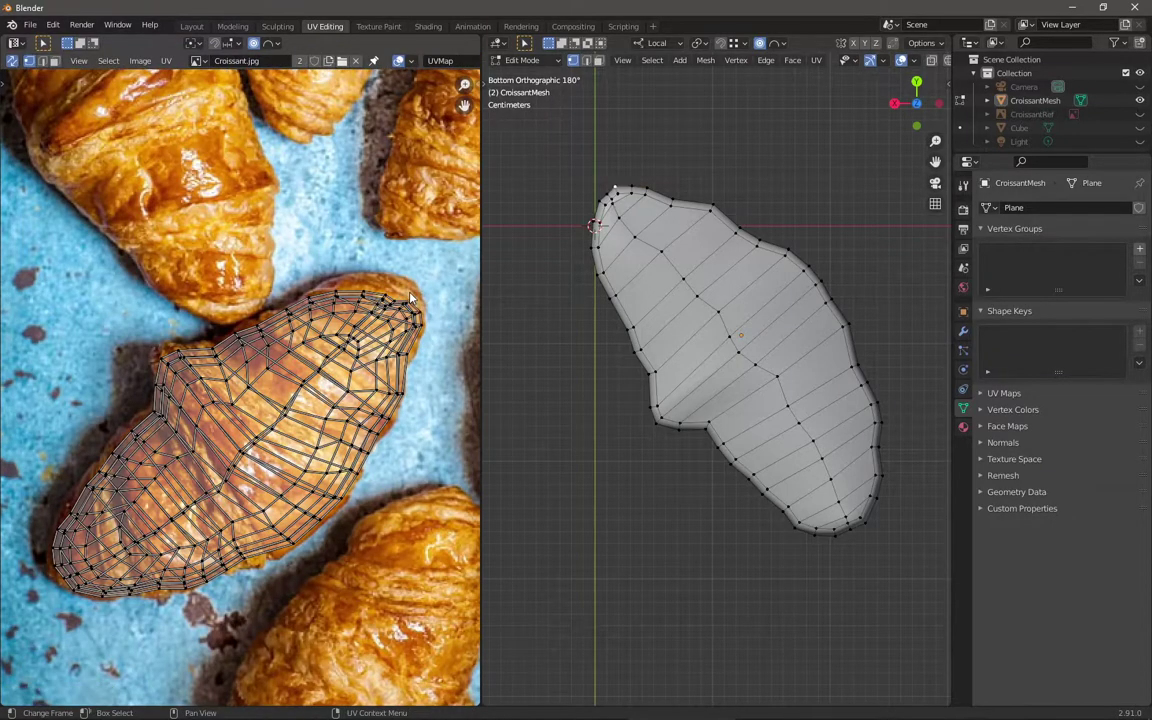
key("g")
left_click(389, 287)
left_click(395, 288)
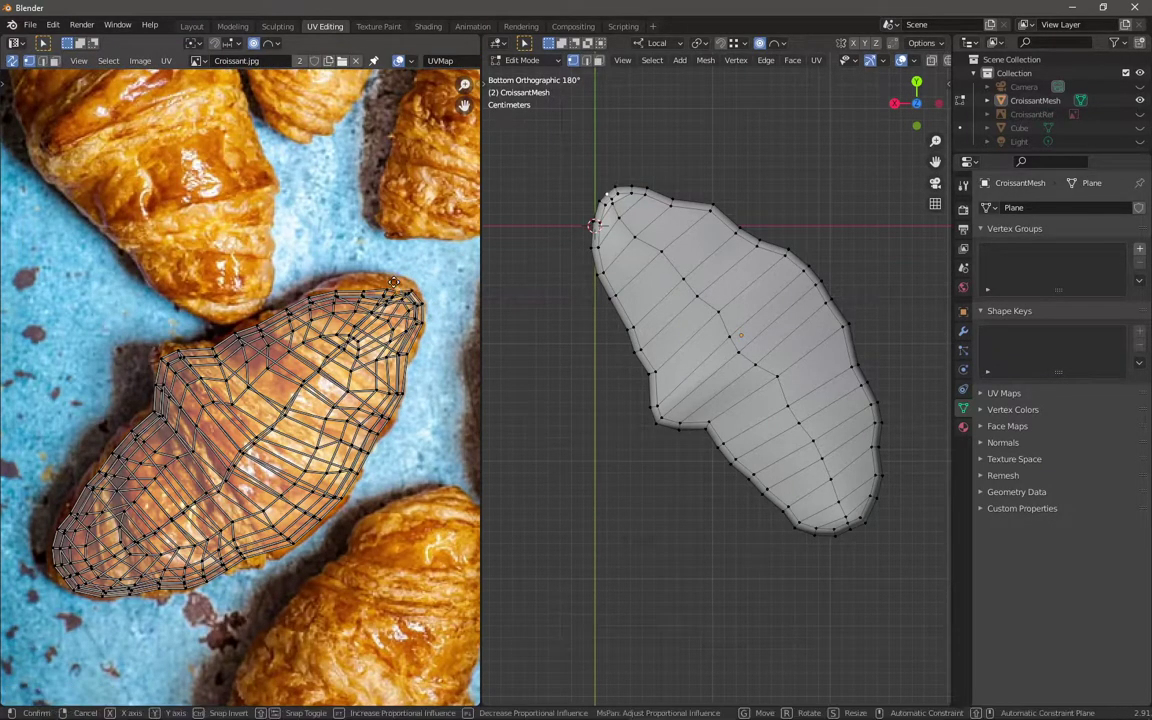
key("g")
left_click(391, 281)
left_click(383, 288)
key("g")
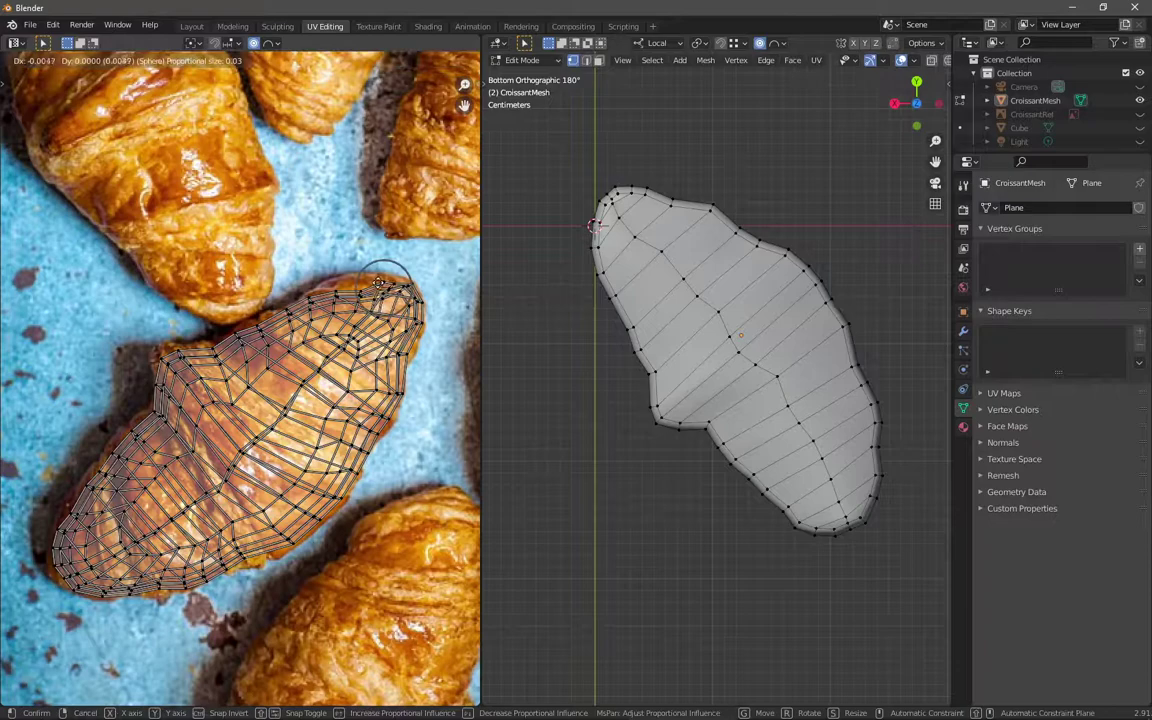
left_click(380, 279)
Step: Raise the remaining UV vertices along the island's upper edge beside the tip to meet the croissant's outline
left_click(356, 283)
key("g")
left_click(355, 279)
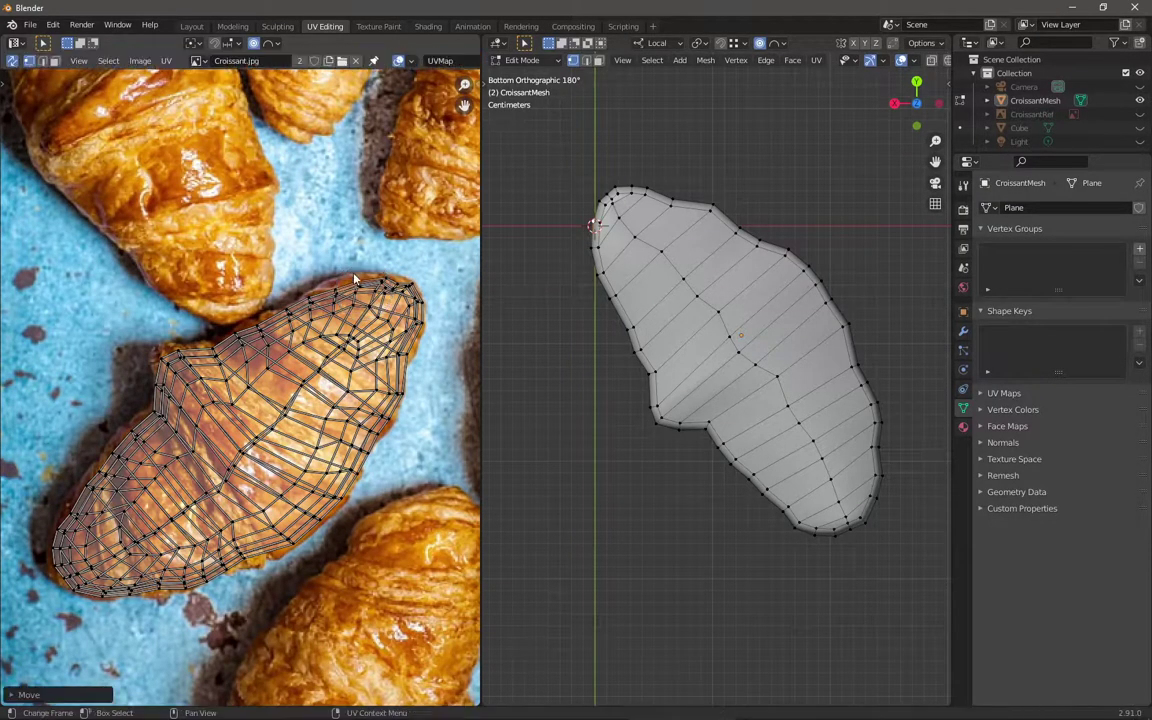
left_click(338, 287)
key("g")
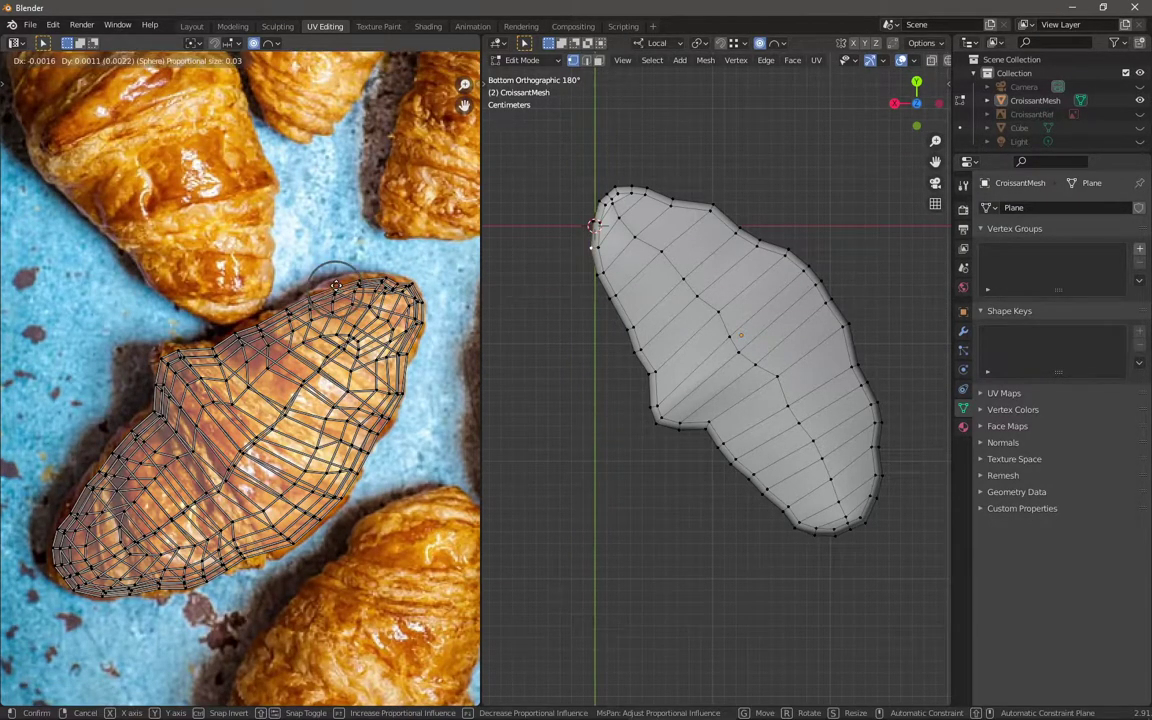
left_click(336, 285)
Step: Leave Edit Mode, turn the 3D view to see the croissant from the side and switch it to Material Preview shading
key("Tab")
middle_click_drag(681, 333, 865, 517)
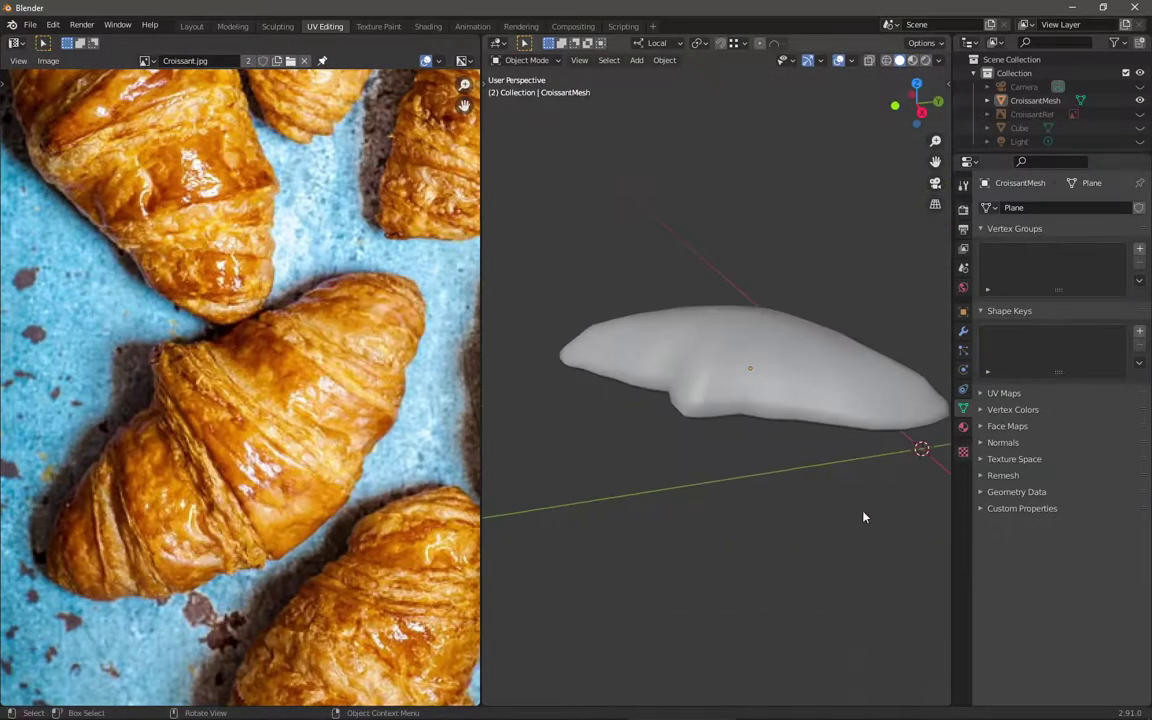
left_click(922, 62)
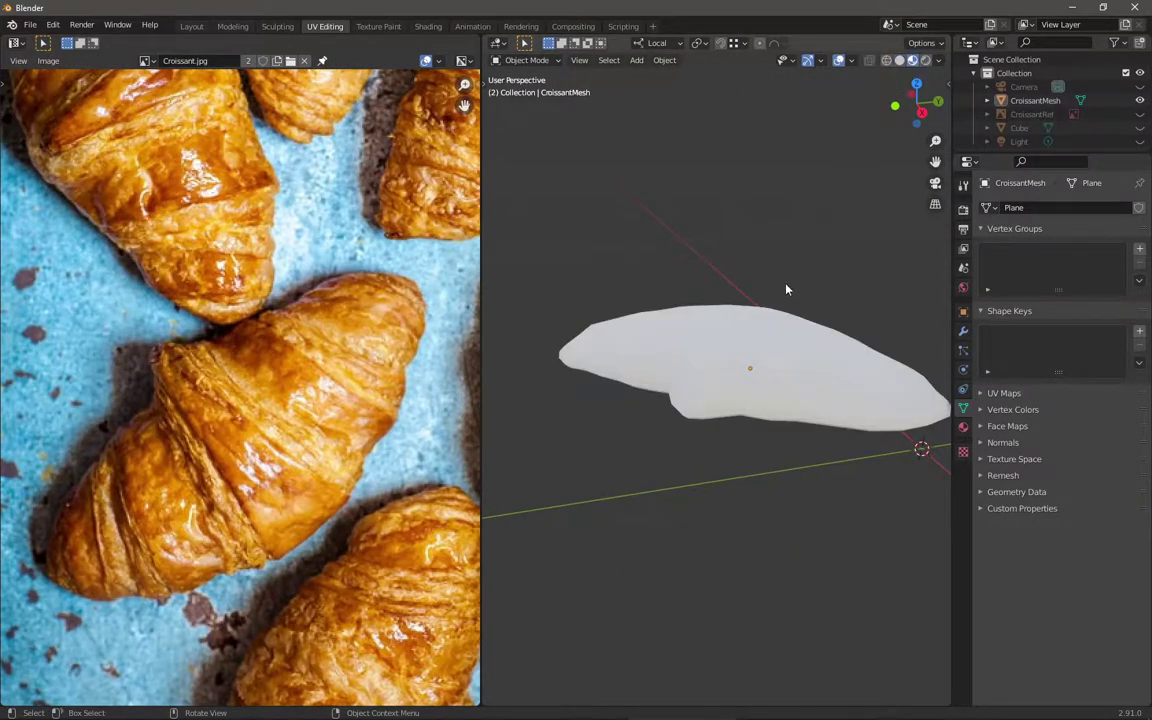
Step: Create a new material for CroissantMesh and assign an Image Texture to its Base Color
left_click(964, 428)
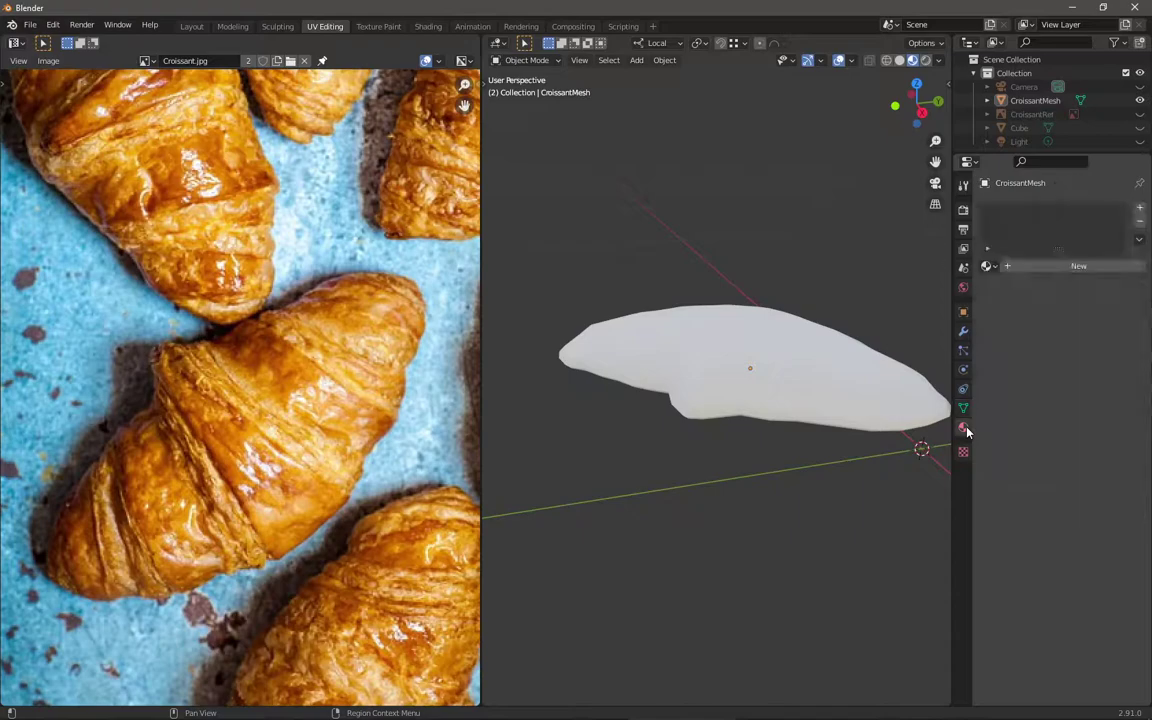
left_click(1034, 267)
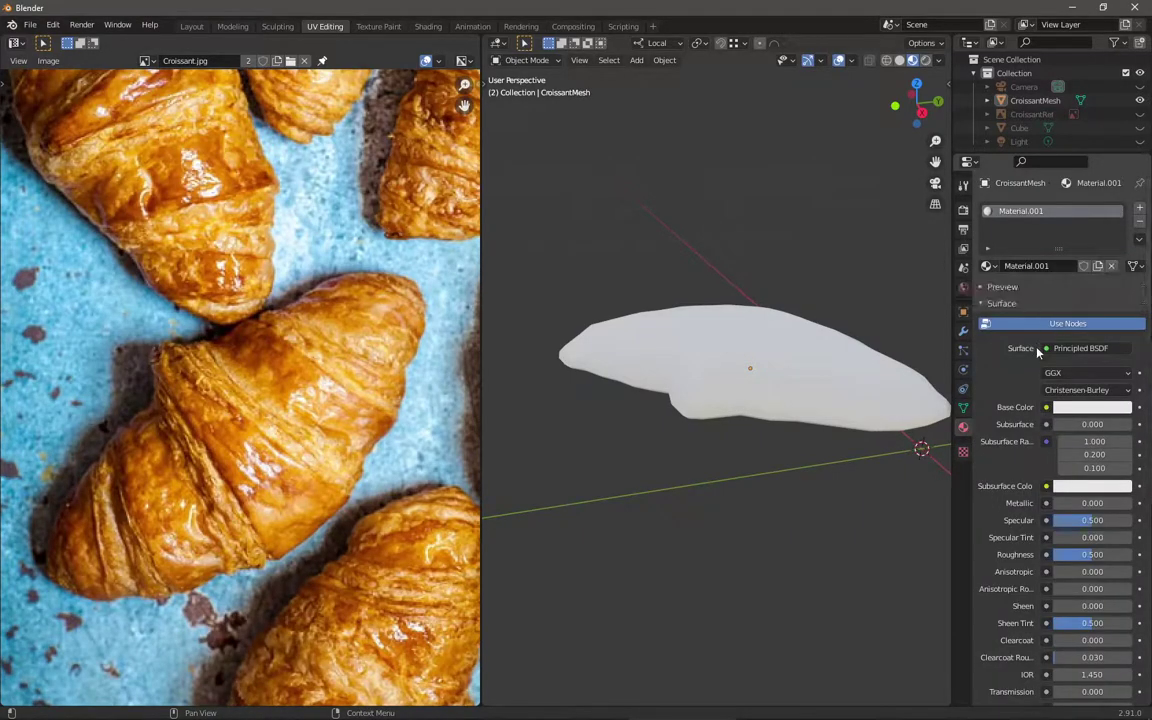
left_click(1046, 408)
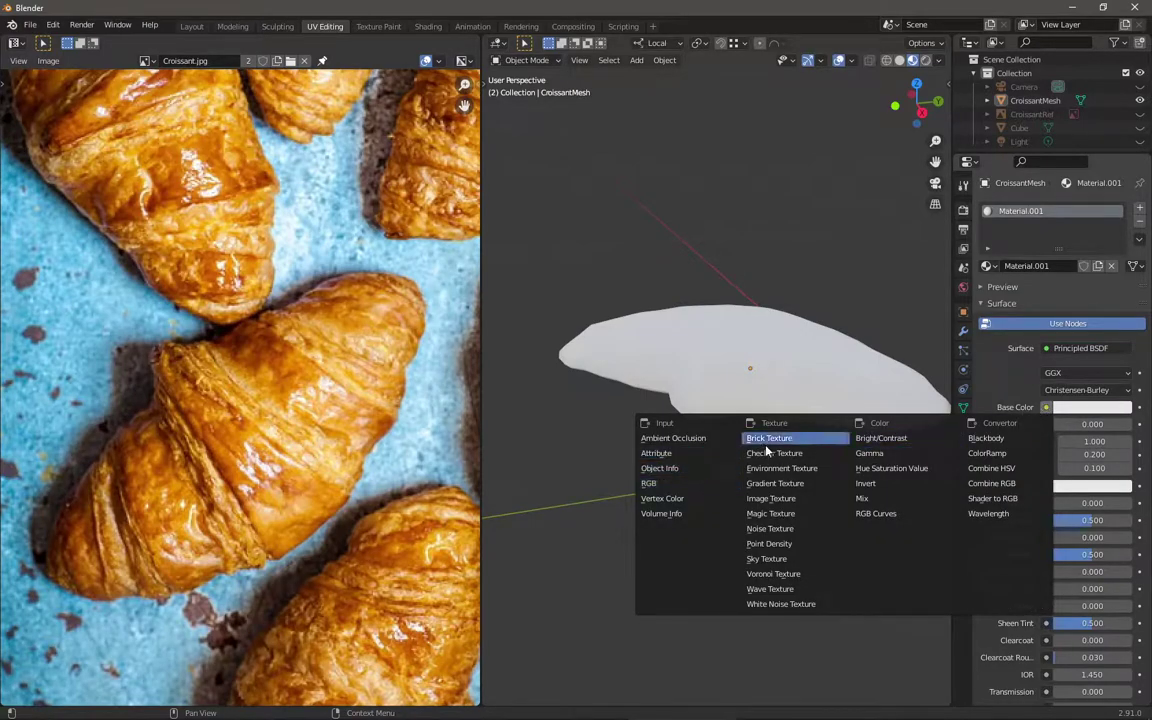
left_click(772, 498)
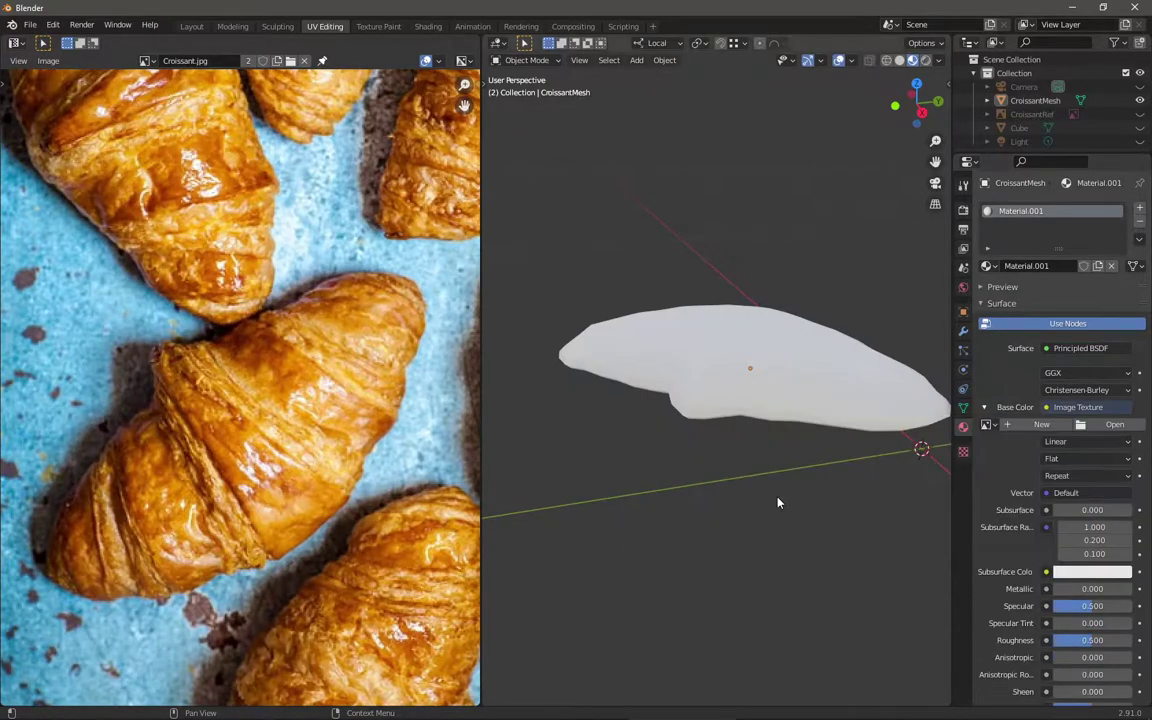
Step: Use Croissant.jpg as the image for the material's Base Color texture and turn the view to see the textured croissant
left_click(988, 424)
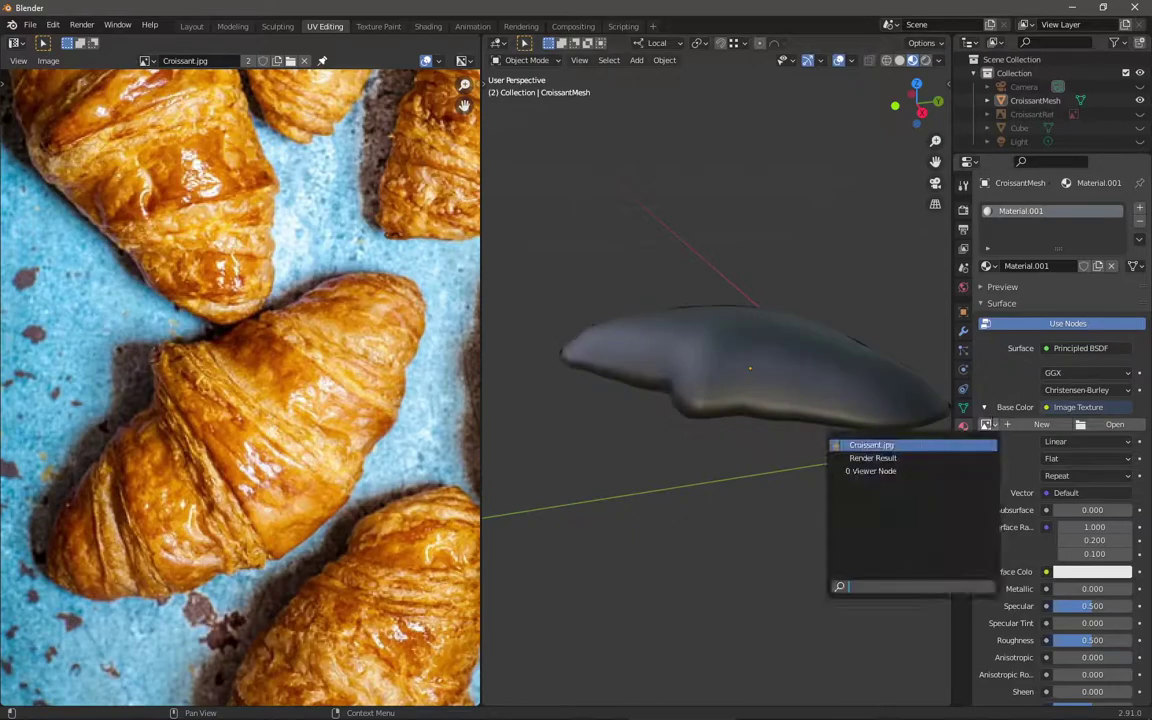
left_click(1028, 467)
left_click(992, 426)
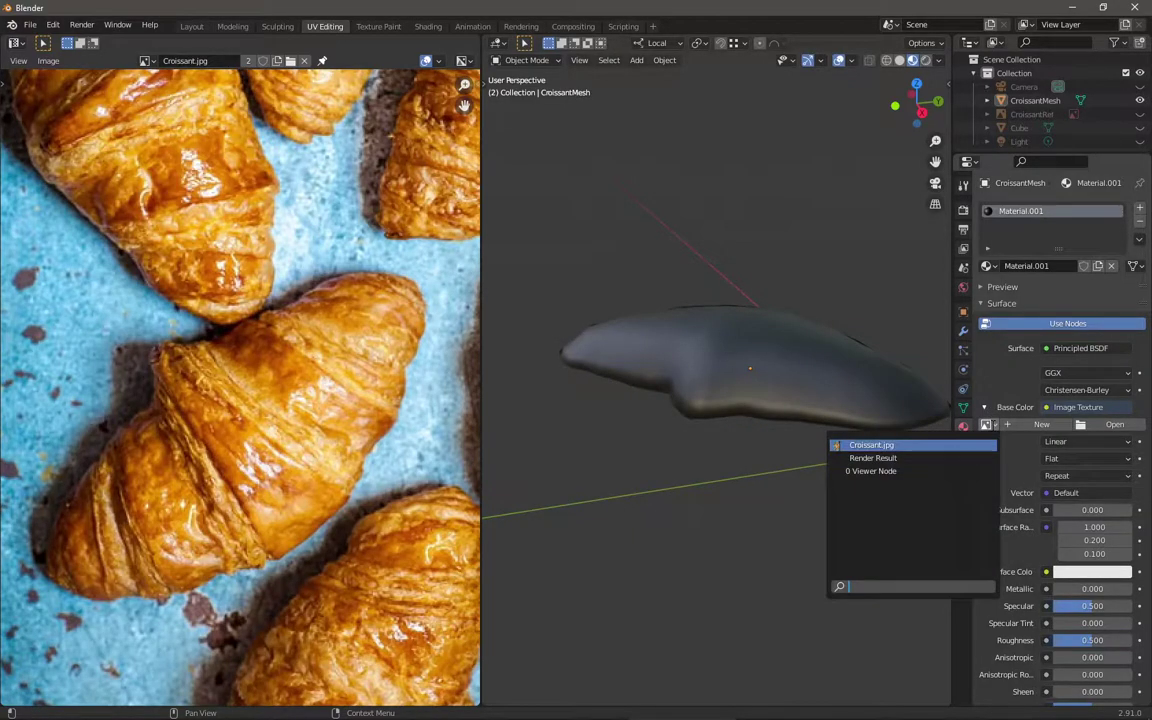
left_click(928, 447)
middle_click_drag(917, 458, 696, 382)
Step: Soften the croissant material's shine by setting Specular to 0.216 and Roughness to 0.603
scroll(1030, 507, "down", 3)
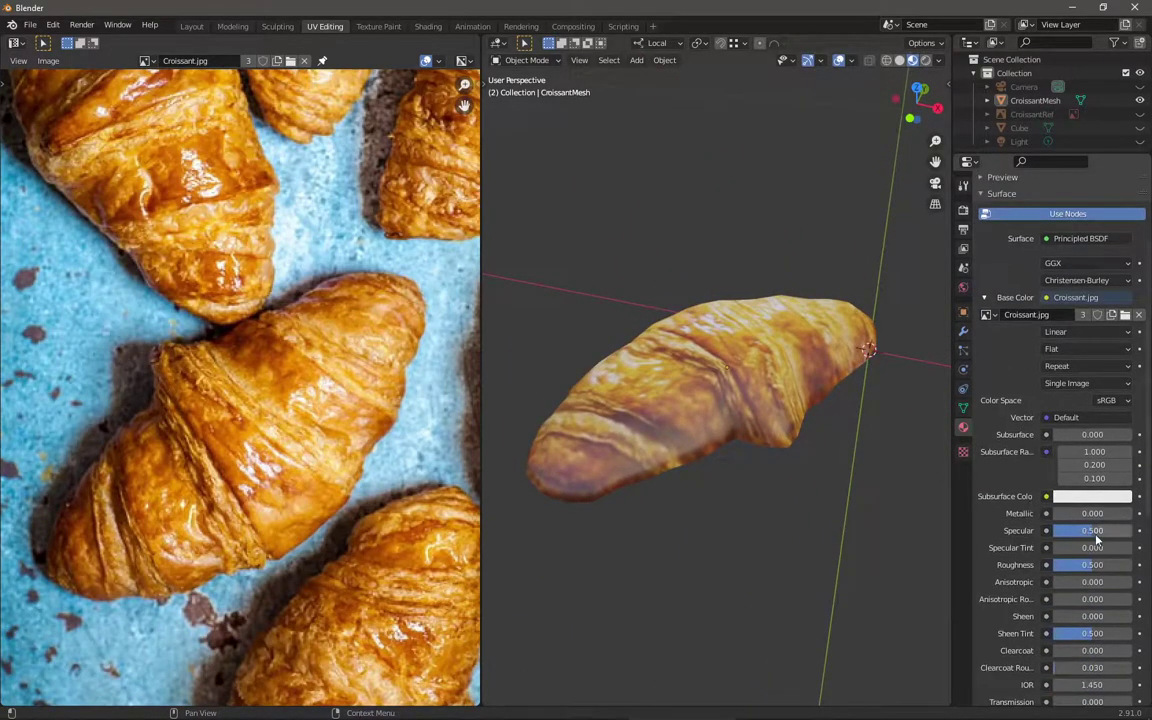
key("BackSpace")
middle_click_drag(590, 361, 650, 420)
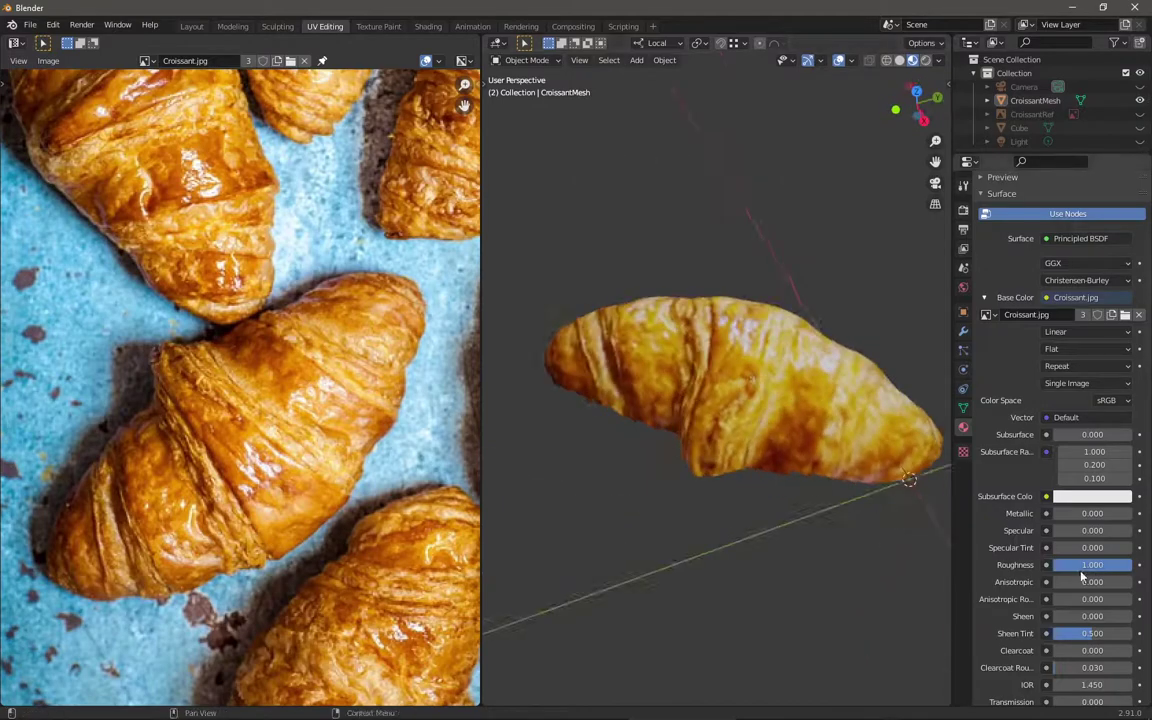
left_click_drag(1080, 530, 1067, 565)
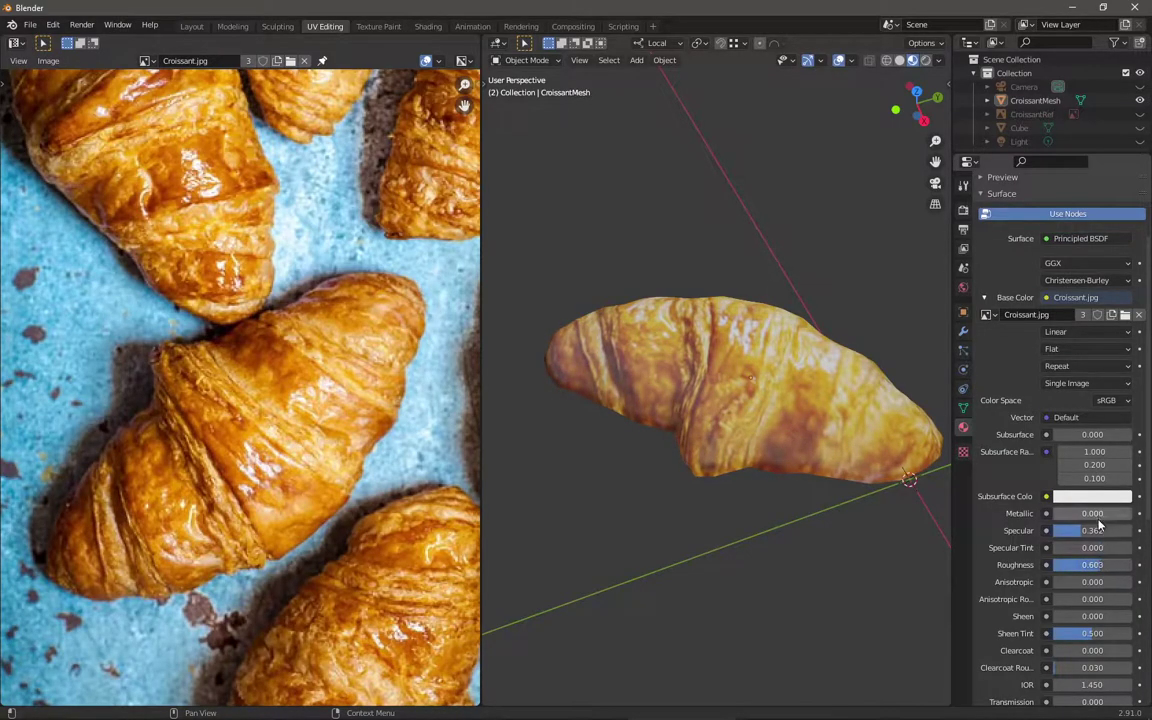
middle_click_drag(780, 440, 776, 563)
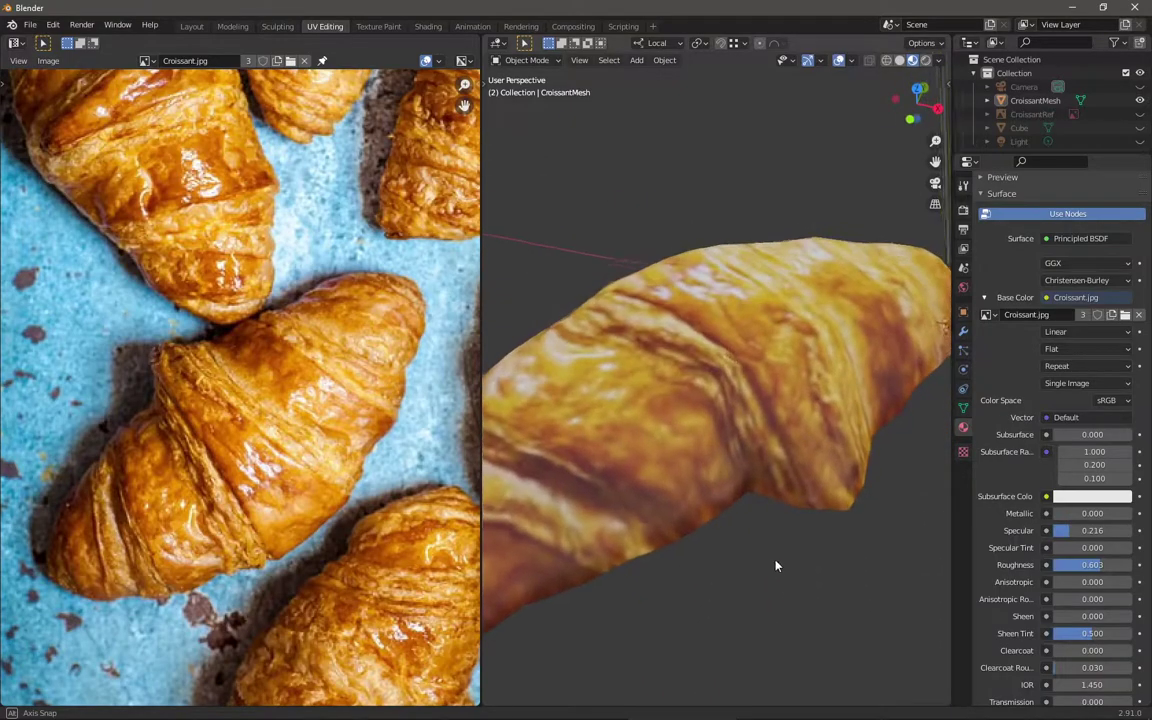
Step: Examine in Edit Mode with face selection how a mesh face corresponds to its place on the croissant photo, then return to Object Mode
key("Tab")
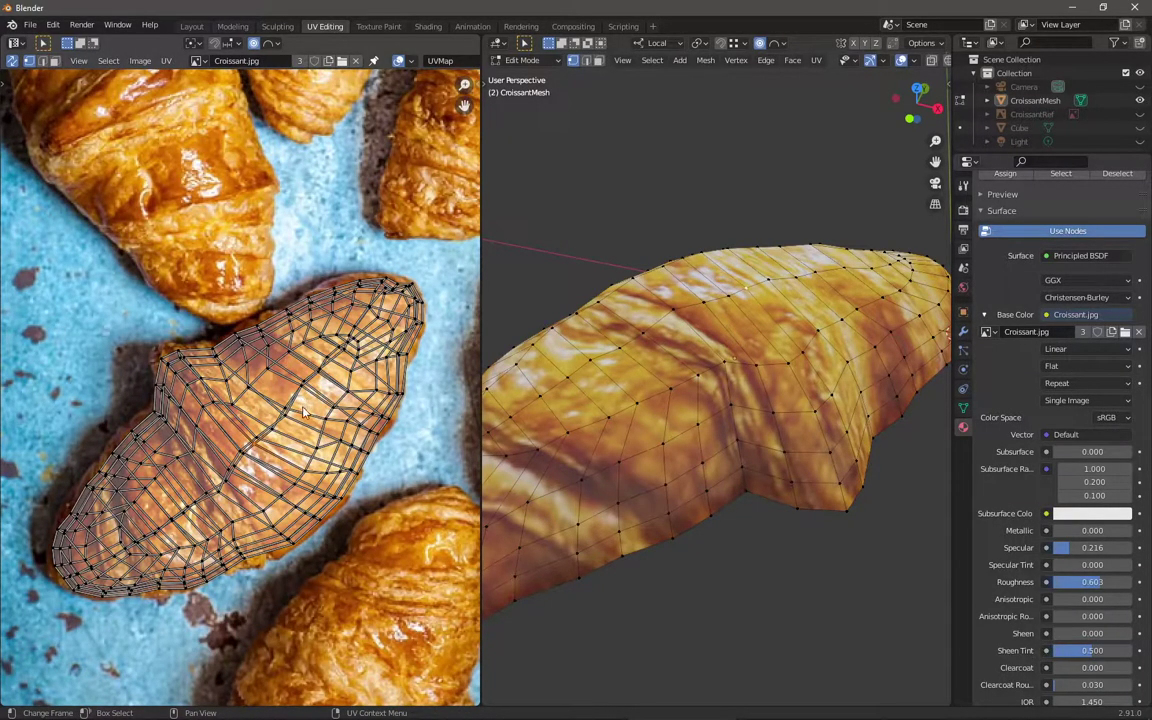
key("Tab")
key("Tab")
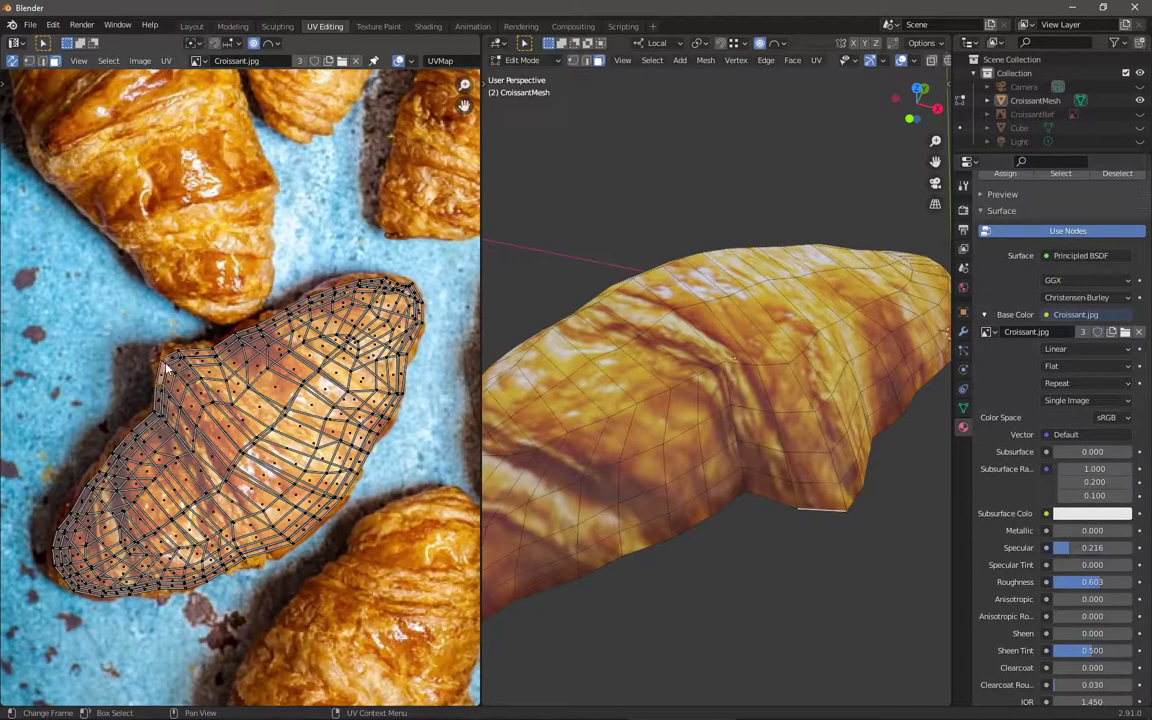
scroll(249, 458, "up", 4)
scroll(243, 510, "up", 1)
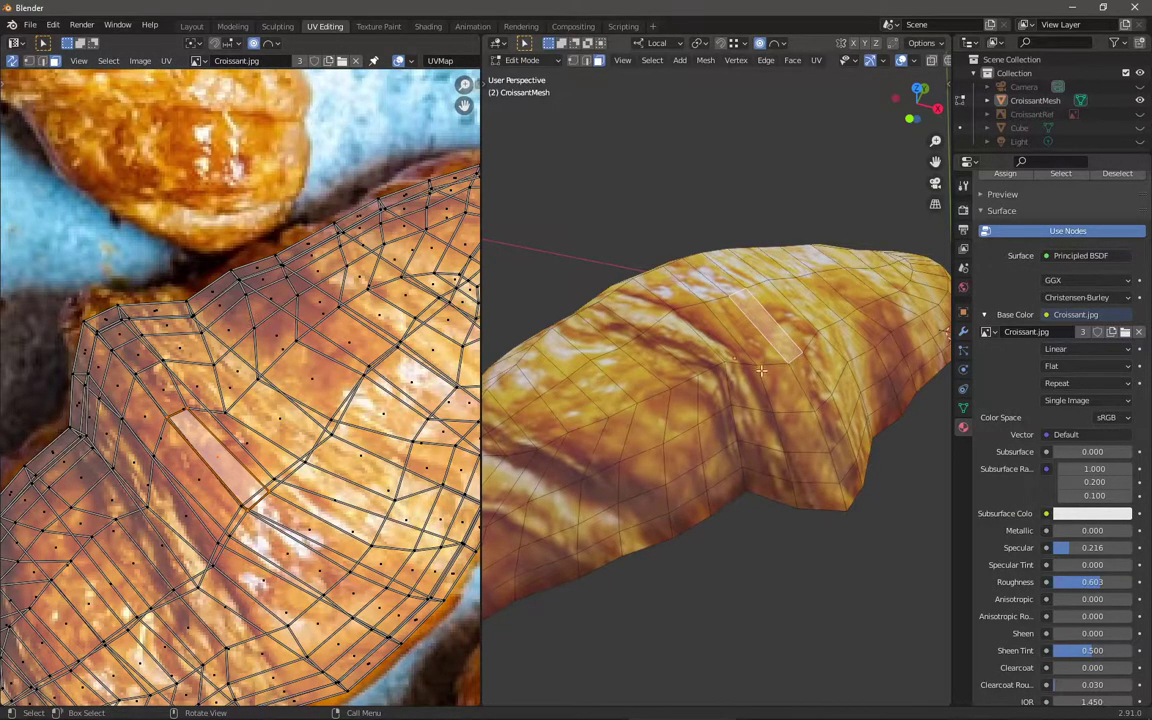
key("Tab")
Step: Maximize the 3D view and select the textured croissant
scroll(278, 100, "down", 5)
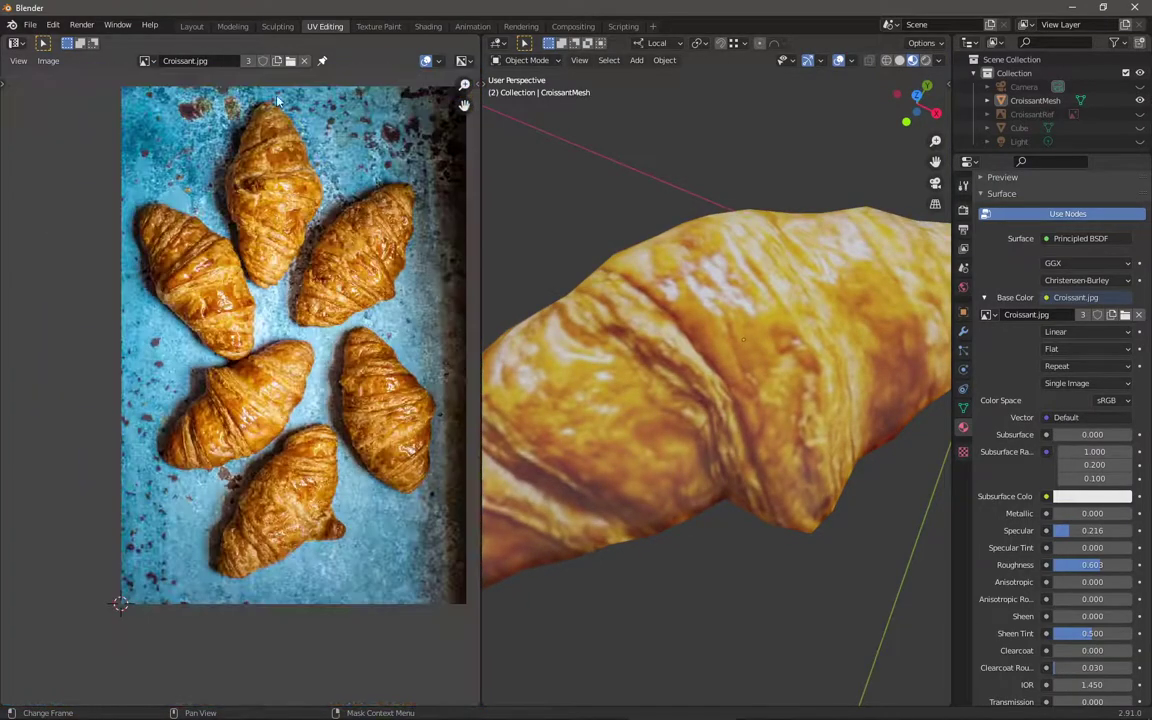
scroll(692, 325, "down", 6)
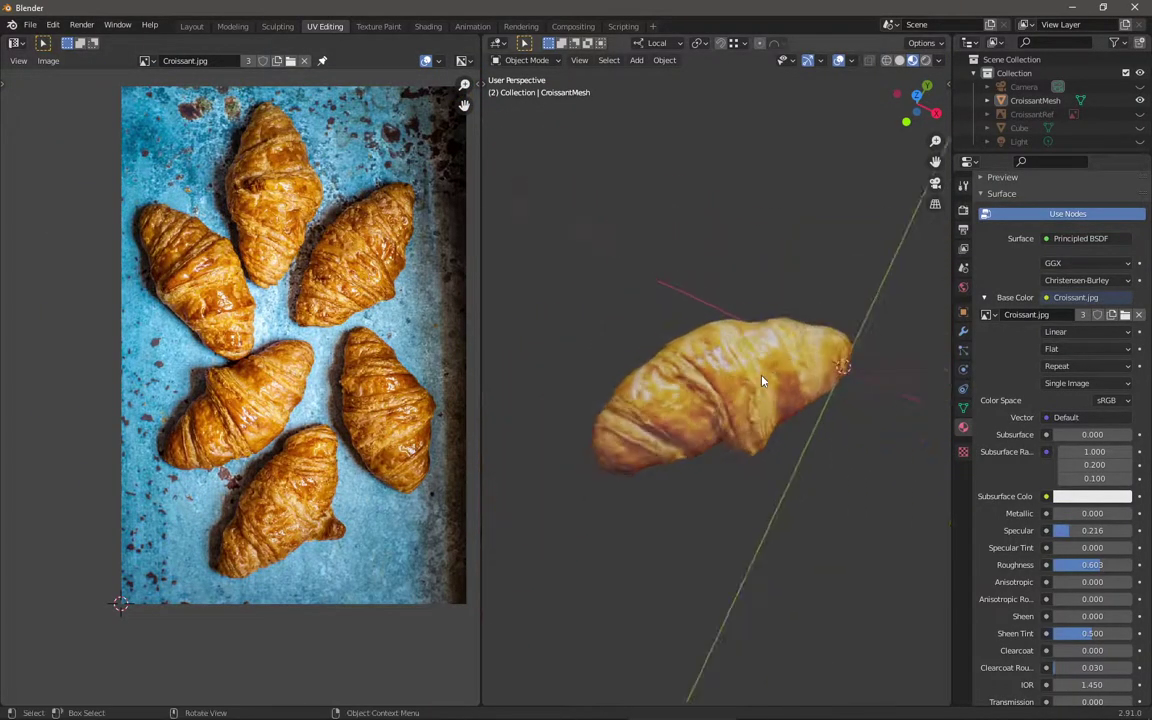
middle_click_drag(685, 337, 727, 437)
key("ctrl+space")
left_click(748, 478)
scroll(662, 478, "up", 3)
scroll(662, 478, "down", 3)
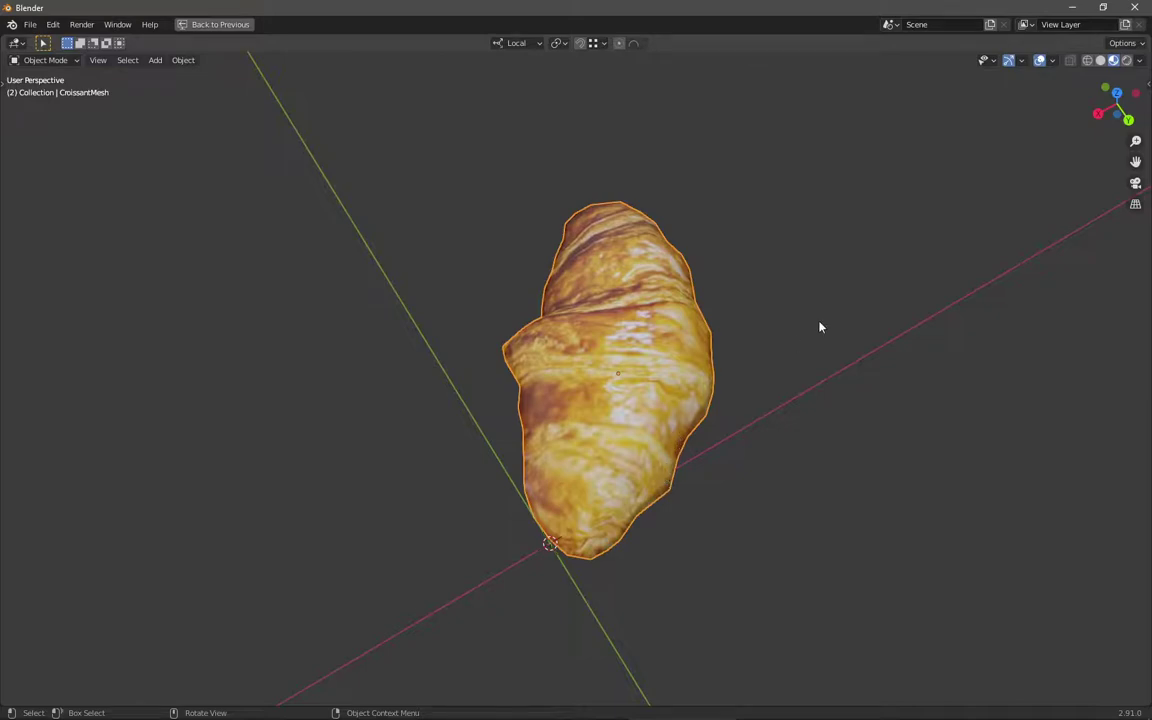
Step: Duplicate the croissant and move the copy sideways along its local Y axis, clear of the original
key("shift+d")
right_click(751, 378)
key("g")
key("x")
key("x")
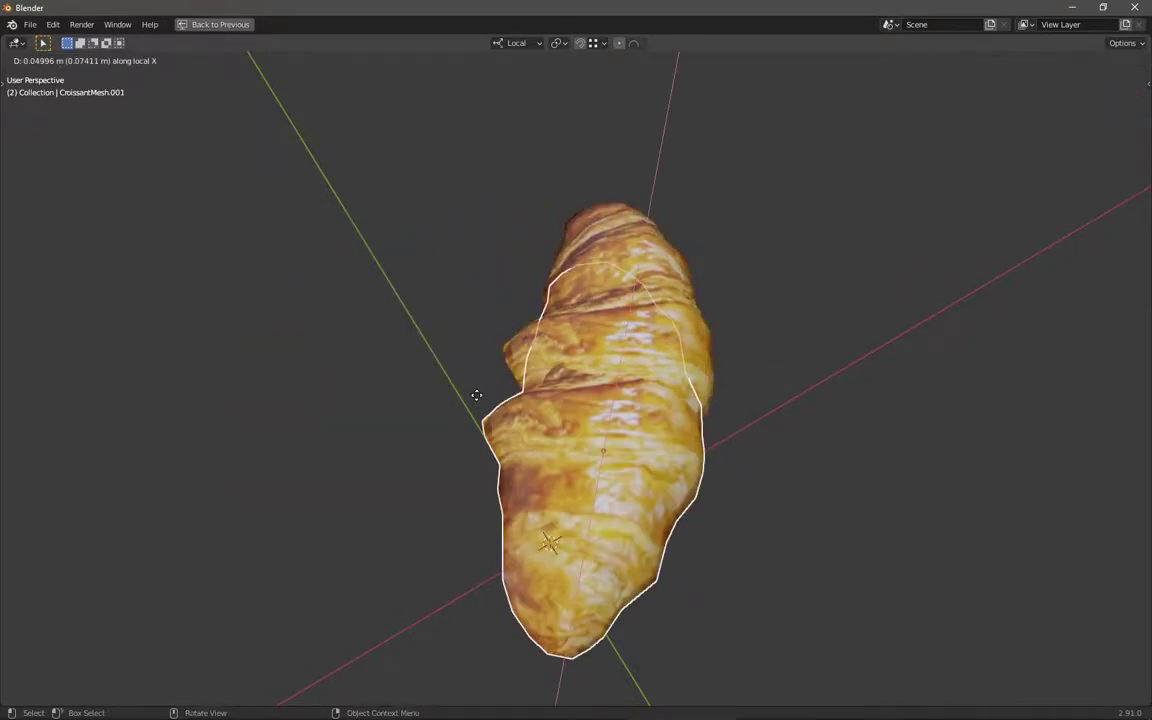
key("y")
key("y")
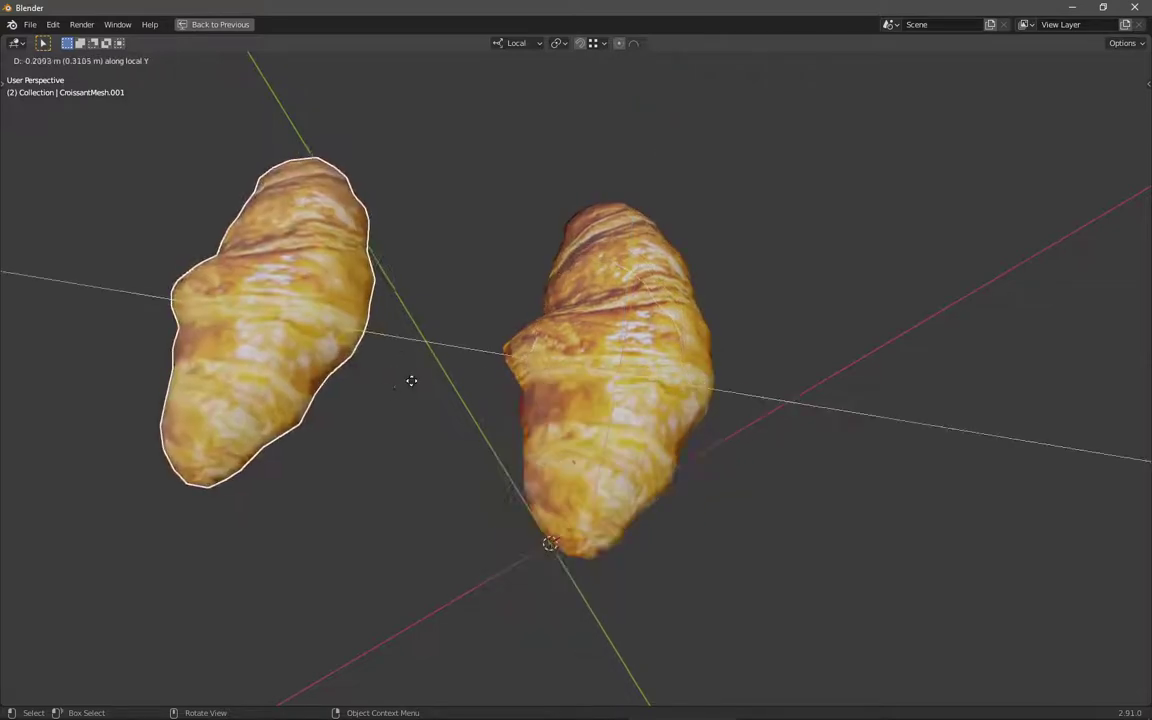
left_click(491, 373)
Step: Repeat the duplicate-and-move operation several times to make an evenly spaced row of croissants
key("shift+r")
key("shift+r")
key("shift+r")
scroll(530, 362, "down", 6)
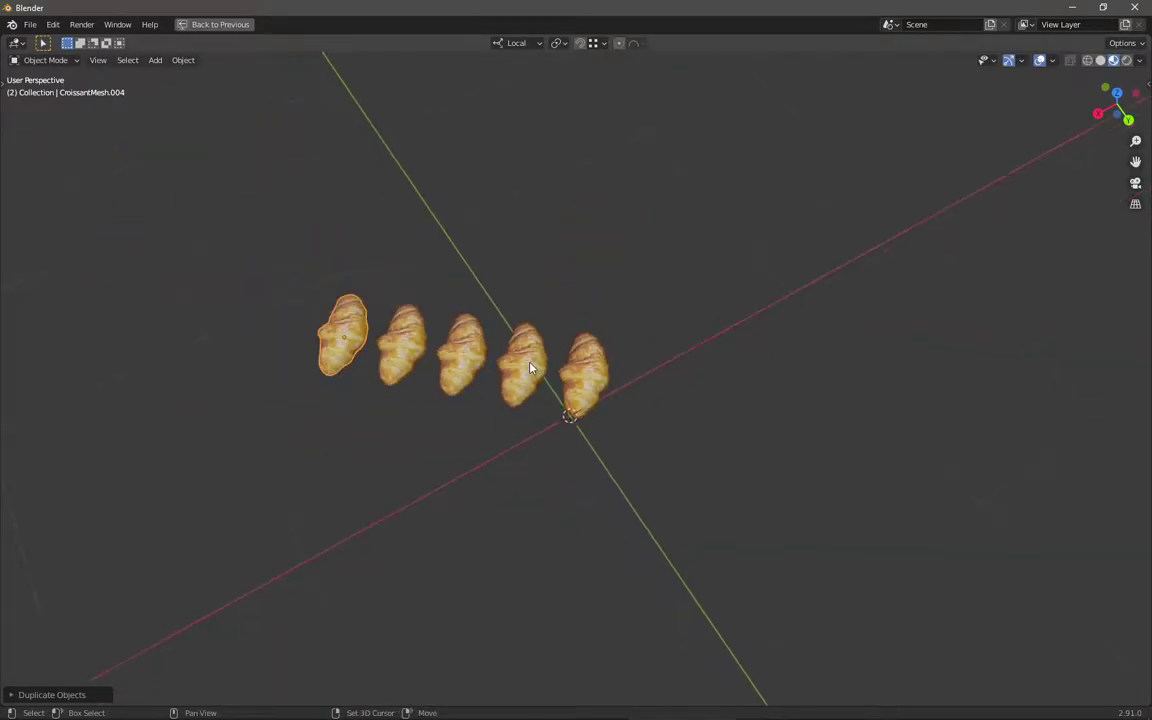
key("shift+r")
key("shift+r")
key("shift+r")
key("shift+r")
key("shift+r")
Step: Undo all the croissant duplications until only the original mesh is left
middle_click_drag(512, 456, 797, 501, "shift")
key("ctrl+z")
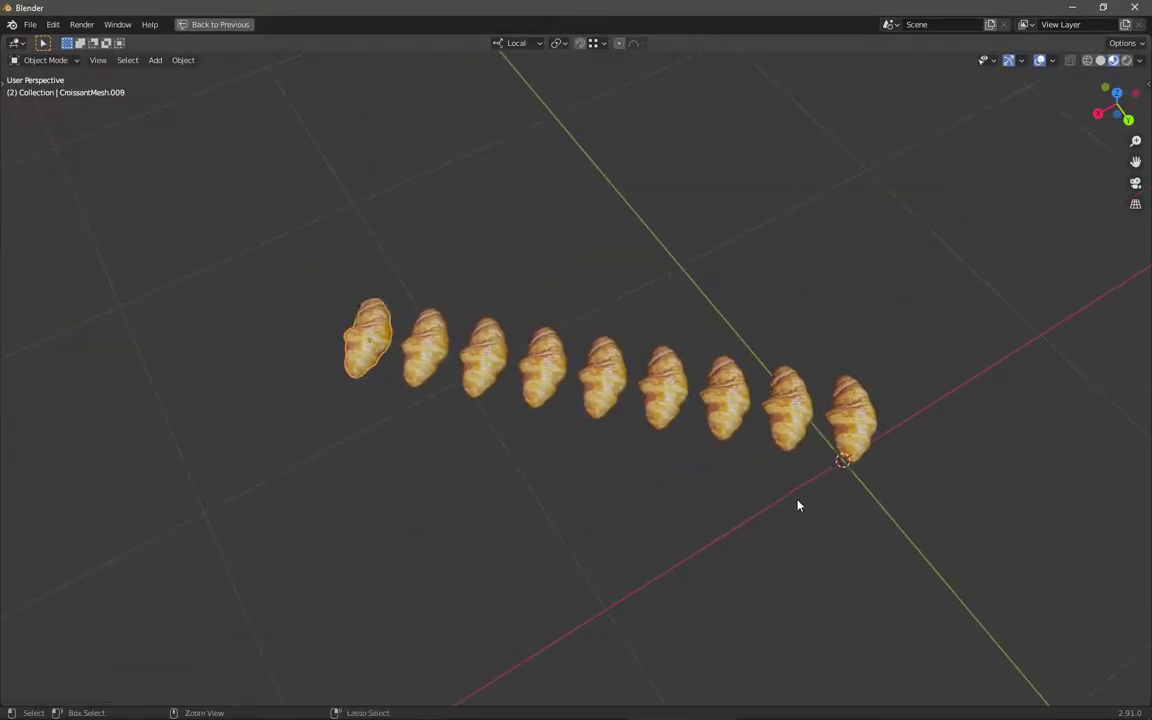
key("ctrl+z")
key("ctrl+z")
key("ctrl+z")
key("ctrl+z")
key("ctrl+z")
key("ctrl+z")
key("ctrl+z")
key("ctrl+z")
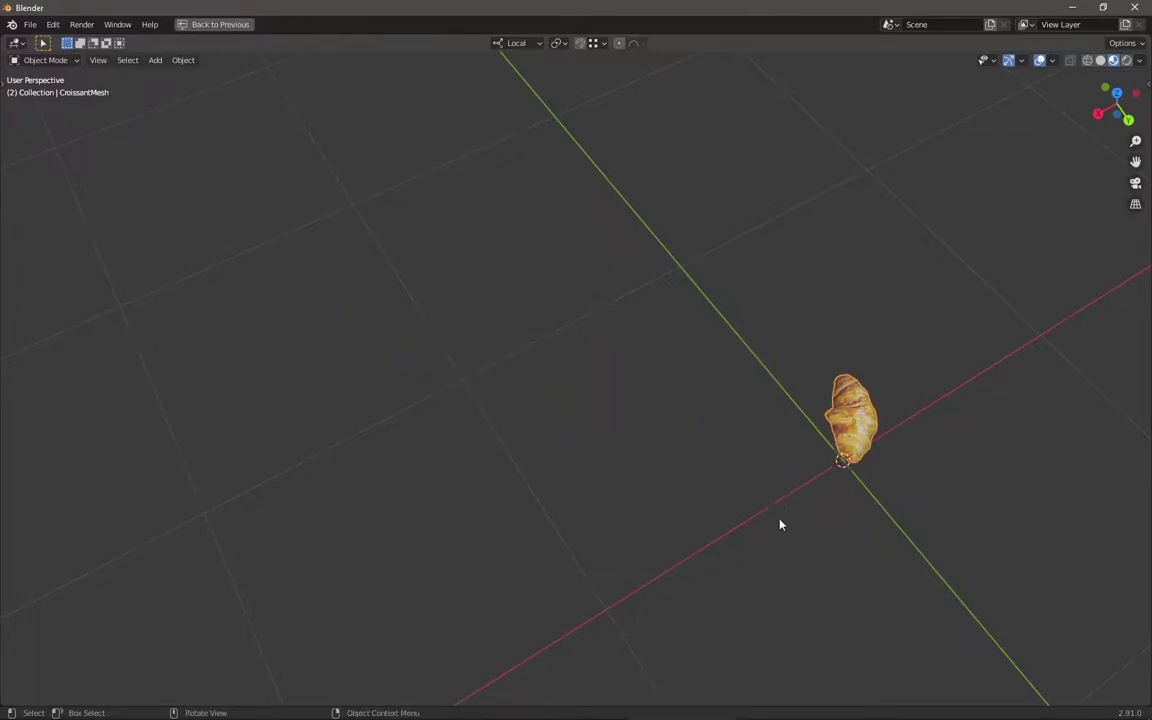
middle_click_drag(781, 525, 638, 458)
scroll(604, 504, "up", 4)
key("Tab")
key("Tab")
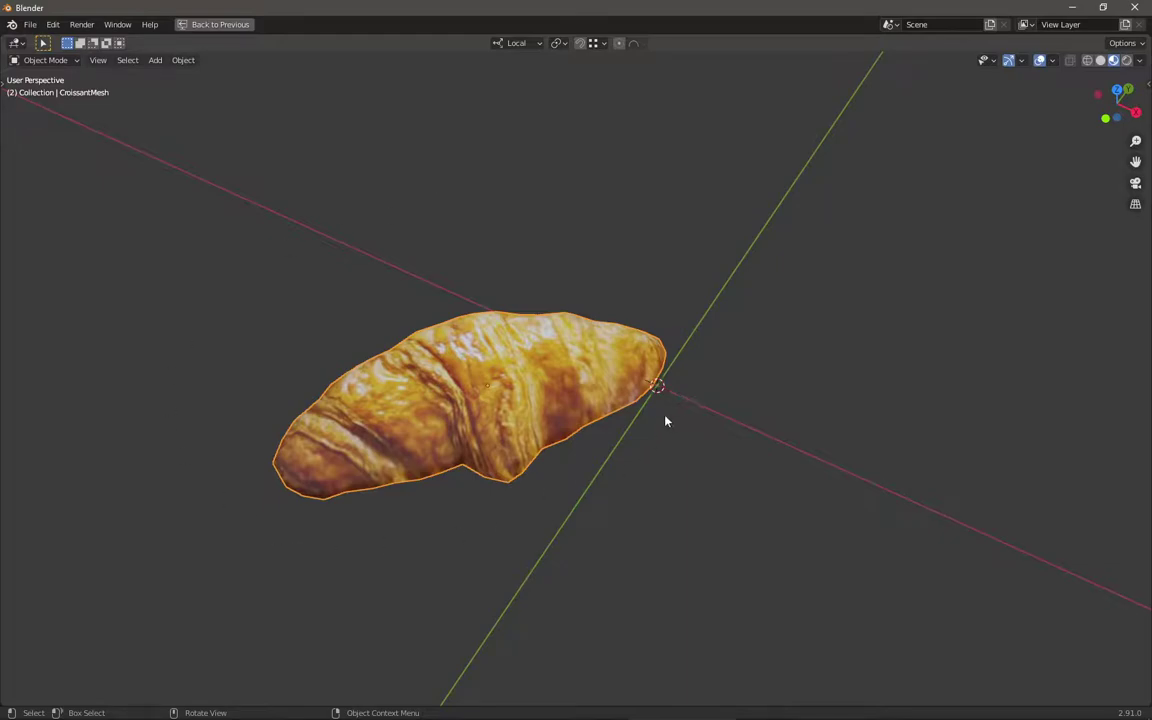
key("ctrl+space")
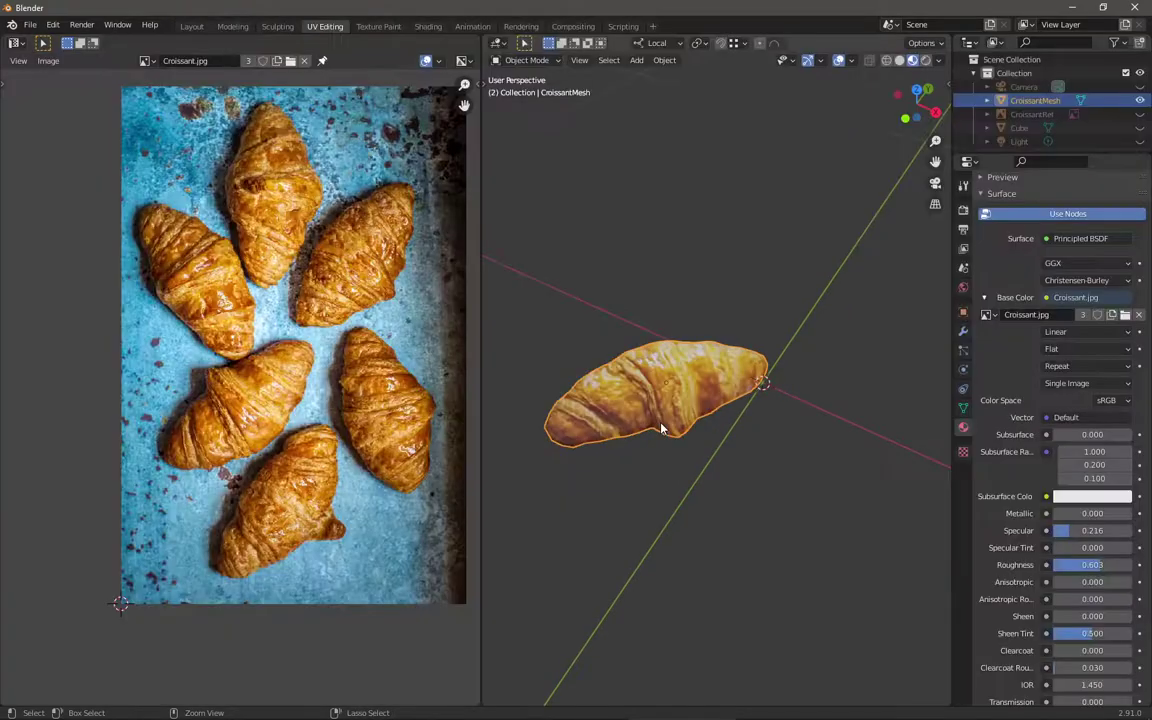
key("ctrl+space")
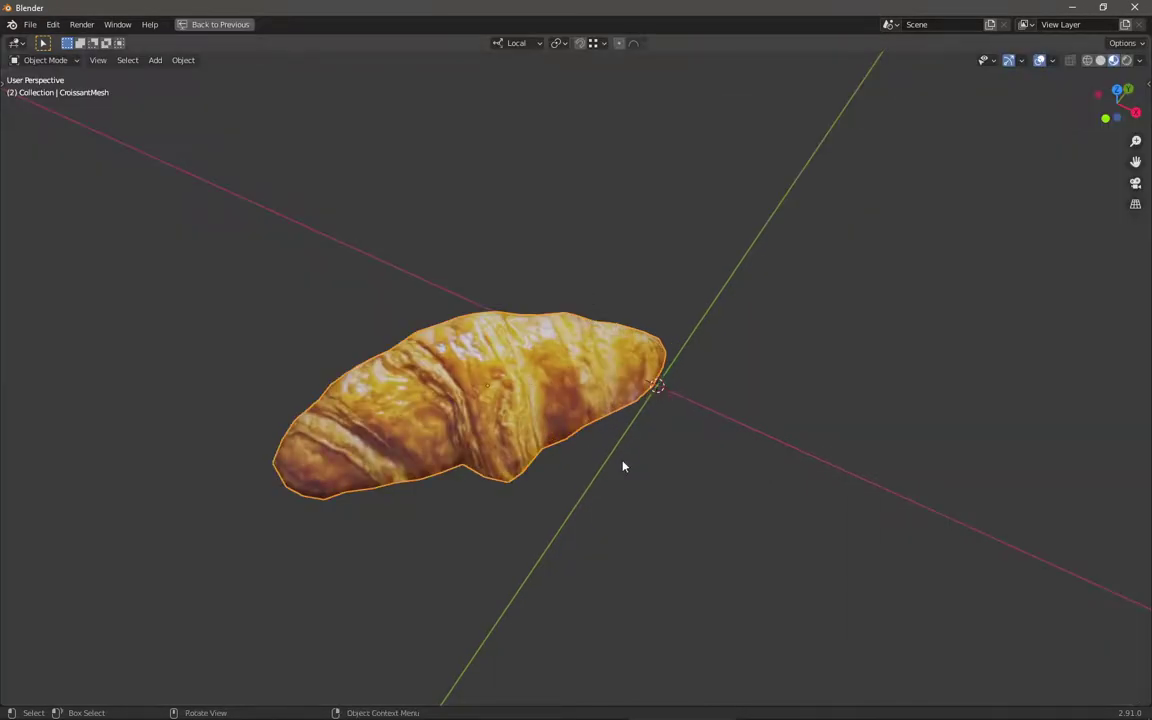
key("ctrl+space")
Step: Rename the finished croissant object as CroissantMesh1 and hide it
key("ctrl+space")
middle_click_drag(537, 520, 614, 391)
key("ctrl+space")
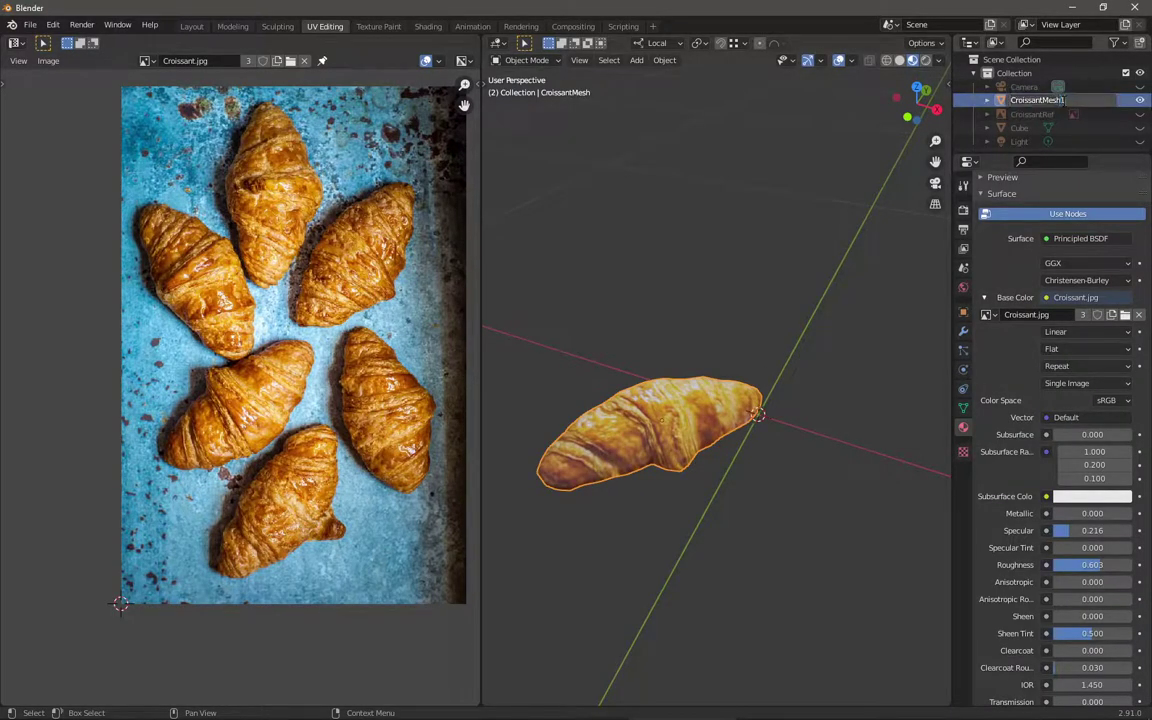
key("h")
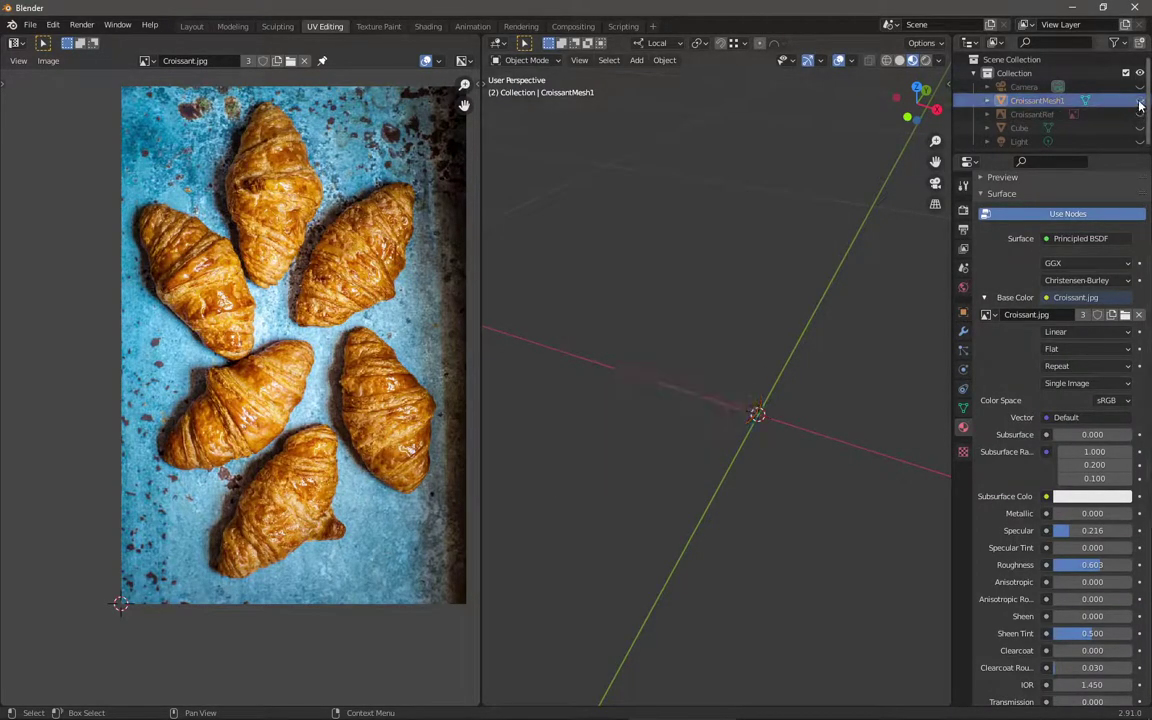
Step: Unhide the CroissantRef image in top view and reset its rotation to 0° on all three axes
middle_click_drag(800, 403, 925, 218, "alt")
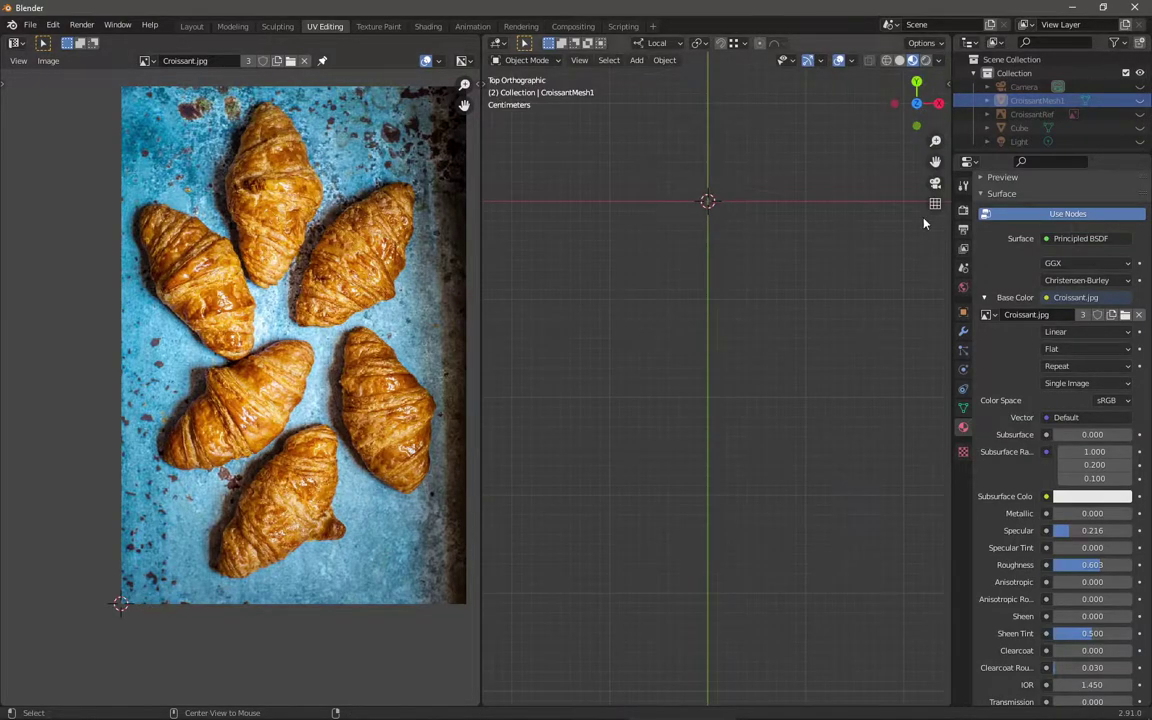
left_click(1140, 115)
scroll(658, 455, "down", 4)
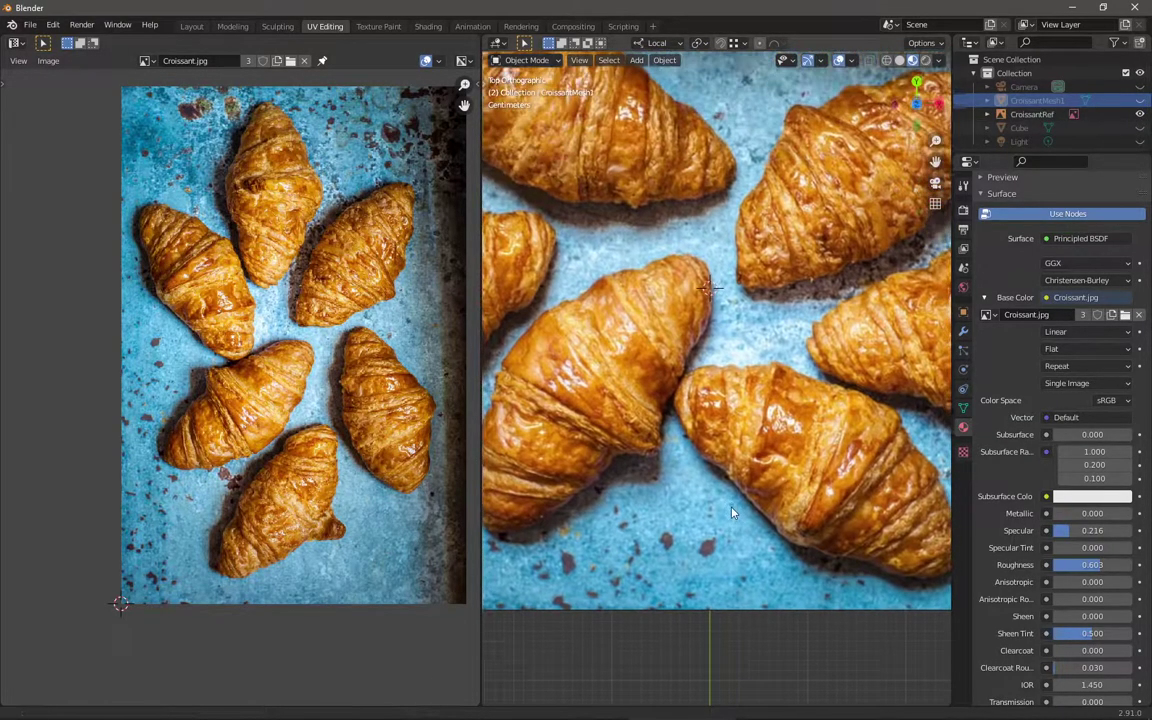
left_click(793, 256)
key("n")
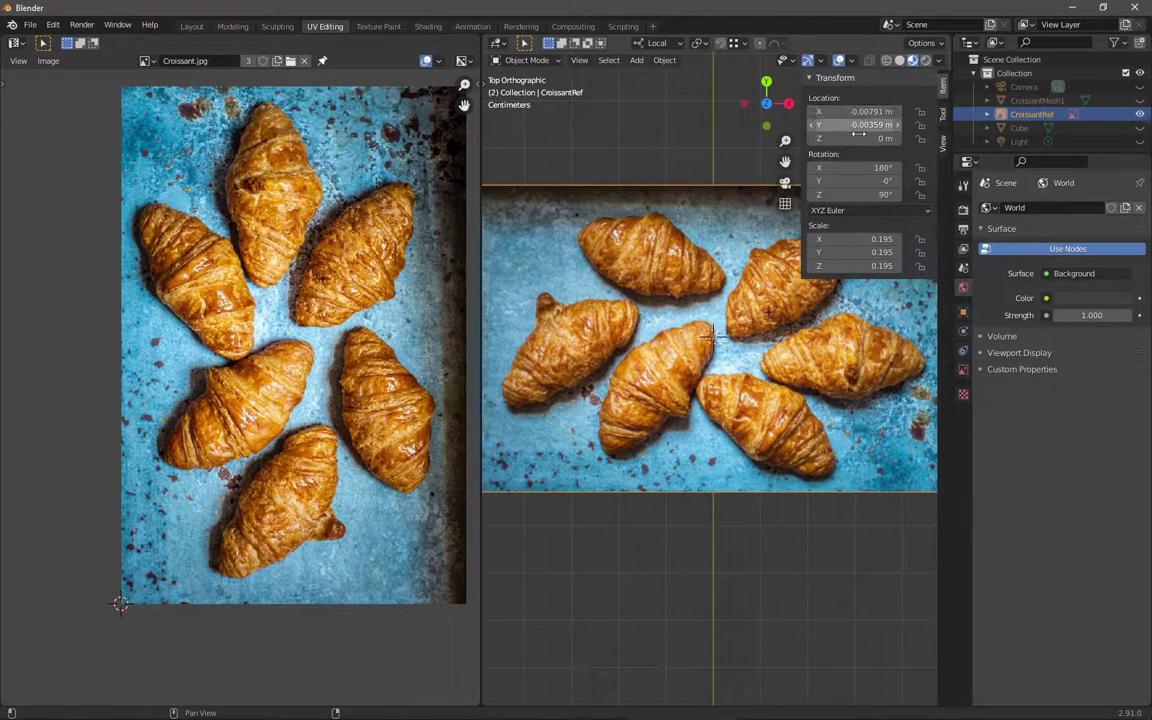
key("Return")
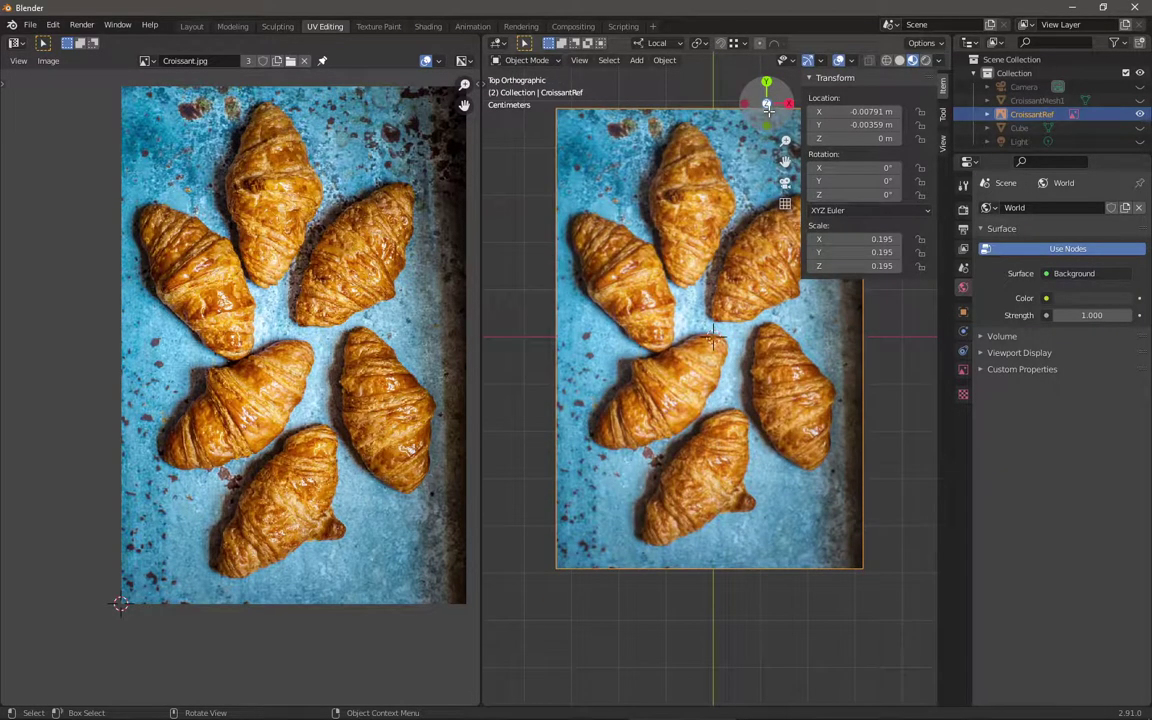
middle_click_drag(759, 482, 771, 518, "shift")
key("n")
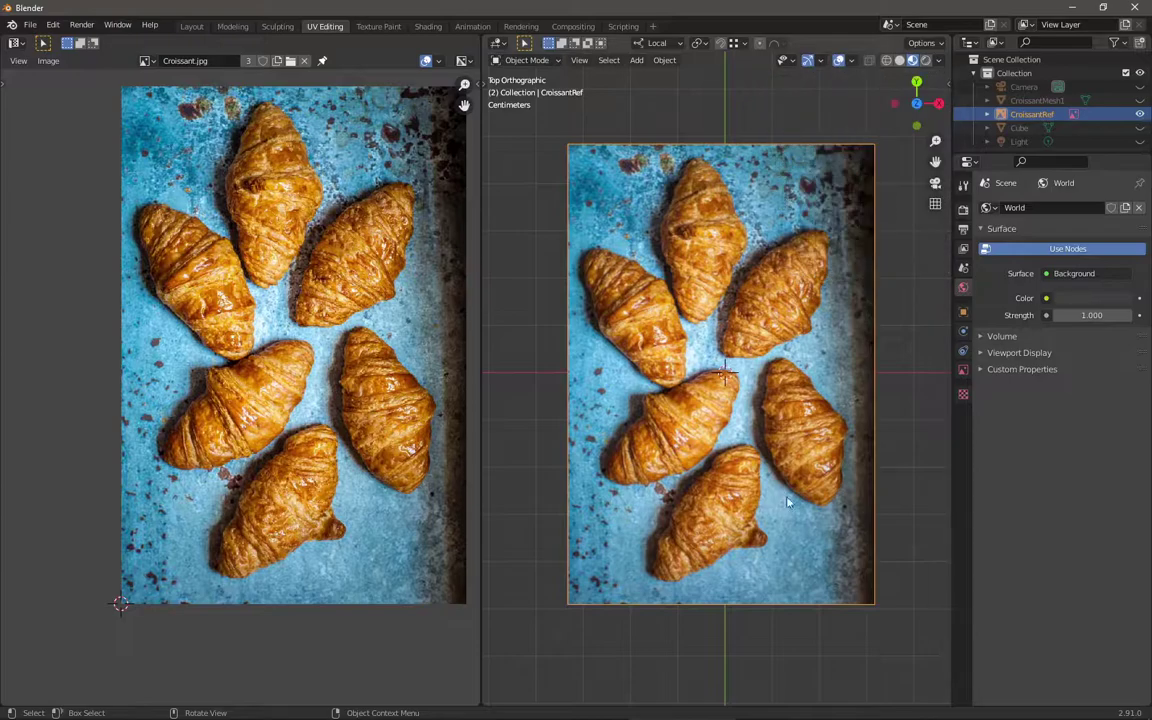
Step: Switch to the Layout workspace and add a mesh plane over the reference image in top view
left_click(191, 26)
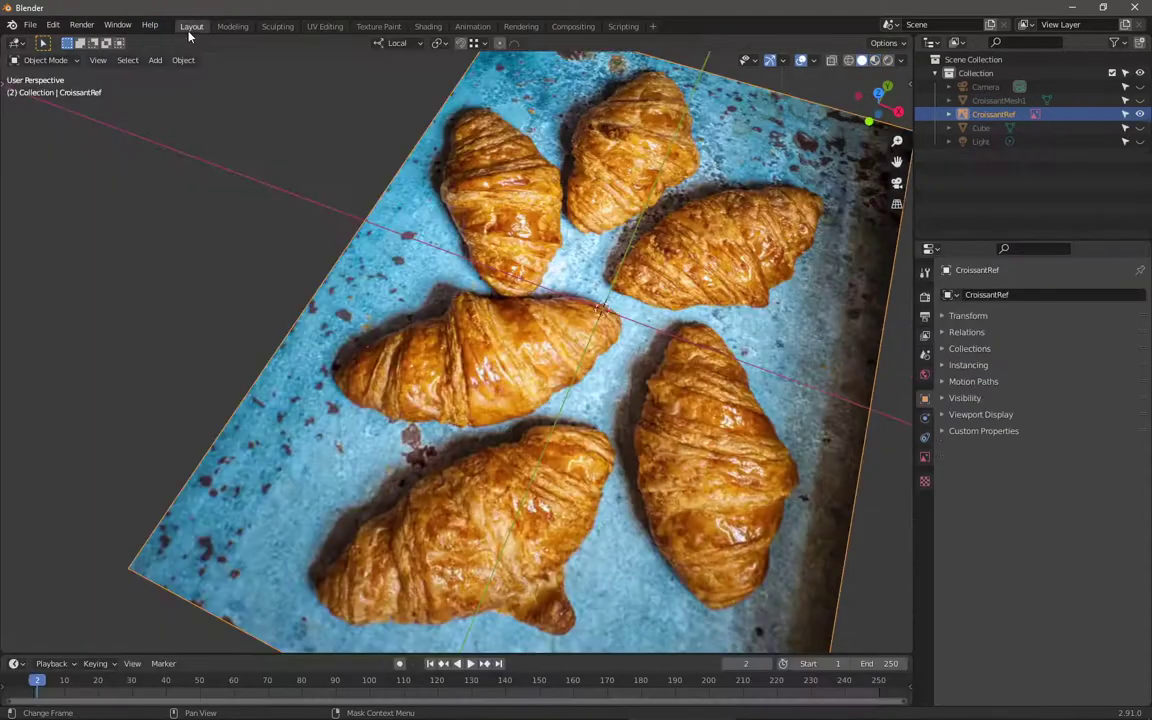
middle_click_drag(798, 378, 583, 225)
left_click_drag(583, 225, 559, 515, "alt")
middle_click_drag(497, 338, 545, 396, "shift")
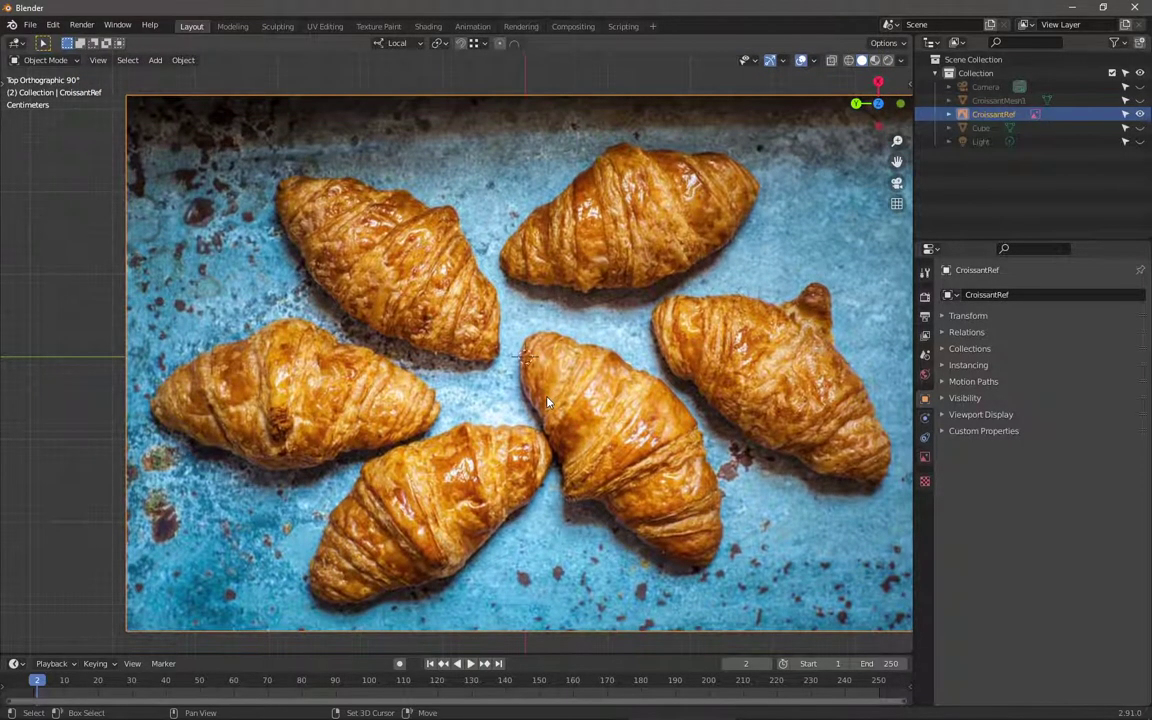
key("shift+a")
mouse_move(520, 247)
key("shift+a")
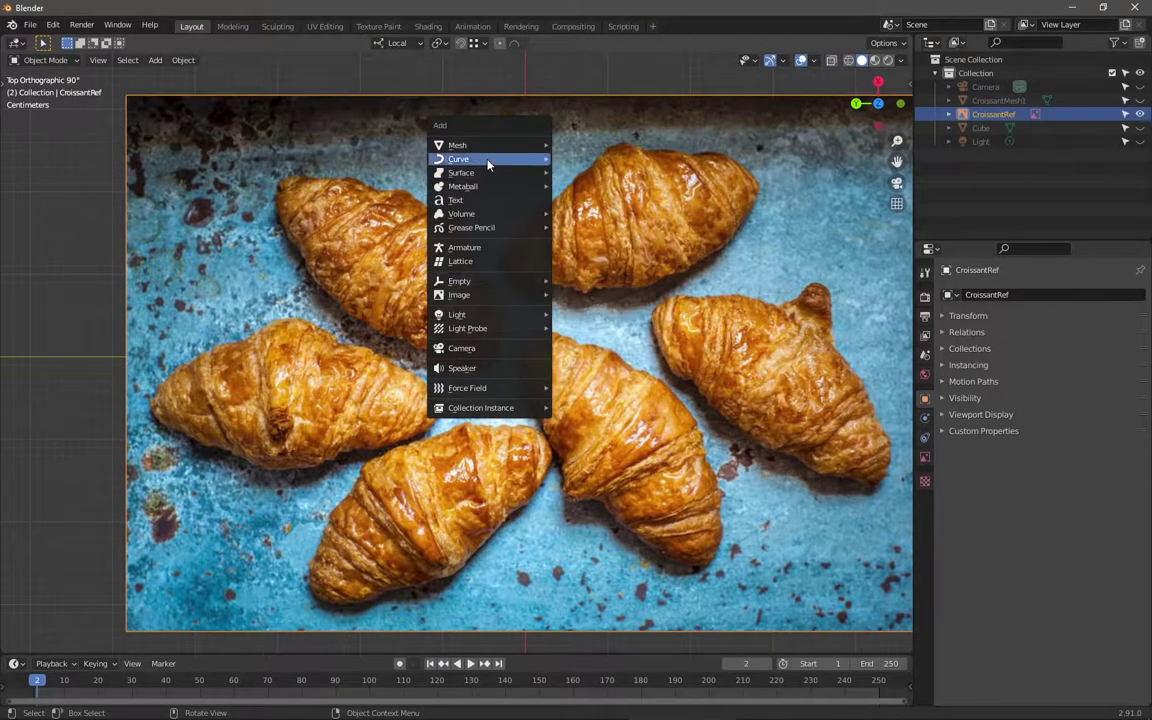
mouse_move(515, 147)
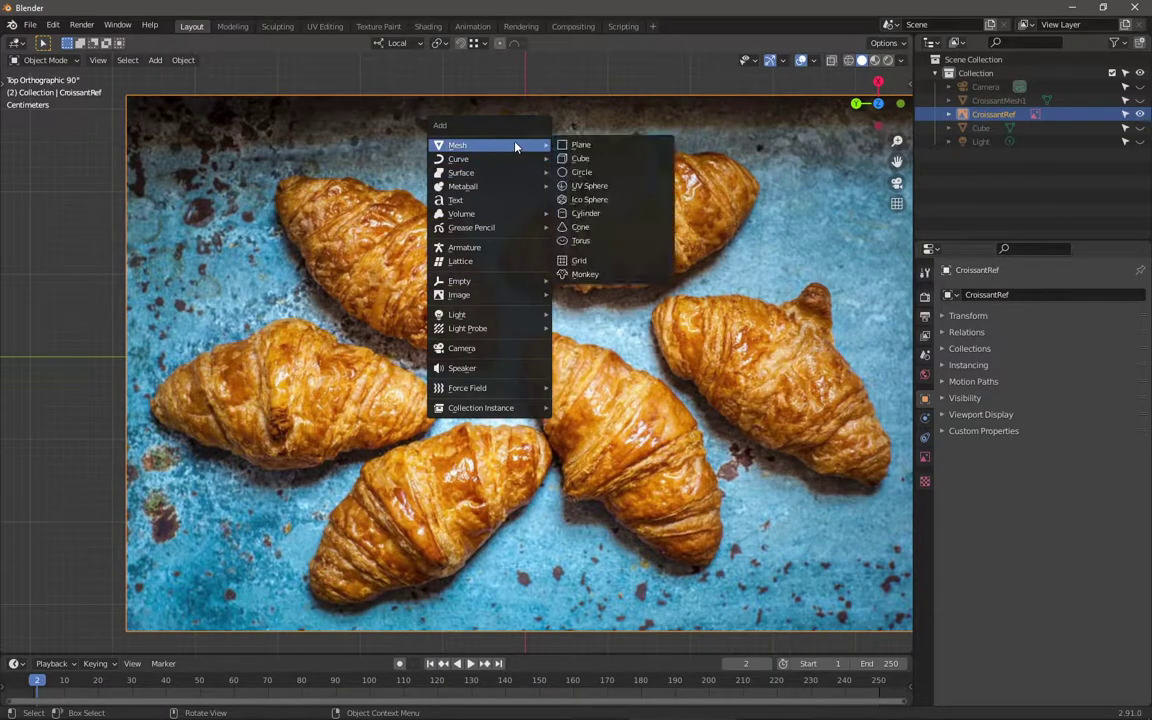
left_click(580, 145)
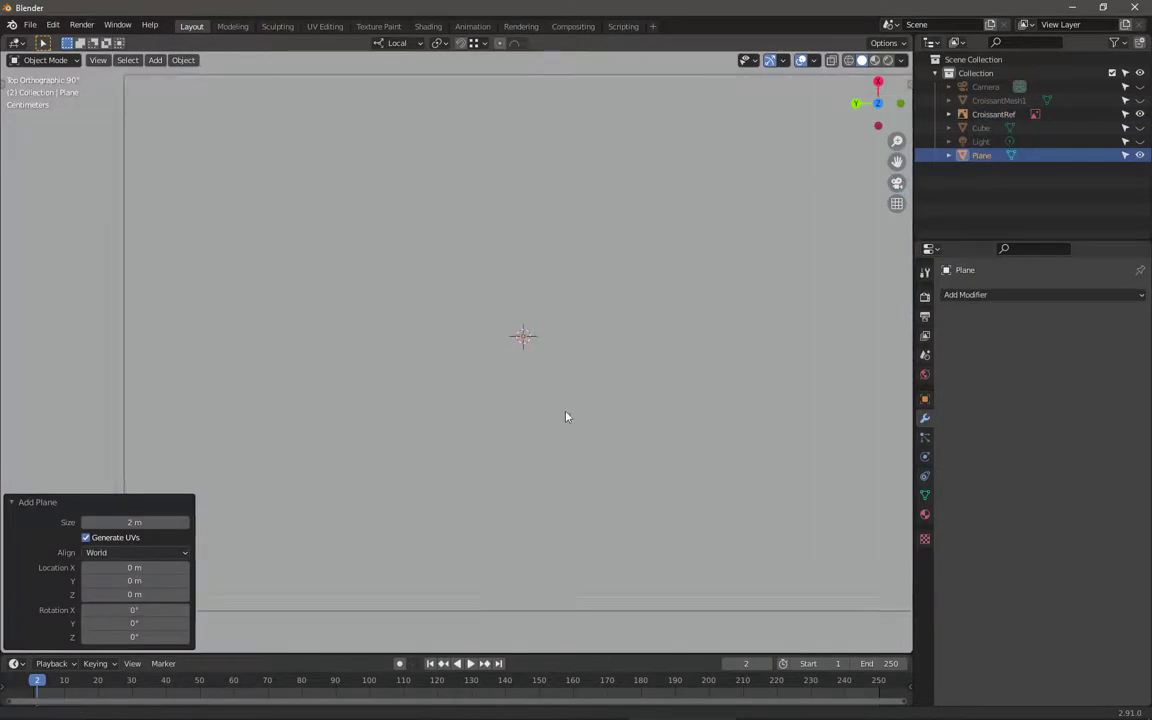
Step: Scale the plane's geometry down in Edit Mode to about 0.081 of its size, smaller than the reference image
key("Tab")
scroll(574, 356, "down", 3)
scroll(574, 356, "down", 4)
key("s")
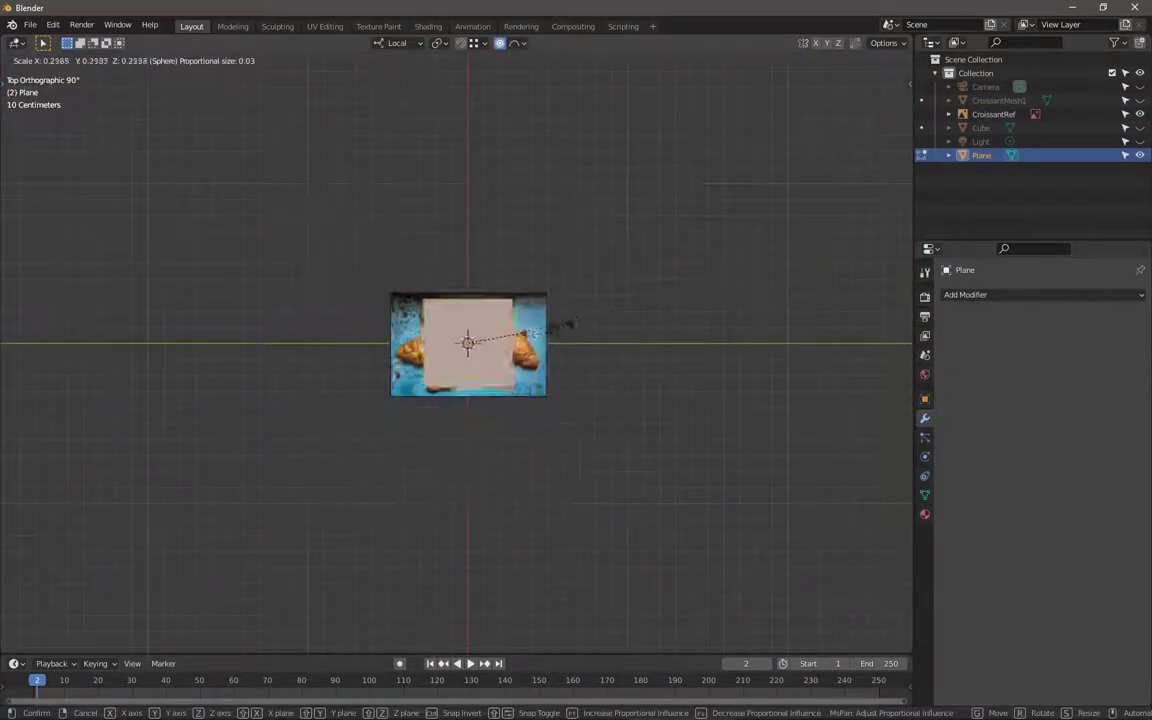
left_click(482, 360)
Step: Move the small plane onto the middle of the leftmost croissant in the reference and fine-tune its size to match
scroll(482, 360, "up", 3)
scroll(483, 361, "up", 5)
key("g")
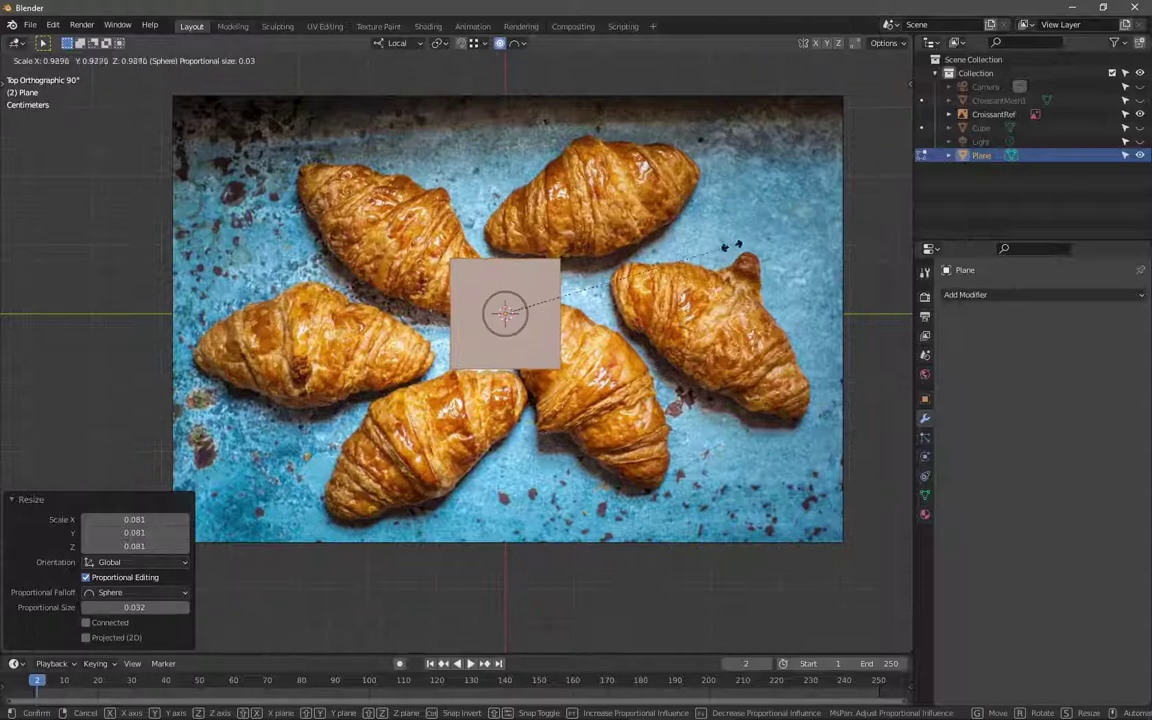
left_click(430, 319)
key("s")
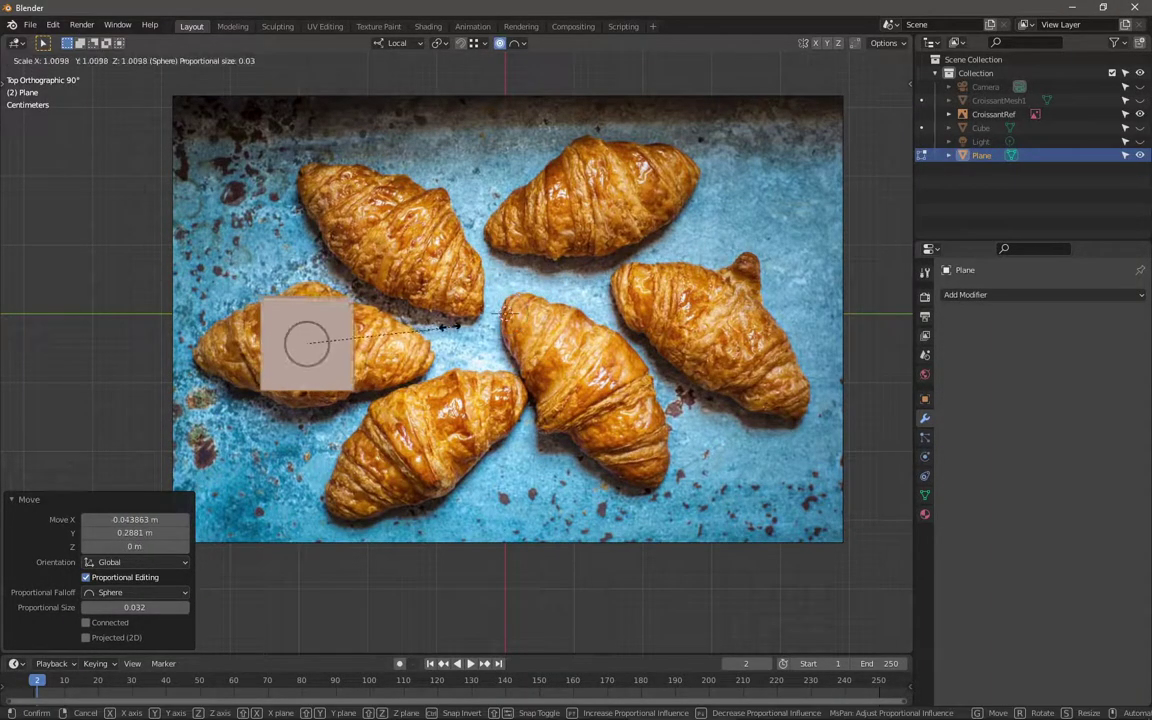
left_click(443, 317)
key("g")
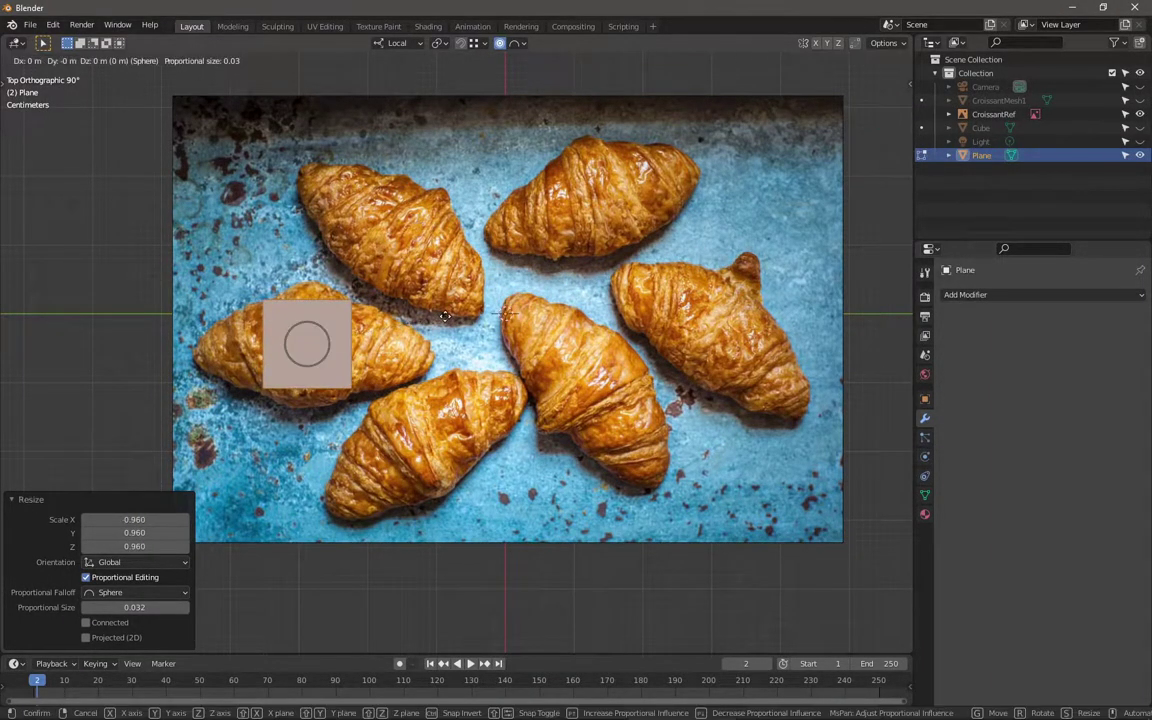
left_click(445, 321)
middle_click_drag(446, 319, 581, 309, "shift")
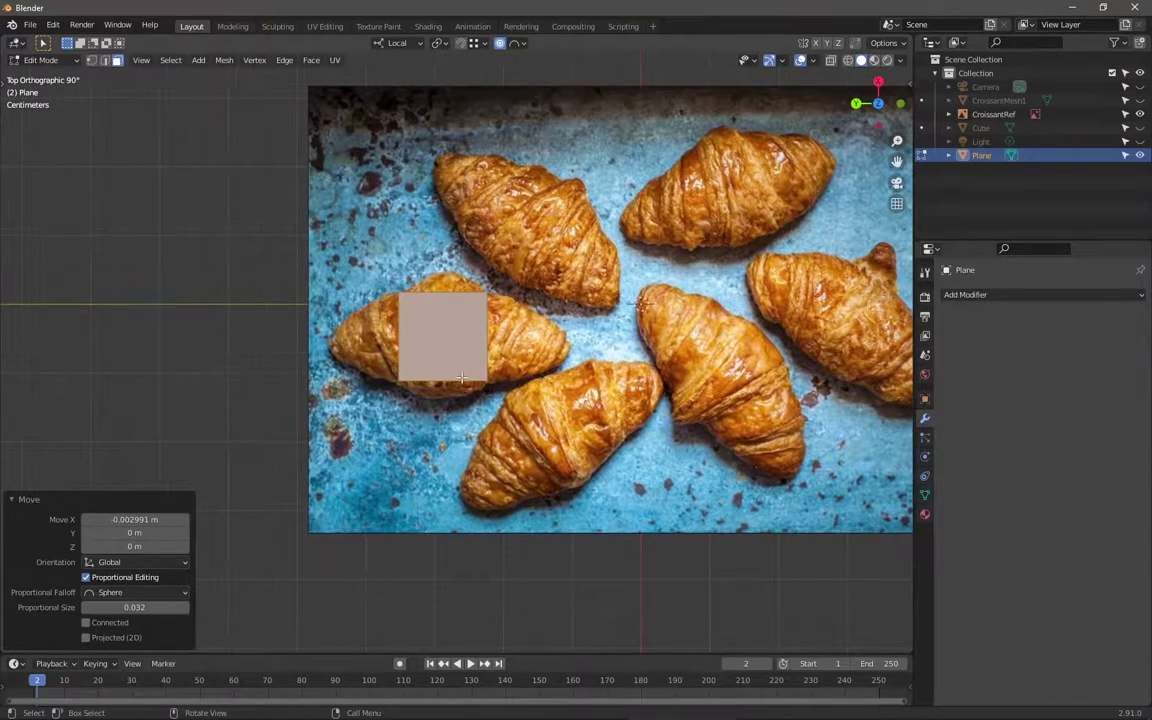
scroll(464, 273, "up", 3)
middle_click_drag(463, 272, 484, 297, "shift")
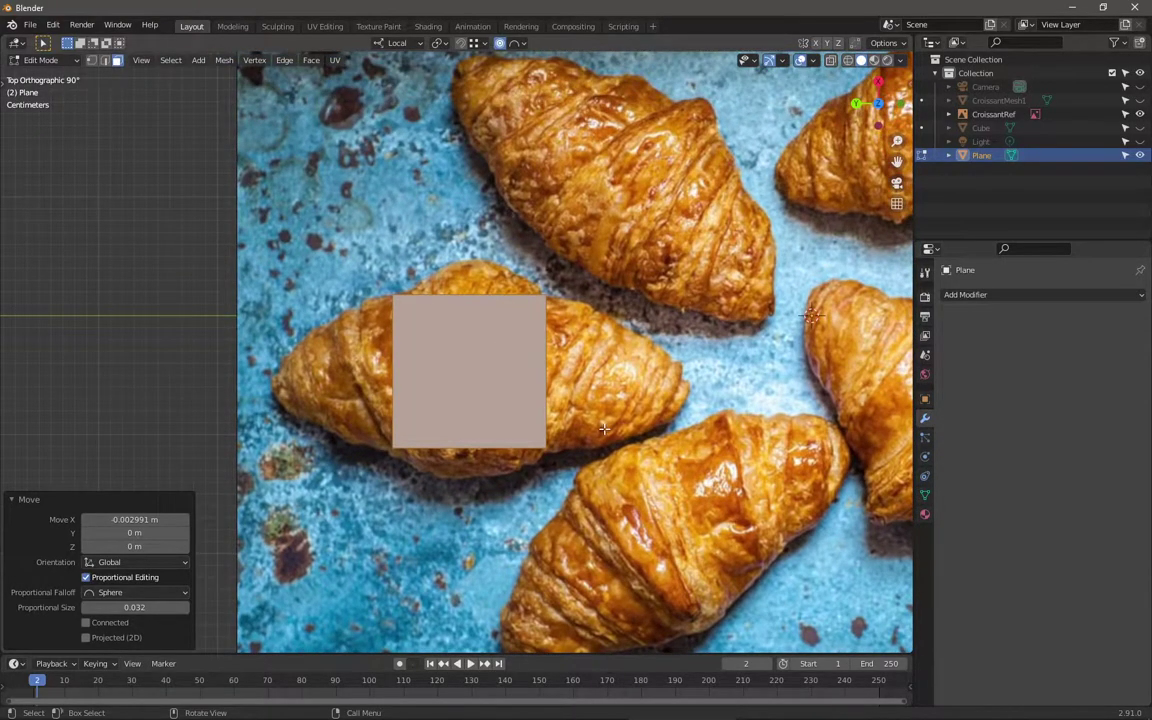
scroll(604, 428, "up", 1)
key("Tab")
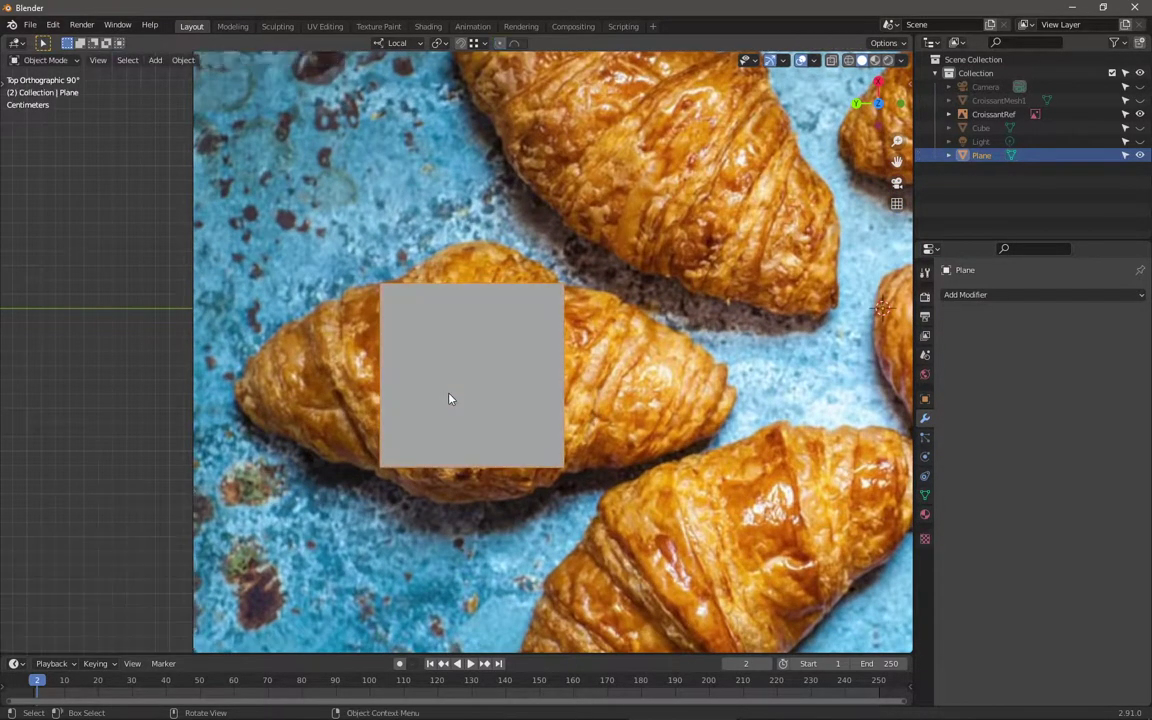
left_click(386, 356)
left_click(381, 363)
left_click(387, 373)
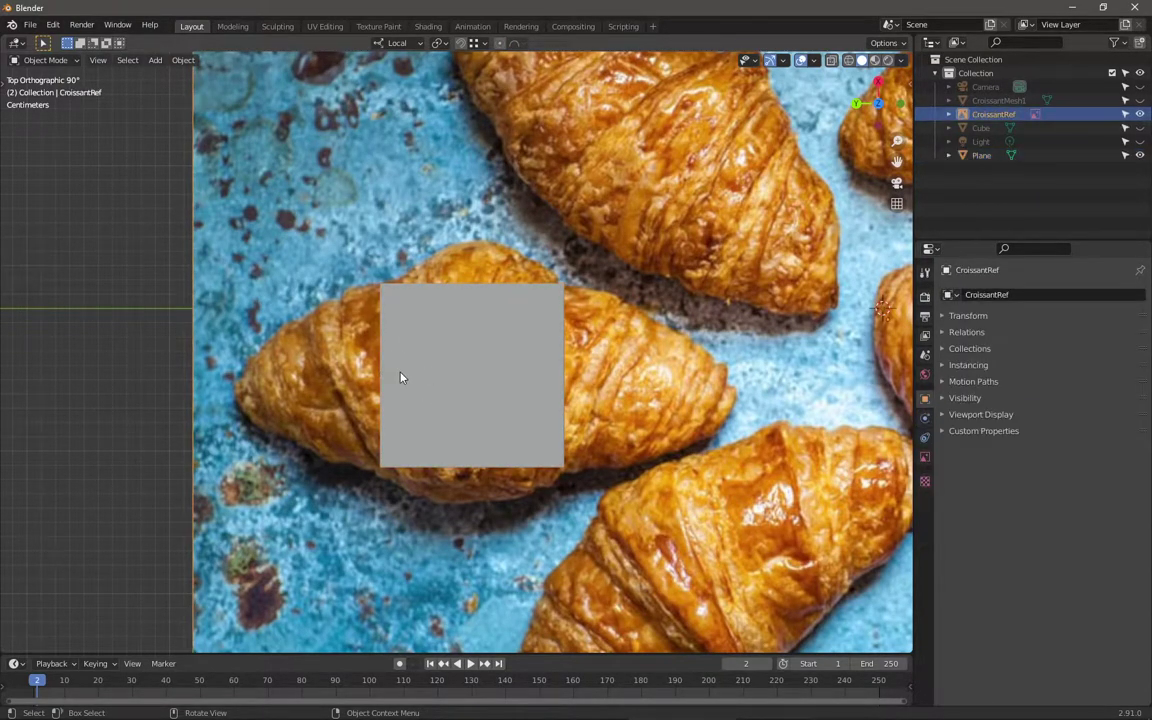
left_click(400, 377)
key("Tab")
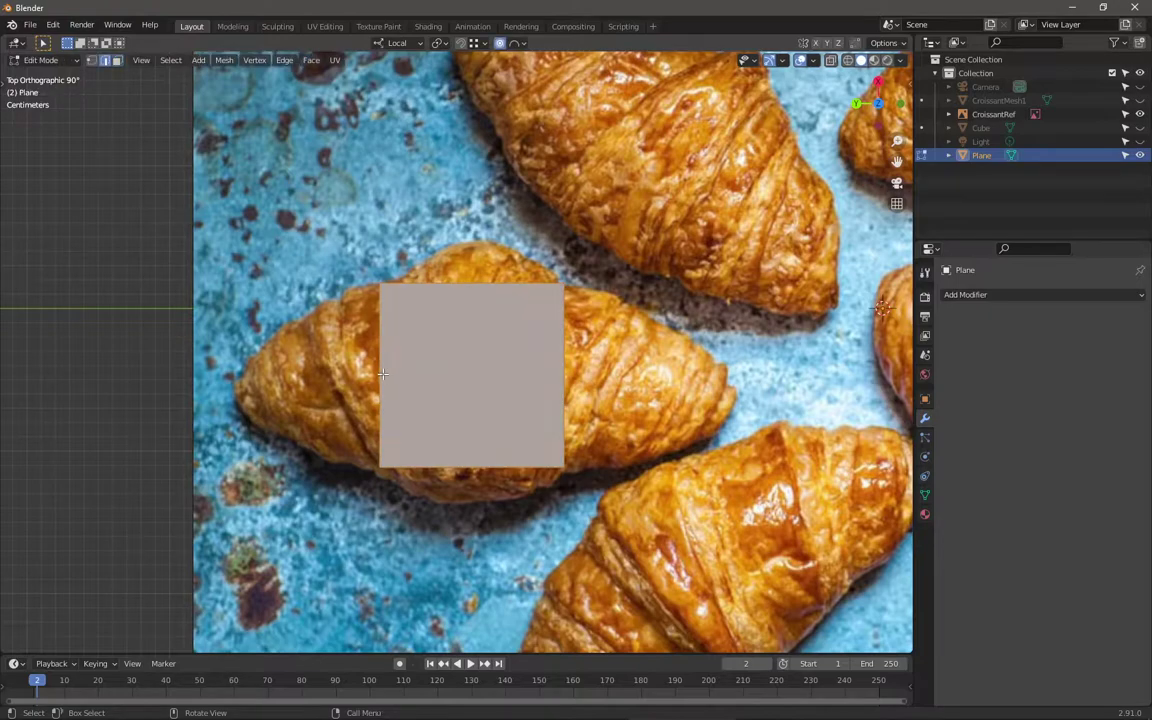
Step: Extrude the plane's left edge to the croissant's left tip, scale it to about 0.149 and align it with the tip
left_click(500, 383)
key("e")
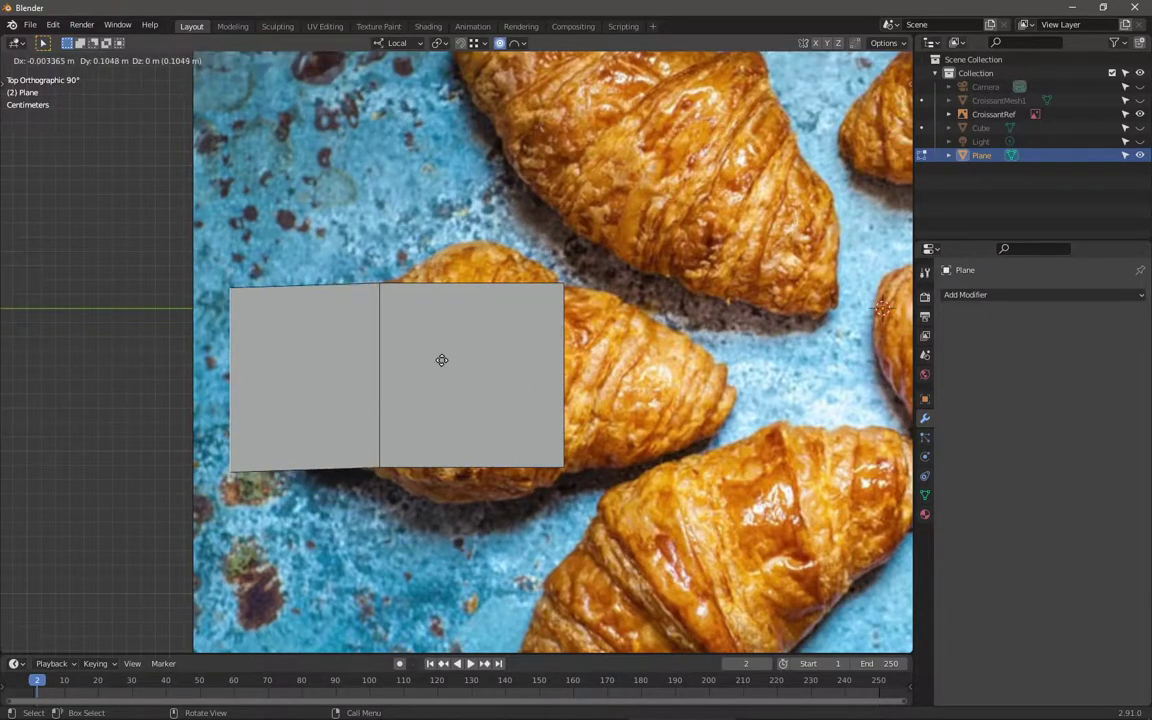
left_click(440, 362)
key("s")
left_click(240, 328)
key("g")
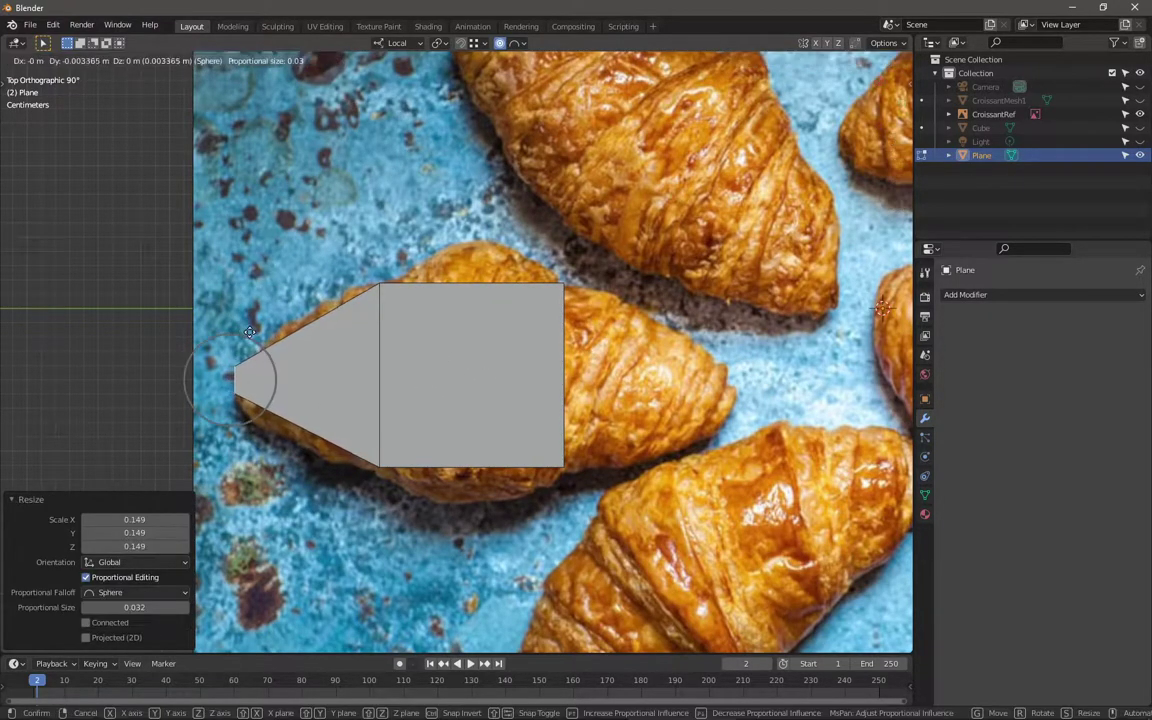
left_click(294, 316)
Step: Extrude the plane's right edge to the croissant's right tip, then narrow and reposition it to fit the tip
left_click(562, 366)
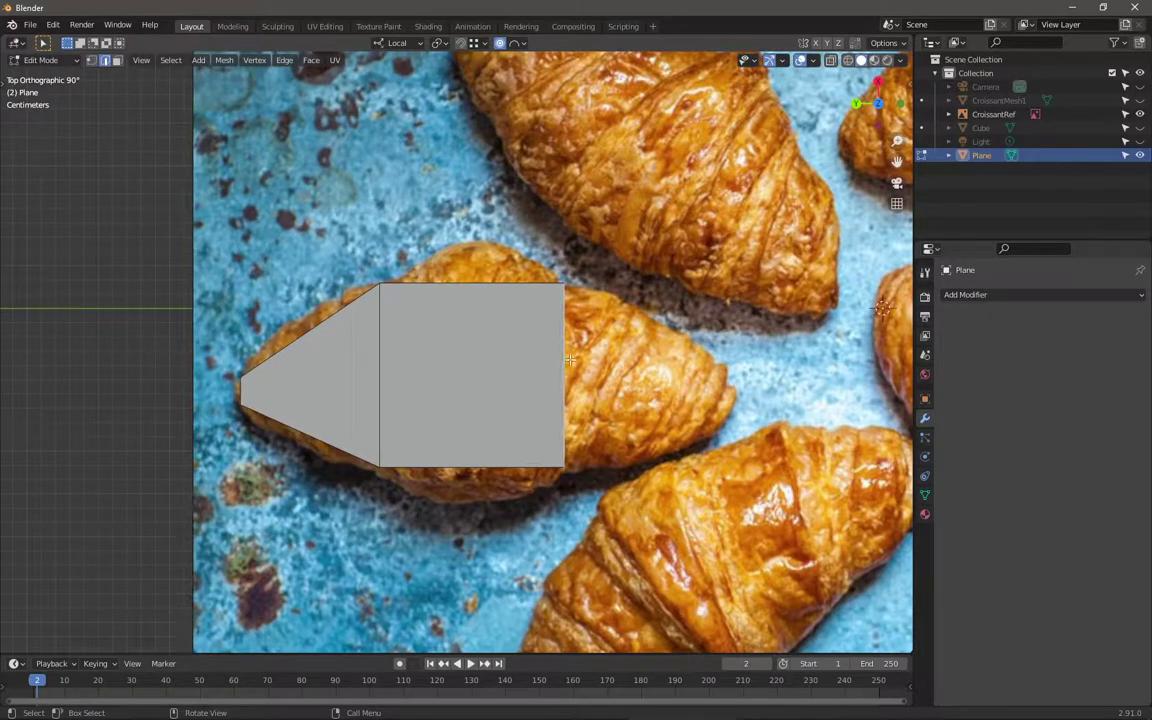
key("e")
left_click(728, 366)
key("s")
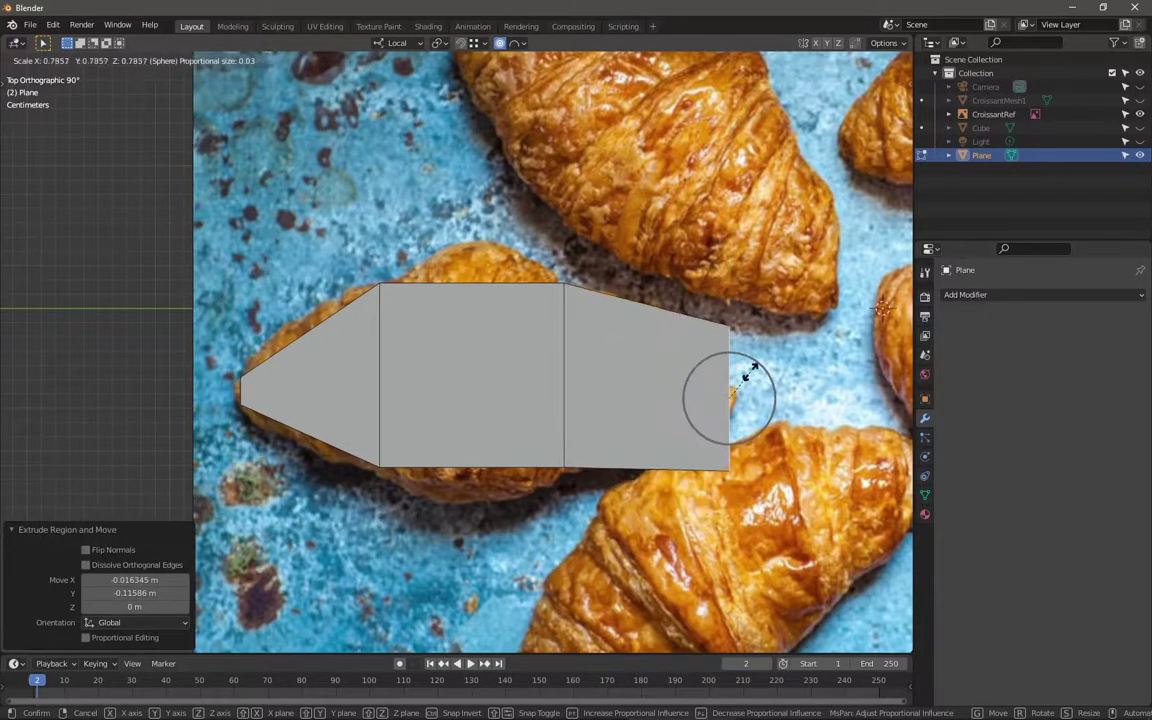
left_click(725, 382)
key("s")
left_click(769, 354)
key("g")
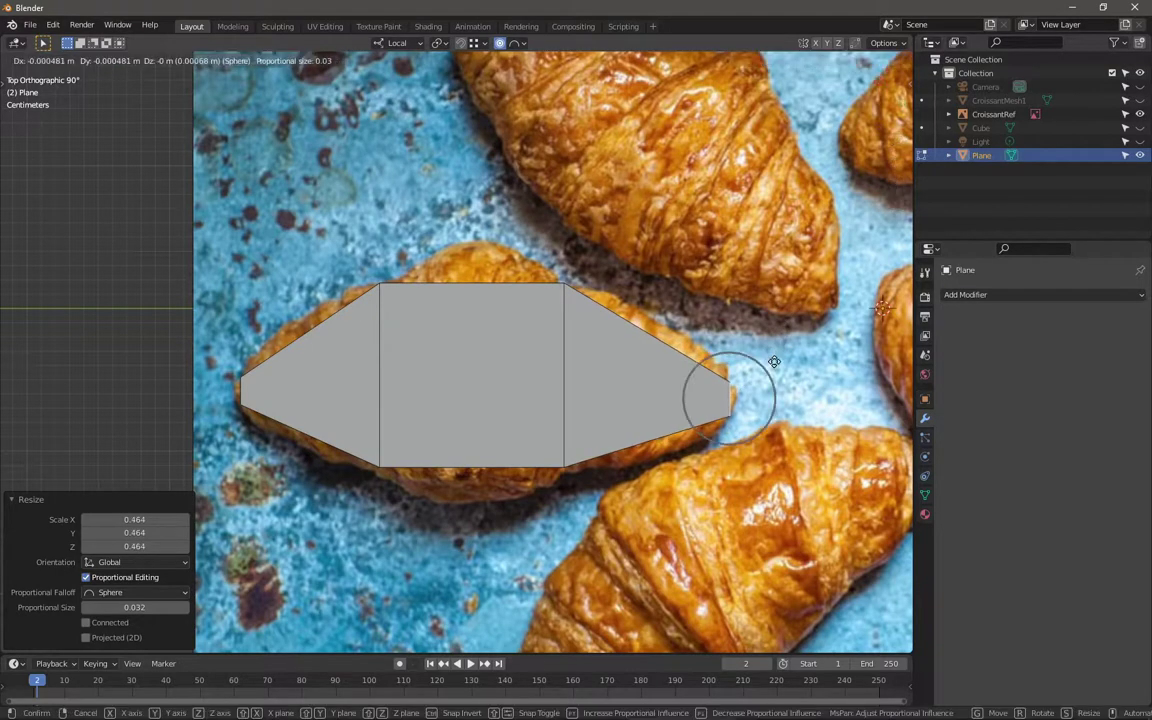
left_click(766, 349)
Step: Select all three faces of the flat croissant outline and extrude them upward along Z to give it thickness
middle_click_drag(658, 420, 663, 417, "shift")
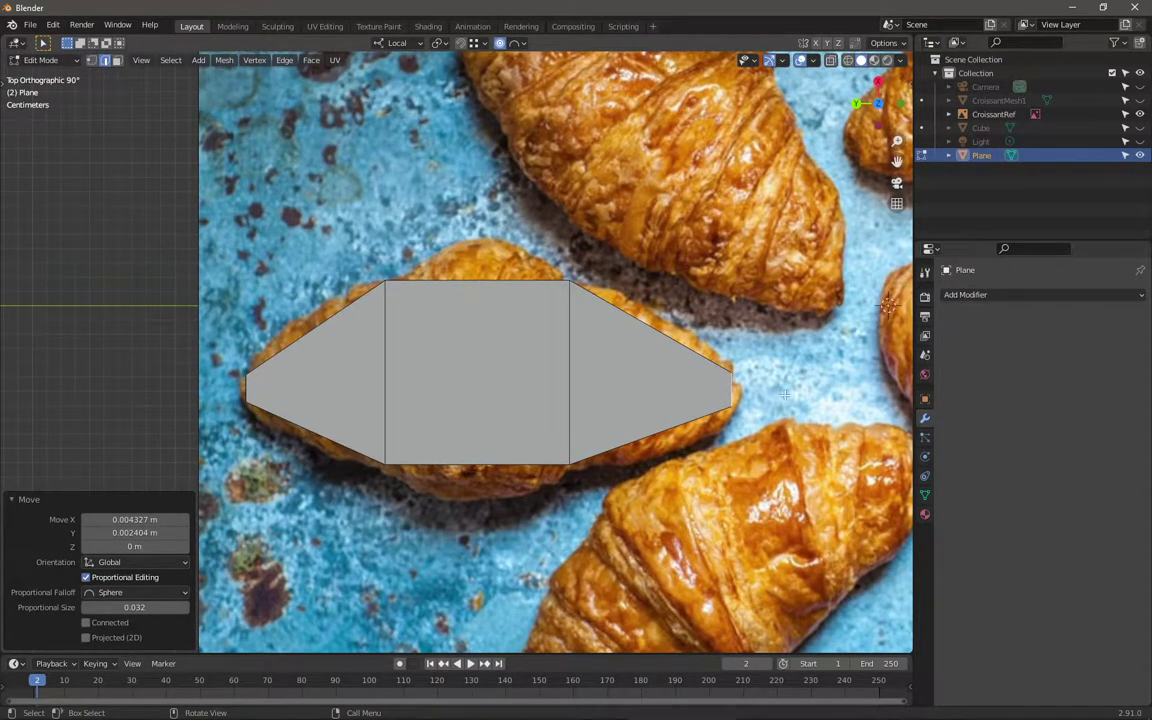
middle_click_drag(608, 457, 625, 361)
left_click(598, 442)
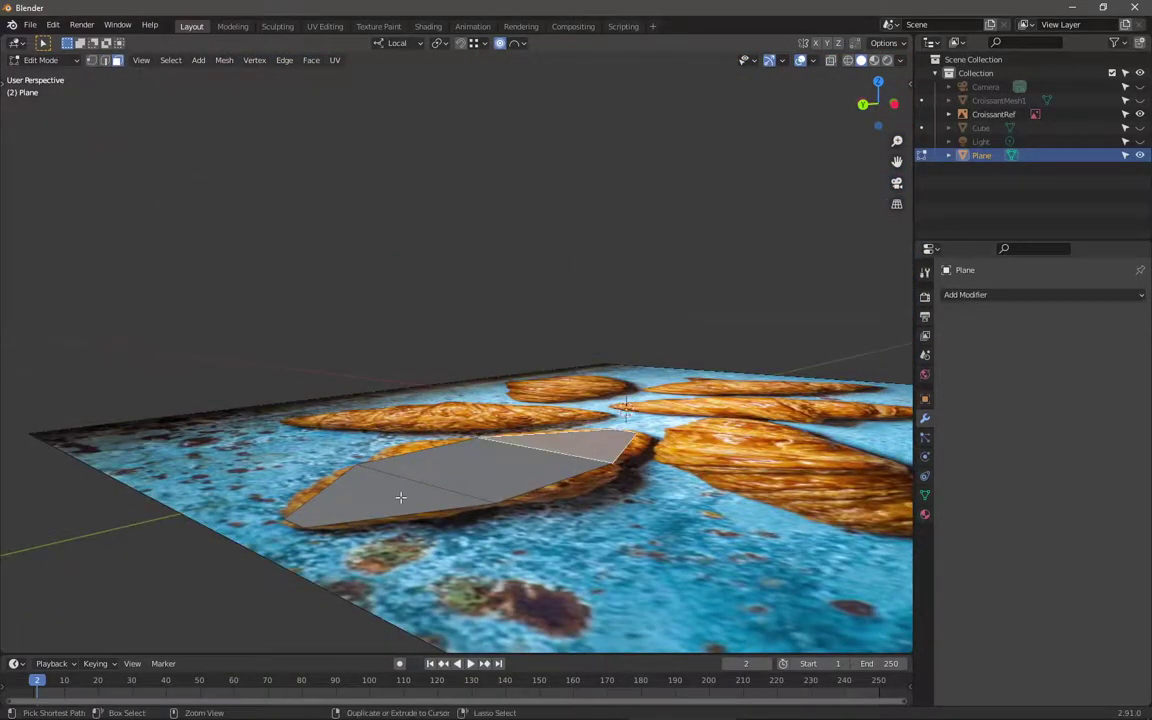
left_click(401, 497, "ctrl")
middle_click_drag(835, 440, 809, 455)
key("e")
key("z")
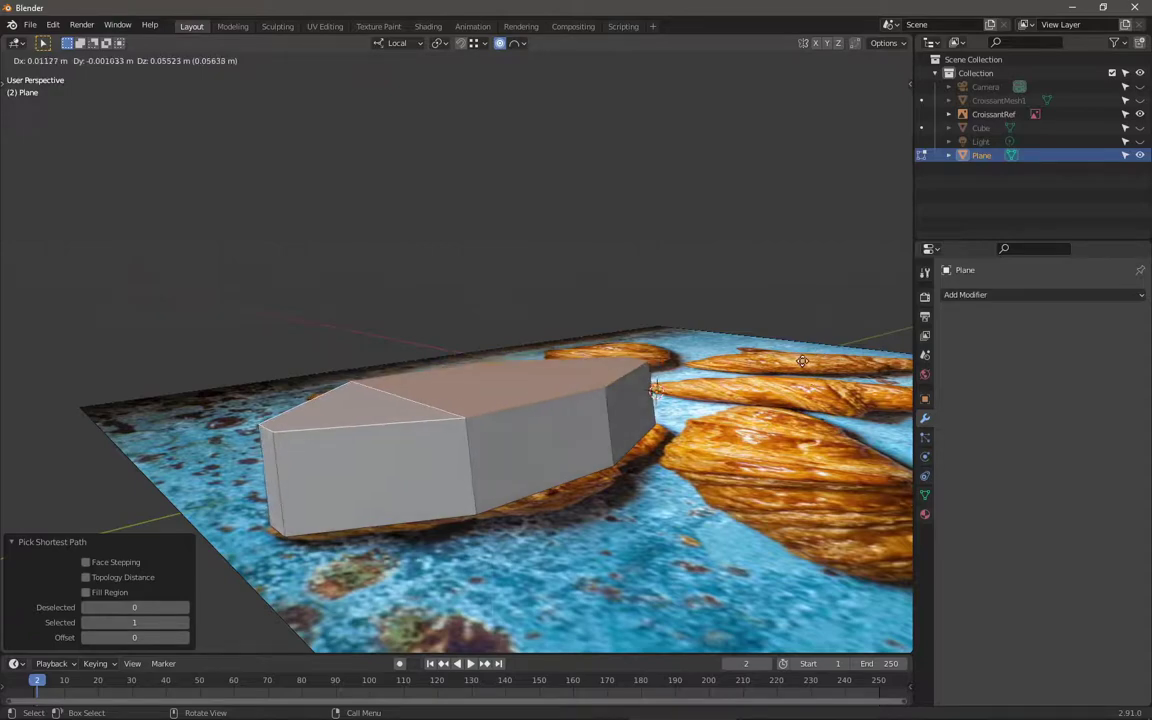
key("z")
left_click(785, 405)
Step: Raise the middle top face along Z to make the croissant's body thicker in the centre than at the tips
left_click(484, 399)
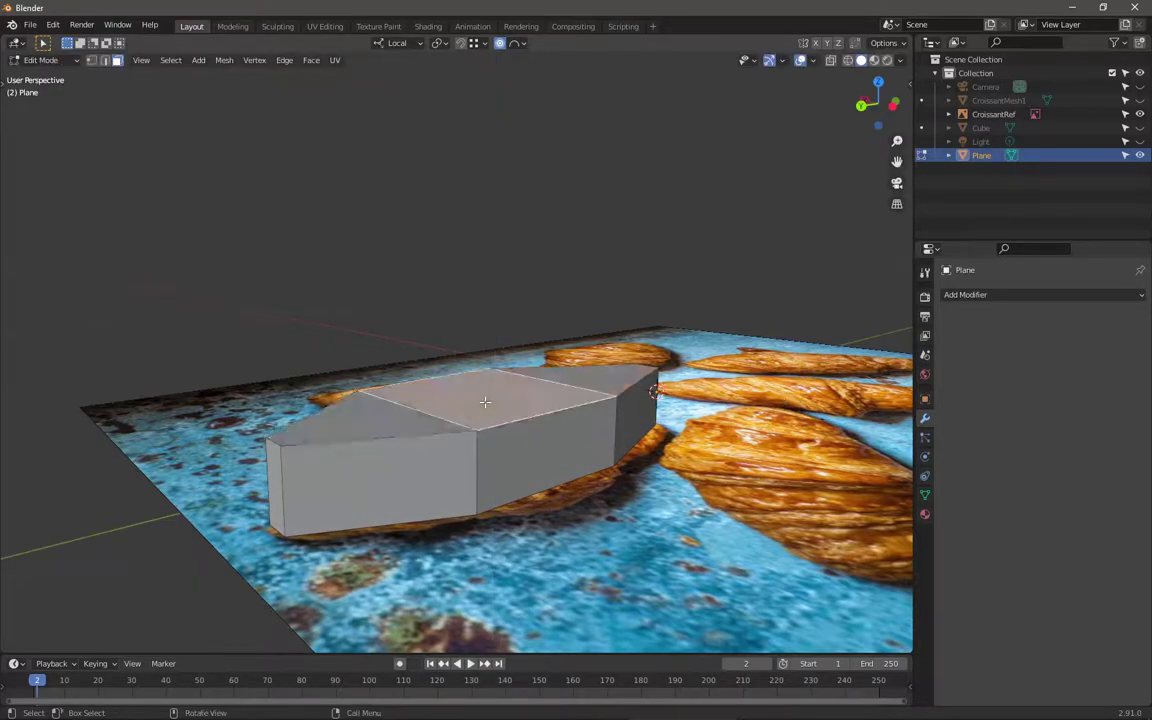
key("g")
key("z")
left_click(546, 359)
middle_click_drag(554, 372, 380, 405)
key("g")
key("z")
left_click(822, 392)
Step: Return to Object Mode and add a Subdivision Surface modifier to the new croissant block-out
key("Tab")
left_click(990, 298)
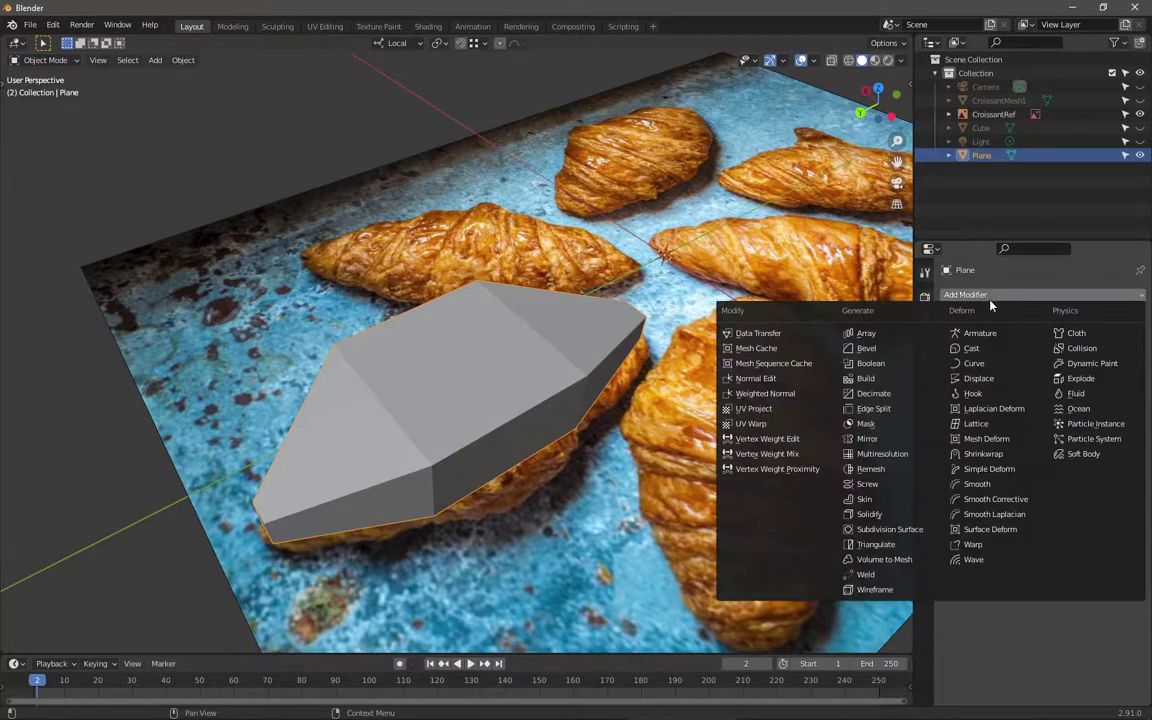
left_click(892, 529)
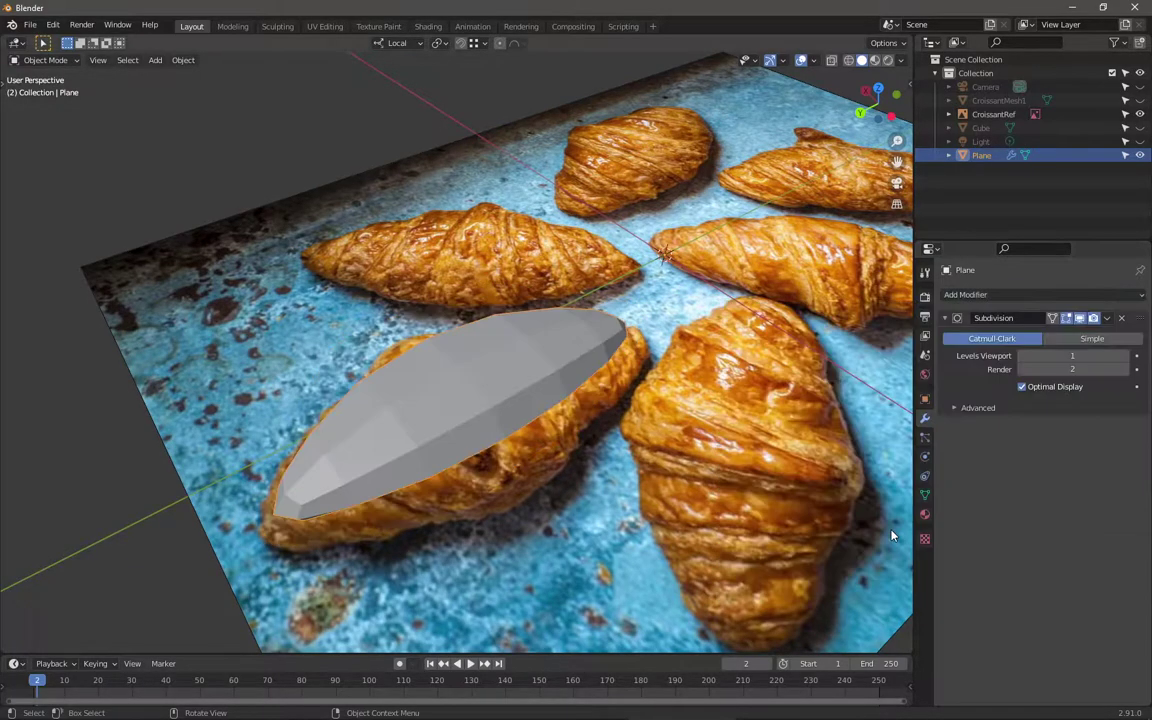
middle_click_drag(365, 398, 400, 380)
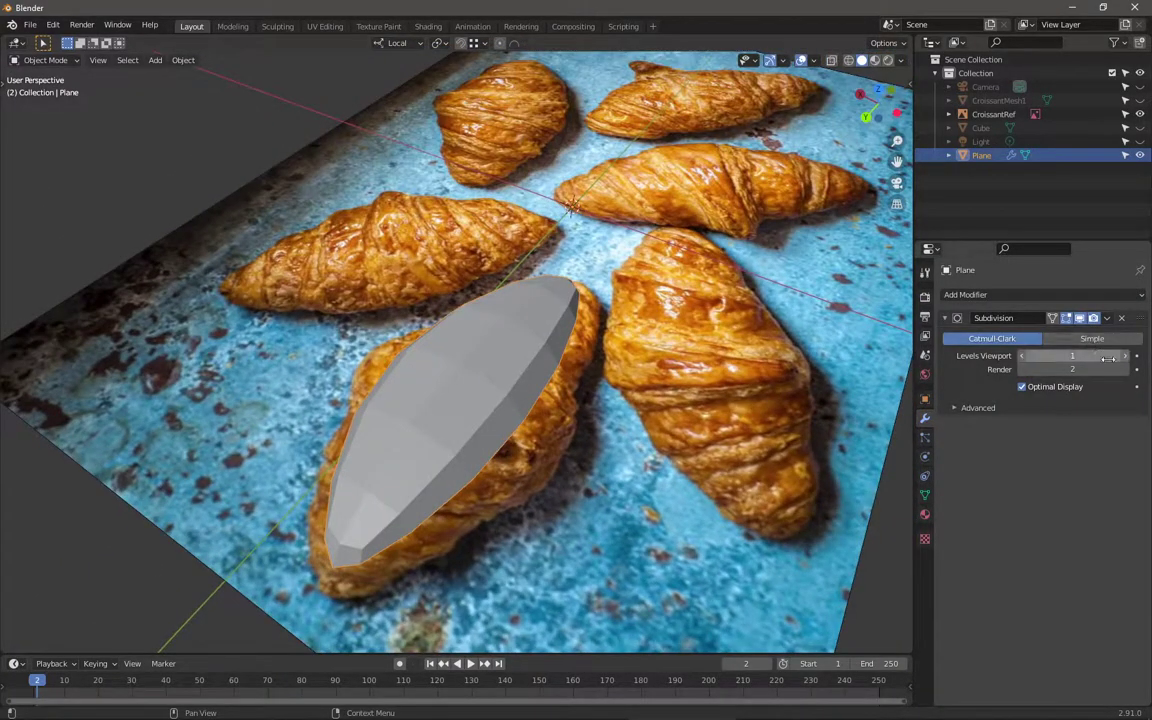
Step: Set the Subdivision modifier's viewport level to 2, then enter Edit Mode and hide the CroissantRef image
left_click(1124, 356)
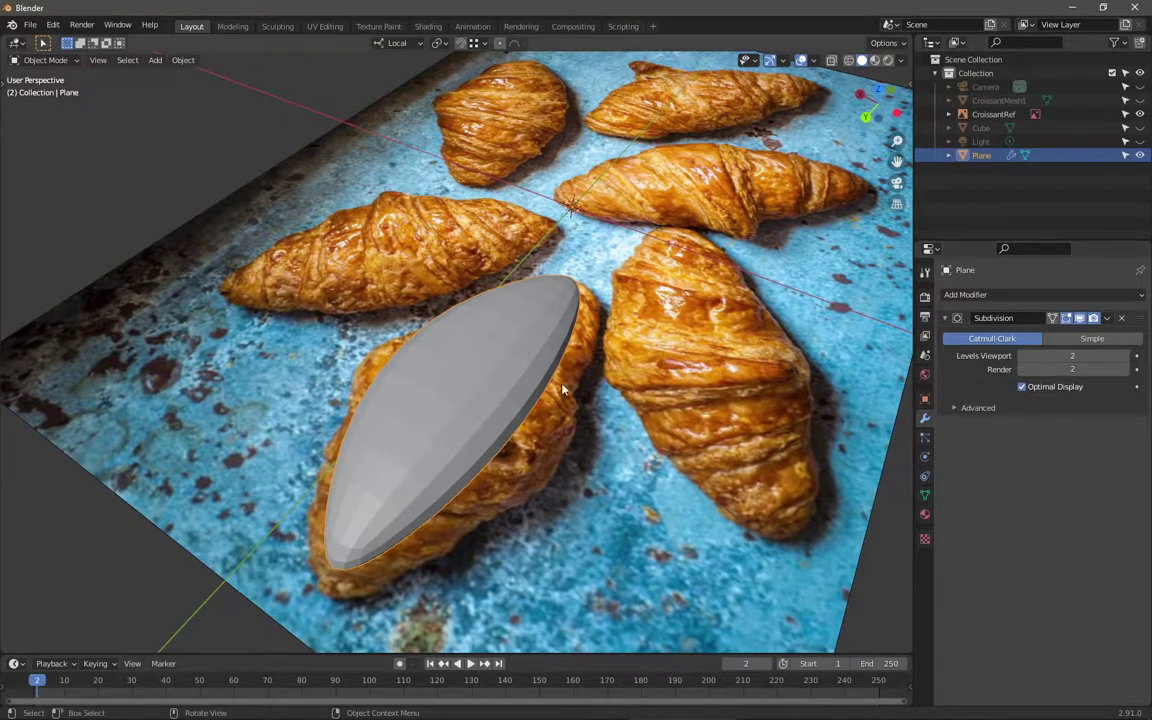
middle_click_drag(396, 408, 387, 489)
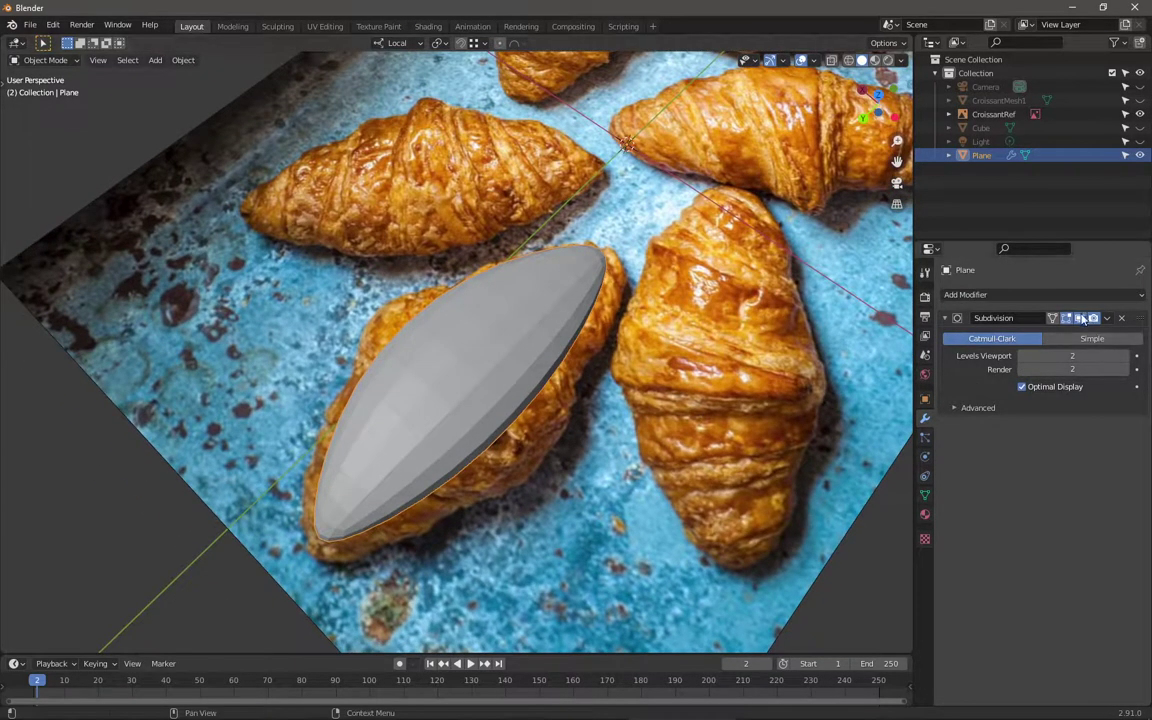
middle_click_drag(468, 357, 478, 332)
key("Tab")
left_click(1140, 114)
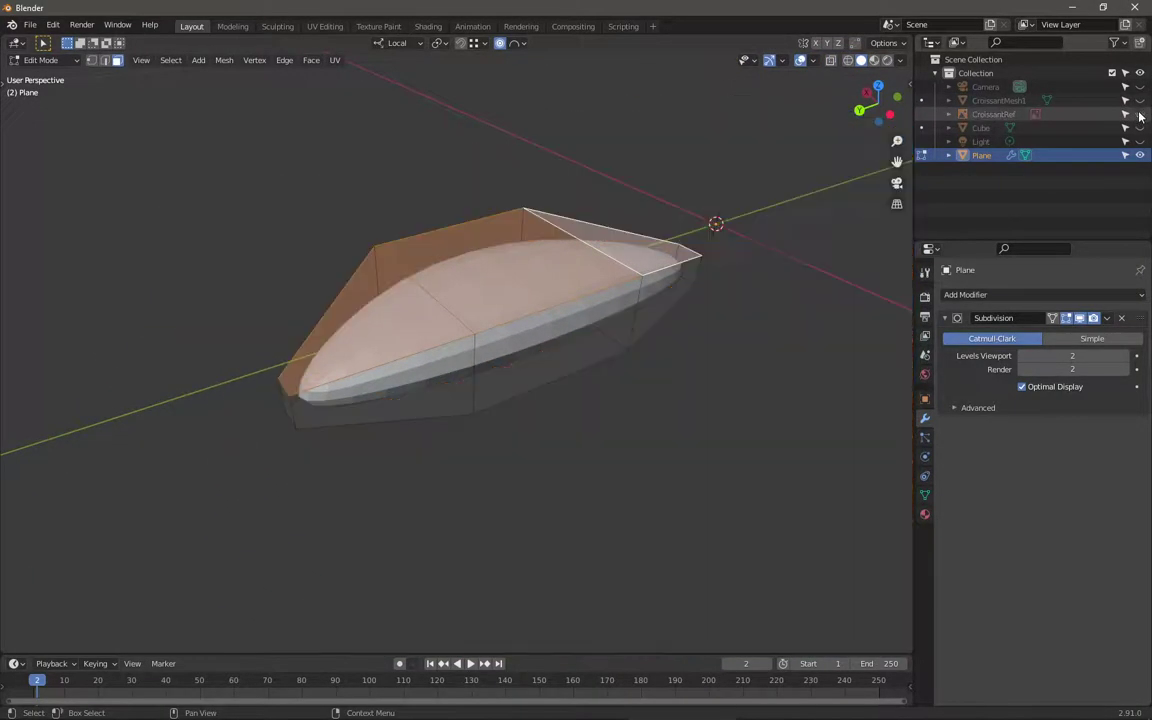
Step: Select the two upper cross edges of the croissant's cage and try raising them along Z
scroll(630, 252, "up", 2)
middle_click_drag(630, 252, 639, 288, "shift")
key("2")
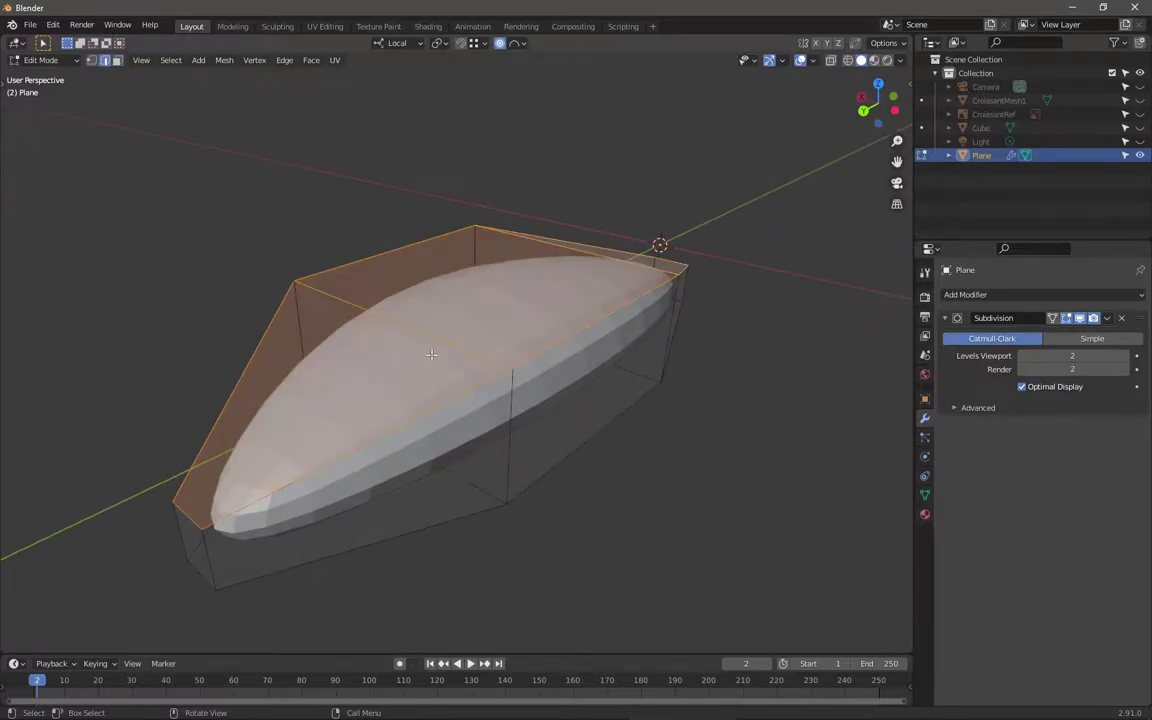
left_click(433, 342)
middle_click_drag(601, 262, 743, 378)
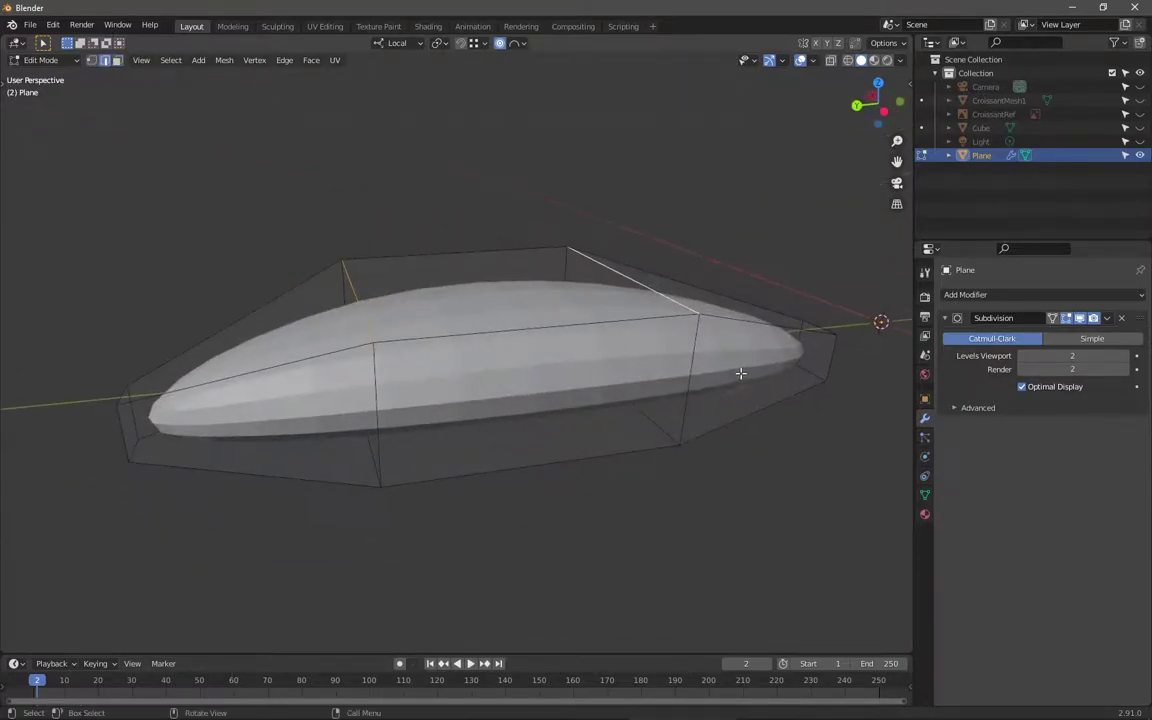
key("g")
key("z")
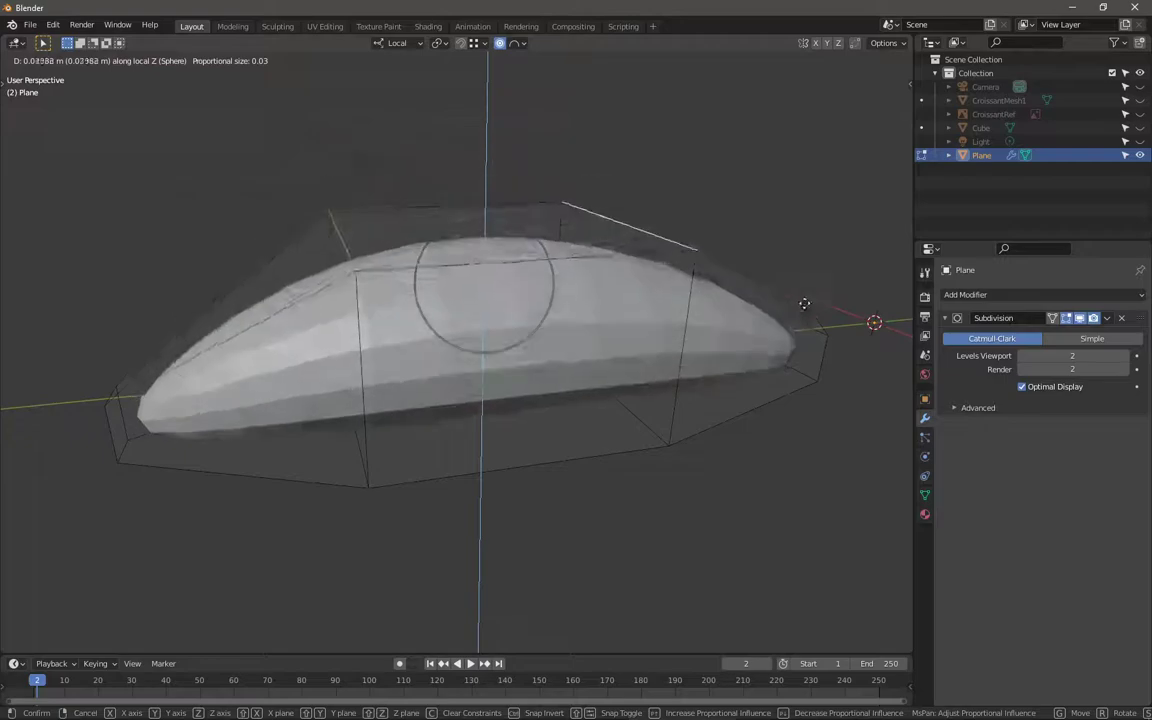
right_click(851, 249)
Step: Try moving the two selected upper cross edges freely to see how the smoothed body follows
middle_click_drag(731, 390, 695, 423)
middle_click_drag(487, 421, 633, 386, "shift")
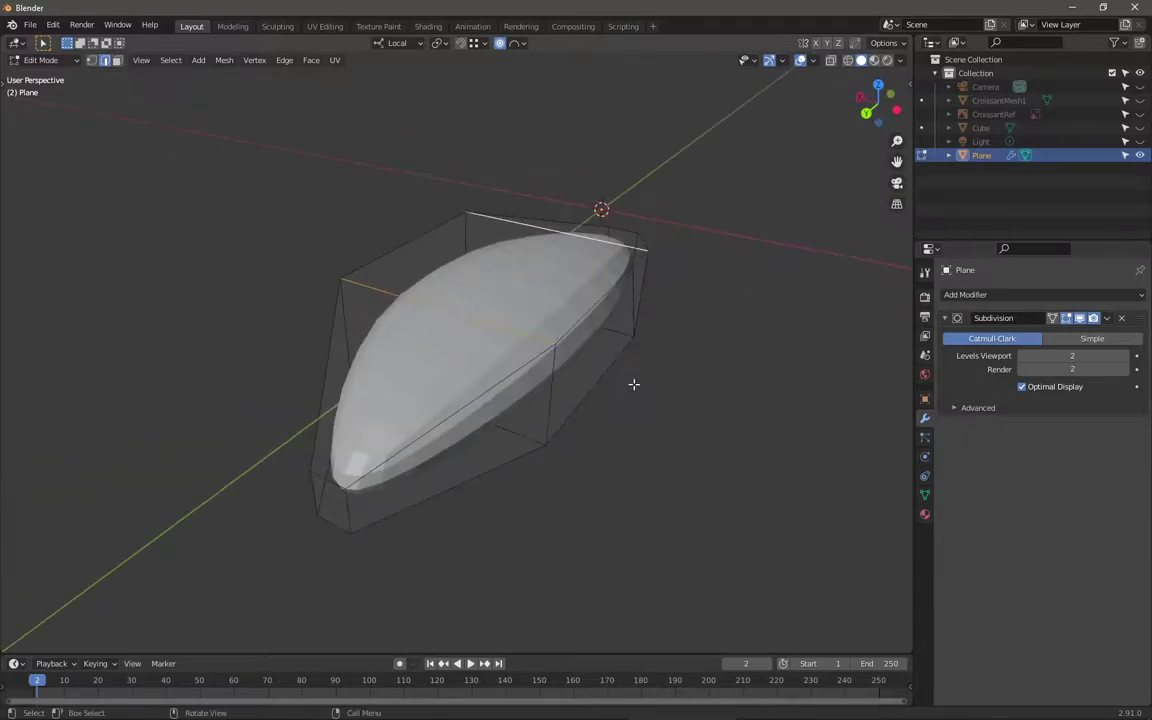
key("g")
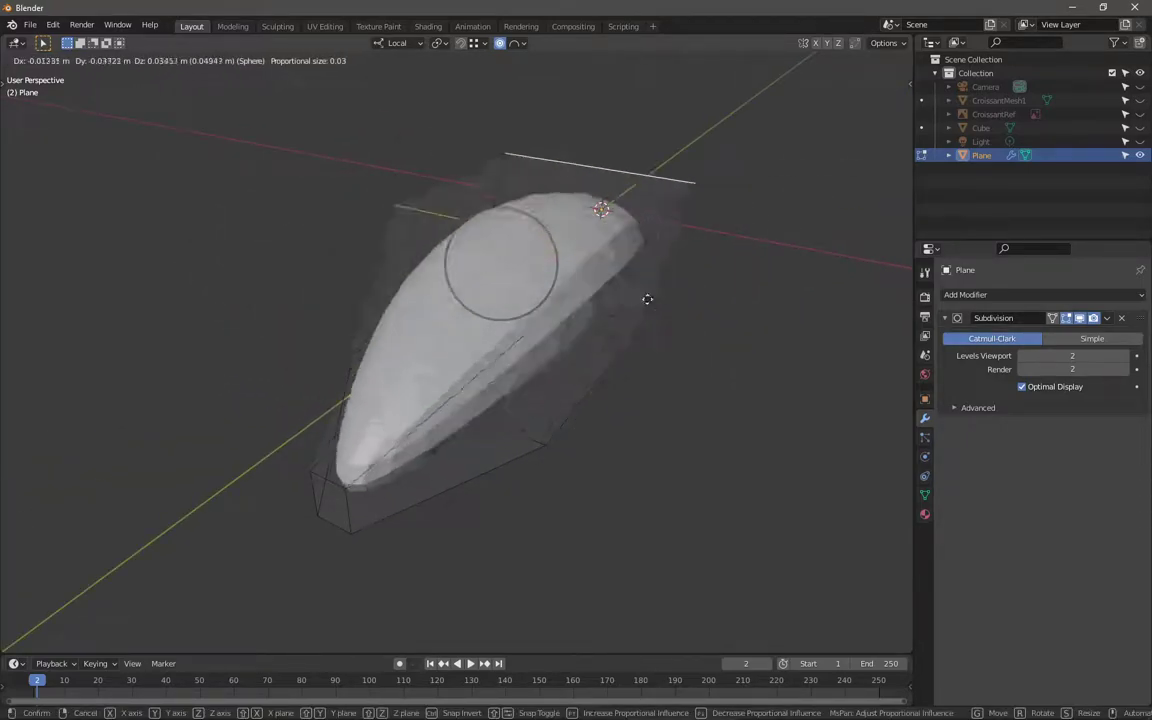
left_click(597, 345)
Step: Try a horizontal loop cut around the croissant's sides, slid towards the base to a factor of 0.612
middle_click_drag(722, 435, 690, 379)
key("ctrl+r")
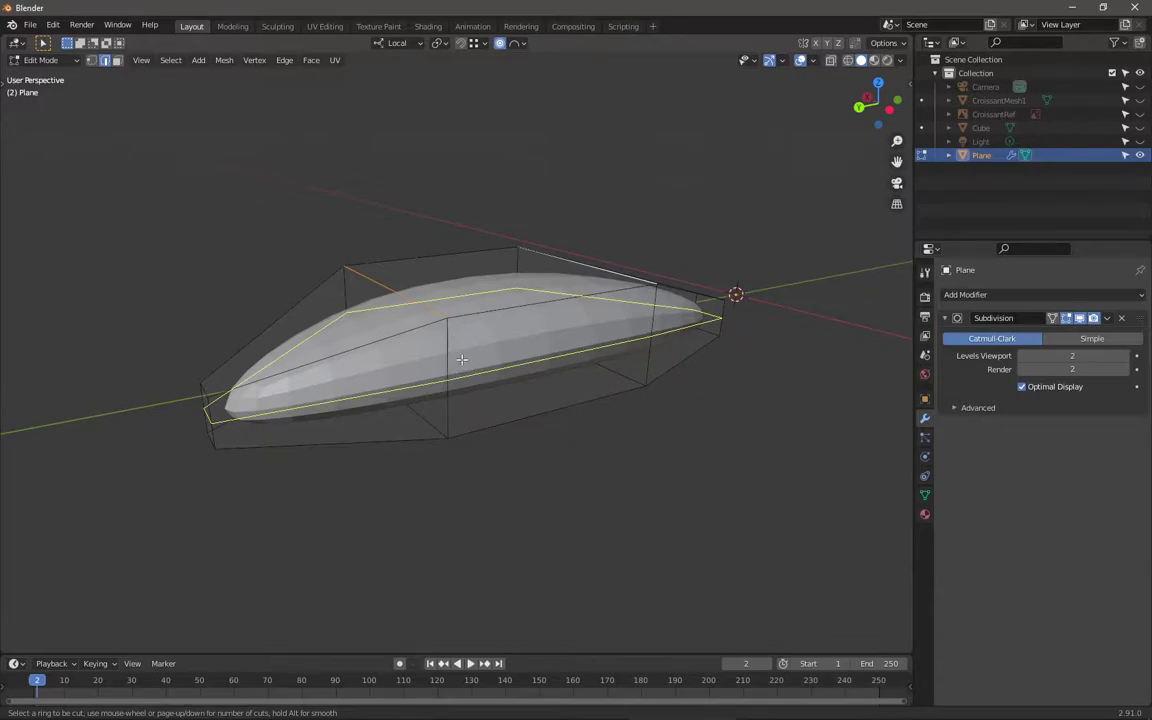
left_click(461, 359)
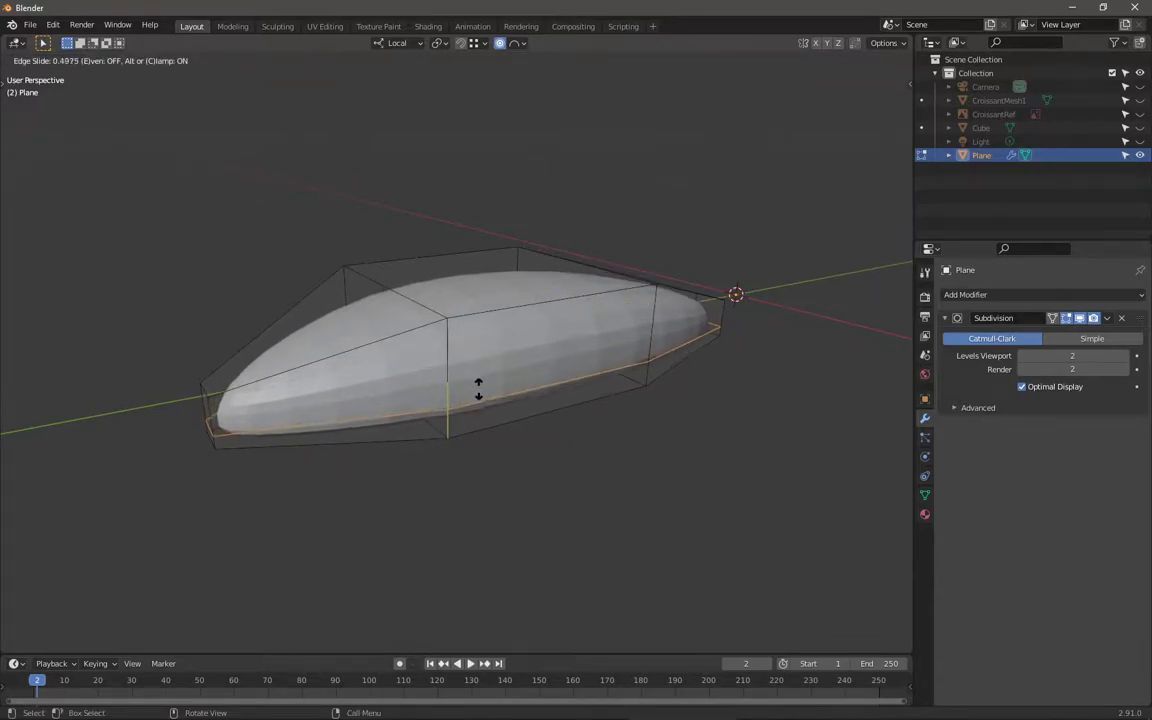
left_click_drag(478, 396, 477, 398)
middle_click_drag(477, 398, 514, 391)
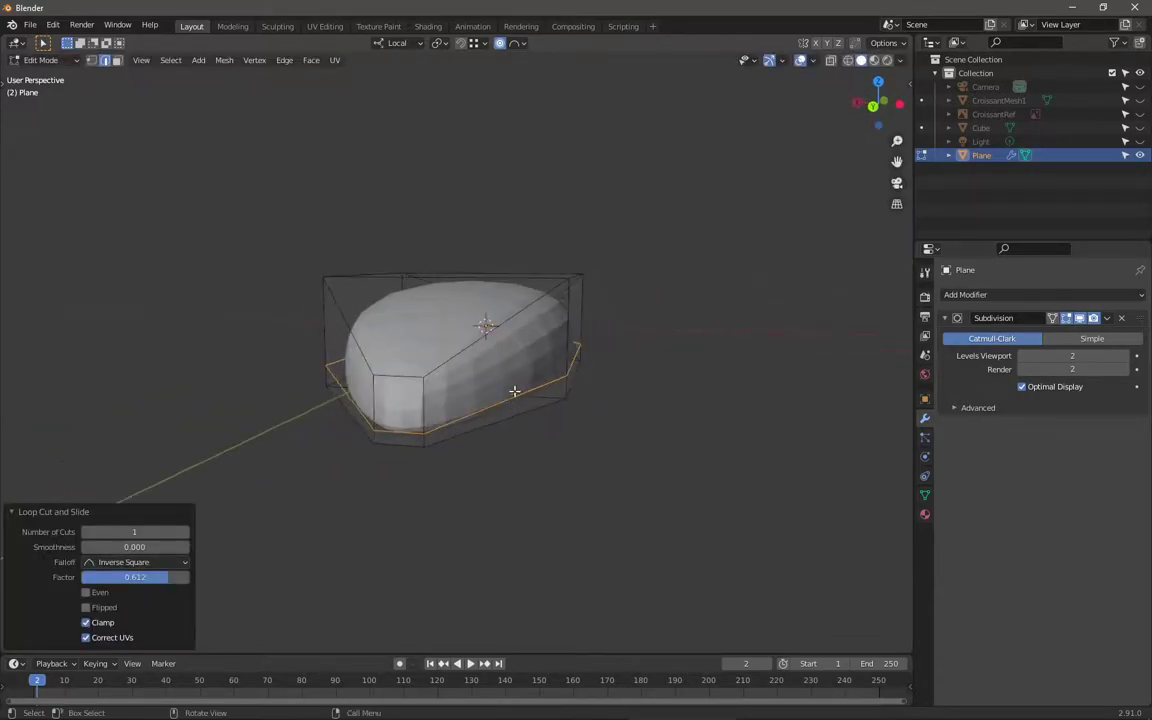
middle_click_drag(626, 390, 547, 391)
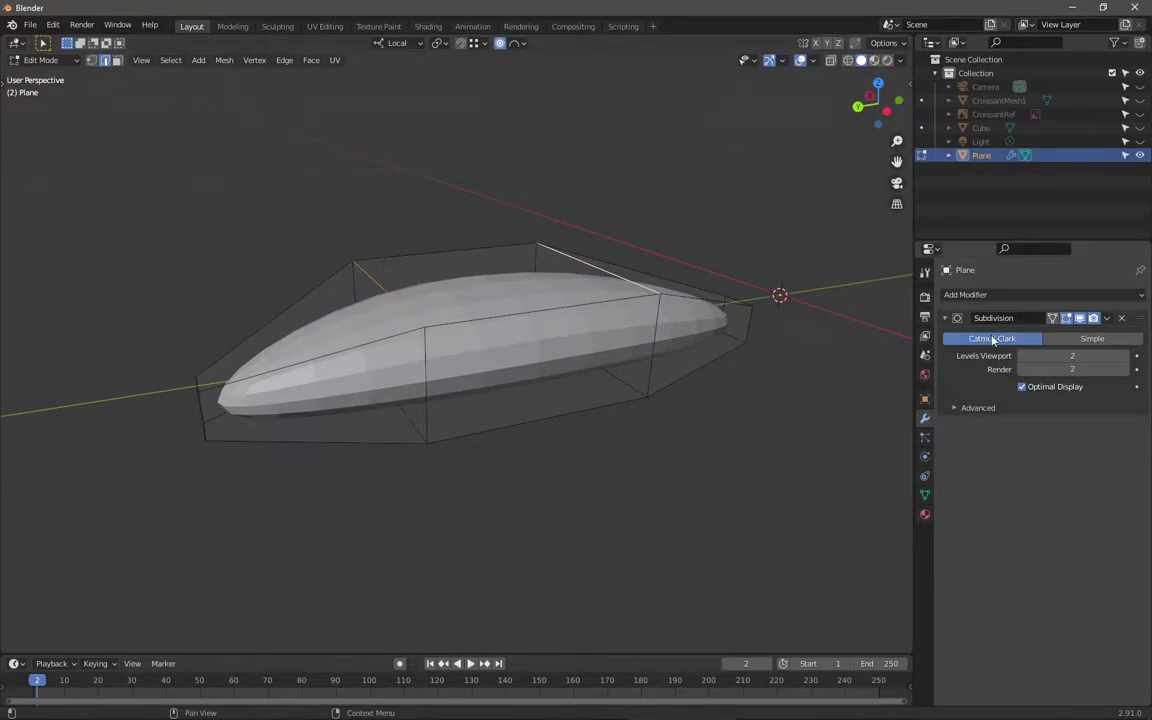
Step: Switch the Subdivision modifier from Catmull-Clark to Simple
key("Tab")
key("Tab")
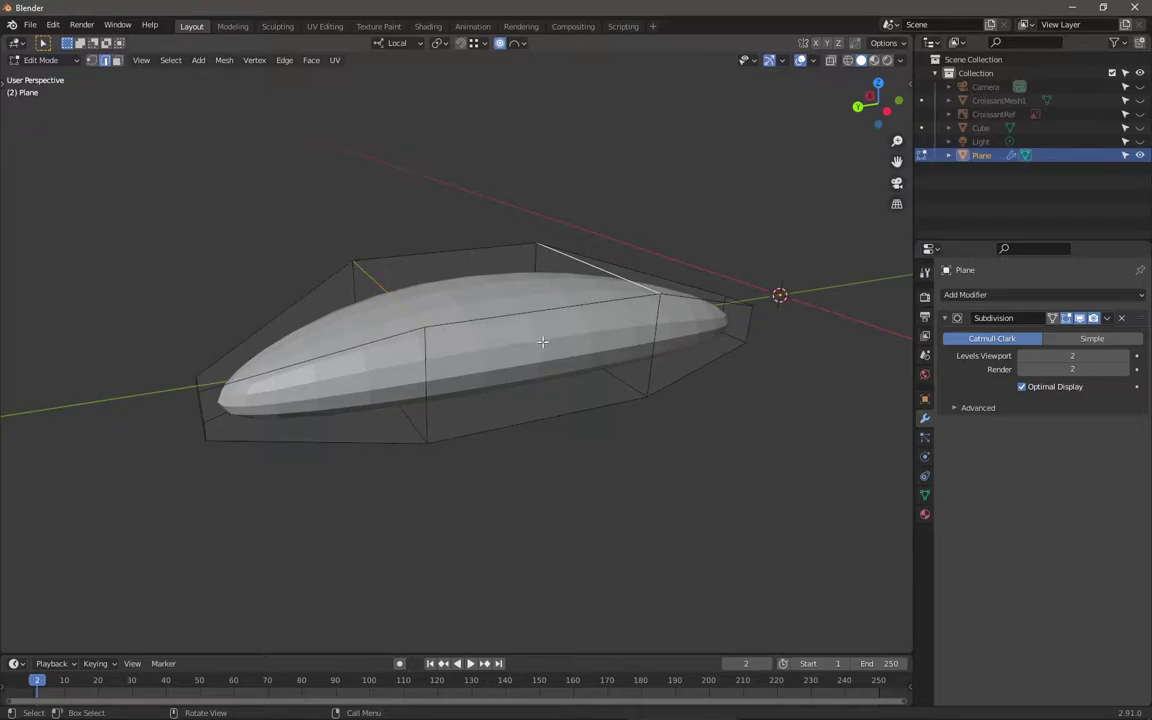
middle_click_drag(565, 358, 594, 347)
scroll(598, 344, "up", 4)
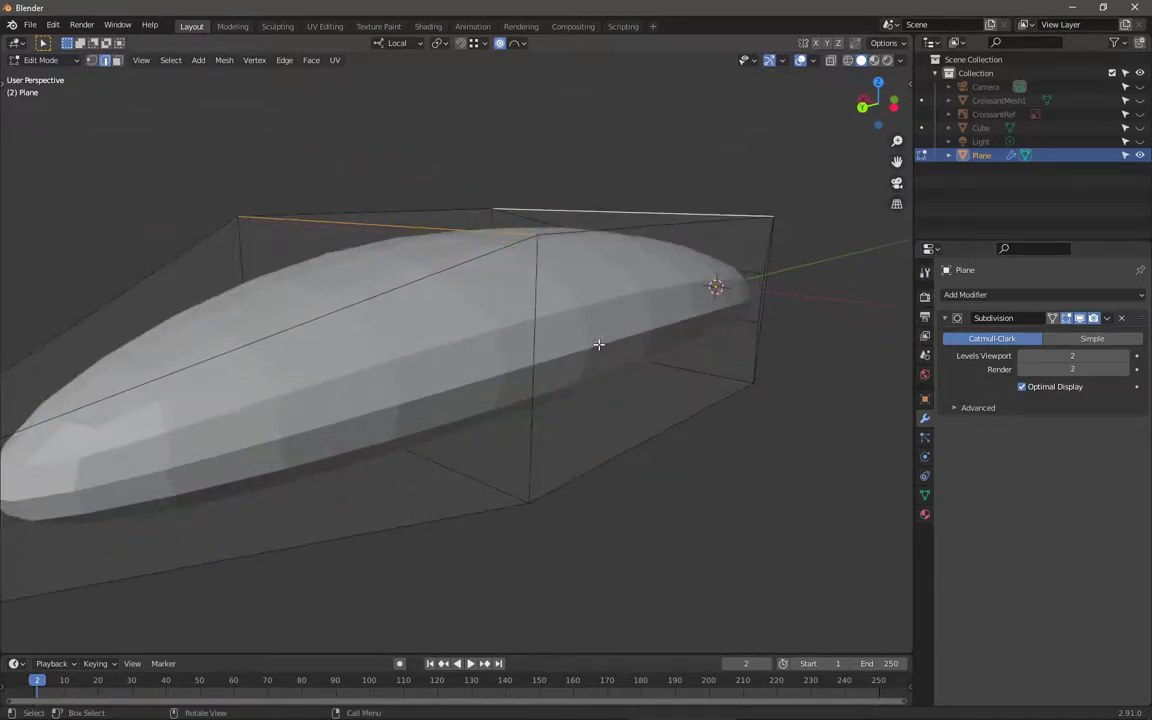
middle_click_drag(734, 428, 720, 481, "shift")
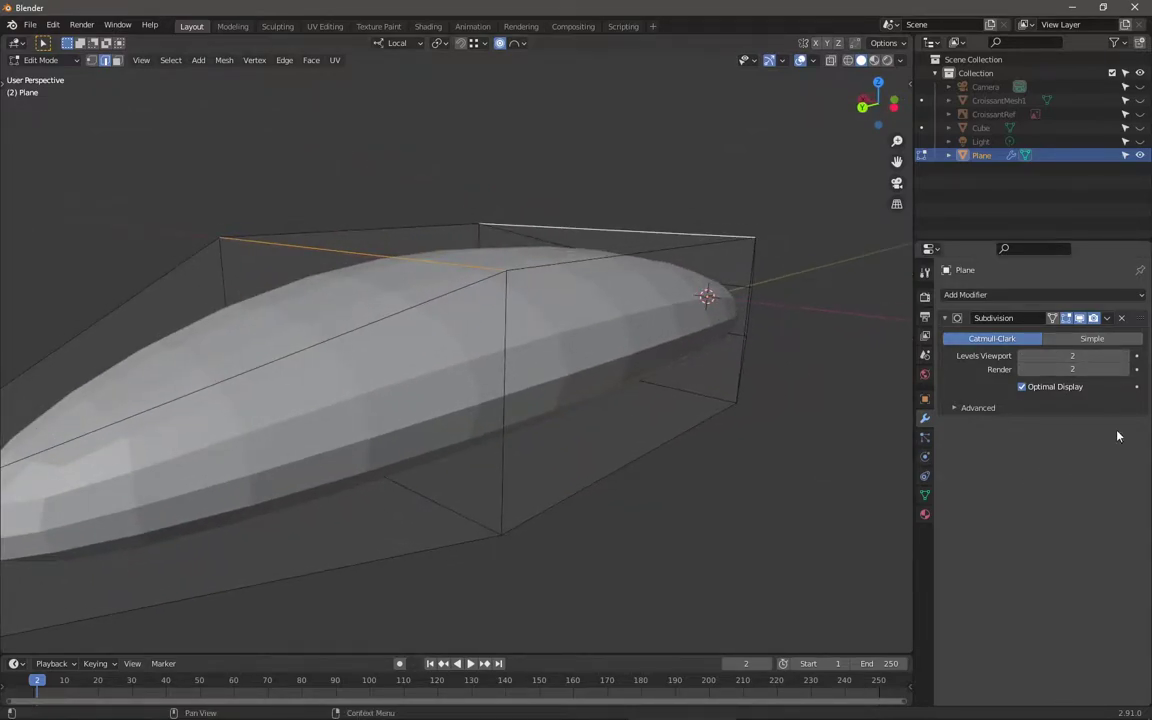
left_click(1111, 340)
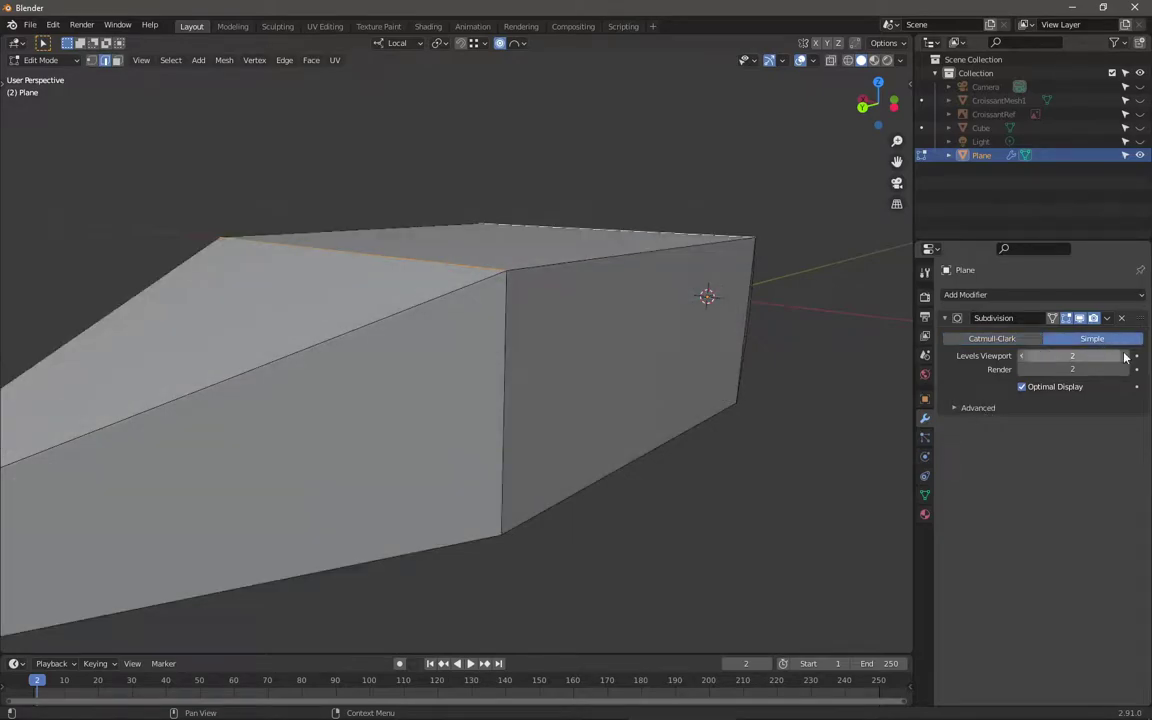
Step: Apply the Simple Subdivision modifier in Object Mode and inspect the subdivided mesh in Edit Mode
right_click(1105, 334)
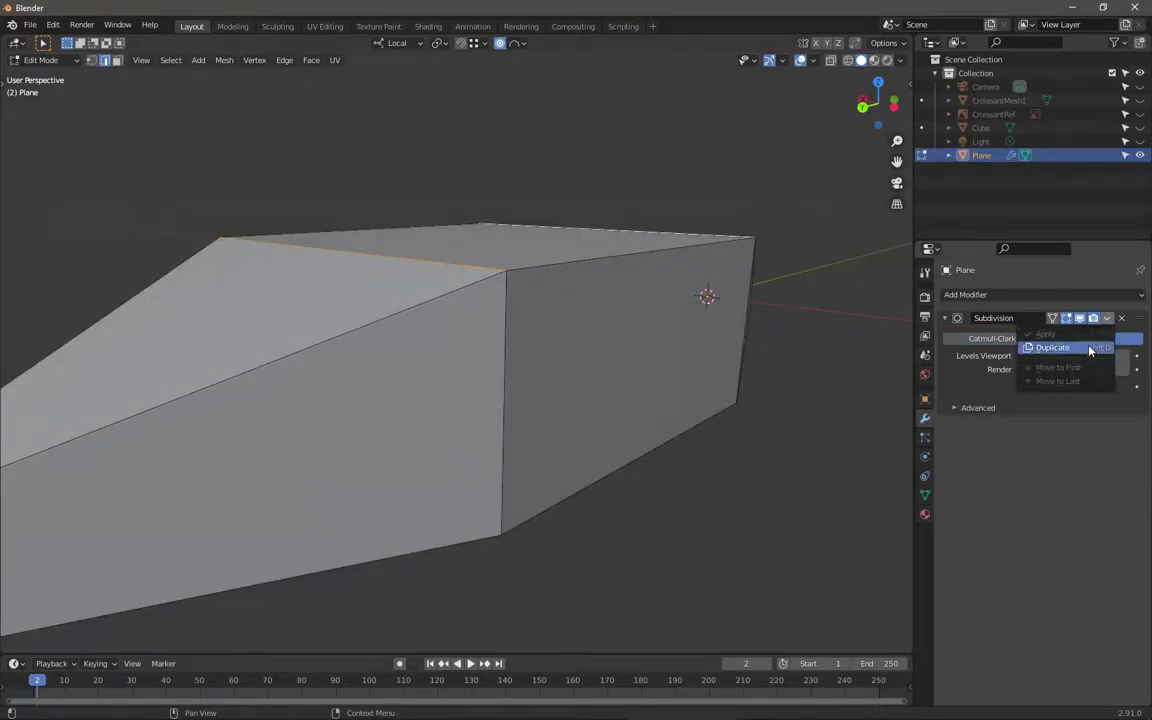
key("Tab")
left_click(1109, 318)
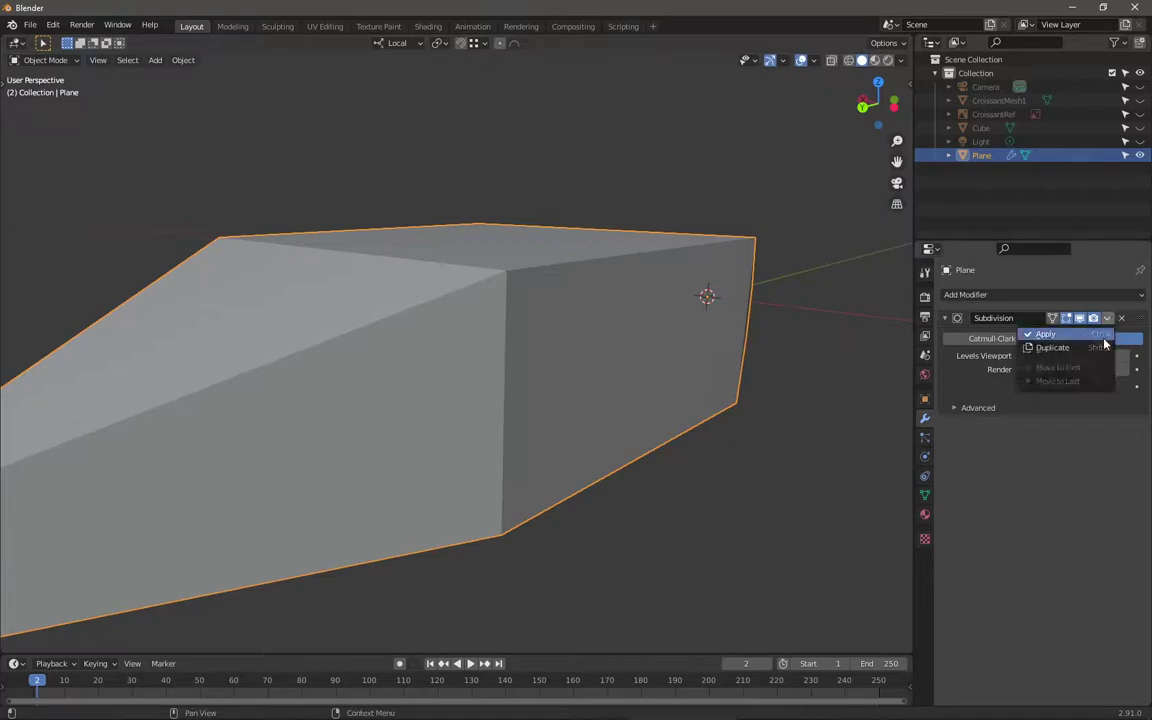
left_click(1025, 333)
key("Tab")
middle_click_drag(740, 398, 519, 386)
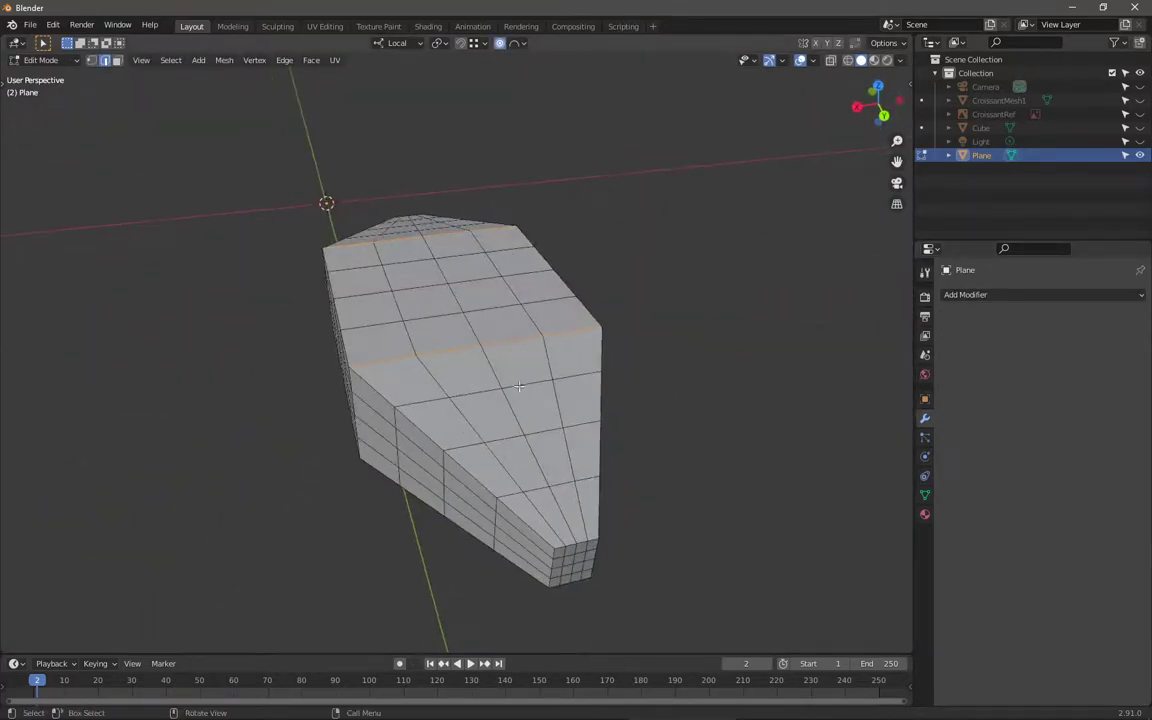
middle_click_drag(697, 483, 405, 364)
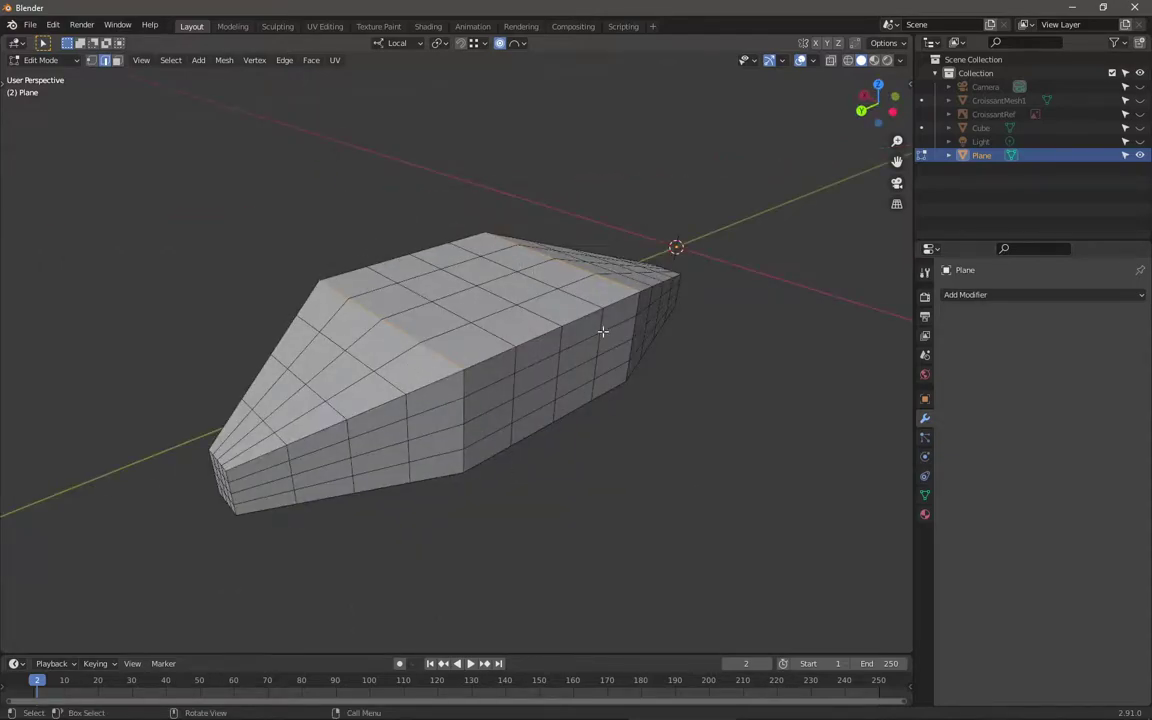
middle_click_drag(603, 331, 605, 325)
Step: Undo applying the Subdivision modifier, set its type back to Catmull-Clark and return to Edit Mode
key("ctrl+z")
key("ctrl+z")
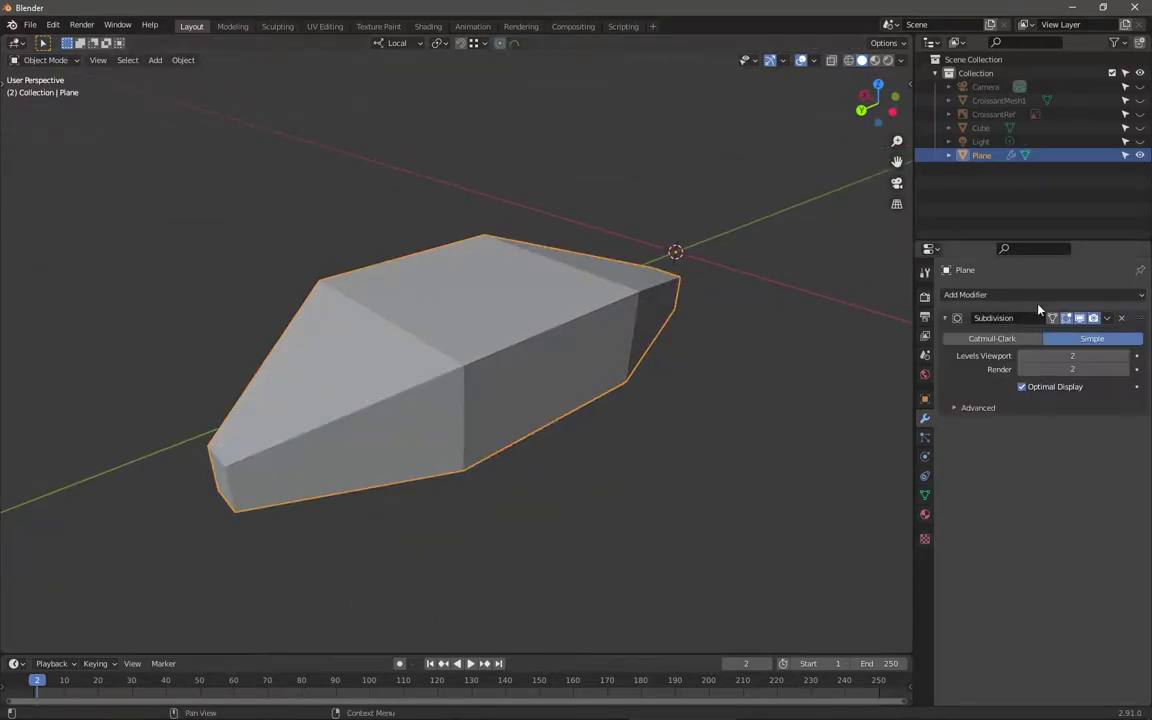
left_click(991, 338)
key("Tab")
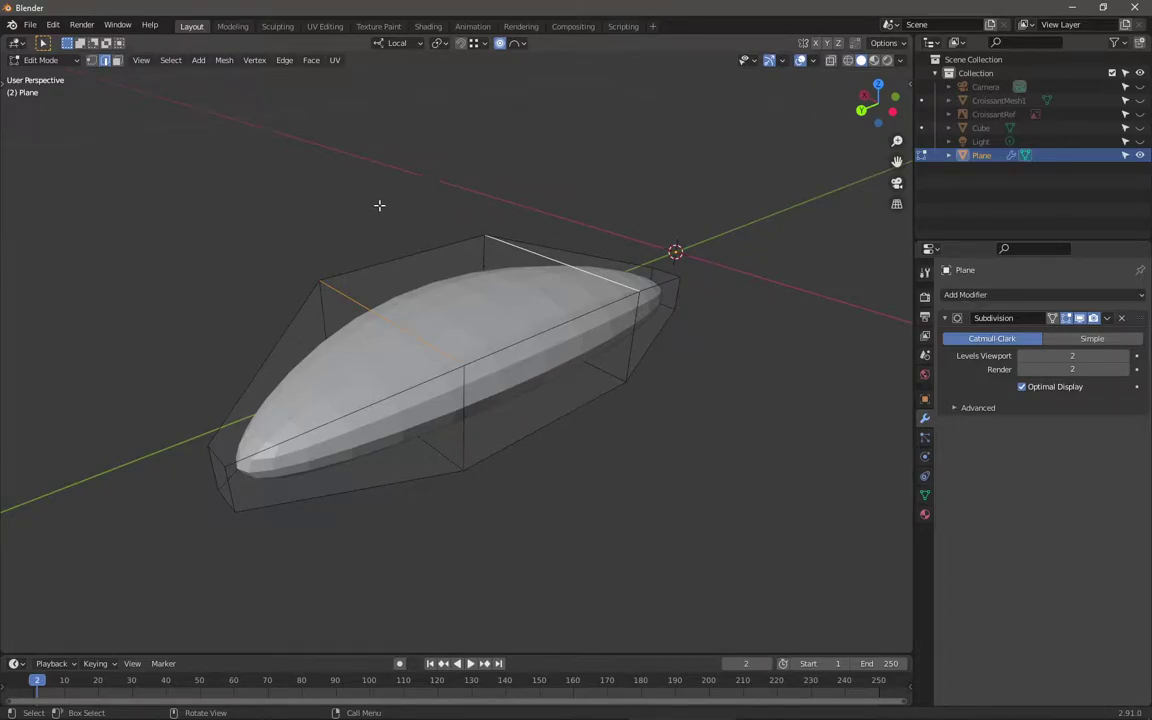
Step: Try loop cuts close to the cage's top and side edges to sharpen them, sliding the last to a factor of 0.852
middle_click_drag(379, 205, 440, 320)
key("ctrl+r")
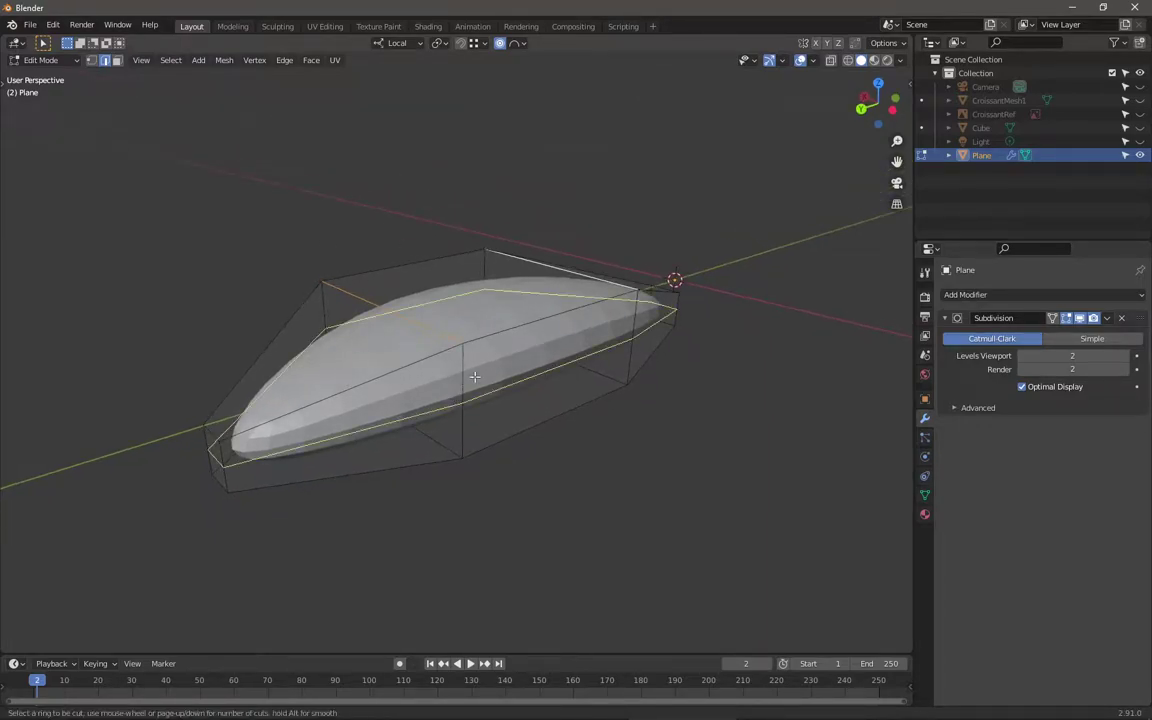
left_click_drag(474, 377, 507, 329)
middle_click_drag(507, 329, 627, 343)
scroll(517, 322, "up", 4)
scroll(679, 321, "down", 3)
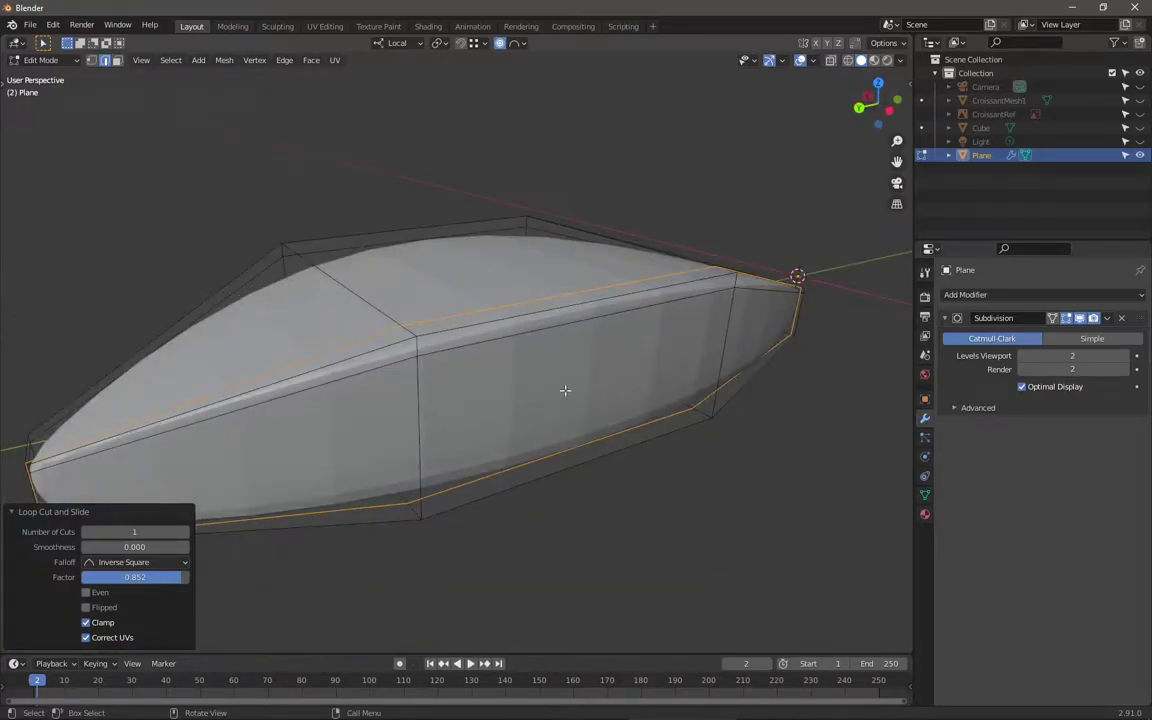
Step: Turn off the Subdivision modifier's viewport display to examine the base mesh, then turn it back on
middle_click_drag(565, 390, 640, 419)
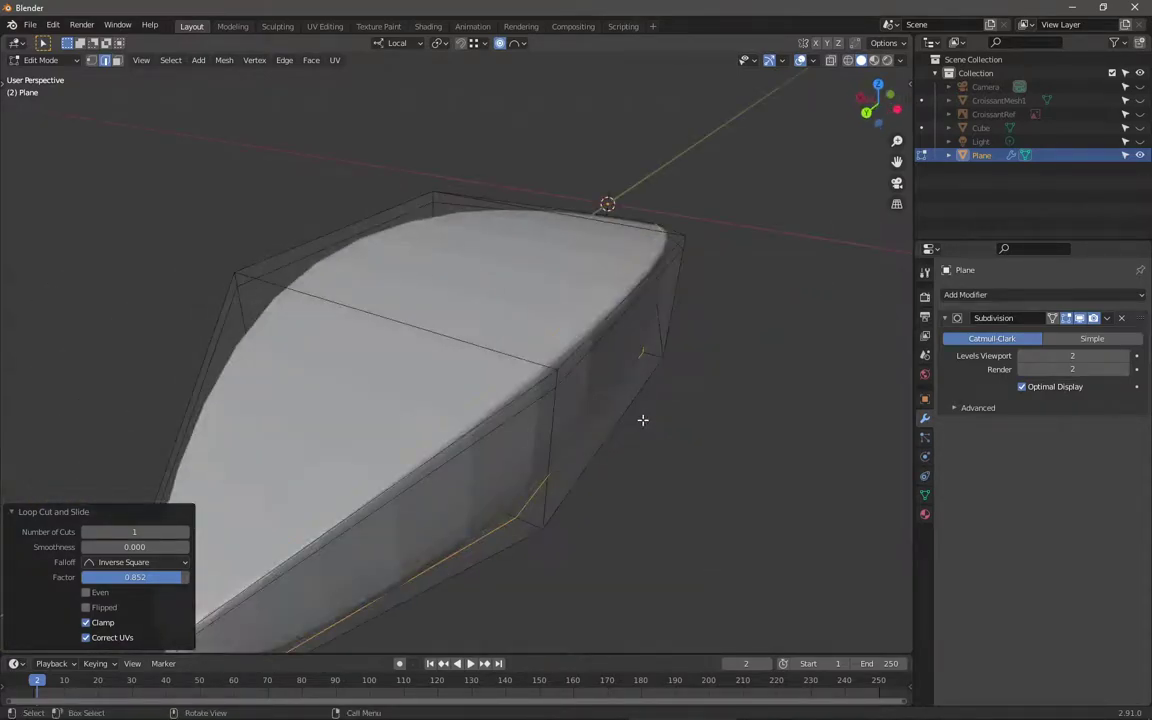
left_click(1081, 319)
middle_click_drag(645, 415, 627, 419)
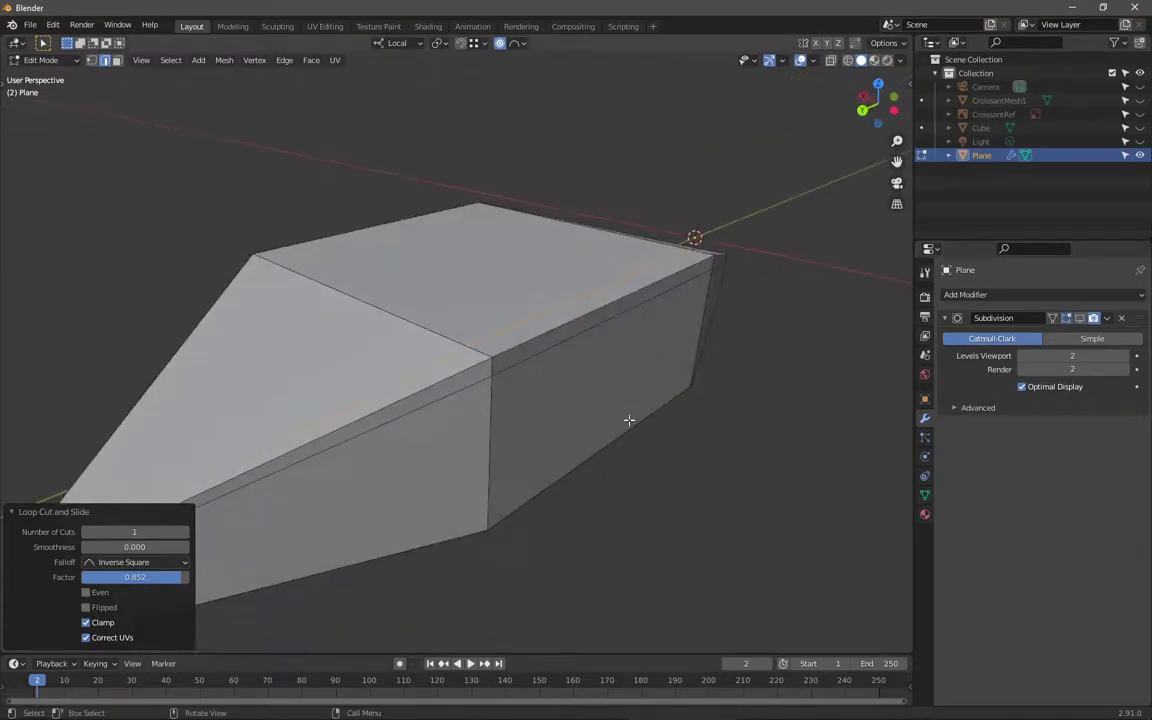
left_click(1079, 318)
Step: Try viewport and render subdivision levels of 3, then set both back to 2
left_click(1126, 357)
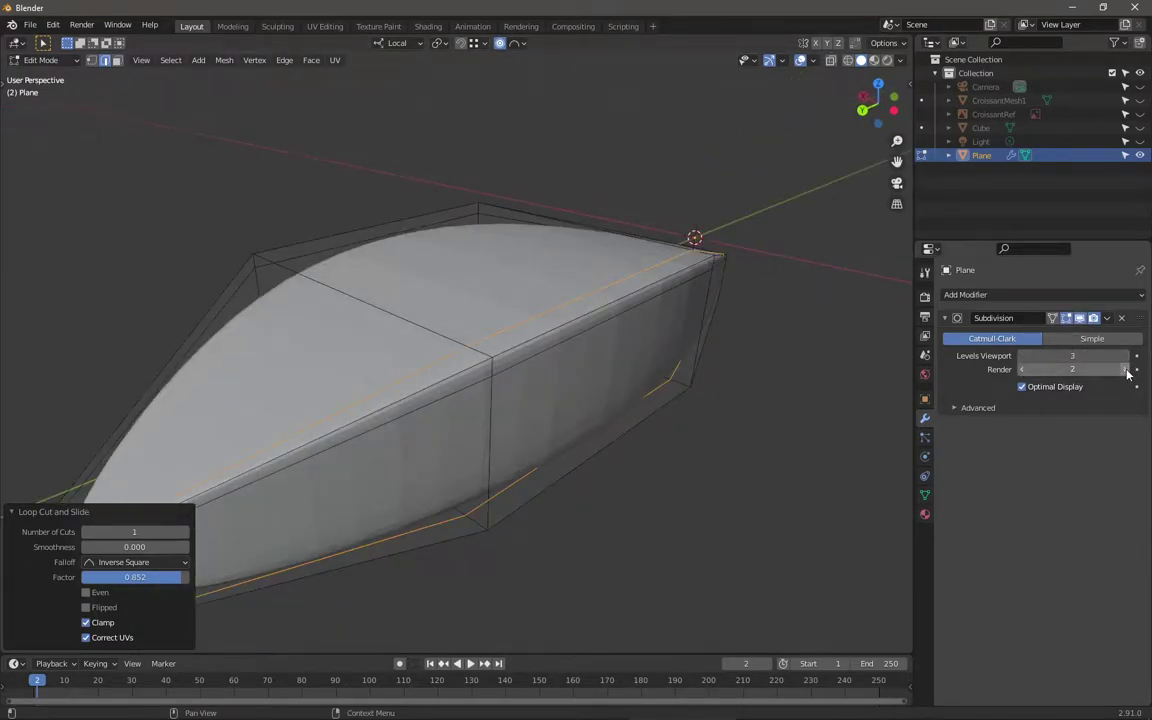
left_click(1126, 370)
left_click(1126, 357)
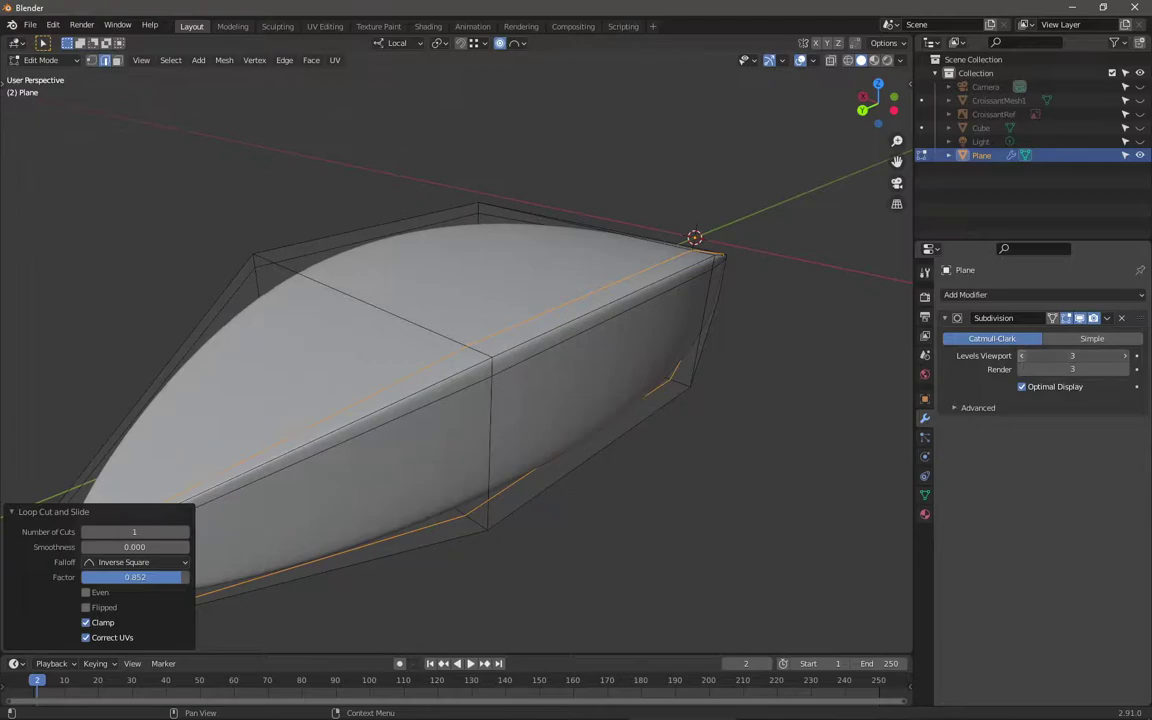
left_click(1021, 356)
left_click(1021, 370)
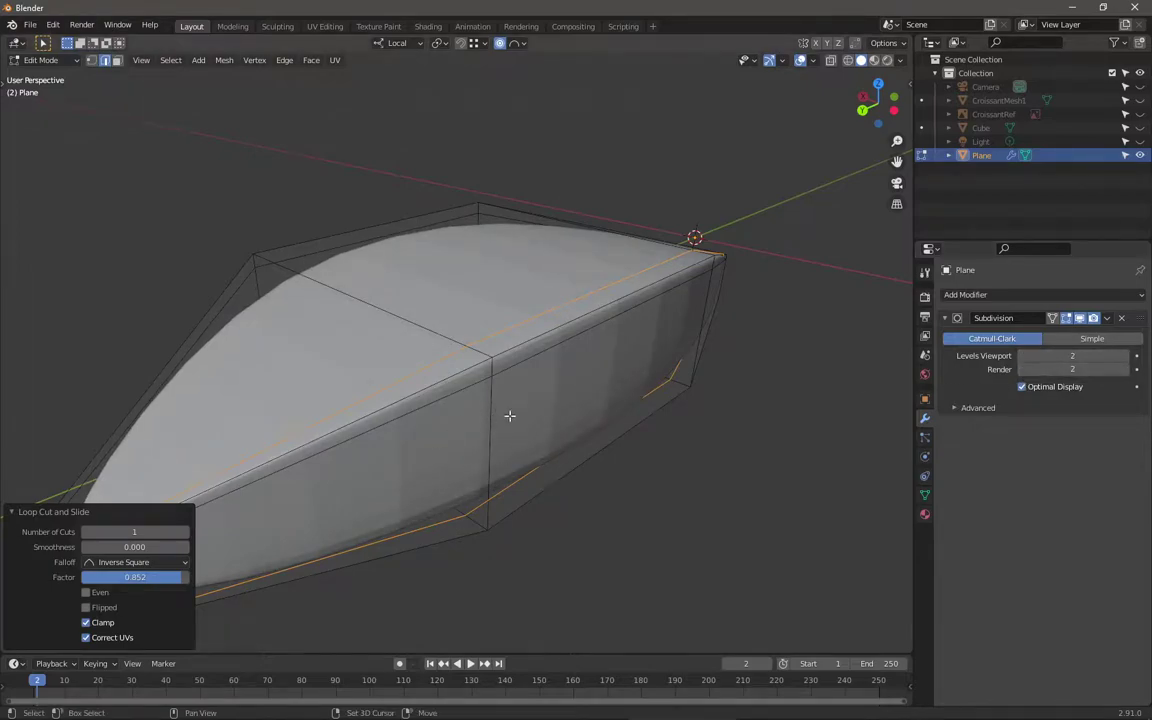
Step: Add a horizontal loop cut around the croissant's sides and slide it close to the base at a factor of 0.876
middle_click_drag(509, 415, 575, 371)
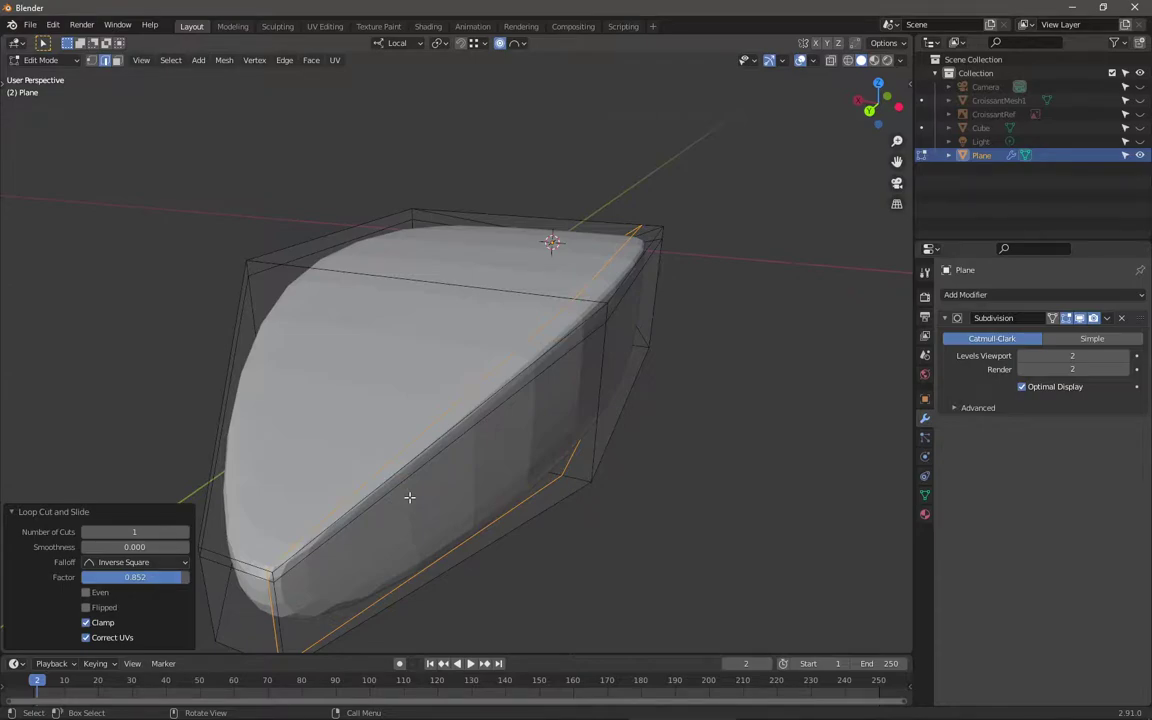
middle_click_drag(409, 497, 612, 379)
middle_click_drag(563, 411, 424, 445)
key("ctrl+r")
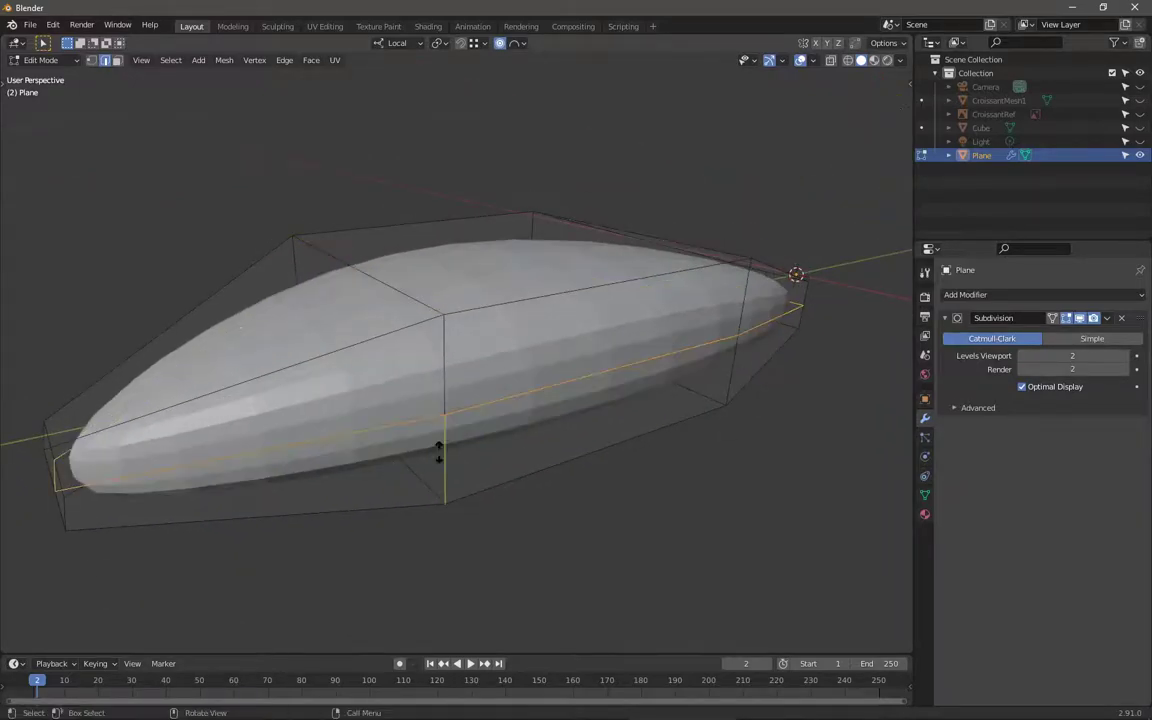
left_click(442, 458)
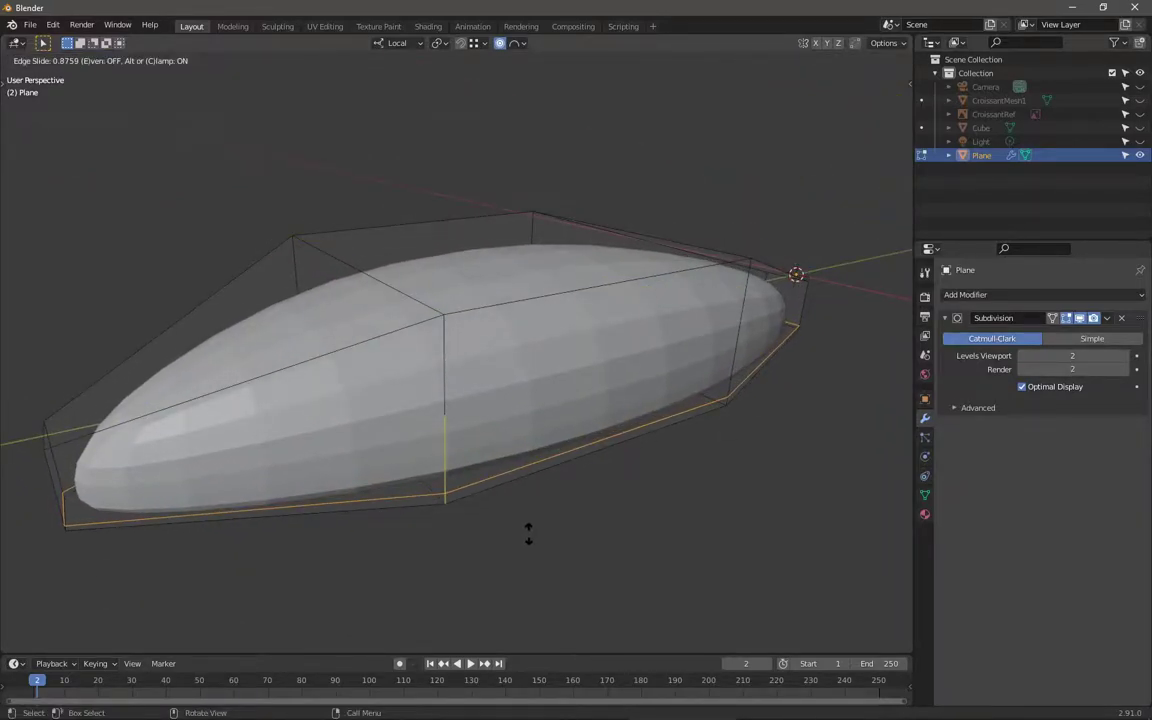
left_click(529, 534)
middle_click_drag(591, 481, 666, 331)
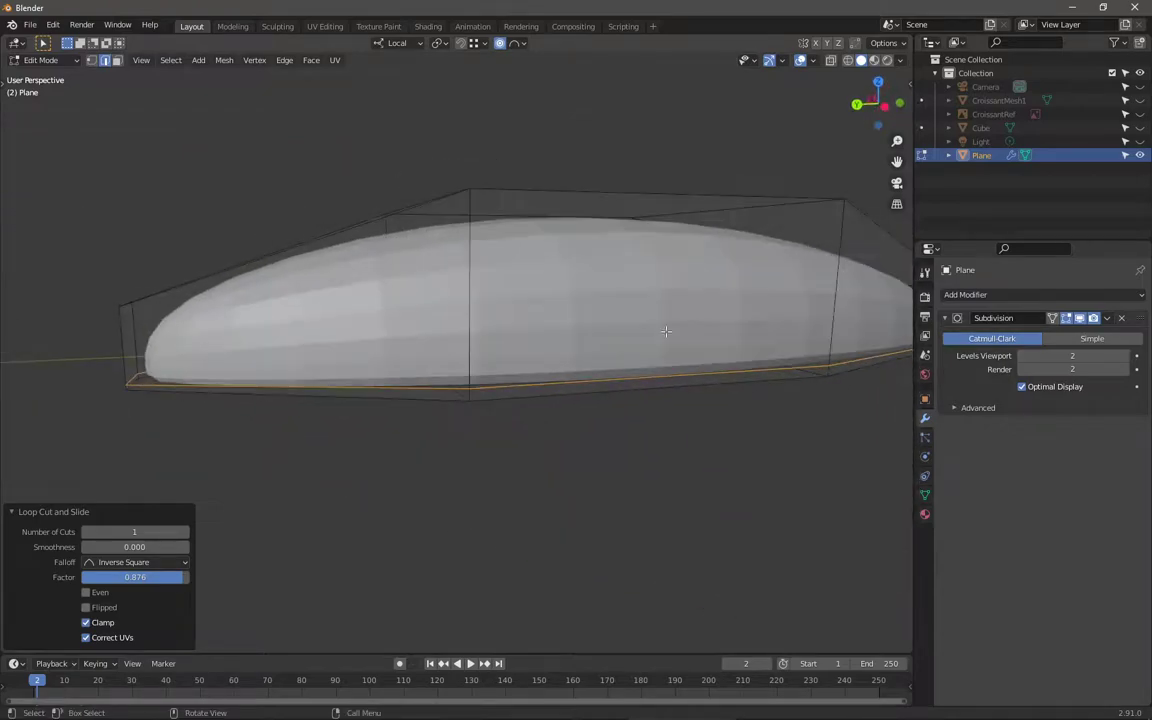
Step: Show the CroissantRef image again and add a centred loop cut across the middle of the croissant's body
middle_click_drag(519, 355, 510, 266)
left_click(1139, 114)
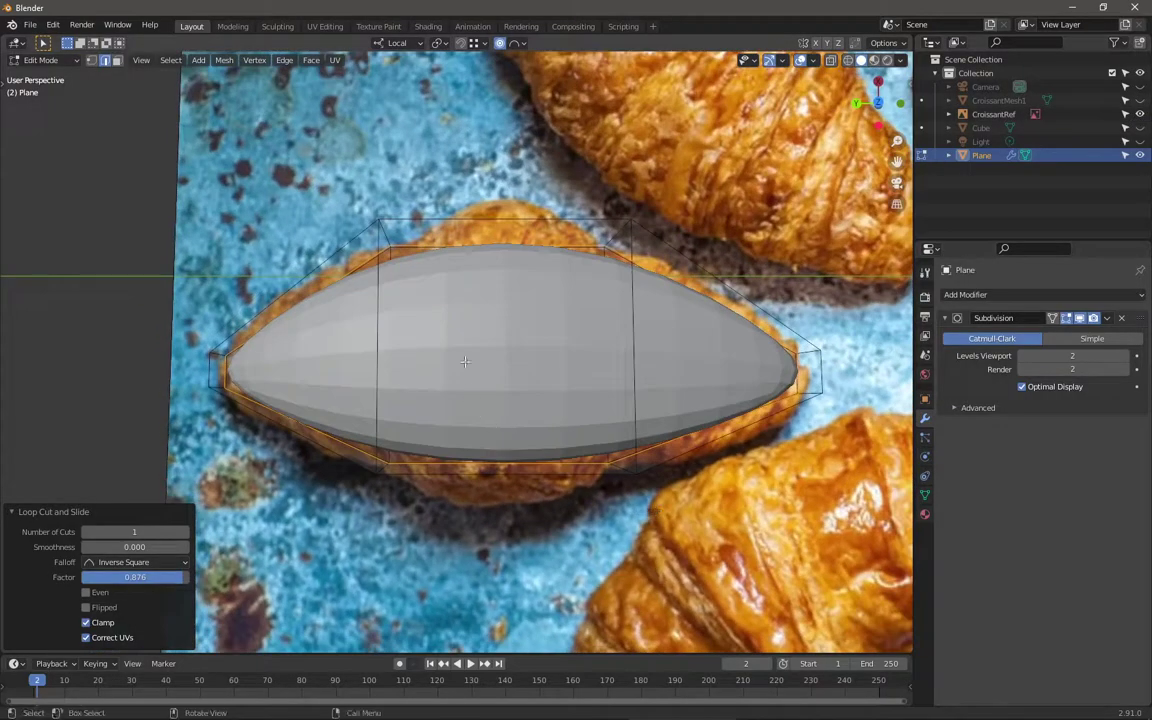
key("ctrl+r")
left_click(505, 217)
right_click(517, 216)
Step: Turn off proportional editing and widen the middle loop by a factor of 1.370 along local X to match the reference croissant
middle_click_drag(520, 218, 550, 234)
key("s")
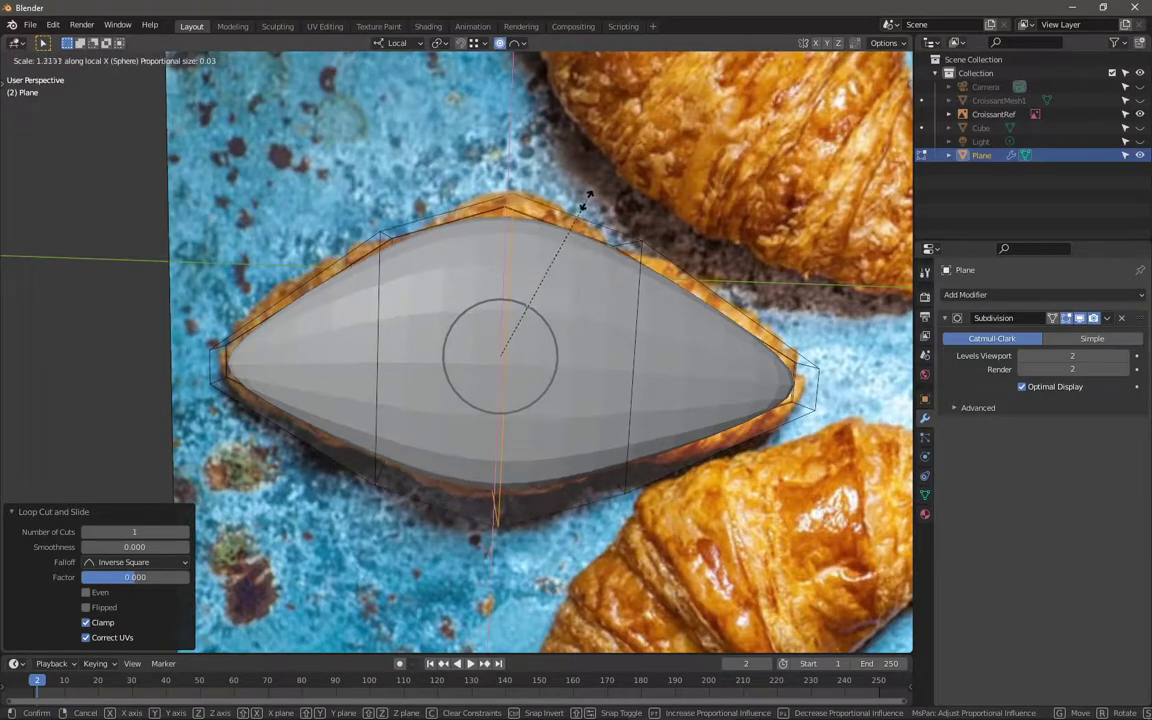
right_click(589, 197)
key("s")
key("x")
key("x")
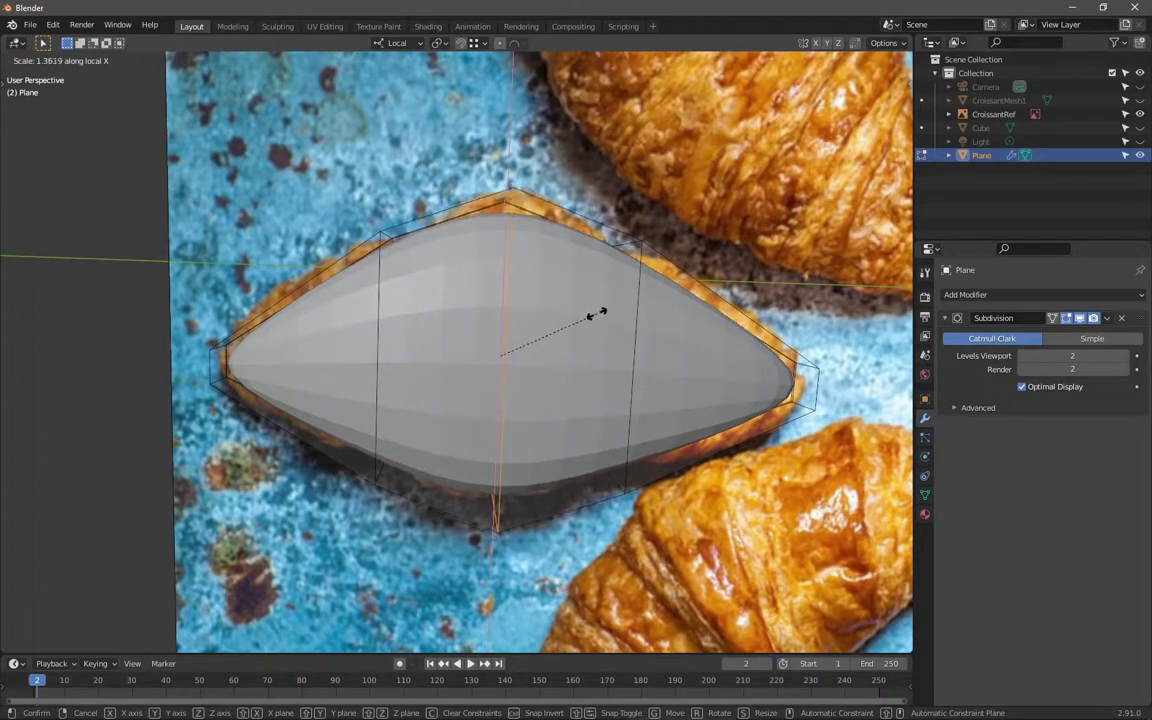
left_click(596, 311)
middle_click_drag(596, 310, 484, 344)
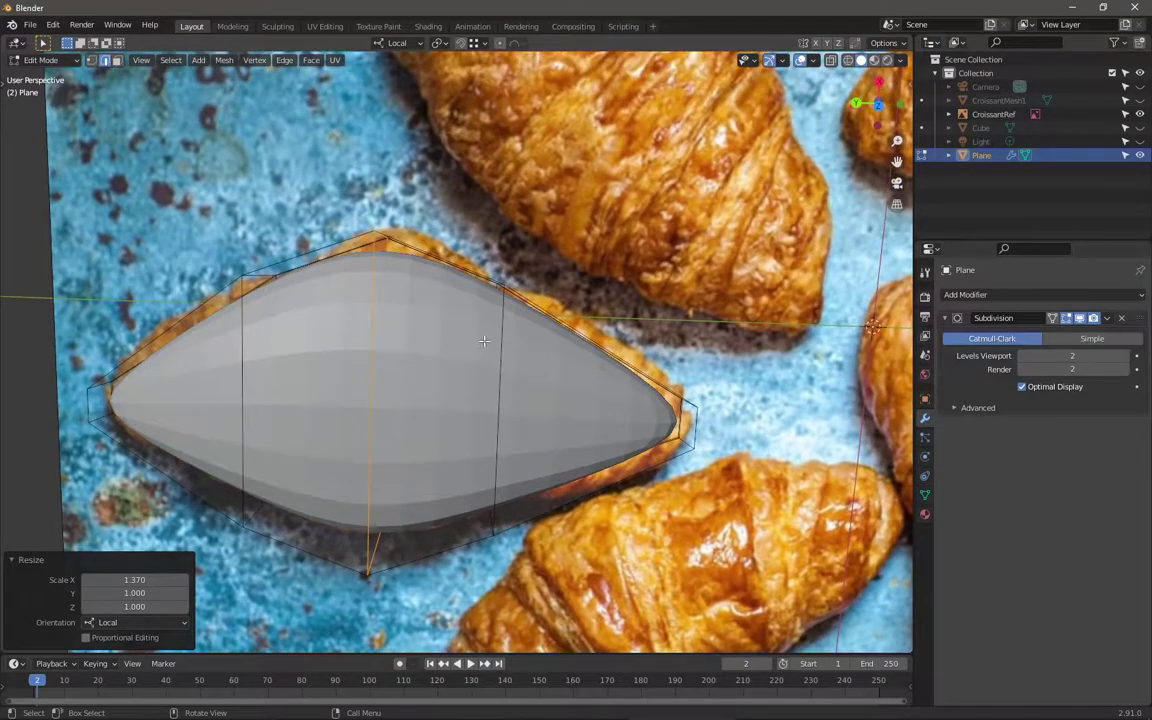
Step: Add one loop cut on each side of the loop between the croissant's middle and narrower tip, sliding the first to a factor of -0.235
key("ctrl+r")
left_click(440, 258)
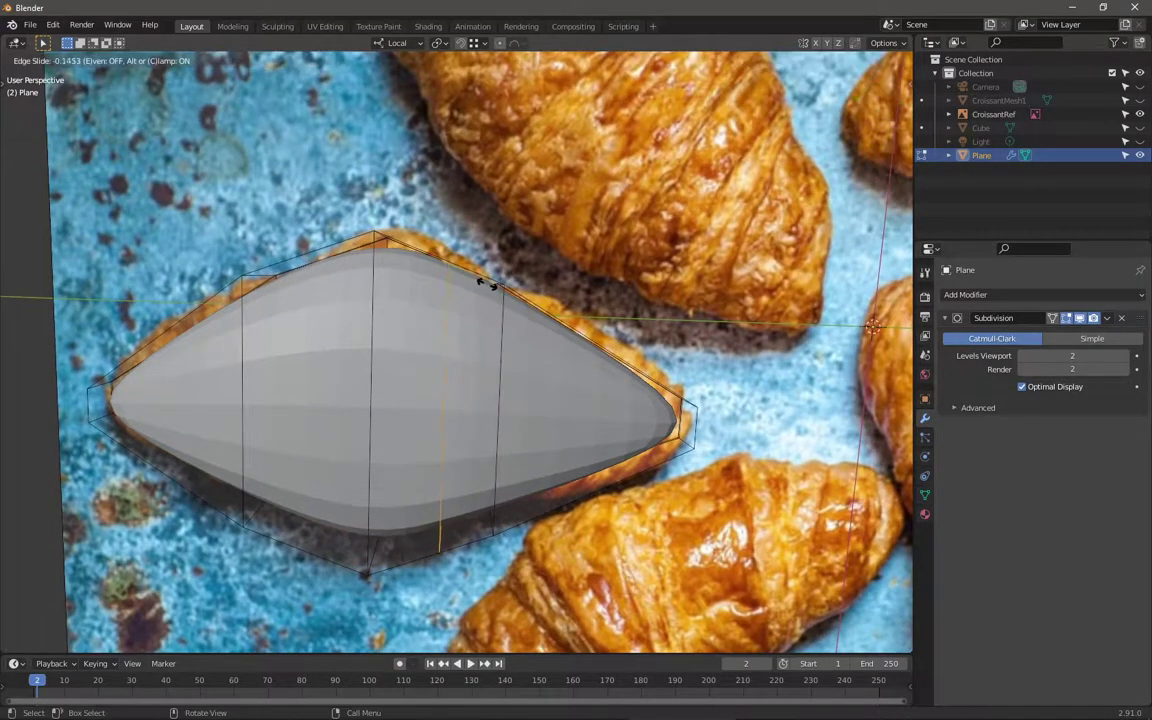
left_click(530, 288)
key("ctrl+r")
left_click(529, 300)
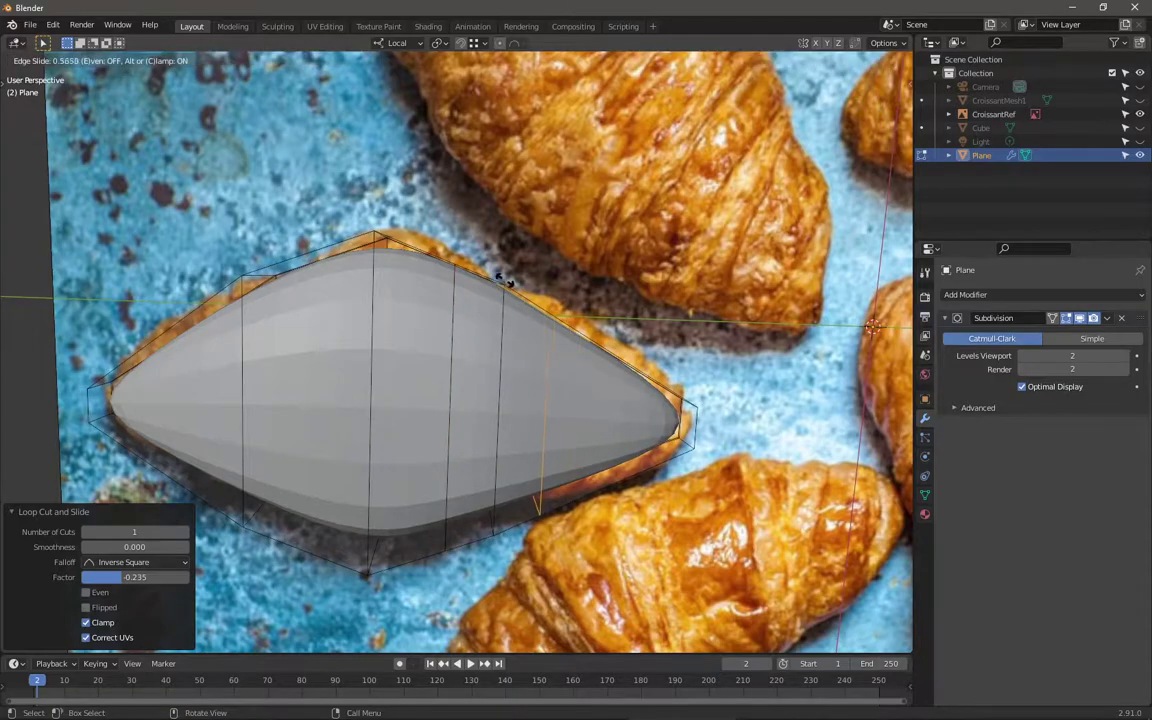
left_click(507, 282)
Step: Select the loop between the two new cuts and scale it to 0.873 along local X to form a crease
key("ctrl+r")
key("s")
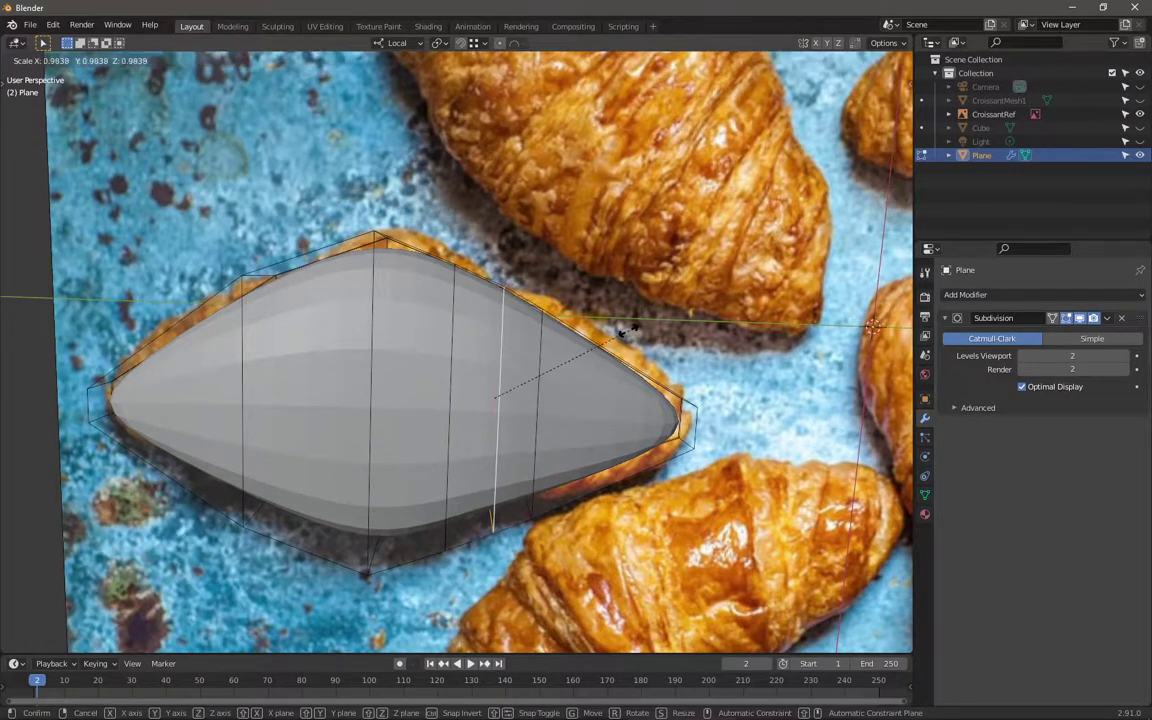
key("x")
left_click(609, 331)
Step: Add two loop cuts between the crease and the tip, slid to factors of -0.256 and -0.322
key("ctrl+r")
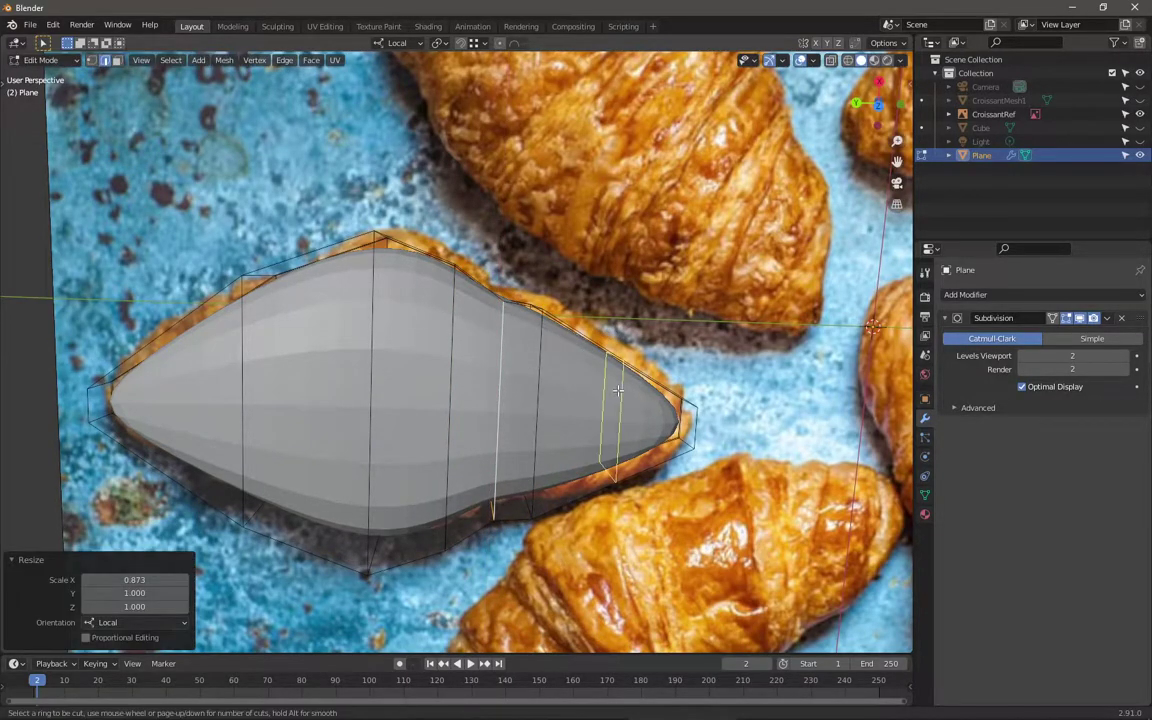
left_click(617, 388)
left_click(647, 391)
key("ctrl+r")
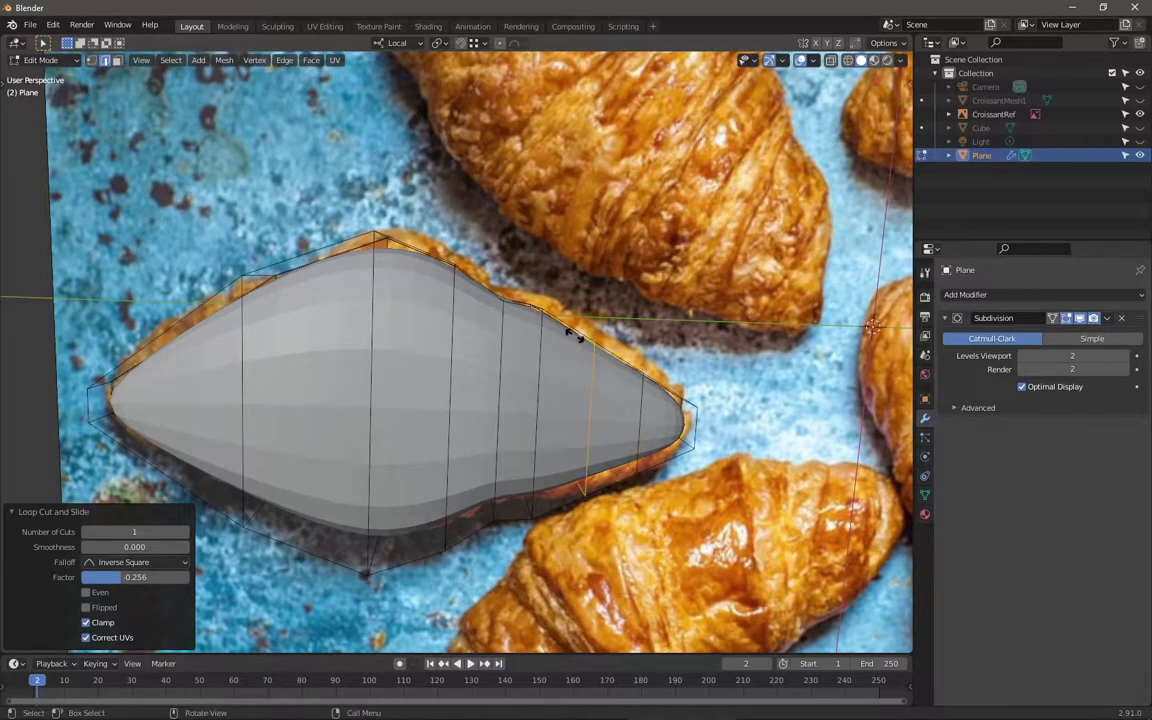
left_click(565, 329)
left_click(568, 328)
Step: Add a centred loop cut between the last two loops and scale it to 0.873 along local X as a second crease
key("ctrl+r")
left_click(613, 353)
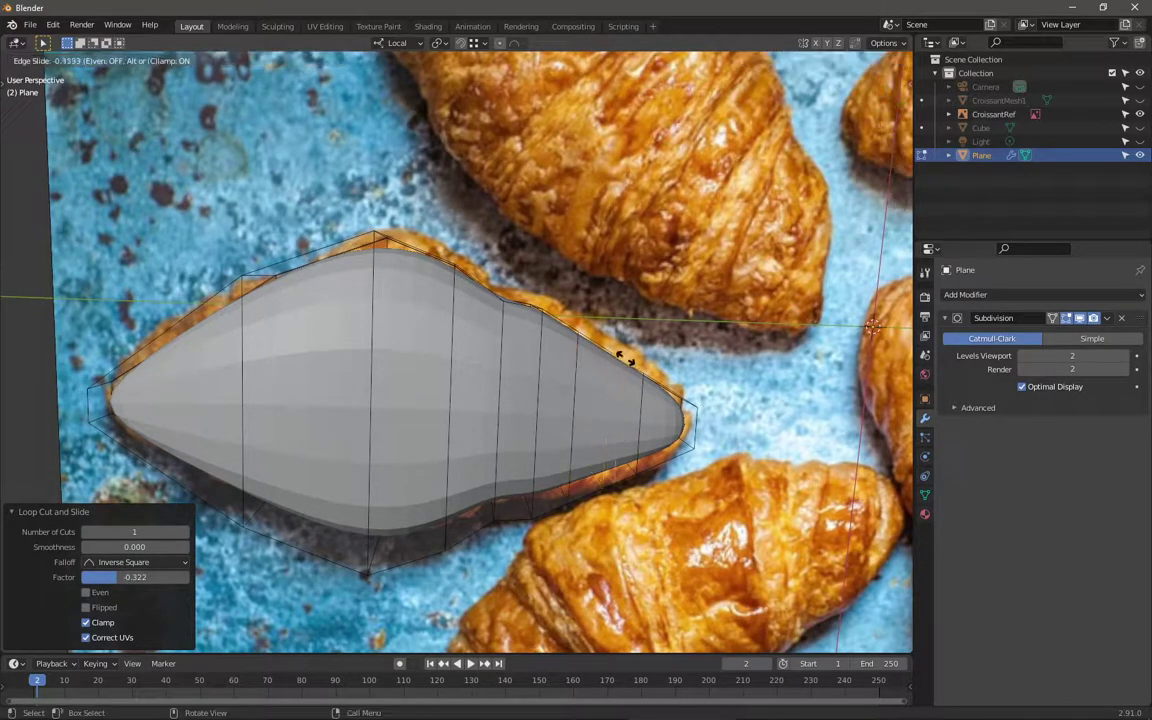
right_click(628, 355)
key("s")
key("x")
left_click(750, 352)
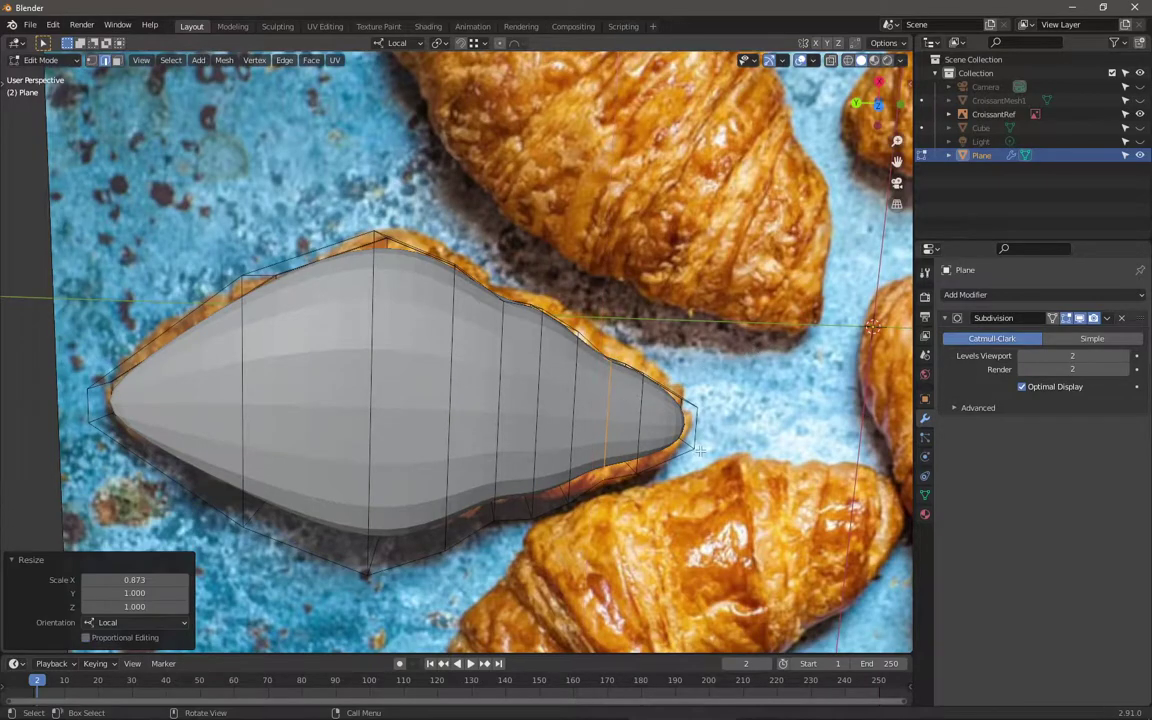
middle_click_drag(750, 352, 641, 367)
Step: Add three evenly spaced loop cuts running lengthwise along the croissant with a factor of 0
middle_click_drag(566, 514, 490, 400)
key("ctrl+r")
scroll(484, 432, "up", 2)
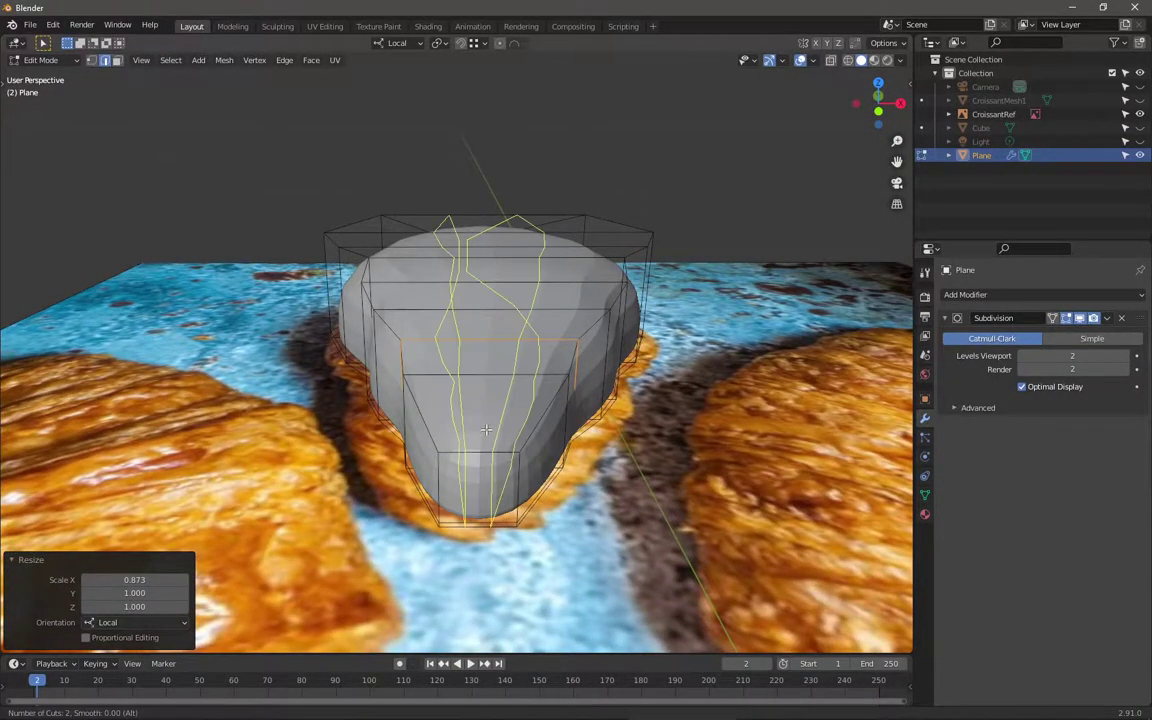
left_click(484, 432)
right_click(445, 413)
middle_click_drag(445, 413, 477, 339)
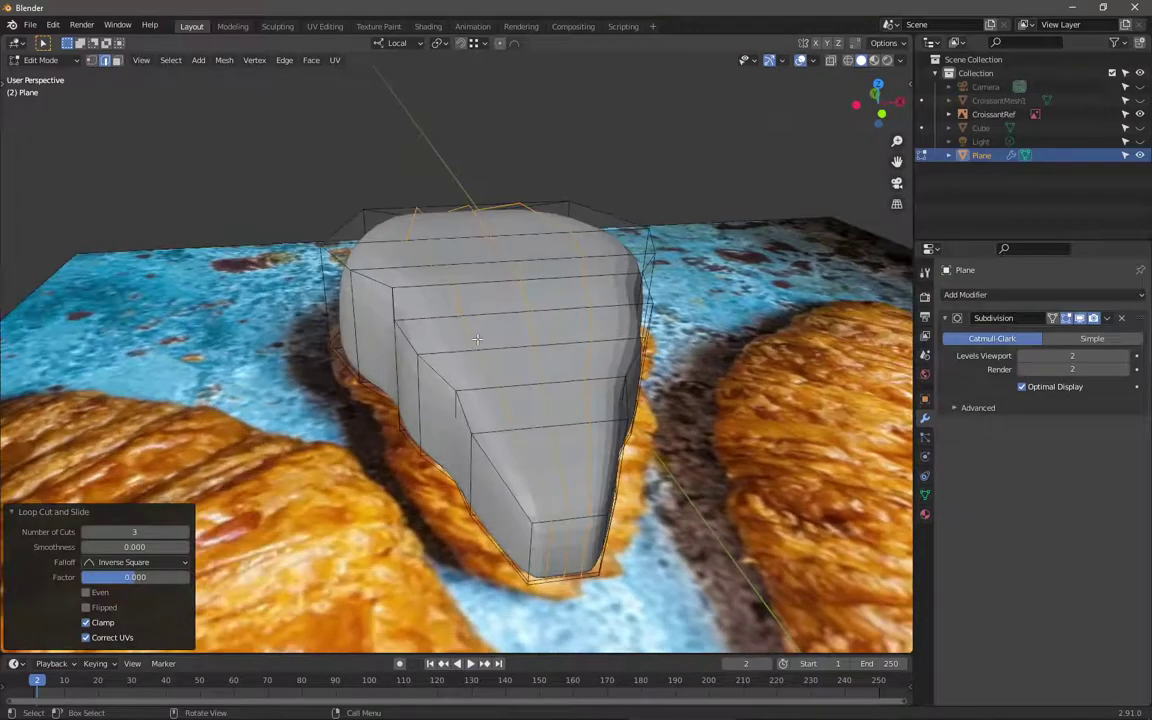
Step: Raise the central edges along the thick part of the croissant's top on the Z axis and undo the last change
left_click(493, 241)
left_click(488, 232, "ctrl")
middle_click_drag(490, 236, 645, 403)
key("g")
key("z")
left_click(613, 230)
key("ctrl+z")
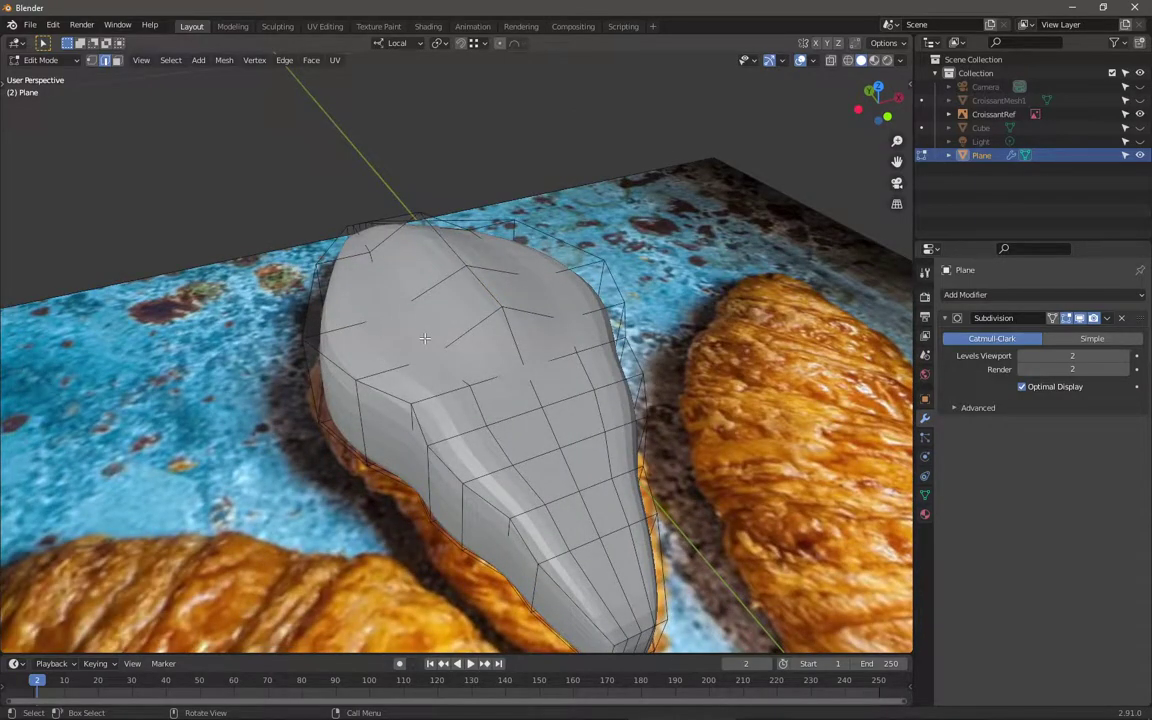
Step: In vertex select mode, raise a top vertex beside the ridge by about 0.02 m and one nearer the creases by 0.013531 m along local Z
key("alt+z")
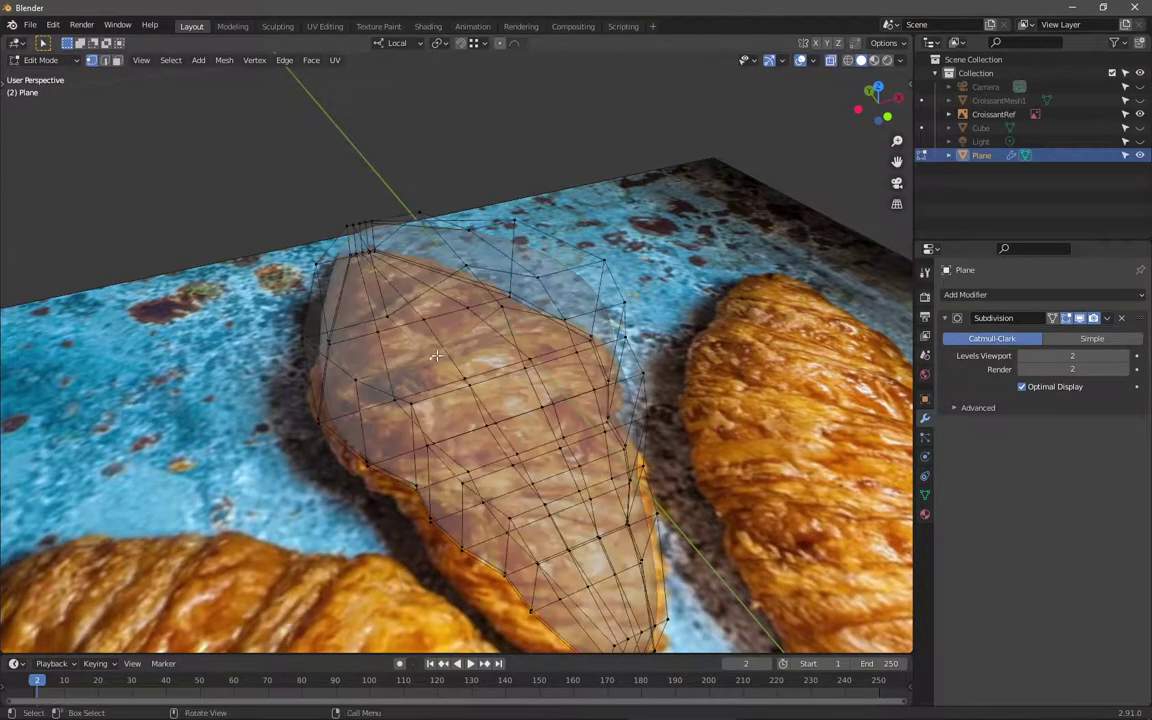
key("alt+z")
key("g")
key("z")
key("z")
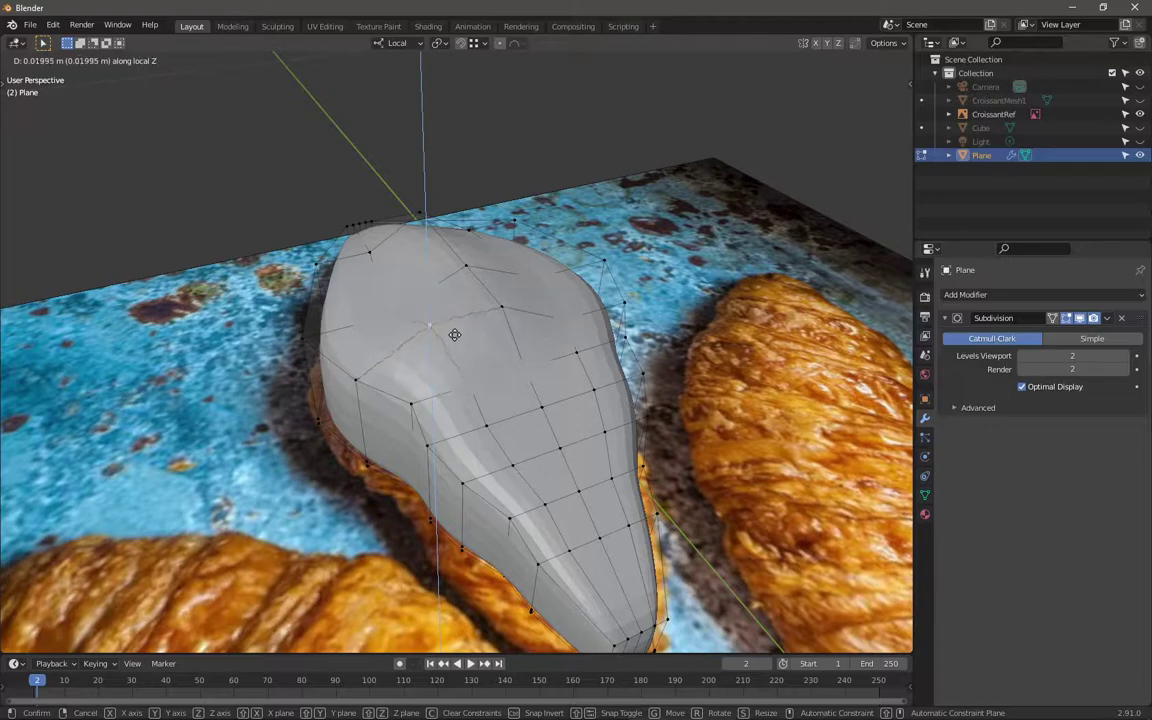
left_click(455, 335)
key("g")
key("z")
key("z")
left_click(586, 408)
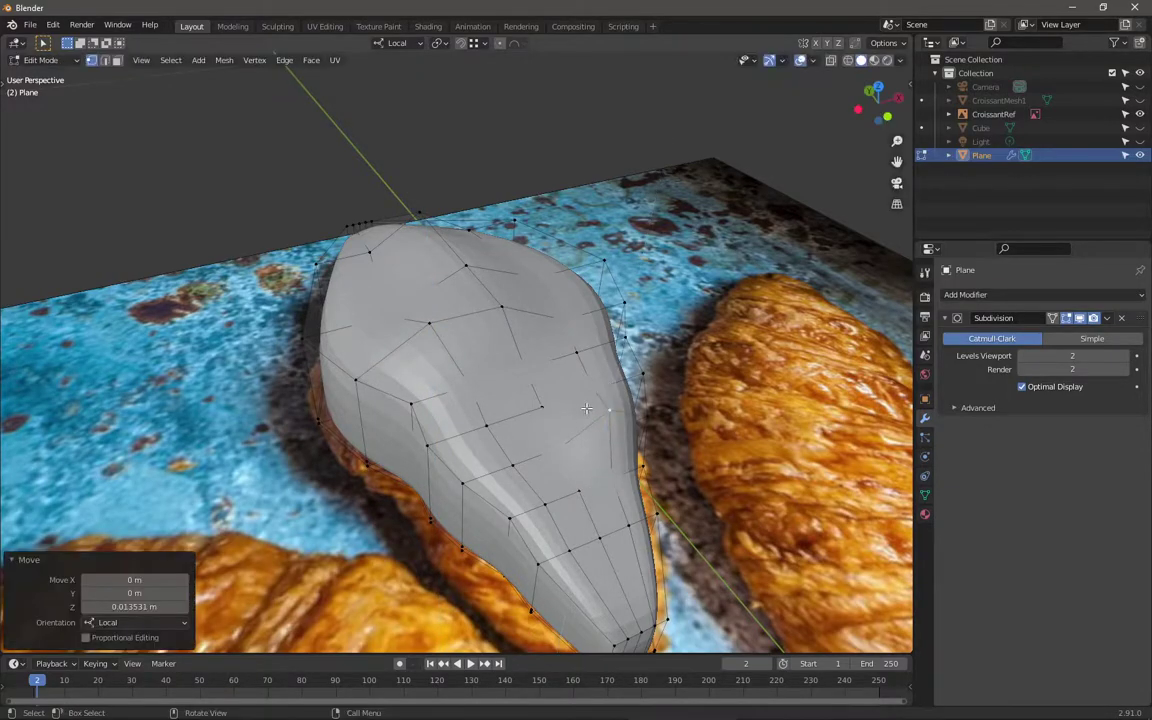
Step: Raise two more top vertices towards the narrow end along local Z, by 0.007309 m and 0.009031 m
key("g")
key("z")
key("z")
left_click(510, 453)
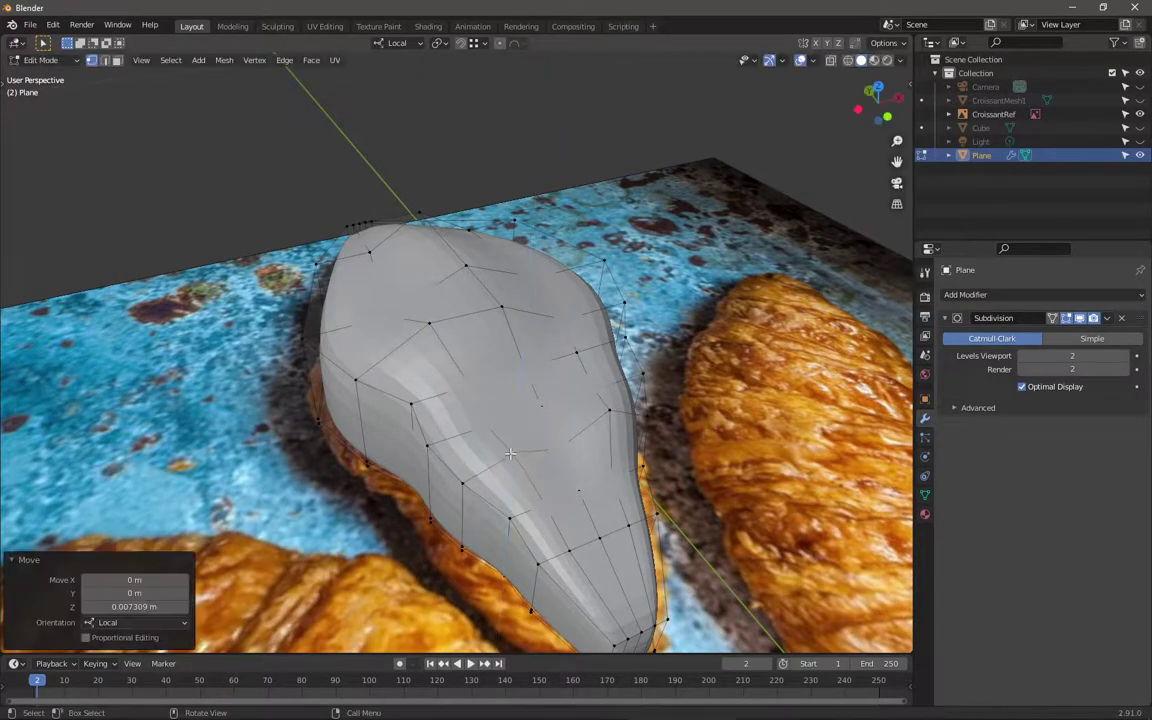
key("g")
key("z")
key("z")
left_click(590, 525)
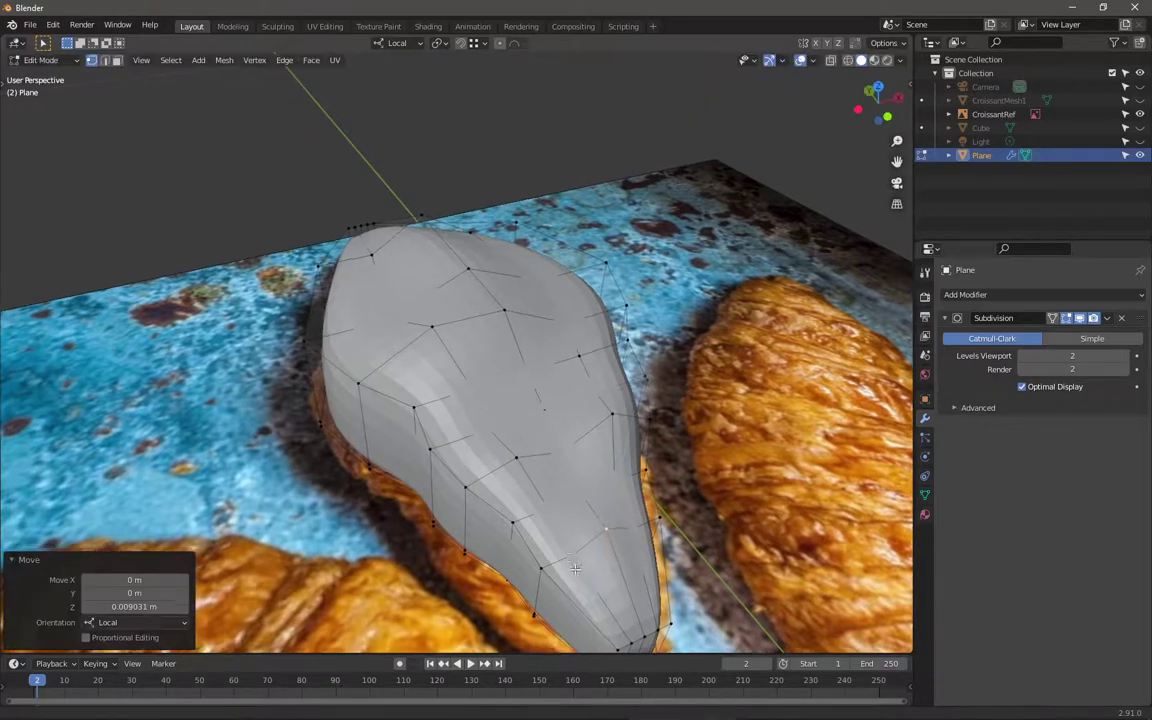
Step: Return to Object Mode and apply smooth shading to the croissant mesh
key("Tab")
middle_click_drag(580, 527, 446, 456)
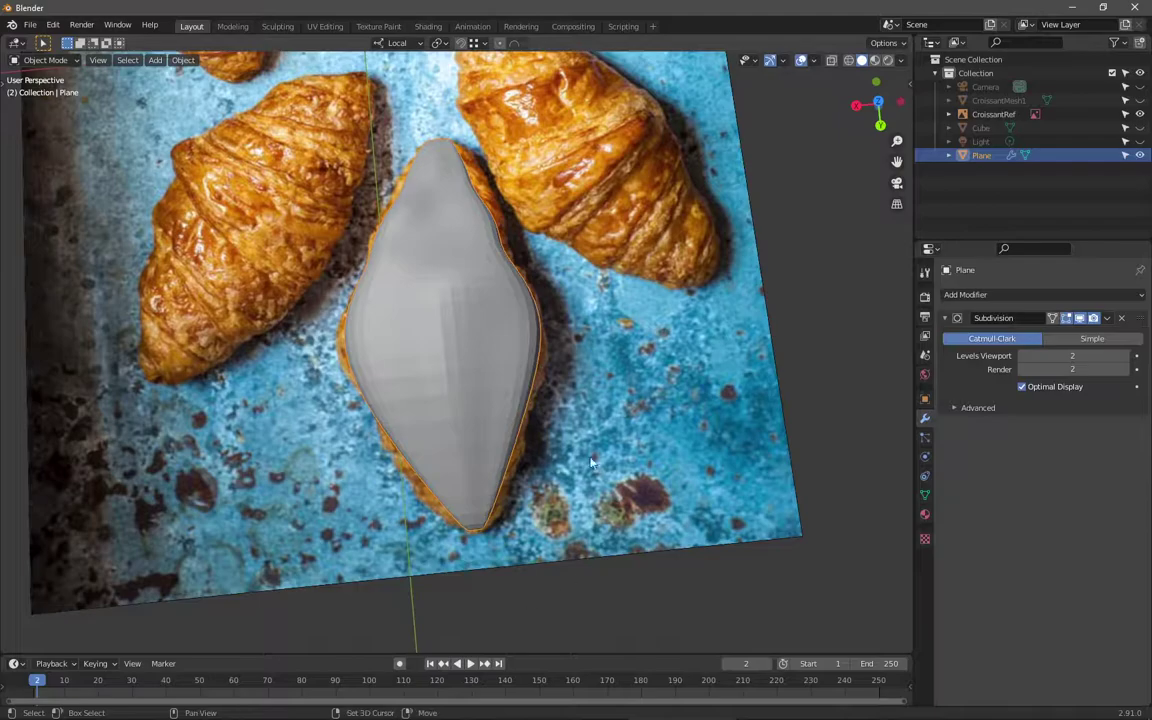
middle_click_drag(590, 463, 702, 426, "shift")
right_click(595, 341)
left_click(595, 338)
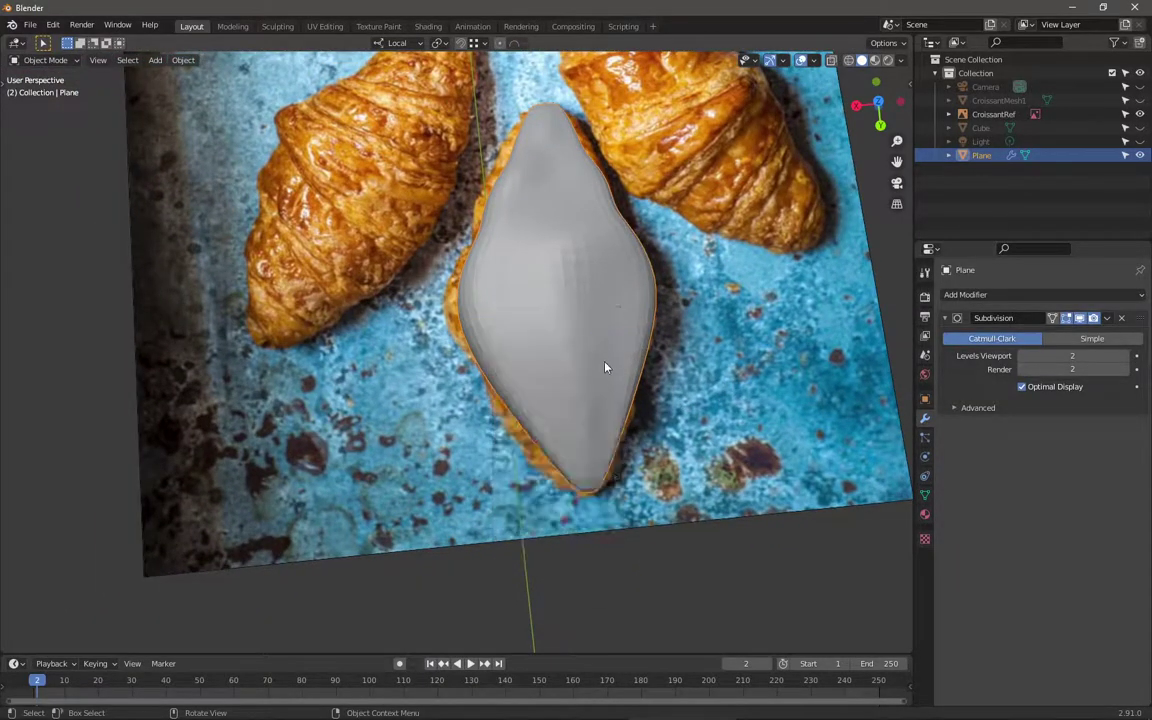
mouse_move(604, 367)
middle_mouse_down()
mouse_move(641, 301)
mouse_move(562, 276)
mouse_move(564, 430)
mouse_move(400, 486)
mouse_move(452, 359)
mouse_move(445, 345)
middle_mouse_up()
middle_click_drag(597, 417, 581, 501)
scroll(560, 408, "up", 3)
Step: Add a Displace modifier to the croissant and set its strength to 0
left_click(970, 294)
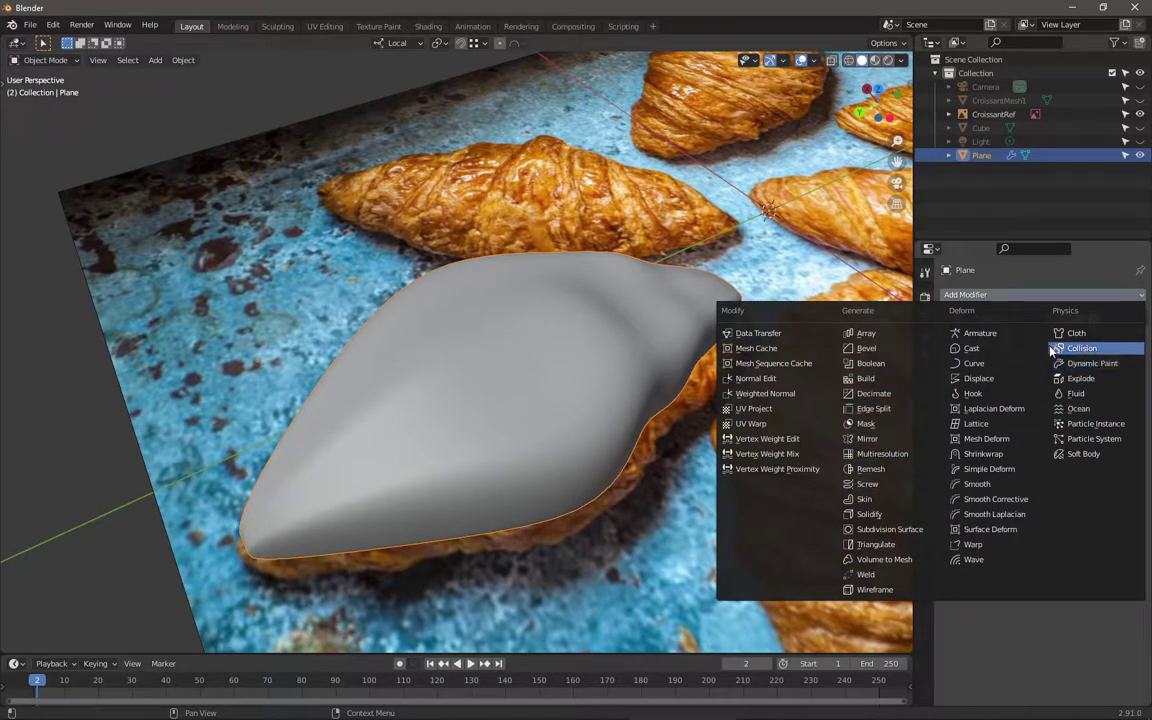
left_click(979, 378)
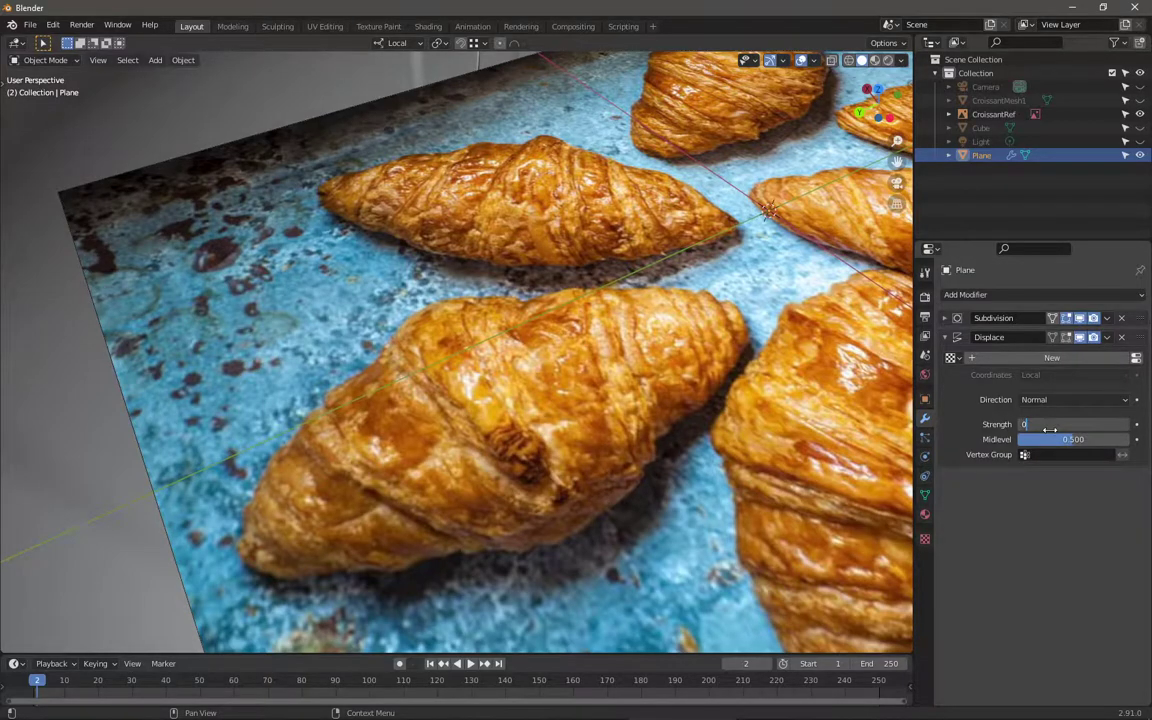
key("Return")
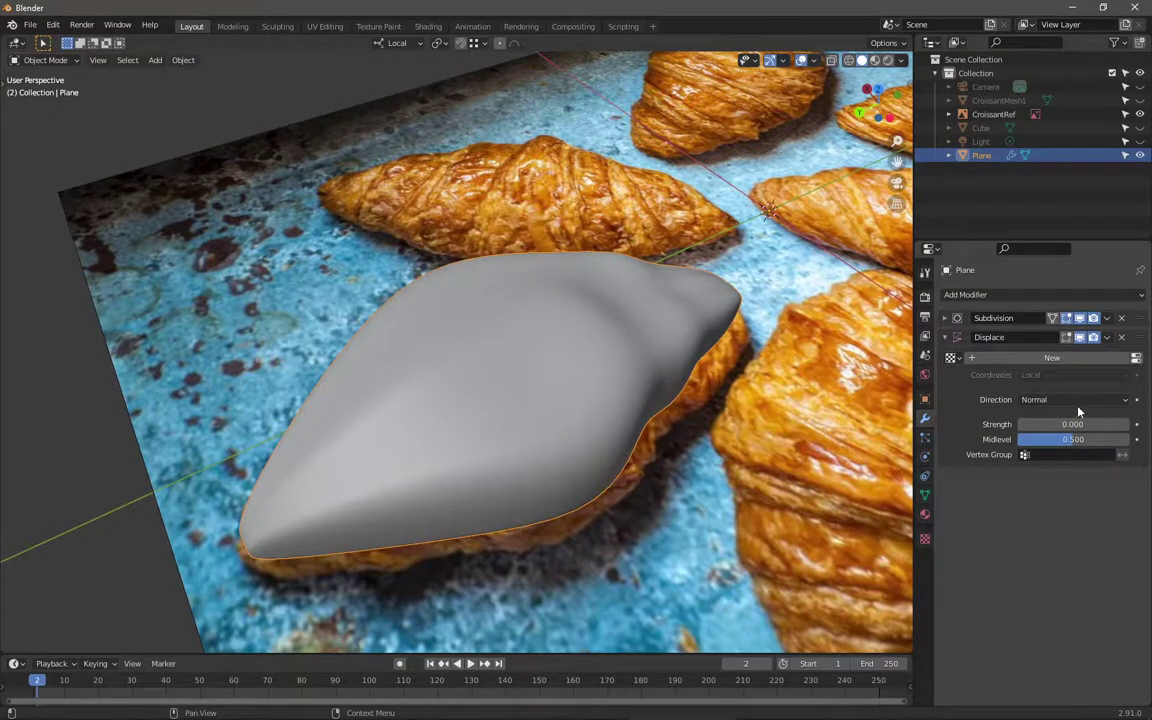
left_click(1079, 401)
left_click(491, 347)
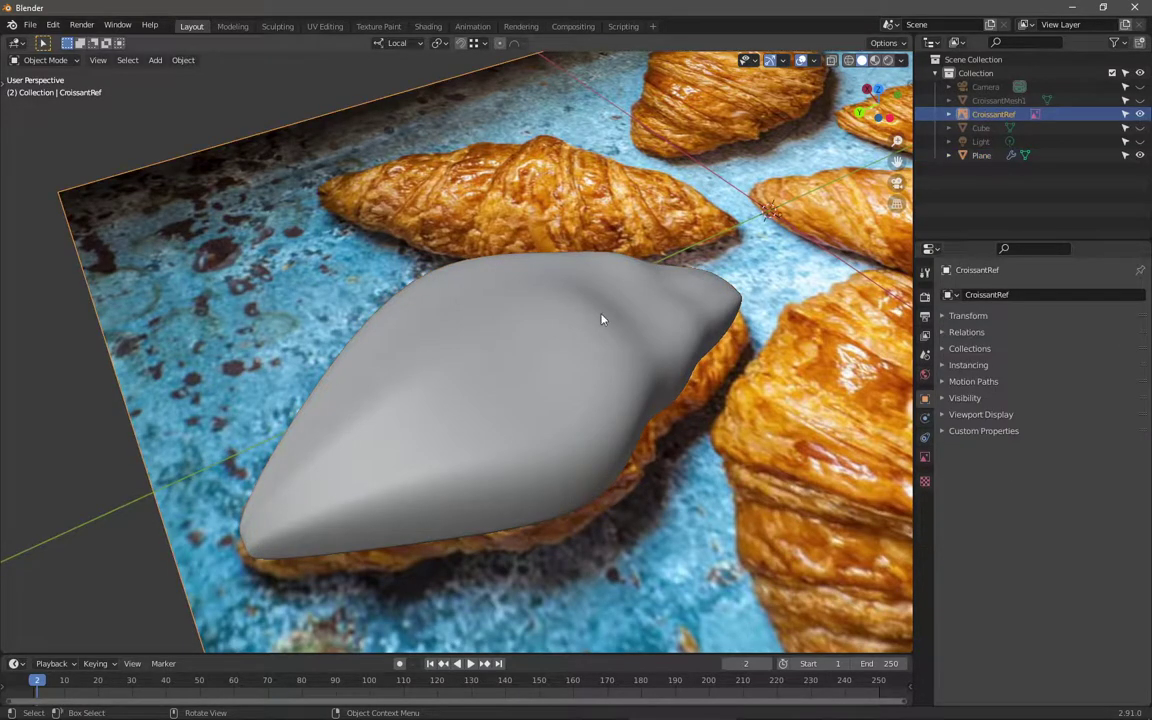
Step: Reselect the croissant mesh for editing and add two loop cuts across its uncreased pointed end, at factors of -0.451 and -0.240
left_click(491, 382)
key("Tab")
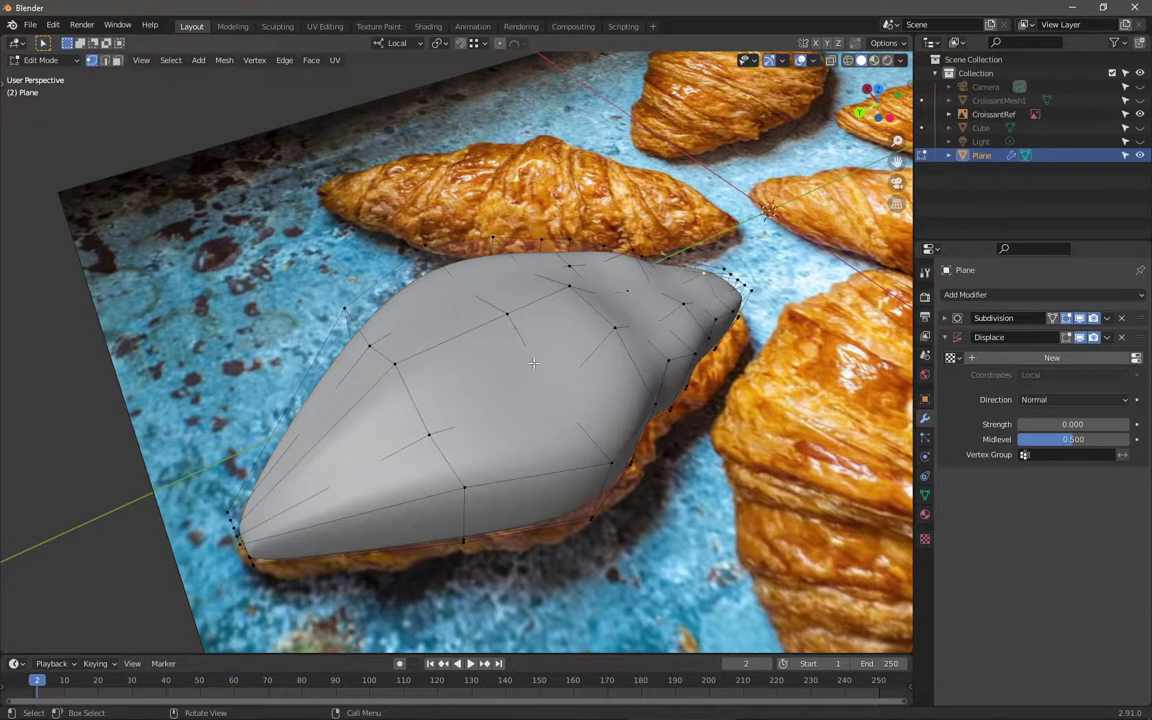
middle_click_drag(540, 333, 400, 370)
key("ctrl+r")
left_click(363, 390)
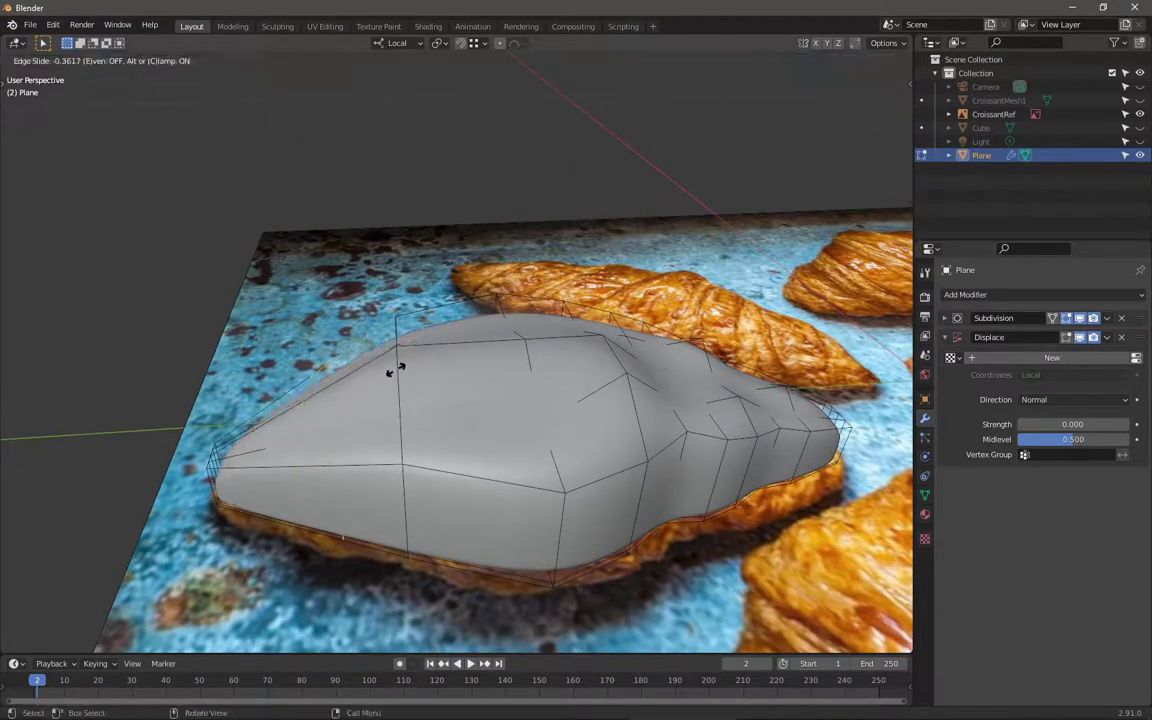
left_click(395, 369)
key("ctrl+r")
left_click(277, 446)
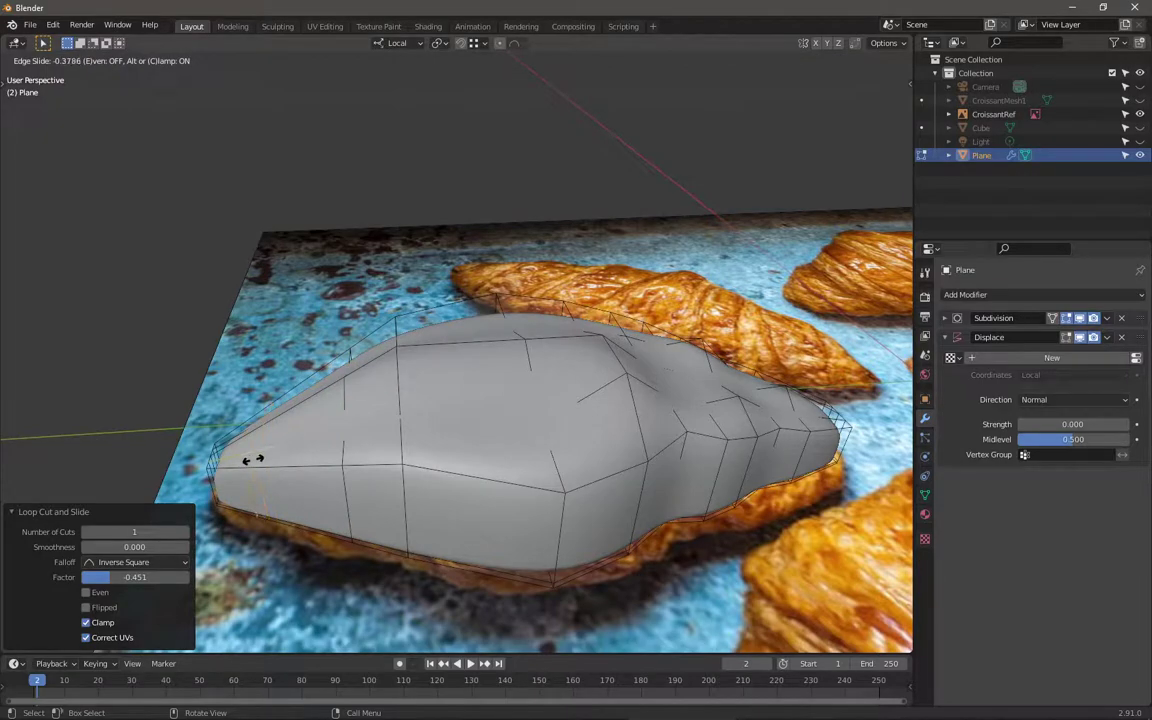
left_click(251, 459)
Step: Shift the vertical edges in the middle of the pointed end's face along local Y, the first by about 0.0025 m
middle_click_drag(251, 459, 421, 480)
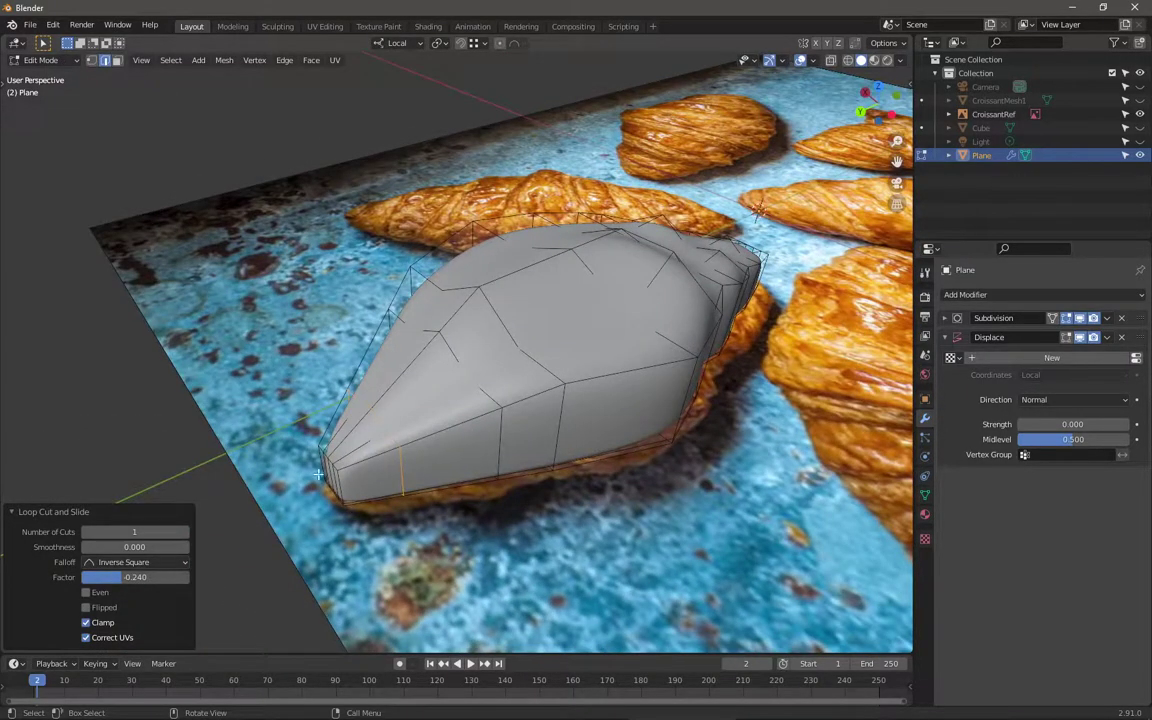
middle_click_drag(337, 489, 408, 483)
key("g")
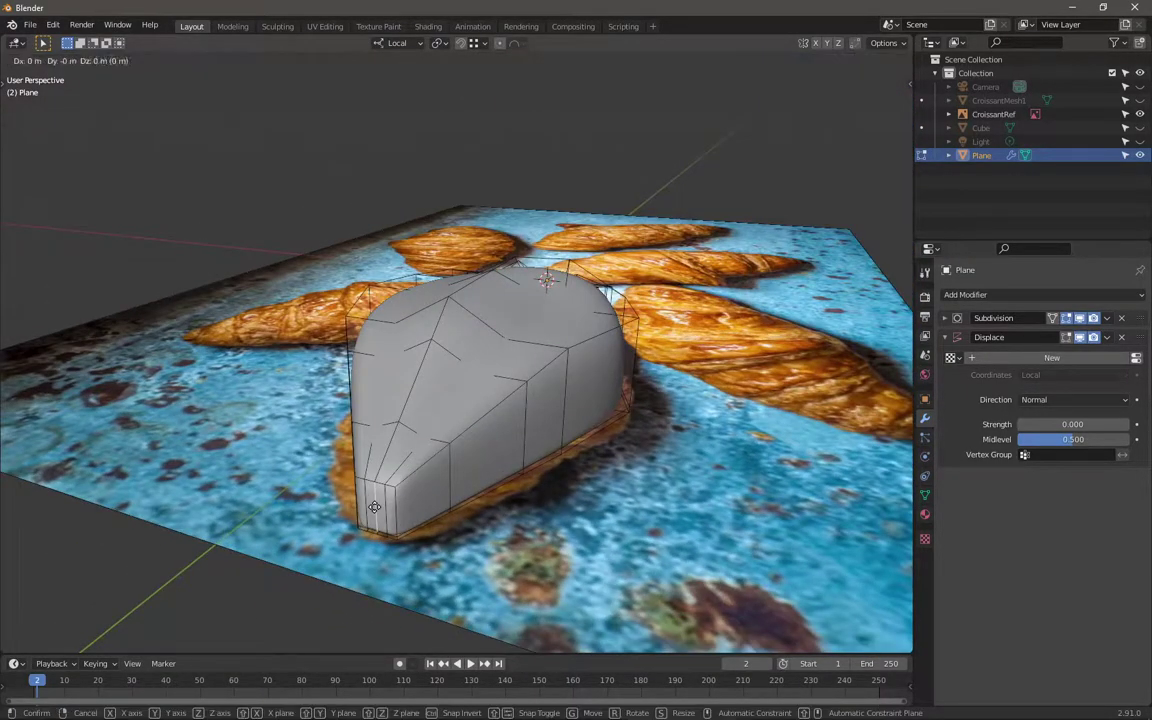
key("x")
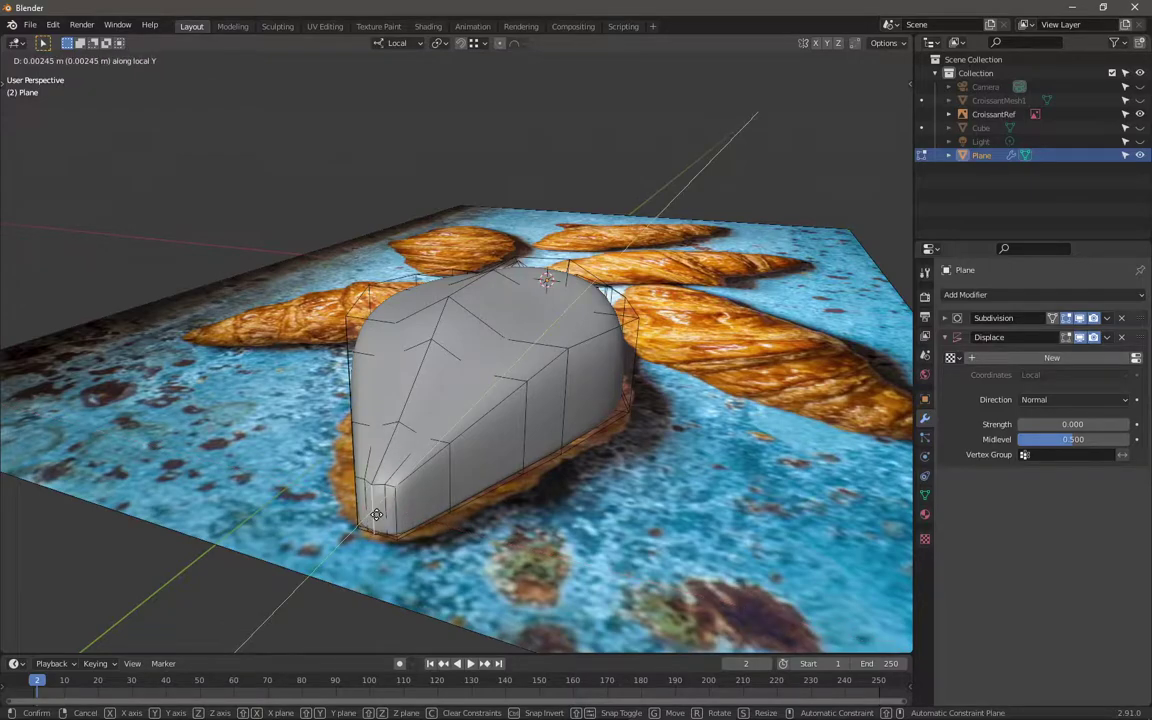
left_click(376, 514)
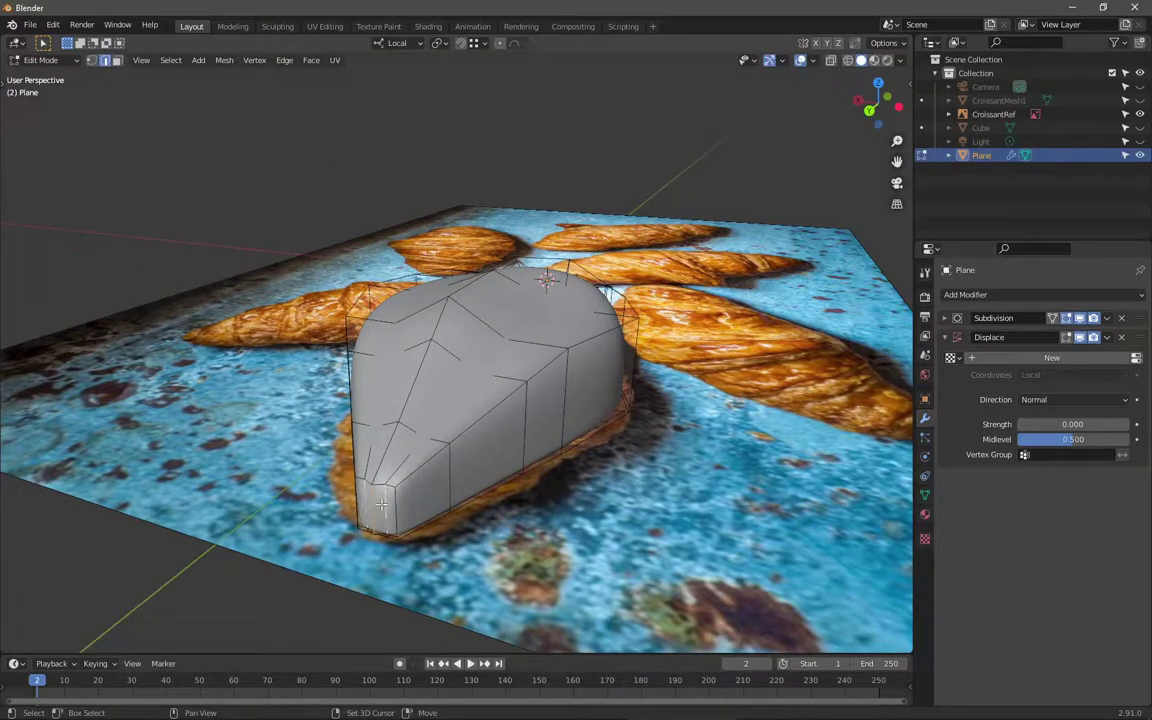
key("g")
key("y")
left_click(376, 504)
Step: In vertex select mode, adjust two top vertices on the uncreased end along local Z, raising the second by 0.011759 m
middle_click_drag(590, 420, 520, 468)
key("1")
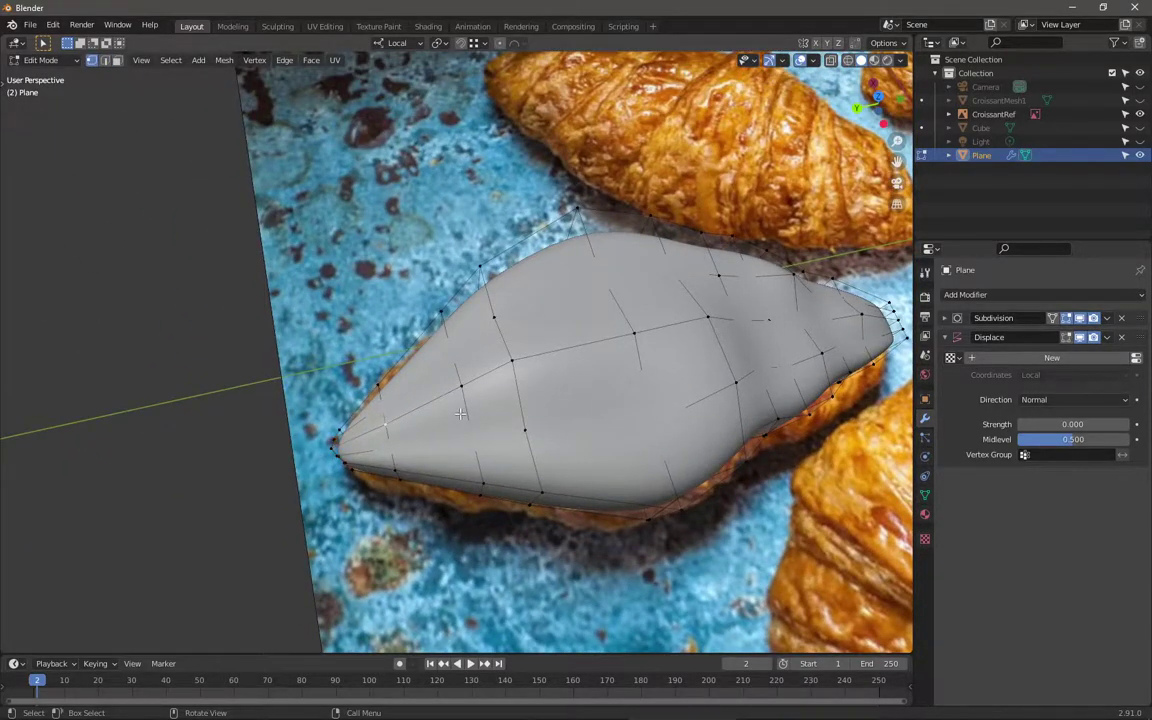
middle_click_drag(460, 413, 648, 461)
key("g")
key("z")
left_click(390, 425)
key("g")
key("z")
left_click(646, 441)
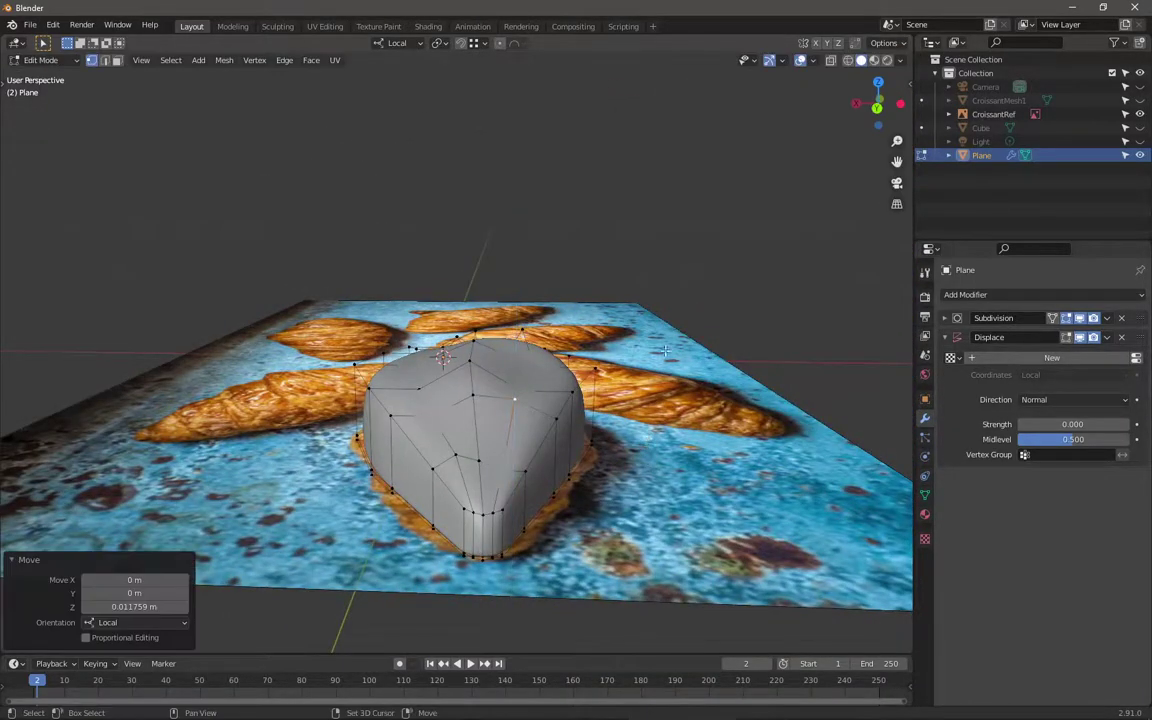
Step: Check the shape in Object Mode and add a loop cut between the widest loop and the uncreased end, slid to a factor of -0.337
middle_click_drag(680, 420, 597, 471)
key("Tab")
key("Tab")
key("ctrl+r")
left_click(502, 381)
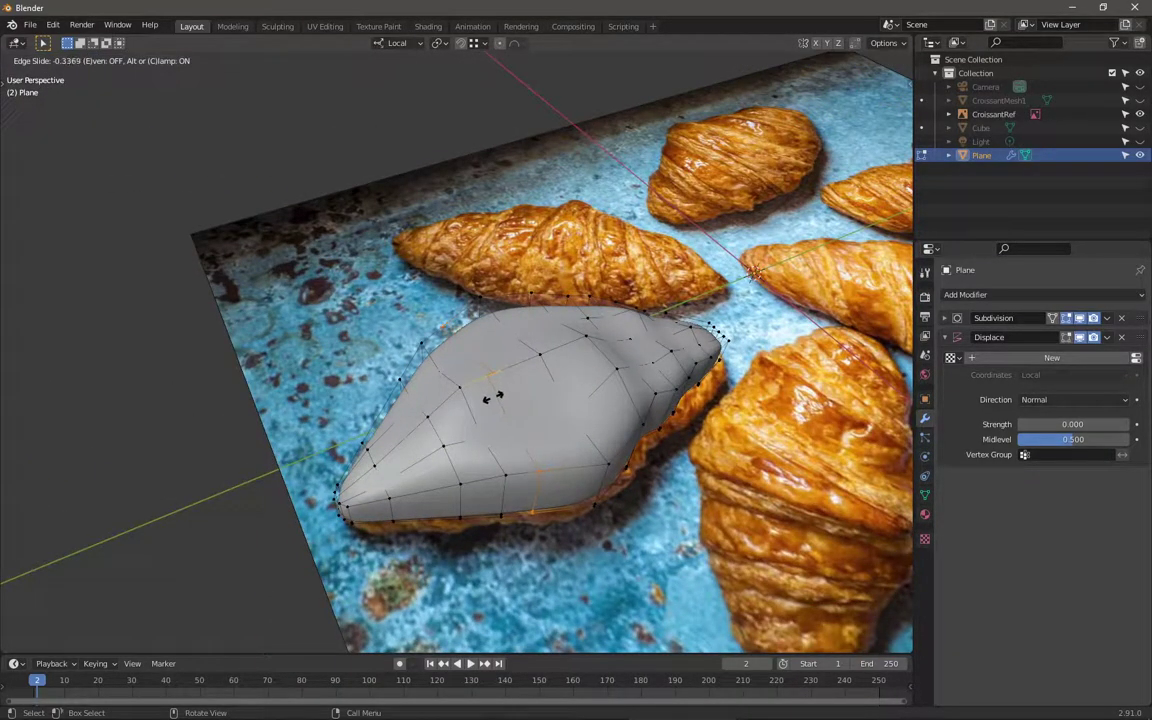
left_click(493, 396)
Step: Scale the new loop between the widest part and the uncreased end to 0.868 along local X
middle_click_drag(493, 396, 645, 408)
key("s")
key("x")
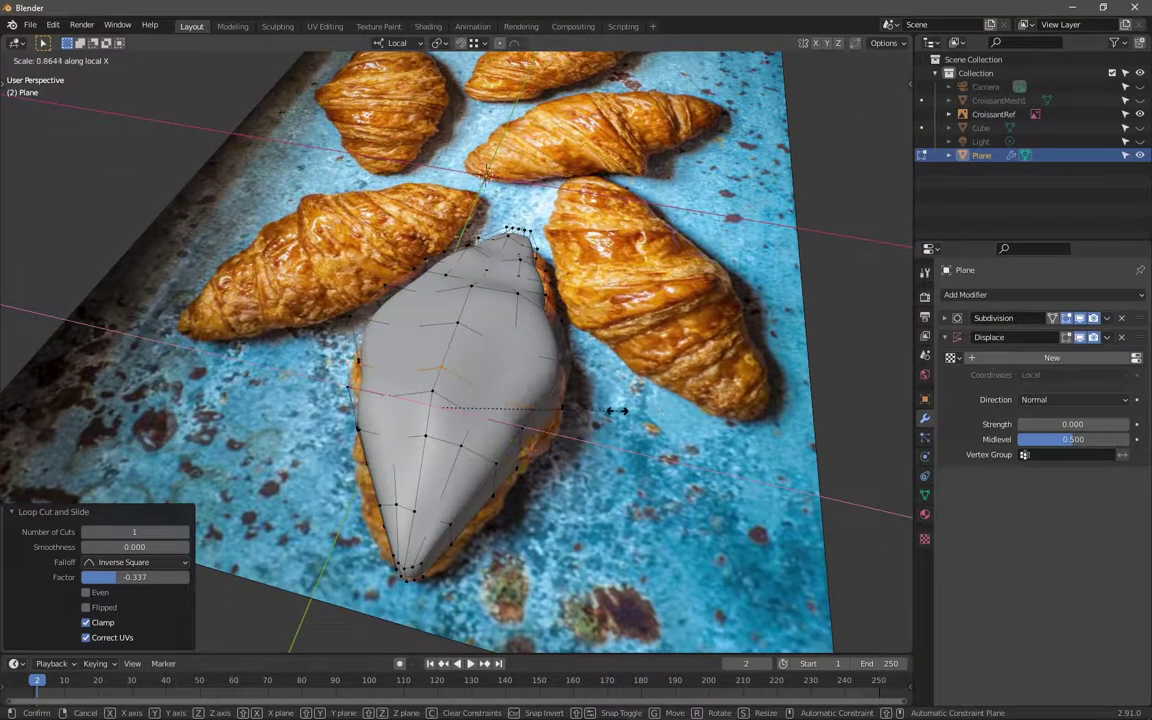
left_click(618, 410)
Step: Add an unslid loop cut near the uncreased pointed end, widen it to 1.204 along local X, and check the shape in Object Mode
key("ctrl+r")
left_click(476, 480)
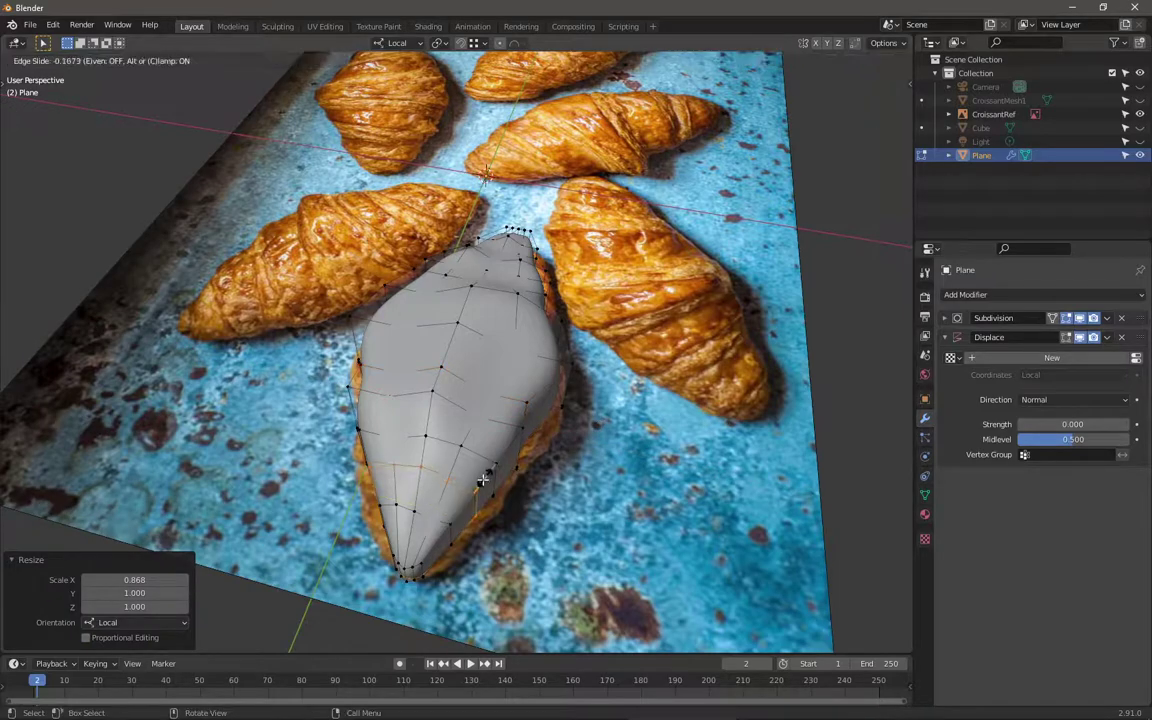
right_click(488, 476)
key("s")
key("x")
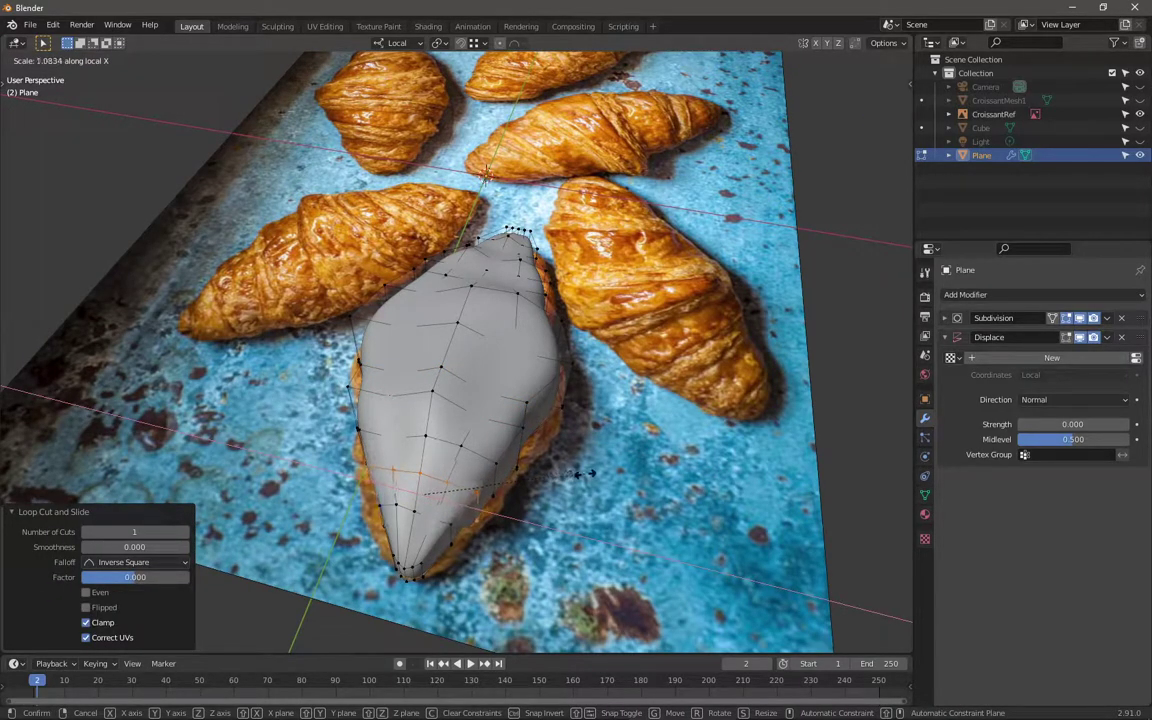
left_click(604, 475)
middle_click_drag(603, 475, 558, 502)
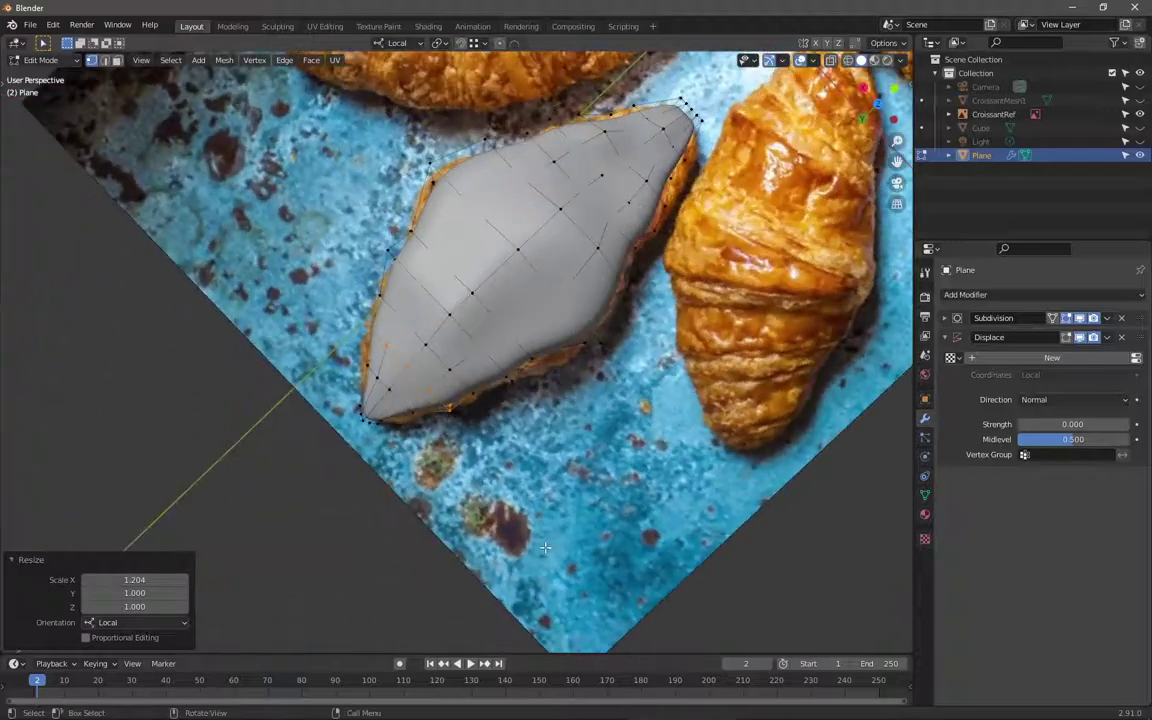
middle_click_drag(606, 352, 565, 411, "shift")
key("Tab")
key("Tab")
middle_click_drag(354, 428, 560, 413)
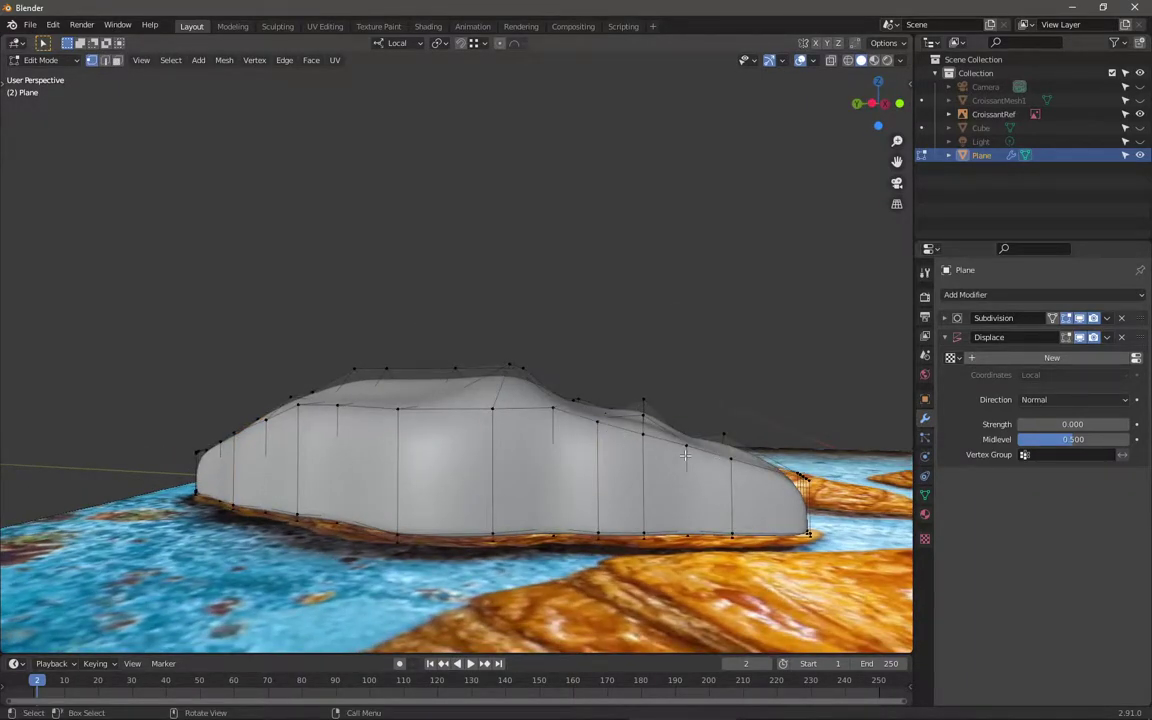
Step: Select the upper side row of vertices between the croissant's tips by shortest path, lower it along Z, and check the shape in Object Mode
middle_click_drag(737, 479, 766, 489)
left_click(565, 429, "ctrl")
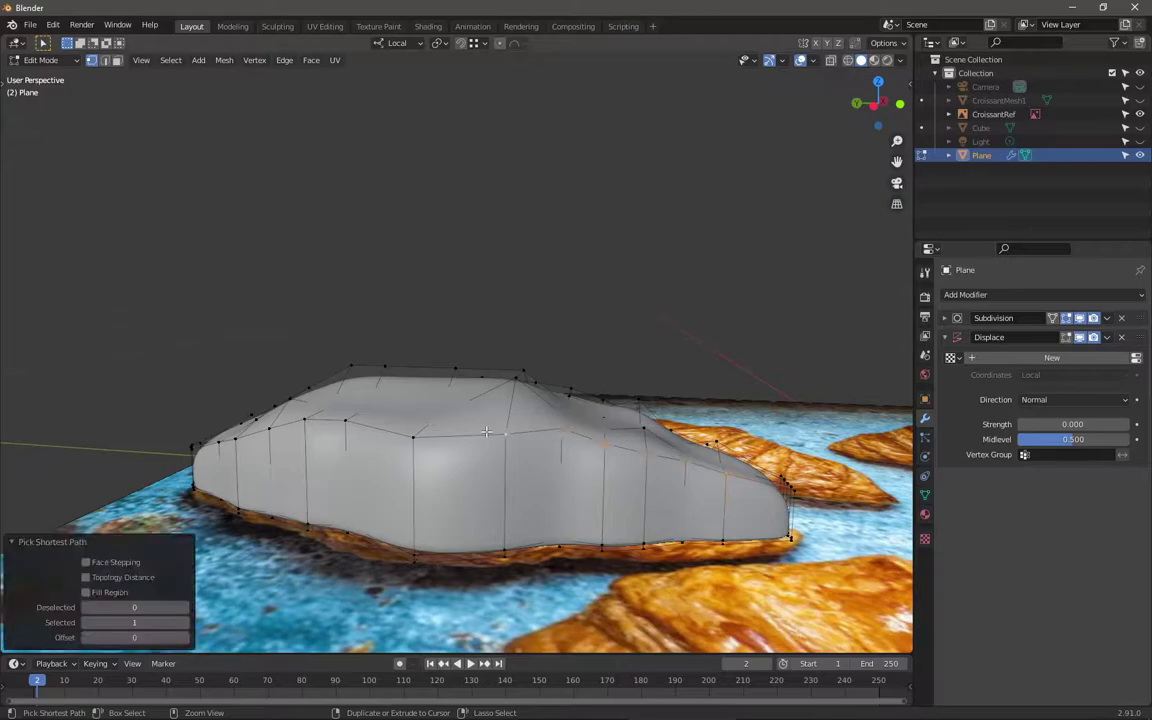
middle_click_drag(502, 468, 598, 487)
middle_click_drag(473, 543, 560, 452)
left_click(379, 404, "ctrl")
key("g")
key("z")
key("z")
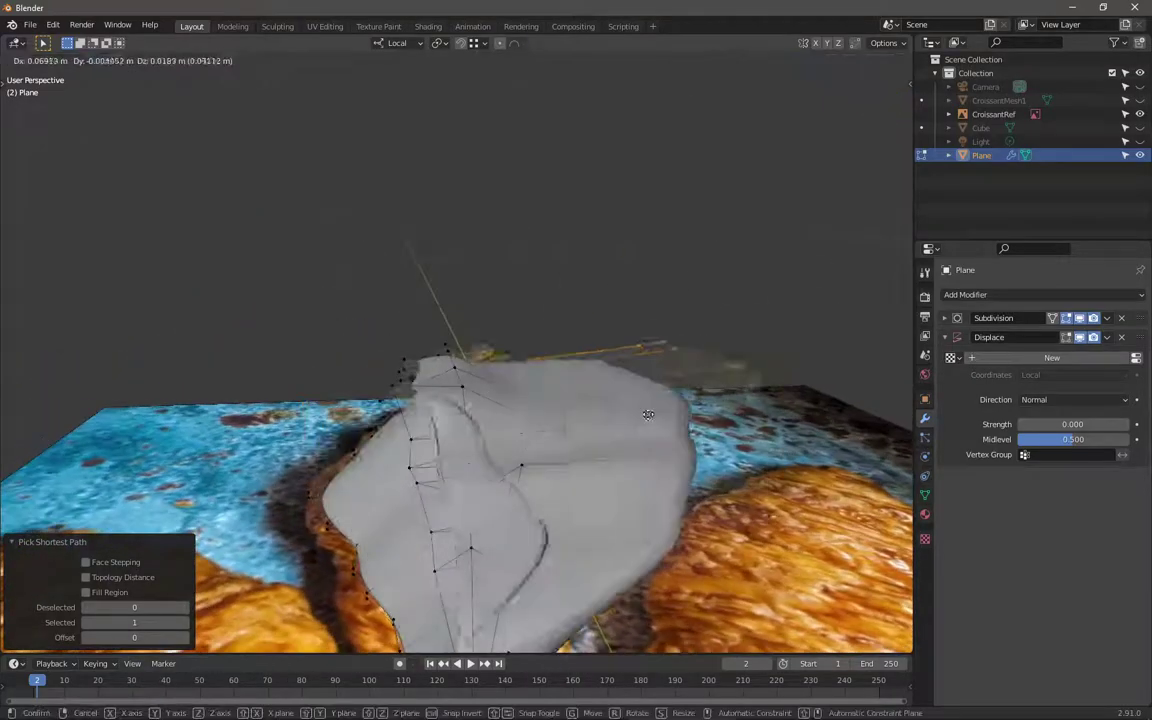
key("Tab")
middle_click_drag(594, 470, 652, 455)
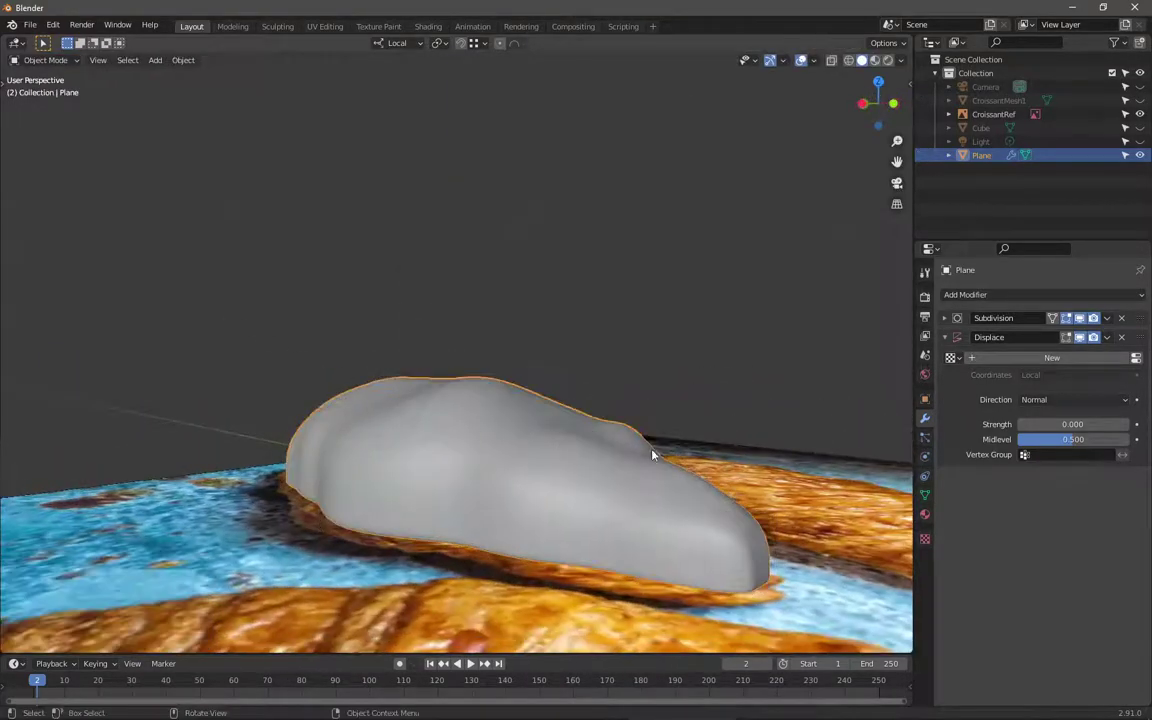
middle_click_drag(598, 343, 470, 533)
Step: Add a horizontal edge loop around the croissant's lower sides and shift it 0.009862 m along local Z
key("Tab")
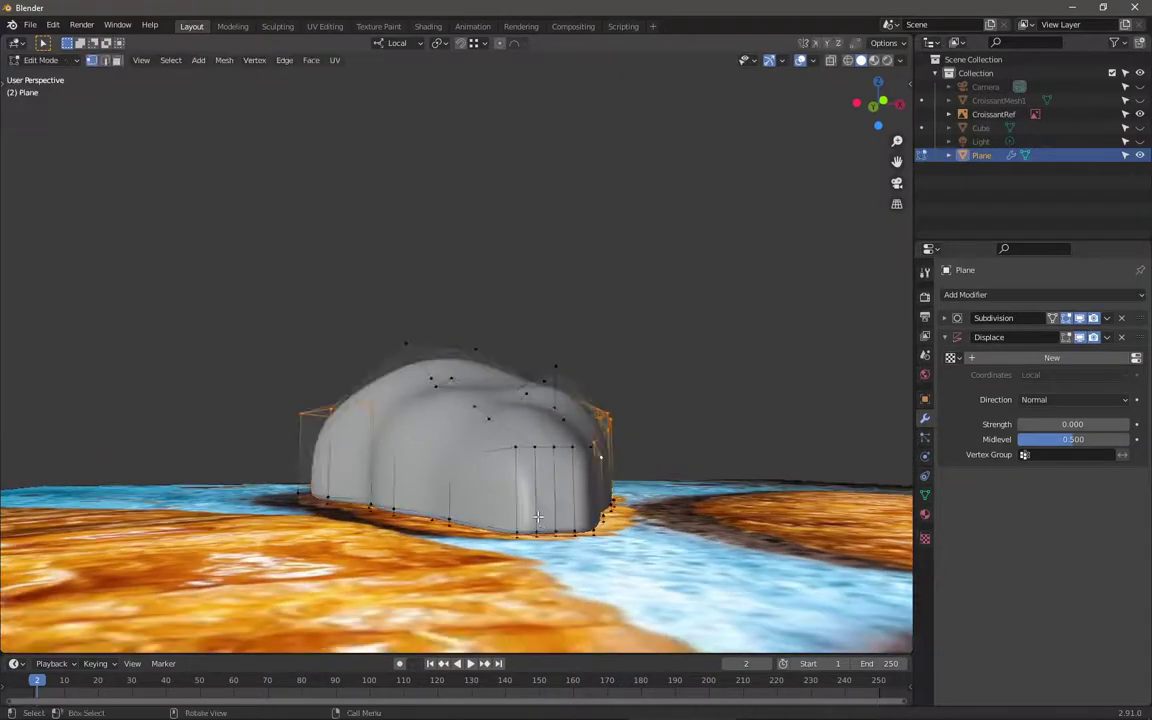
key("g")
key("z")
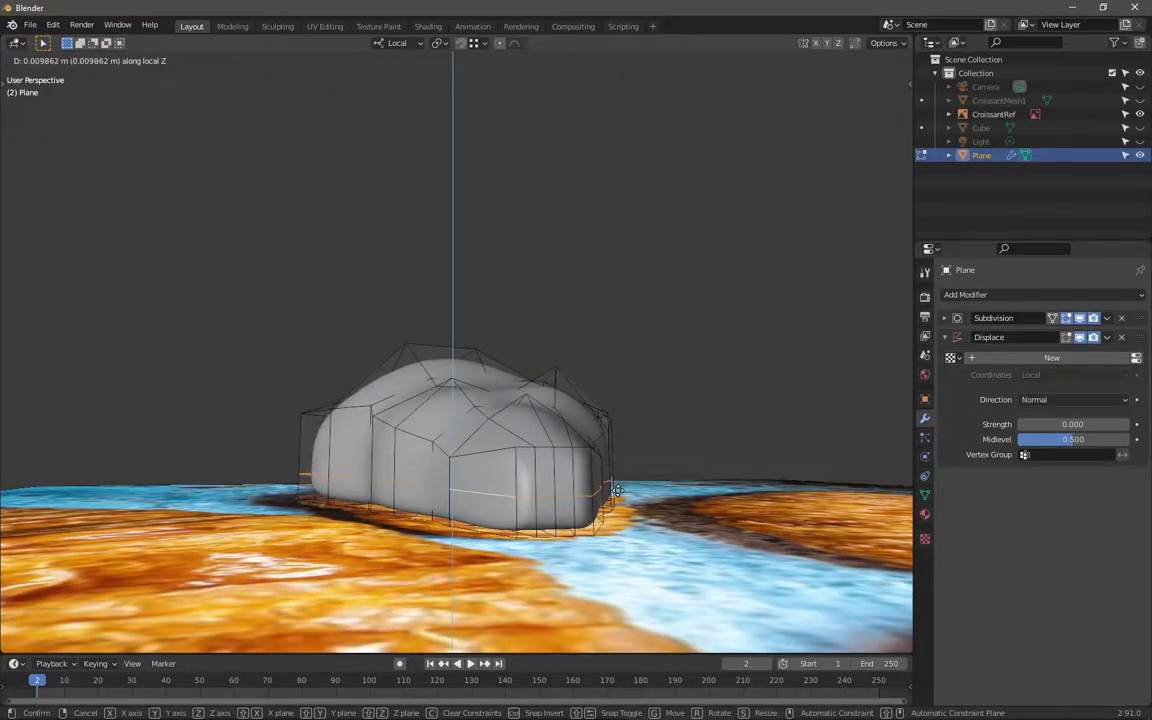
left_click(618, 492)
Step: In vertex select mode, box-select the visible bottom-edge vertices from the left view and scale them to 0.775 along local X
middle_click_drag(618, 492, 517, 488)
left_click_drag(117, 544, 498, 479)
key("1")
left_click_drag(154, 512, 823, 483)
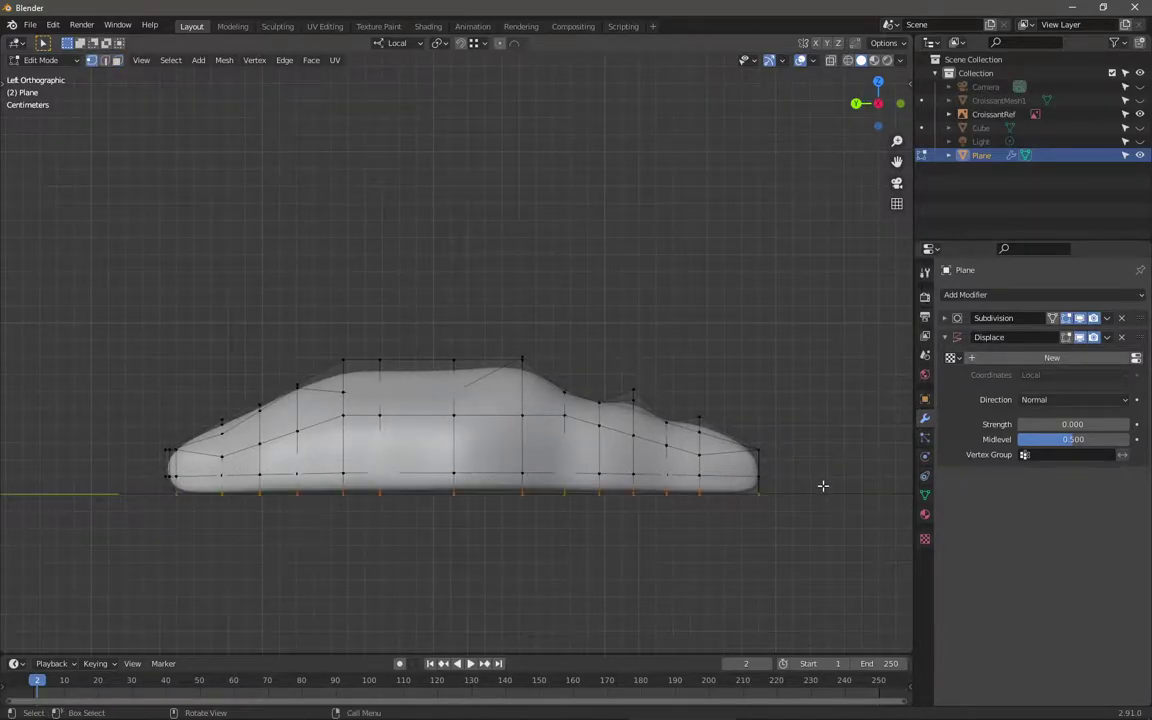
middle_click_drag(823, 483, 674, 481)
key("s")
key("x")
key("x")
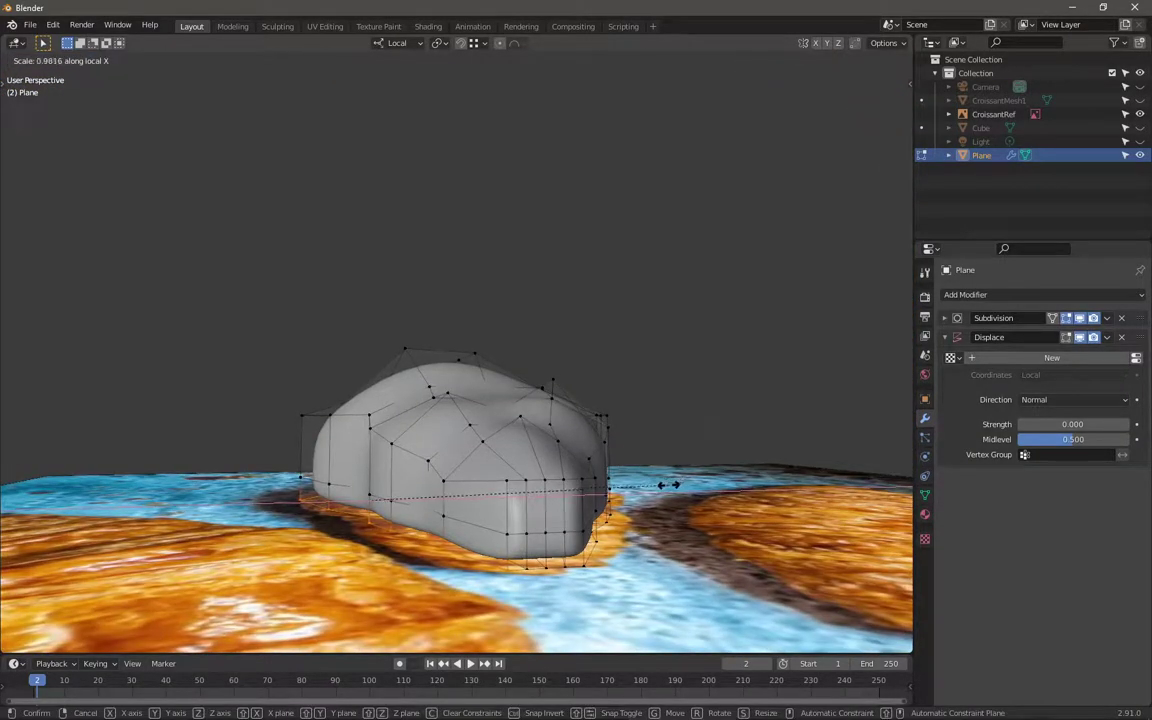
left_click(605, 490)
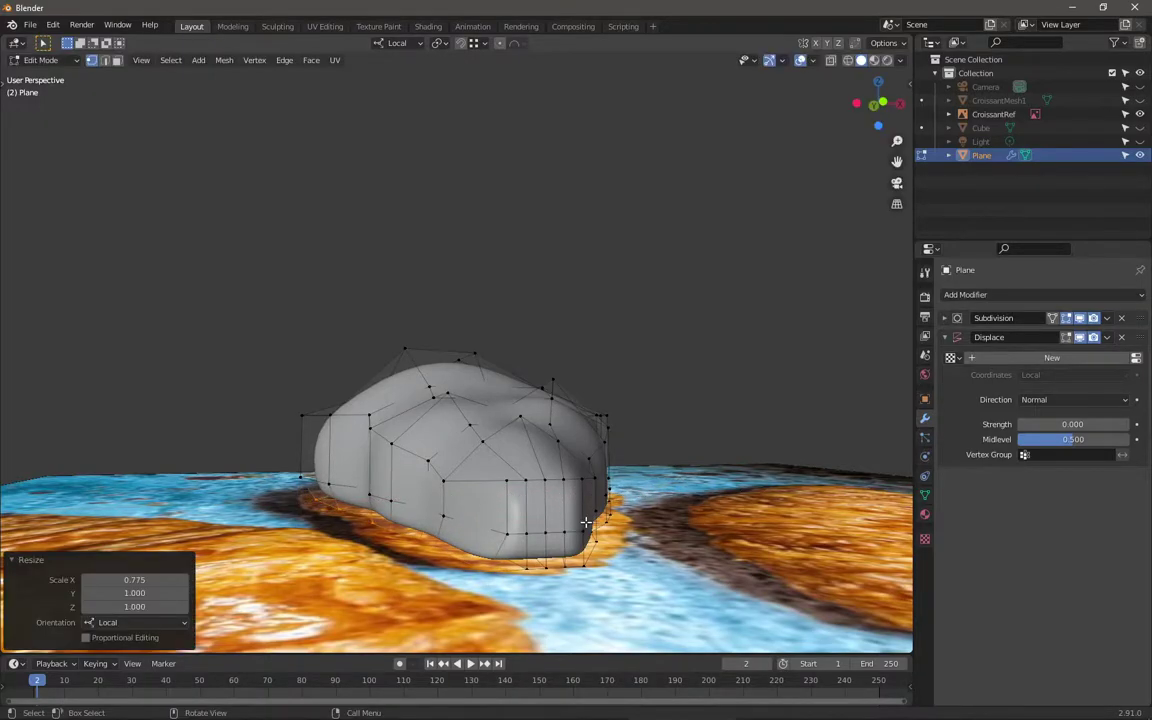
middle_click_drag(605, 490, 722, 517)
key("s")
key("y")
key("y")
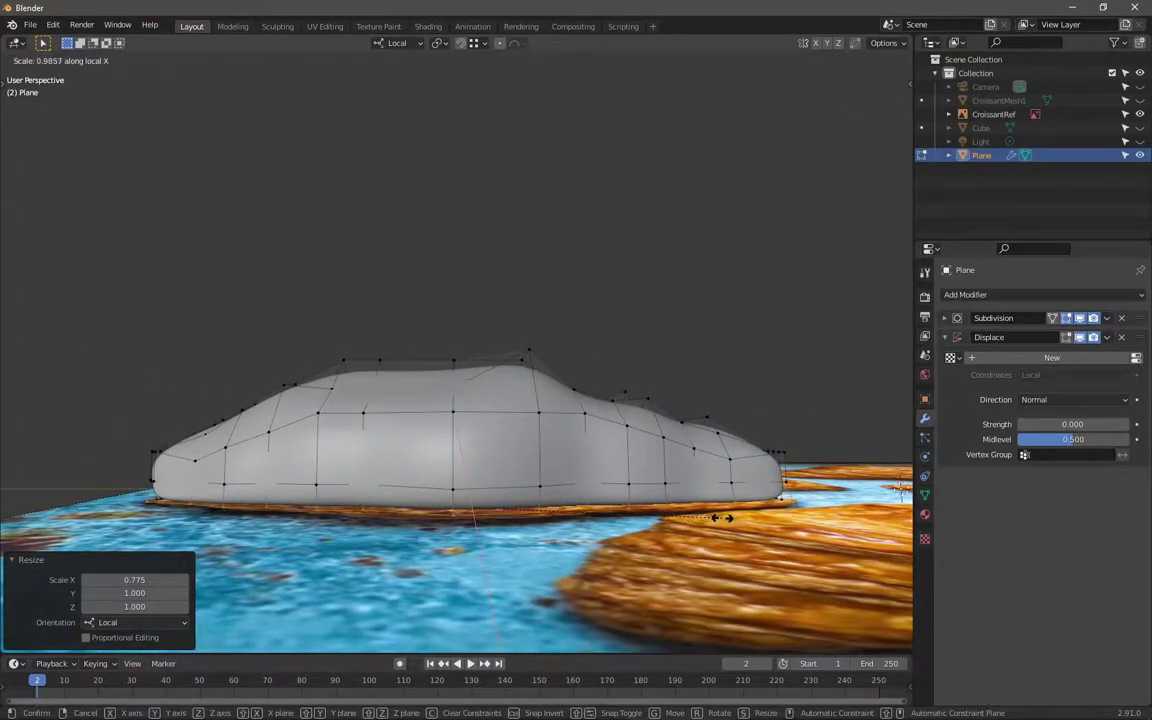
key("Escape")
Step: Examine the mesh's underside and test box selection of the upper vertices in the left view with X-ray off
middle_click_drag(630, 461, 633, 496)
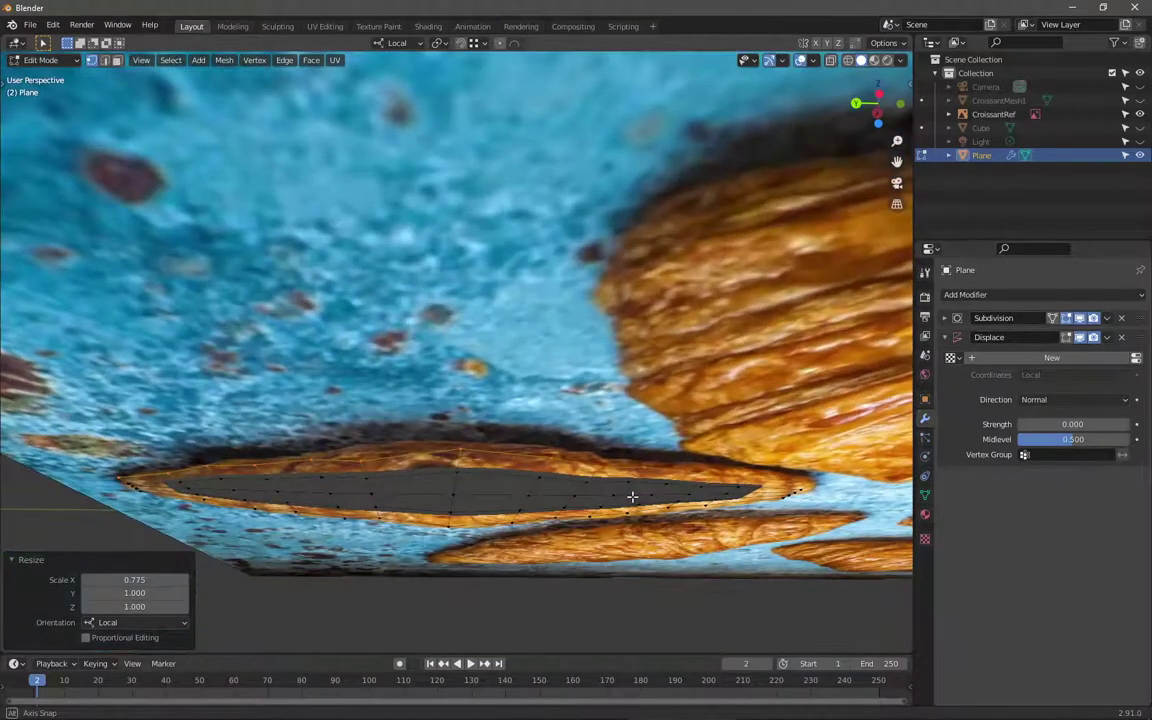
key("KP_7")
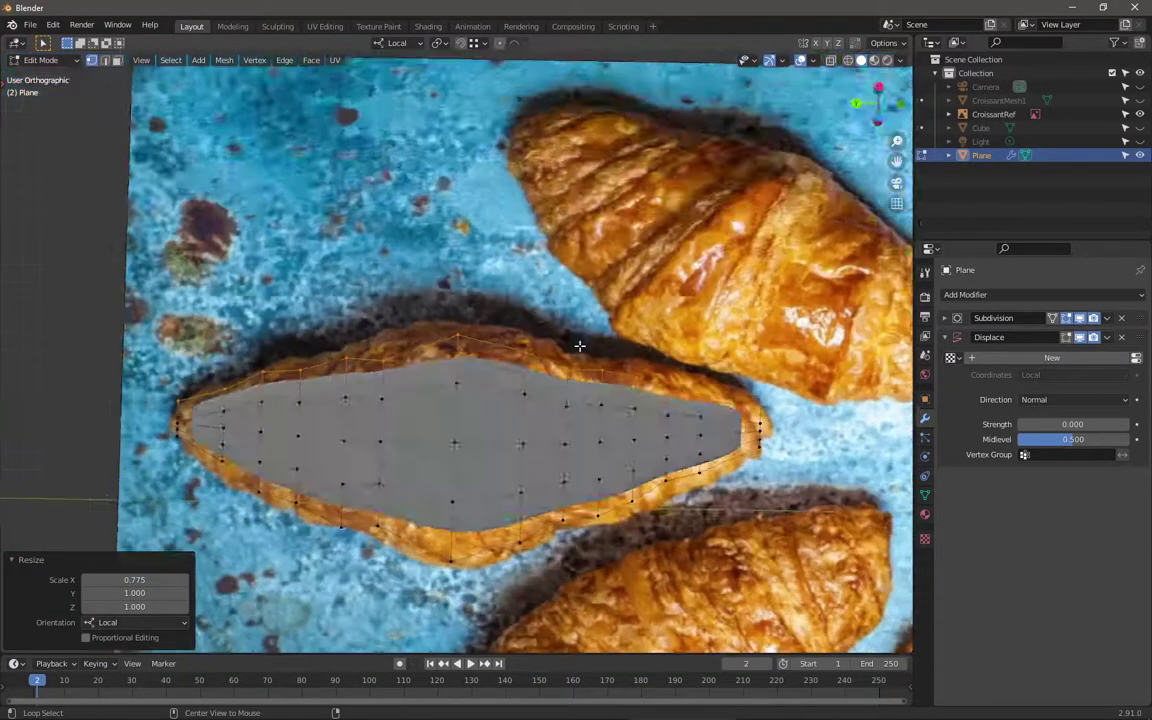
key("ctrl+KP_3")
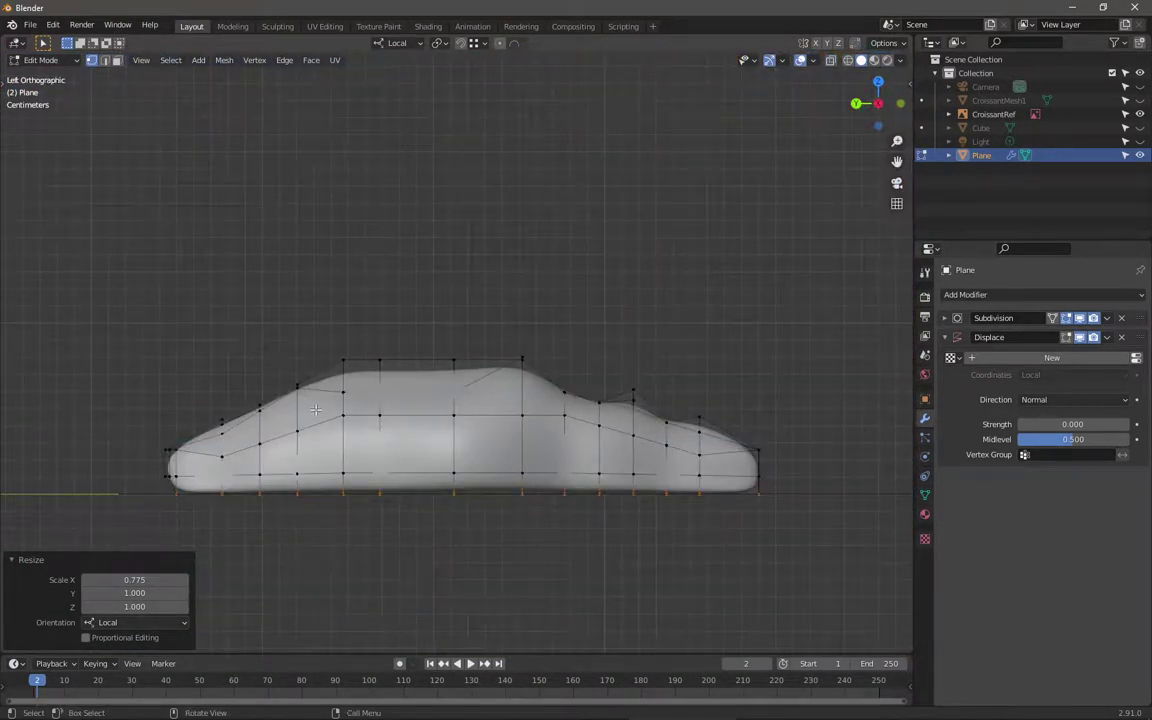
left_click_drag(317, 408, 562, 431)
left_click_drag(411, 338, 701, 447, "shift")
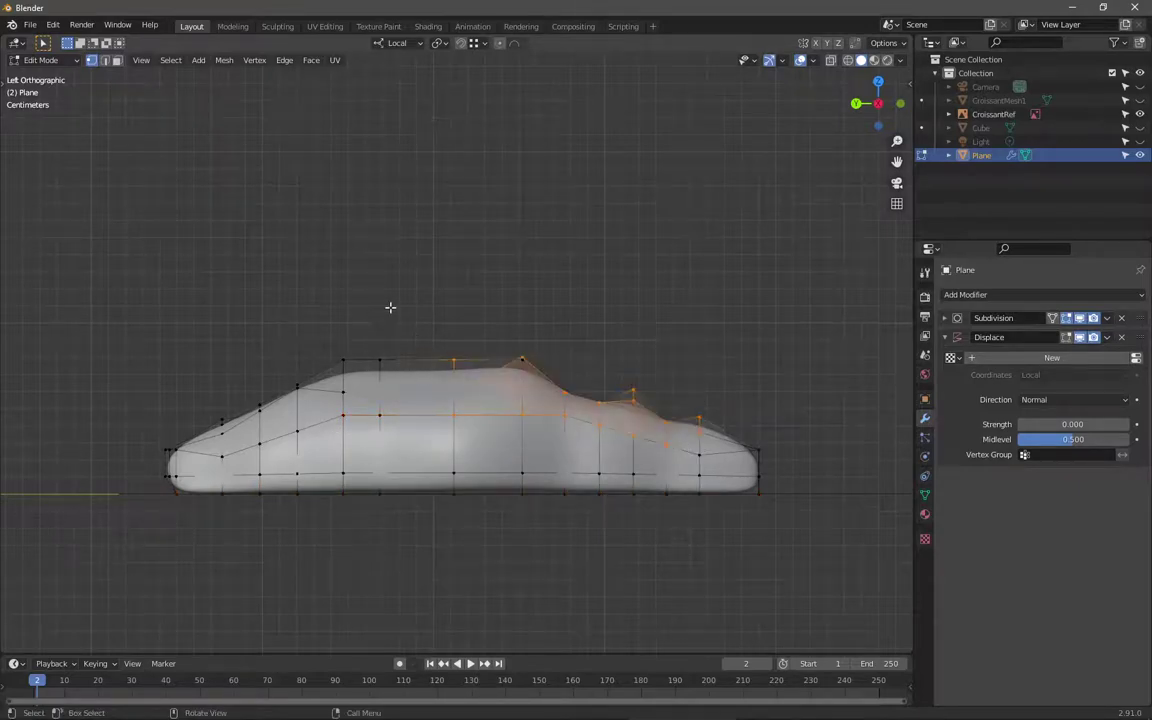
left_click_drag(359, 279, 599, 383)
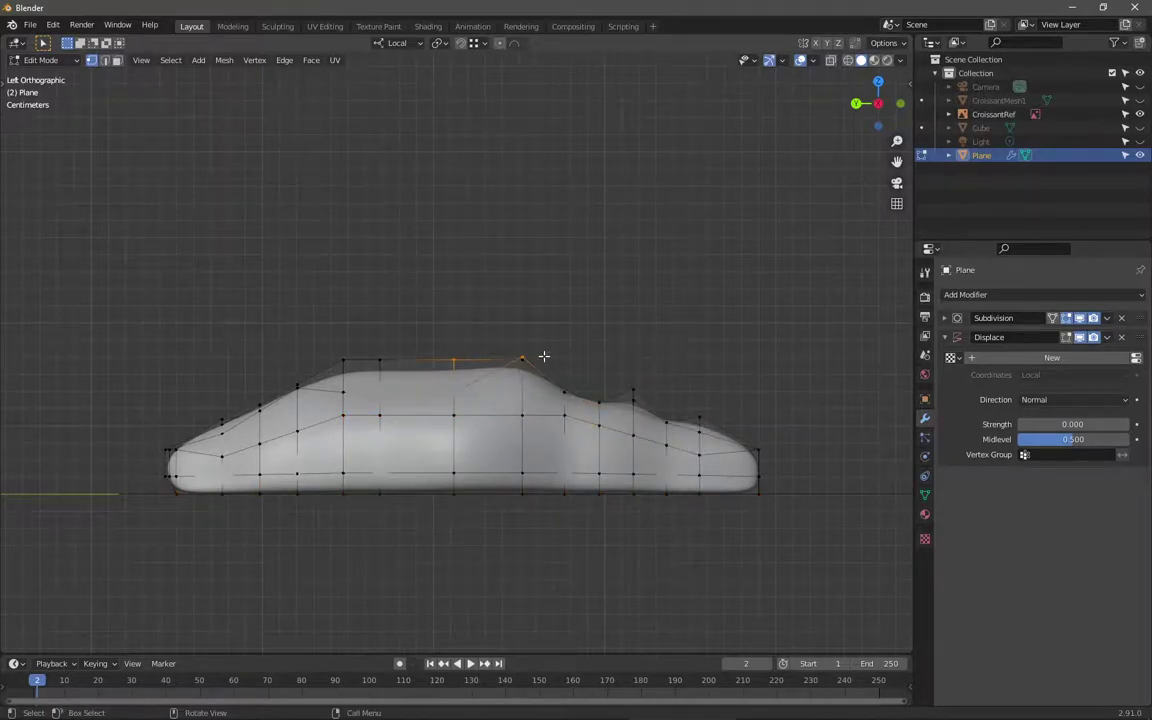
middle_click_drag(538, 353, 462, 400)
Step: With X-ray on, select the entire bottom row of vertices and scale it to about 0.96 along local Y, returning to solid Object Mode
mouse_move(519, 439)
middle_mouse_down()
mouse_move(599, 350)
mouse_move(573, 261)
mouse_move(514, 437)
middle_mouse_up()
key("alt+z")
left_click_drag(156, 548, 834, 502)
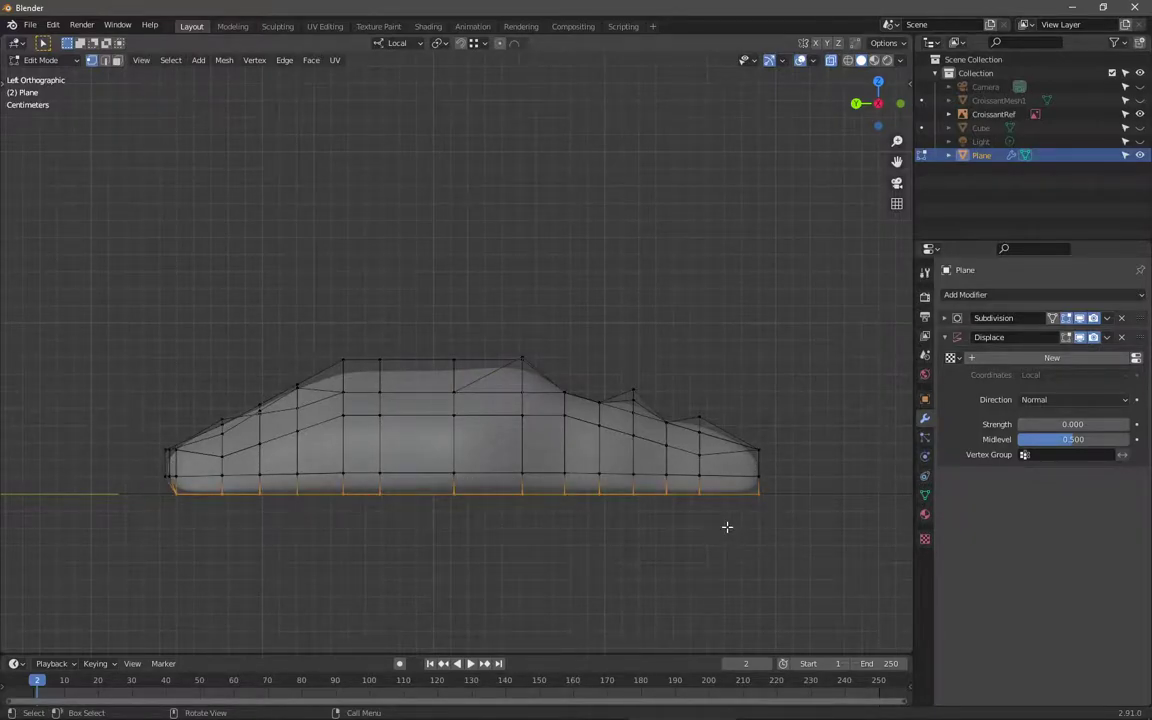
key("s")
key("x")
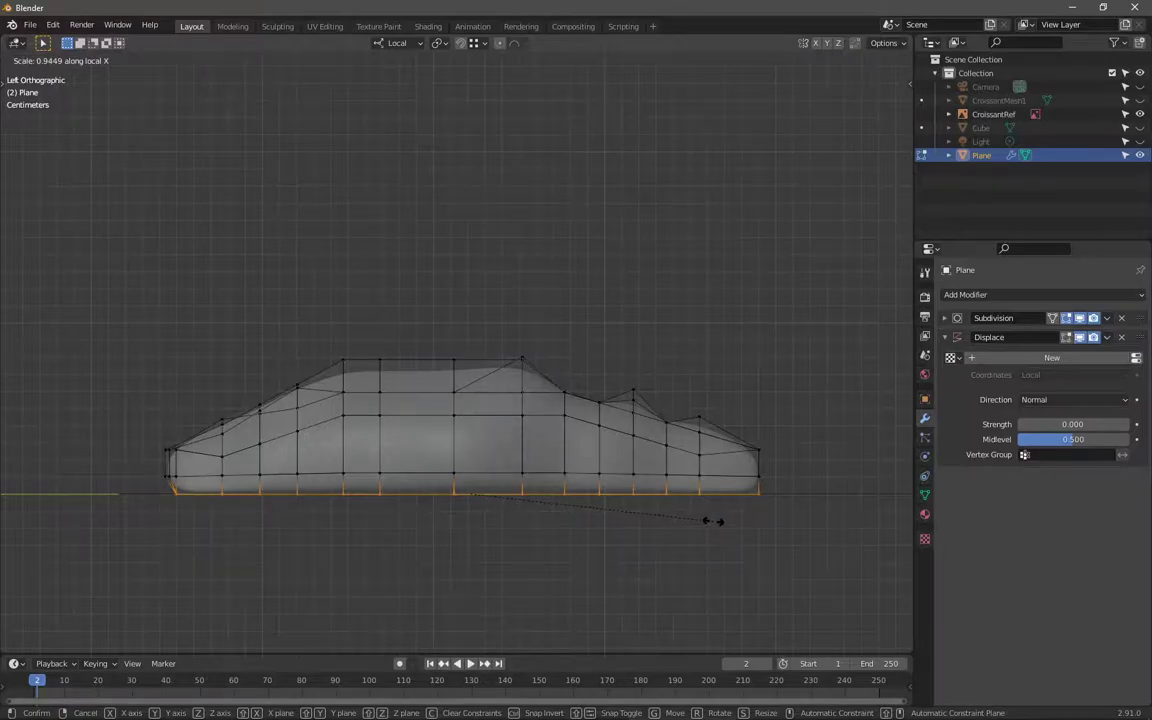
key("y")
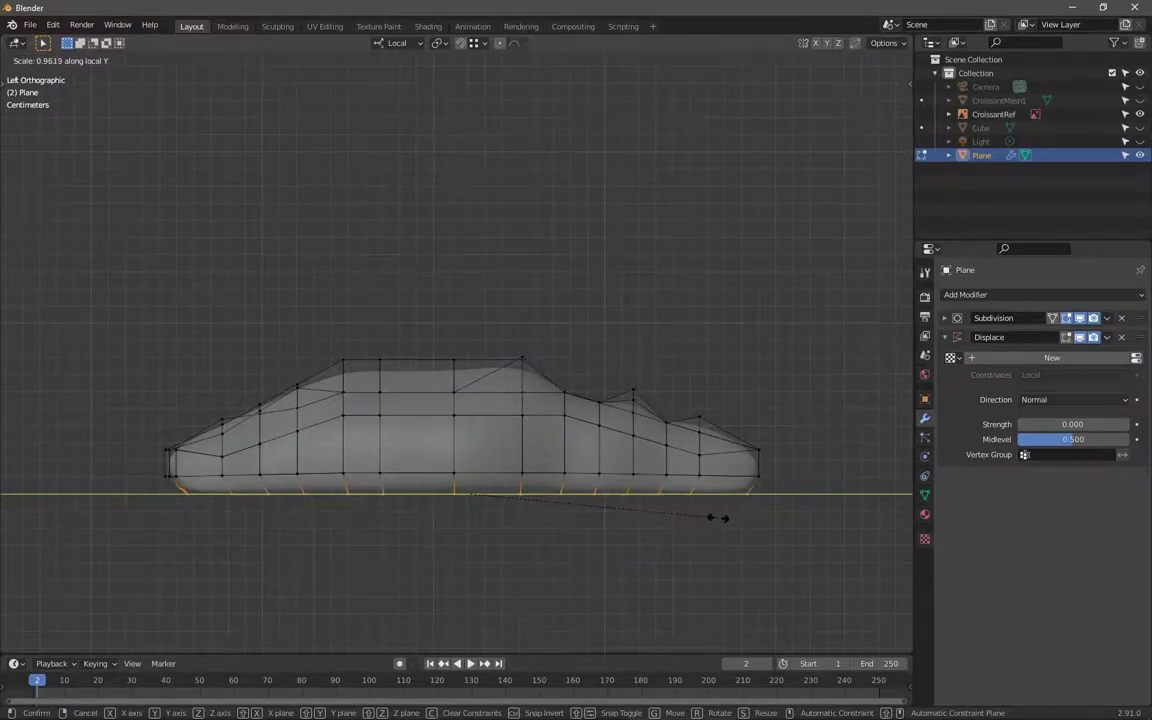
left_click(713, 518)
middle_click_drag(722, 518, 522, 572)
key("Tab")
key("alt+z")
Step: Examine the reshaped croissant against the reference photo in Object Mode and return to Edit Mode
middle_click_drag(455, 425, 526, 456)
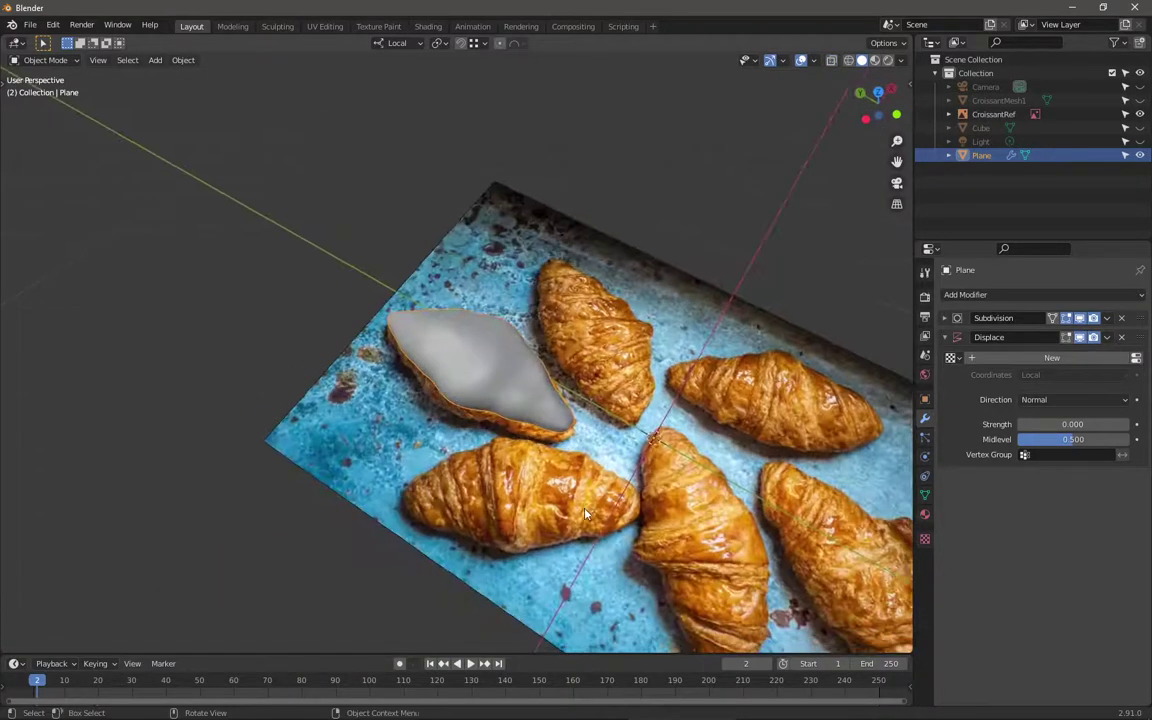
scroll(508, 411, "up", 3)
middle_click_drag(508, 411, 586, 374)
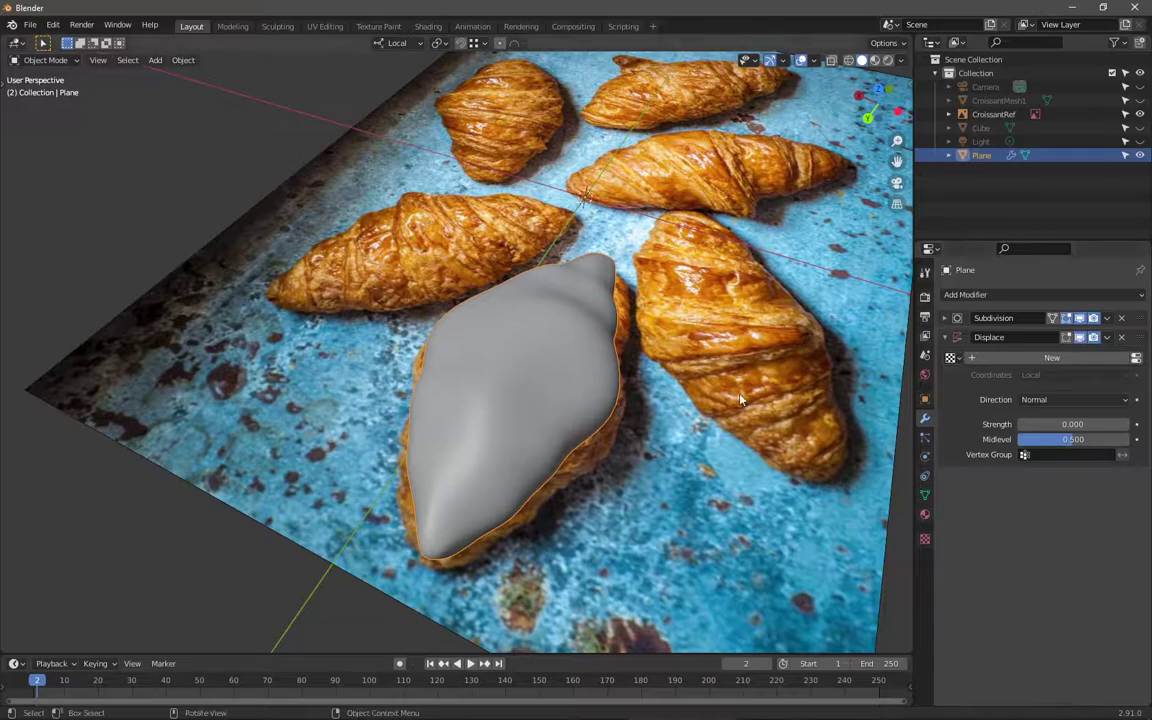
key("Tab")
key("Tab")
key("Tab")
Step: Select all of the croissant's vertices and run Select Random through the operator search
key("a")
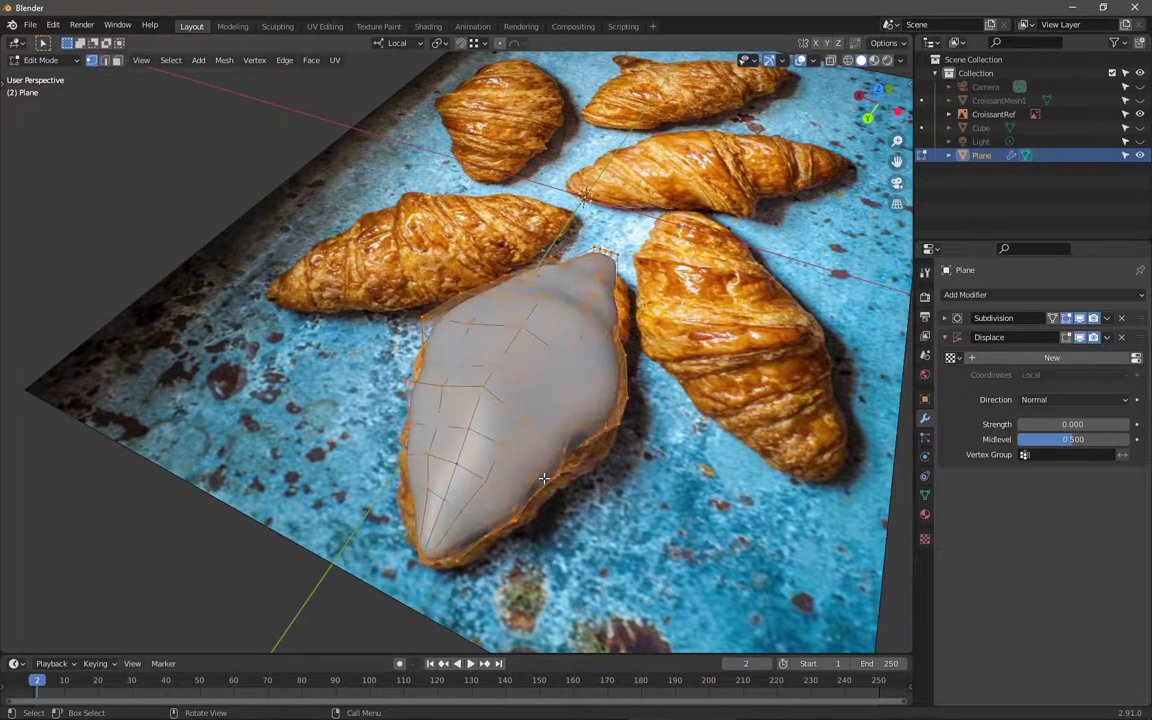
middle_click_drag(538, 446, 543, 427)
key("F3")
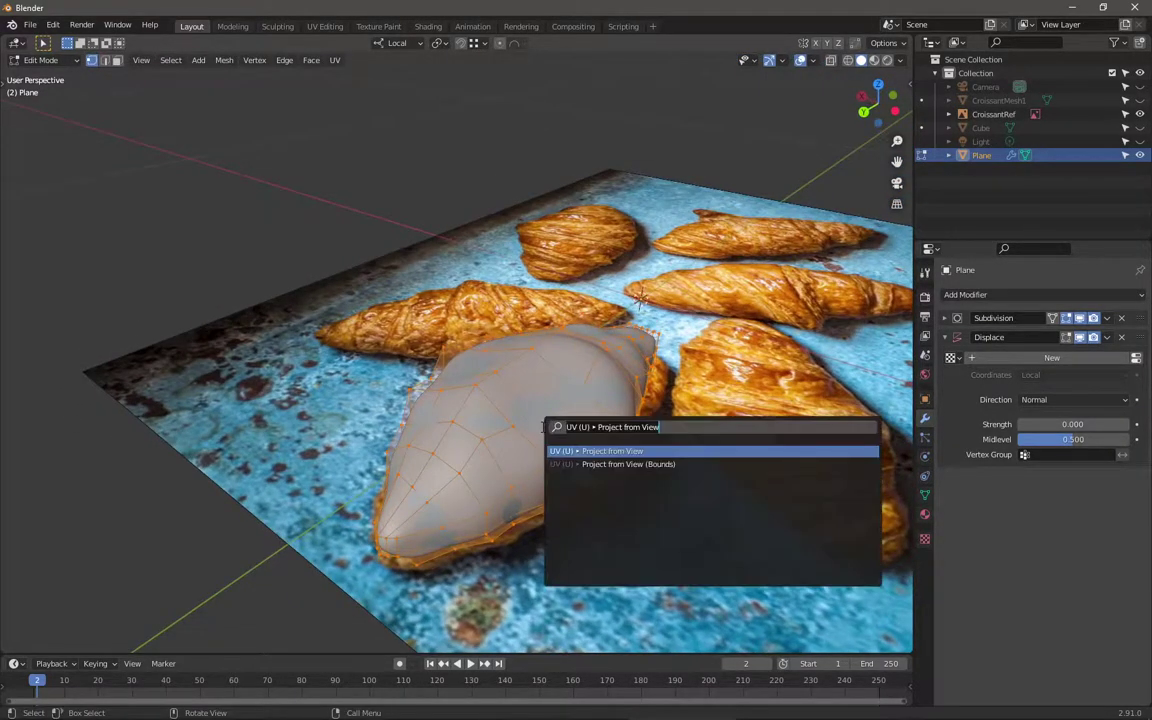
type("rand")
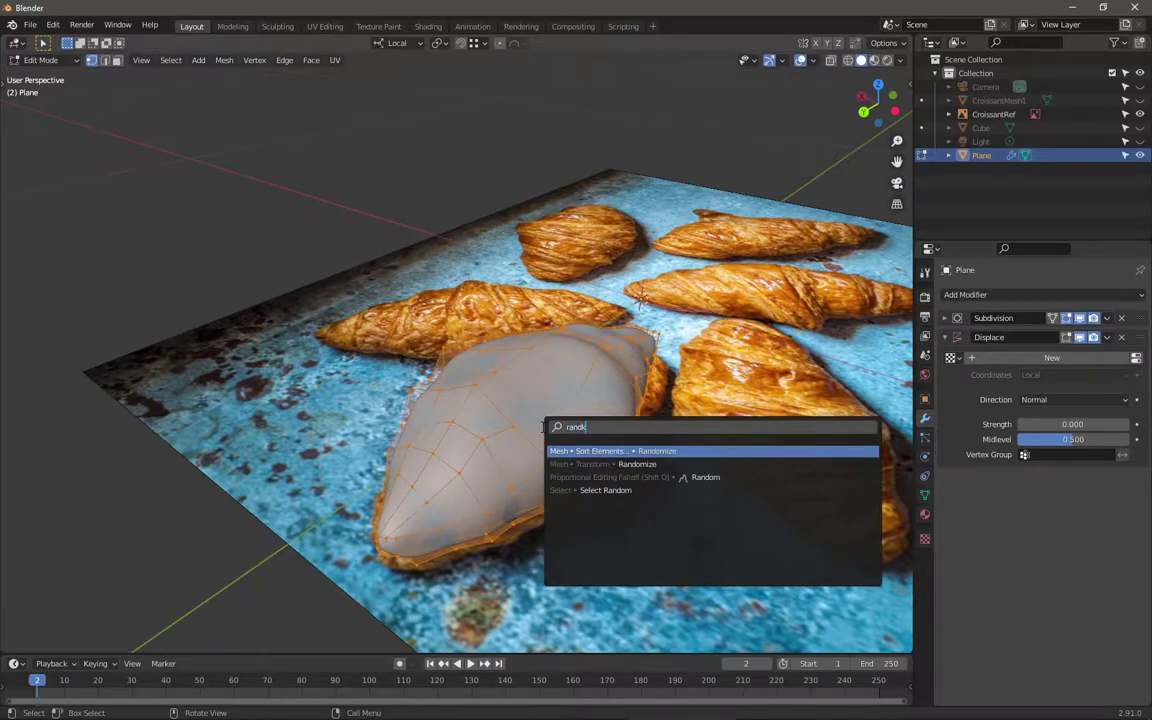
key("Down")
key("Down")
key("Down")
key("Return")
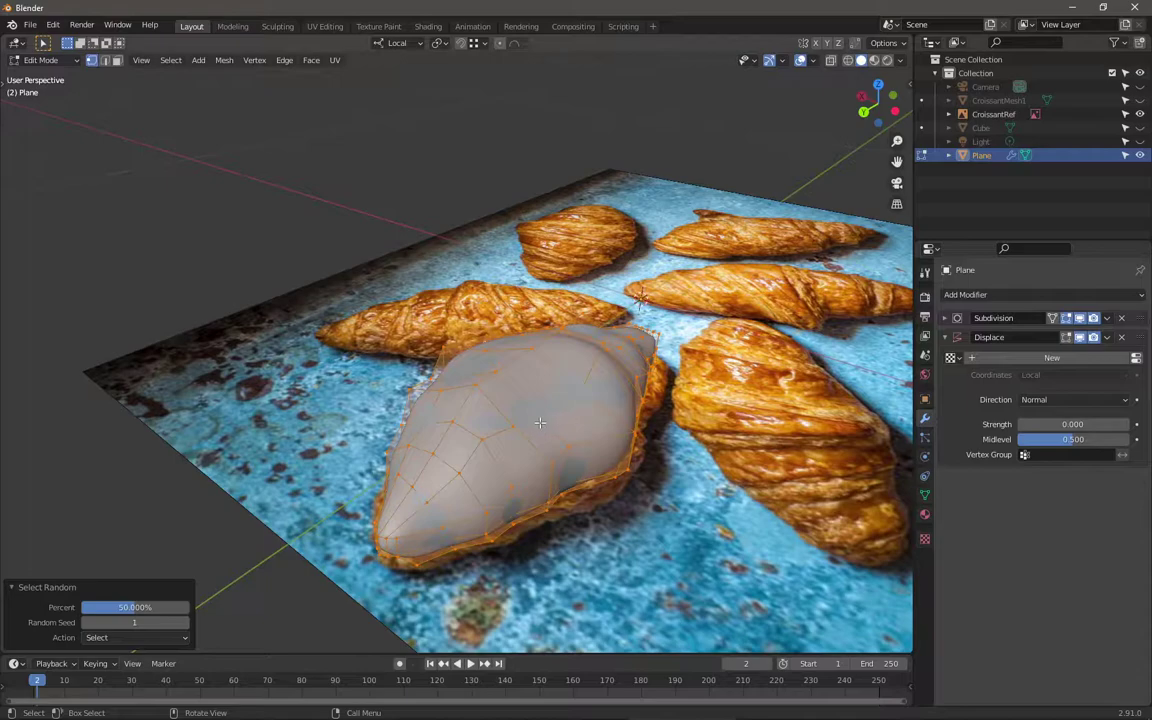
Step: Set Select Random's action to Deselect, its percentage to 57.547% and its random seed to 2
left_click(95, 637)
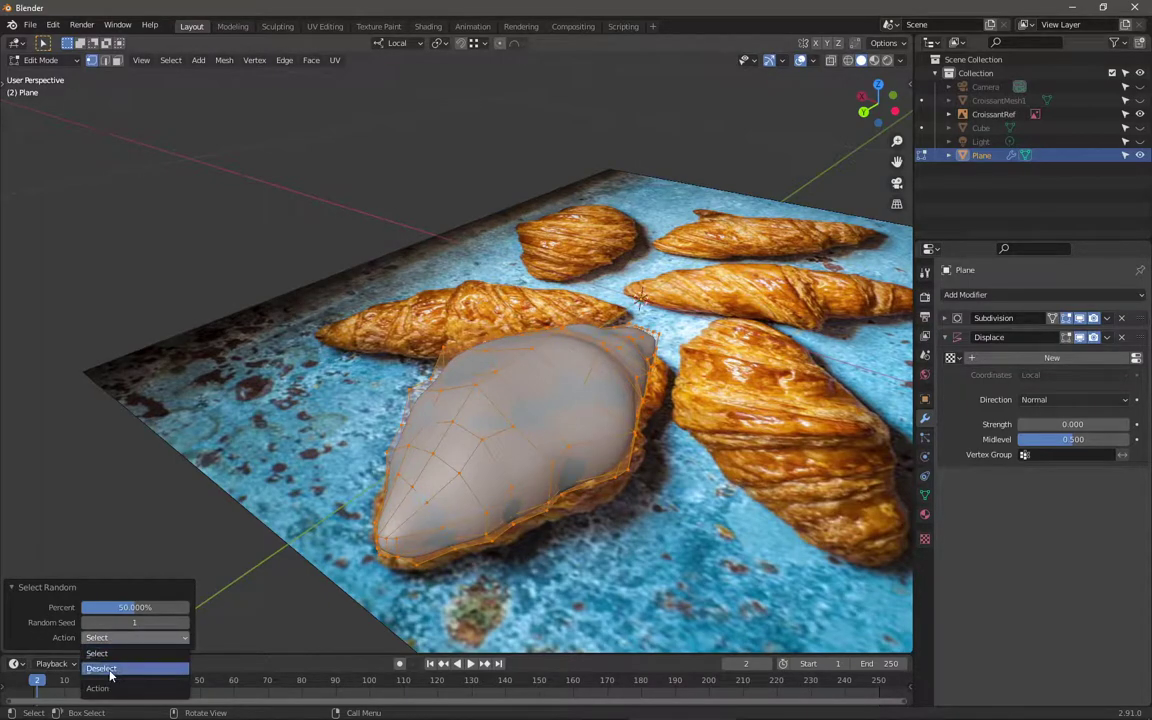
left_click(110, 668)
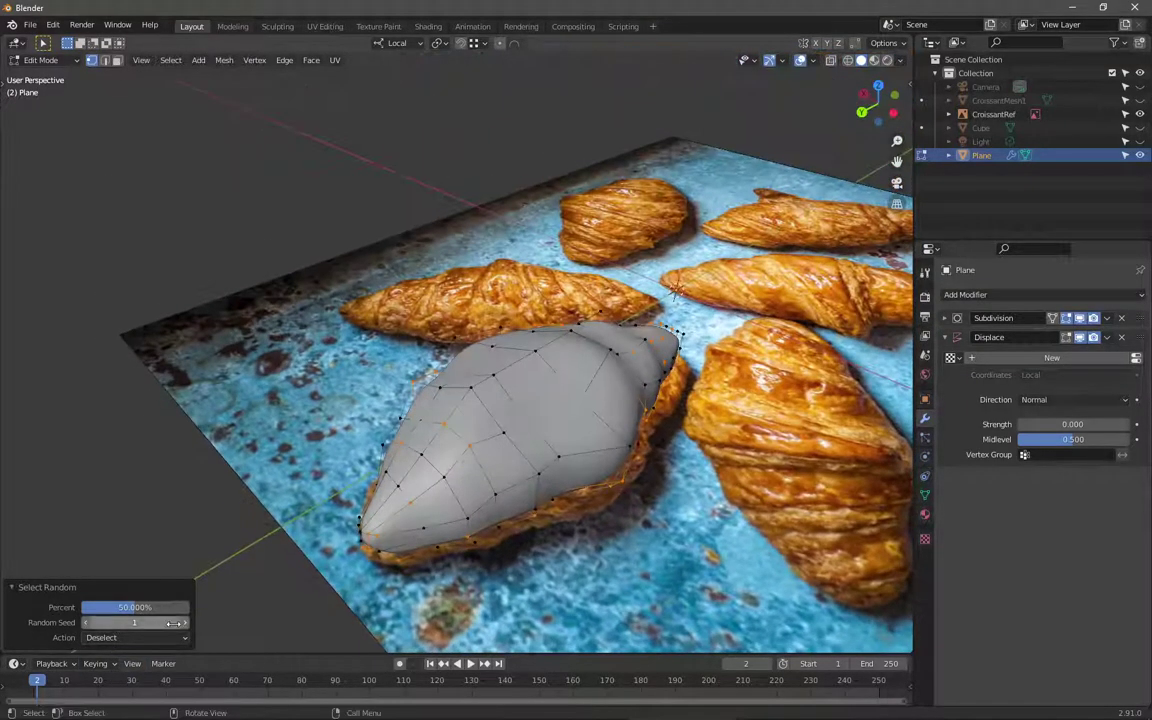
mouse_move(138, 607)
left_mouse_down()
mouse_move(173, 607)
mouse_move(144, 607)
left_mouse_up()
left_click(185, 623)
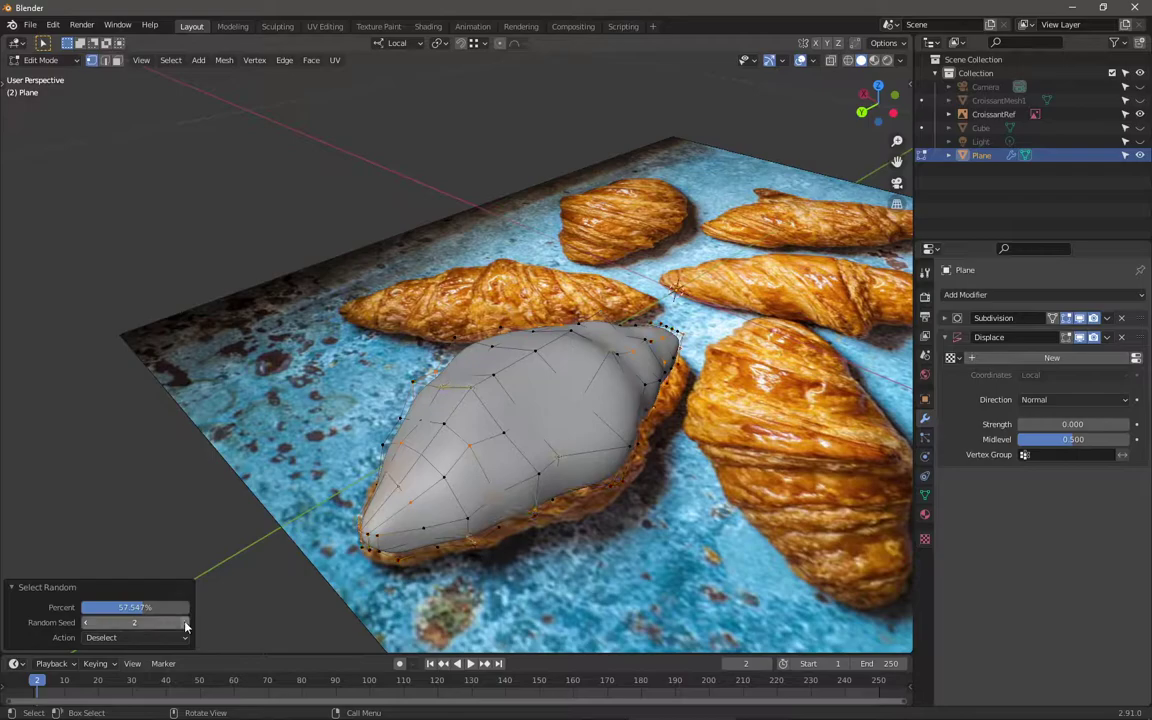
middle_click_drag(493, 378, 577, 396)
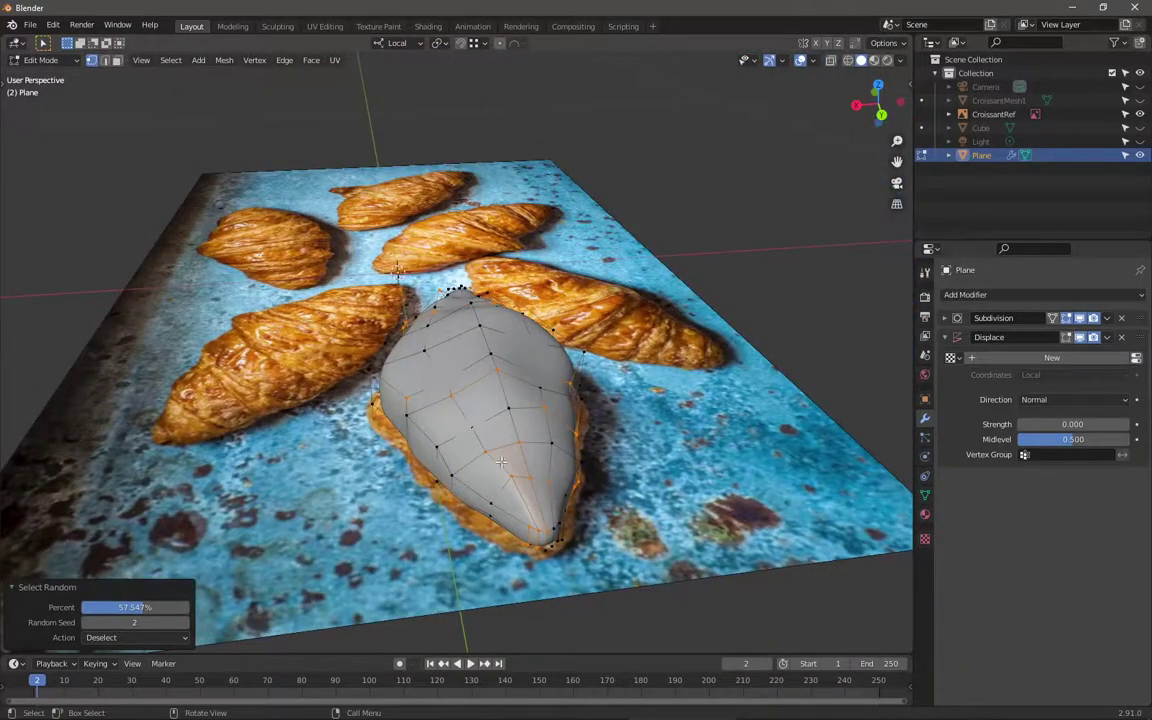
middle_click_drag(472, 478, 472, 556)
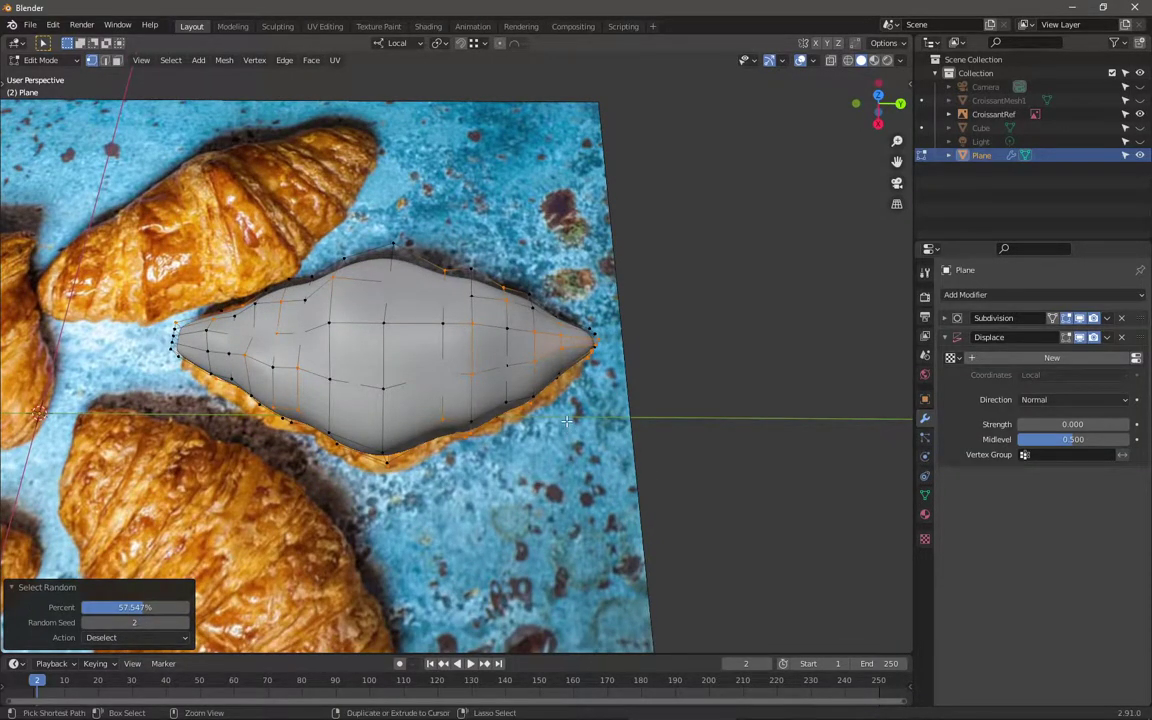
Step: Select the whole mesh and apply Checker Deselect through the operator search
key("a")
middle_click_drag(582, 443, 558, 424)
key("F3")
type("checker")
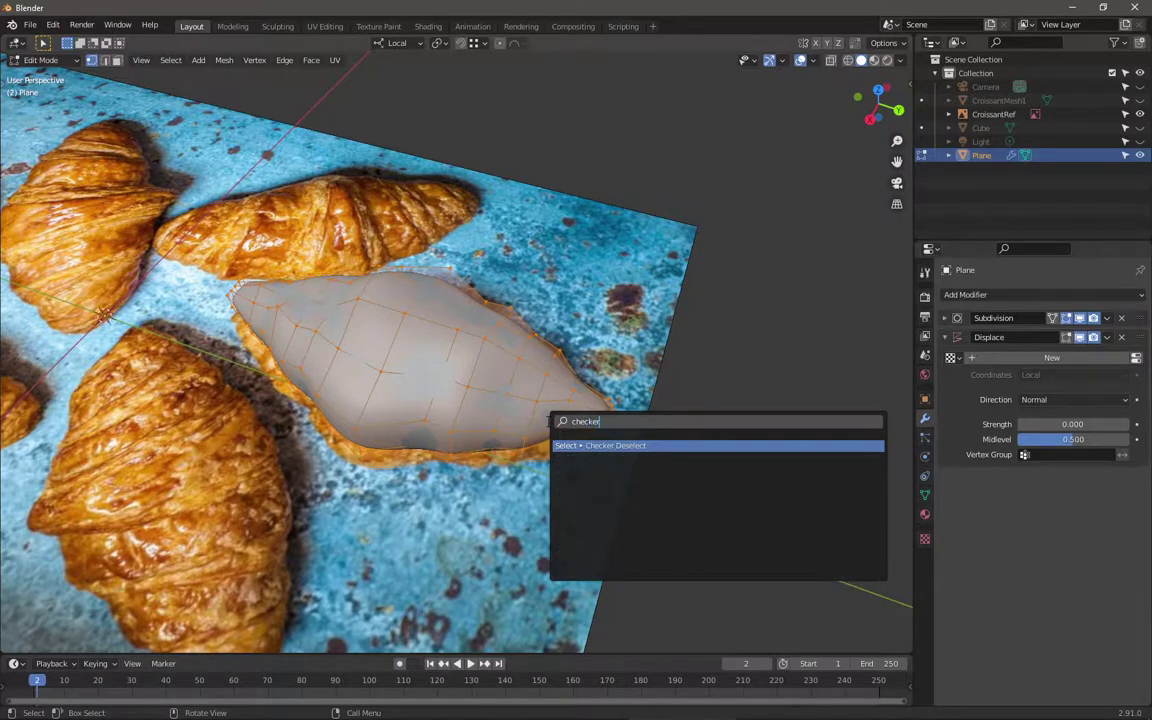
key("Return")
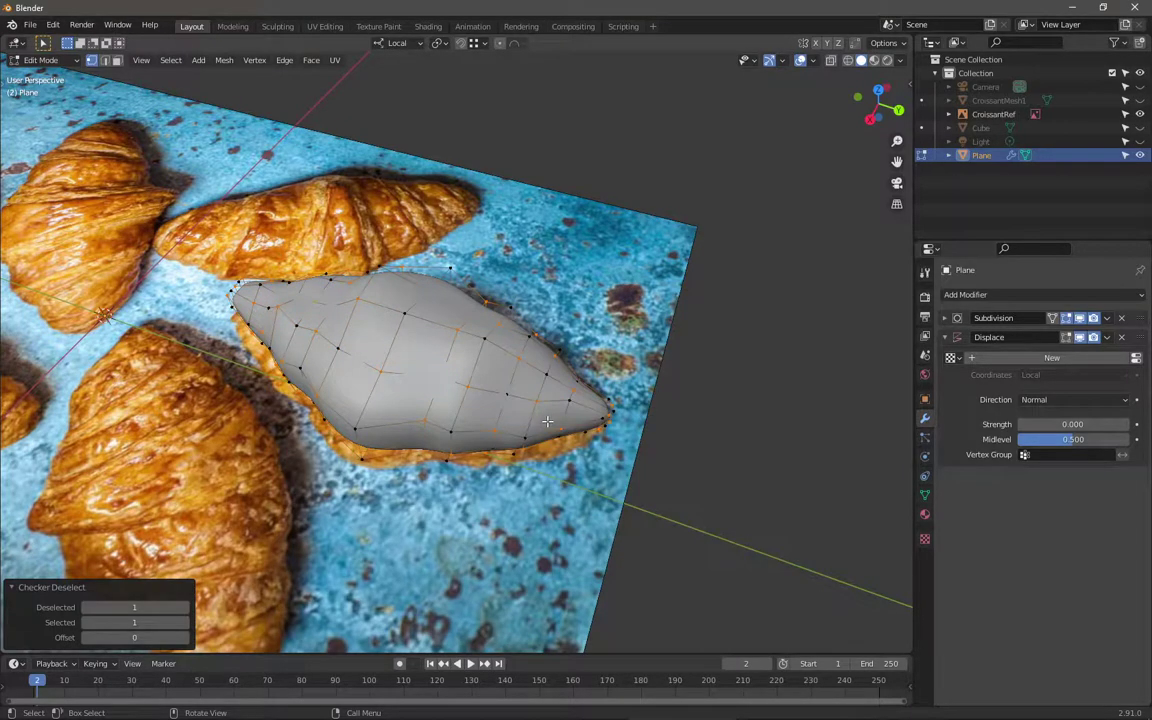
Step: Create a vertex group named DisplacedVerts on the croissant mesh and assign the checker-selected vertices to it
key("KP_Decimal")
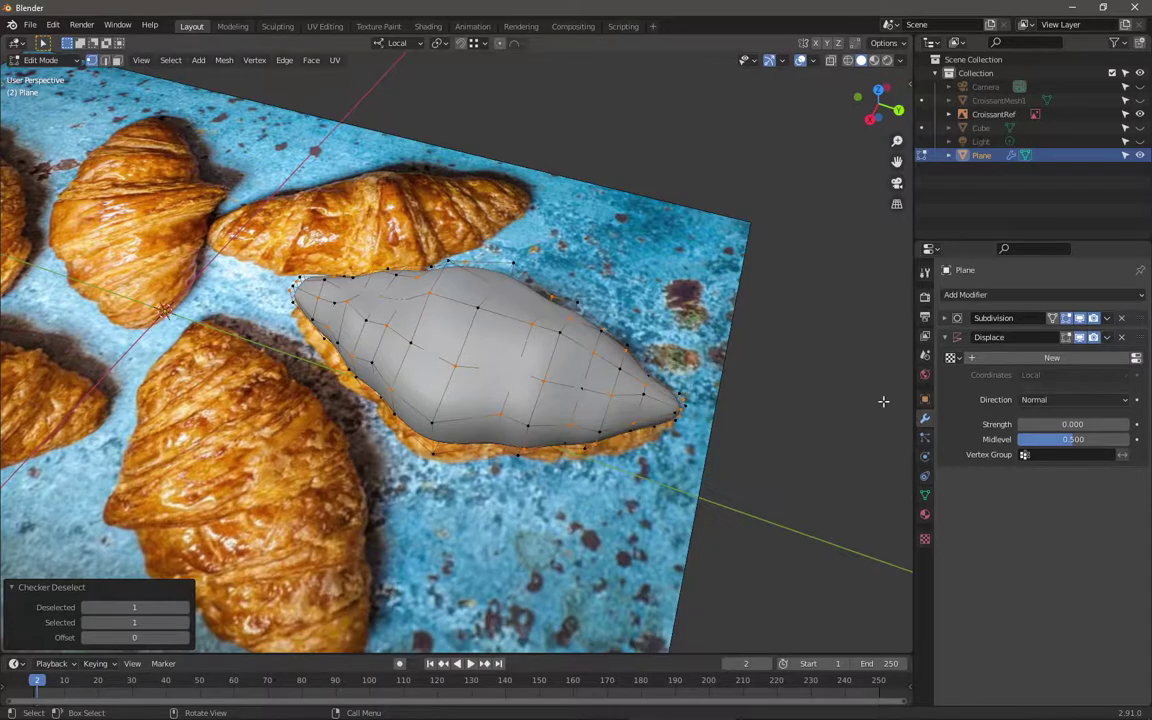
left_click(925, 497)
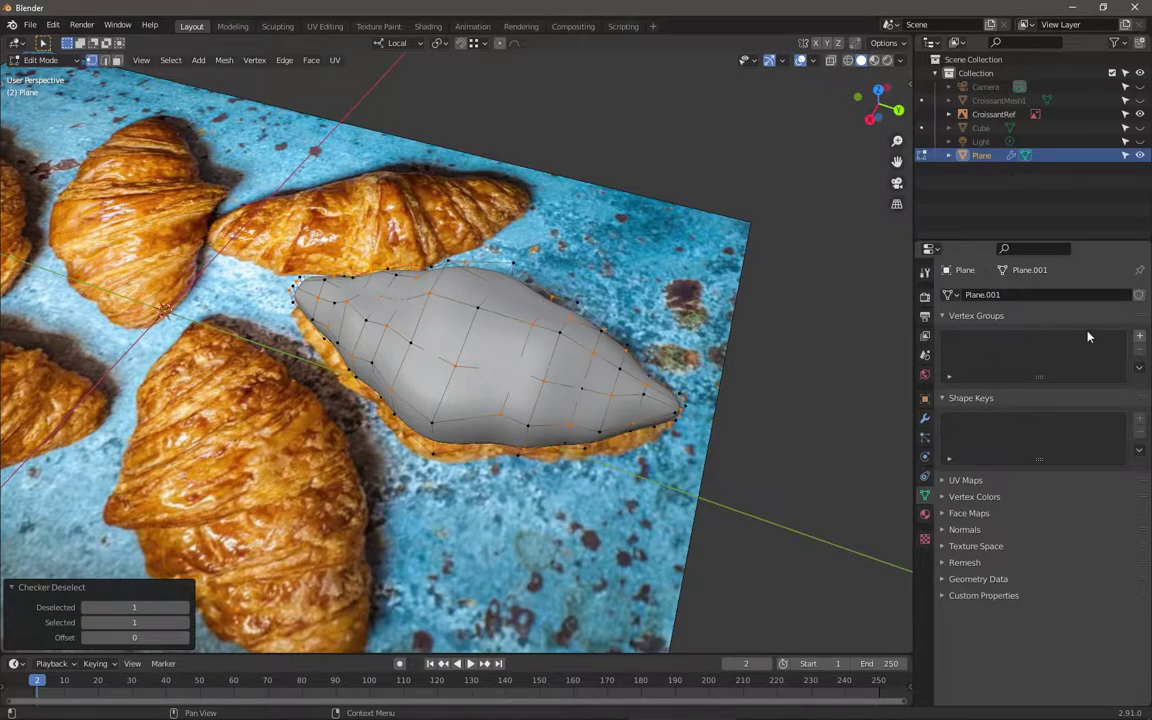
left_click(1139, 335)
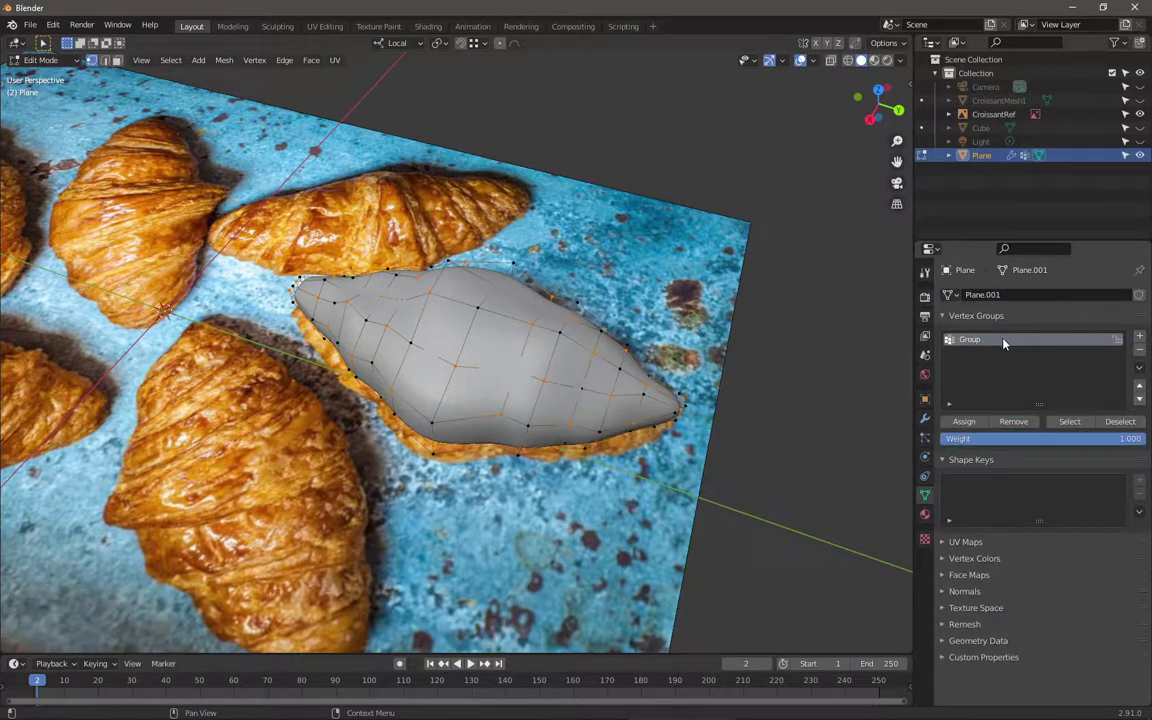
double_click(985, 342)
type("DisplacedVerts")
key("Return")
left_click(965, 422)
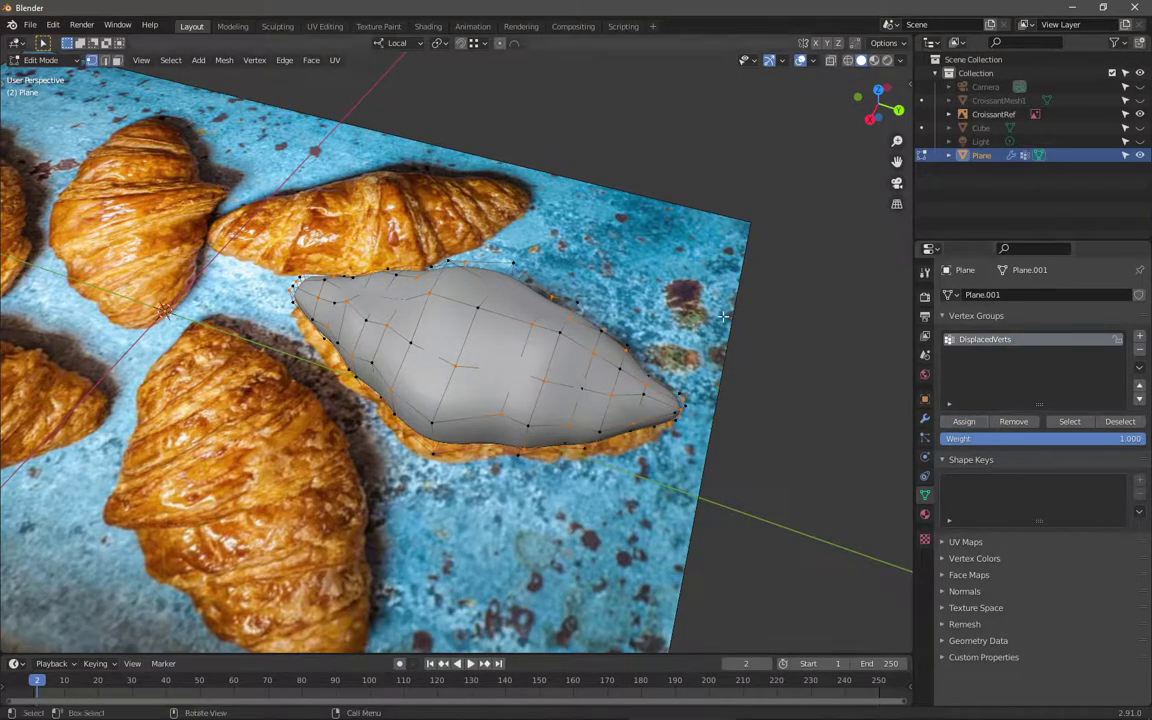
Step: Test the DisplacedVerts group by deselecting every vertex and reselecting the group's vertices from it
key("a")
key("a")
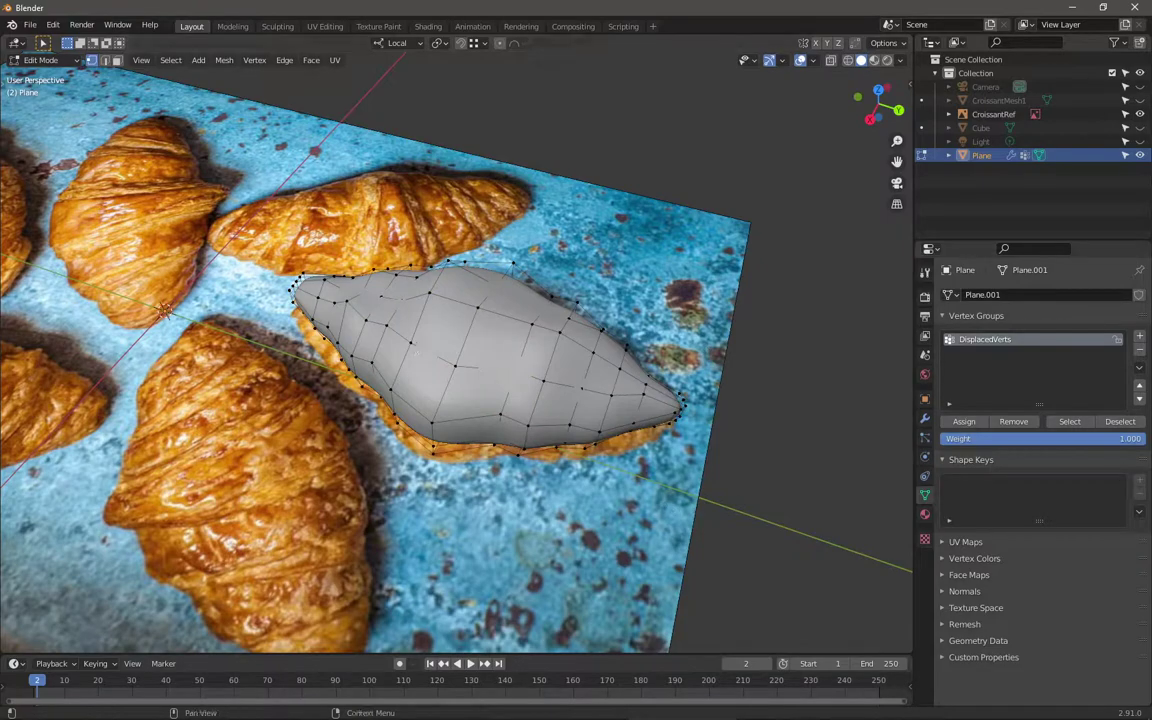
left_click(1069, 421)
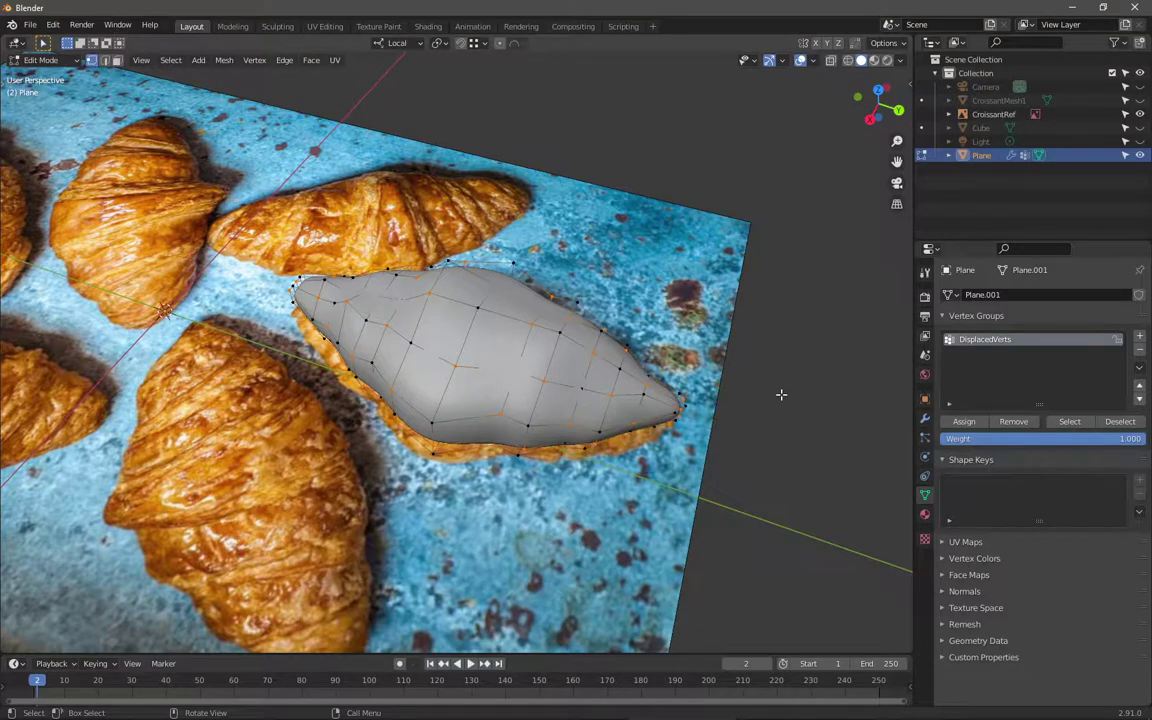
Step: Return to Object Mode and add a new texture with Local coordinates to the croissant's Displace modifier
key("Tab")
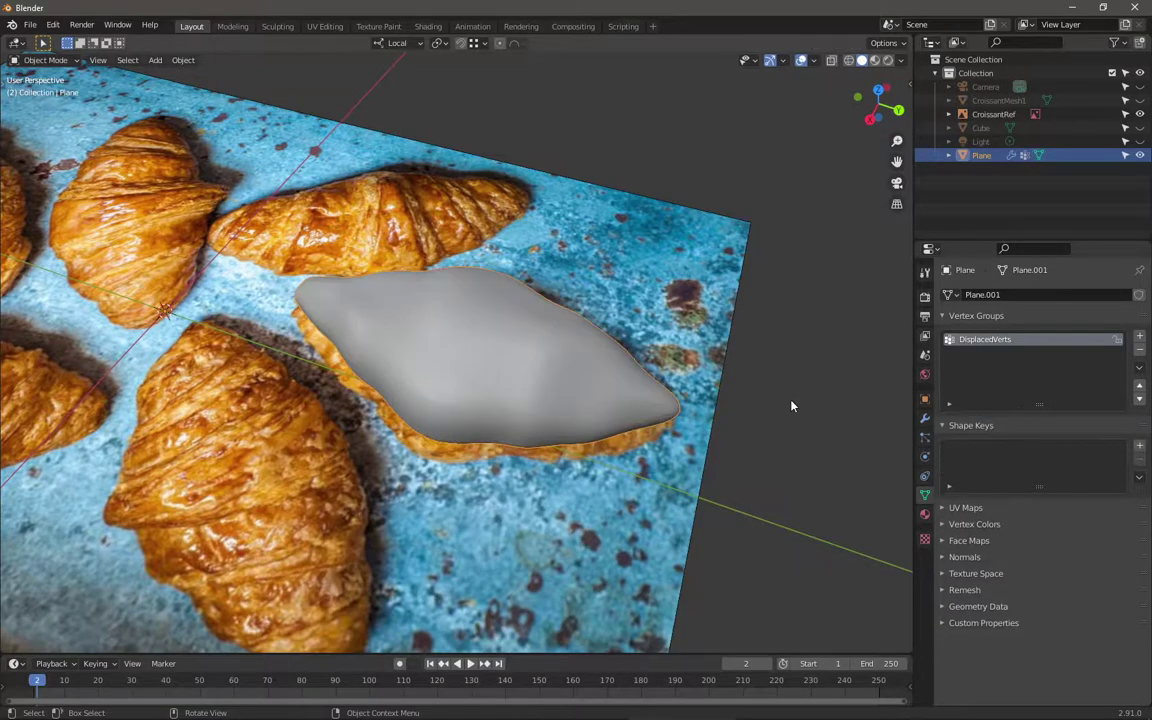
left_click(925, 420)
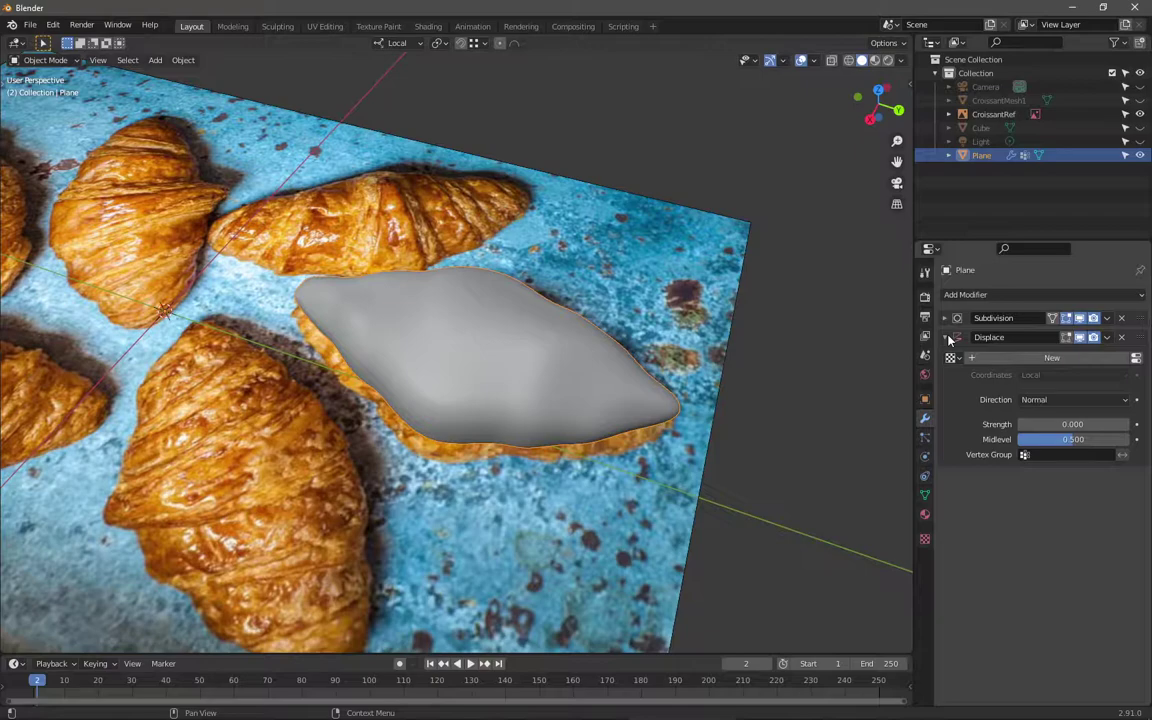
left_click(951, 358)
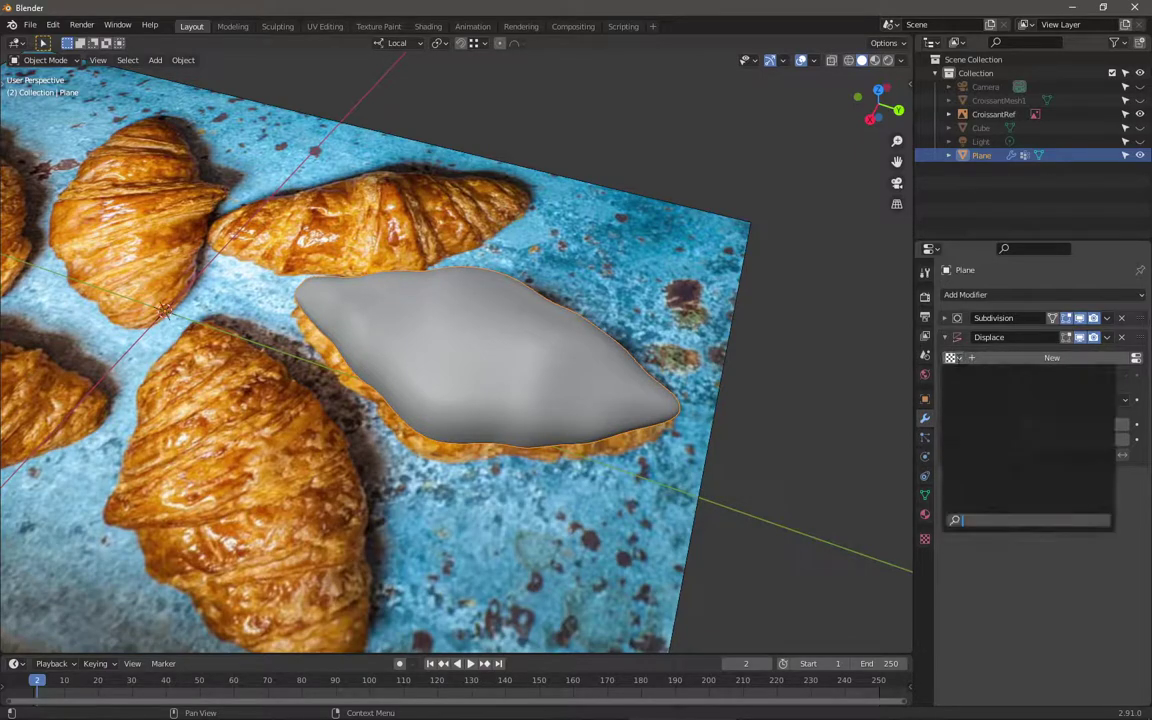
left_click(975, 358)
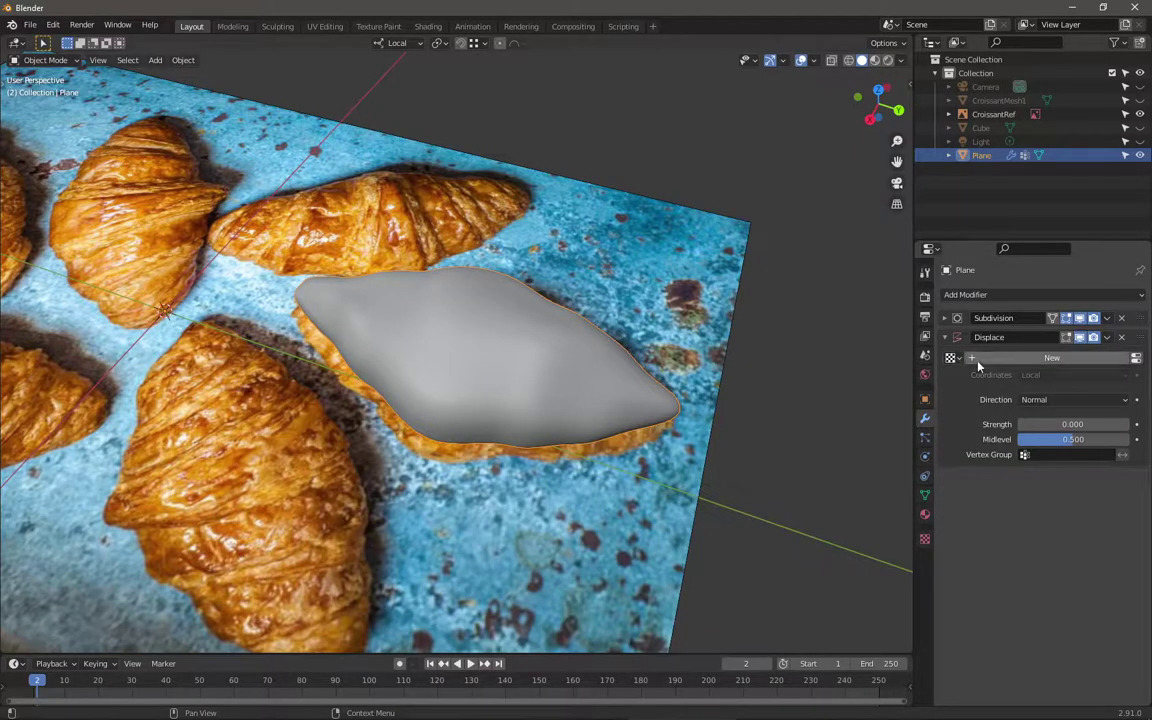
left_click(954, 361)
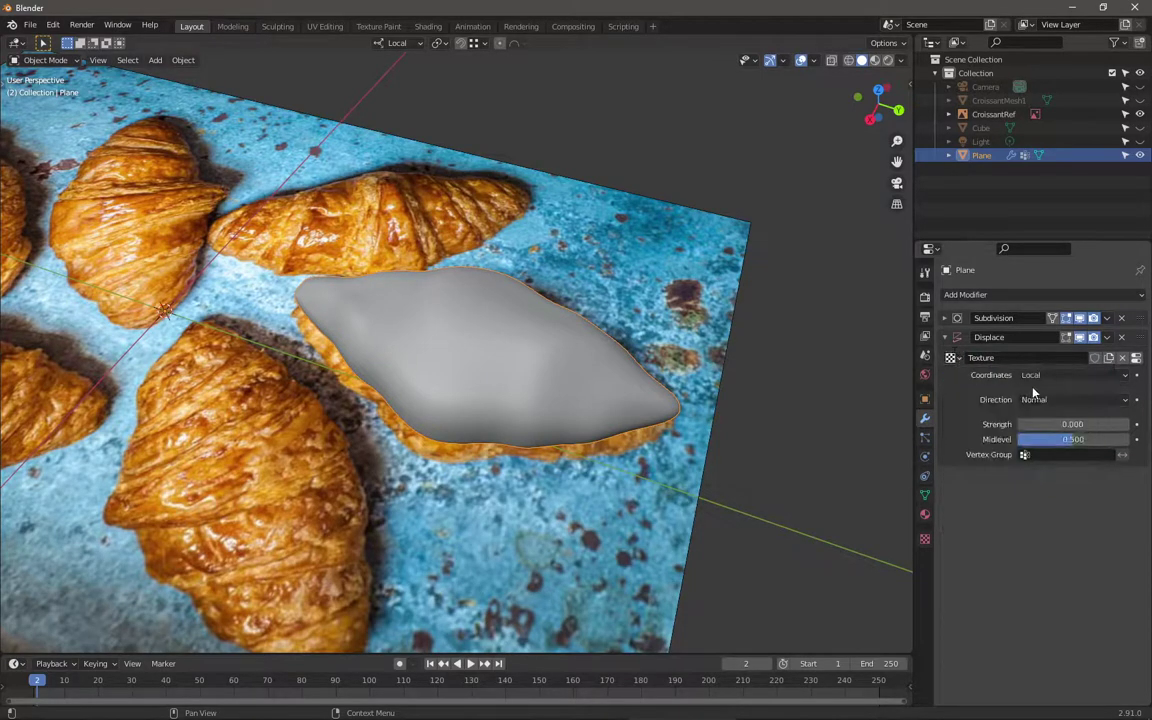
left_click(1036, 376)
left_click(1036, 388)
Step: Set the displacement texture's type to Noise
left_click(925, 540)
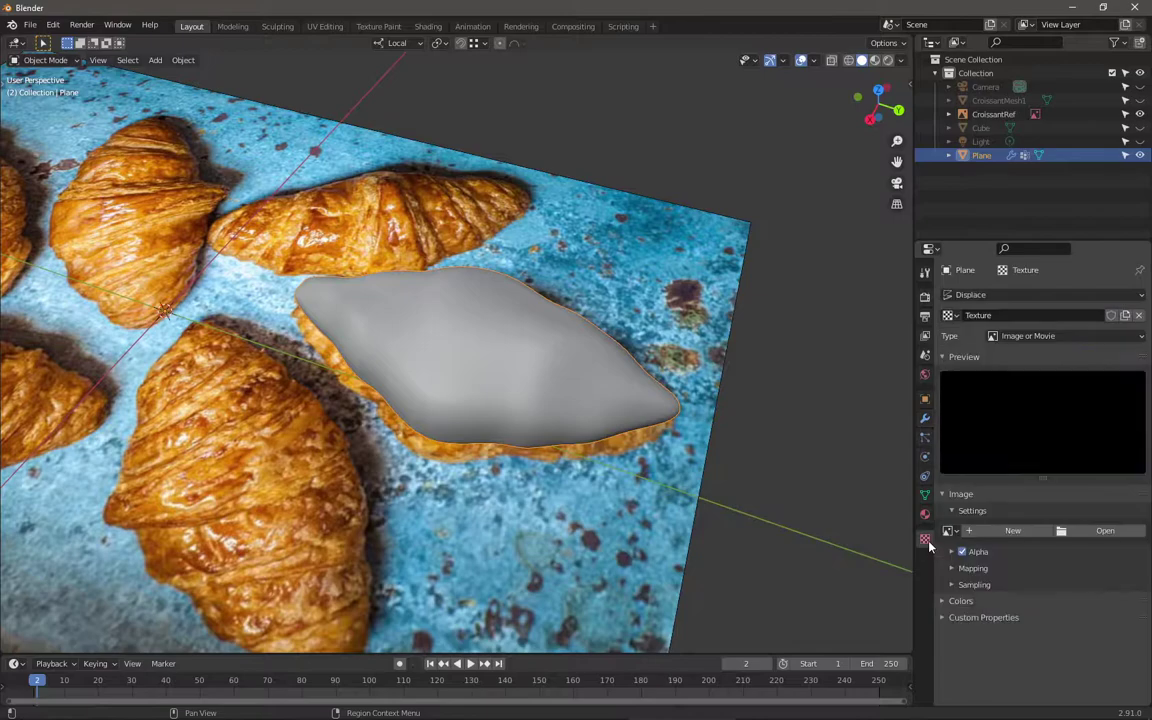
left_click(1007, 337)
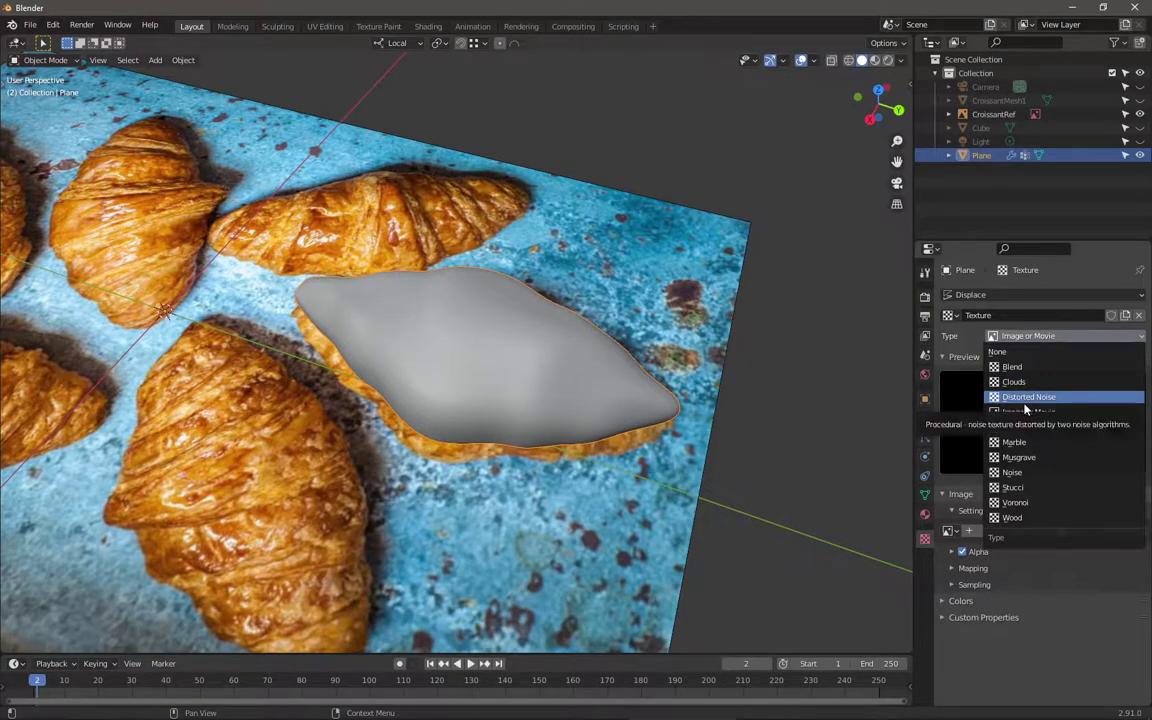
left_click(1013, 472)
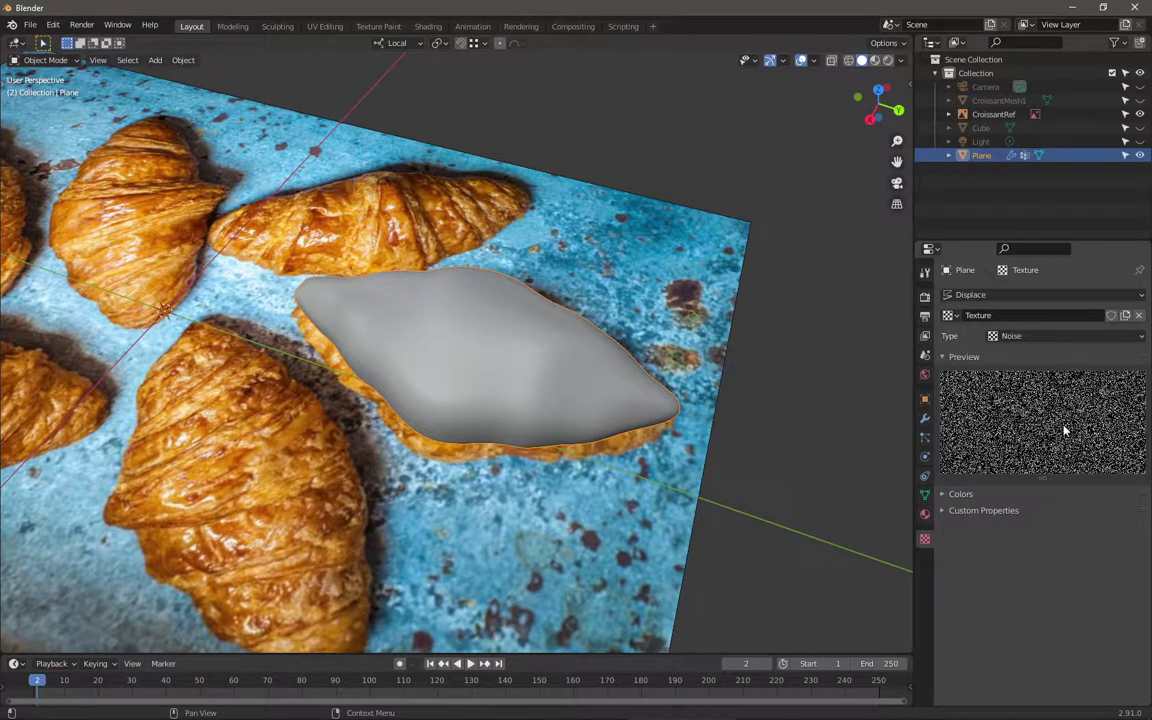
Step: Set the Displace modifier's strength to -0.010 and inspect the croissant's surface
left_click(925, 419)
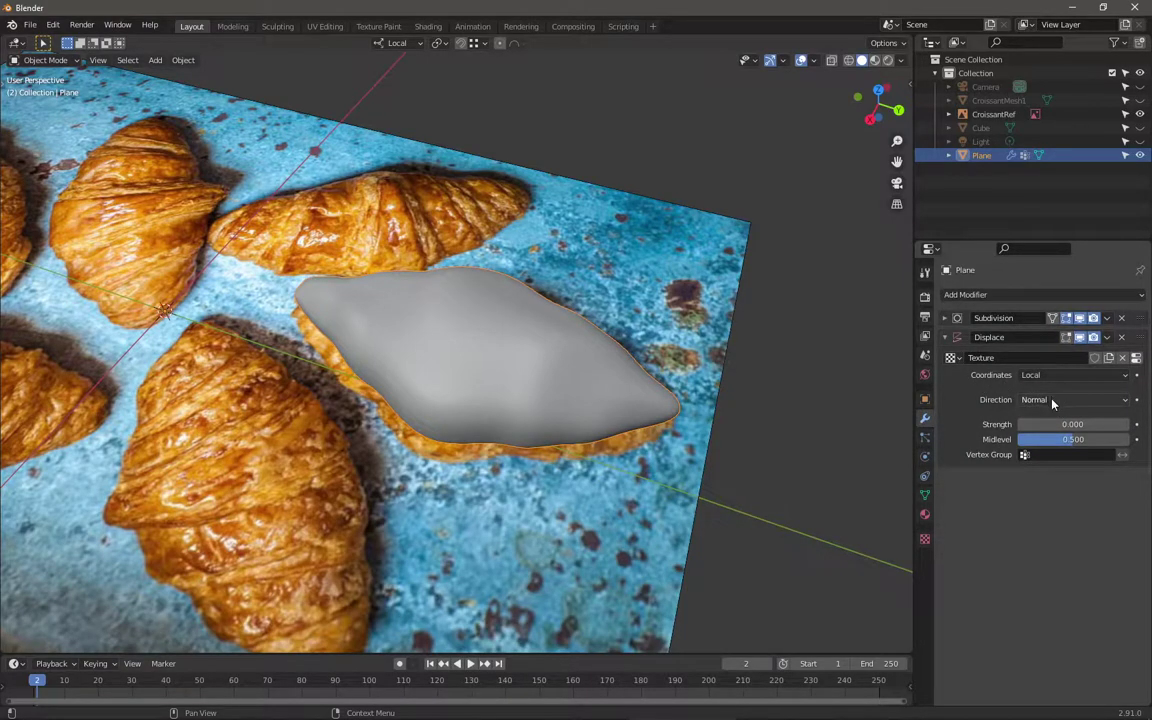
mouse_move(1072, 424)
left_mouse_down()
mouse_move(1095, 424)
mouse_move(1055, 424)
left_mouse_up()
middle_click_drag(702, 440, 524, 442)
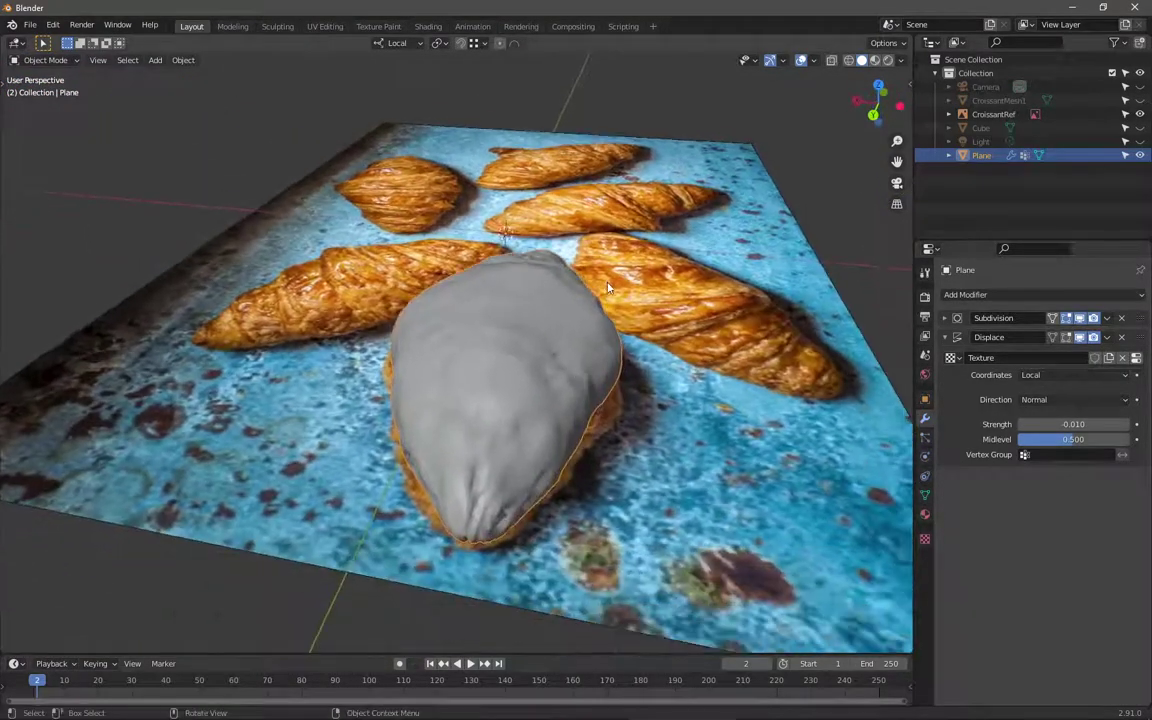
Step: Set the Displace modifier's strength to 0.01 and look through the displacement direction options
left_click(1076, 424)
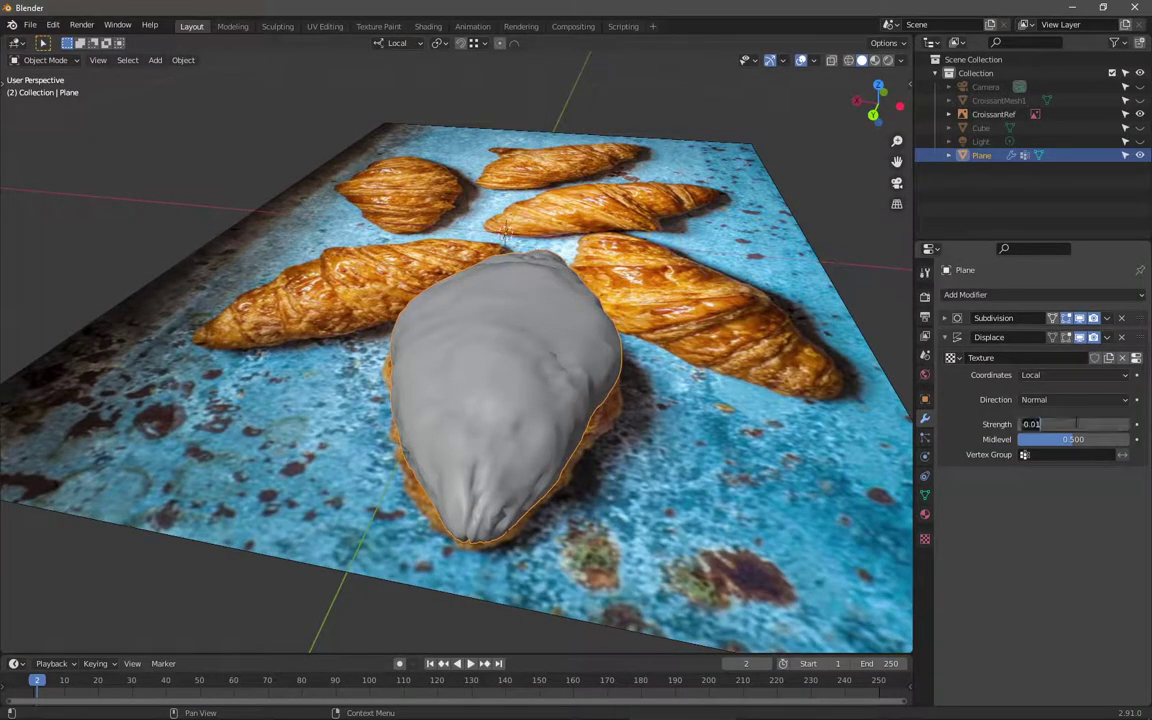
key("ctrl+a")
type("0.01")
key("Return")
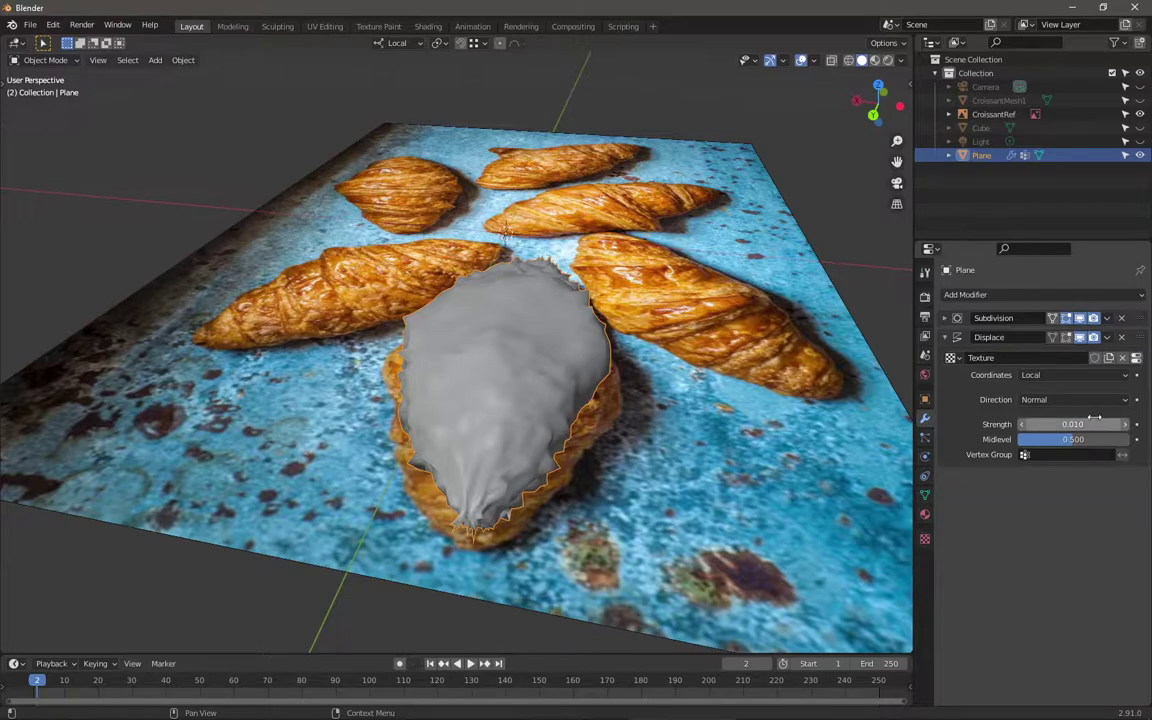
left_click(1075, 400)
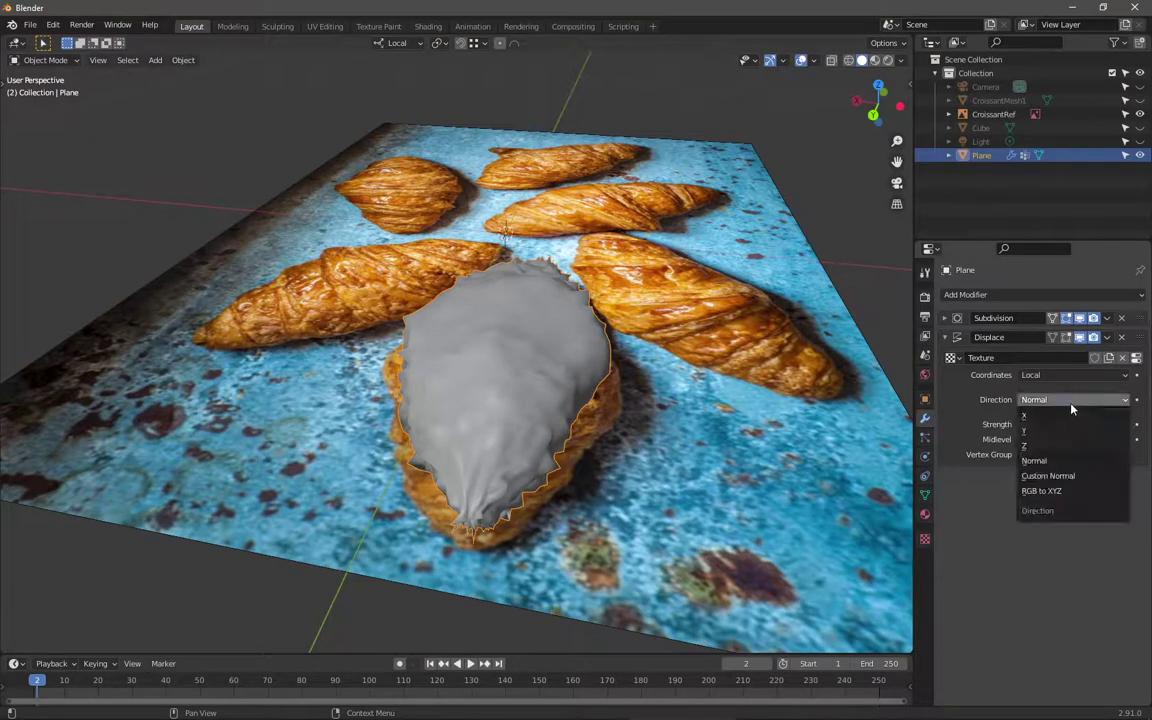
Step: Enter Edit Mode with face selection and enable the Face Orientation overlay to check the croissant's normals
key("Tab")
middle_click_drag(509, 437, 522, 395)
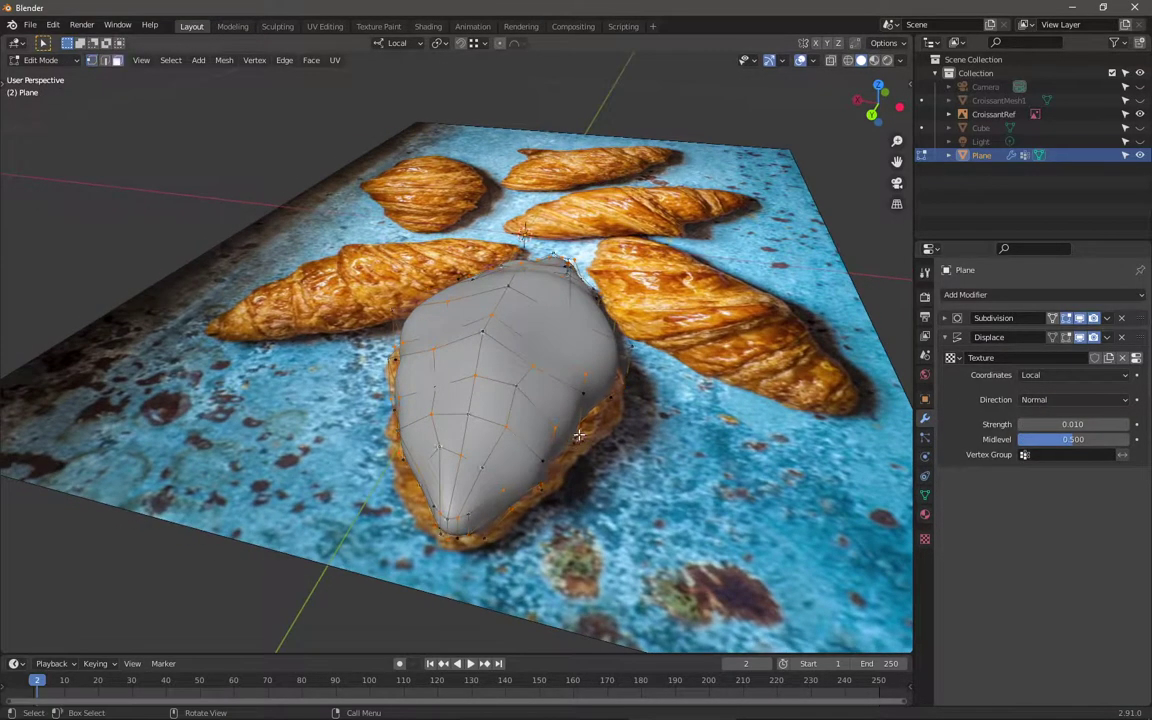
key("3")
key("alt+z")
left_click(810, 60)
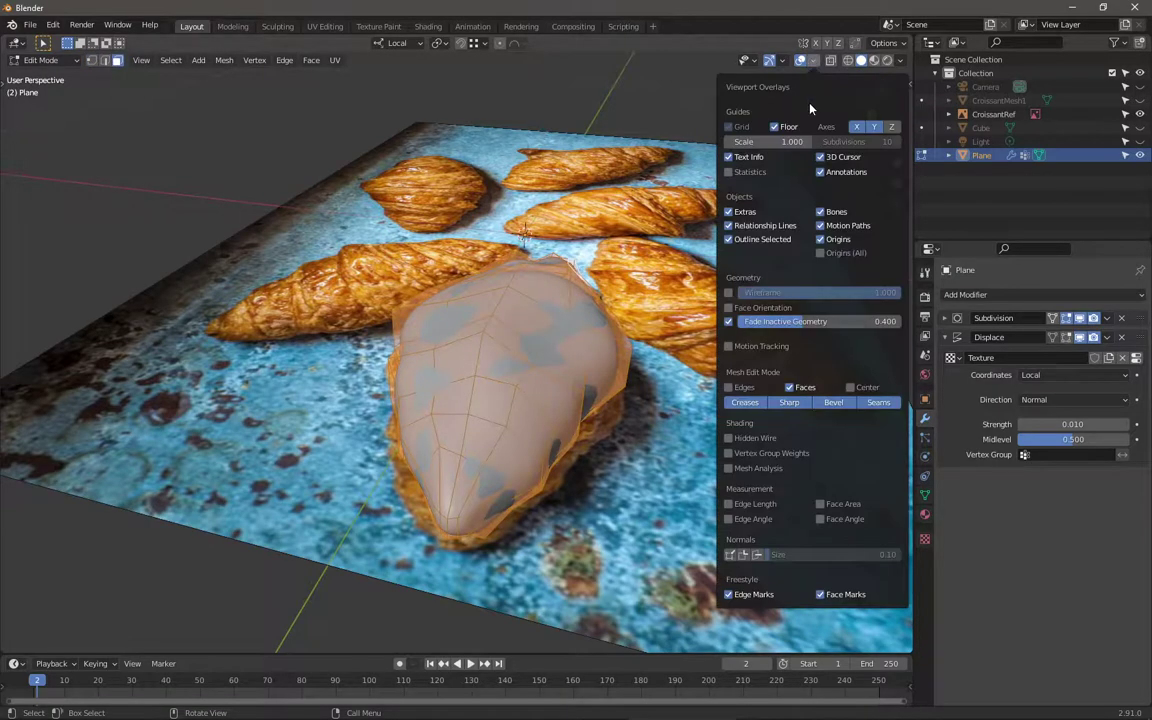
left_click(730, 308)
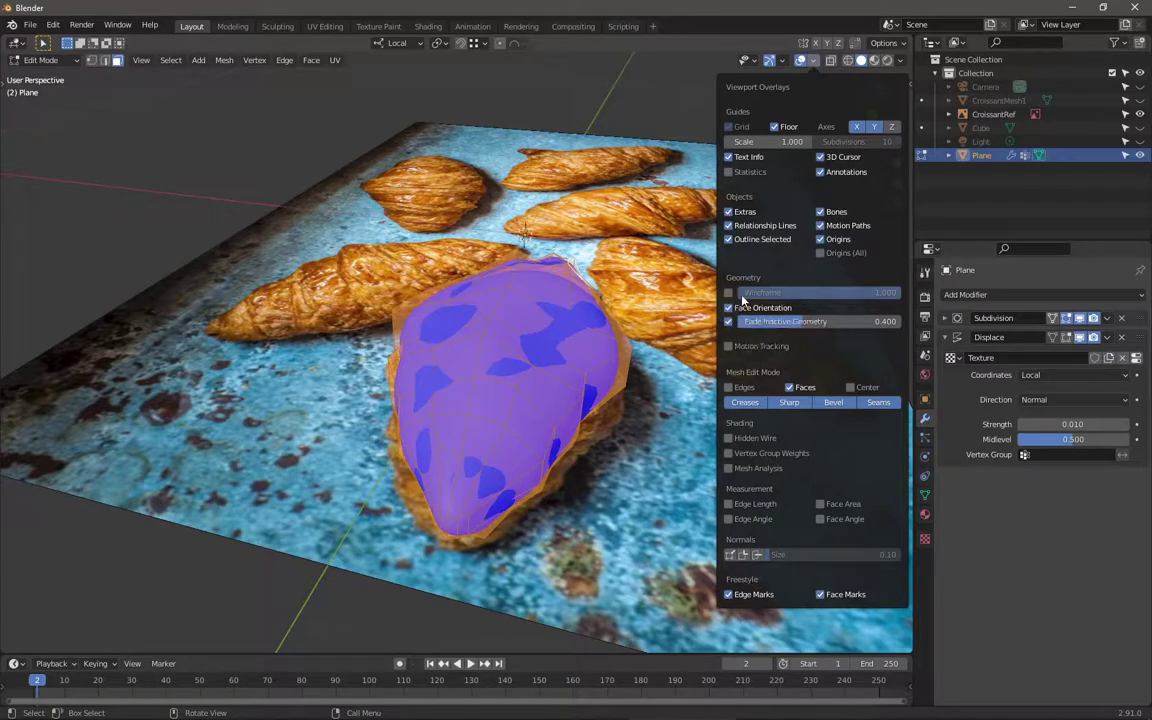
left_click(815, 59)
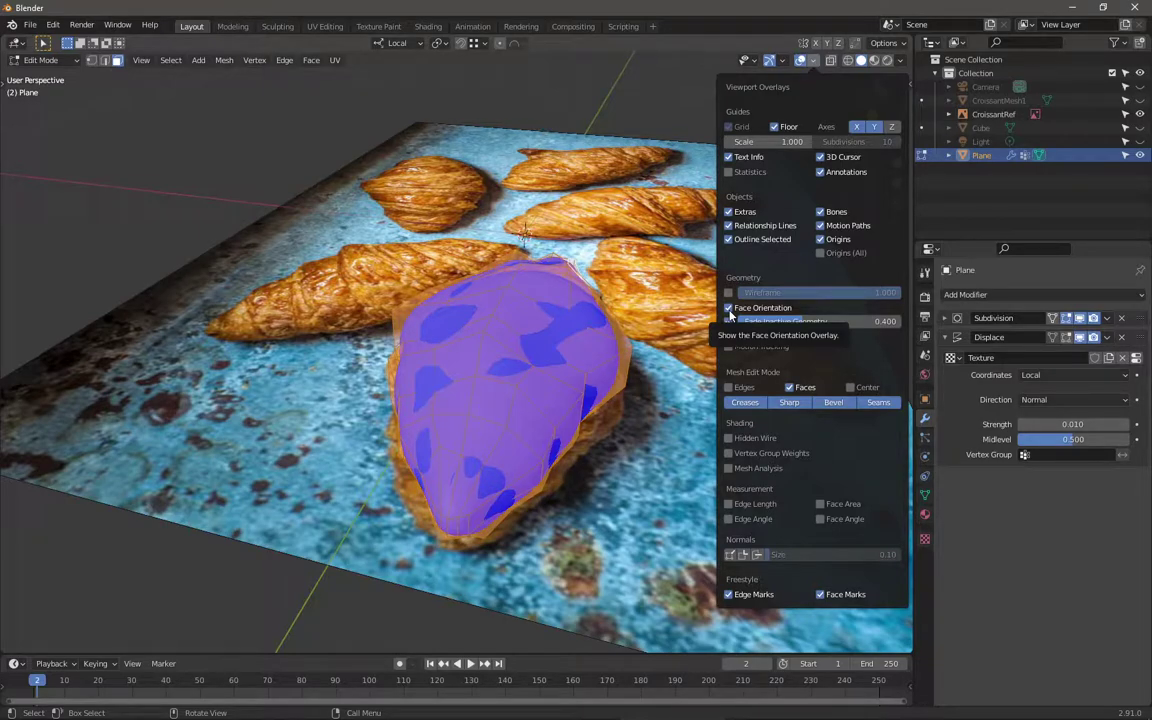
middle_click_drag(527, 430, 535, 450)
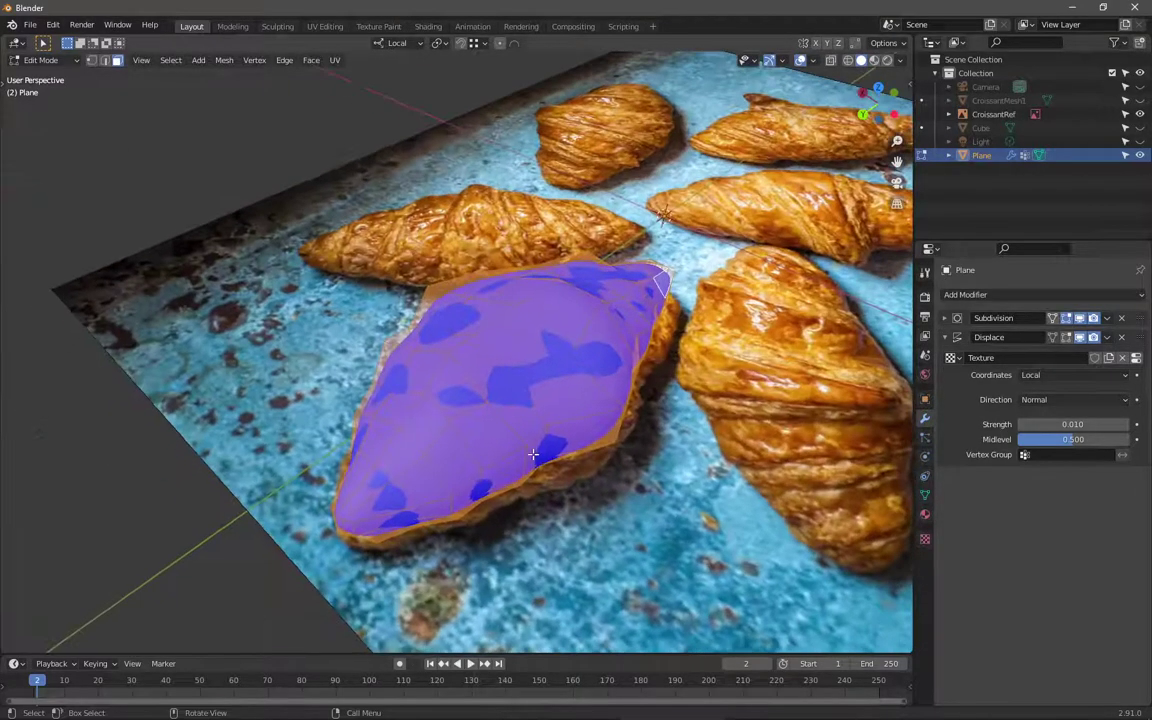
Step: Select a single face on the croissant's side and flip its normal through the operator search
left_click(562, 395)
key("F3")
type("fl")
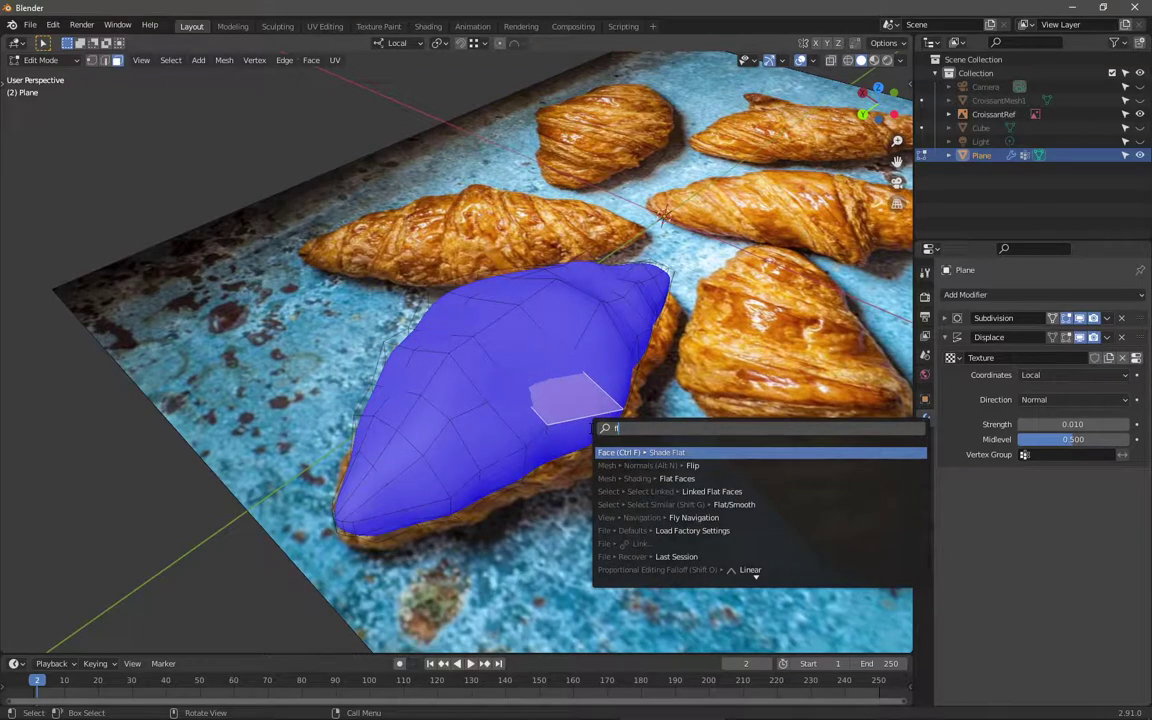
type("ip")
key("Return")
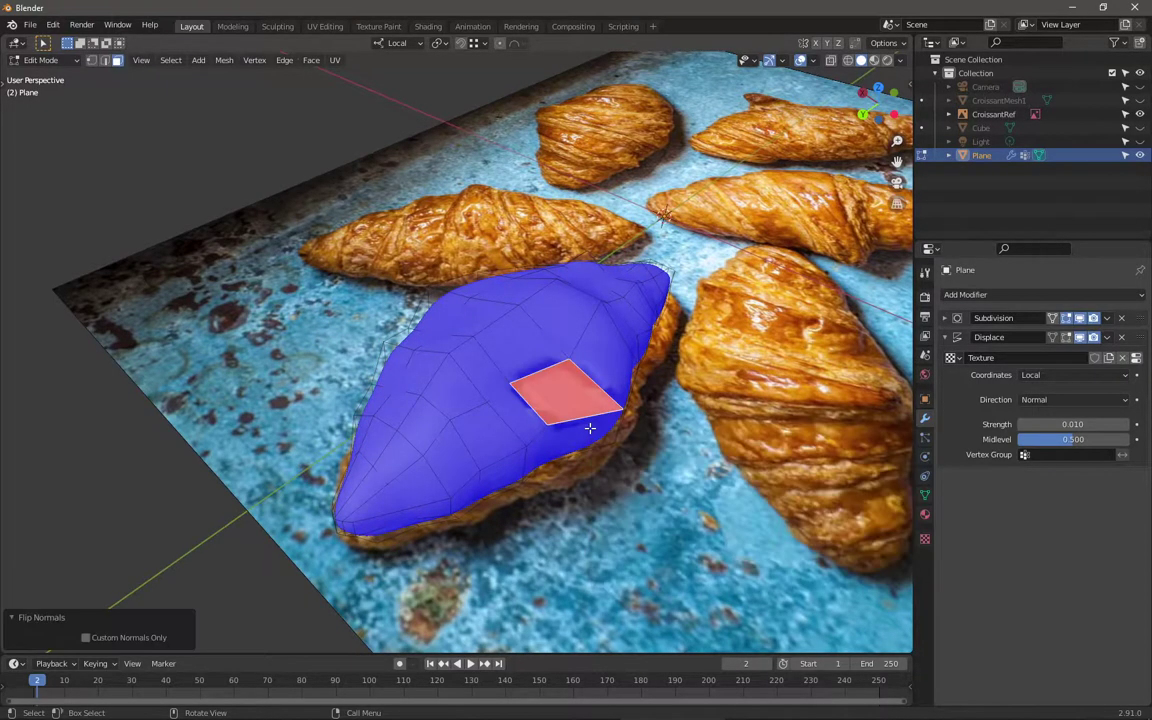
Step: Compare the flipped face with the surrounding displaced surface in Object Mode and return to Edit Mode
left_click(633, 332)
key("Tab")
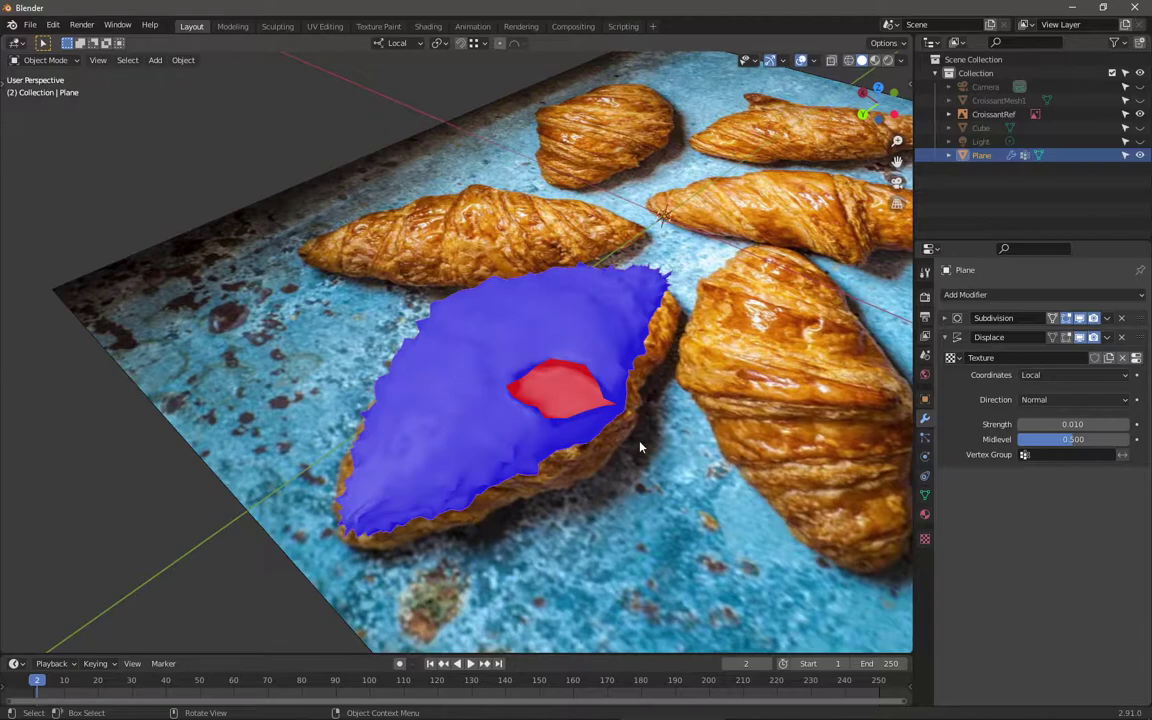
key("Tab")
middle_click_drag(568, 413, 615, 334)
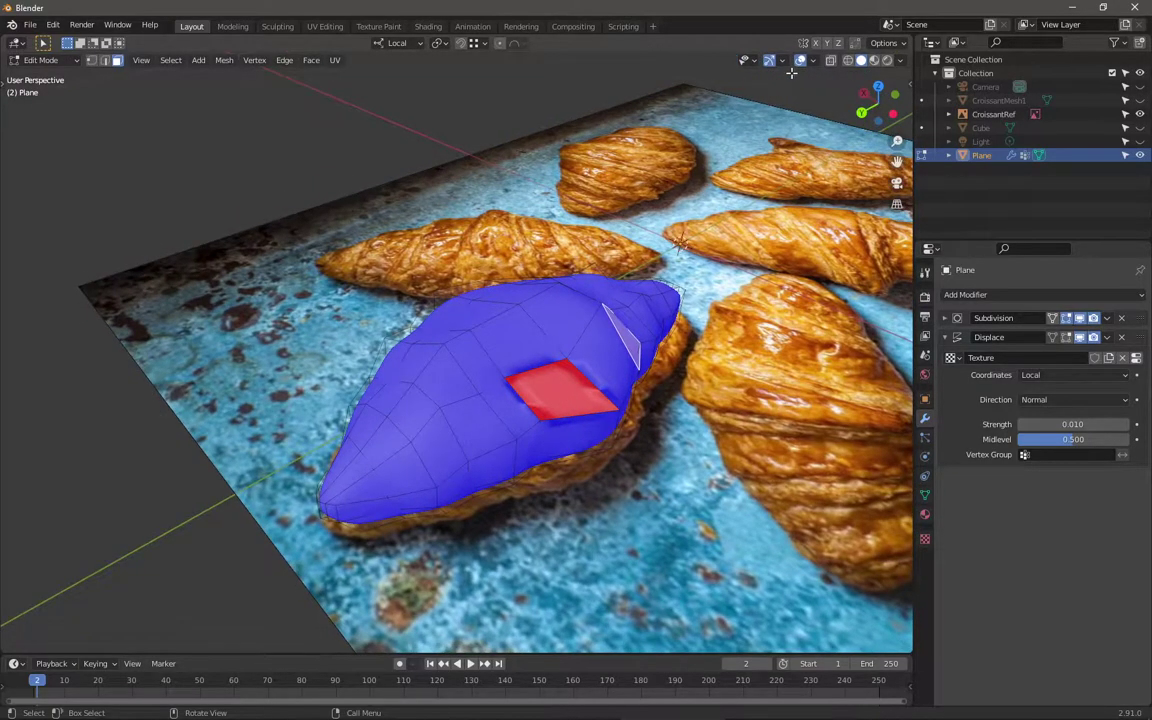
Step: Turn off the Face Orientation overlay and hide all overlays to inspect the flipped face in Object Mode
left_click(813, 61)
left_click(729, 307)
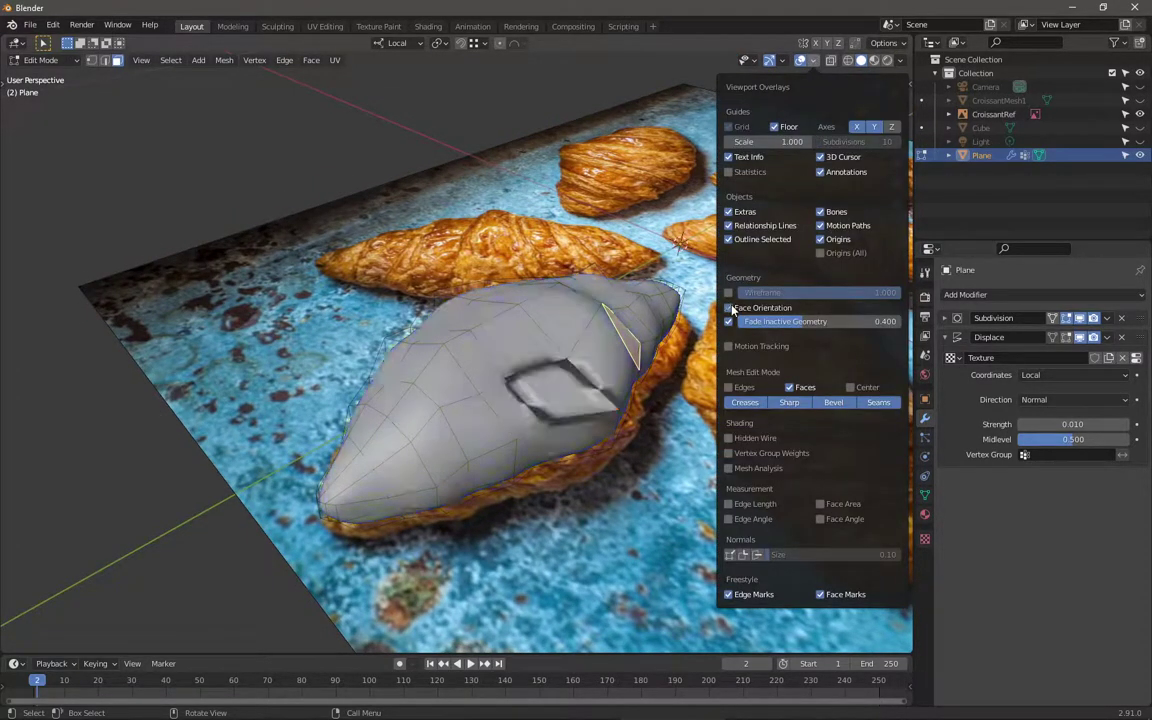
left_click(800, 61)
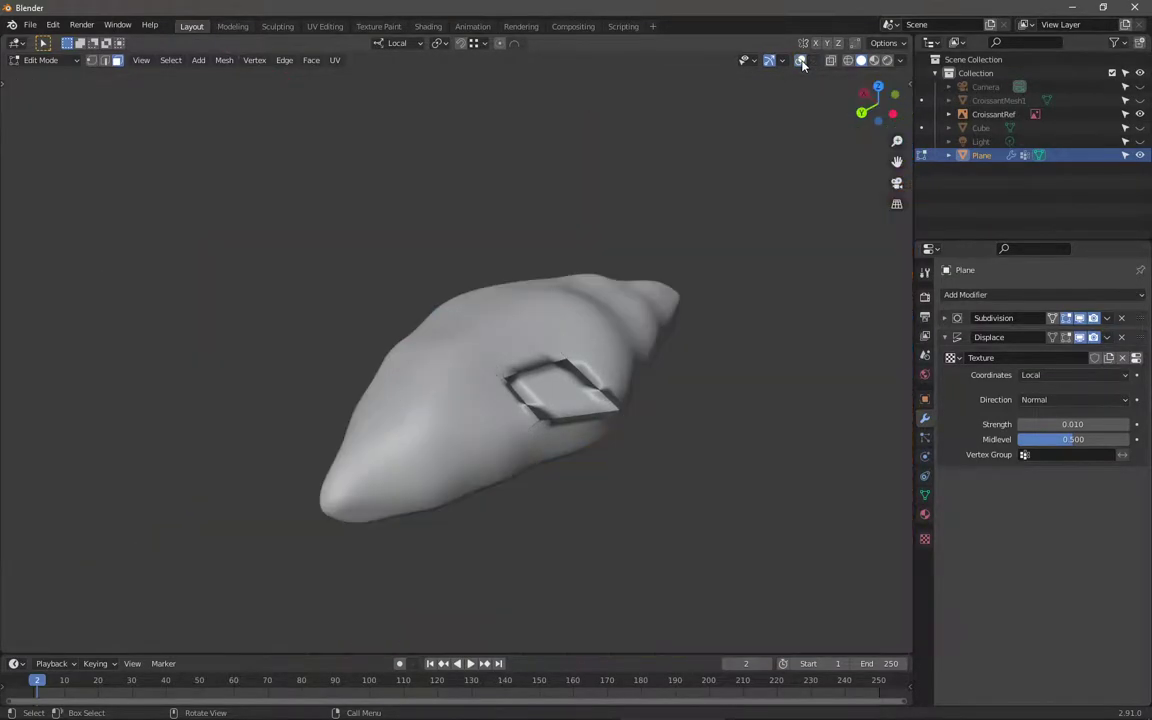
key("Tab")
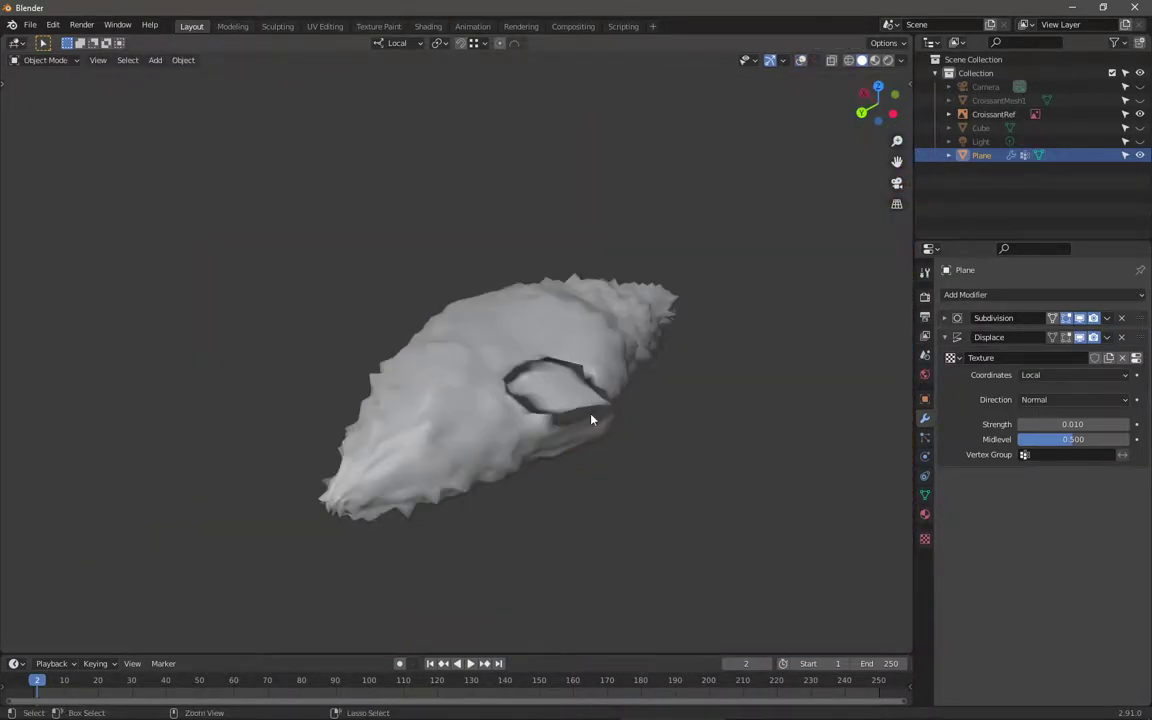
Step: Undo the face's normal flip in Edit Mode and show the viewport overlays again before returning to Object Mode
key("Tab")
key("ctrl+z")
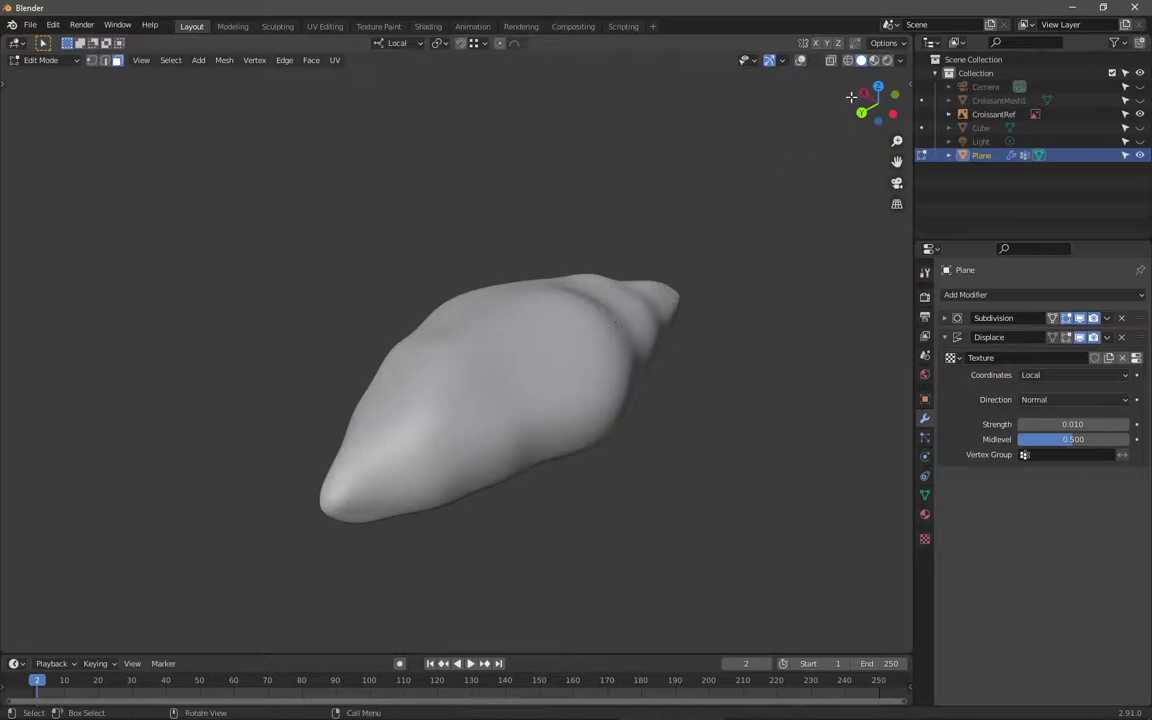
left_click(814, 61)
left_click(801, 61)
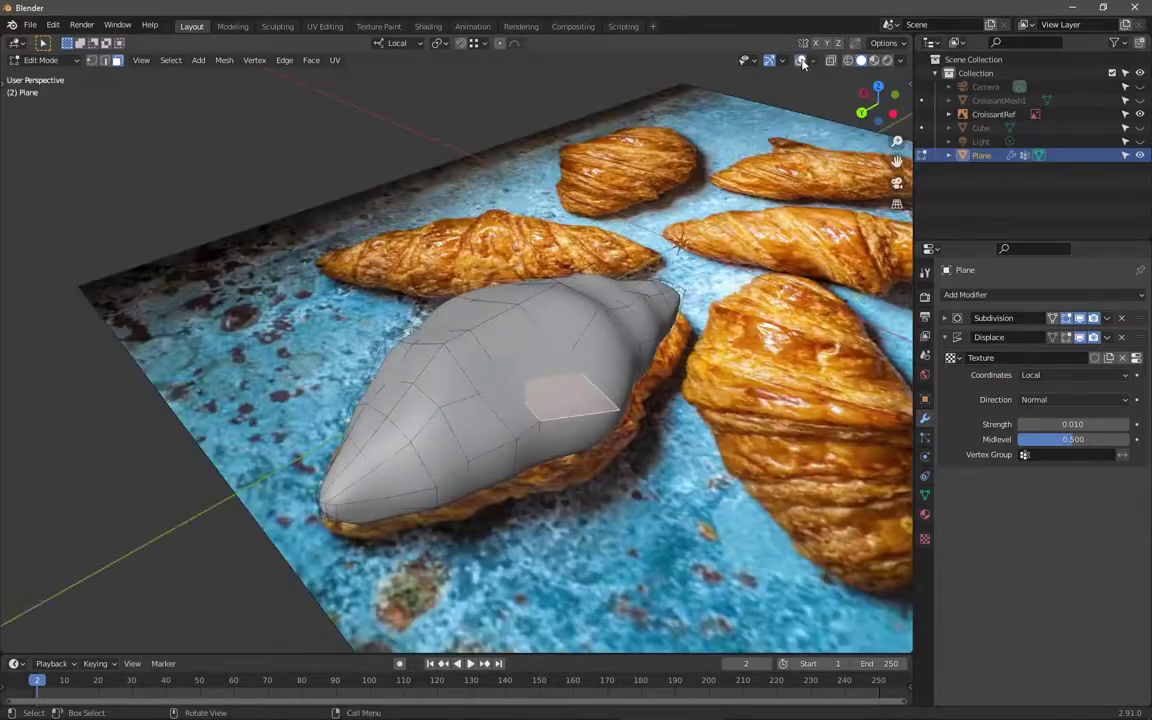
middle_click_drag(592, 512, 588, 389)
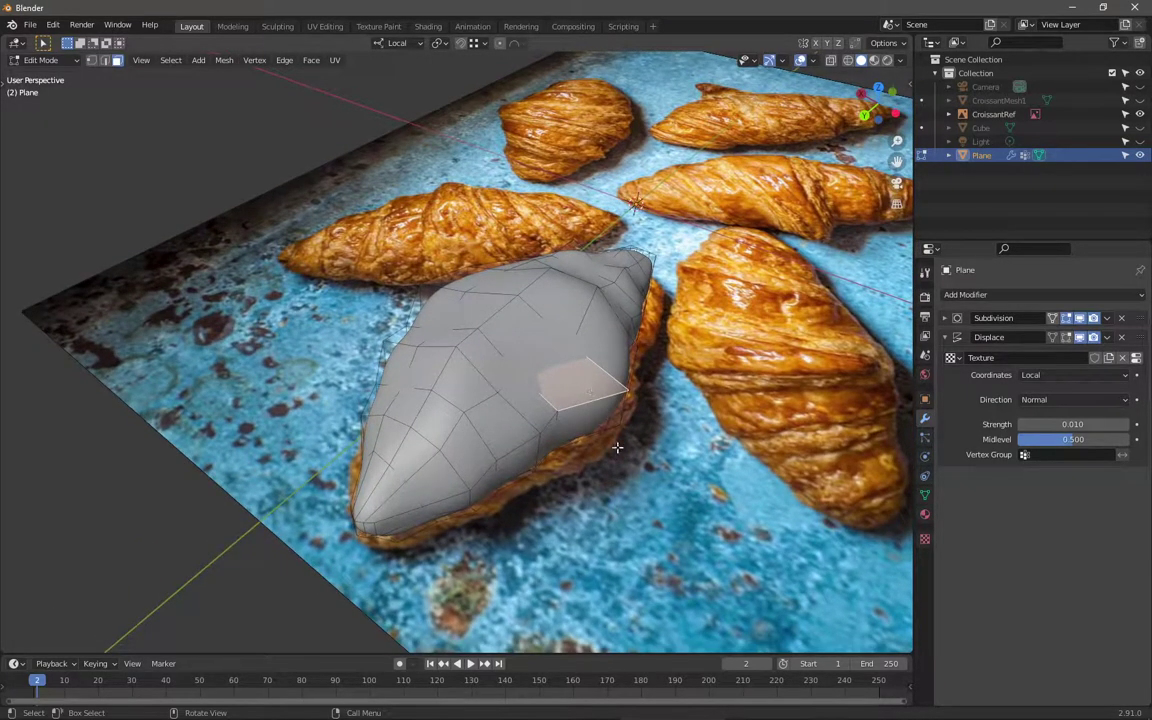
key("Tab")
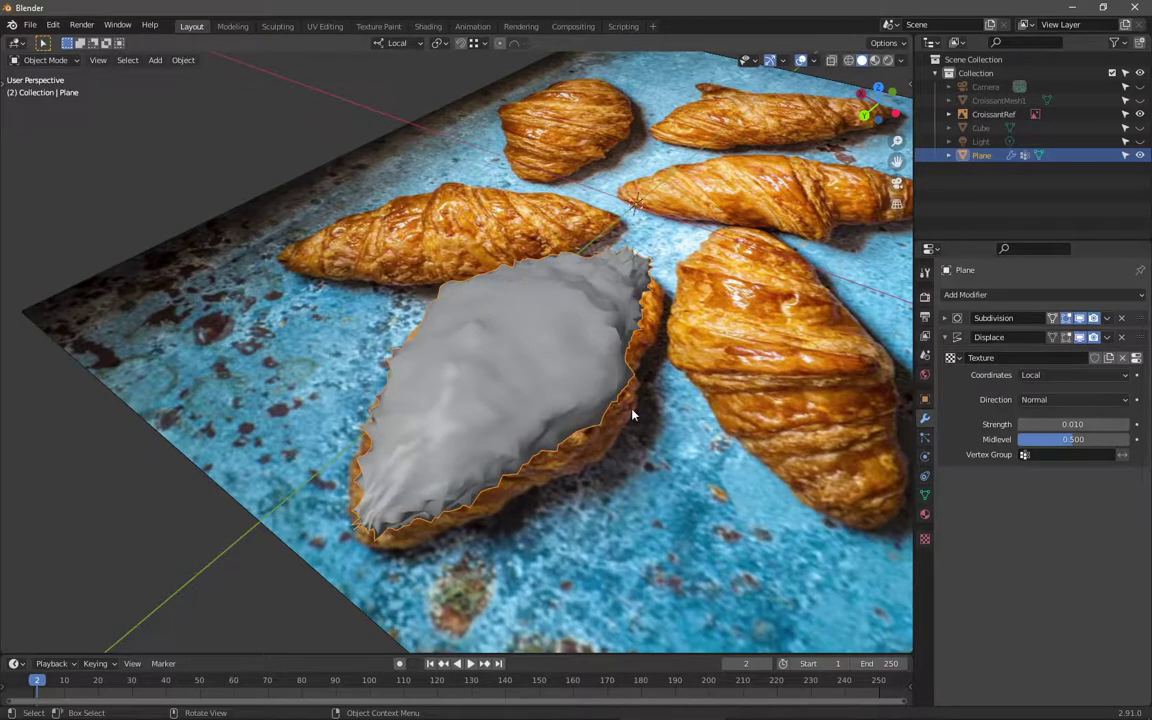
Step: Try a Displace strength of -0.01, and reset the strength to 0
left_click(1070, 424)
key("BackSpace")
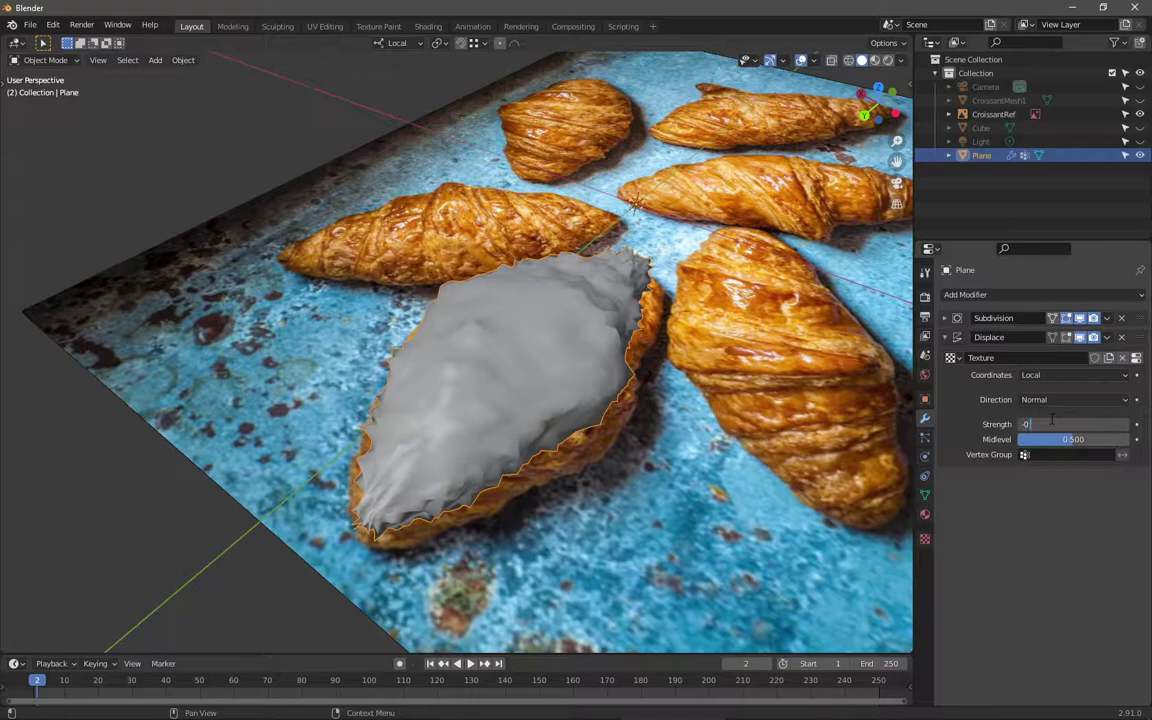
type("-0.01")
key("Return")
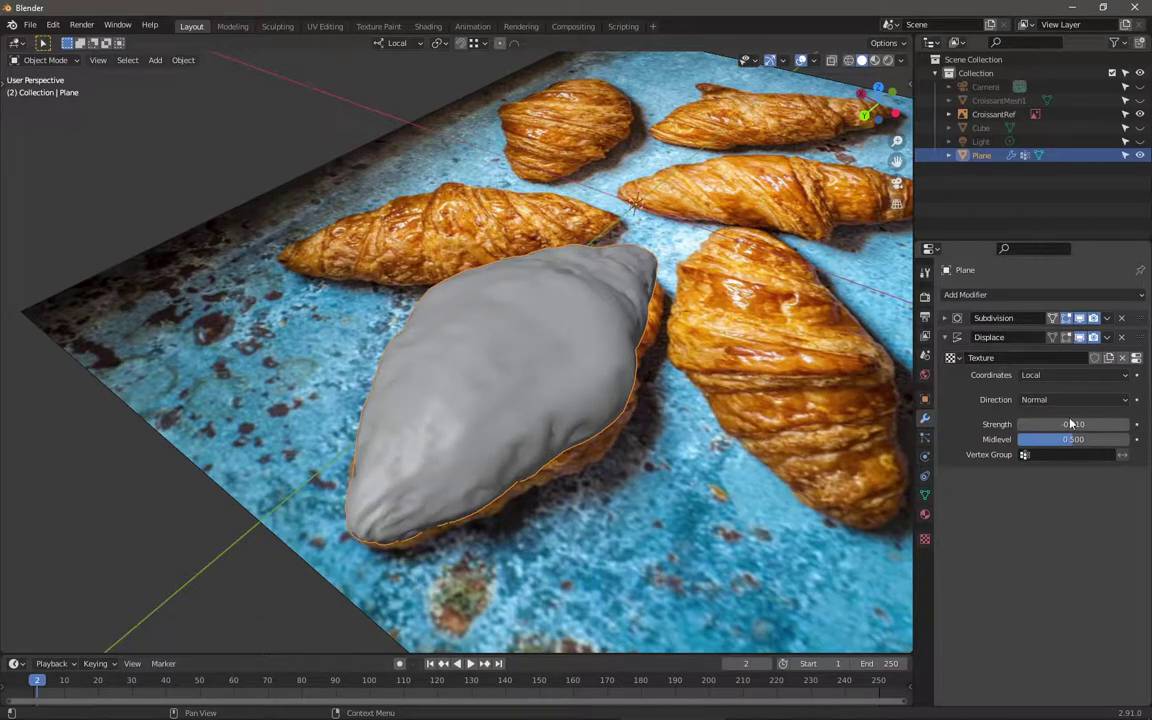
left_click_drag(1073, 425, 1074, 425)
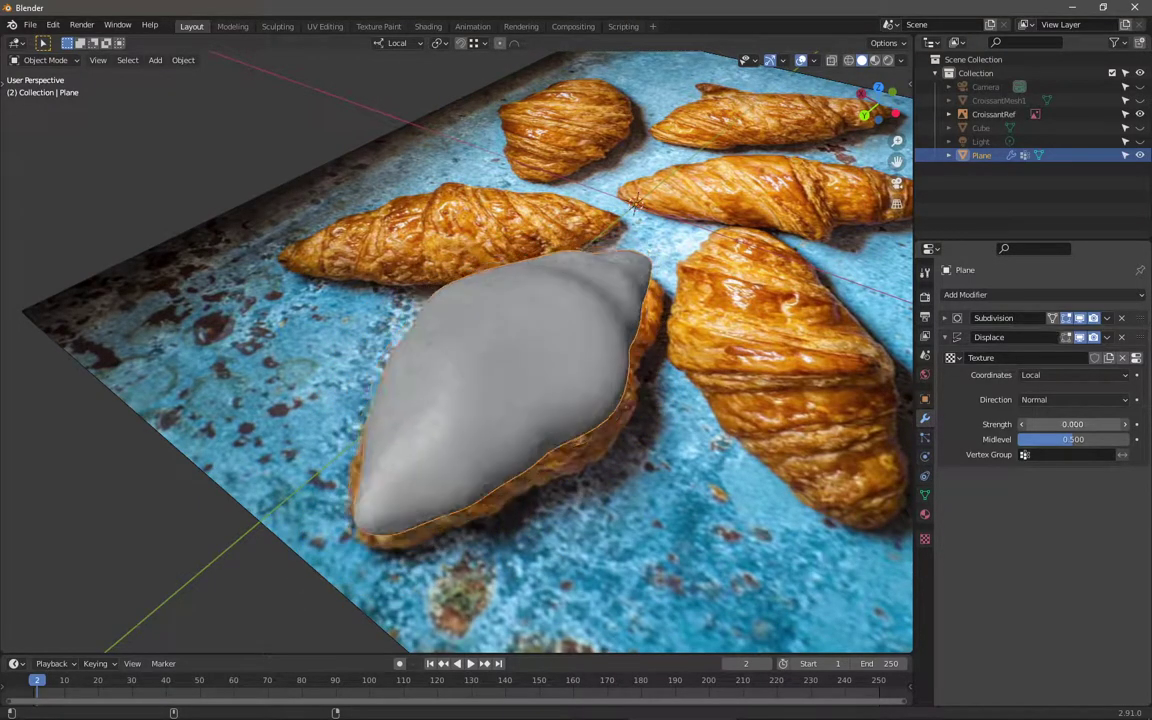
Step: Set the Displace modifier's midlevel to 0 and its strength to 0.001
double_click(1108, 442)
type("0")
key("Return")
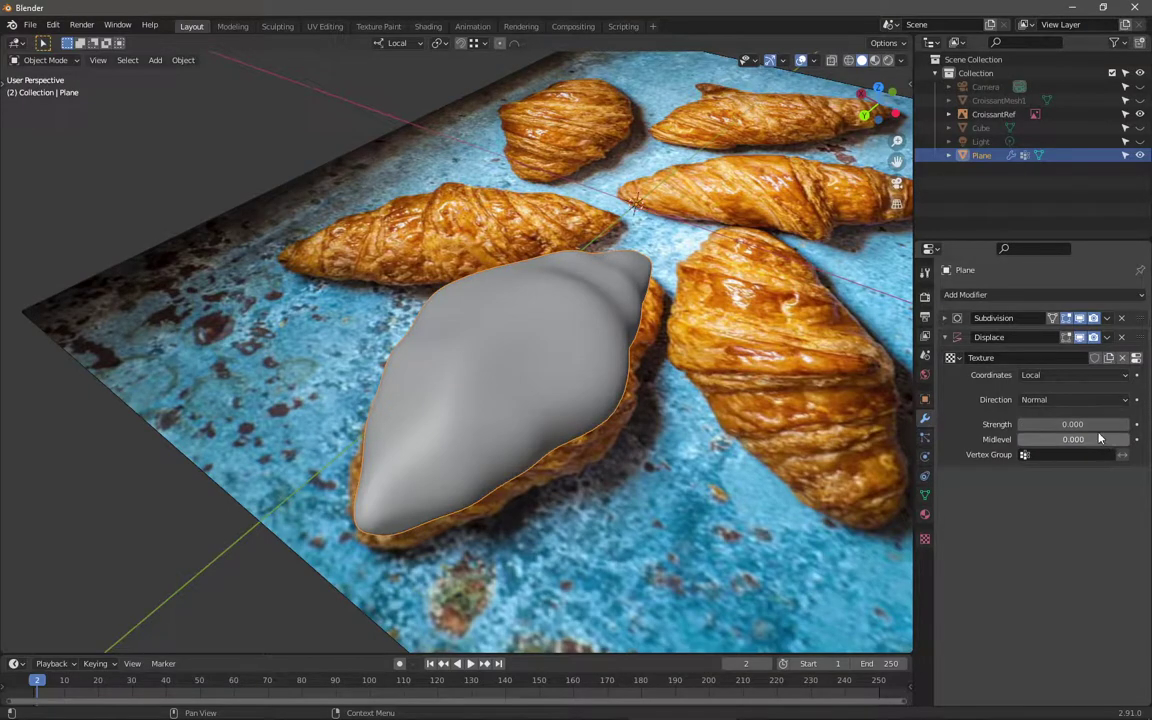
left_click(1073, 424)
key("BackSpace")
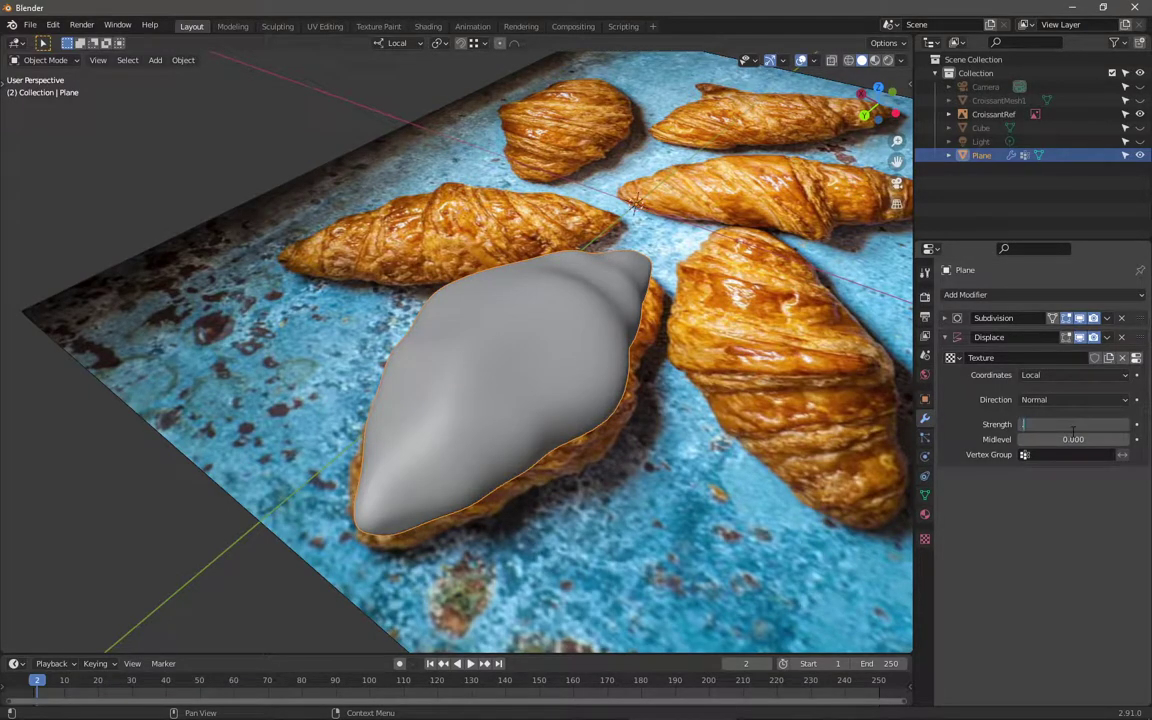
type(".001")
key("Return")
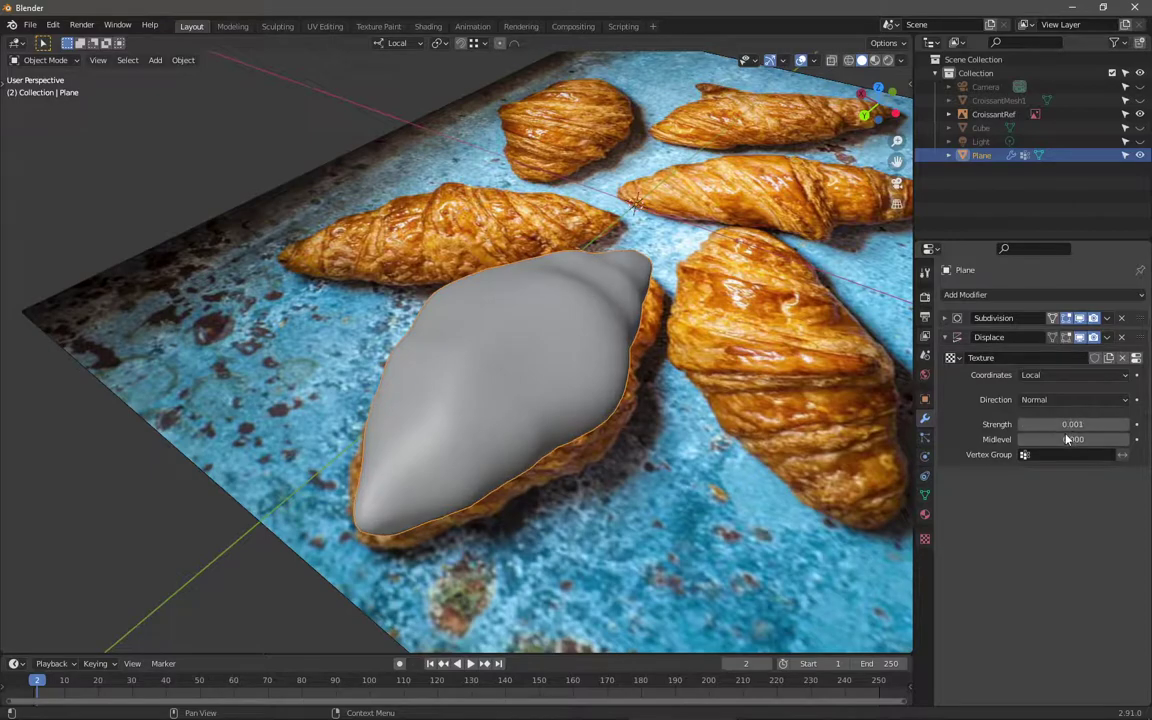
Step: Try a Displace strength of 0.005, and reduce it to 0.002
left_click(1078, 424)
key("BackSpace")
type(".005")
key("Return")
left_click(1080, 424)
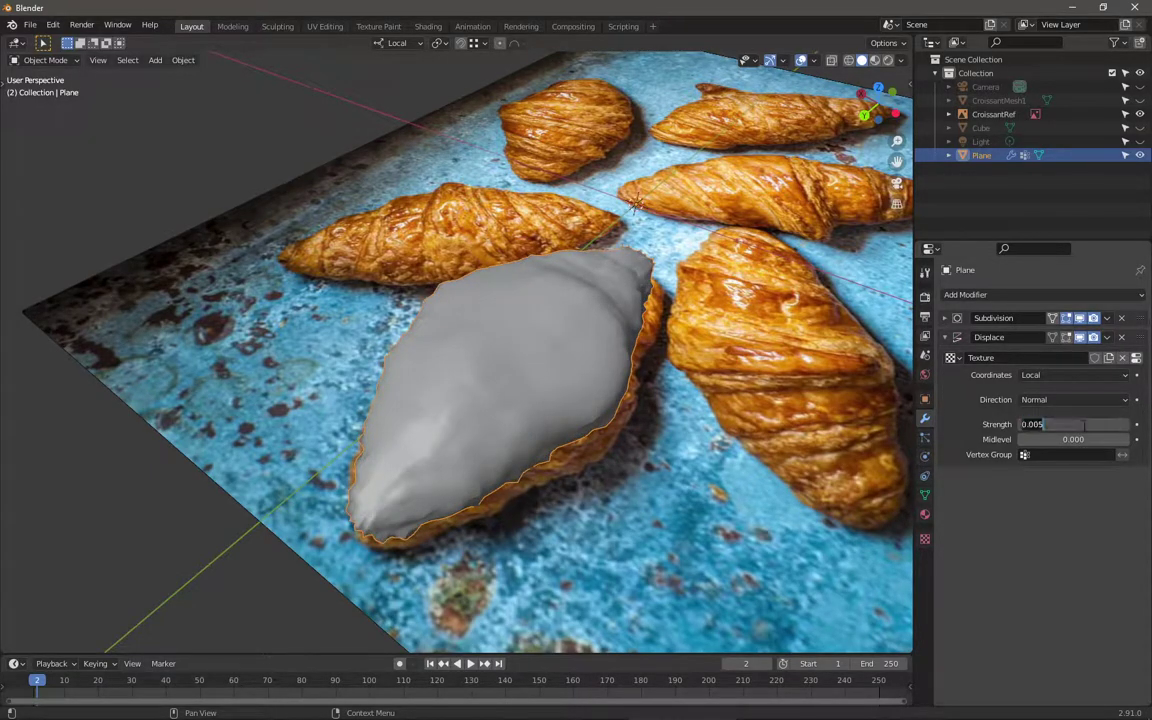
type("0")
key("Return")
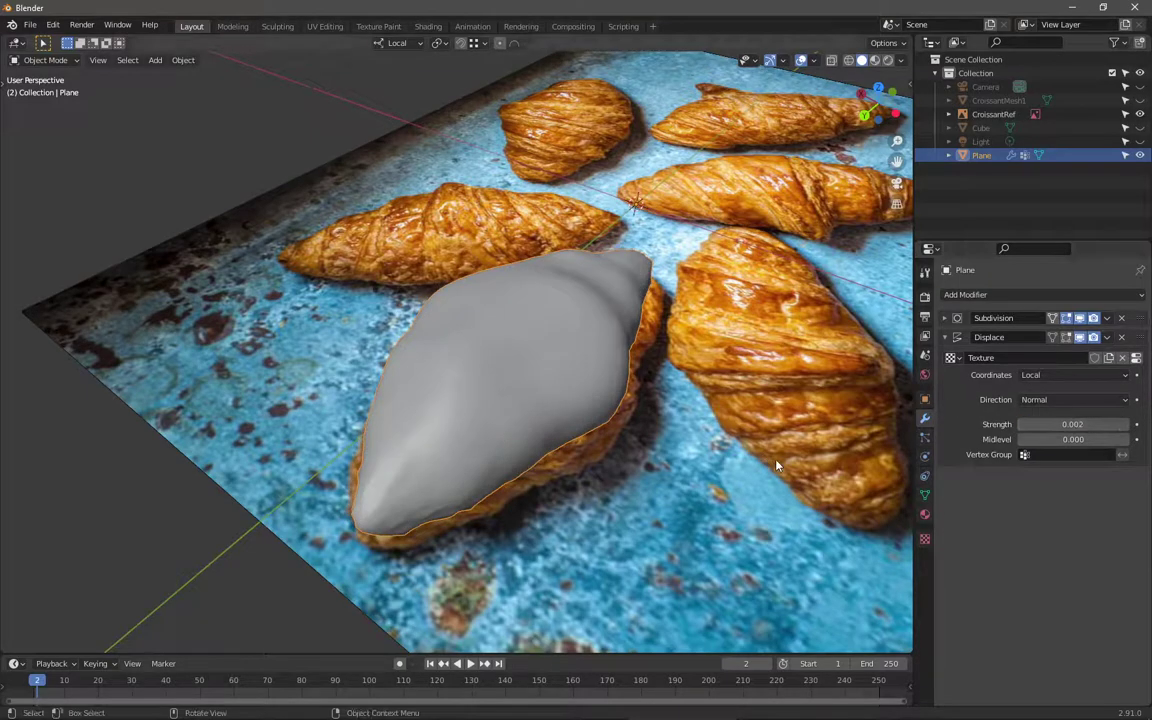
Step: Limit the Displace modifier to the DisplacedVerts vertex group and adjust its strength to -0.008
middle_click_drag(748, 408, 685, 392)
left_click(1060, 454)
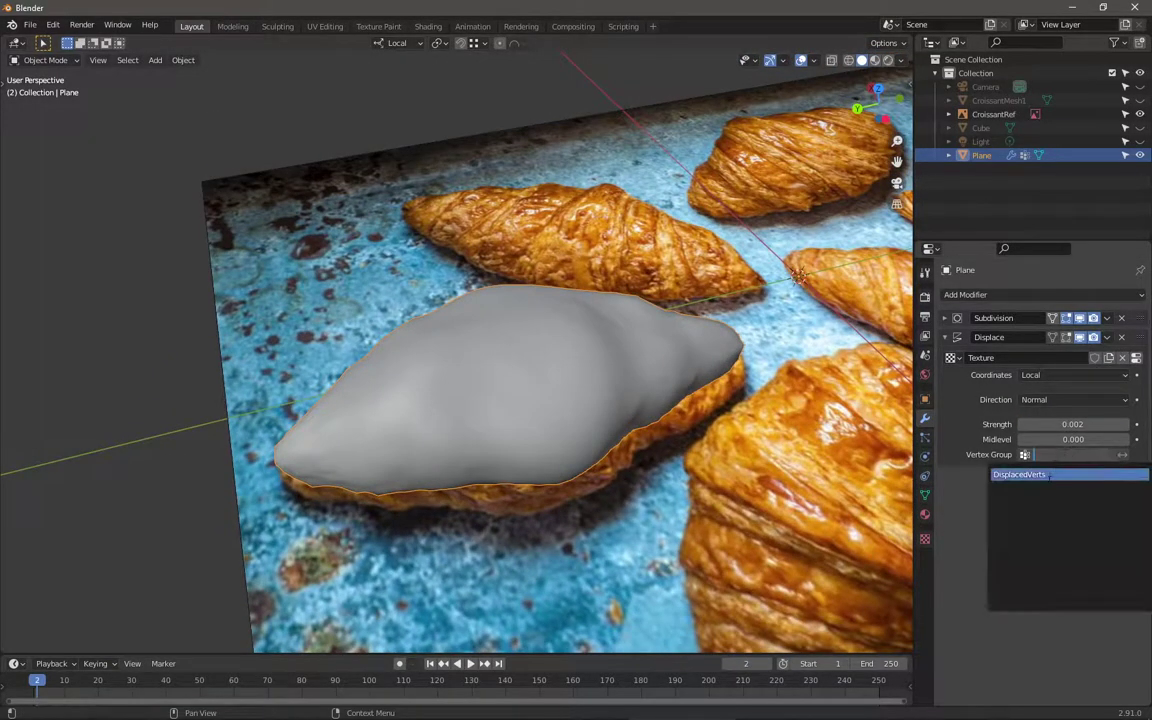
left_click(942, 428)
middle_click_drag(731, 428, 740, 345)
left_click_drag(1048, 424, 1005, 418)
middle_click_drag(776, 401, 430, 398)
Step: Move the Displace modifier above Subdivision in the stack and exaggerate its strength to 0.322 for comparison
left_click_drag(1138, 342, 1138, 318)
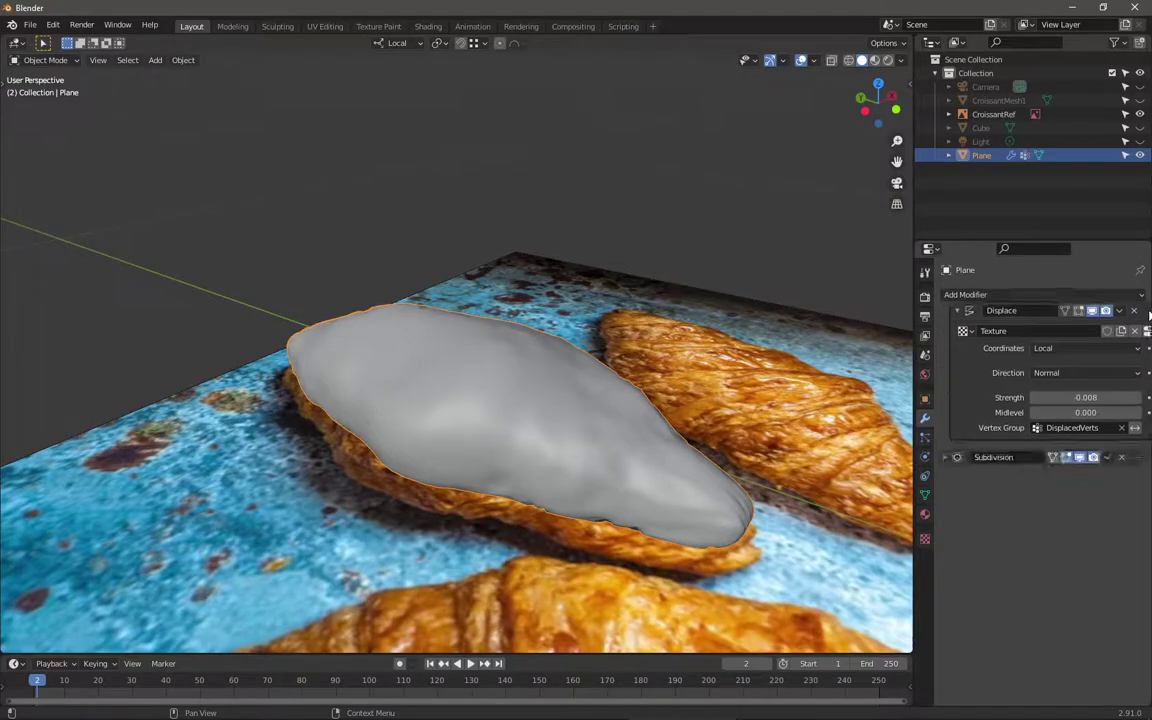
middle_click_drag(436, 426, 600, 395)
left_click_drag(1089, 404, 1120, 404)
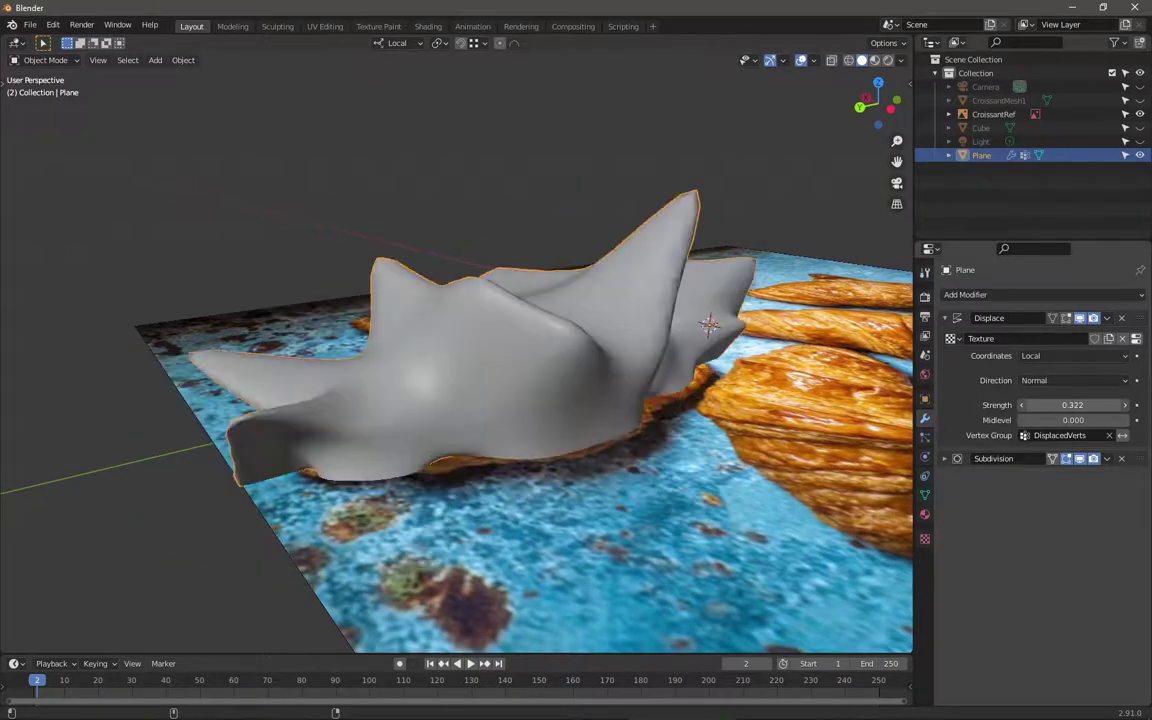
middle_click_drag(648, 410, 600, 400)
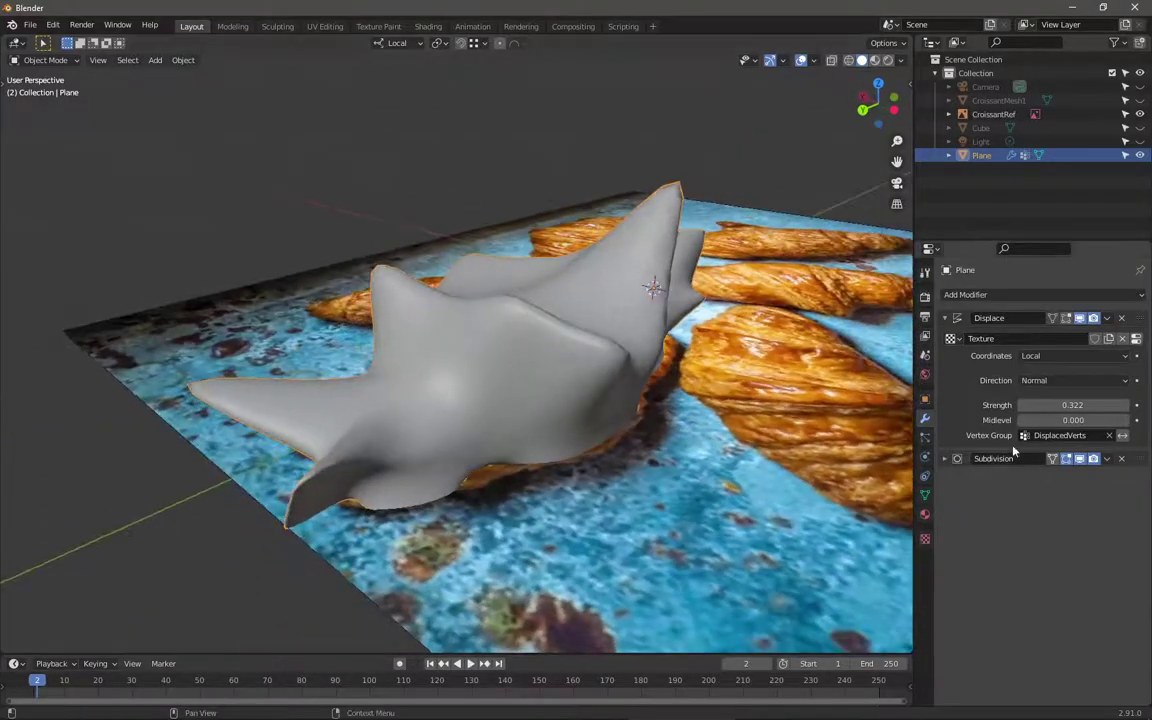
Step: Move the Displace modifier back below Subdivision and set its strength to 0.002
left_click_drag(1139, 318, 1140, 490)
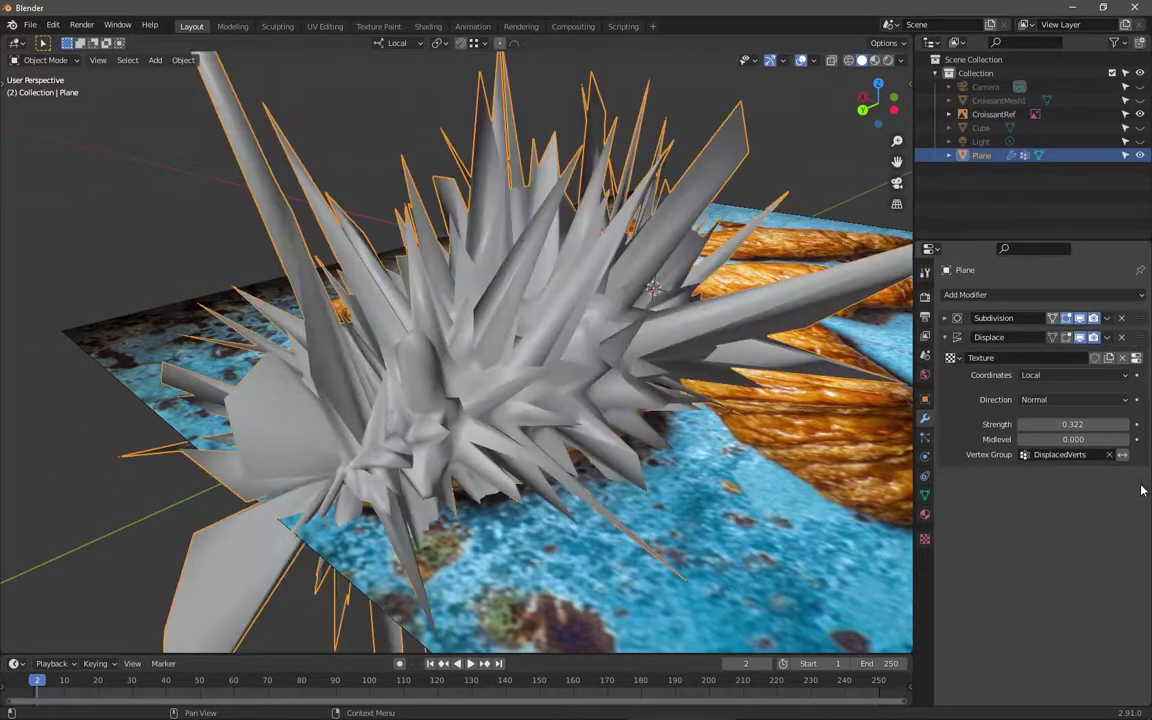
left_click(1040, 424)
type(".002")
key("Return")
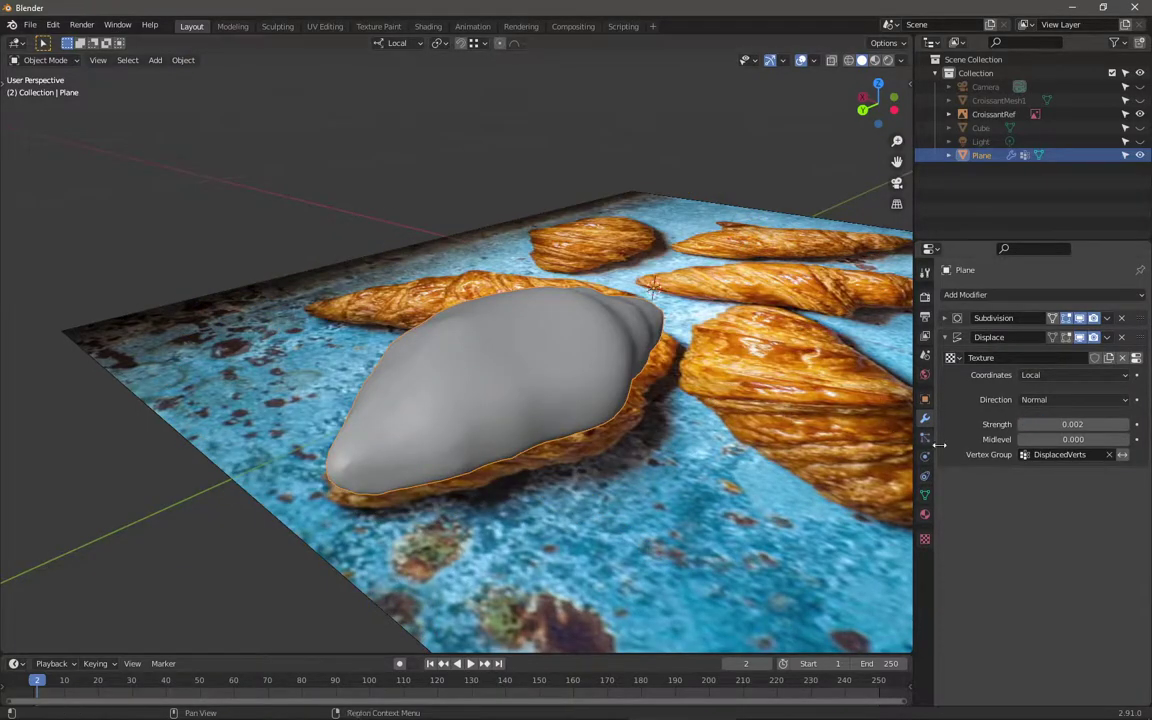
Step: Set the Displace strength to 0.003 and inspect the croissant's surface from its pointed end
left_click(1030, 424)
key("BackSpace")
key("Return")
middle_click_drag(478, 375, 508, 314)
mouse_move(709, 404)
middle_mouse_down()
mouse_move(756, 393)
mouse_move(615, 404)
mouse_move(661, 419)
mouse_move(720, 405)
middle_mouse_up()
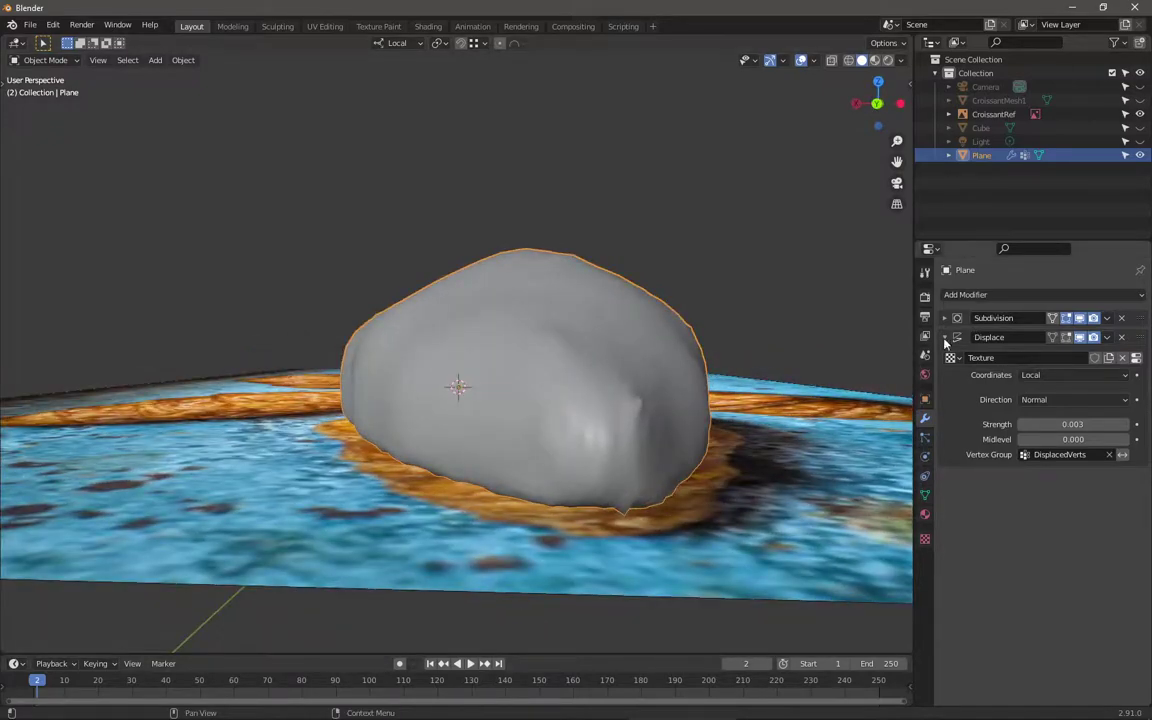
Step: Add a second Subdivision Surface modifier after Displace to smooth the croissant
left_click(945, 338)
left_click(975, 294)
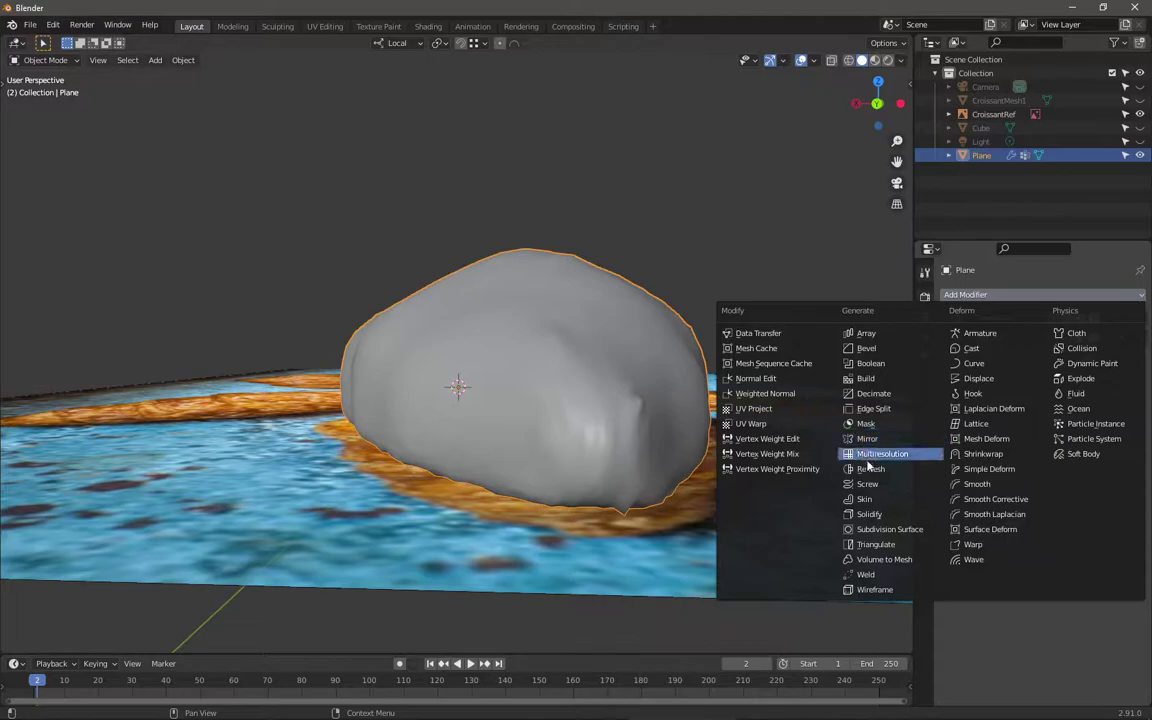
left_click(872, 529)
middle_click_drag(625, 300, 857, 355)
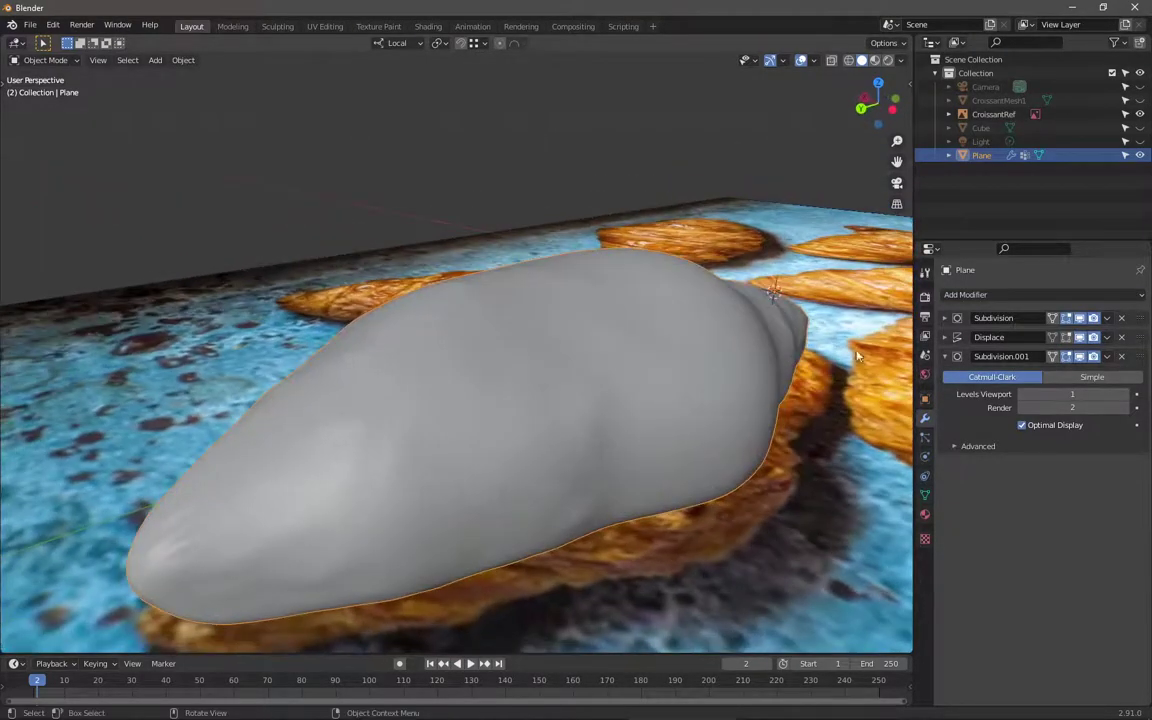
Step: Lower the first Subdivision modifier's viewport level to 1 and reduce its render level as well
left_click(946, 357)
left_click(945, 319)
left_click(945, 319)
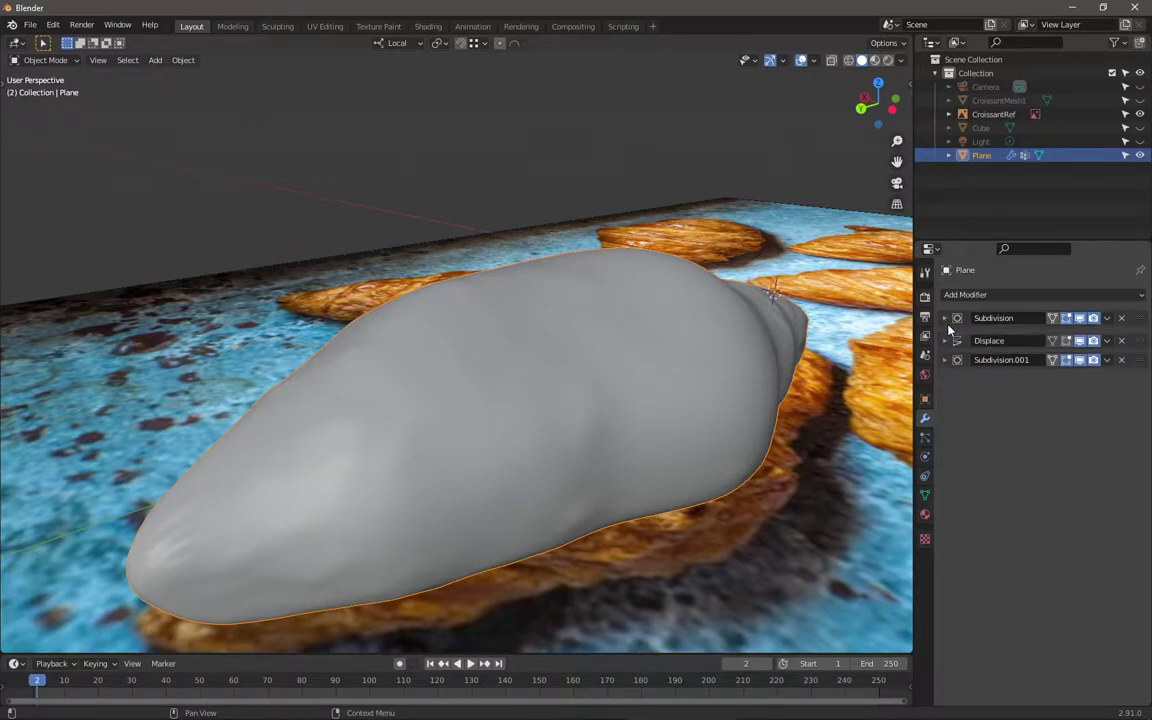
left_click(945, 319)
left_click(1022, 358)
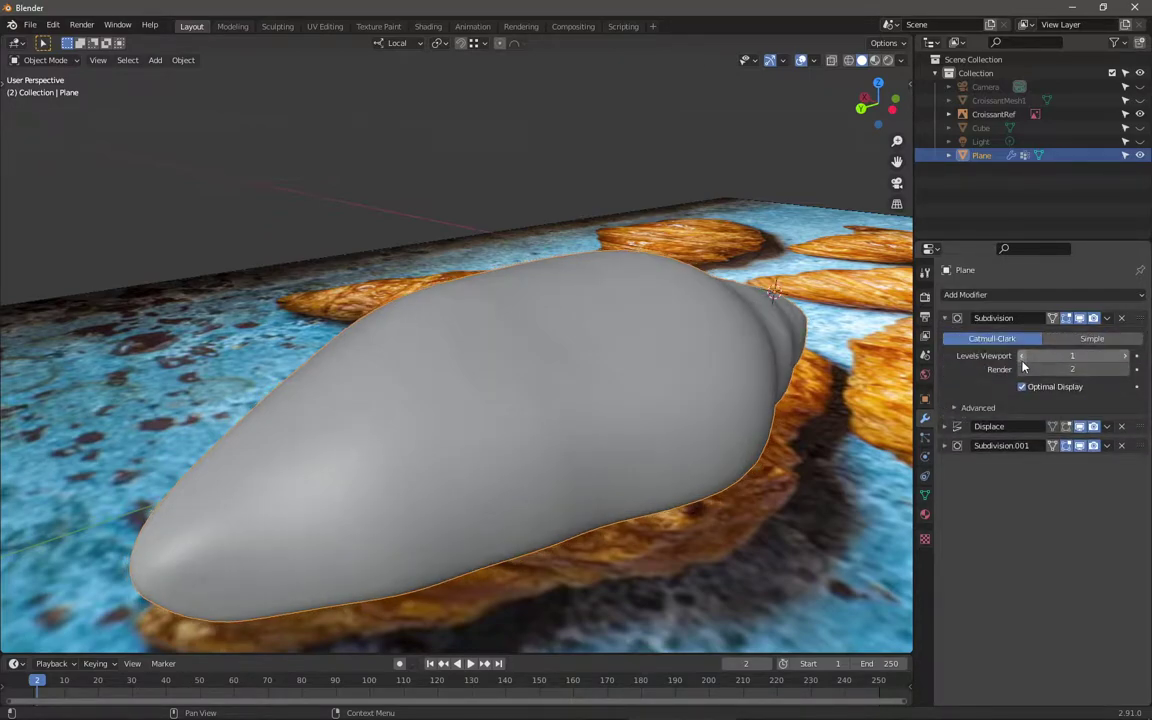
left_click(1022, 369)
left_click(945, 318)
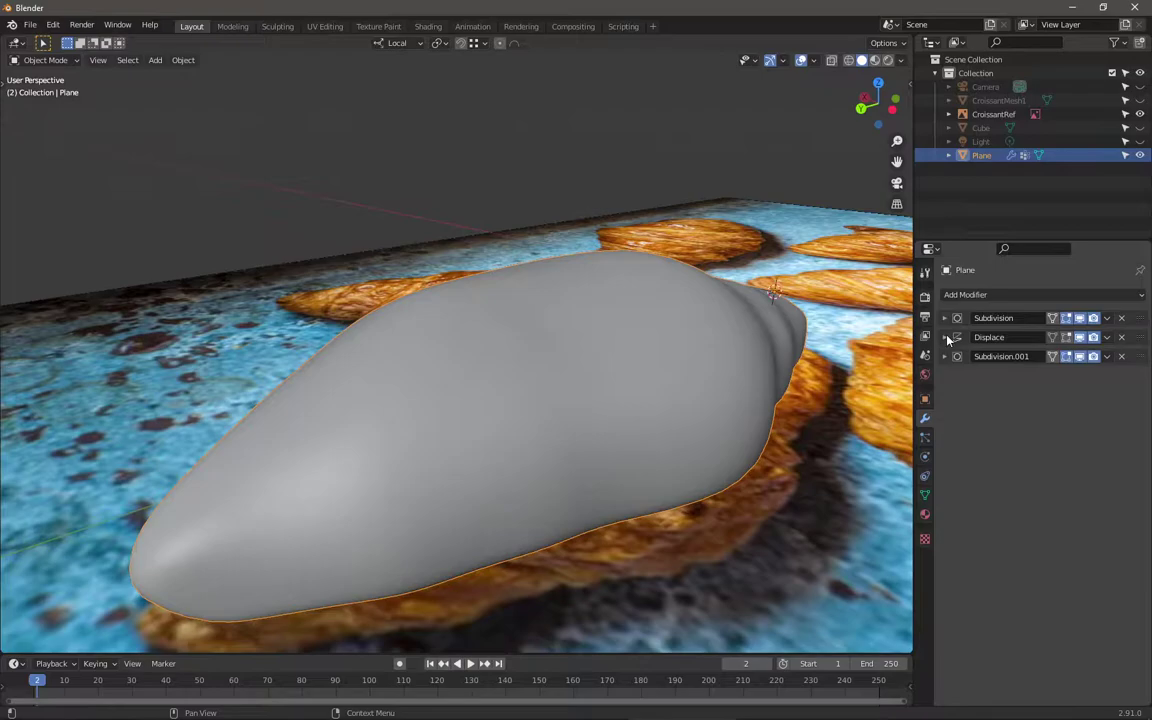
Step: Raise the Displace modifier's strength to 0.013 and check the bumps around the croissant
left_click(945, 337)
mouse_move(1053, 423)
left_mouse_down()
mouse_move(1075, 423)
mouse_move(1064, 423)
left_mouse_up()
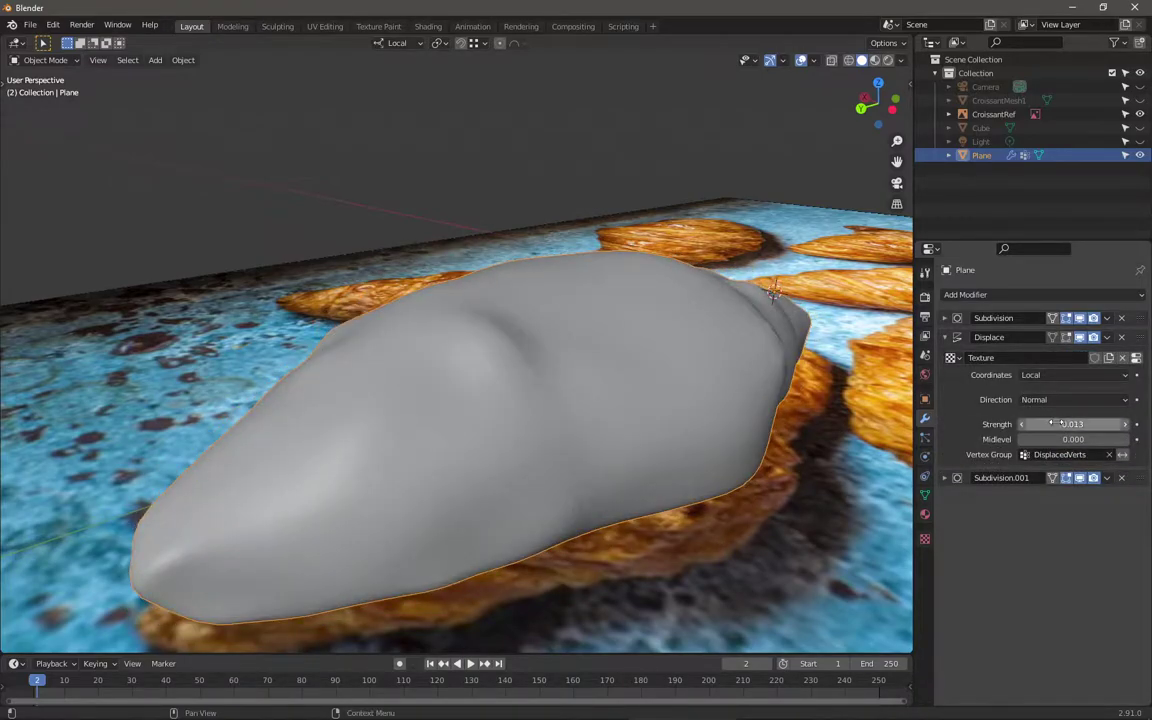
middle_click_drag(600, 400, 470, 443)
middle_click_drag(543, 376, 640, 425)
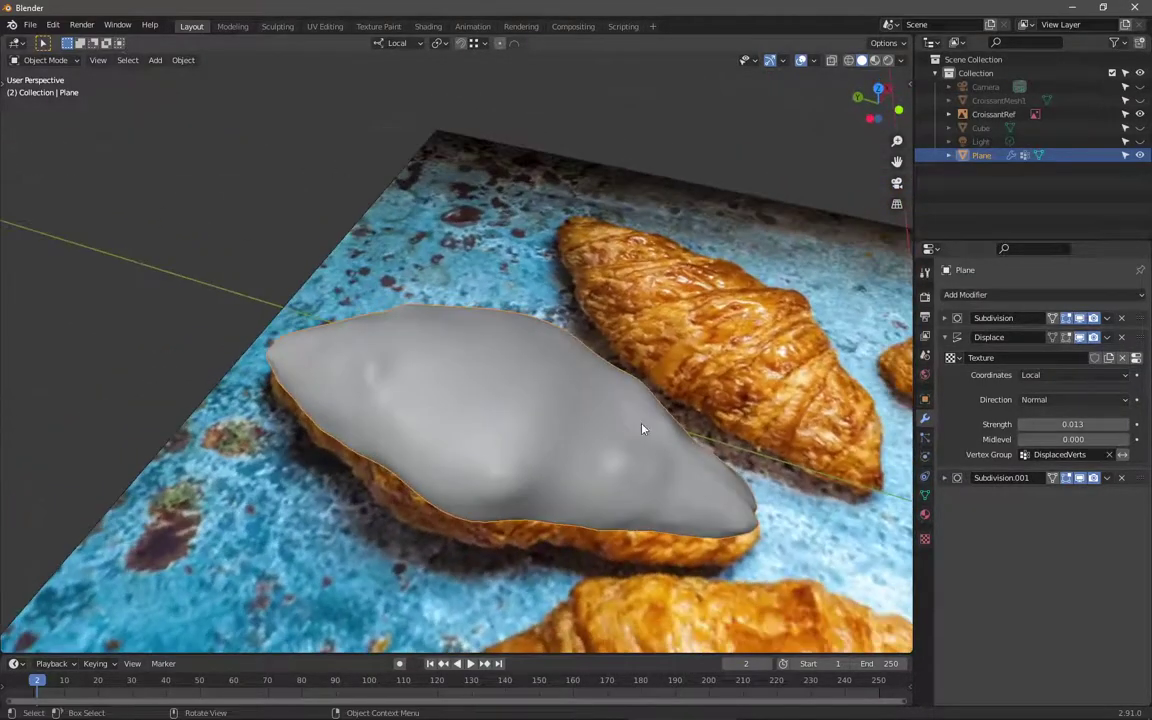
Step: Examine the Displace modifier's Noise texture settings and the croissant's shape, and return to the modifier stack
left_click(925, 538)
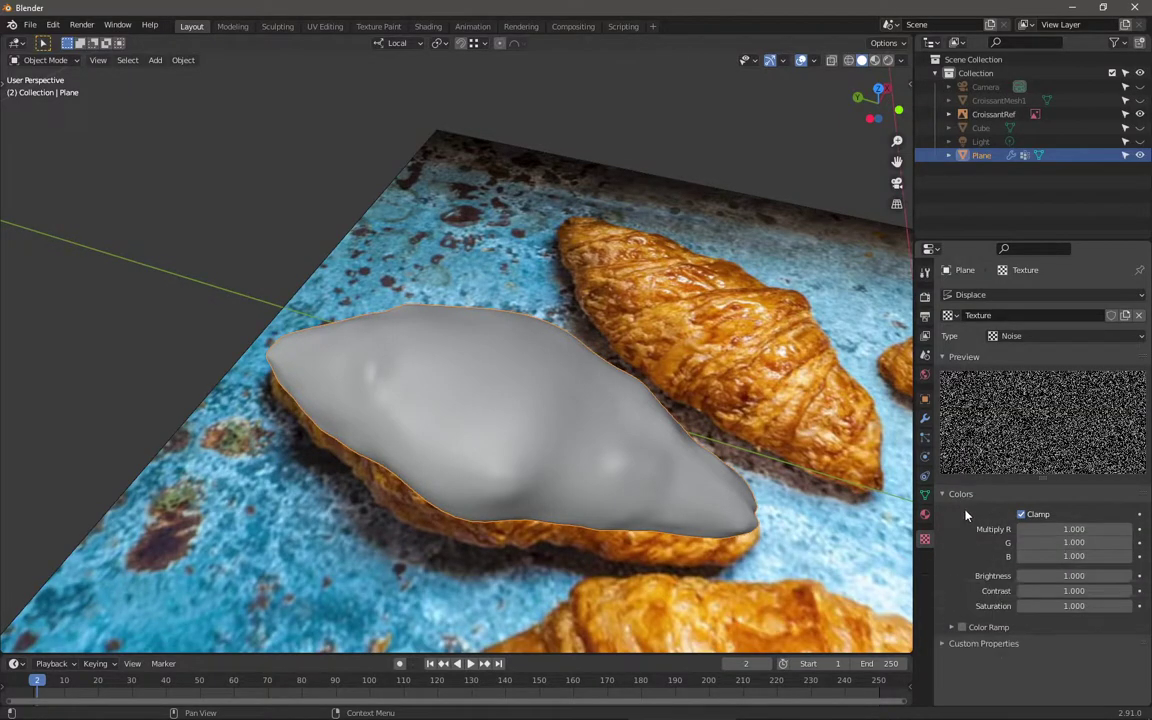
left_click(958, 492)
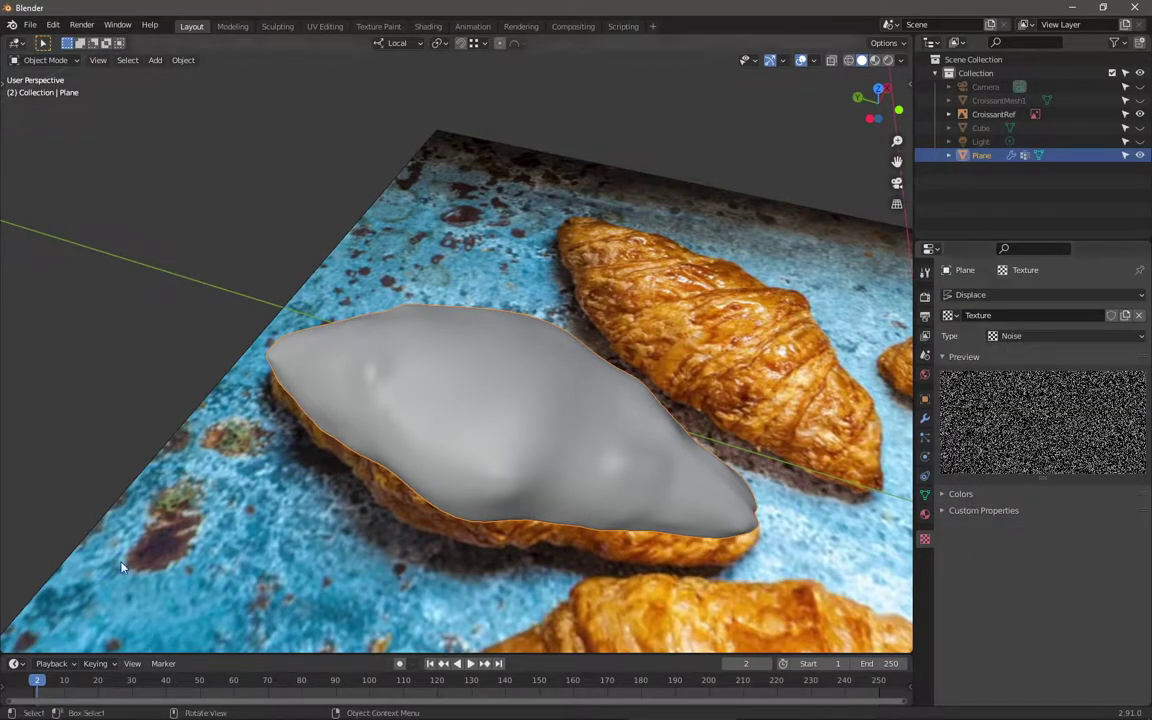
middle_click_drag(470, 330, 624, 383)
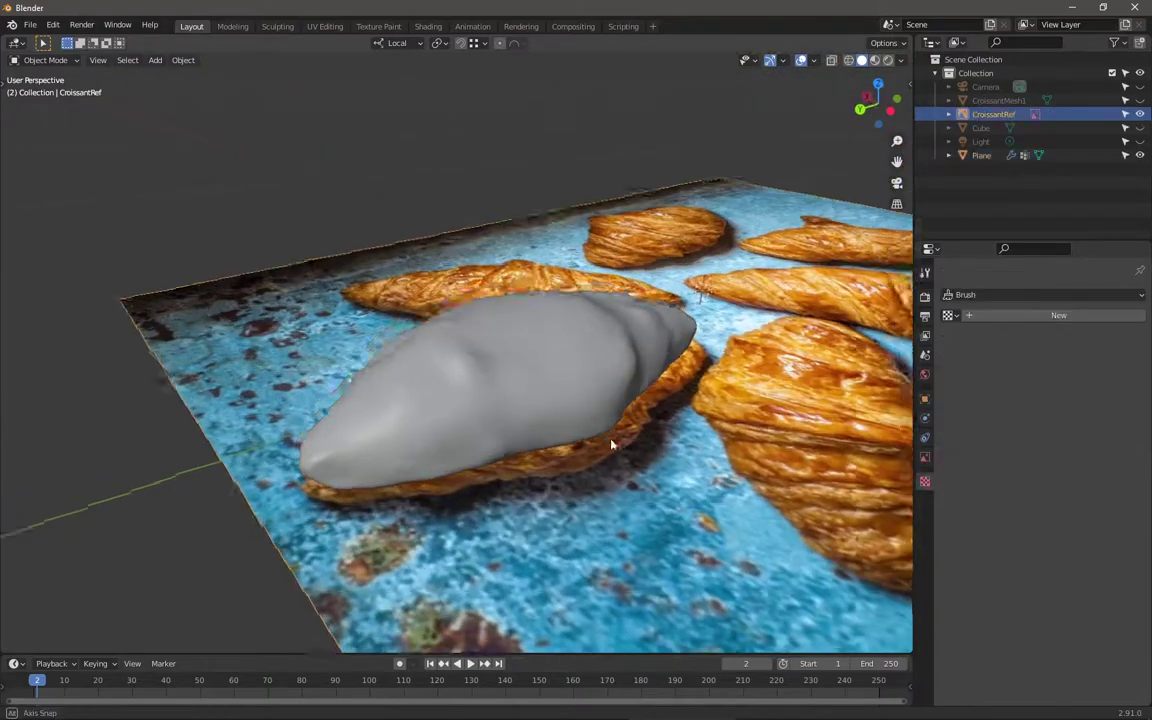
middle_click_drag(549, 394, 586, 298)
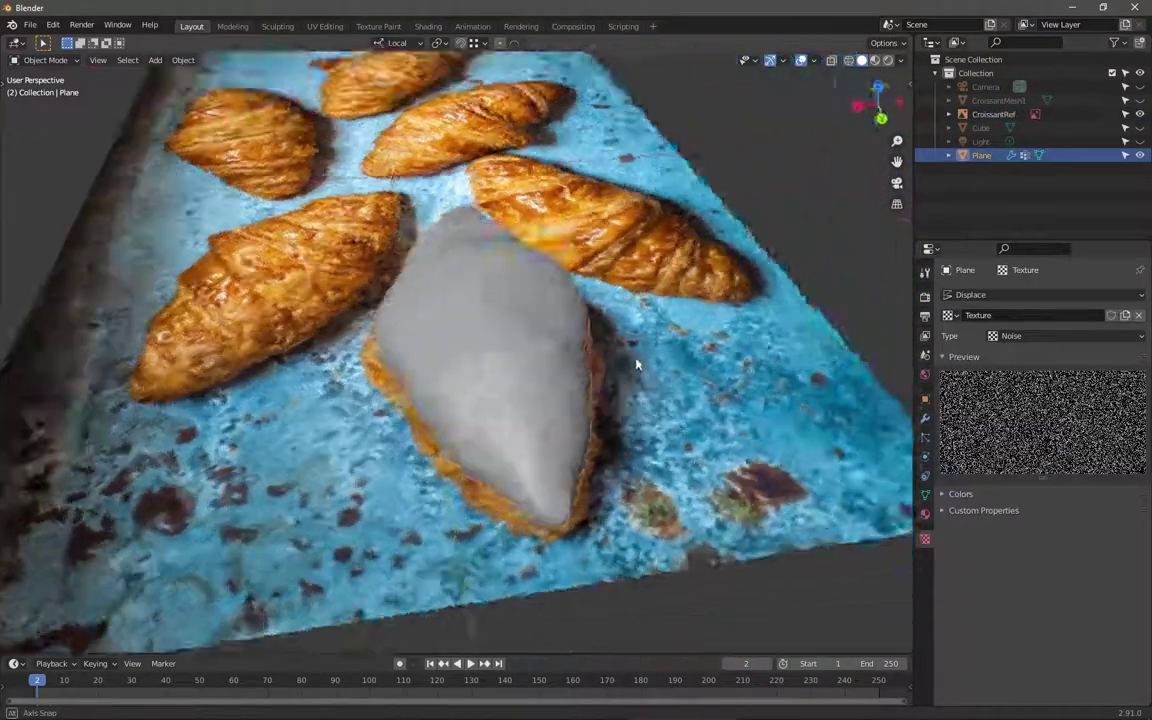
middle_click_drag(630, 360, 641, 352)
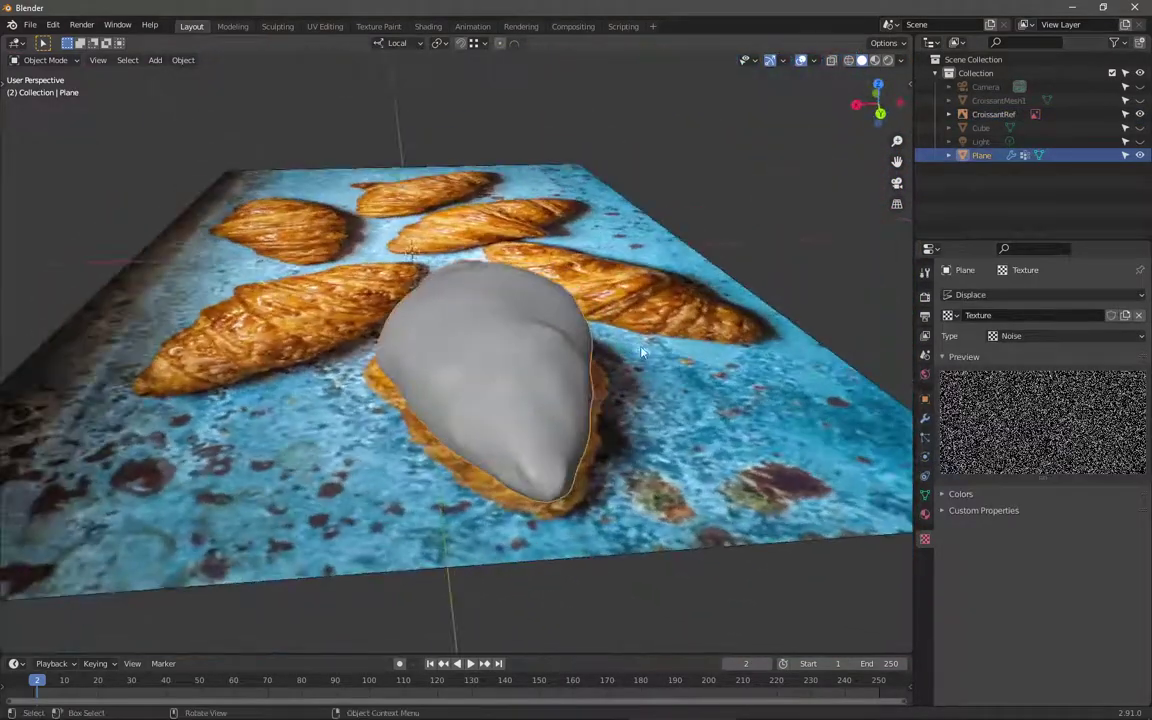
left_click(925, 419)
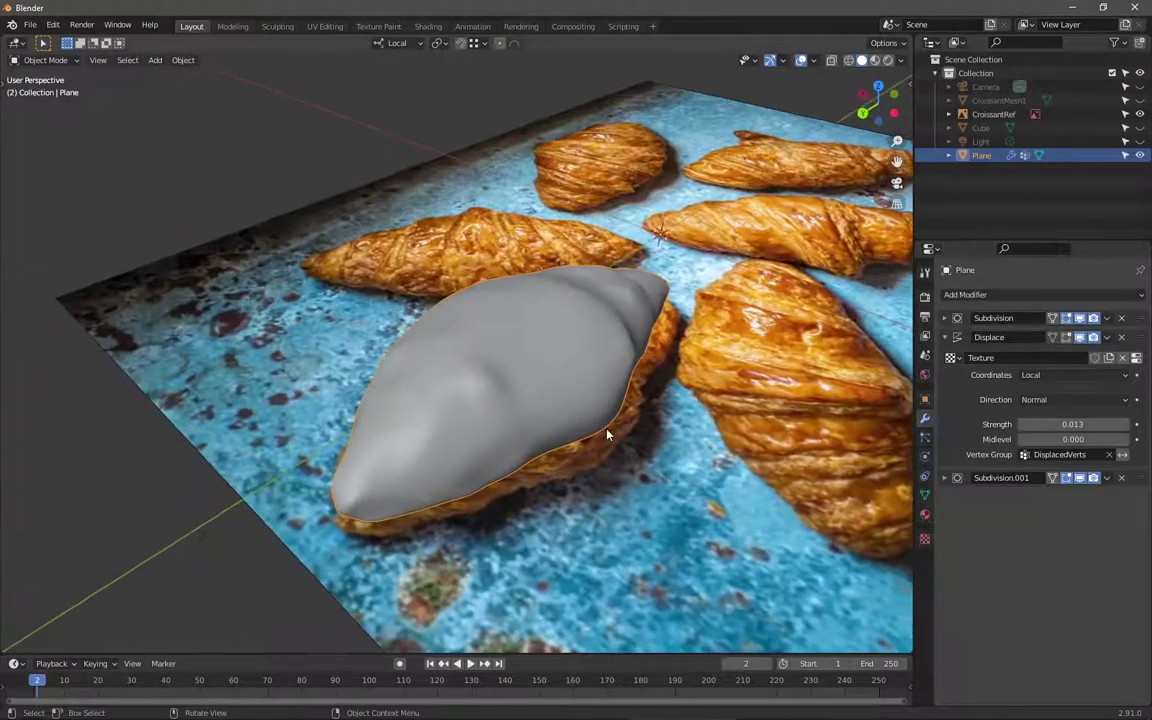
Step: Collapse the Displace settings, enter and leave Edit Mode, and inspect the croissant's noise displacement from several angles
middle_click_drag(605, 407, 528, 197)
left_click(944, 337)
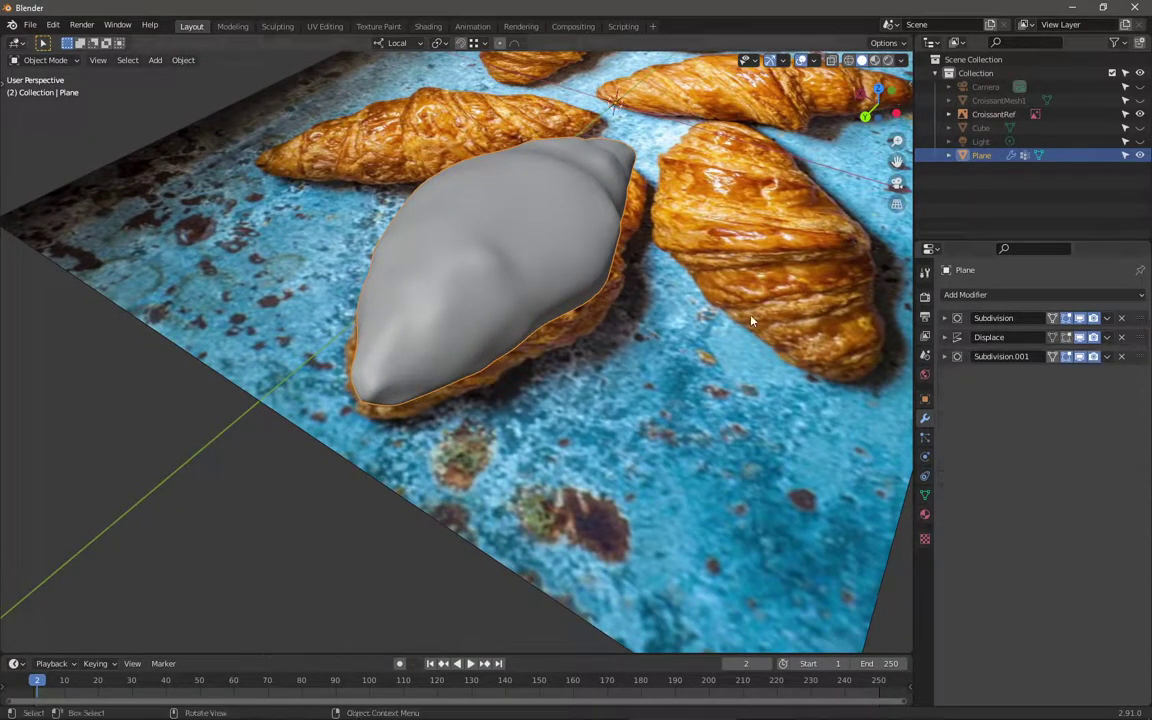
key("Tab")
key("Tab")
middle_click_drag(600, 220, 565, 292)
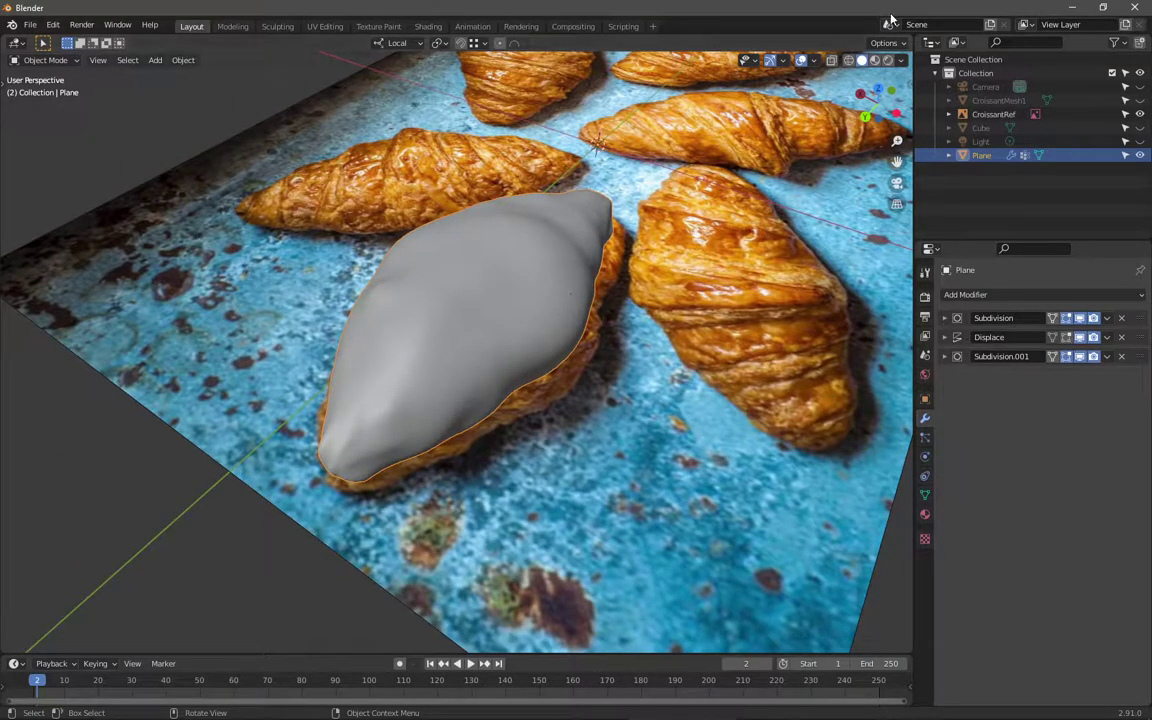
middle_click_drag(566, 284, 645, 357)
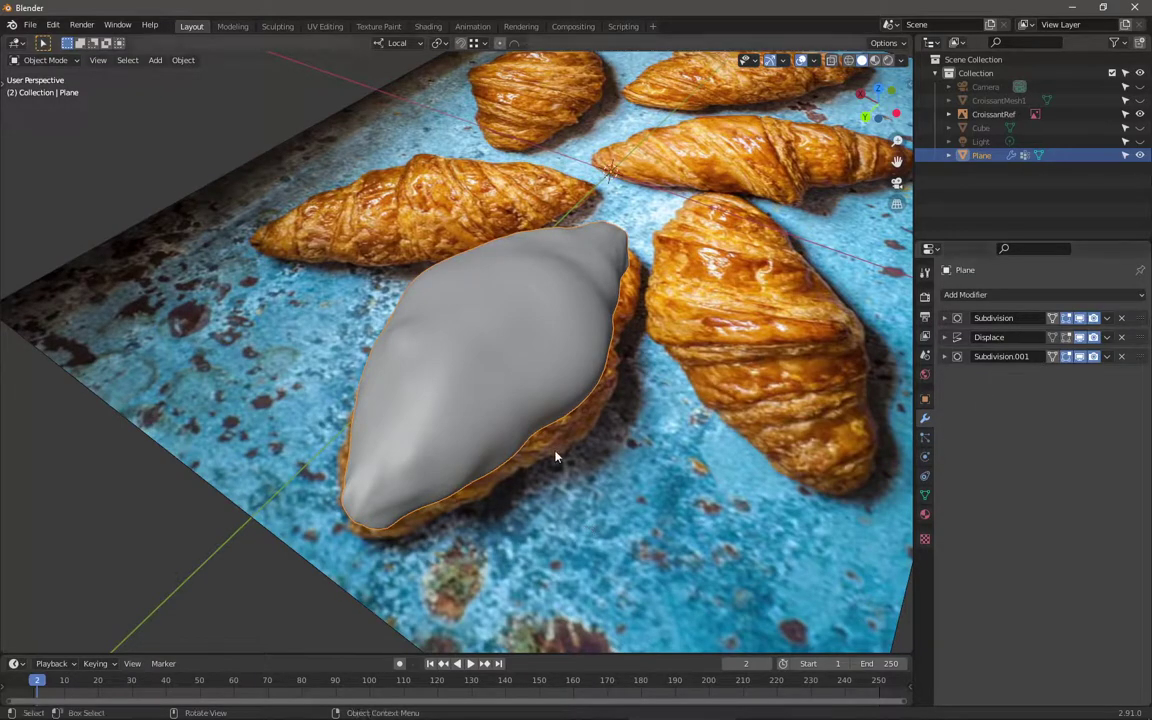
middle_click_drag(596, 432, 762, 399)
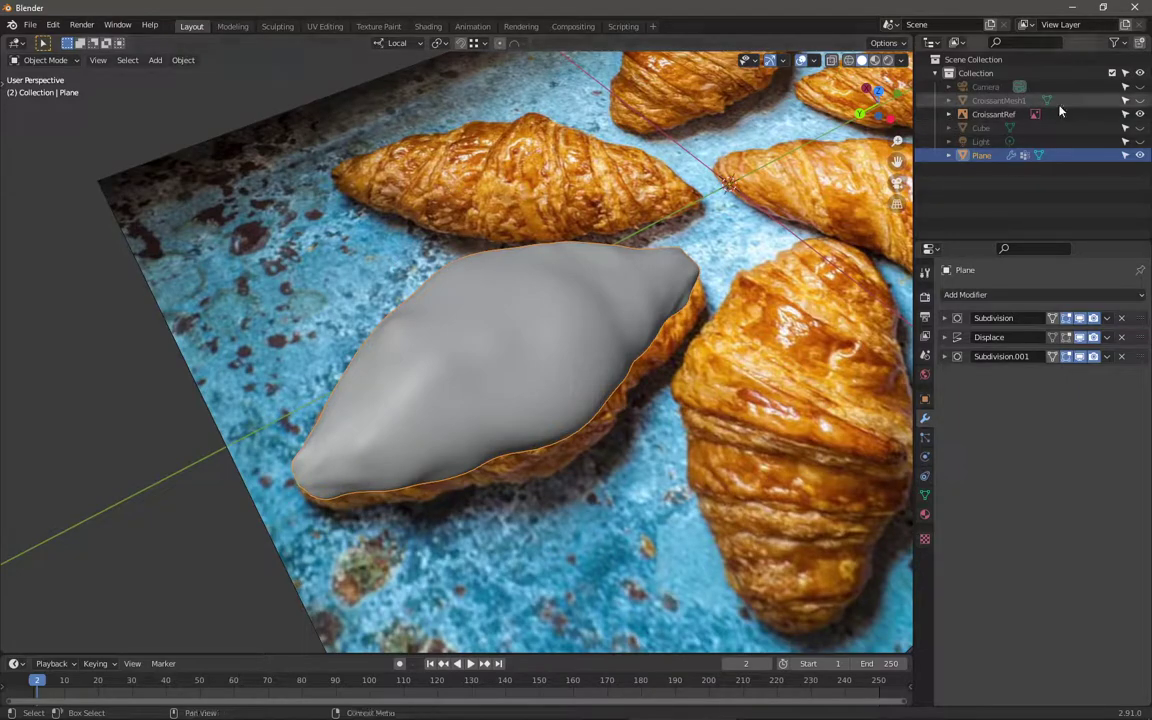
Step: Hide the CroissantRef image in the viewport and examine the croissant mesh on its own
left_click(1140, 114)
scroll(466, 292, "up", 3)
scroll(466, 287, "down", 3)
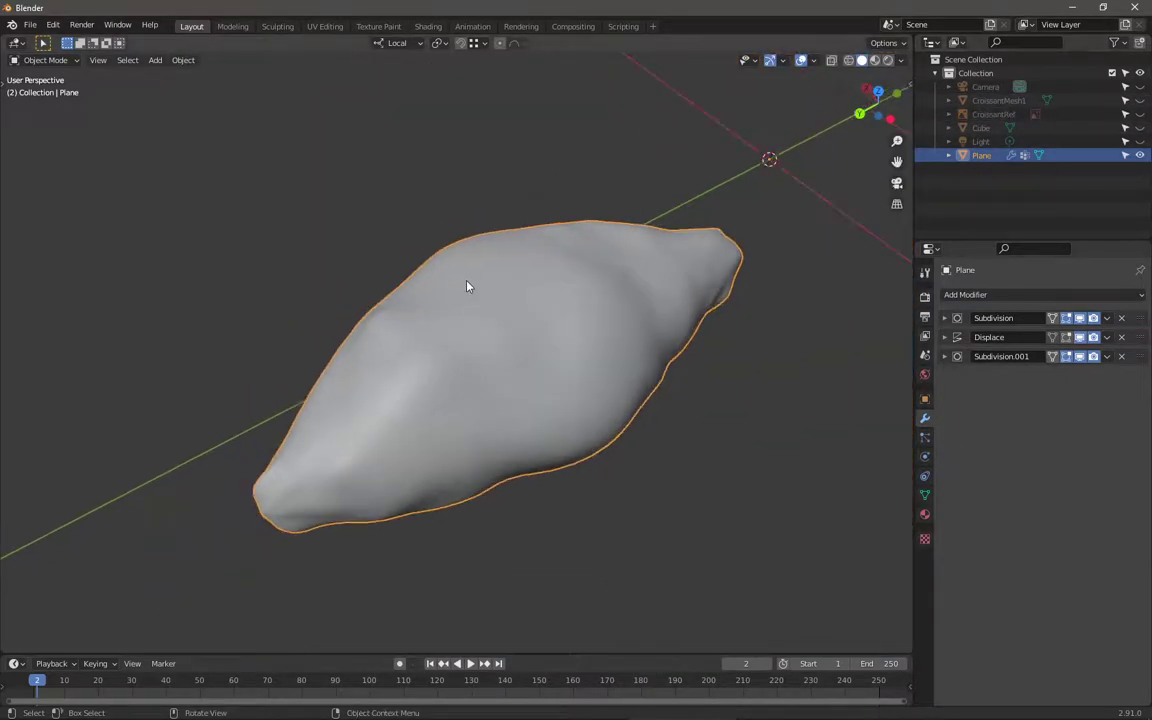
scroll(450, 200, "up", 3)
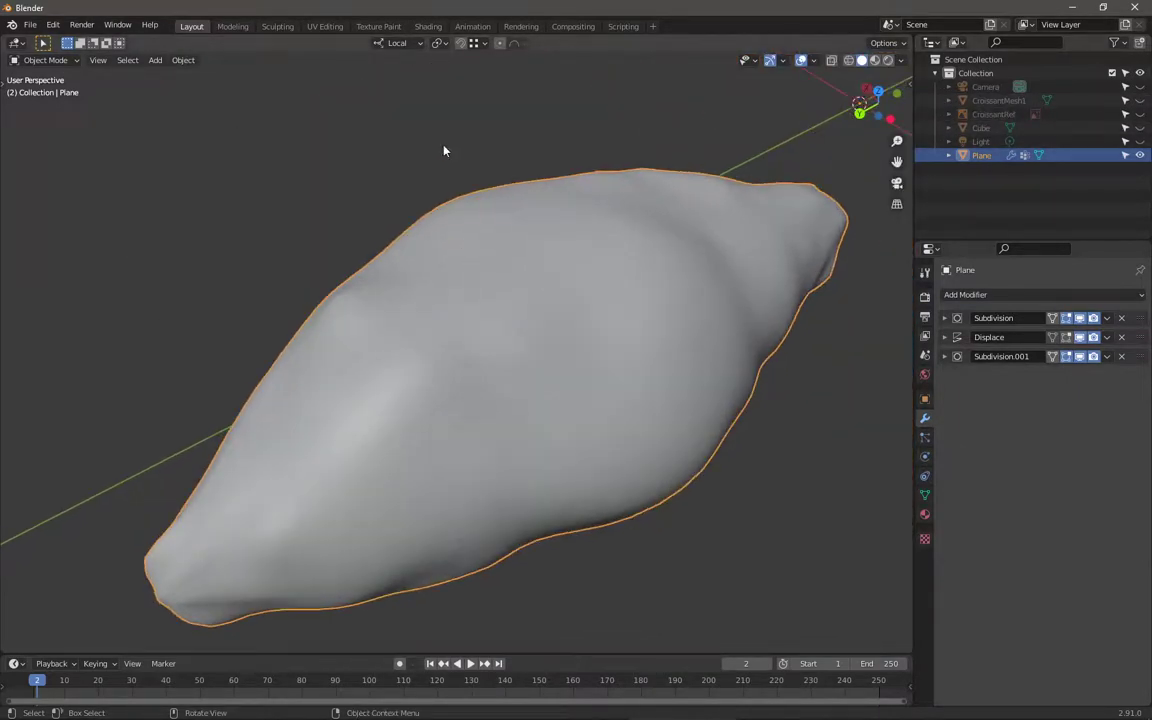
Step: Switch to the Shading workspace and frame the croissant closely in the material preview
left_click(427, 26)
scroll(671, 139, "up", 5)
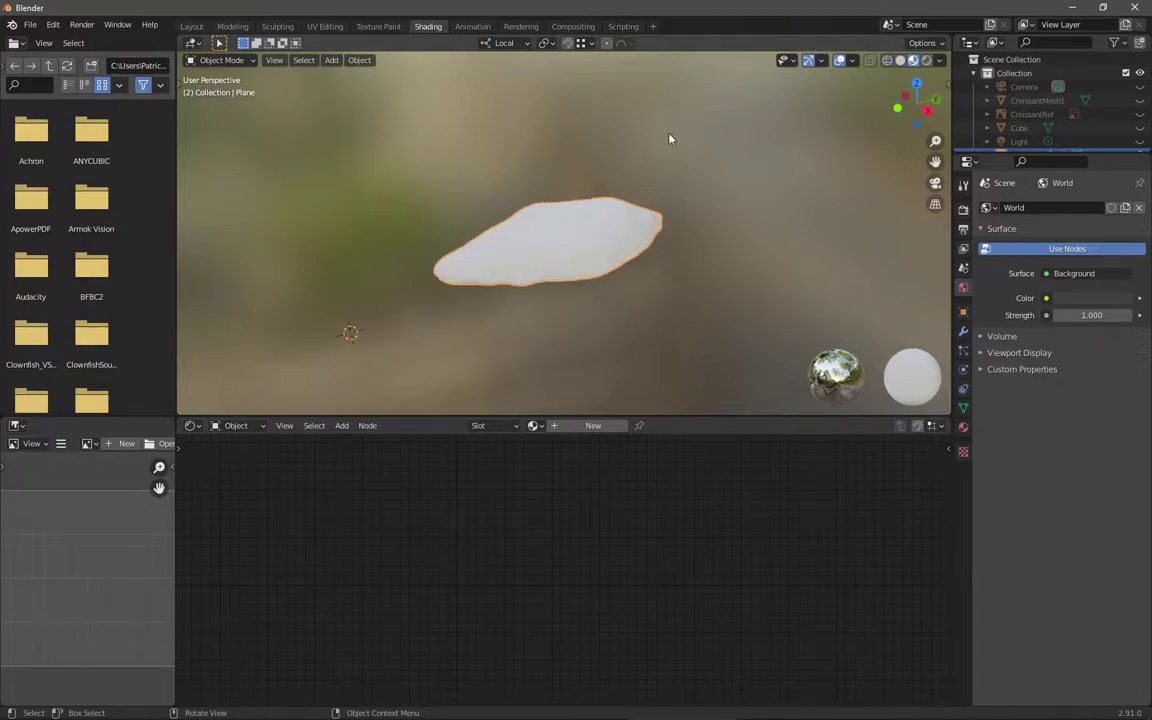
middle_click_drag(602, 159, 938, 220)
scroll(571, 255, "up", 4)
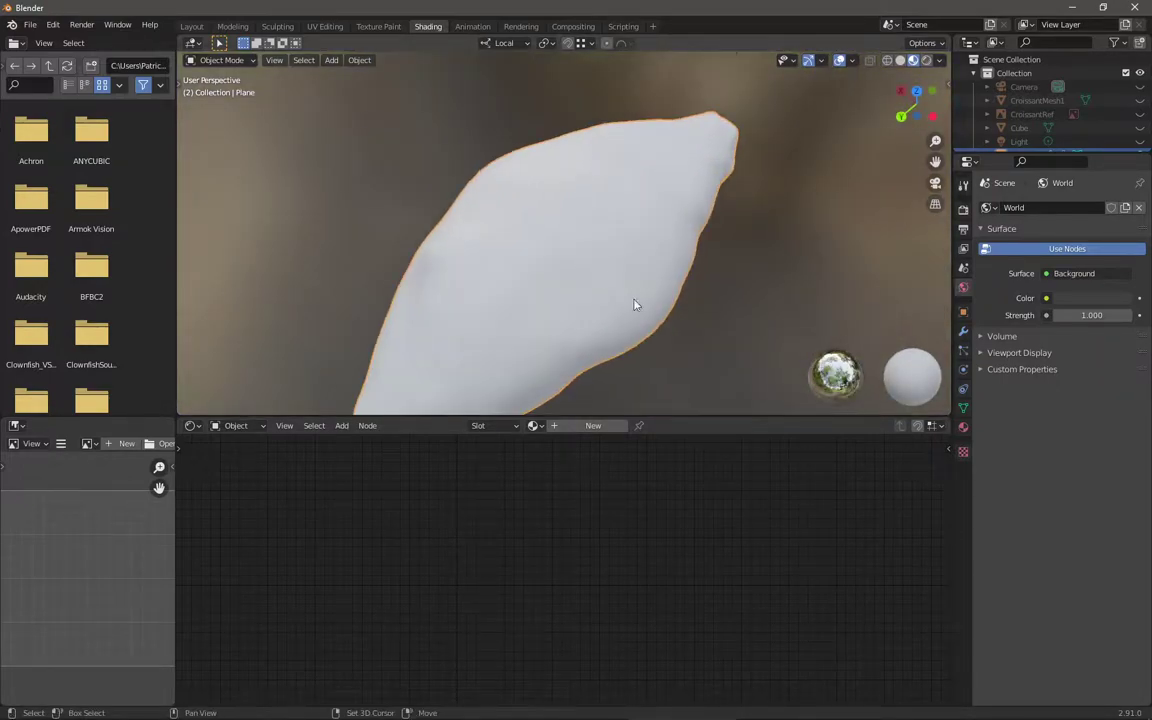
Step: Create a new material on the croissant mesh and name it CroissantTexture
scroll(648, 252, "down", 3)
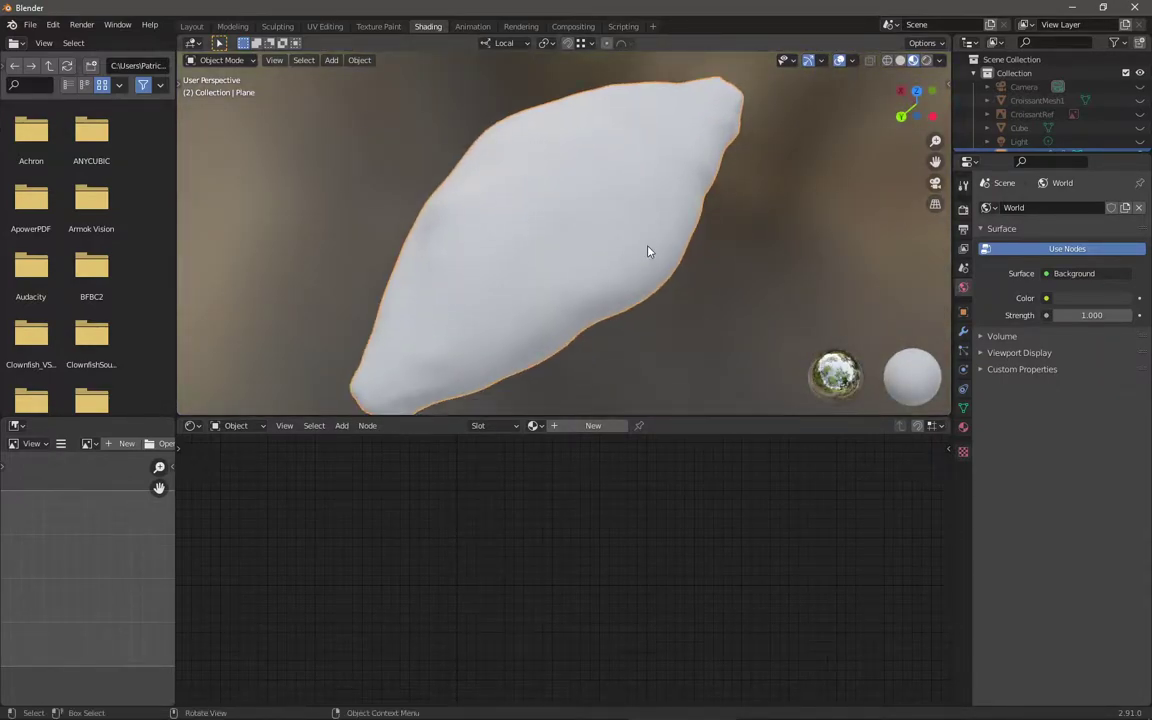
left_click(963, 426)
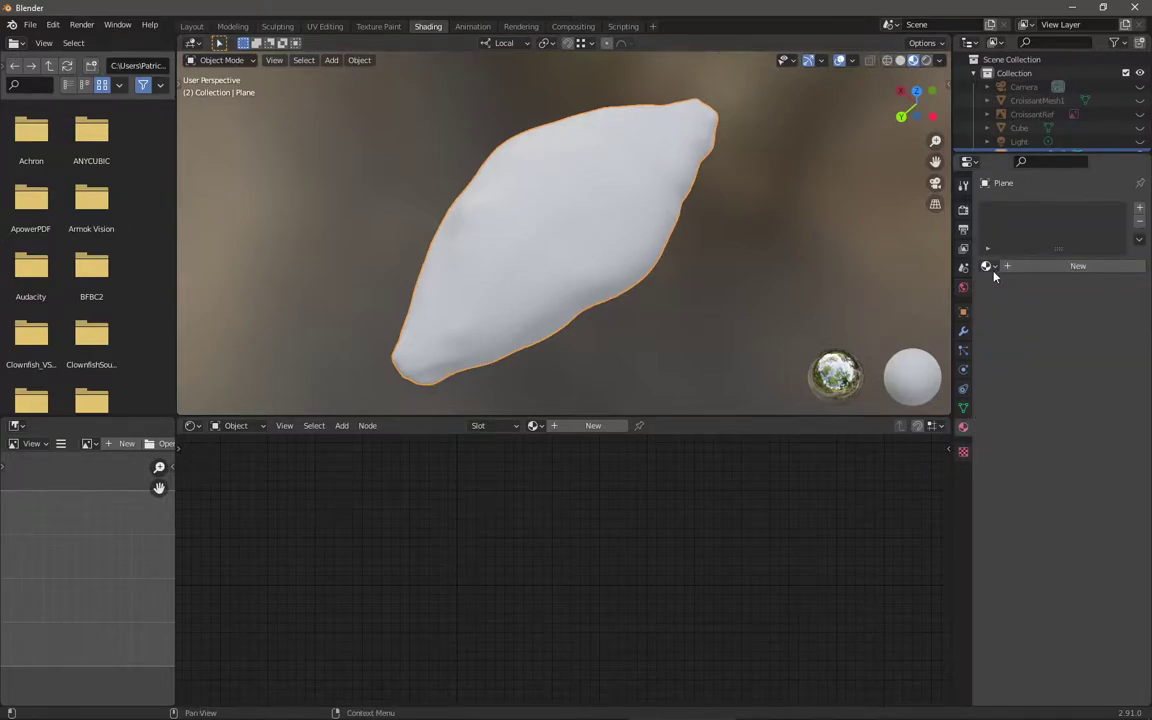
left_click(1010, 266)
left_click(1026, 266)
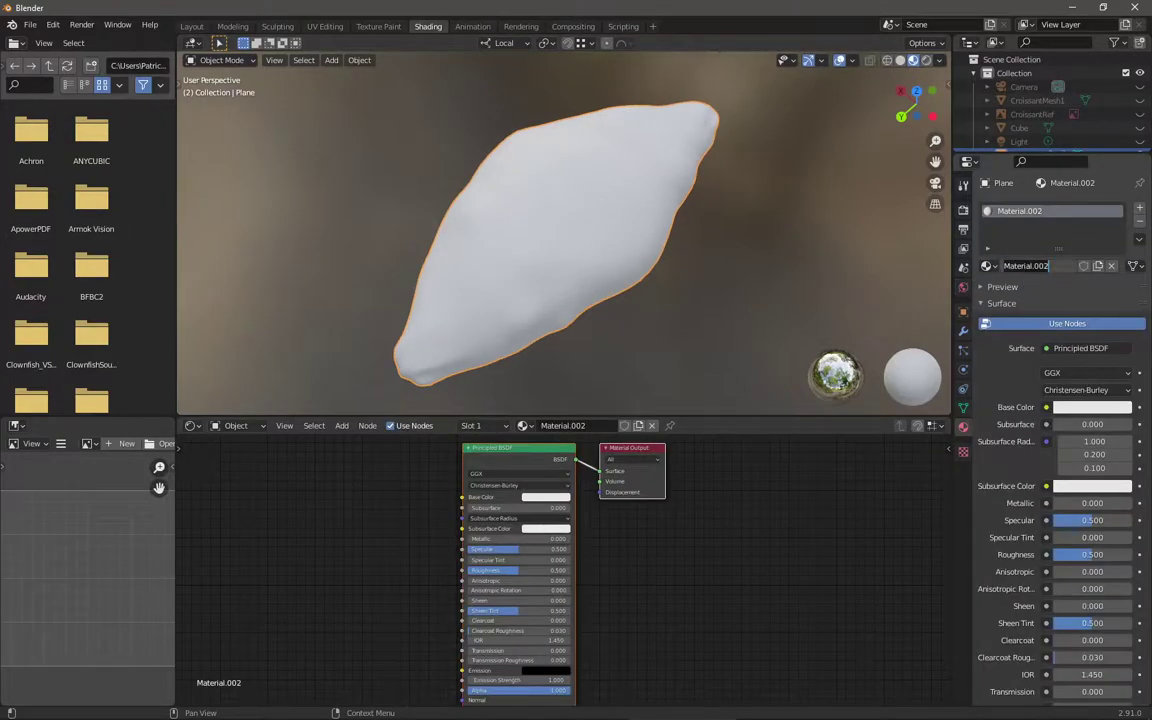
type("Croissant")
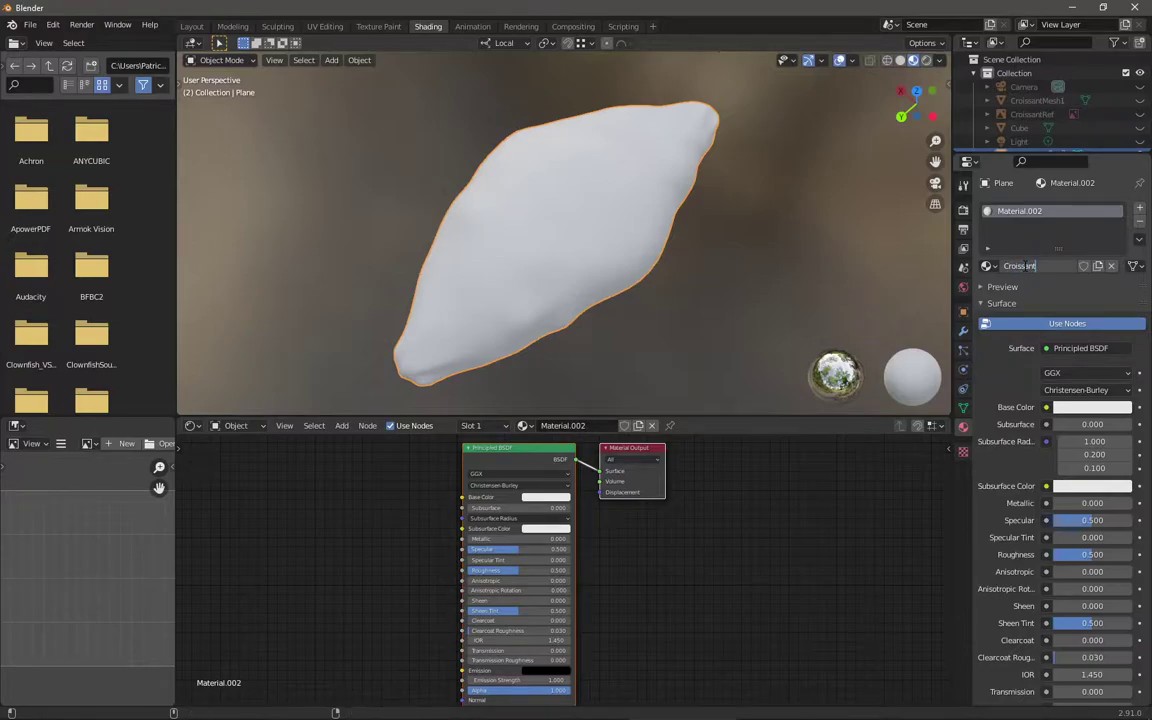
type("Texture")
key("Return")
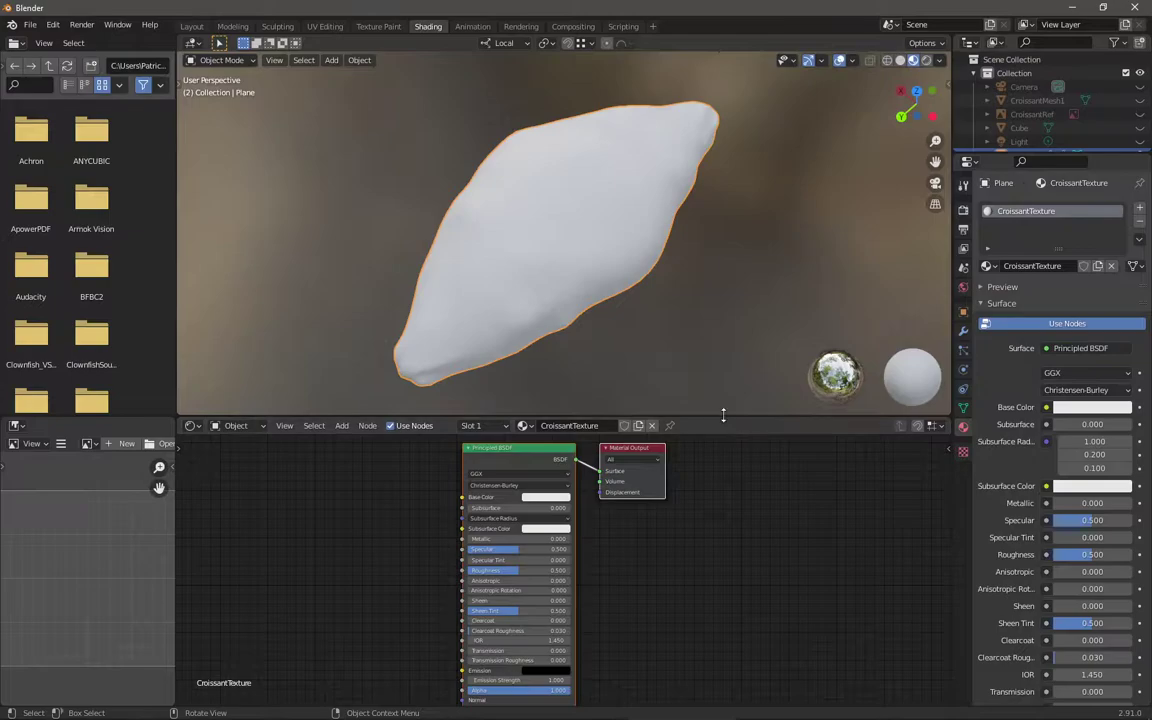
Step: Enlarge the shader editor and examine the CroissantTexture material's Principled BSDF and Material Output nodes up close
left_click_drag(727, 415, 723, 366)
middle_click_drag(643, 553, 758, 534)
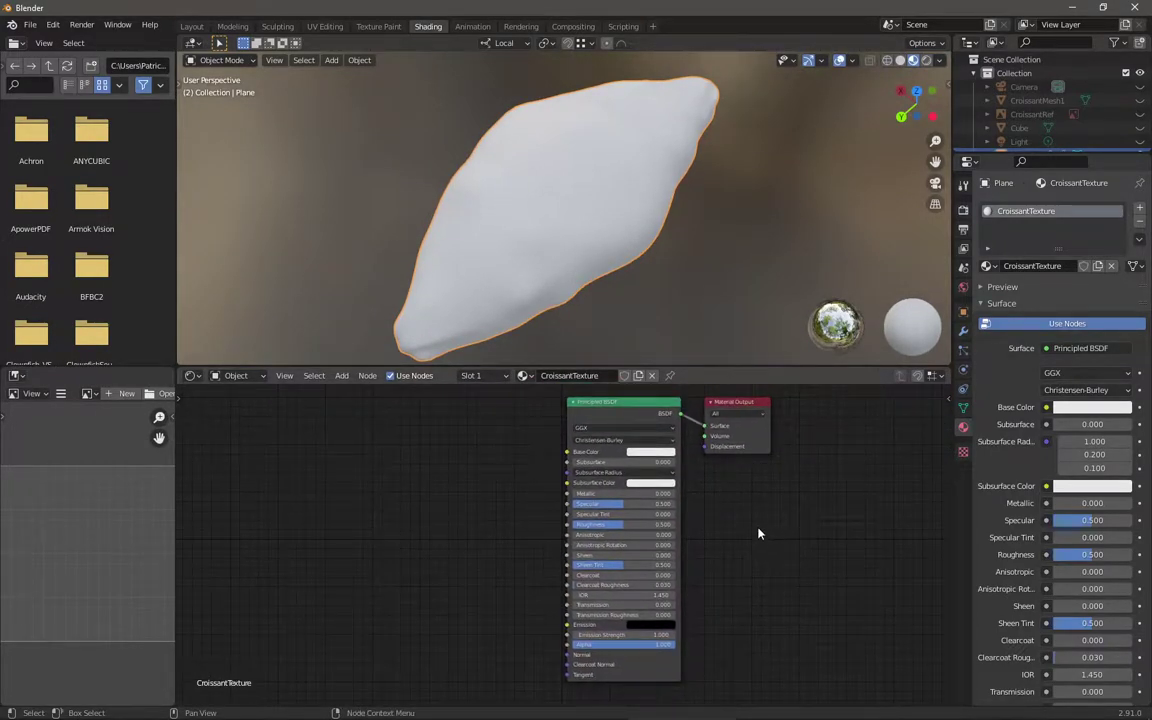
scroll(778, 521, "up", 1)
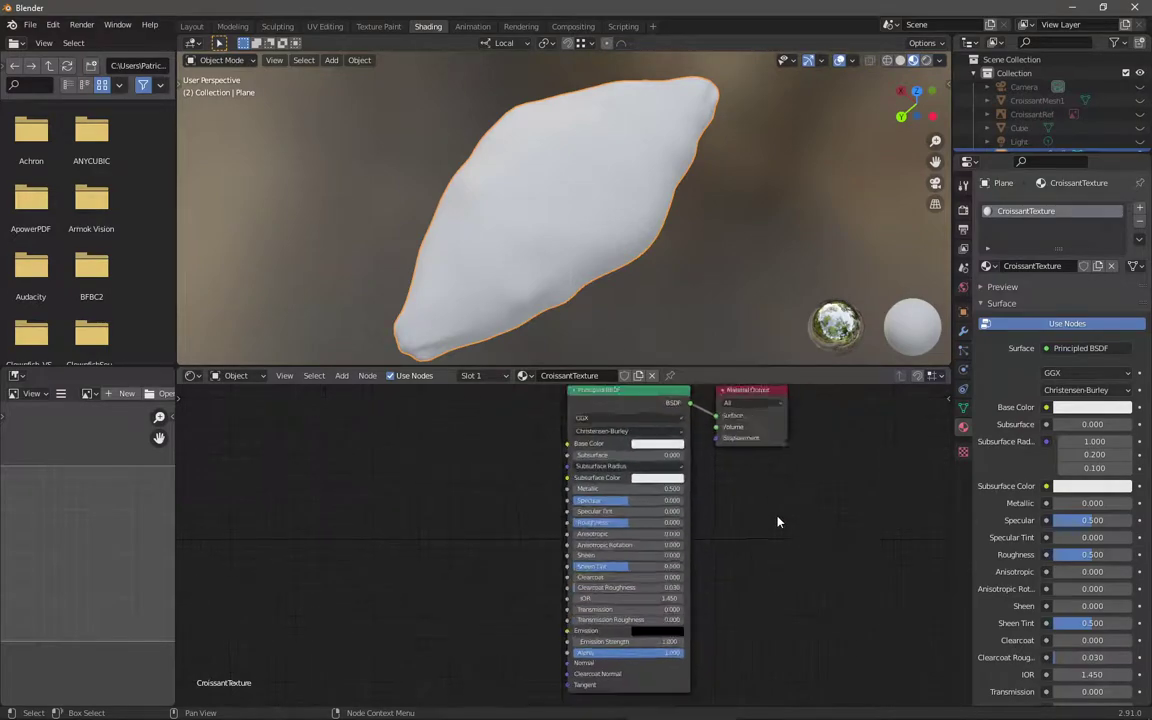
scroll(652, 537, "down", 1)
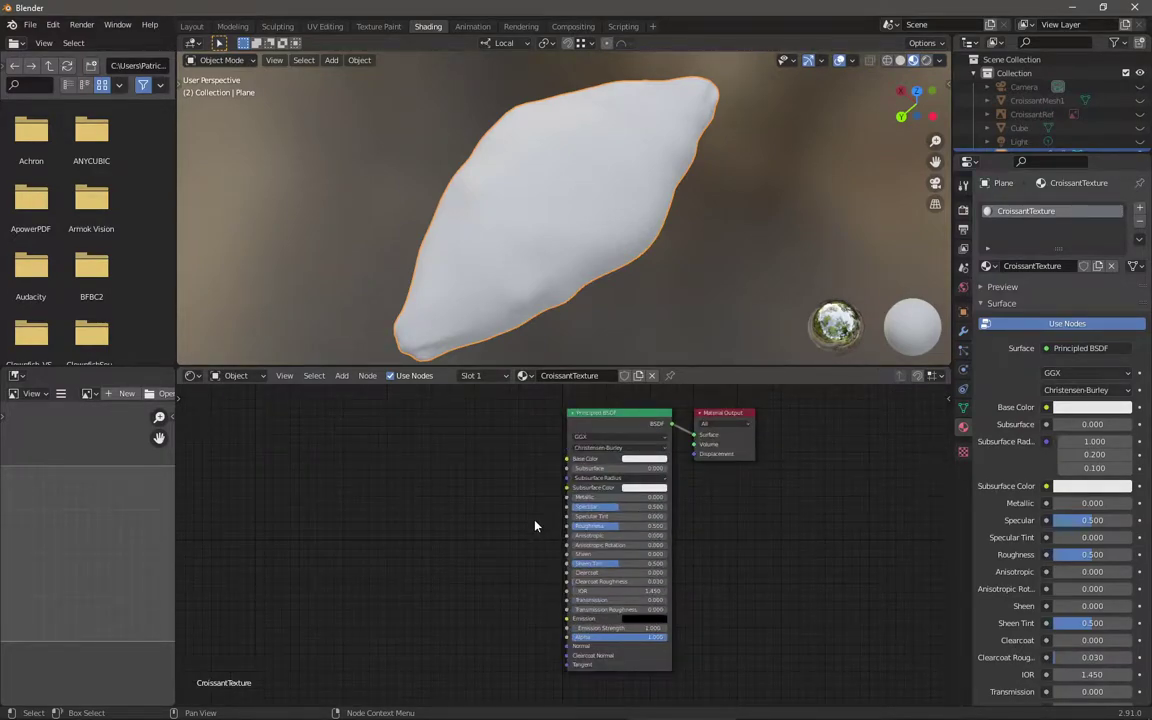
scroll(544, 484, "up", 4)
scroll(541, 484, "down", 3)
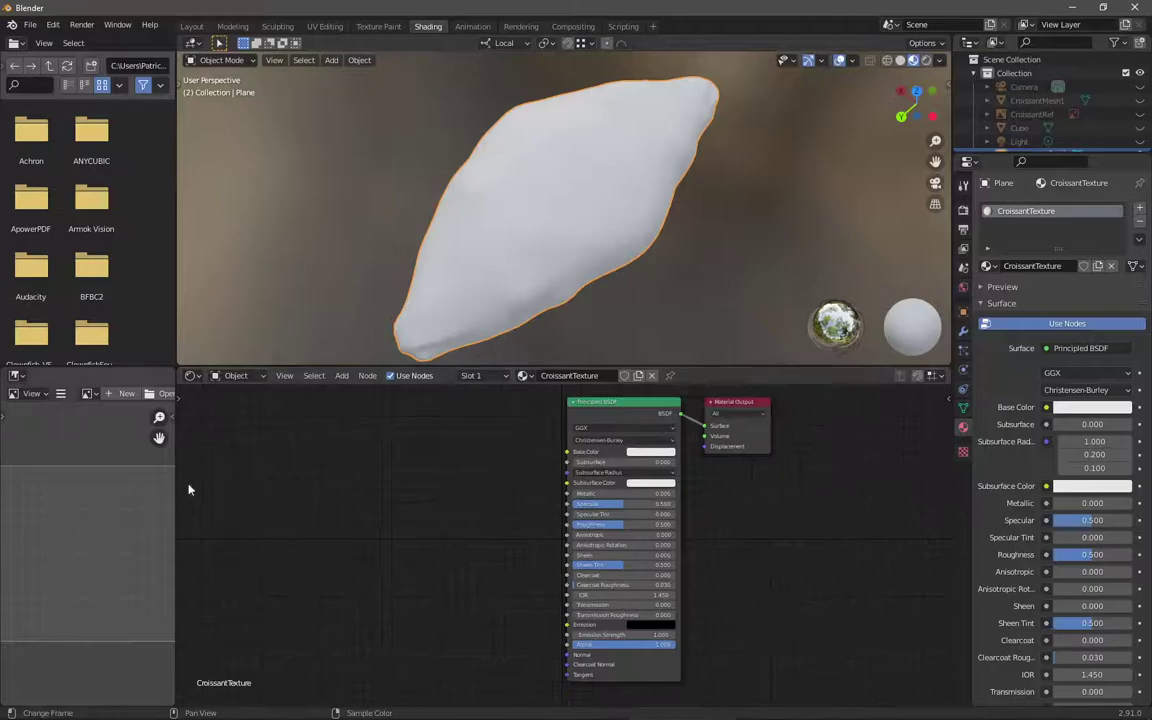
middle_click_drag(798, 502, 527, 535)
scroll(454, 619, "up", 1)
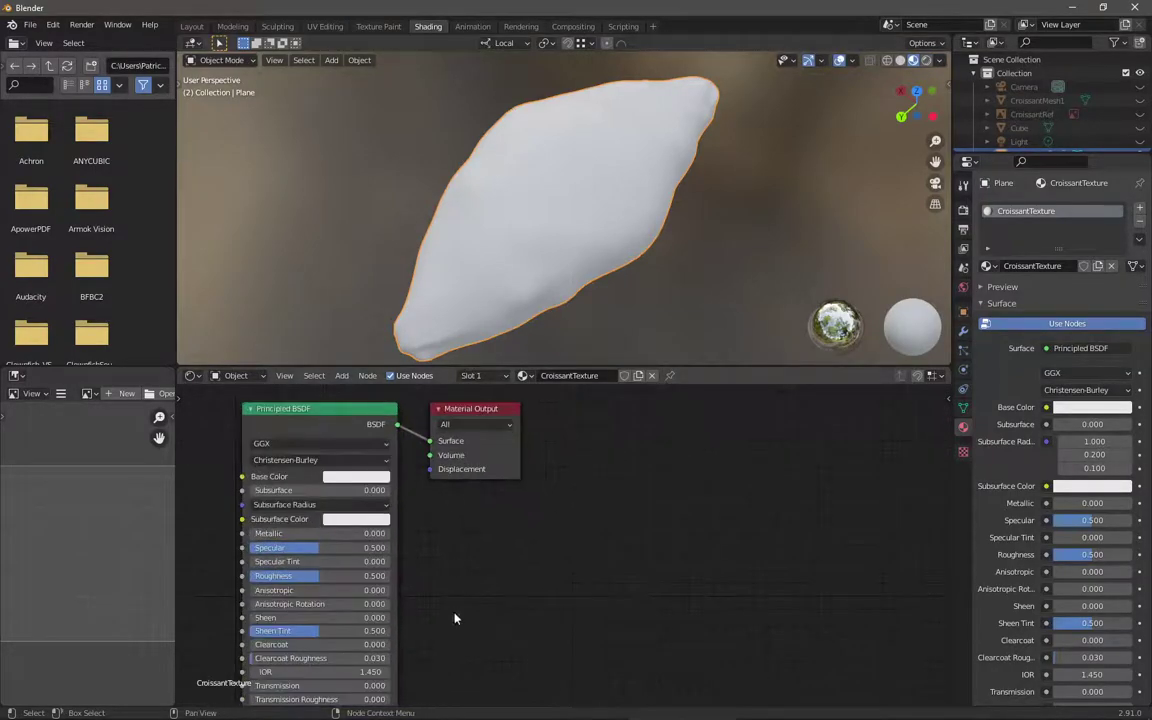
middle_click_drag(478, 435, 715, 471)
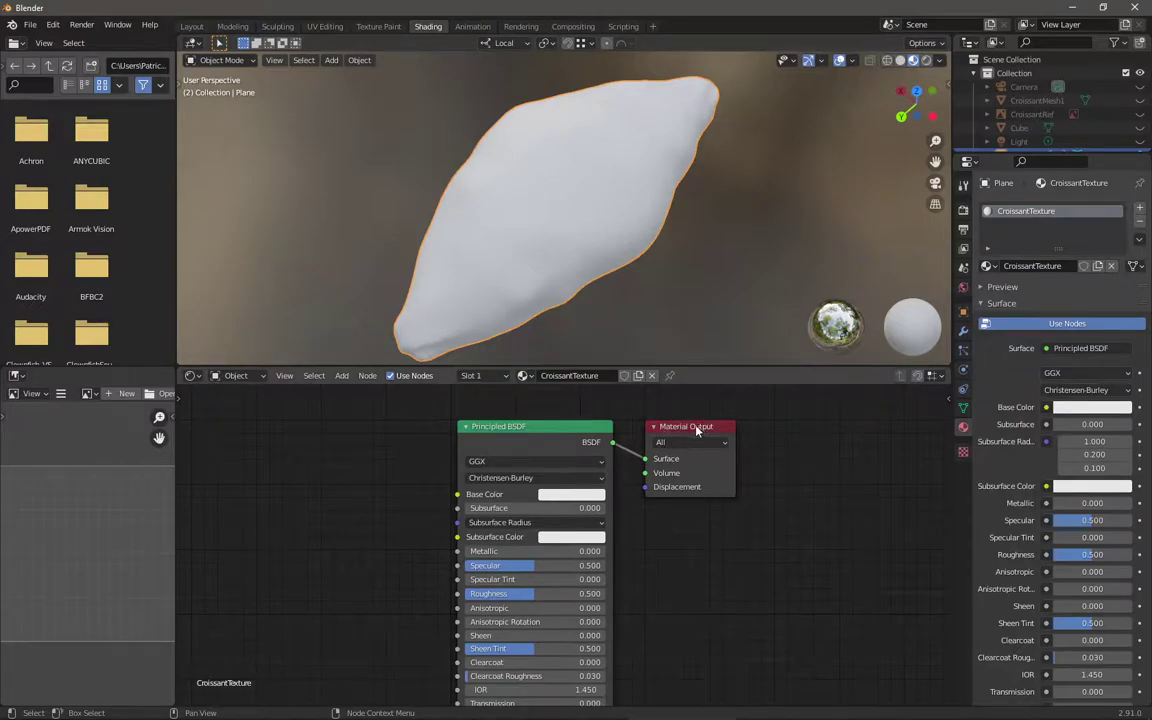
middle_click_drag(605, 491, 670, 526)
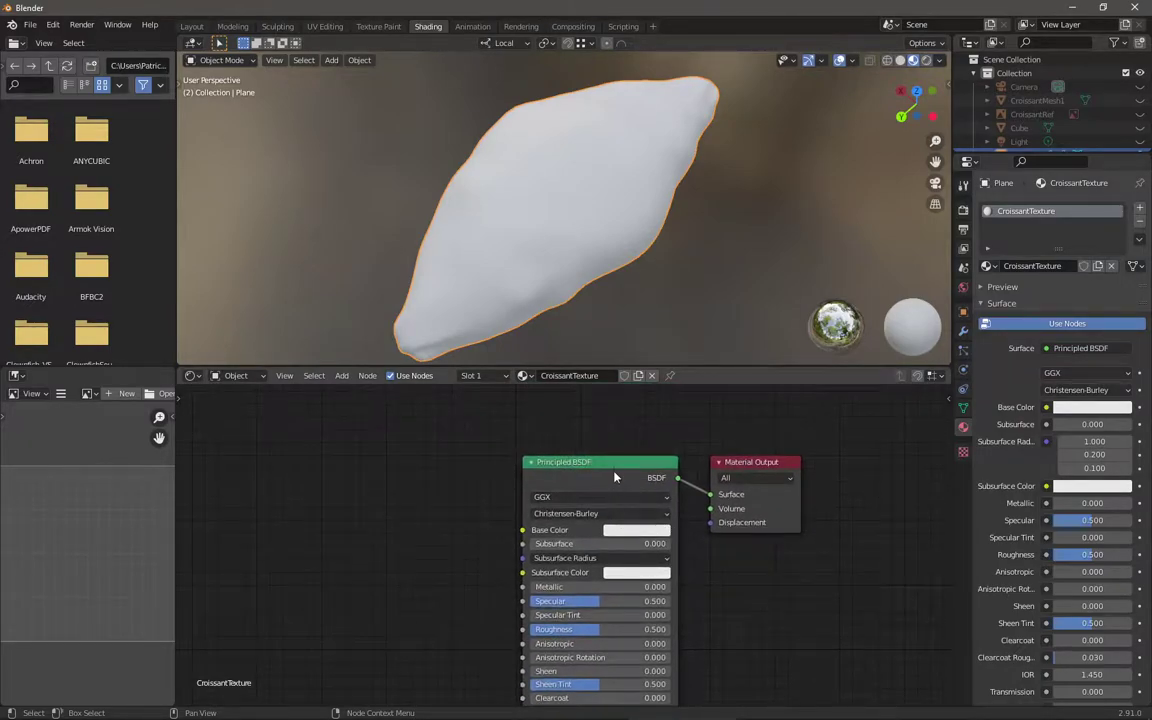
Step: Examine the Principled BSDF node's full list of properties and its input sockets, from Base Color down to Tangent
scroll(615, 479, "down", 2, "shift")
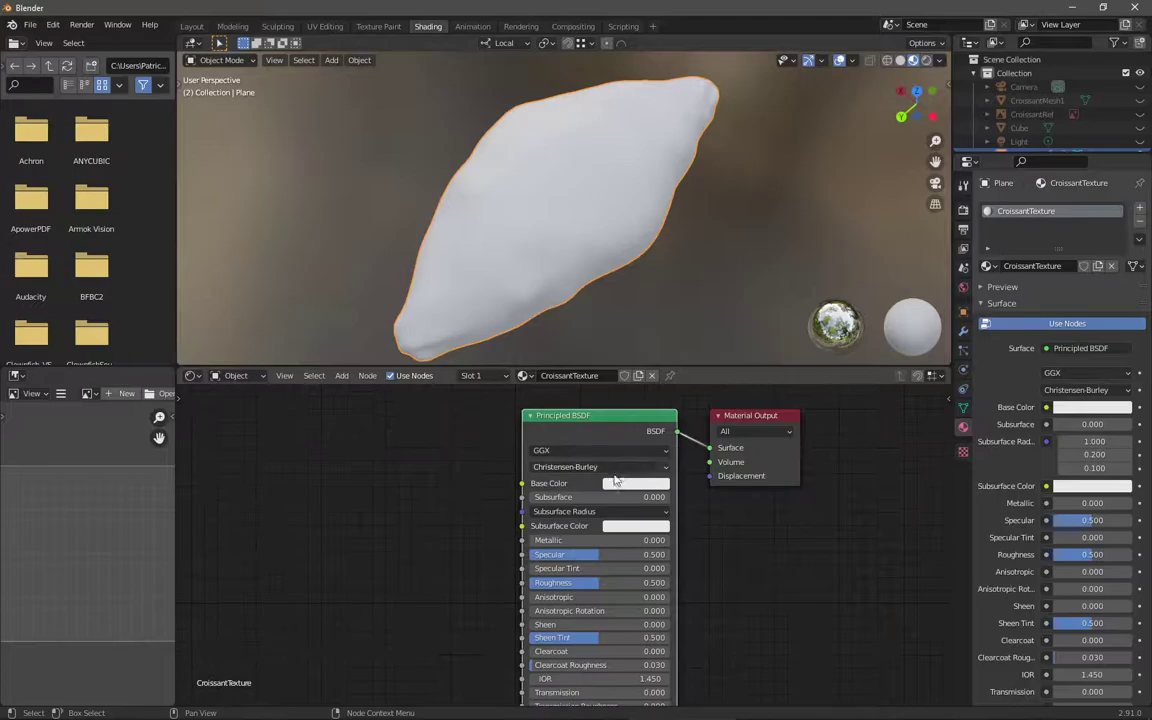
scroll(615, 479, "down", 3)
middle_click_drag(614, 516, 636, 482)
middle_click_drag(571, 578, 615, 550)
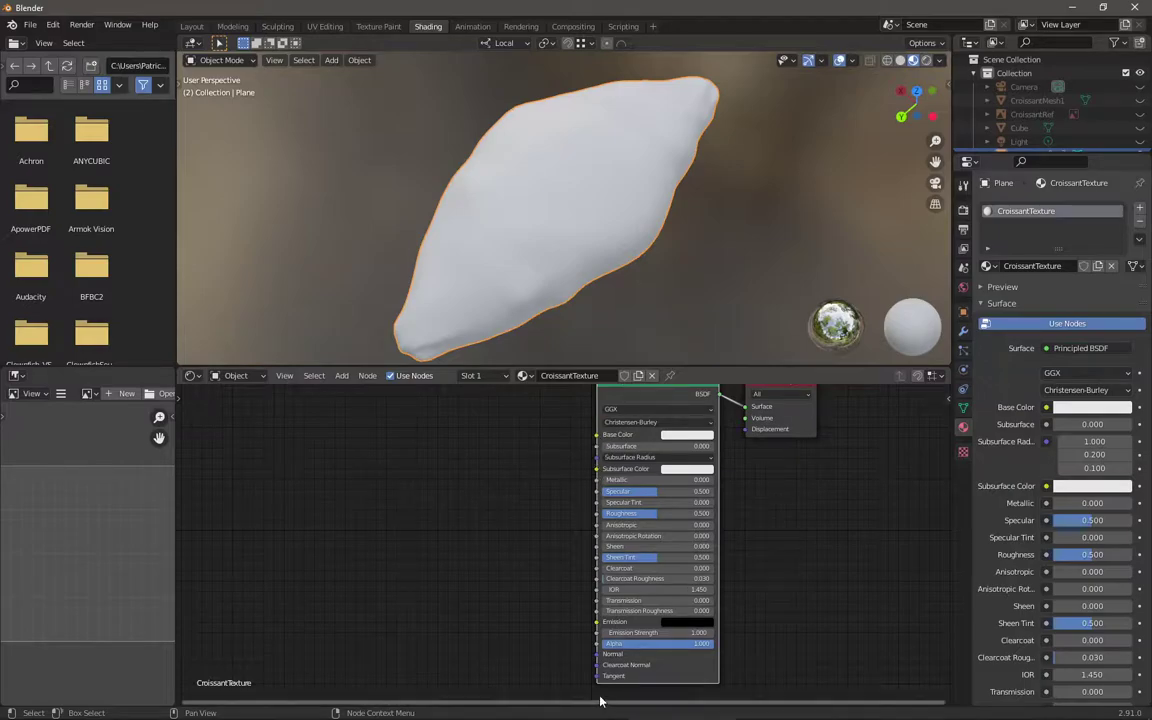
scroll(596, 553, "up", 2)
middle_click_drag(625, 428, 594, 583)
scroll(553, 522, "up", 1)
scroll(529, 492, "up", 3)
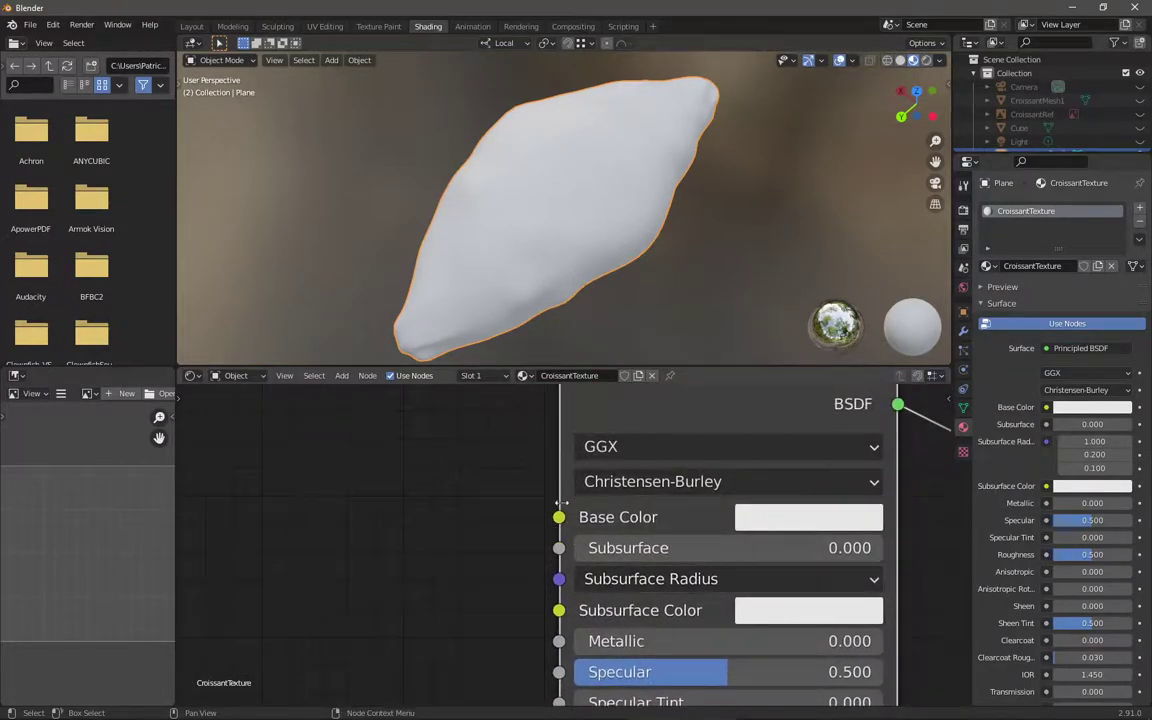
middle_click_drag(559, 542, 578, 442)
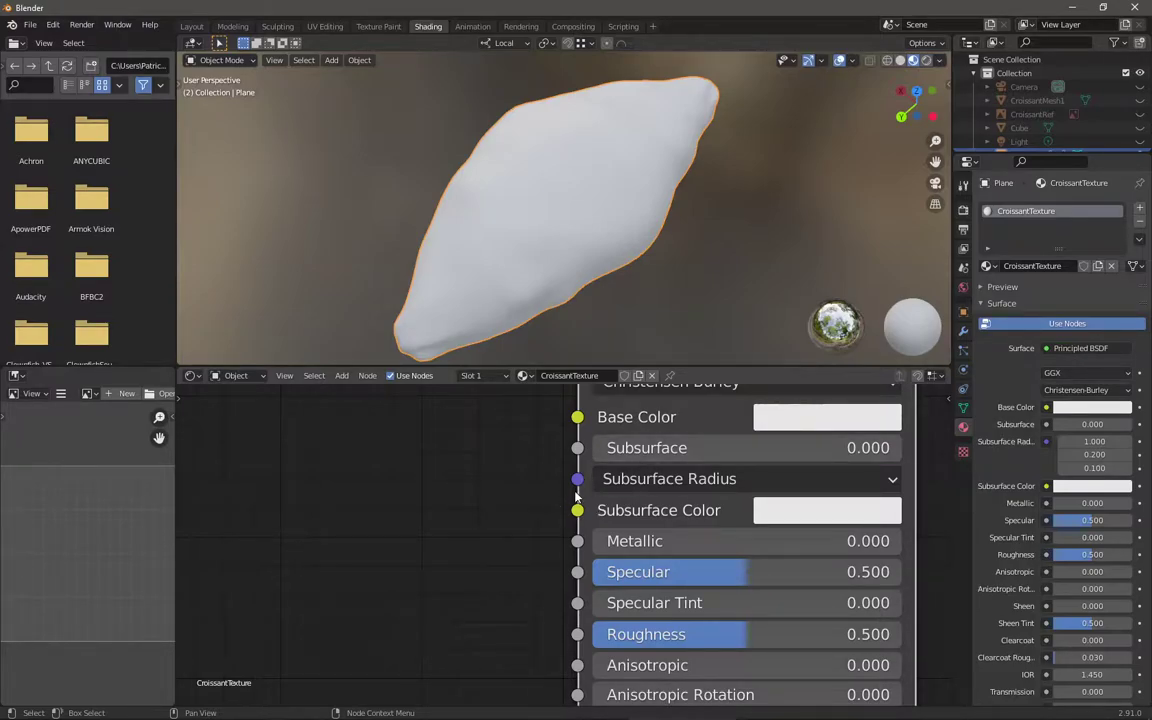
Step: Add a Musgrave Texture node to the CroissantTexture material, placed before the Principled BSDF
scroll(577, 482, "down", 5)
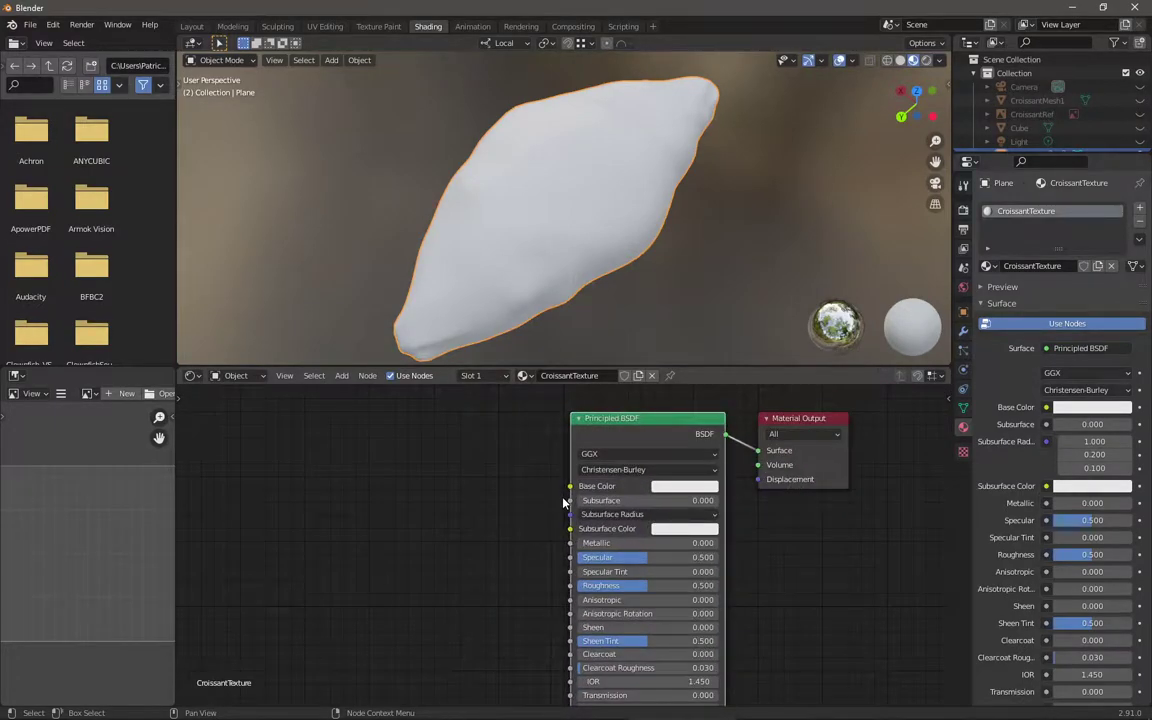
middle_click_drag(566, 543, 594, 431)
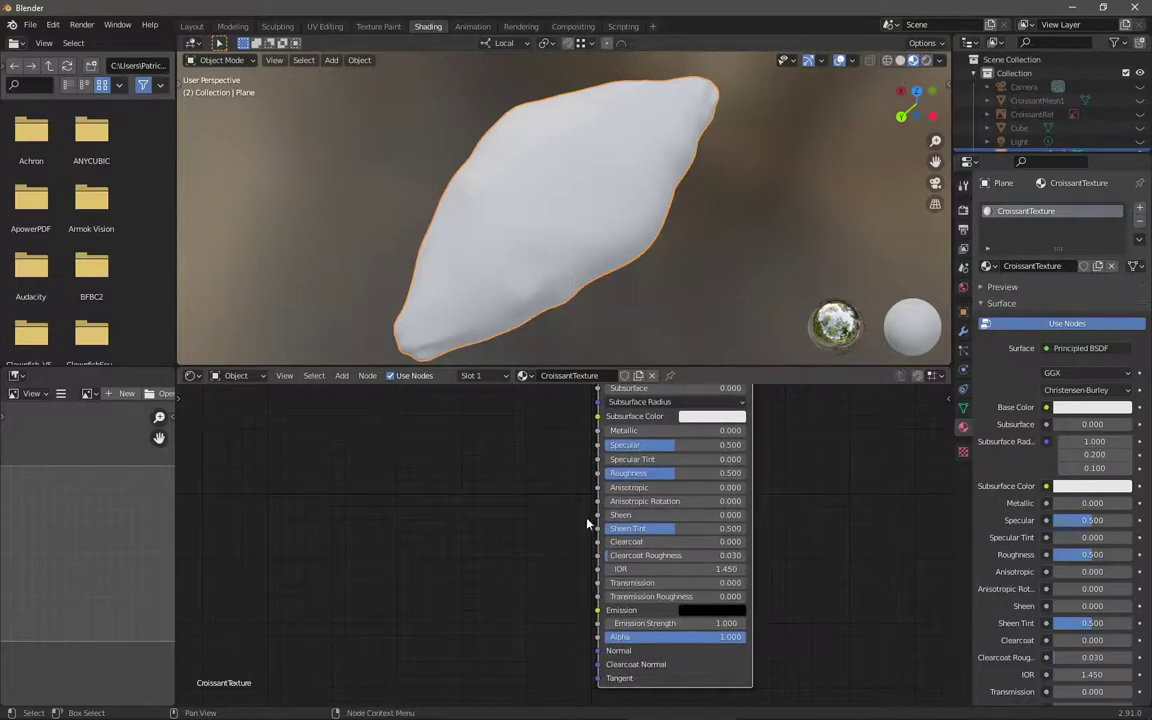
scroll(590, 515, "down", 4)
key("shift+a")
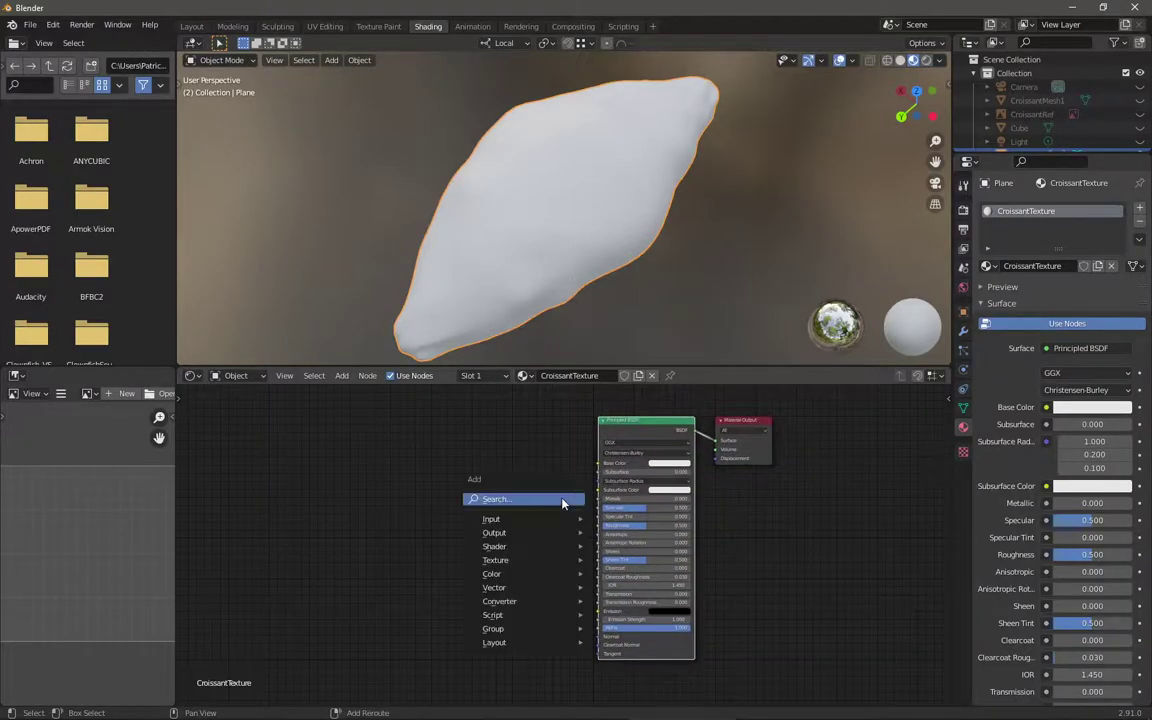
left_click(562, 500)
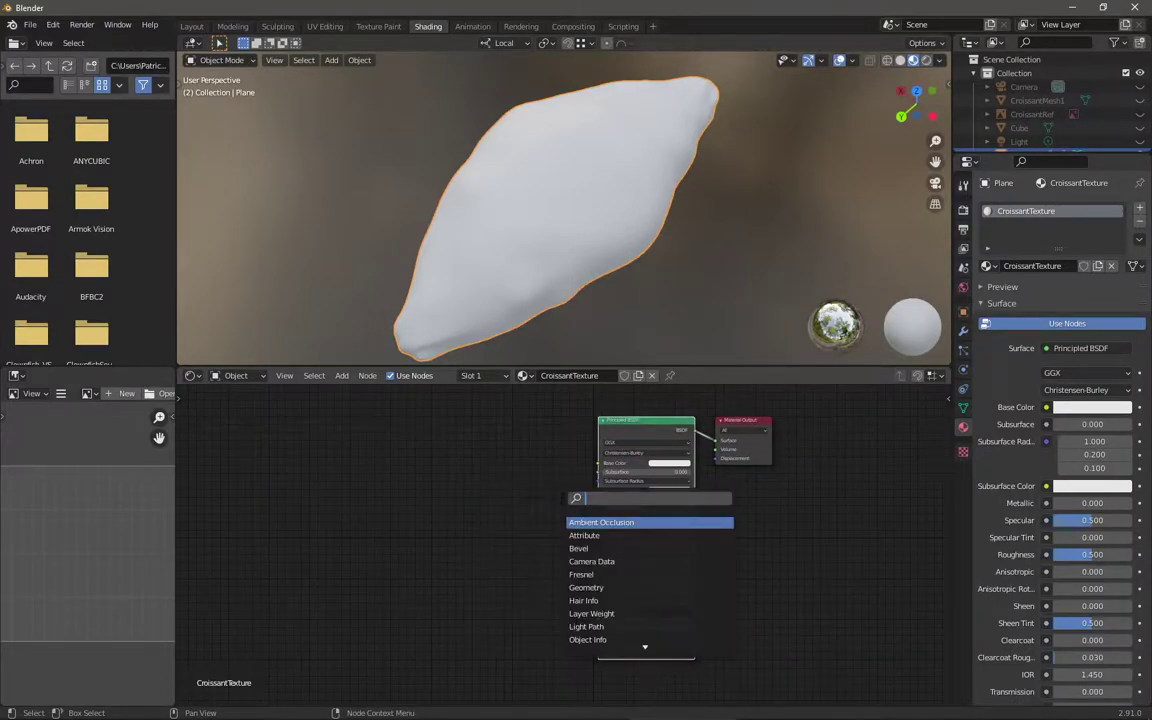
type("mus")
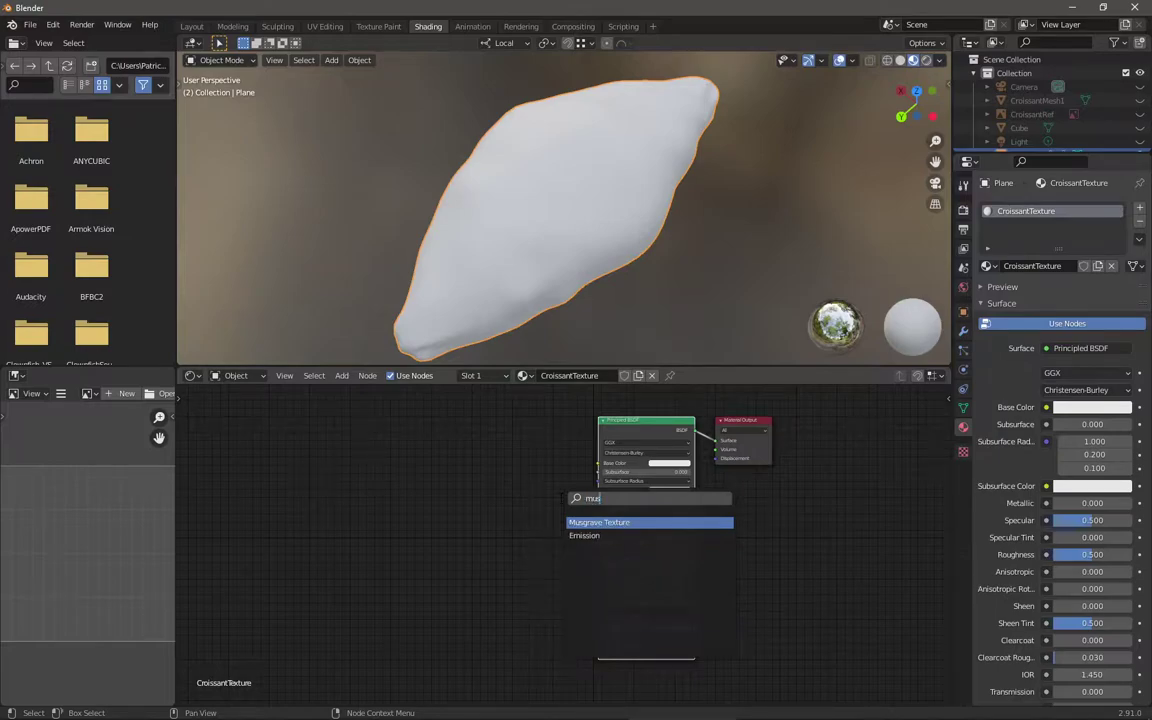
key("Return")
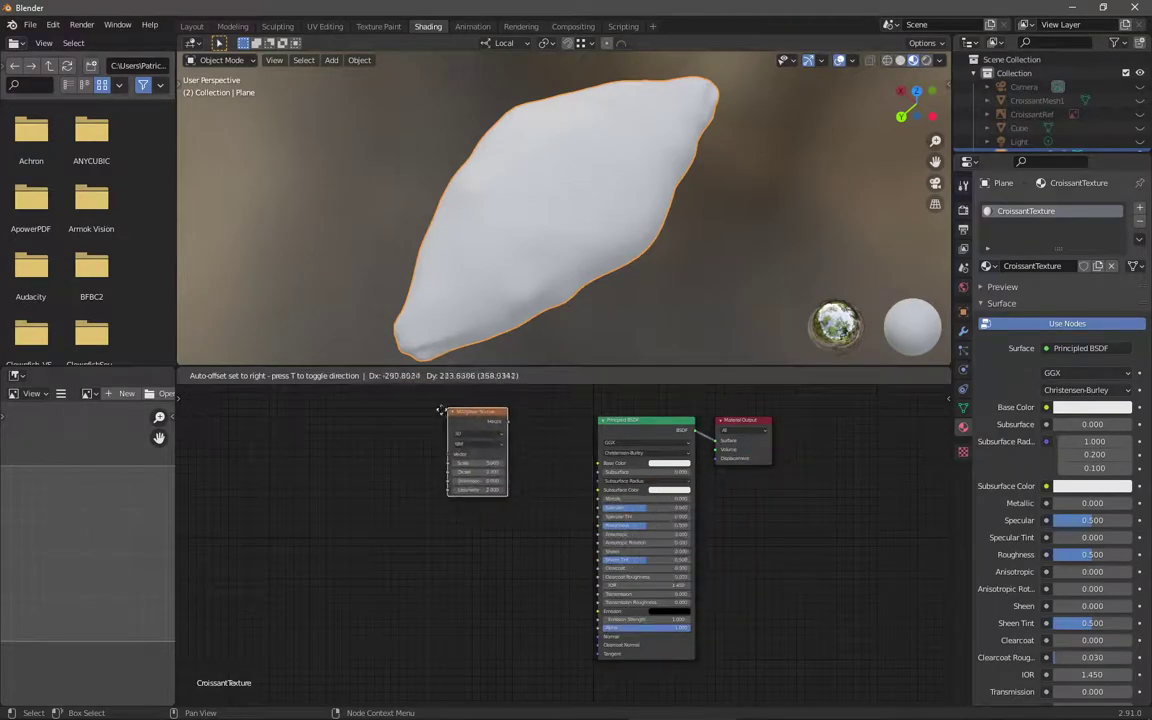
scroll(359, 506, "up", 2)
middle_click_drag(385, 497, 487, 554)
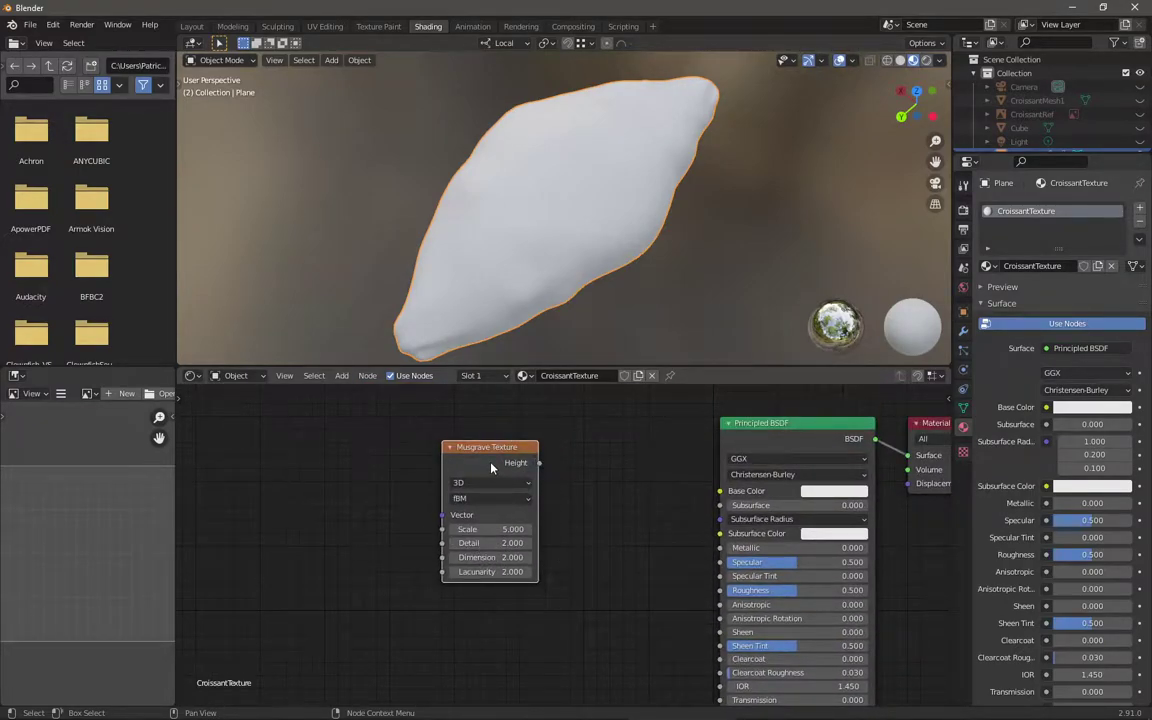
left_click_drag(491, 467, 477, 459)
Step: Link the Musgrave Height output to the Material Output's Surface and set scale 6.8, detail 11.8 and dimension 0.7
middle_click_drag(590, 480, 368, 496)
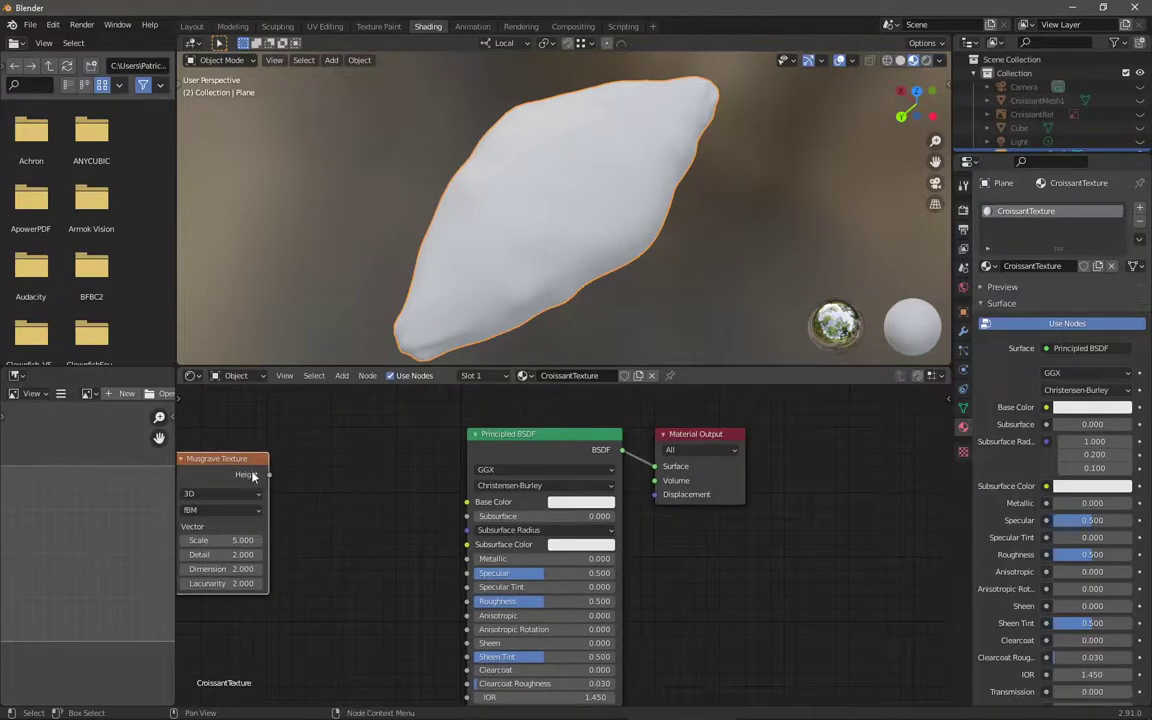
left_click_drag(268, 474, 676, 470)
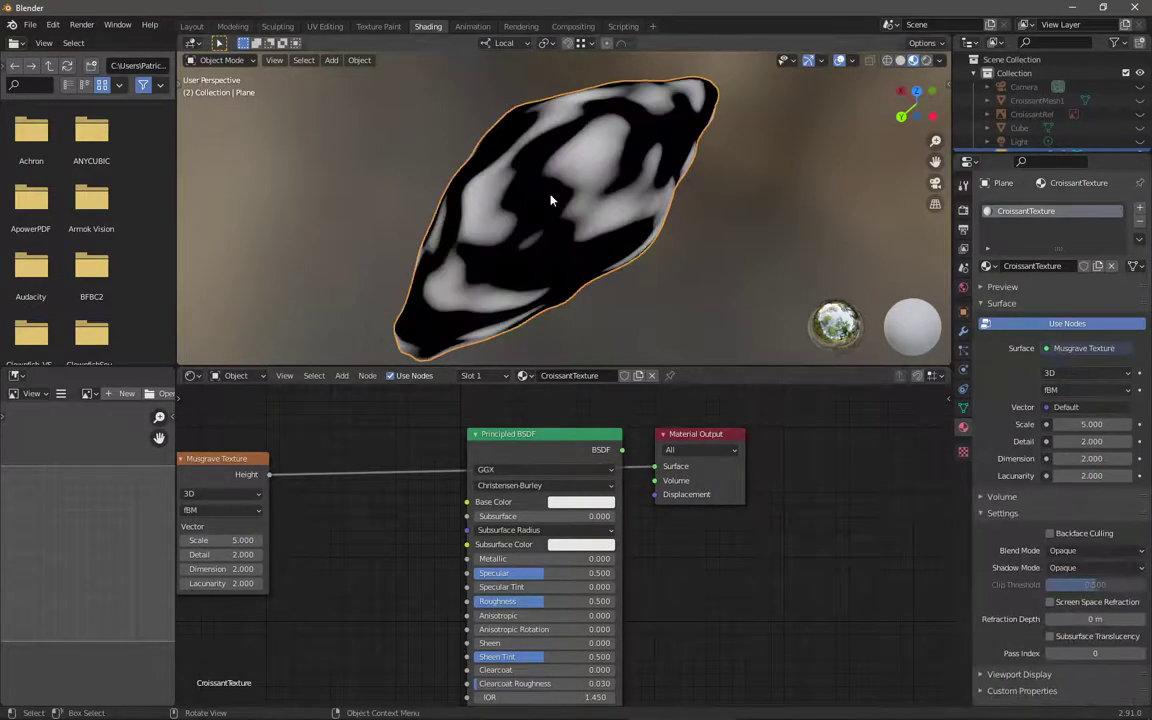
middle_click_drag(408, 446, 638, 432)
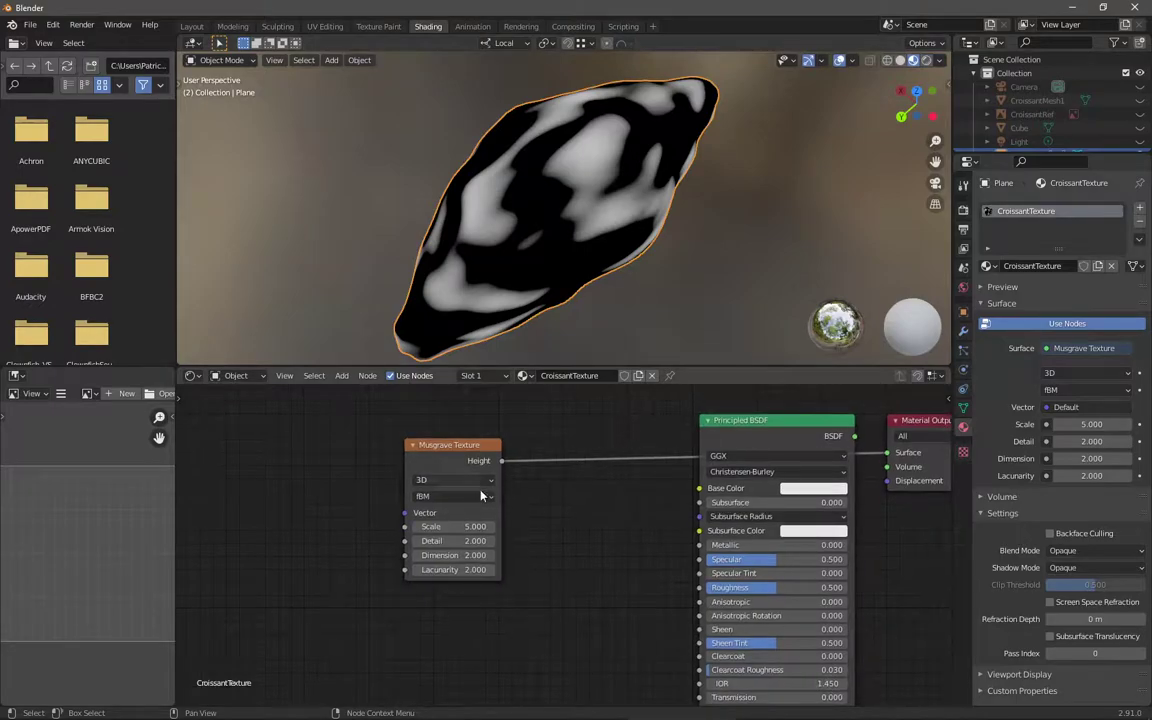
left_click_drag(447, 526, 612, 541)
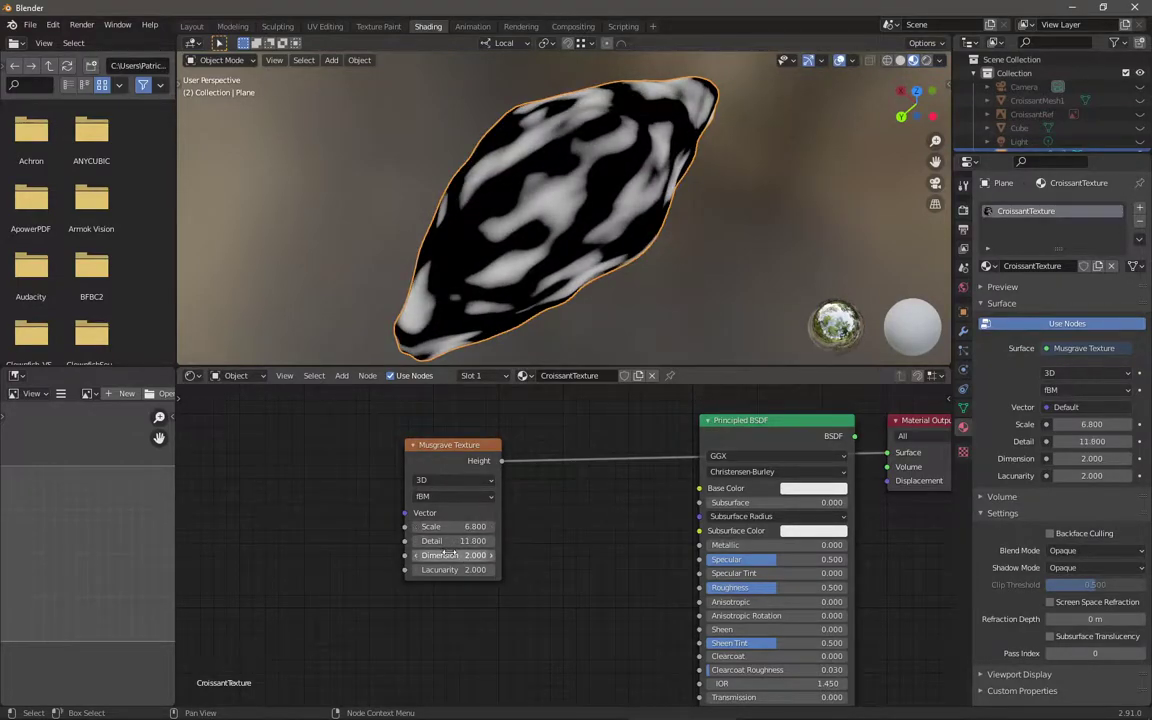
left_click_drag(463, 555, 435, 555)
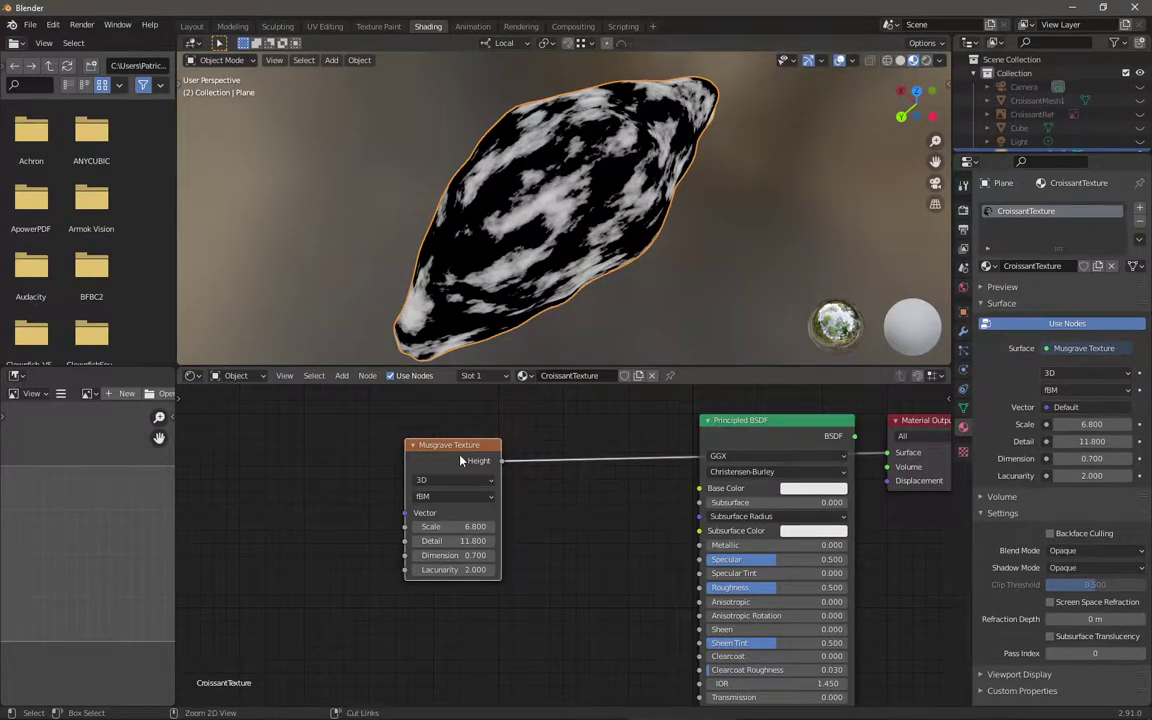
middle_click_drag(250, 509, 401, 489)
key("shift+a")
left_click(403, 488)
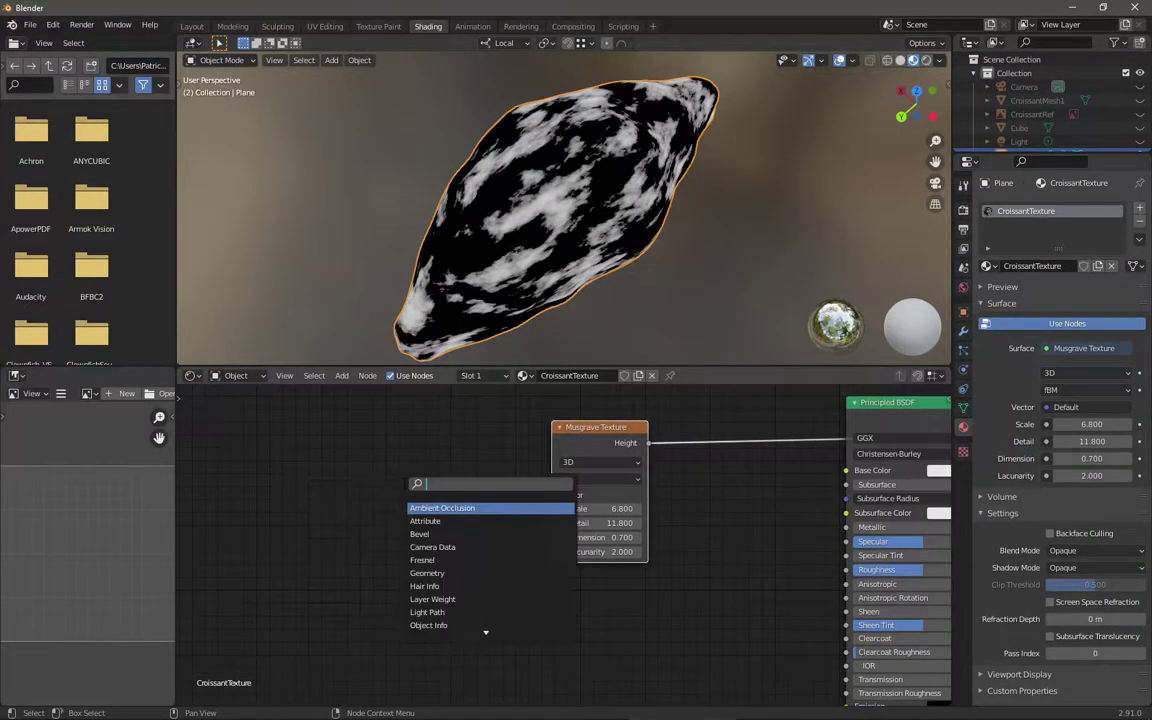
type("textur")
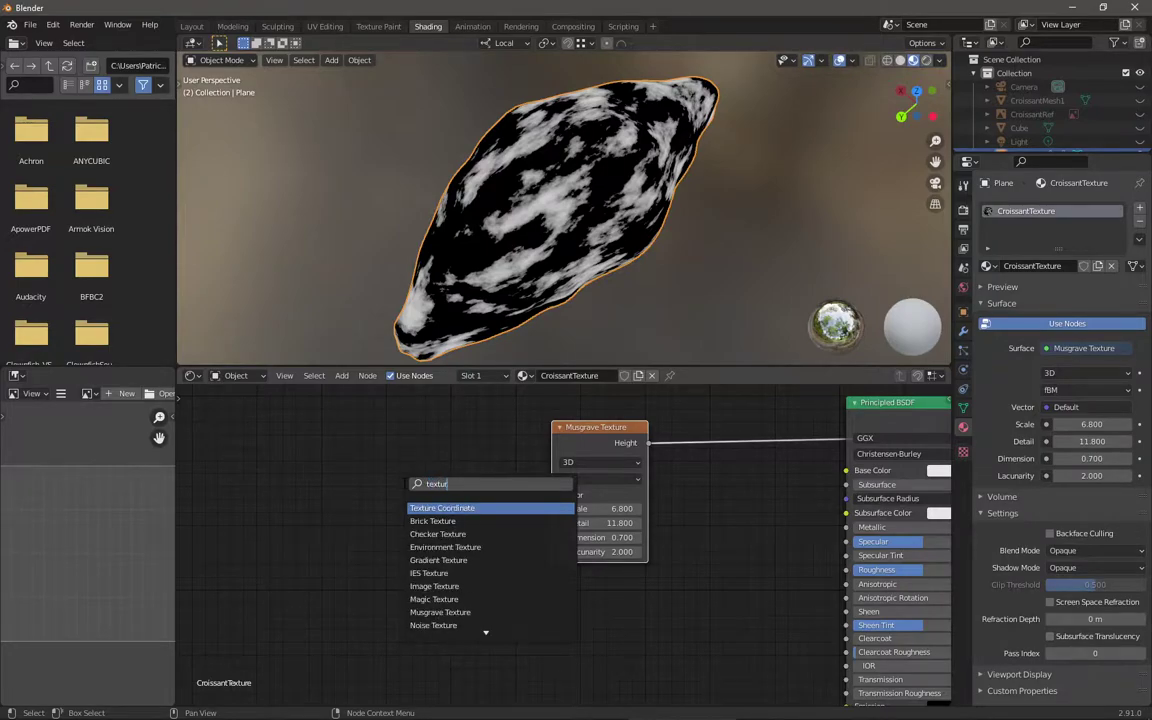
key("Return")
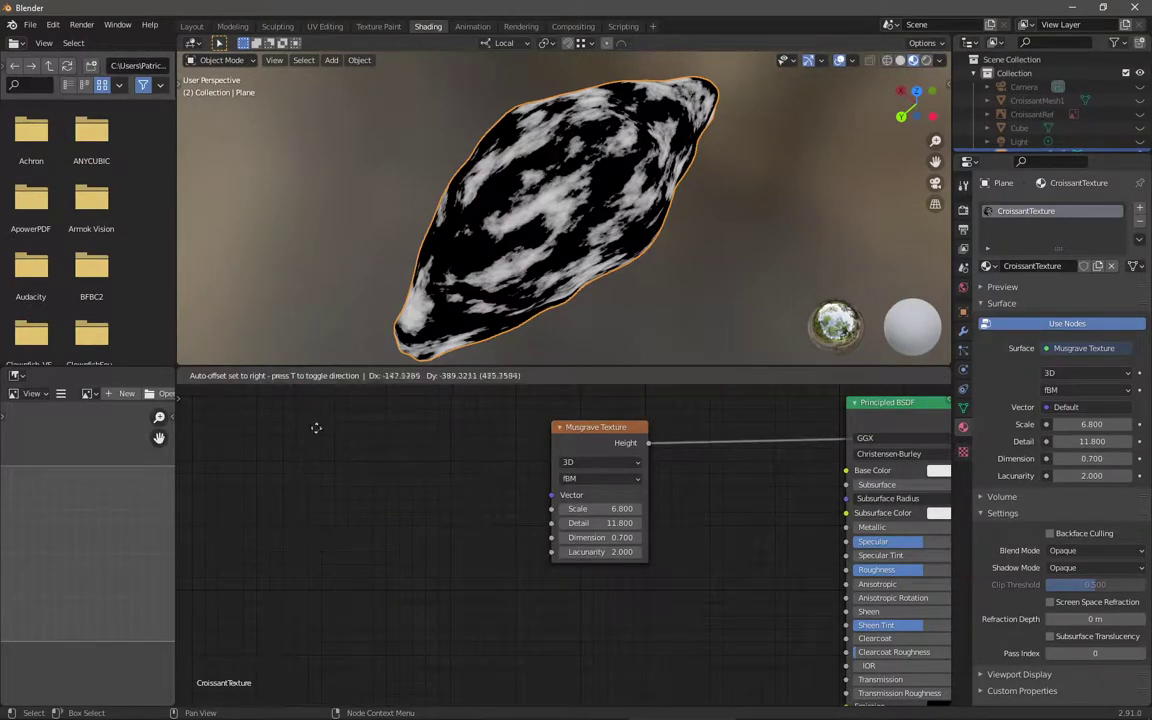
right_click(447, 533)
key("F3")
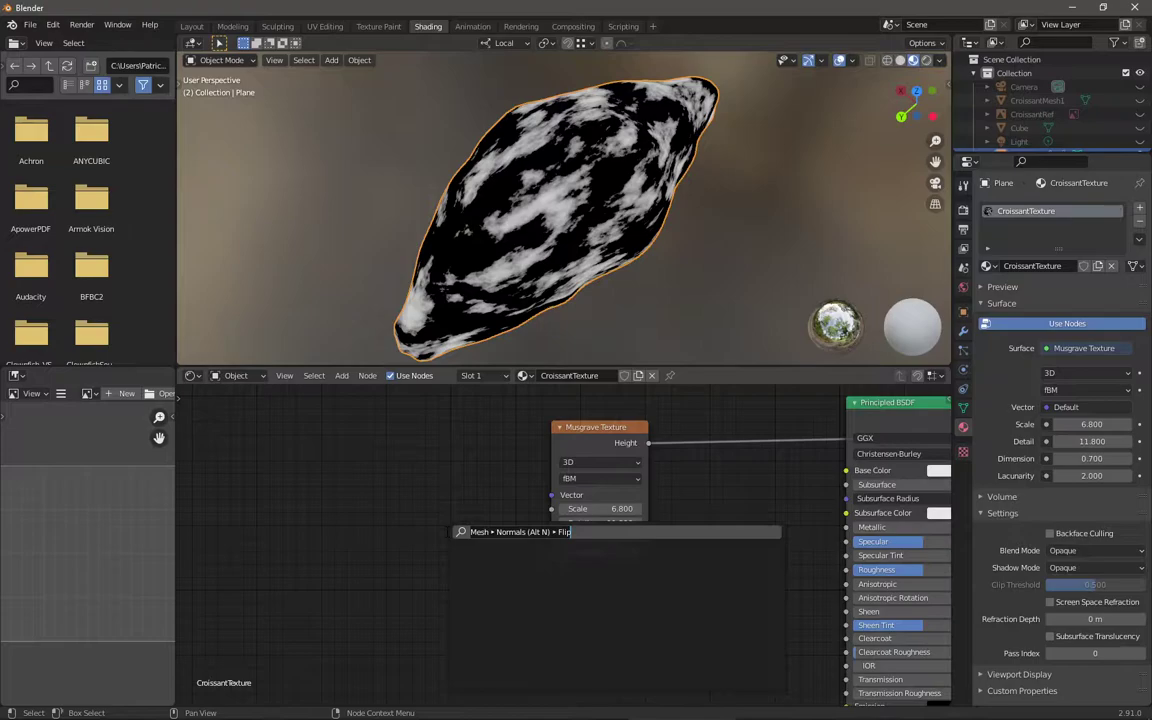
key("Return")
Step: Add a Texture Coordinate node ahead of the Musgrave Texture node
key("shift+a")
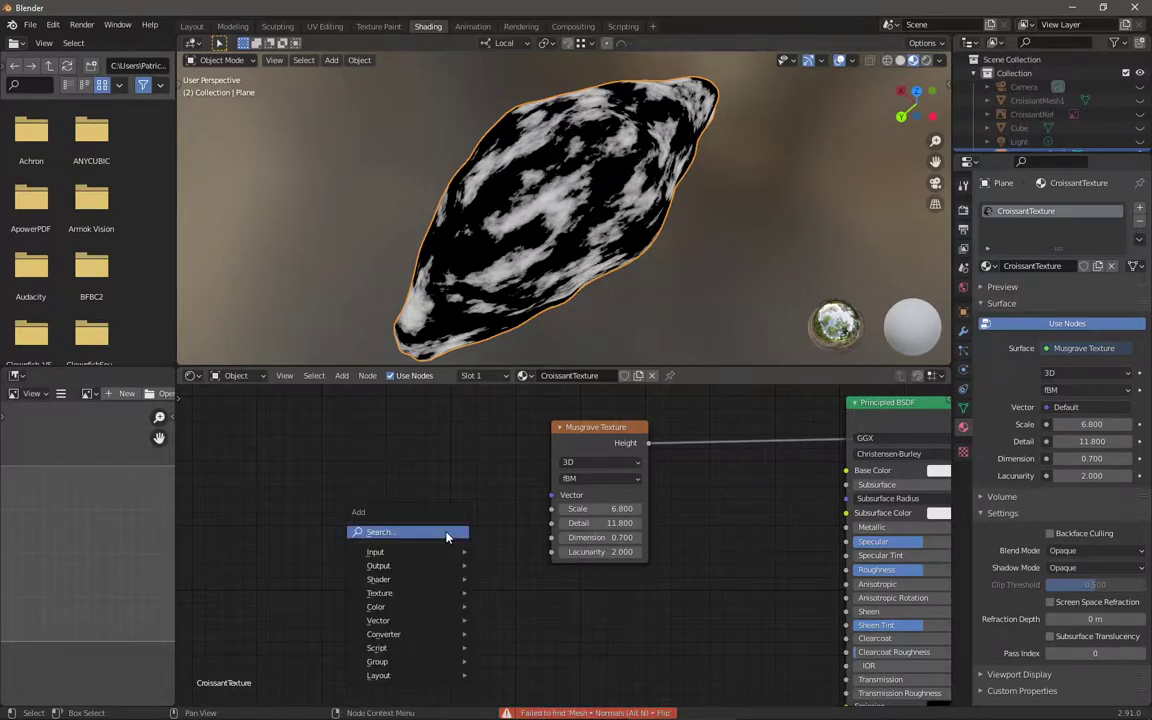
left_click(447, 534)
type("tex")
key("Return")
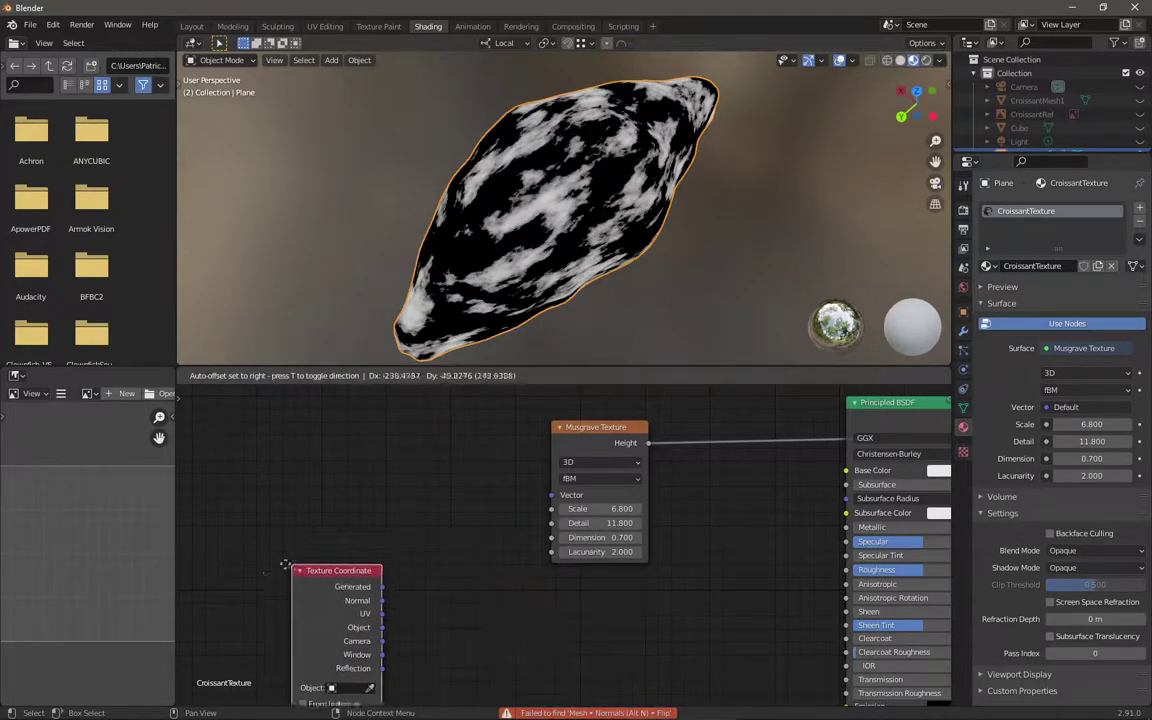
left_click(266, 466)
Step: Add a Mapping node between the Texture Coordinate and Musgrave Texture nodes
middle_click_drag(359, 484, 422, 476)
key("shift+a")
left_click(424, 477)
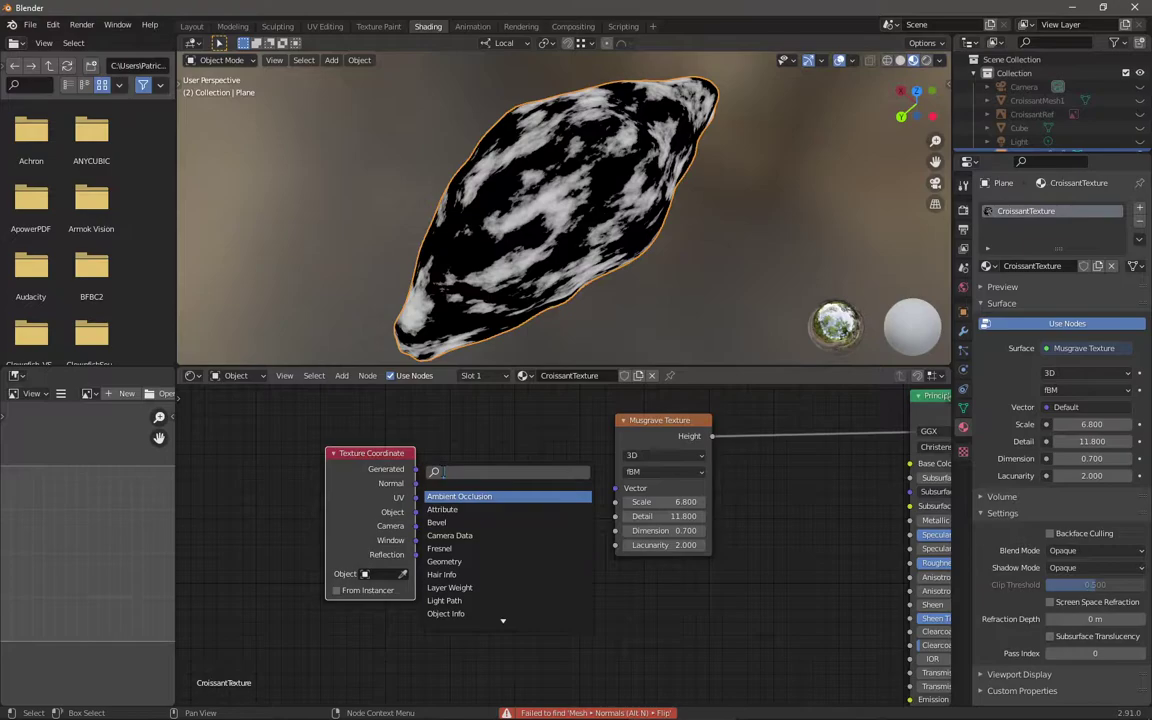
type("map")
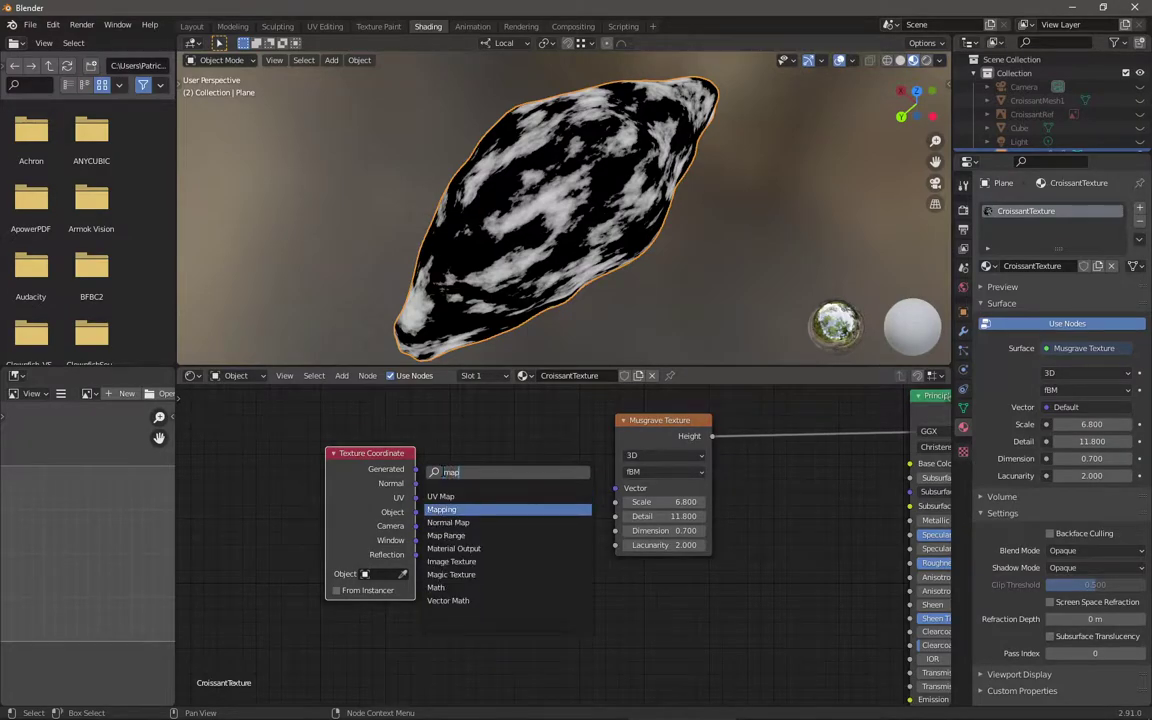
key("Return")
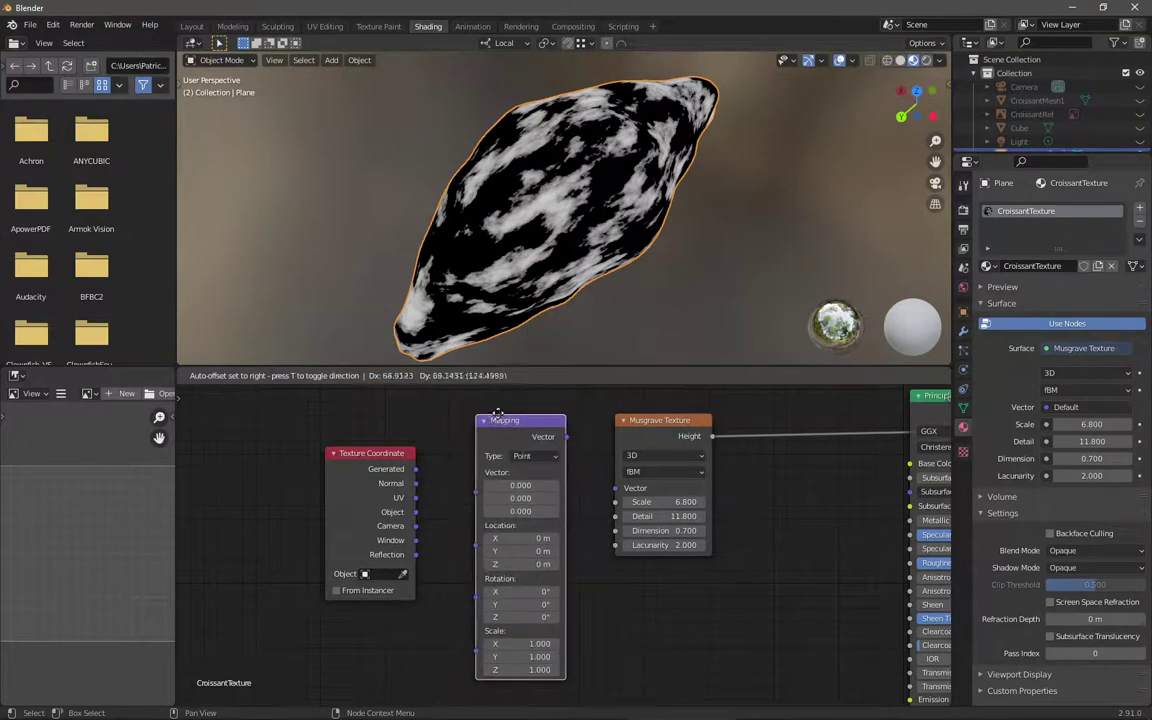
left_click(500, 413)
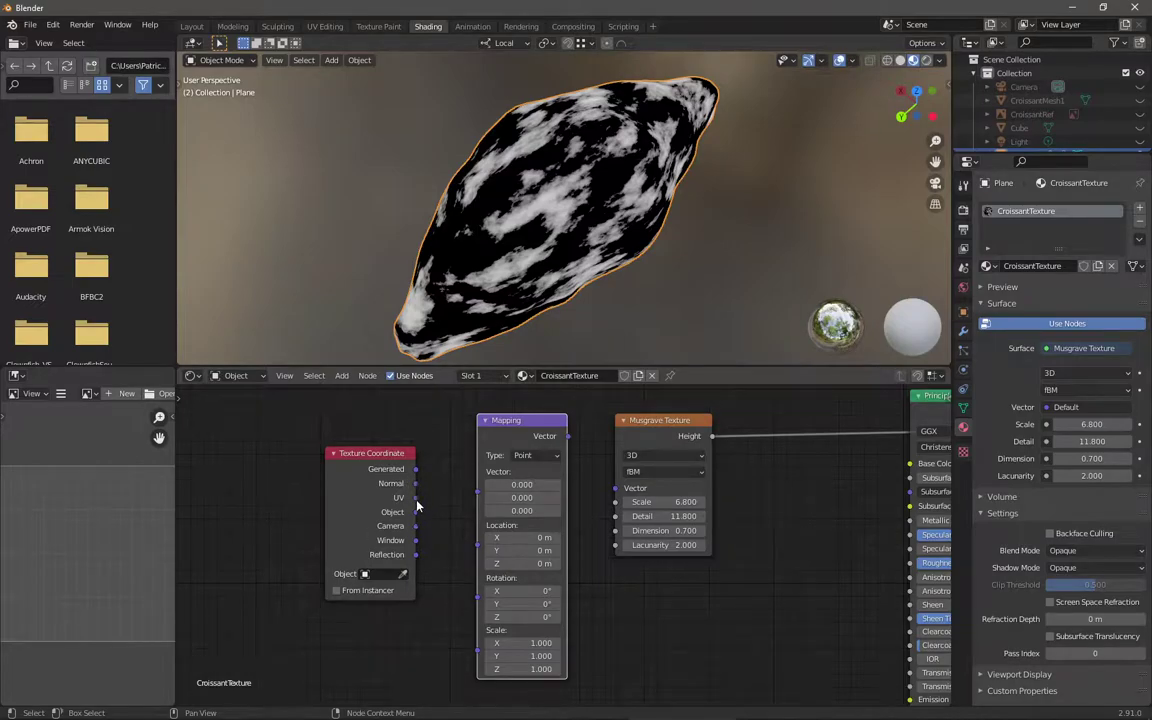
Step: Link the Texture Coordinate's Object output to the Mapping vector, and the Mapping output to the Musgrave Texture's vector
left_click_drag(415, 512, 435, 488)
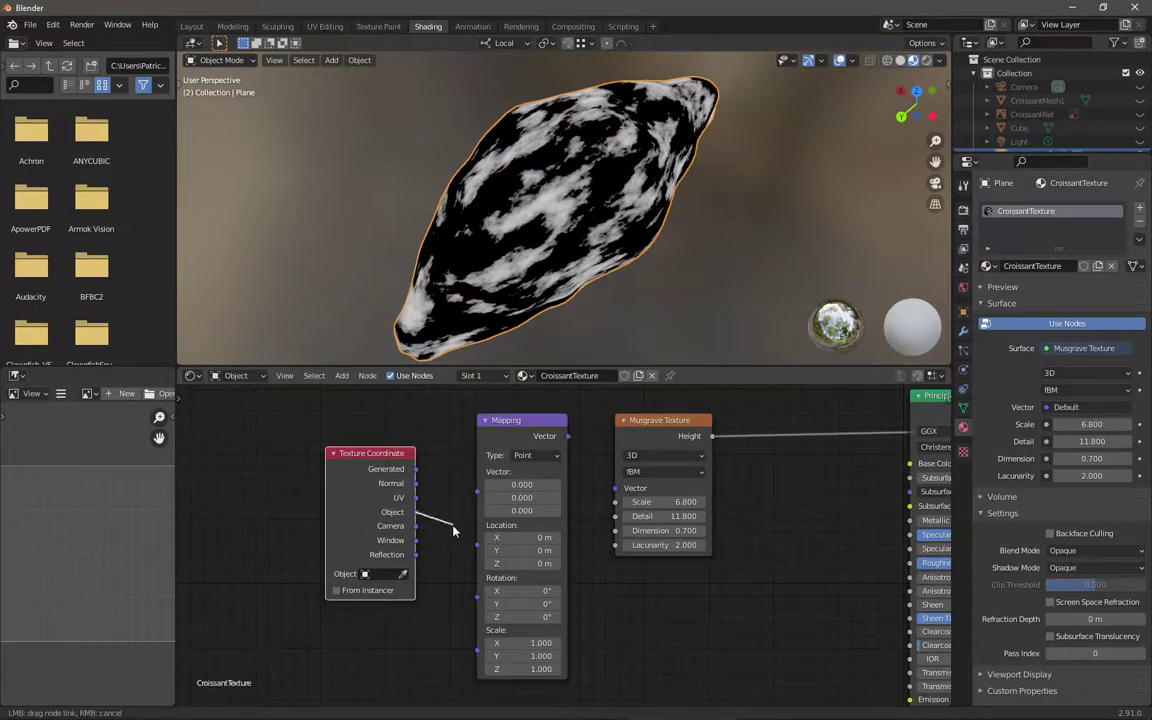
left_click_drag(453, 531, 478, 497)
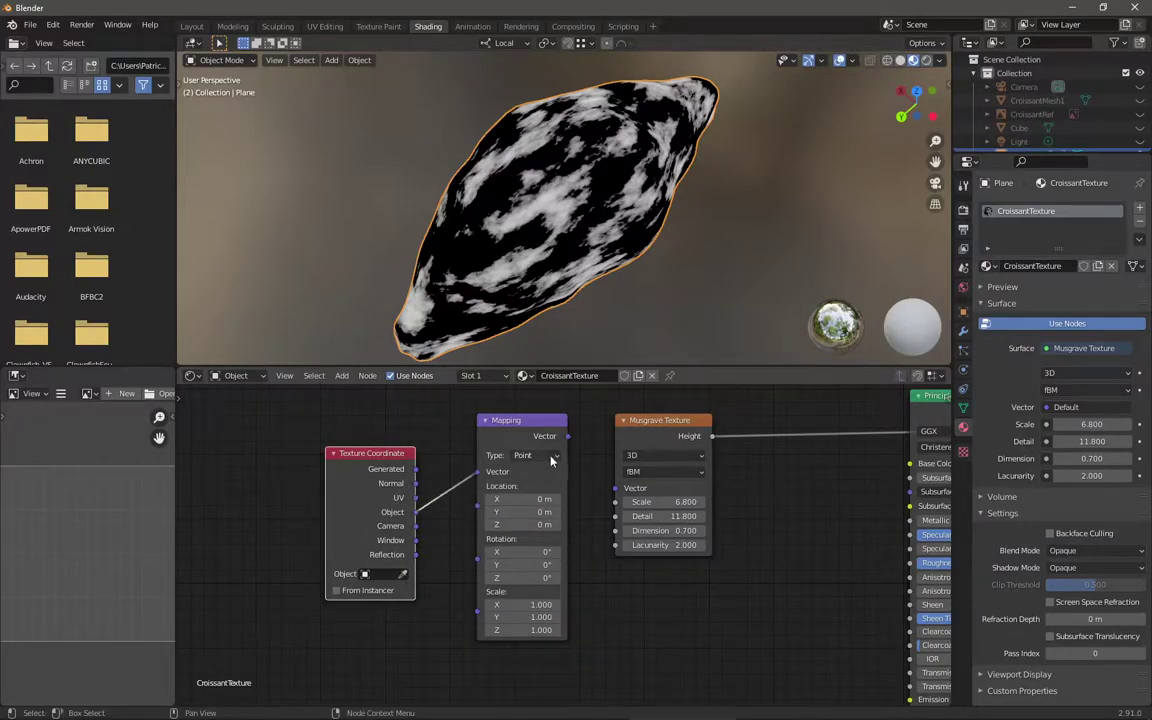
left_click_drag(567, 437, 615, 488)
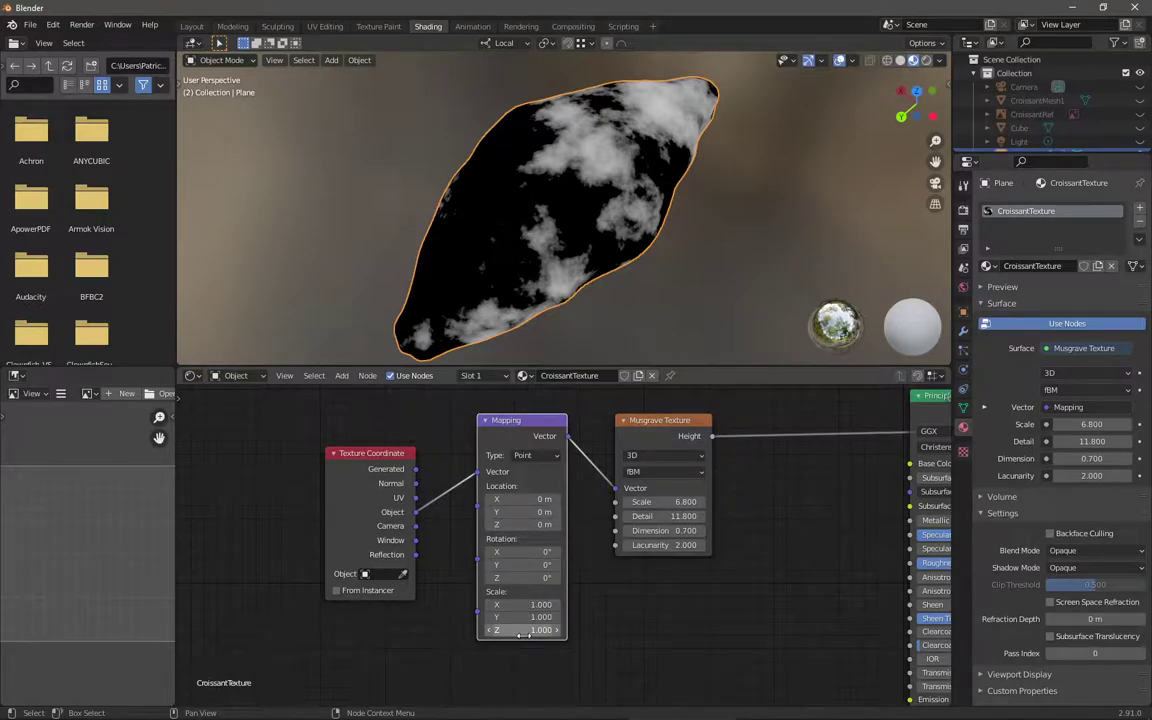
Step: Stretch the pattern across the croissant by setting the Mapping node's scale to X 1 and Y 8.22
mouse_move(531, 605)
left_mouse_down()
mouse_move(584, 605)
mouse_move(498, 605)
mouse_move(538, 617)
left_mouse_up()
double_click(528, 604)
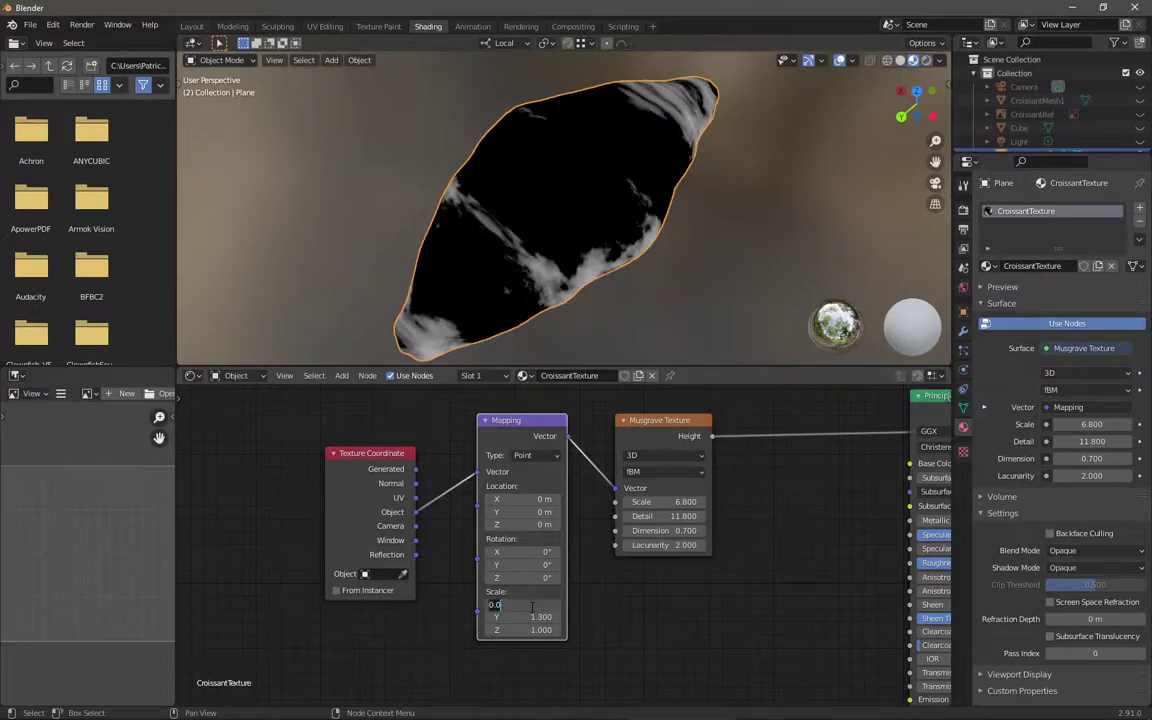
type("1")
key("Return")
left_click_drag(528, 617, 645, 617)
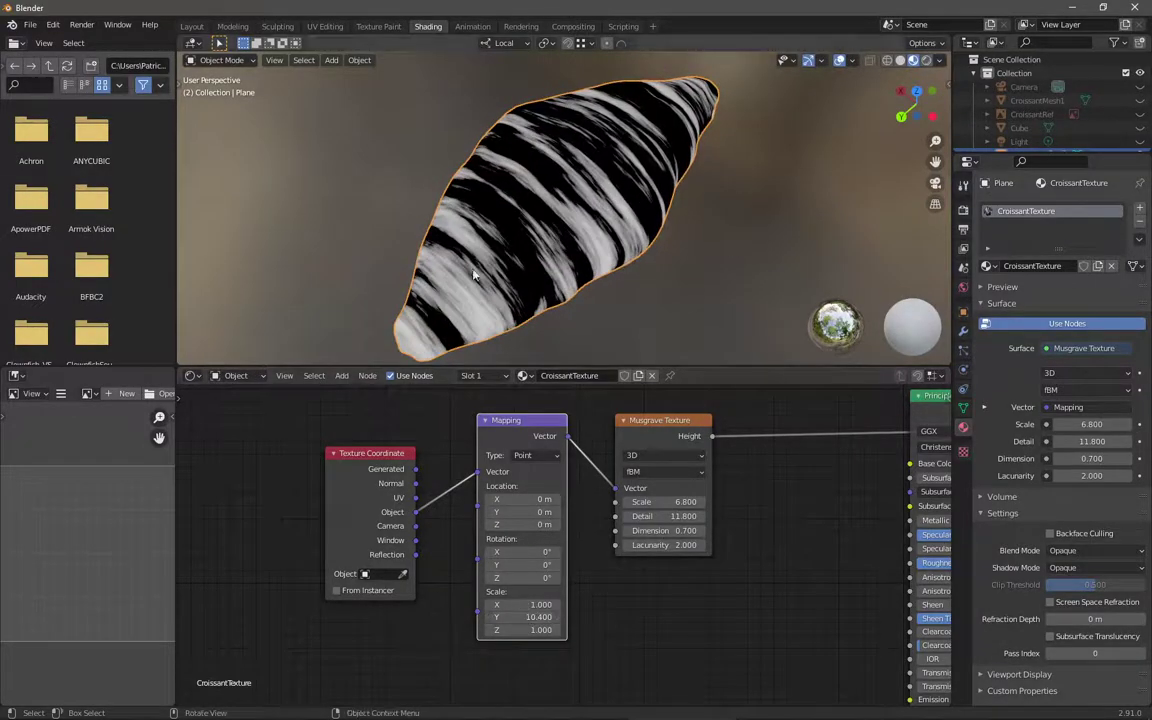
middle_click_drag(615, 192, 576, 202)
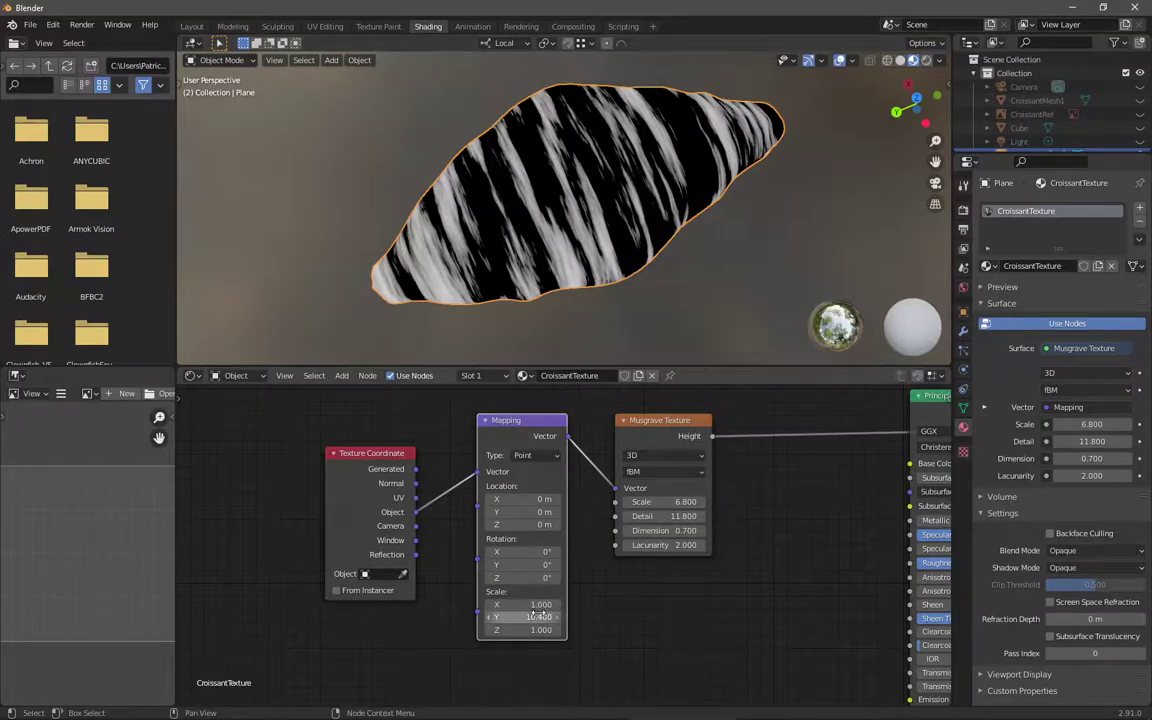
mouse_move(523, 617)
left_mouse_down()
mouse_move(498, 617)
mouse_move(512, 617)
left_mouse_up()
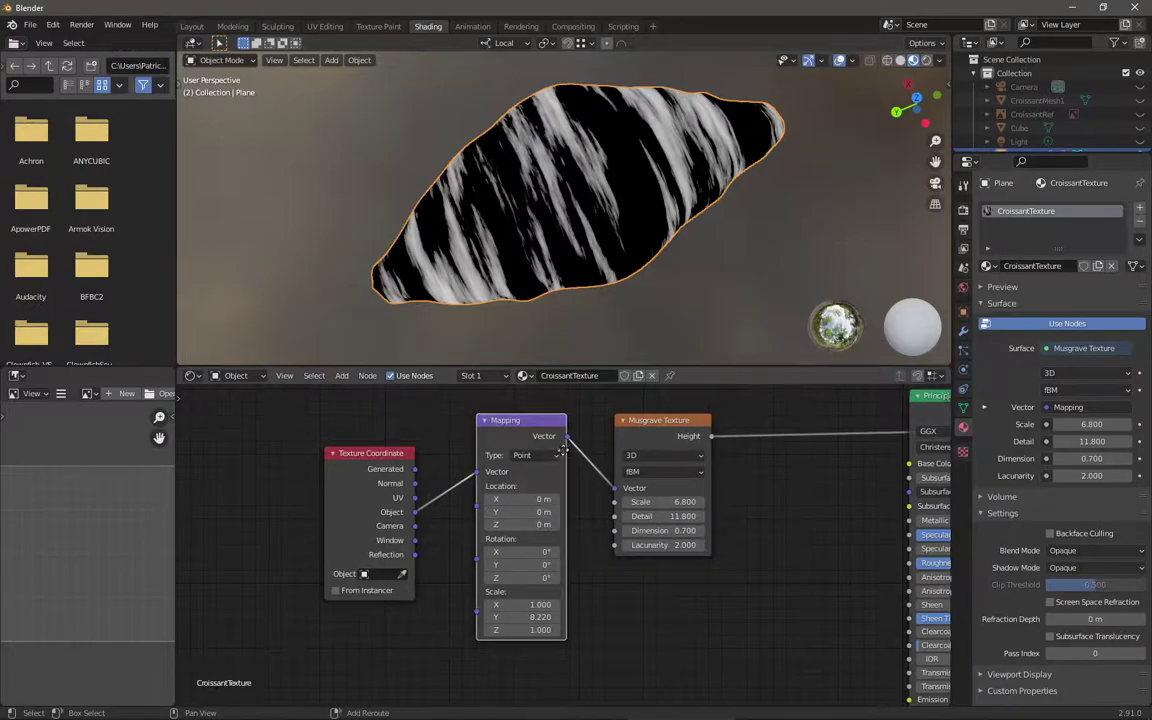
Step: Refine the Musgrave Texture to detail 11.39, dimension 0.09 and scale 0.52
middle_click_drag(668, 477, 570, 493)
mouse_move(571, 532)
left_mouse_down()
mouse_move(554, 547)
mouse_move(516, 547)
left_mouse_up()
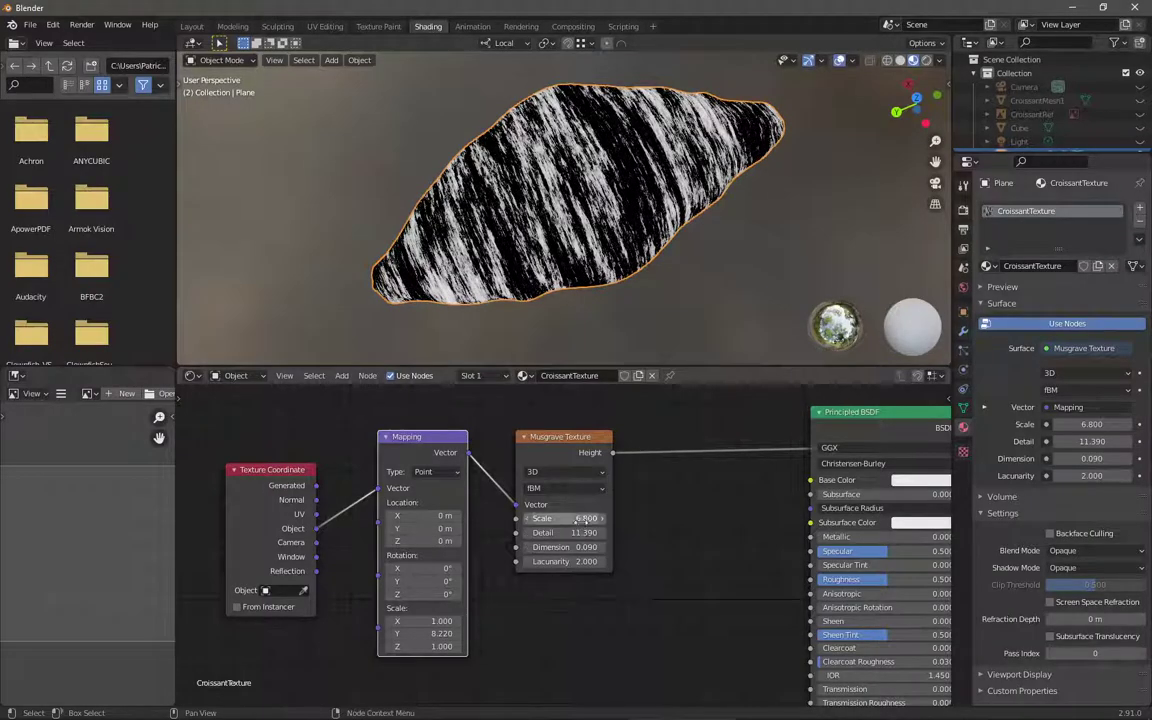
left_click_drag(585, 519, 521, 519)
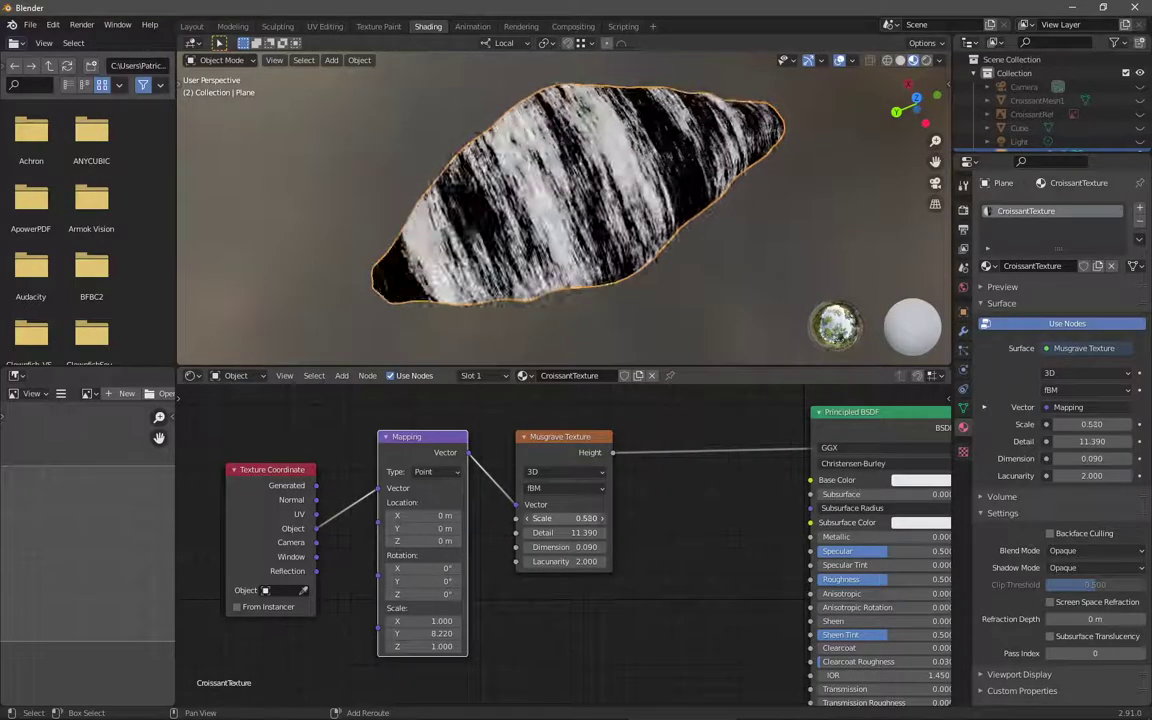
left_click_drag(565, 519, 547, 519)
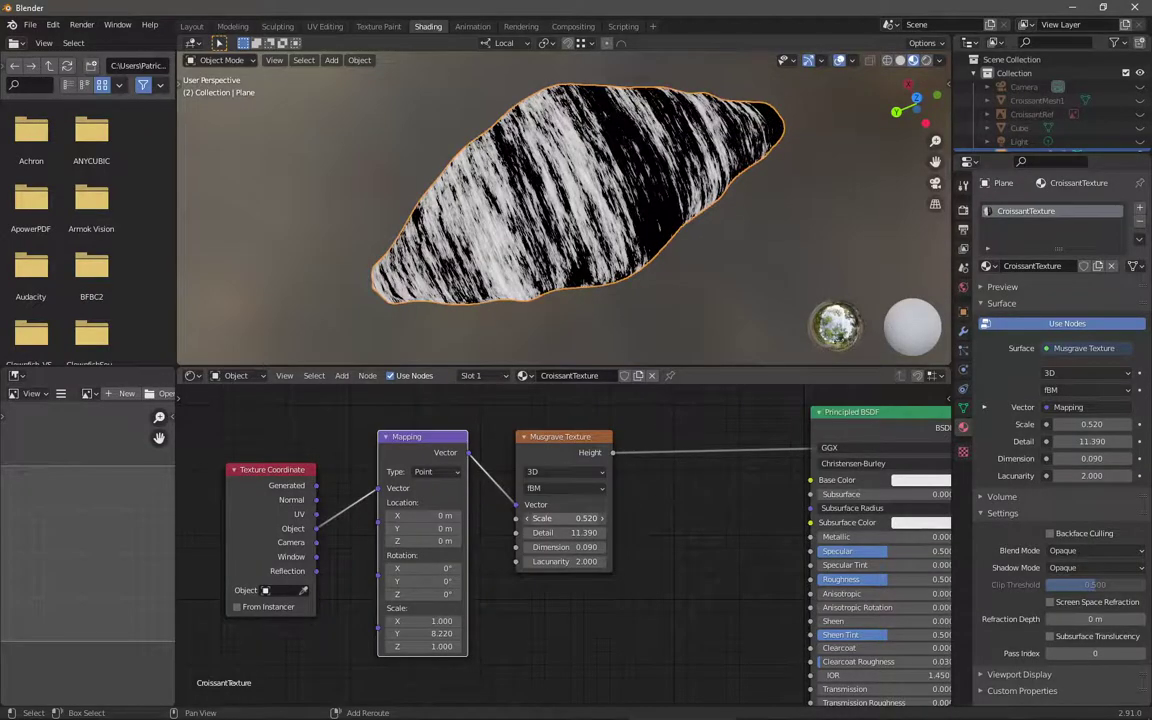
Step: Reroute the Musgrave Height output to the Principled BSDF's Base Color and link the BSDF output to the Material Output's Surface
middle_click_drag(664, 435, 496, 522)
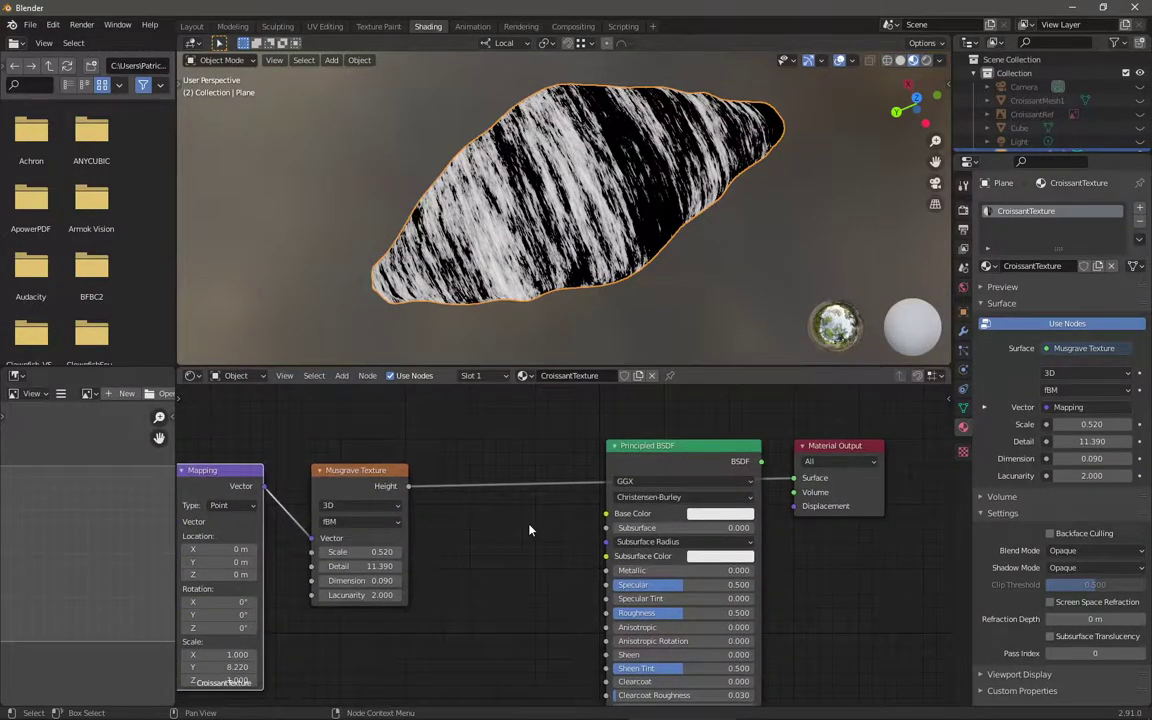
scroll(590, 524, "down", 2)
left_click_drag(731, 496, 598, 521)
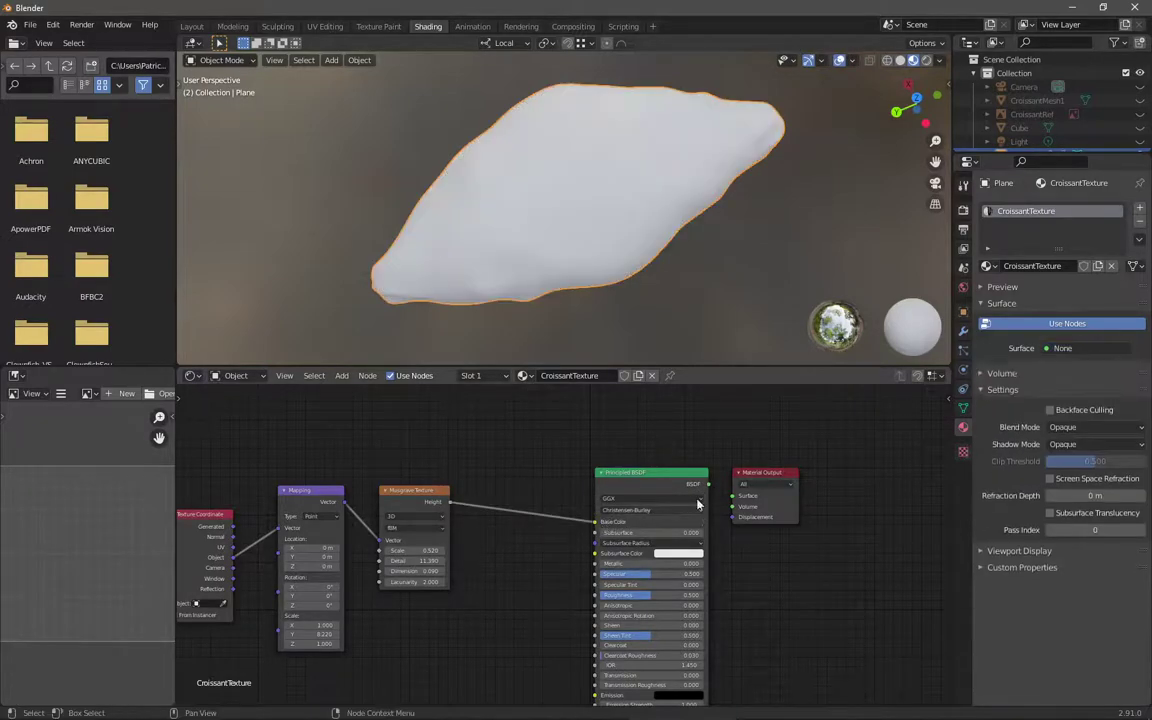
left_click_drag(701, 484, 735, 496)
middle_click_drag(682, 524, 768, 485)
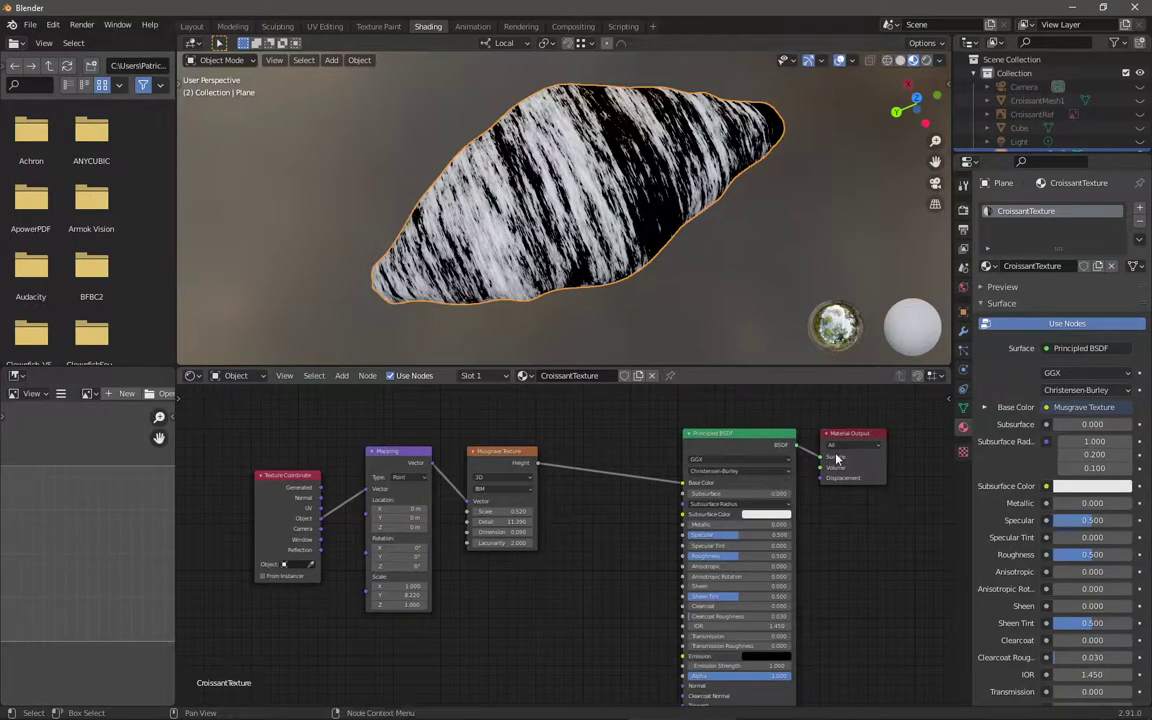
scroll(834, 460, "up", 4)
middle_click_drag(854, 464, 518, 571)
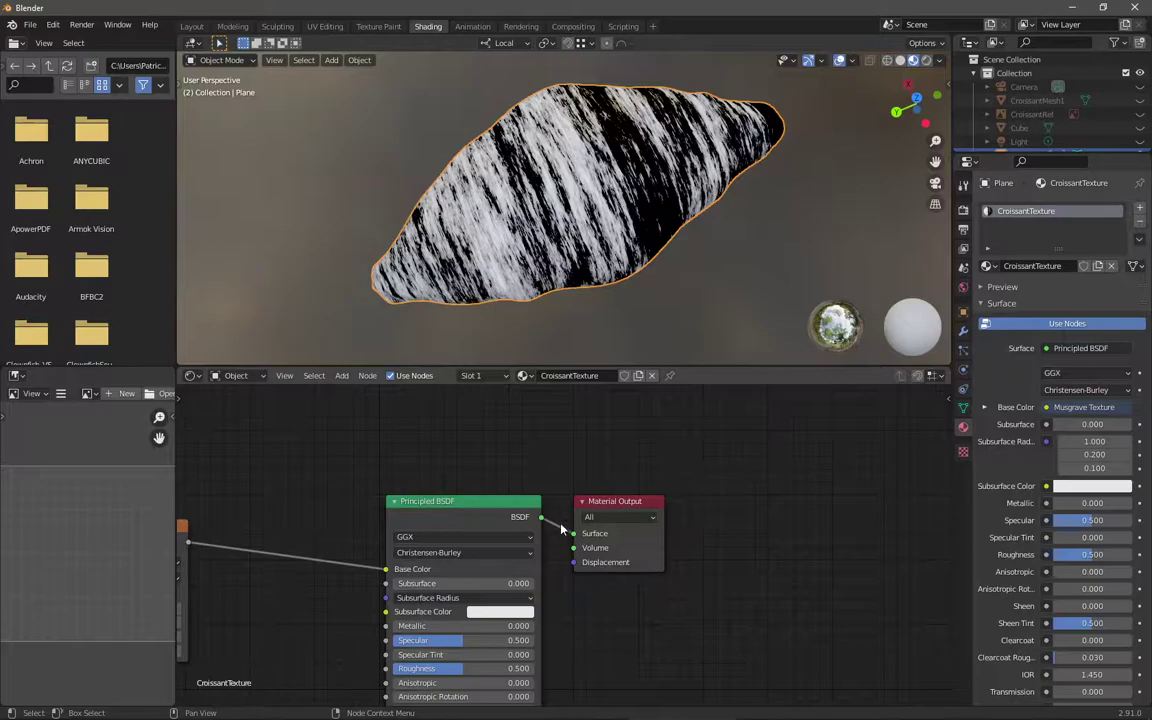
scroll(566, 522, "up", 1)
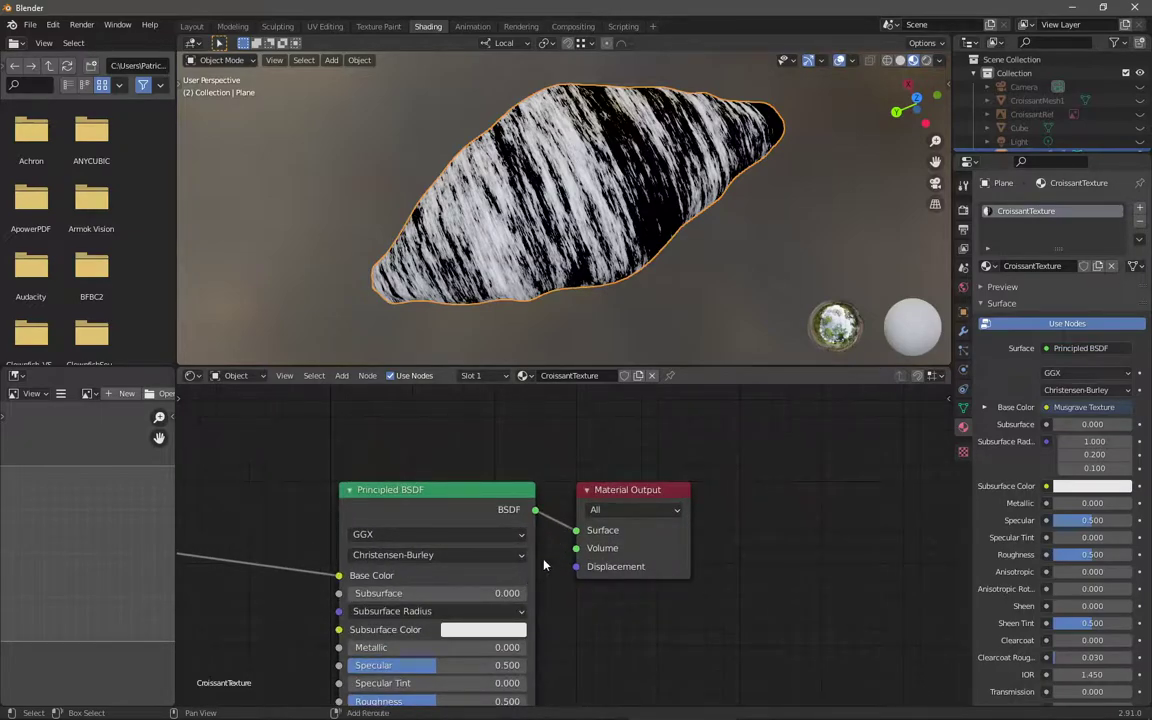
middle_click_drag(566, 542, 632, 524)
scroll(594, 600, "up", 2)
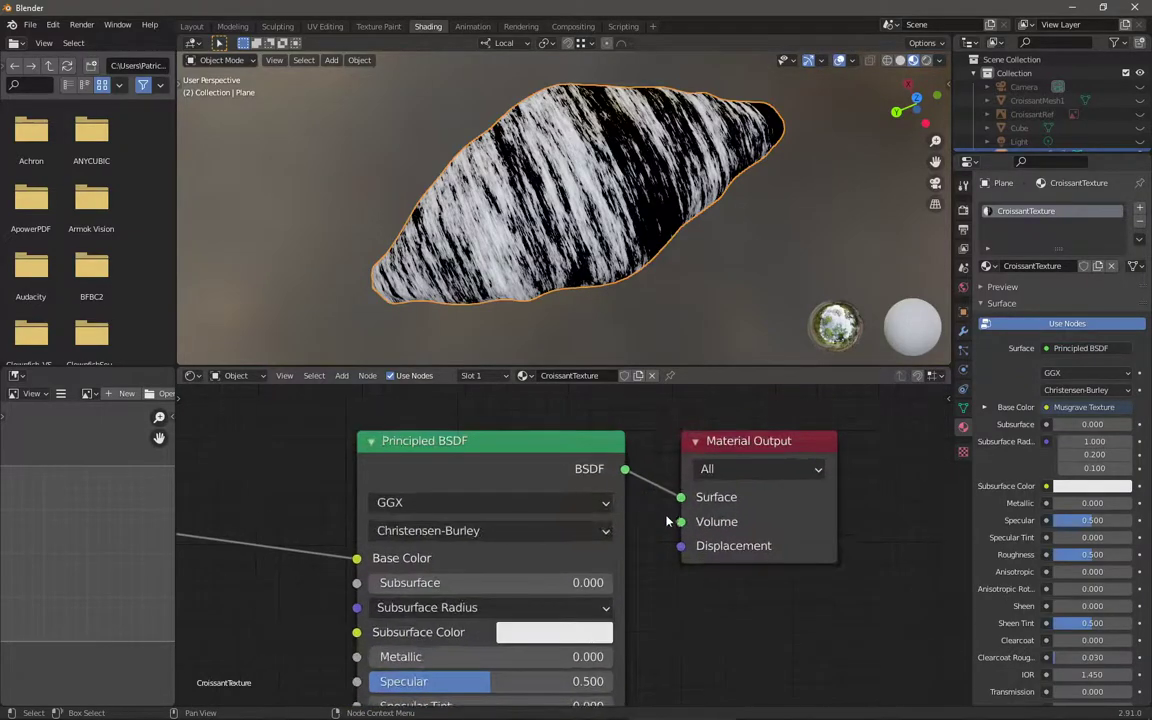
scroll(626, 560, "down", 4)
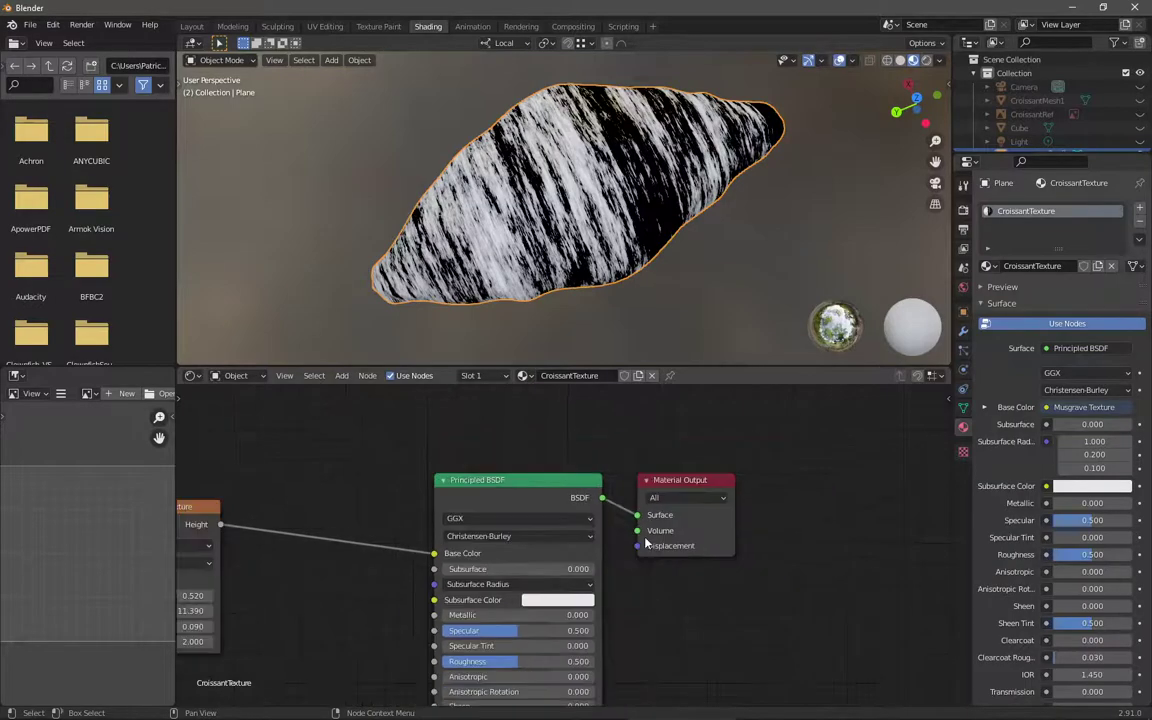
Step: Insert a ColorRamp node between the Musgrave Texture's Height output and the Principled BSDF's Base Color
scroll(590, 575, "up", 3)
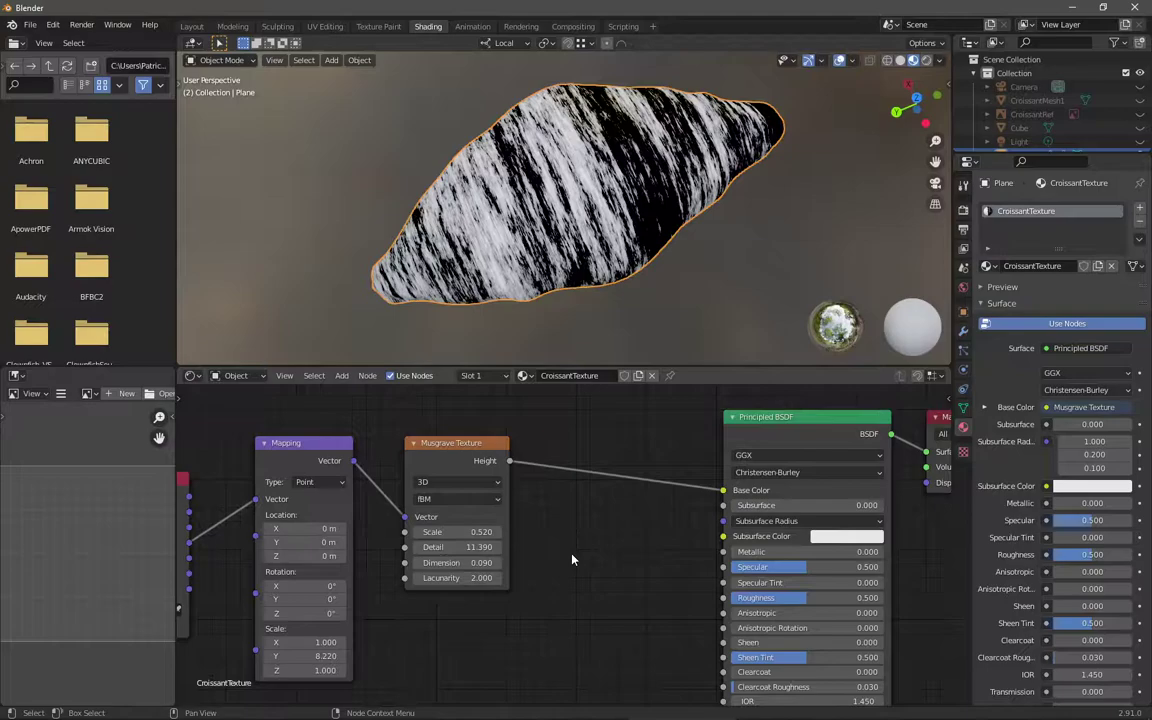
key("shift+a")
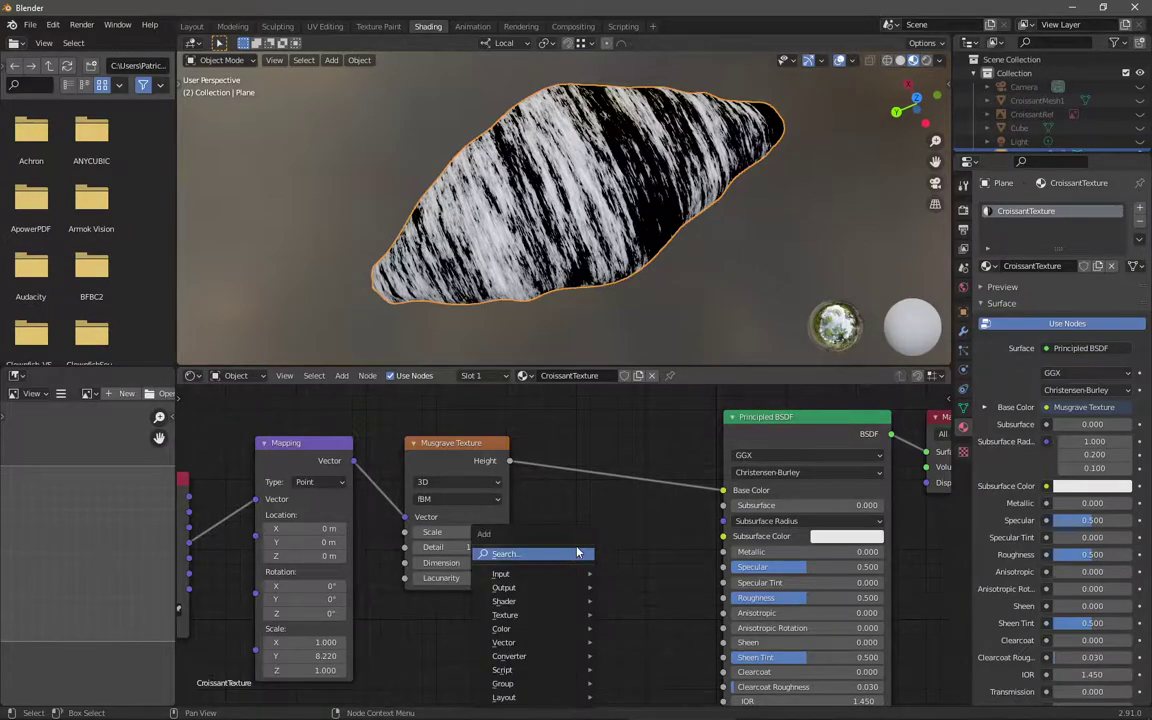
left_click(573, 556)
type("color")
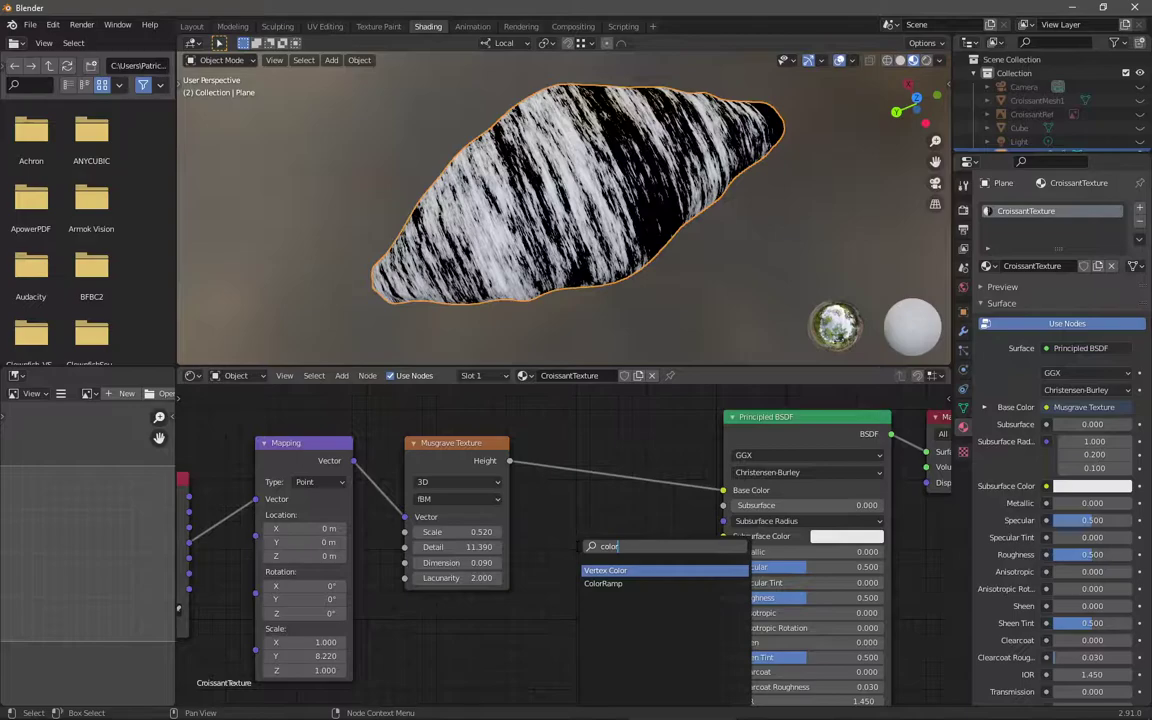
key("Down")
key("Return")
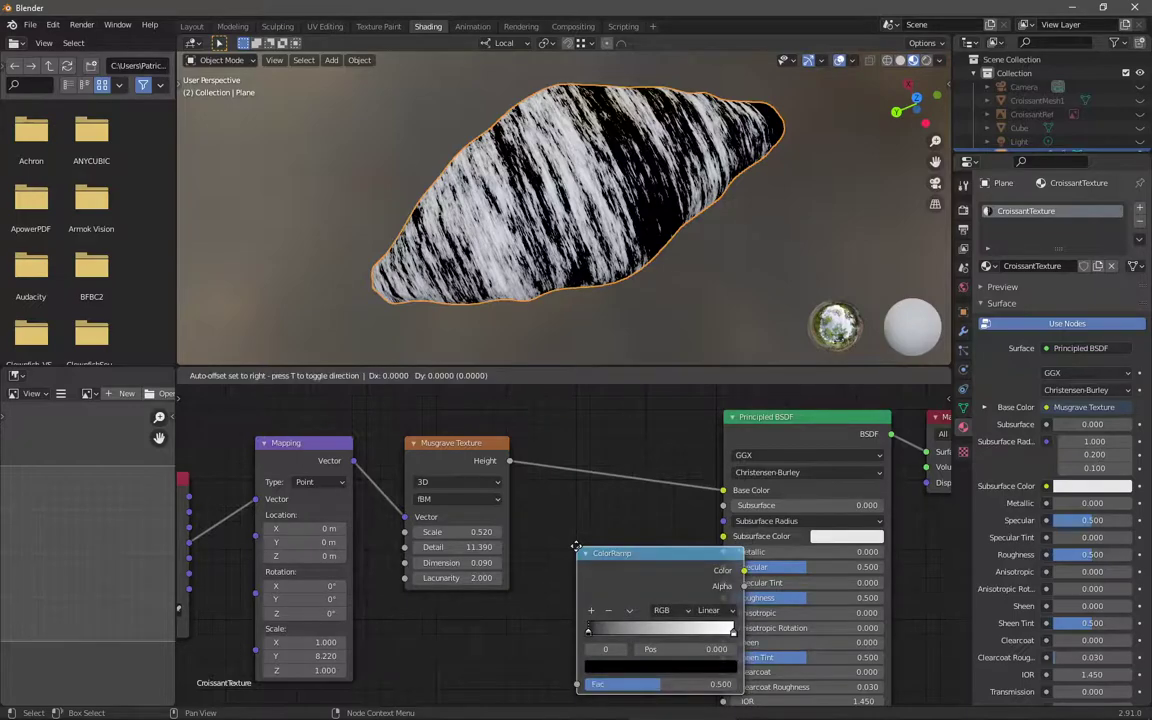
left_click(566, 430)
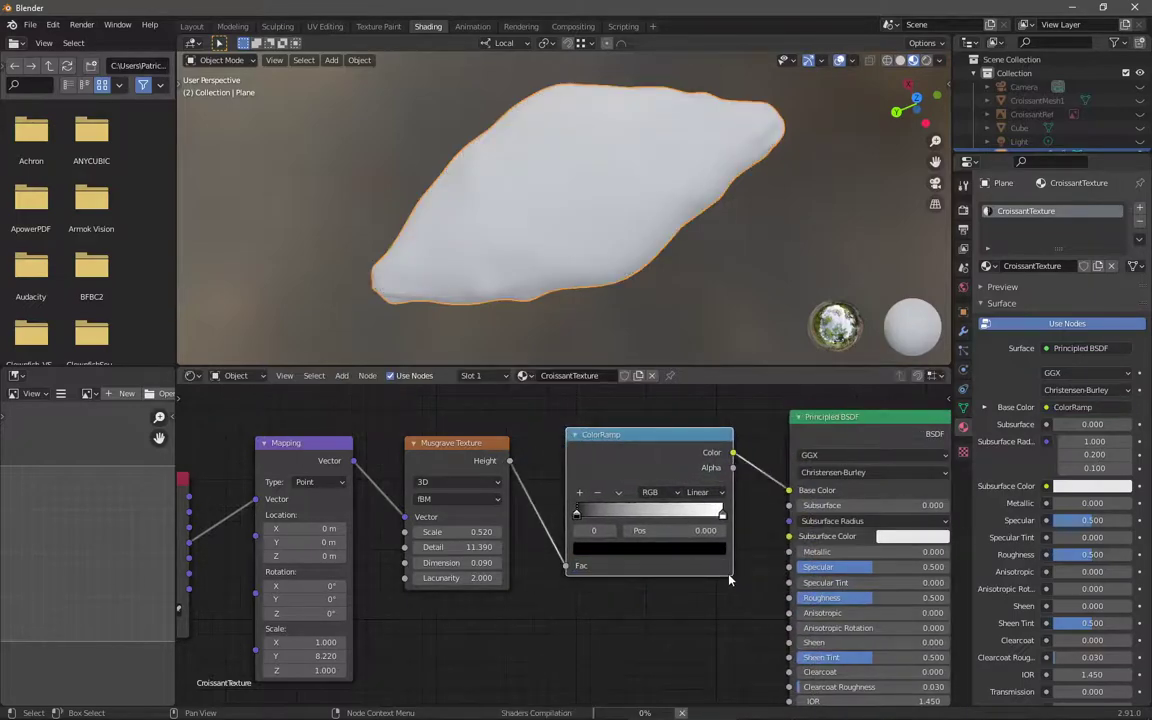
middle_click_drag(622, 474, 605, 482)
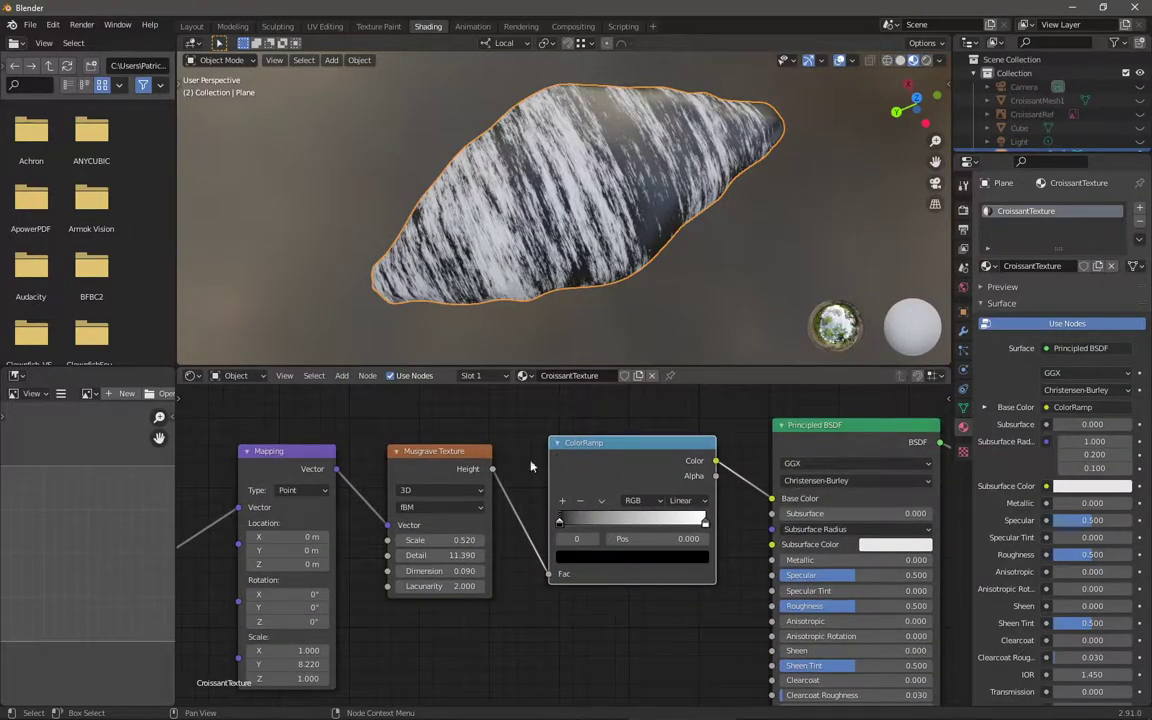
Step: Change the ColorRamp's black stop to a reddish brown
middle_click_drag(531, 466, 457, 444)
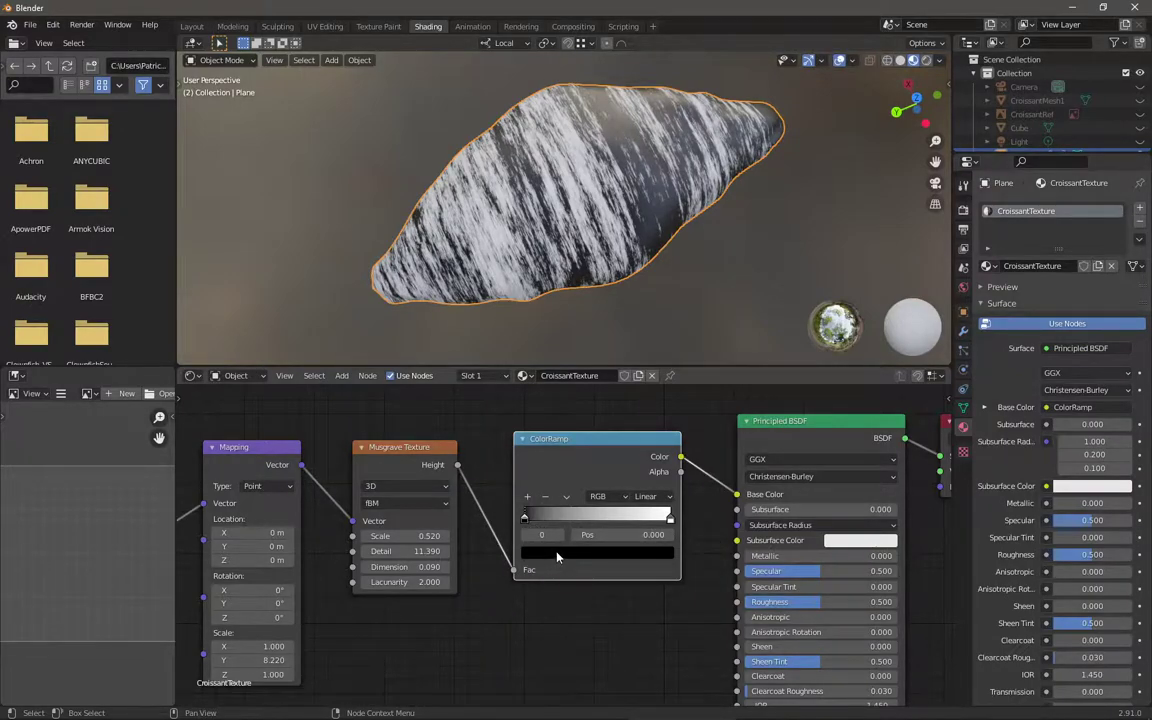
left_click(597, 552)
left_click_drag(638, 411, 641, 392)
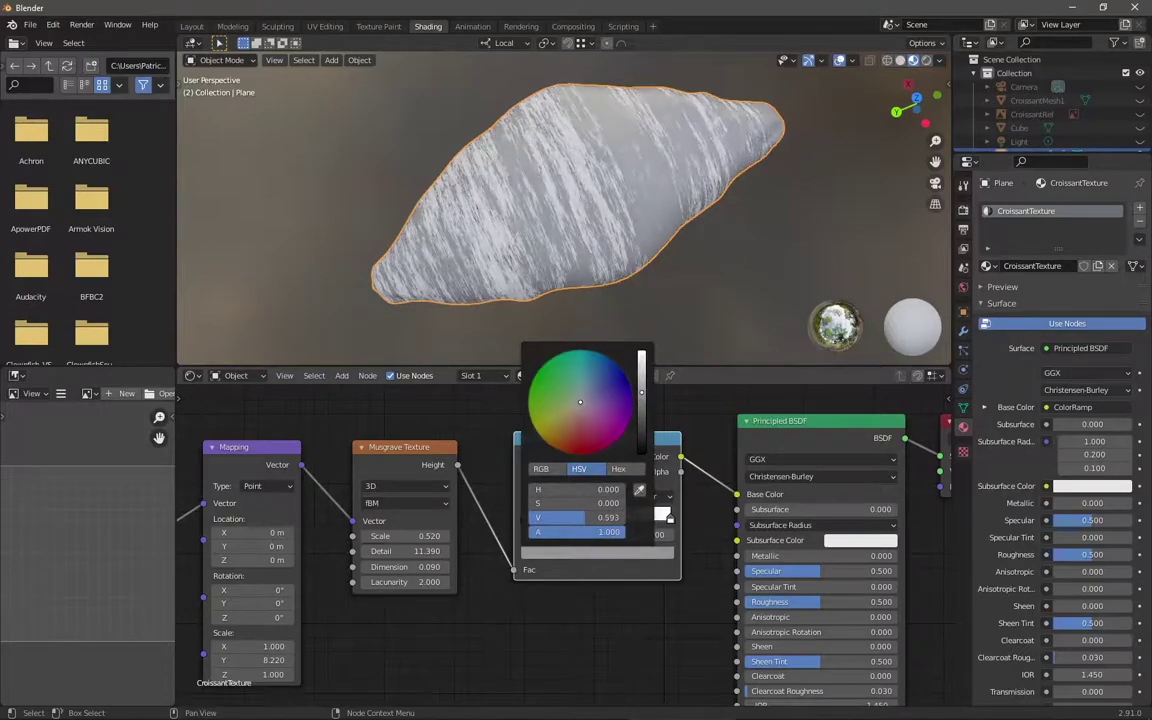
left_click(591, 455)
left_click_drag(577, 453, 561, 453)
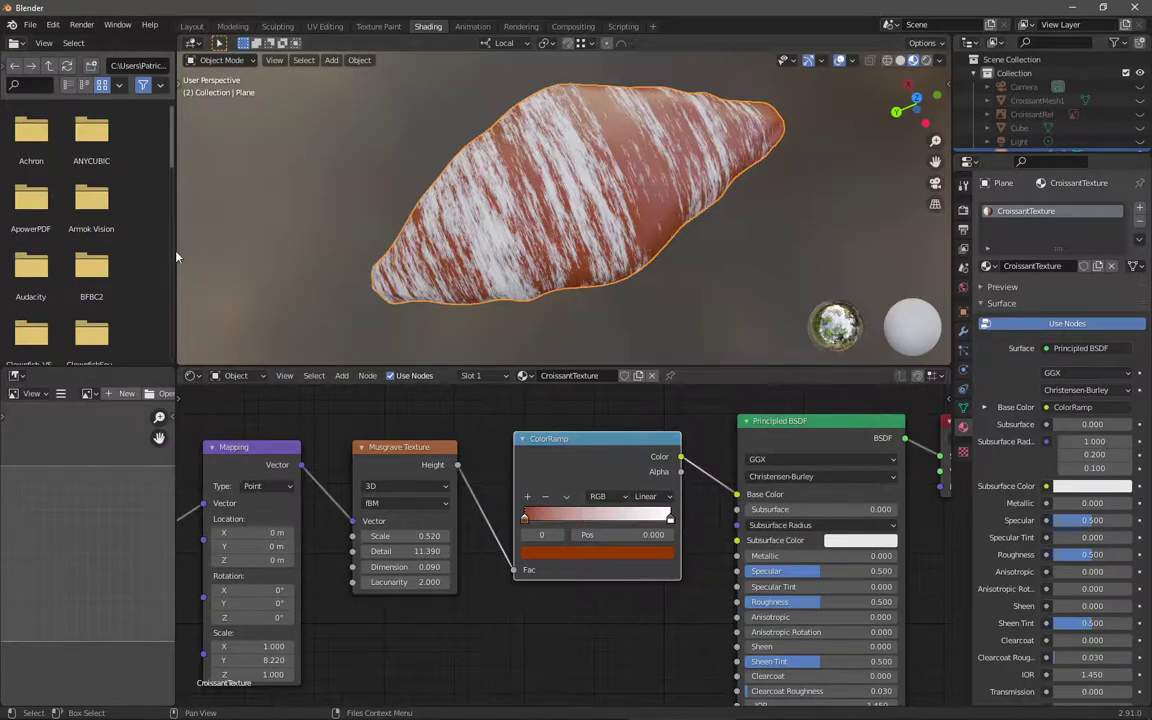
Step: Widen the image editor area and display Croissant.jpg in it, framed on the large croissant as colour reference
left_click_drag(178, 256, 258, 256)
left_click(30, 393)
left_click(88, 393)
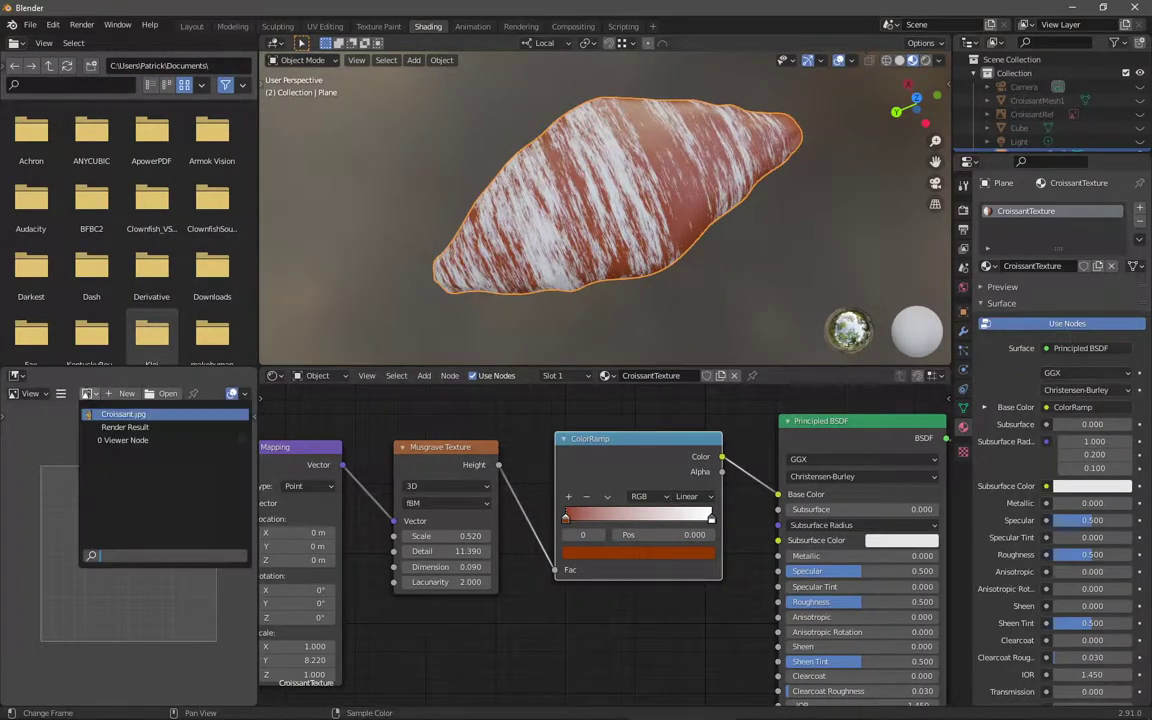
left_click(123, 413)
scroll(185, 581, "up", 5)
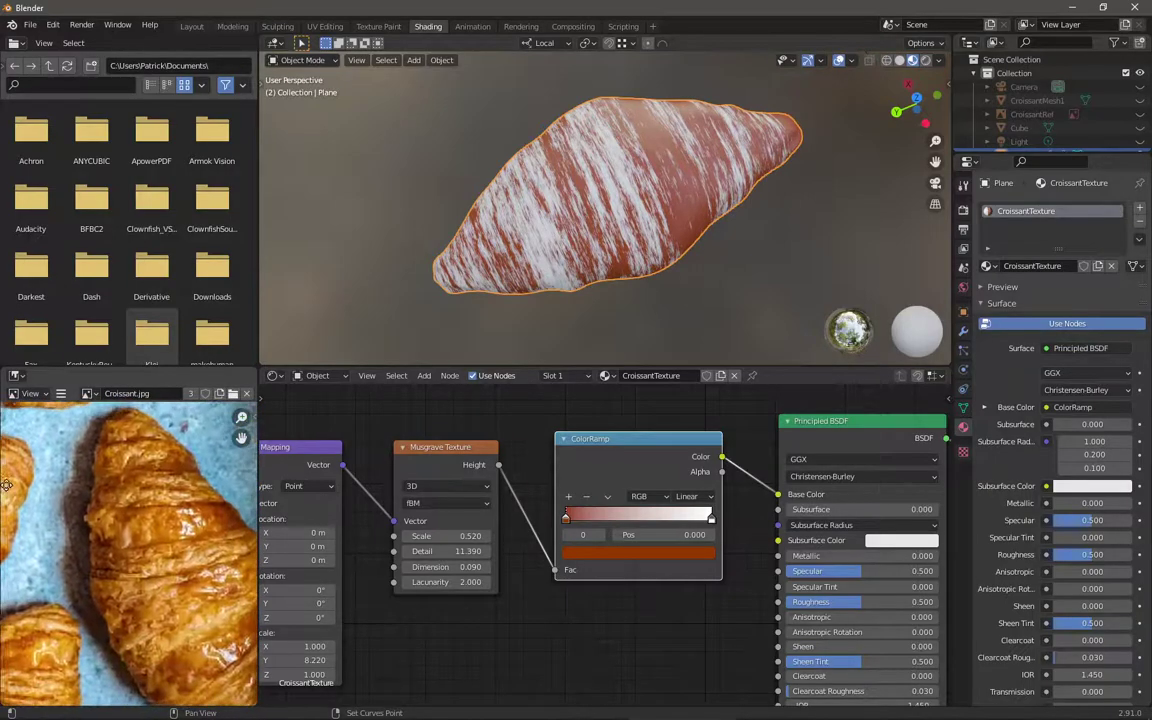
middle_click_drag(185, 581, 100, 520)
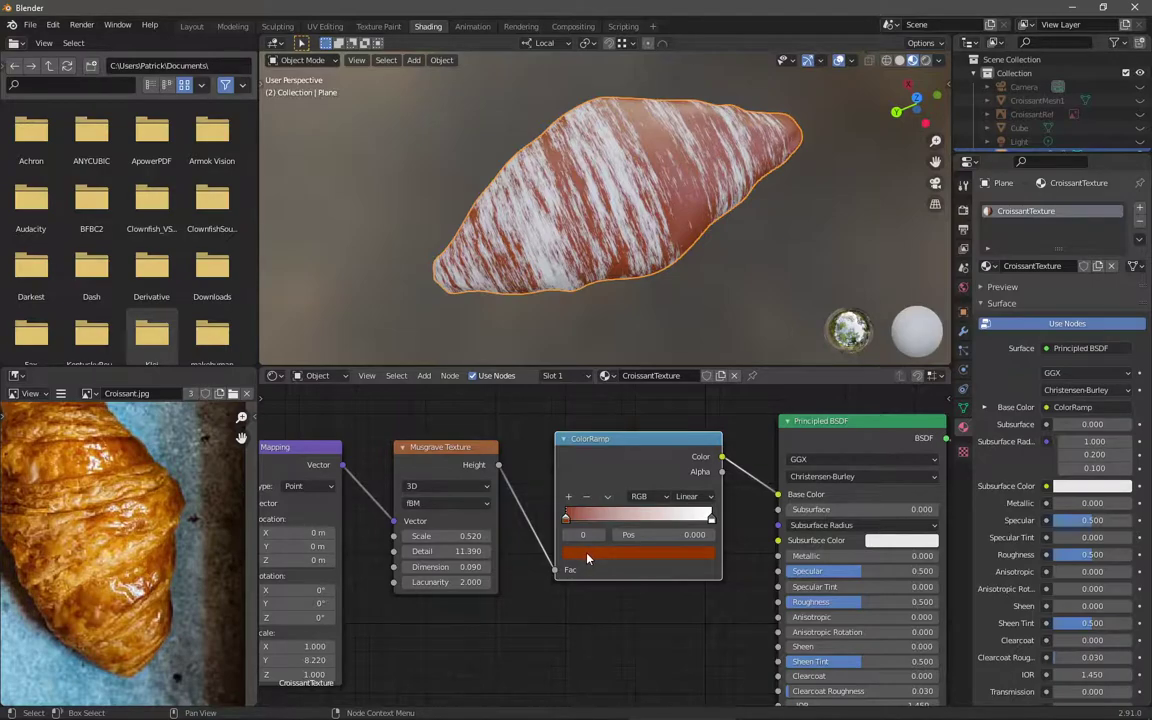
Step: Sample a dark brown from the croissant photo for the ColorRamp's first stop and a pale highlight for its last stop
key("e")
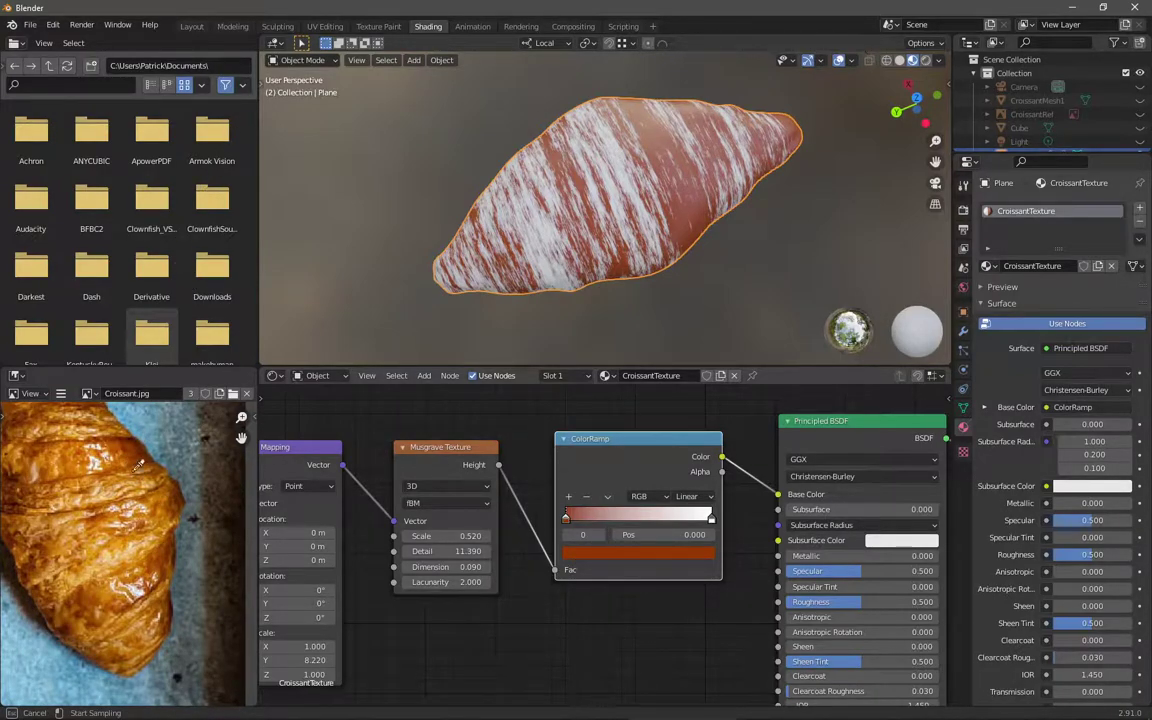
left_click(135, 438)
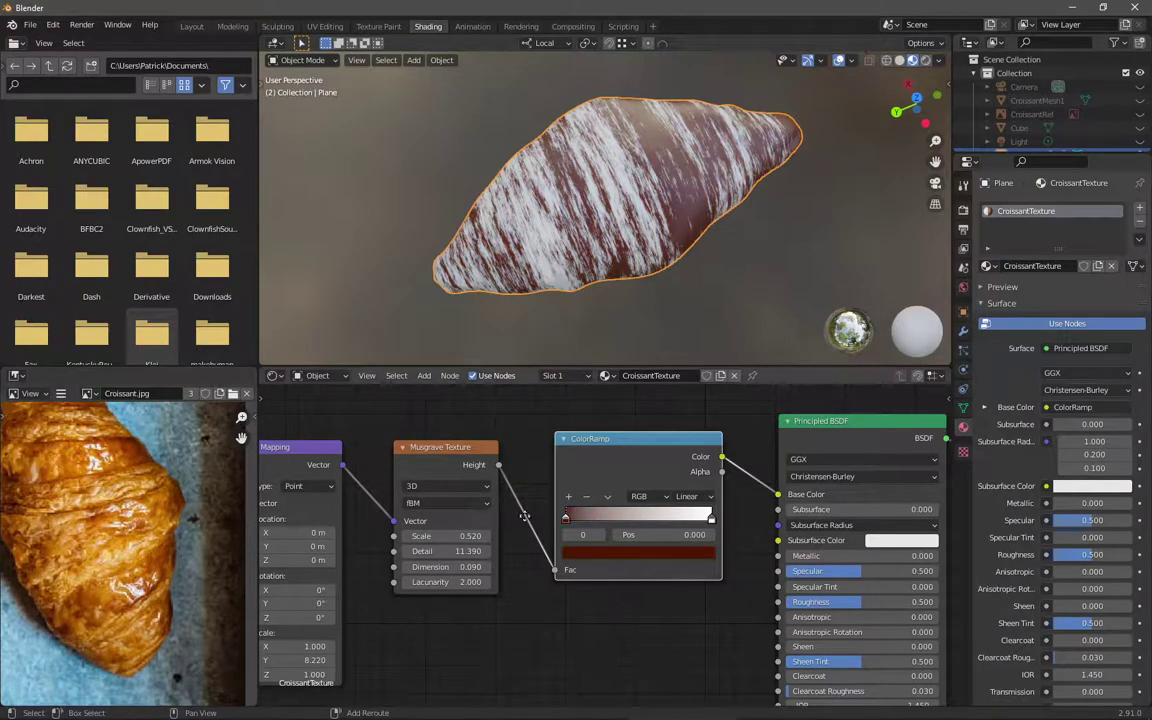
middle_click_drag(525, 519, 594, 508)
left_click(781, 509)
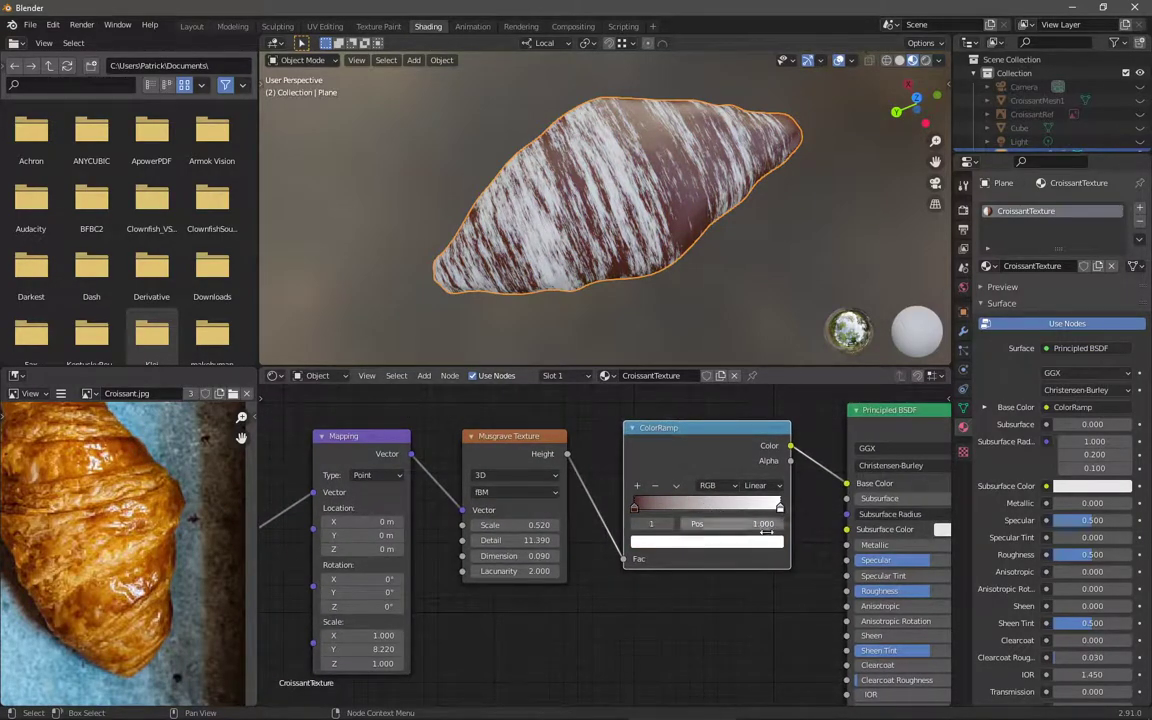
key("e")
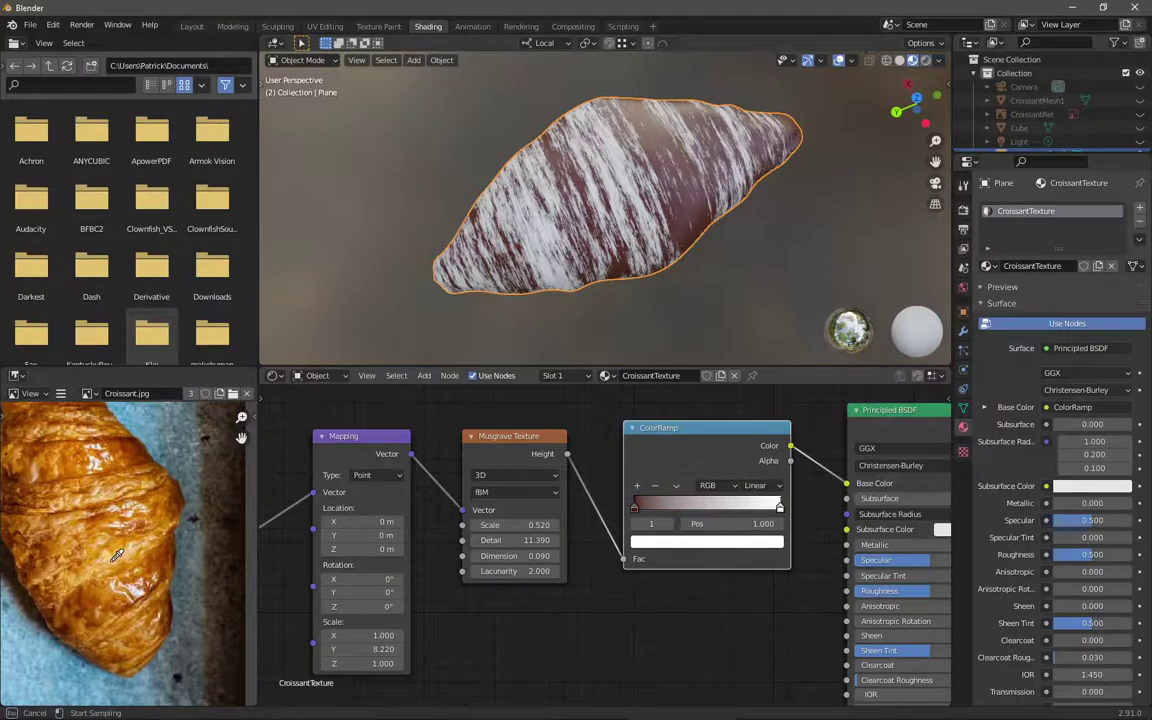
left_click(121, 514)
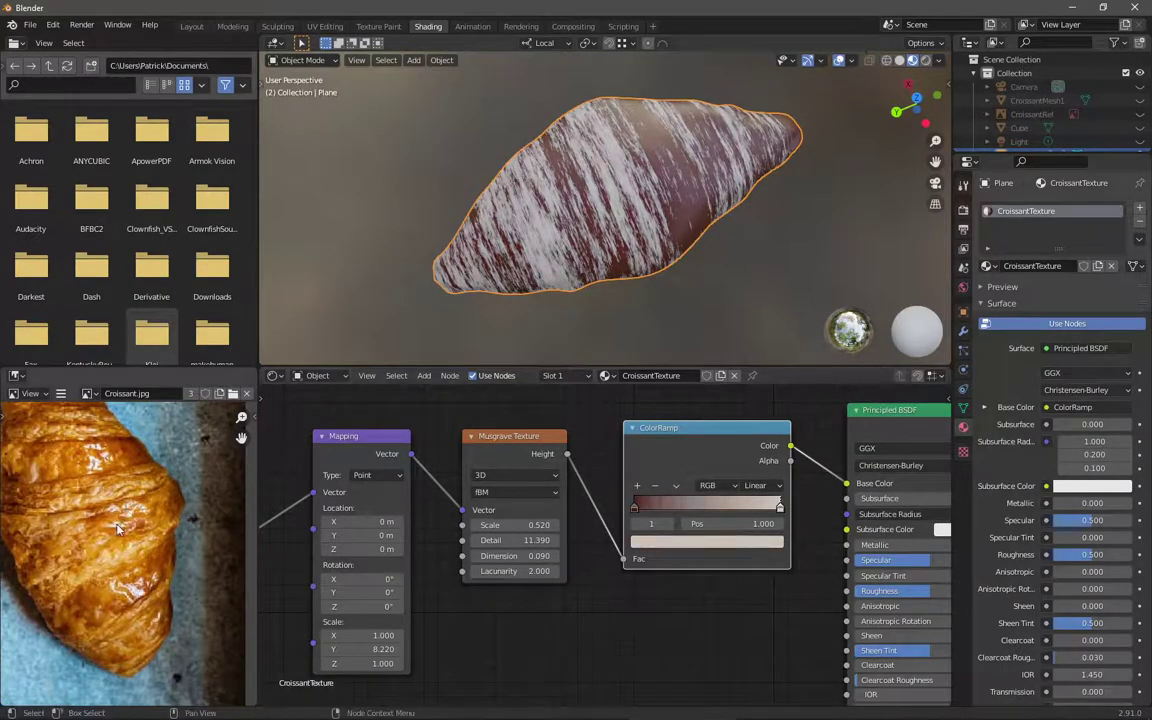
Step: Add three stops between the ColorRamp's ends, spaced at about 0.25, 0.5 and 0.745
middle_click_drag(703, 502, 750, 507)
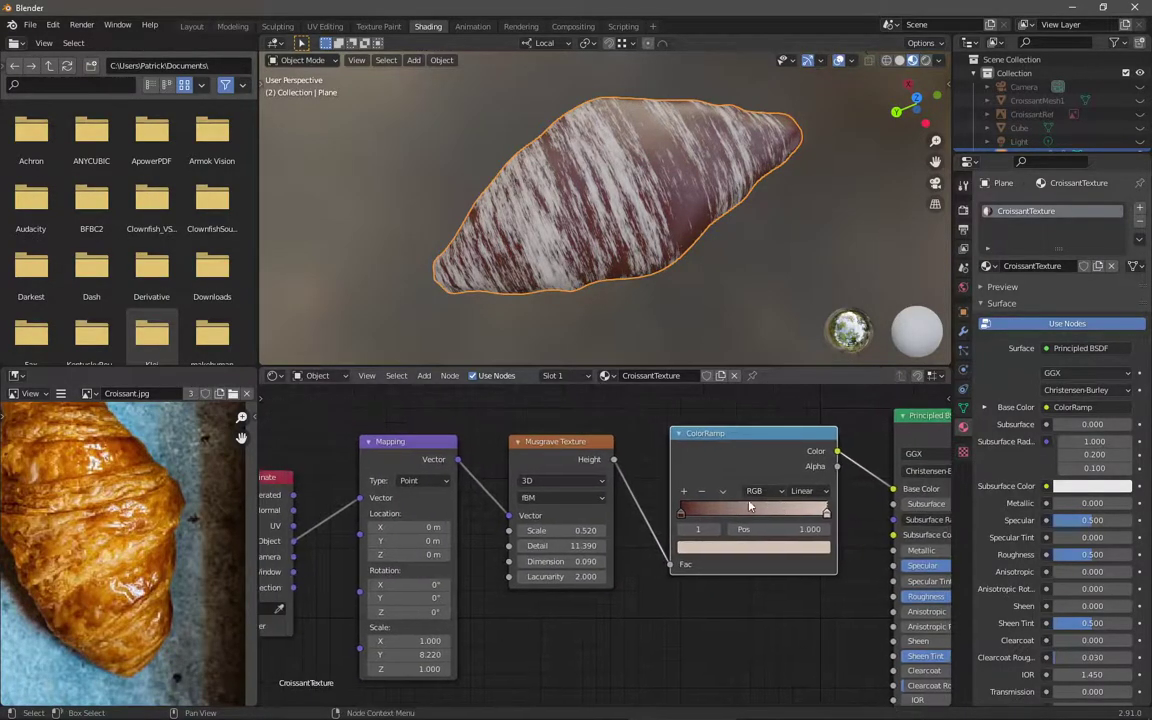
left_click(686, 493)
left_click(686, 494)
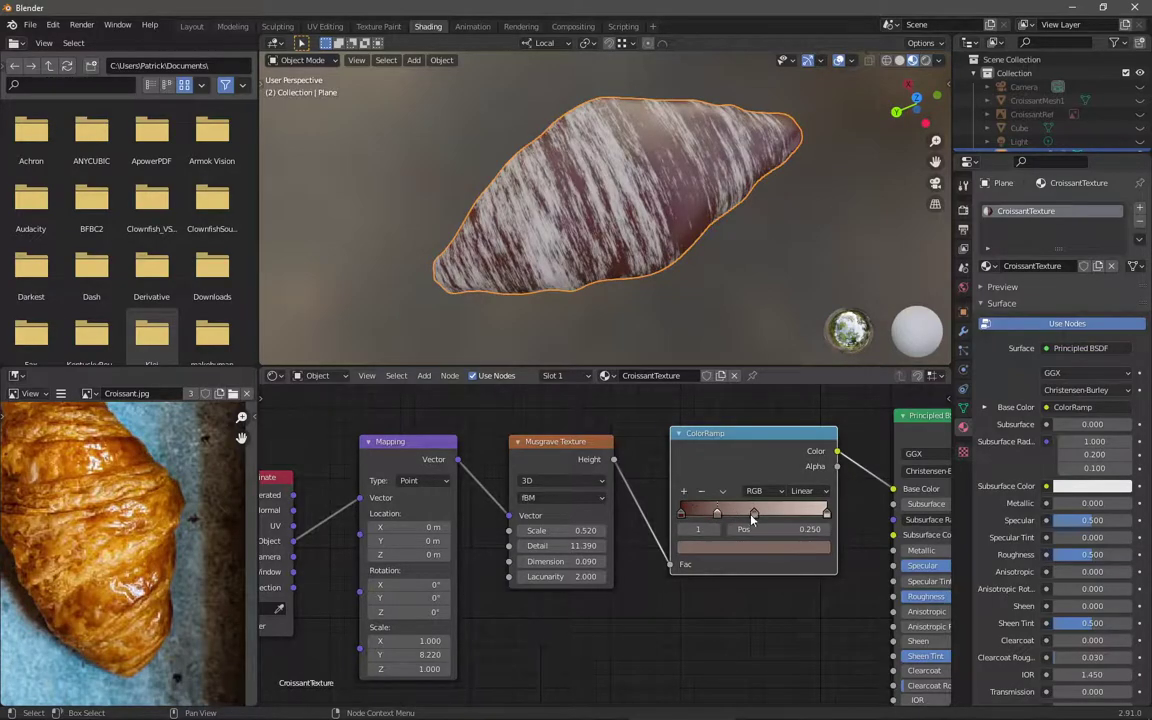
mouse_move(755, 514)
left_mouse_down()
mouse_move(782, 514)
mouse_move(708, 517)
left_mouse_up()
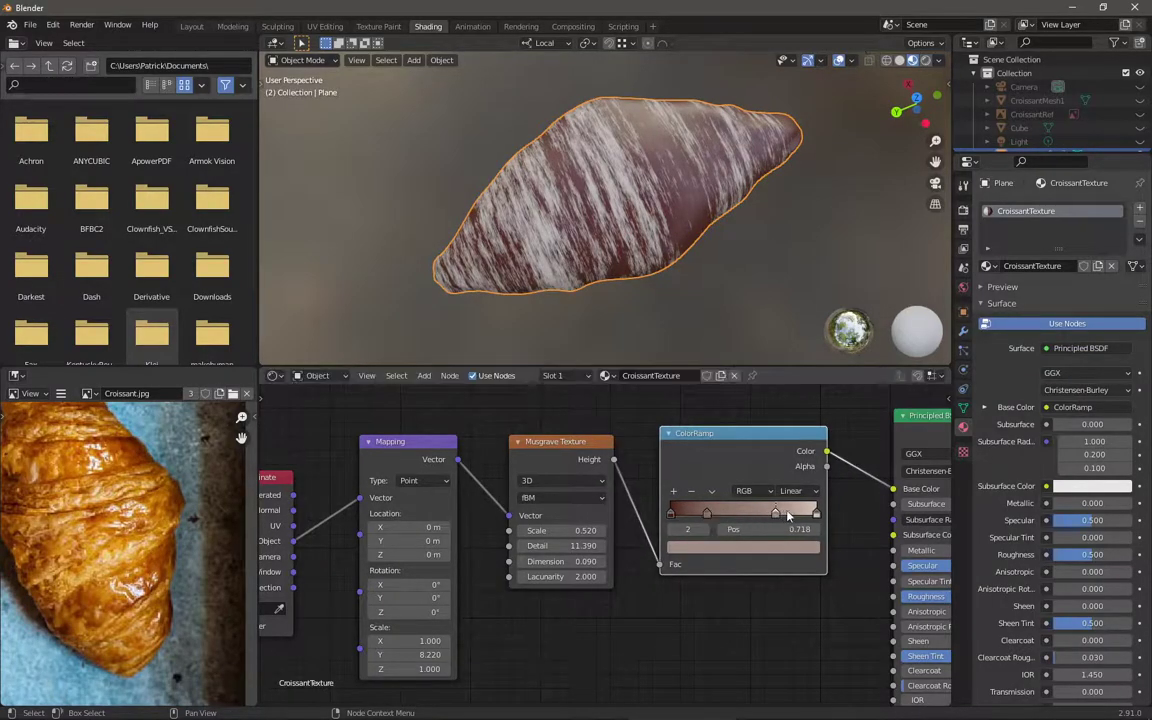
left_click_drag(780, 514, 783, 514)
left_click(675, 492)
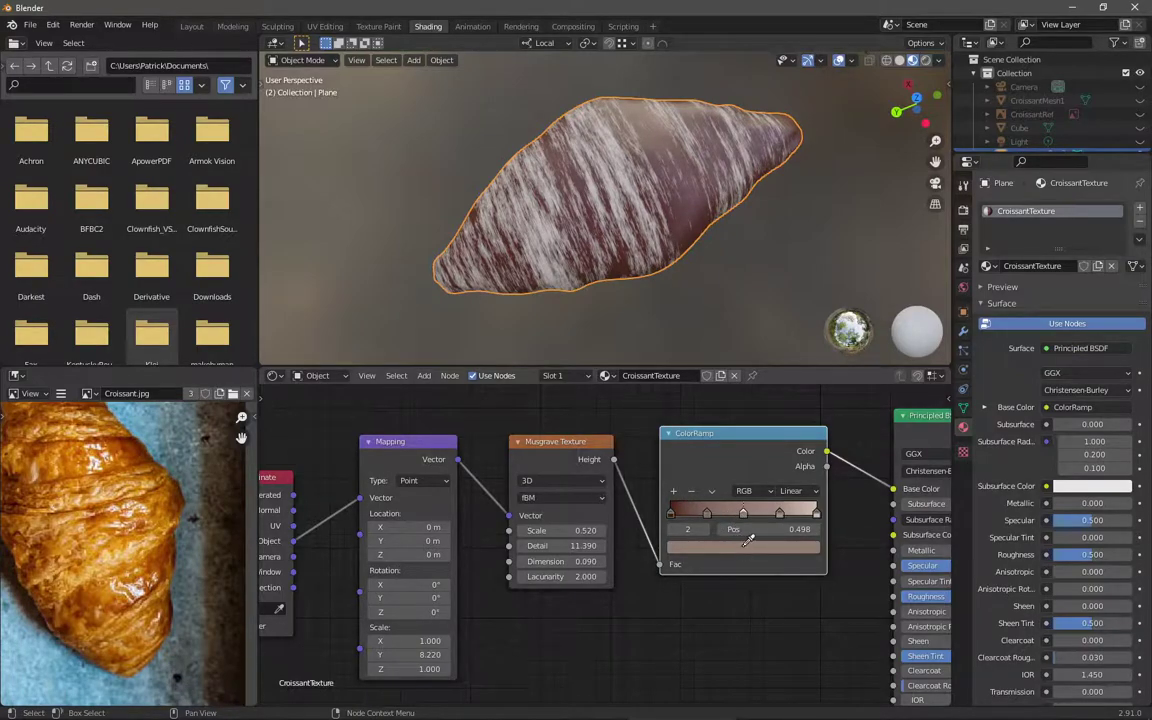
Step: Colour the three middle ColorRamp stops from the croissant photo: orange for the centre, darker orange-brown at 0.25 and light tan at 0.745
key("e")
left_click(68, 424)
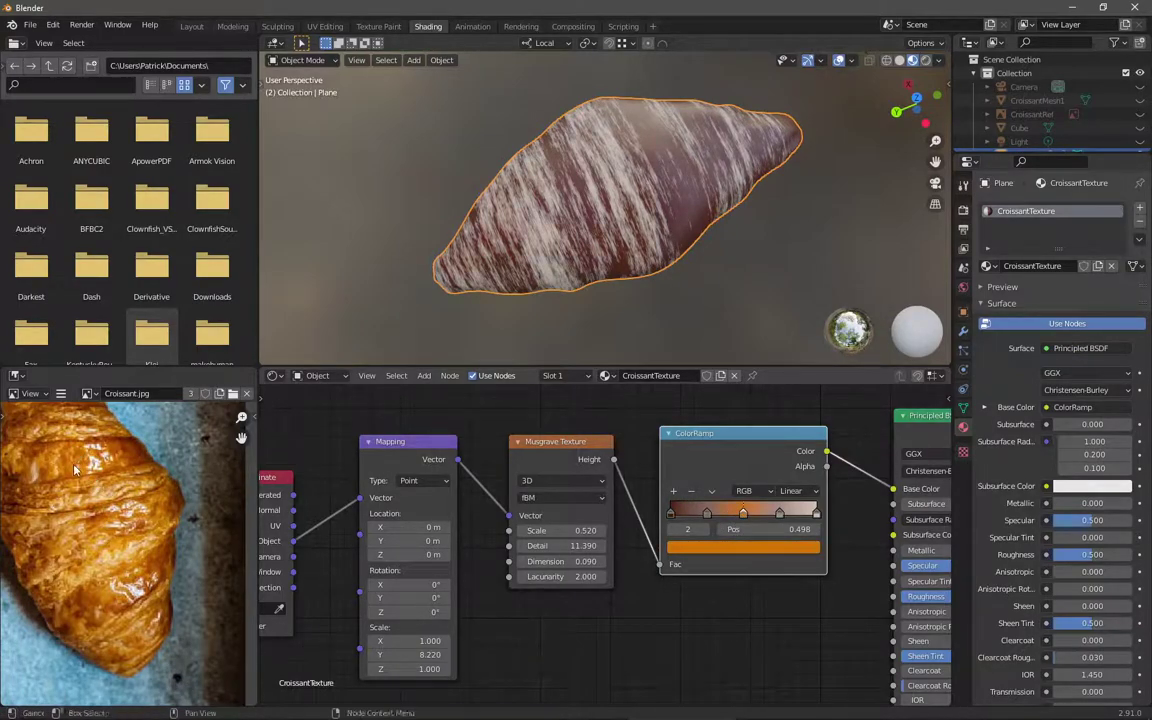
left_click(707, 513)
key("e")
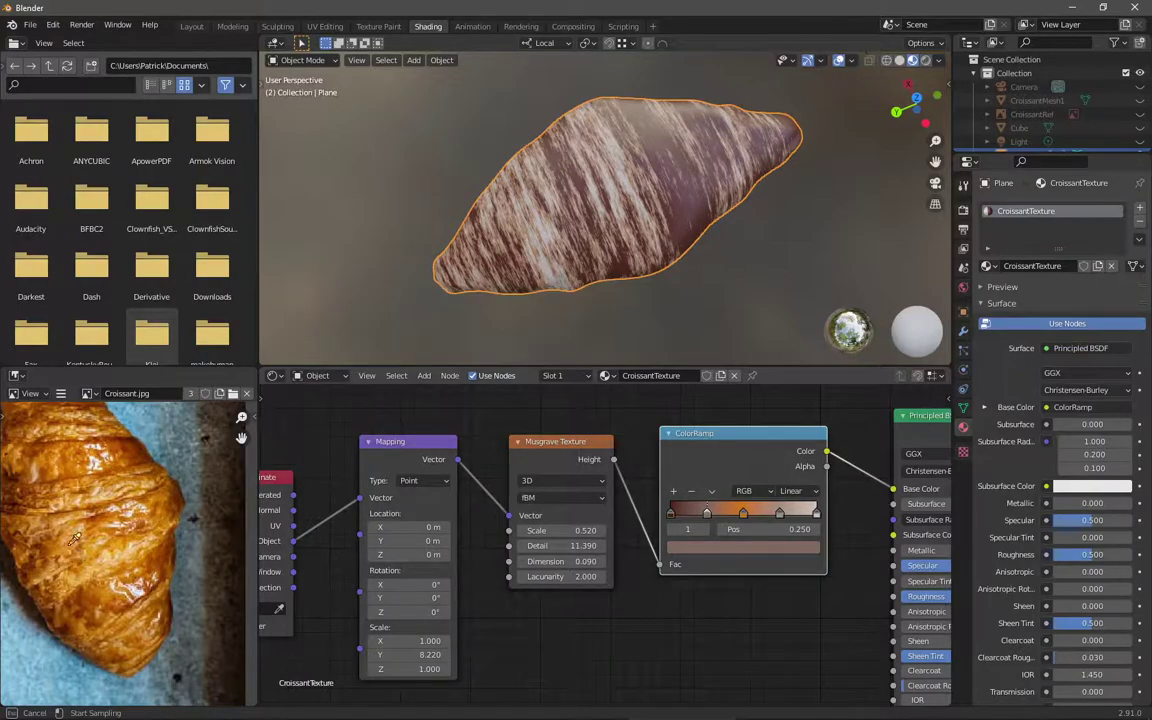
left_click(118, 444)
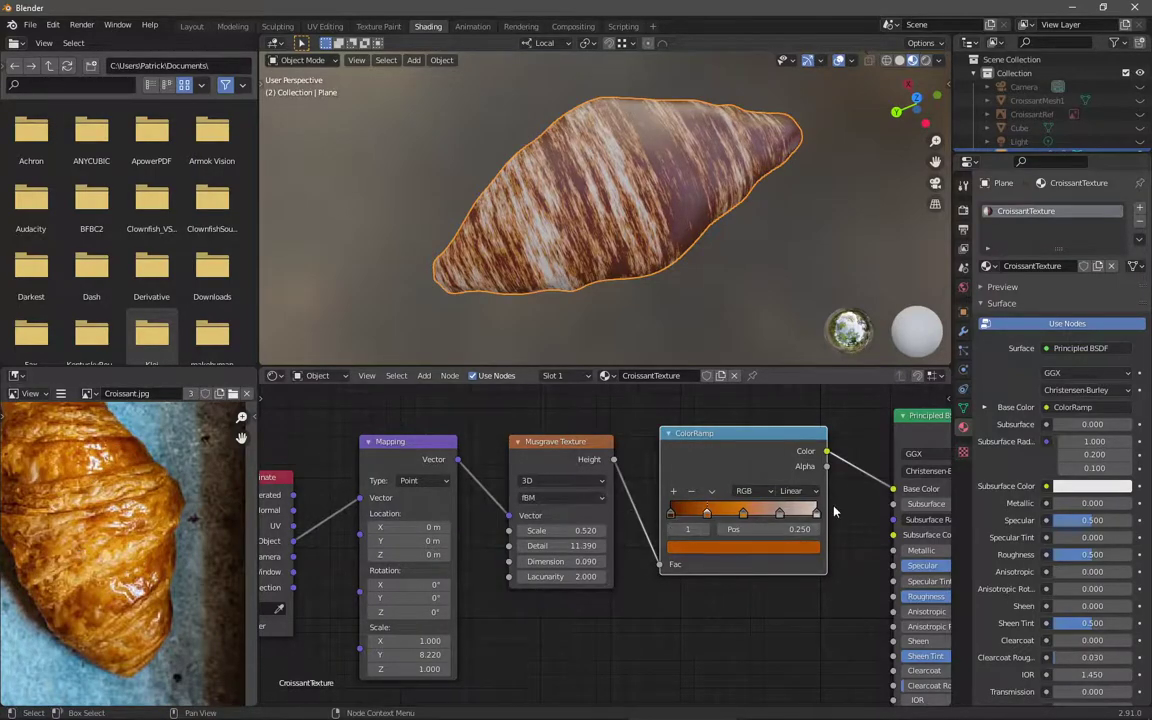
left_click(780, 514)
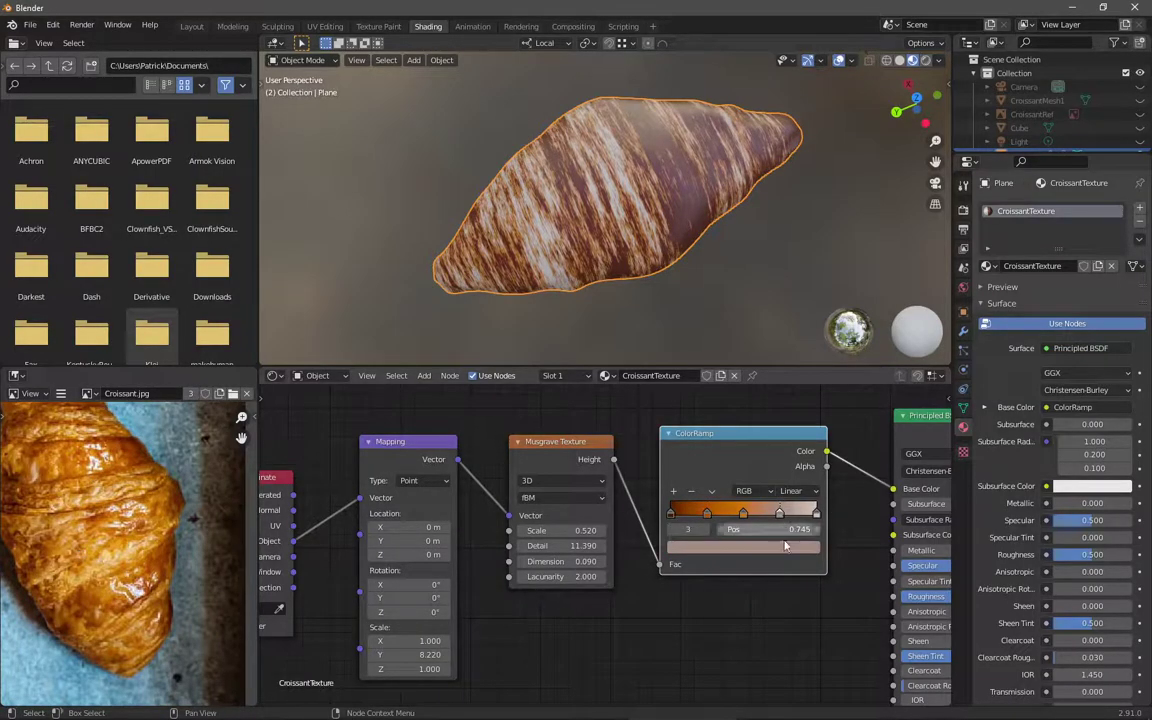
left_click(62, 516)
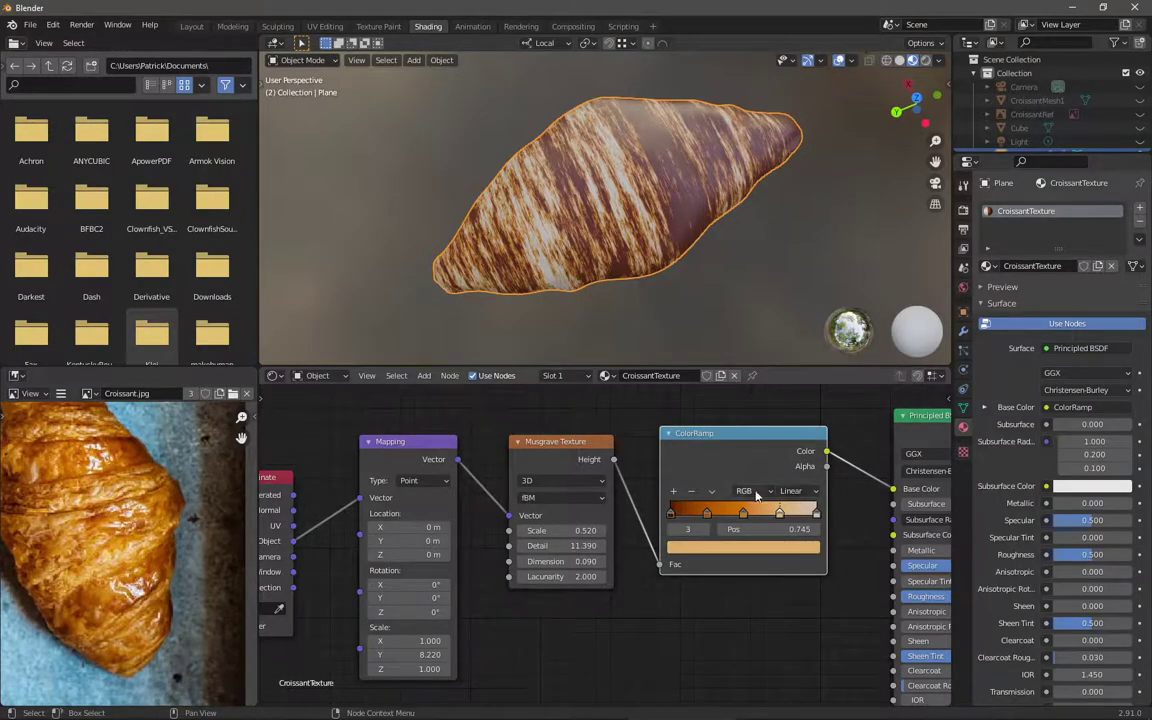
Step: Delete the ColorRamp's pale end stop and spread the remaining stops across the gradient, placing the second at 0.336
middle_click_drag(728, 493, 746, 492)
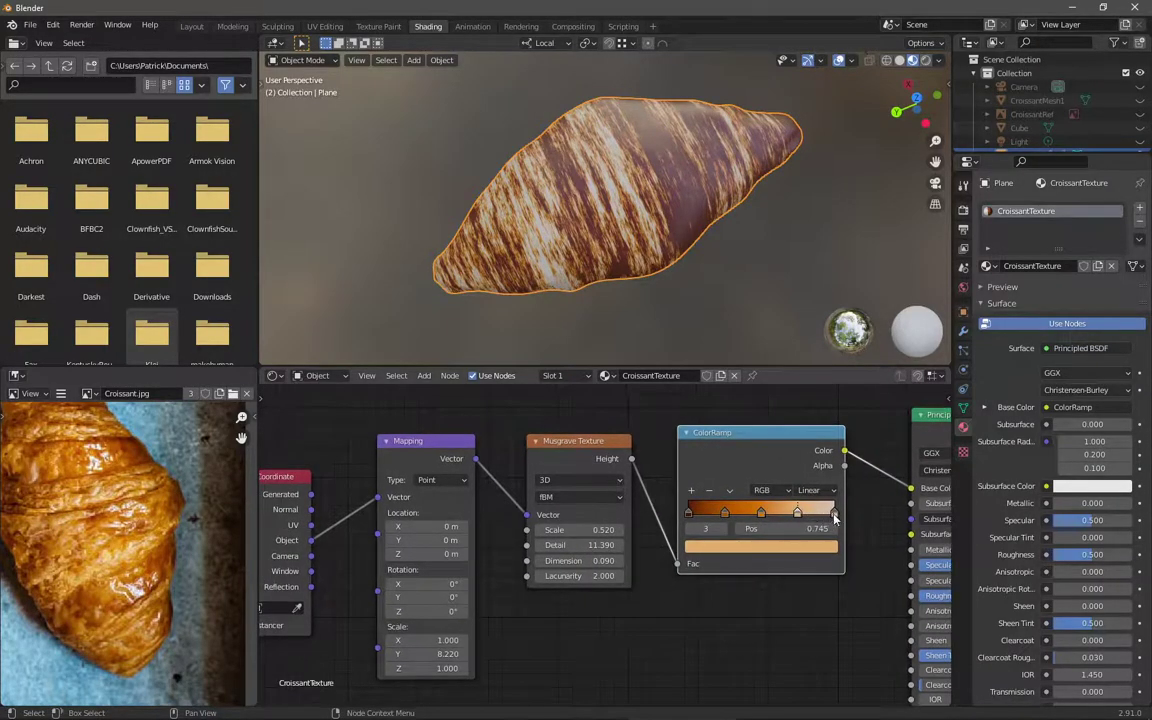
left_click(834, 513)
left_click(712, 491)
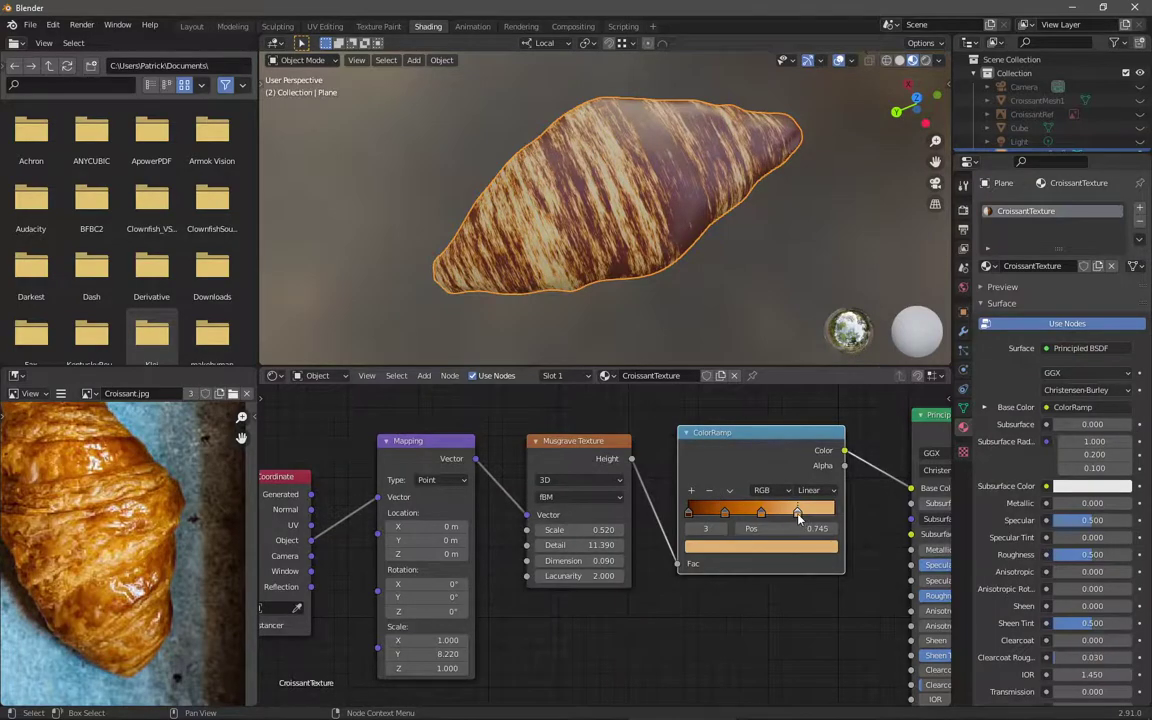
left_click_drag(798, 515, 768, 522)
left_click(768, 517)
left_click(731, 517)
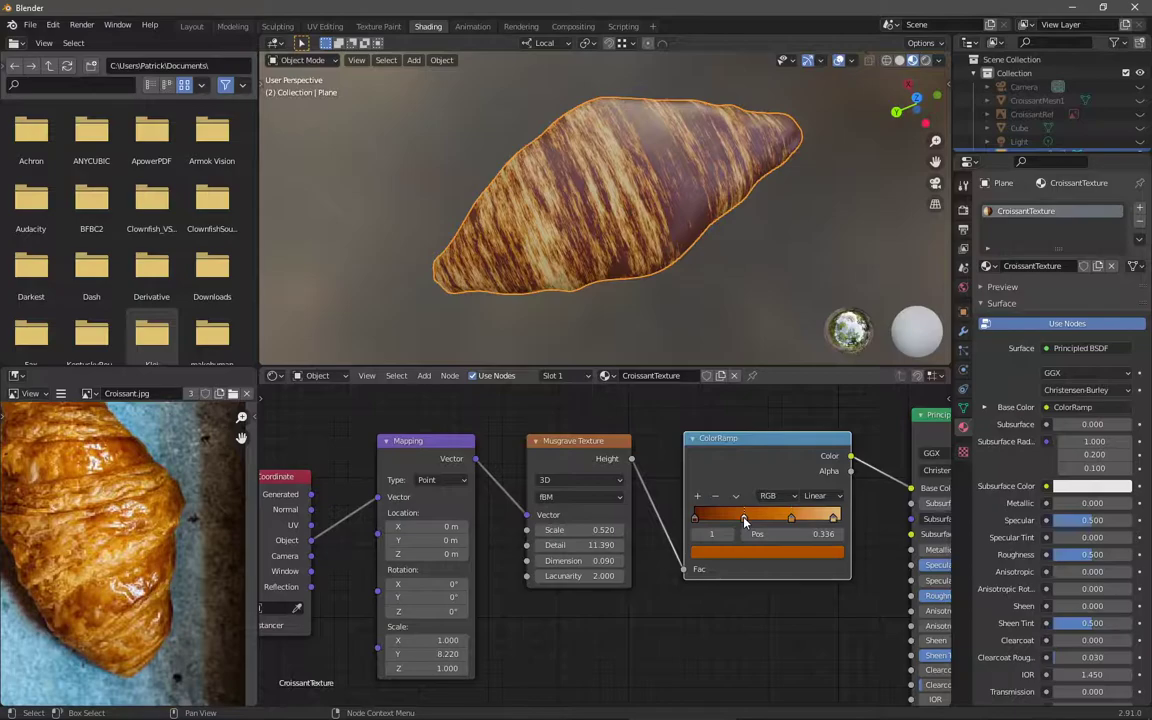
Step: Darken the ColorRamp's second stop to a deeper orange-brown and move it to position 0.236
left_click(770, 551)
left_click_drag(813, 383, 812, 397)
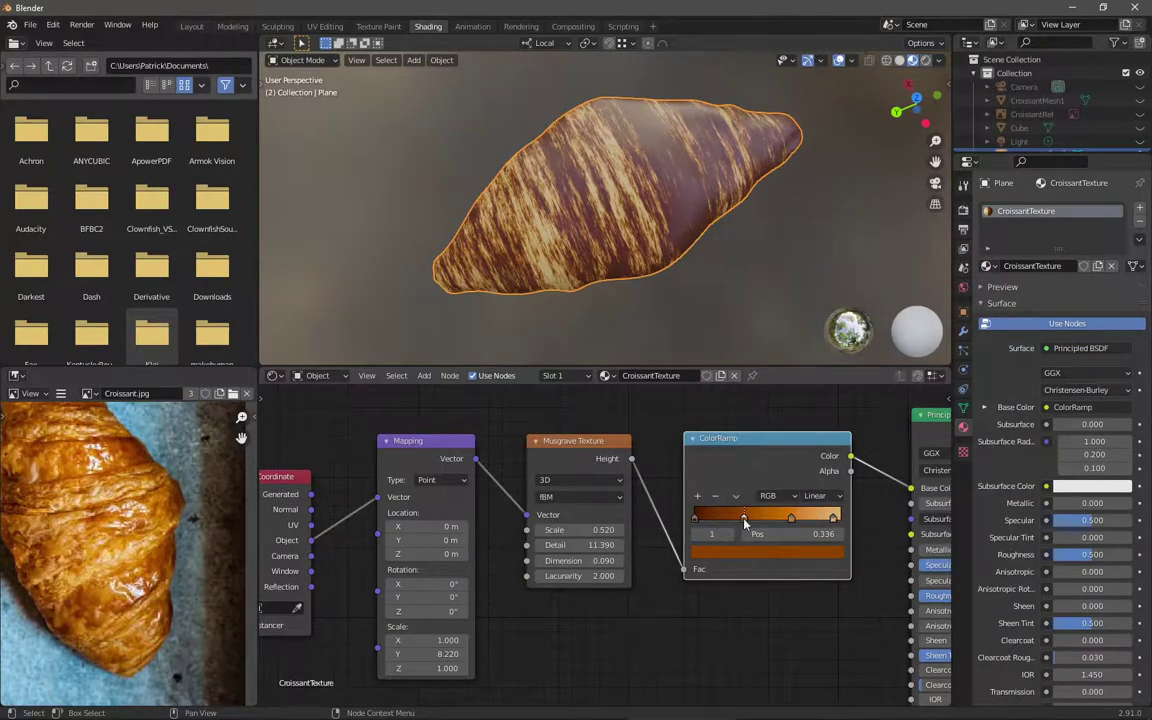
mouse_move(744, 524)
left_mouse_down()
mouse_move(693, 531)
mouse_move(743, 517)
left_mouse_up()
scroll(613, 431, "down", 3)
left_click_drag(566, 462, 351, 685)
scroll(538, 540, "up", 4)
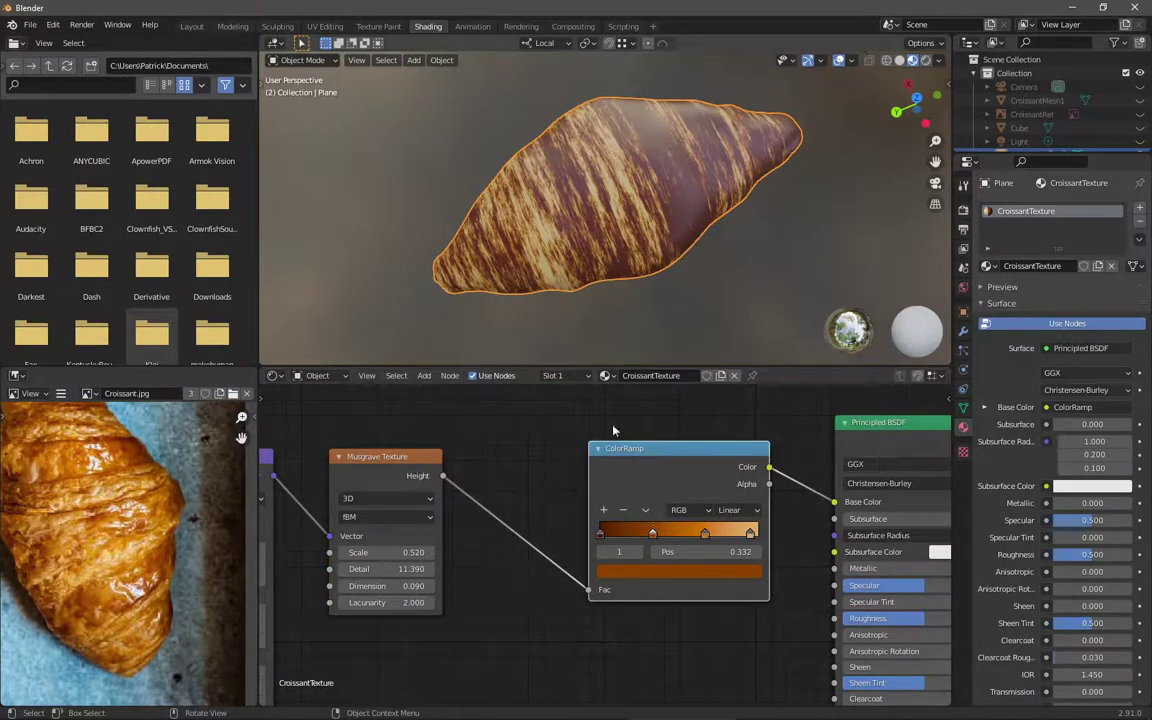
left_click_drag(620, 535, 601, 535)
scroll(600, 537, "up", 1)
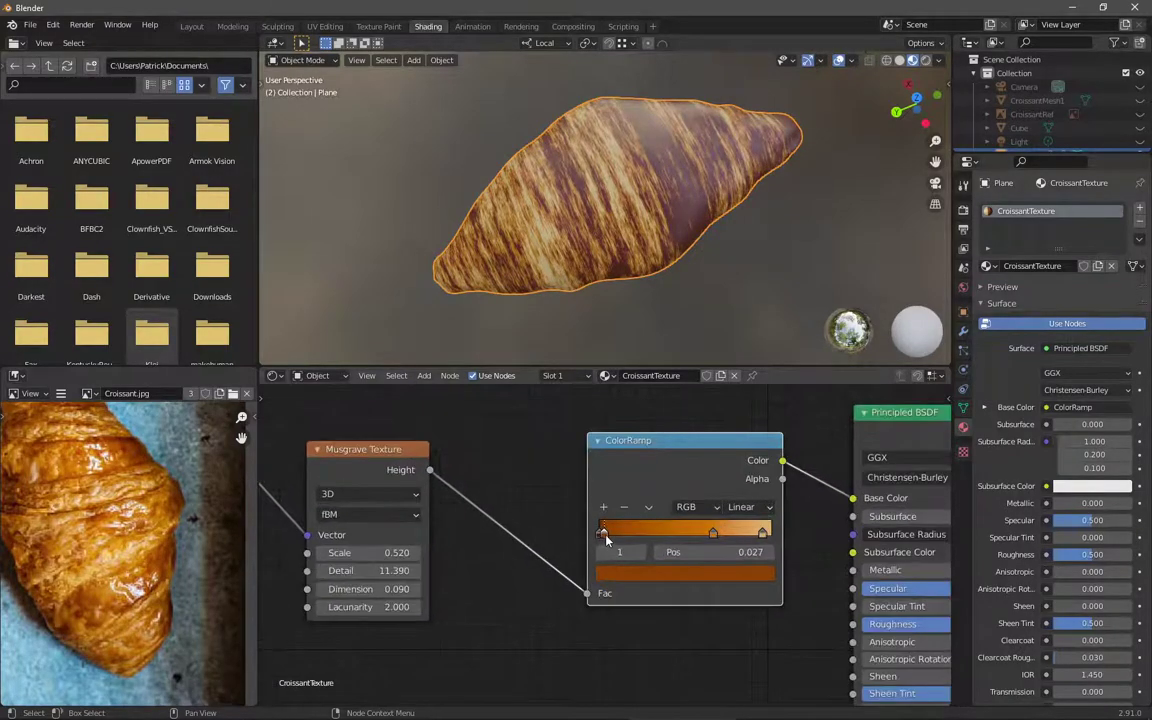
Step: Insert a Bright/Contrast node on the link between the Musgrave Texture and the ColorRamp
middle_click_drag(455, 537, 550, 536)
key("shift+a")
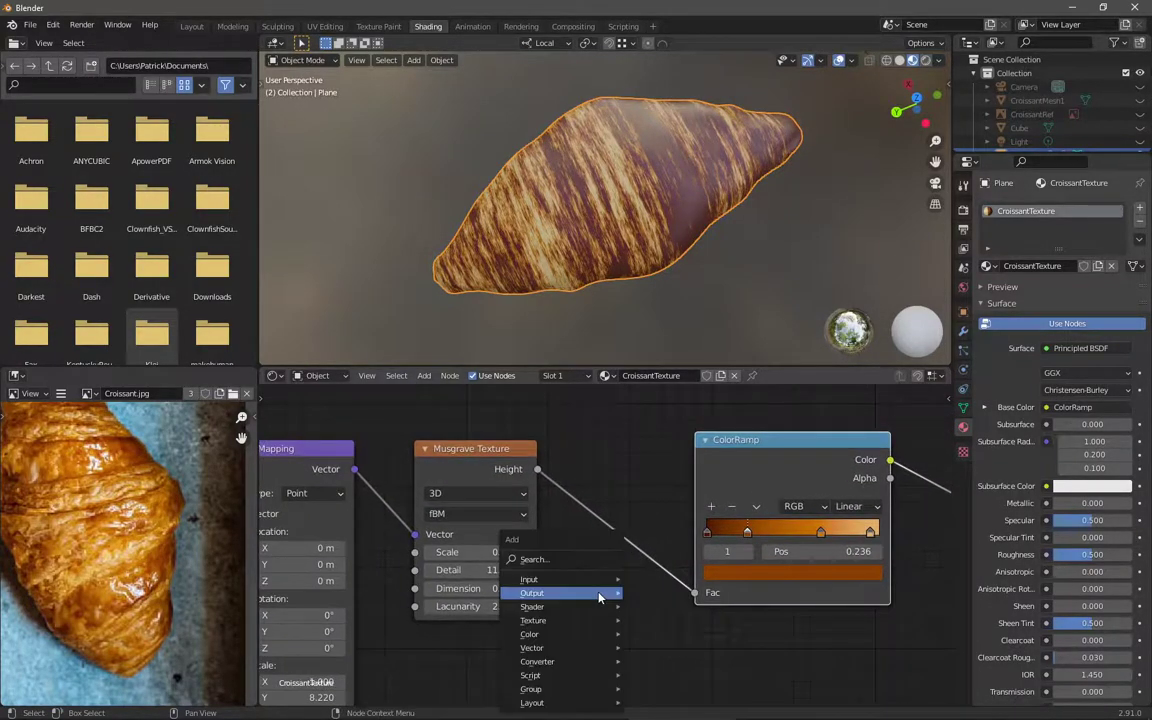
mouse_move(589, 581)
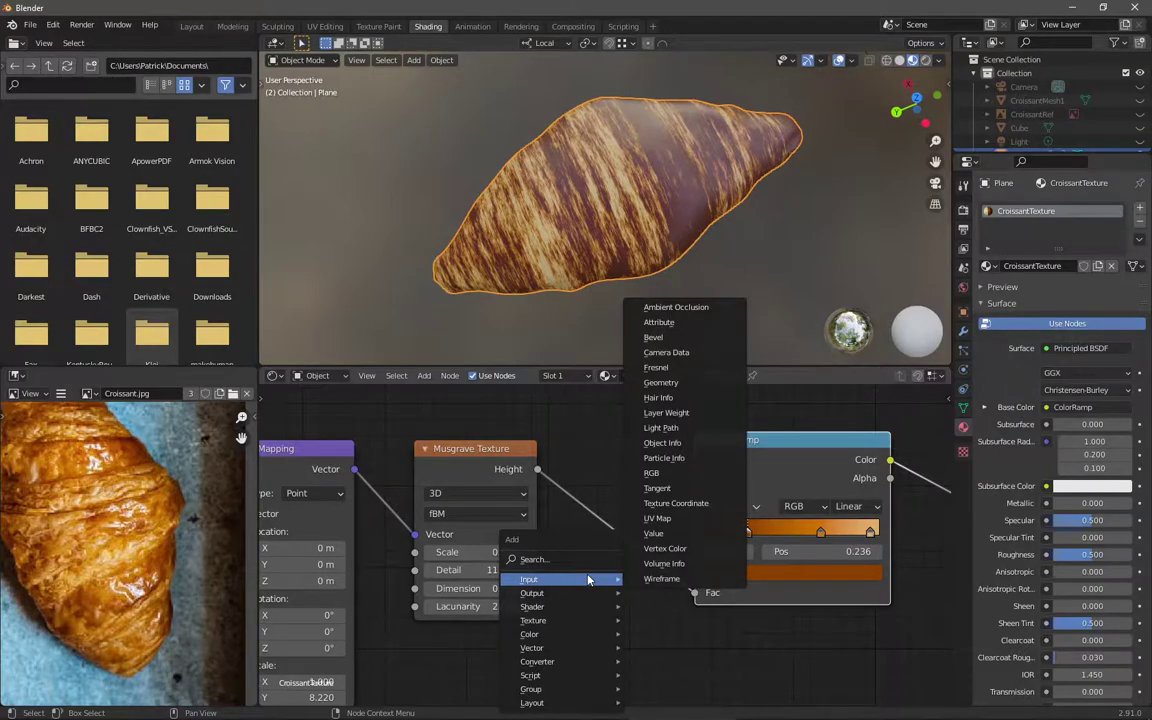
left_click(588, 559)
type("bright")
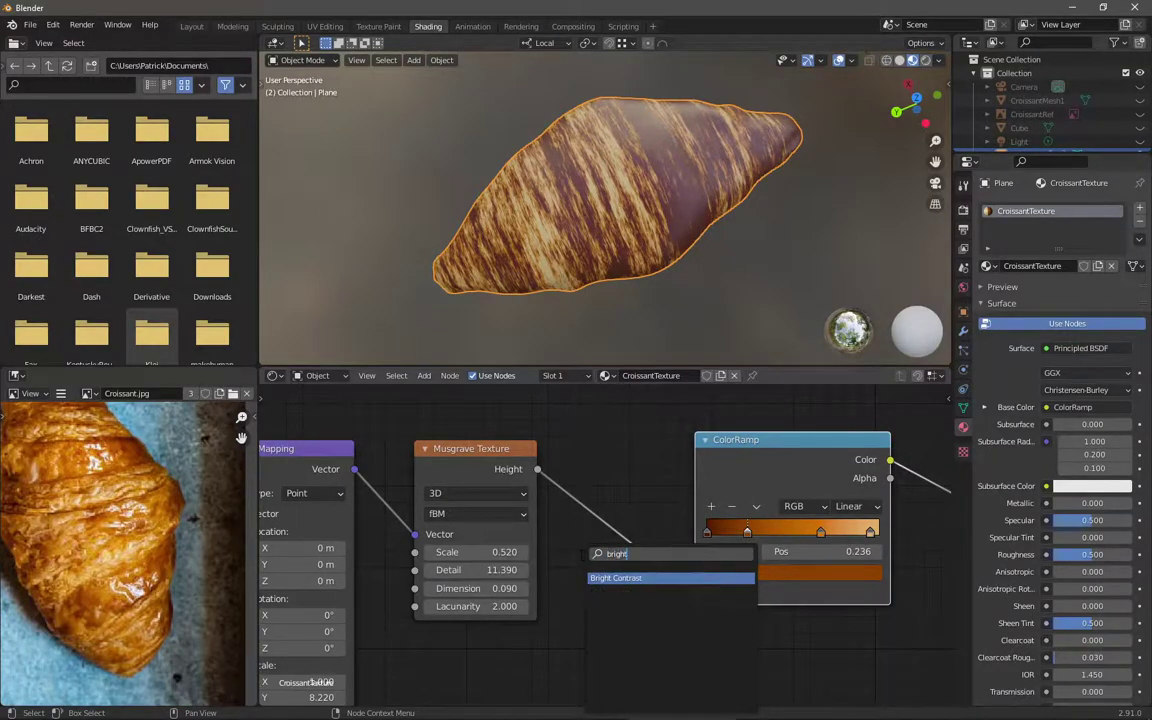
key("Return")
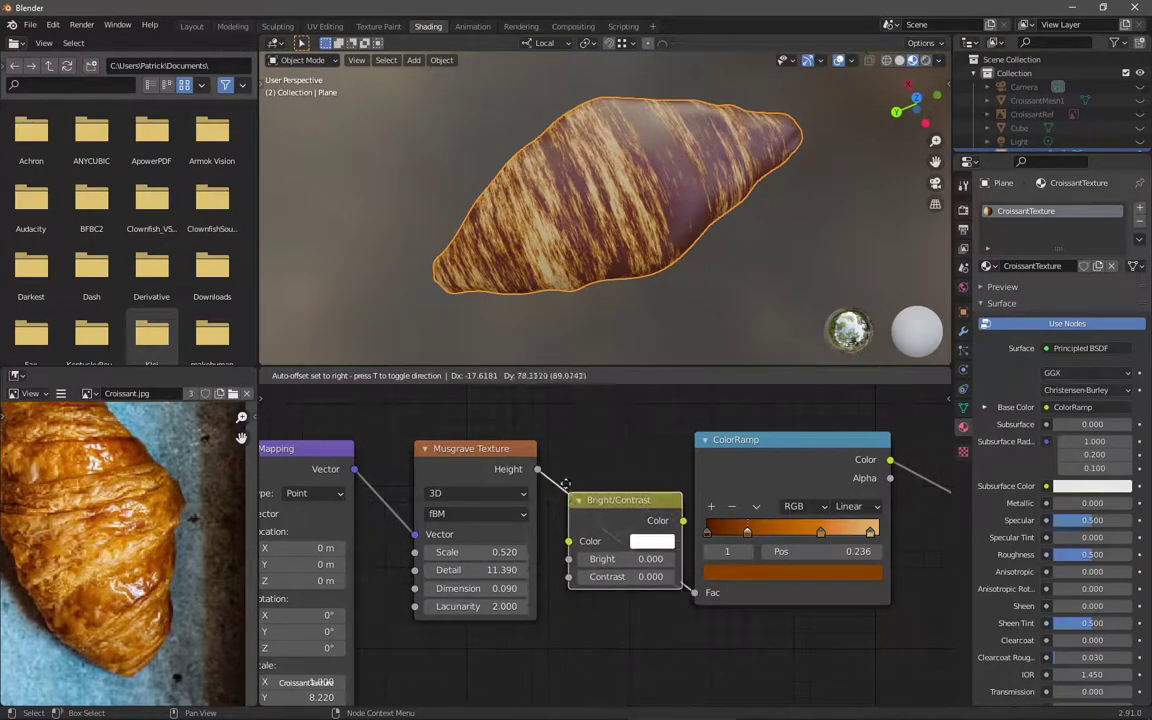
left_click(595, 477)
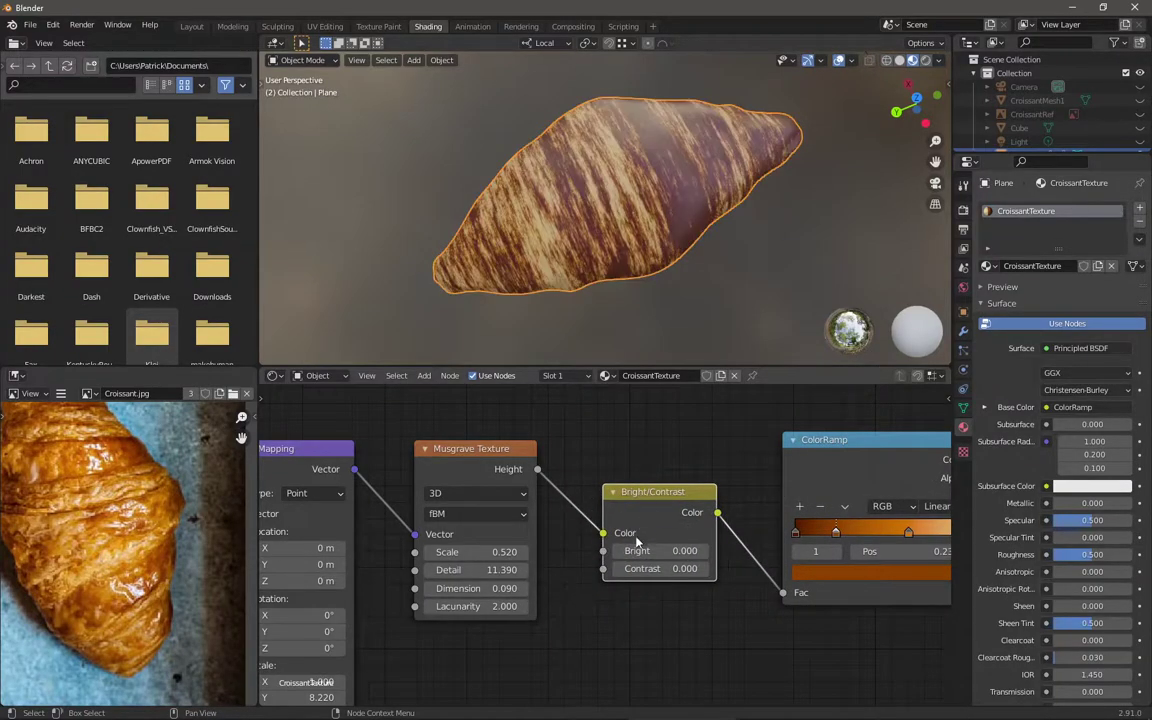
Step: Set the Bright/Contrast node to Bright 0.380 and Contrast 0.030, and the Musgrave Texture's Detail to 8.910
middle_click_drag(638, 545, 453, 491)
left_click_drag(450, 498, 500, 498)
mouse_move(605, 496)
left_mouse_down()
mouse_move(515, 496)
mouse_move(612, 496)
left_mouse_up()
mouse_move(475, 514)
left_mouse_down()
mouse_move(450, 514)
mouse_move(470, 514)
left_mouse_up()
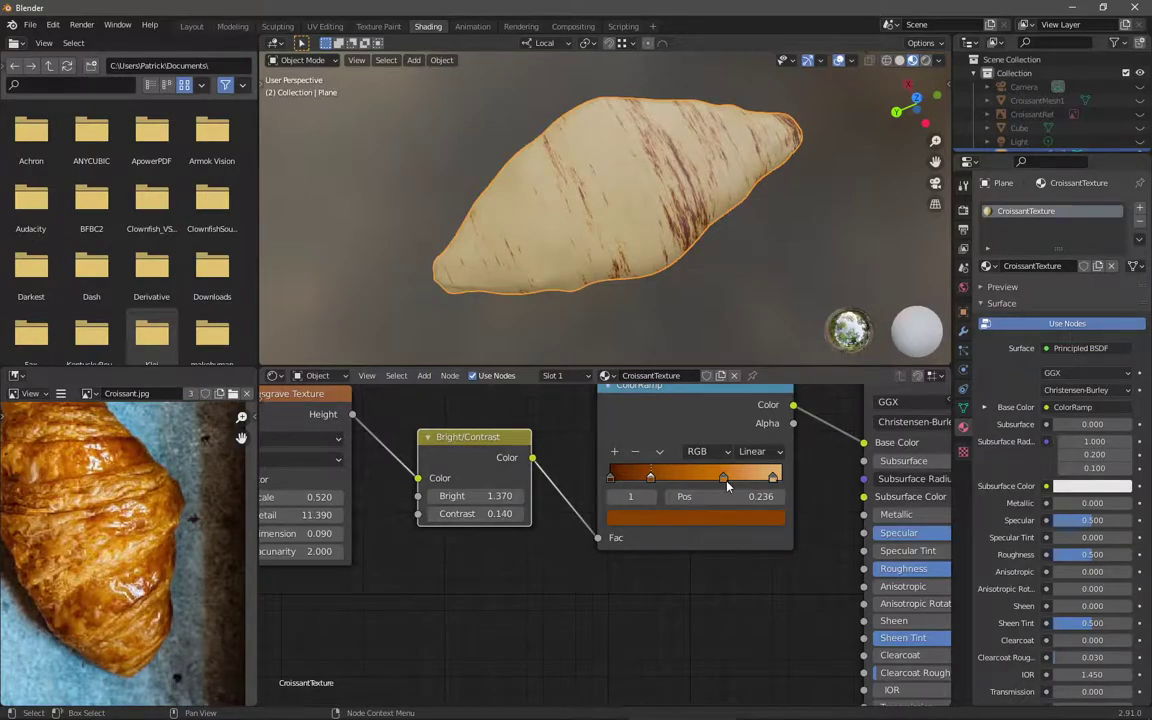
left_click_drag(727, 486, 738, 483)
mouse_move(470, 514)
left_mouse_down()
mouse_move(380, 514)
mouse_move(497, 514)
mouse_move(470, 514)
mouse_move(497, 514)
mouse_move(488, 497)
mouse_move(448, 496)
left_mouse_up()
middle_click_drag(519, 586, 740, 572)
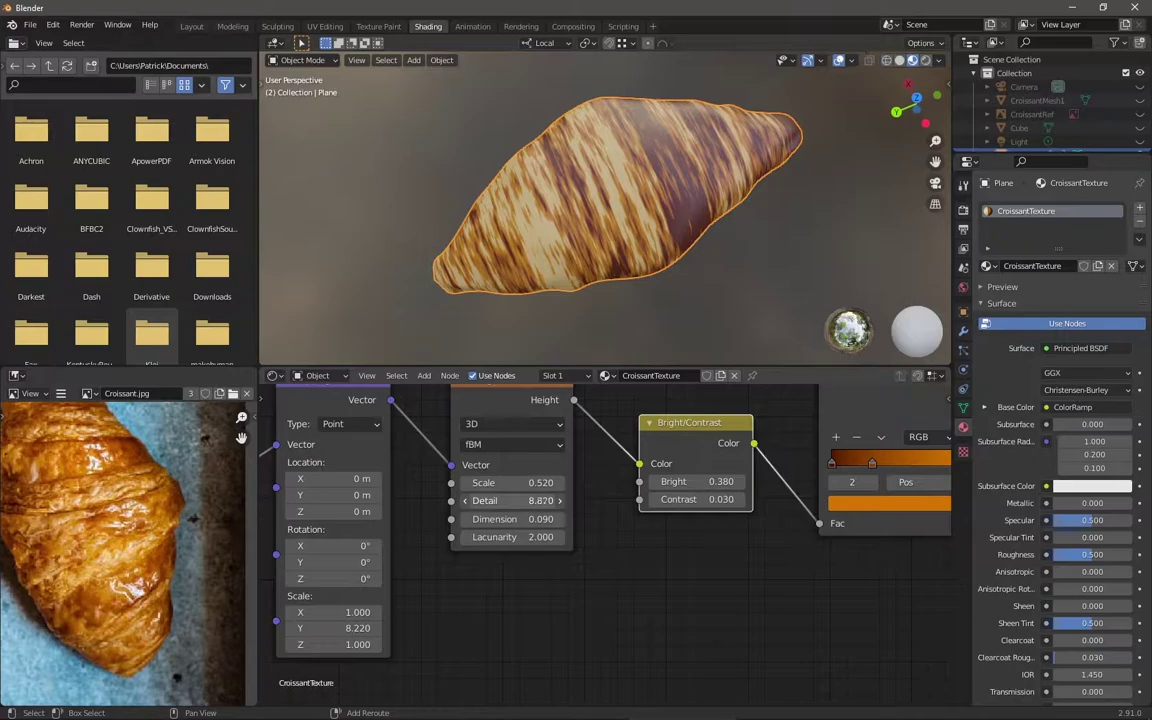
left_click_drag(506, 501, 512, 501)
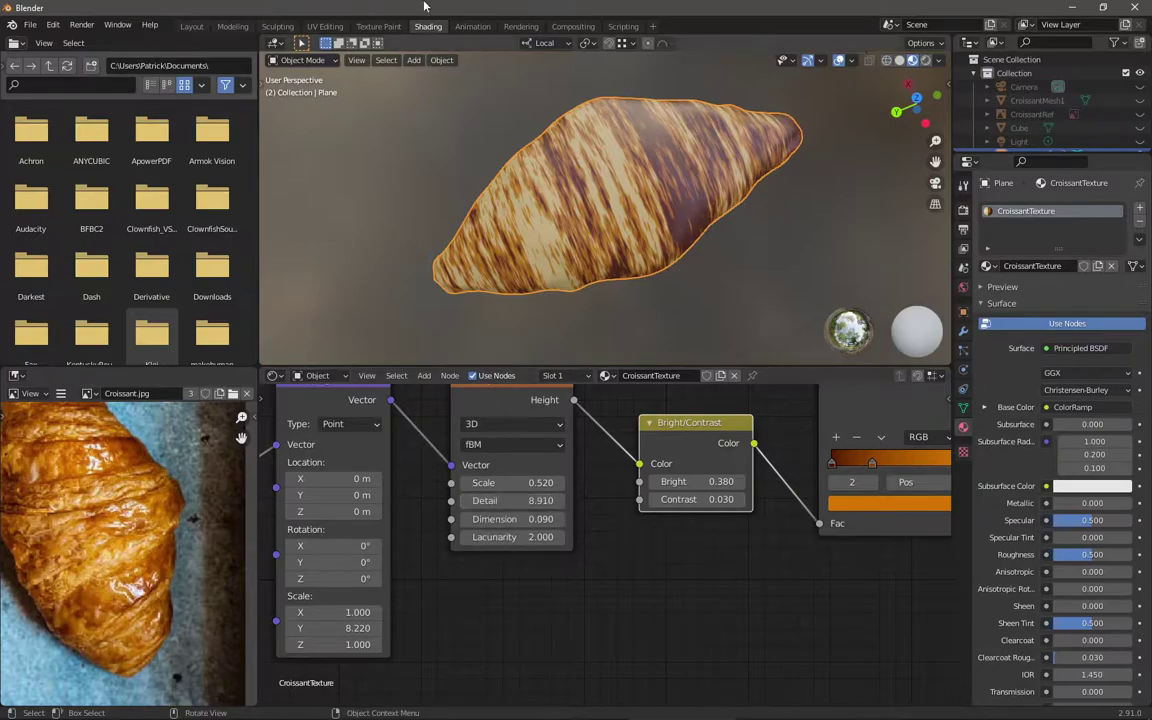
Step: Delete the ColorRamp's pale tan stop, move the orange stop close to the gradient's end and the orange-brown stop to 0.468
middle_click_drag(861, 527, 598, 520)
left_click(733, 457)
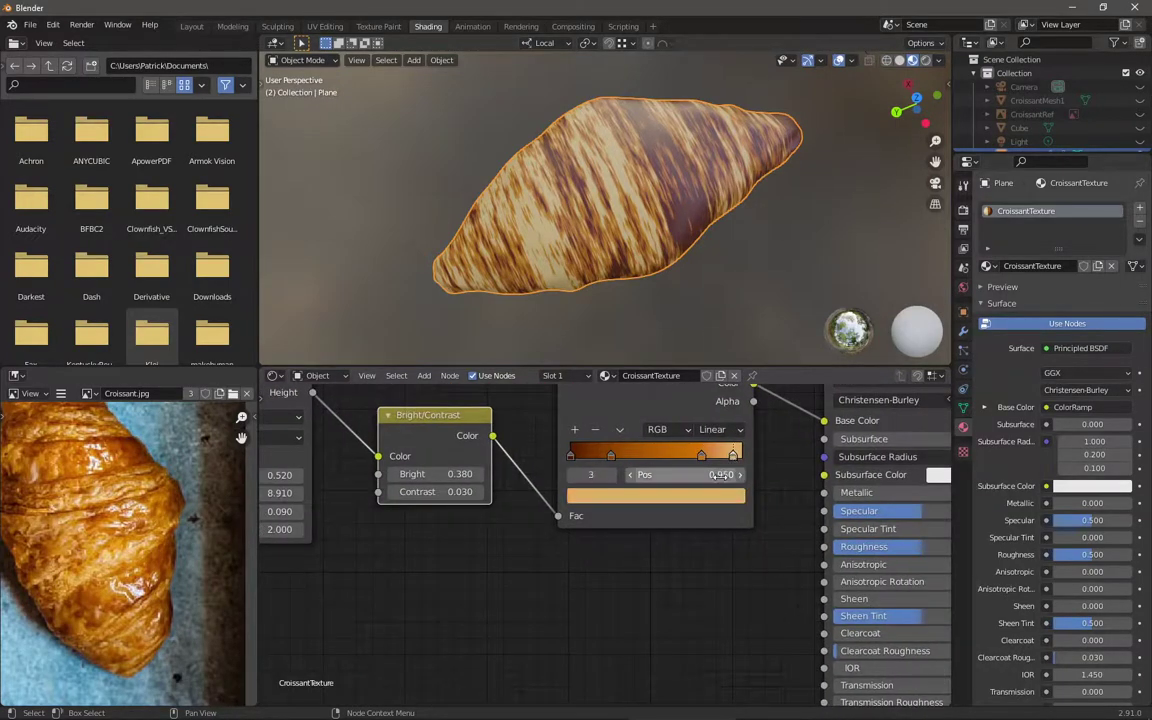
left_click(598, 432)
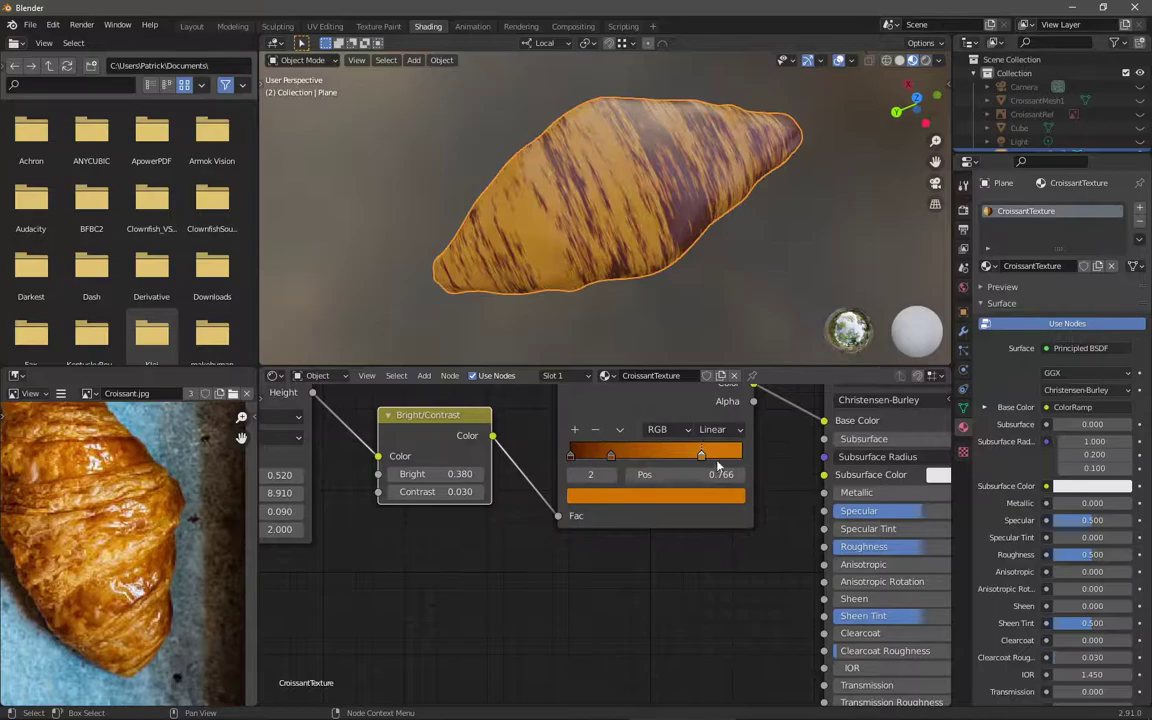
left_click_drag(701, 456, 728, 455)
mouse_move(607, 461)
left_mouse_down()
mouse_move(622, 457)
mouse_move(613, 459)
left_mouse_up()
left_click_drag(618, 456, 660, 449)
left_click(735, 455)
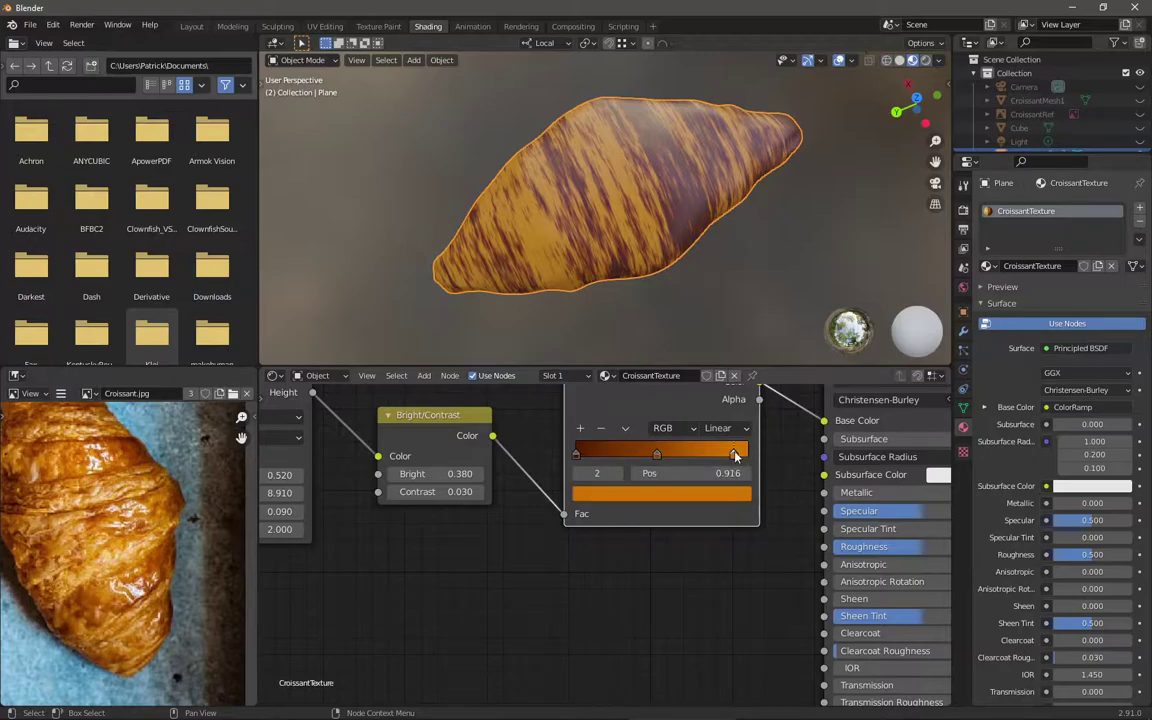
Step: Fine-tune the brightness of the ColorRamp's orange-brown stop at 0.468
left_click(657, 455)
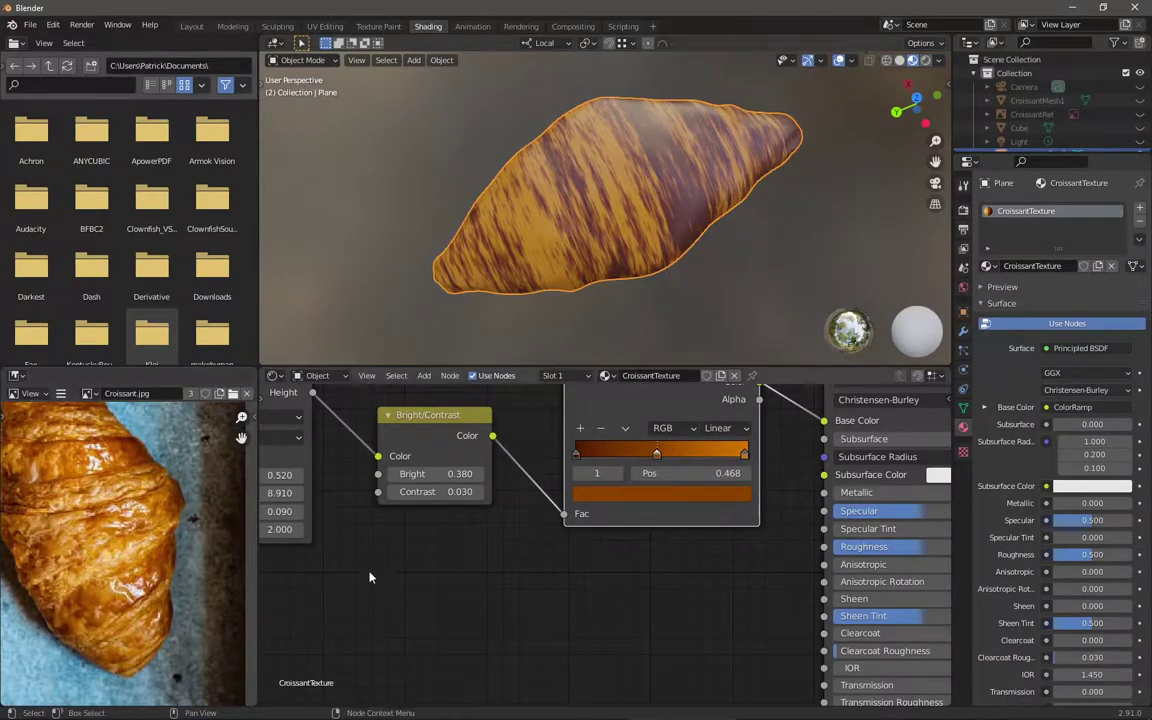
left_click(643, 497)
left_click_drag(713, 311, 713, 297)
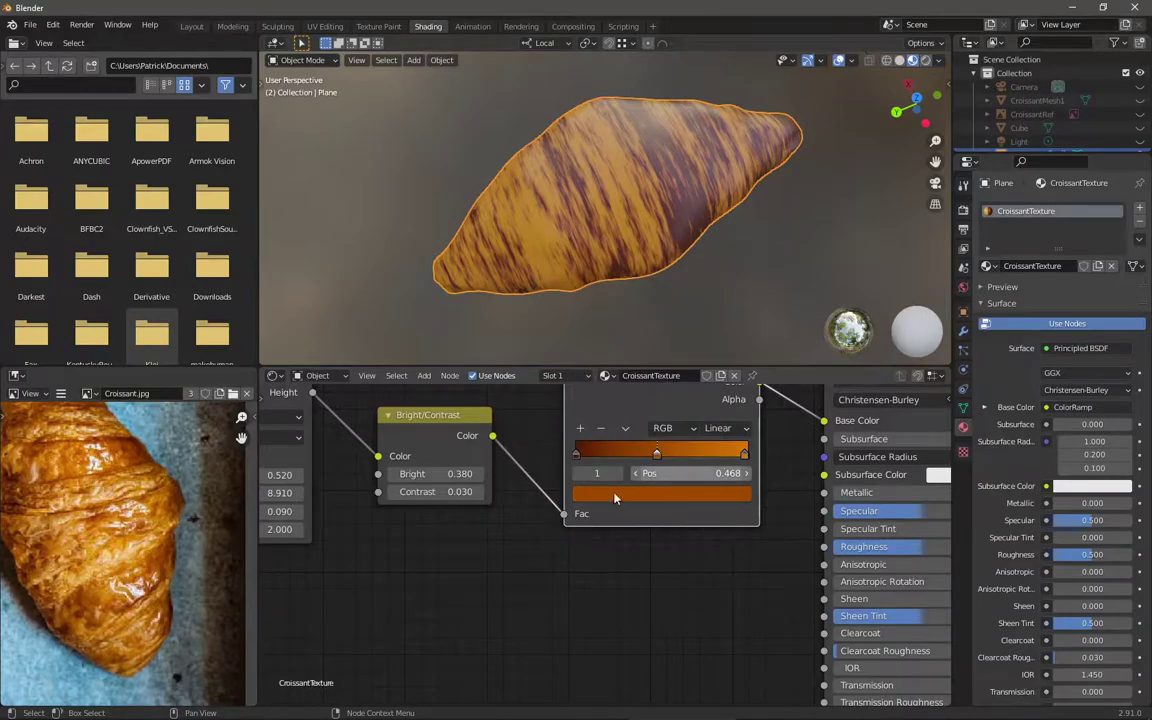
Step: Add a ColorRamp stop at 0.711 before the orange stop and move the orange stop to the gradient's end at 1.000
mouse_move(737, 456)
left_mouse_down()
mouse_move(686, 455)
mouse_move(738, 448)
left_mouse_up()
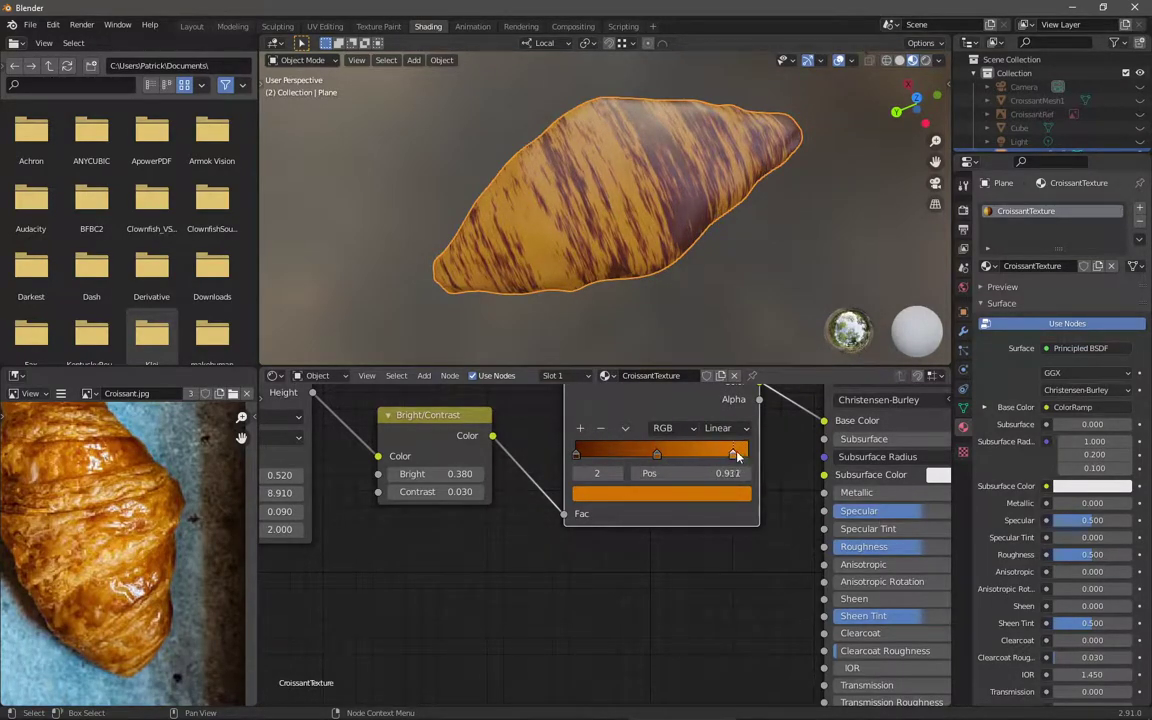
left_click(580, 428)
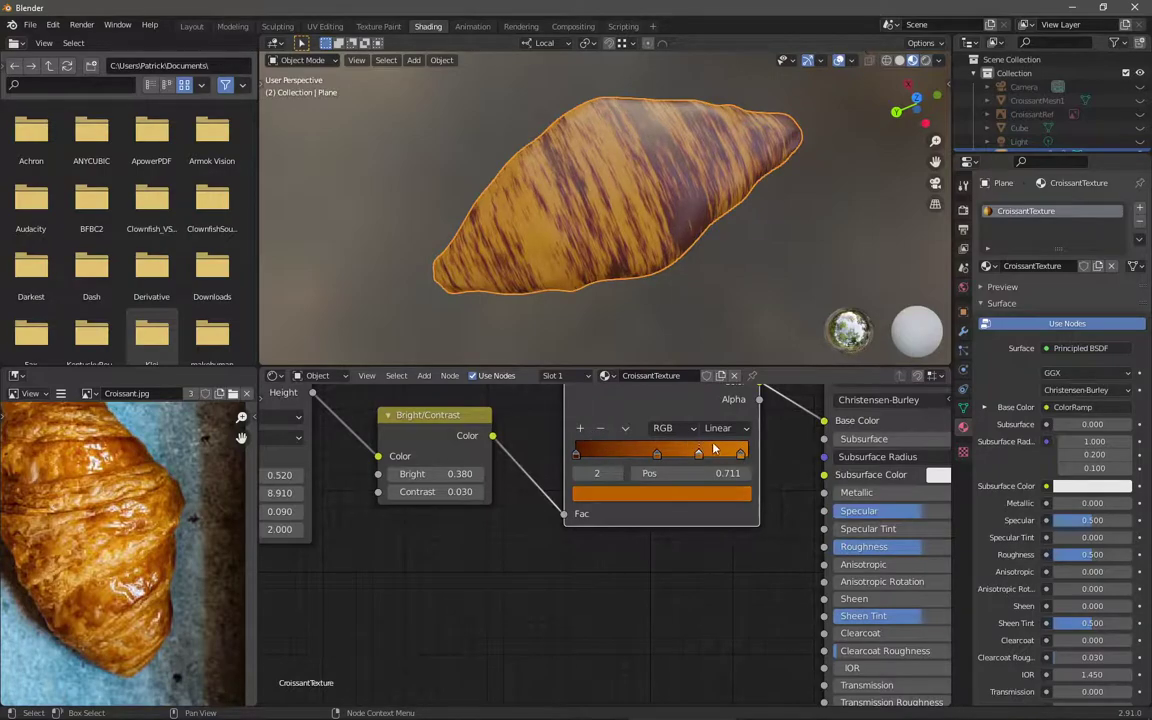
left_click_drag(747, 455, 765, 480)
Step: Colour the ColorRamp's end stop with a light golden tone sampled from the croissant photo
left_click(757, 480)
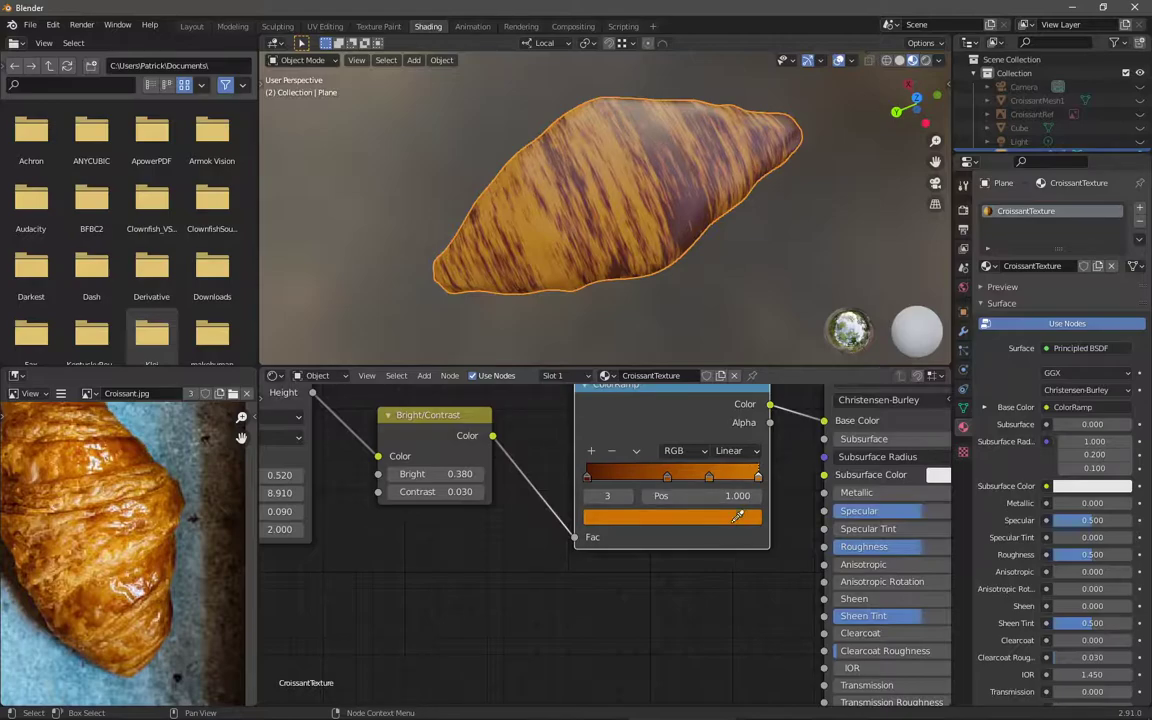
key("e")
left_click(117, 550)
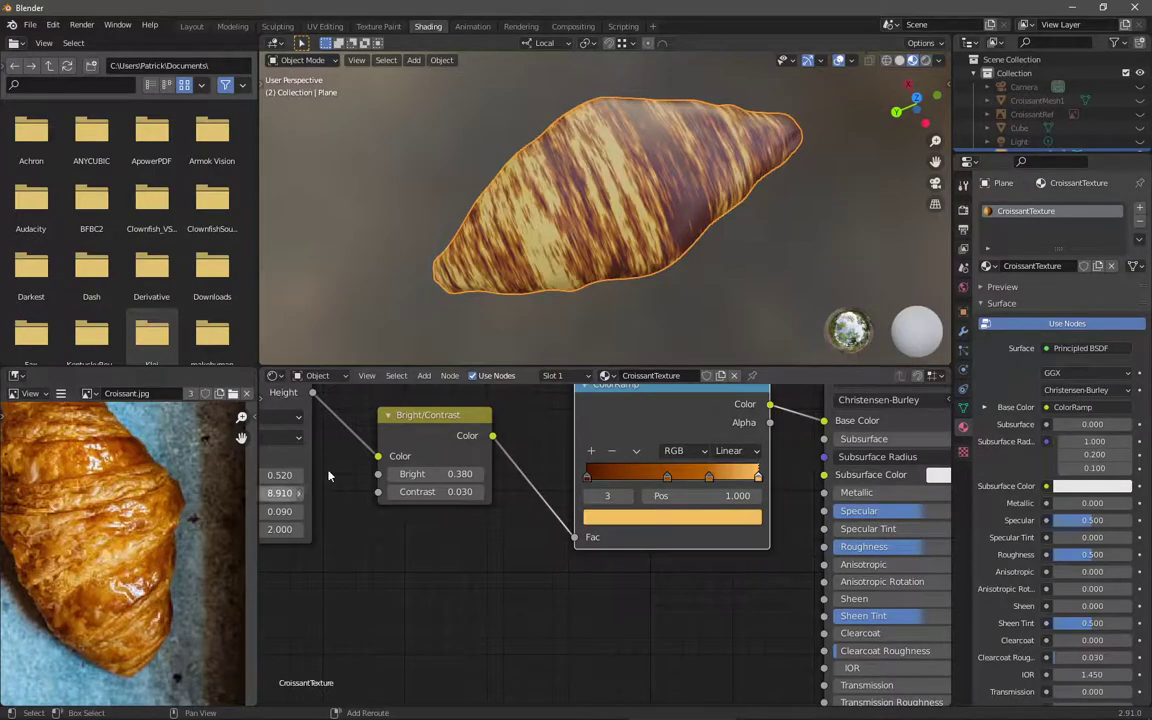
Step: Recolour the ColorRamp's third stop with a brighter orange sampled from the croissant photo
middle_click_drag(650, 507, 725, 527)
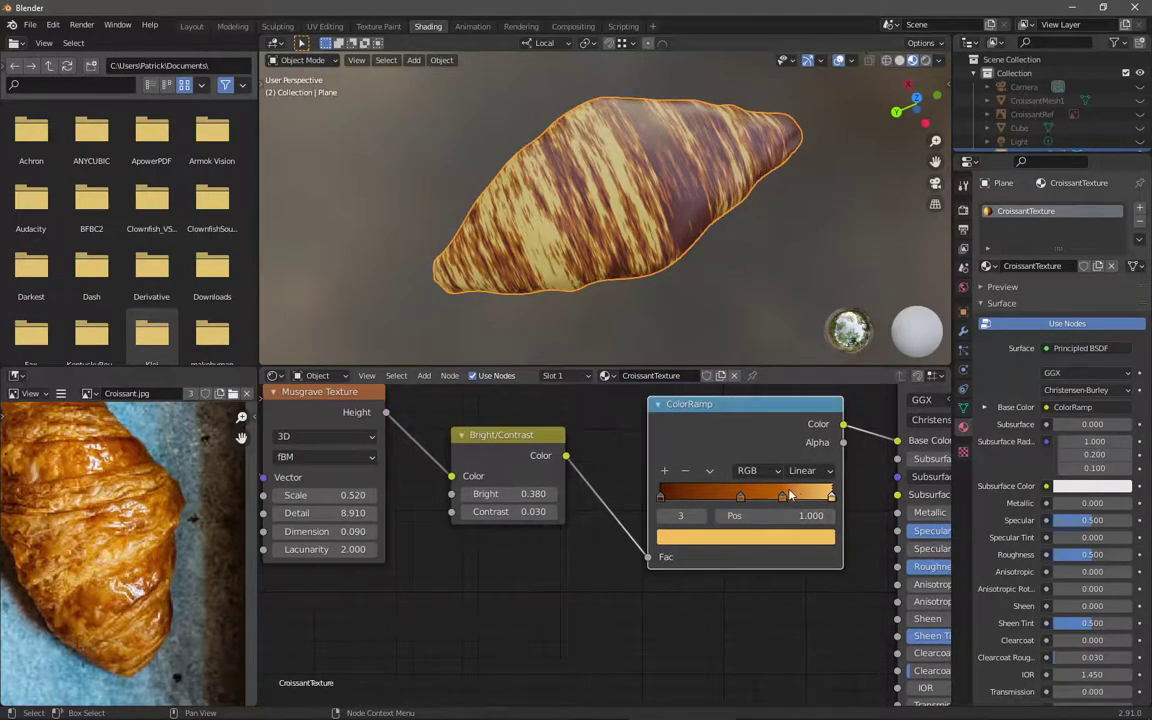
left_click(782, 497)
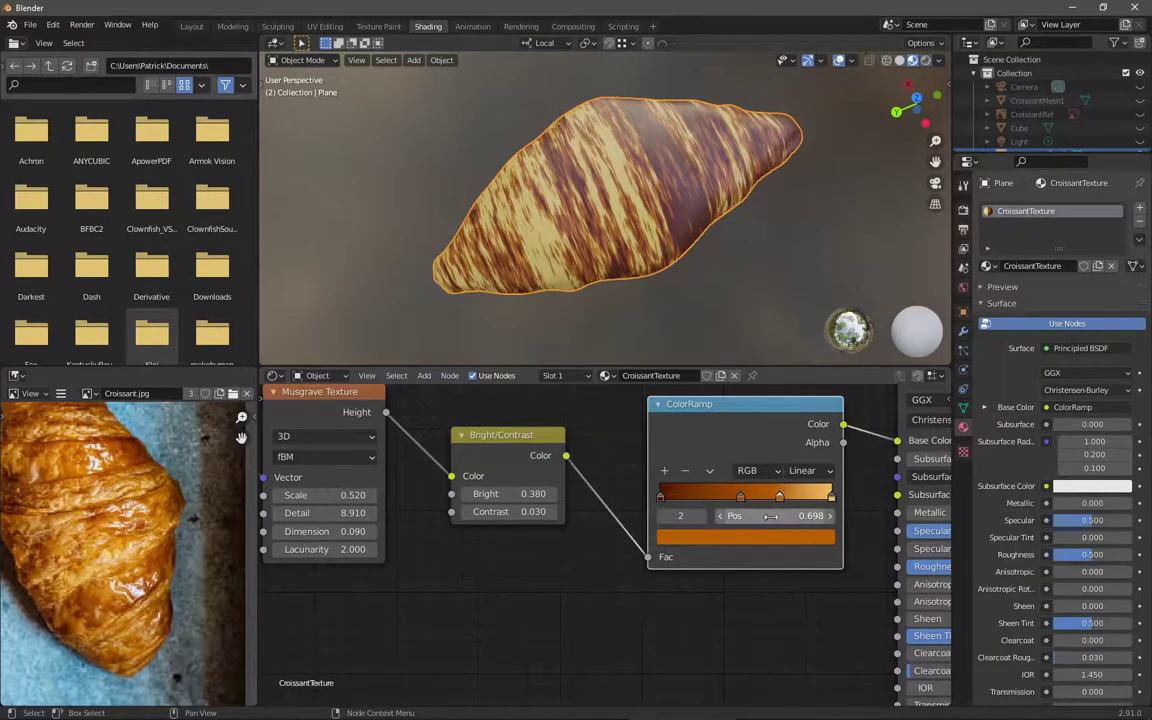
key("e")
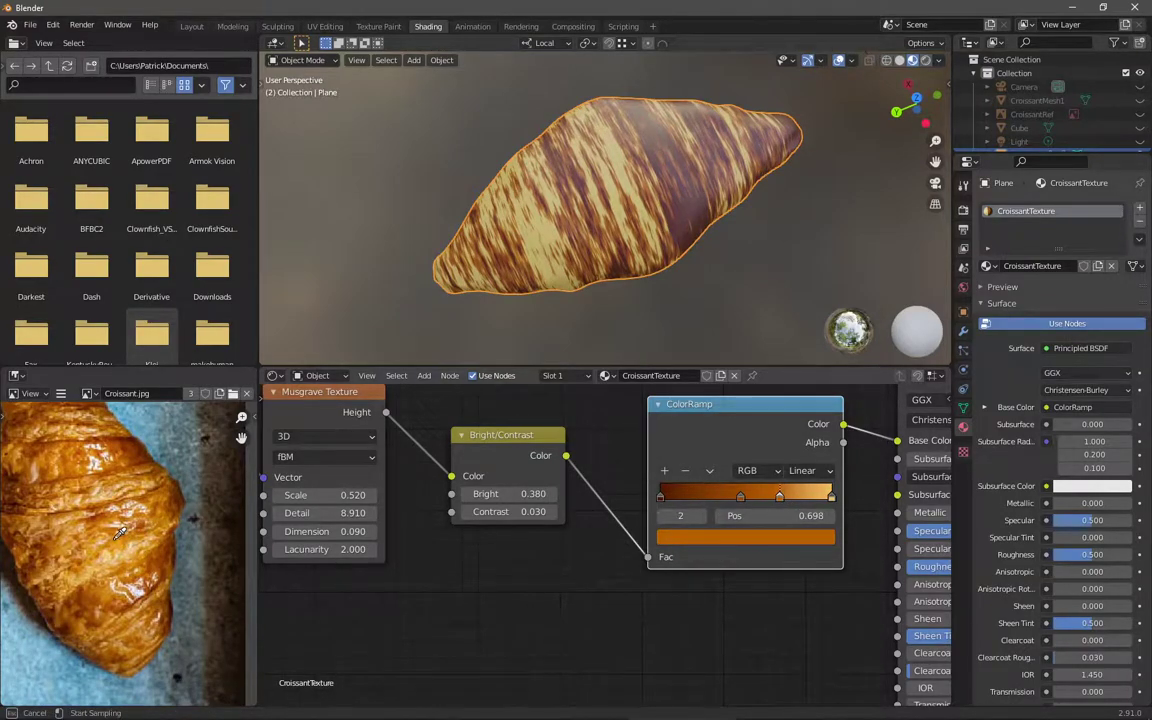
left_click(114, 526)
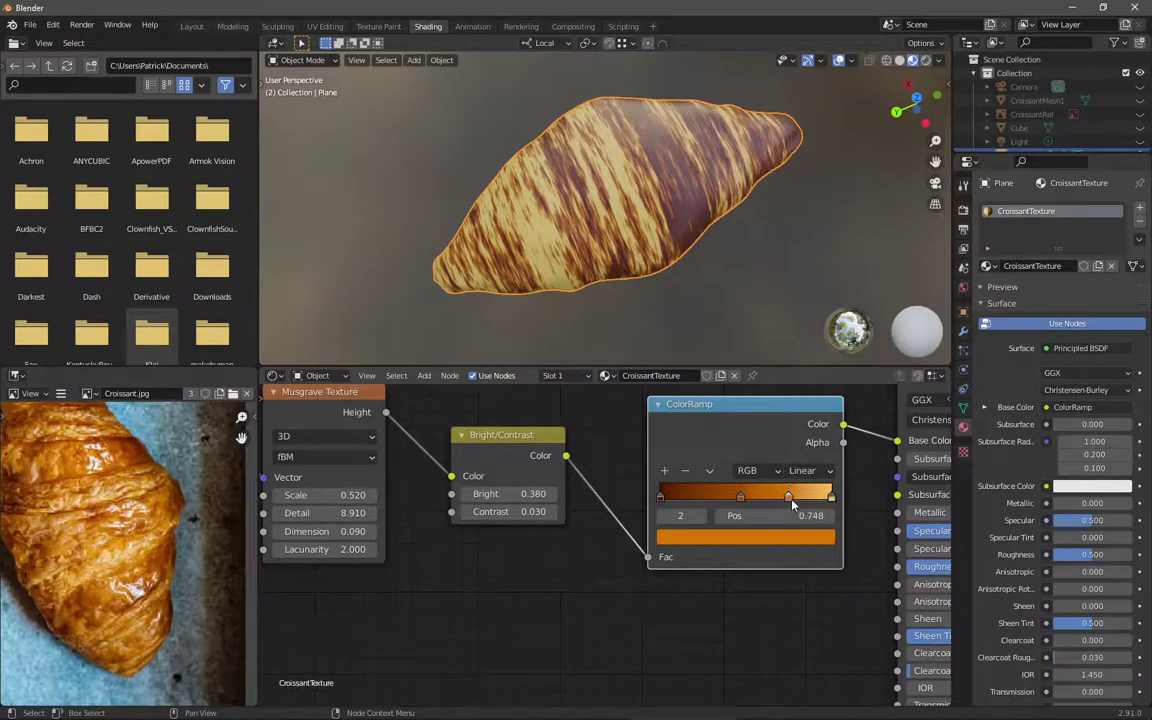
Step: Spread the ColorRamp's second and third stops further apart and add a new stop between them at 0.528
left_click_drag(741, 499, 707, 500)
left_click(795, 497)
left_click(664, 471)
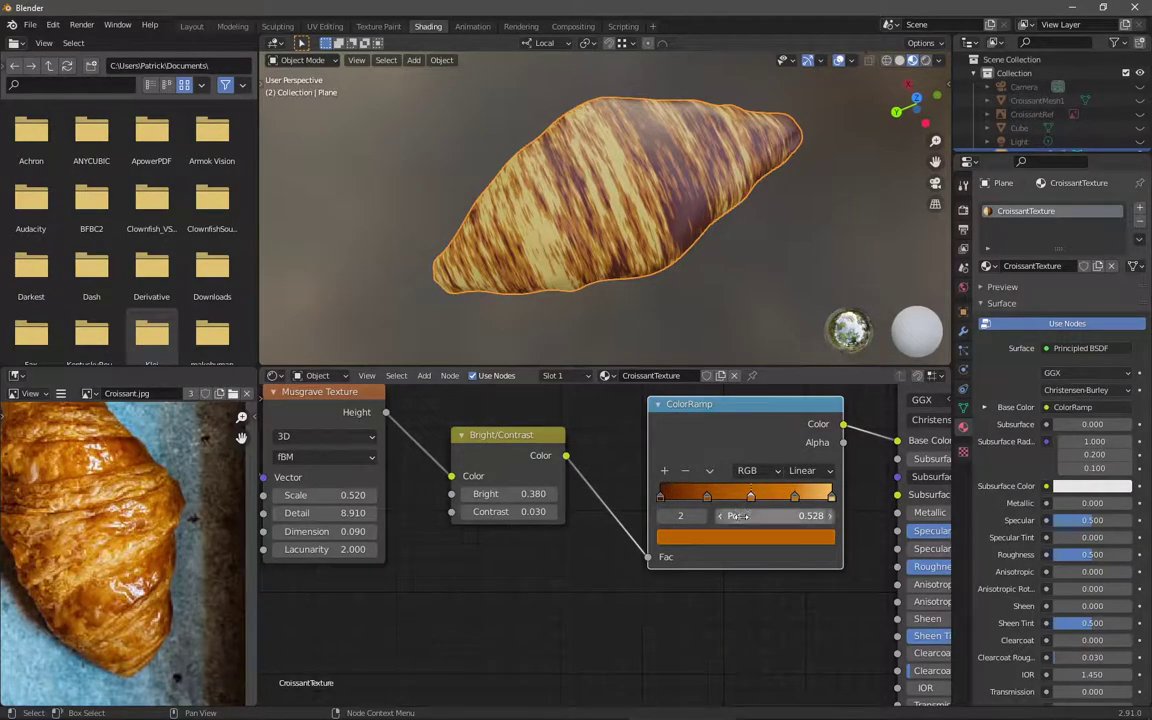
Step: Colour the stop at 0.528 with a golden orange sampled from the croissant photo, and move it to 0.620 and the fourth stop to 0.851
key("e")
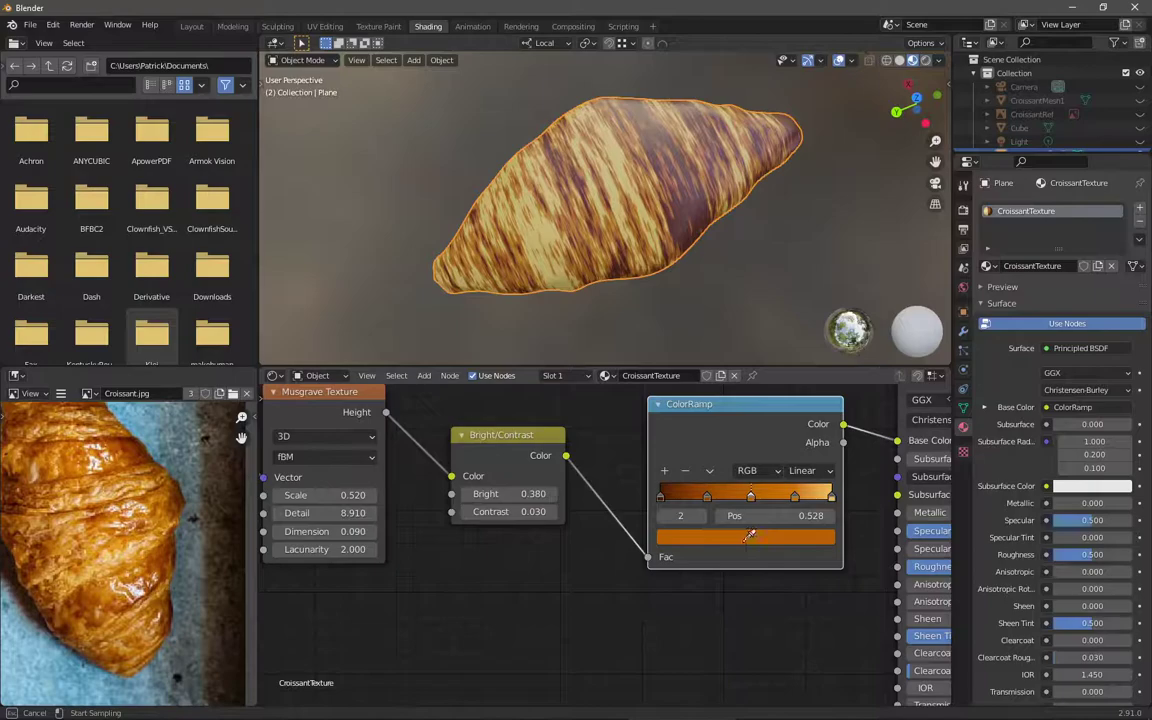
left_click(52, 550)
key("e")
left_click(55, 460)
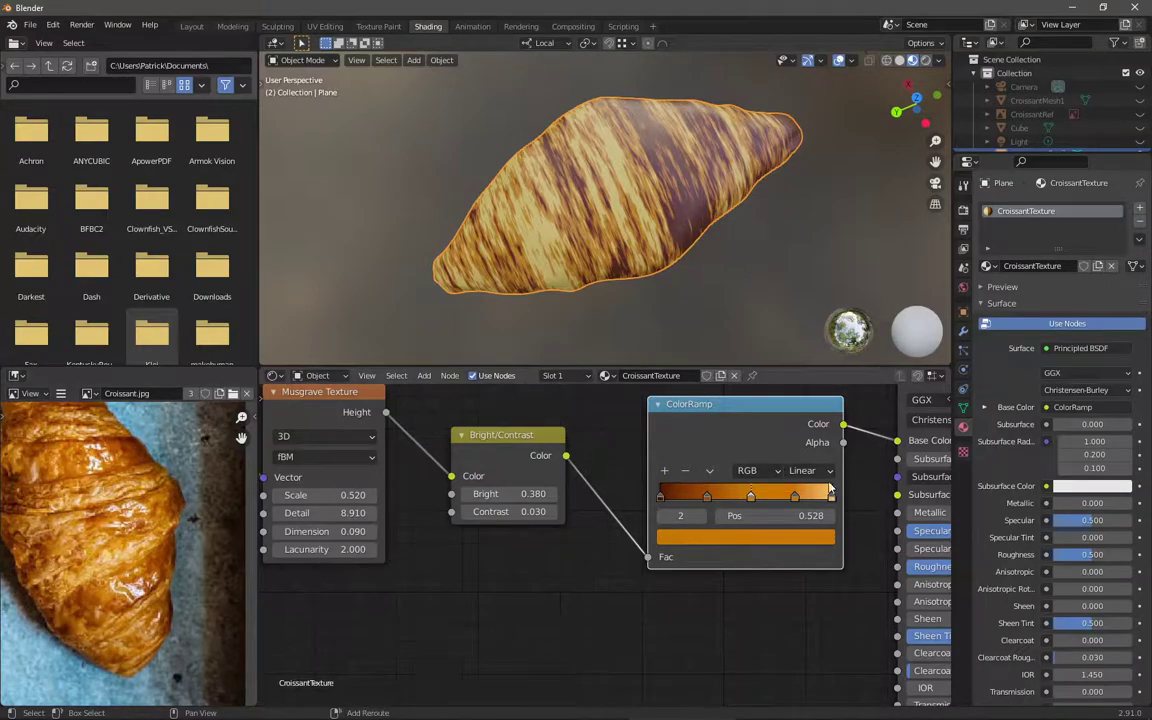
left_click_drag(795, 497, 821, 500)
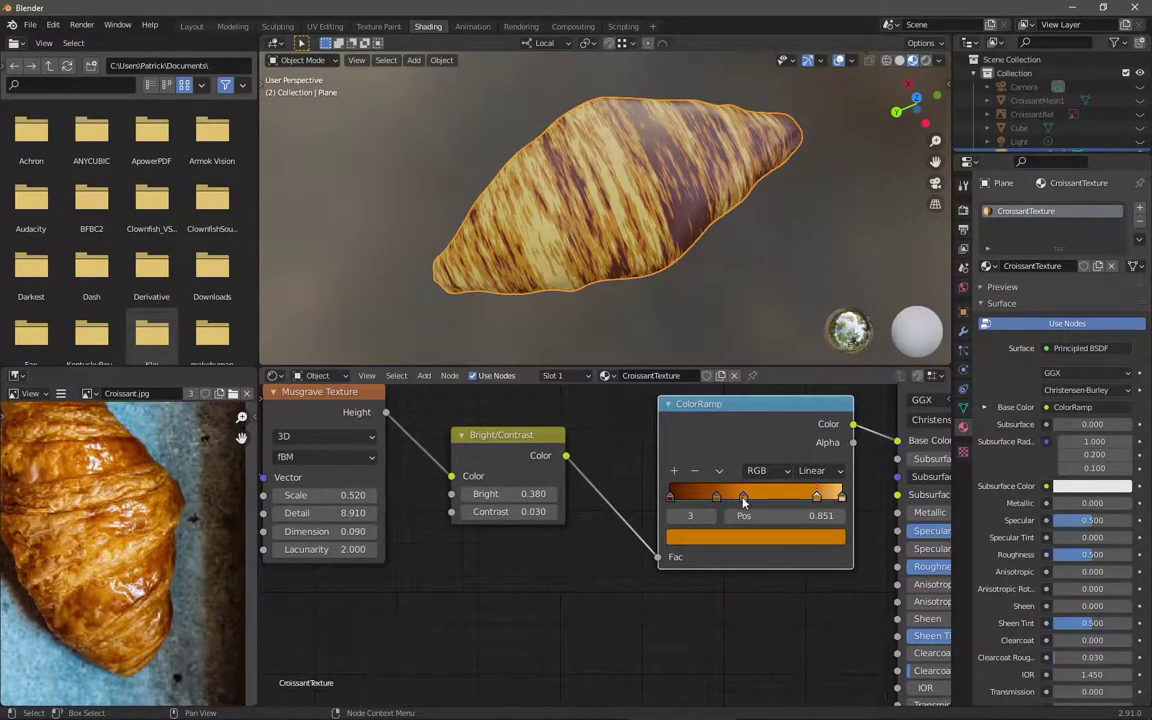
left_click_drag(743, 503, 773, 505)
Step: Set the Musgrave Texture's Scale to 2.620, Dimension to 0.380 and Lacunarity to 3.720
scroll(558, 266, "down", 3)
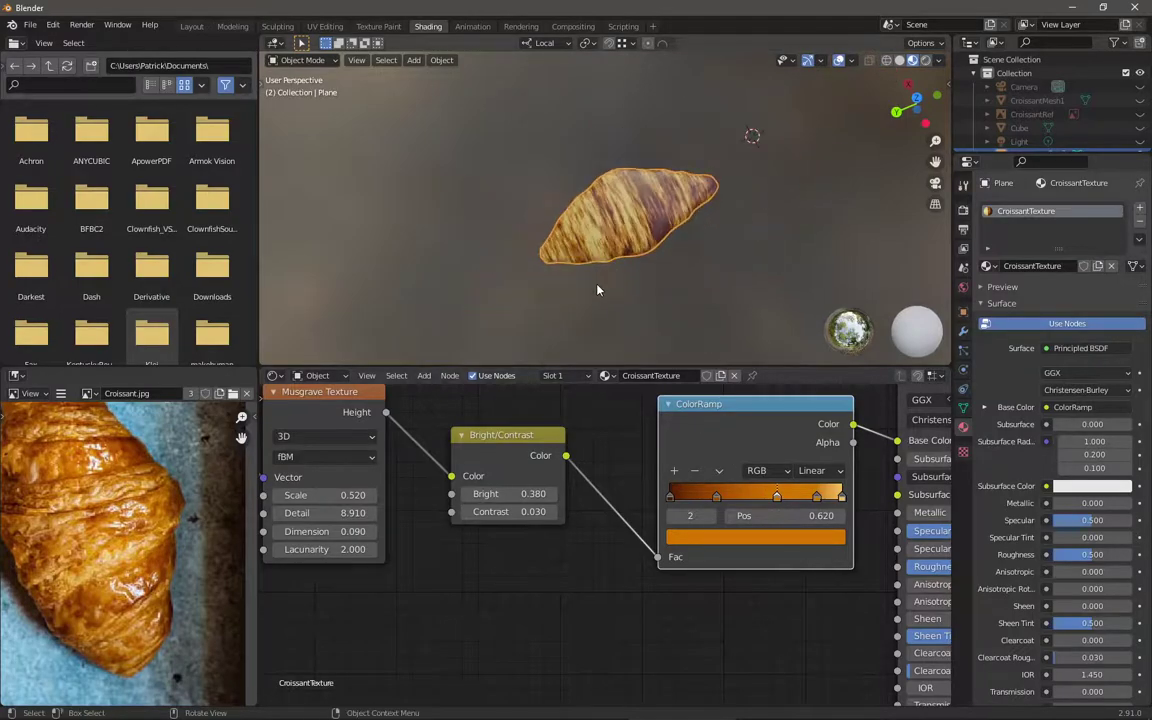
middle_click_drag(536, 255, 586, 288)
scroll(586, 266, "up", 3)
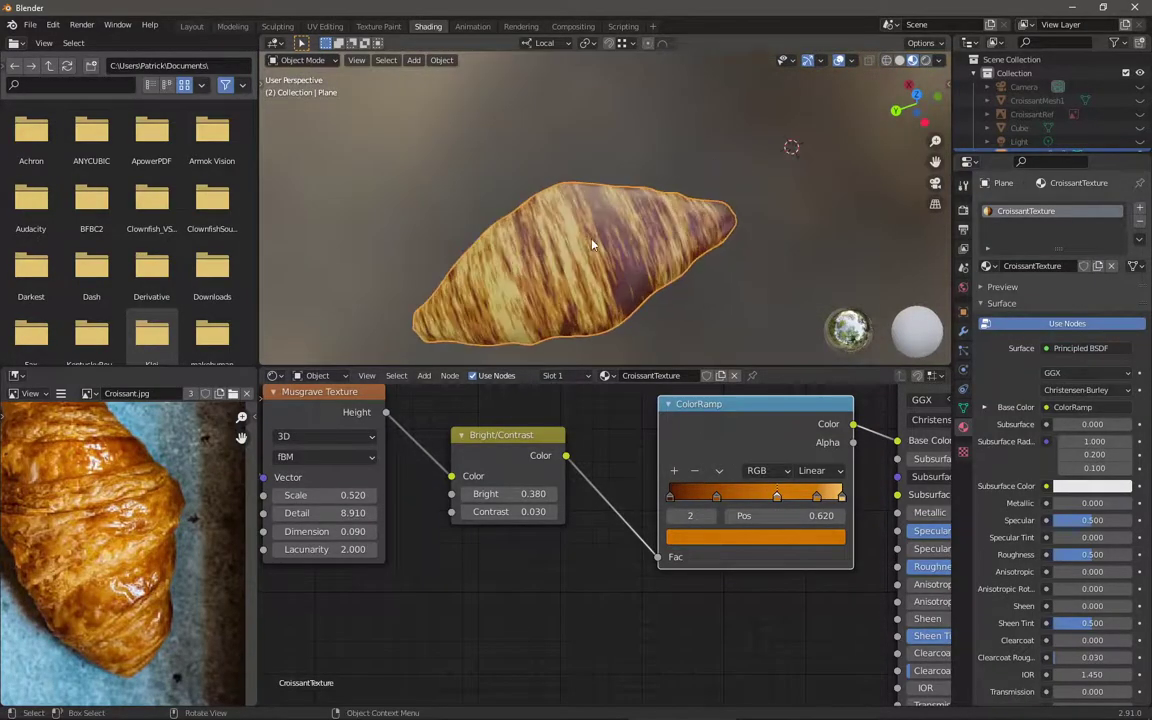
middle_click_drag(587, 244, 556, 258)
middle_click_drag(406, 500, 566, 545)
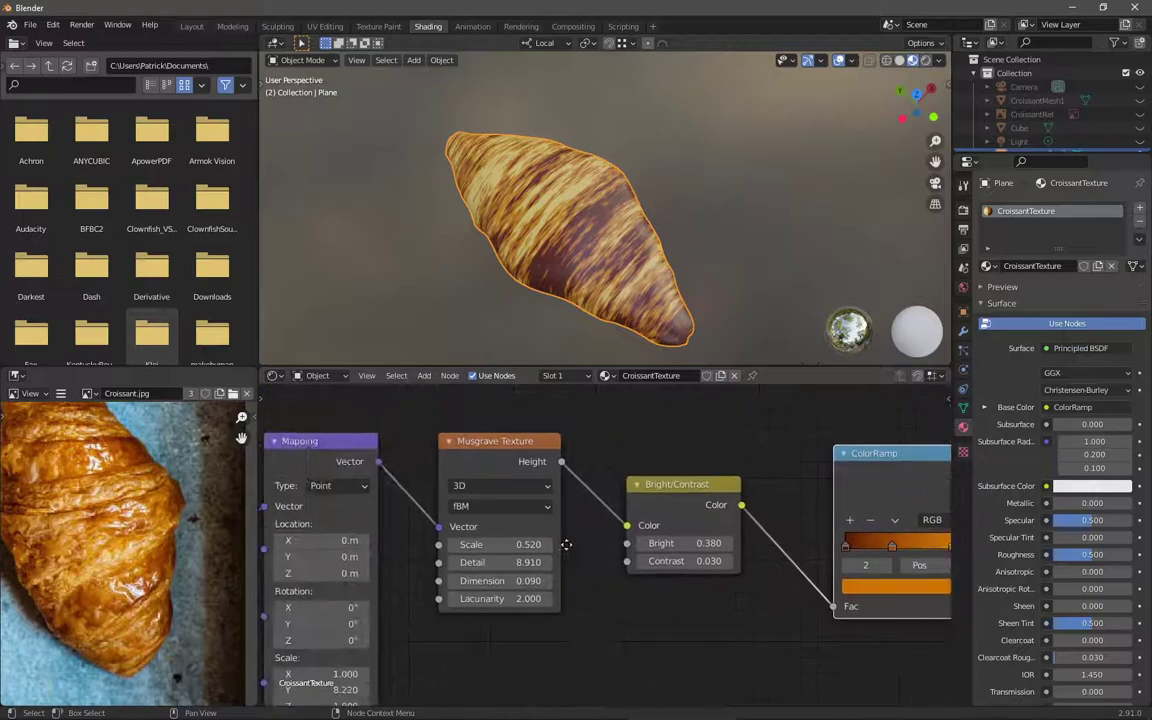
mouse_move(528, 545)
left_mouse_down()
mouse_move(561, 545)
mouse_move(503, 545)
mouse_move(569, 545)
mouse_move(543, 545)
left_mouse_up()
mouse_move(490, 581)
left_mouse_down()
mouse_move(545, 580)
mouse_move(500, 580)
mouse_move(530, 580)
left_mouse_up()
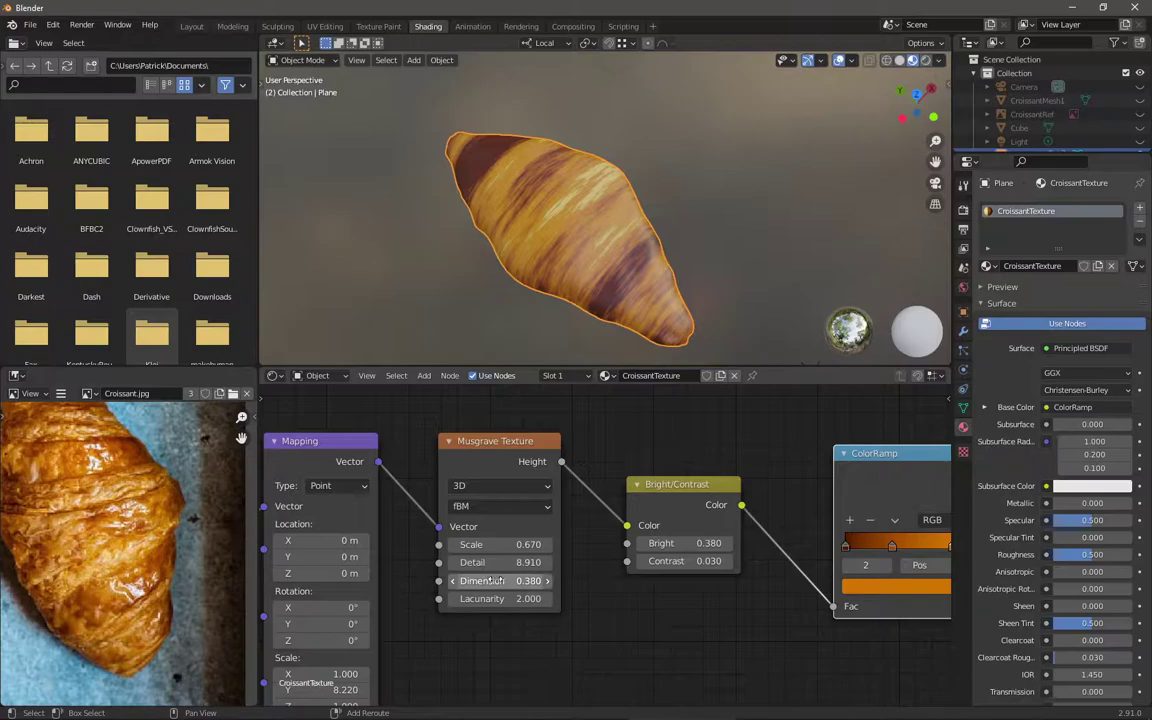
mouse_move(525, 544)
left_mouse_down()
mouse_move(491, 544)
mouse_move(640, 544)
left_mouse_up()
left_click_drag(500, 598, 580, 598)
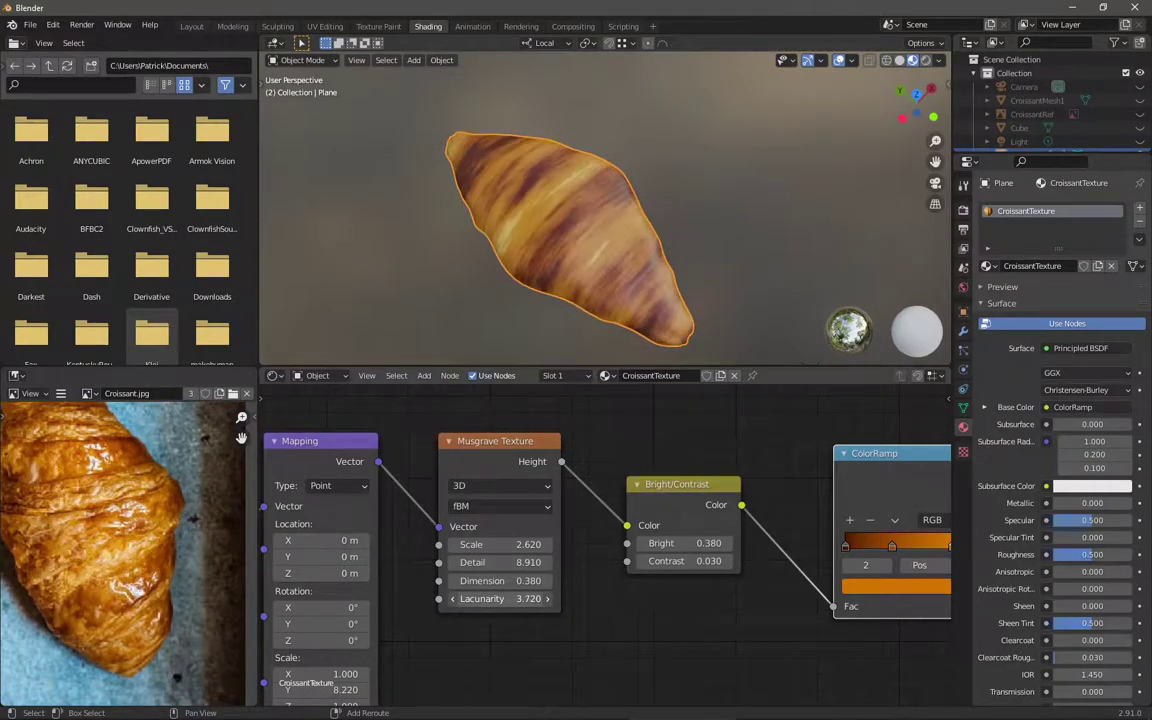
Step: Examine the textured croissant from another angle and compare its surface with the croissant reference photo
middle_click_drag(495, 218, 686, 279)
middle_click_drag(694, 322, 581, 268, "shift")
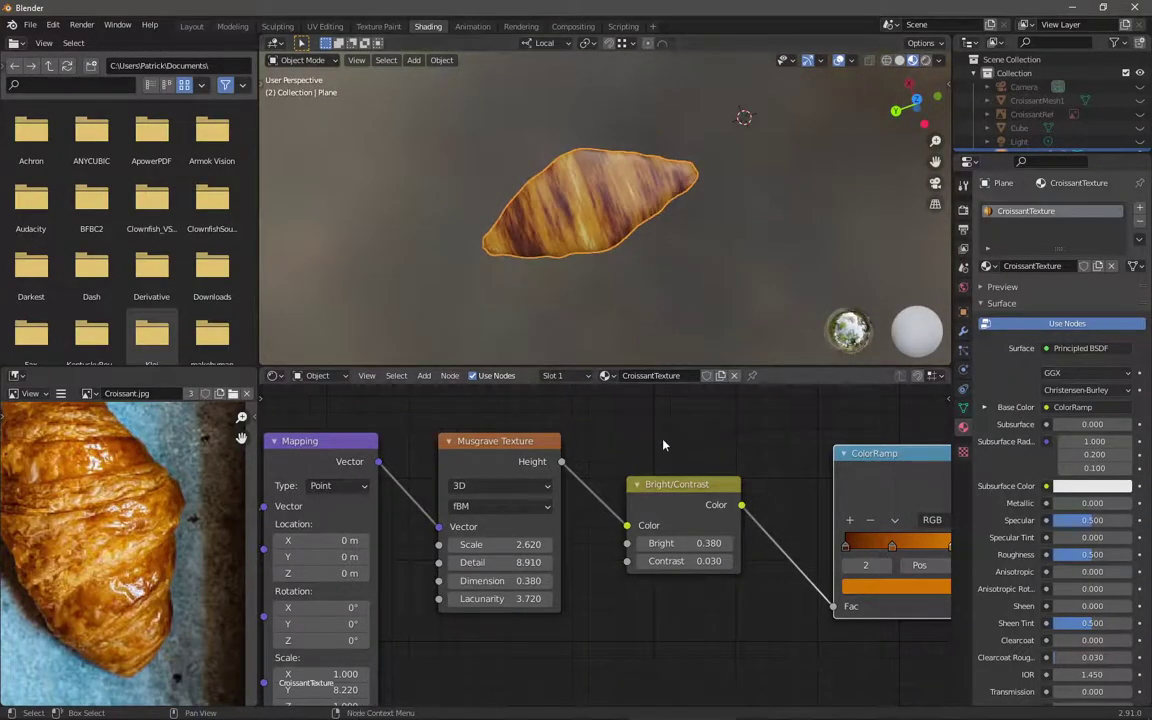
scroll(683, 486, "down", 2)
scroll(683, 486, "down", 3)
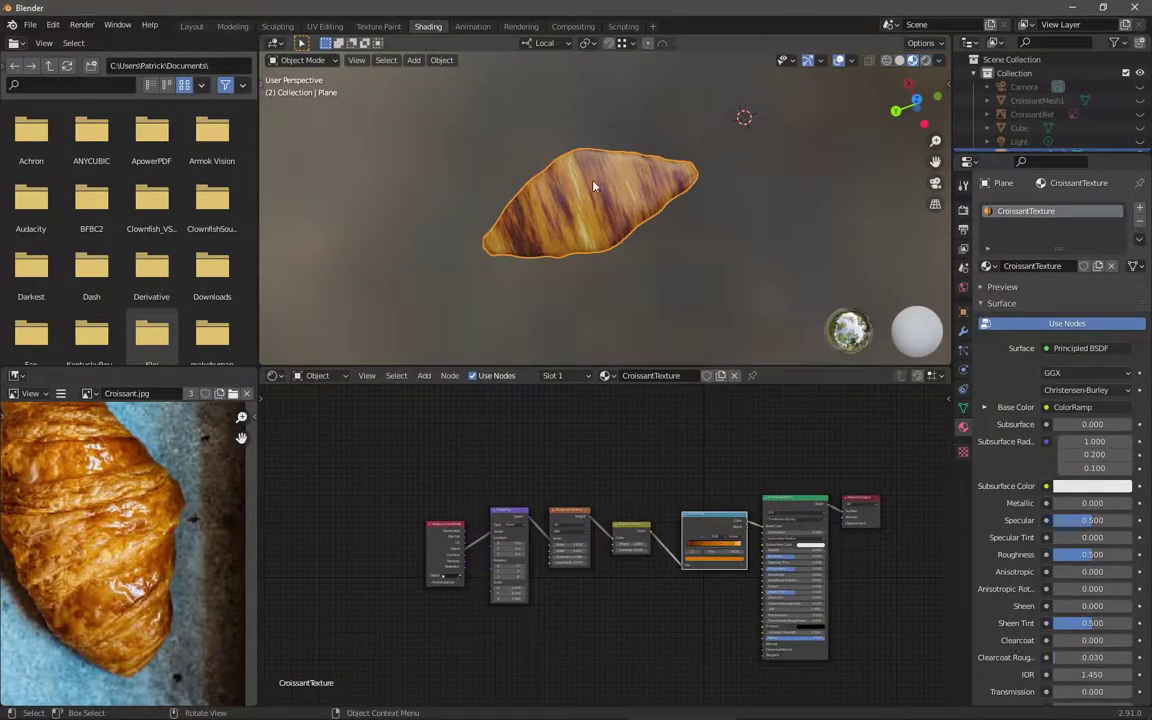
scroll(136, 531, "down", 2)
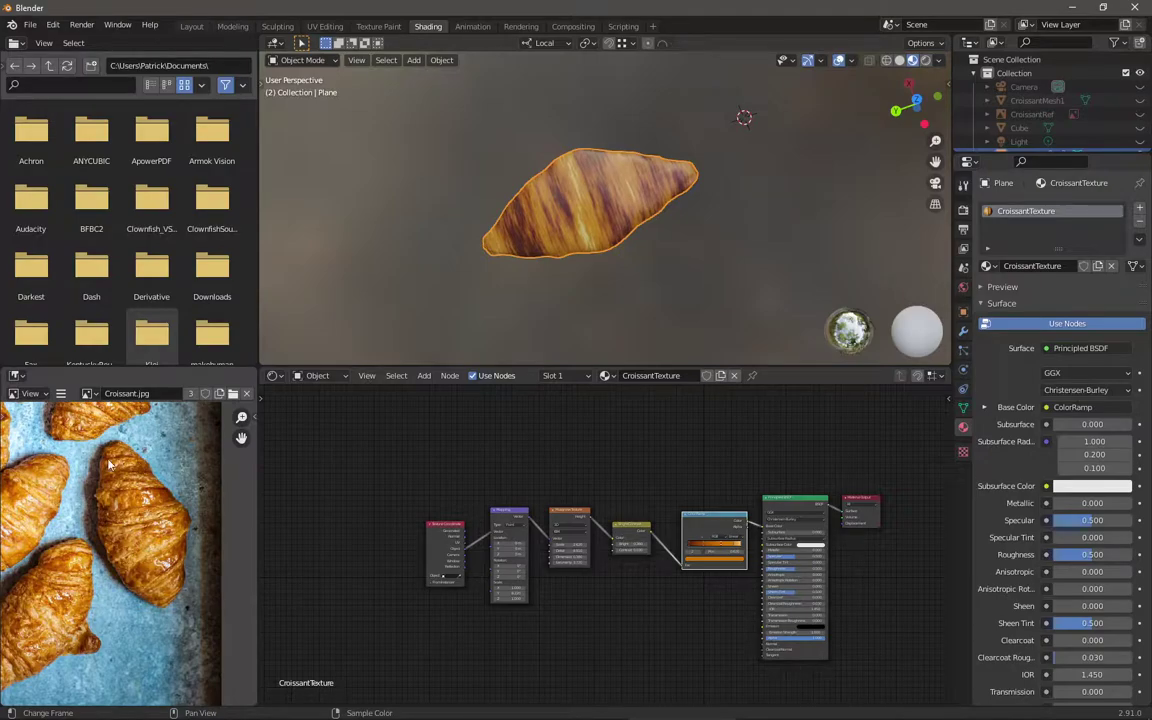
scroll(128, 556, "up", 4)
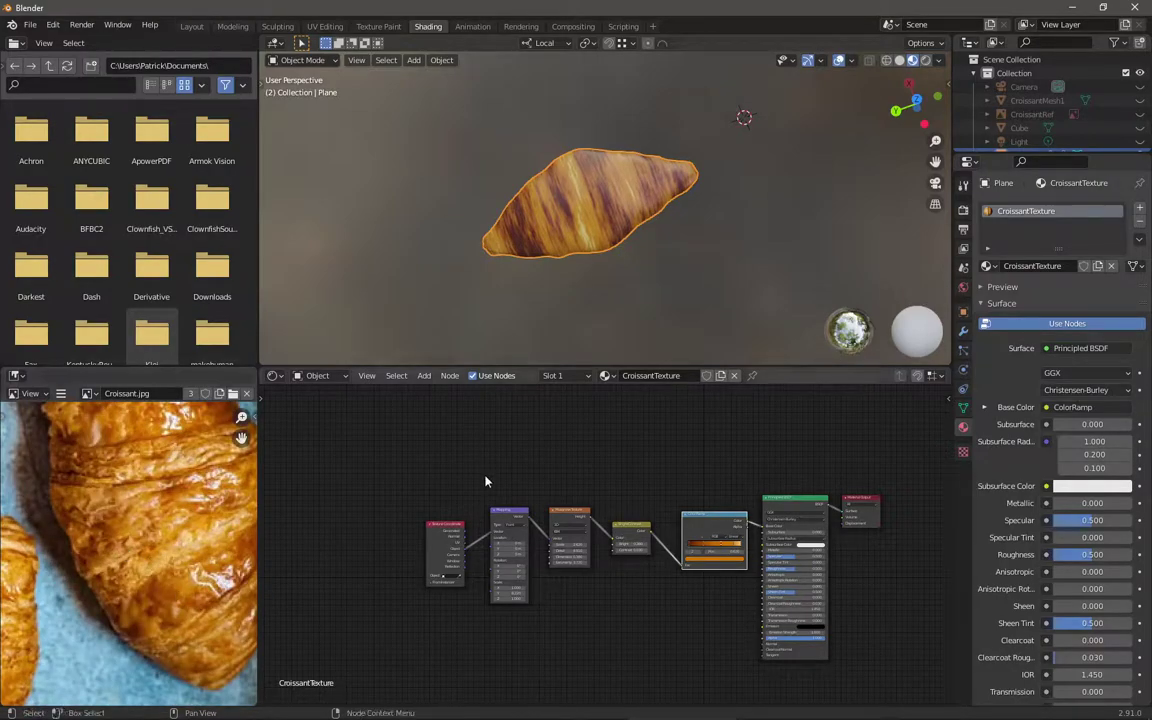
Step: Move the node chain from Texture Coordinate to ColorRamp as a group away from the Principled BSDF, leaving free space between them
middle_click_drag(597, 485, 548, 512)
middle_click_drag(607, 576, 607, 488)
left_click_drag(322, 438, 667, 589)
key("g")
left_click(550, 560)
middle_click_drag(515, 585, 583, 572, "shift")
scroll(624, 578, "up", 2)
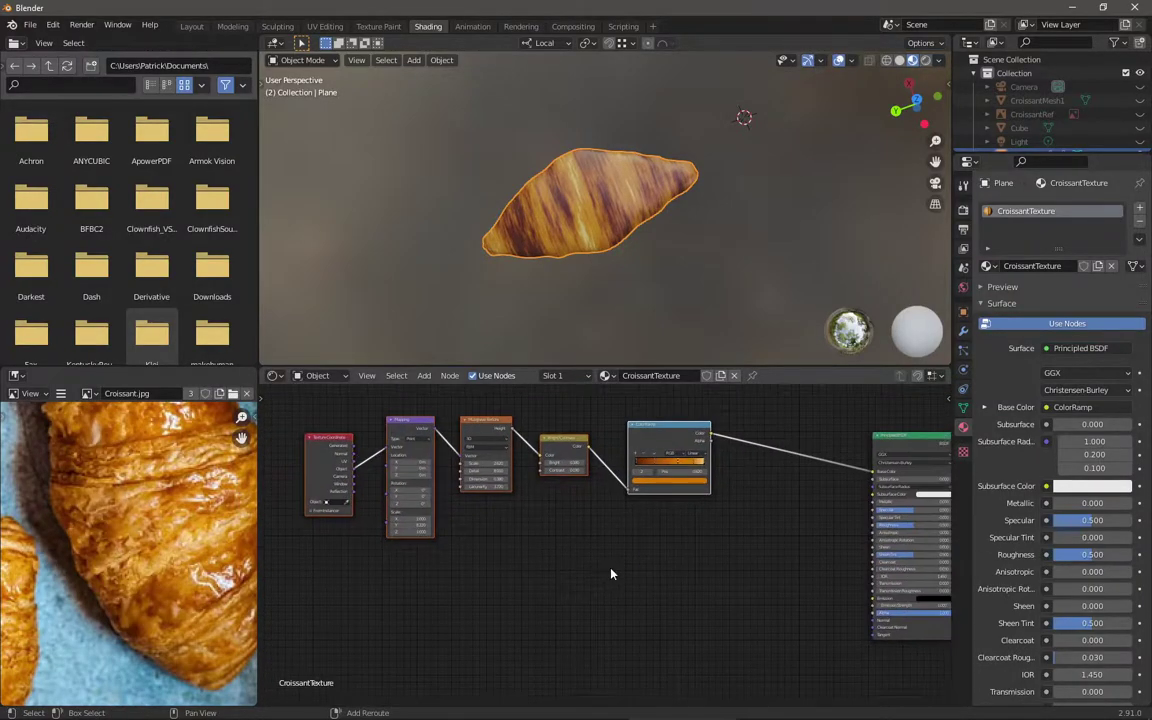
Step: Add a Noise Texture node in the free space below the Bright/Contrast node
key("shift+a")
left_click(611, 566)
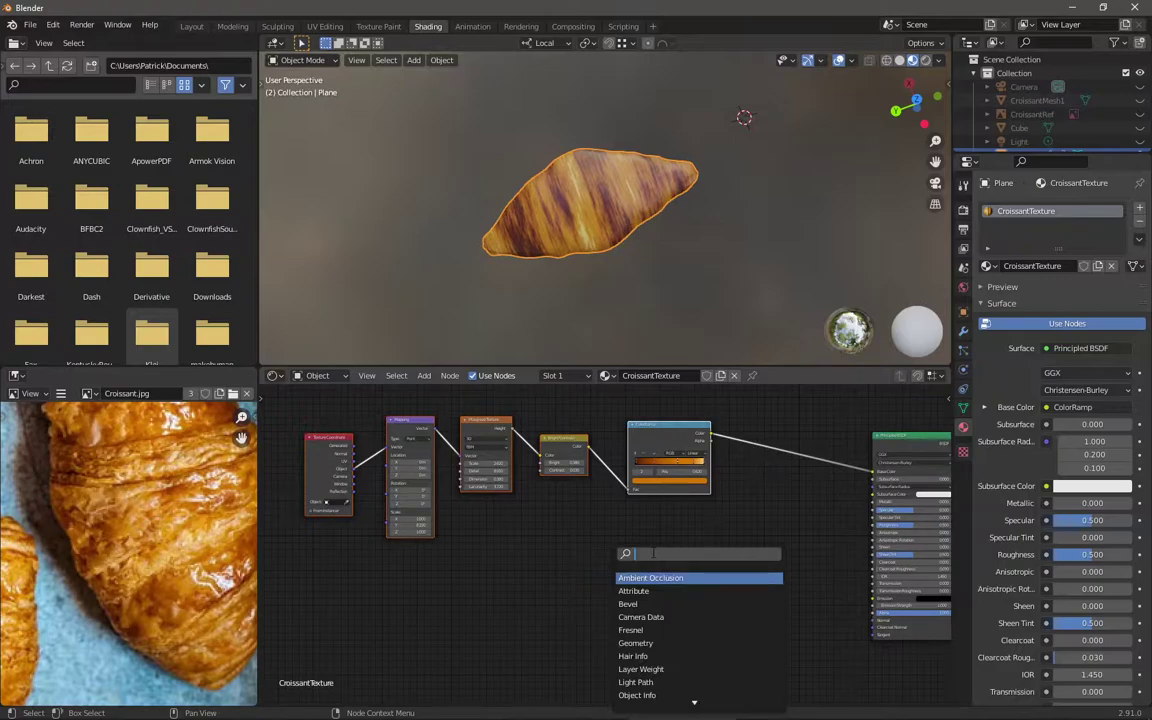
type("noise")
key("Return")
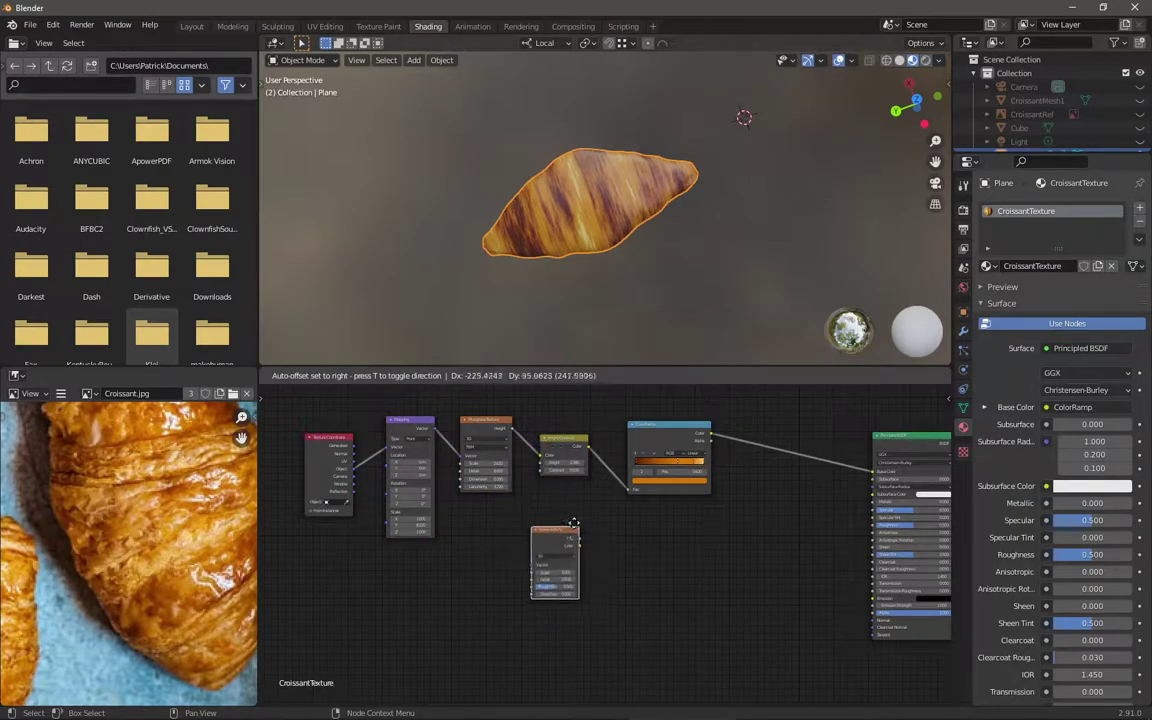
left_click(573, 528)
Step: Try adding a Displacement node beside the Noise Texture, and delete that node again
key("shift+a")
left_click(590, 553)
type("c")
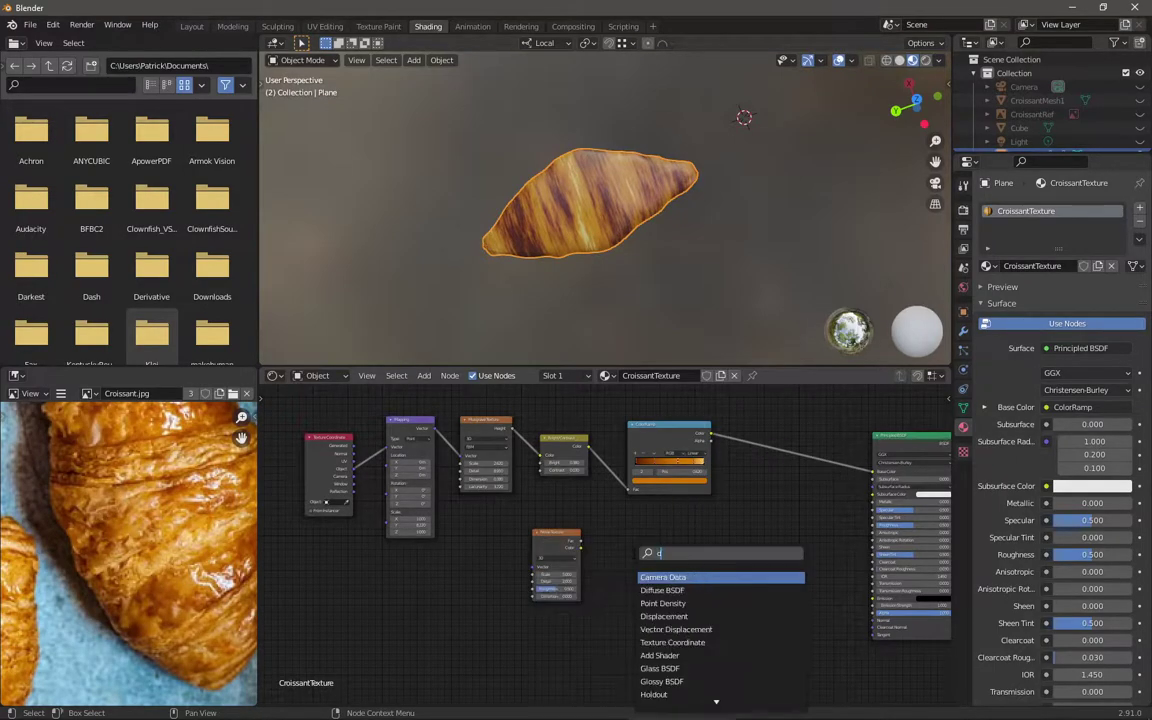
key("BackSpace")
type("dis")
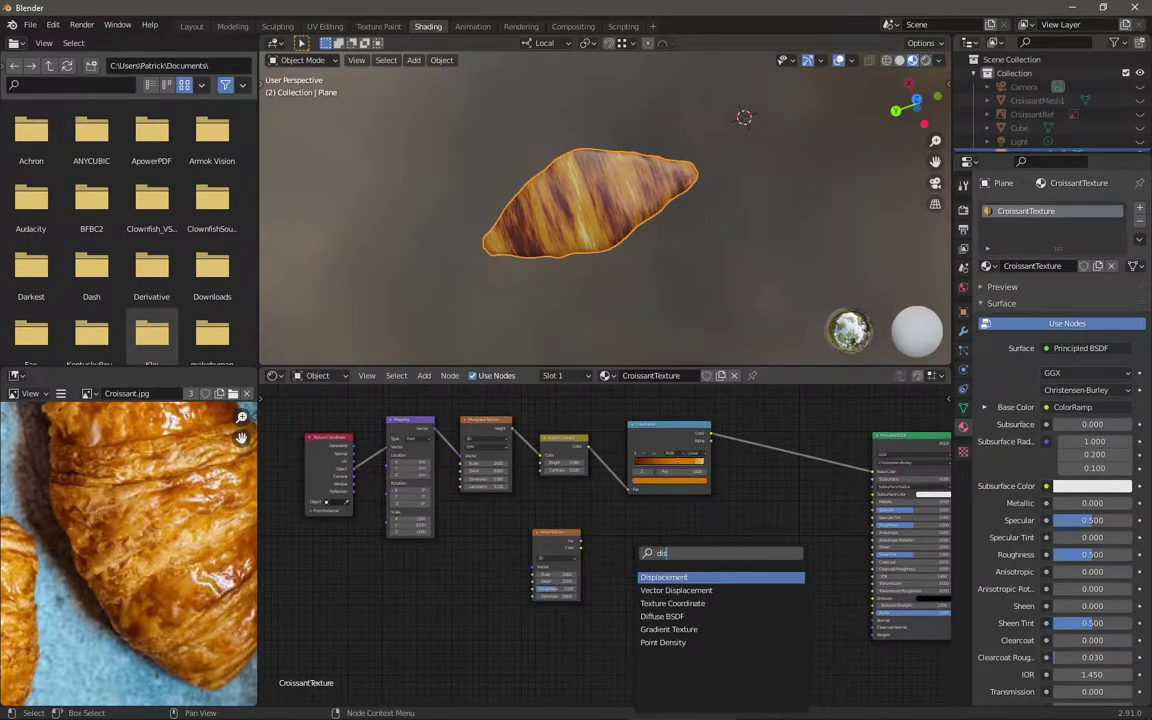
key("BackSpace")
type("sp")
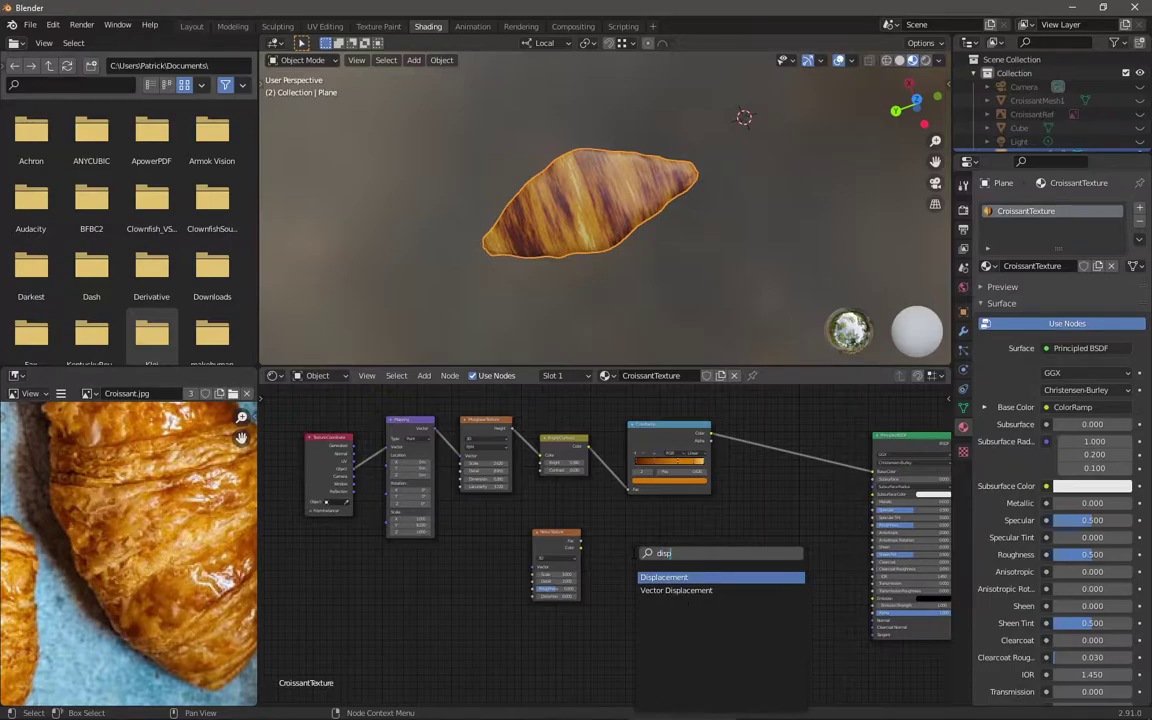
key("Return")
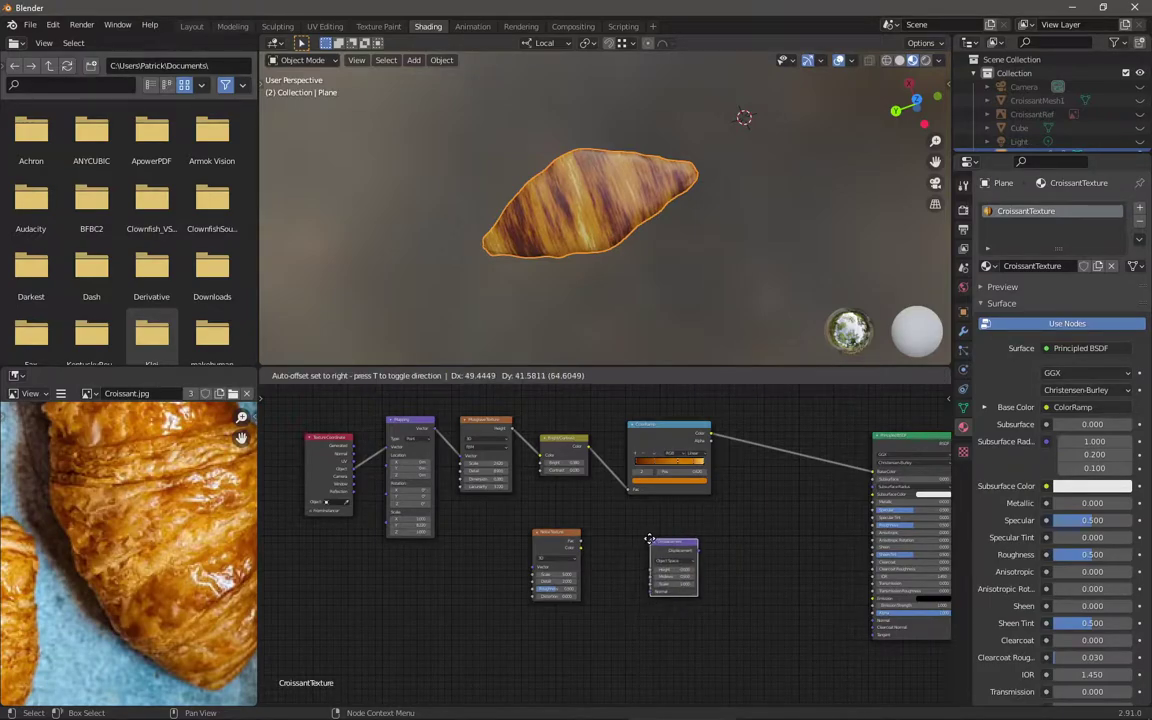
left_click(650, 540)
scroll(660, 538, "up", 3)
middle_click_drag(664, 511, 636, 530)
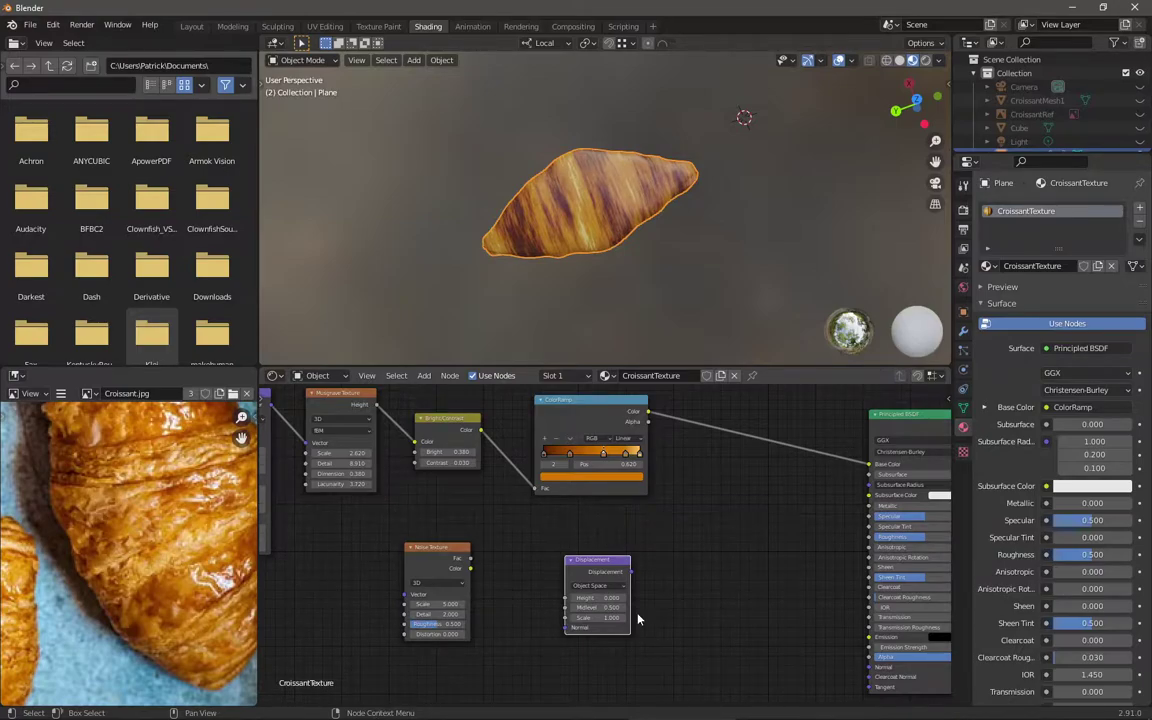
key("x")
key("shift+a")
type("dis")
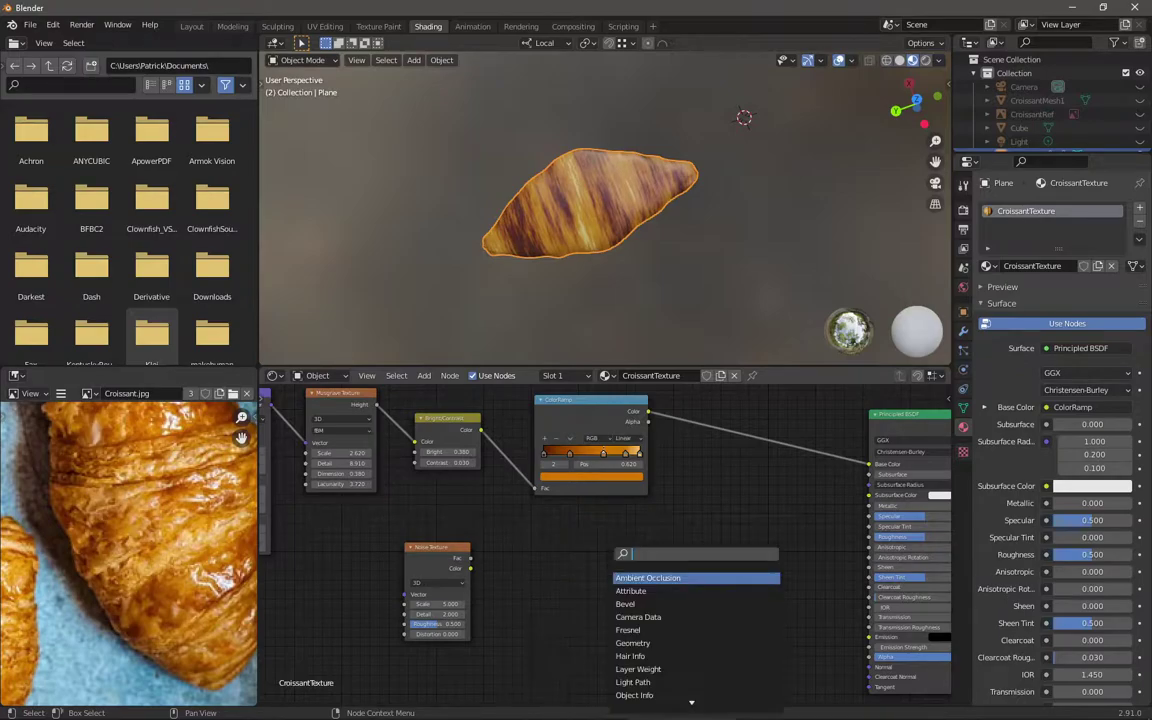
key("Down")
key("Down")
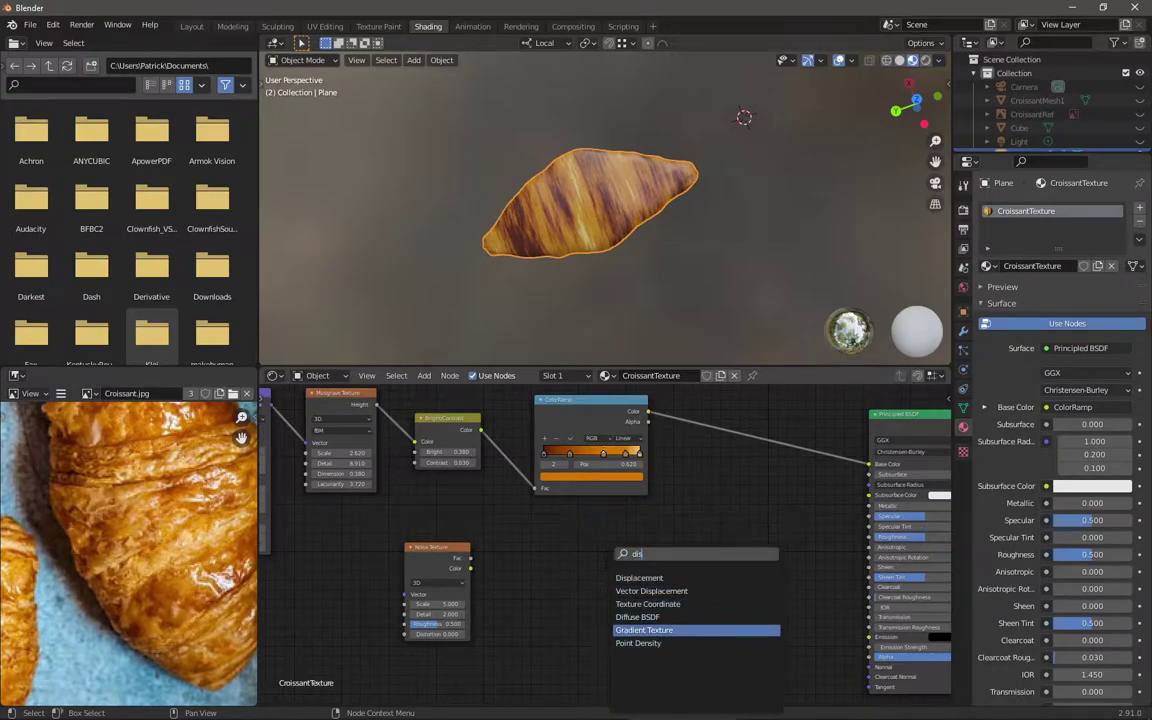
left_click(605, 568)
key("shift+a")
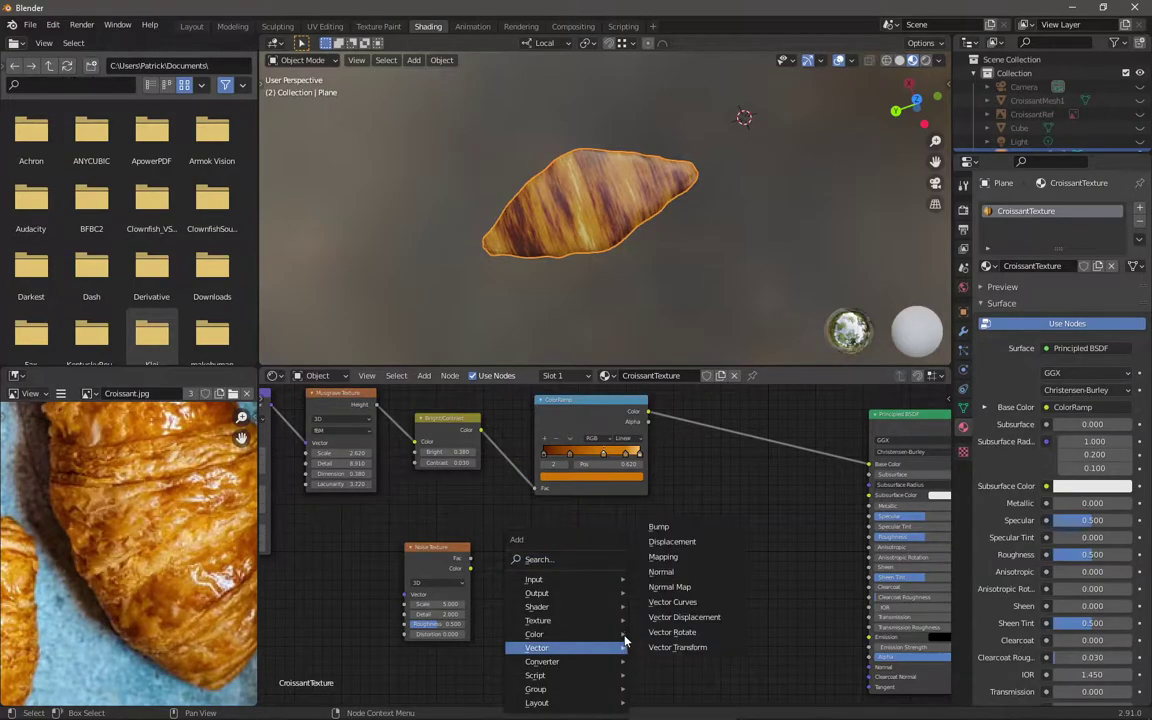
mouse_move(607, 622)
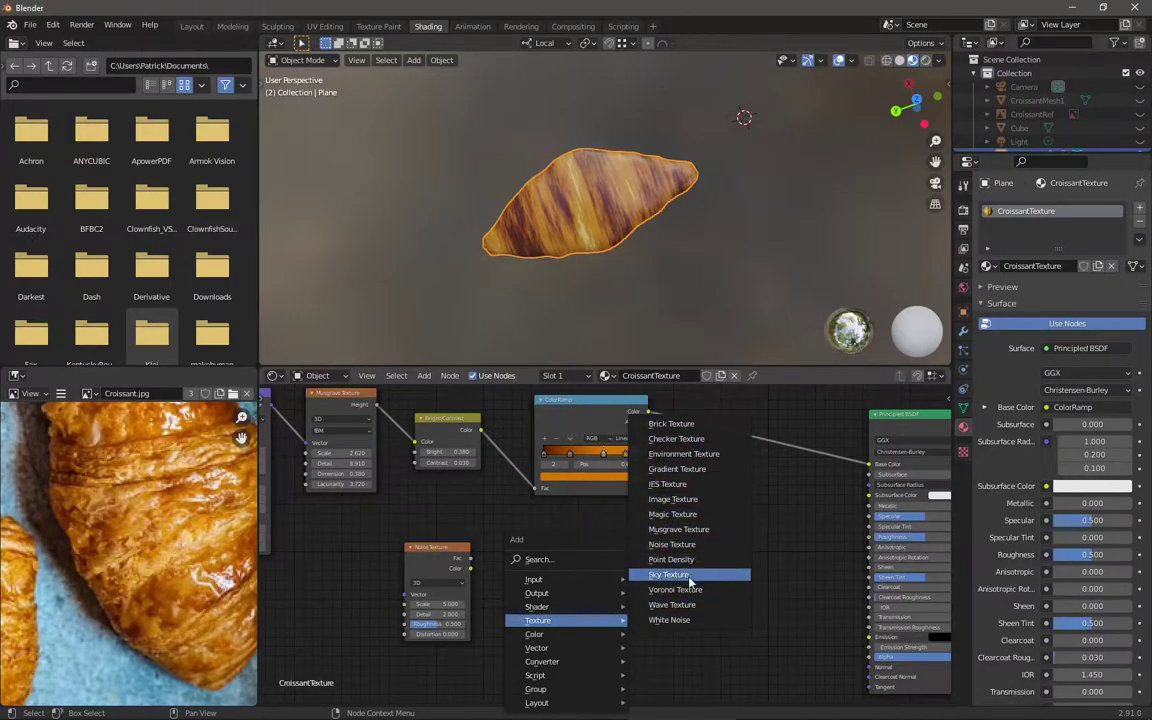
mouse_move(576, 634)
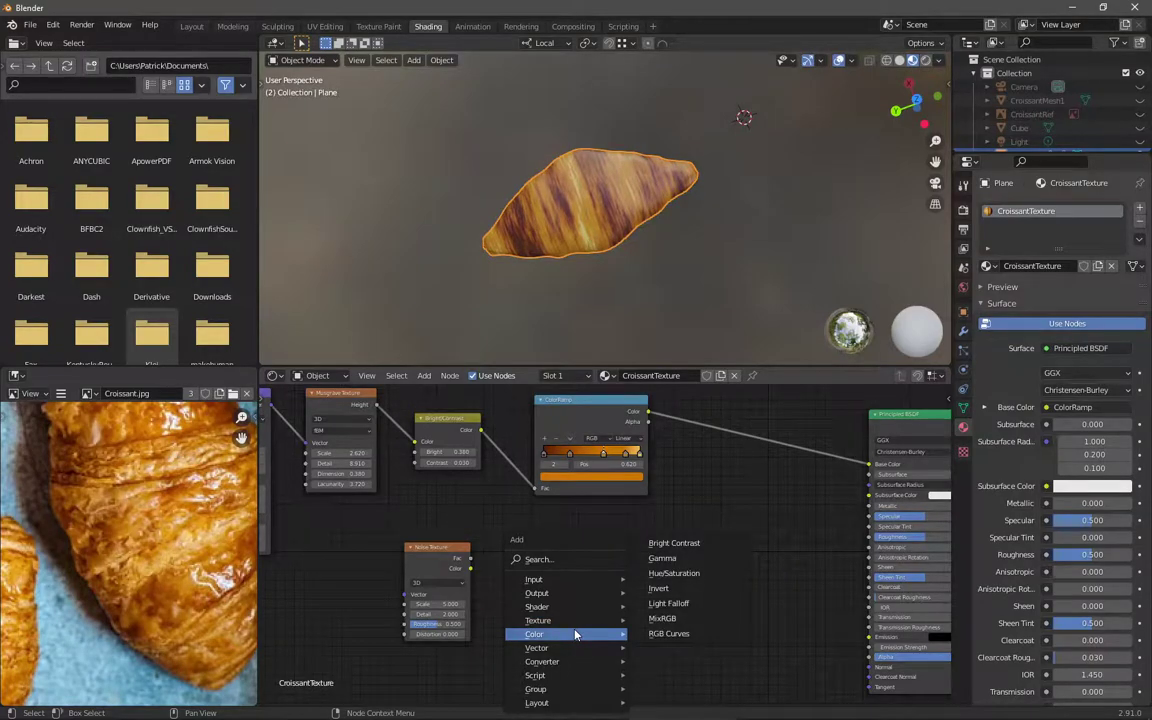
mouse_move(577, 579)
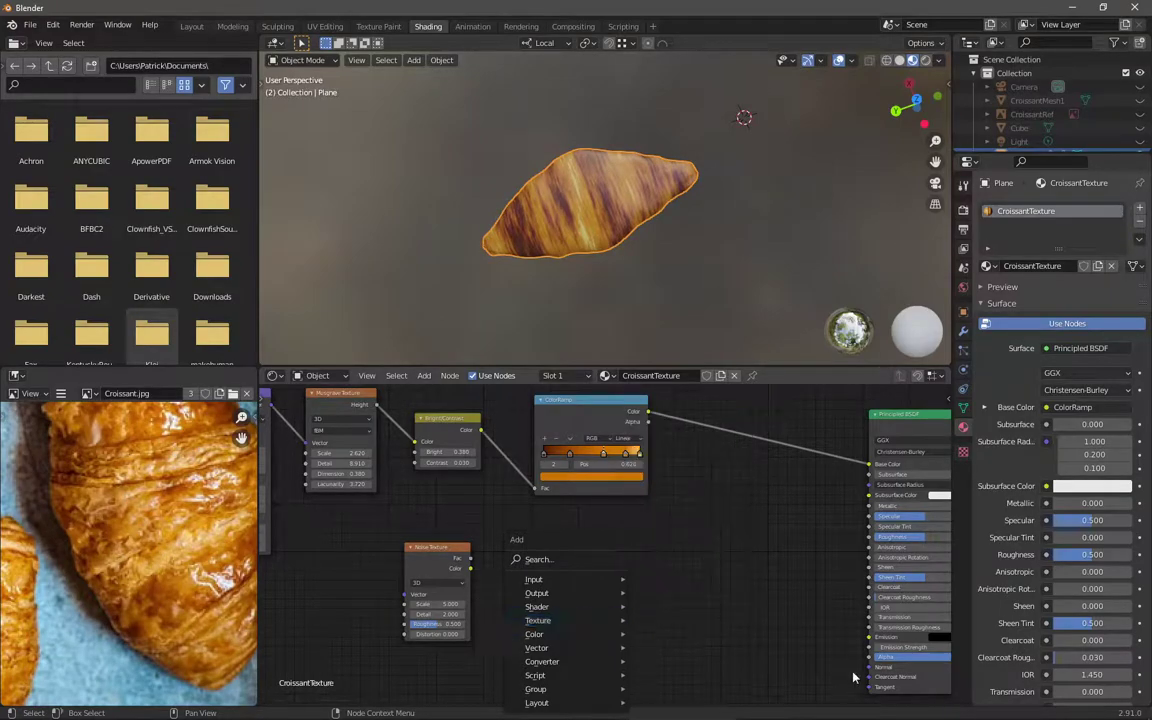
key("Escape")
Step: Add a Math node between the Noise Texture and the Principled BSDF
key("shift+a")
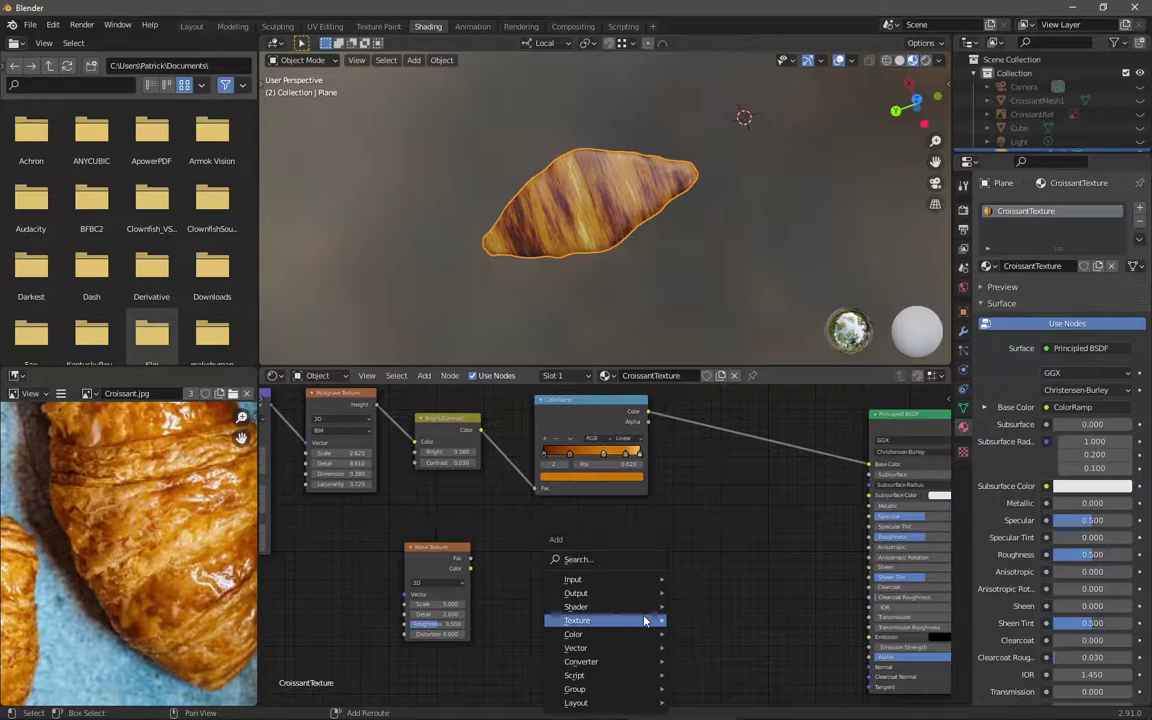
left_click(630, 559)
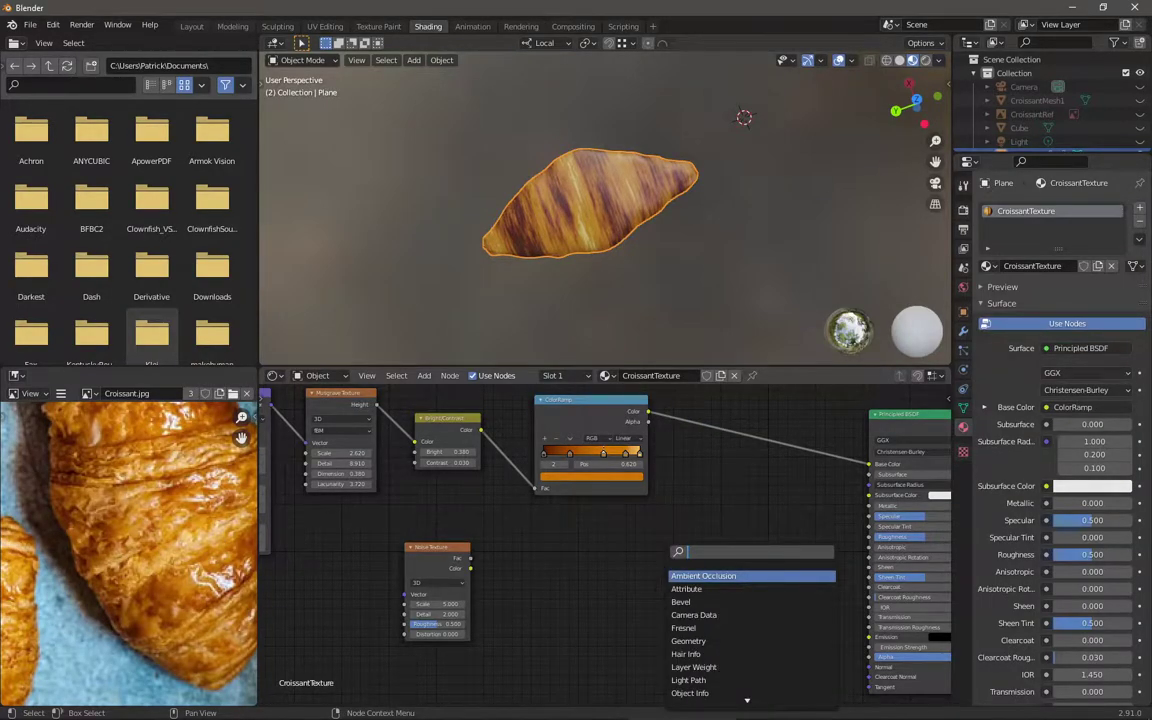
type("math")
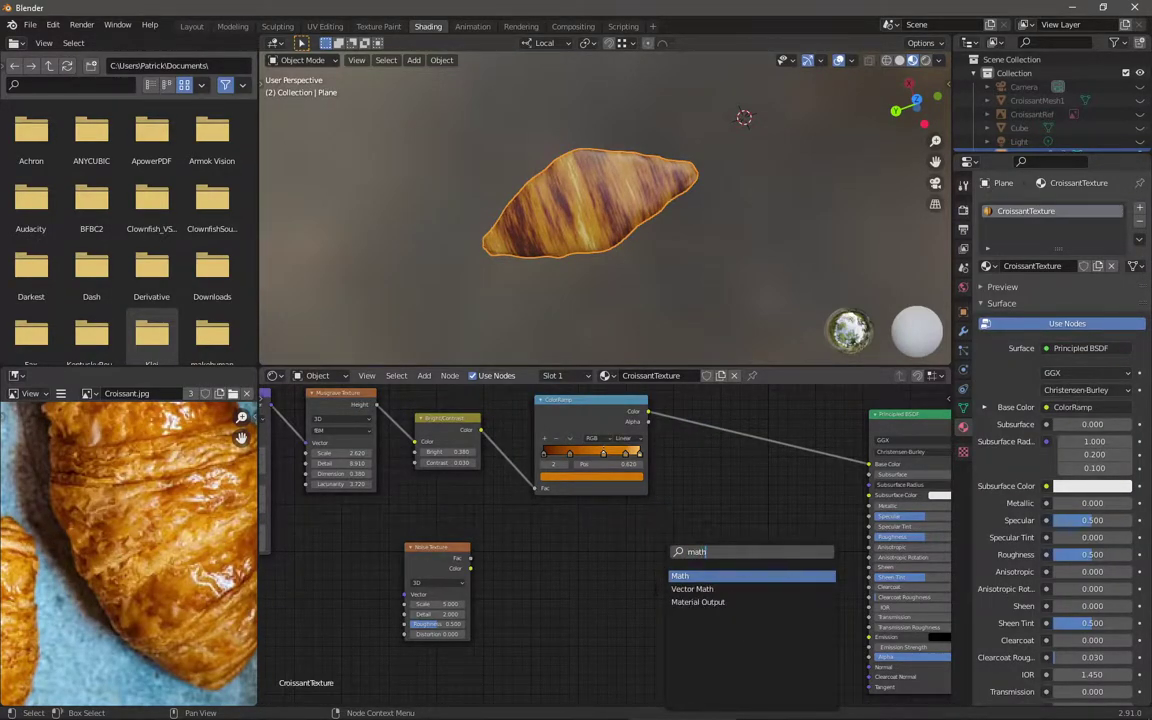
key("Return")
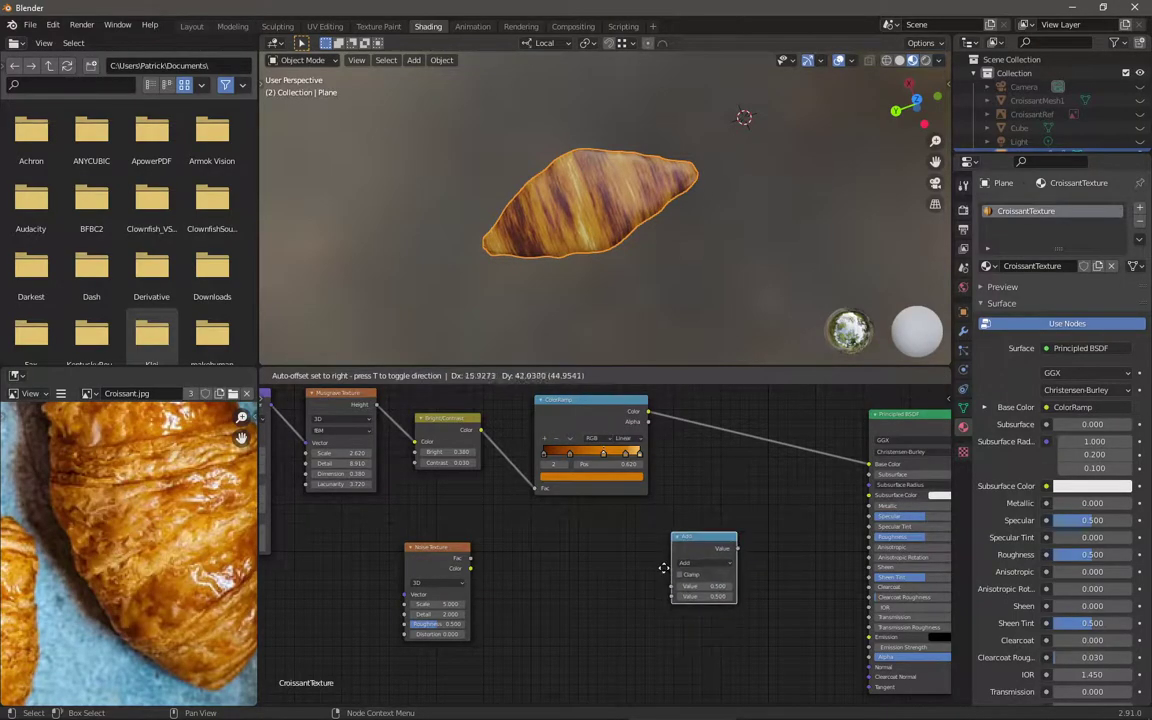
left_click(668, 593)
Step: Feed the Noise Texture's Fac and the ColorRamp's Color into the Math node's two values, and its output into the Principled BSDF's Base Color
left_click_drag(462, 567, 677, 604)
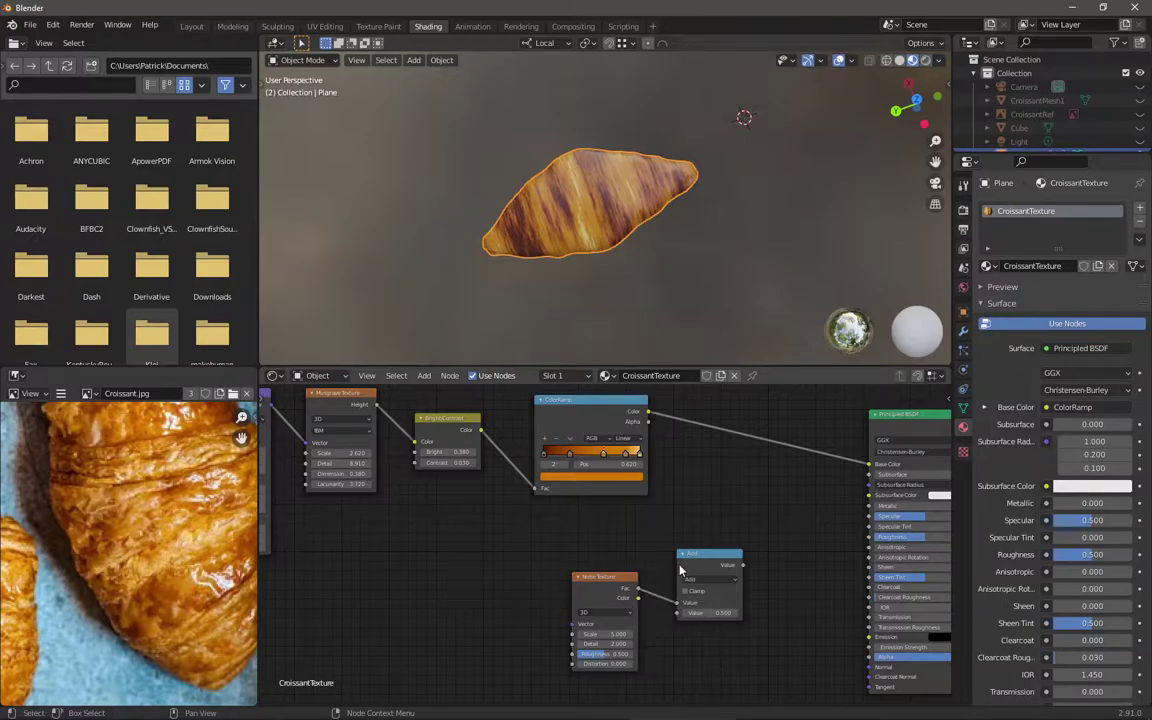
left_click_drag(706, 553, 754, 491)
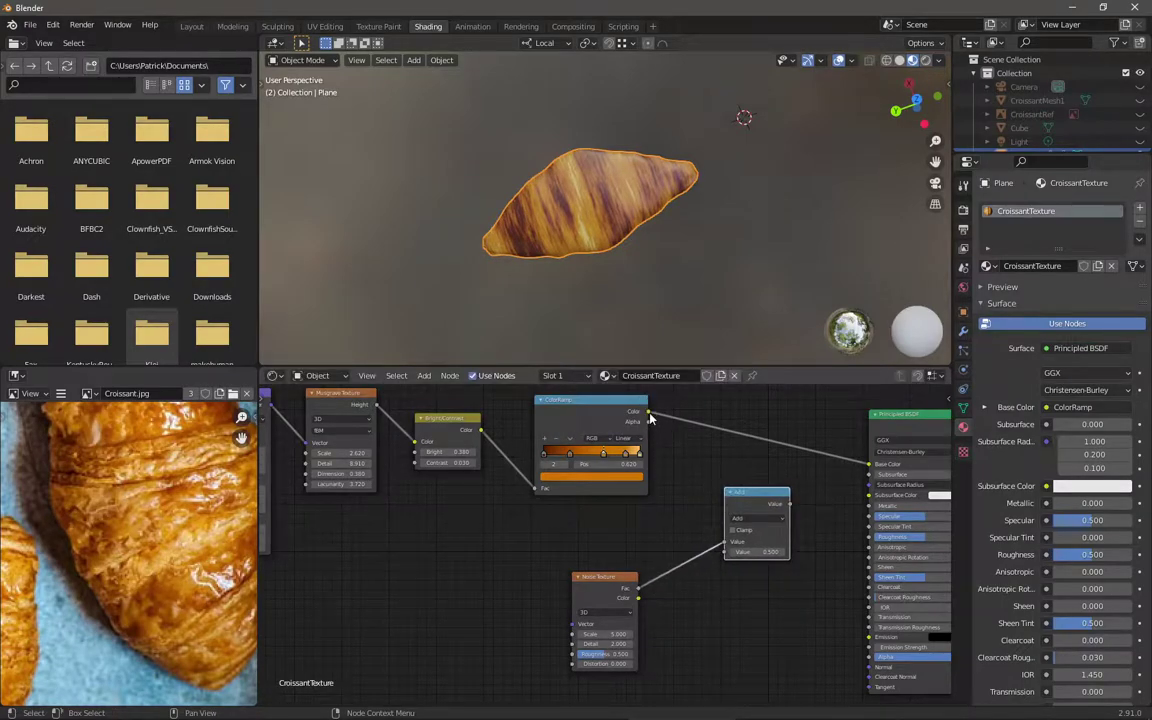
left_click_drag(649, 413, 727, 554)
middle_click_drag(751, 560, 672, 632)
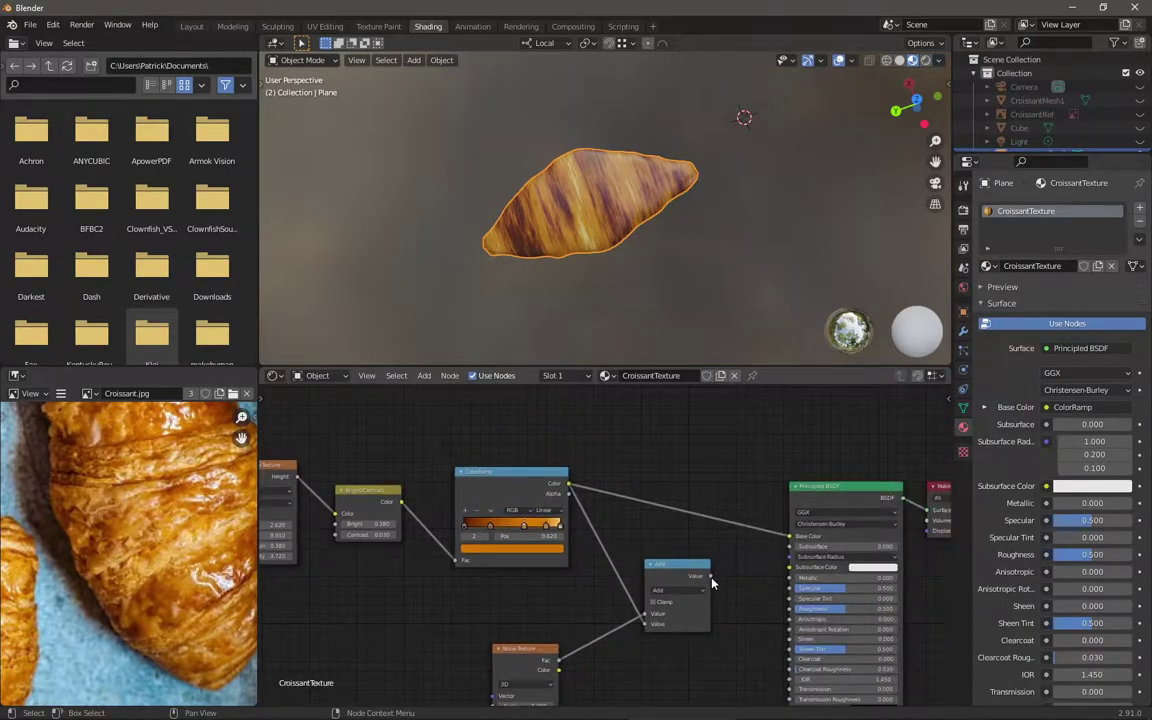
left_click_drag(712, 578, 790, 537)
scroll(612, 218, "up", 5)
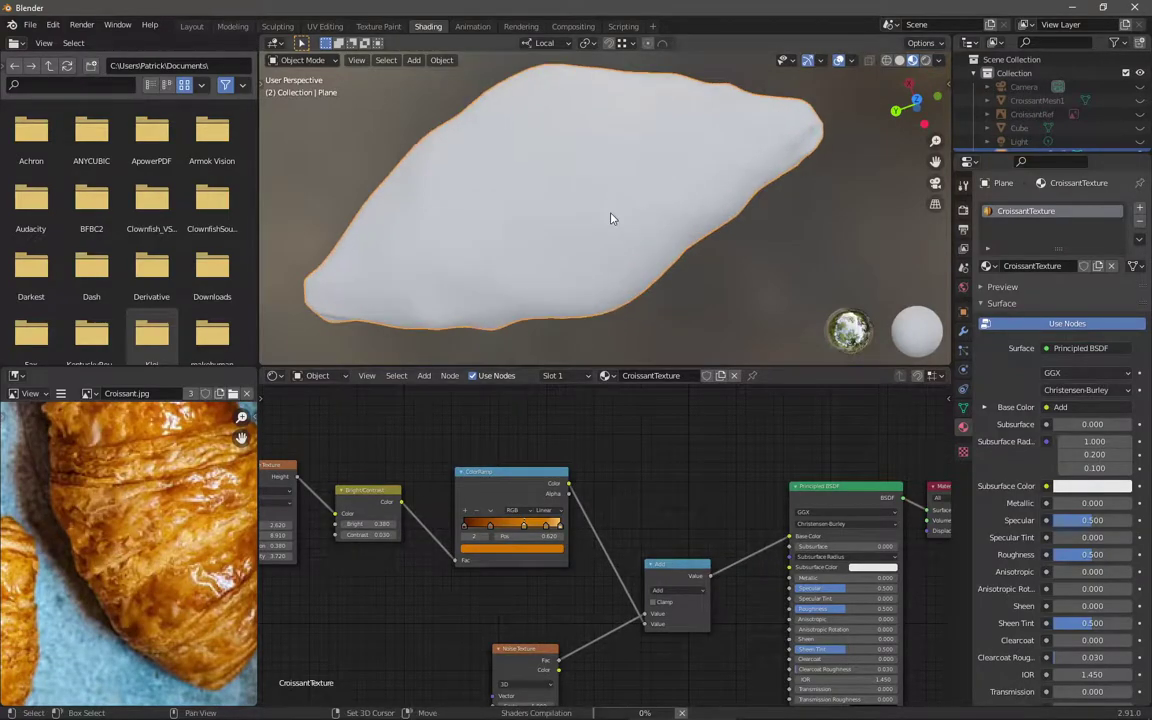
mouse_move(658, 265)
middle_mouse_down()
mouse_move(681, 224)
mouse_move(648, 224)
middle_mouse_up()
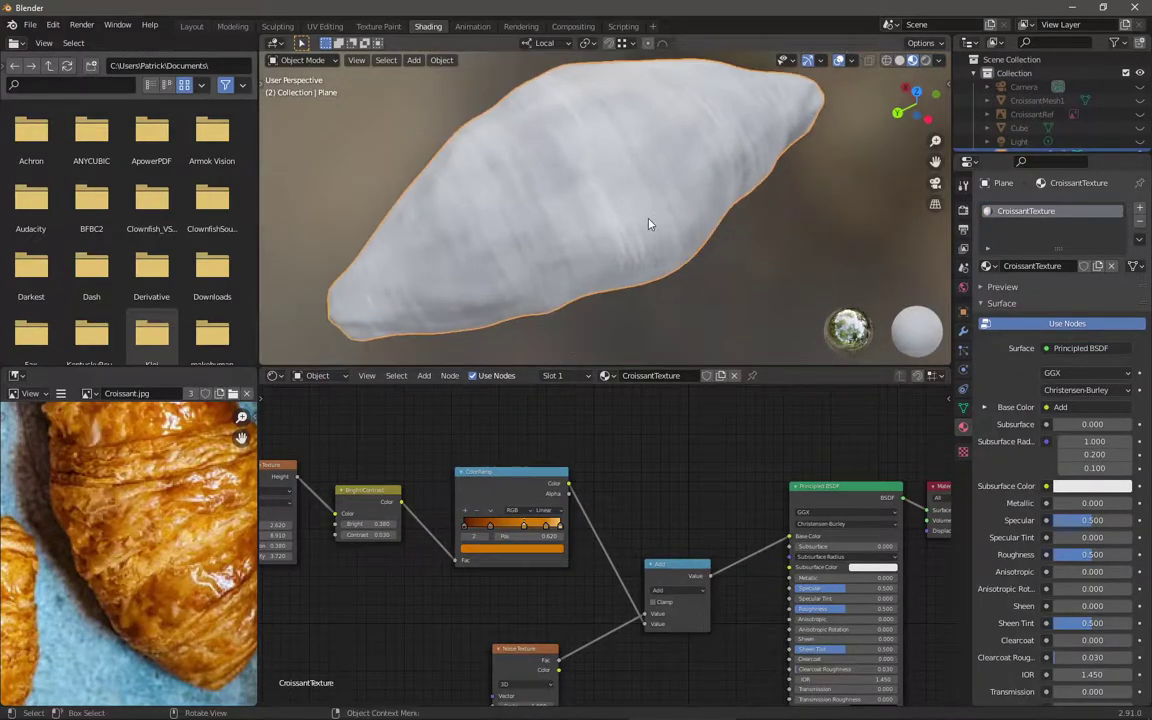
Step: Try the Multiply operation on the Math node, and delete the node
scroll(600, 600, "down", 3)
middle_click_drag(598, 622, 602, 594)
scroll(597, 597, "up", 4)
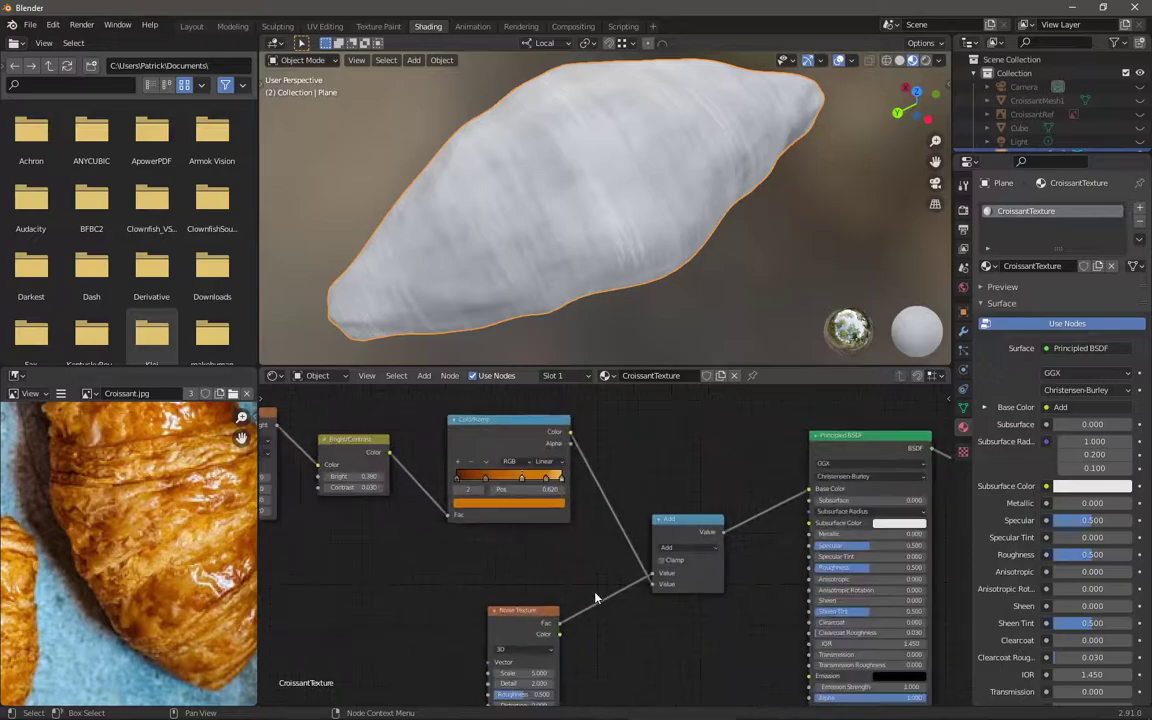
left_click(690, 547)
left_click(690, 598)
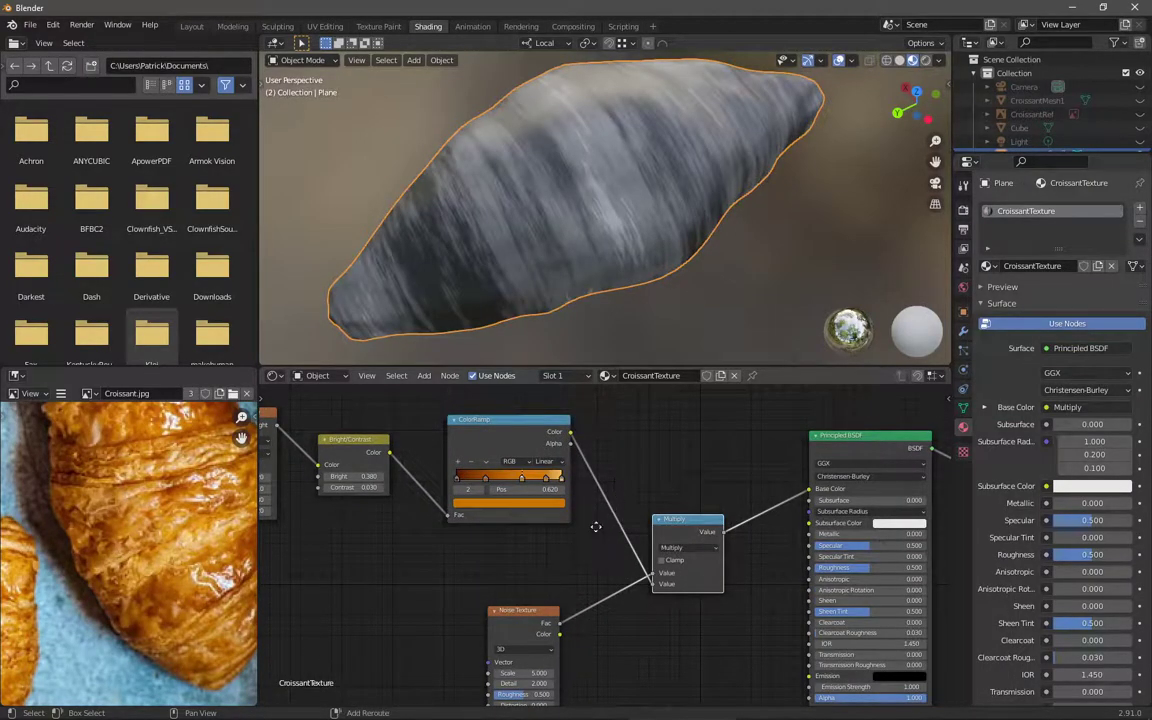
middle_click_drag(599, 544, 599, 513)
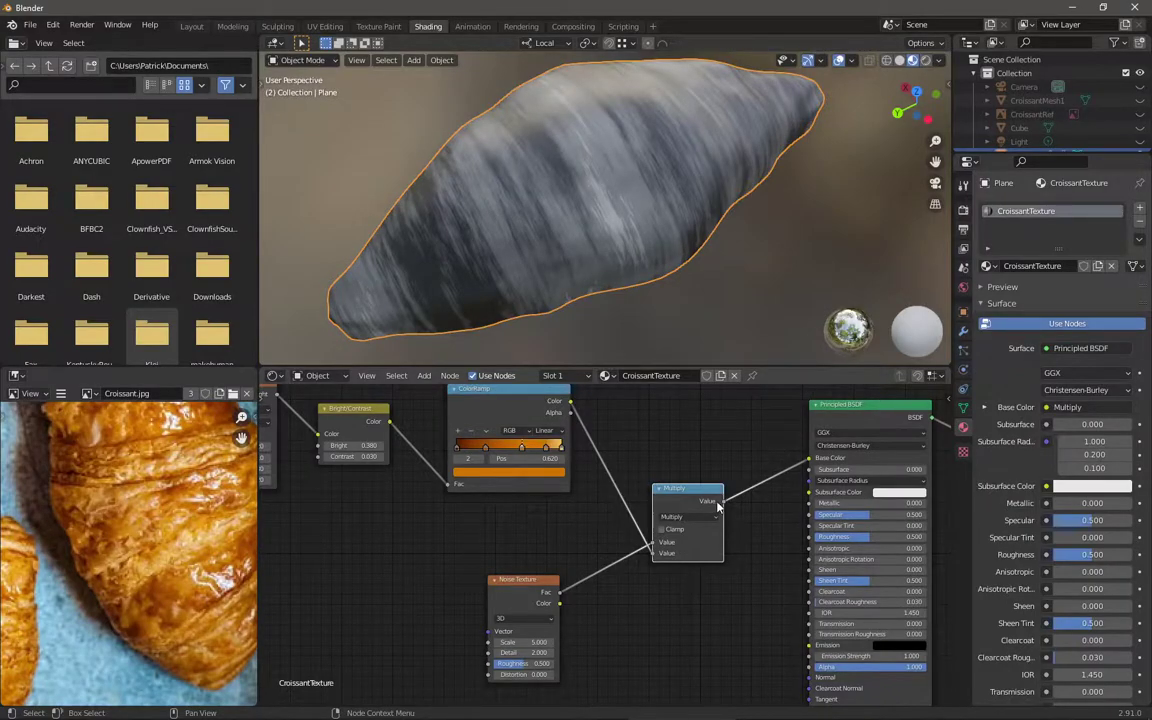
middle_click_drag(645, 467, 671, 483)
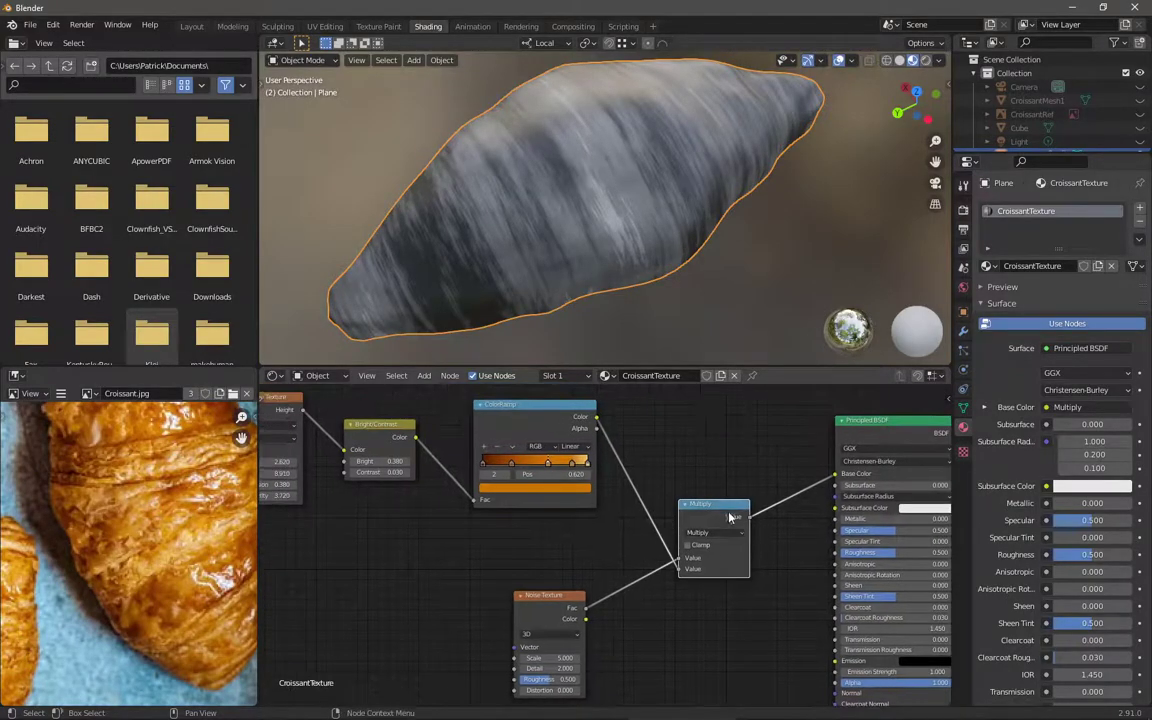
key("x")
Step: Add a MixRGB node between the ColorRamp and the Principled BSDF
key("shift+a")
left_click(717, 518)
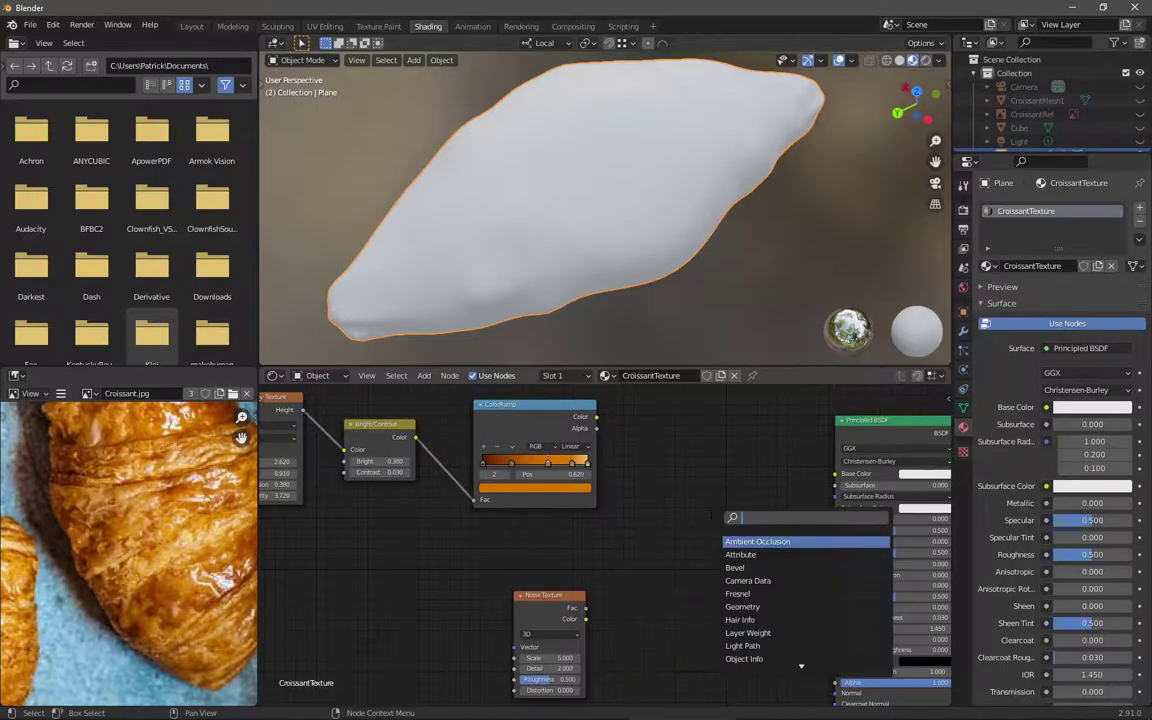
type("mix")
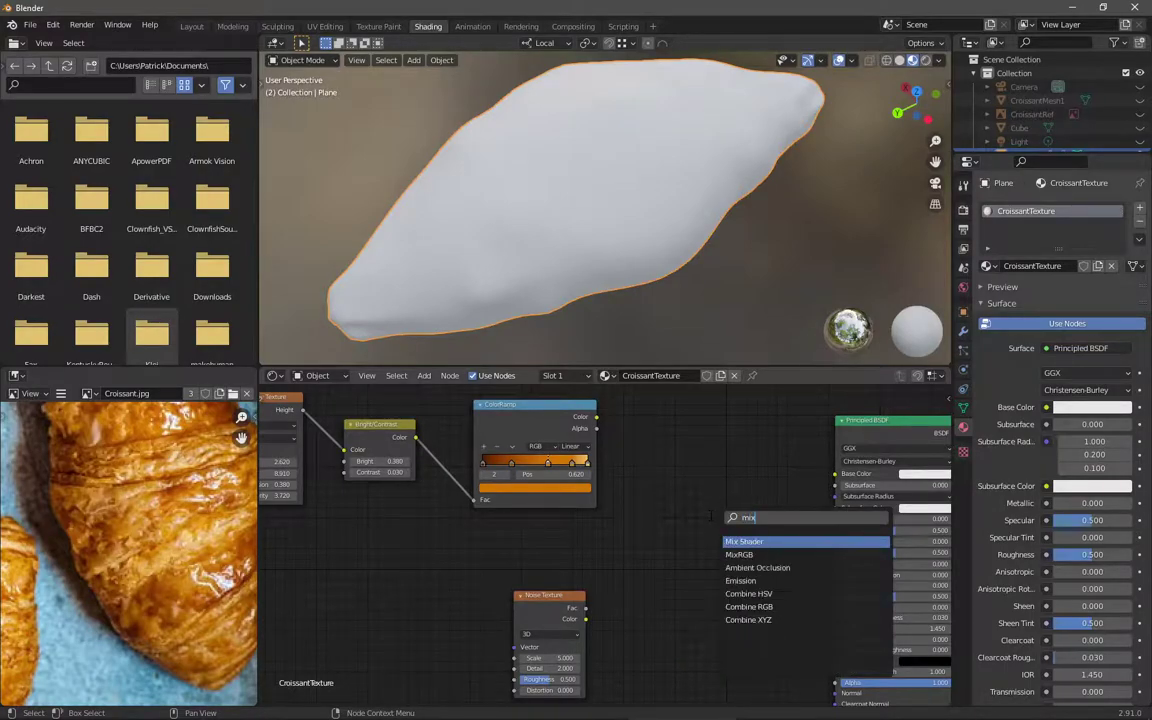
key("Return")
left_click(714, 508)
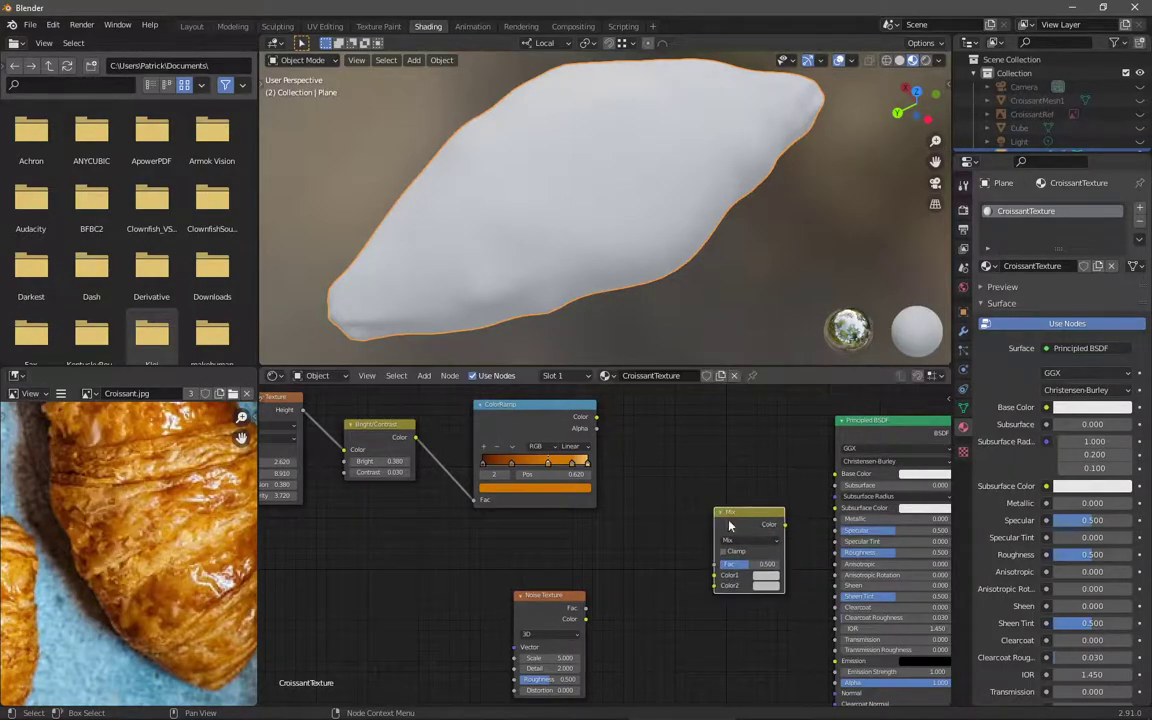
Step: Set the Mix node's blending mode to Multiply, connect the ColorRamp's Color to Color1, and try linking the Noise Texture's Fac to Color2
left_click(749, 540)
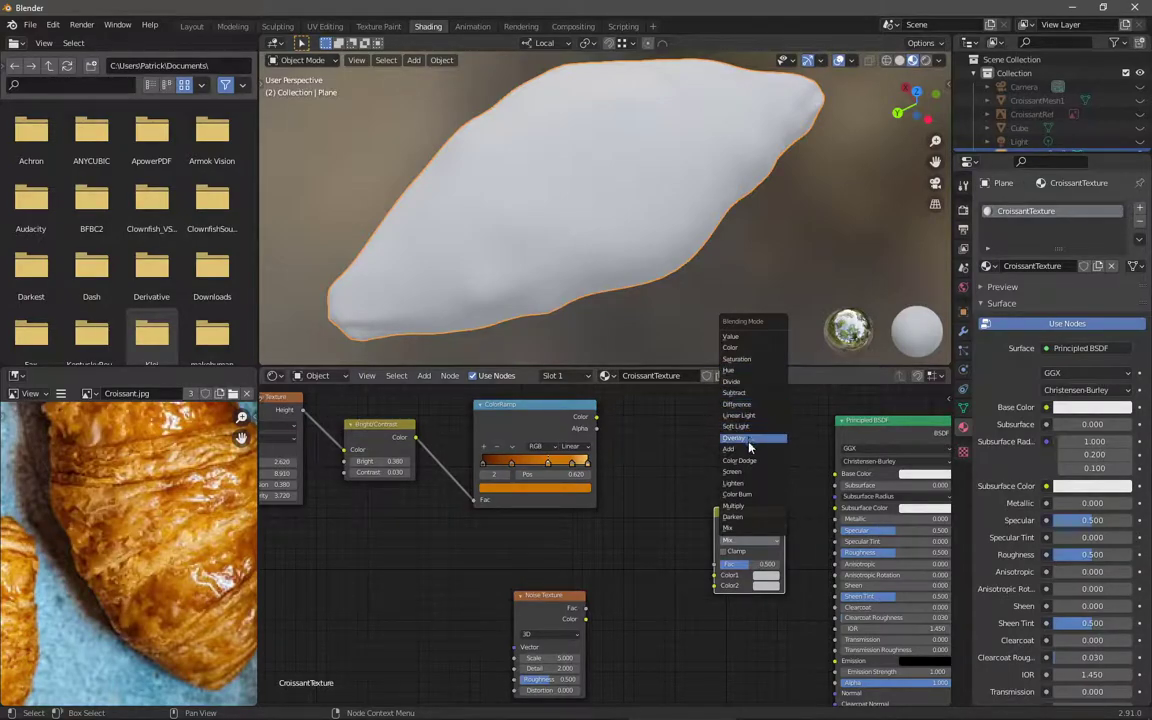
left_click(741, 509)
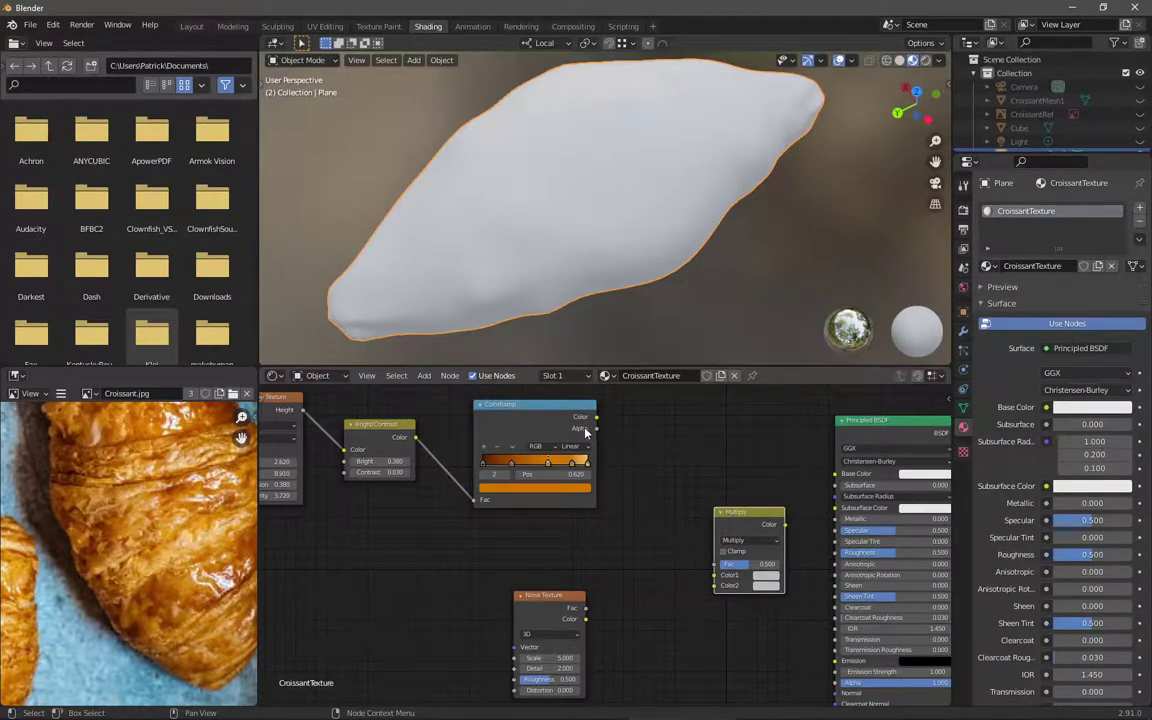
left_click_drag(597, 416, 716, 575)
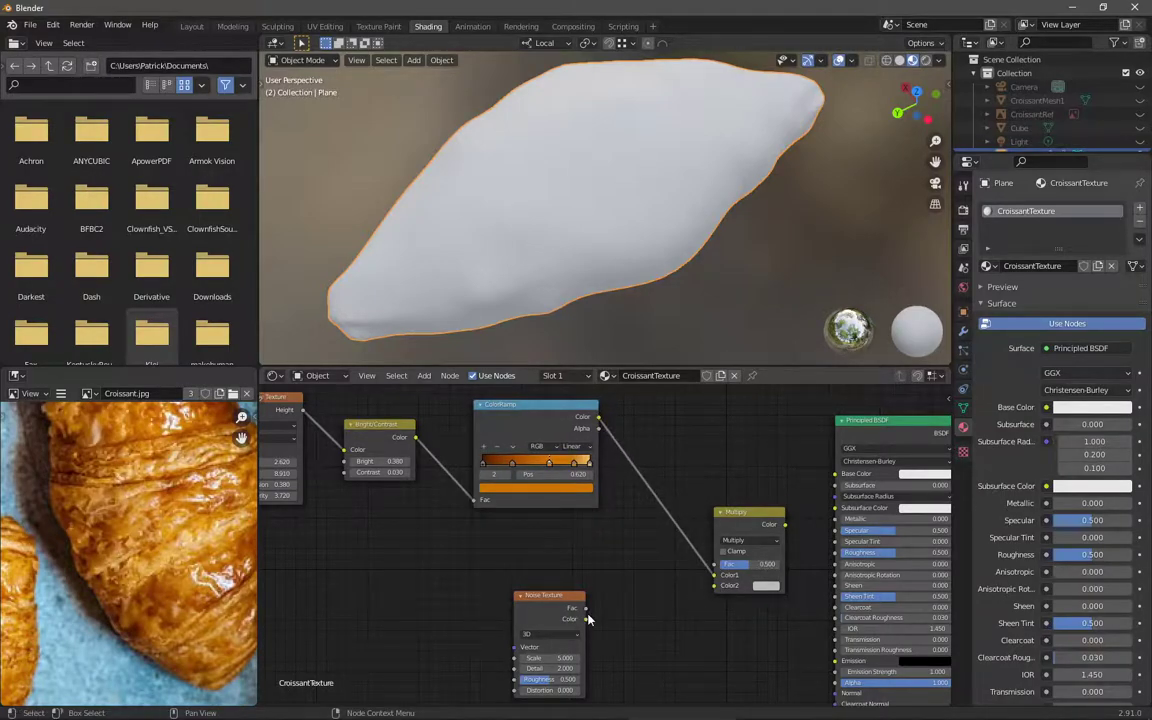
left_click_drag(588, 619, 630, 613)
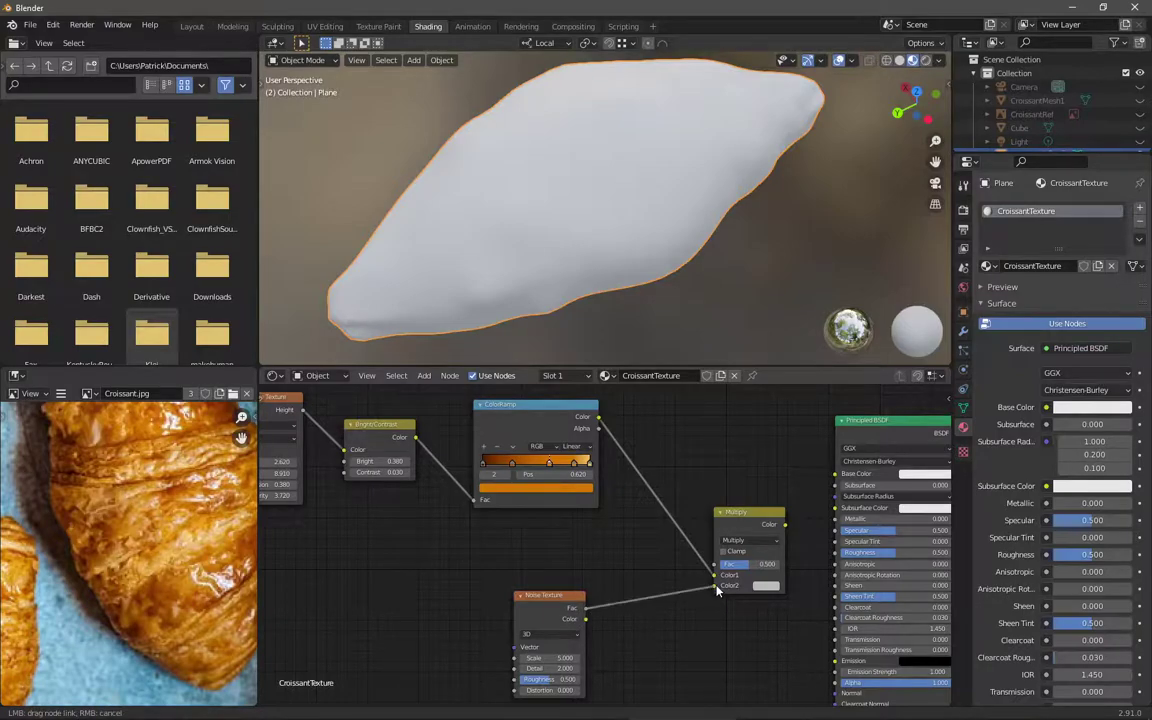
Step: Detach the Multiply node, shift the ColorRamp toward the Principled BSDF, and place Multiply between the Bright/Contrast and ColorRamp nodes
middle_click_drag(572, 408, 692, 436)
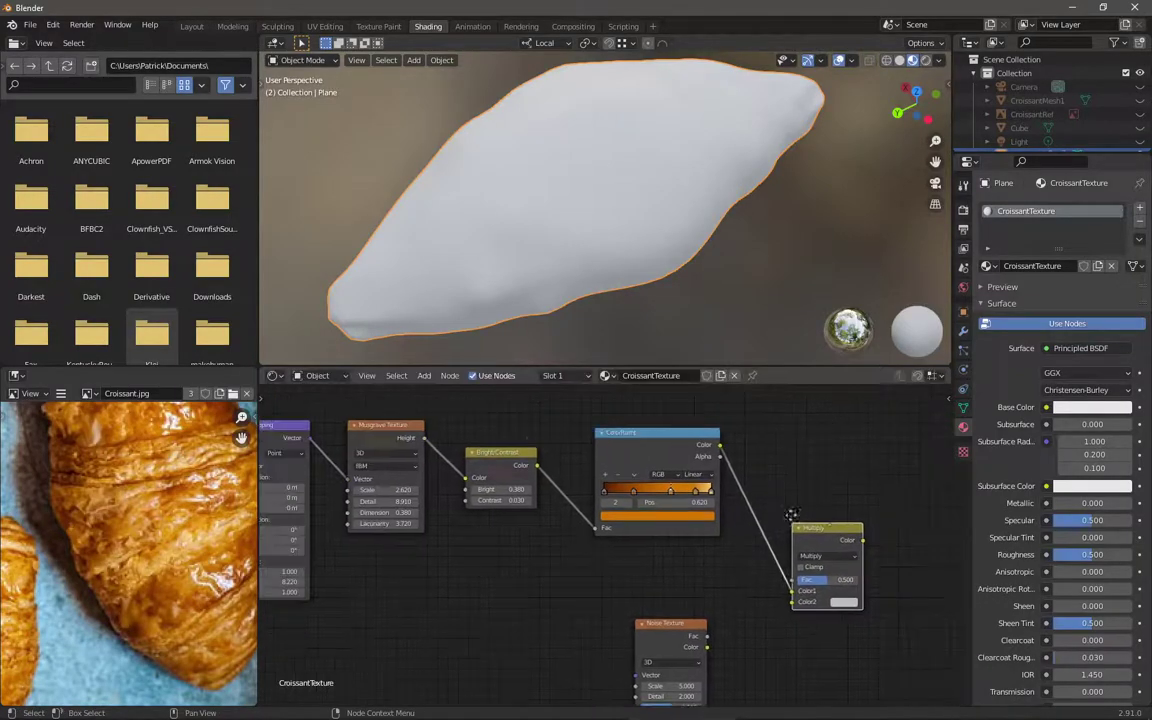
left_click_drag(692, 436, 901, 412)
middle_click_drag(854, 512, 784, 536)
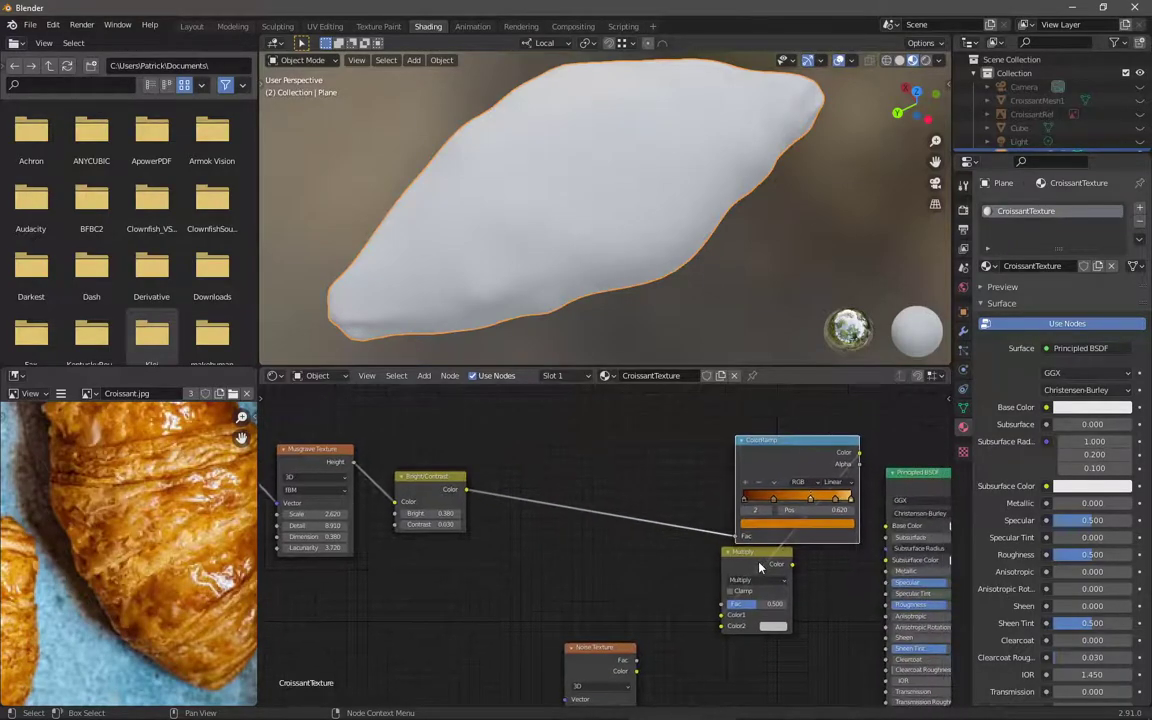
left_click_drag(759, 558, 700, 562)
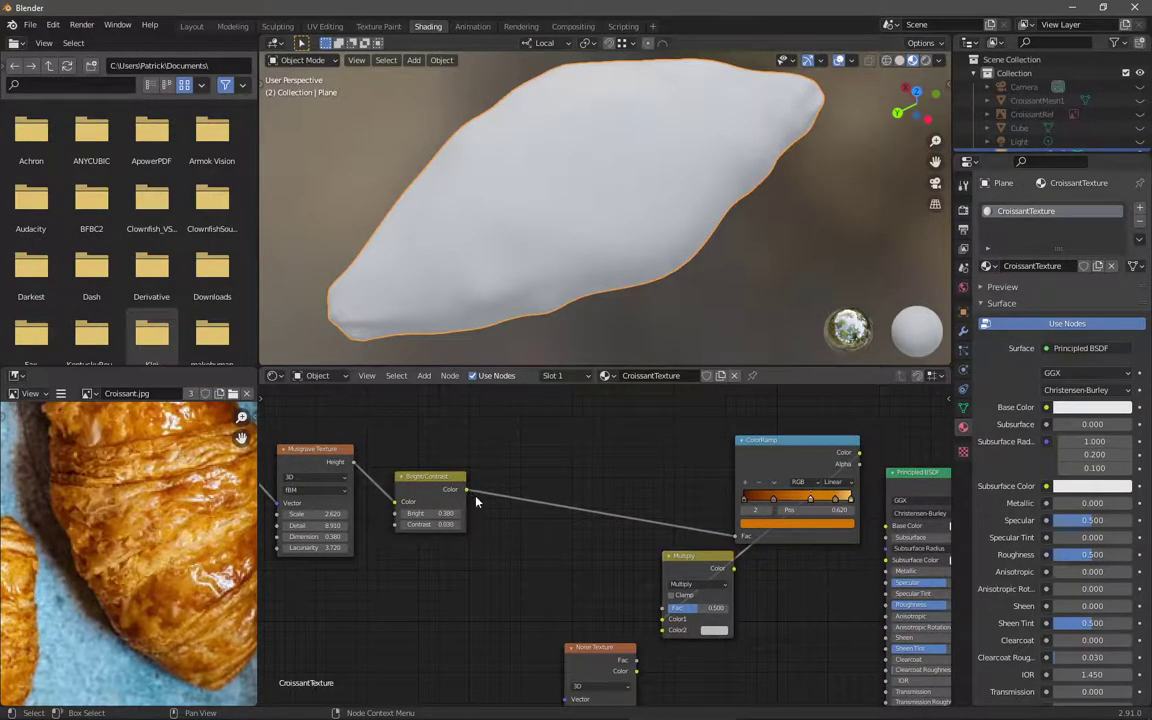
Step: Connect Bright/Contrast to the Multiply node's Color1, the Noise Texture's Color to Color2, and the Multiply output to the ColorRamp's Fac
left_click_drag(466, 489, 662, 619)
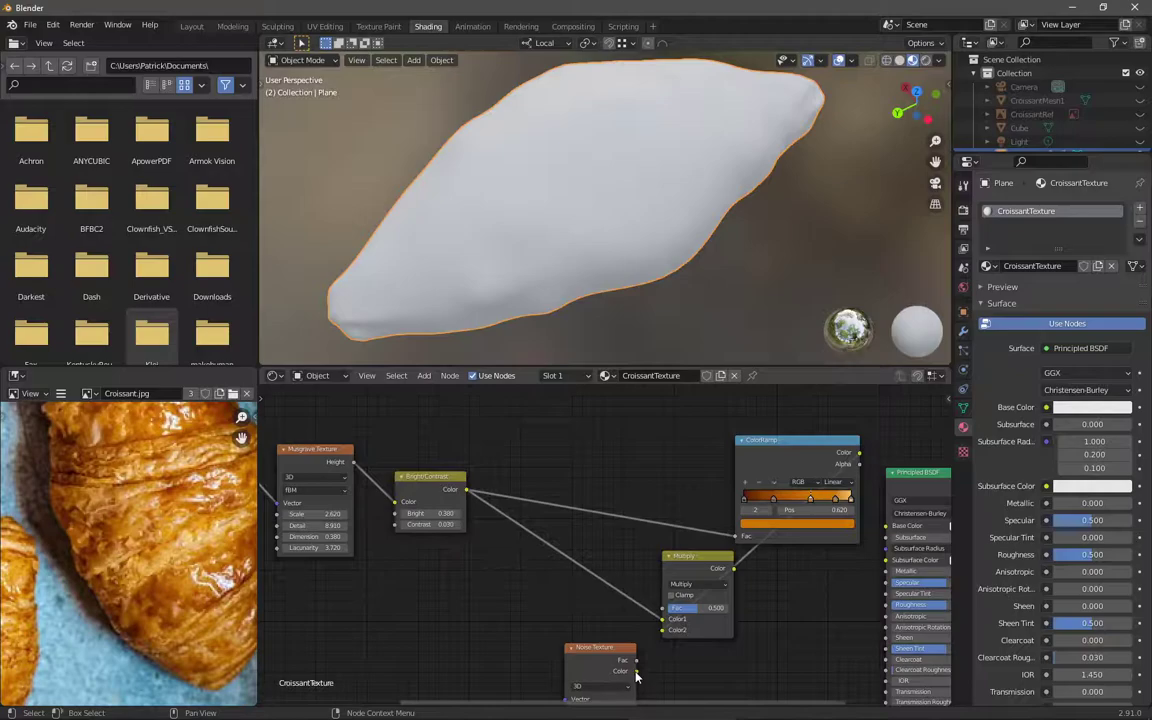
left_click_drag(636, 671, 662, 630)
middle_click_drag(668, 646, 673, 604)
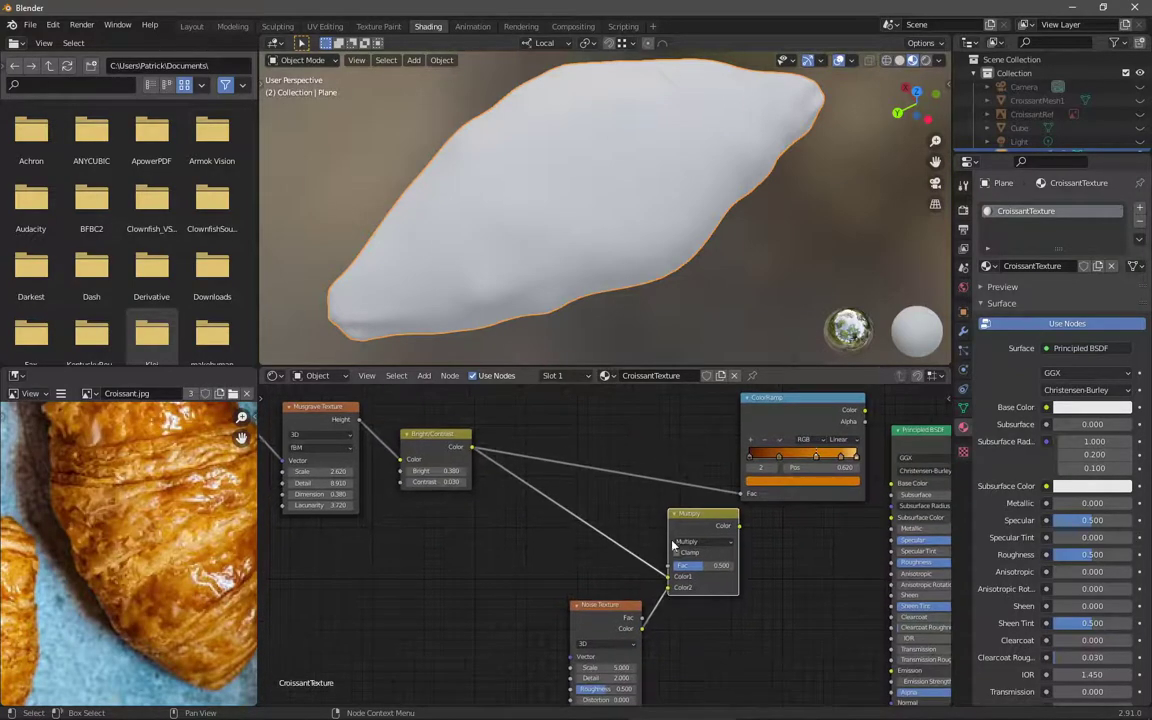
left_click_drag(718, 535, 742, 493)
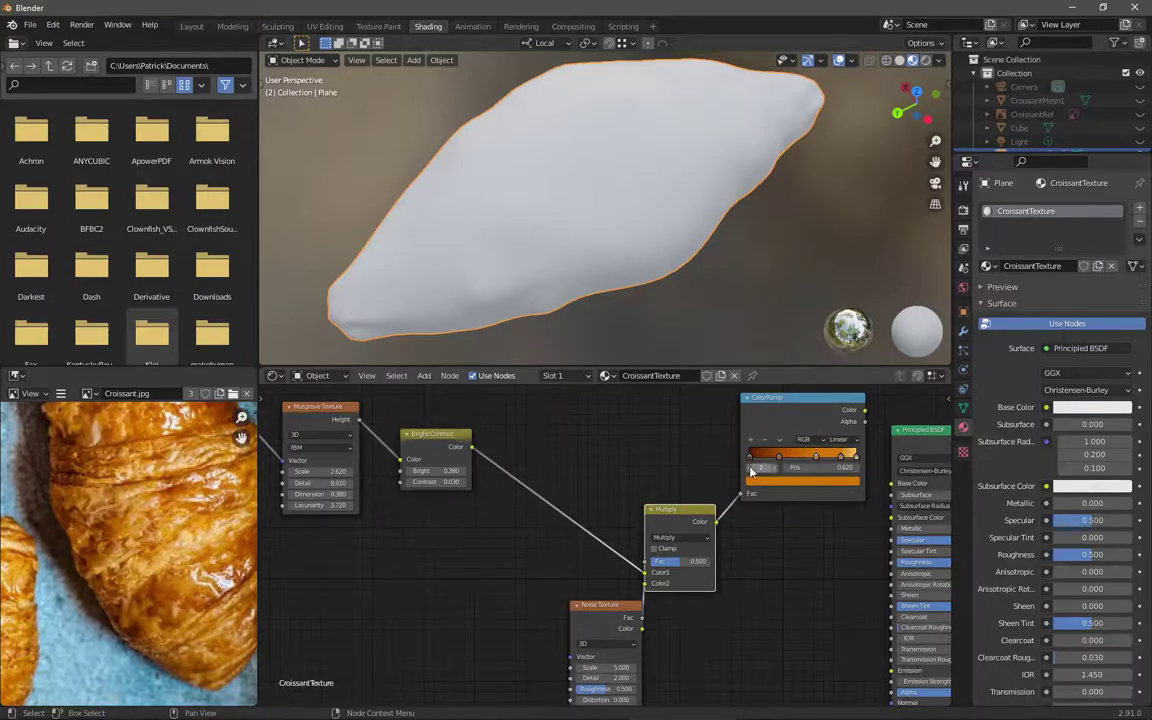
Step: Move the Multiply, Noise Texture and ColorRamp nodes closer to Bright/Contrast, and connect the ColorRamp's Color to the Principled BSDF's Base Color
scroll(607, 545, "down", 1)
left_click_drag(586, 432, 761, 666)
key("g")
left_click(677, 648)
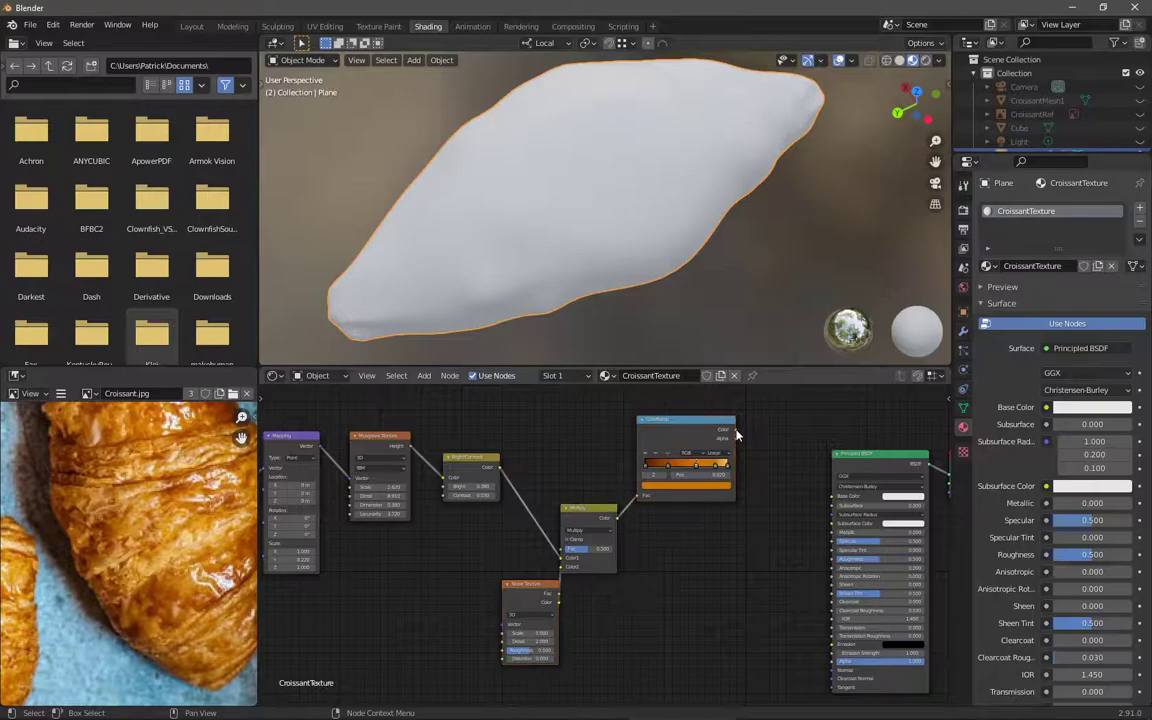
left_click_drag(736, 430, 833, 497)
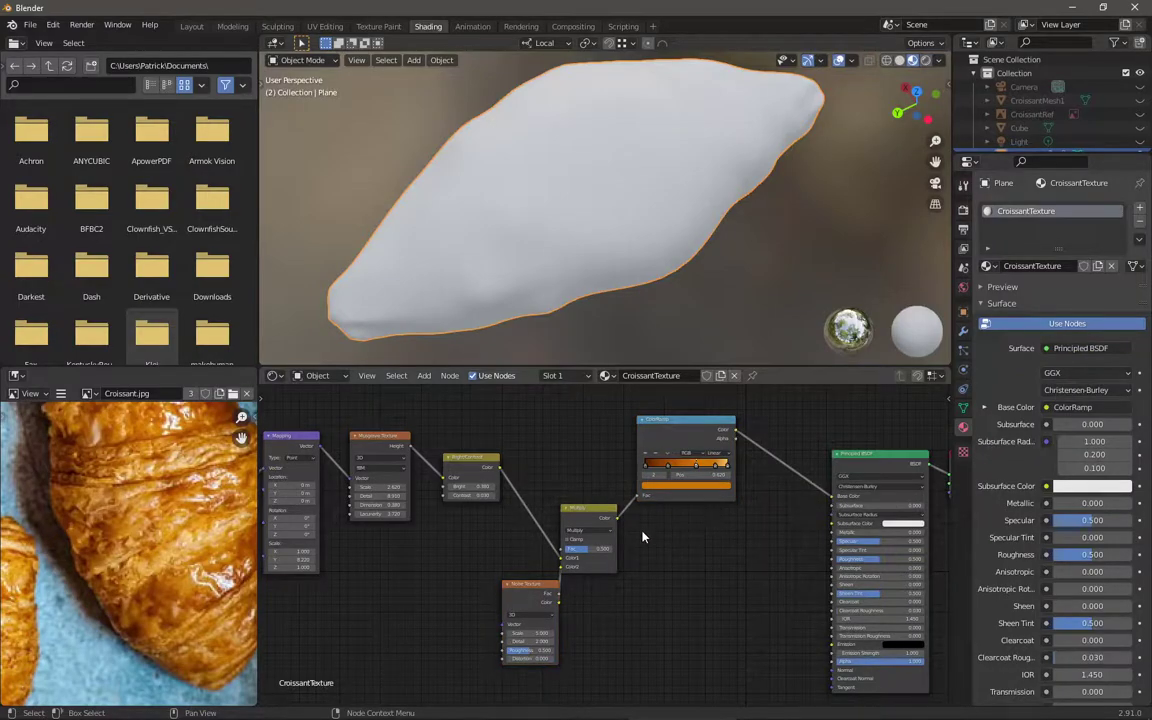
Step: Set the Multiply node's Fac to 1.000
middle_click_drag(620, 188, 655, 210)
scroll(590, 618, "up", 2)
left_click_drag(604, 551, 640, 551)
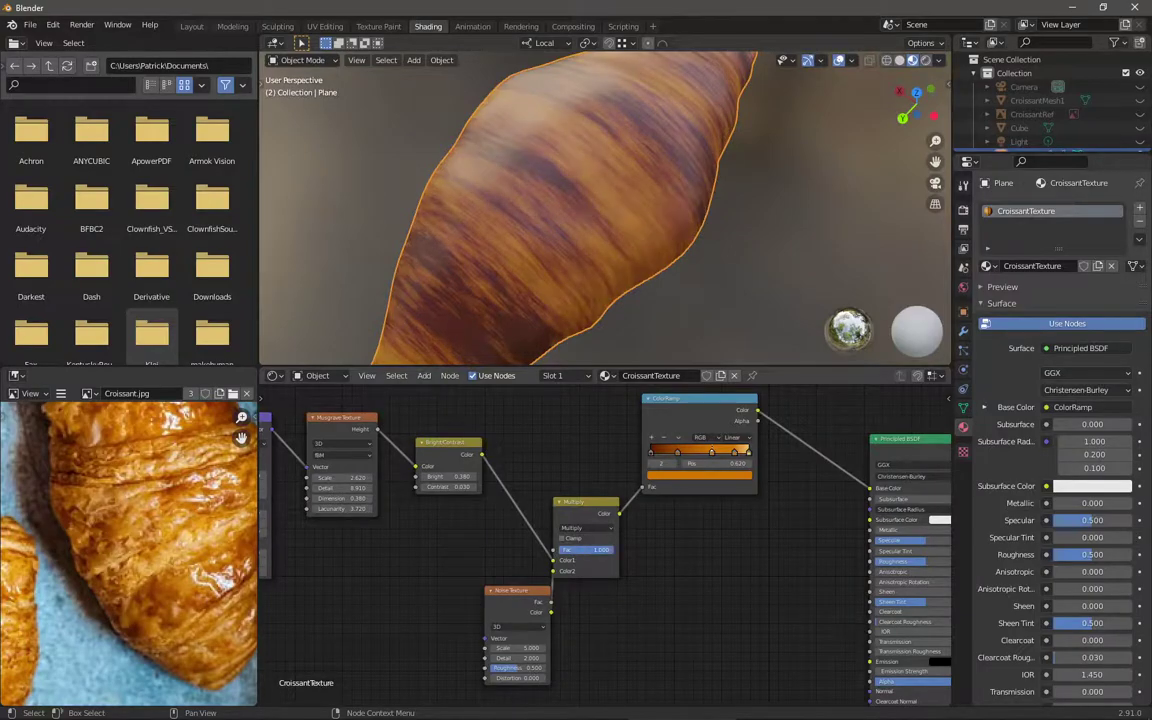
Step: Set the Noise Texture's Scale to 13.290
middle_click_drag(590, 608, 645, 545, "shift")
scroll(579, 588, "up", 2)
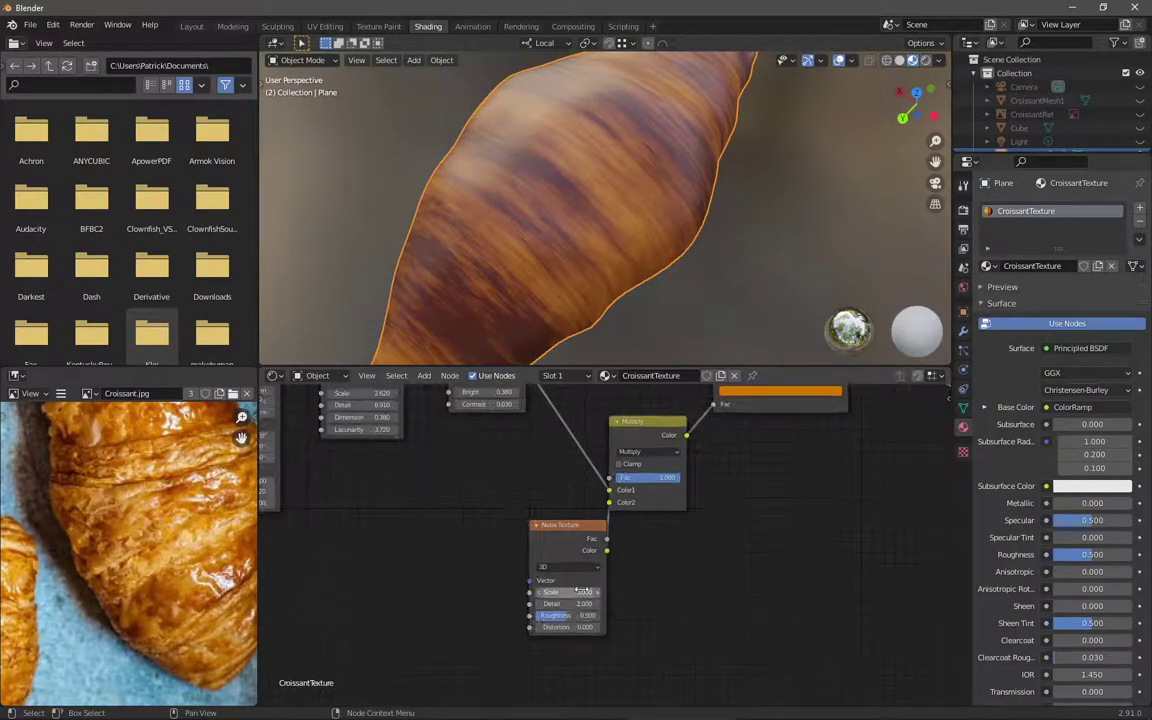
left_click_drag(582, 592, 790, 592, "shift")
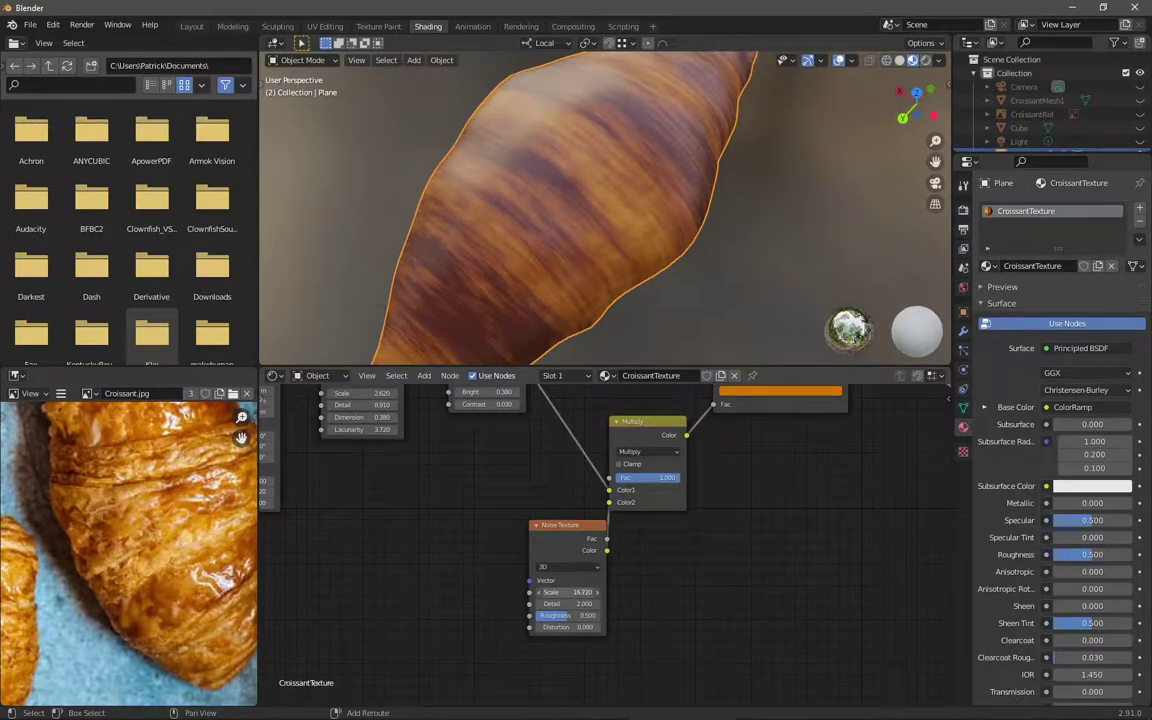
left_click_drag(582, 592, 546, 592, "shift")
Step: Move the Texture Coordinate and Mapping nodes down, and link the Object coordinate output to the Noise Texture's Vector
middle_click_drag(494, 622, 655, 620)
scroll(631, 605, "down", 4)
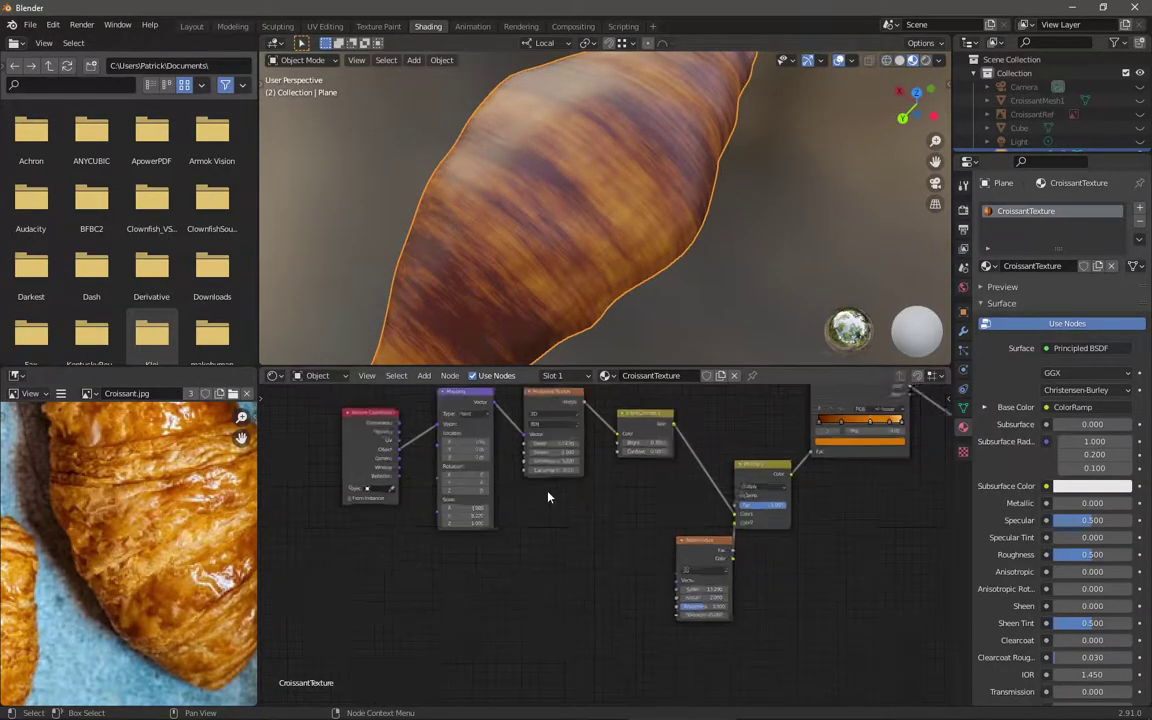
scroll(548, 492, "down", 1)
middle_click_drag(548, 492, 536, 539)
left_click_drag(344, 441, 612, 619)
key("g")
left_click(488, 570)
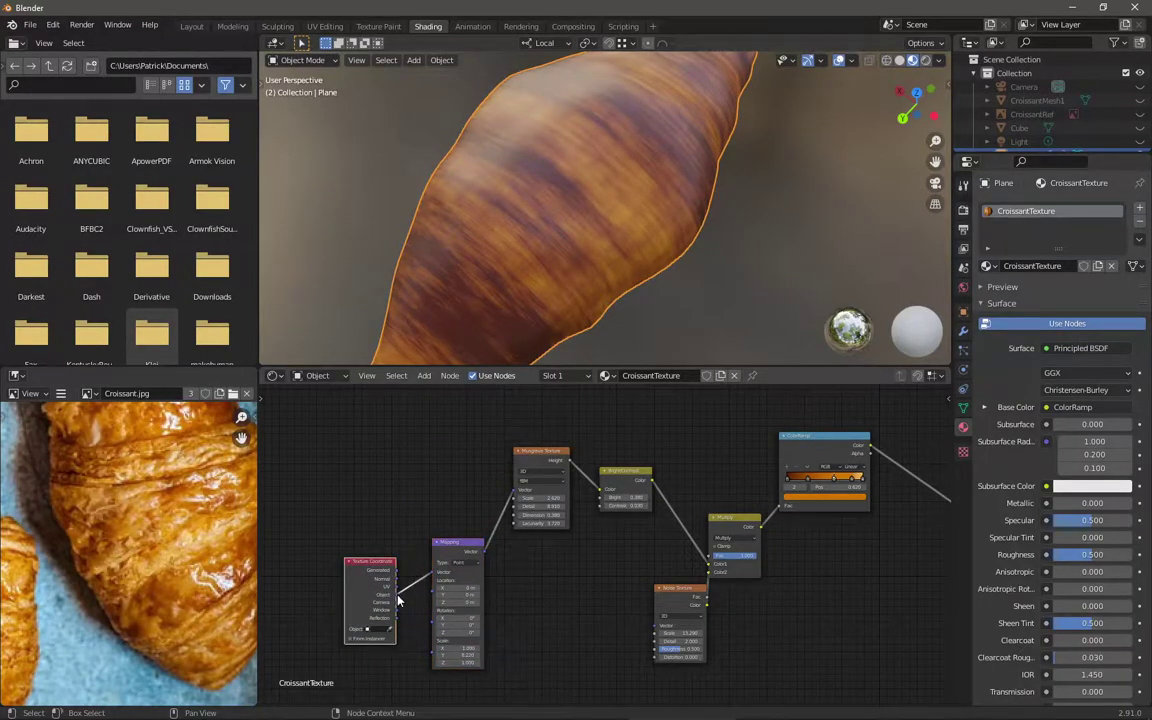
left_click_drag(397, 595, 656, 628)
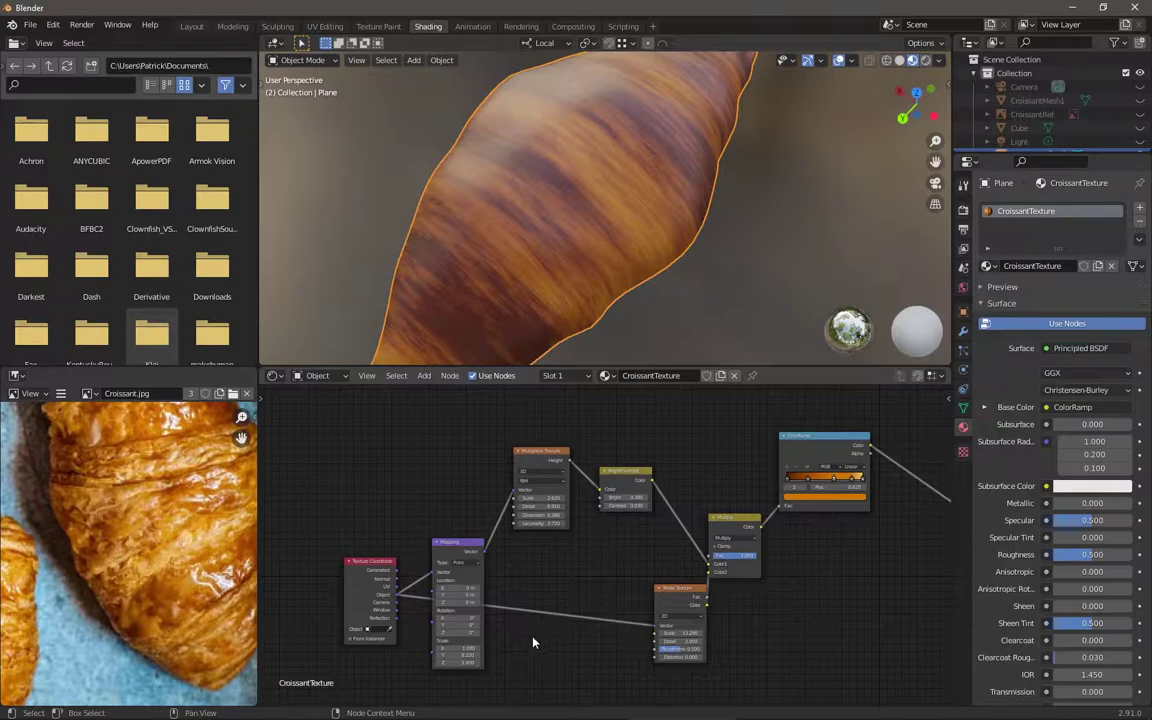
Step: Move the Mapping node above the Noise Texture's link and insert a duplicate of it between Texture Coordinate and Noise Texture
left_click_drag(458, 543, 461, 437)
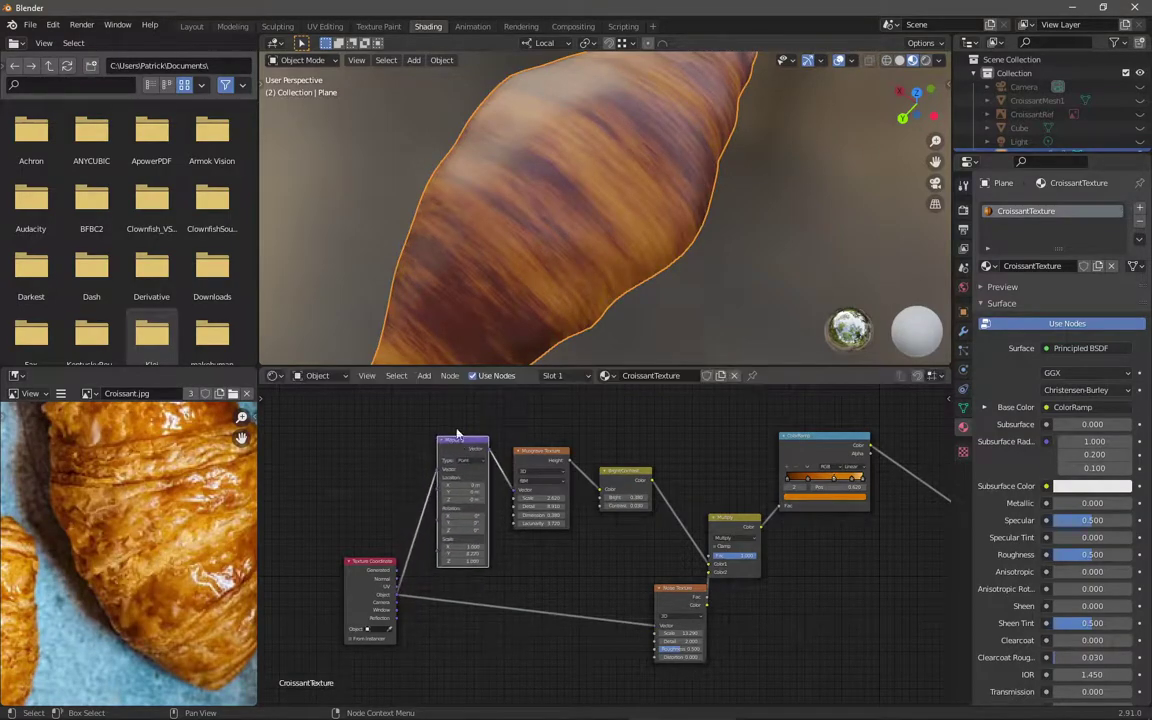
middle_click_drag(442, 648, 474, 572)
middle_click_drag(476, 424, 482, 476)
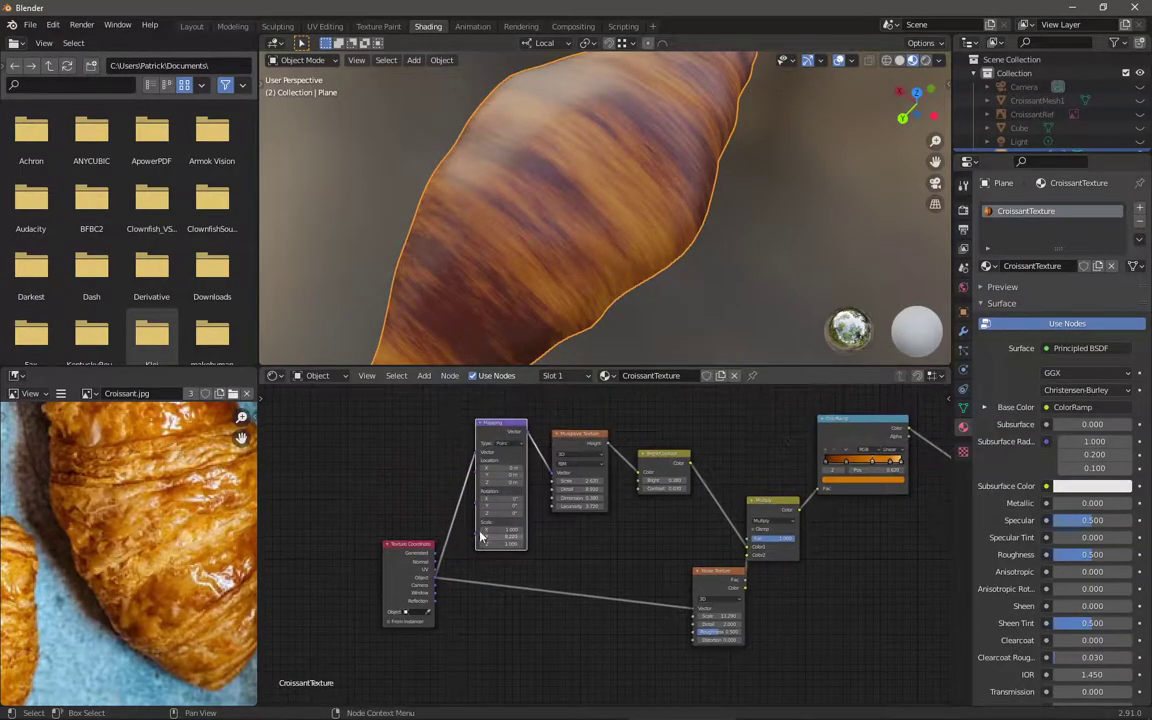
key("shift+d")
left_click(482, 573)
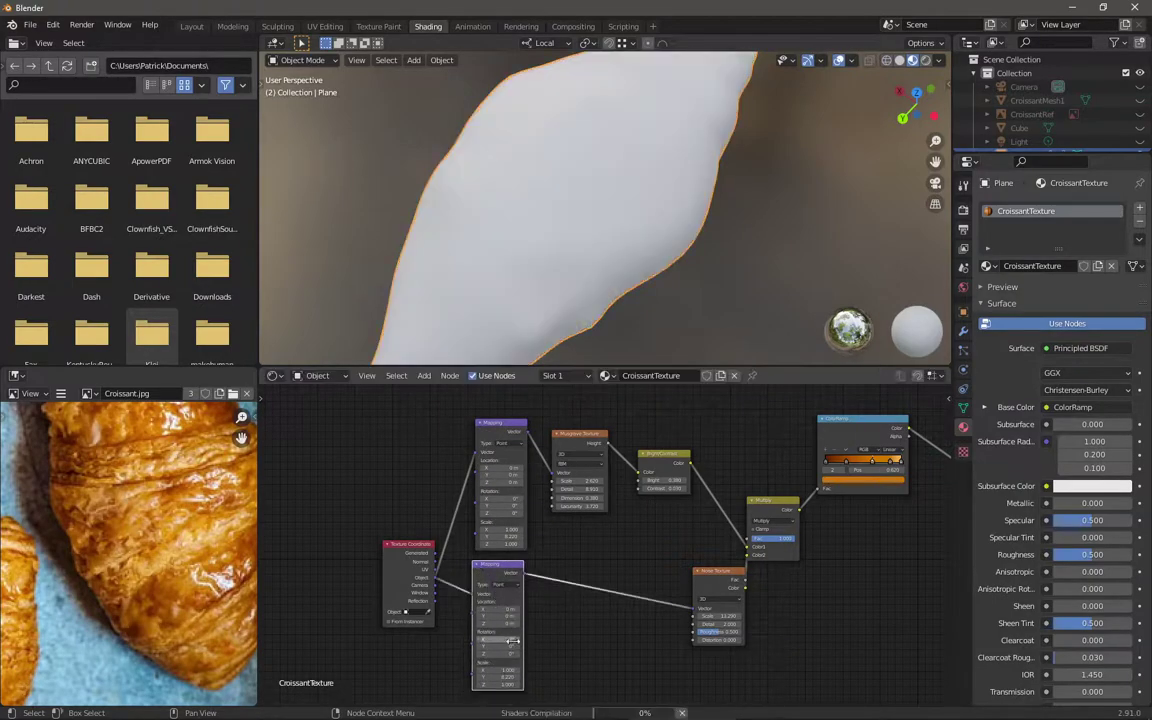
middle_click_drag(482, 573, 489, 509)
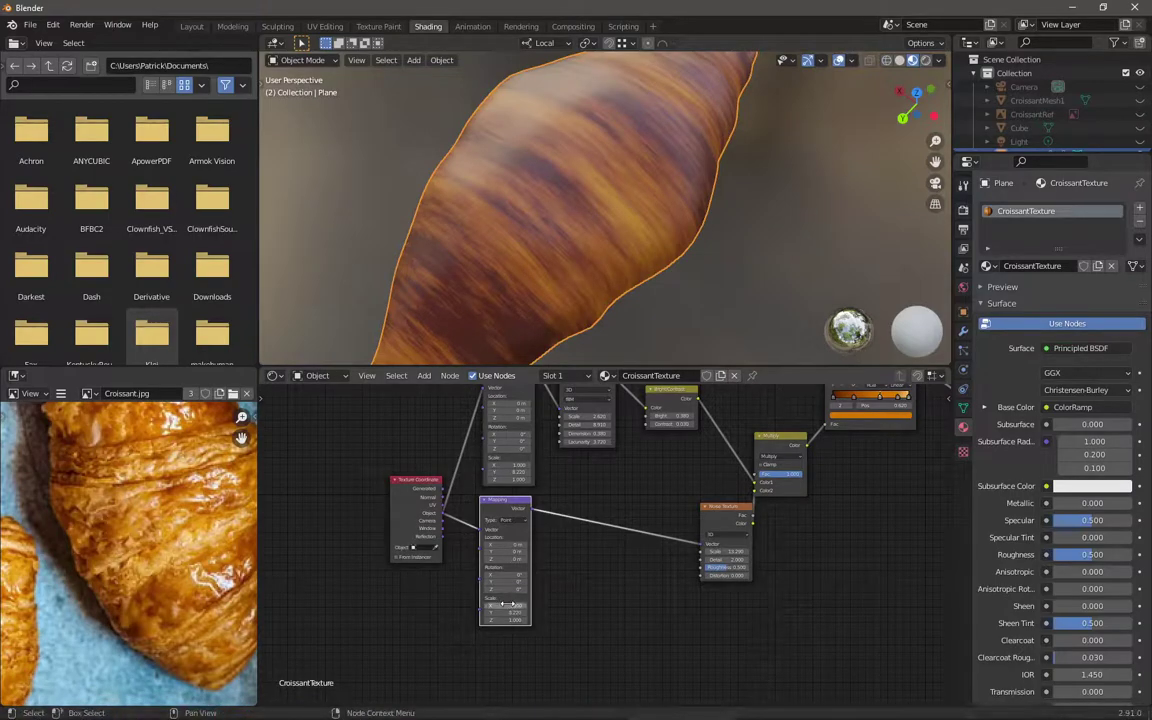
Step: Set the duplicated Mapping node's X, Y and Z Scale to 1.000
left_click_drag(508, 605, 512, 619)
key("Escape")
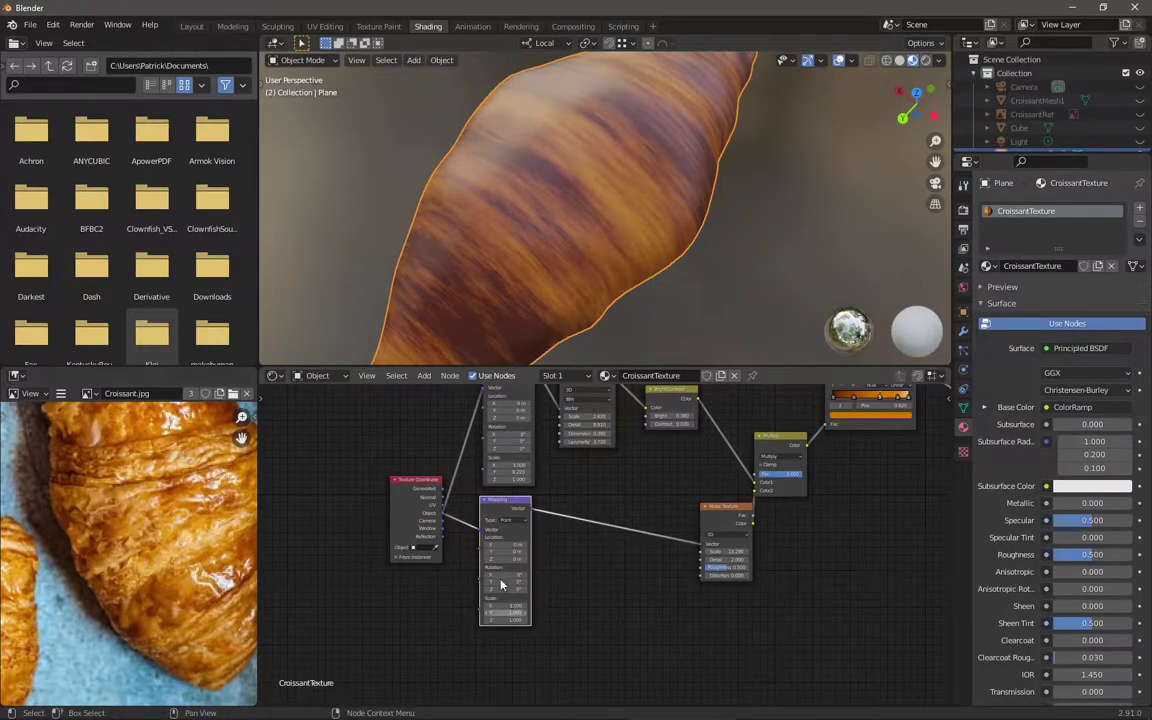
middle_click_drag(611, 503, 568, 499, "shift")
scroll(543, 531, "up", 3)
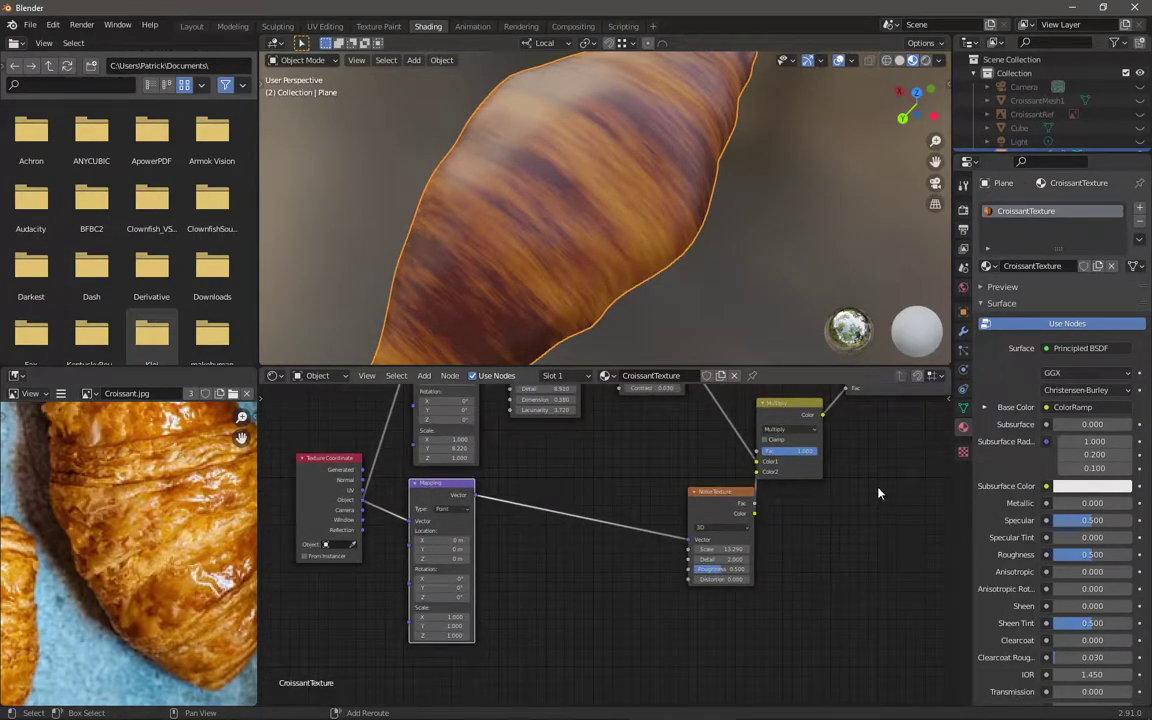
Step: Move the Noise Texture node next to the duplicated Mapping node, below the Musgrave Texture
middle_click_drag(750, 571, 702, 629, "shift")
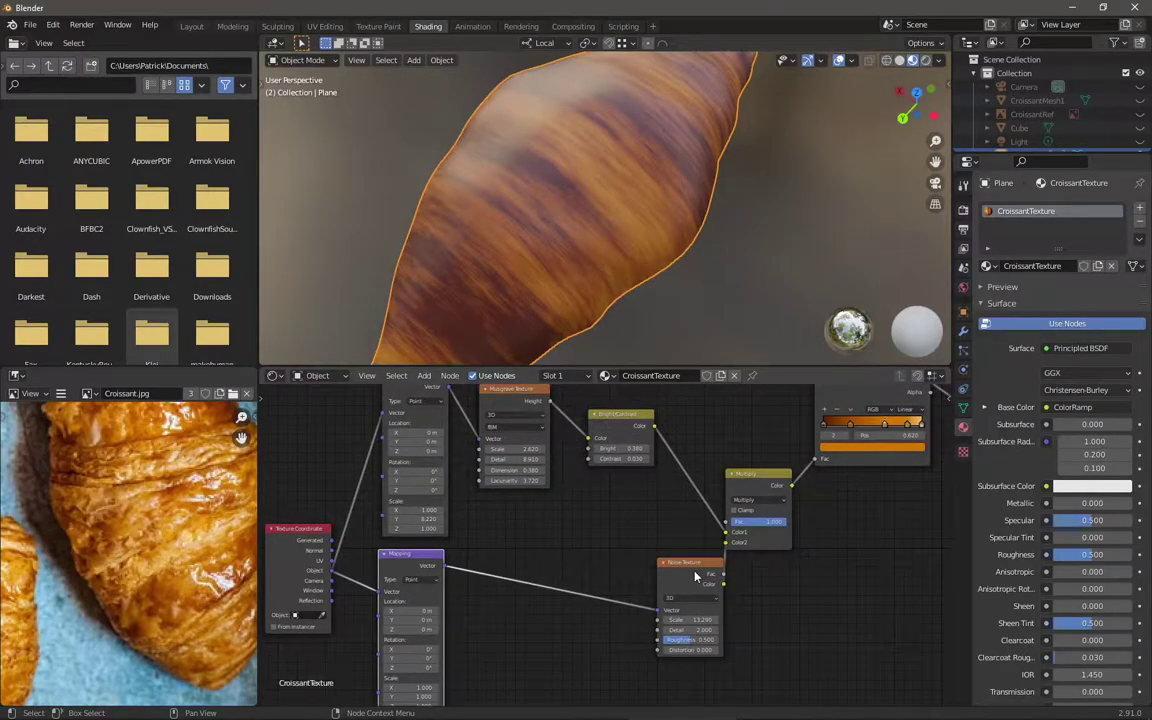
left_click_drag(633, 543, 696, 600)
key("g")
left_click_drag(581, 592, 507, 570)
middle_click_drag(749, 486, 665, 530)
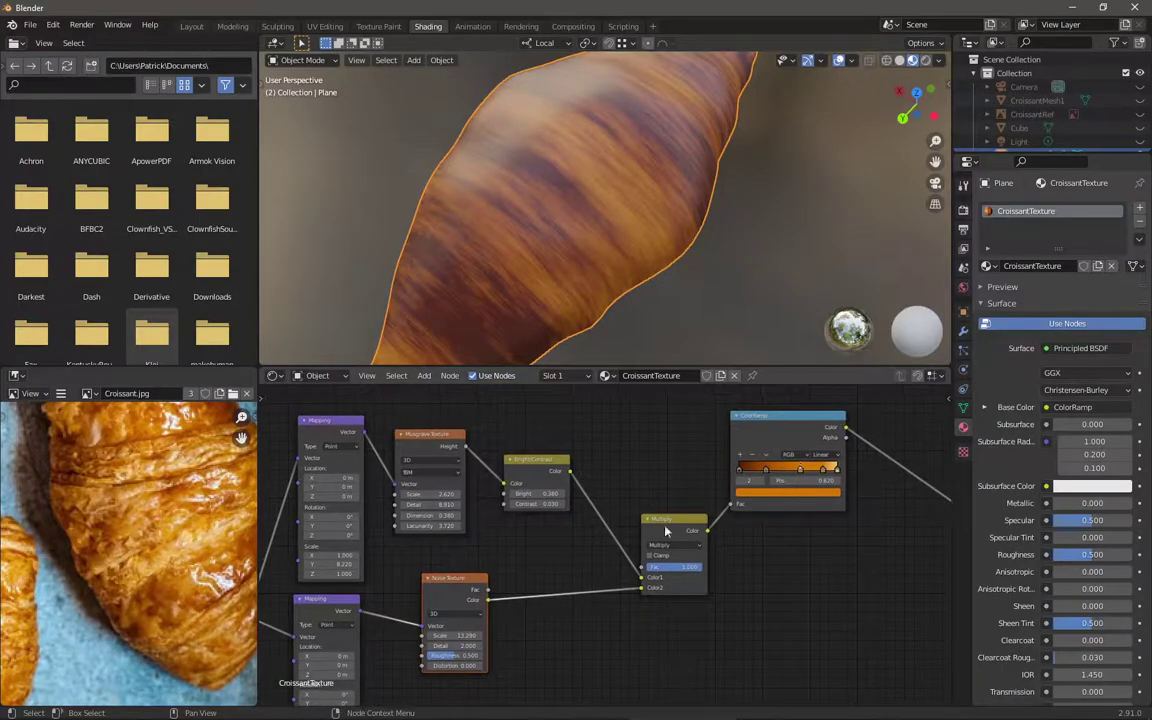
Step: Reposition the Multiply node and swap its inputs so the Noise Texture feeds Color1 and the Musgrave's Bright/Contrast feeds Color2
left_click_drag(671, 535, 643, 521)
scroll(608, 547, "up", 2)
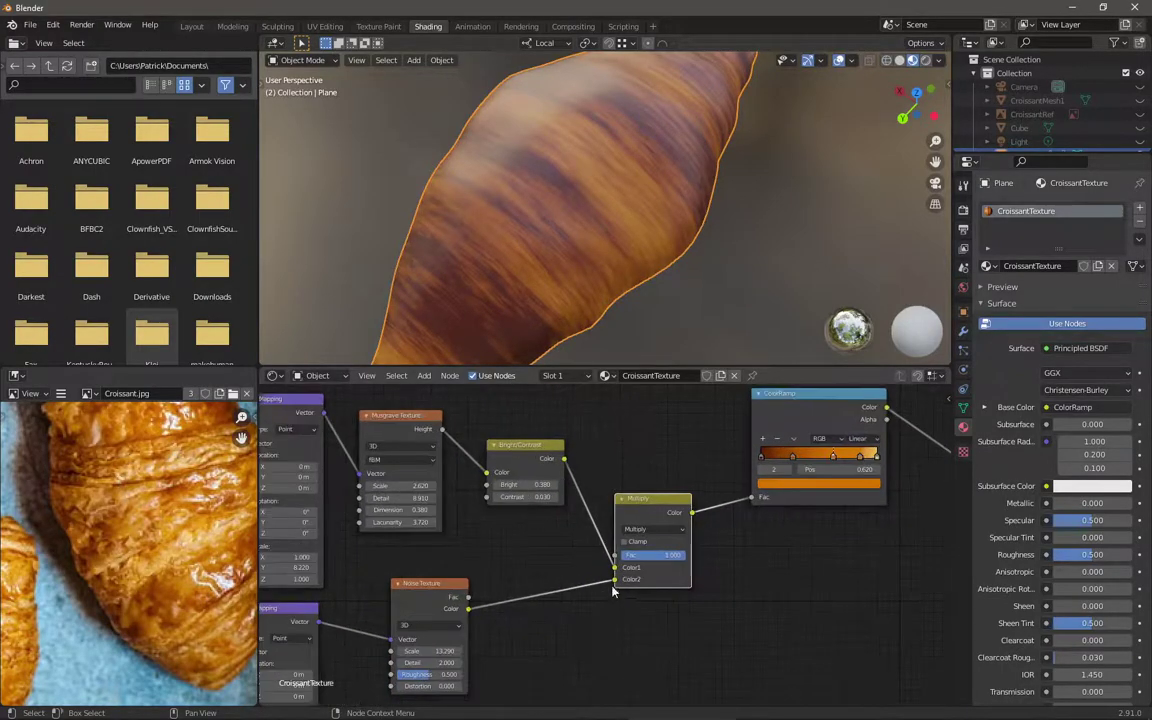
left_click_drag(614, 580, 616, 570)
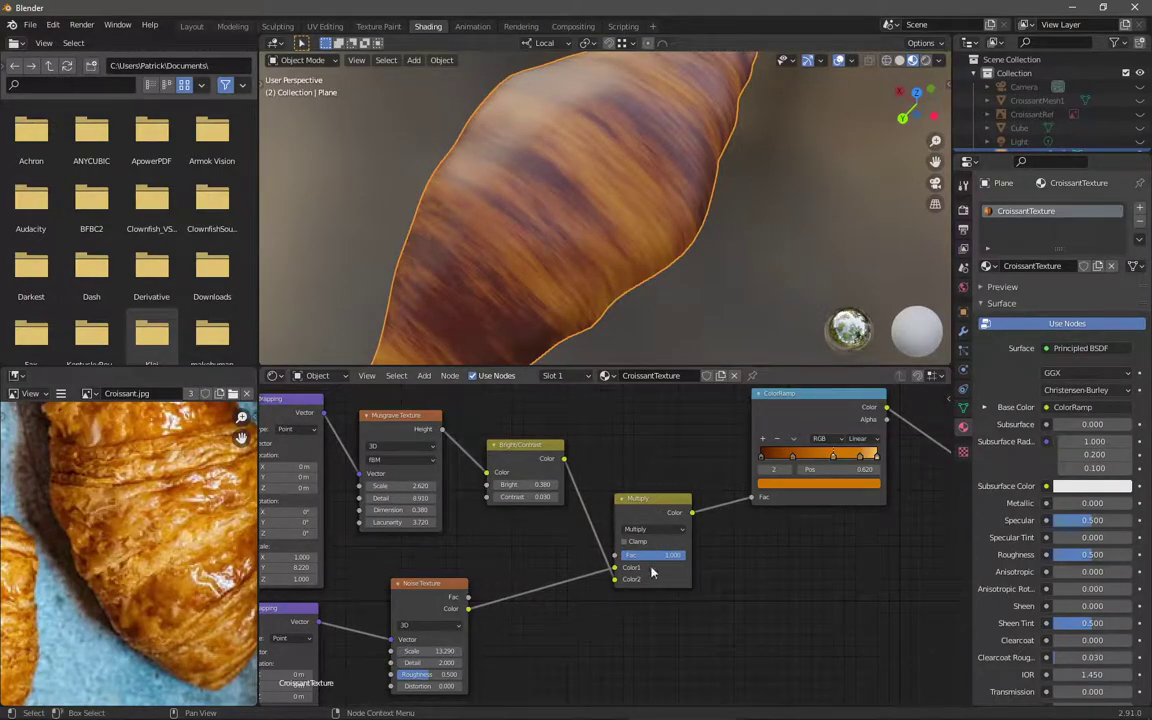
Step: Set the Noise Texture's Scale to 98.530 and its Detail to 0.410
left_click_drag(432, 651, 488, 651, "shift")
middle_click_drag(515, 589, 520, 465)
scroll(500, 485, "up", 2)
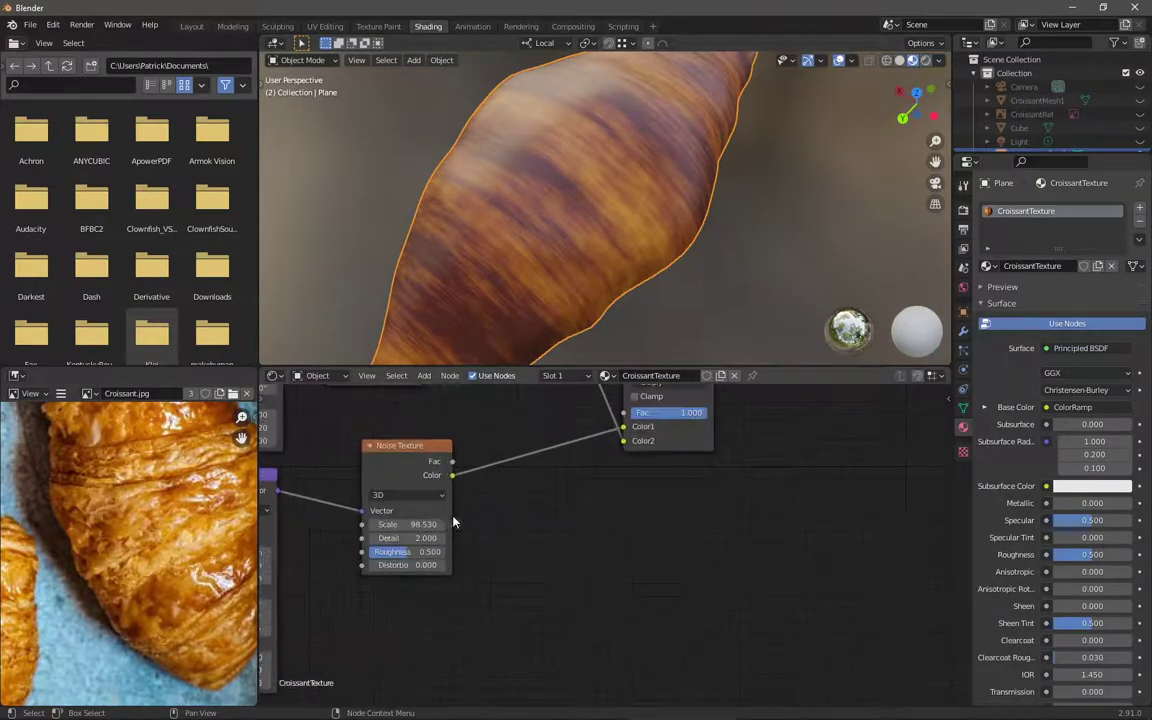
left_click_drag(420, 538, 428, 538, "shift")
left_click_drag(421, 540, 422, 540, "shift")
Step: Duplicate the Bright/Contrast node and insert the copy between the Noise Texture and the Multiply node
middle_click_drag(699, 453, 737, 642)
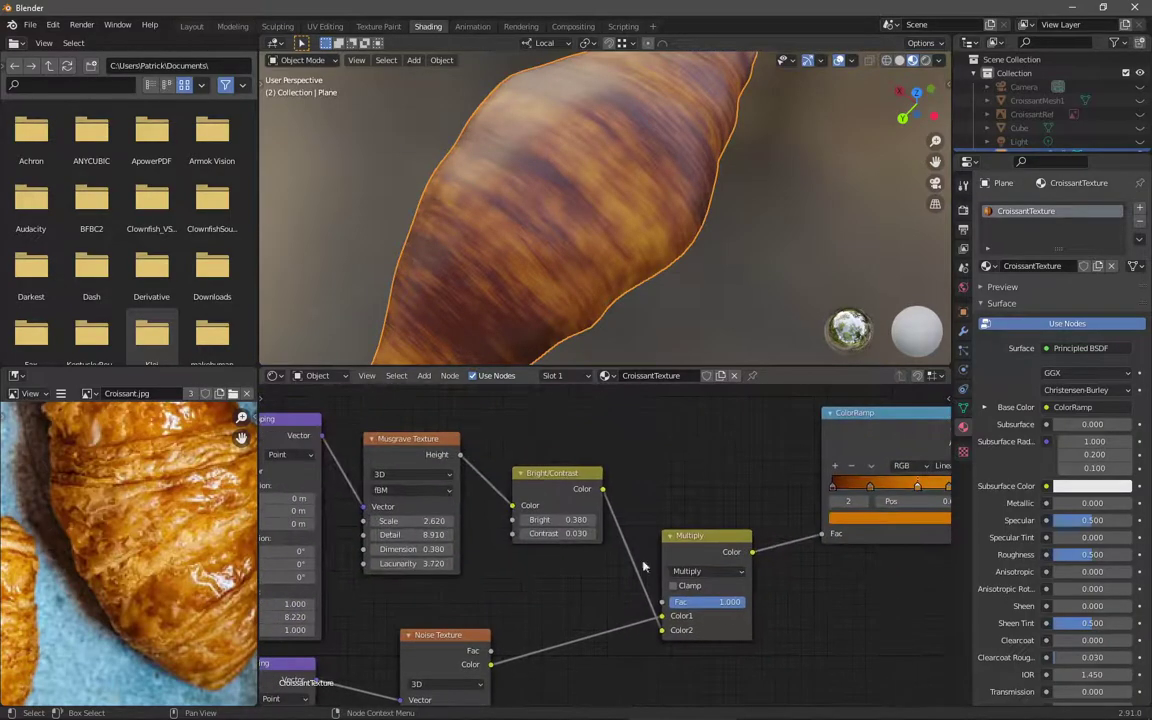
left_click(538, 472)
middle_click_drag(604, 538, 604, 493)
key("shift+d")
left_click(619, 628)
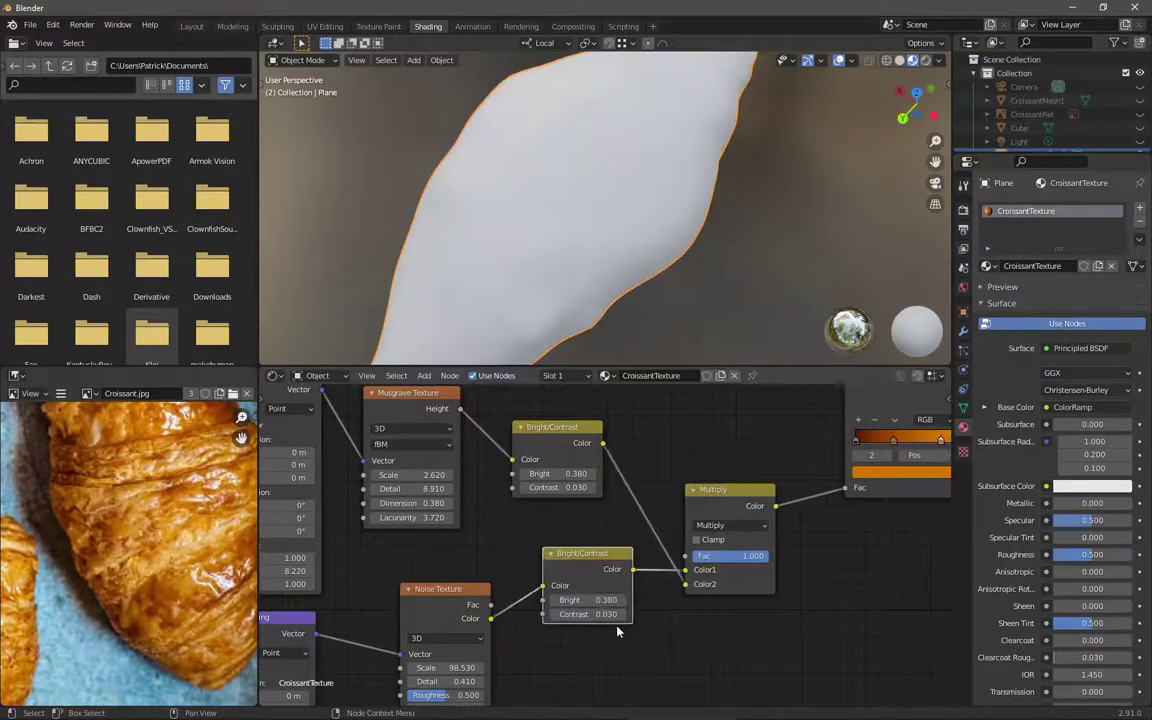
Step: Set the duplicated Bright/Contrast node's Bright to 0 and its Contrast to 2.160
middle_click_drag(588, 611, 559, 581)
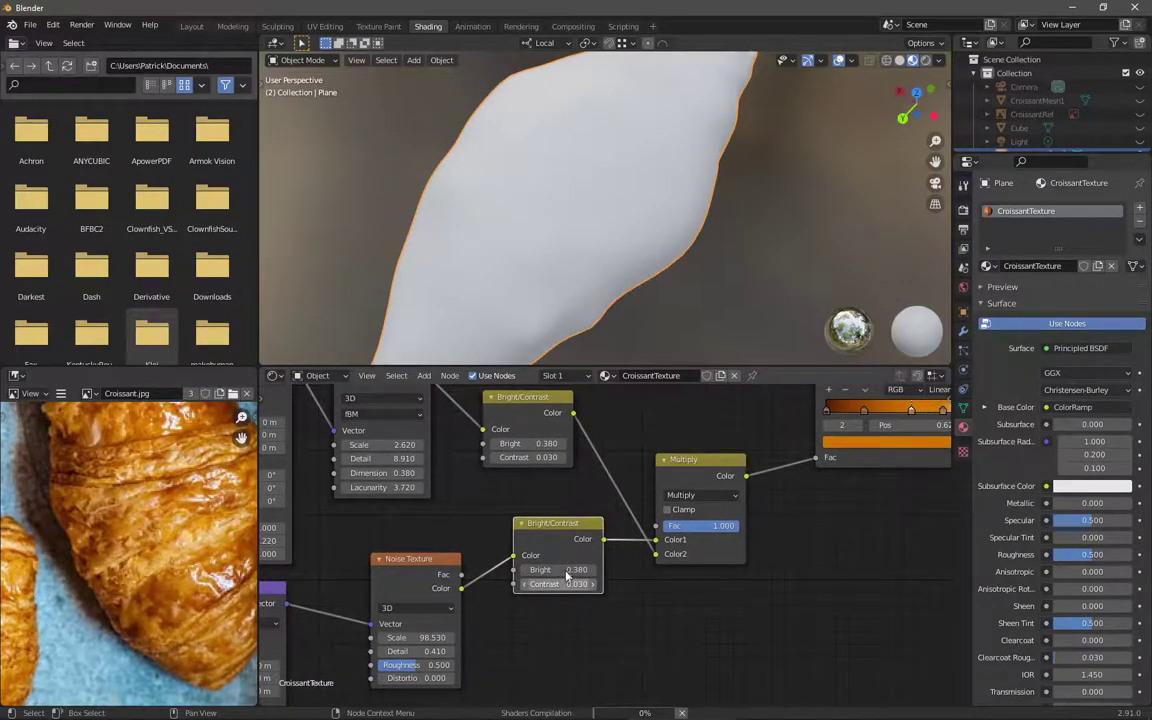
double_click(567, 570)
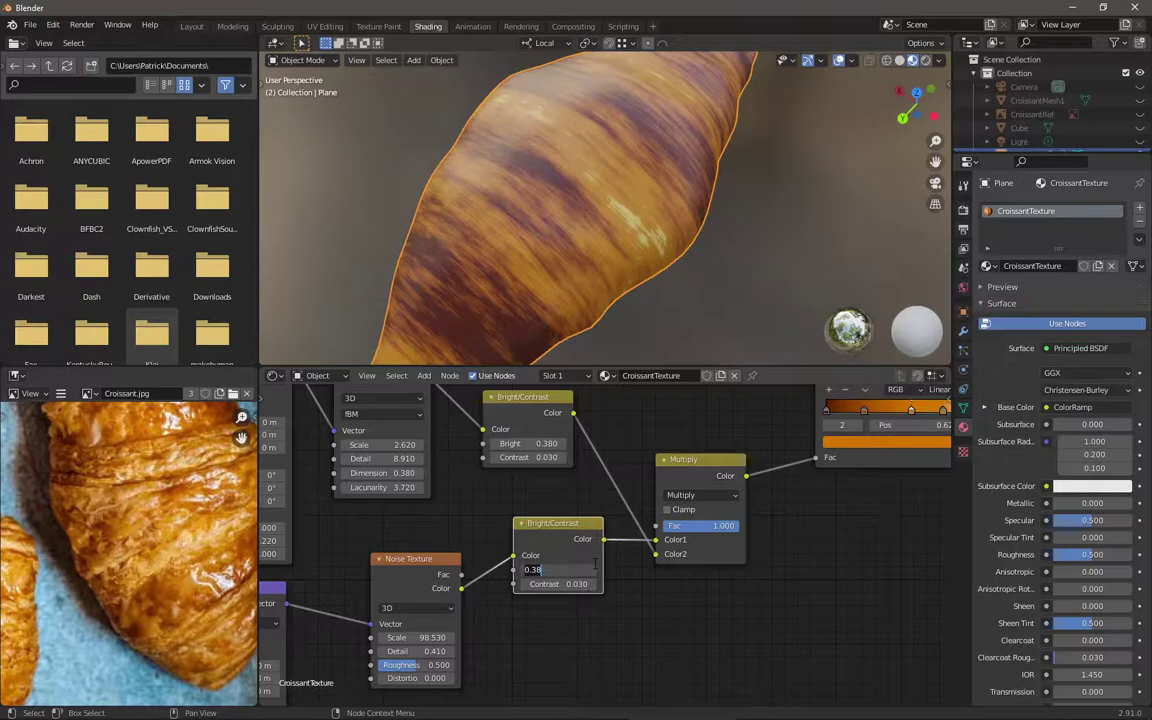
type("0")
key("Return")
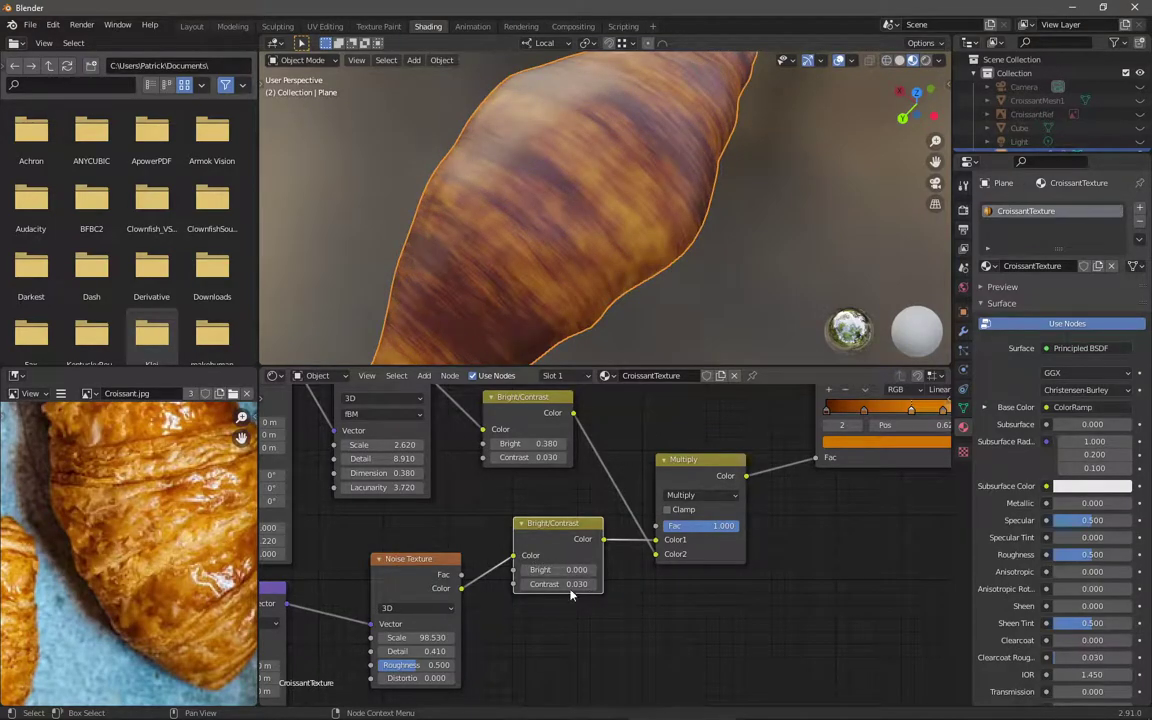
double_click(571, 585)
type("0")
key("Return")
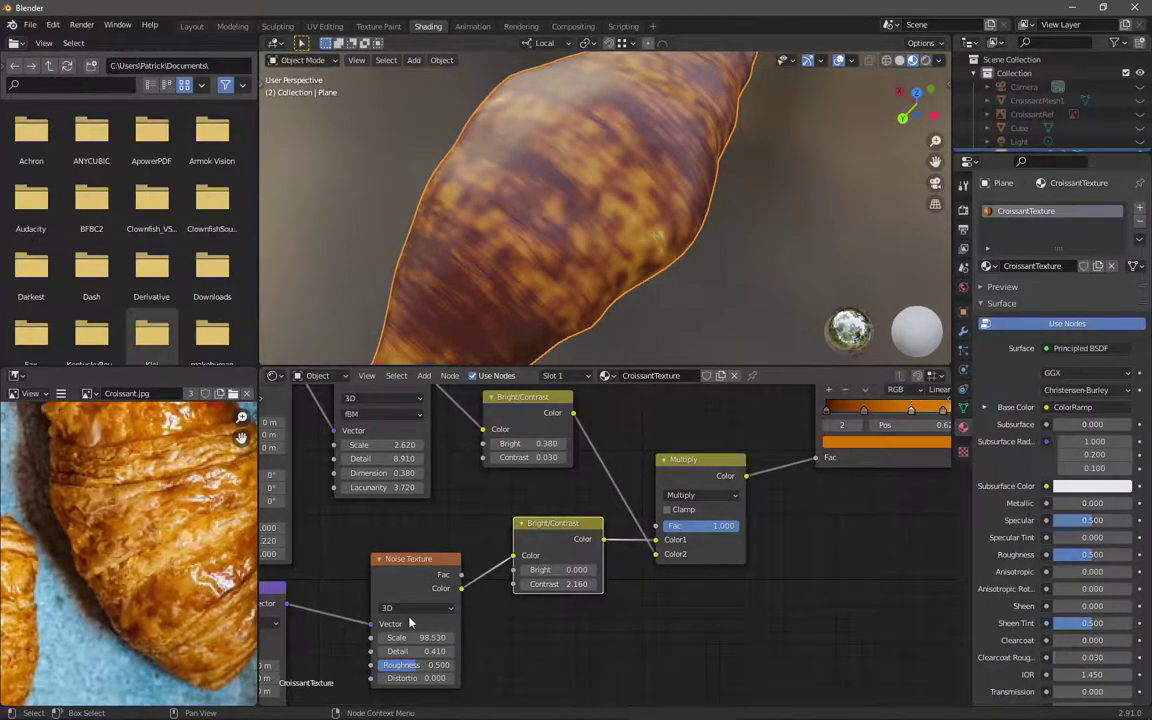
Step: Raise the Noise Texture's Scale to 135.490
left_click_drag(412, 638, 488, 637)
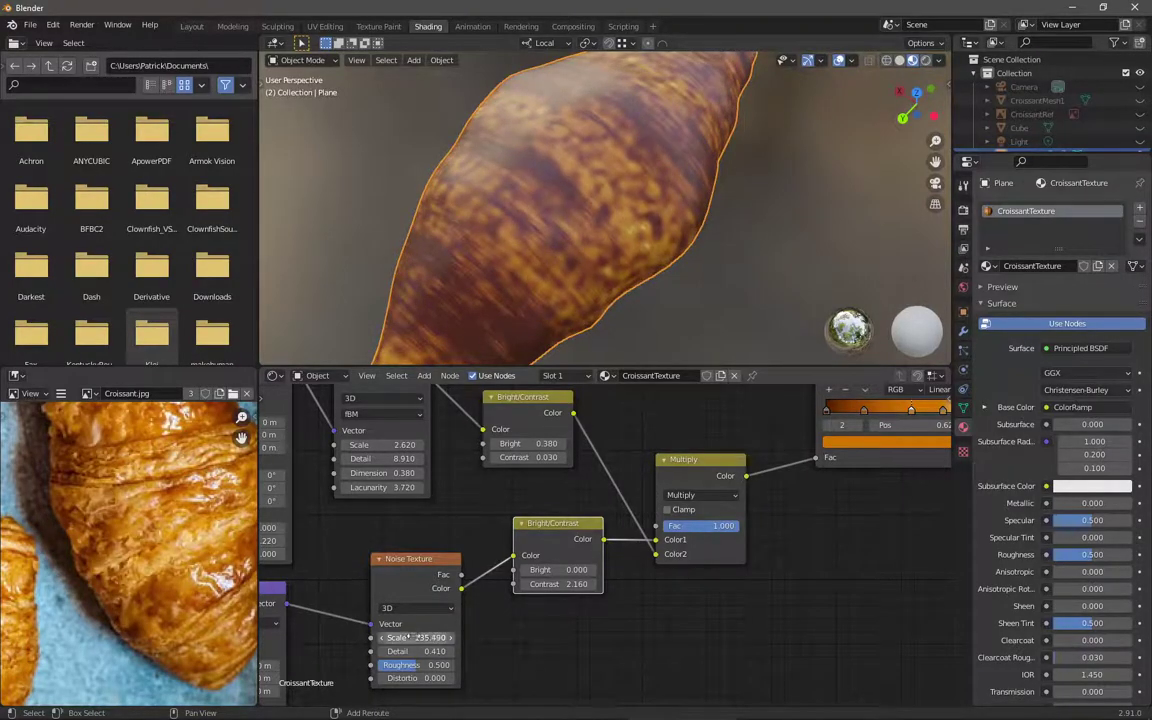
middle_click_drag(447, 621, 475, 560)
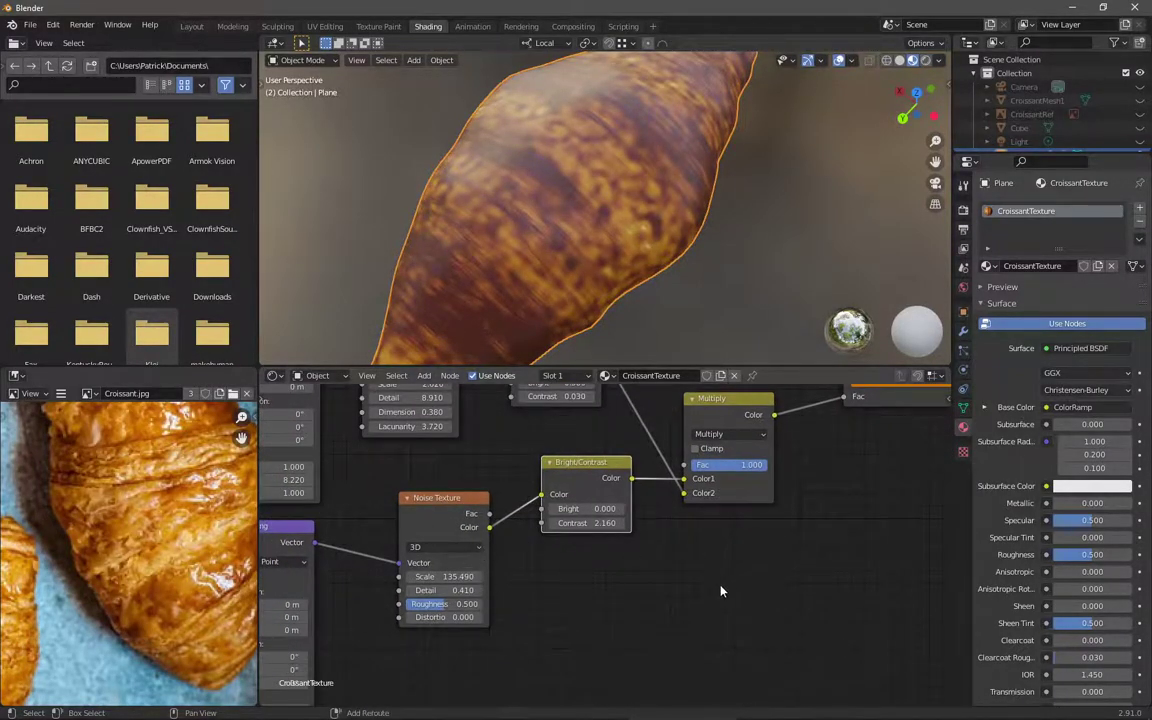
Step: Try the Divide blending mode on the Multiply node with the Noise branch's Bright/Contrast node at a Bright of -0.440
middle_click_drag(717, 533, 668, 584)
middle_click_drag(667, 470, 722, 496)
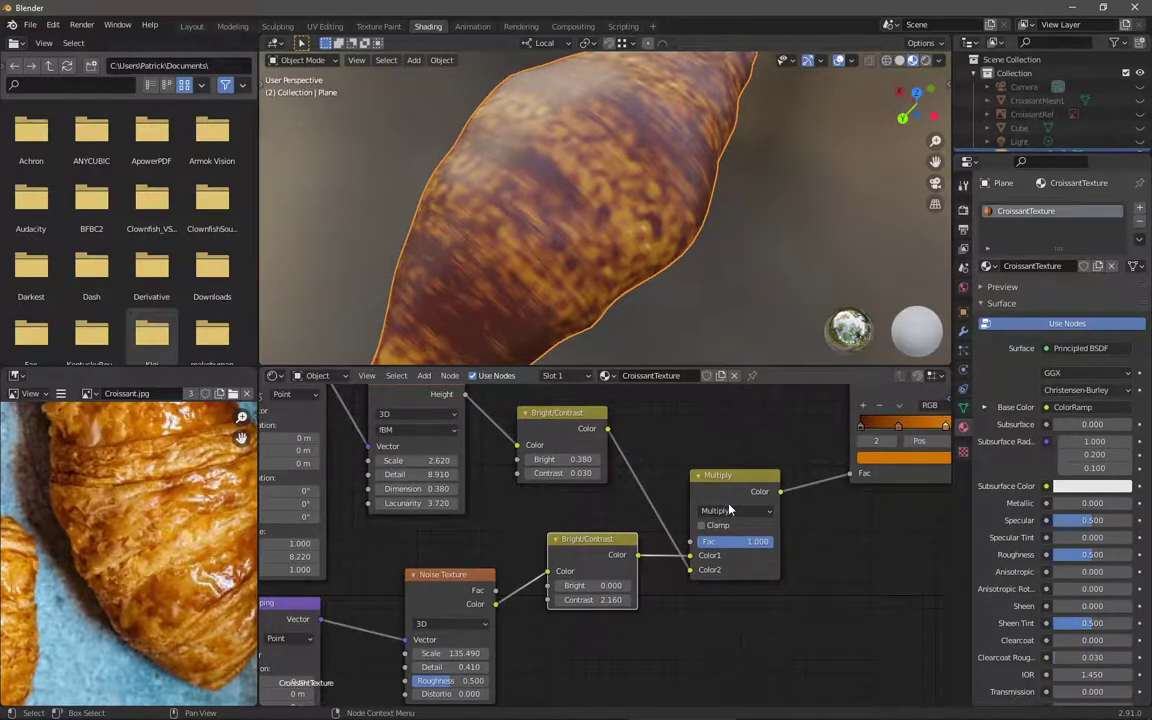
left_click(730, 510)
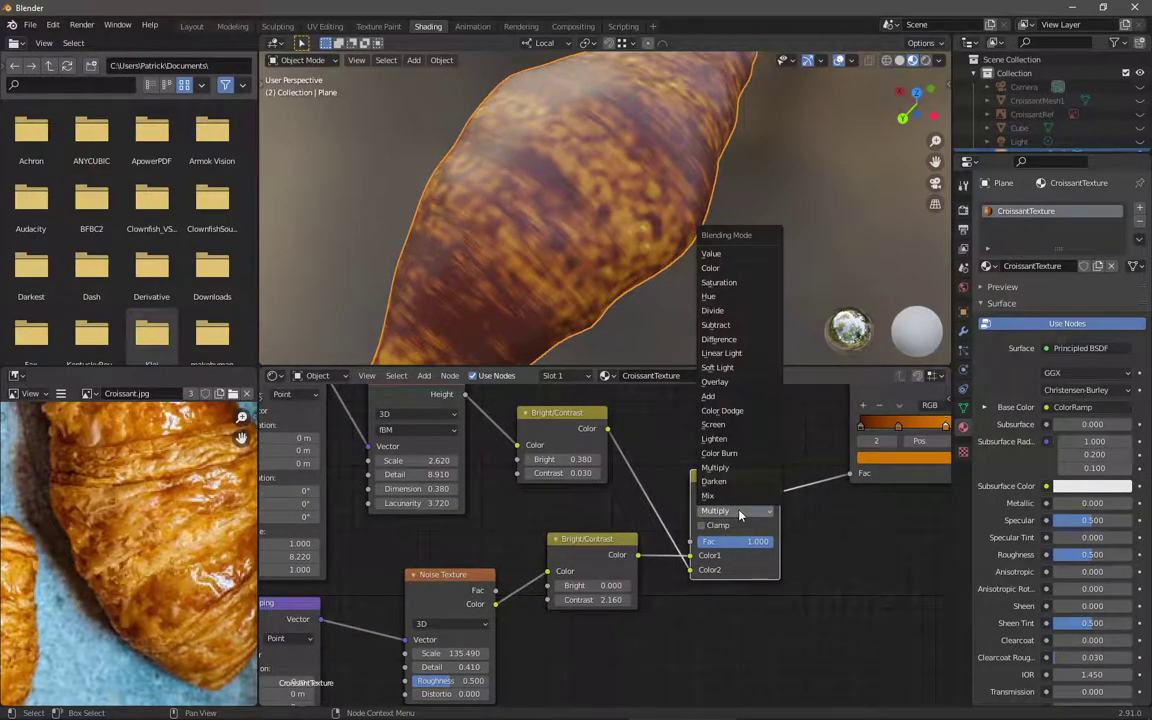
left_click(722, 311)
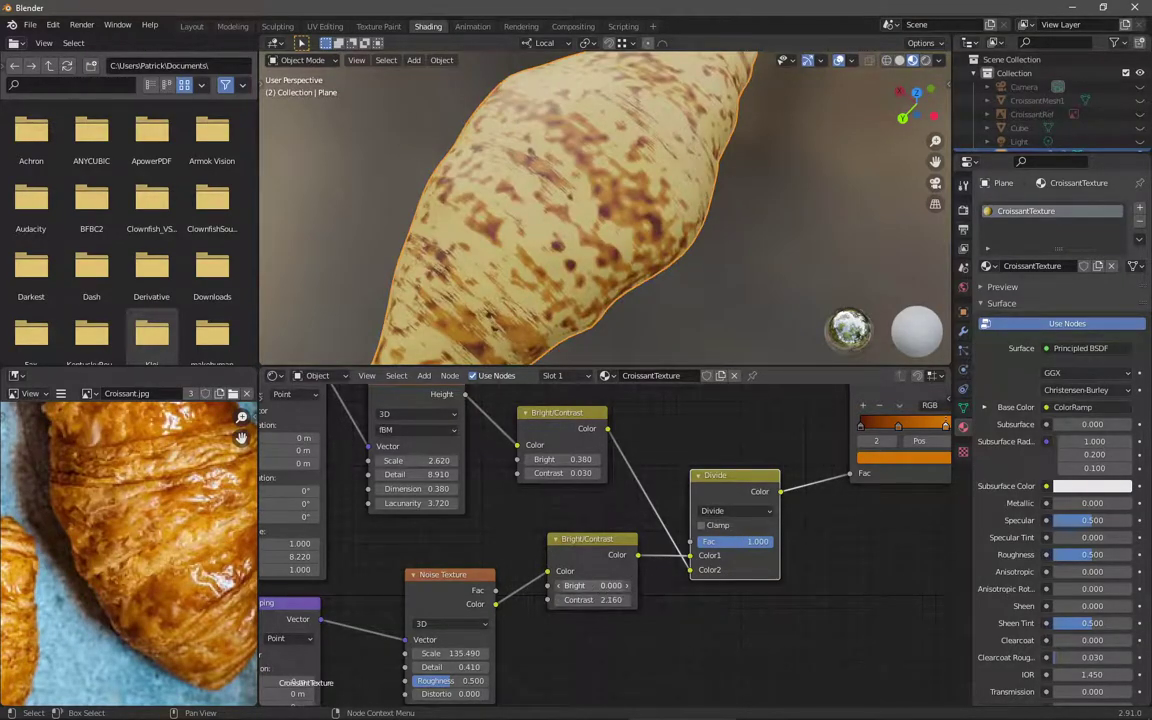
left_click_drag(590, 585, 620, 585)
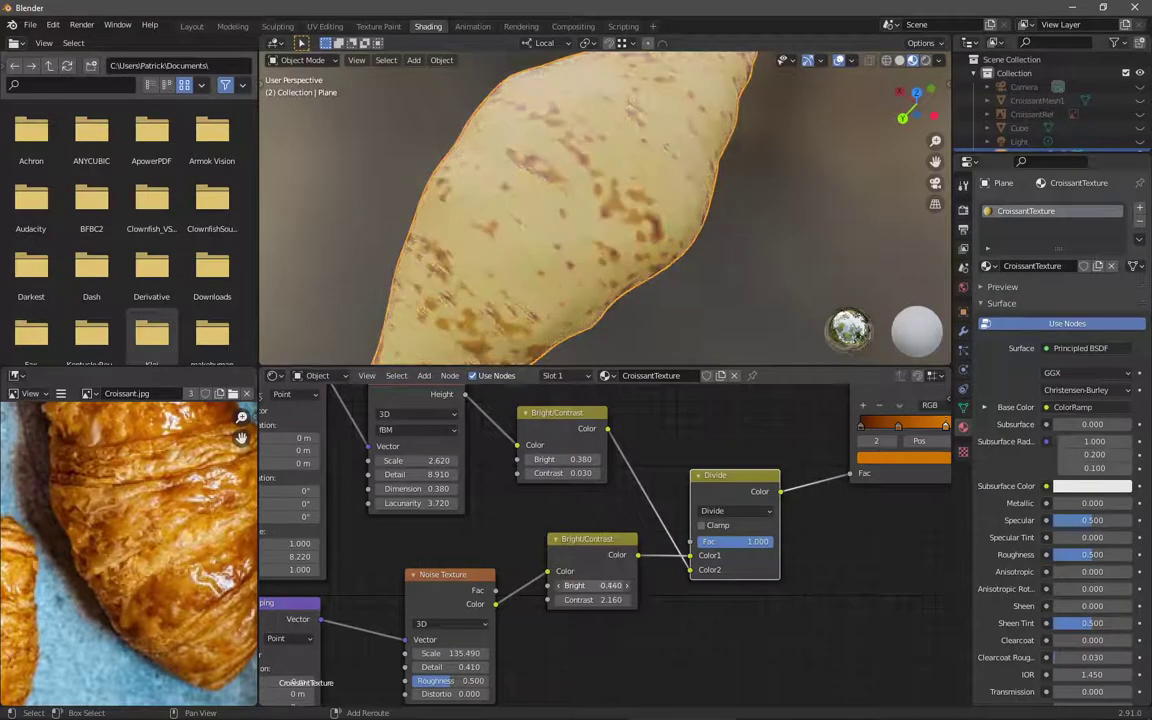
key("minus")
Step: Switch the mixing node's blending mode to Subtract and set the Noise branch's Bright to 0.300
left_click(734, 513)
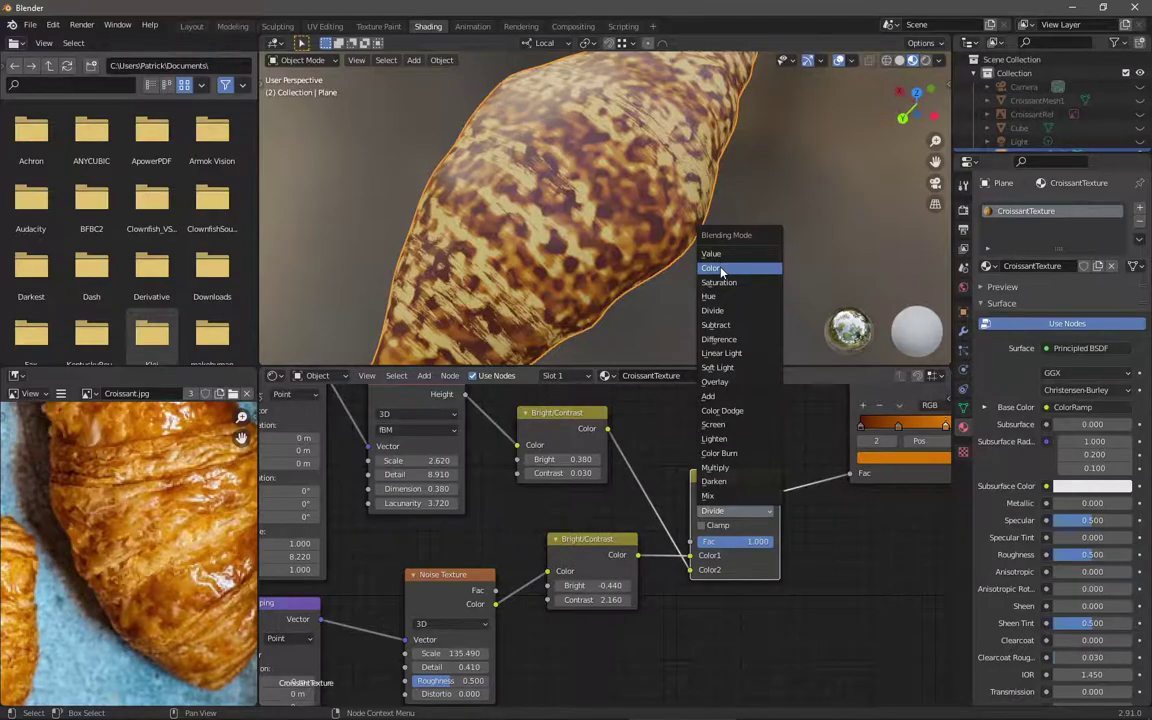
left_click(712, 327)
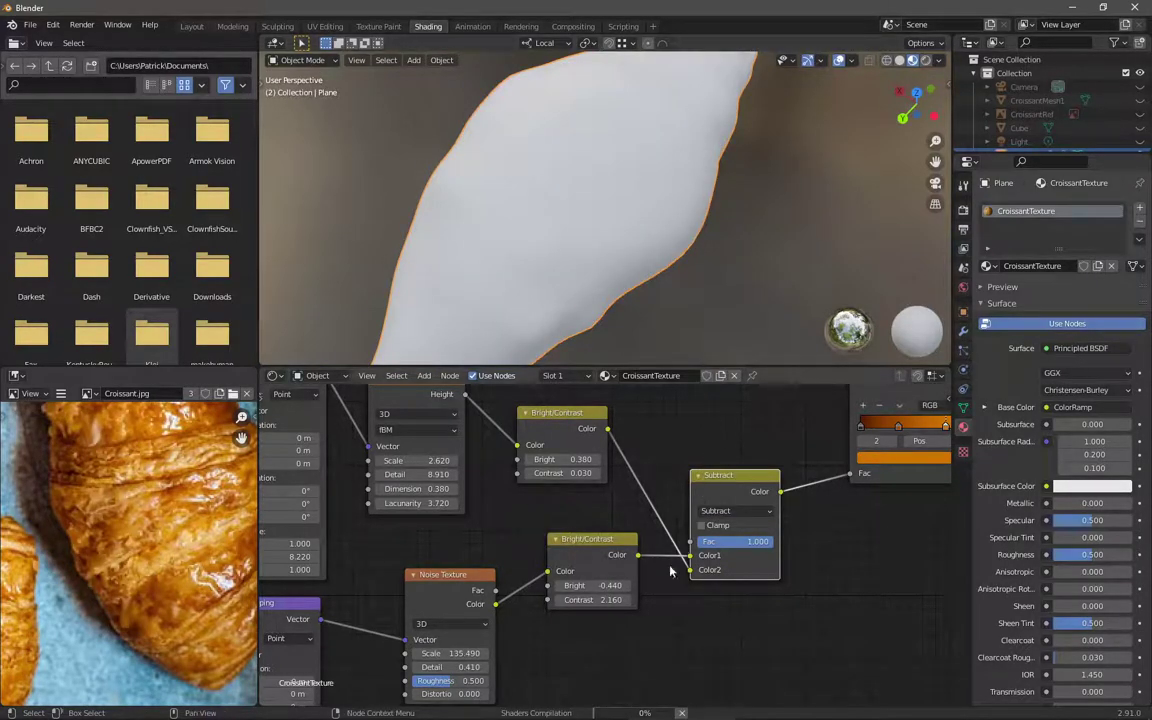
left_click_drag(574, 586, 615, 585, "shift")
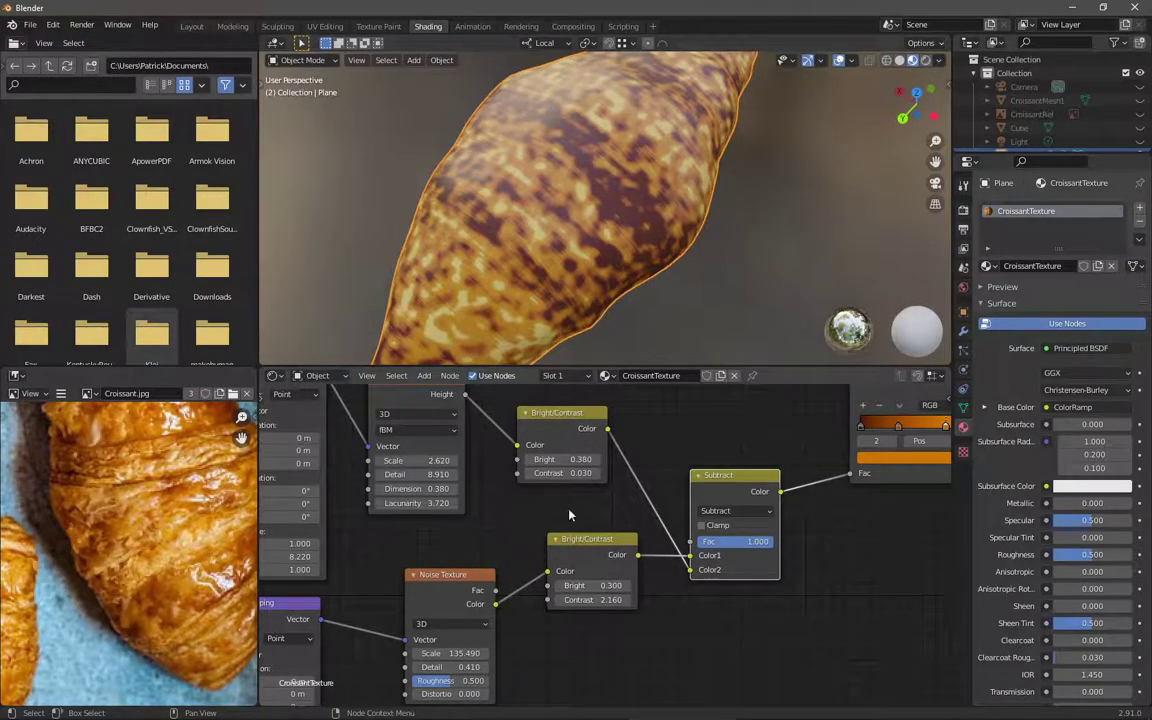
Step: Set the Noise branch's Contrast to 0.300 and the Noise Texture's Scale to 165.720 and Distortion to 0.380
scroll(563, 303, "down", 5)
scroll(562, 285, "up", 3)
middle_click_drag(568, 283, 600, 330)
mouse_move(600, 600)
left_mouse_down()
mouse_move(560, 600)
mouse_move(583, 601)
left_mouse_up()
left_click_drag(466, 653, 461, 693)
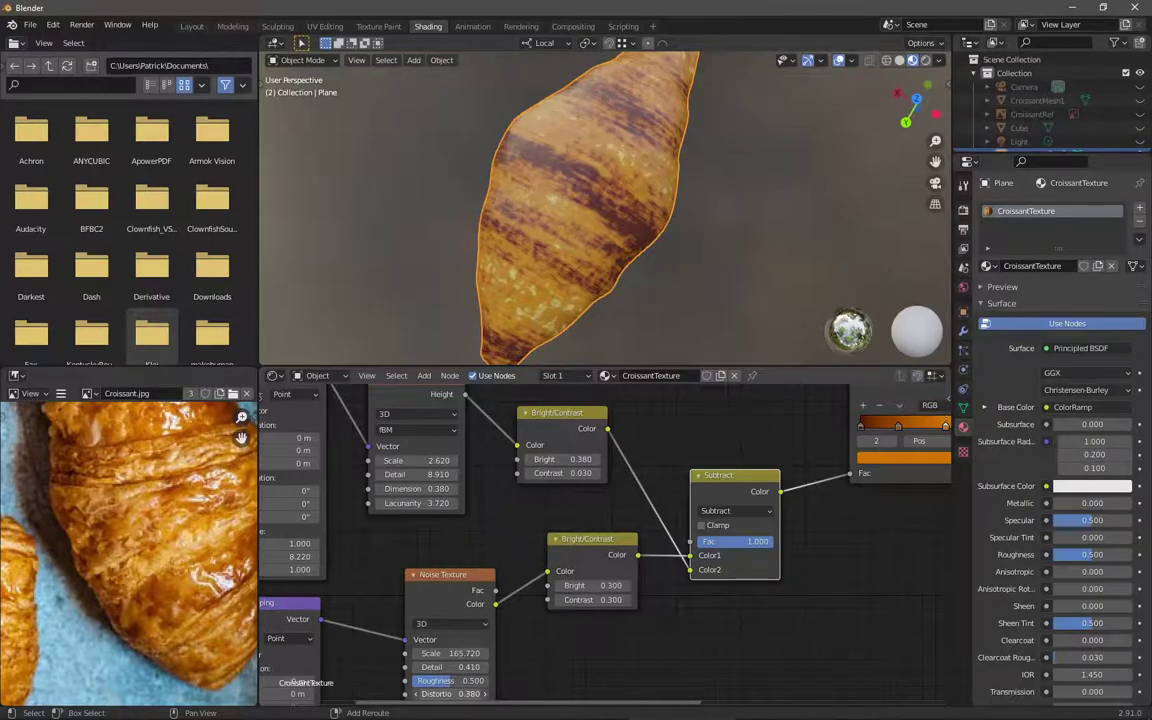
Step: Examine the croissant's surface pattern from several angles and distances, along with the complete node network
middle_click_drag(700, 220, 597, 199)
scroll(582, 183, "down", 5)
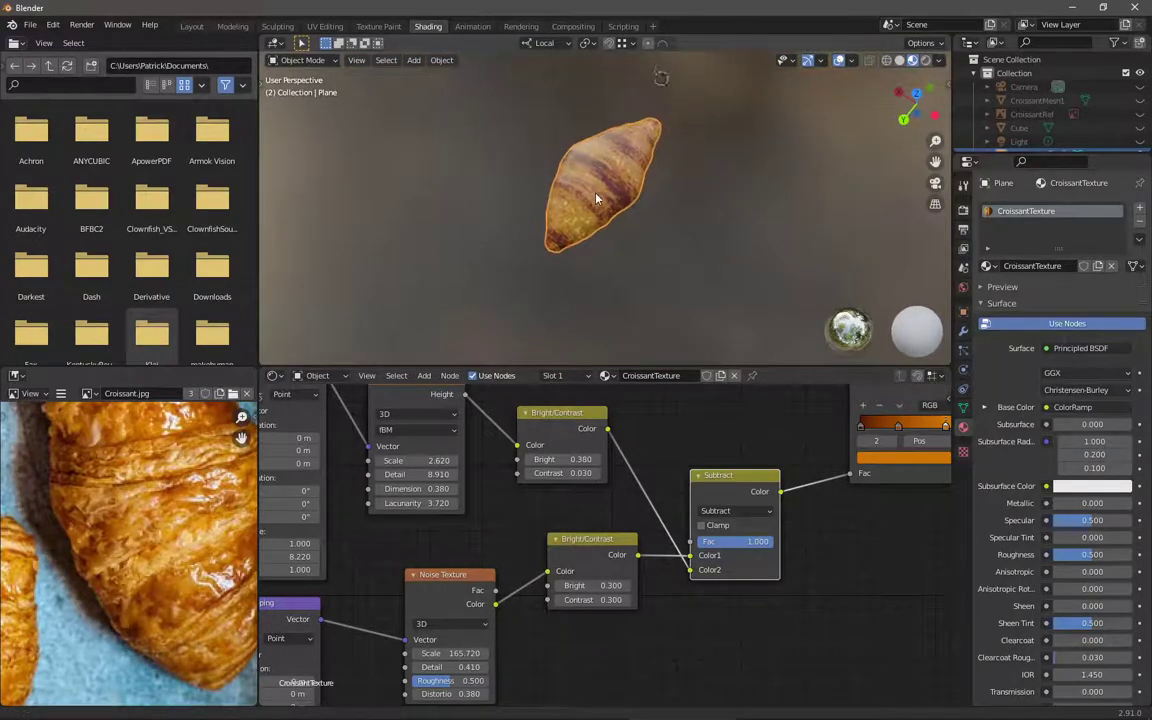
scroll(596, 199, "up", 4)
middle_click_drag(537, 265, 659, 292)
scroll(702, 288, "down", 5)
scroll(630, 256, "up", 4)
scroll(614, 249, "up", 3)
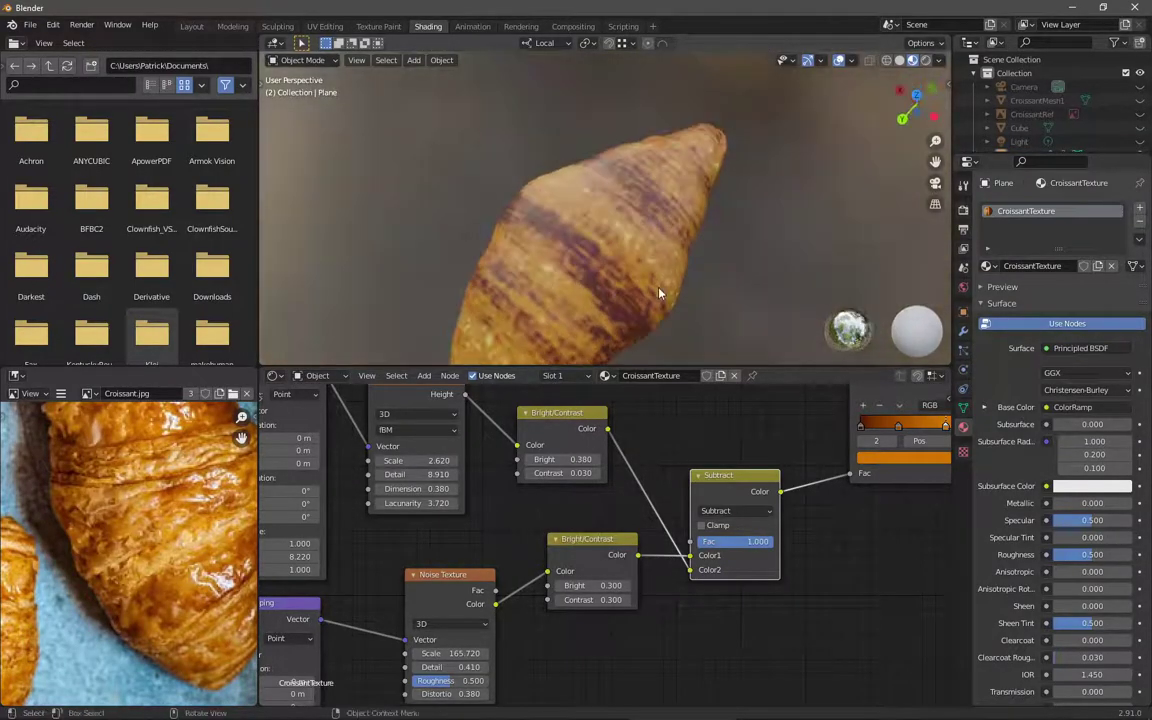
scroll(663, 270, "down", 4)
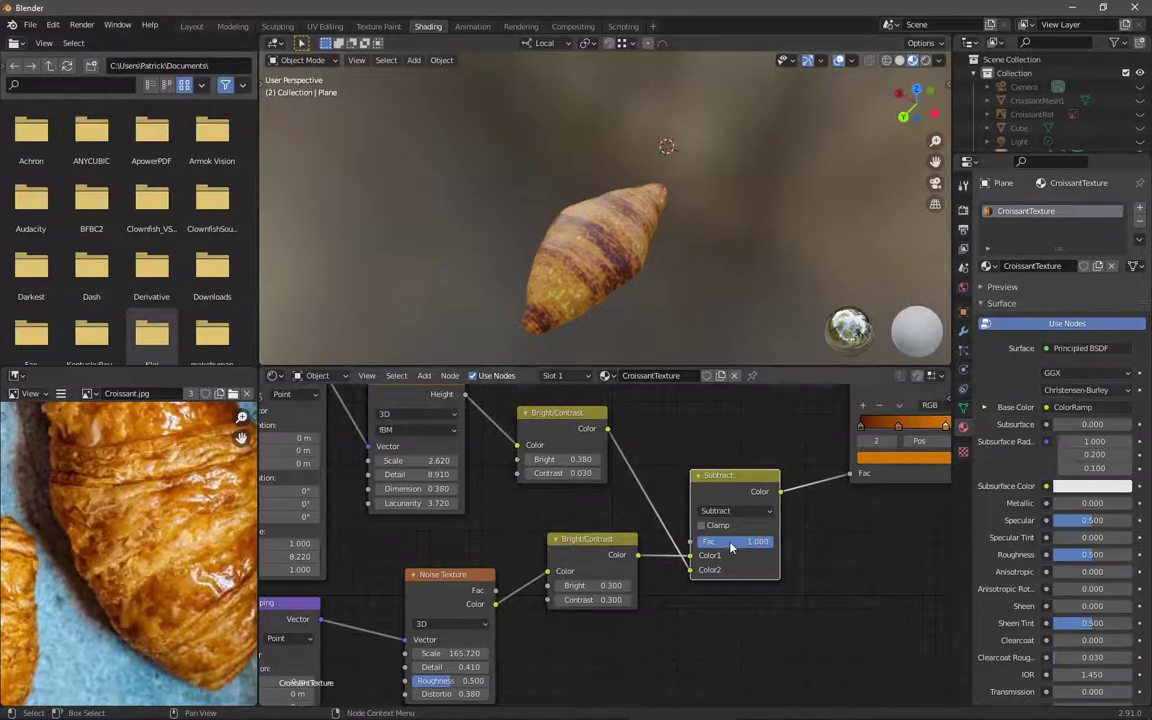
scroll(715, 531, "down", 5)
scroll(715, 531, "down", 2)
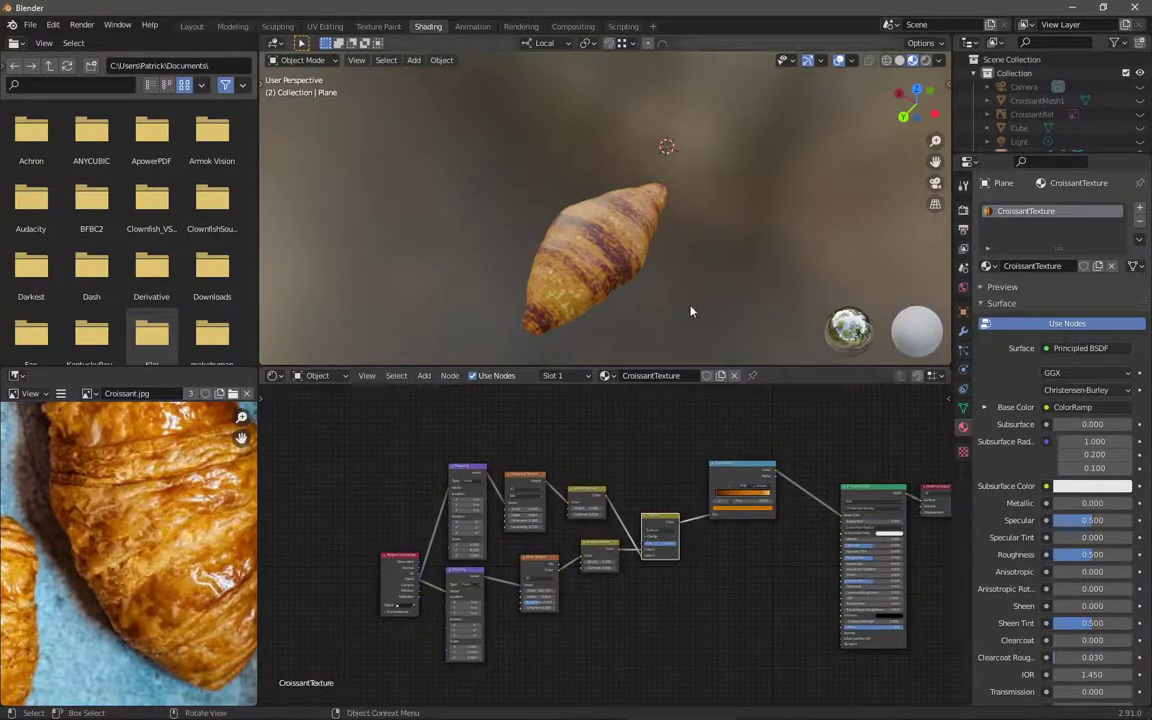
scroll(645, 280, "down", 4)
scroll(613, 251, "down", 2)
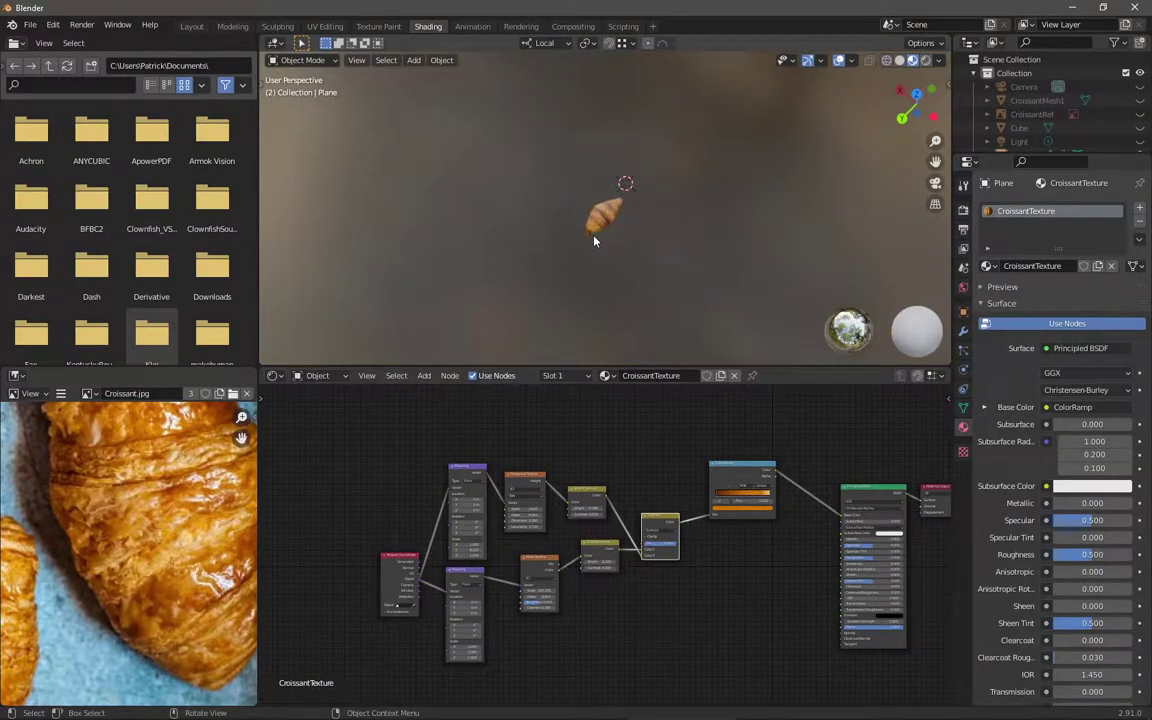
scroll(707, 303, "up", 4)
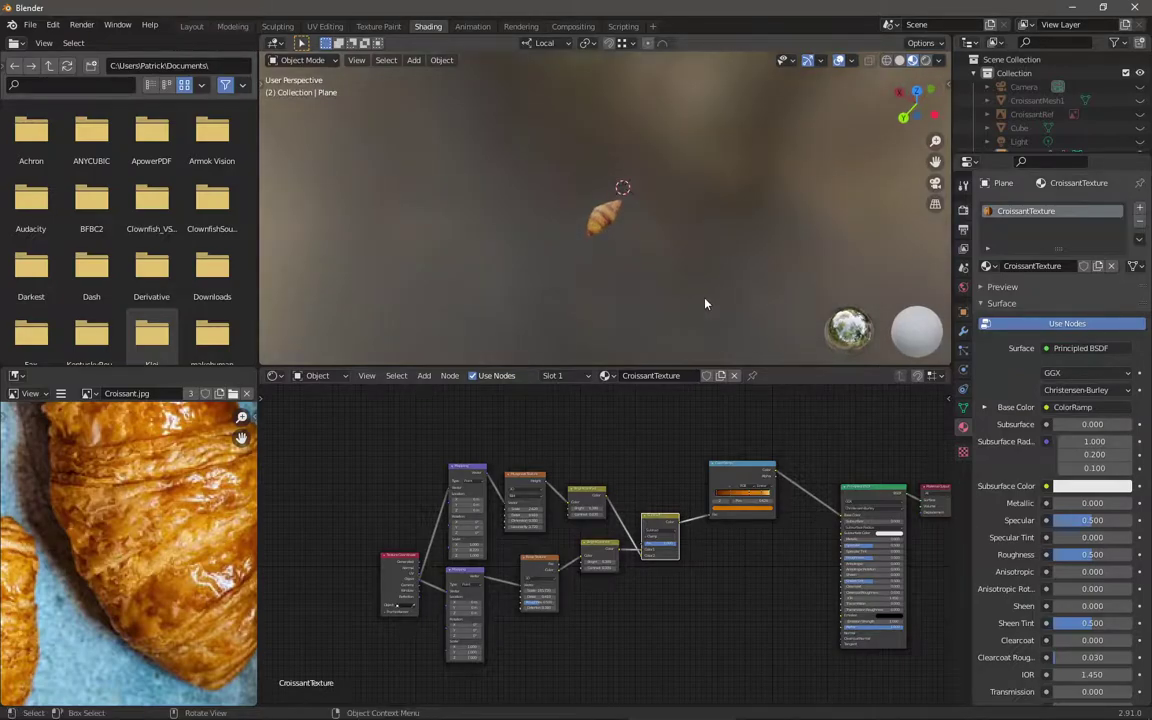
middle_click_drag(625, 288, 611, 297)
scroll(607, 290, "up", 5)
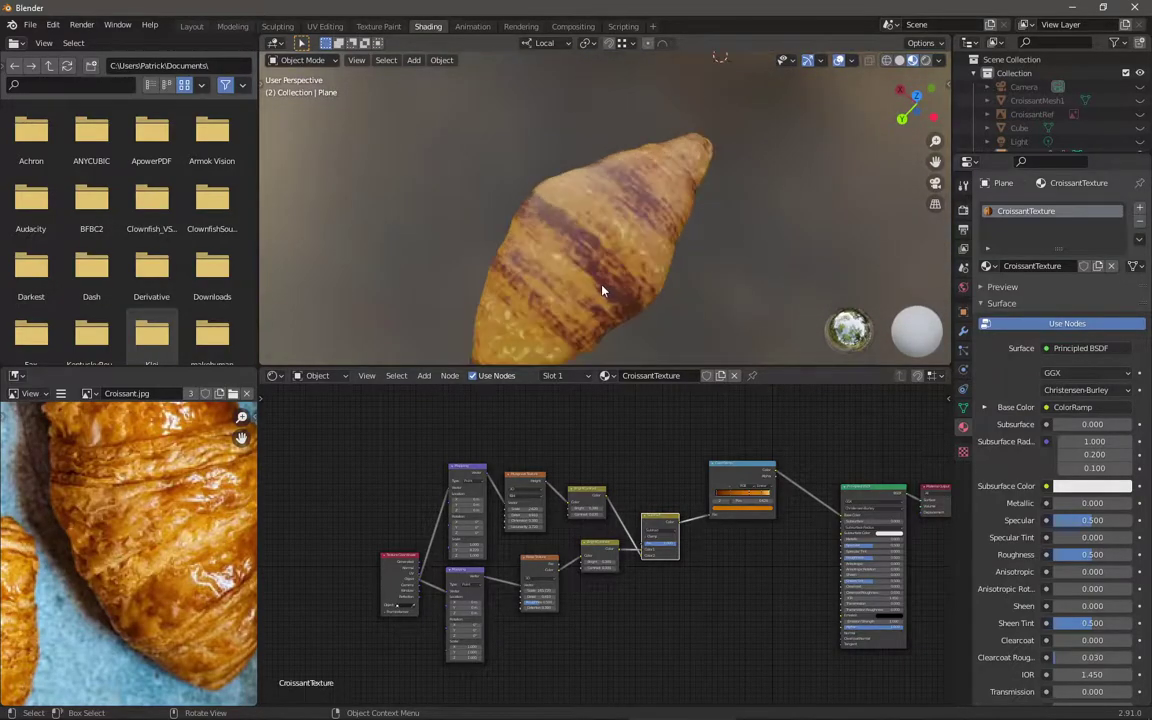
scroll(600, 288, "down", 3)
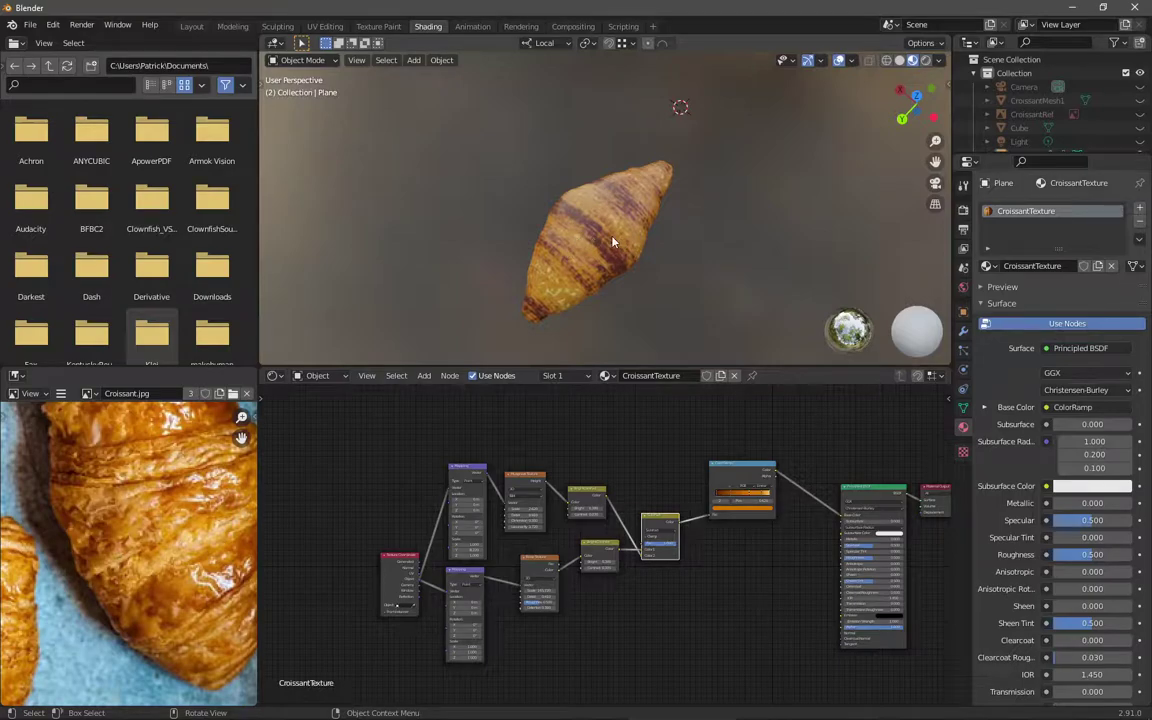
Step: Open the croissant's modifier settings and compare the model with the whole croissants in the Croissant.jpg reference photo
left_click(963, 330)
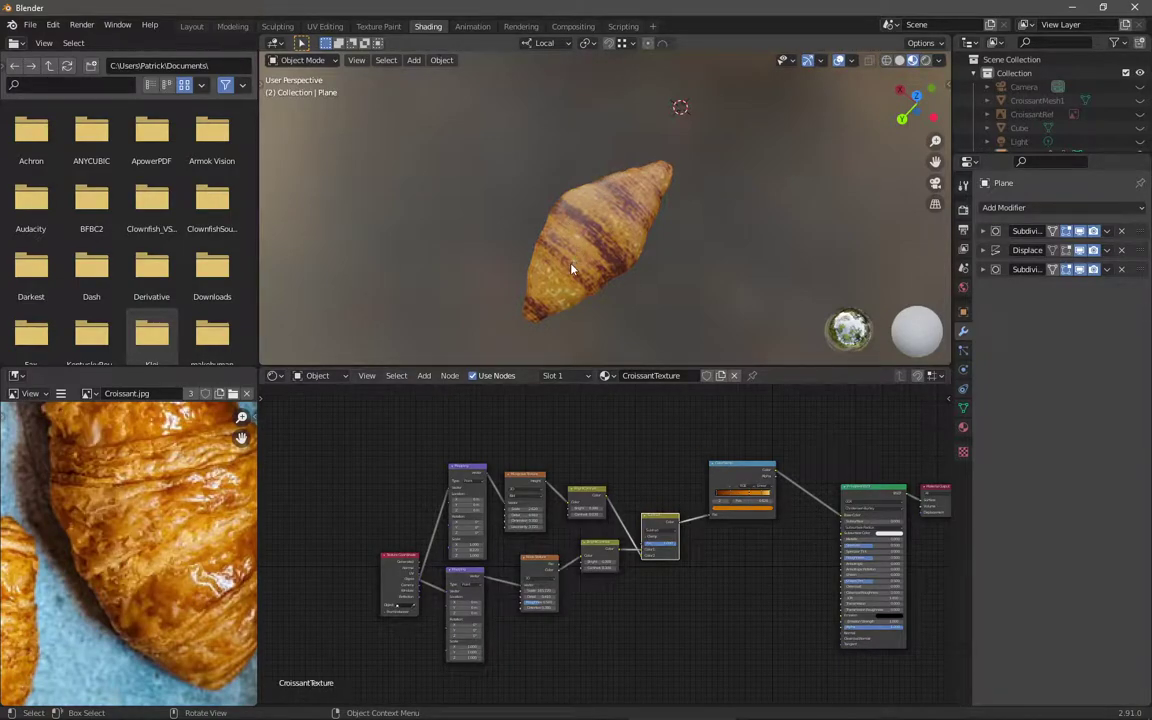
scroll(200, 509, "down", 5)
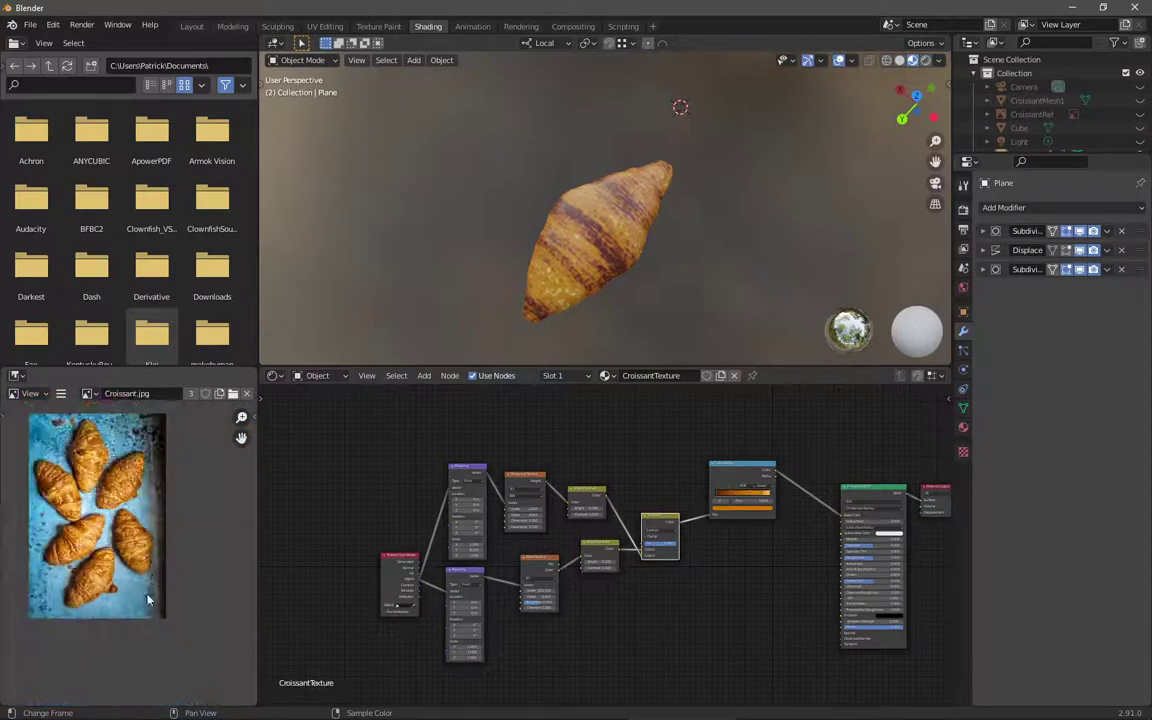
scroll(135, 559, "up", 4)
scroll(135, 559, "up", 1)
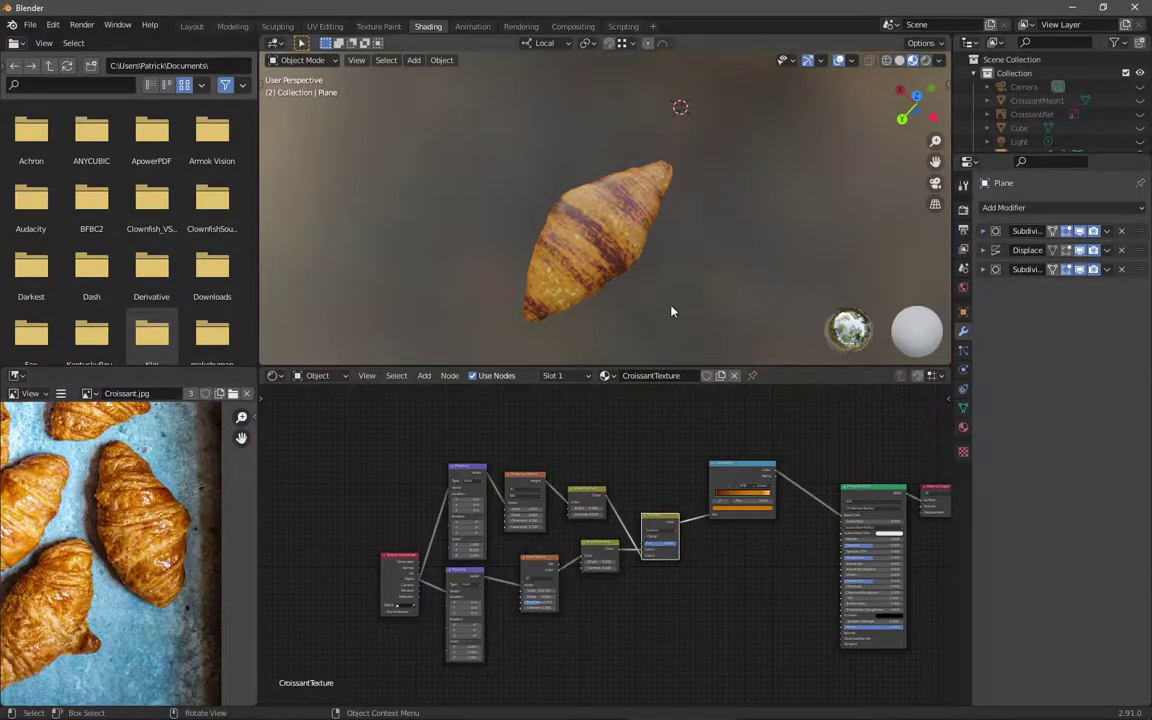